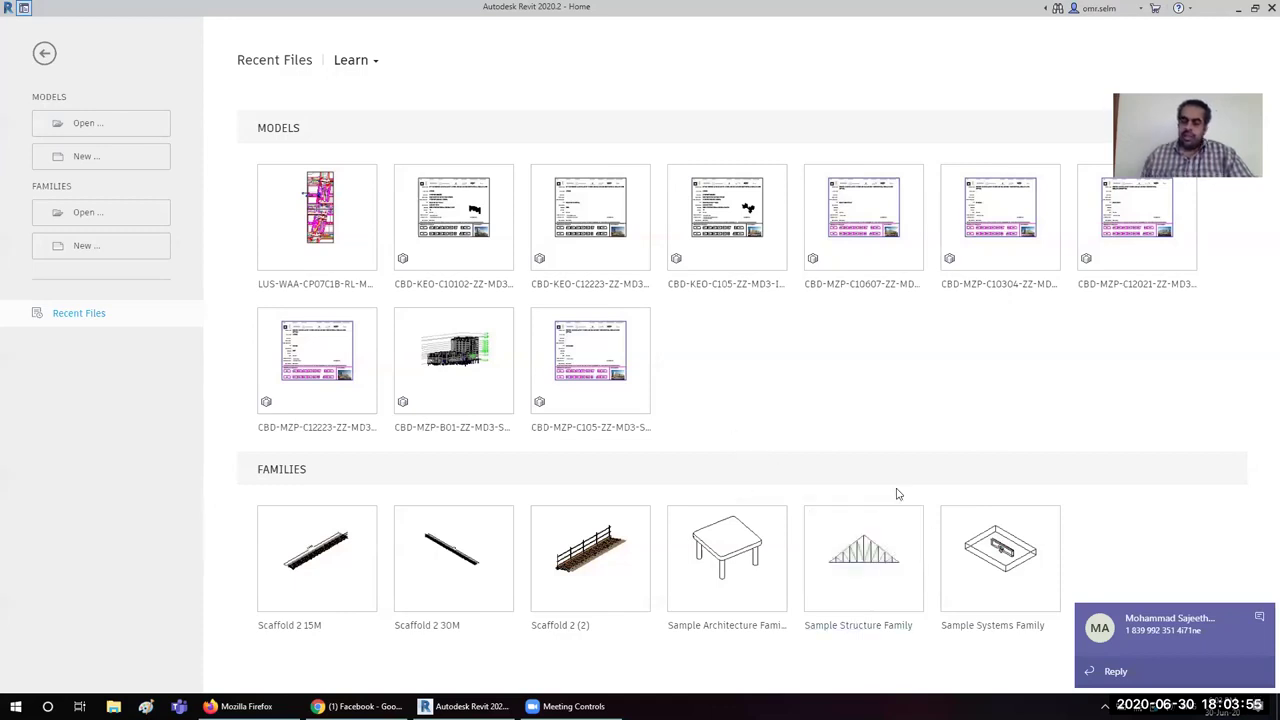
Step: From the Home screen, open the New Project dialog, which defaults to the Construction Template
{"action": "right_click", "coordinate": [404, 421]}
{"action": "left_click", "coordinate": [226, 395]}
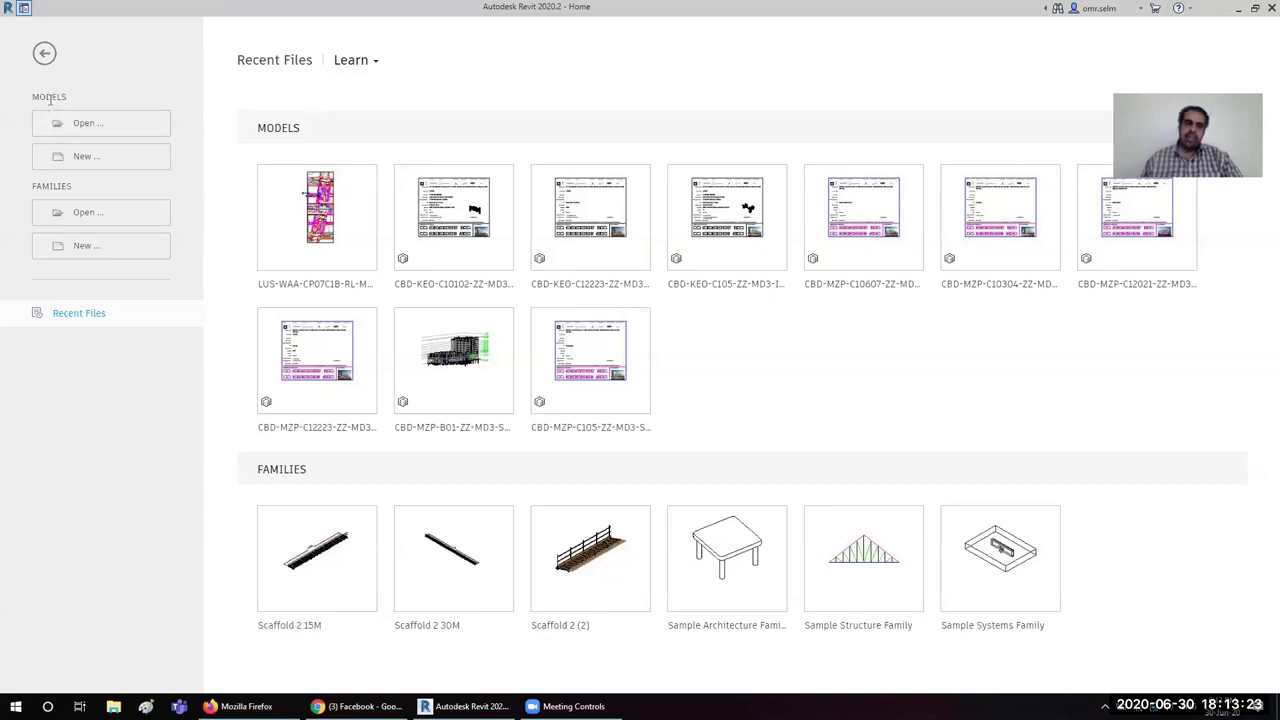
{"action": "left_click", "coordinate": [102, 158]}
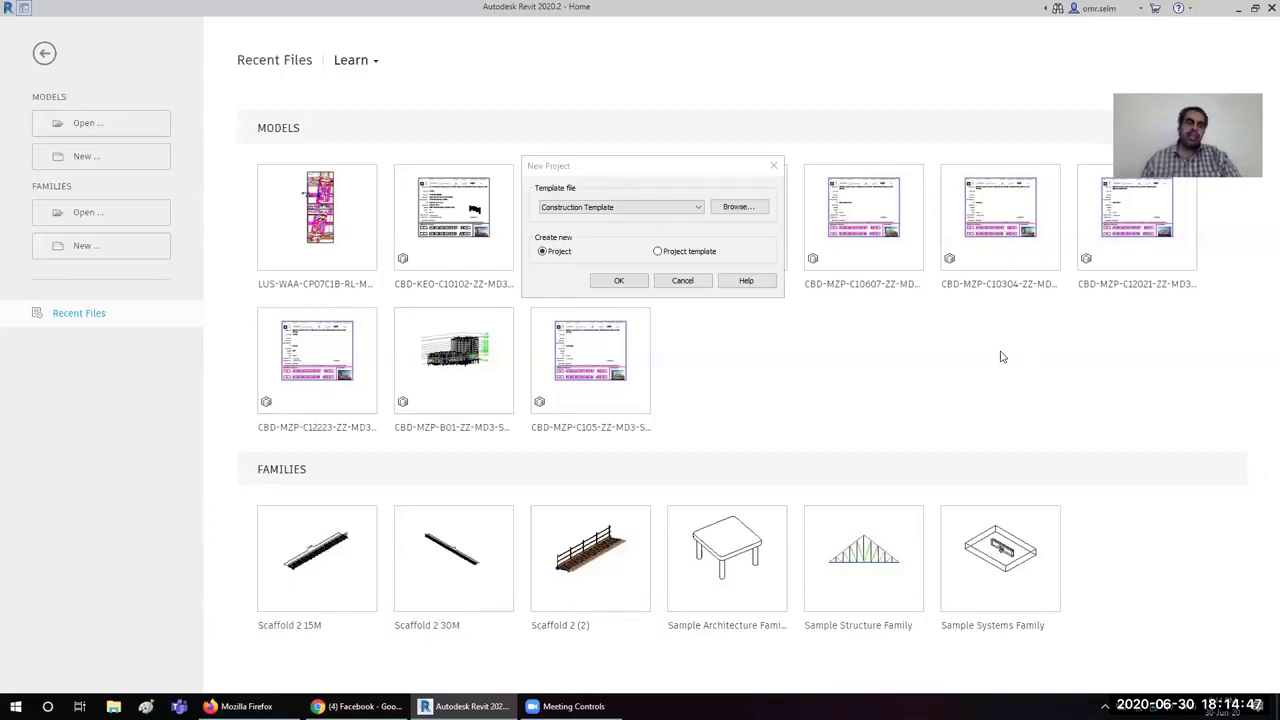
Step: Create a new project with the template file set to <None>
{"action": "left_click", "coordinate": [625, 208]}
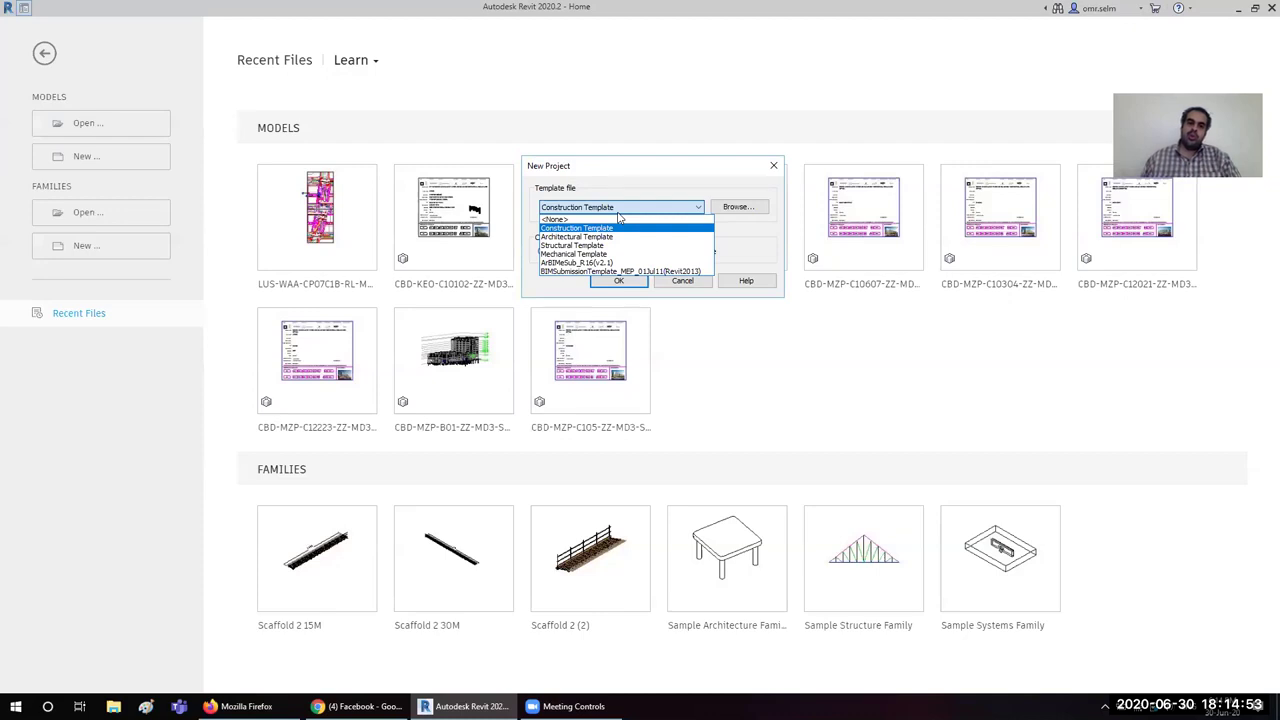
{"action": "left_click", "coordinate": [614, 222]}
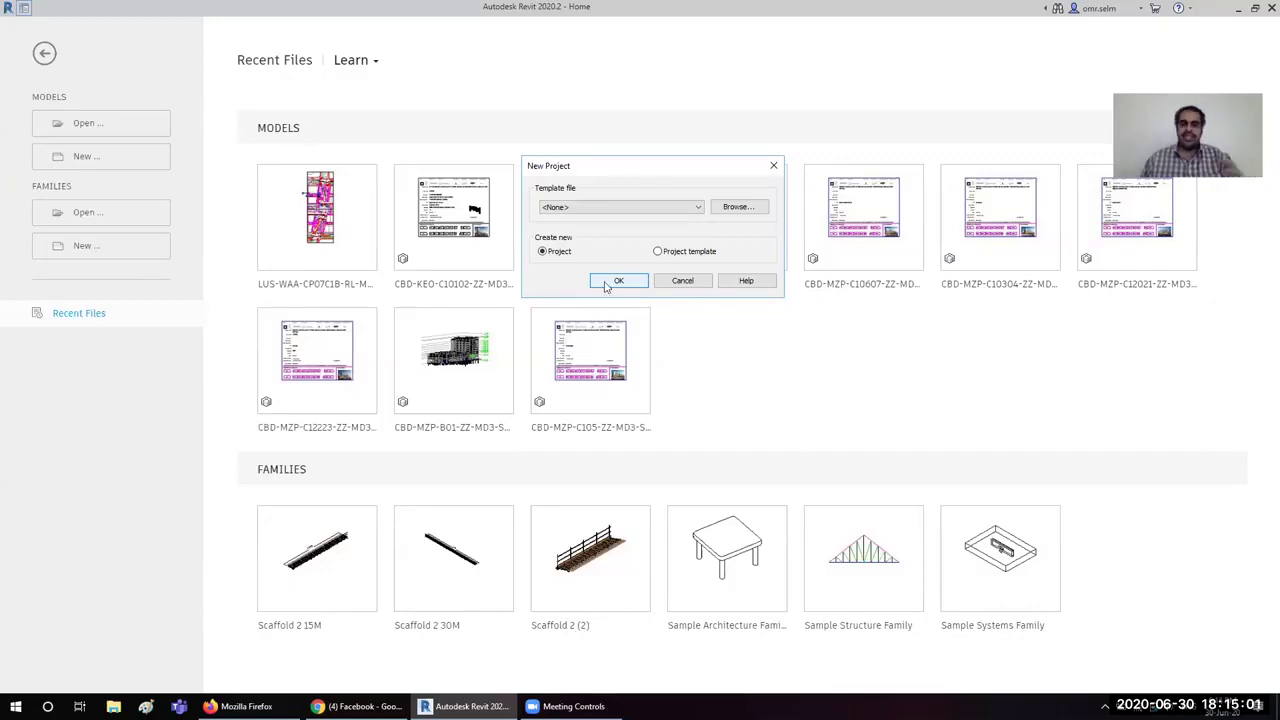
{"action": "left_click", "coordinate": [616, 283]}
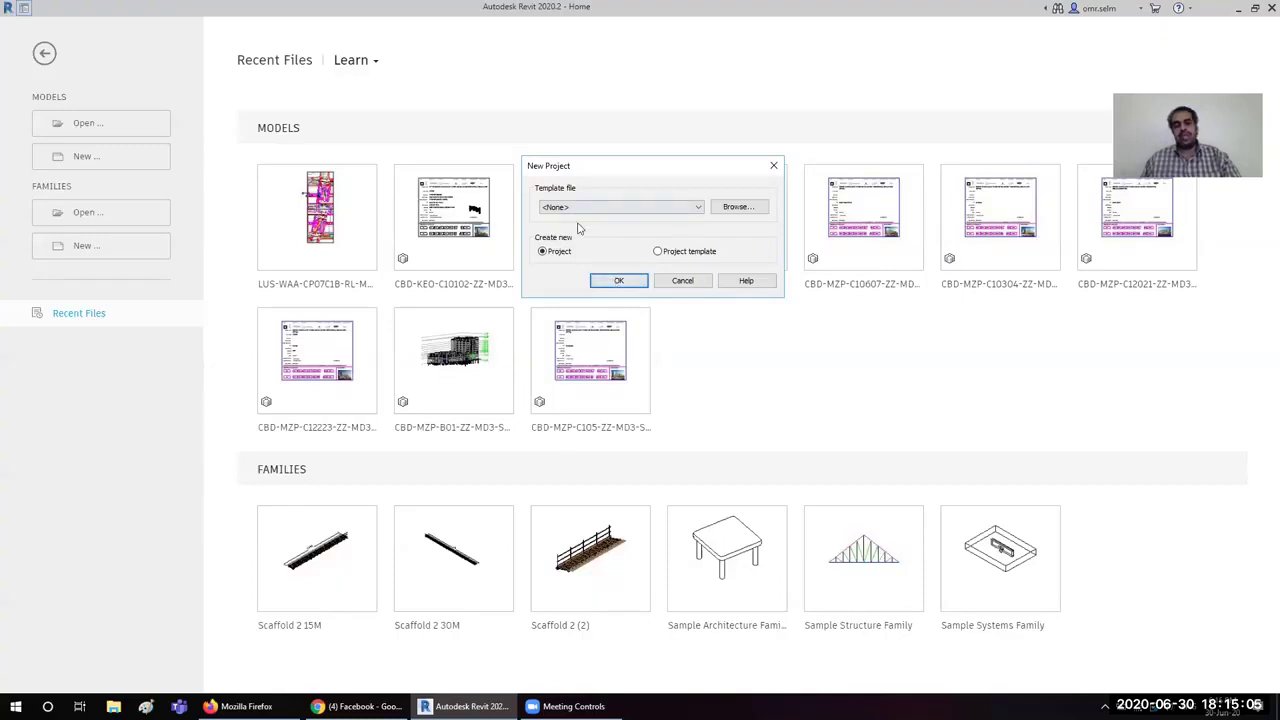
{"action": "left_click", "coordinate": [616, 281]}
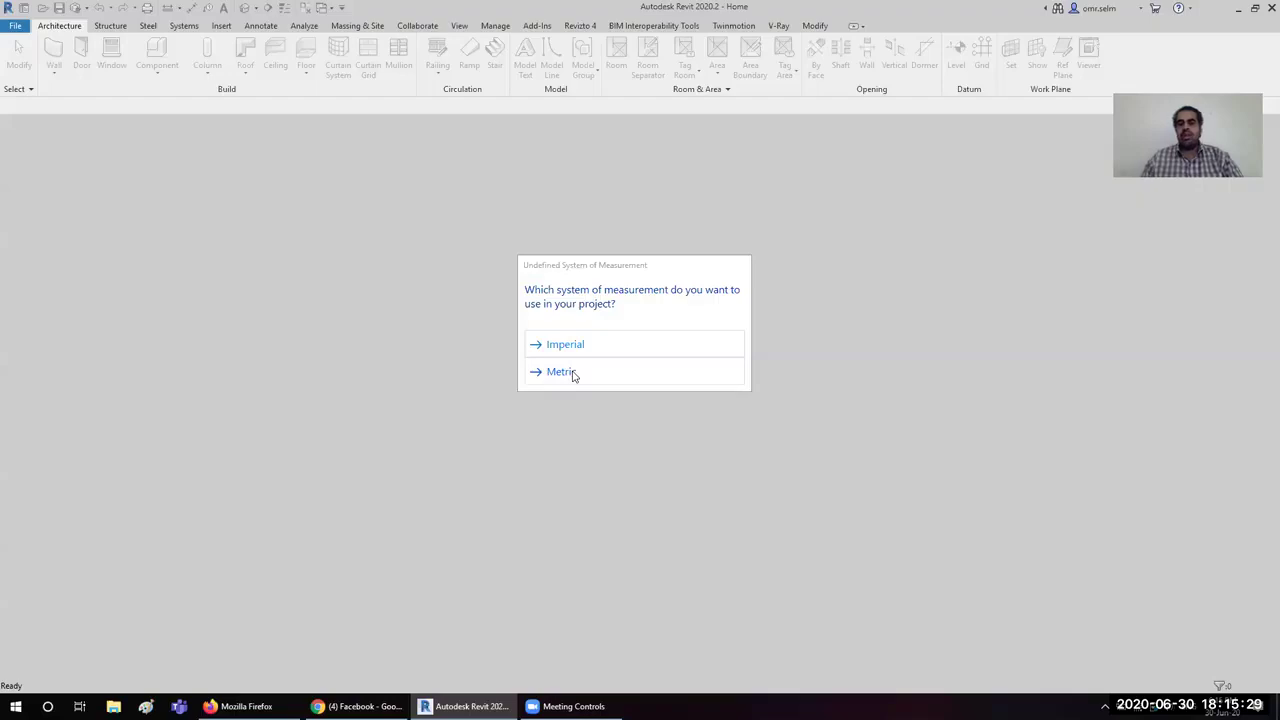
Step: Choose Metric as the measurement system for the blank project
{"action": "left_click", "coordinate": [573, 373]}
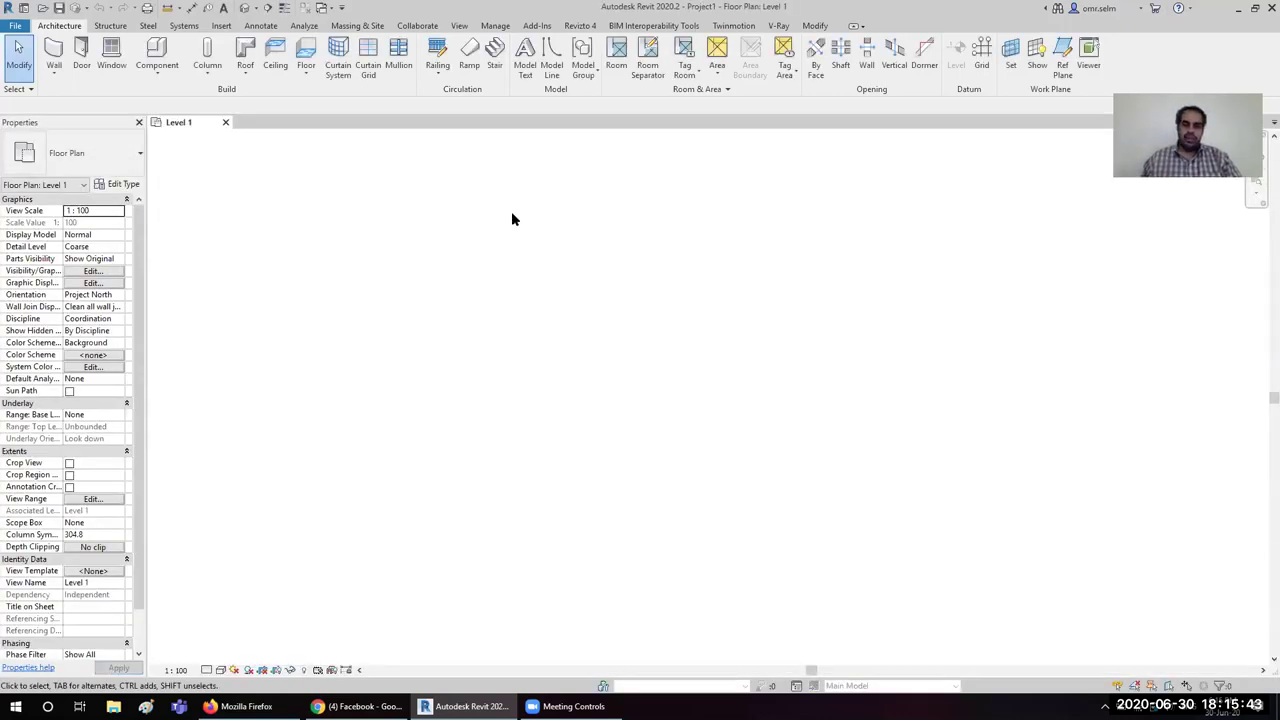
{"action": "left_click_drag", "start_coordinate": [1024, 325], "coordinate": [940, 545]}
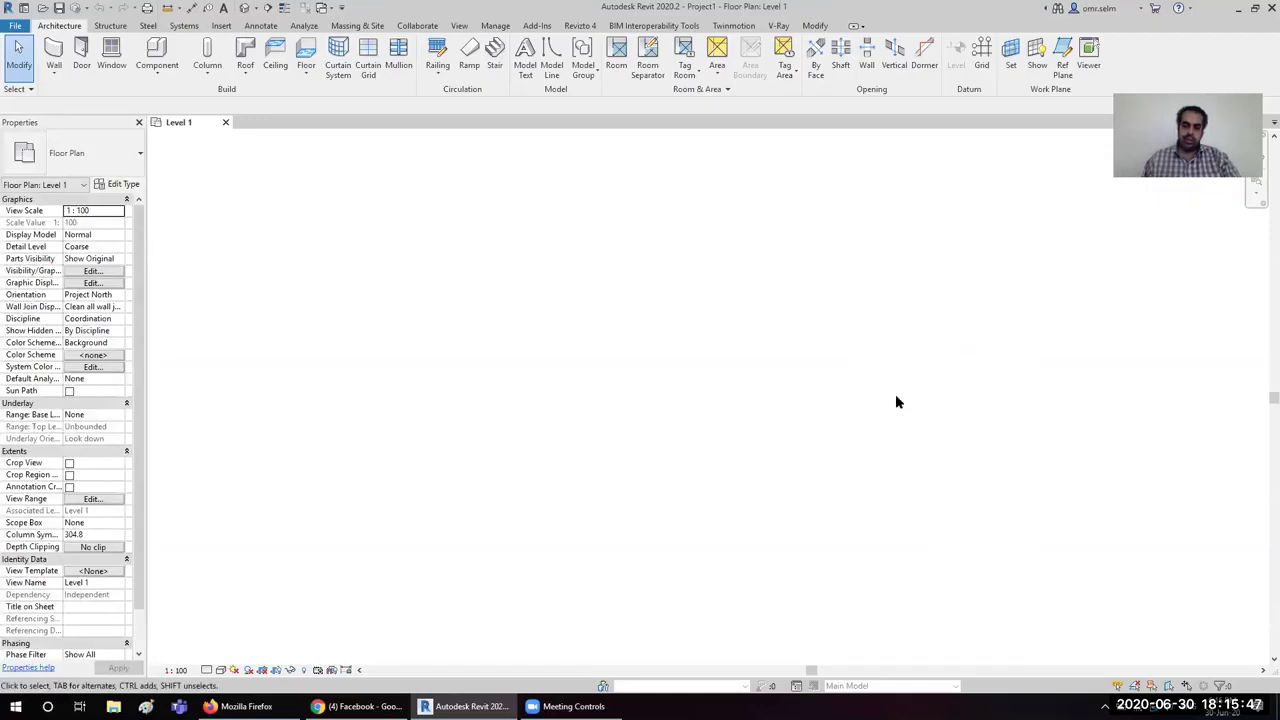
{"action": "left_click_drag", "start_coordinate": [872, 296], "coordinate": [1072, 492]}
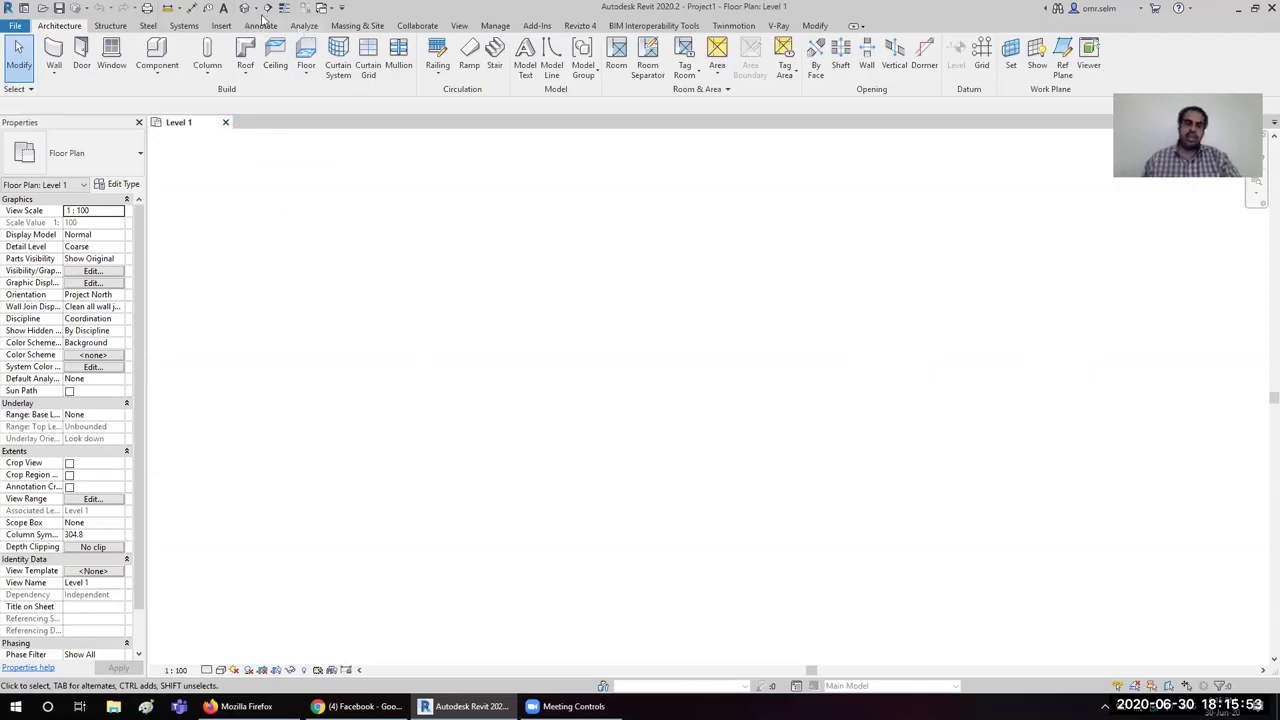
Step: Place a vertical section line on Level 1, then close the project and return Home
{"action": "left_click", "coordinate": [267, 7]}
{"action": "left_click", "coordinate": [570, 239]}
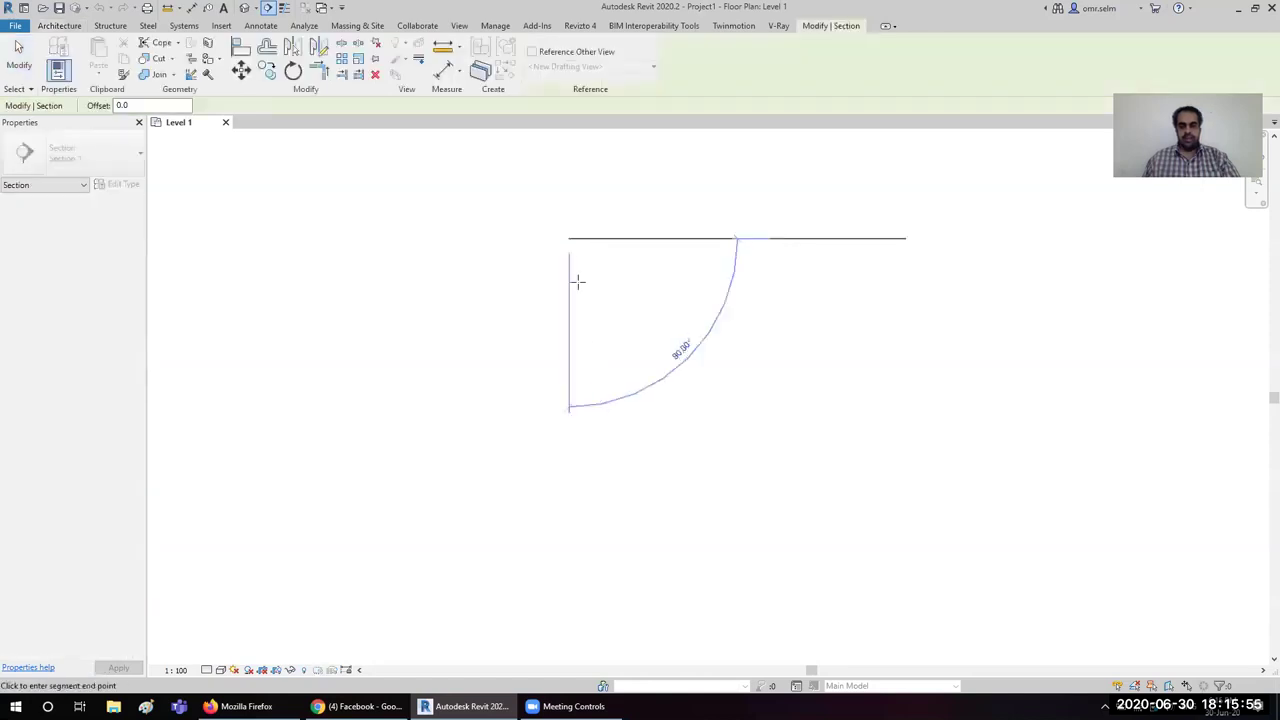
{"action": "left_click", "coordinate": [569, 579]}
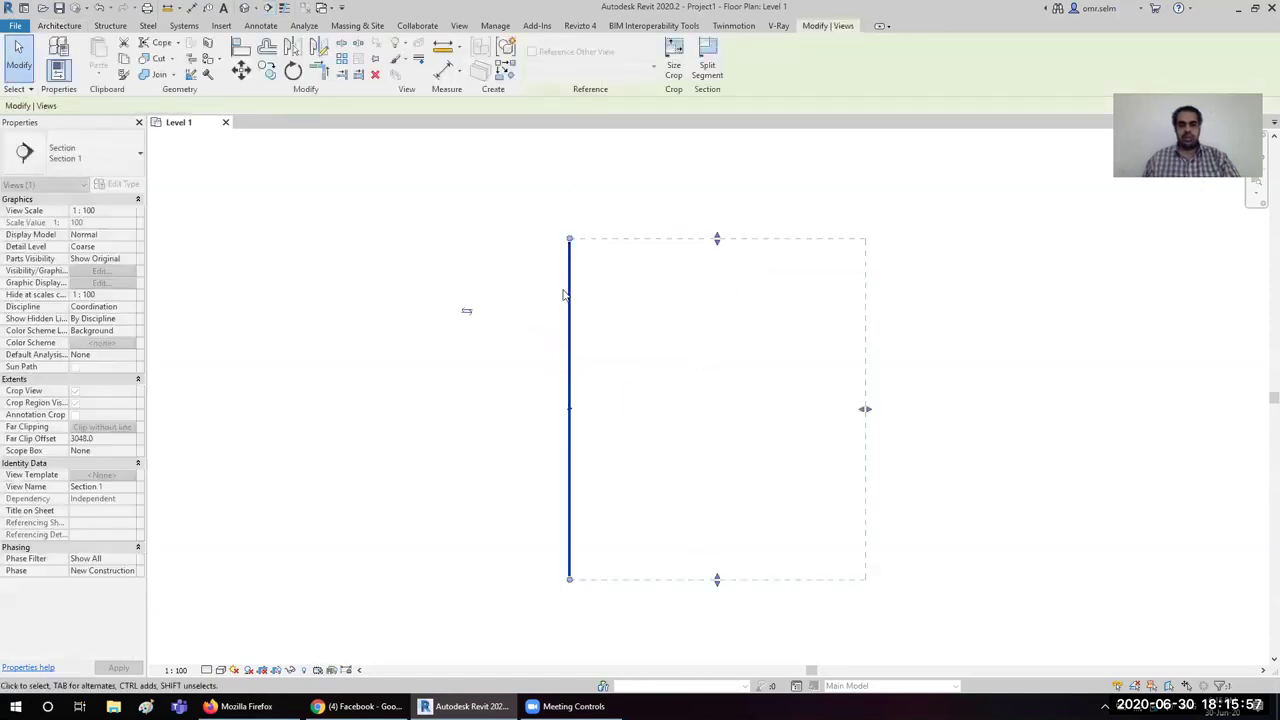
{"action": "key", "text": "Escape"}
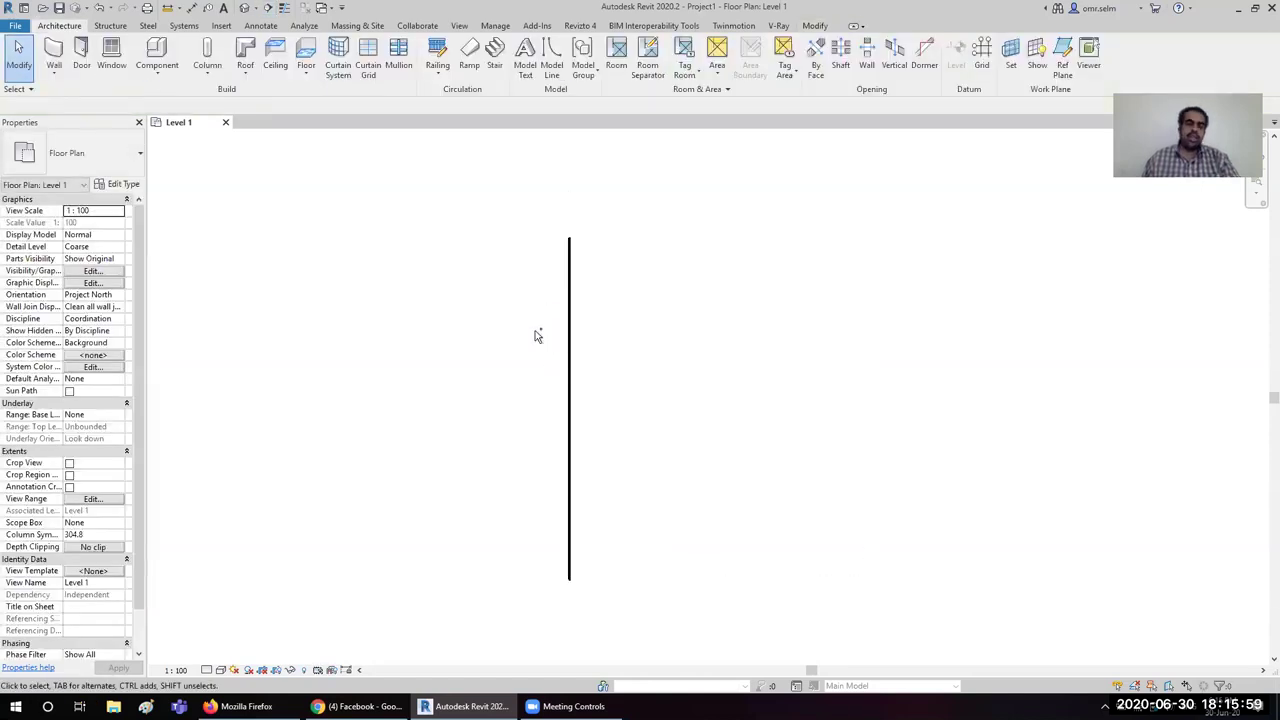
{"action": "left_click", "coordinate": [225, 122]}
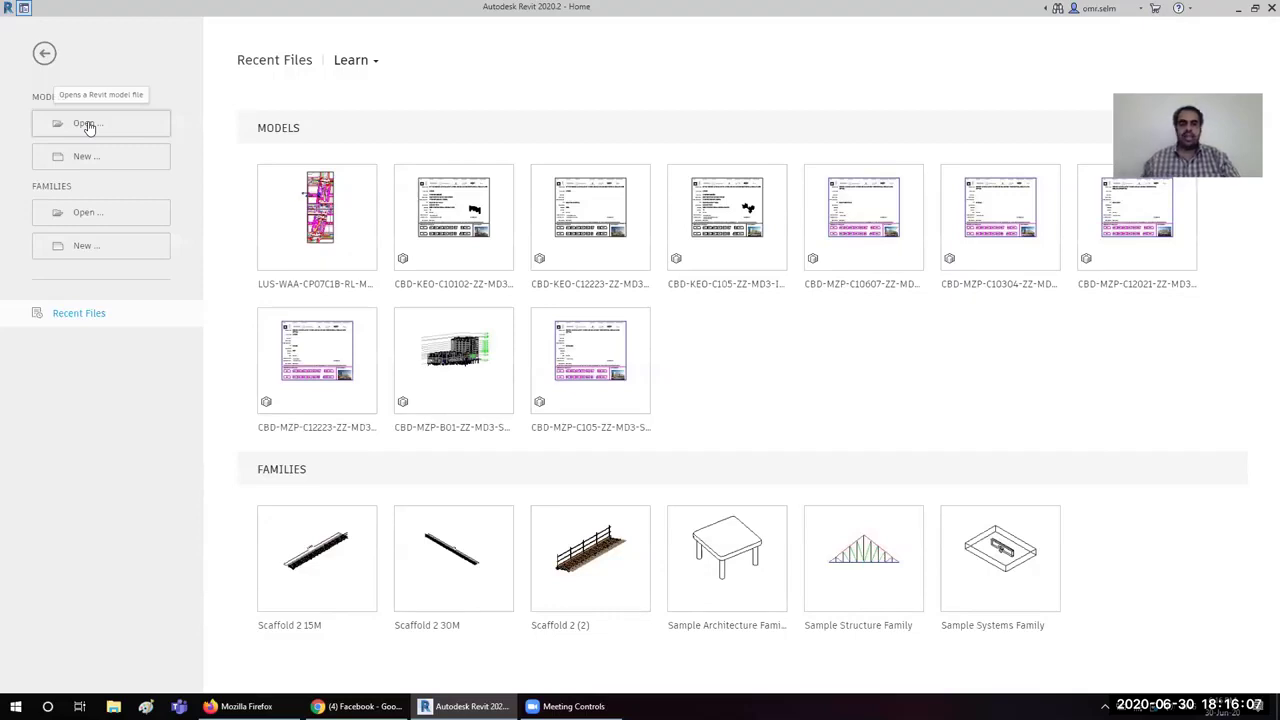
Step: Create another new project using the Architectural Template
{"action": "left_click", "coordinate": [111, 160]}
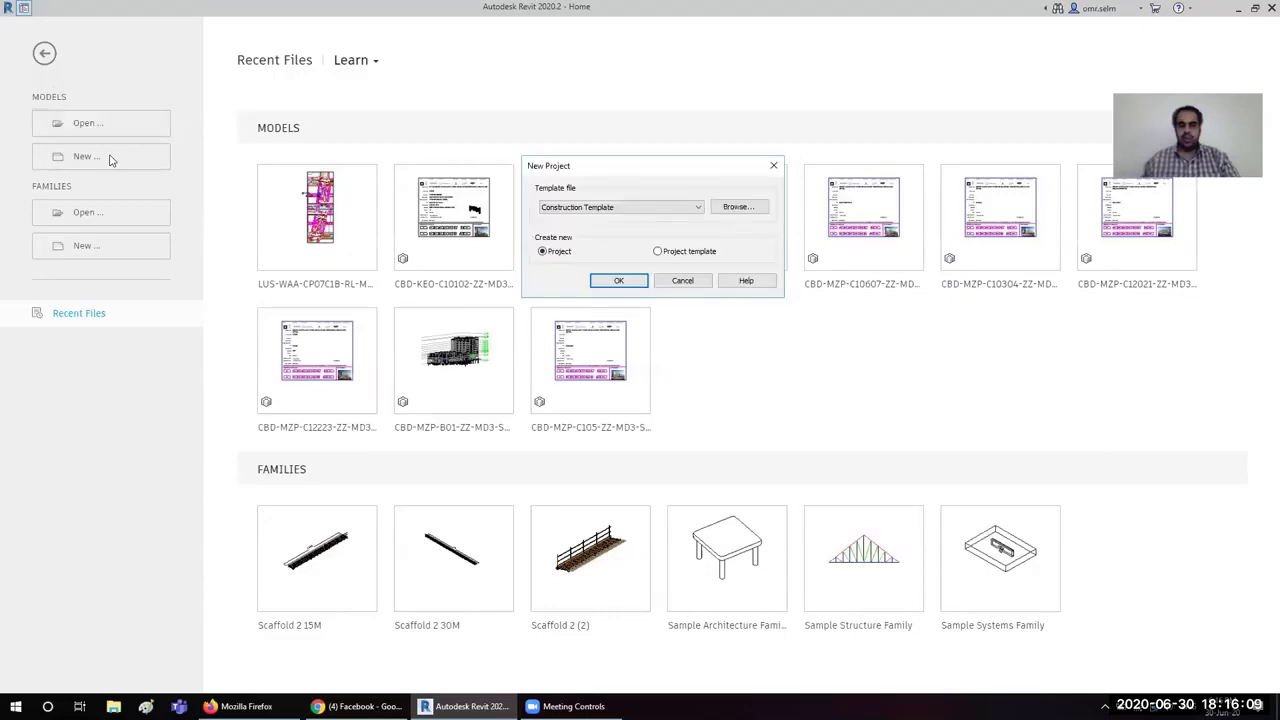
{"action": "left_click", "coordinate": [577, 207]}
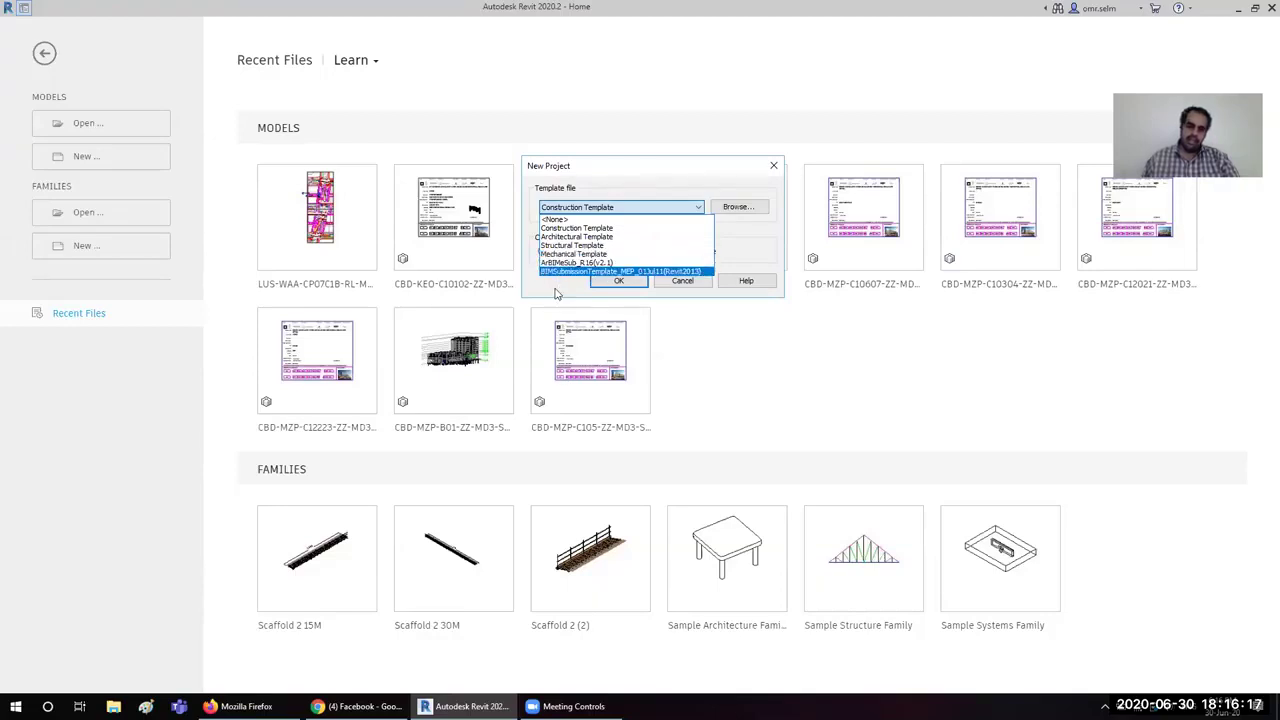
{"action": "left_click", "coordinate": [575, 178]}
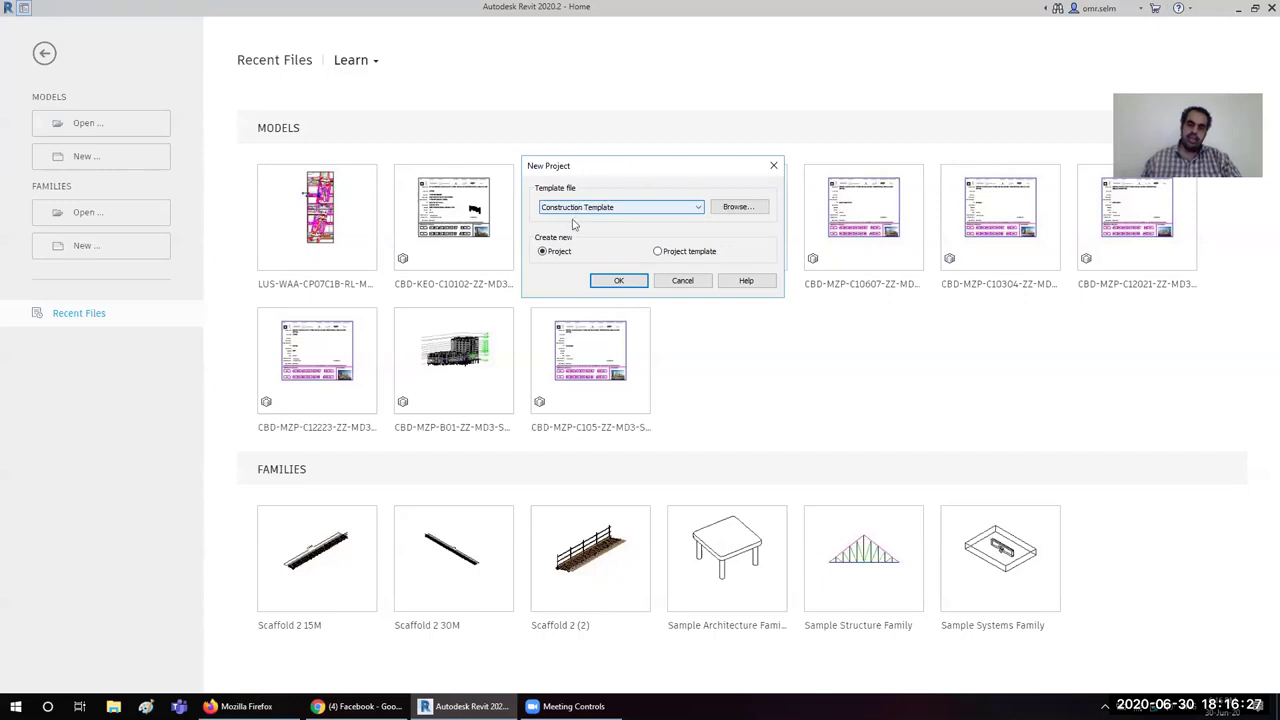
{"action": "left_click", "coordinate": [613, 213]}
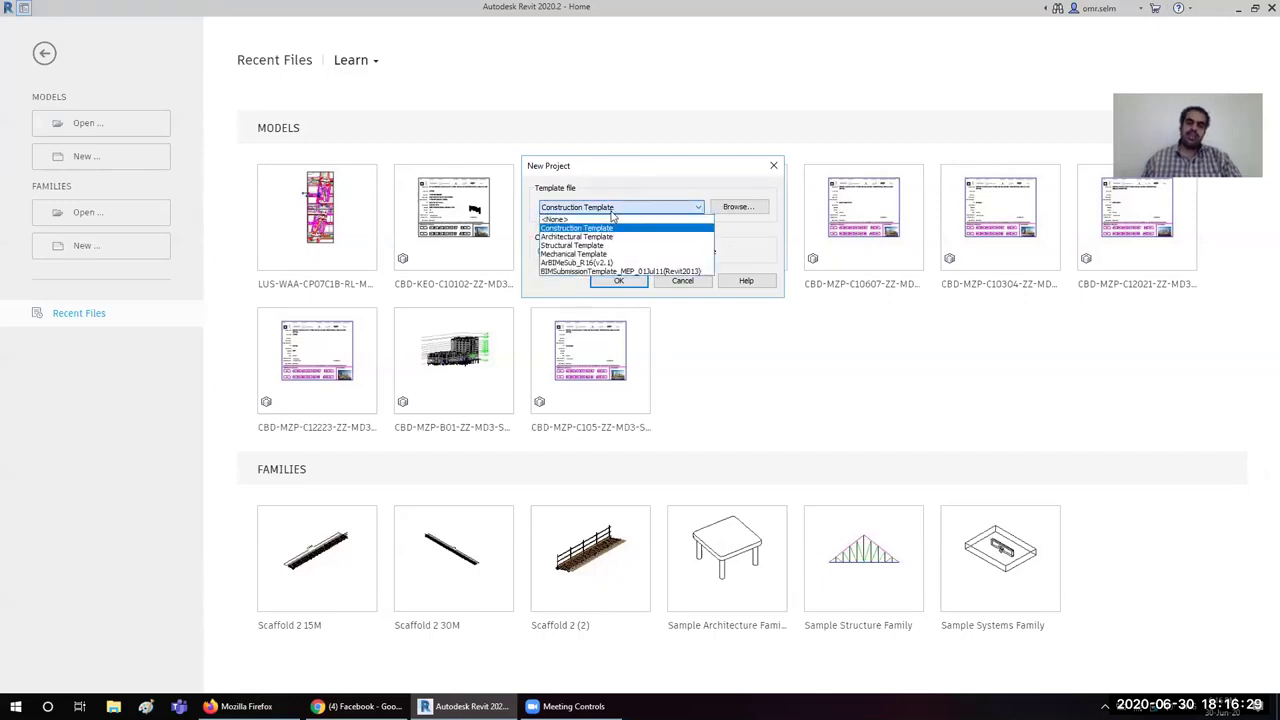
{"action": "left_click", "coordinate": [600, 237]}
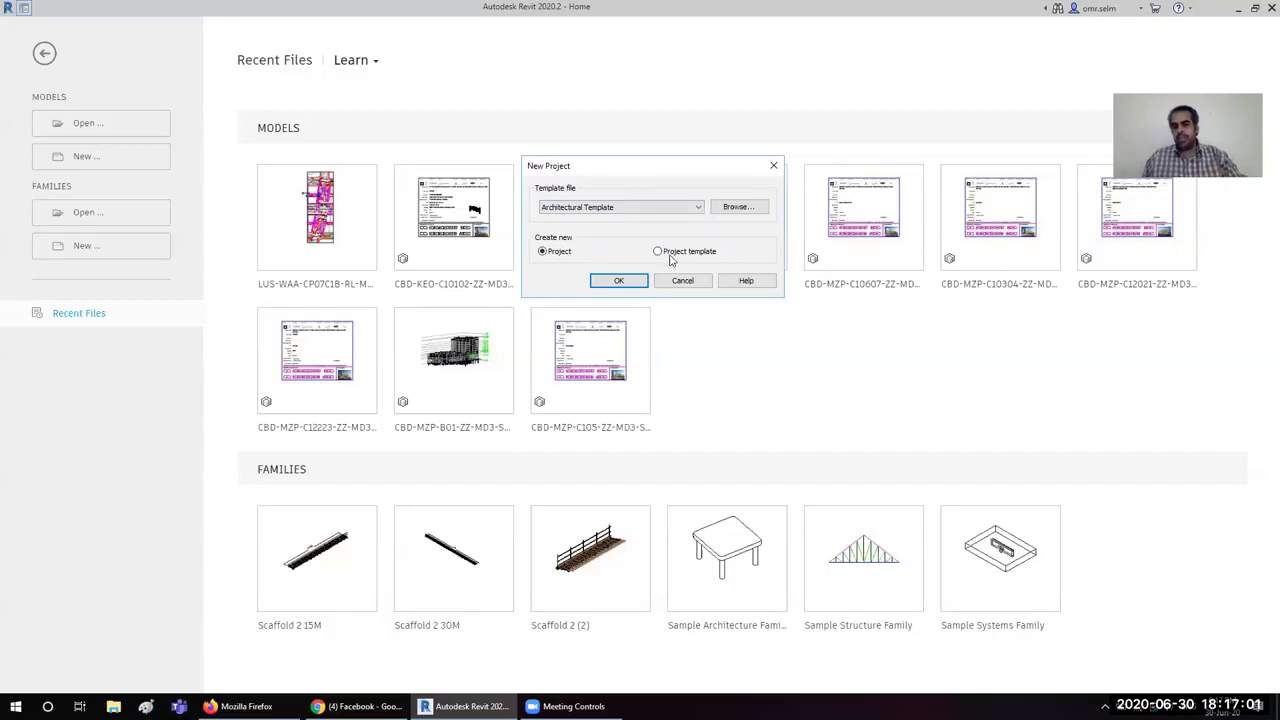
{"action": "left_click", "coordinate": [619, 281]}
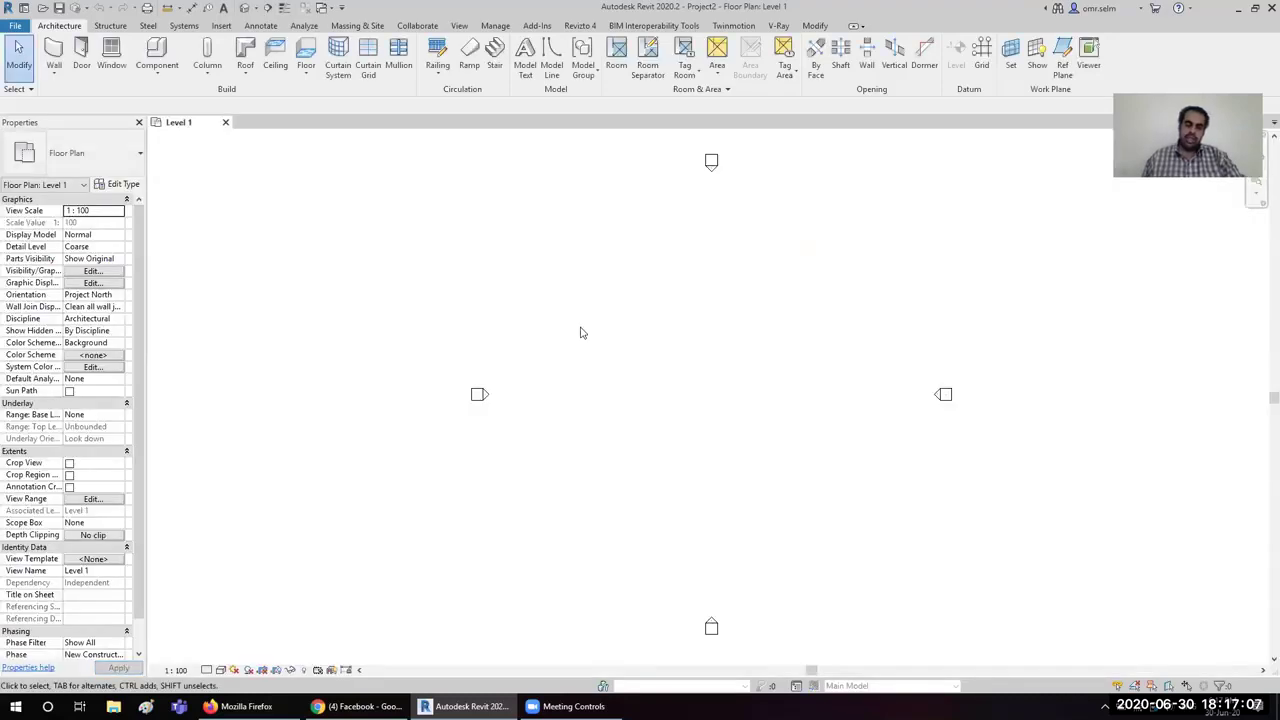
Step: Select and then deselect the north and east elevation markers on Level 1
{"action": "left_click_drag", "start_coordinate": [666, 144], "coordinate": [832, 292]}
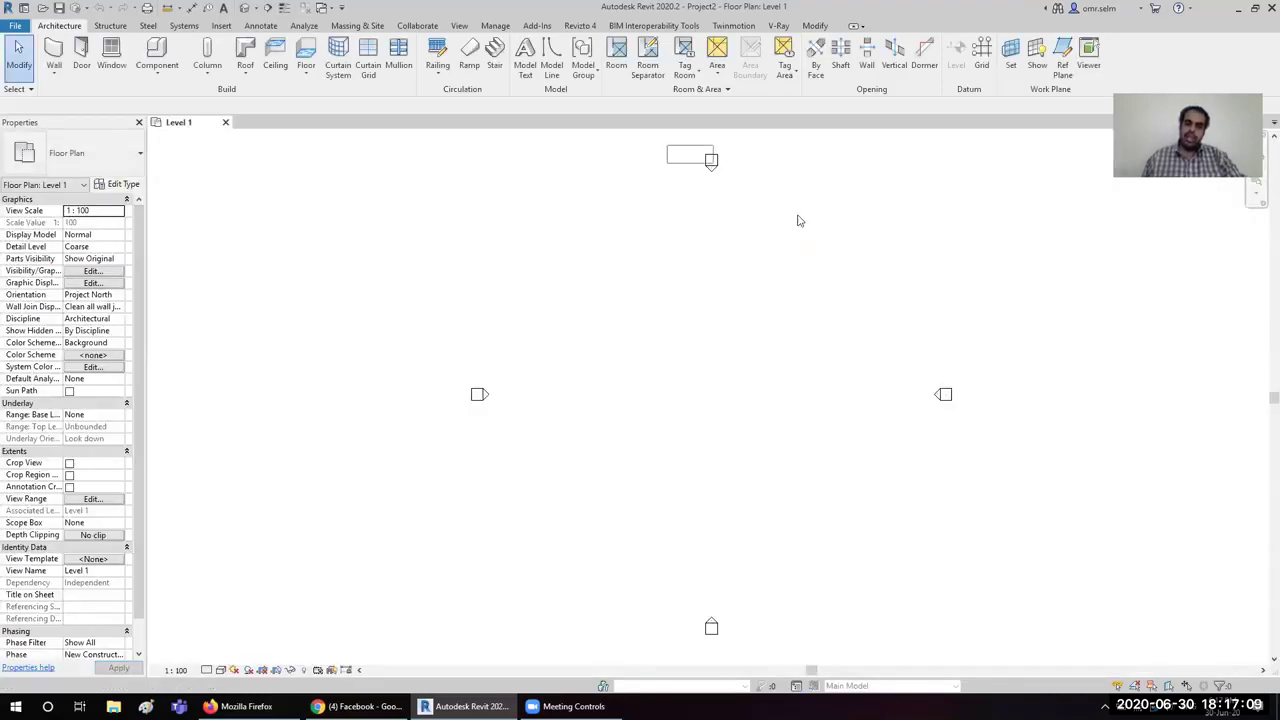
{"action": "left_click", "coordinate": [852, 306]}
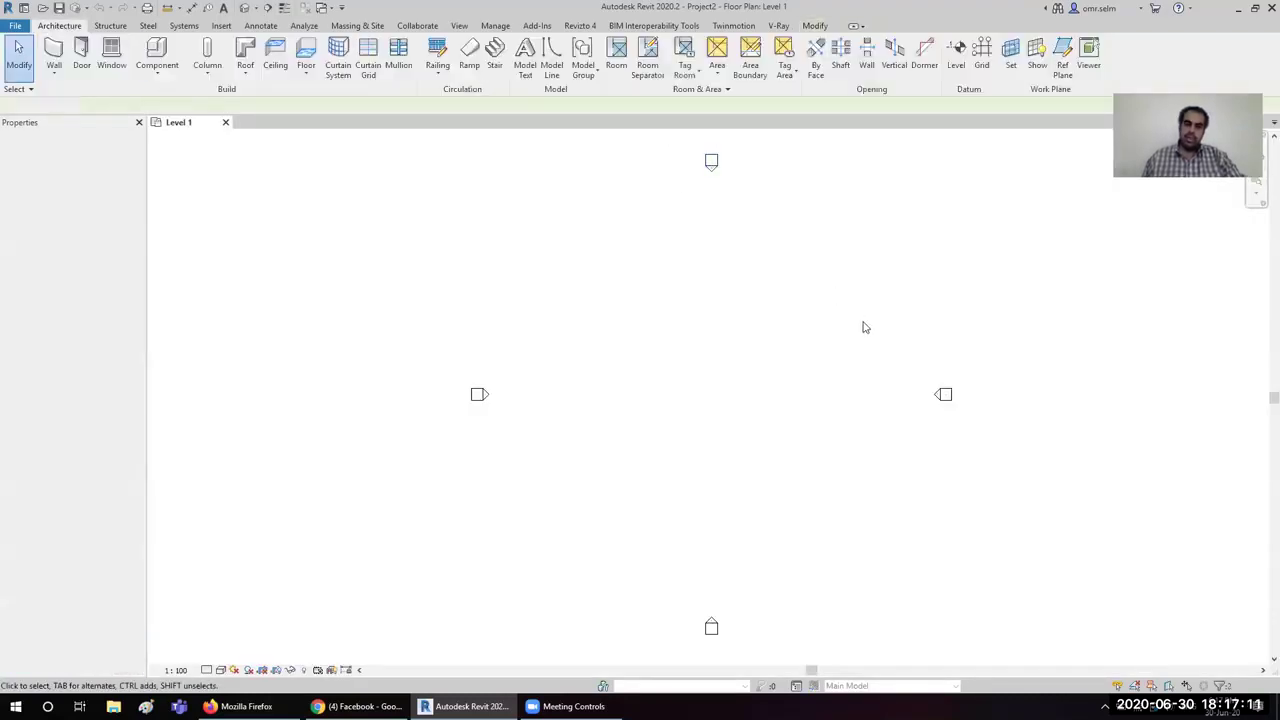
{"action": "left_click", "coordinate": [940, 398]}
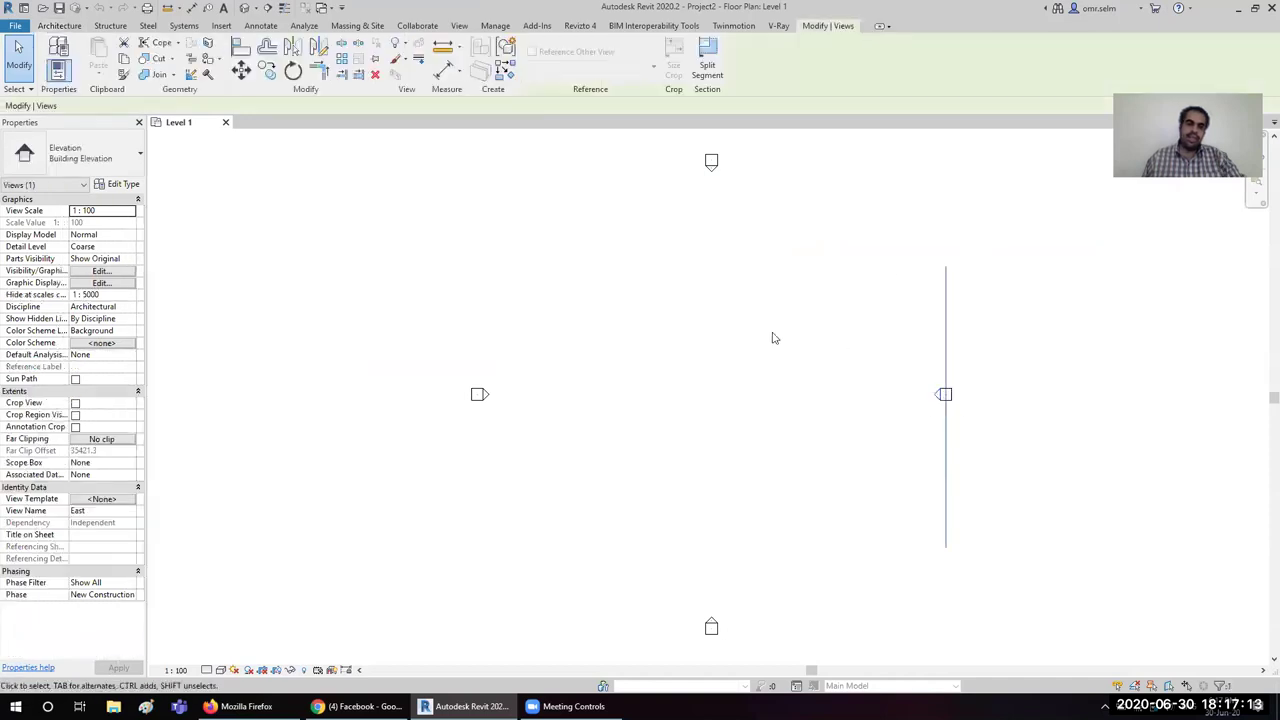
{"action": "left_click", "coordinate": [637, 368]}
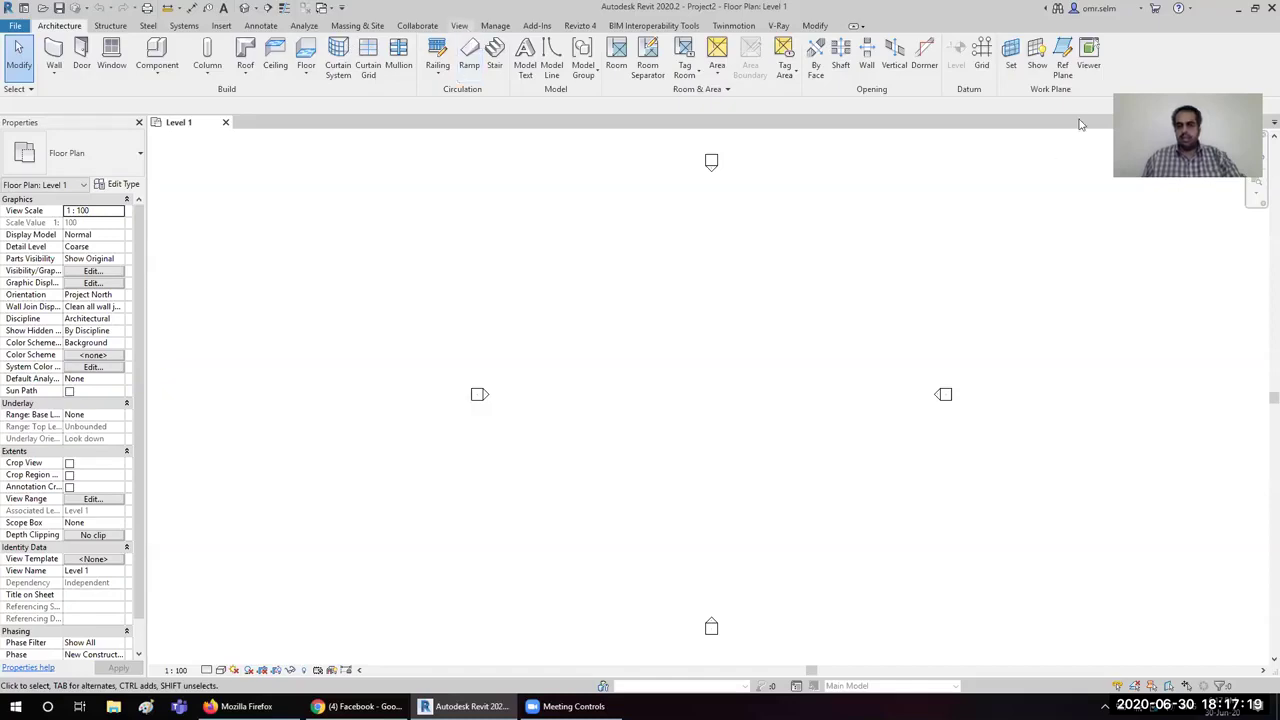
Step: Turn on the Project Browser under View > User Interface
{"action": "left_click", "coordinate": [459, 25]}
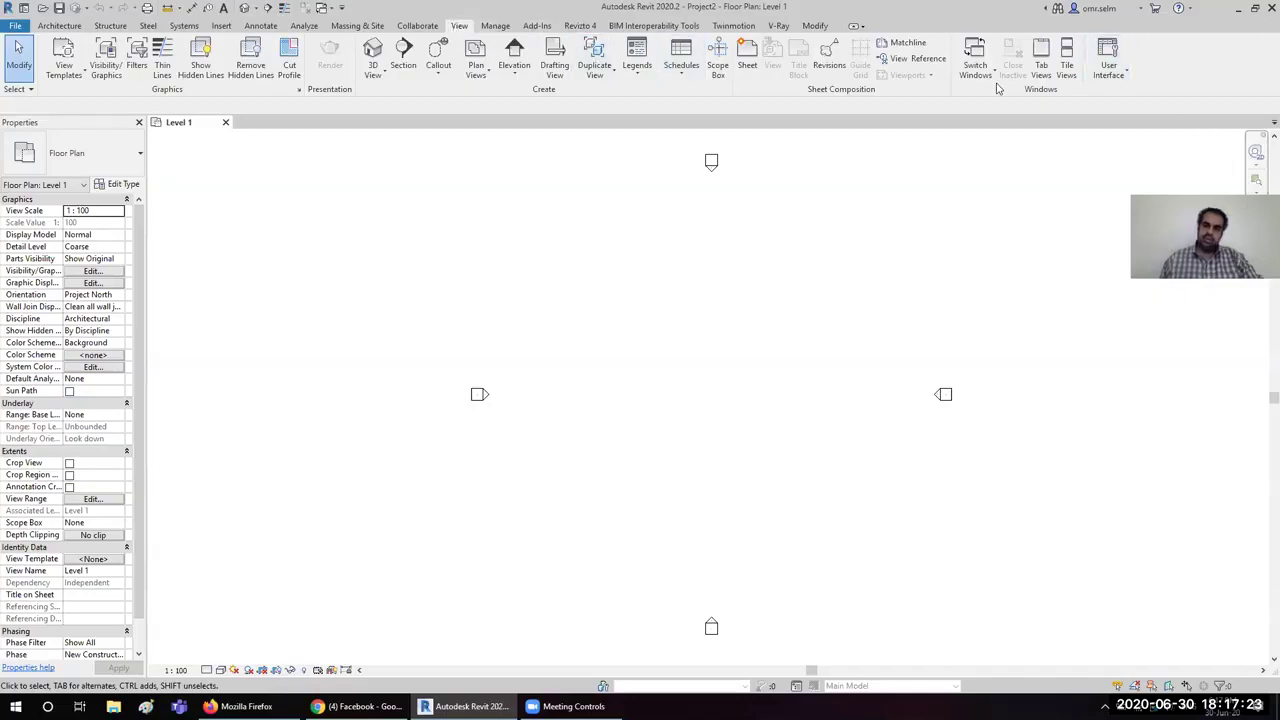
{"action": "left_click", "coordinate": [1108, 65]}
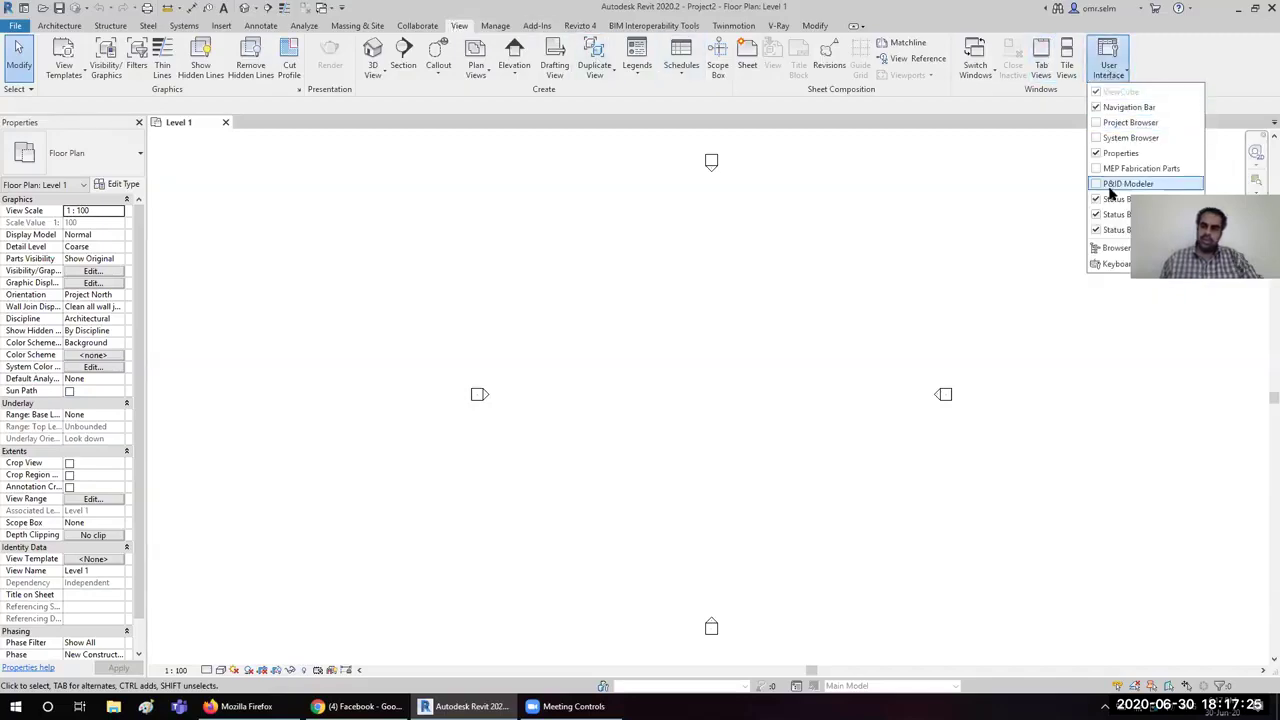
{"action": "left_click", "coordinate": [1095, 122]}
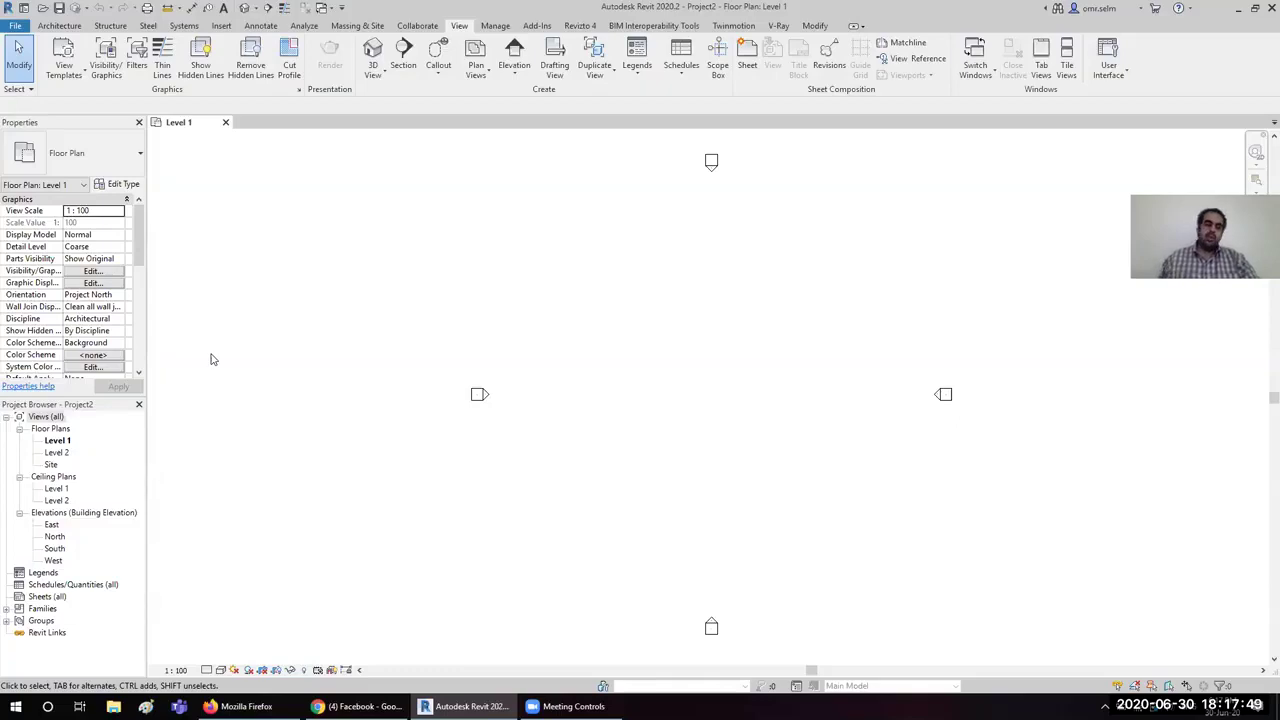
Step: Open the Level 2, Site, ceiling Level 1 and East elevation views from the Project Browser
{"action": "double_click", "coordinate": [57, 452]}
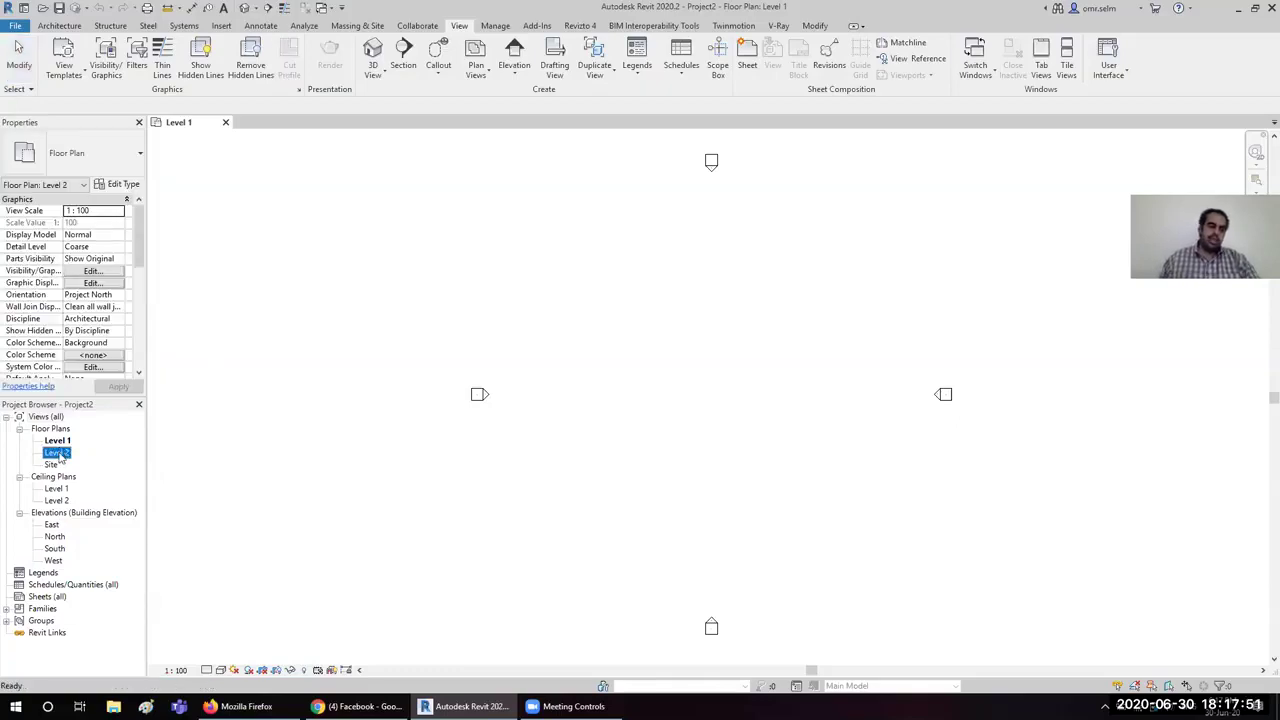
{"action": "double_click", "coordinate": [51, 464]}
{"action": "double_click", "coordinate": [60, 489]}
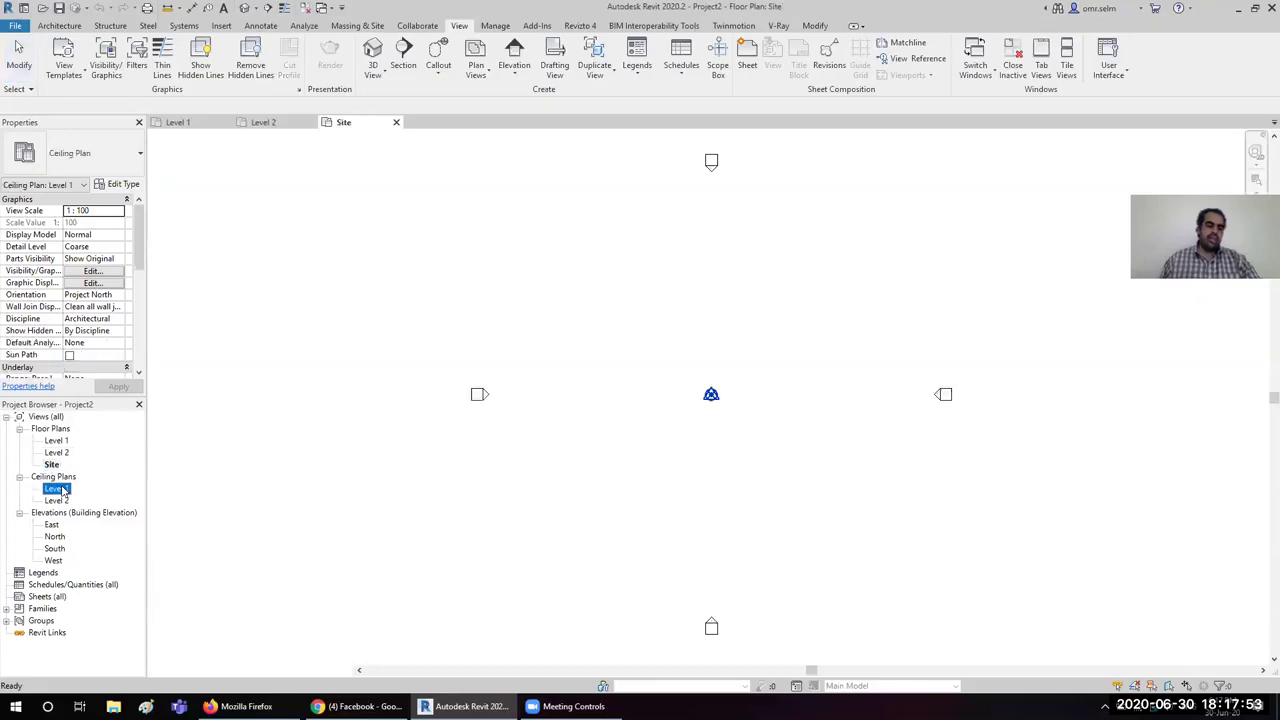
{"action": "double_click", "coordinate": [50, 526]}
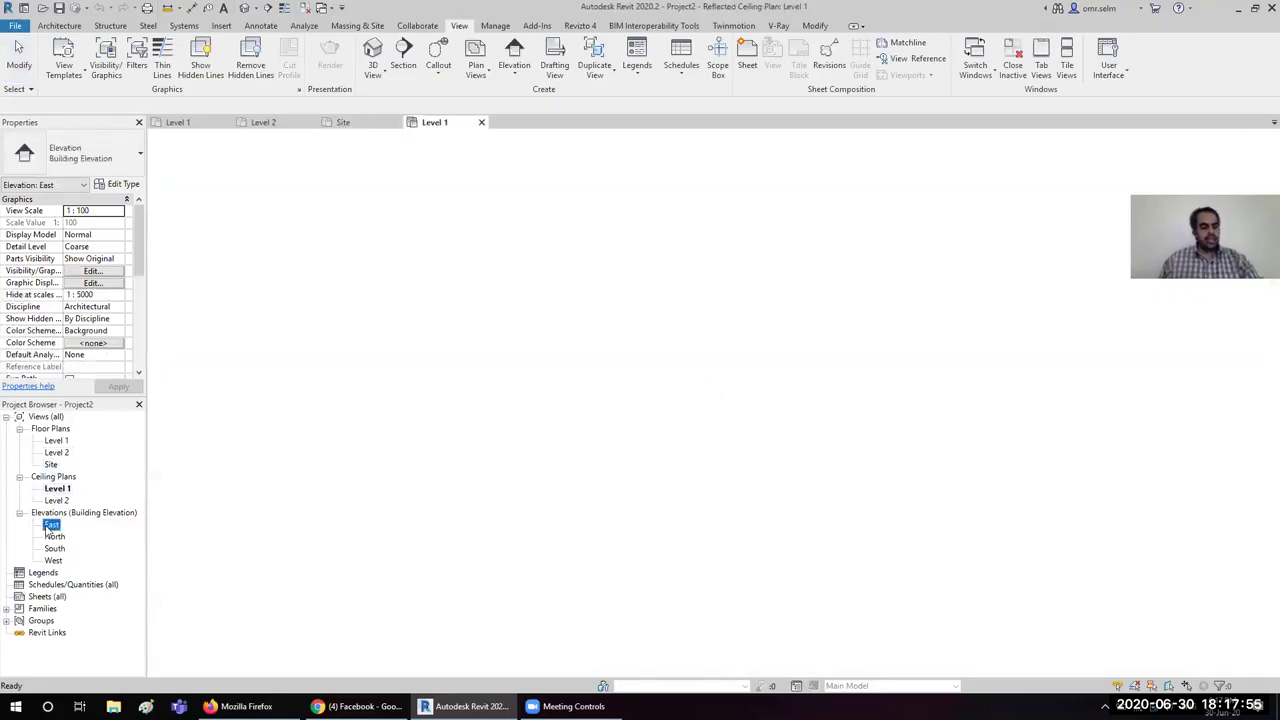
Step: Browse the Legends, Schedules/Quantities, Sheets and Families categories, then go back to Level 1
{"action": "left_click", "coordinate": [44, 574]}
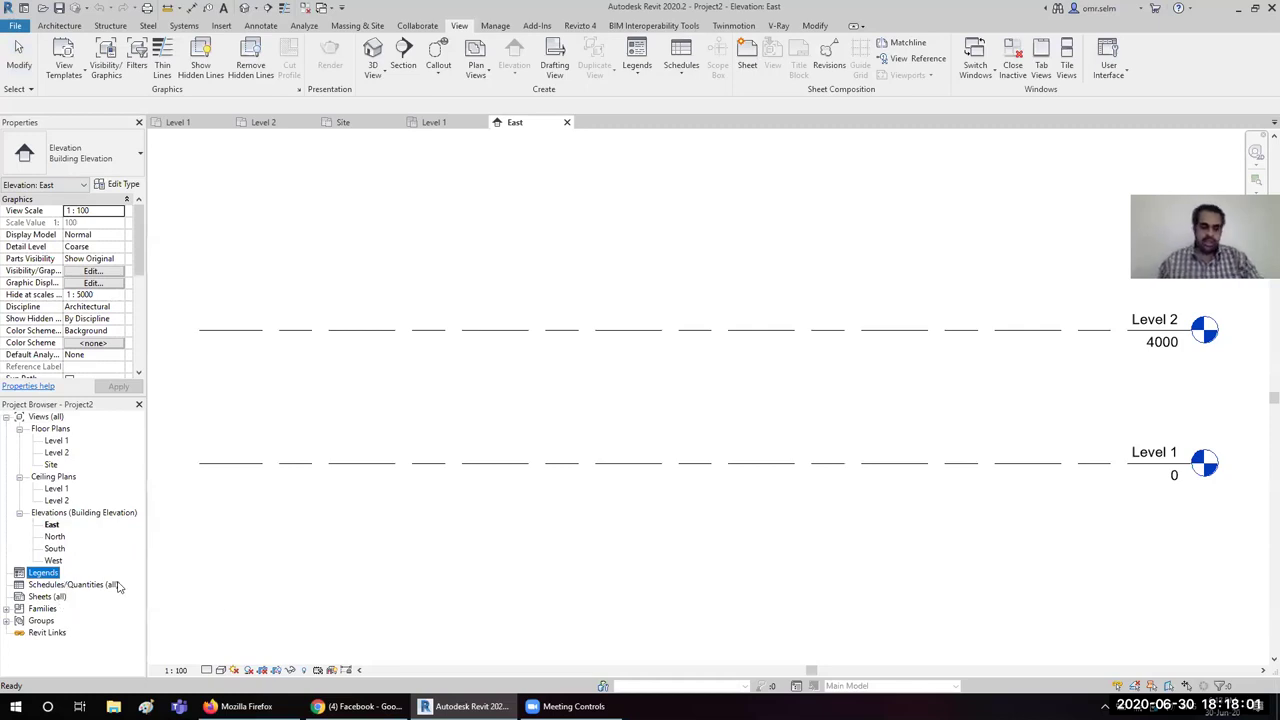
{"action": "left_click", "coordinate": [111, 588]}
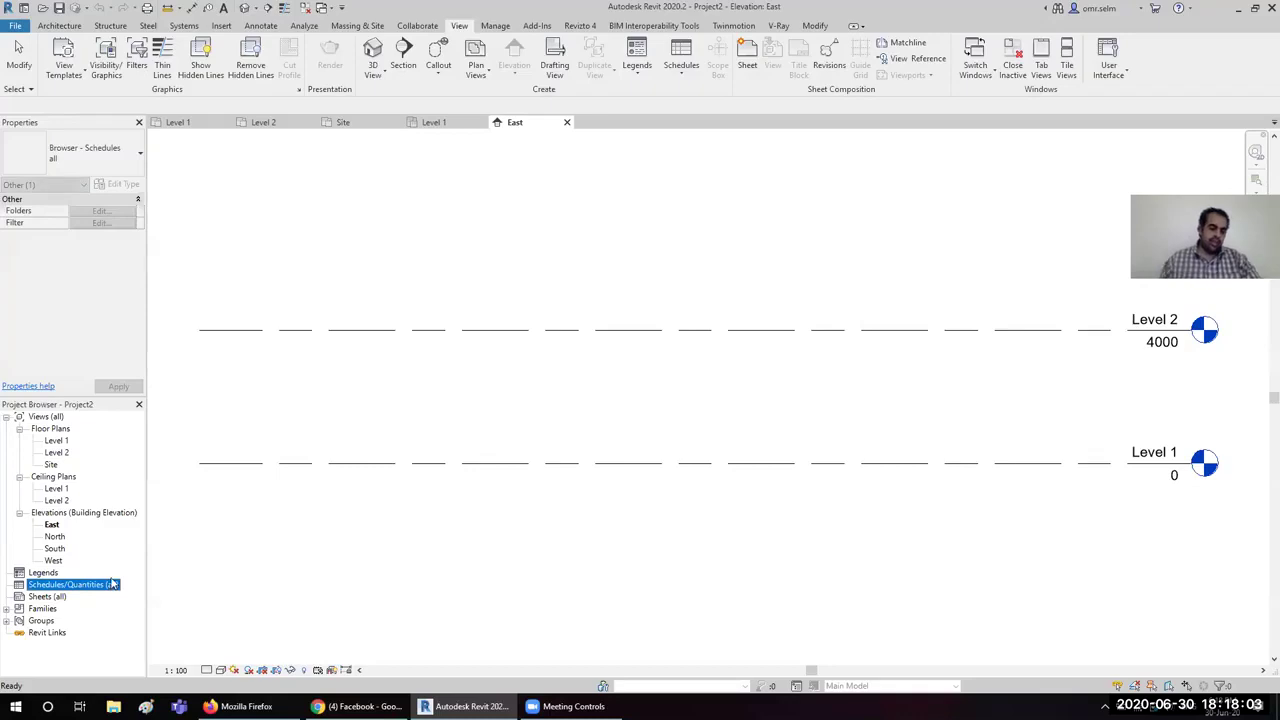
{"action": "left_click", "coordinate": [62, 596]}
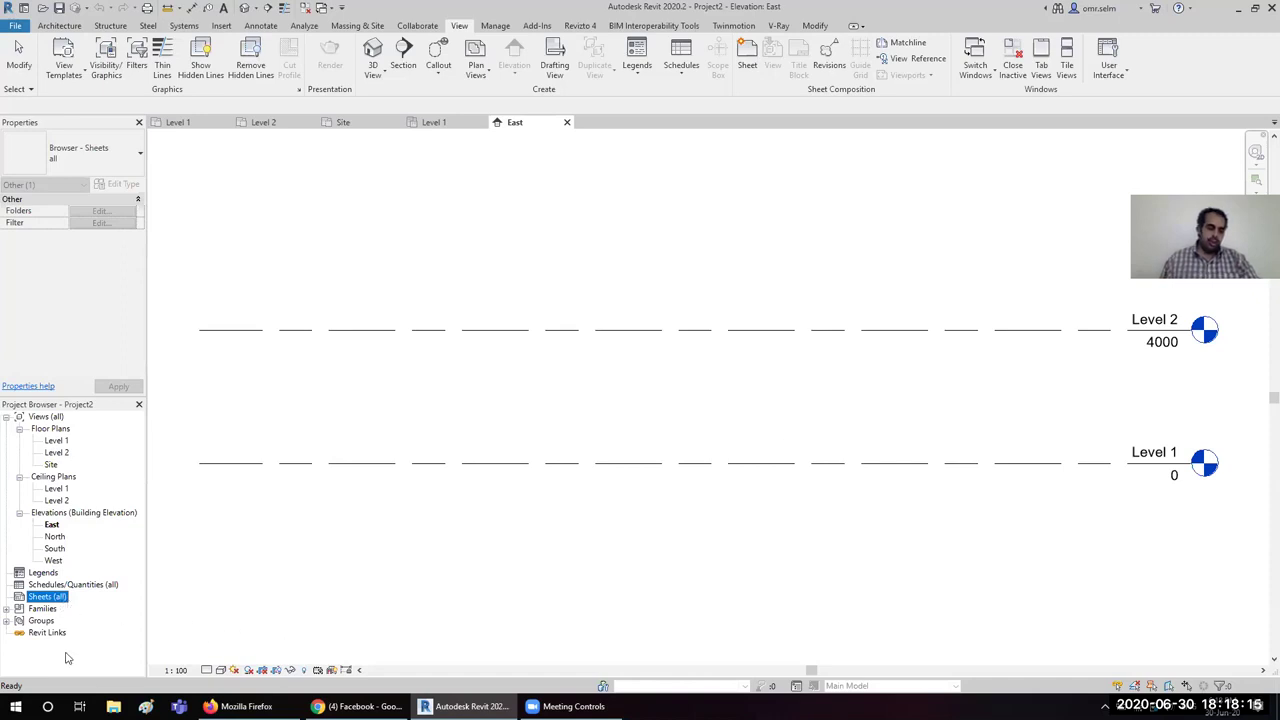
{"action": "left_click", "coordinate": [41, 609]}
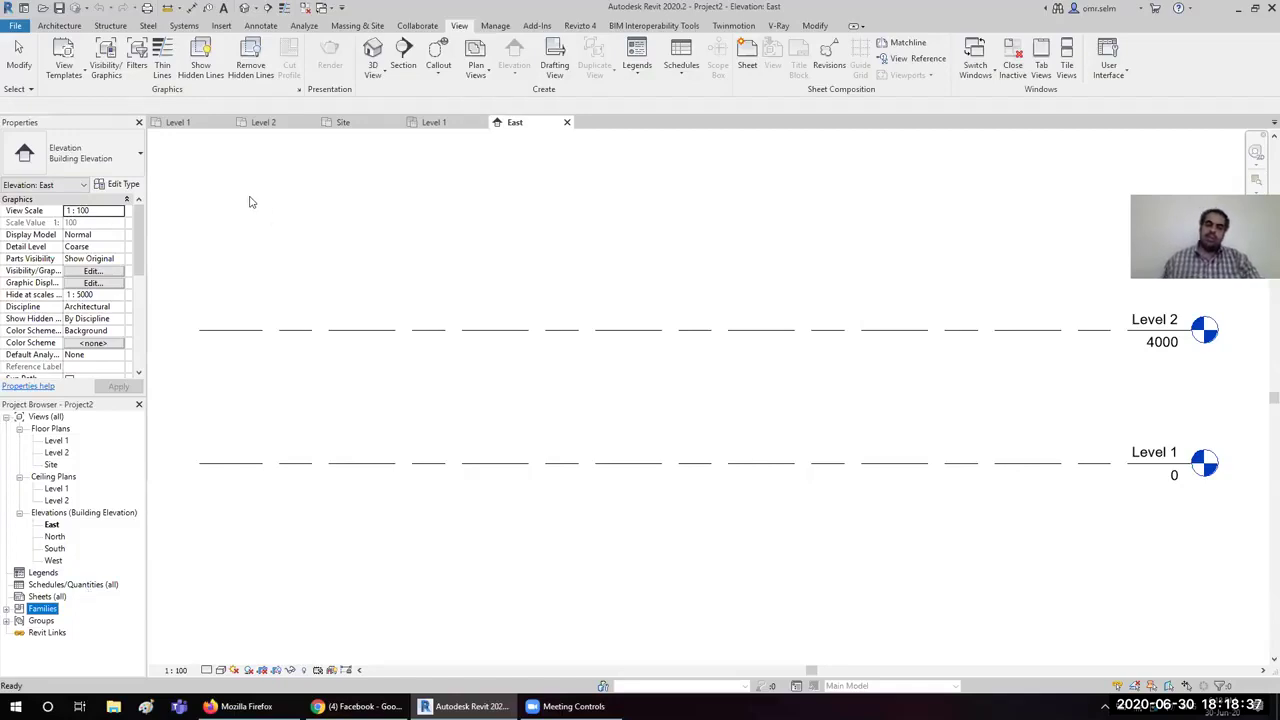
{"action": "left_click", "coordinate": [187, 127]}
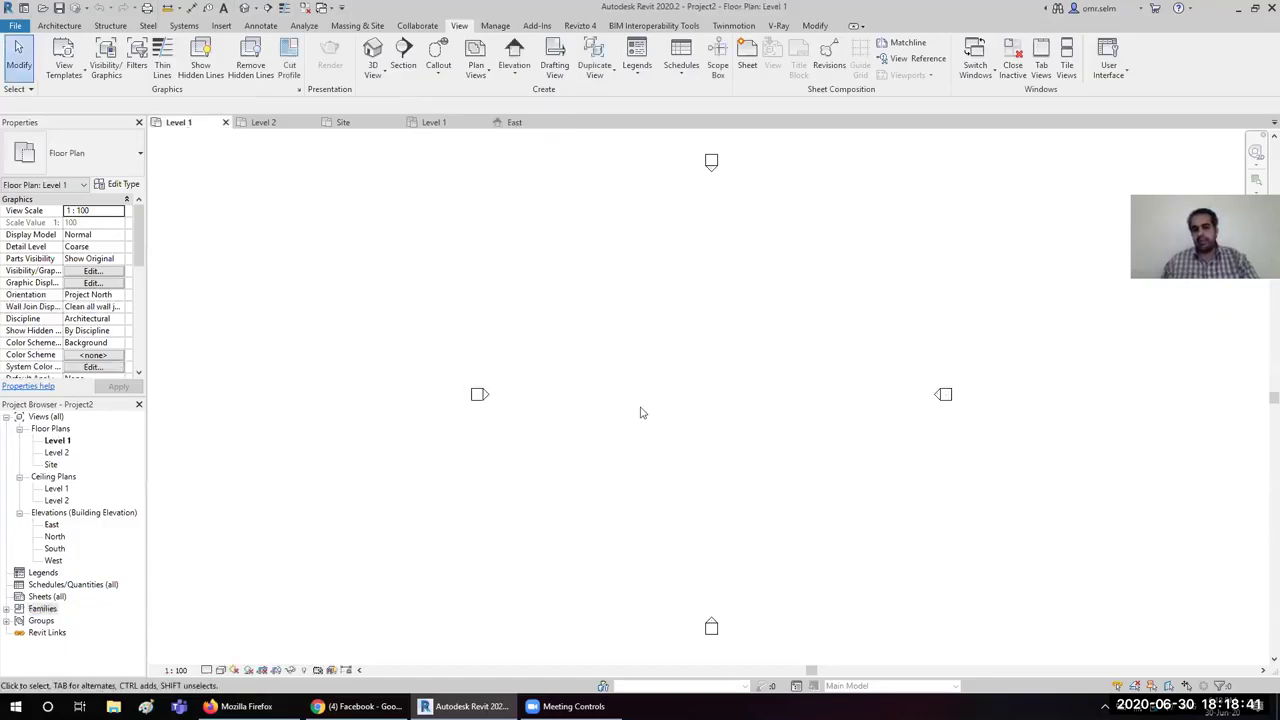
Step: Pan Level 1 slightly and look through the Architecture, Structure, Steel and Systems tabs, ending on Architecture
{"action": "mouse_move", "coordinate": [697, 382]}
{"action": "middle_mouse_down"}
{"action": "mouse_move", "coordinate": [639, 398]}
{"action": "mouse_move", "coordinate": [675, 387]}
{"action": "middle_mouse_up"}
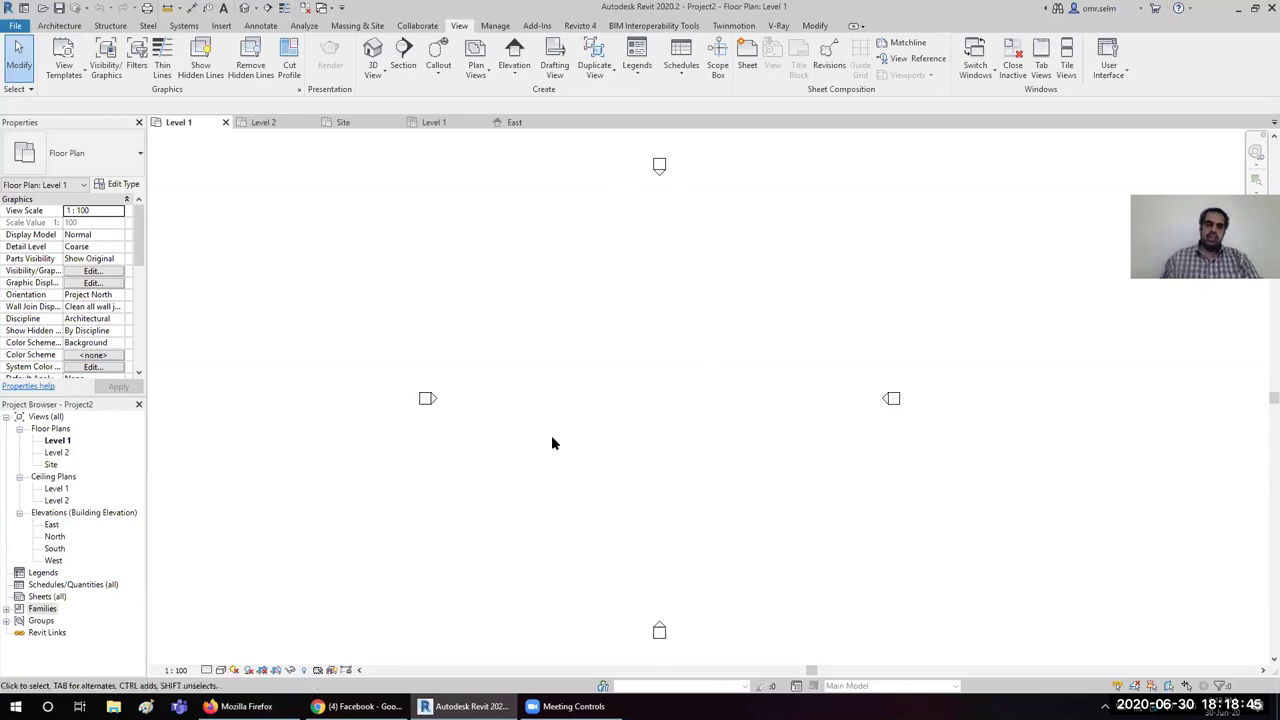
{"action": "left_click", "coordinate": [62, 26]}
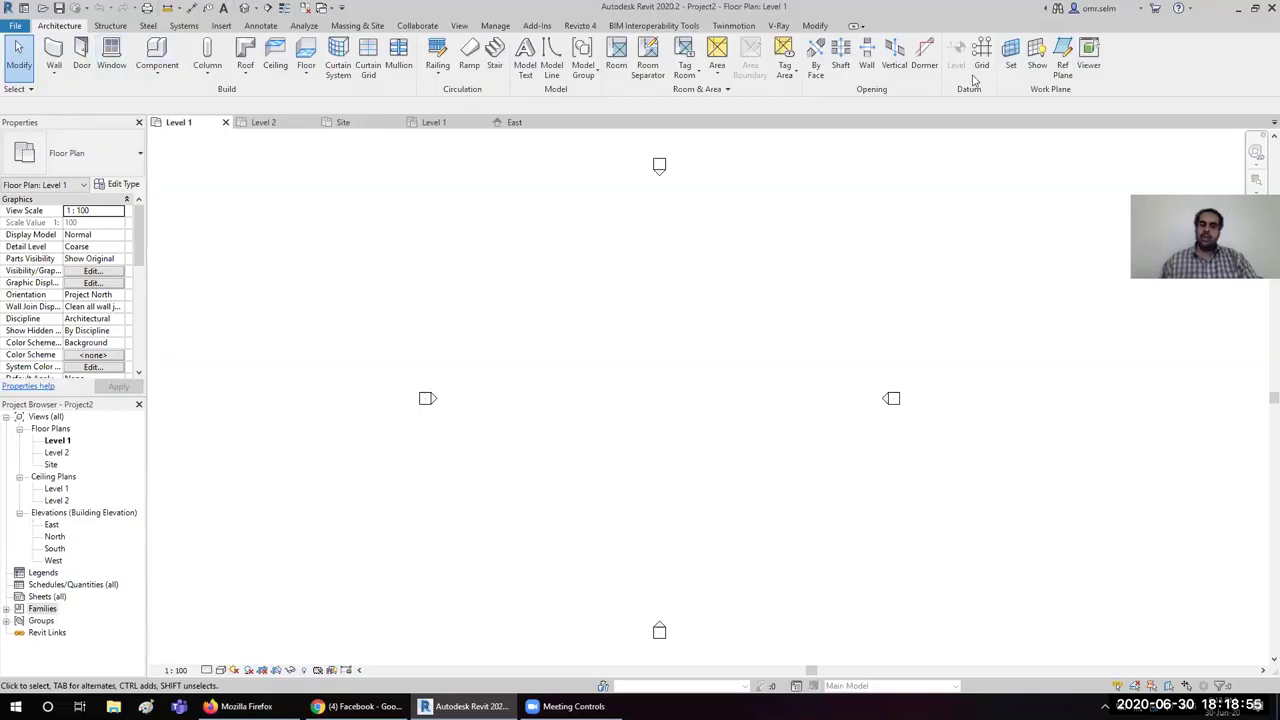
{"action": "left_click", "coordinate": [110, 25]}
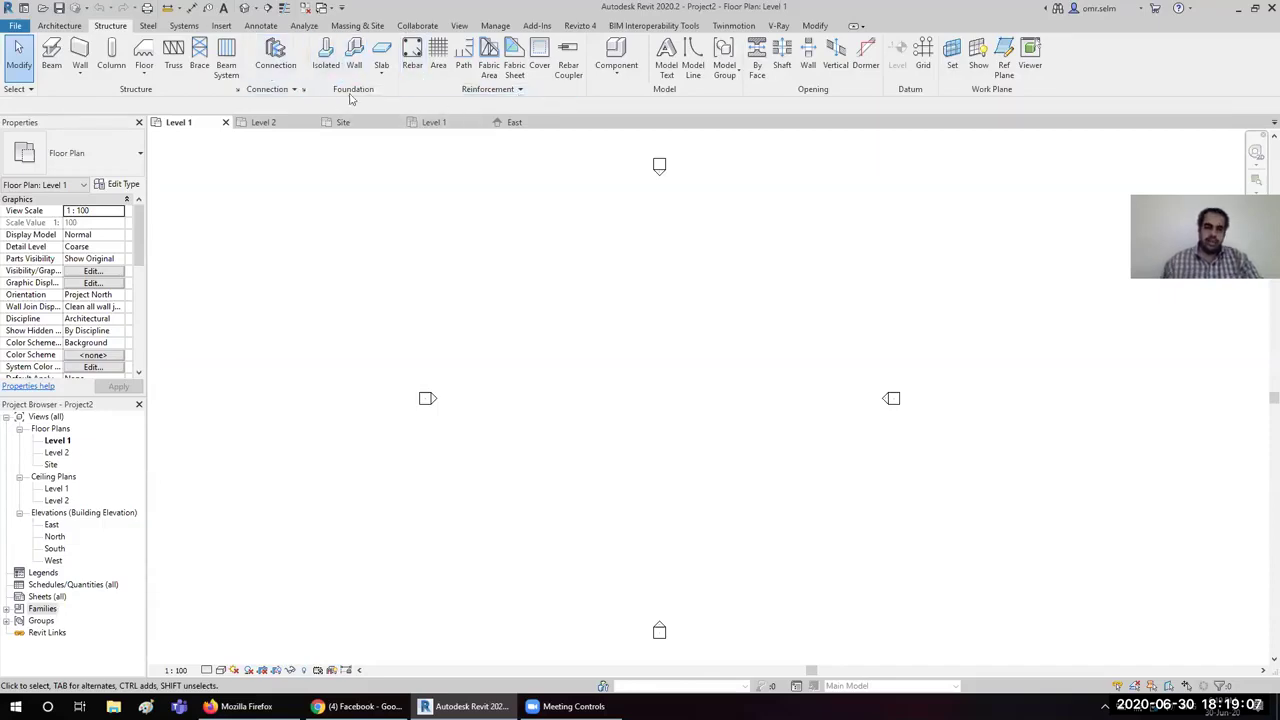
{"action": "left_click", "coordinate": [150, 26]}
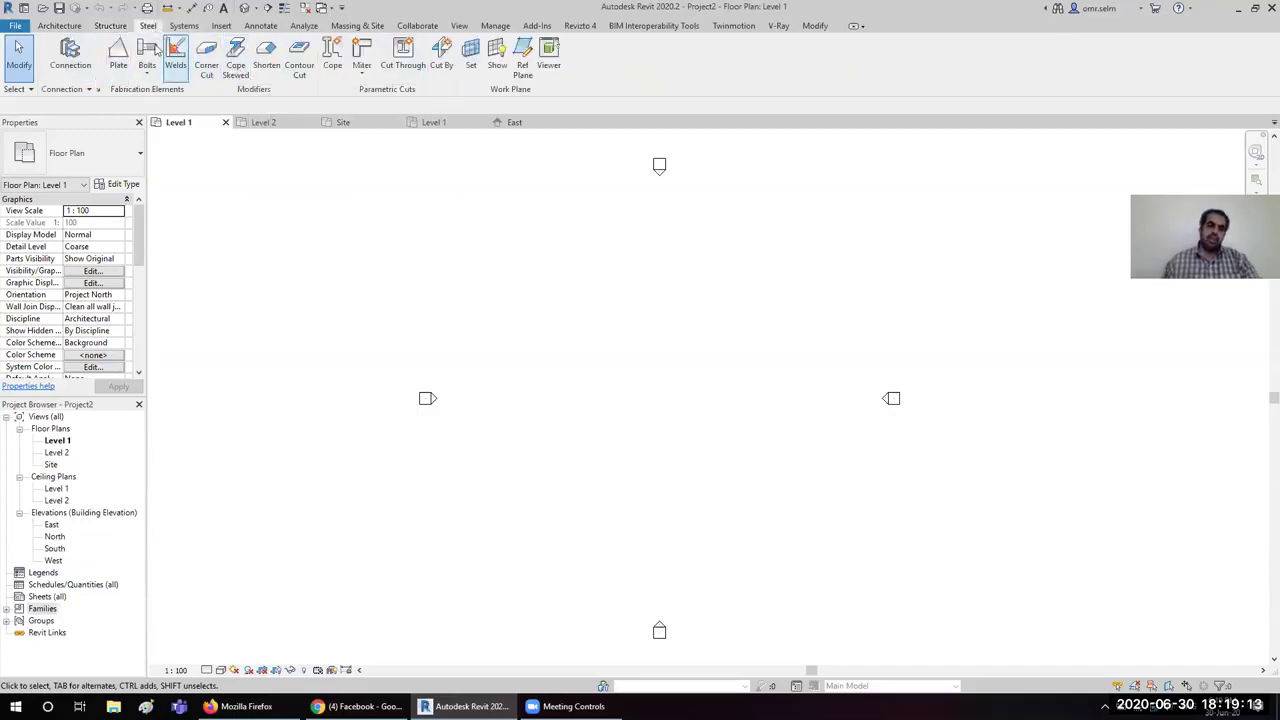
{"action": "left_click", "coordinate": [182, 26]}
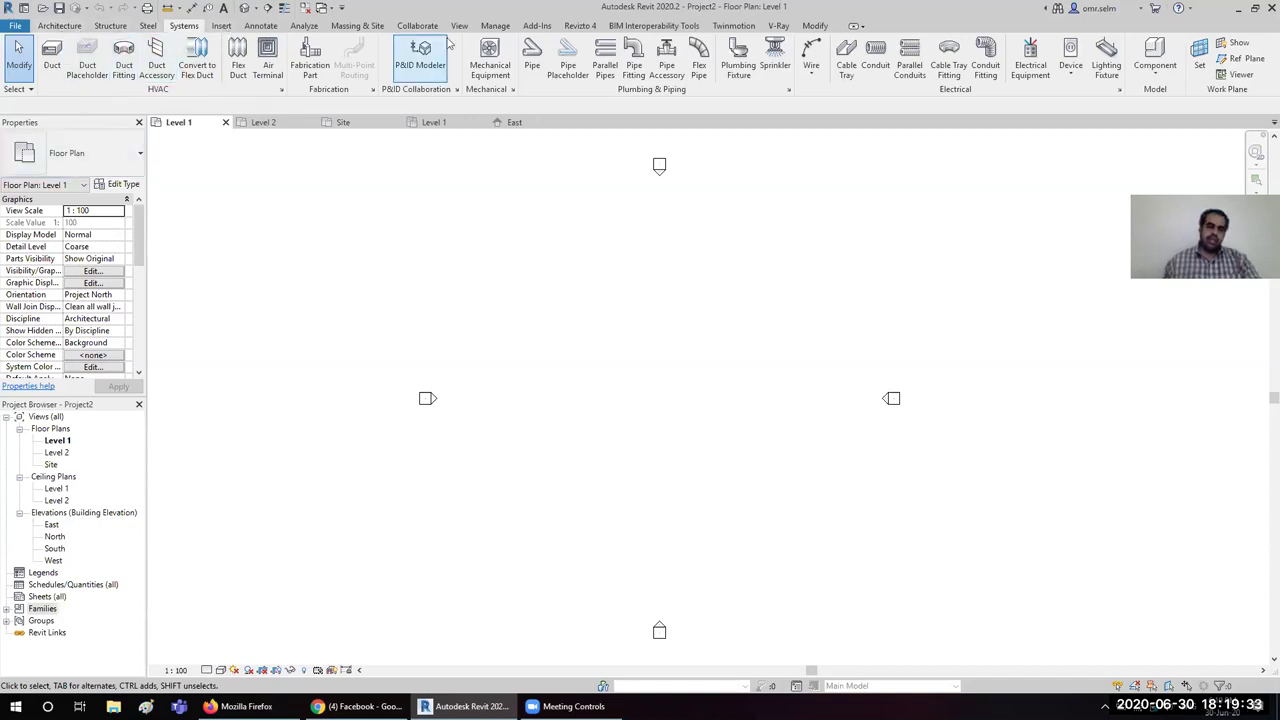
{"action": "left_click", "coordinate": [56, 26]}
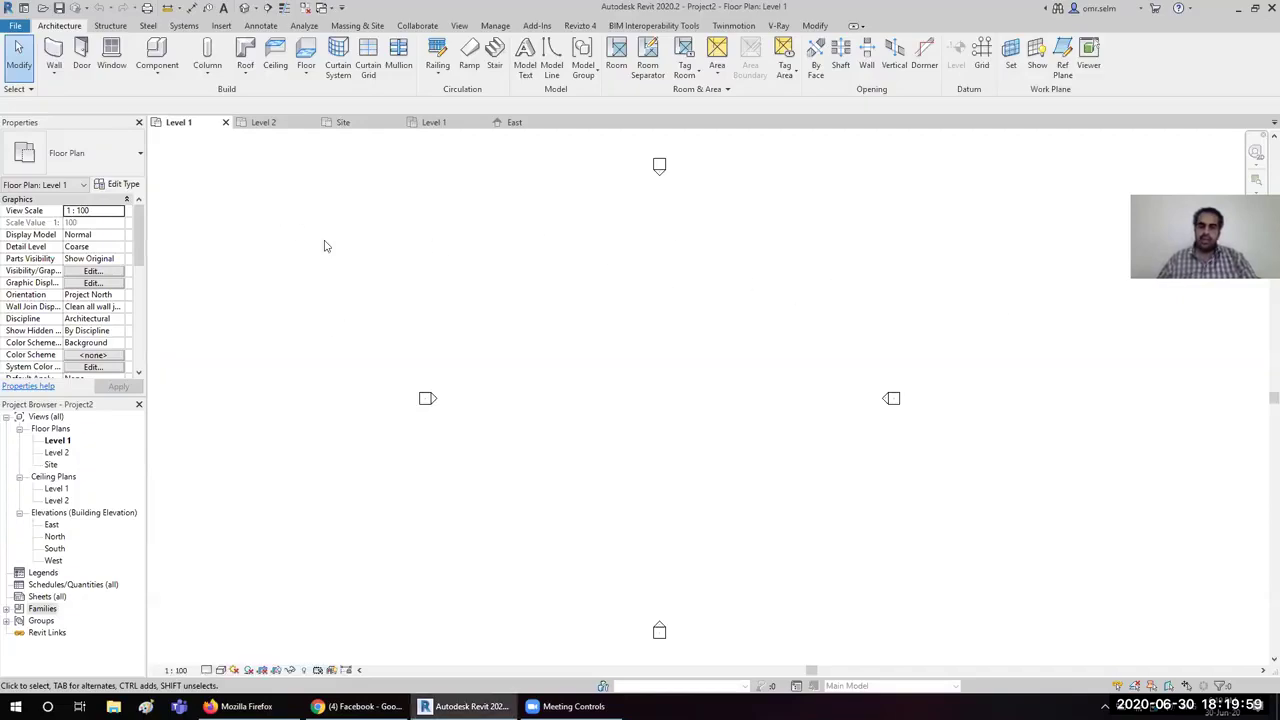
Step: Draw a single vertical wall on Level 1 rising to Level 2
{"action": "left_click", "coordinate": [54, 47]}
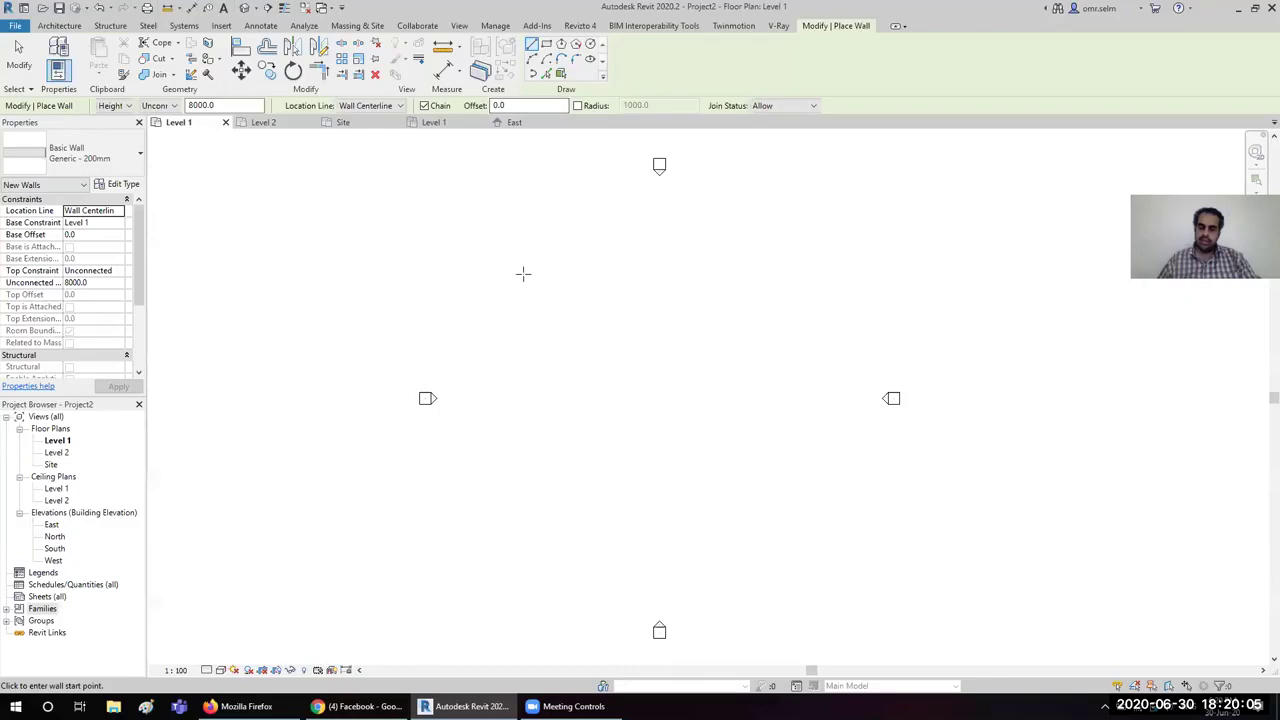
{"action": "left_click", "coordinate": [546, 44]}
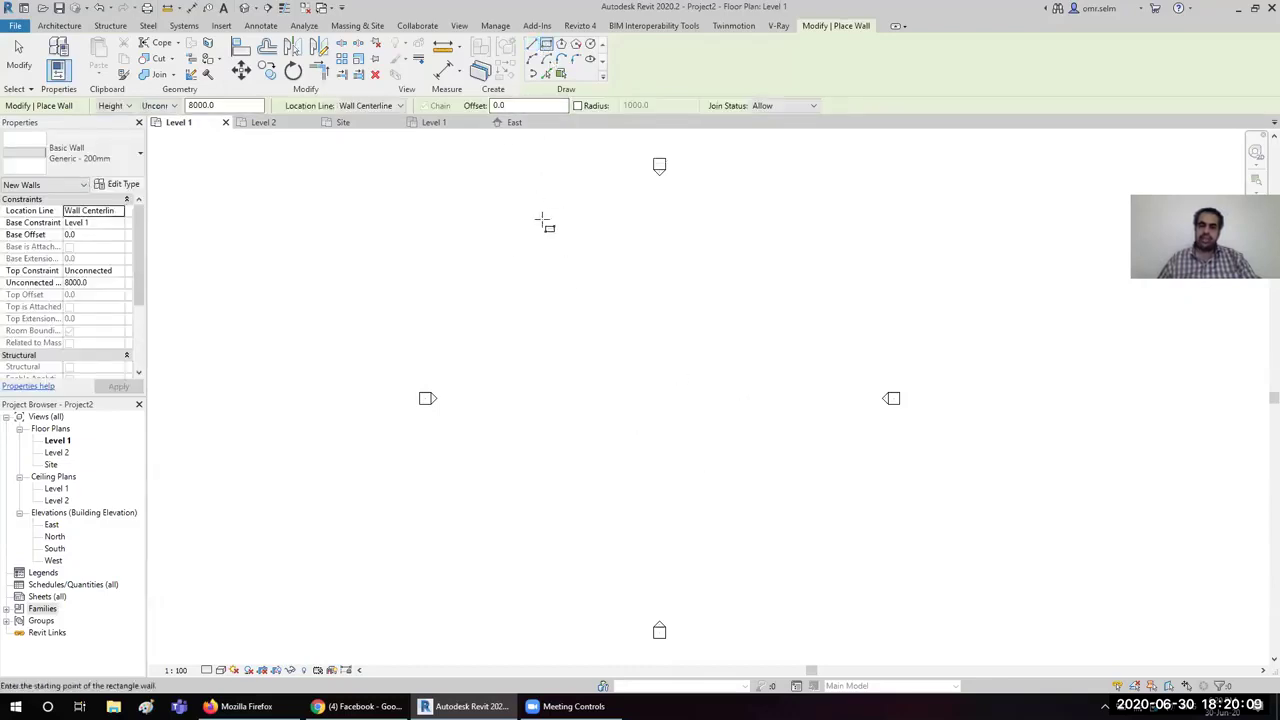
{"action": "left_click", "coordinate": [531, 44]}
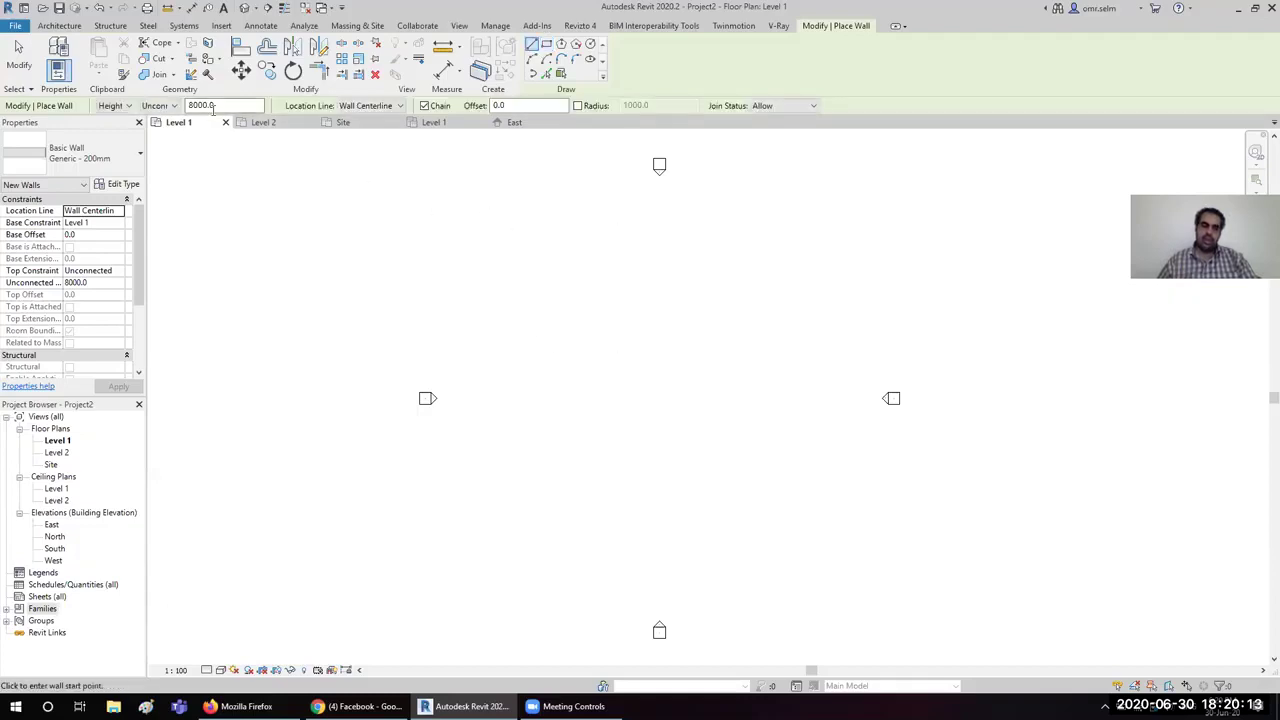
{"action": "left_click", "coordinate": [173, 106]}
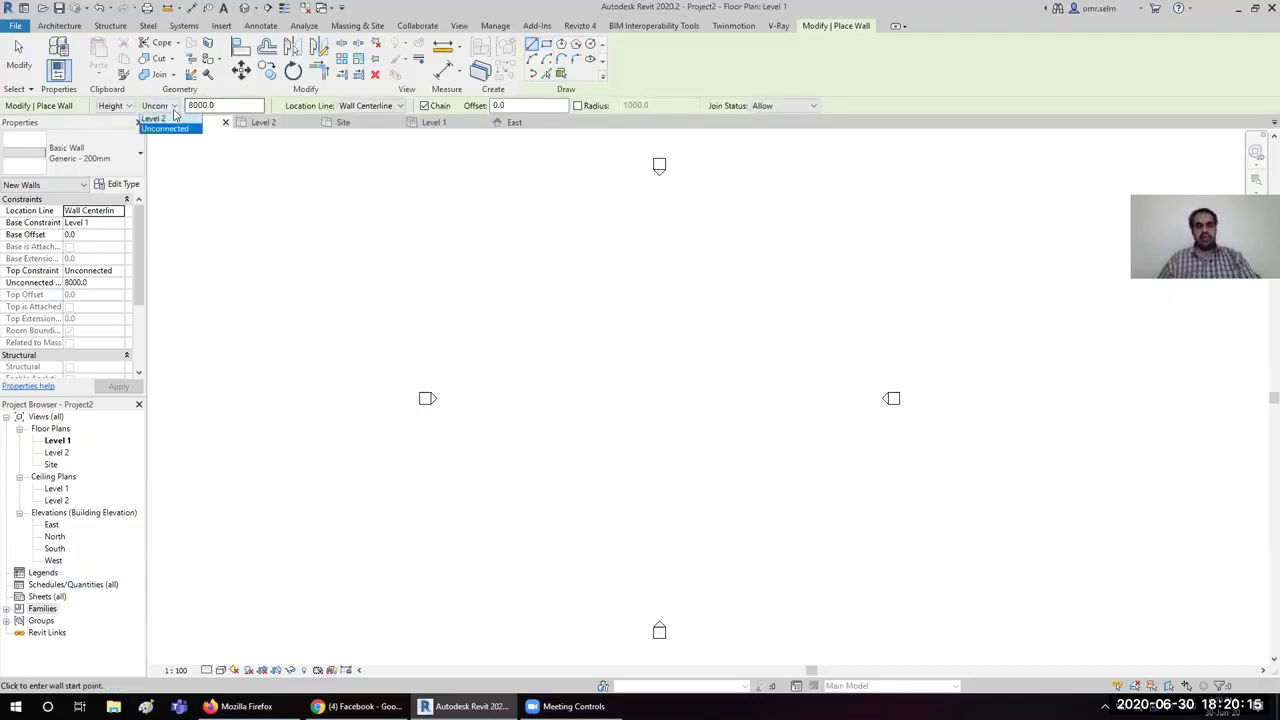
{"action": "left_click", "coordinate": [153, 118]}
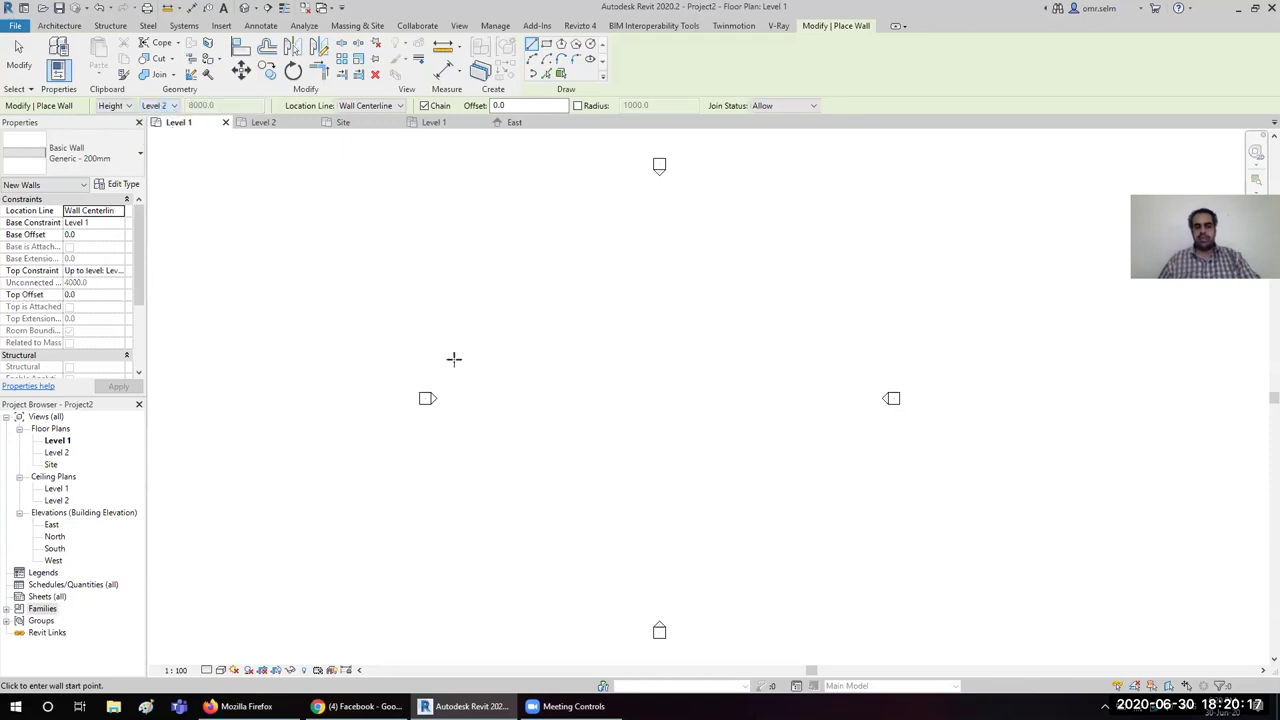
{"action": "left_click", "coordinate": [531, 238]}
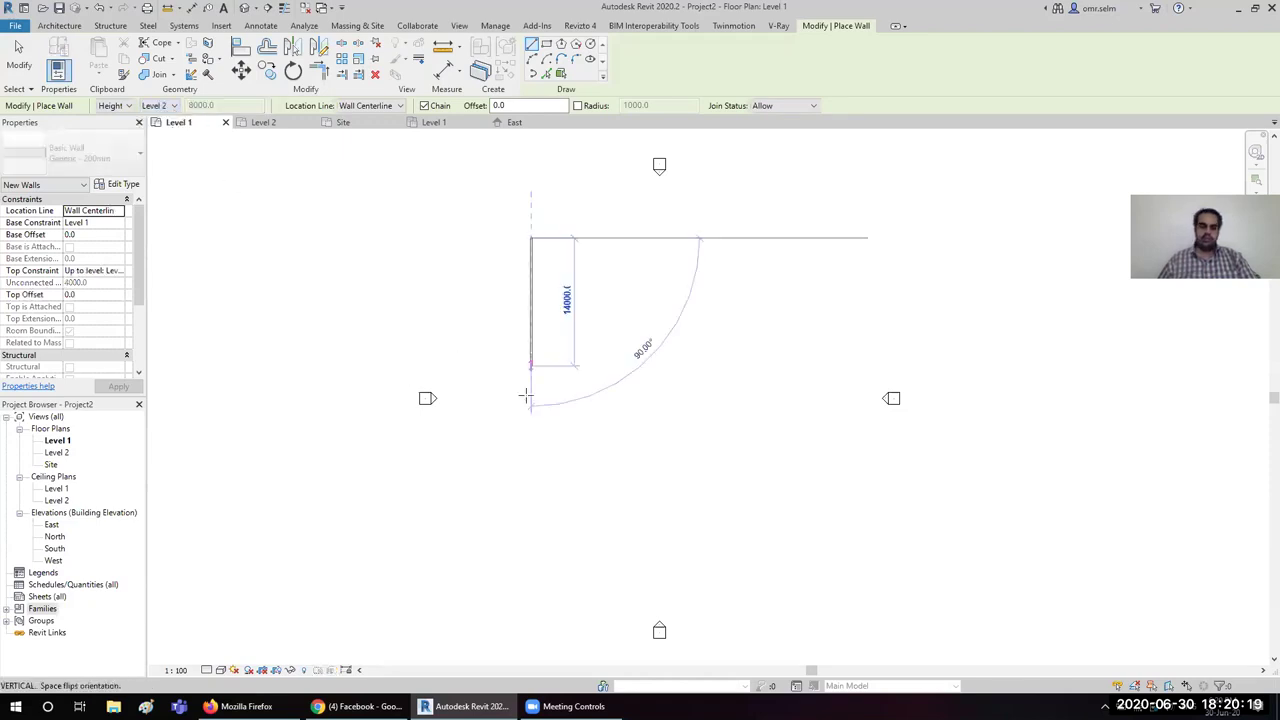
{"action": "left_click", "coordinate": [531, 530]}
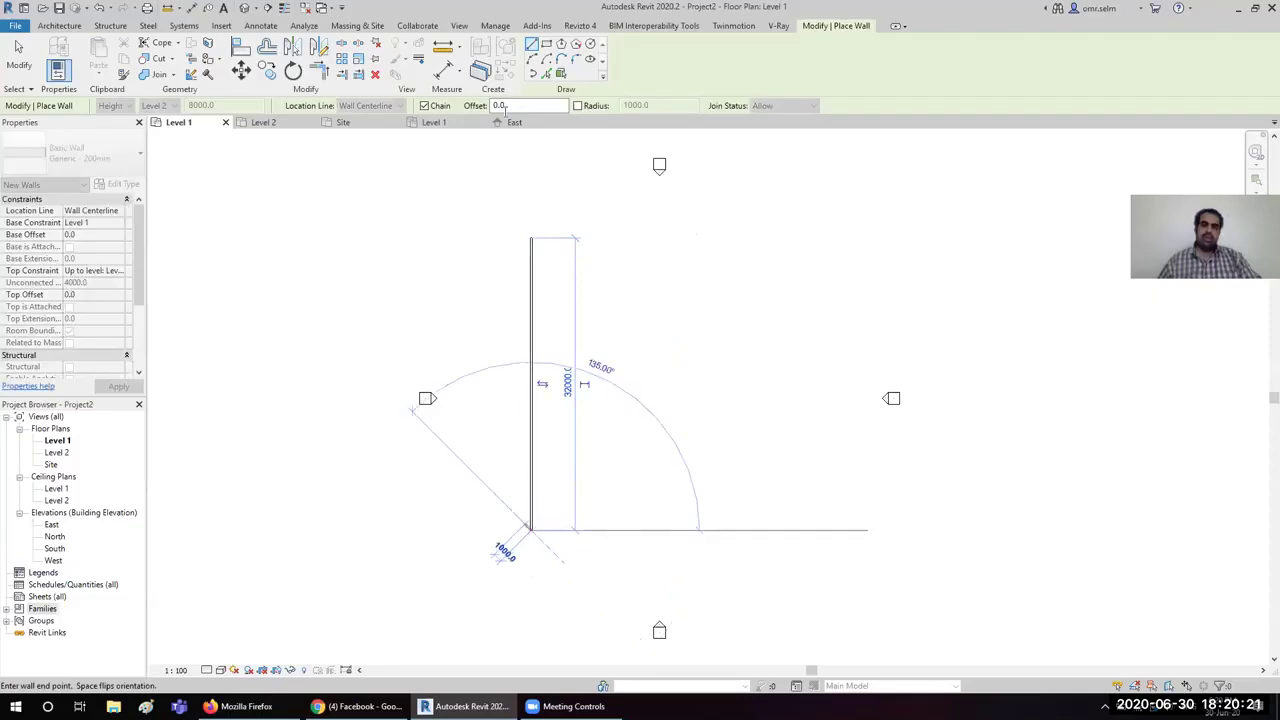
Step: Draw a 19000 × 26000 rectangular four-wall enclosure to the right of that wall
{"action": "left_click", "coordinate": [547, 44]}
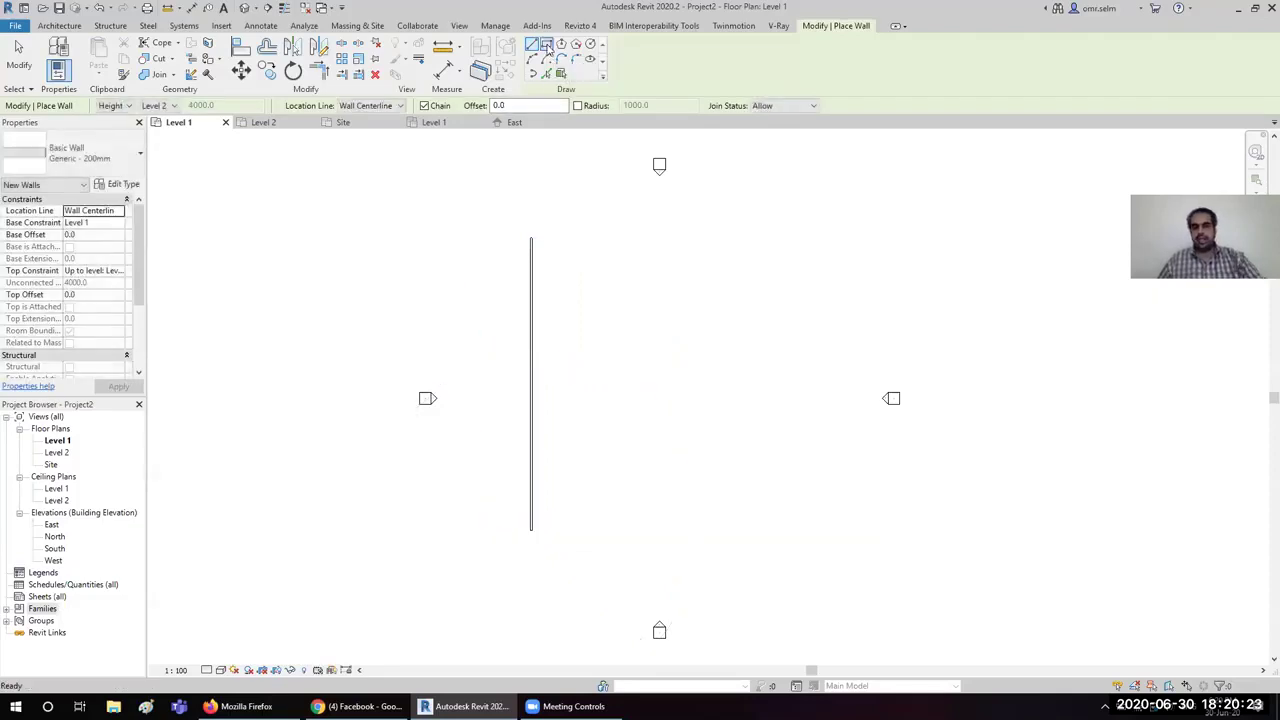
{"action": "left_click", "coordinate": [595, 278]}
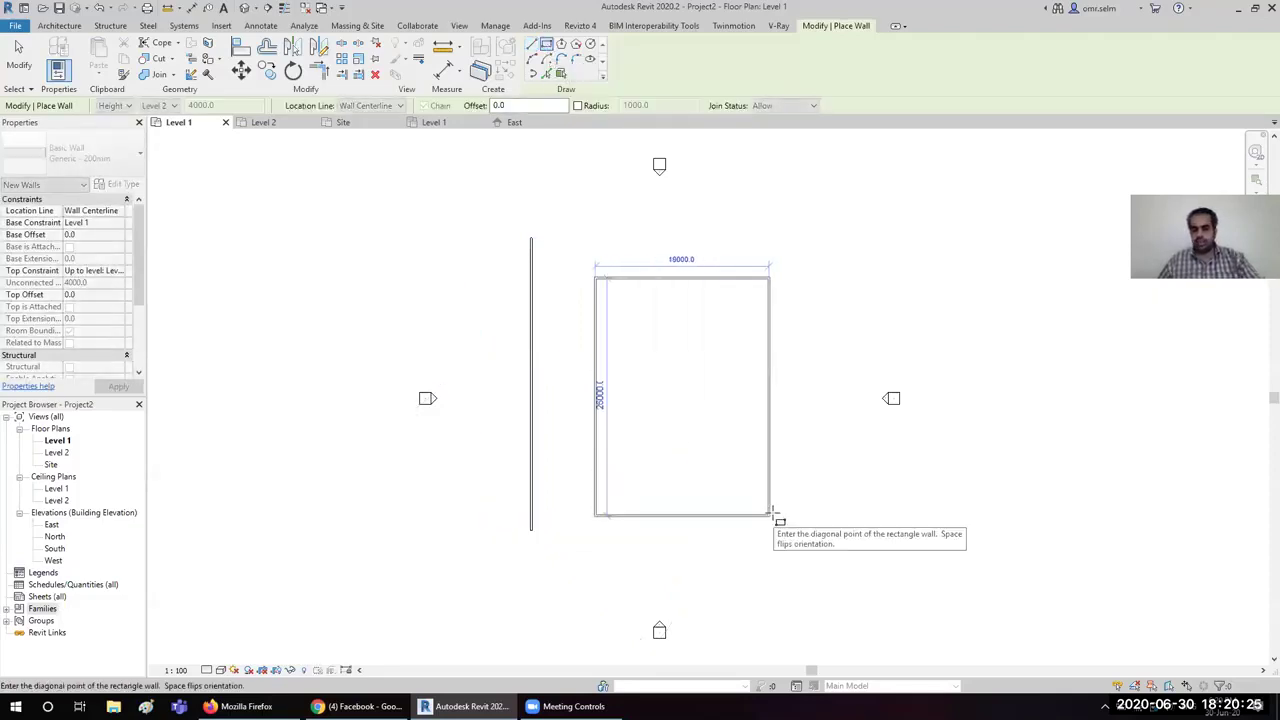
{"action": "left_click", "coordinate": [769, 516]}
{"action": "key", "text": "Escape"}
{"action": "key", "text": "Escape"}
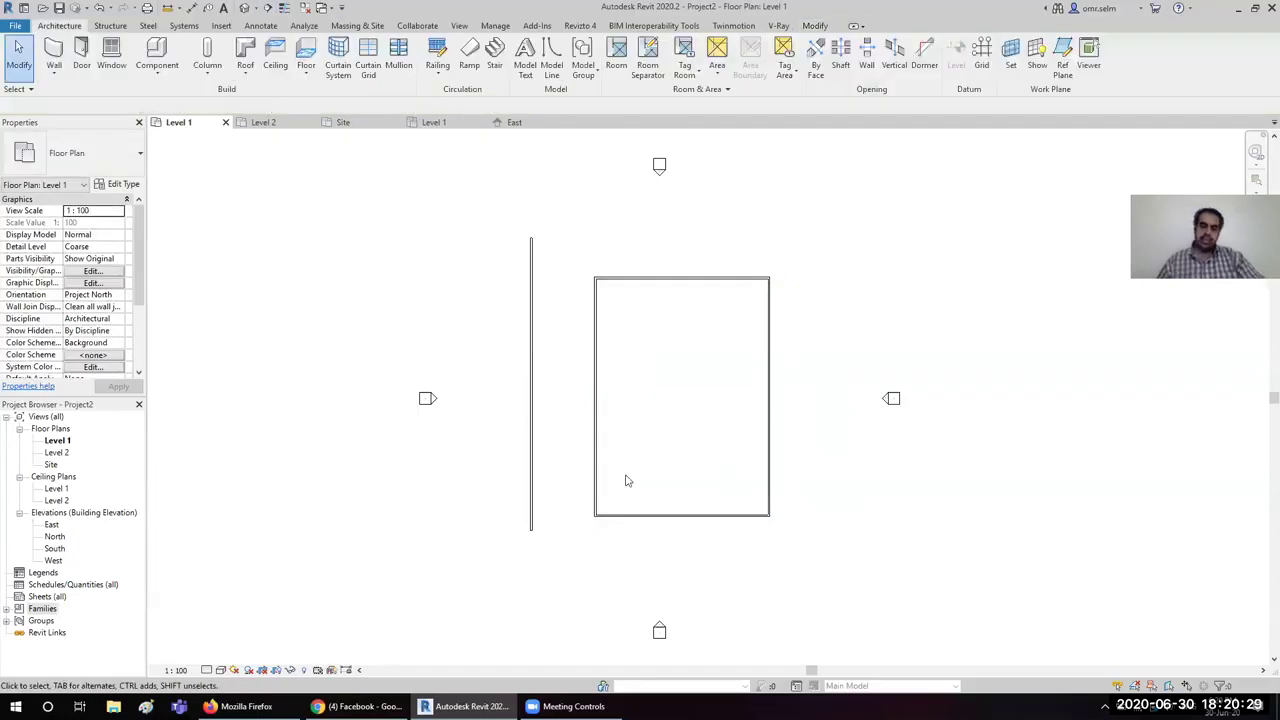
Step: Select the enclosure's 26000-long left wall and open its Generic - 200mm type properties
{"action": "scroll", "coordinate": [640, 340], "scroll_direction": "up", "scroll_amount": 3}
{"action": "scroll", "coordinate": [560, 360], "scroll_direction": "up", "scroll_amount": 2}
{"action": "scroll", "coordinate": [505, 392], "scroll_direction": "up", "scroll_amount": 2}
{"action": "scroll", "coordinate": [450, 365], "scroll_direction": "down", "scroll_amount": 1}
{"action": "scroll", "coordinate": [406, 335], "scroll_direction": "down", "scroll_amount": 1}
{"action": "scroll", "coordinate": [406, 325], "scroll_direction": "down", "scroll_amount": 1}
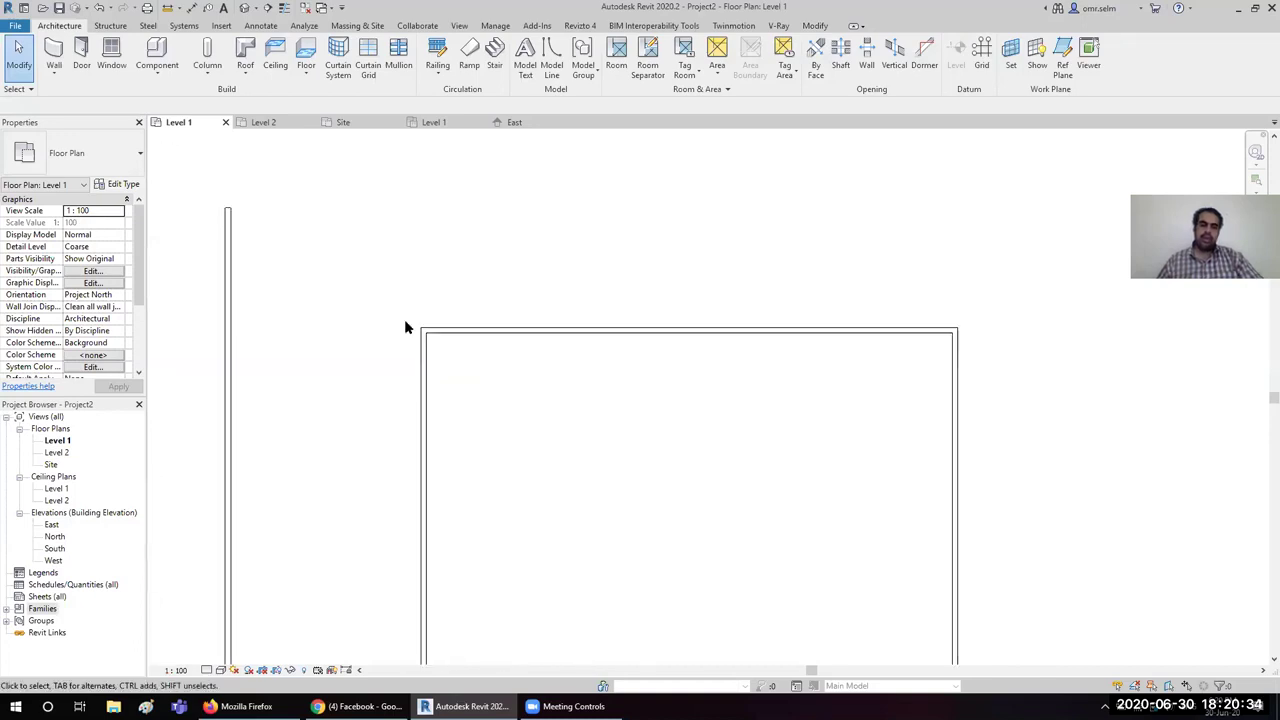
{"action": "left_click", "coordinate": [414, 388]}
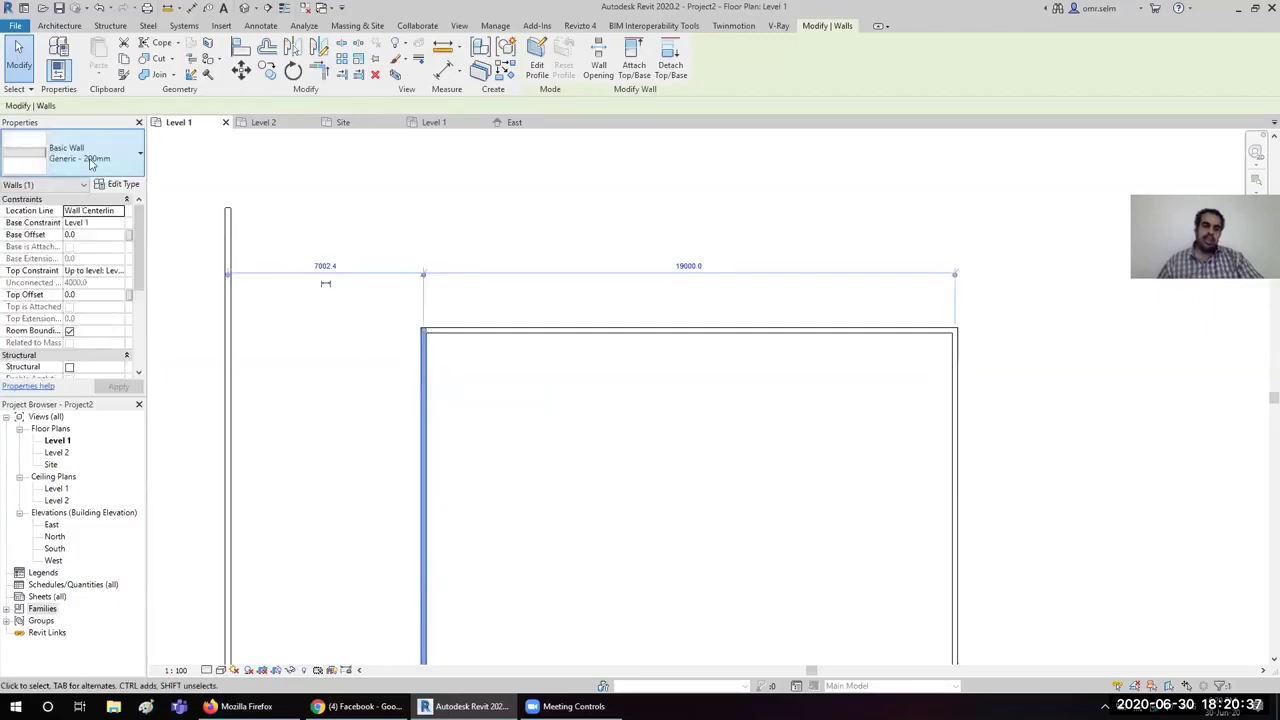
{"action": "scroll", "coordinate": [121, 245], "scroll_direction": "down", "scroll_amount": 2}
{"action": "scroll", "coordinate": [127, 248], "scroll_direction": "down", "scroll_amount": 1}
{"action": "scroll", "coordinate": [127, 248], "scroll_direction": "down", "scroll_amount": 2}
{"action": "scroll", "coordinate": [127, 248], "scroll_direction": "up", "scroll_amount": 4}
{"action": "scroll", "coordinate": [127, 254], "scroll_direction": "up", "scroll_amount": 2}
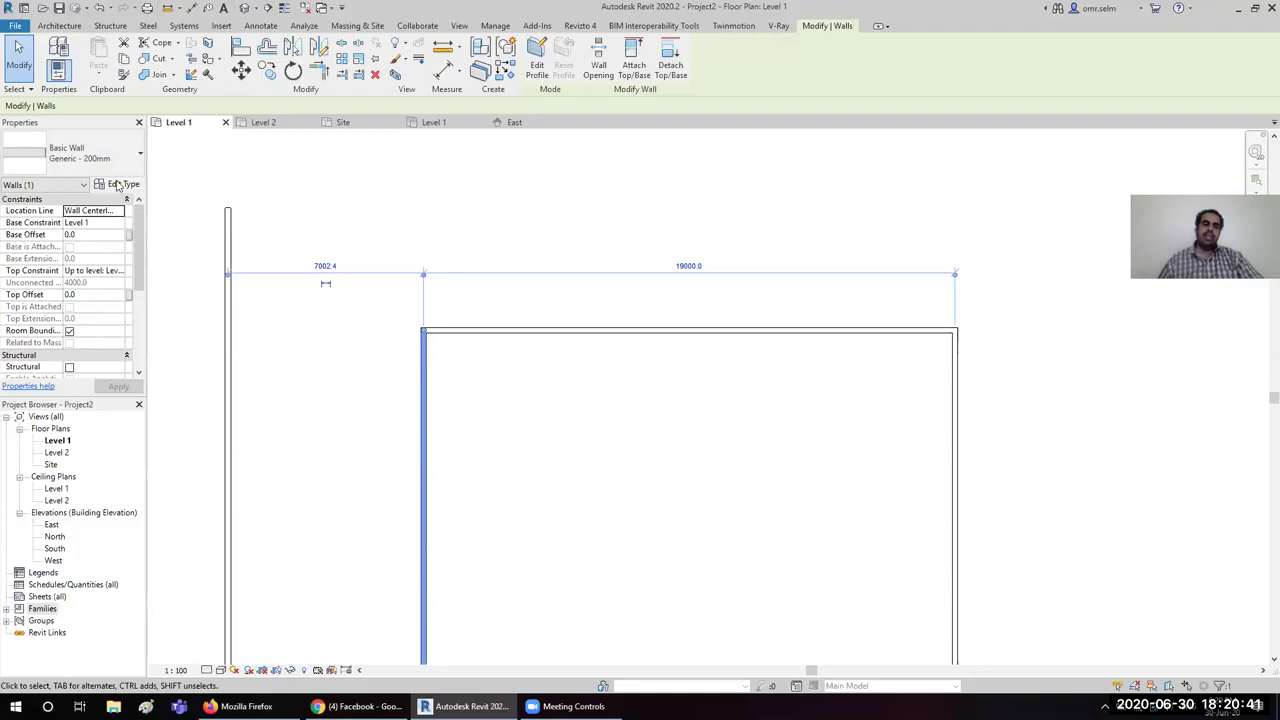
{"action": "left_click", "coordinate": [120, 184]}
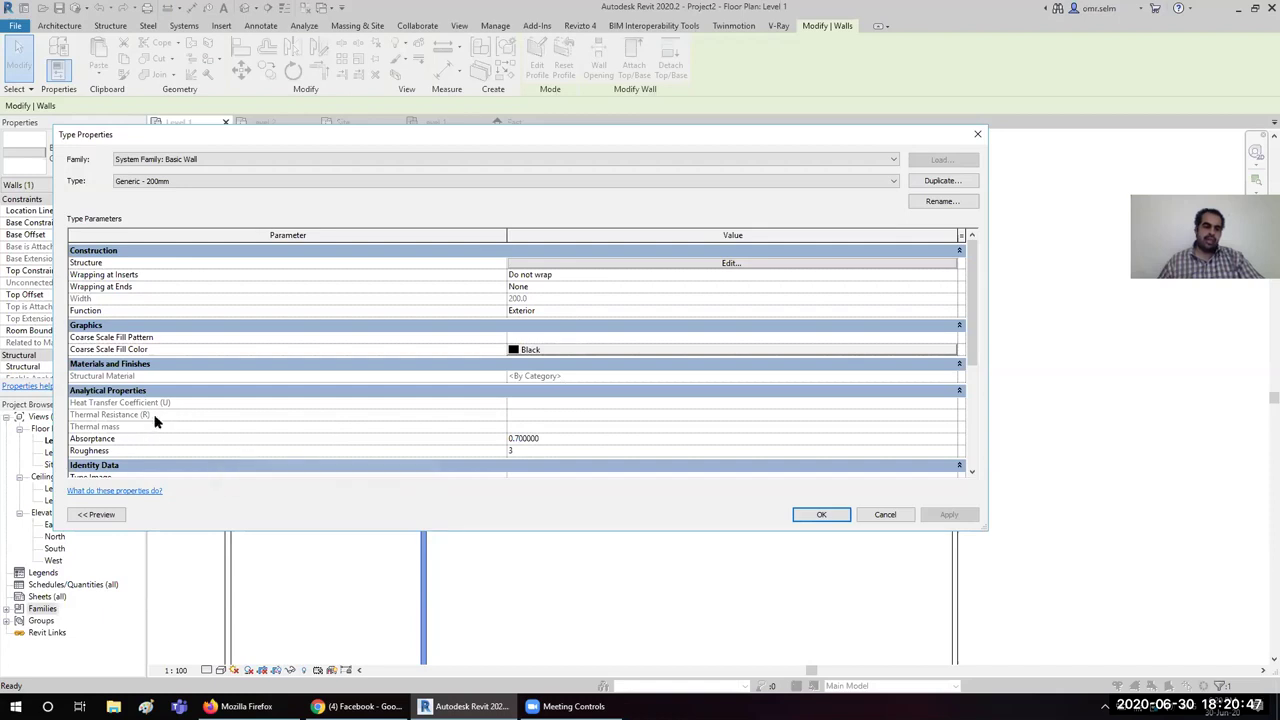
Step: Scroll through the Generic - 200mm type parameters and make the Type Properties window narrower
{"action": "scroll", "coordinate": [155, 421], "scroll_direction": "down", "scroll_amount": 3}
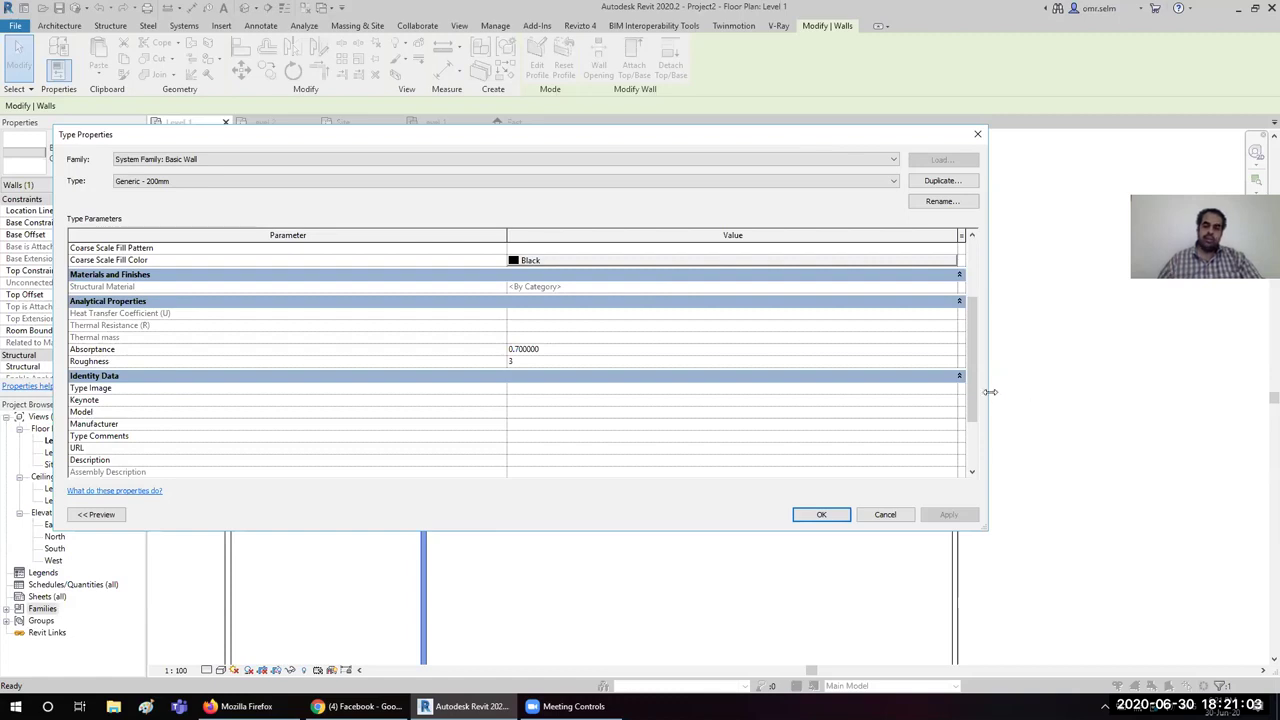
{"action": "left_click_drag", "start_coordinate": [989, 391], "coordinate": [368, 391]}
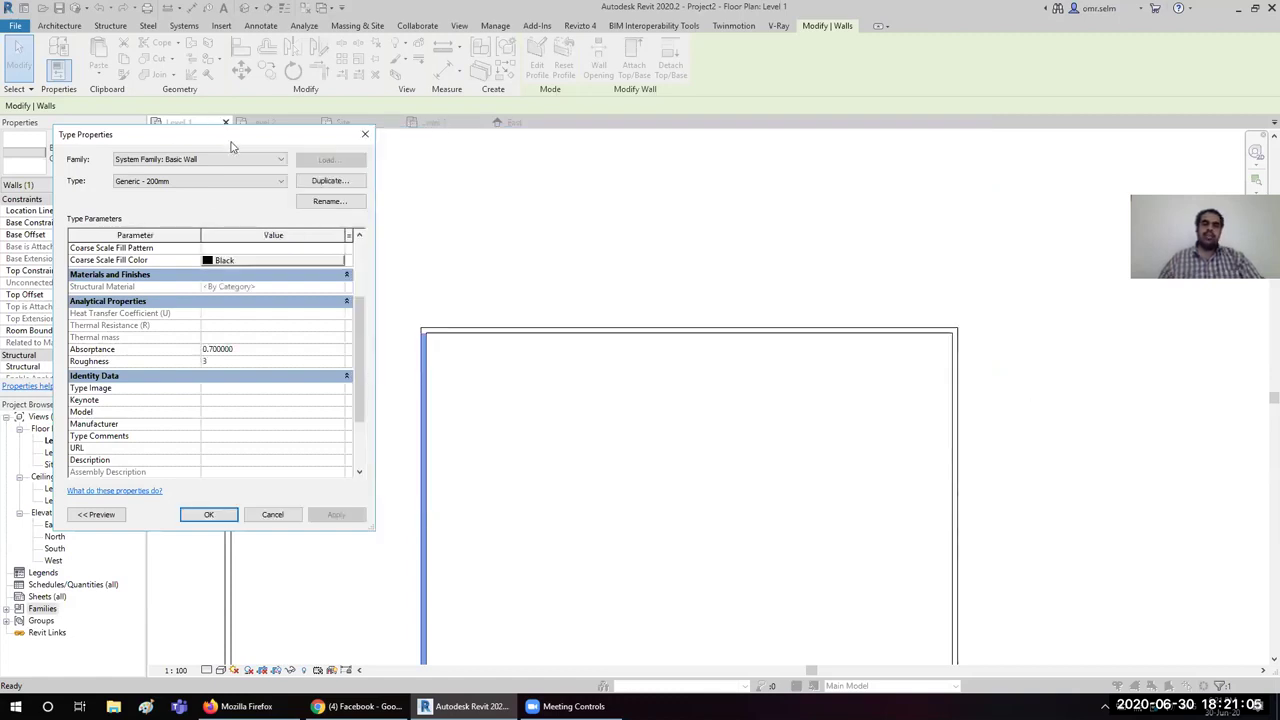
{"action": "left_click_drag", "start_coordinate": [243, 136], "coordinate": [253, 142]}
Step: Close Type Properties unchanged and orbit the default 3D view to a low side angle of the walls
{"action": "left_click", "coordinate": [612, 208]}
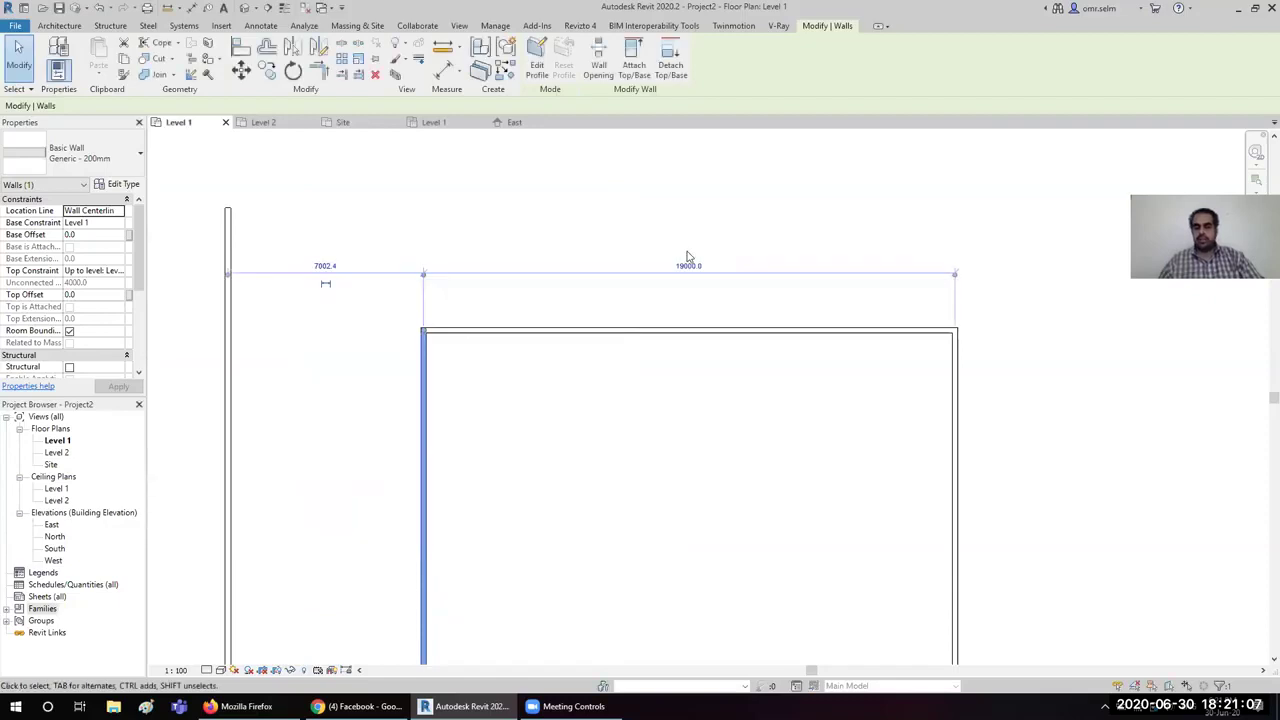
{"action": "scroll", "coordinate": [626, 281], "scroll_direction": "down", "scroll_amount": 4}
{"action": "middle_click_drag", "start_coordinate": [680, 360], "coordinate": [633, 293]}
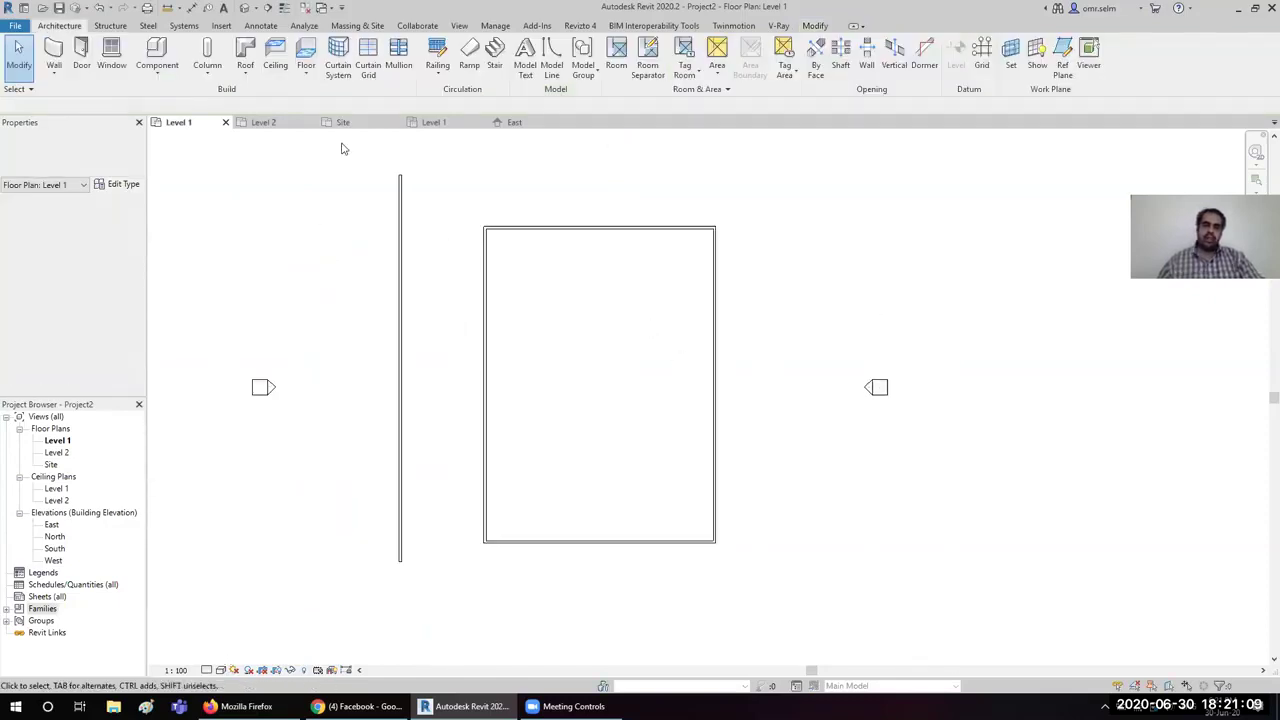
{"action": "left_click", "coordinate": [245, 8]}
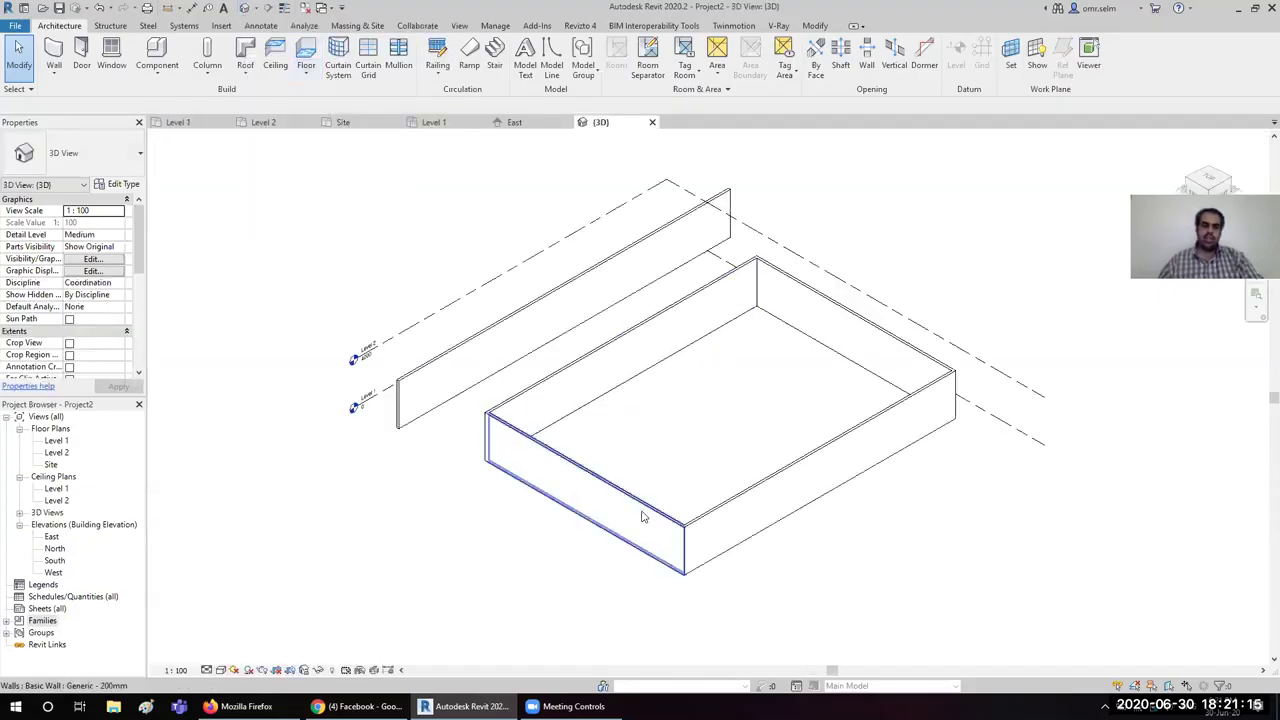
{"action": "mouse_move", "coordinate": [703, 531]}
{"action": "middle_mouse_down", "text": "shift"}
{"action": "mouse_move", "coordinate": [895, 286]}
{"action": "mouse_move", "coordinate": [746, 323]}
{"action": "mouse_move", "coordinate": [523, 411]}
{"action": "mouse_move", "coordinate": [795, 407]}
{"action": "middle_mouse_up", "text": "shift"}
{"action": "middle_click_drag", "start_coordinate": [729, 470], "coordinate": [700, 462], "text": "shift"}
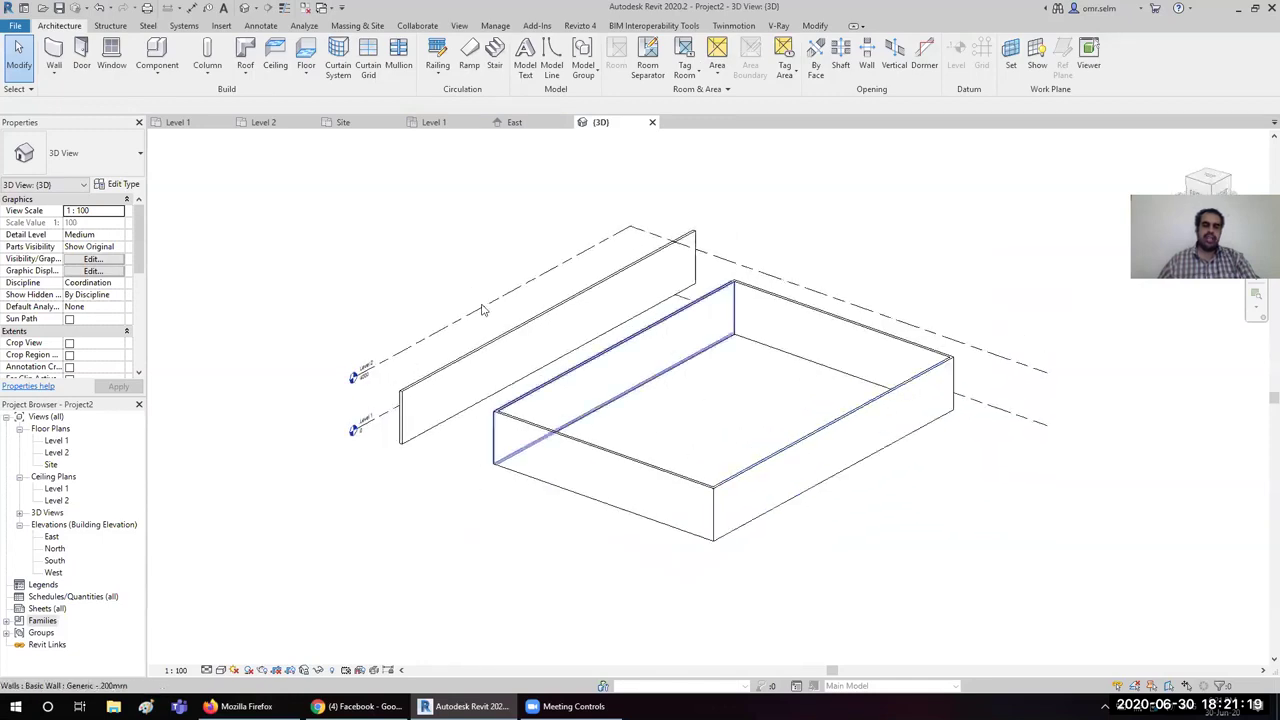
Step: Open the East elevation from its marker on Level 1, then return to the Level 1 plan
{"action": "left_click", "coordinate": [200, 122]}
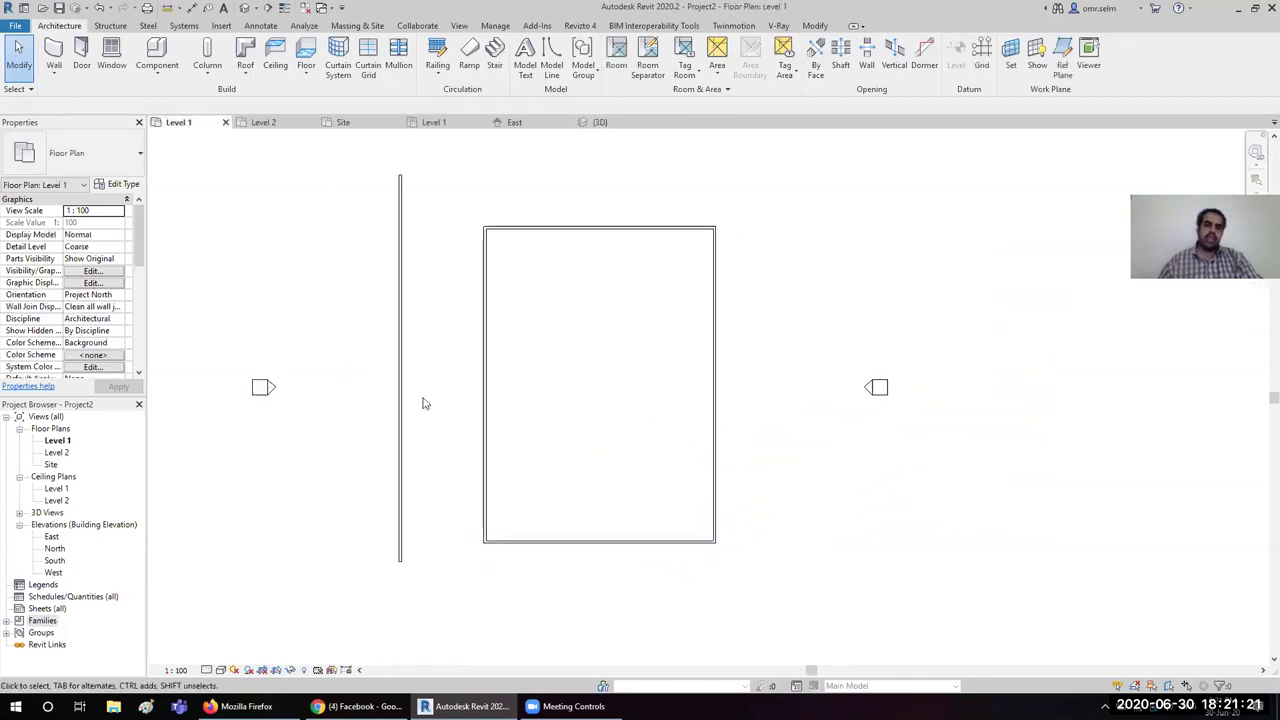
{"action": "left_click", "coordinate": [872, 392]}
{"action": "right_click", "coordinate": [866, 388]}
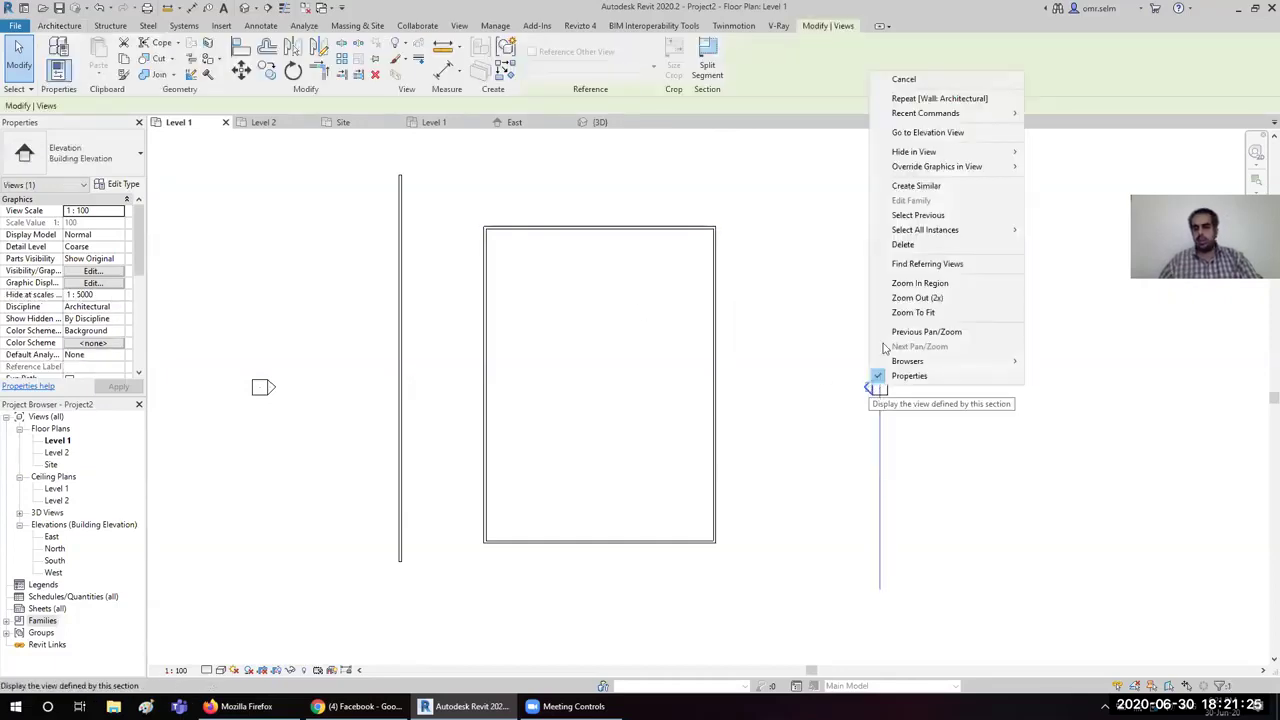
{"action": "left_click", "coordinate": [928, 132]}
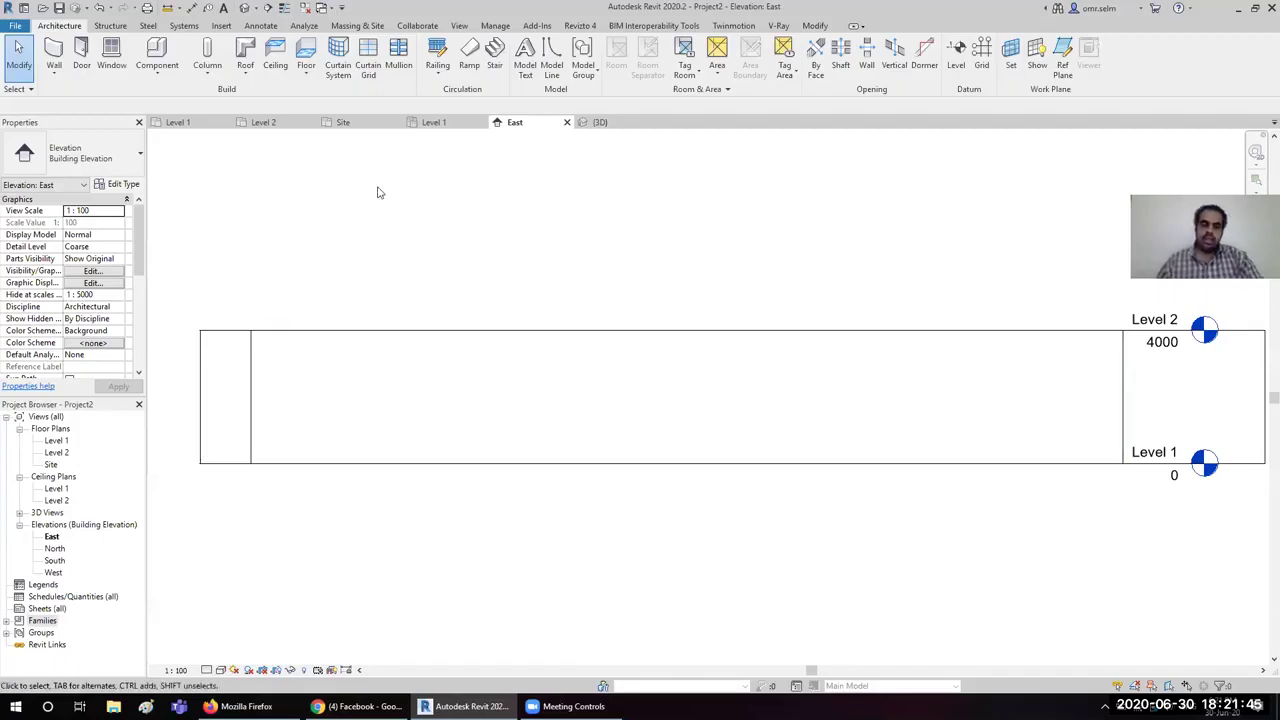
{"action": "left_click", "coordinate": [185, 122]}
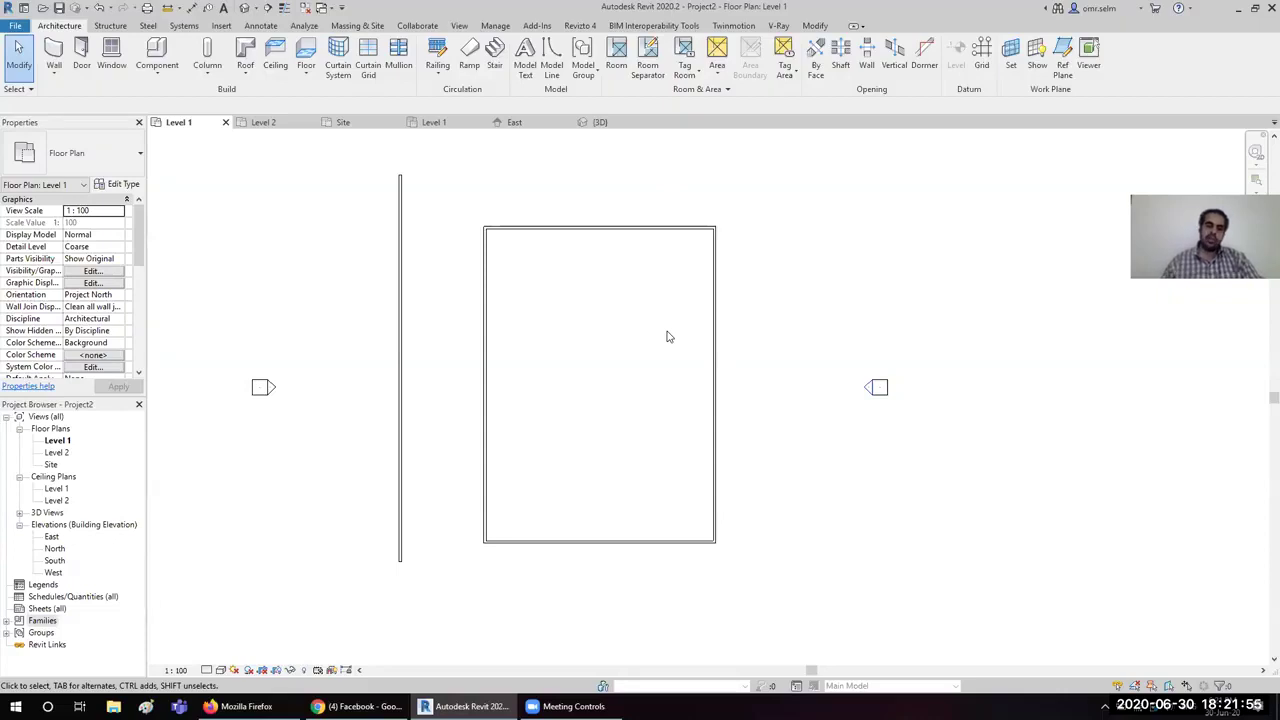
Step: Place an M_Single-Flush 0915 × 2134mm door in the right wall and an M_Fixed window between the doors
{"action": "left_click", "coordinate": [81, 55]}
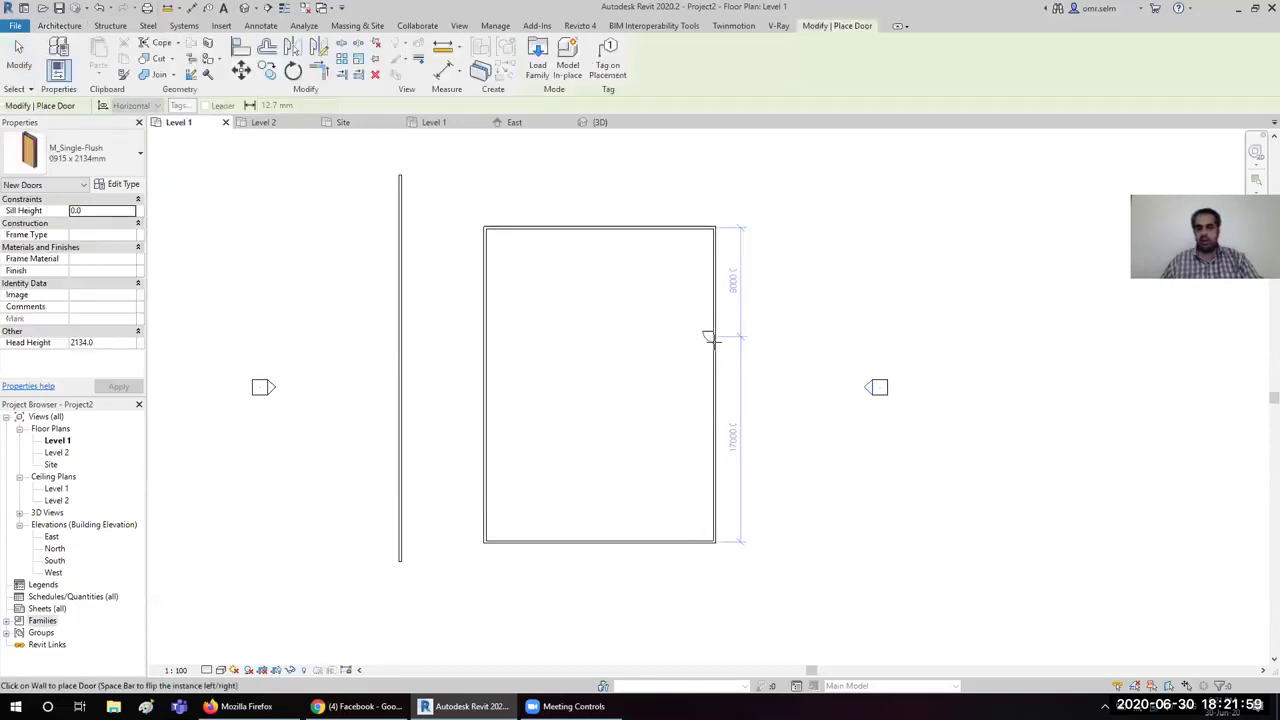
{"action": "left_click", "coordinate": [709, 487]}
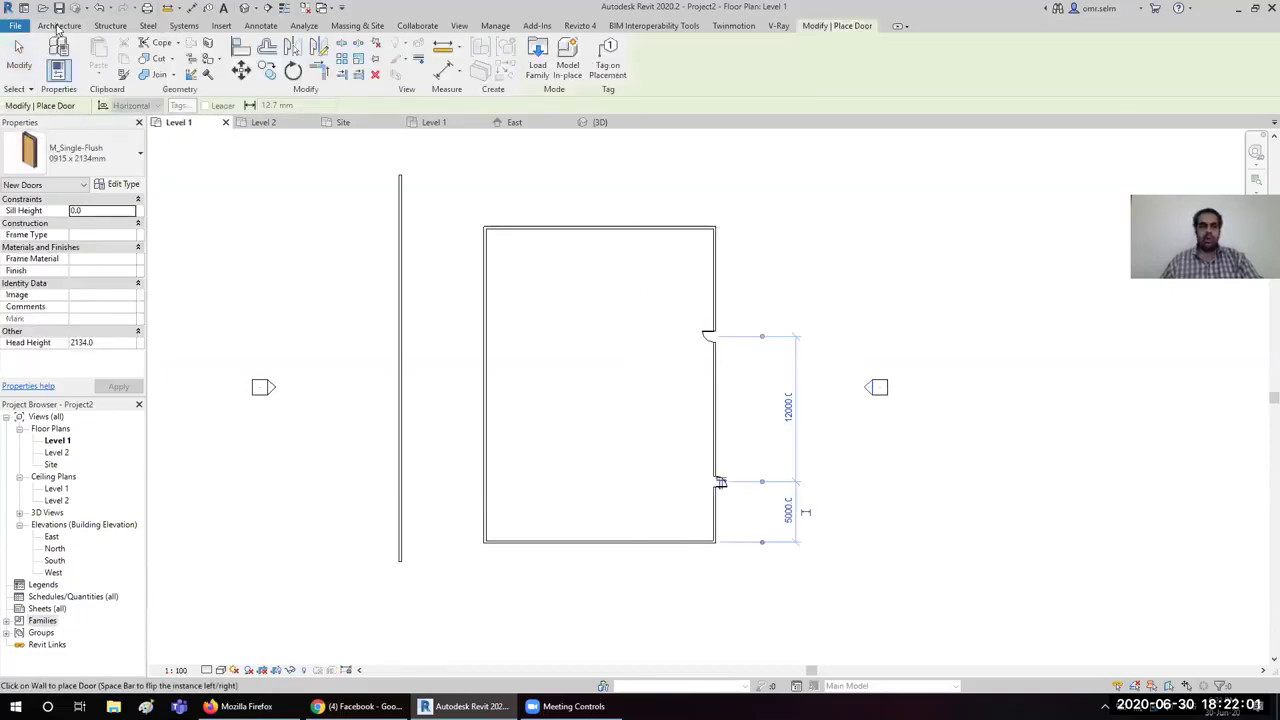
{"action": "left_click", "coordinate": [59, 25]}
{"action": "left_click", "coordinate": [111, 55]}
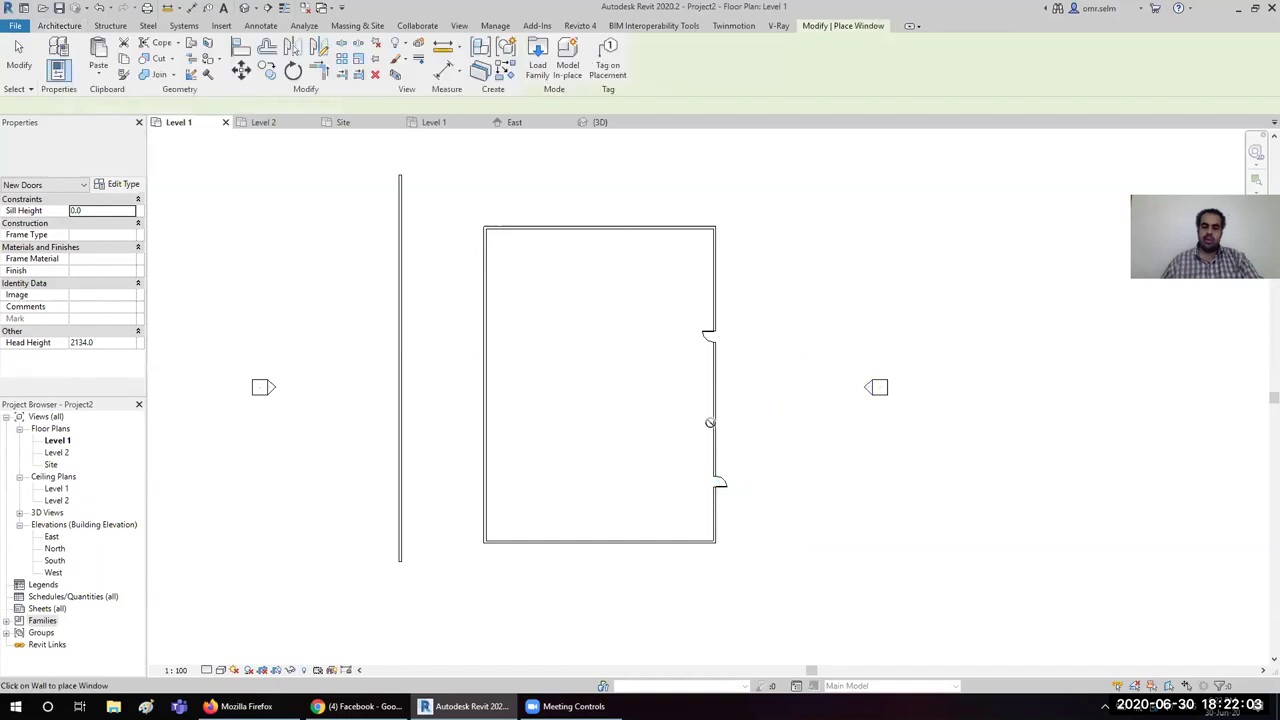
{"action": "scroll", "coordinate": [712, 420], "scroll_direction": "up", "scroll_amount": 3}
{"action": "left_click", "coordinate": [720, 377]}
{"action": "scroll", "coordinate": [457, 463], "scroll_direction": "down", "scroll_amount": 1}
Step: Finish window placement and switch to the East elevation view from its marker
{"action": "scroll", "coordinate": [449, 457], "scroll_direction": "down", "scroll_amount": 1}
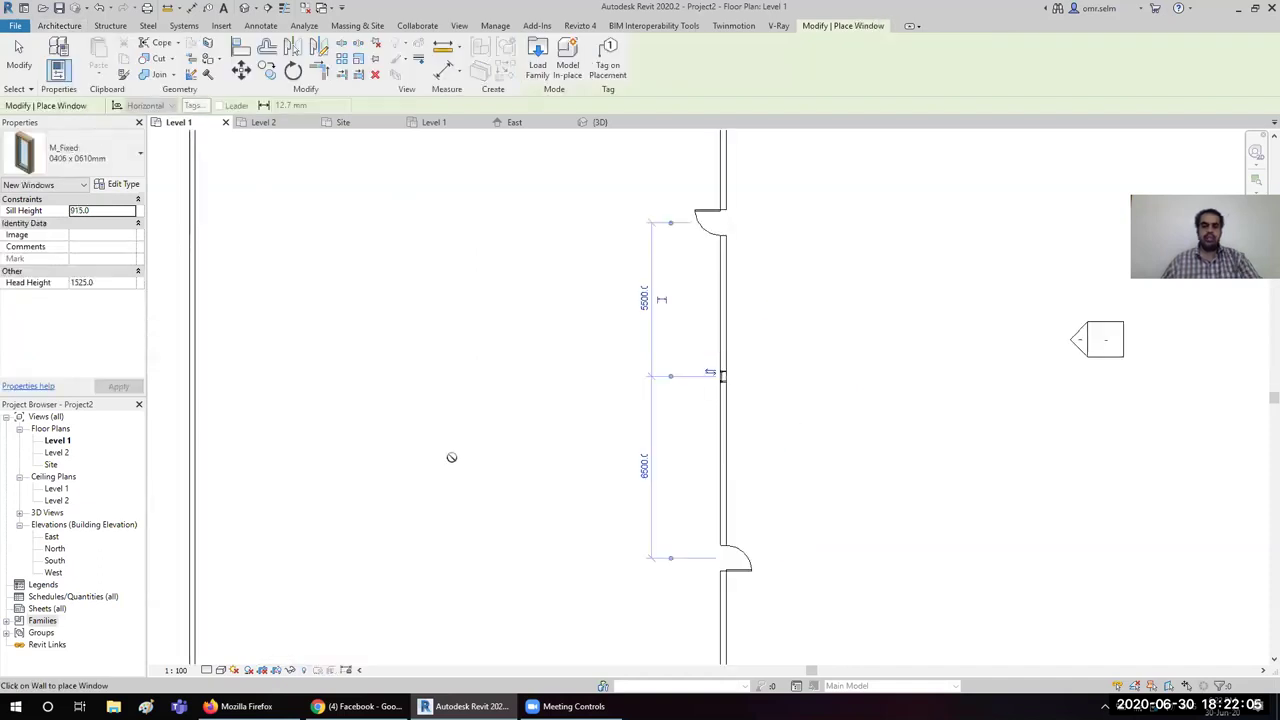
{"action": "scroll", "coordinate": [460, 443], "scroll_direction": "down", "scroll_amount": 1}
{"action": "key", "text": "Escape"}
{"action": "key", "text": "Escape"}
{"action": "left_click", "coordinate": [812, 382]}
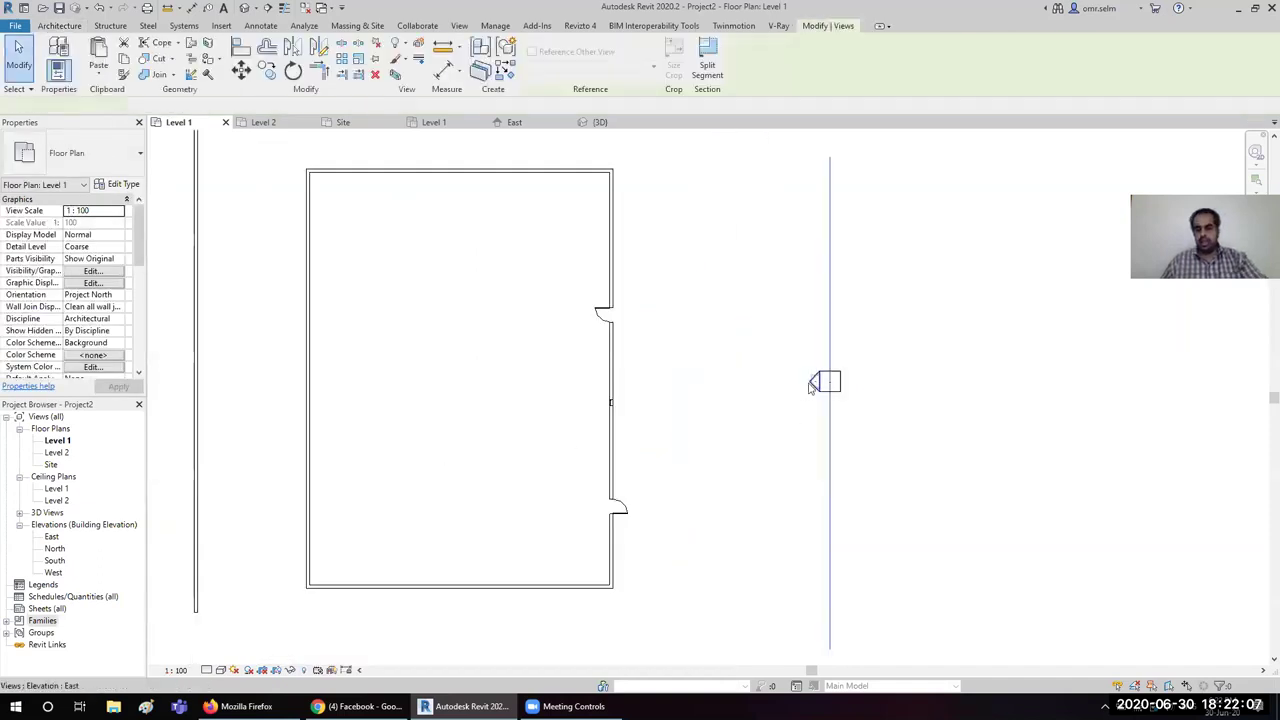
{"action": "right_click", "coordinate": [810, 384]}
{"action": "left_click", "coordinate": [860, 131]}
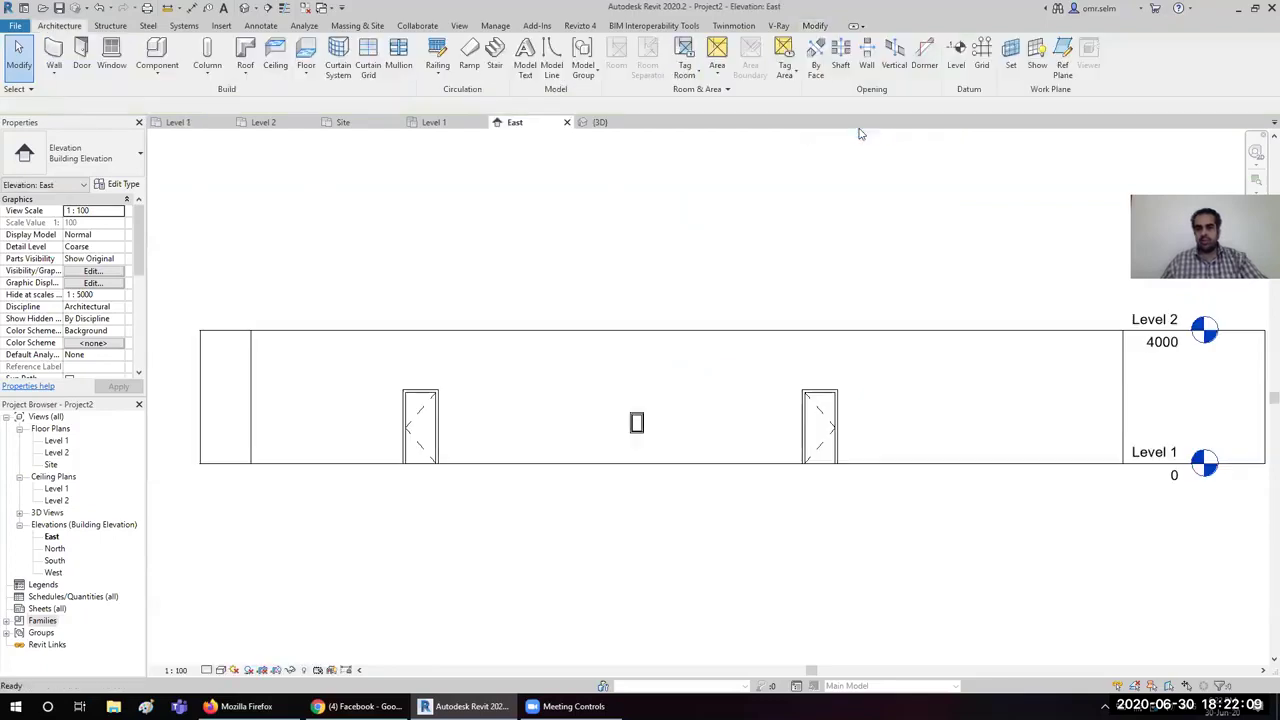
Step: Drag the fixed window higher and toward the east wall's right end, then return to Level 1
{"action": "left_click", "coordinate": [818, 428]}
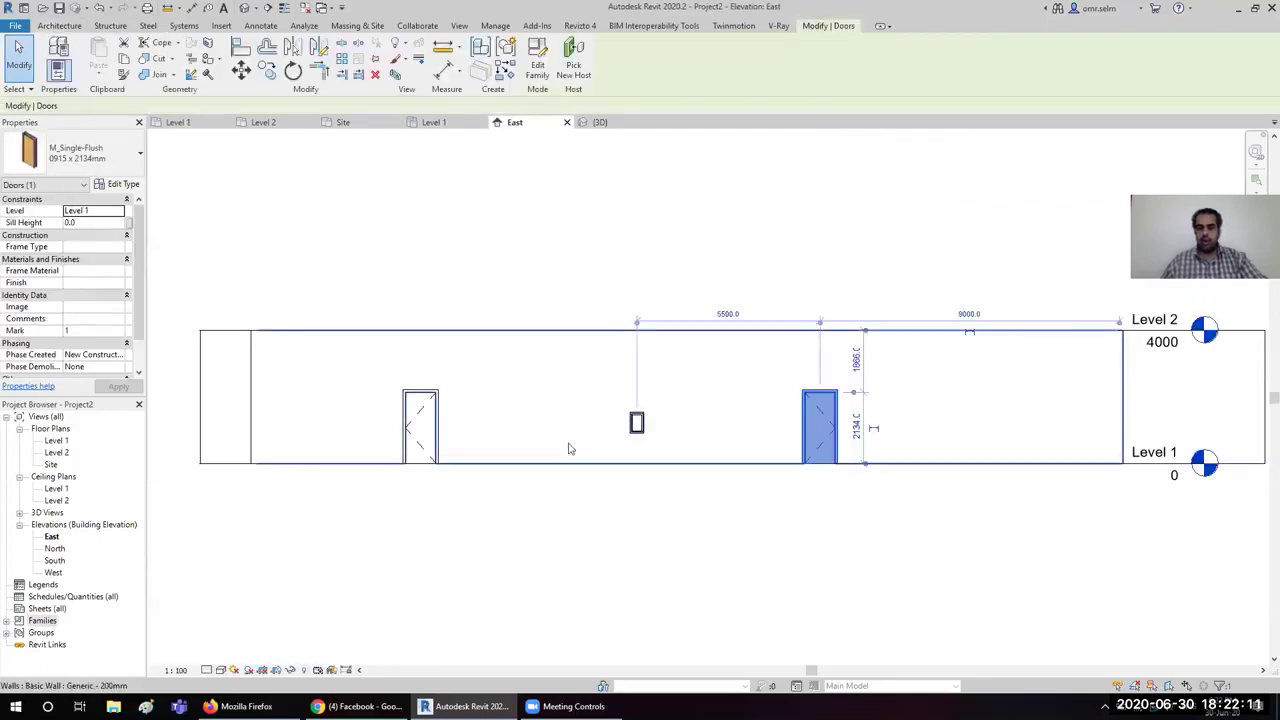
{"action": "left_click", "coordinate": [420, 438]}
{"action": "left_click", "coordinate": [637, 422]}
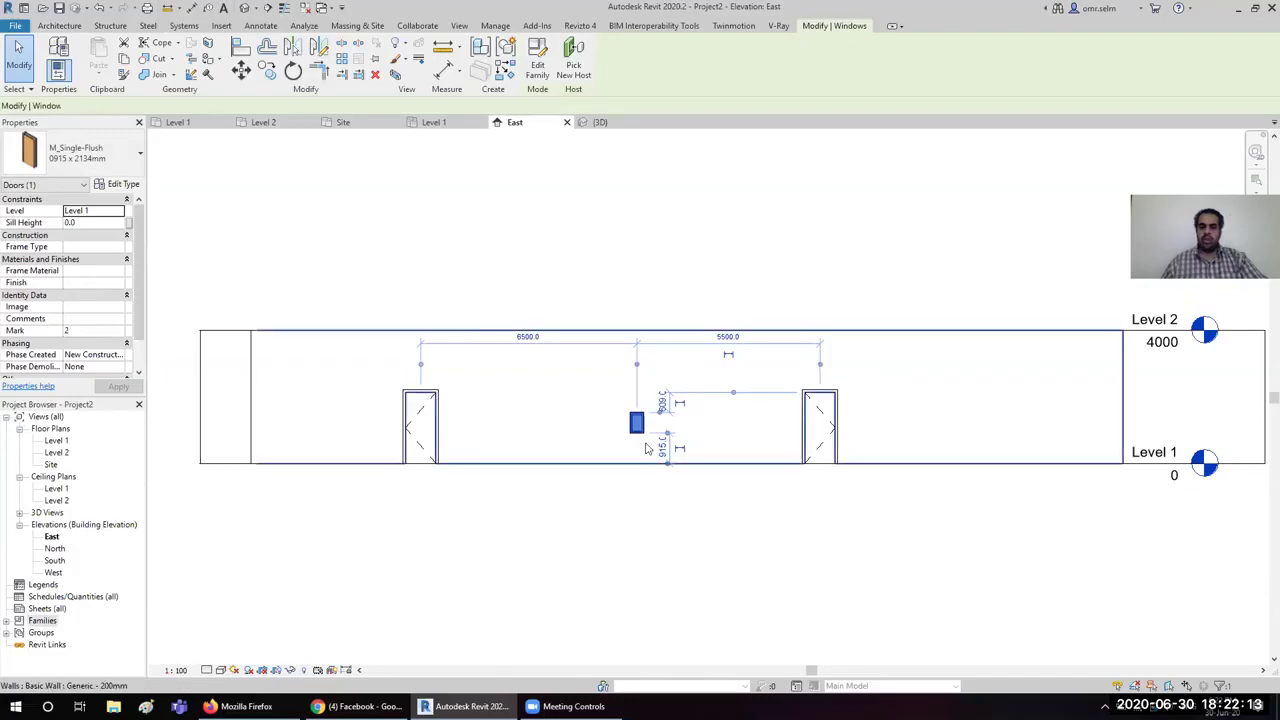
{"action": "left_click_drag", "start_coordinate": [637, 428], "coordinate": [1035, 396]}
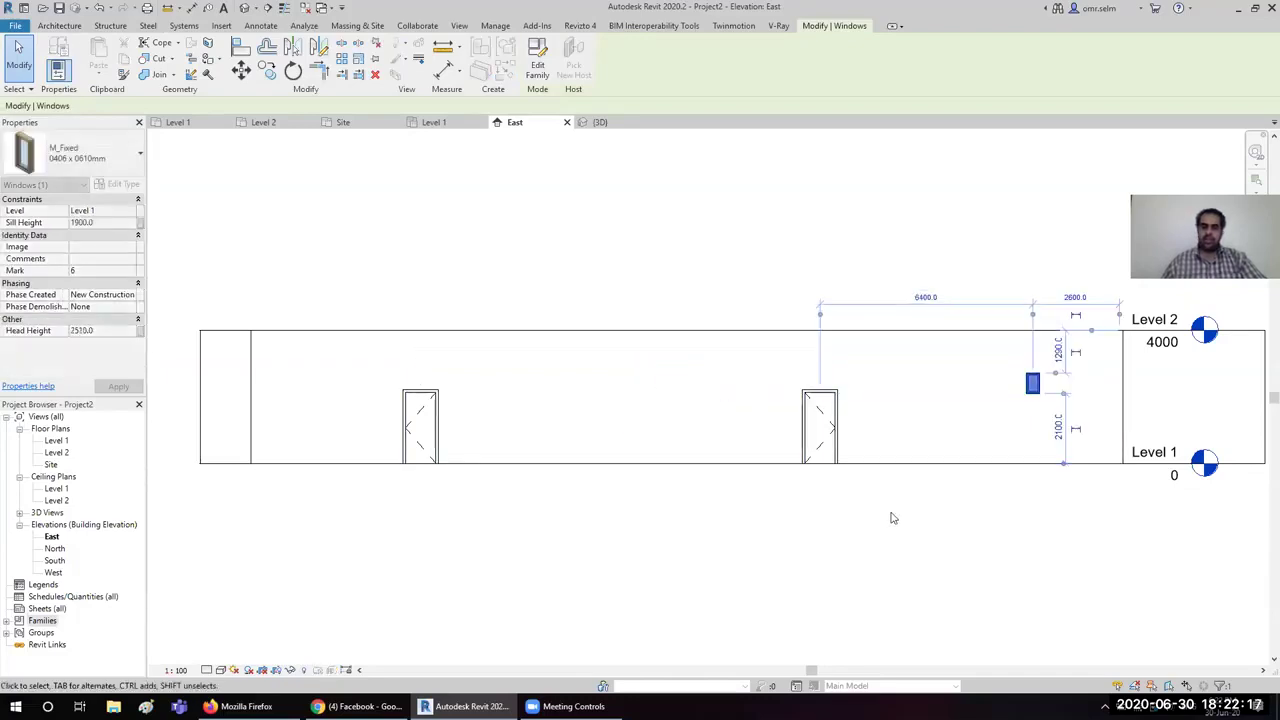
{"action": "left_click", "coordinate": [894, 517]}
{"action": "left_click", "coordinate": [180, 122]}
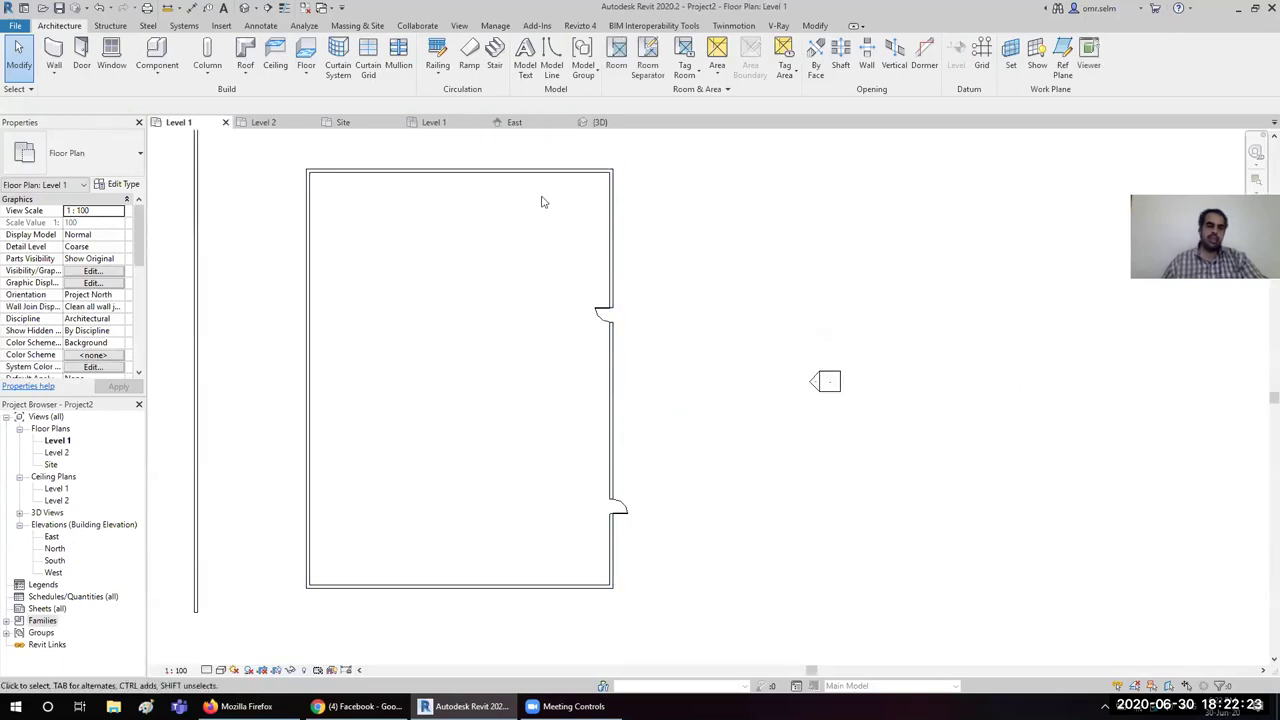
Step: Check the fixed window in 3D: 2100 sill height, 2600 from the corner, above both doors
{"action": "left_click_drag", "start_coordinate": [534, 208], "coordinate": [689, 260]}
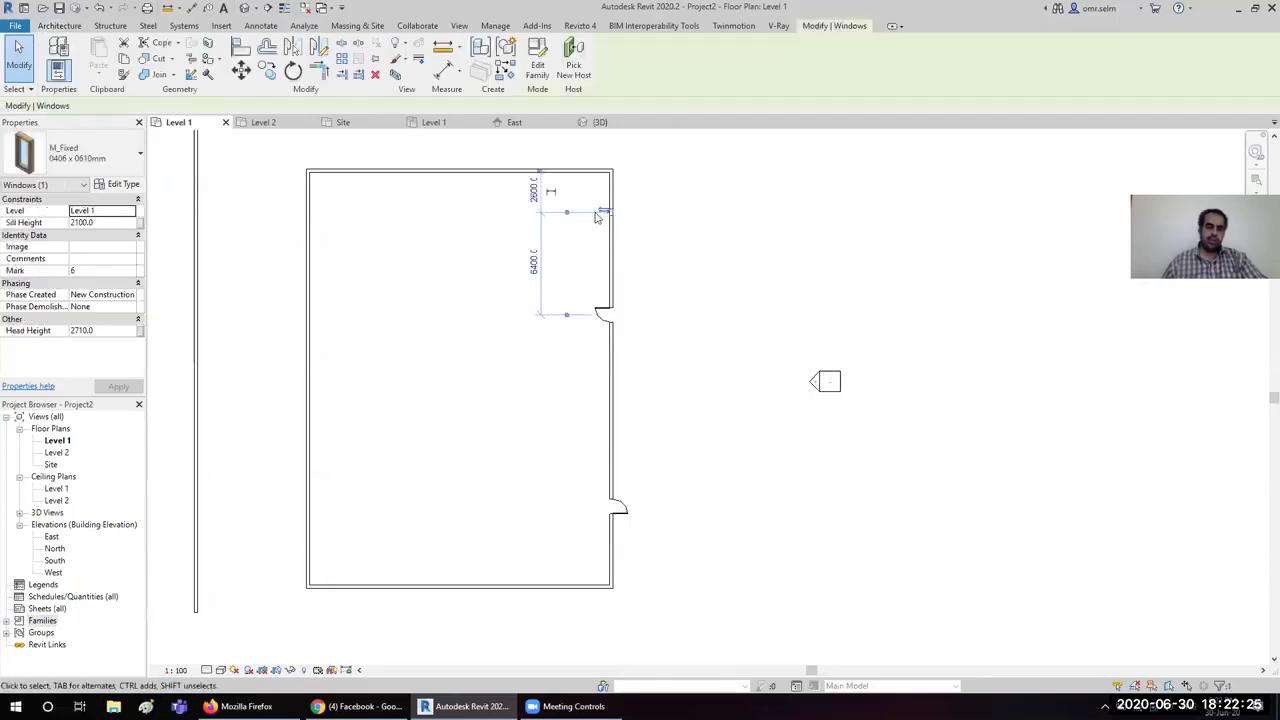
{"action": "left_click", "coordinate": [698, 282]}
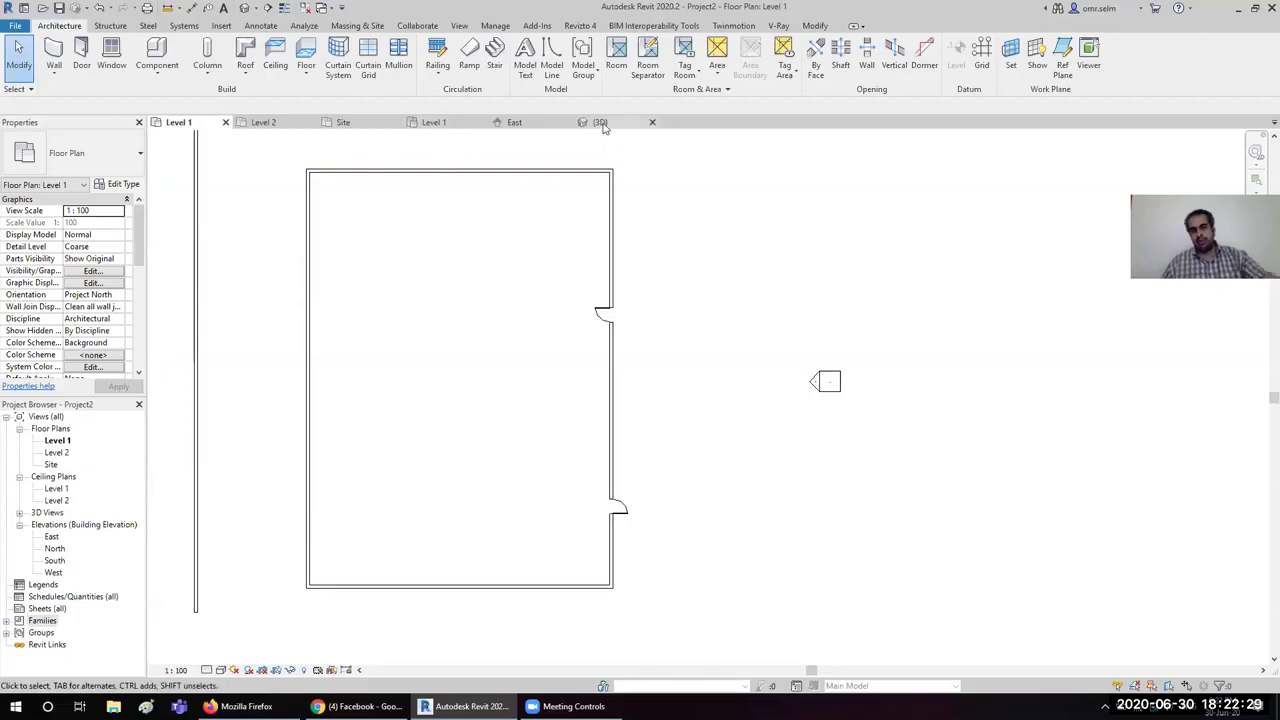
{"action": "left_click", "coordinate": [243, 10]}
{"action": "scroll", "coordinate": [827, 443], "scroll_direction": "up", "scroll_amount": 3}
{"action": "scroll", "coordinate": [827, 443], "scroll_direction": "up", "scroll_amount": 3}
{"action": "middle_click_drag", "start_coordinate": [827, 443], "coordinate": [773, 398], "text": "shift"}
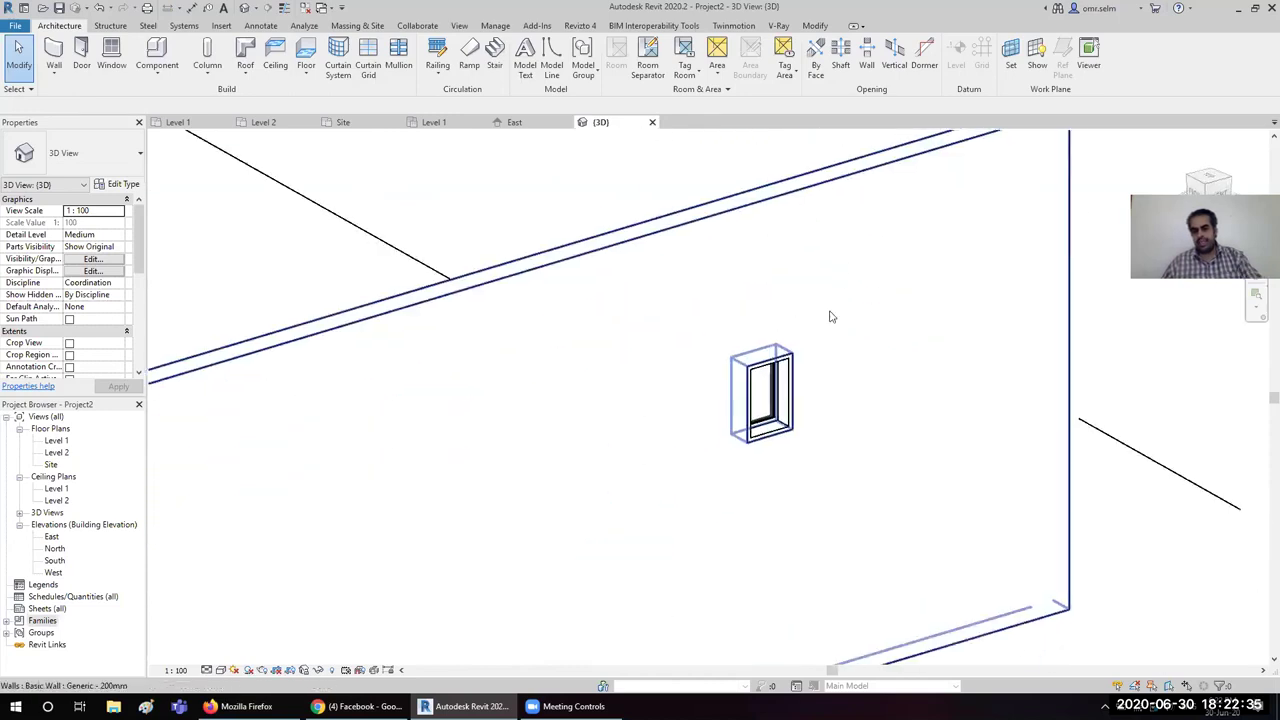
{"action": "left_click", "coordinate": [773, 398]}
{"action": "scroll", "coordinate": [773, 398], "scroll_direction": "down", "scroll_amount": 5}
{"action": "mouse_move", "coordinate": [773, 398]}
{"action": "middle_mouse_down", "text": "shift"}
{"action": "mouse_move", "coordinate": [608, 466]}
{"action": "mouse_move", "coordinate": [615, 407]}
{"action": "mouse_move", "coordinate": [757, 457]}
{"action": "mouse_move", "coordinate": [914, 543]}
{"action": "middle_mouse_up", "text": "shift"}
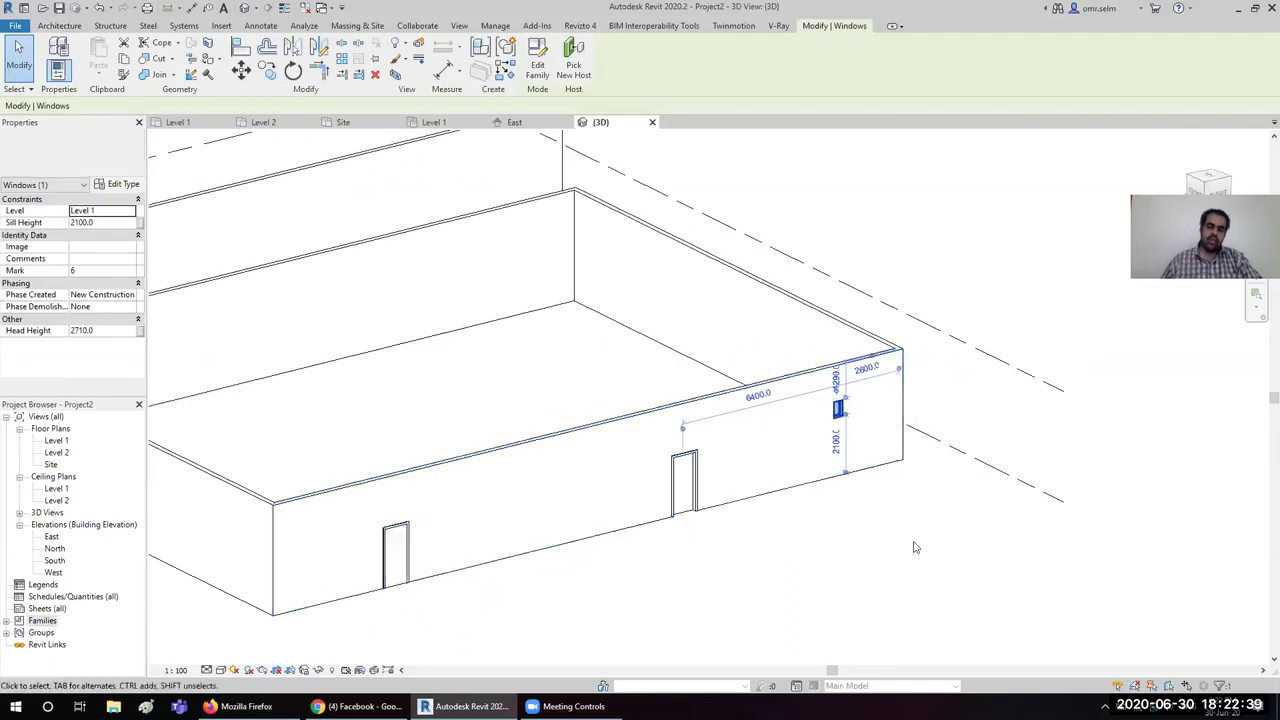
{"action": "left_click", "coordinate": [924, 550]}
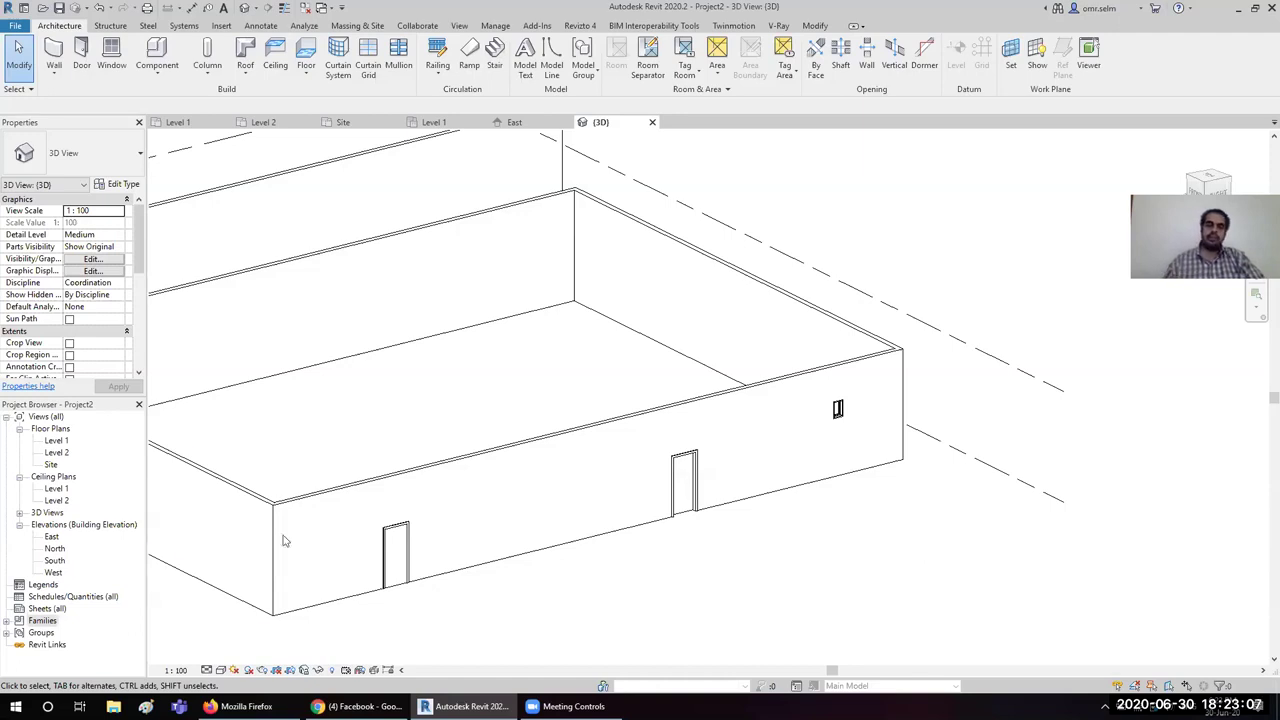
Step: On the Level 1 plan, abandon a first duct attempt and set the view discipline to Mechanical
{"action": "left_click", "coordinate": [177, 122]}
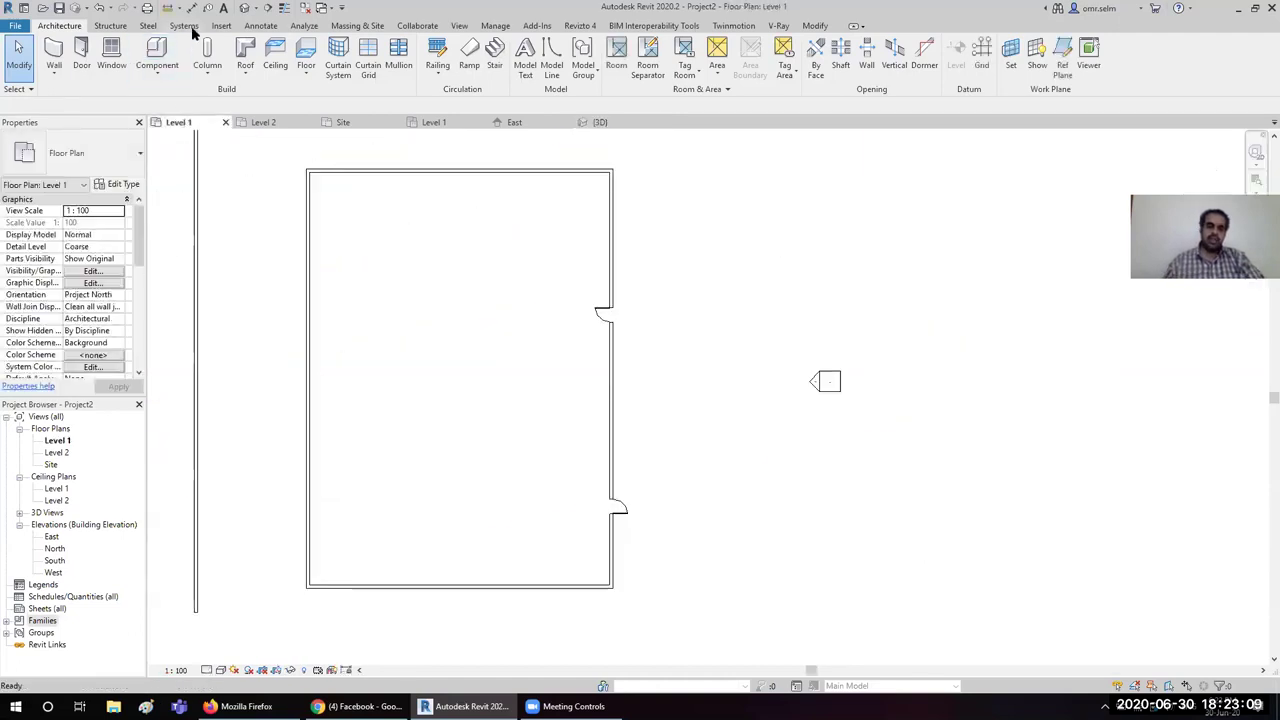
{"action": "left_click", "coordinate": [183, 25]}
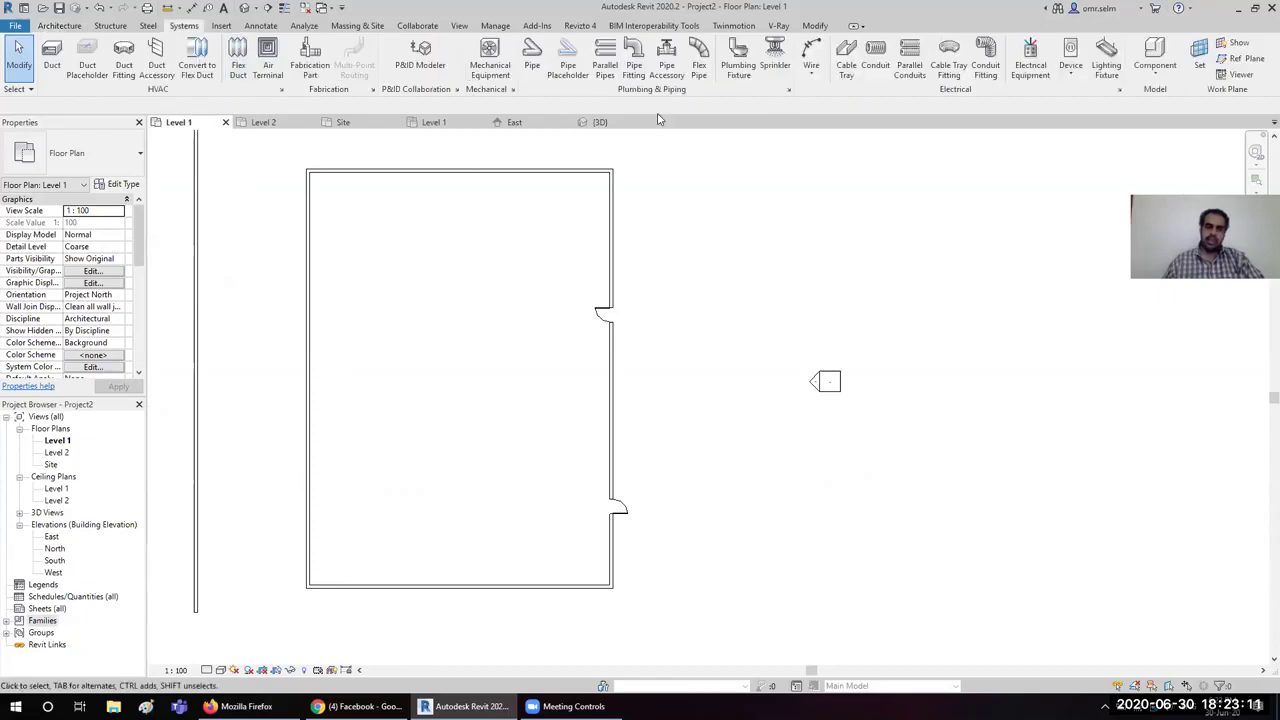
{"action": "left_click", "coordinate": [54, 62]}
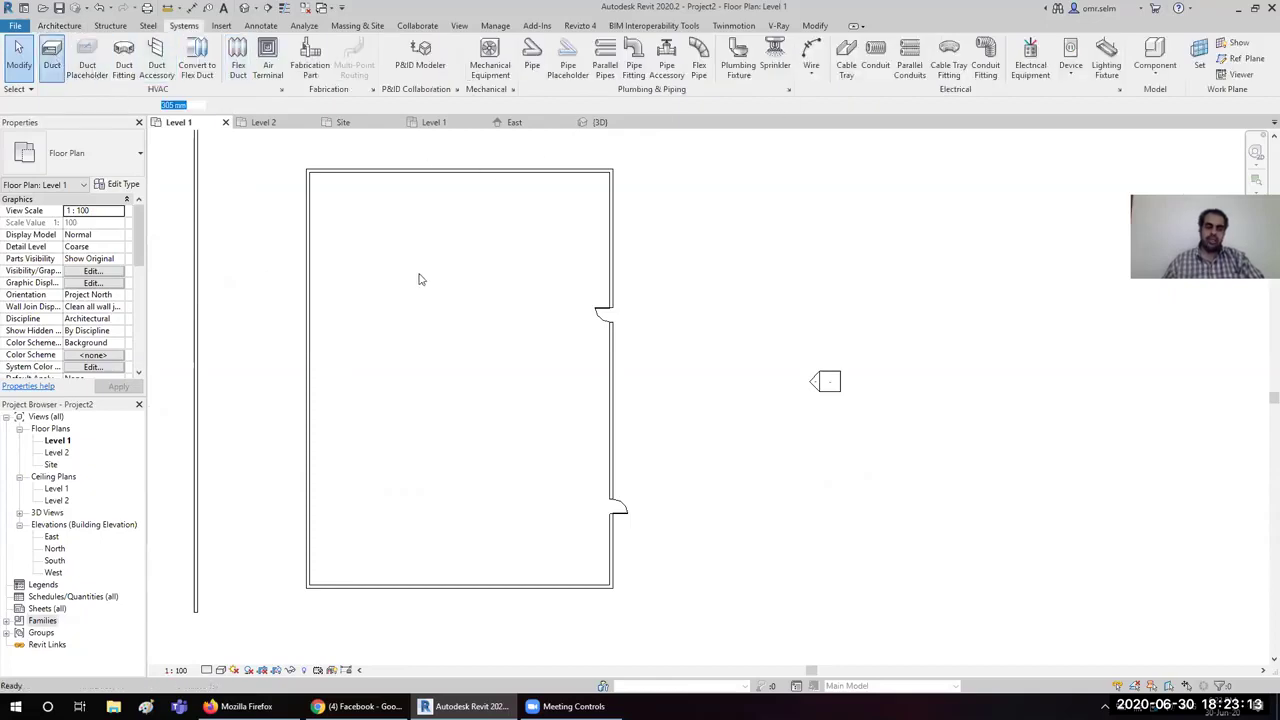
{"action": "left_click", "coordinate": [253, 226]}
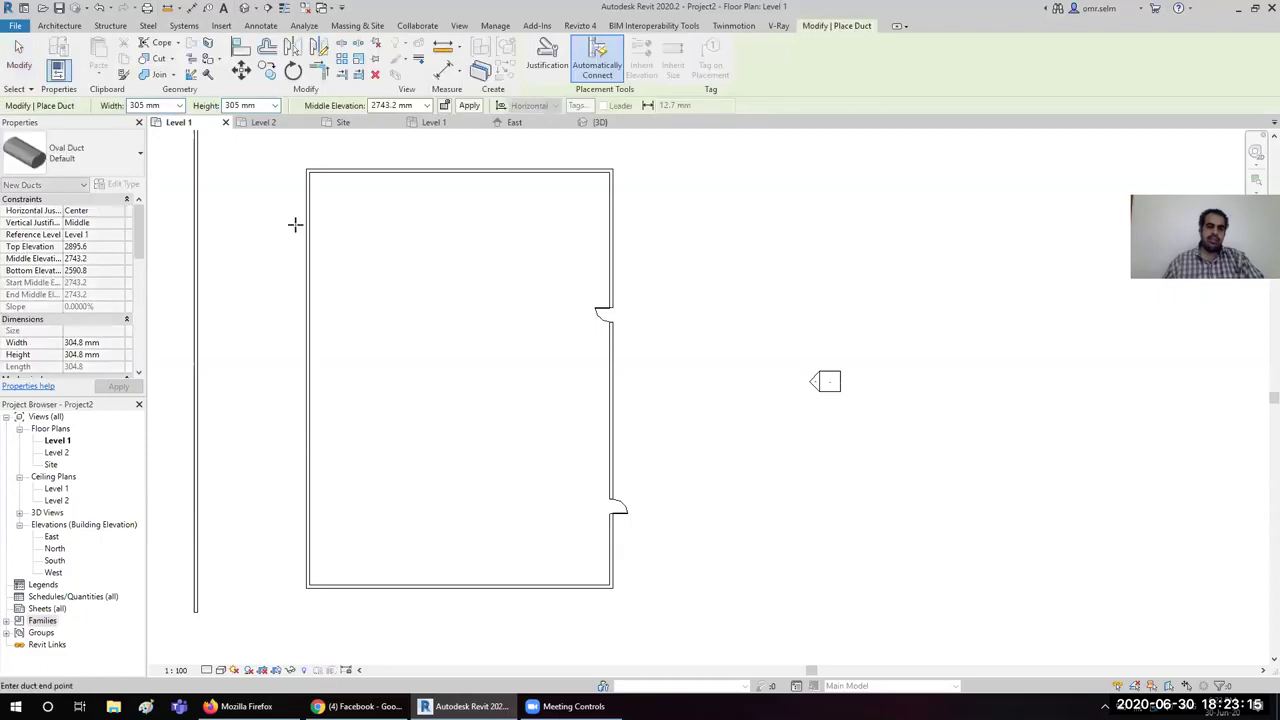
{"action": "key", "text": "Escape"}
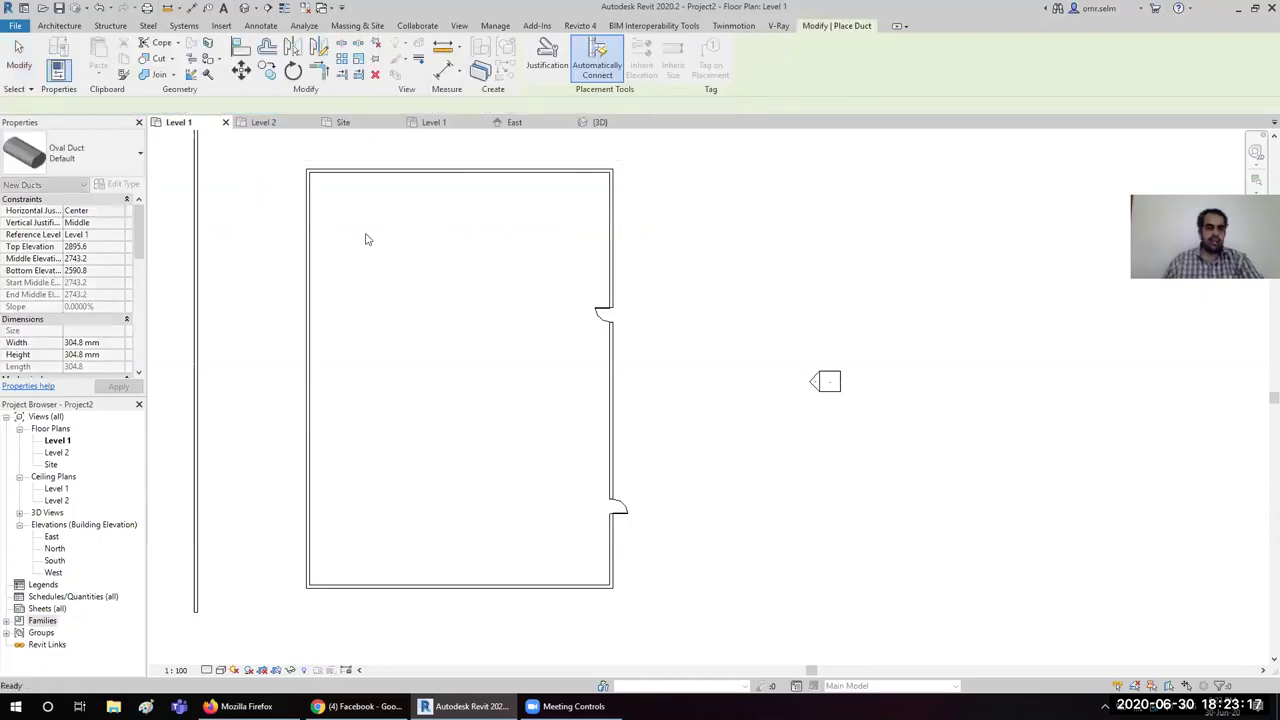
{"action": "key", "text": "Escape"}
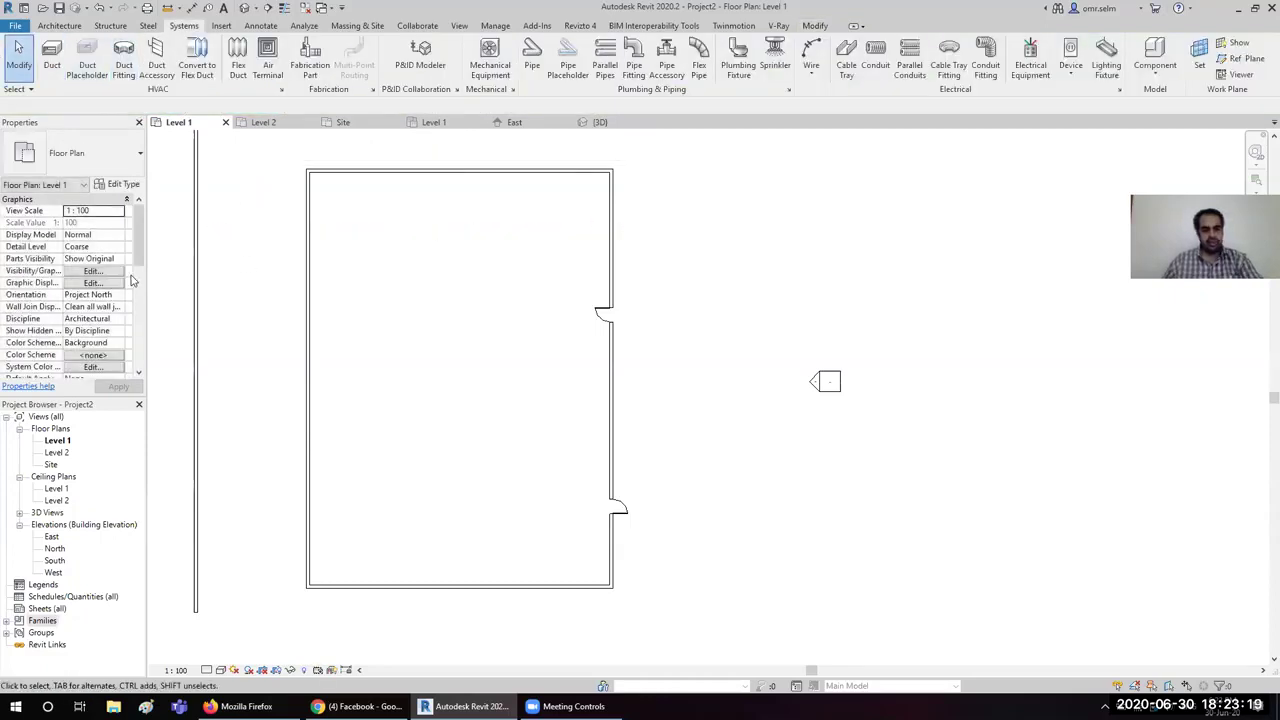
{"action": "left_click", "coordinate": [119, 319]}
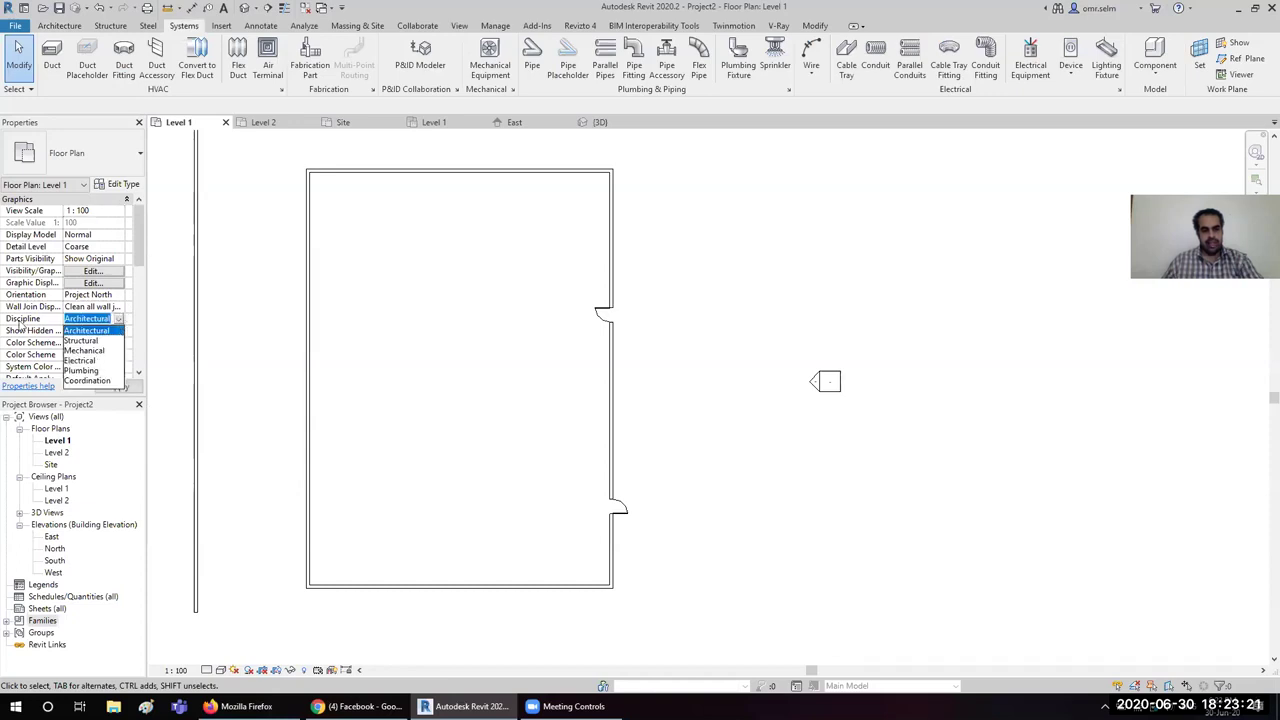
{"action": "left_click", "coordinate": [91, 352]}
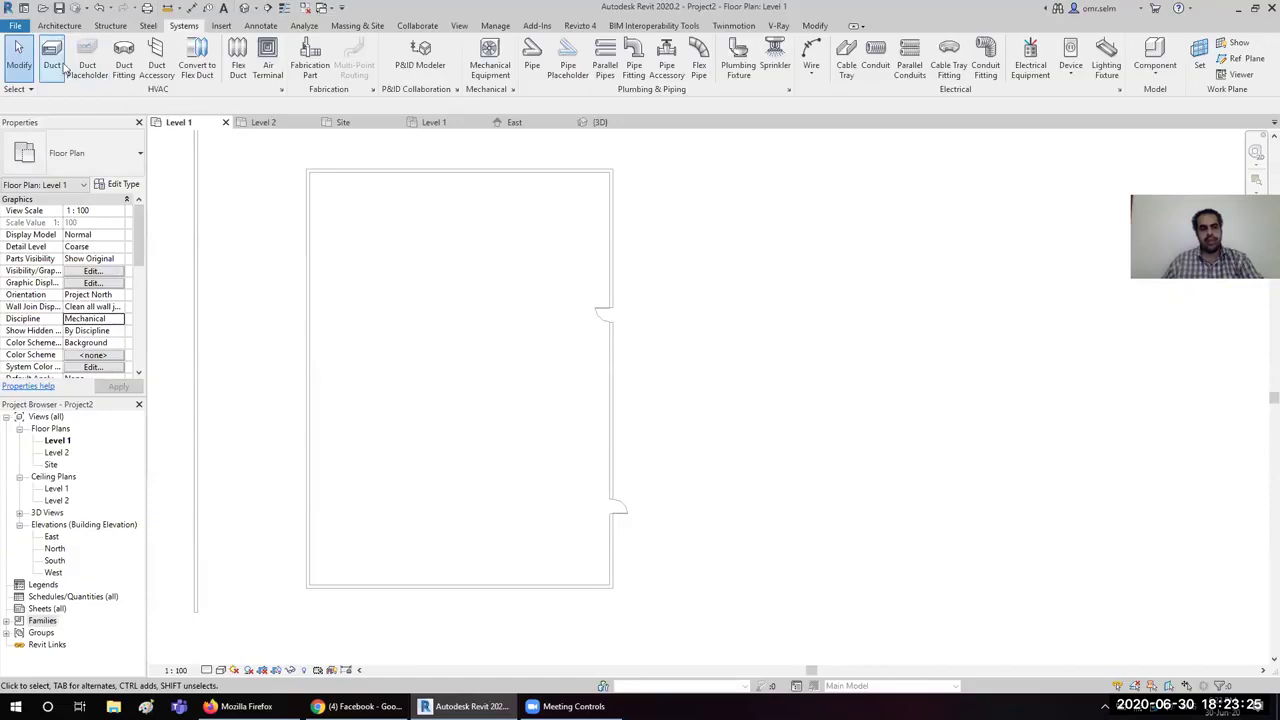
Step: Draw a 27300-long oval duct across the building at 2743.2 mm middle elevation using DT
{"action": "key", "text": "d"}
{"action": "key", "text": "t"}
{"action": "left_click", "coordinate": [257, 167]}
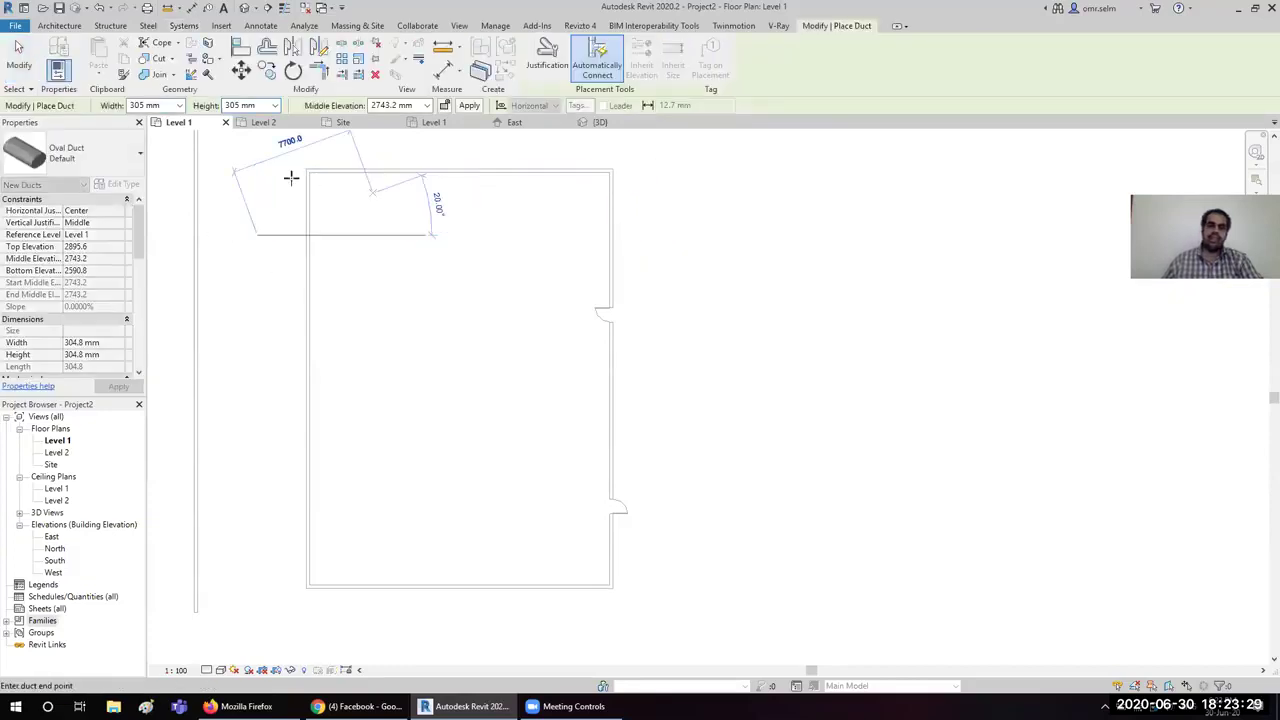
{"action": "left_click", "coordinate": [376, 106]}
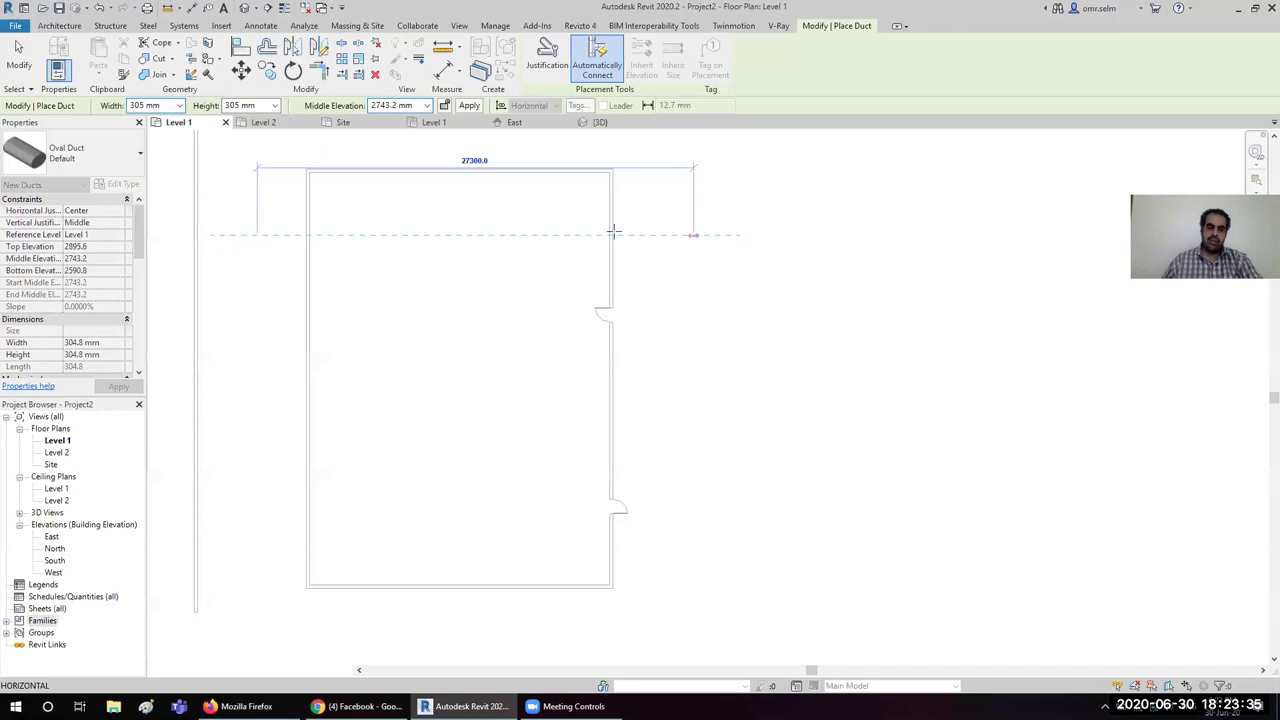
{"action": "left_click", "coordinate": [690, 235]}
{"action": "key", "text": "Escape"}
{"action": "key", "text": "Escape"}
{"action": "left_click", "coordinate": [245, 8]}
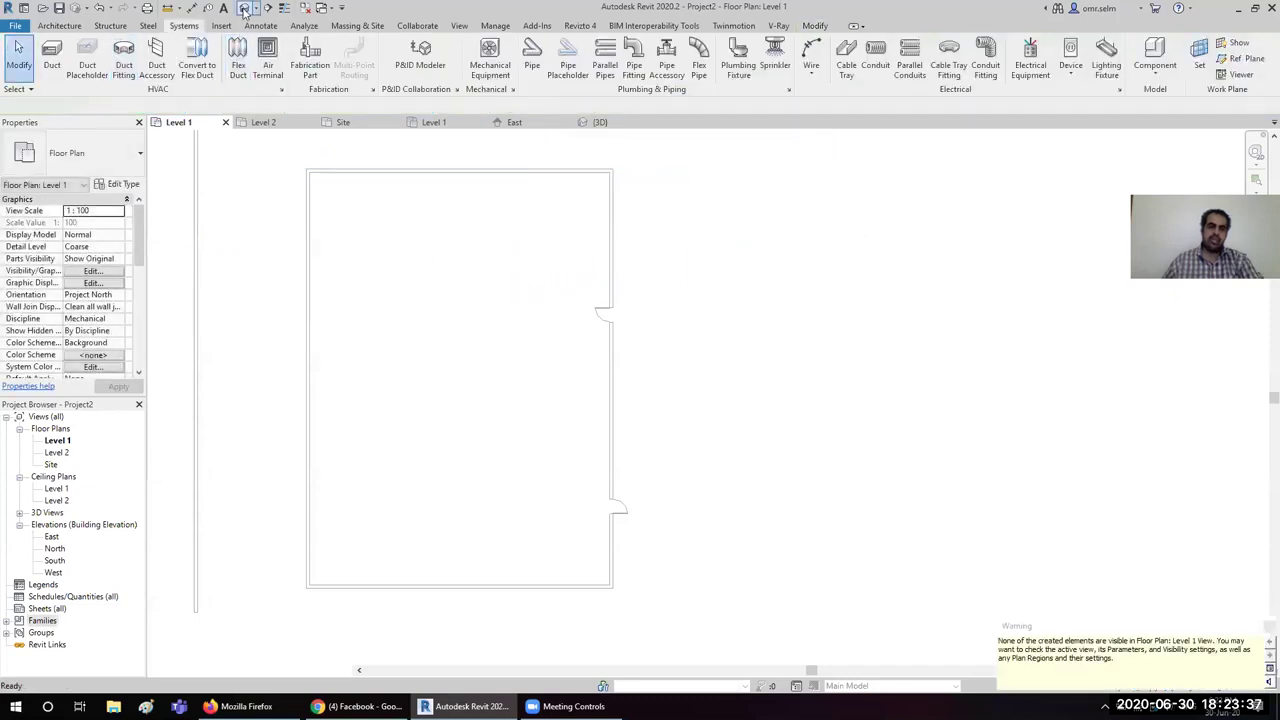
{"action": "left_click", "coordinate": [593, 305]}
{"action": "mouse_move", "coordinate": [730, 435]}
{"action": "middle_mouse_down", "text": "shift"}
{"action": "mouse_move", "coordinate": [752, 385]}
{"action": "mouse_move", "coordinate": [470, 293]}
{"action": "middle_mouse_up", "text": "shift"}
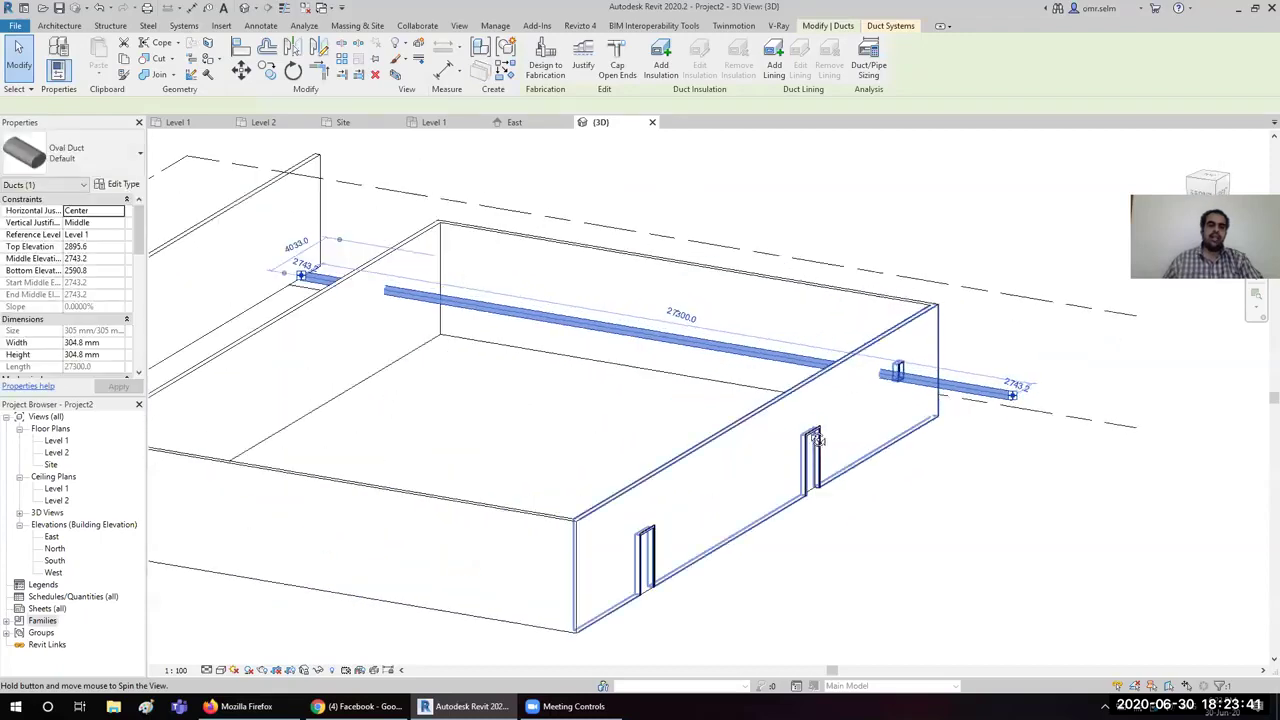
{"action": "scroll", "coordinate": [470, 293], "scroll_direction": "up", "scroll_amount": 5}
{"action": "scroll", "coordinate": [468, 300], "scroll_direction": "down", "scroll_amount": 1}
{"action": "scroll", "coordinate": [460, 360], "scroll_direction": "down", "scroll_amount": 1}
{"action": "scroll", "coordinate": [451, 360], "scroll_direction": "down", "scroll_amount": 1}
{"action": "scroll", "coordinate": [445, 370], "scroll_direction": "down", "scroll_amount": 1}
{"action": "scroll", "coordinate": [438, 378], "scroll_direction": "down", "scroll_amount": 3}
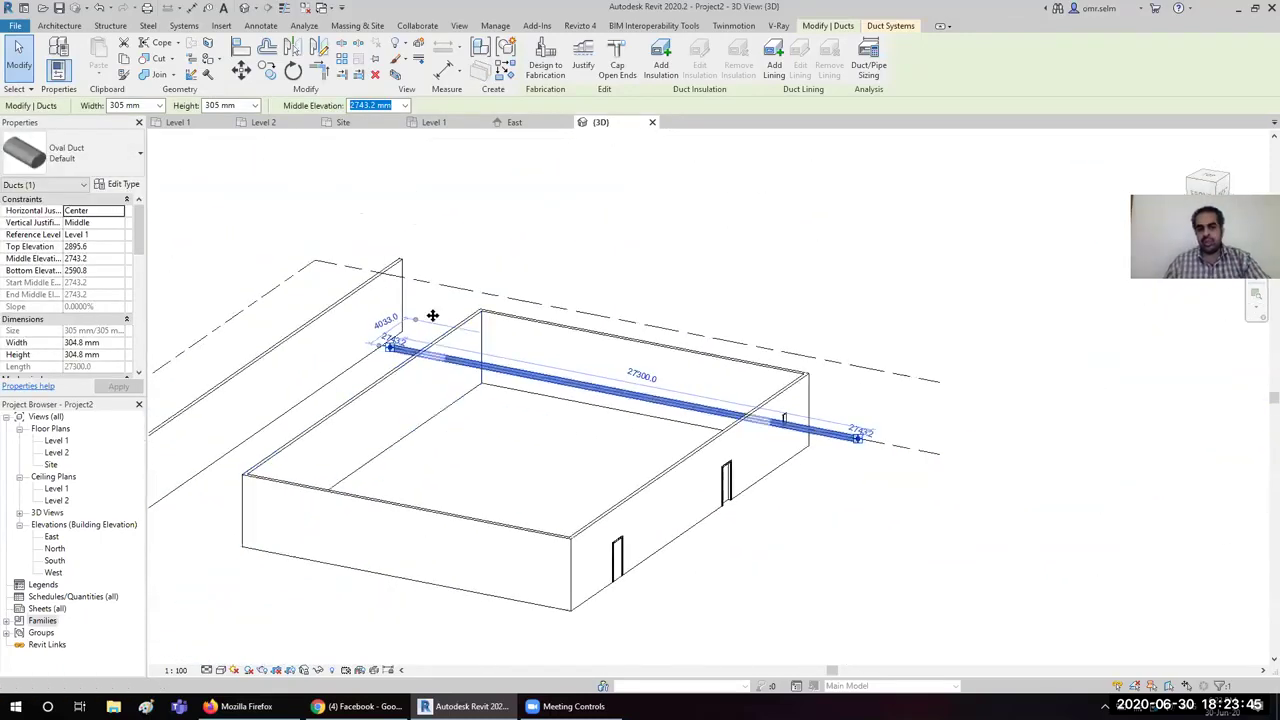
{"action": "left_click", "coordinate": [494, 220]}
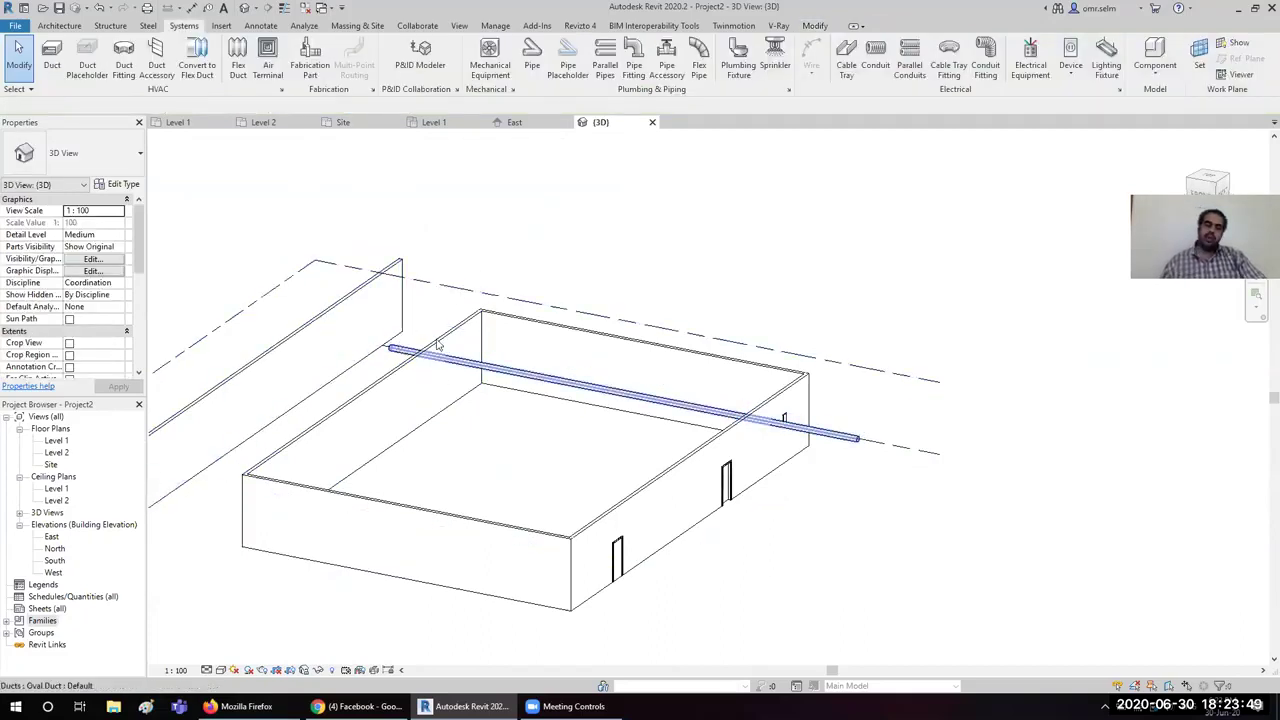
{"action": "left_click", "coordinate": [490, 370]}
{"action": "scroll", "coordinate": [430, 380], "scroll_direction": "up", "scroll_amount": 4}
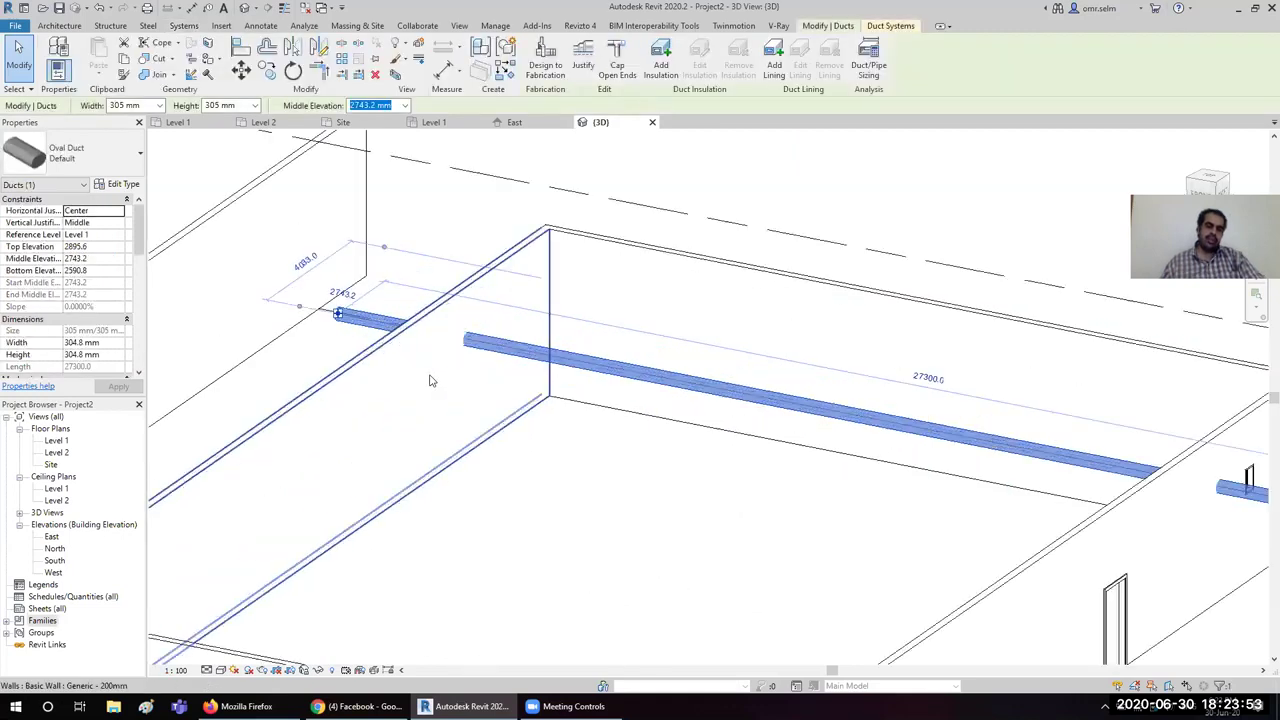
{"action": "scroll", "coordinate": [466, 324], "scroll_direction": "up", "scroll_amount": 2}
{"action": "scroll", "coordinate": [440, 352], "scroll_direction": "up", "scroll_amount": 2}
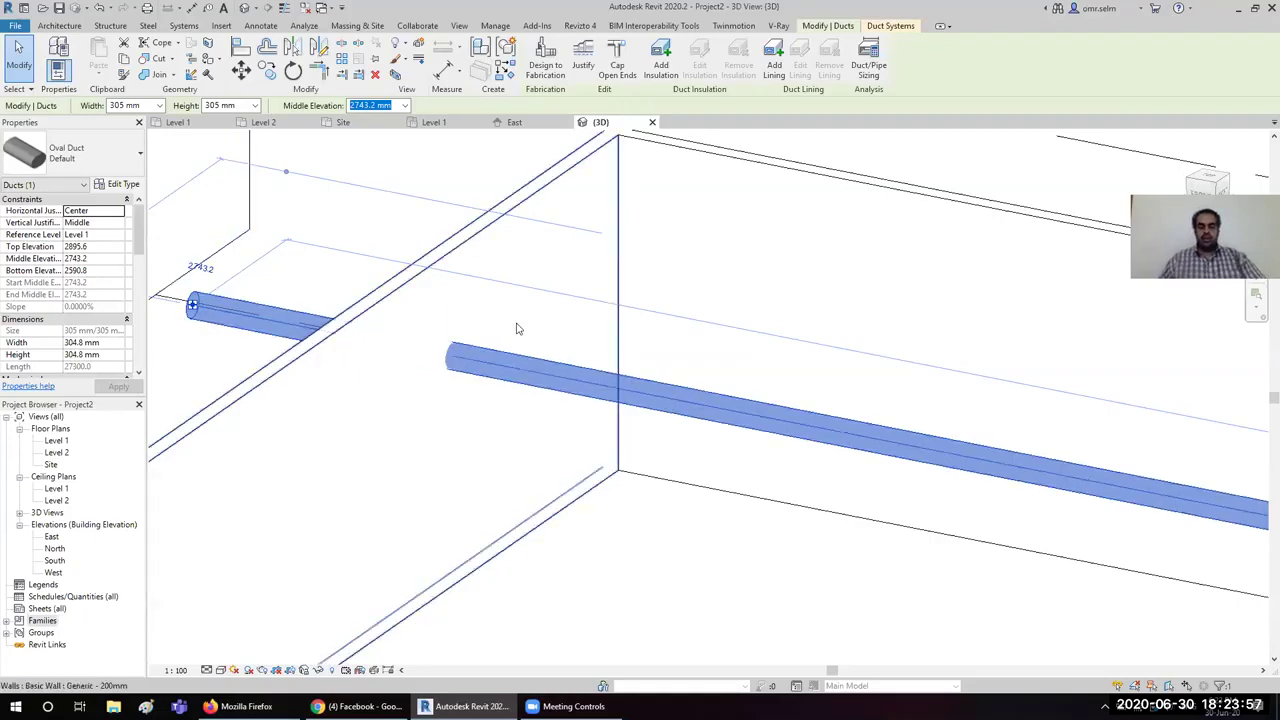
{"action": "scroll", "coordinate": [335, 440], "scroll_direction": "down", "scroll_amount": 3}
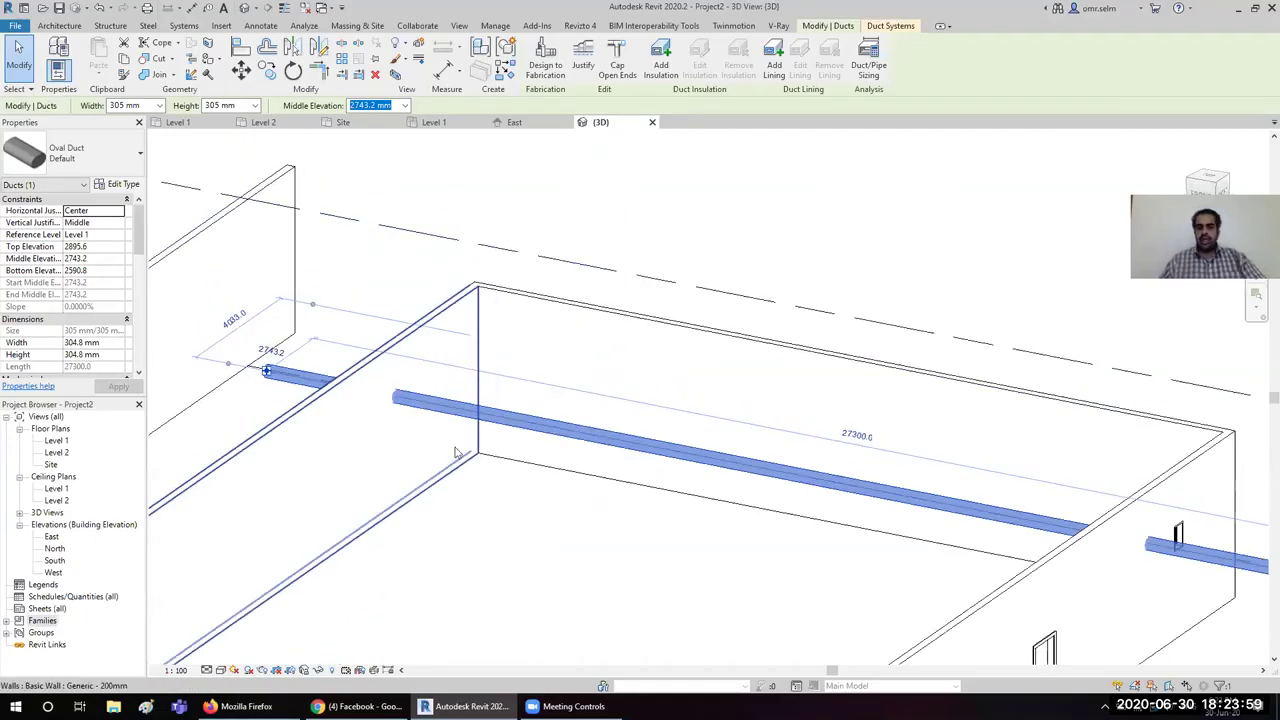
{"action": "scroll", "coordinate": [455, 452], "scroll_direction": "down", "scroll_amount": 3}
{"action": "left_click", "coordinate": [271, 194]}
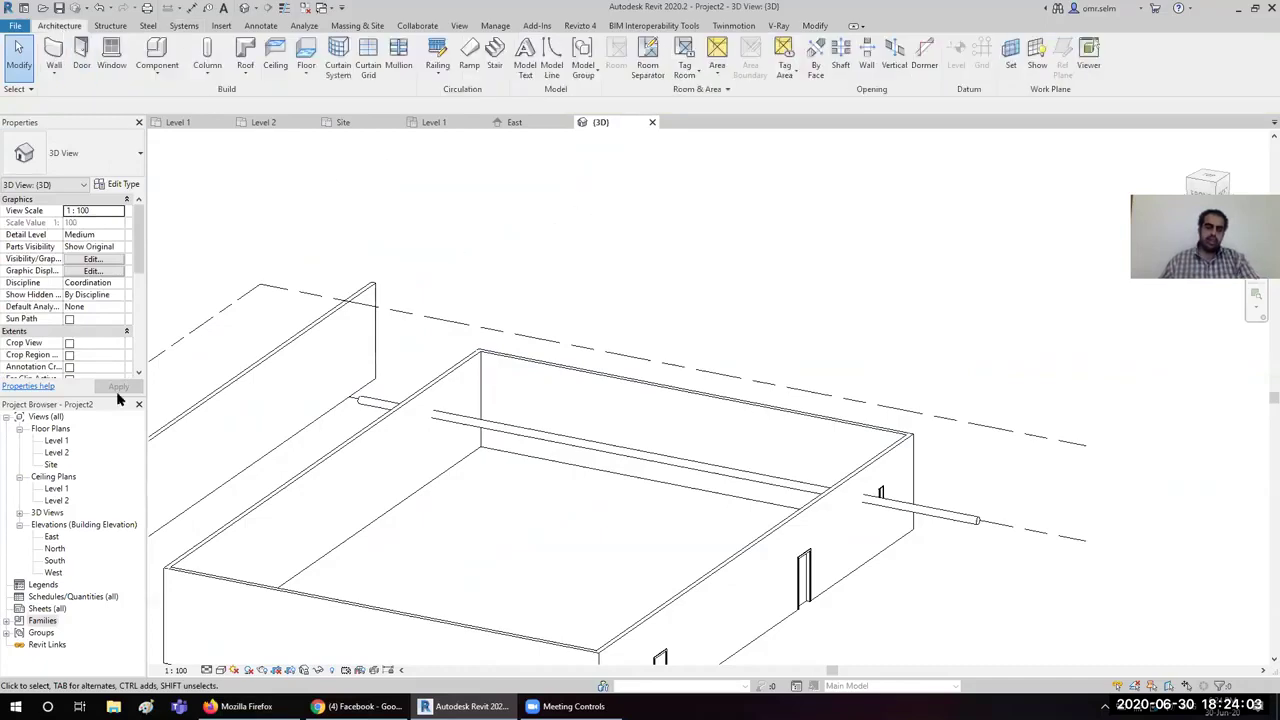
{"action": "double_click", "coordinate": [56, 441]}
{"action": "mouse_move", "coordinate": [347, 311]}
{"action": "middle_mouse_down"}
{"action": "mouse_move", "coordinate": [540, 314]}
{"action": "mouse_move", "coordinate": [505, 292]}
{"action": "middle_mouse_up"}
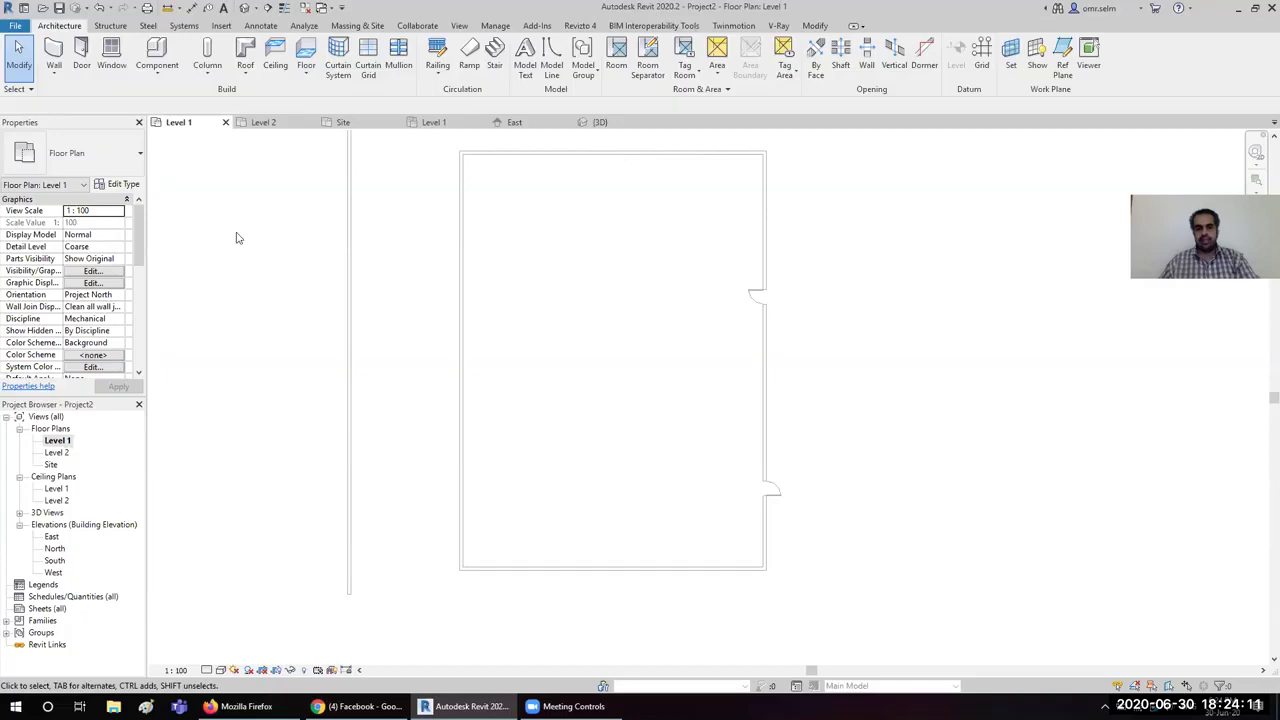
Step: Set the view discipline back to Architectural and open Visibility/Graphics showing all discipline categories
{"action": "left_click", "coordinate": [121, 320]}
{"action": "left_click", "coordinate": [86, 331]}
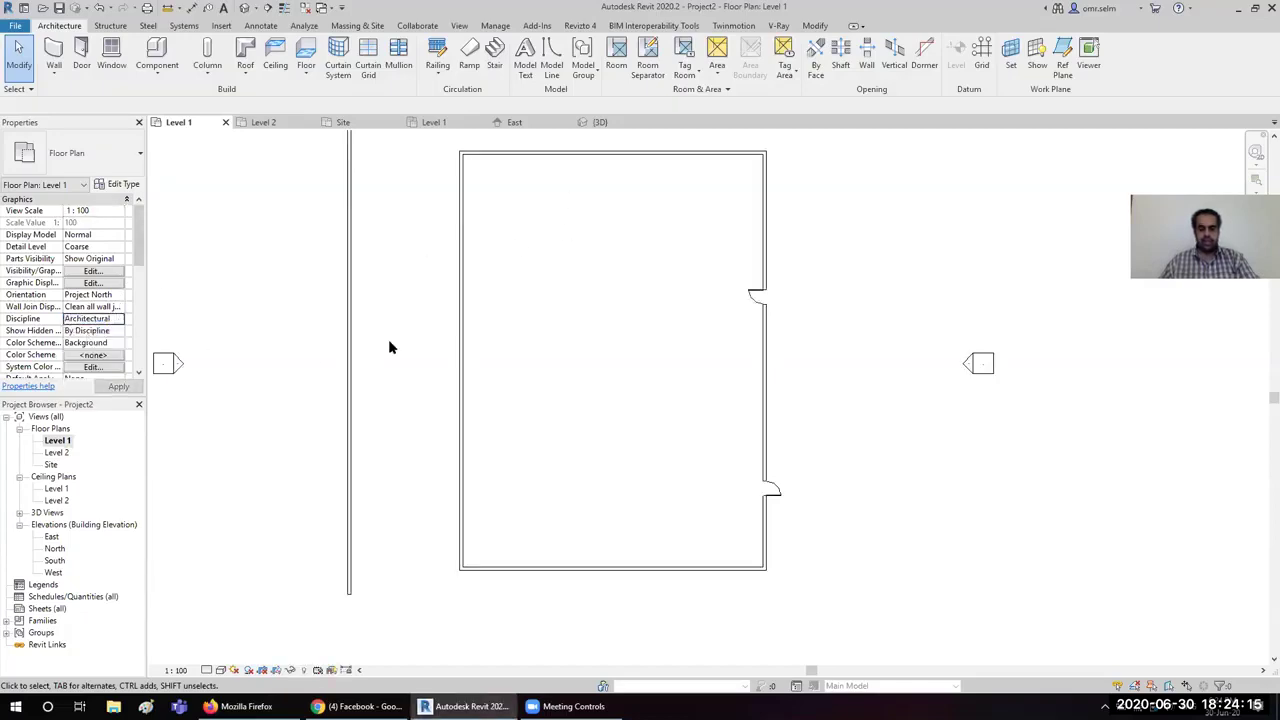
{"action": "key", "text": "v"}
{"action": "key", "text": "g"}
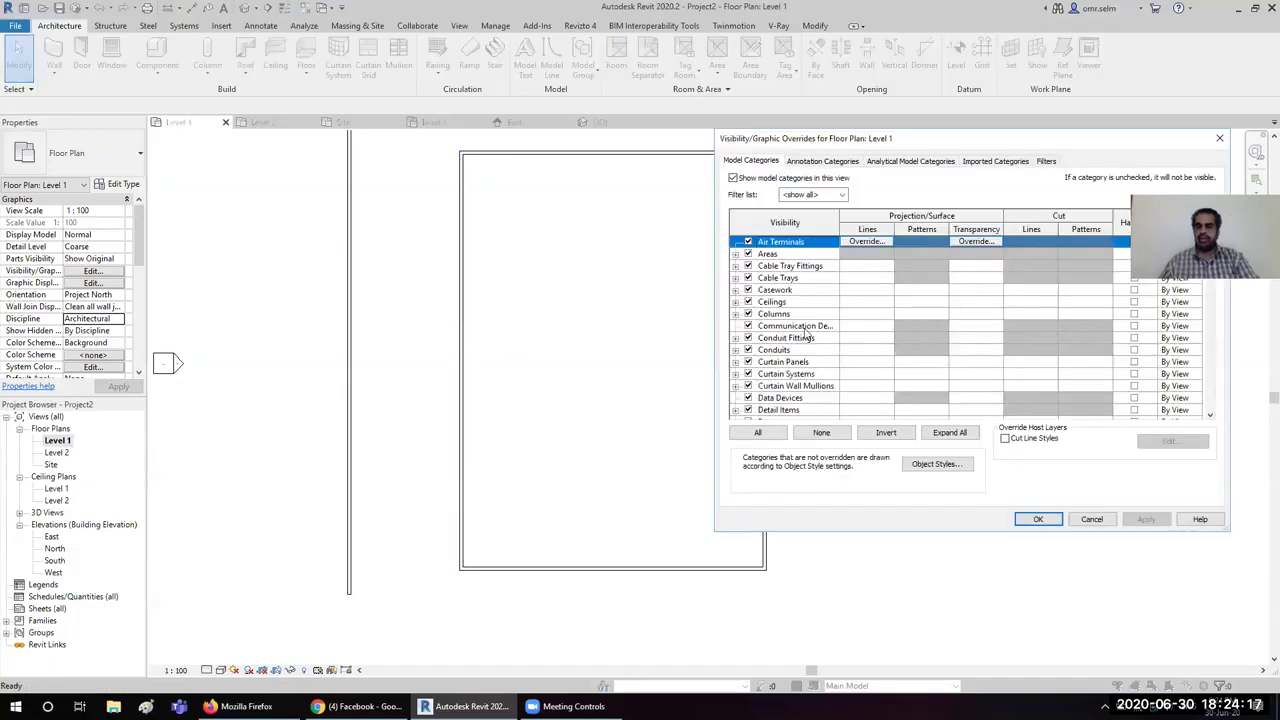
{"action": "scroll", "coordinate": [807, 334], "scroll_direction": "down", "scroll_amount": 1}
{"action": "scroll", "coordinate": [807, 335], "scroll_direction": "down", "scroll_amount": 2}
{"action": "scroll", "coordinate": [807, 337], "scroll_direction": "down", "scroll_amount": 4}
{"action": "scroll", "coordinate": [808, 341], "scroll_direction": "down", "scroll_amount": 3}
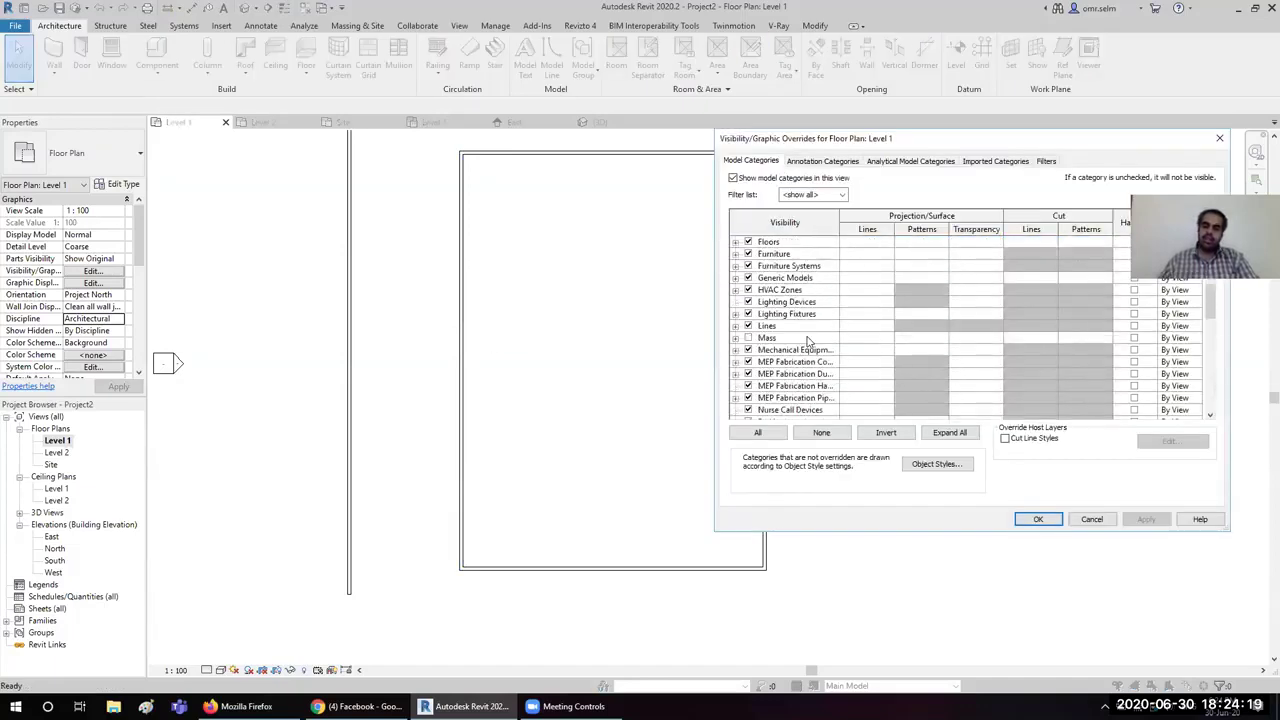
{"action": "scroll", "coordinate": [807, 341], "scroll_direction": "down", "scroll_amount": 3}
{"action": "scroll", "coordinate": [807, 341], "scroll_direction": "down", "scroll_amount": 1}
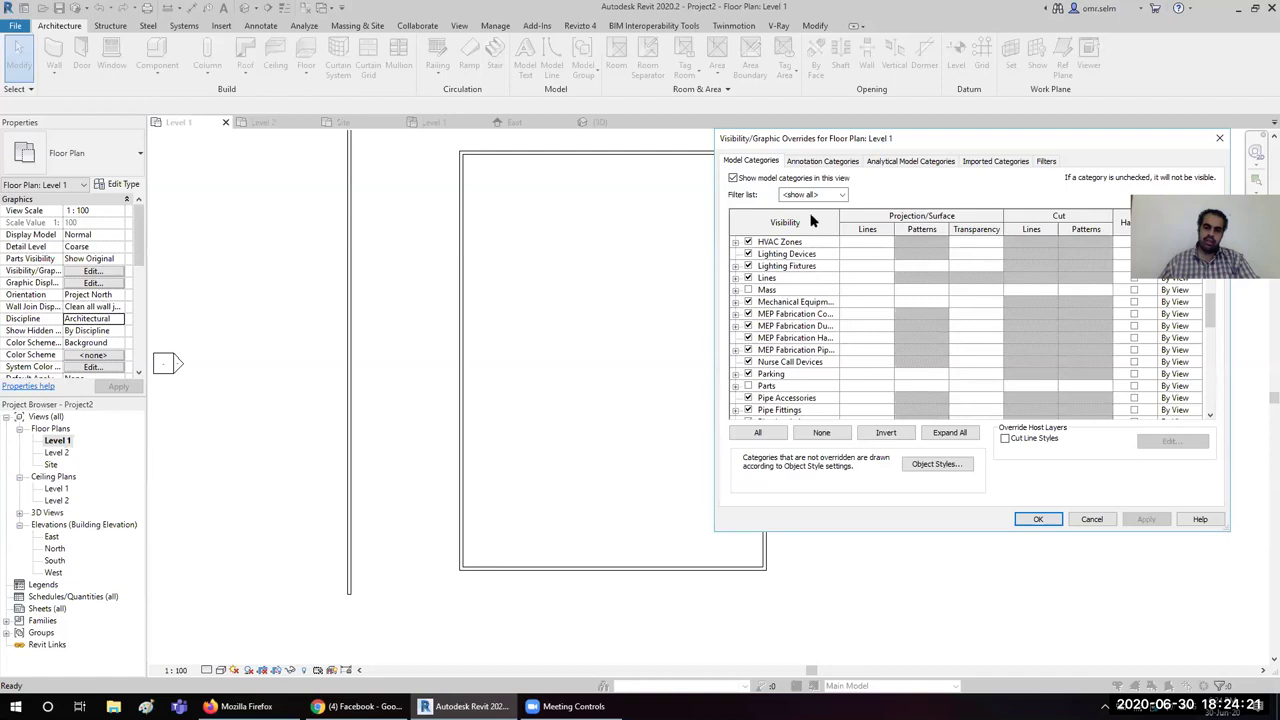
{"action": "left_click", "coordinate": [812, 194]}
{"action": "left_click", "coordinate": [926, 195]}
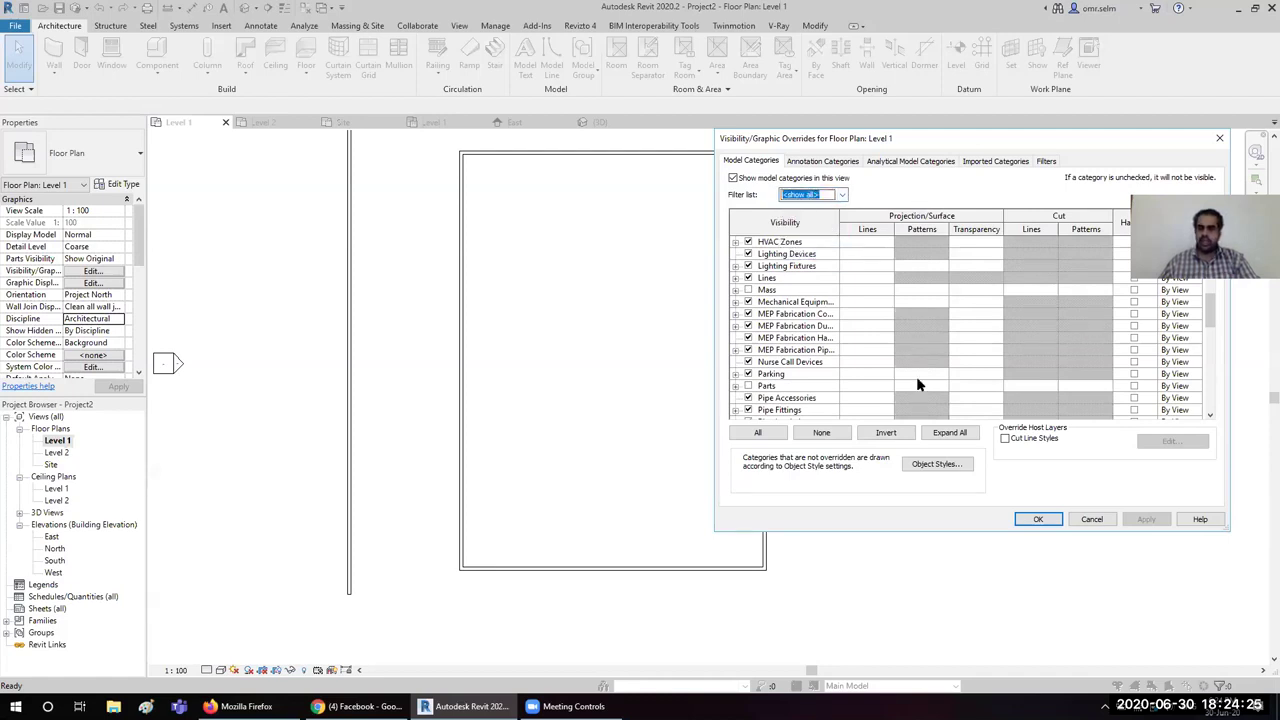
Step: Turn off the Walls category in Visibility/Graphics, then restore wall visibility
{"action": "scroll", "coordinate": [778, 287], "scroll_direction": "down", "scroll_amount": 5}
{"action": "scroll", "coordinate": [778, 287], "scroll_direction": "down", "scroll_amount": 10}
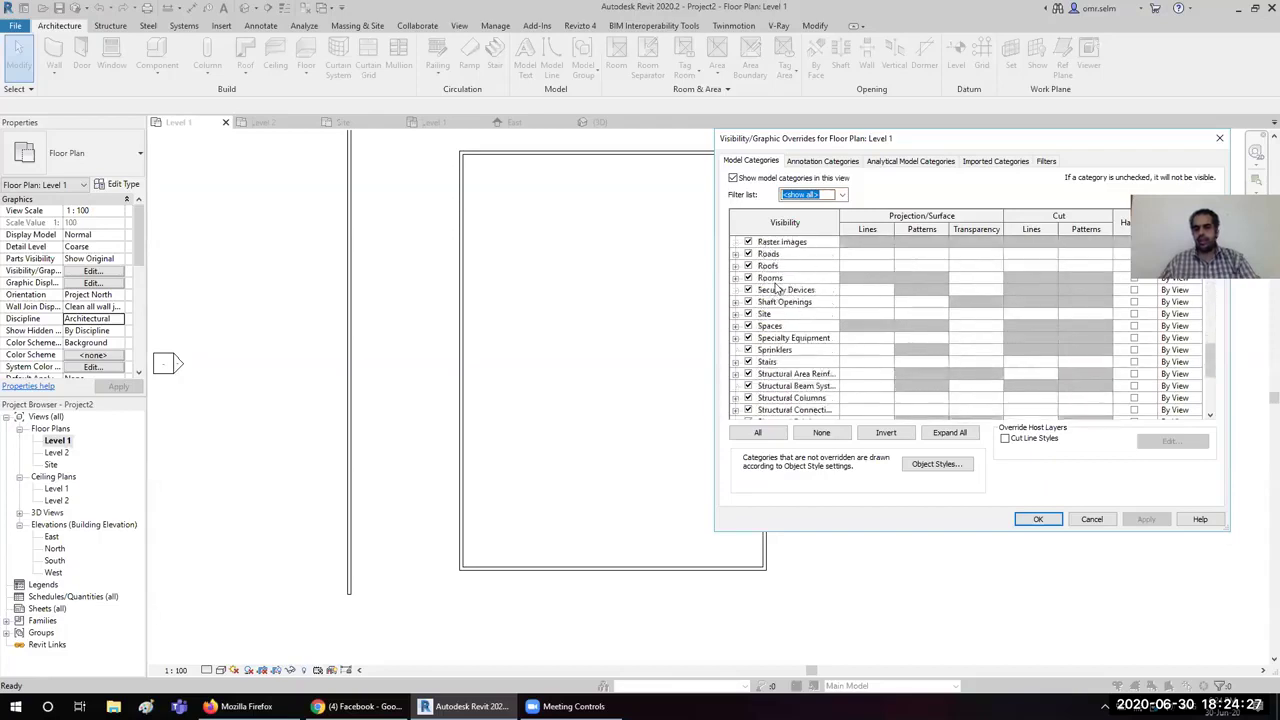
{"action": "scroll", "coordinate": [778, 287], "scroll_direction": "down", "scroll_amount": 3}
{"action": "scroll", "coordinate": [795, 310], "scroll_direction": "down", "scroll_amount": 2}
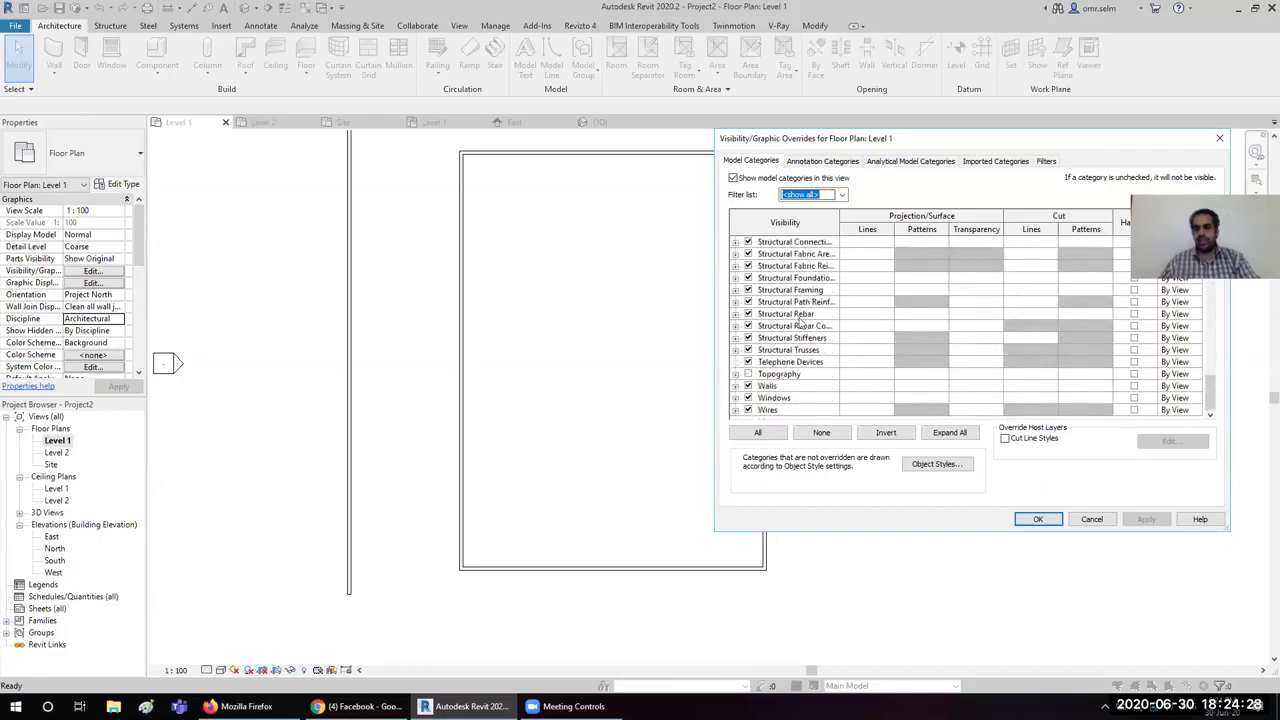
{"action": "left_click", "coordinate": [748, 386]}
{"action": "left_click", "coordinate": [1038, 519]}
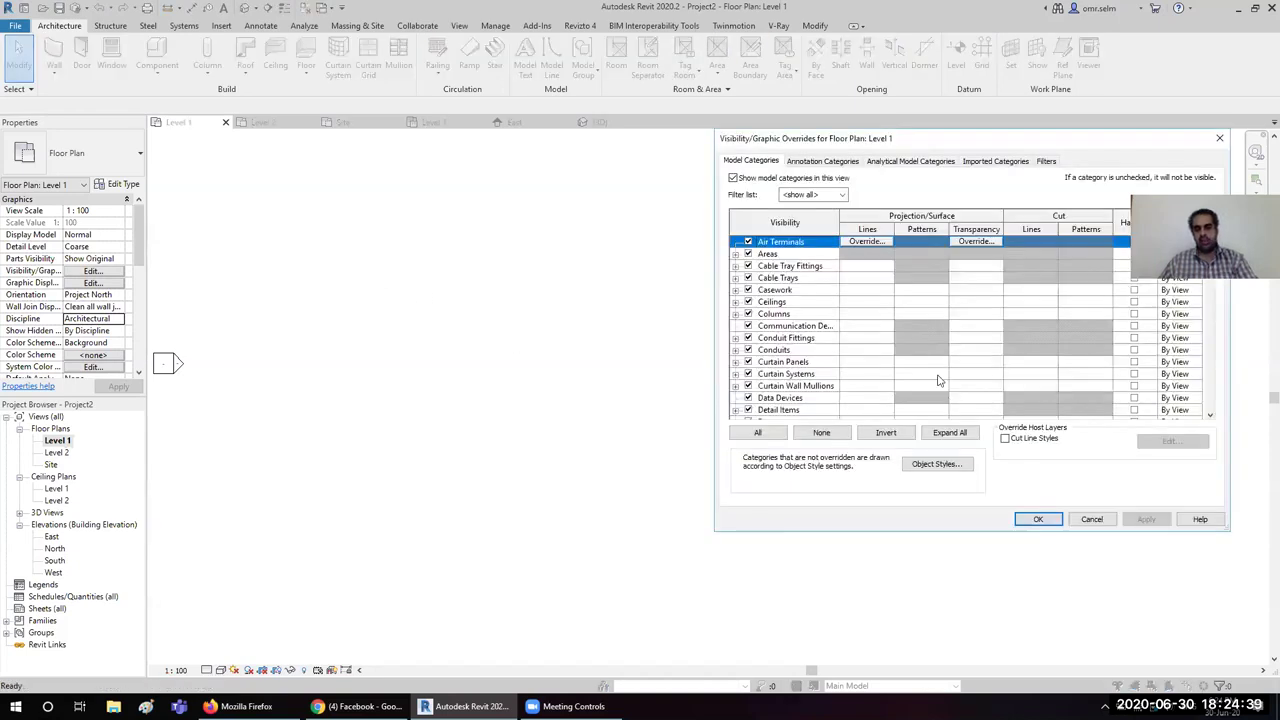
{"action": "key", "text": "w"}
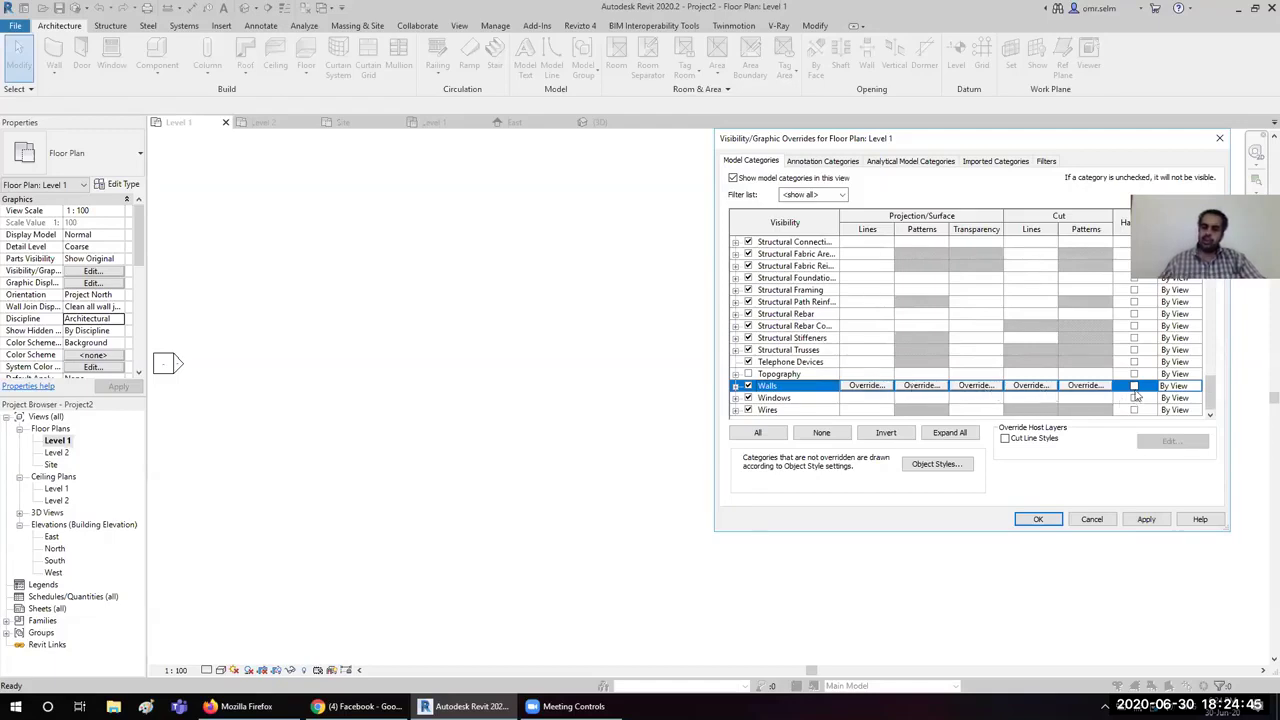
{"action": "left_click", "coordinate": [1036, 519]}
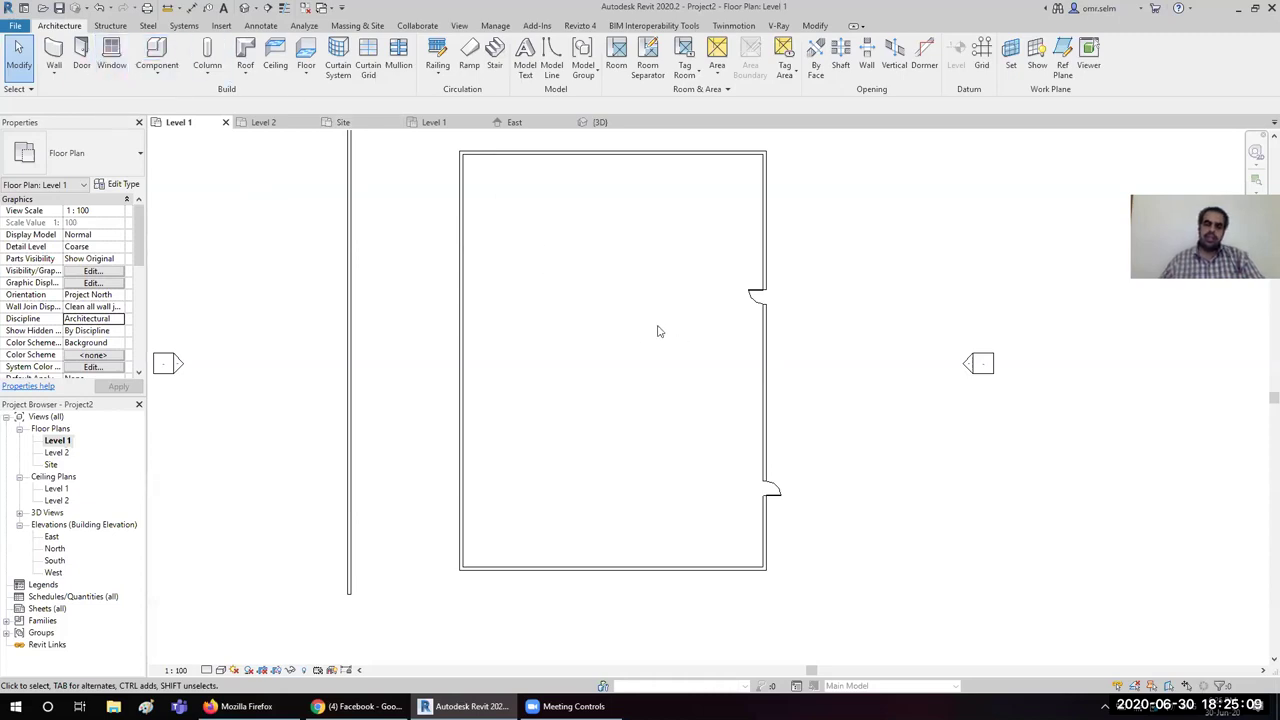
Step: Delete the old walls, doors and line, then draw a 7000 square rectangle of walls
{"action": "scroll", "coordinate": [589, 304], "scroll_direction": "down", "scroll_amount": 3}
{"action": "left_click_drag", "start_coordinate": [702, 182], "coordinate": [443, 486]}
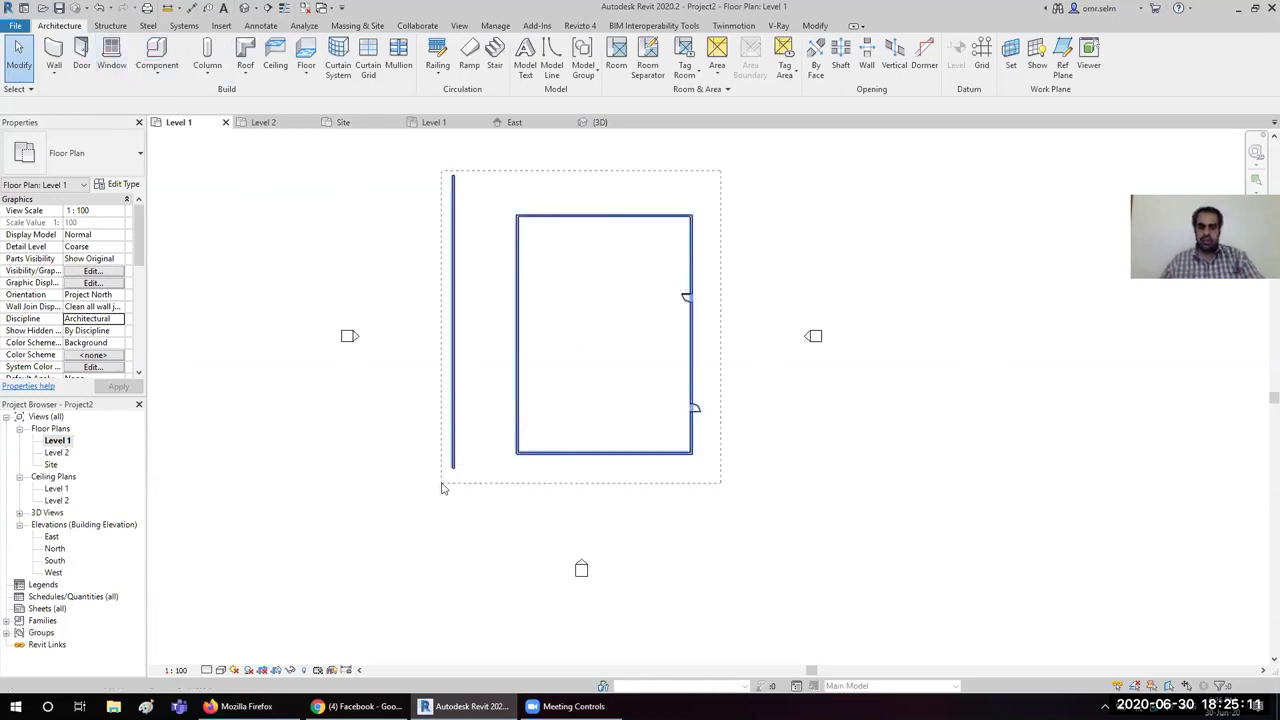
{"action": "key", "text": "Delete"}
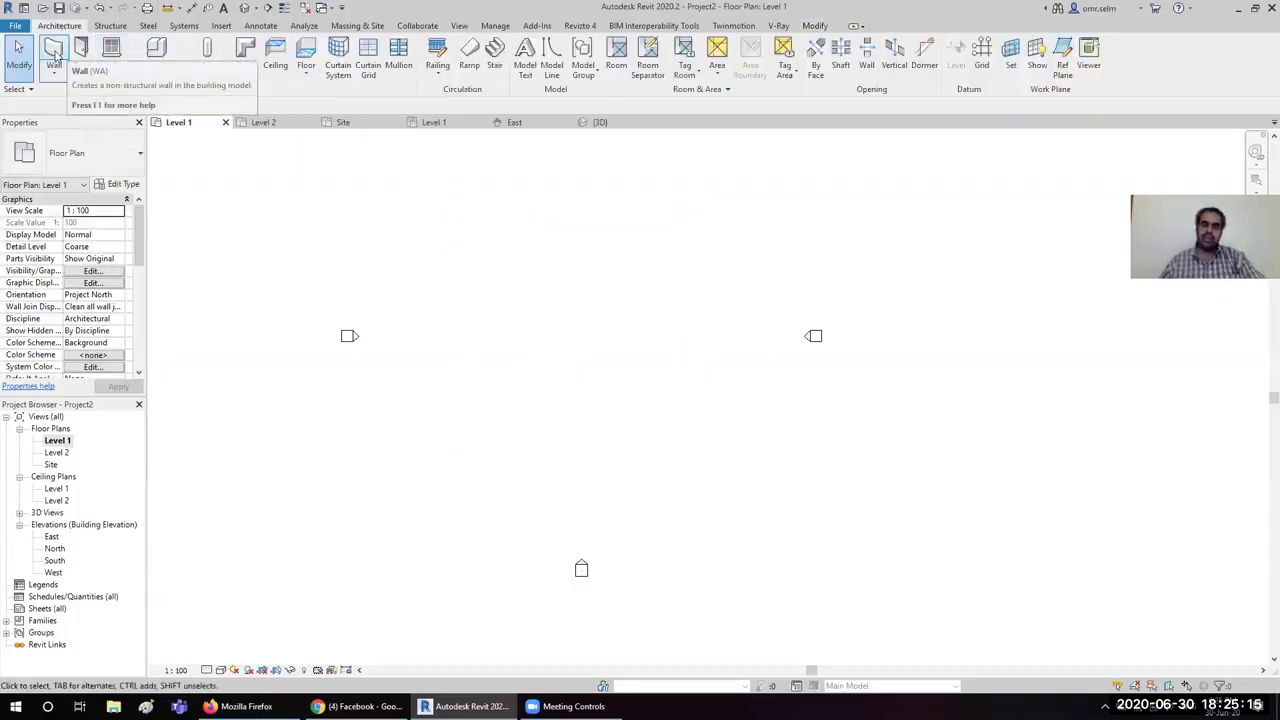
{"action": "left_click", "coordinate": [57, 60]}
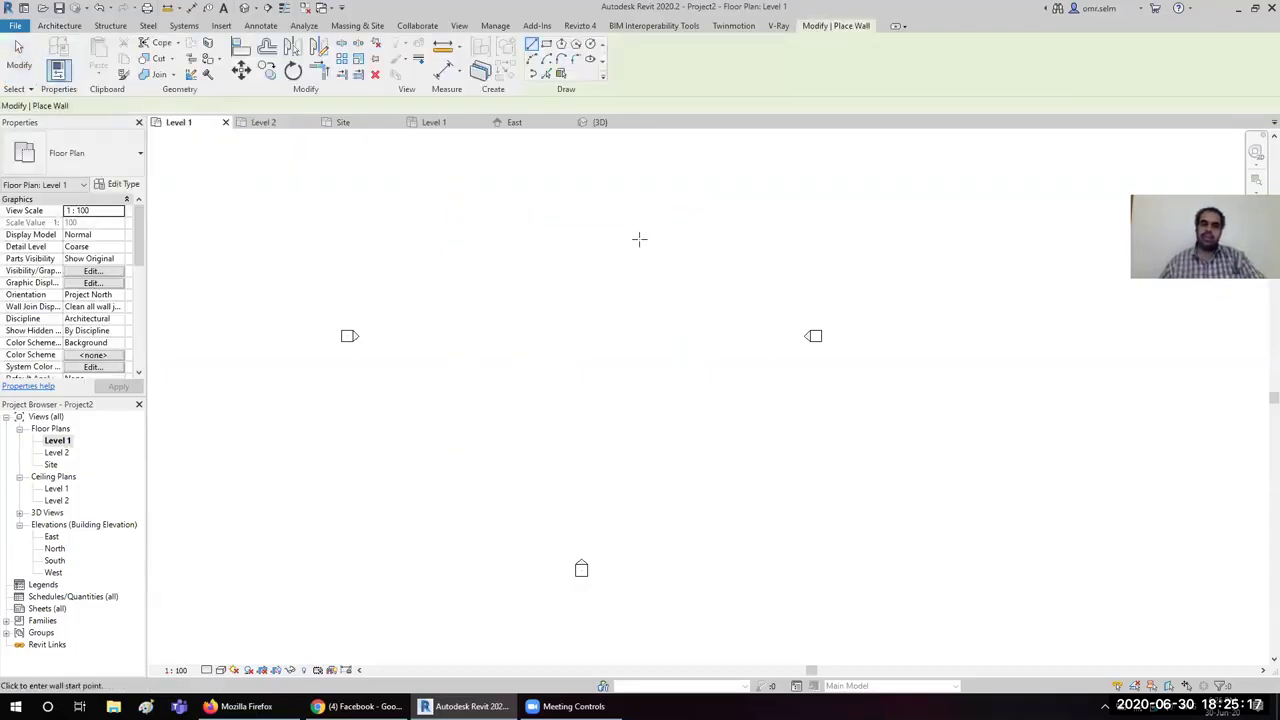
{"action": "left_click", "coordinate": [547, 45]}
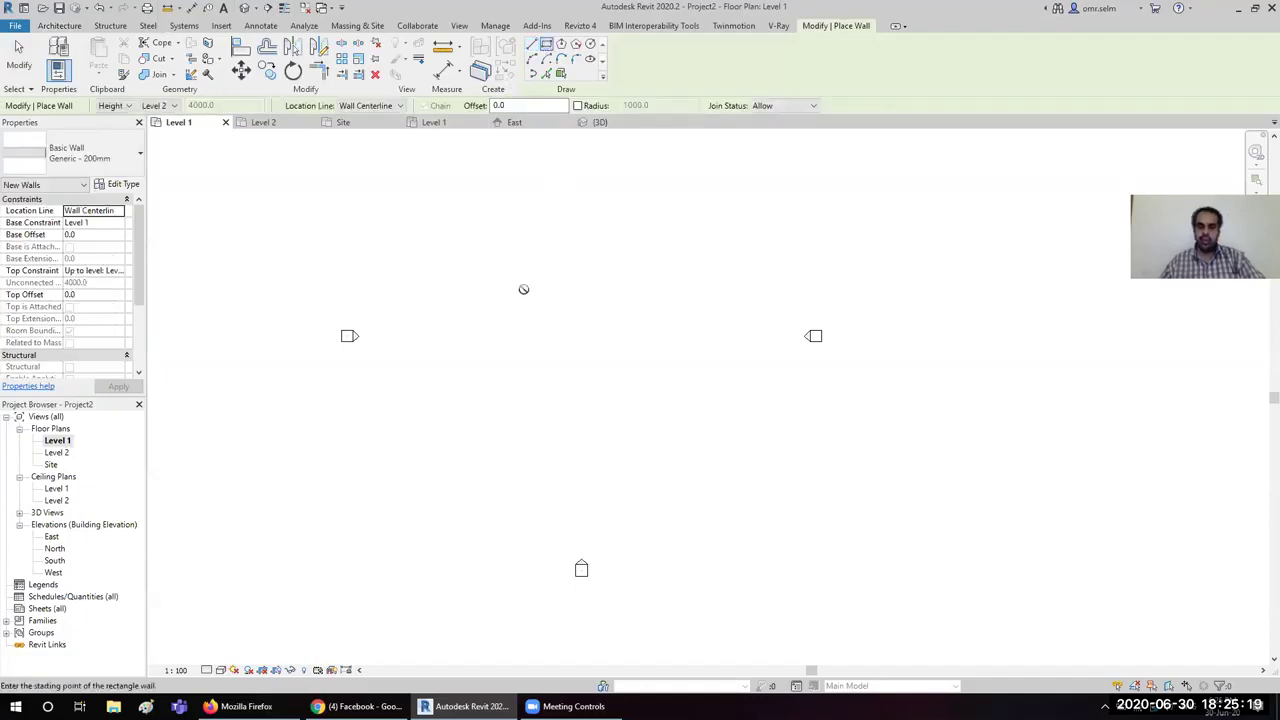
{"action": "left_click", "coordinate": [523, 290]}
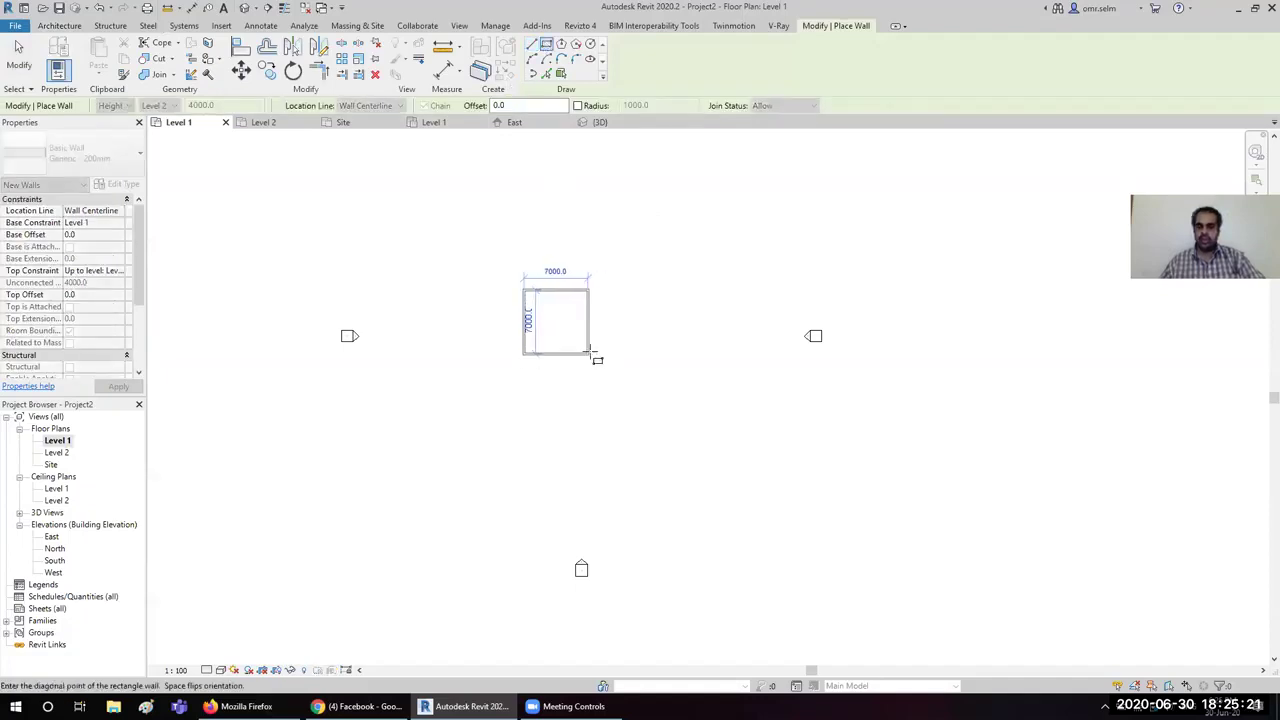
{"action": "left_click", "coordinate": [590, 352]}
{"action": "scroll", "coordinate": [525, 292], "scroll_direction": "up", "scroll_amount": 3}
{"action": "scroll", "coordinate": [572, 295], "scroll_direction": "up", "scroll_amount": 3}
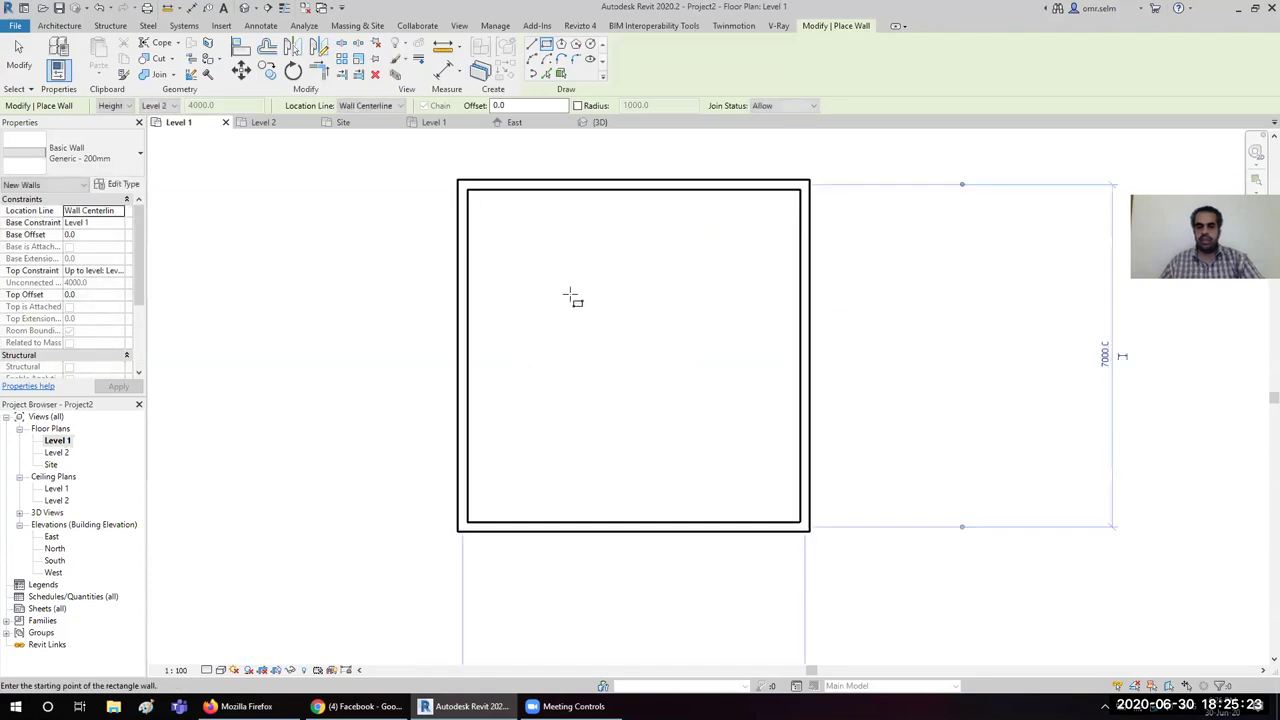
{"action": "key", "text": "Escape"}
{"action": "key", "text": "Escape"}
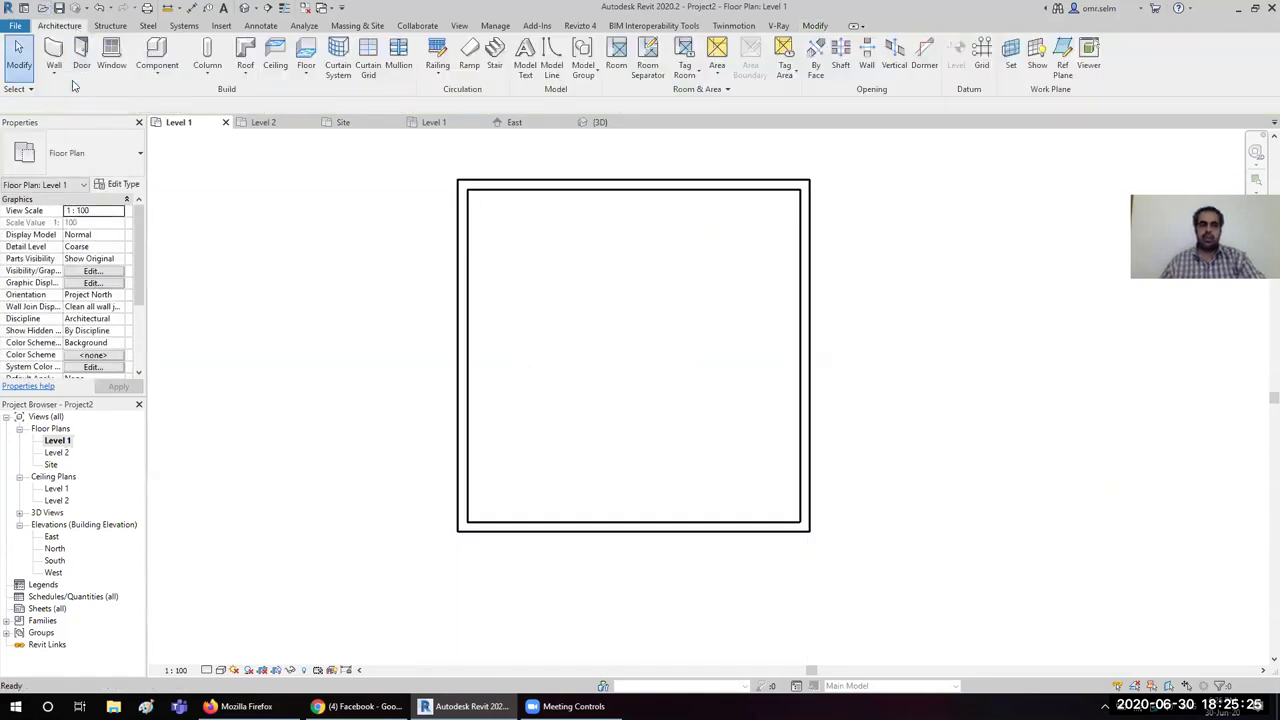
Step: Draw a second rectangular wall room below-left of the square
{"action": "scroll", "coordinate": [600, 250], "scroll_direction": "down", "scroll_amount": 2}
{"action": "scroll", "coordinate": [600, 250], "scroll_direction": "down", "scroll_amount": 1}
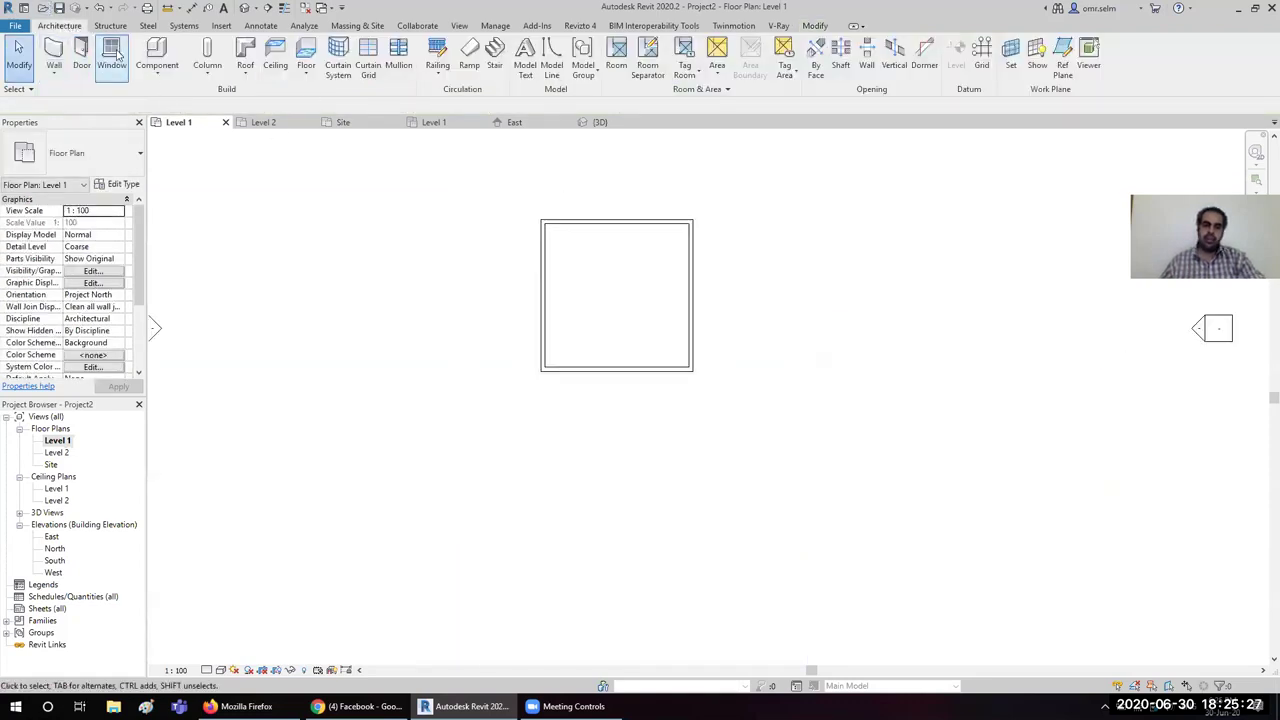
{"action": "left_click", "coordinate": [54, 52]}
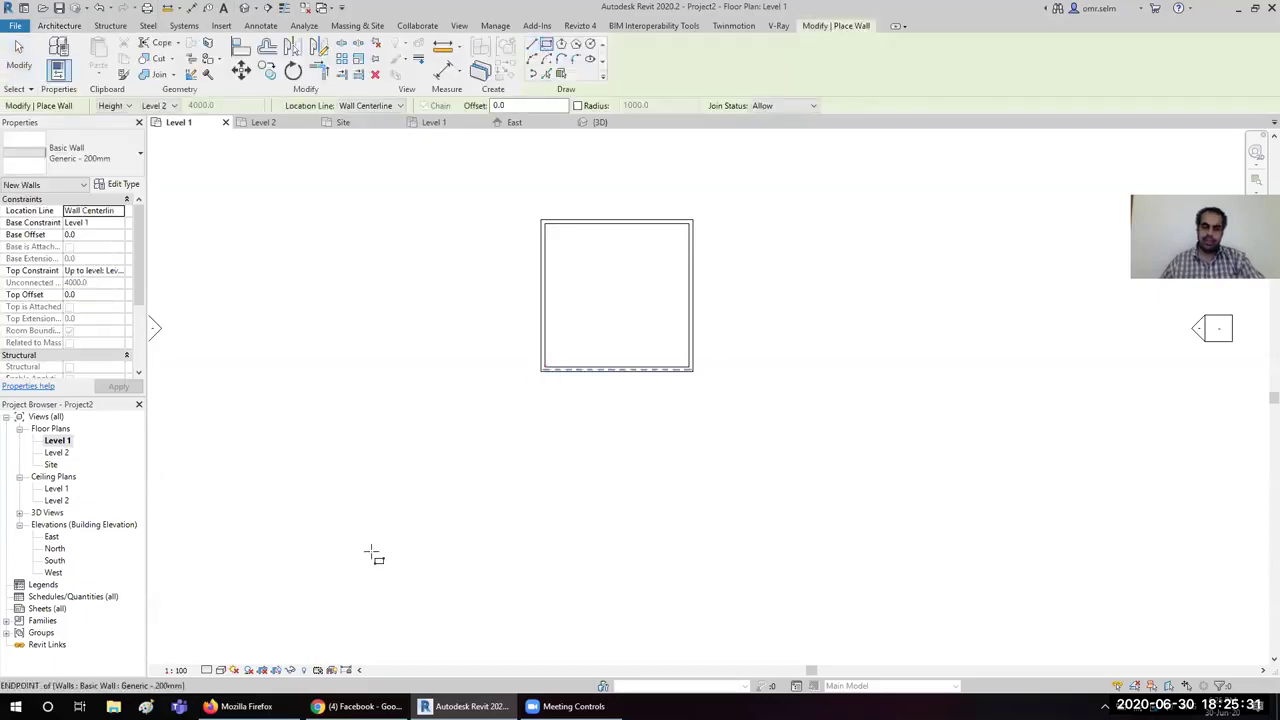
{"action": "left_click", "coordinate": [327, 566]}
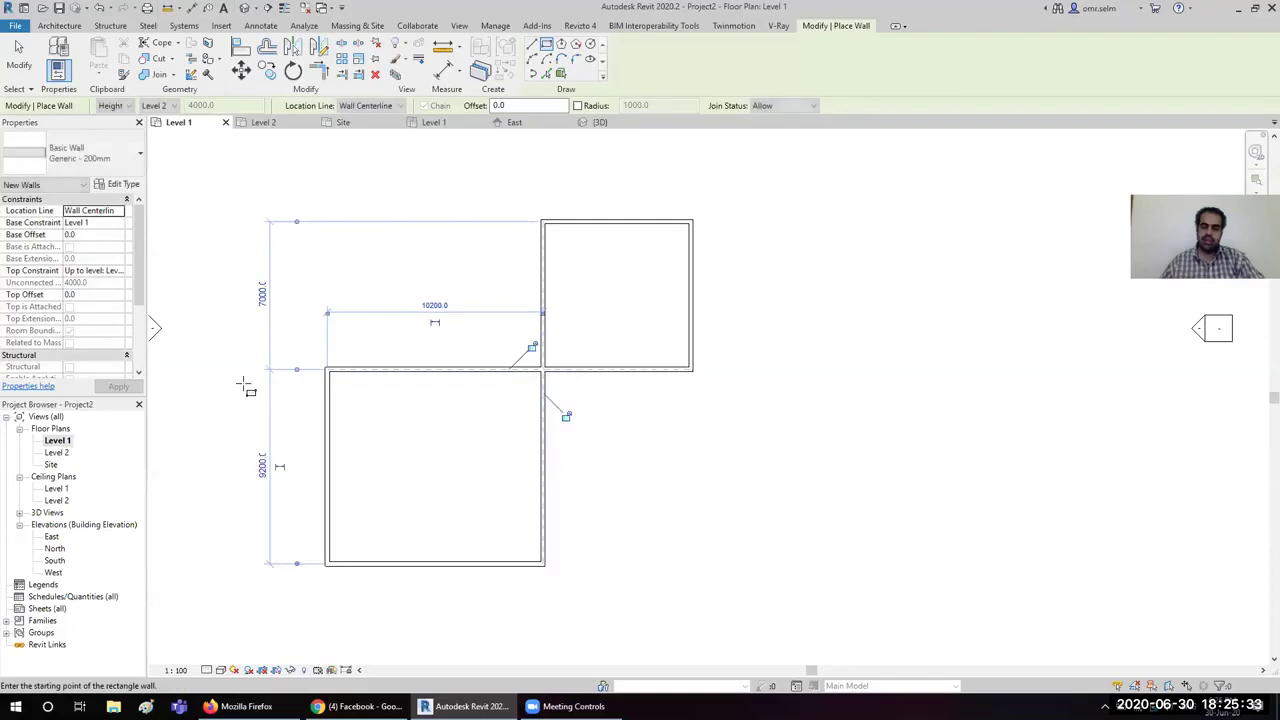
{"action": "key", "text": "Escape"}
{"action": "key", "text": "Escape"}
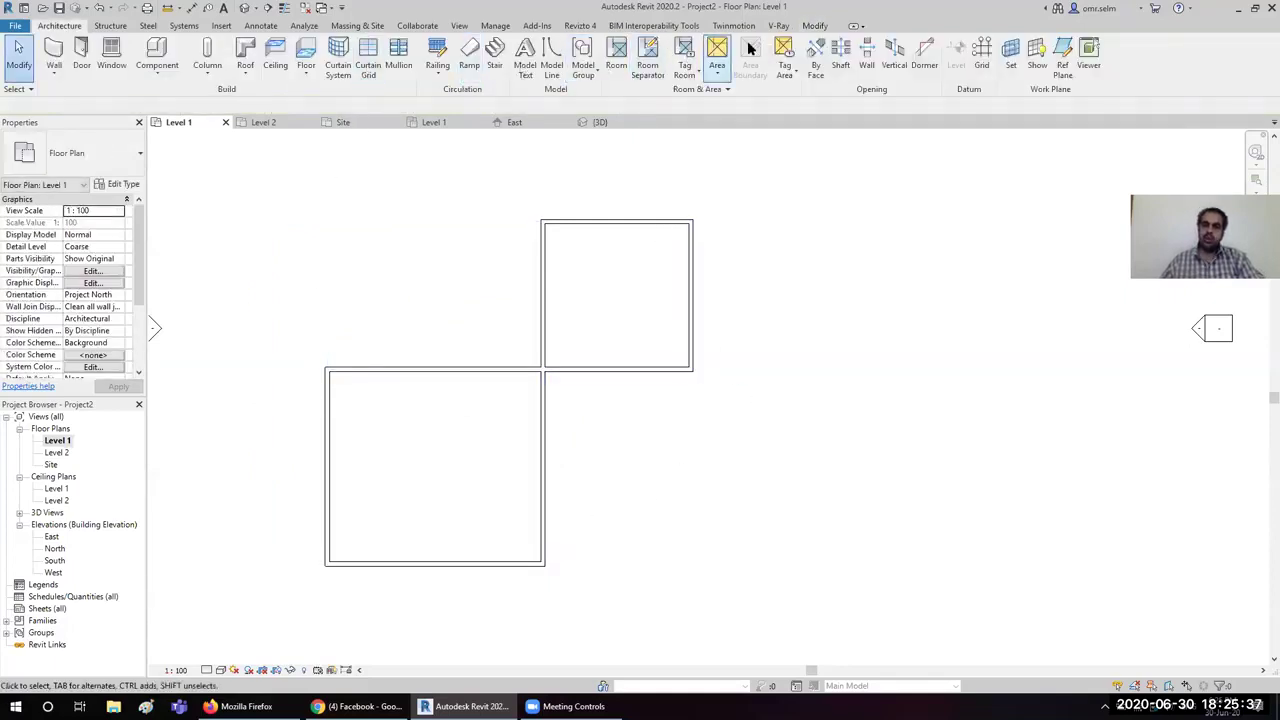
Step: Close the open corners with Trim/Extend to Corner and centre the four rooms in the view
{"action": "left_click", "coordinate": [815, 27]}
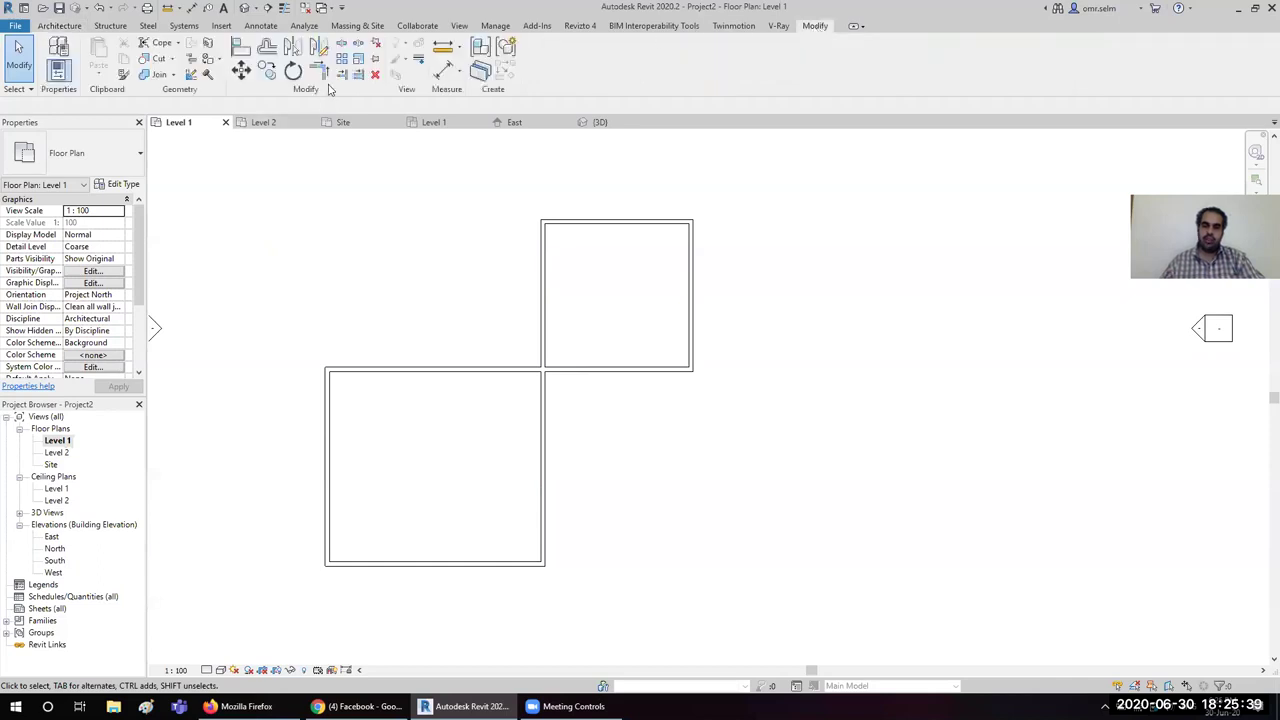
{"action": "left_click", "coordinate": [322, 73]}
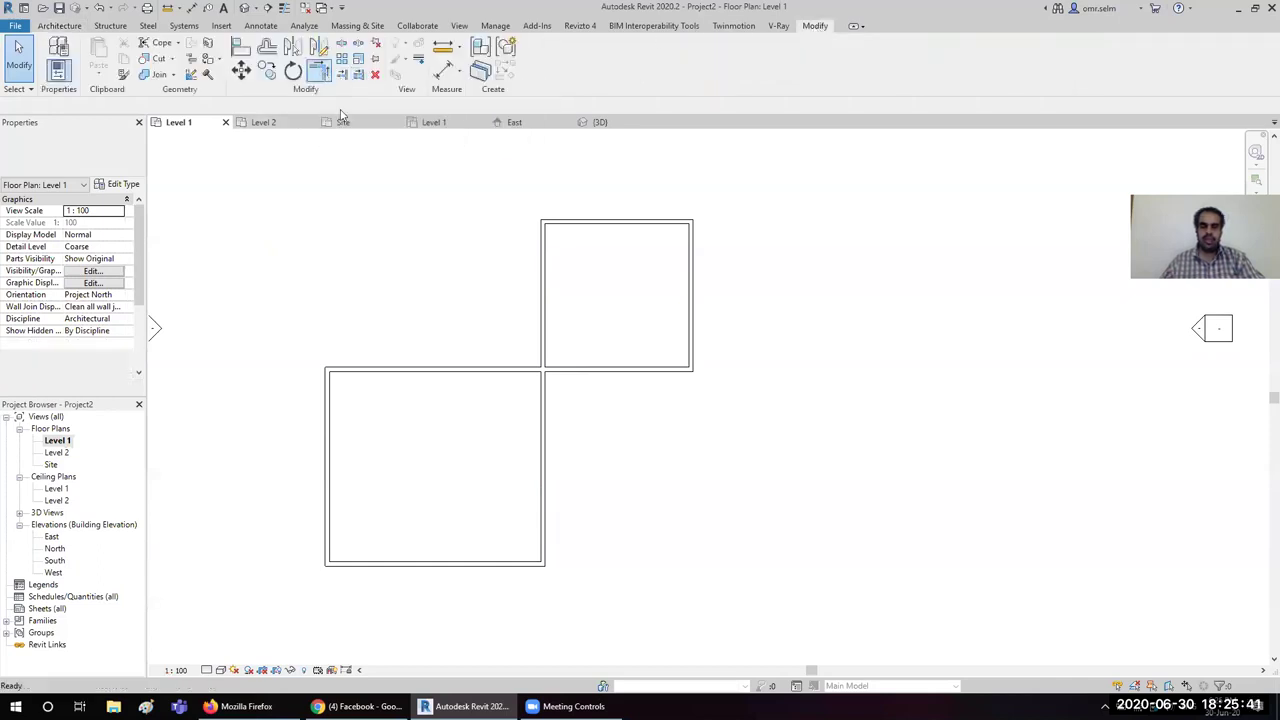
{"action": "left_click", "coordinate": [448, 562]}
{"action": "left_click", "coordinate": [693, 306]}
{"action": "left_click", "coordinate": [578, 222]}
{"action": "left_click", "coordinate": [318, 447]}
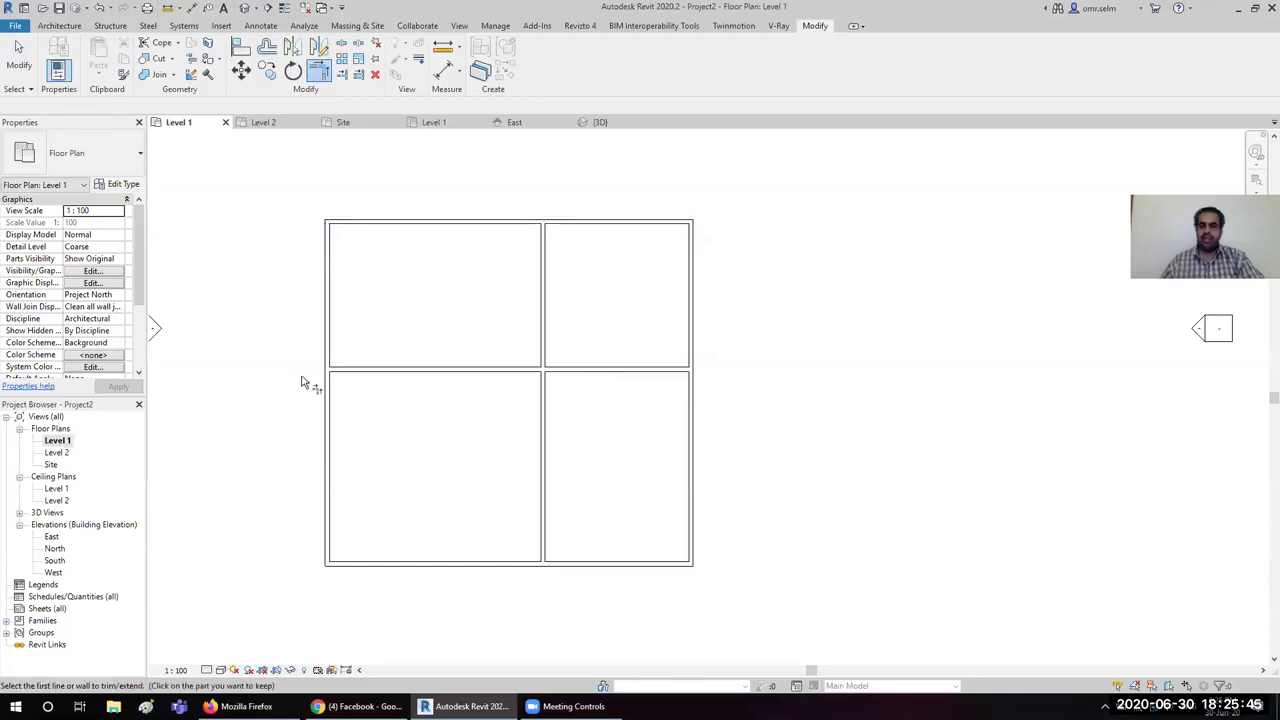
{"action": "mouse_move", "coordinate": [476, 355]}
{"action": "middle_mouse_down"}
{"action": "mouse_move", "coordinate": [791, 394]}
{"action": "mouse_move", "coordinate": [649, 354]}
{"action": "middle_mouse_up"}
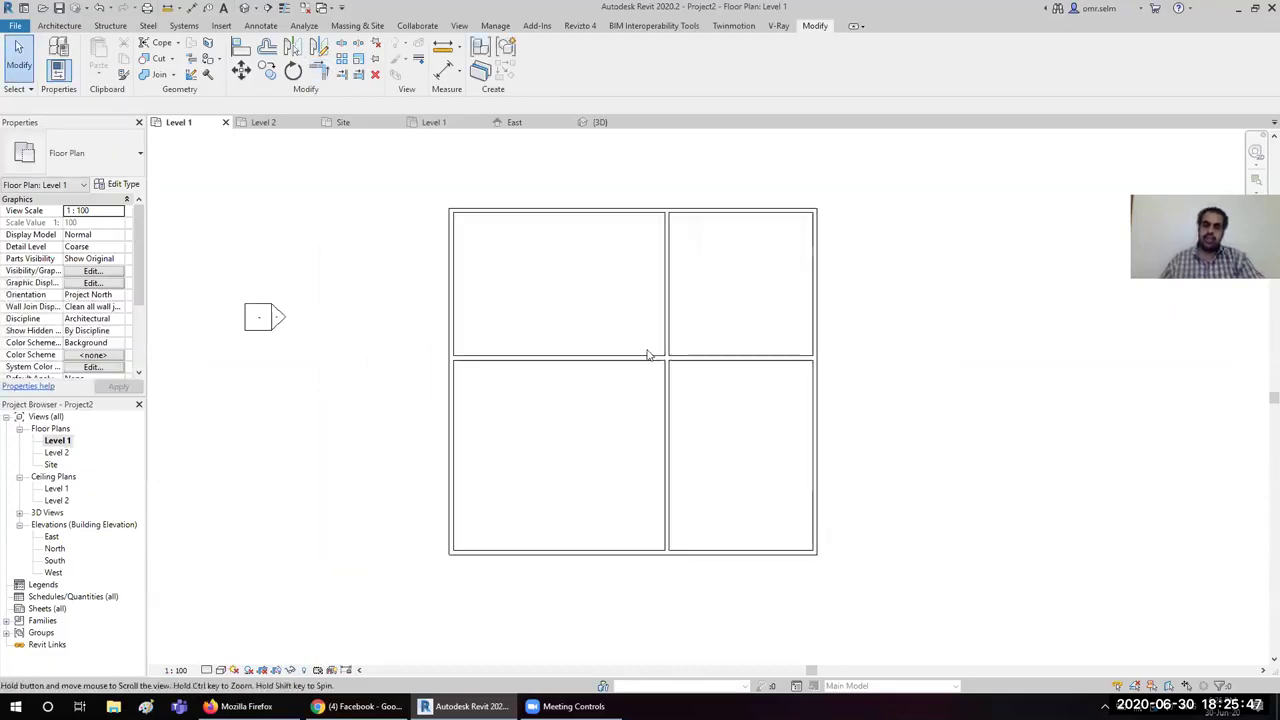
{"action": "left_click", "coordinate": [60, 25]}
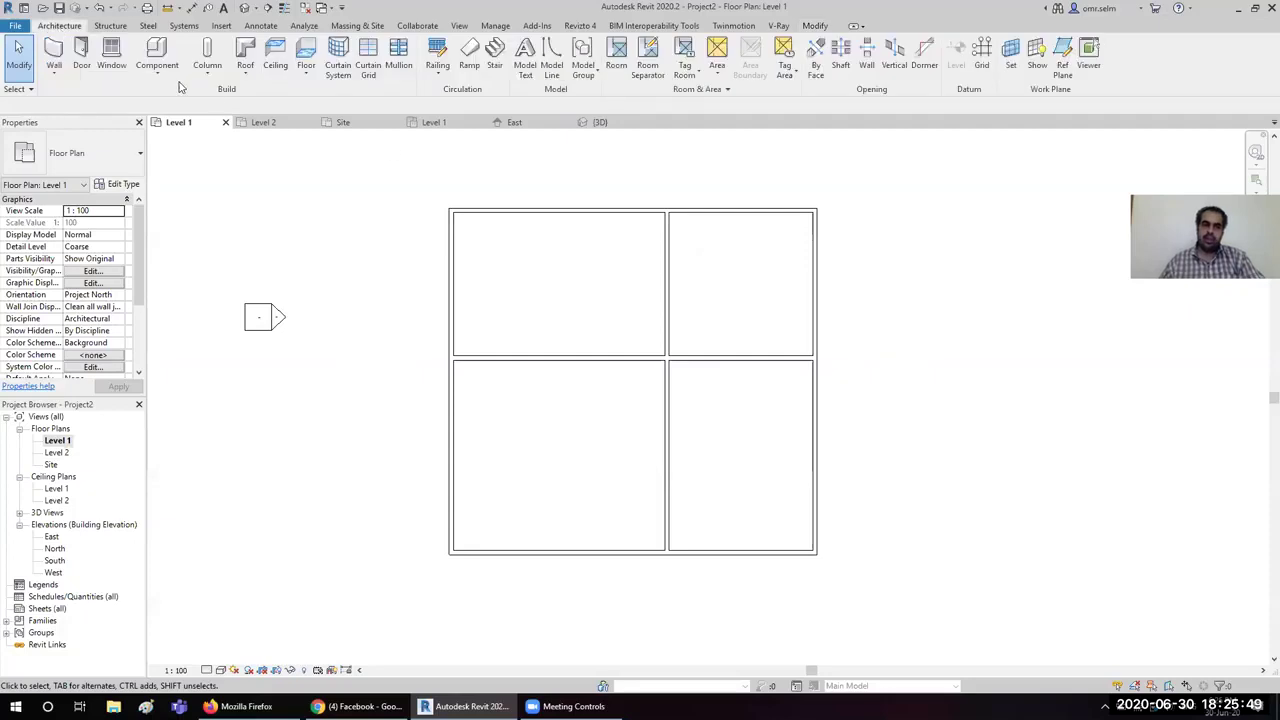
Step: Place doors in both right rooms' outer walls and in the upper interior wall
{"action": "left_click", "coordinate": [82, 55]}
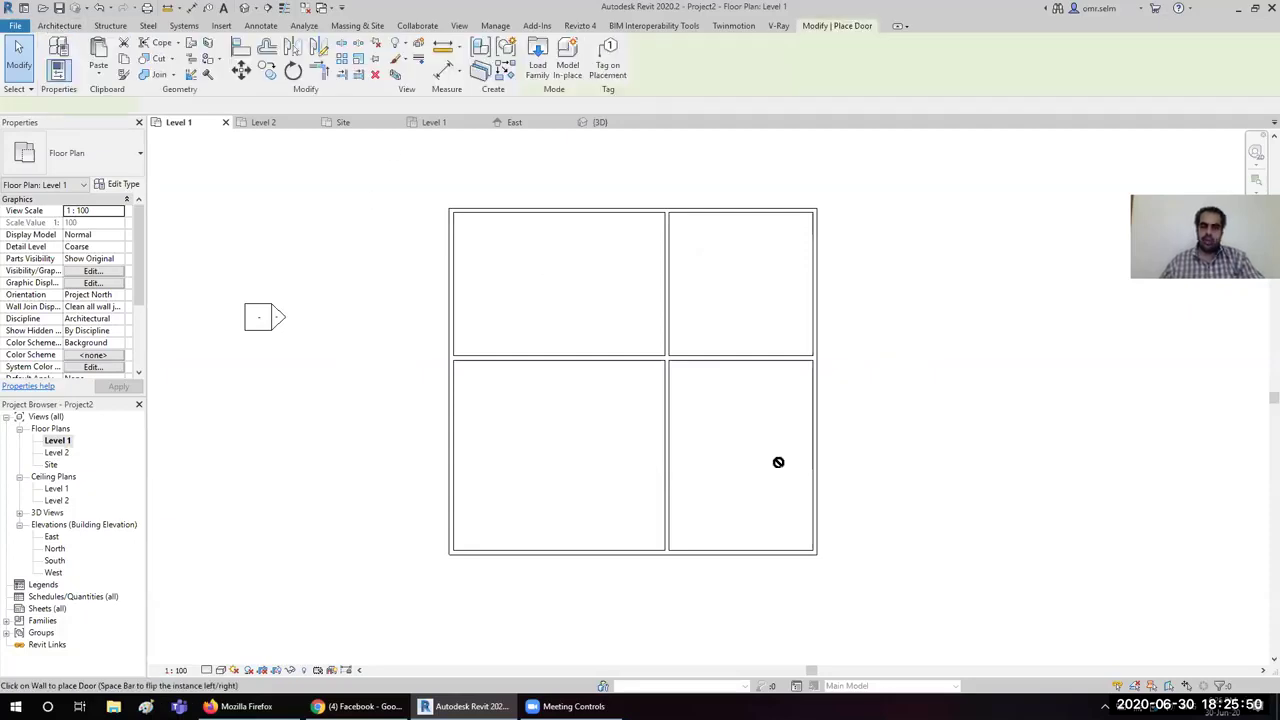
{"action": "left_click", "coordinate": [806, 397]}
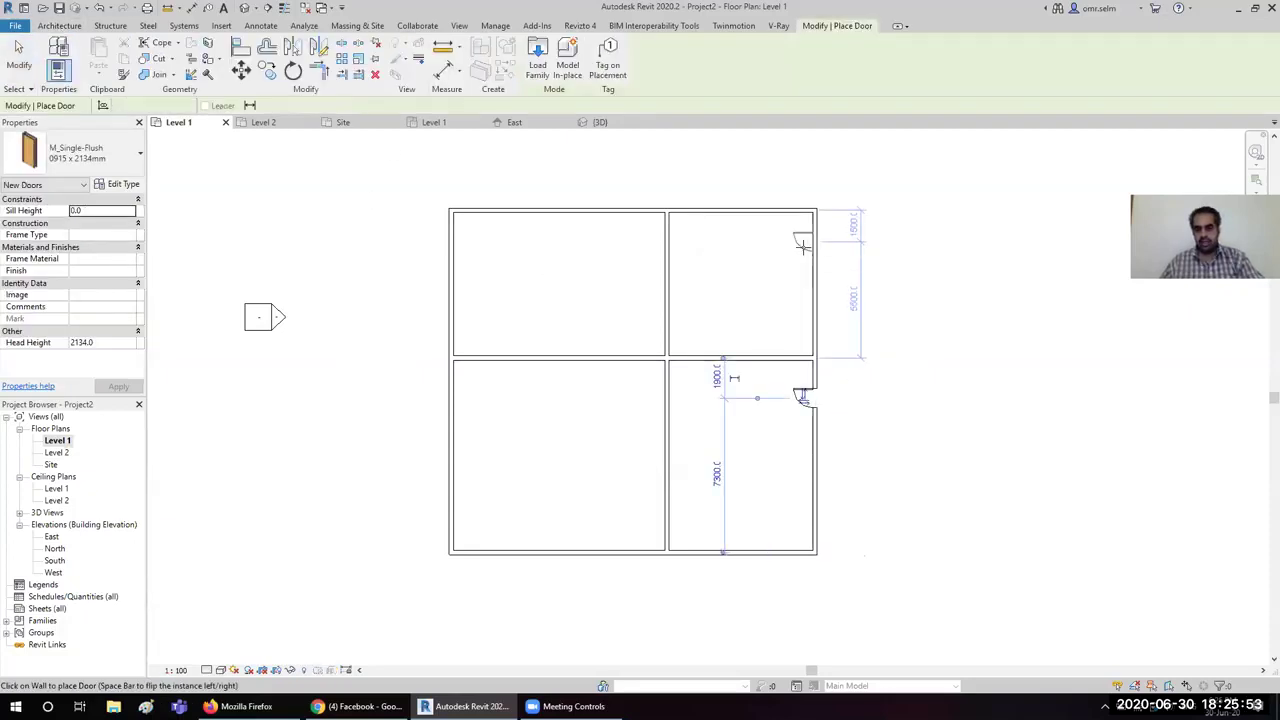
{"action": "left_click", "coordinate": [806, 240]}
{"action": "left_click", "coordinate": [655, 252]}
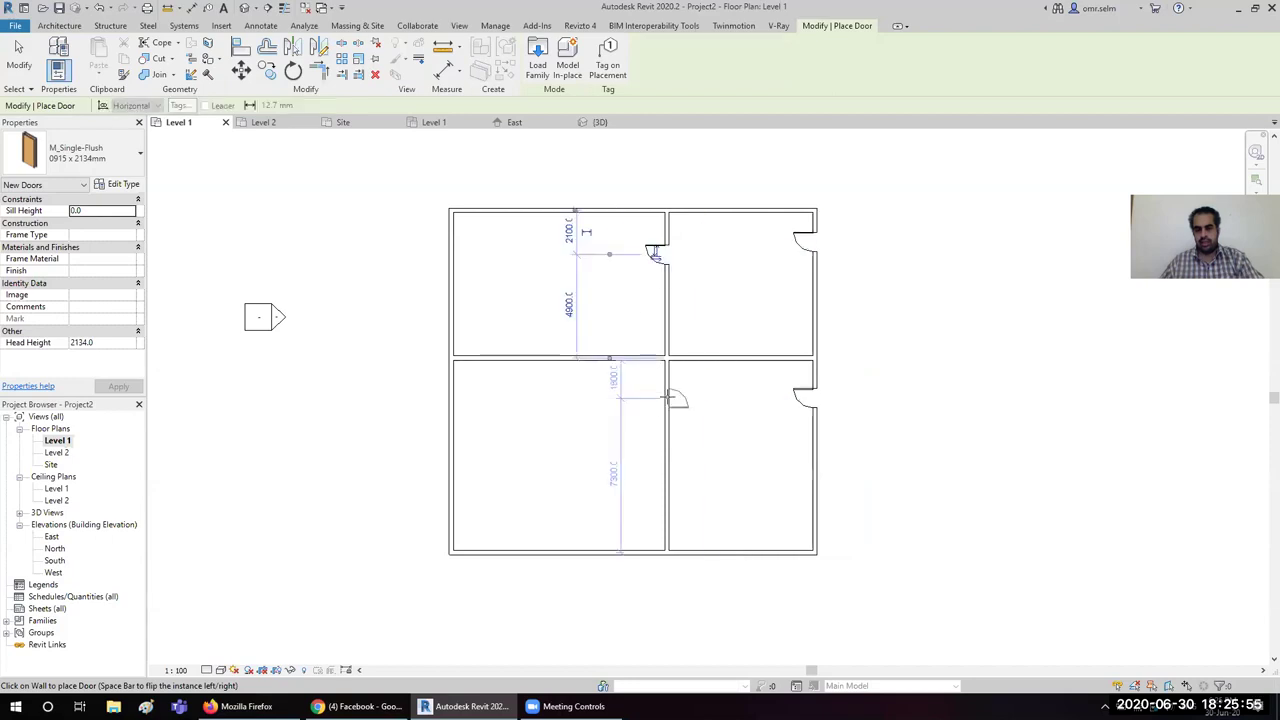
{"action": "left_click", "coordinate": [59, 25]}
Step: Place M_Fixed windows in the top and bottom exterior walls
{"action": "left_click", "coordinate": [113, 52]}
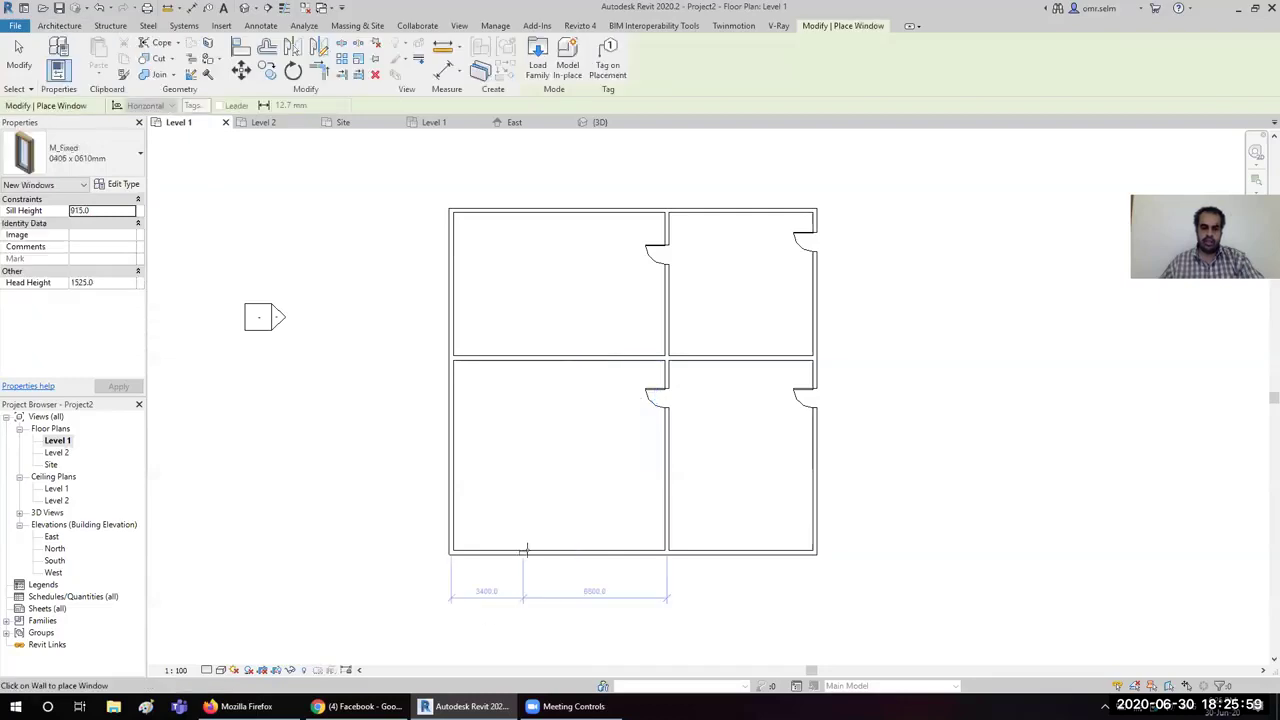
{"action": "left_click", "coordinate": [530, 207]}
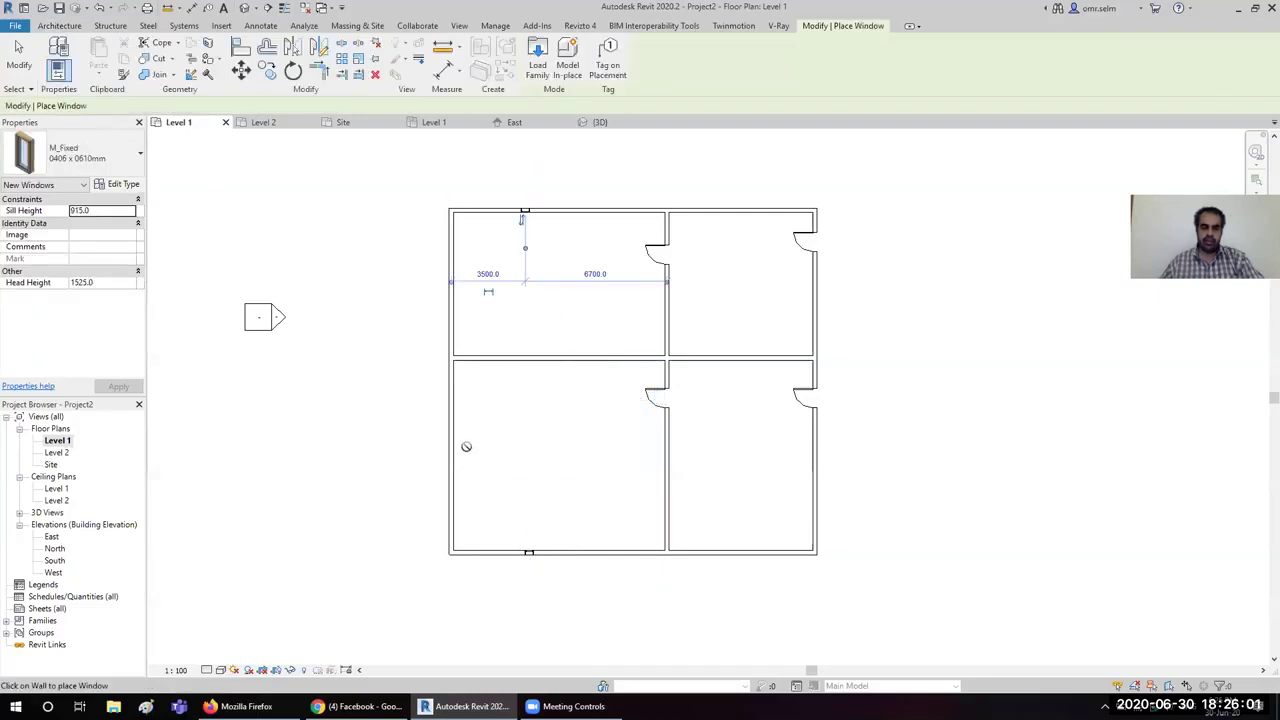
{"action": "left_click", "coordinate": [740, 553]}
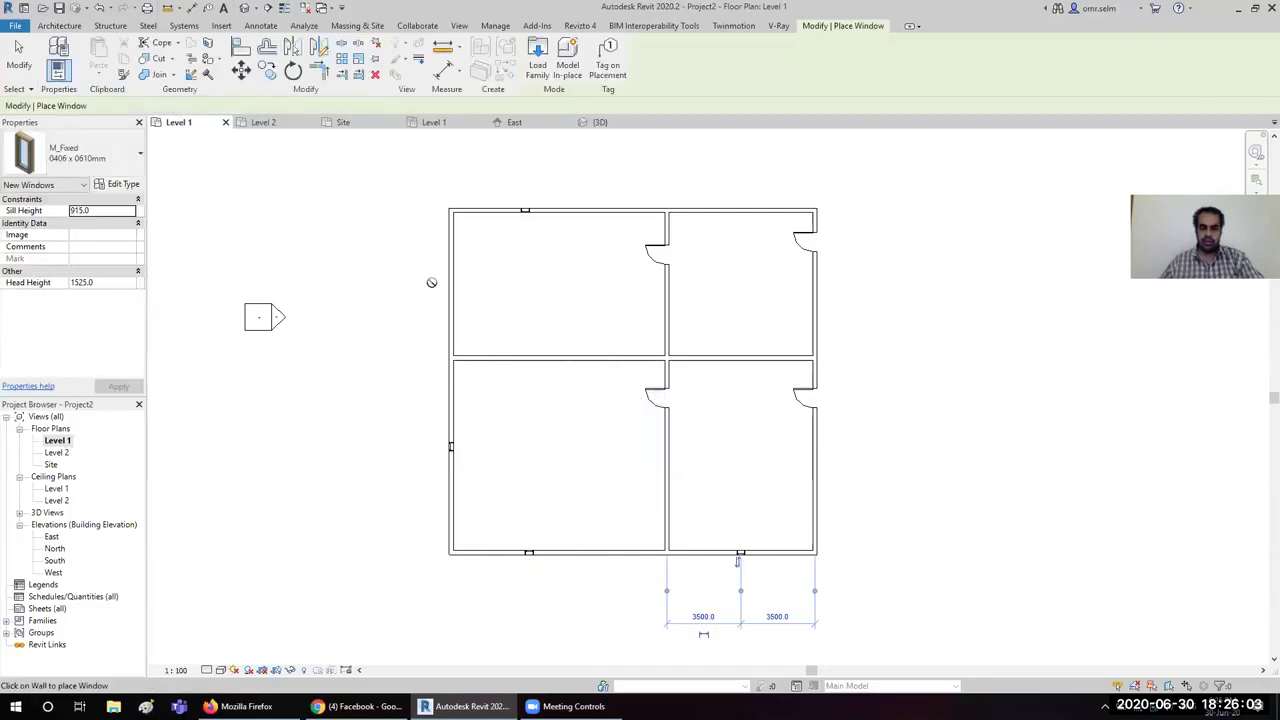
{"action": "left_click", "coordinate": [59, 25]}
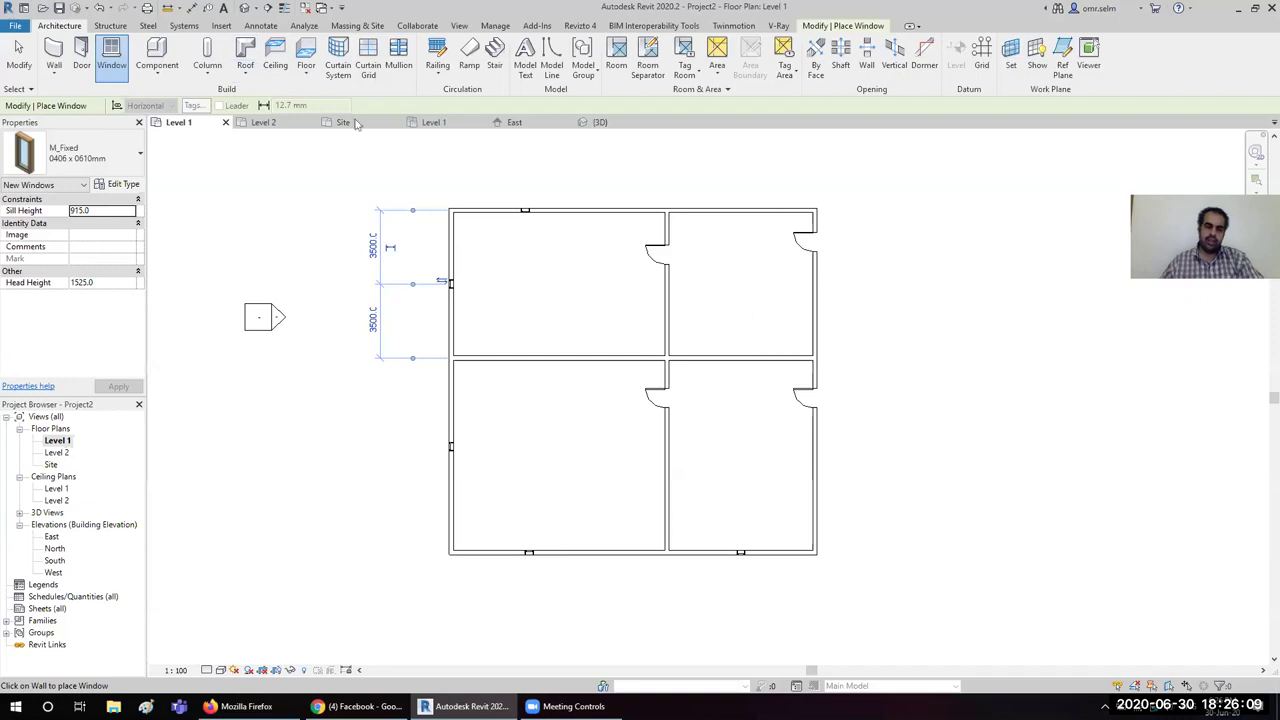
Step: Create a Generic Floor - 400mm bounded by the top, left, bottom and right outer walls
{"action": "left_click", "coordinate": [304, 50]}
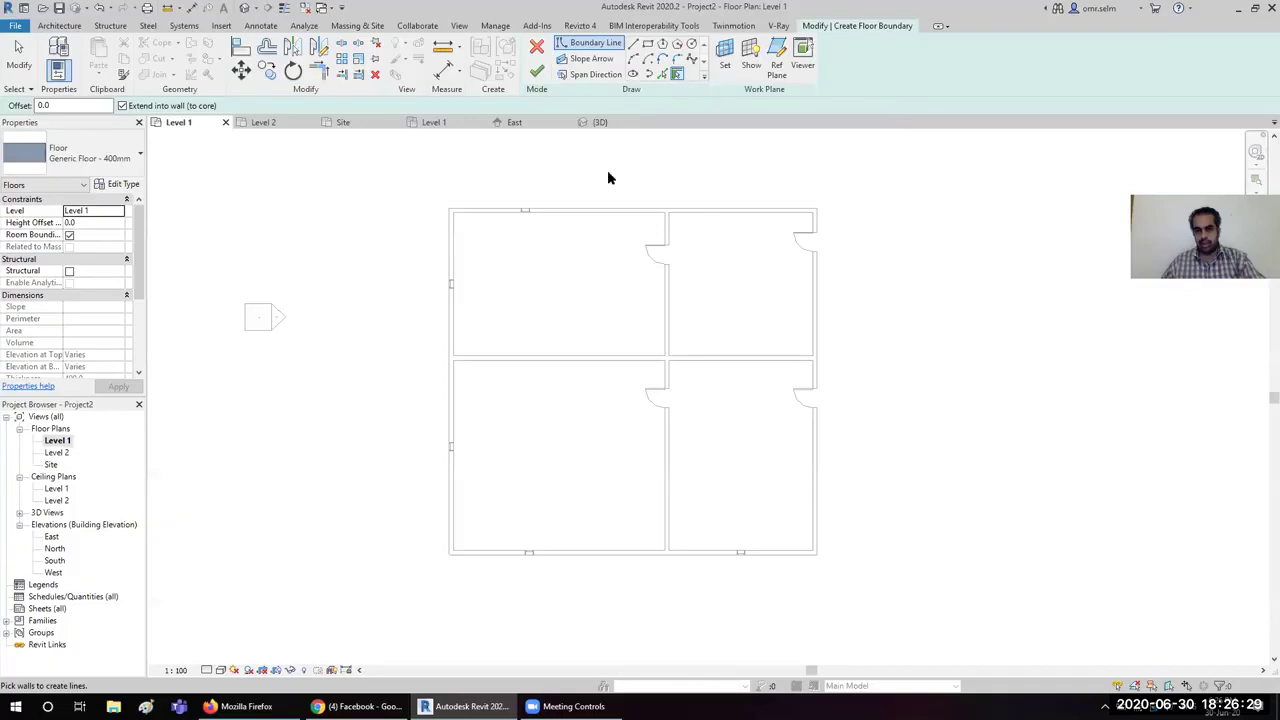
{"action": "left_click", "coordinate": [563, 212]}
{"action": "left_click", "coordinate": [450, 450]}
{"action": "left_click", "coordinate": [560, 556]}
{"action": "left_click", "coordinate": [818, 500]}
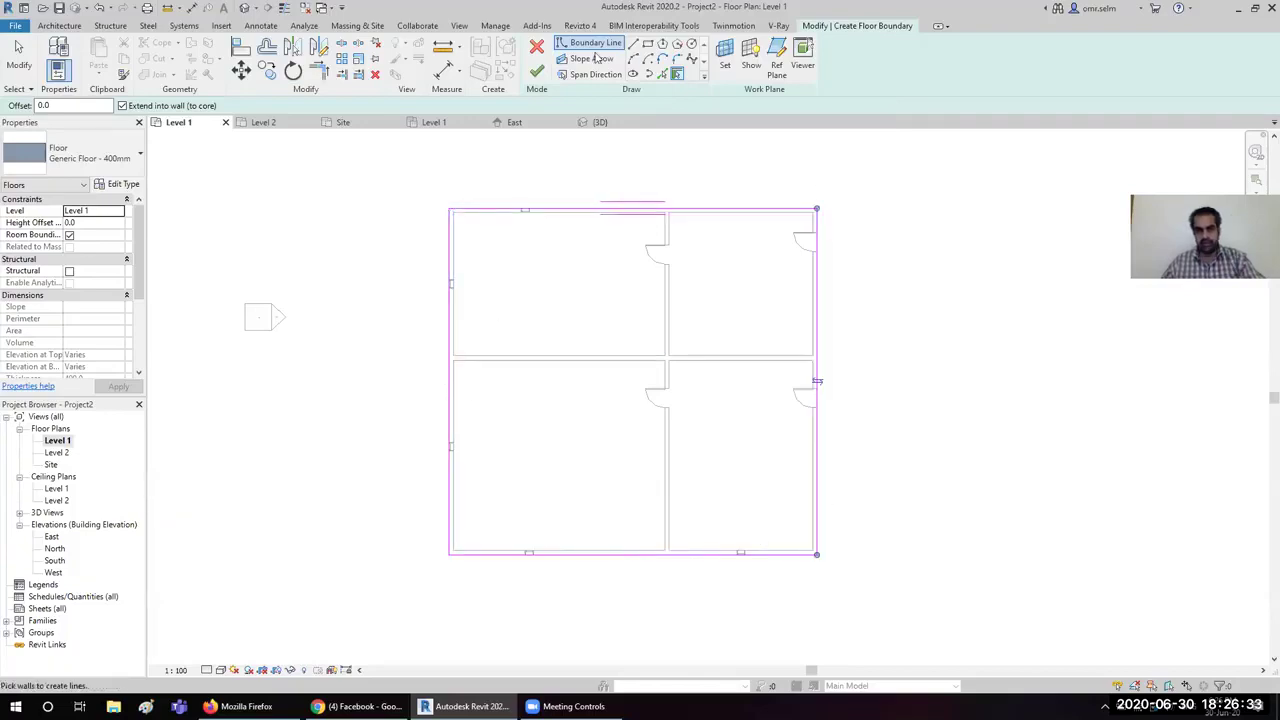
{"action": "left_click", "coordinate": [537, 70]}
Step: Switch to the default 3D view of the building and decline an incoming call
{"action": "scroll", "coordinate": [558, 498], "scroll_direction": "down", "scroll_amount": 2}
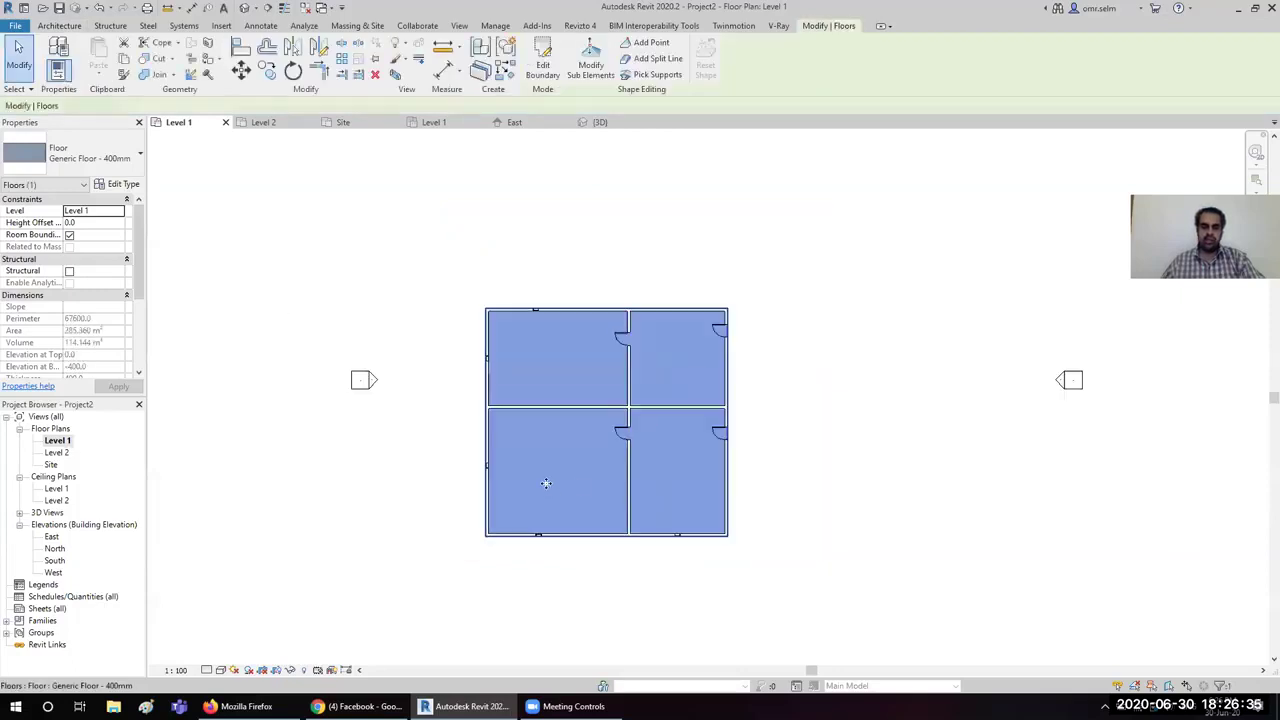
{"action": "left_click", "coordinate": [244, 8]}
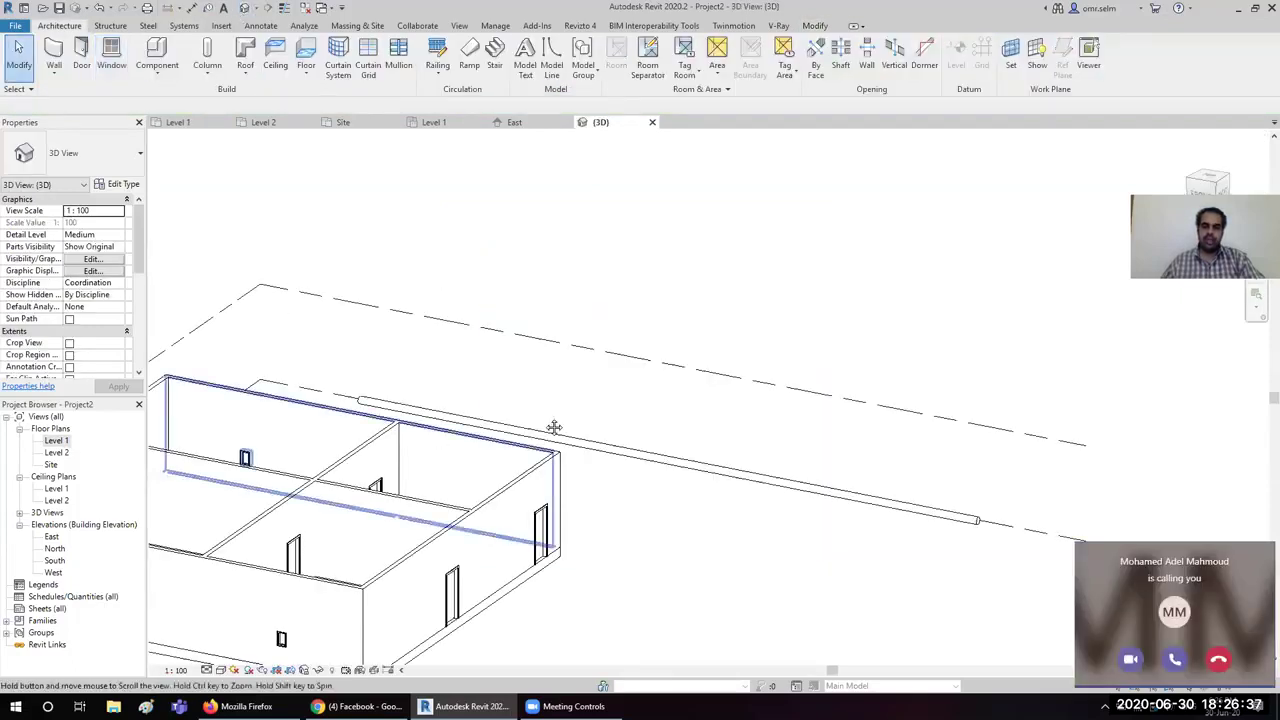
{"action": "left_click", "coordinate": [1219, 661]}
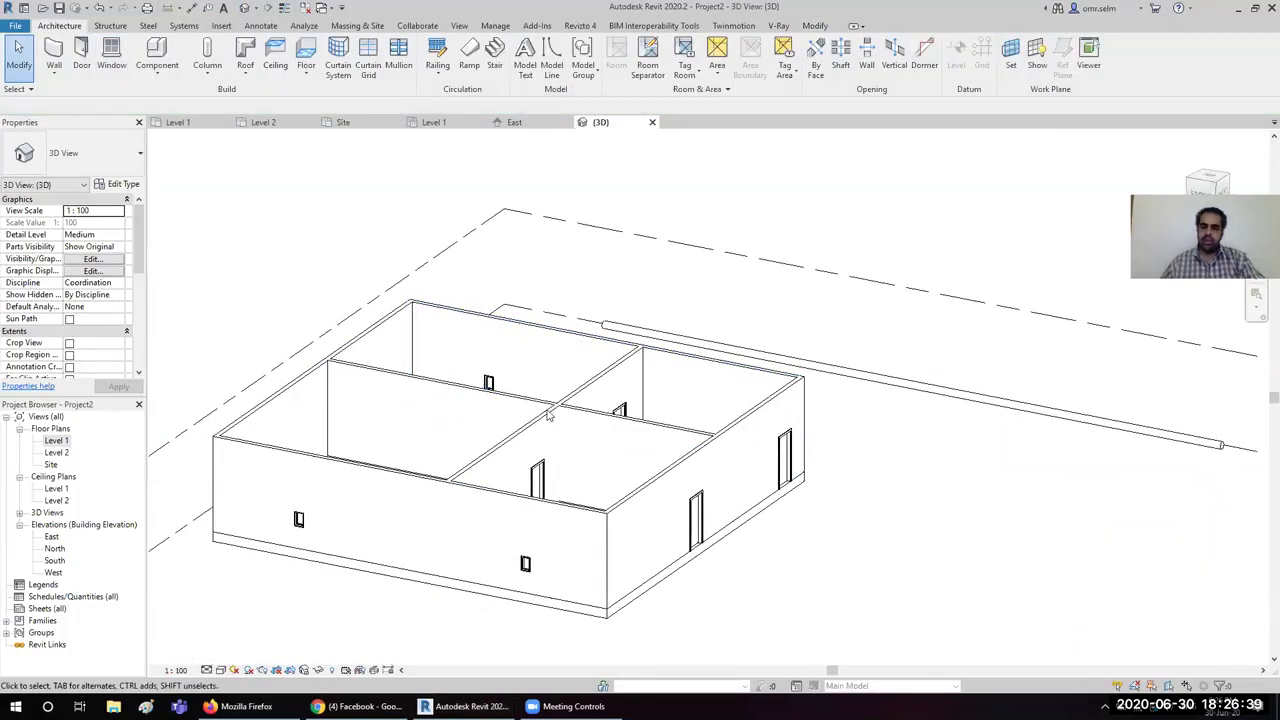
Step: Orbit the 3D model to look down into the rooms and dismiss TeamViewer's tray options
{"action": "middle_click_drag", "start_coordinate": [657, 452], "coordinate": [692, 523], "text": "shift"}
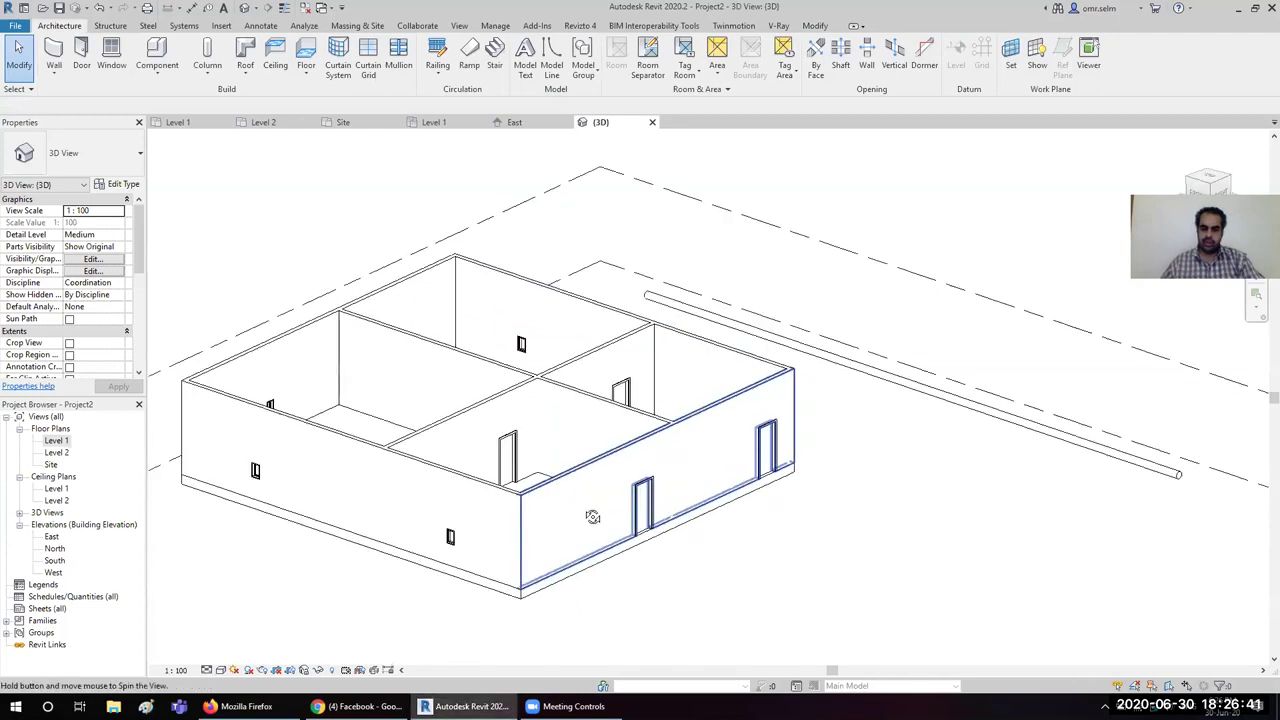
{"action": "scroll", "coordinate": [646, 457], "scroll_direction": "up", "scroll_amount": 3}
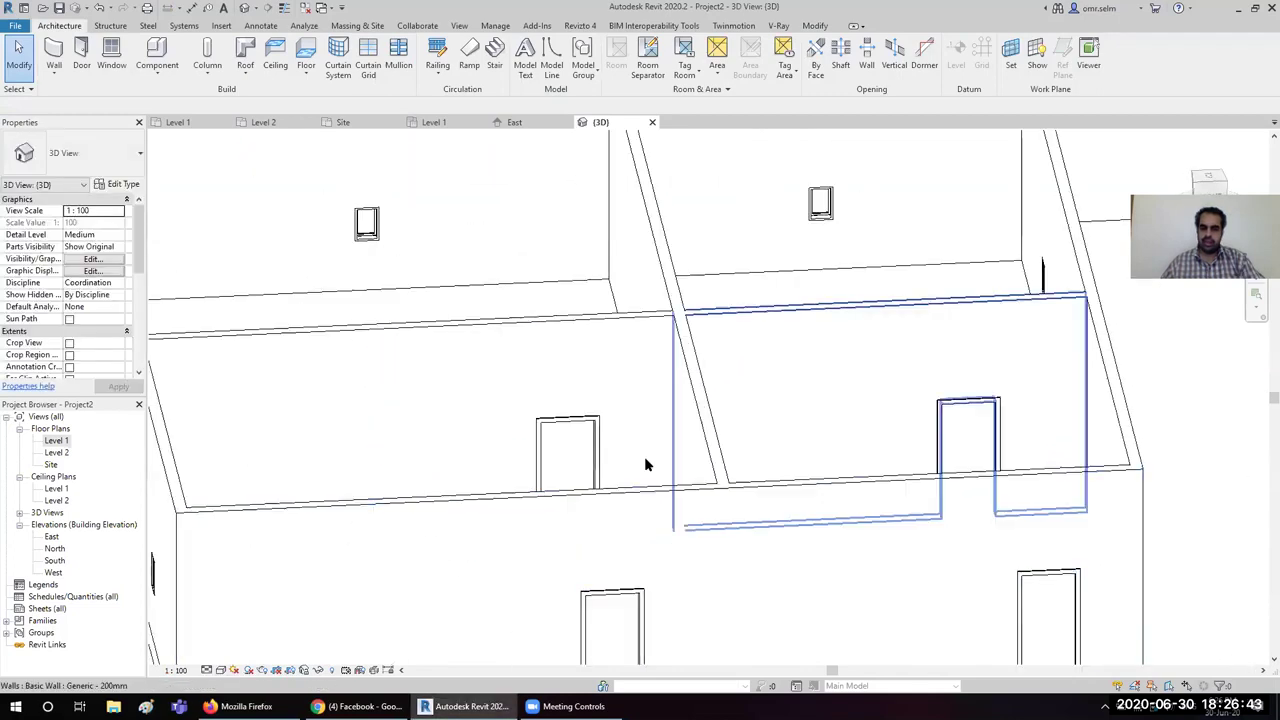
{"action": "scroll", "coordinate": [620, 510], "scroll_direction": "down", "scroll_amount": 2}
{"action": "mouse_move", "coordinate": [457, 451]}
{"action": "middle_mouse_down", "text": "shift"}
{"action": "mouse_move", "coordinate": [672, 346]}
{"action": "mouse_move", "coordinate": [935, 541]}
{"action": "middle_mouse_up", "text": "shift"}
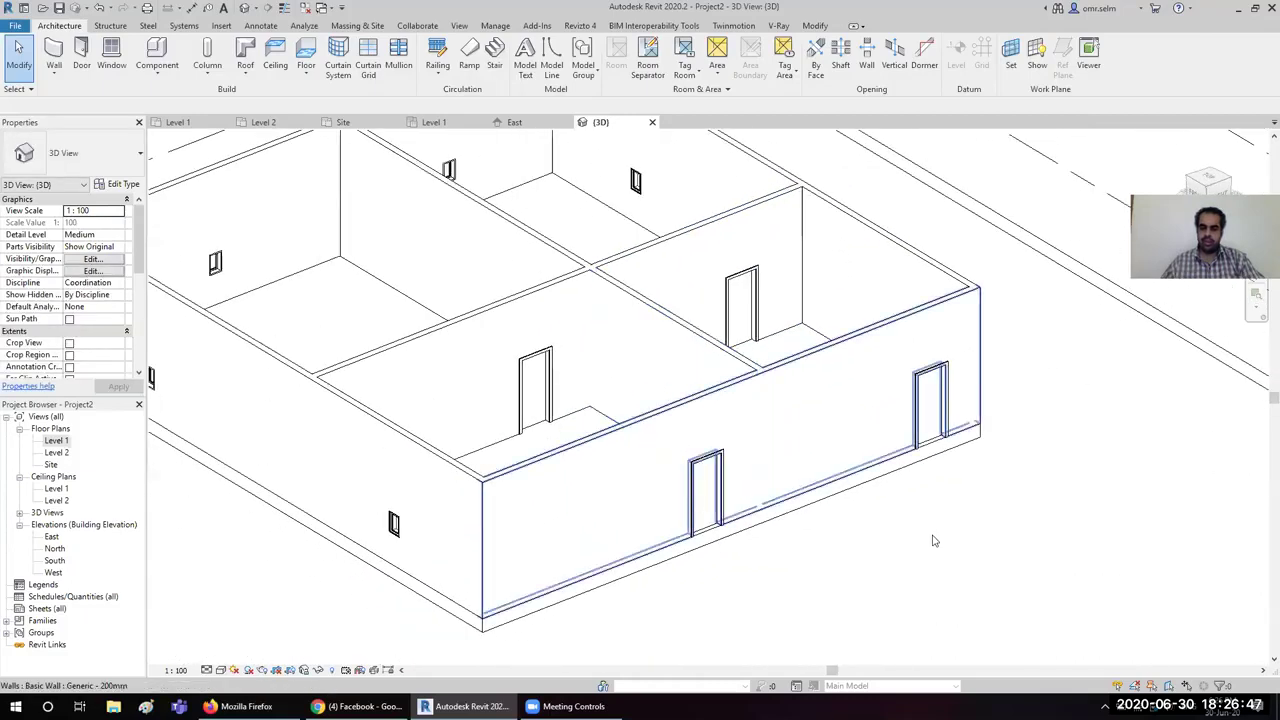
{"action": "left_click", "coordinate": [1104, 706]}
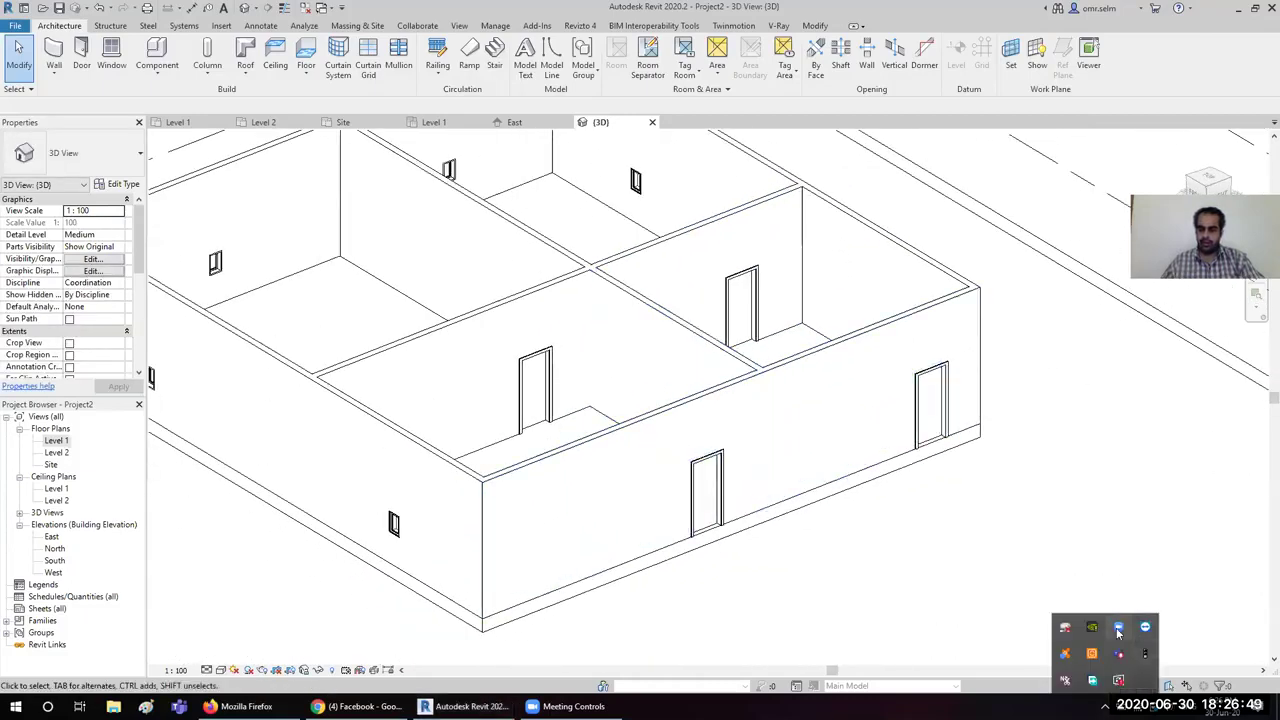
{"action": "right_click", "coordinate": [1147, 627]}
{"action": "left_click", "coordinate": [1046, 617]}
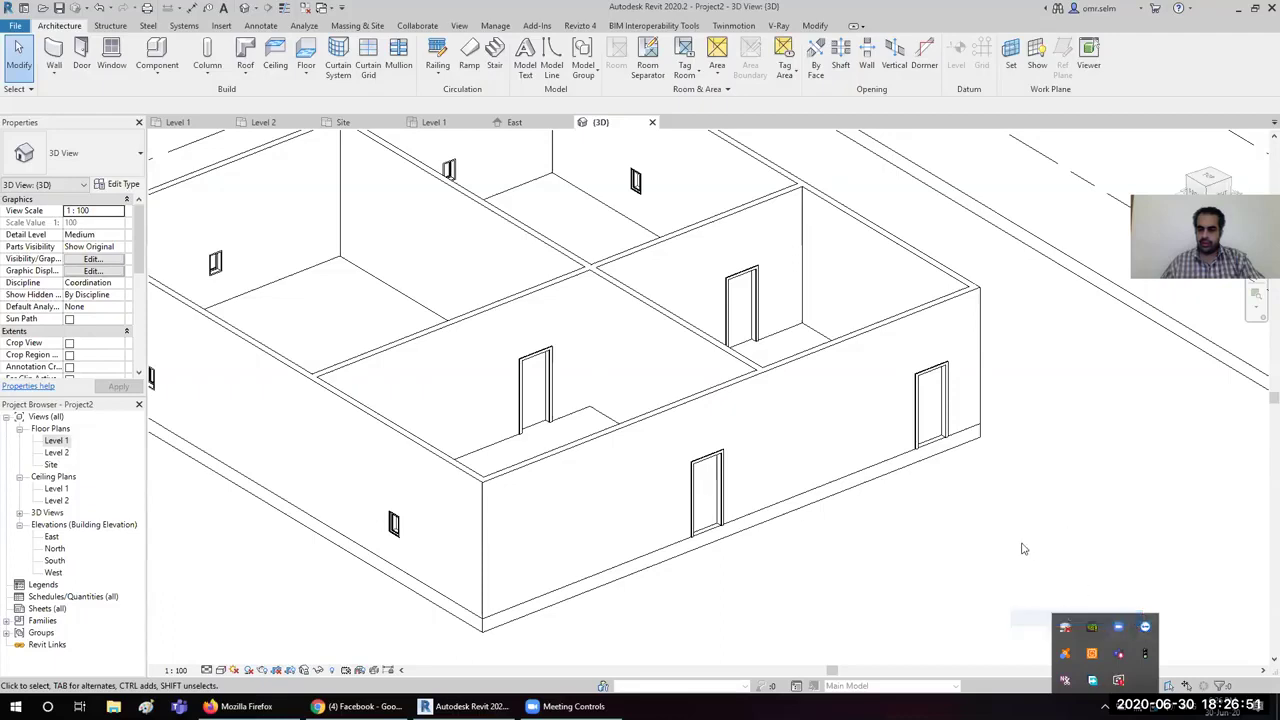
Step: Pull back to the whole building, close TeamViewer's pop-up, quit Teams, and return to Level 1
{"action": "middle_click_drag", "start_coordinate": [731, 434], "coordinate": [531, 262], "text": "shift"}
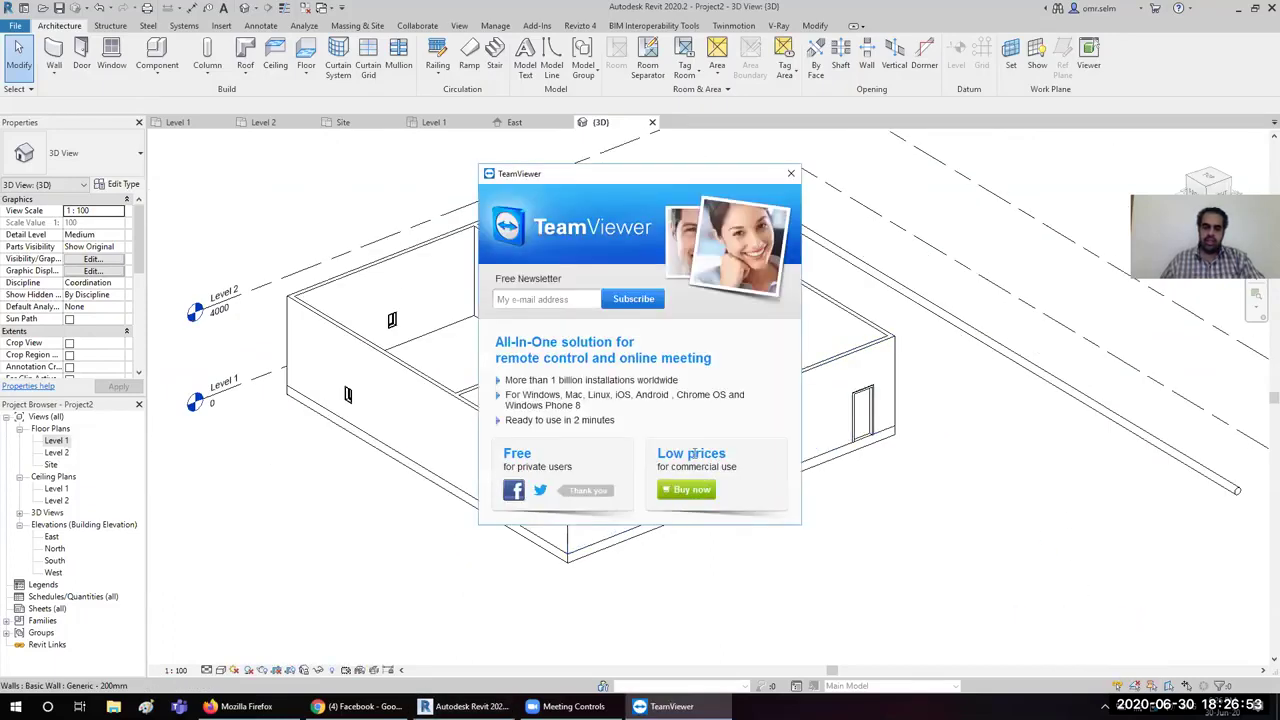
{"action": "left_click", "coordinate": [790, 174]}
{"action": "left_click", "coordinate": [1104, 706]}
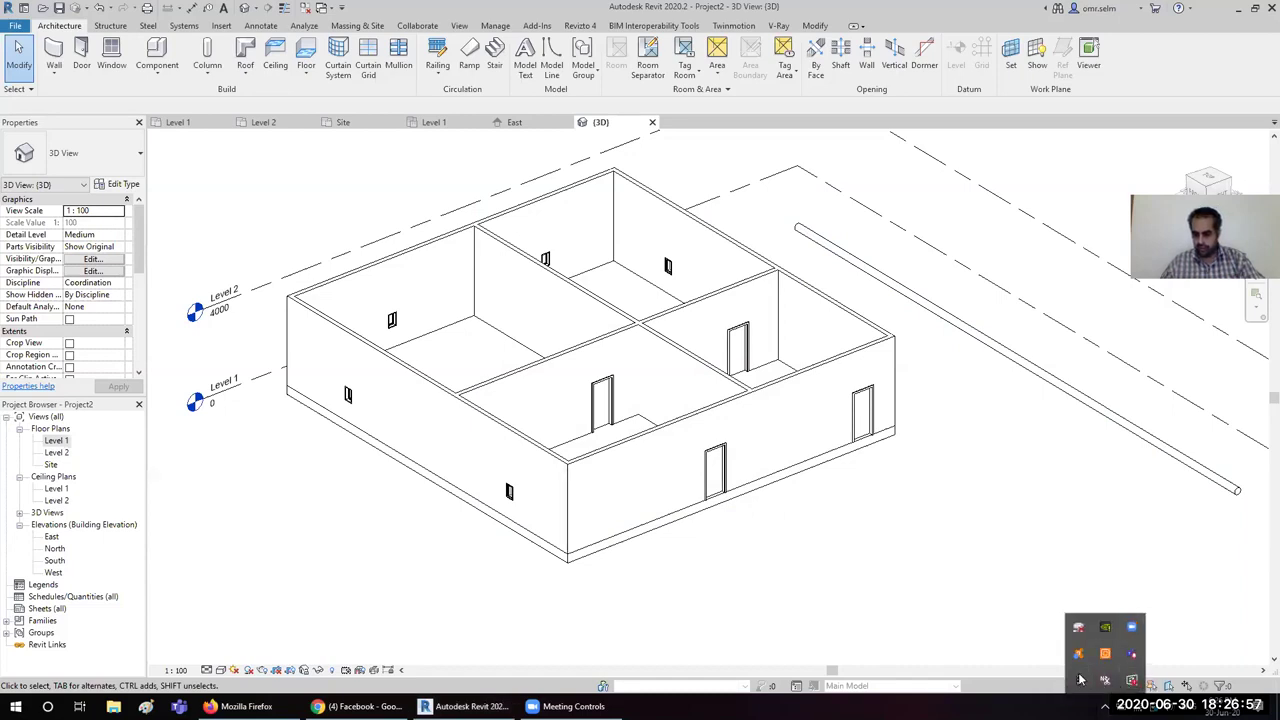
{"action": "right_click", "coordinate": [1133, 654]}
{"action": "left_click", "coordinate": [1160, 640]}
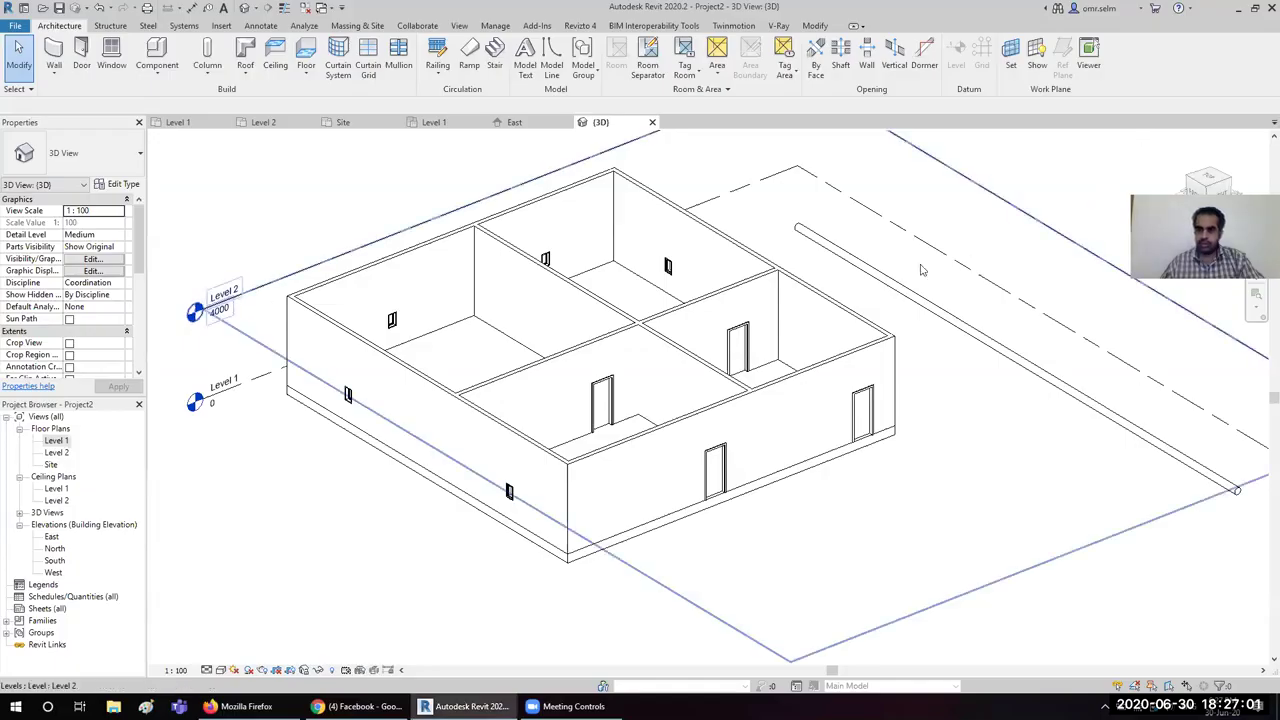
{"action": "middle_click_drag", "start_coordinate": [543, 380], "coordinate": [609, 424]}
{"action": "left_click", "coordinate": [178, 122]}
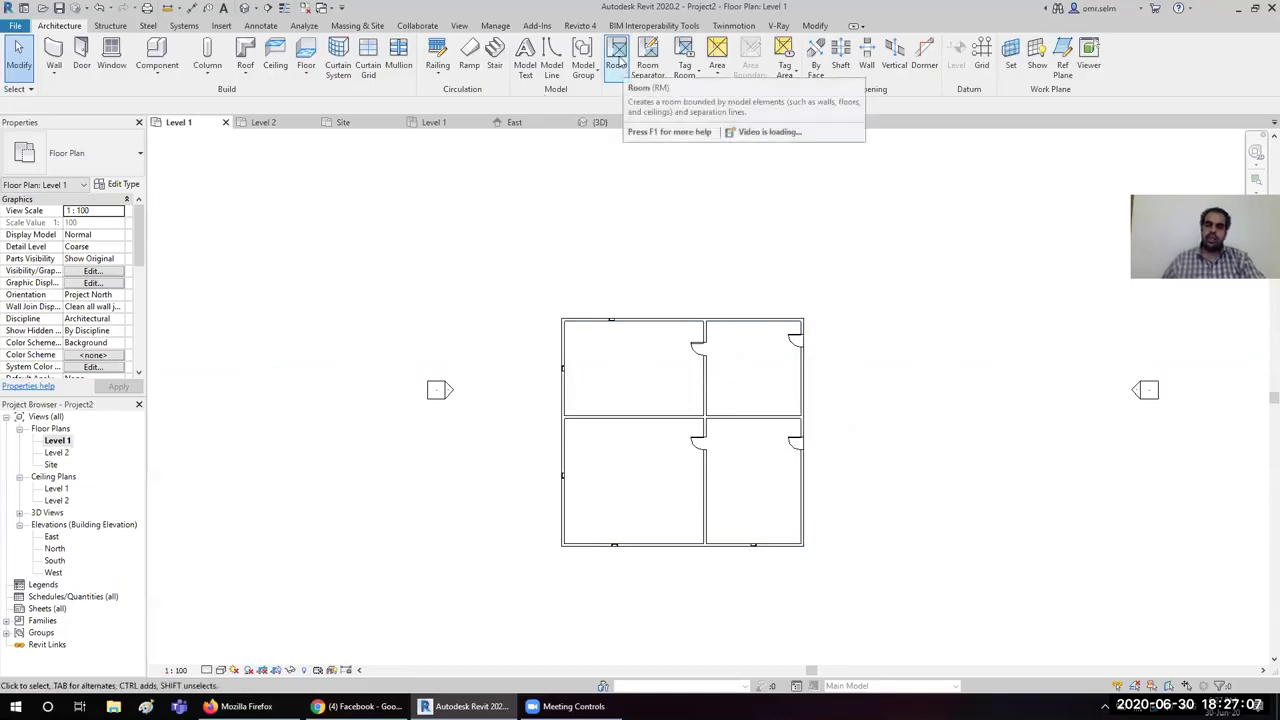
Step: Use the Room tool to place tagged rooms 1 to 4, one per space
{"action": "left_click", "coordinate": [618, 62]}
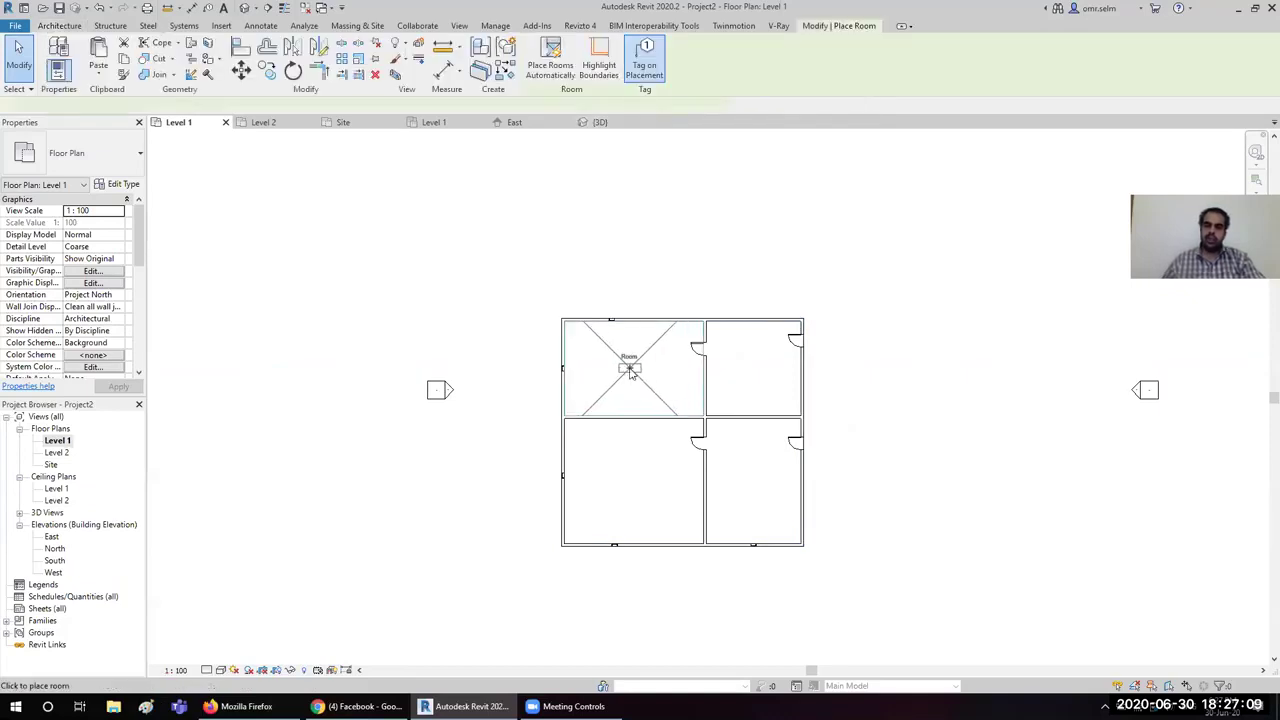
{"action": "scroll", "coordinate": [632, 385], "scroll_direction": "up", "scroll_amount": 3}
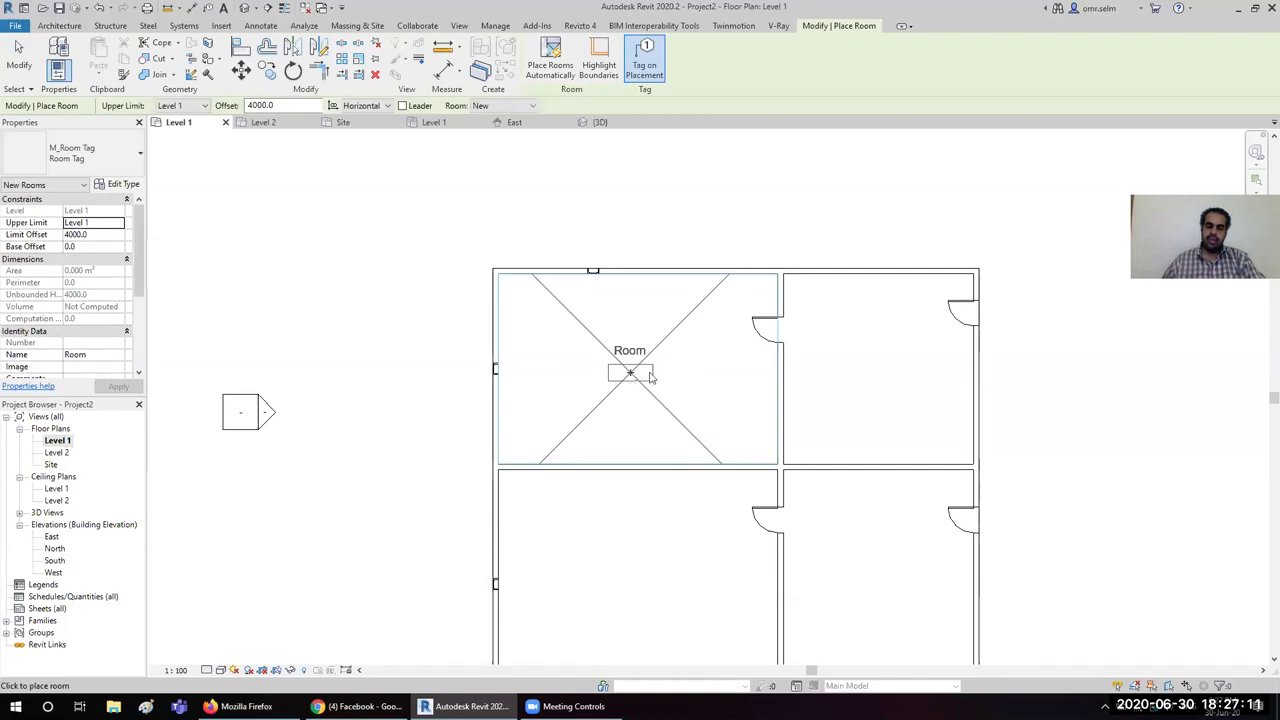
{"action": "left_click", "coordinate": [609, 578]}
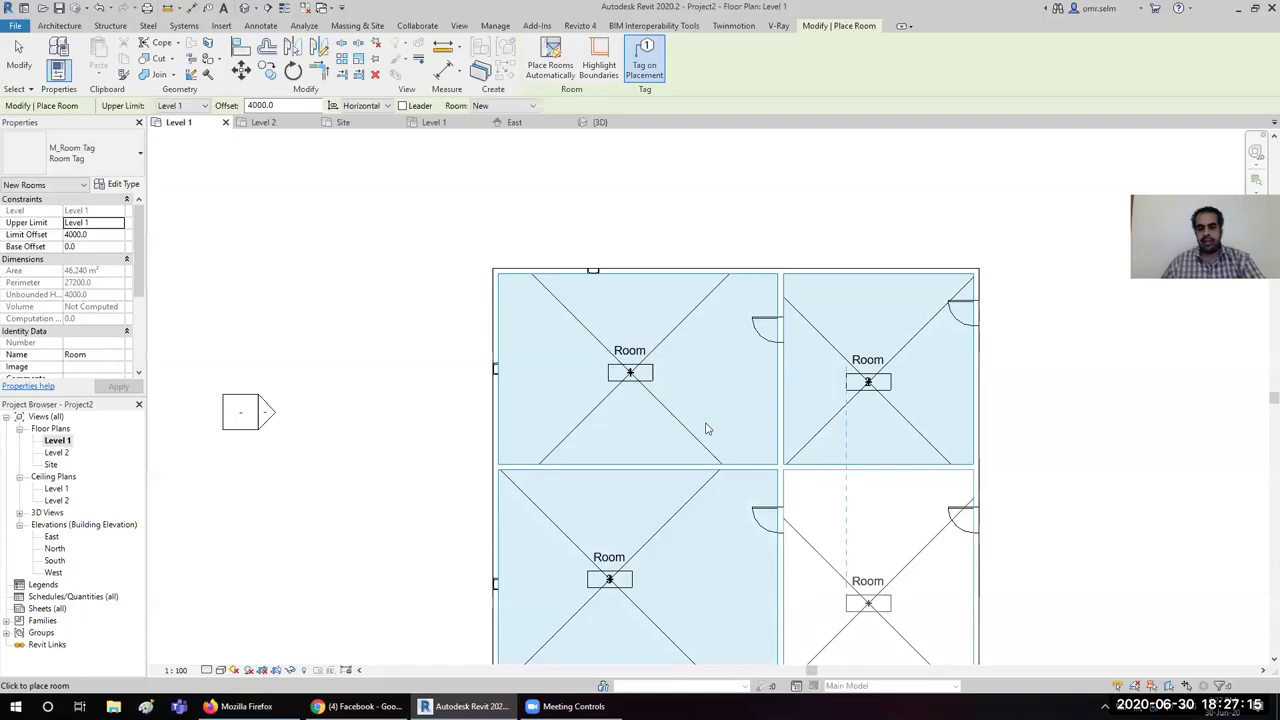
{"action": "key", "text": "Escape"}
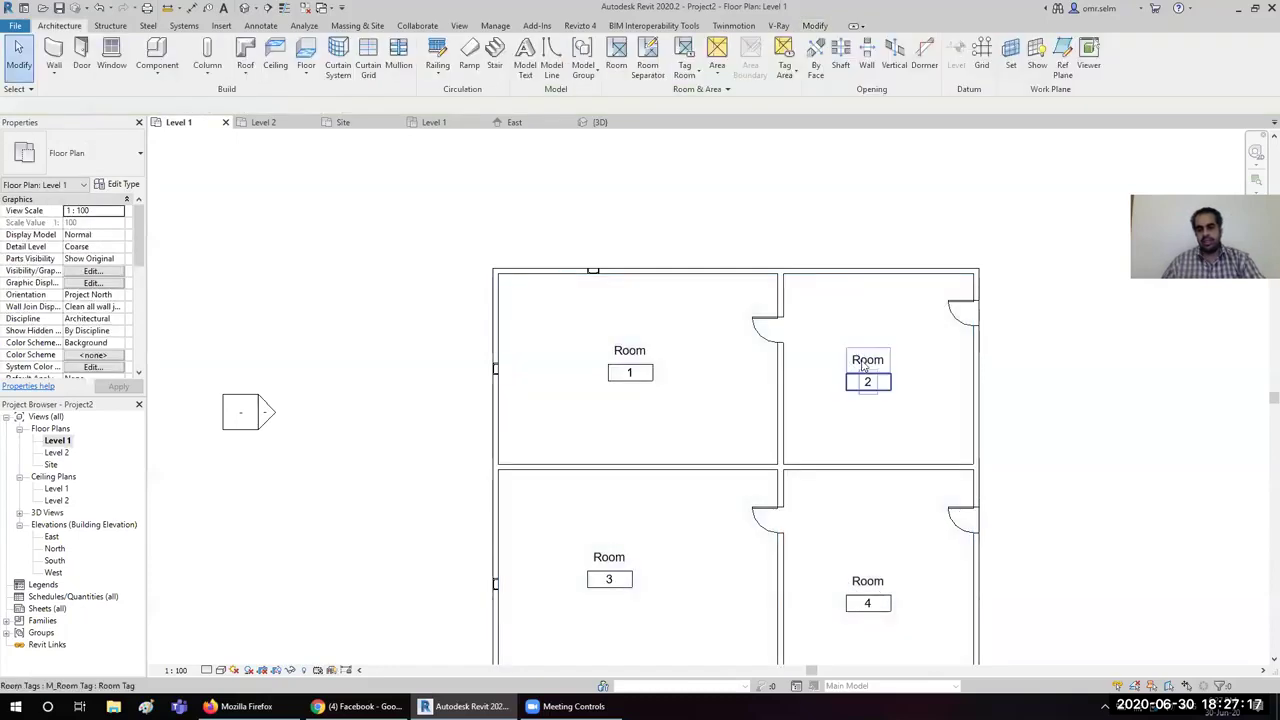
Step: Edit the name labels of rooms 2 and 1, giving them Arabic names
{"action": "left_click", "coordinate": [867, 364]}
{"action": "left_click", "coordinate": [867, 362]}
{"action": "type", "text": "الاستقبال"}
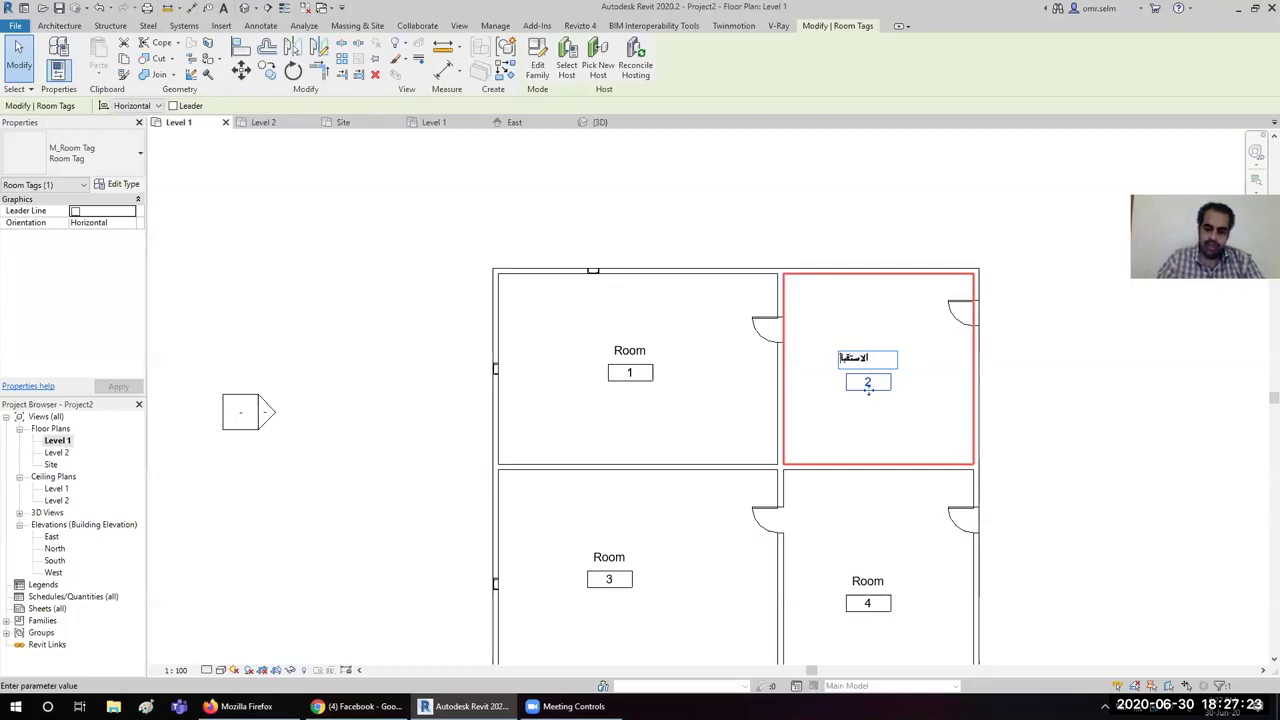
{"action": "key", "text": "Return"}
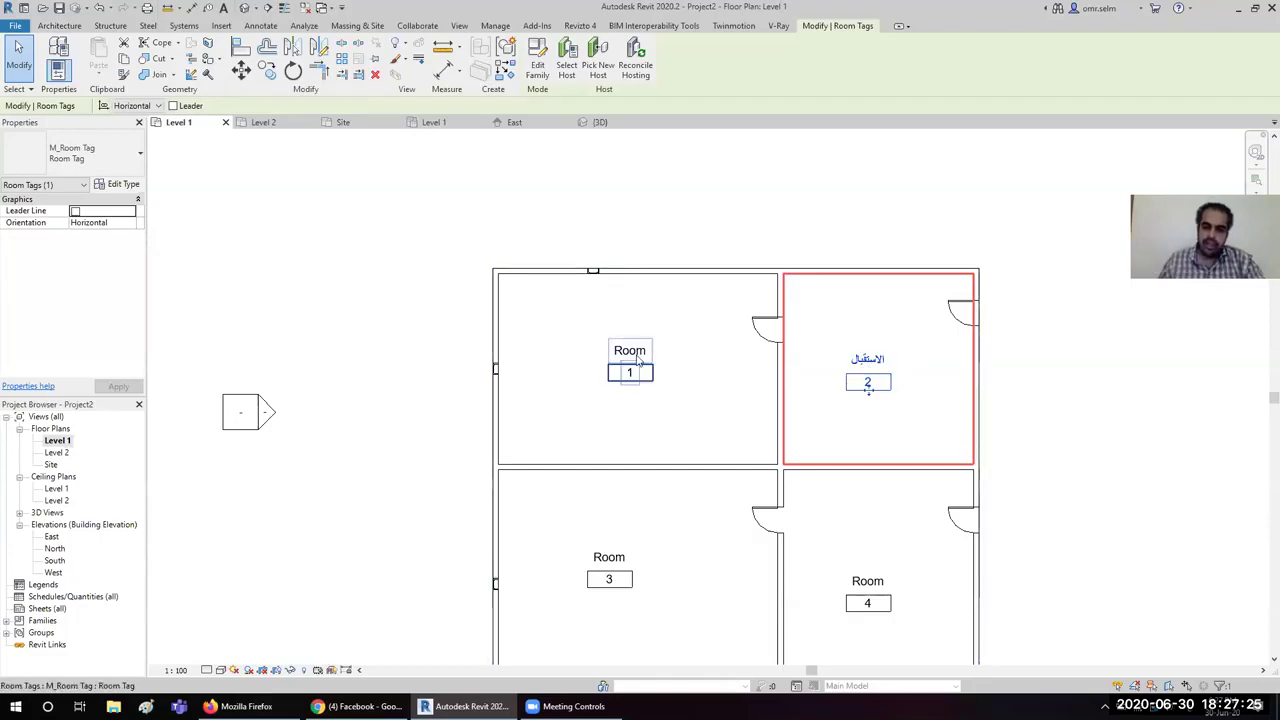
{"action": "left_click", "coordinate": [610, 342]}
{"action": "key", "text": "Escape"}
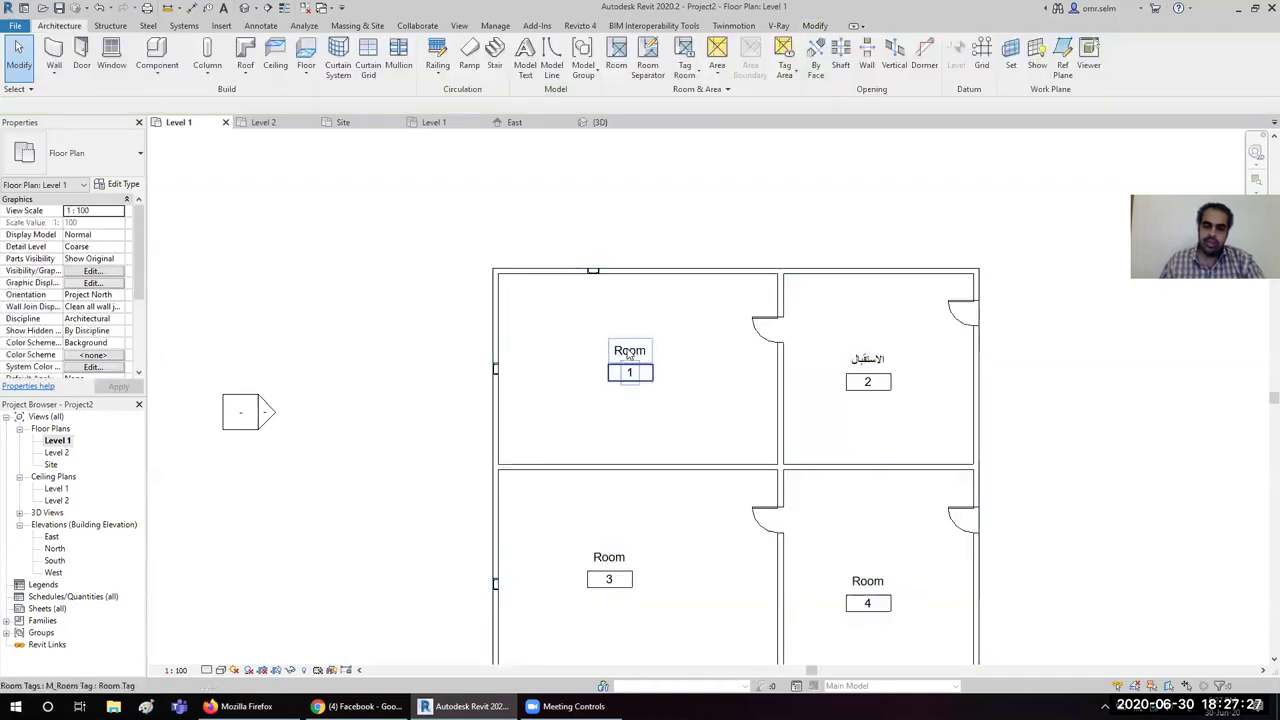
{"action": "double_click", "coordinate": [630, 348]}
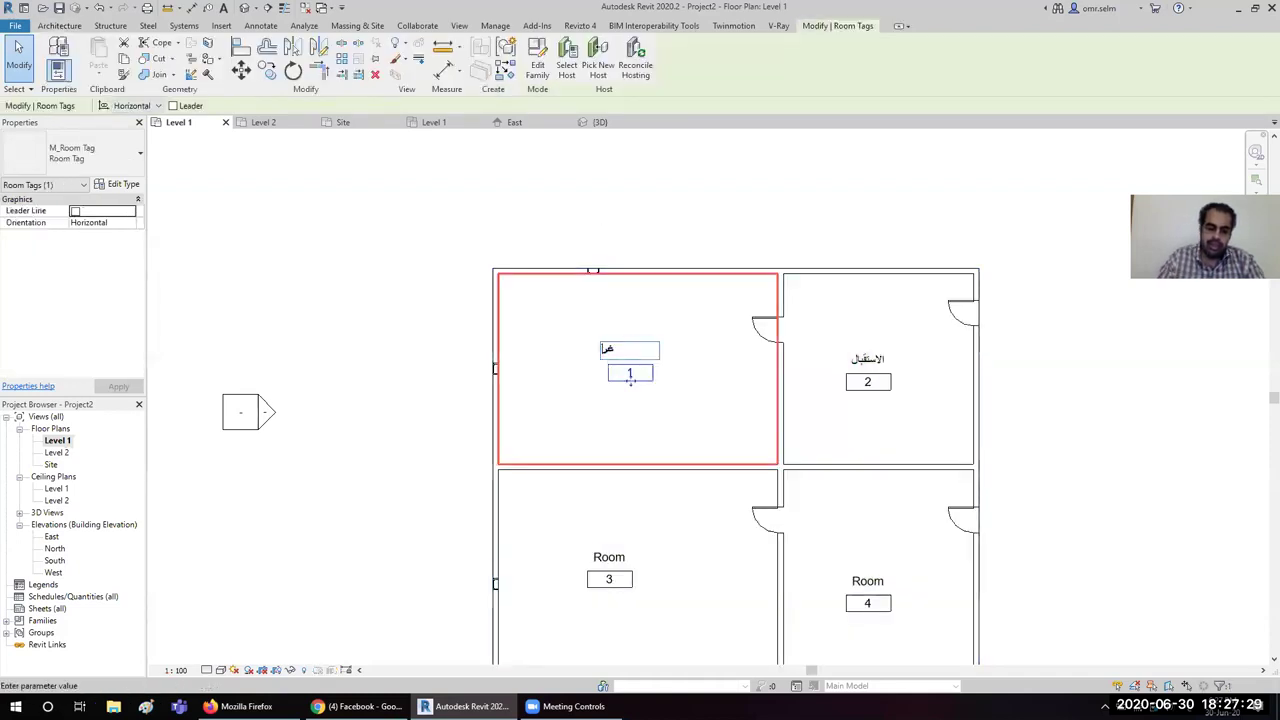
{"action": "type", "text": "غرفة الفن"}
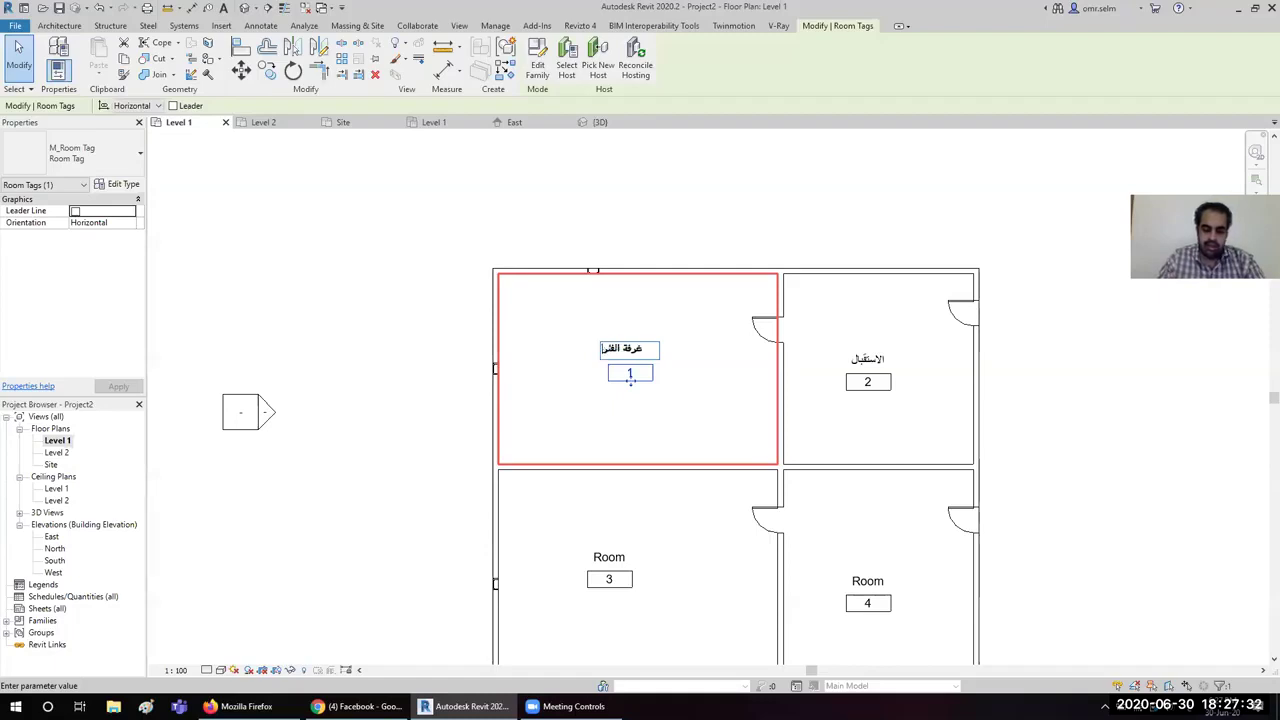
{"action": "type", "text": "ان"}
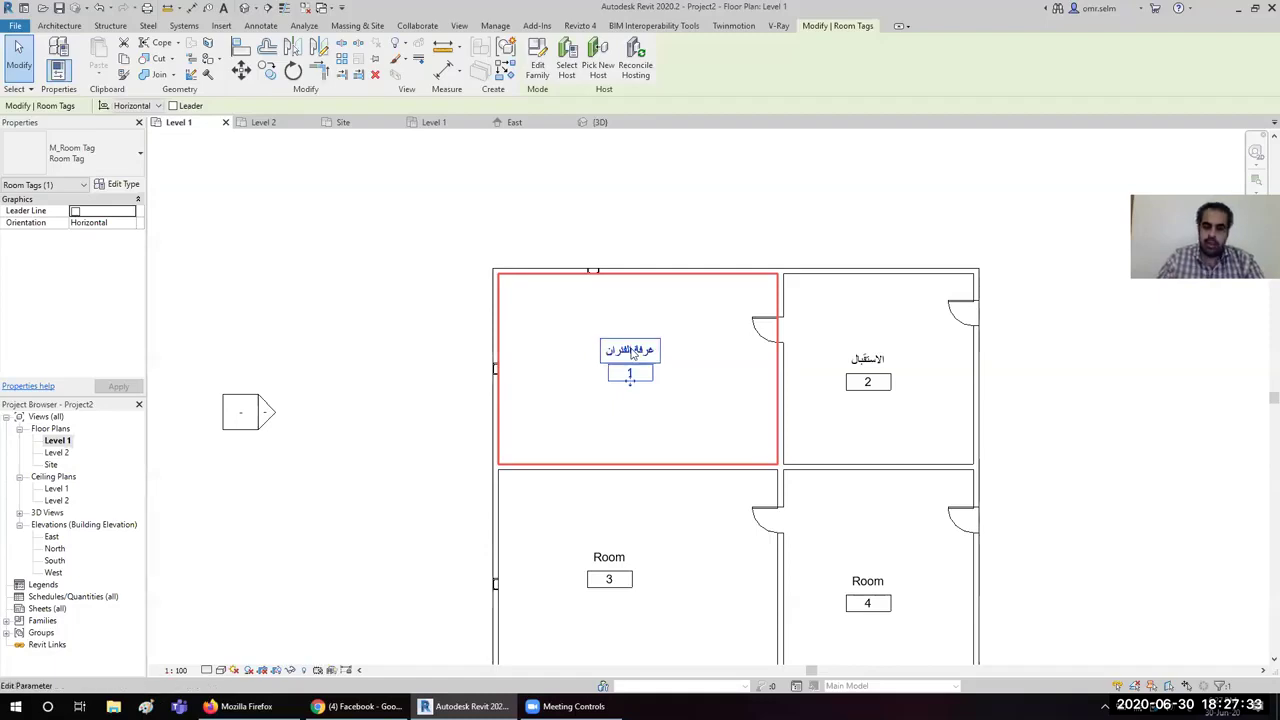
Step: Rename room 4's tag to 'الضيوف'
{"action": "double_click", "coordinate": [867, 580]}
{"action": "left_click", "coordinate": [868, 580]}
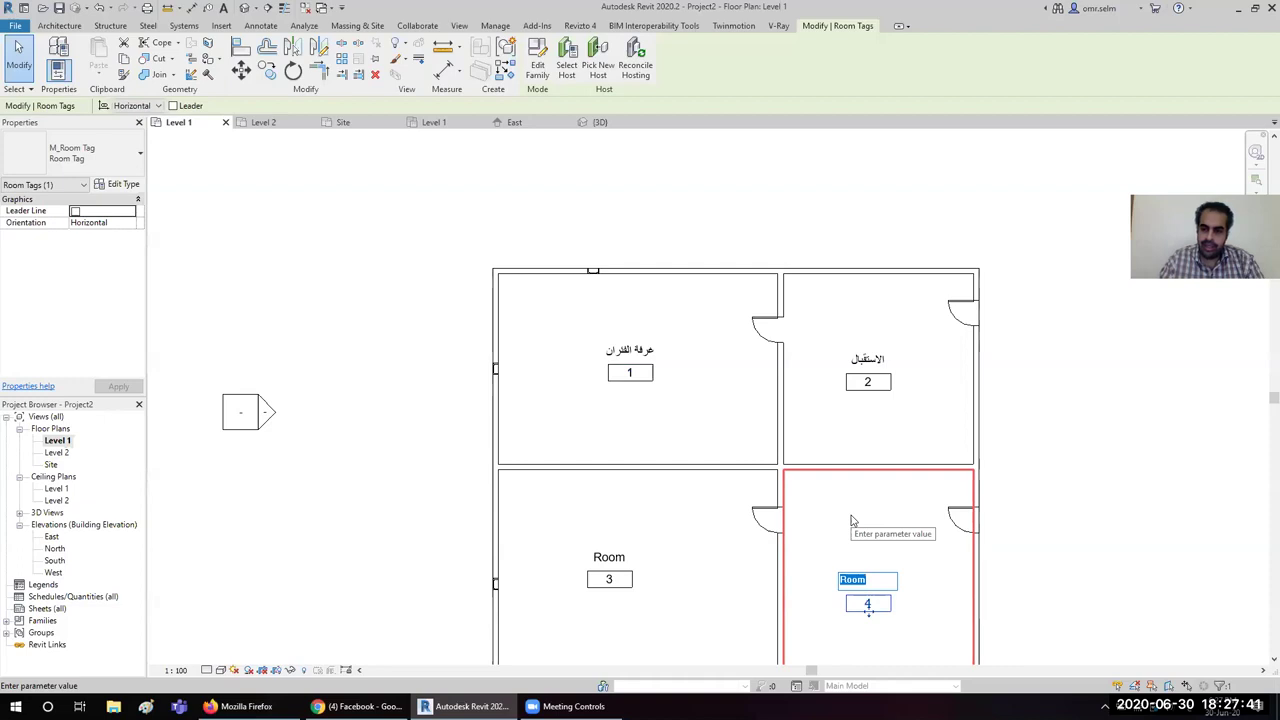
{"action": "type", "text": "ال"}
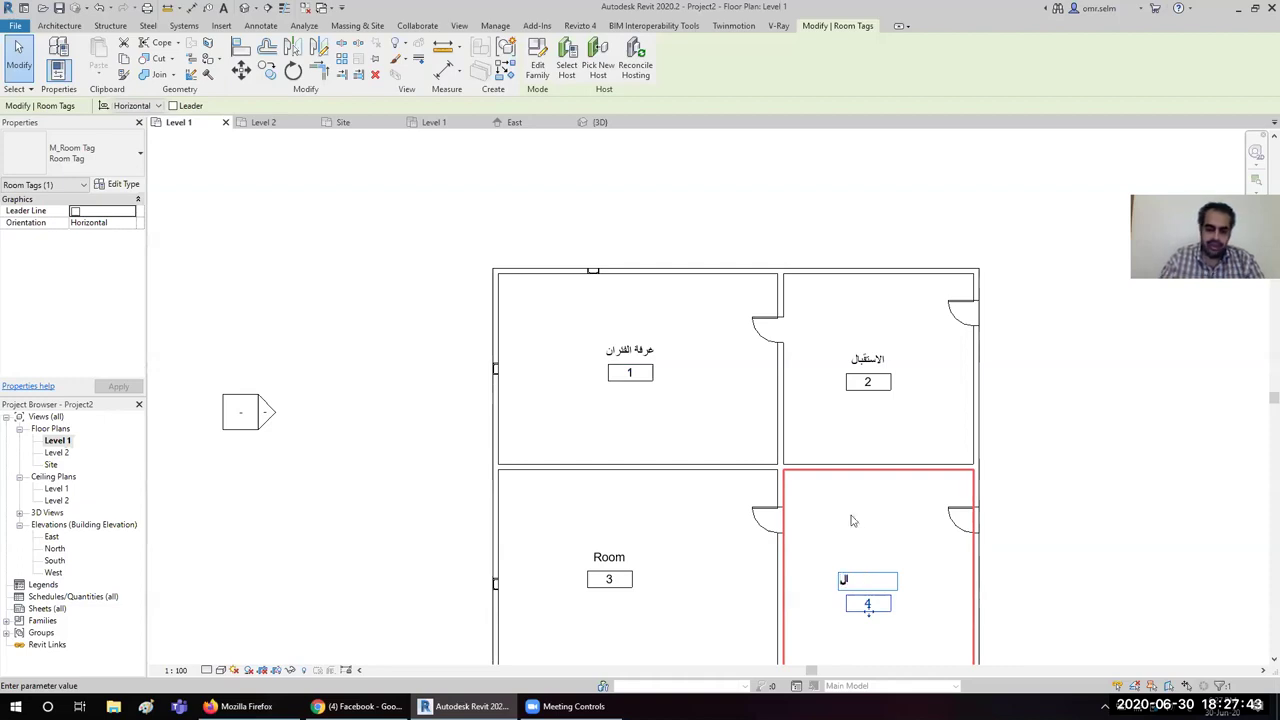
{"action": "type", "text": "ضيوف"}
{"action": "key", "text": "Return"}
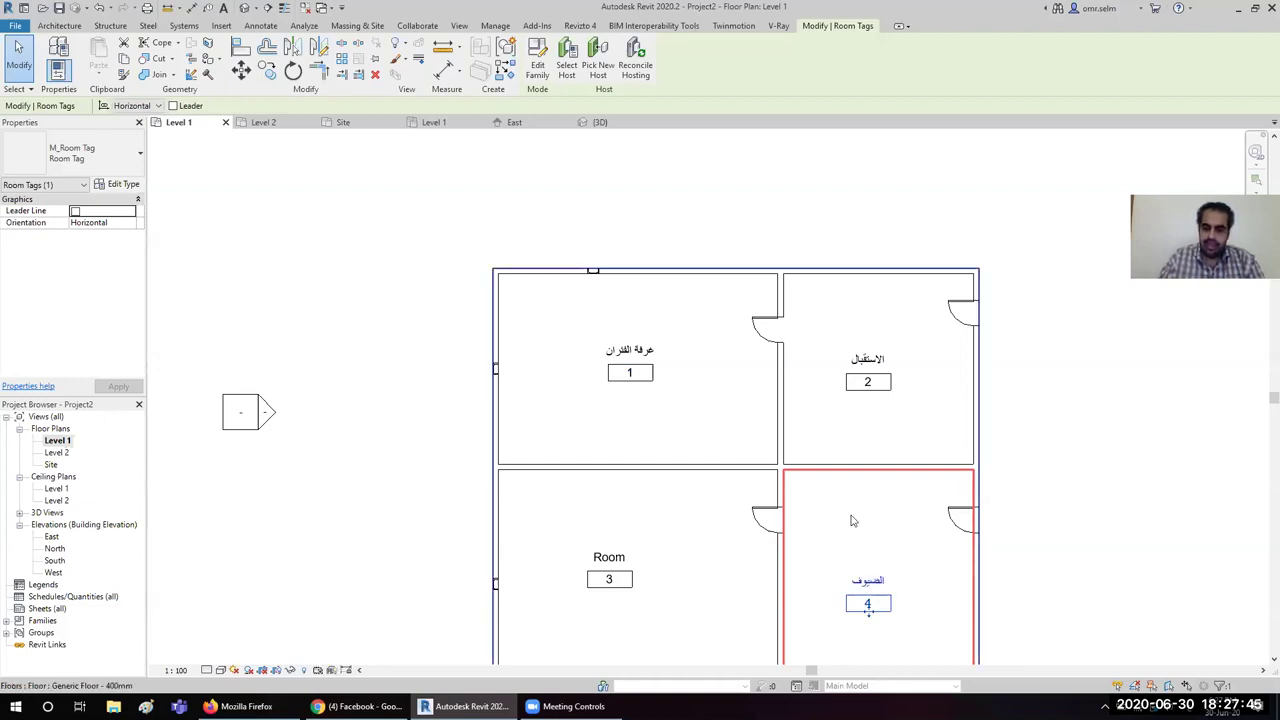
Step: Rename room 3's tag to 'غرفة النوم' and recentre the plan view
{"action": "left_click", "coordinate": [606, 545]}
{"action": "left_click", "coordinate": [606, 548]}
{"action": "type", "text": "غرفة النوم"}
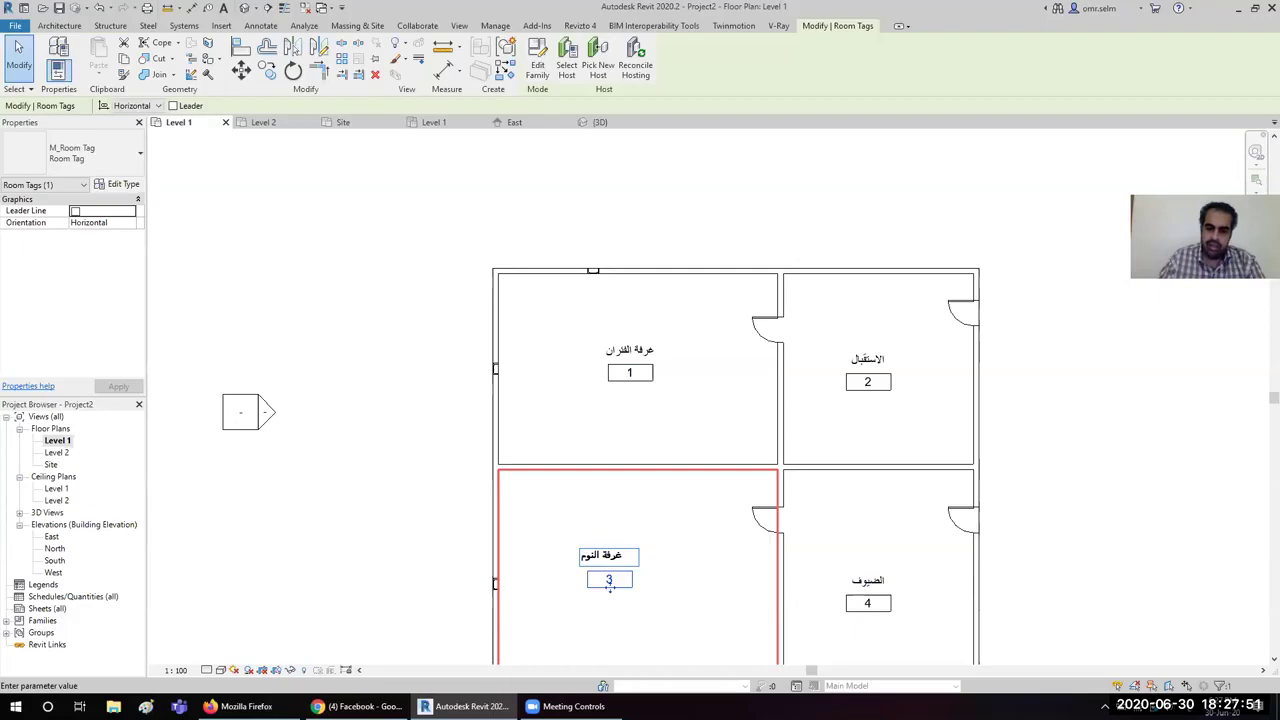
{"action": "key", "text": "Return"}
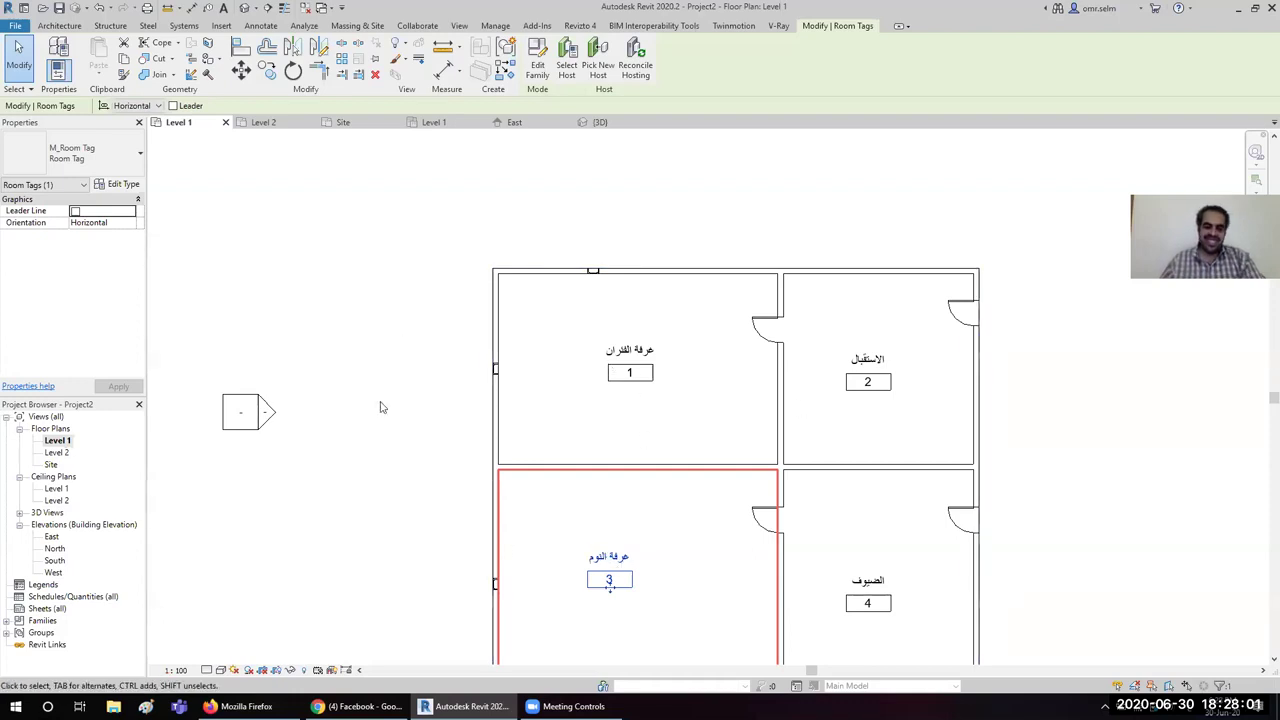
{"action": "scroll", "coordinate": [380, 407], "scroll_direction": "down", "scroll_amount": 3}
{"action": "left_click", "coordinate": [846, 490]}
{"action": "middle_click_drag", "start_coordinate": [889, 470], "coordinate": [493, 511]}
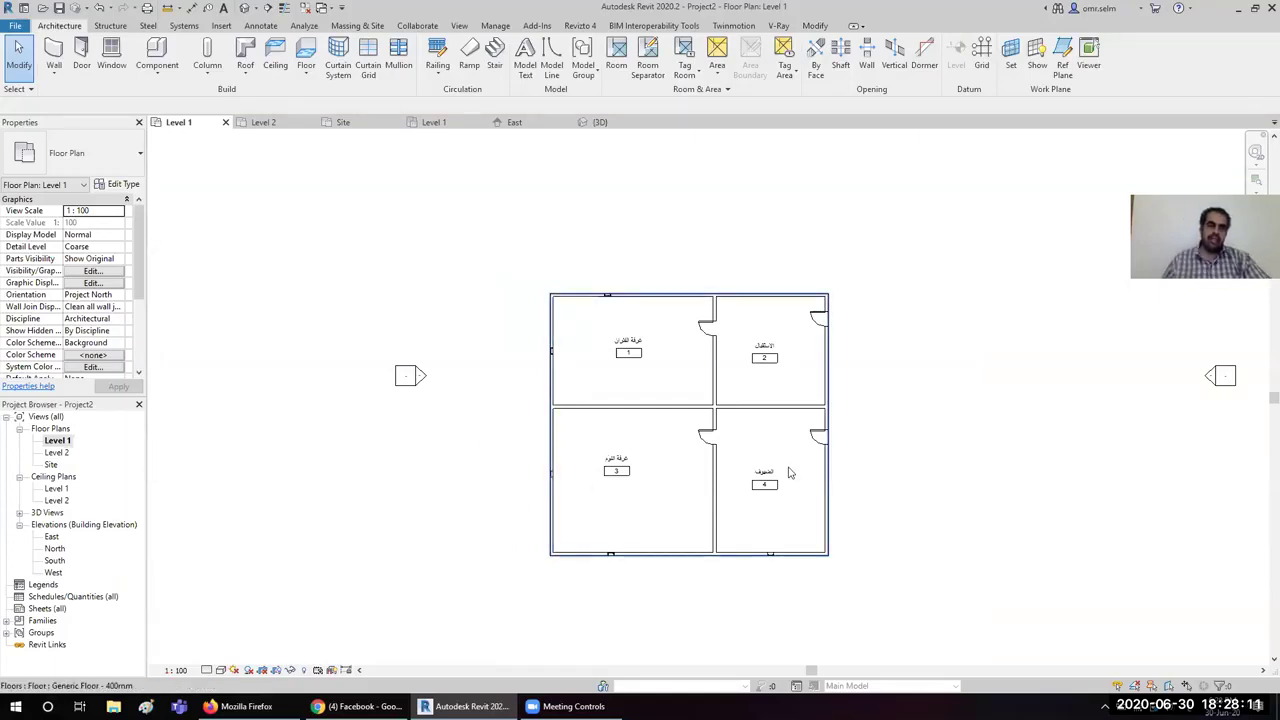
Step: Start a structural column, review its types, and cancel the Load Family dialog
{"action": "left_click", "coordinate": [105, 27]}
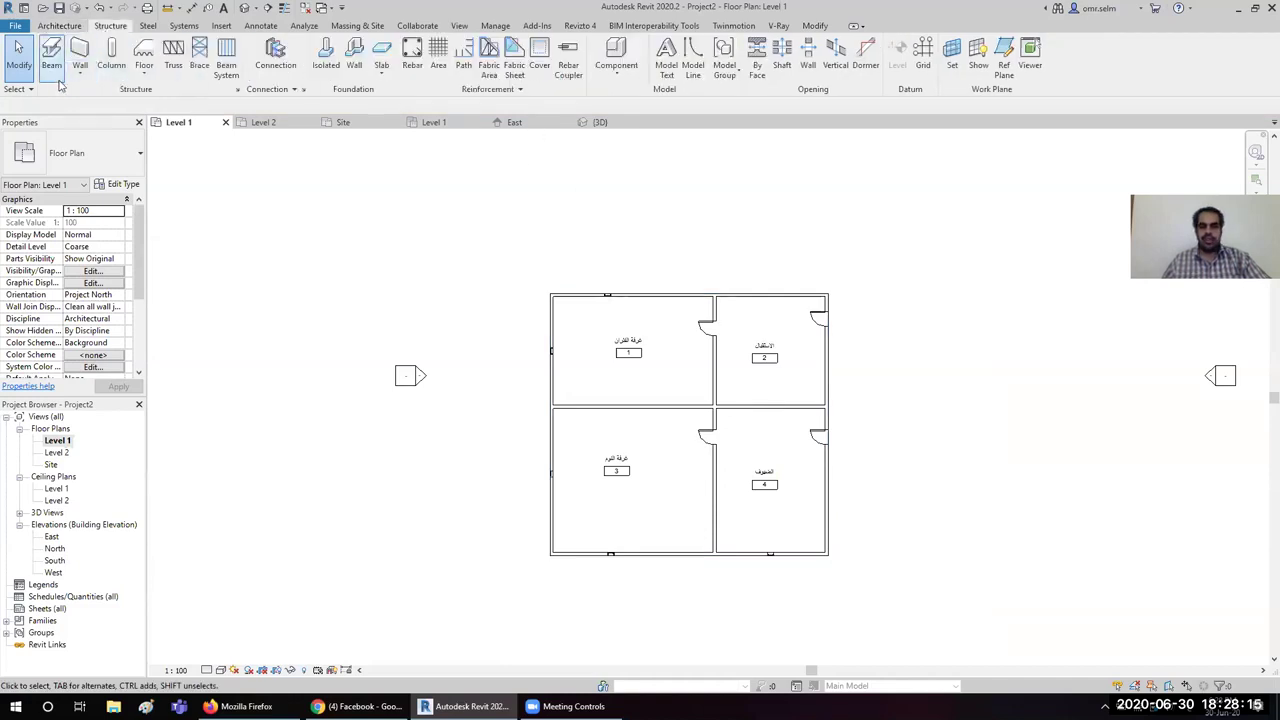
{"action": "left_click", "coordinate": [111, 55]}
{"action": "left_click", "coordinate": [55, 168]}
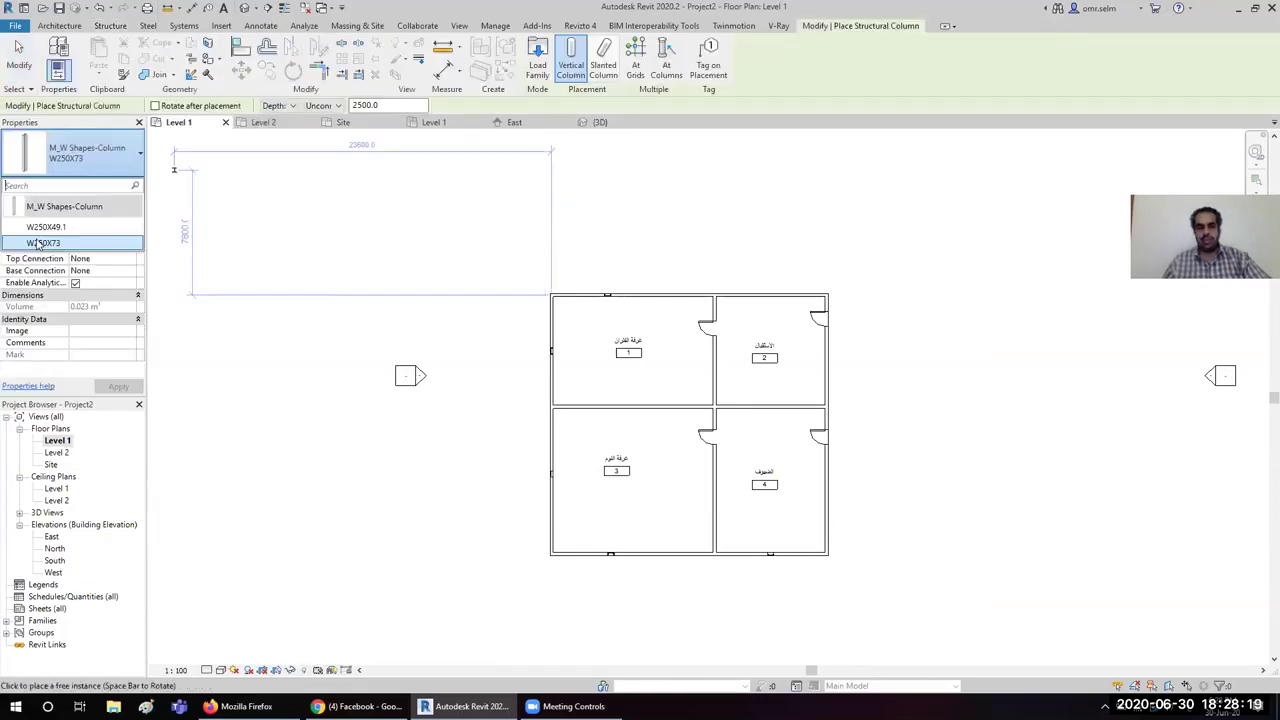
{"action": "left_click", "coordinate": [537, 62]}
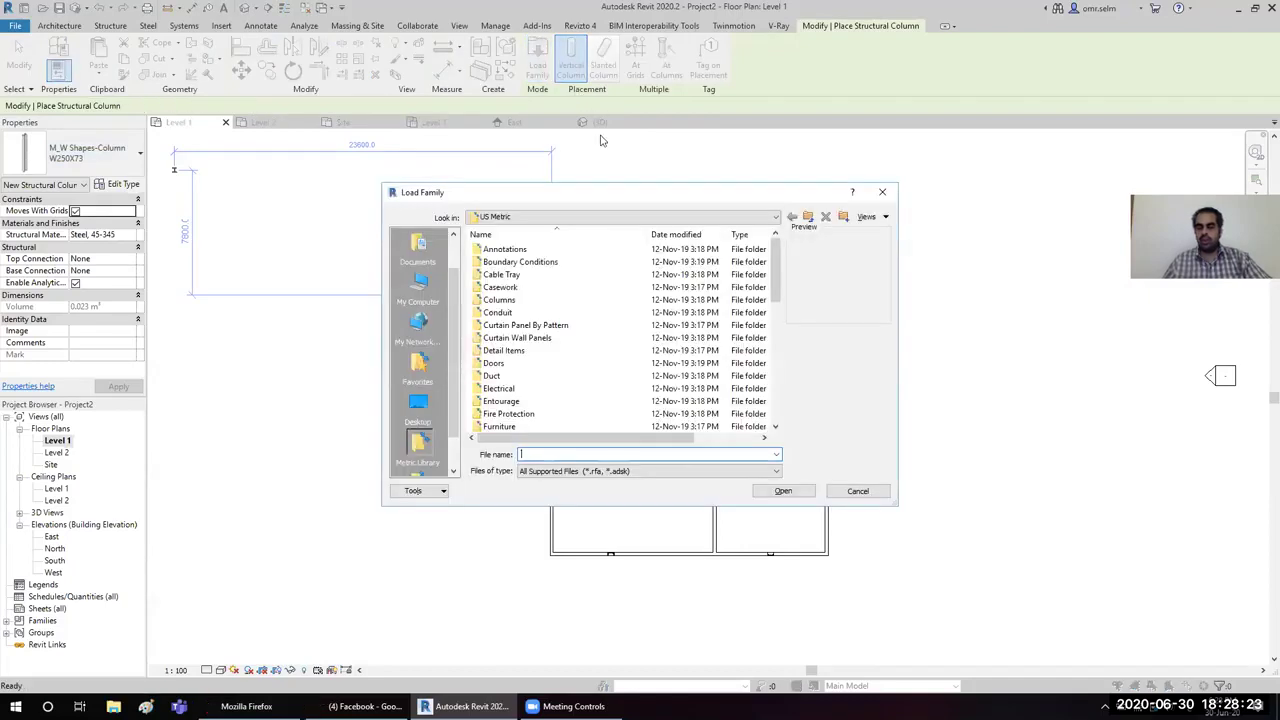
{"action": "left_click", "coordinate": [859, 491]}
{"action": "scroll", "coordinate": [590, 328], "scroll_direction": "up", "scroll_amount": 3}
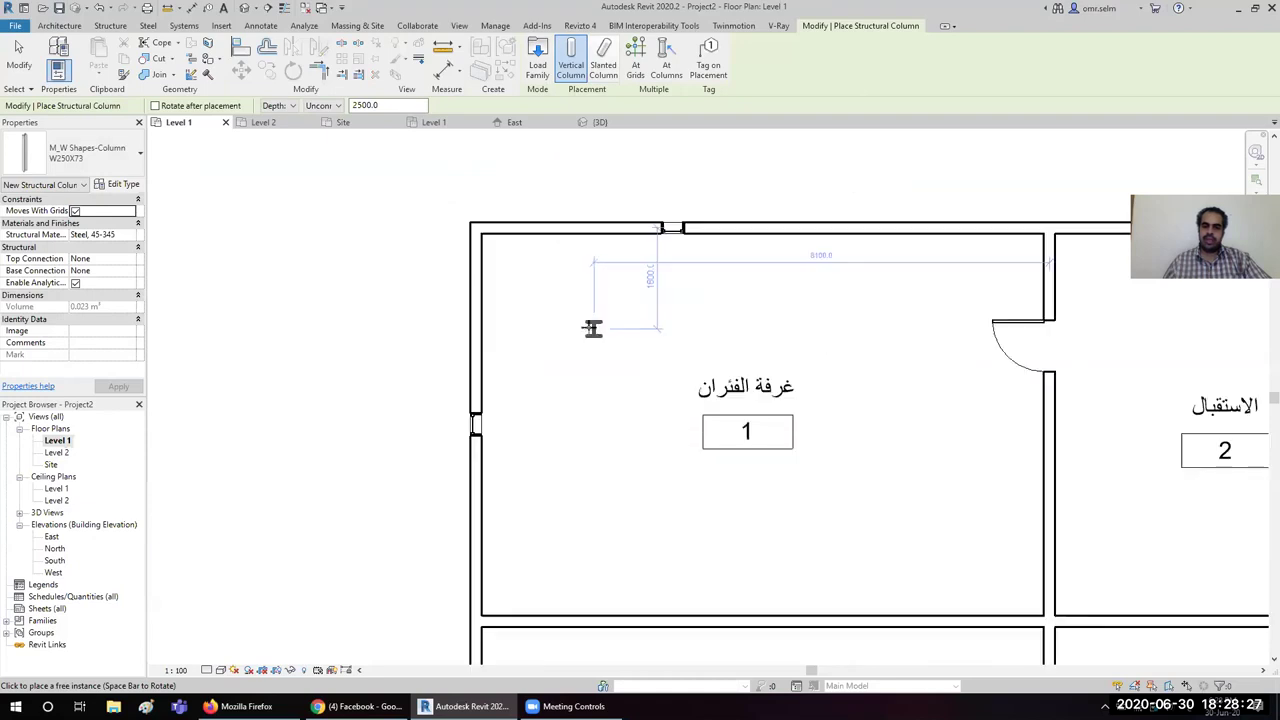
{"action": "scroll", "coordinate": [538, 300], "scroll_direction": "up", "scroll_amount": 2}
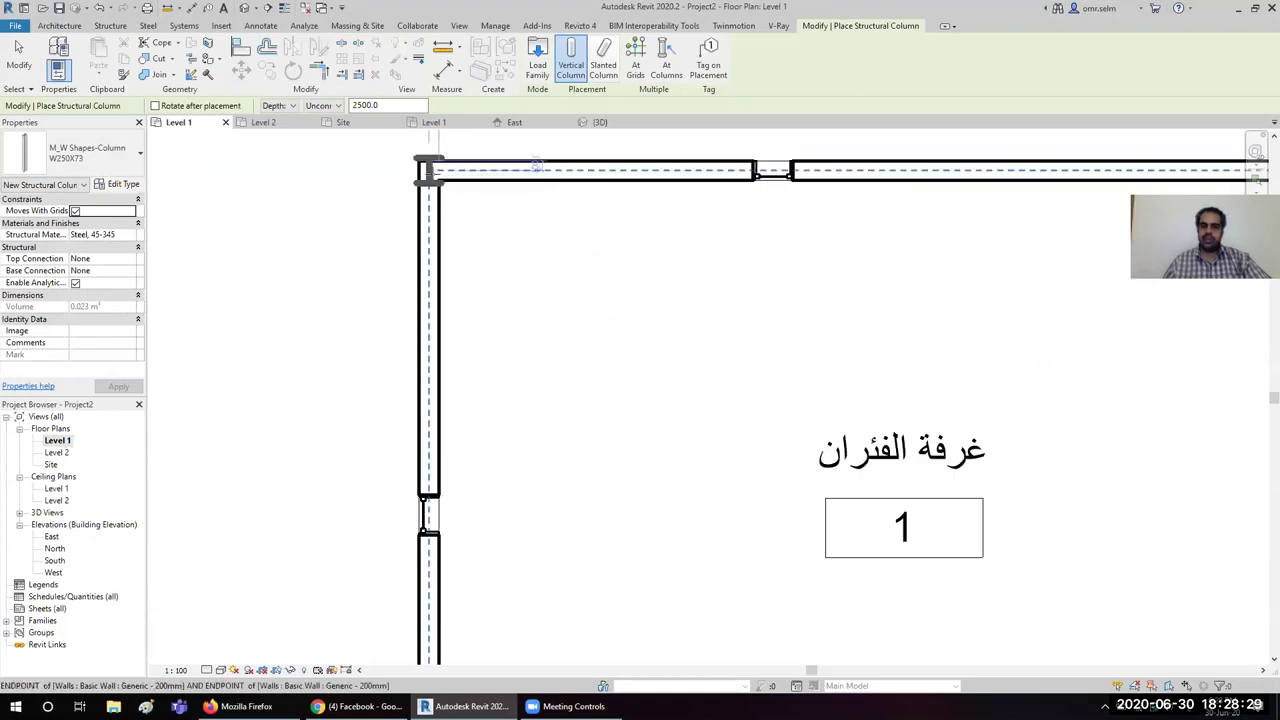
Step: Switch the column placement option from Depth to Height, cancelling the pending placement
{"action": "left_click", "coordinate": [537, 166]}
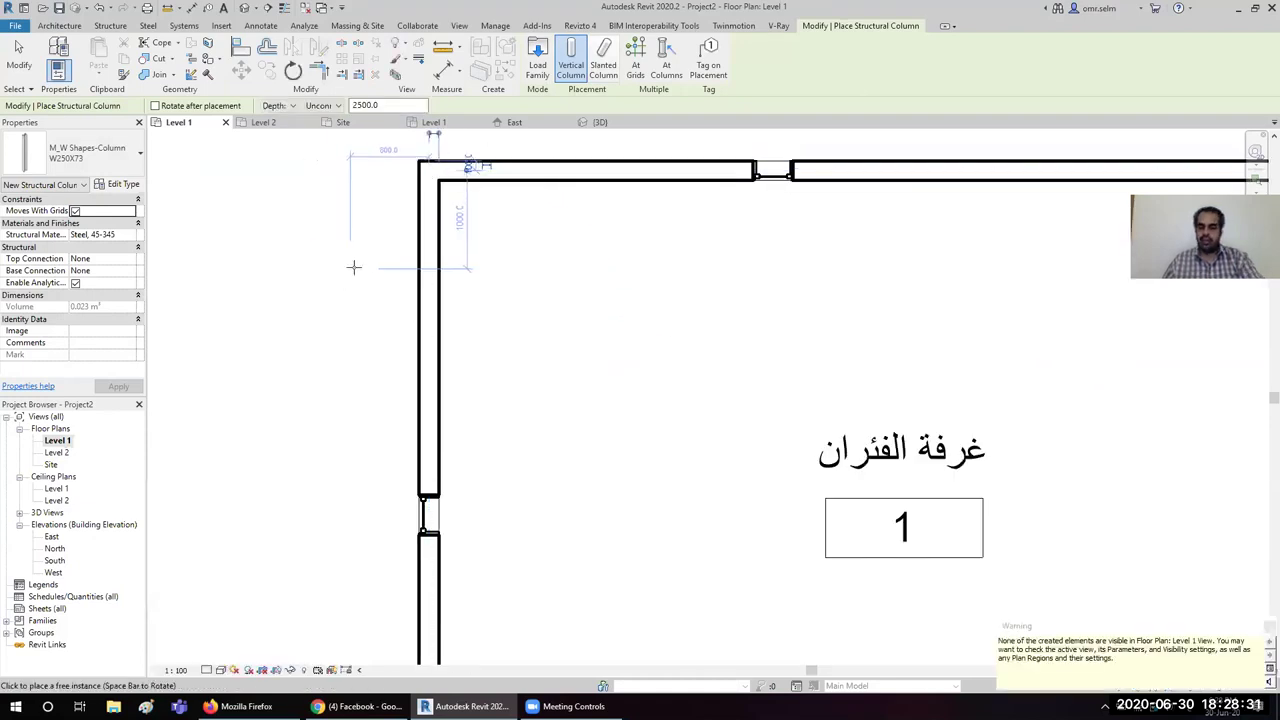
{"action": "left_click", "coordinate": [283, 109]}
{"action": "left_click", "coordinate": [280, 130]}
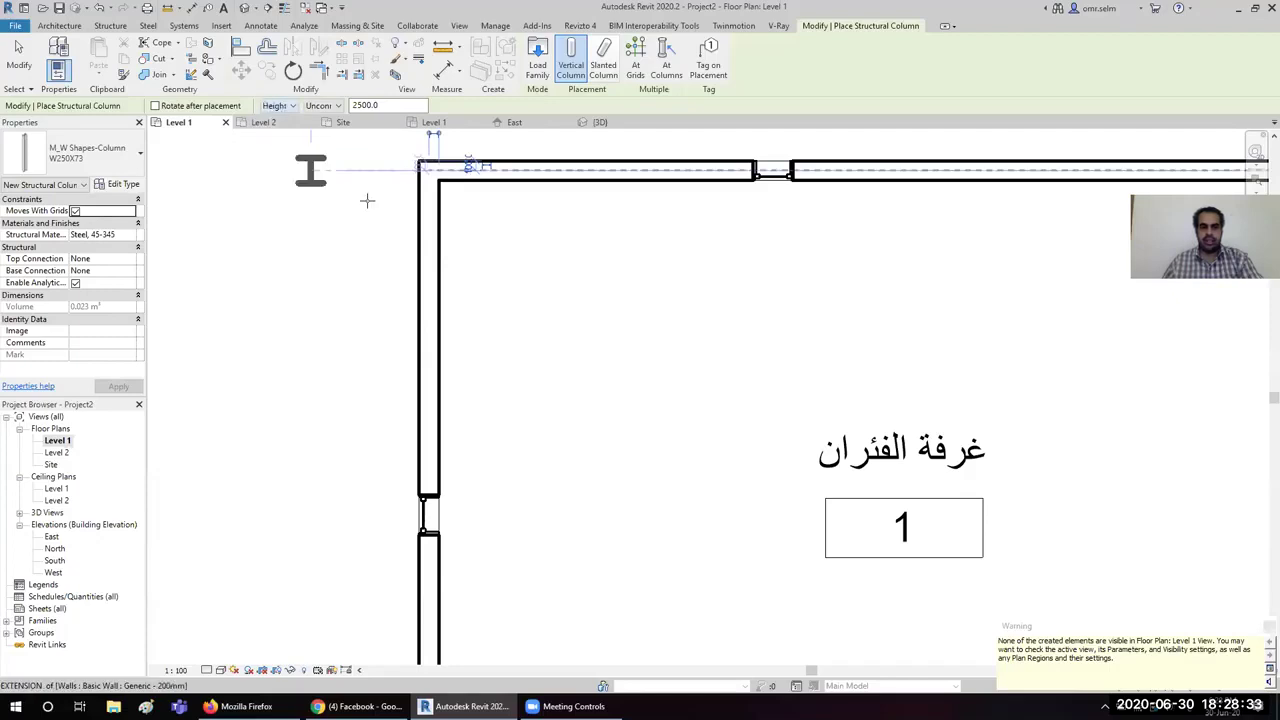
{"action": "scroll", "coordinate": [363, 200], "scroll_direction": "down", "scroll_amount": 2}
{"action": "scroll", "coordinate": [330, 190], "scroll_direction": "down", "scroll_amount": 1}
{"action": "scroll", "coordinate": [690, 200], "scroll_direction": "up", "scroll_amount": 2}
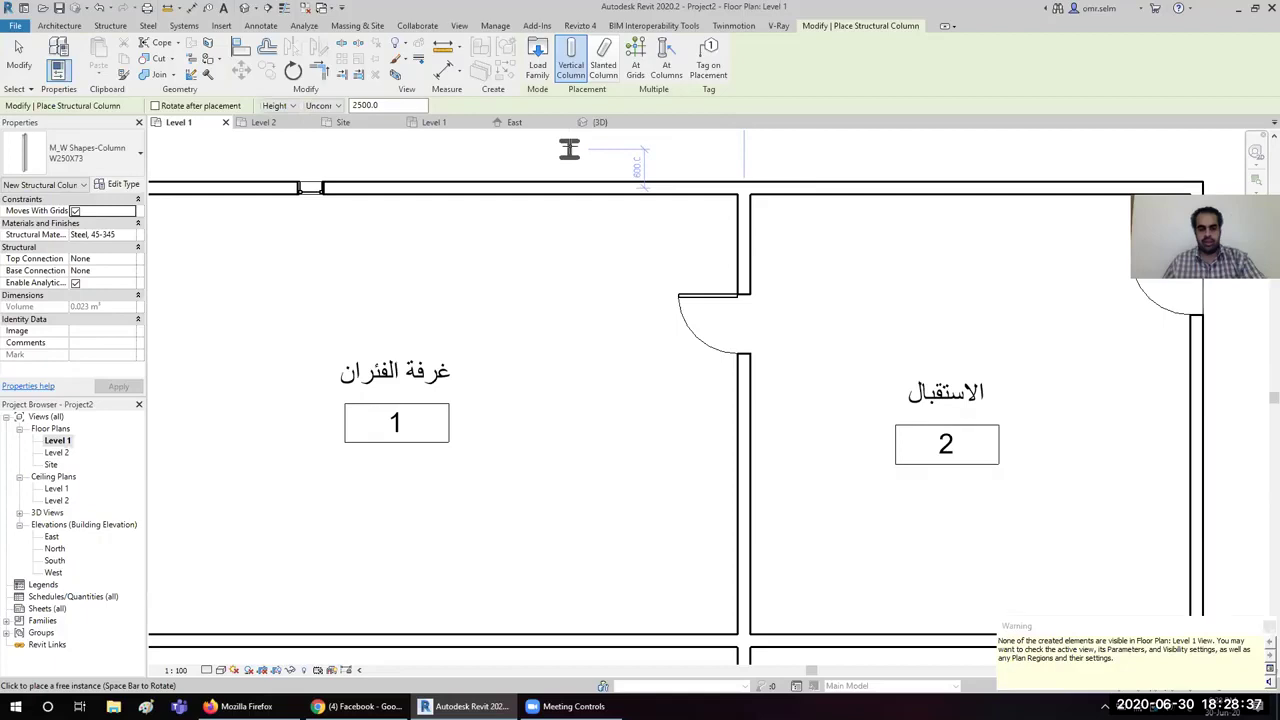
{"action": "key", "text": "Escape"}
{"action": "scroll", "coordinate": [571, 156], "scroll_direction": "up", "scroll_amount": 2}
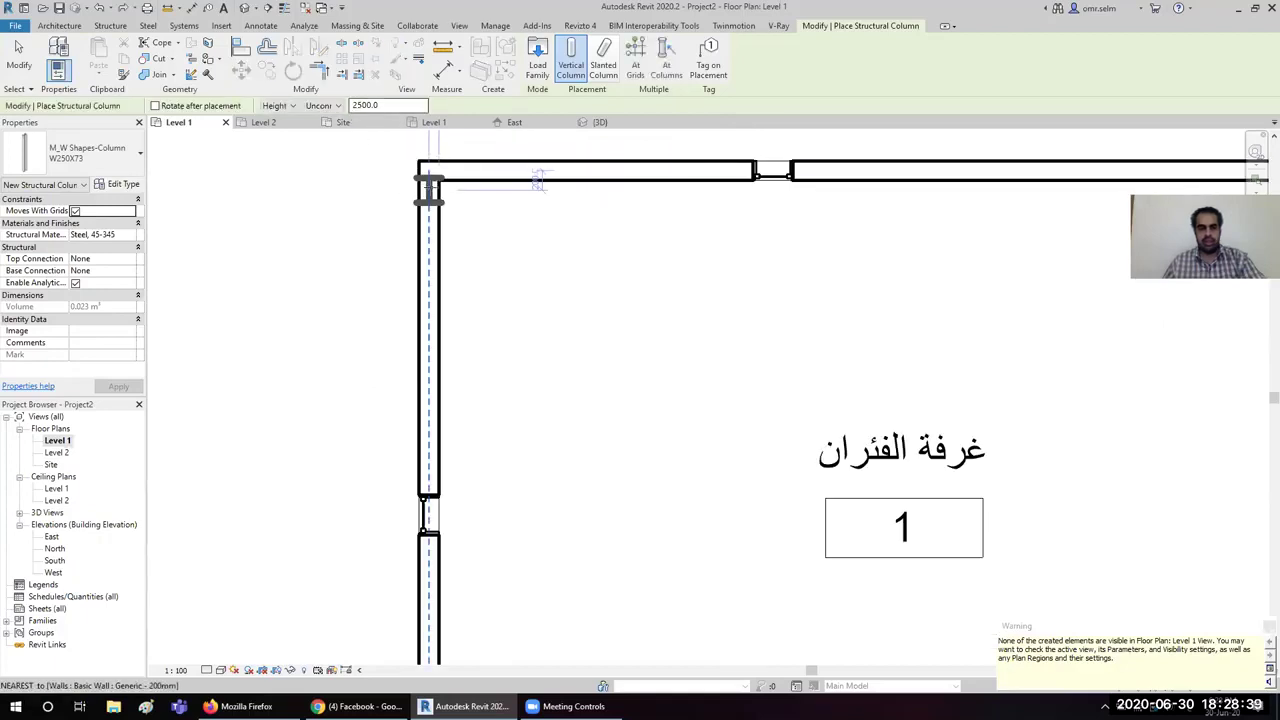
Step: Place a W250X73 steel column at room 1's top-left wall corner
{"action": "left_click", "coordinate": [430, 180]}
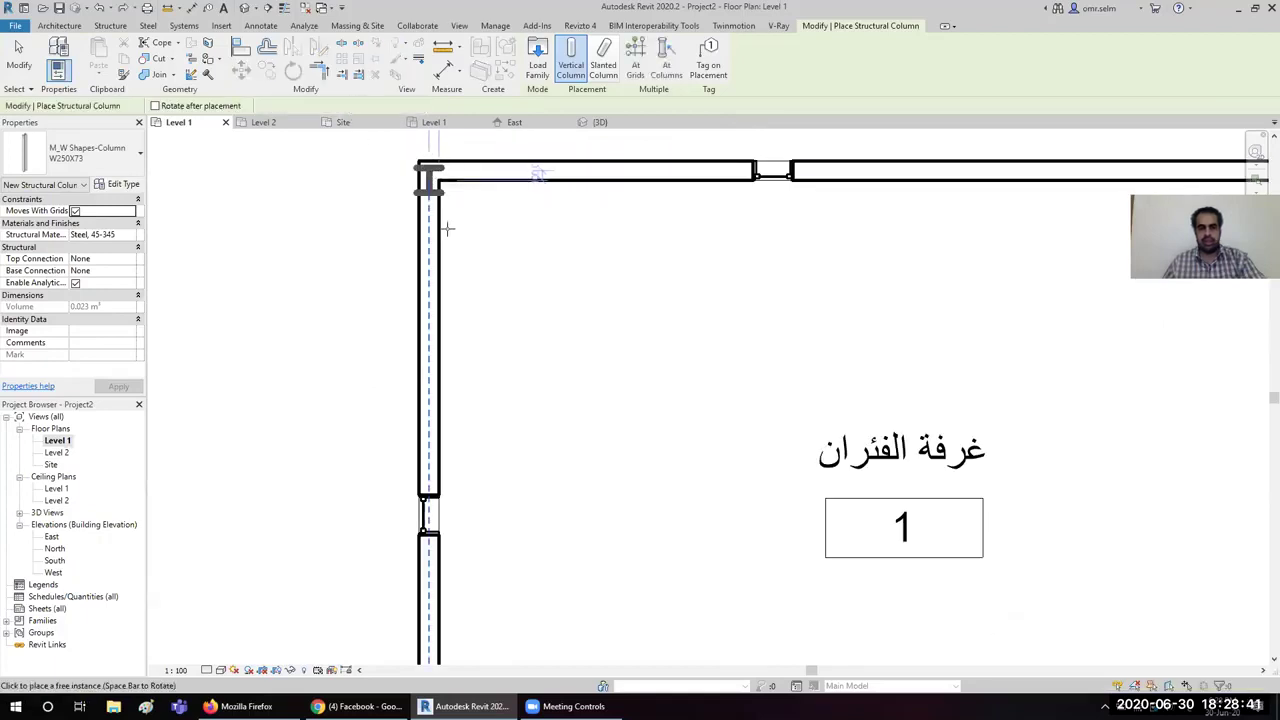
{"action": "scroll", "coordinate": [379, 225], "scroll_direction": "down", "scroll_amount": 3}
{"action": "key", "text": "Escape"}
{"action": "key", "text": "Escape"}
{"action": "scroll", "coordinate": [377, 200], "scroll_direction": "down", "scroll_amount": 2}
{"action": "scroll", "coordinate": [375, 180], "scroll_direction": "down", "scroll_amount": 2}
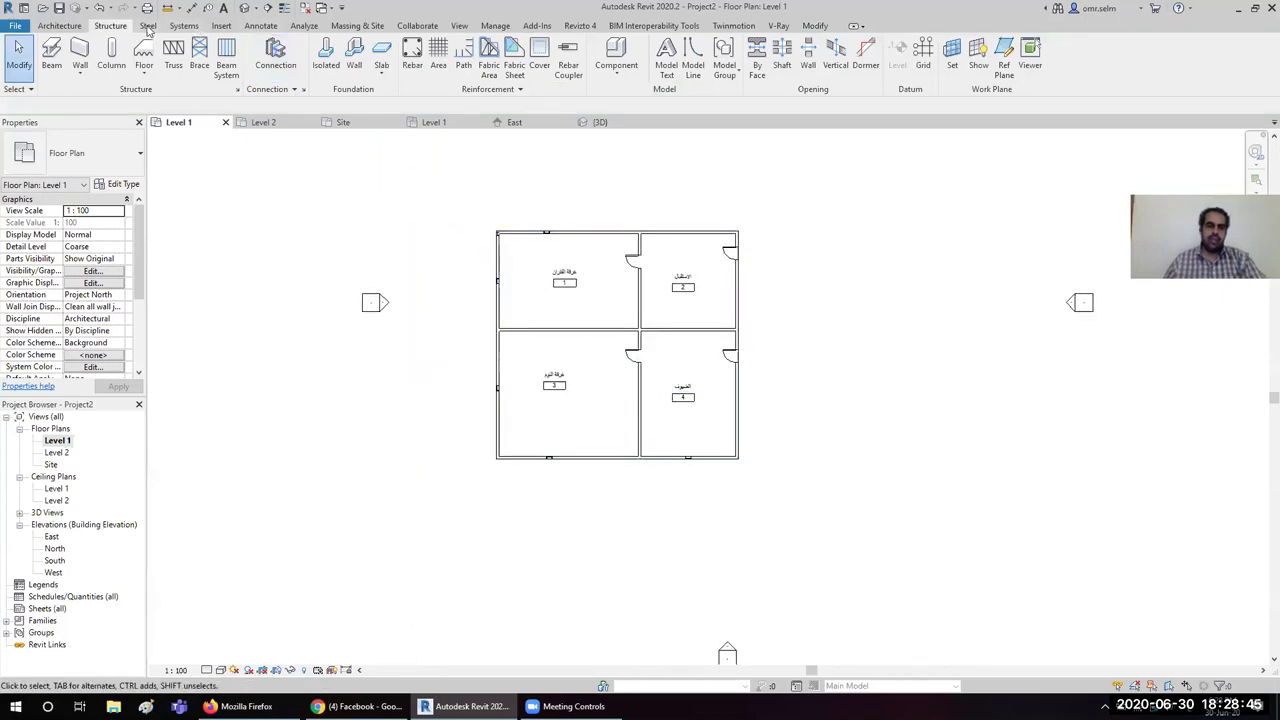
{"action": "left_click", "coordinate": [184, 26]}
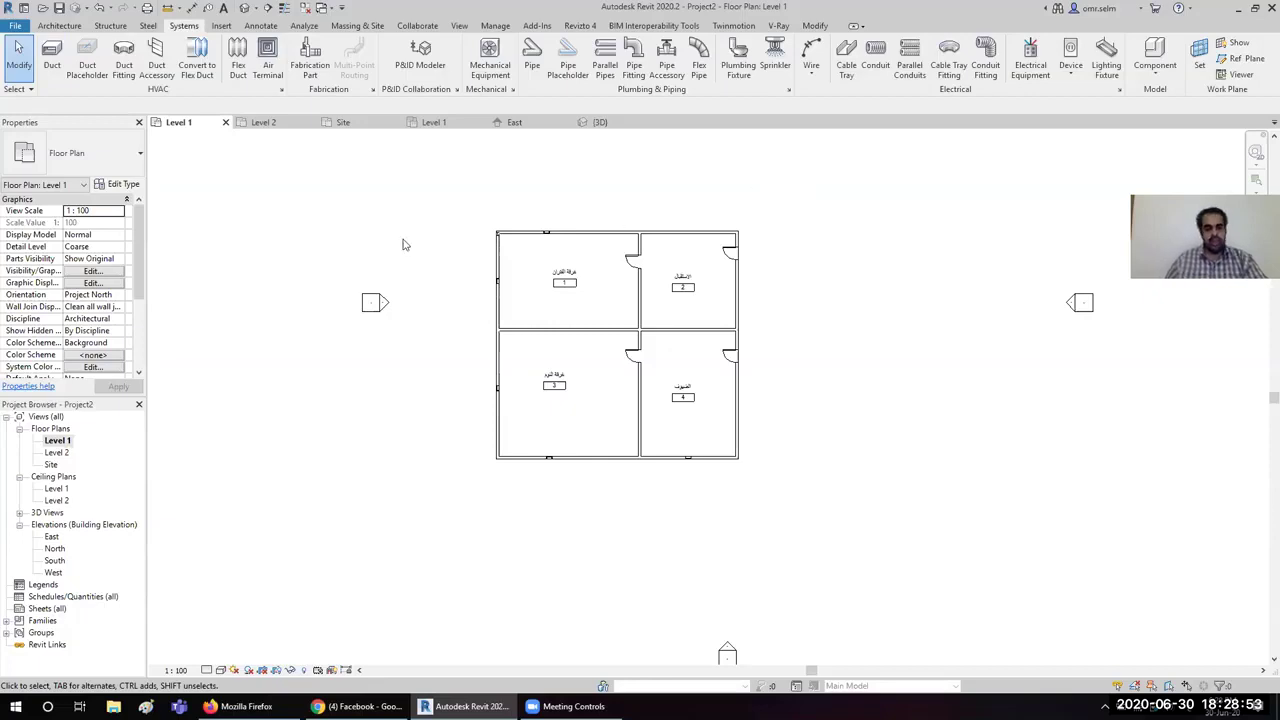
{"action": "middle_click_drag", "start_coordinate": [704, 361], "coordinate": [760, 451]}
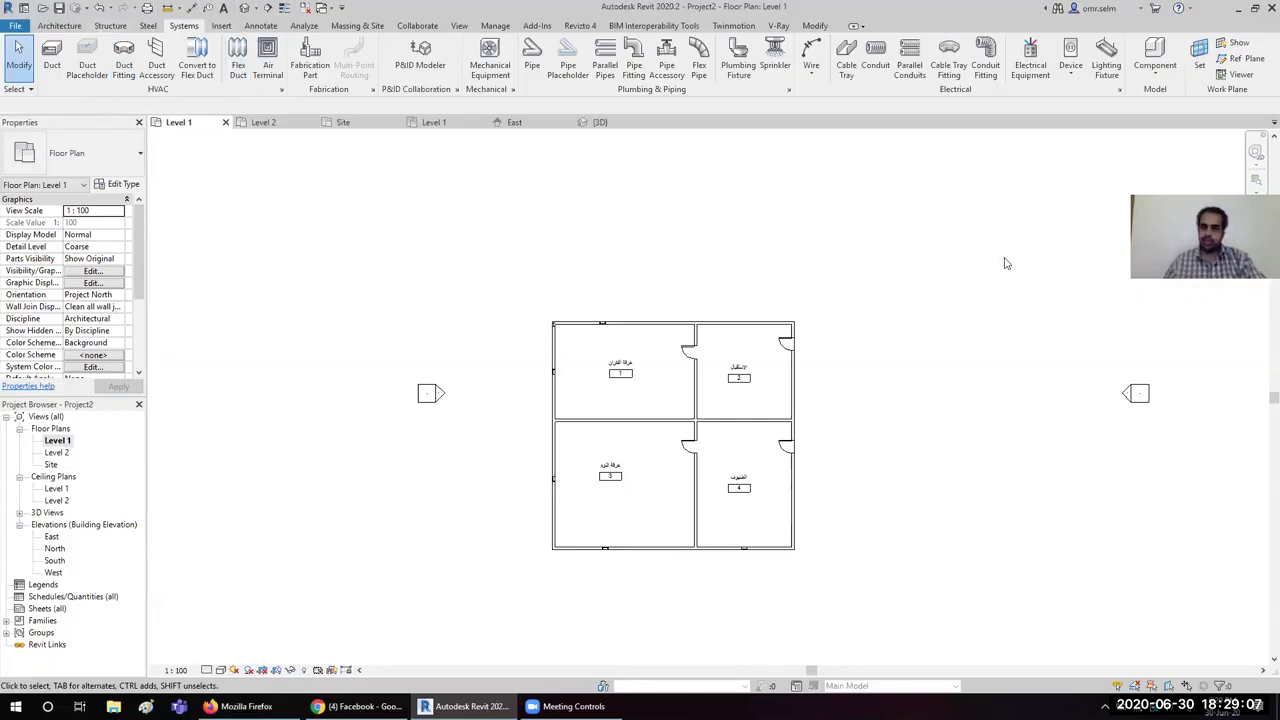
Step: Restart the structural column tool and open then close the Load Family dialog
{"action": "left_click", "coordinate": [110, 25]}
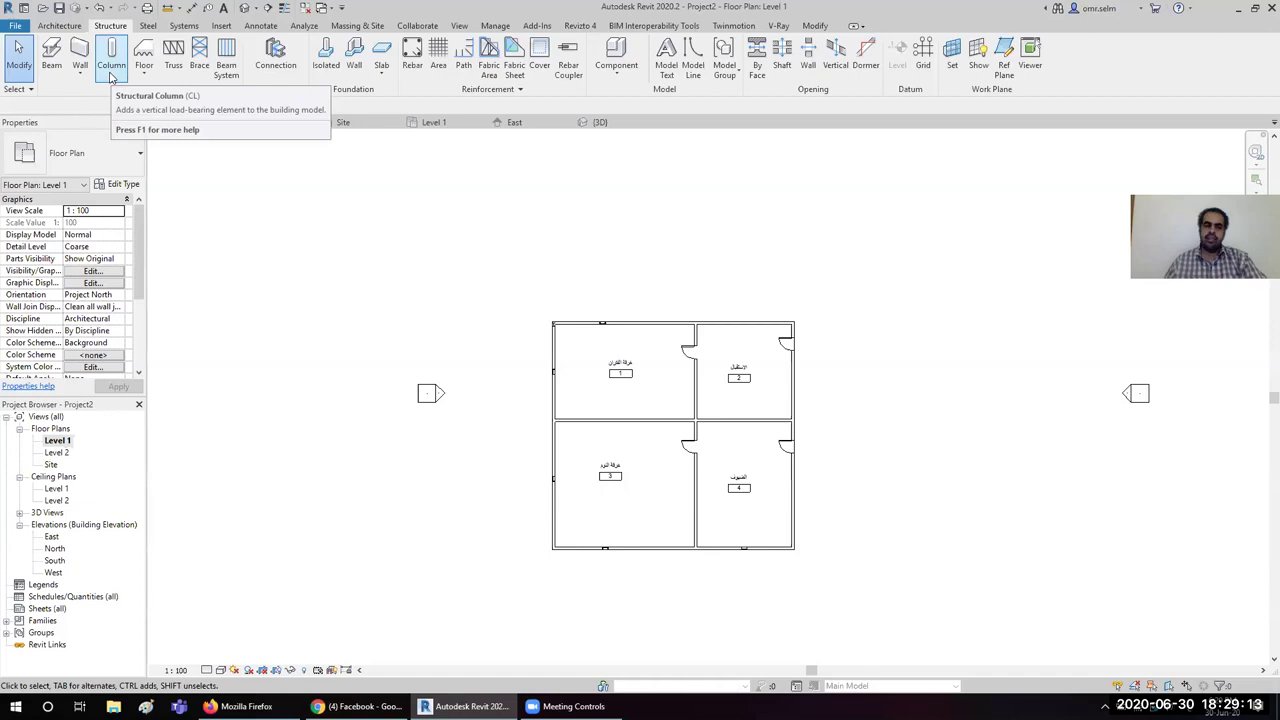
{"action": "left_click", "coordinate": [111, 65]}
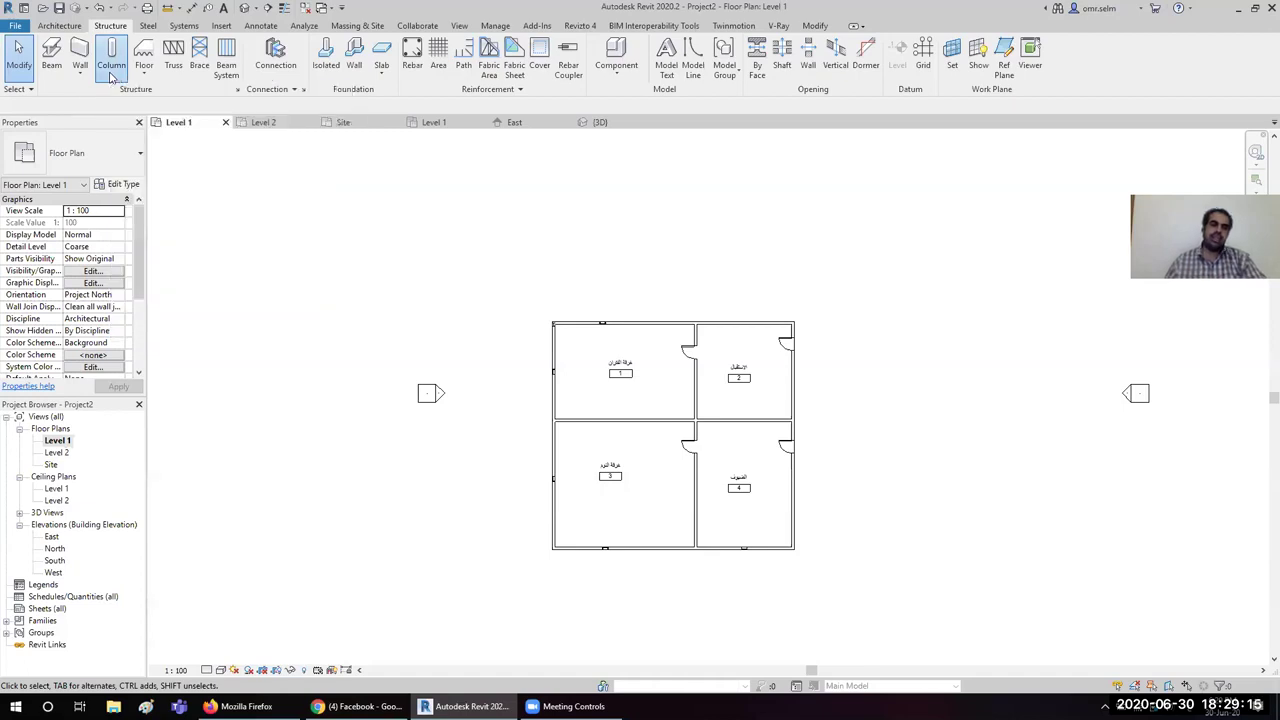
{"action": "left_click", "coordinate": [538, 62]}
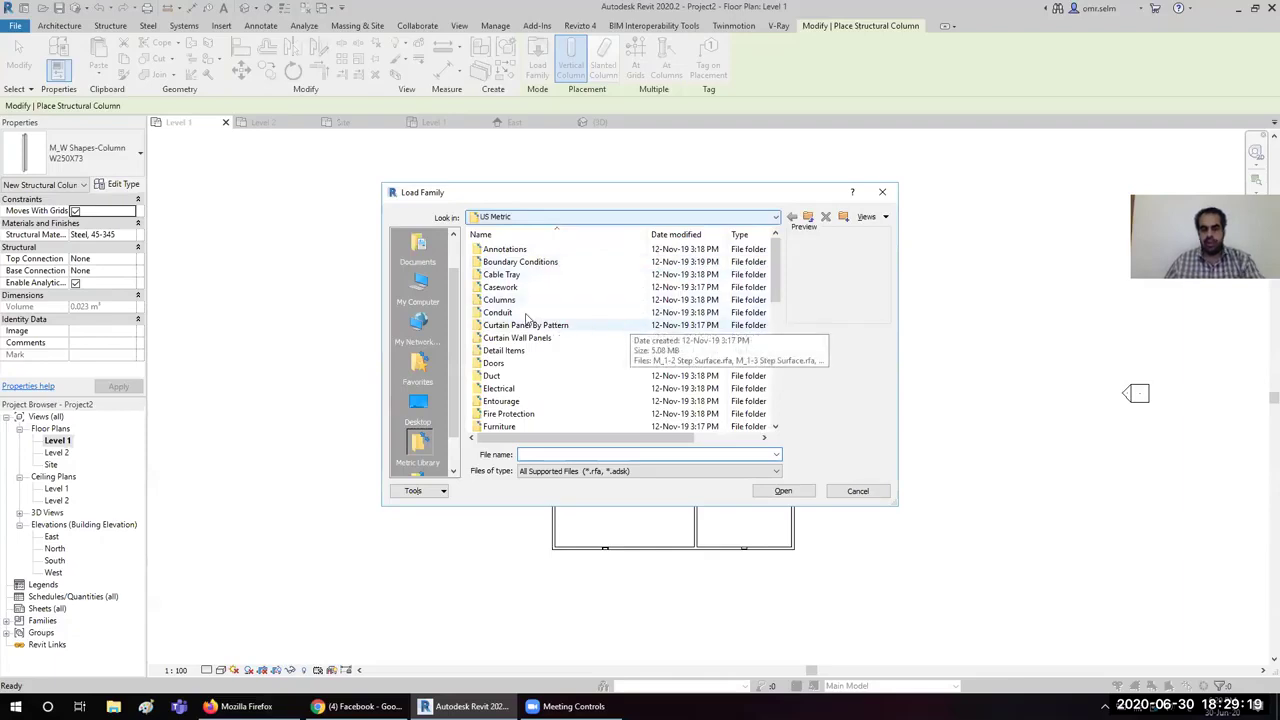
{"action": "left_click", "coordinate": [882, 192]}
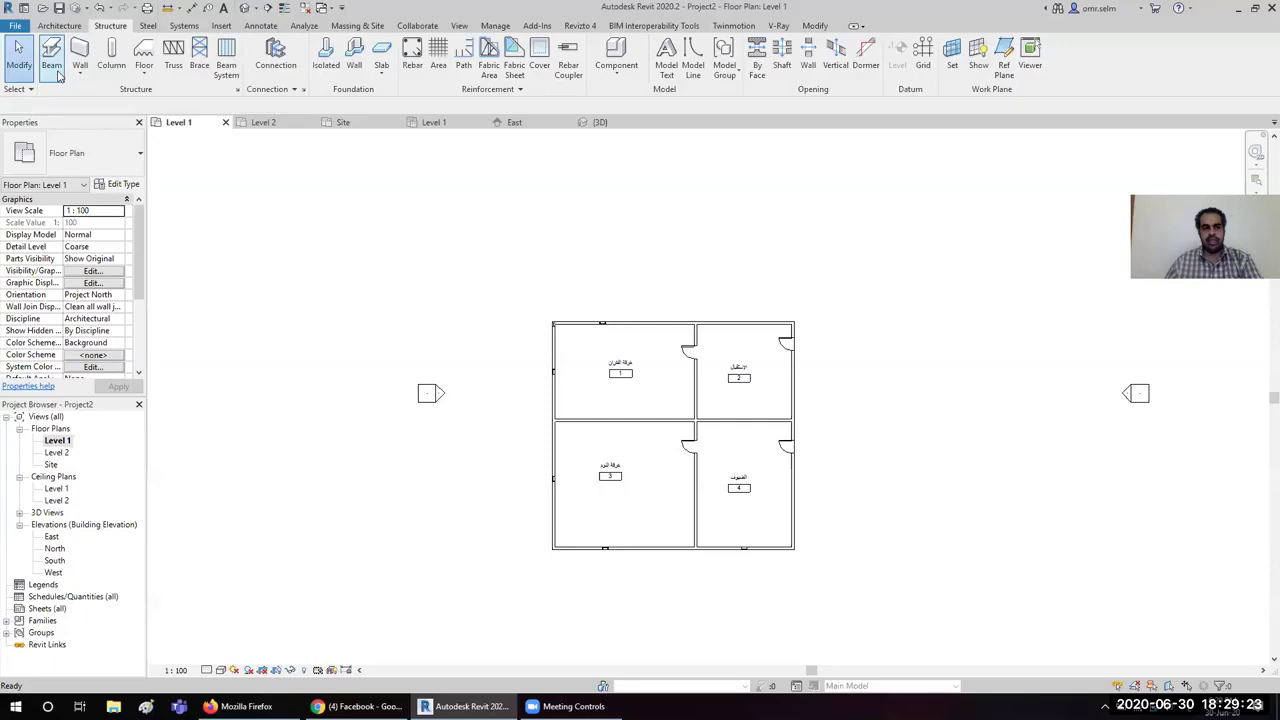
Step: Load M_Concrete-Rectangular-Column.rfa from Structural Columns > Concrete, with its 300 x 450mm type ready
{"action": "left_click", "coordinate": [111, 68]}
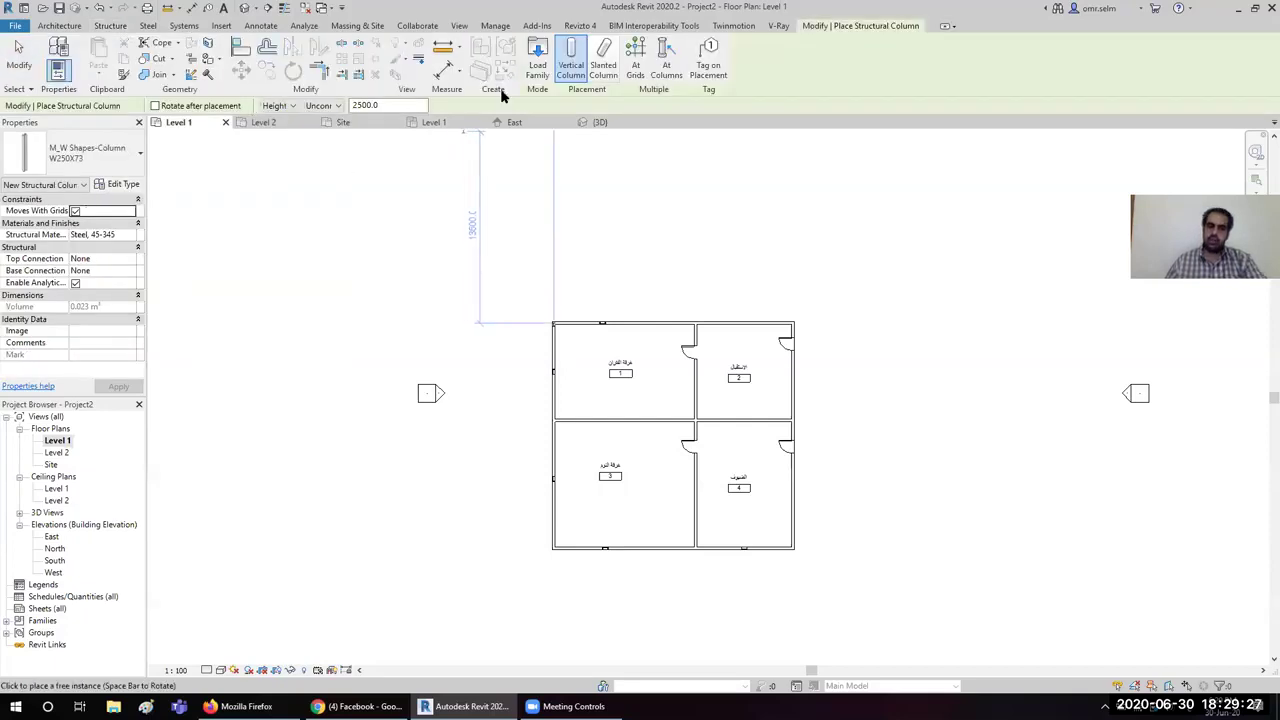
{"action": "left_click", "coordinate": [537, 68]}
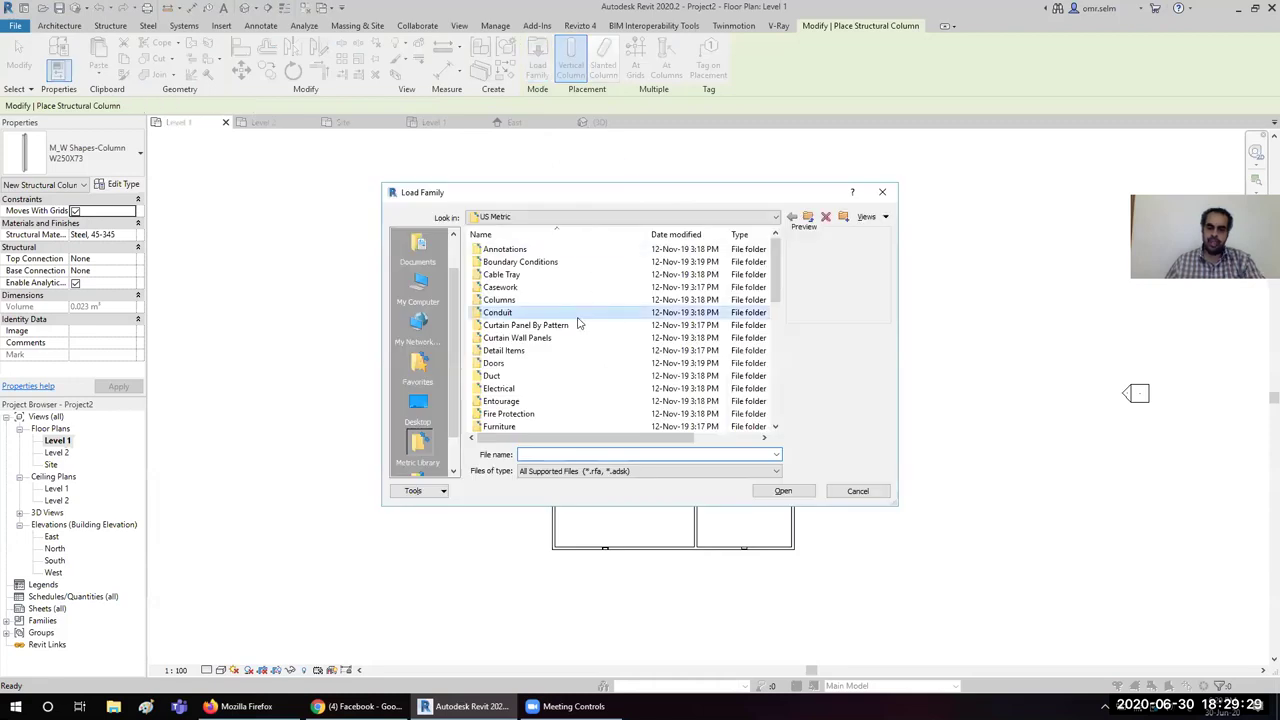
{"action": "scroll", "coordinate": [570, 390], "scroll_direction": "down", "scroll_amount": 2}
{"action": "scroll", "coordinate": [555, 360], "scroll_direction": "down", "scroll_amount": 6}
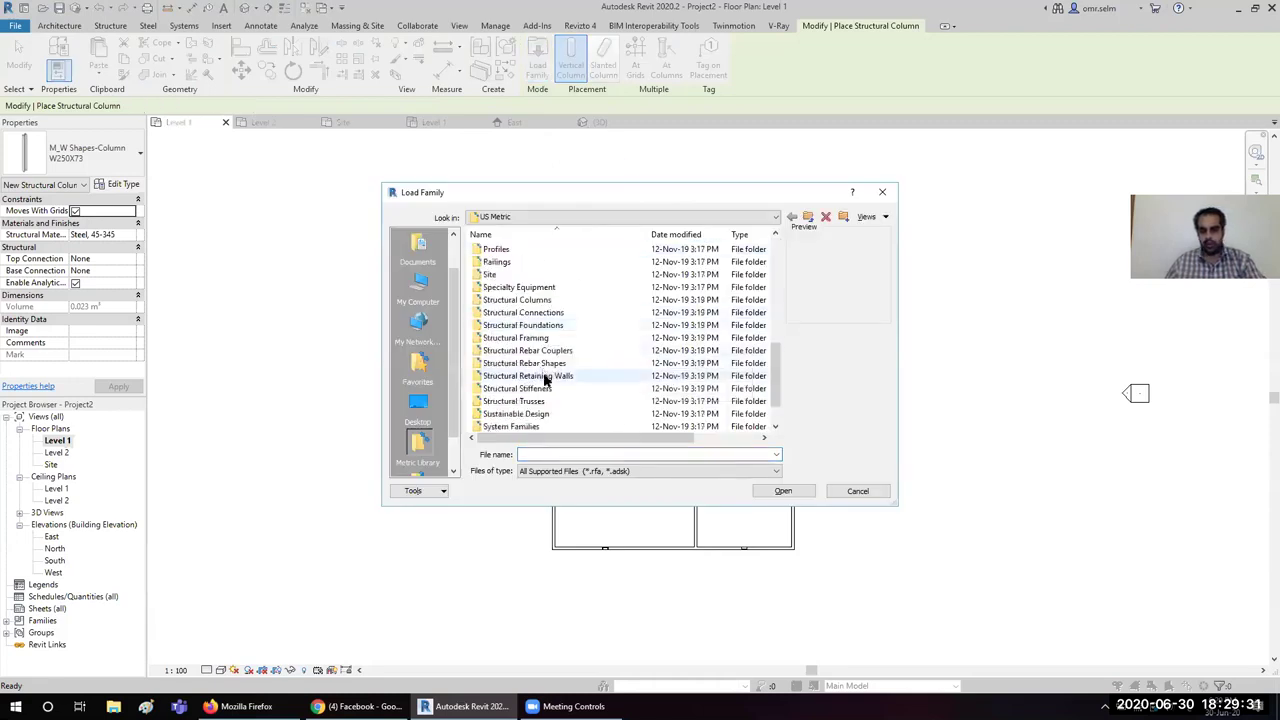
{"action": "double_click", "coordinate": [572, 300]}
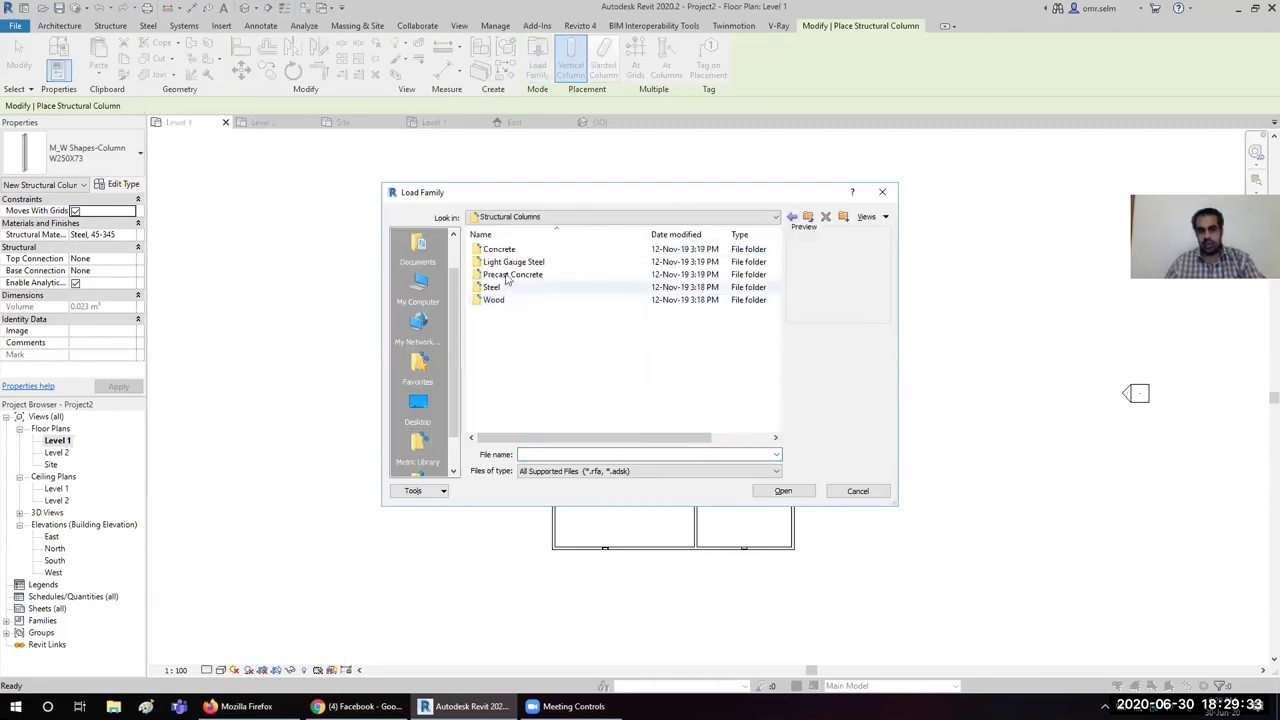
{"action": "double_click", "coordinate": [511, 251]}
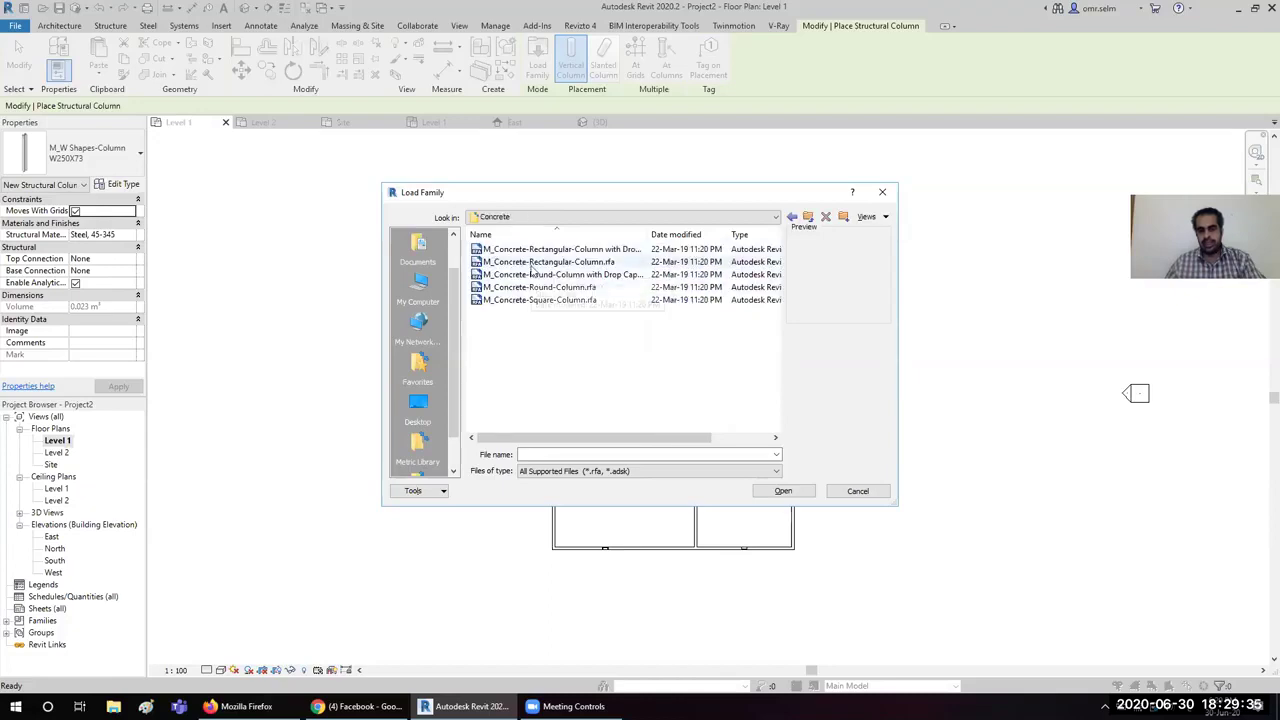
{"action": "left_click", "coordinate": [531, 263]}
{"action": "left_click", "coordinate": [783, 491]}
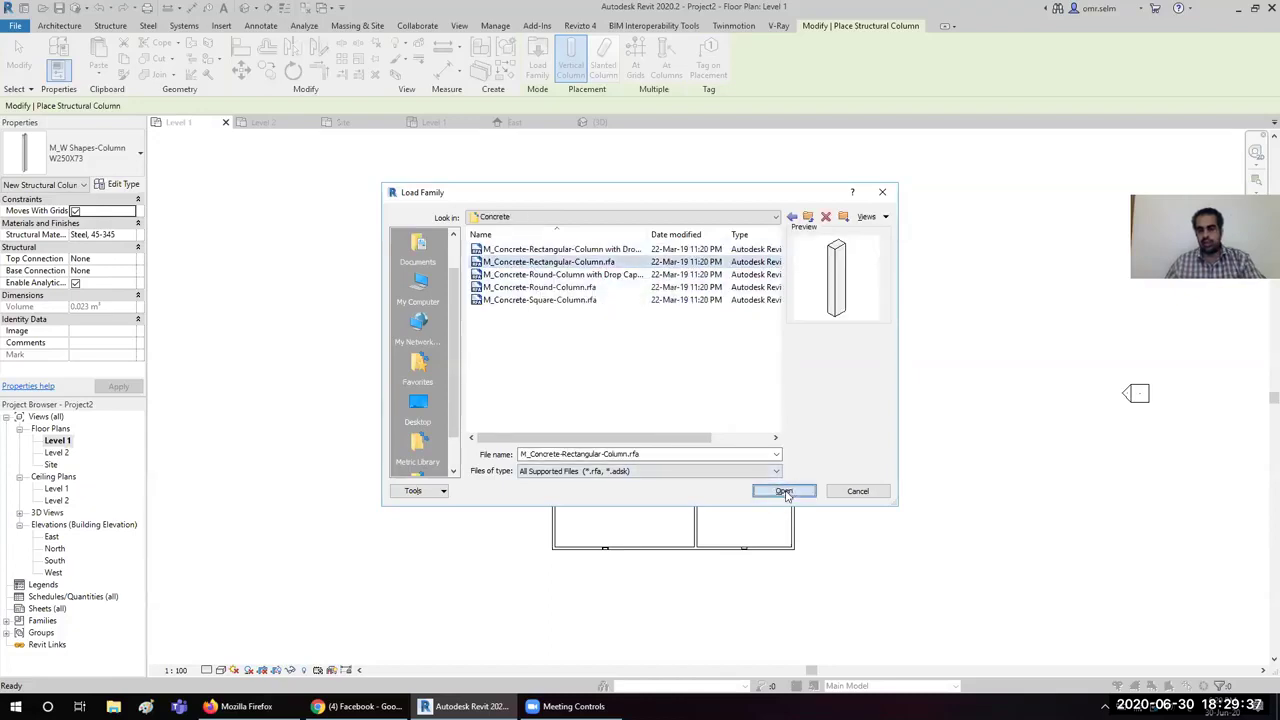
{"action": "scroll", "coordinate": [764, 370], "scroll_direction": "up", "scroll_amount": 2}
{"action": "scroll", "coordinate": [757, 300], "scroll_direction": "up", "scroll_amount": 2}
{"action": "scroll", "coordinate": [603, 258], "scroll_direction": "up", "scroll_amount": 2}
{"action": "scroll", "coordinate": [457, 250], "scroll_direction": "up", "scroll_amount": 2}
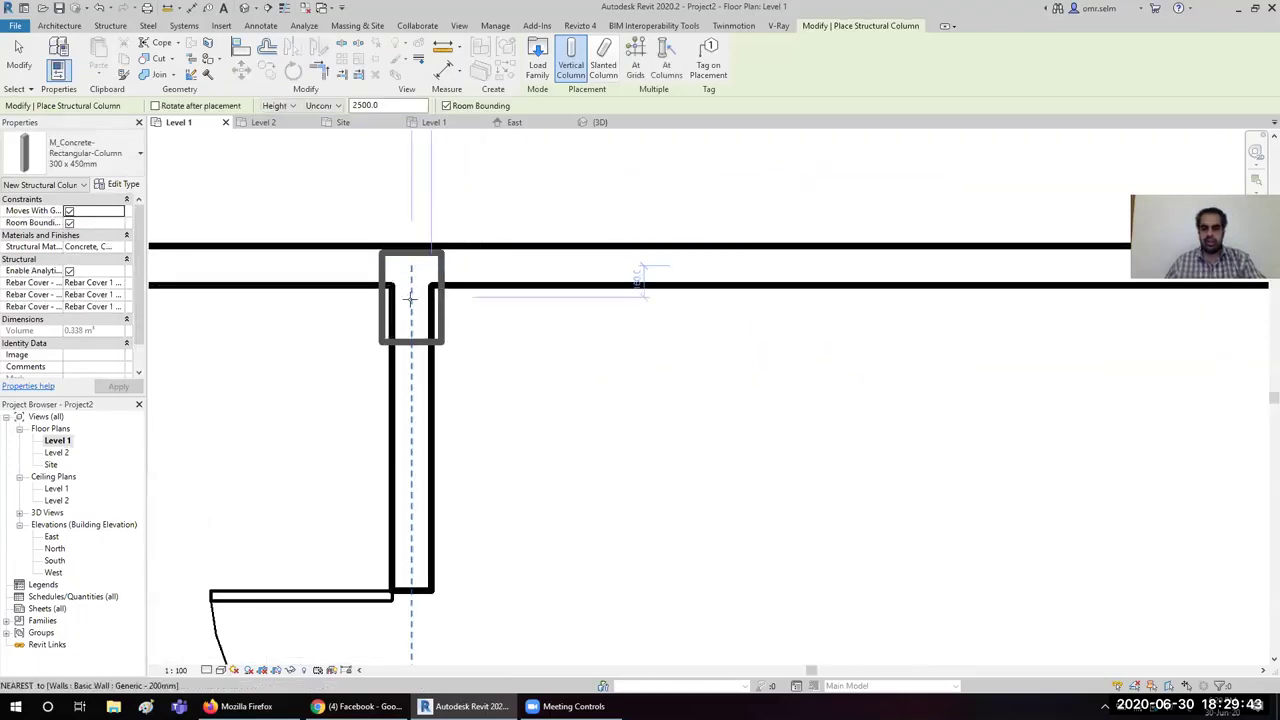
Step: Place the concrete column at the top wall junction and align its top edge to the wall's outer face
{"action": "left_click", "coordinate": [410, 295]}
{"action": "key", "text": "Escape"}
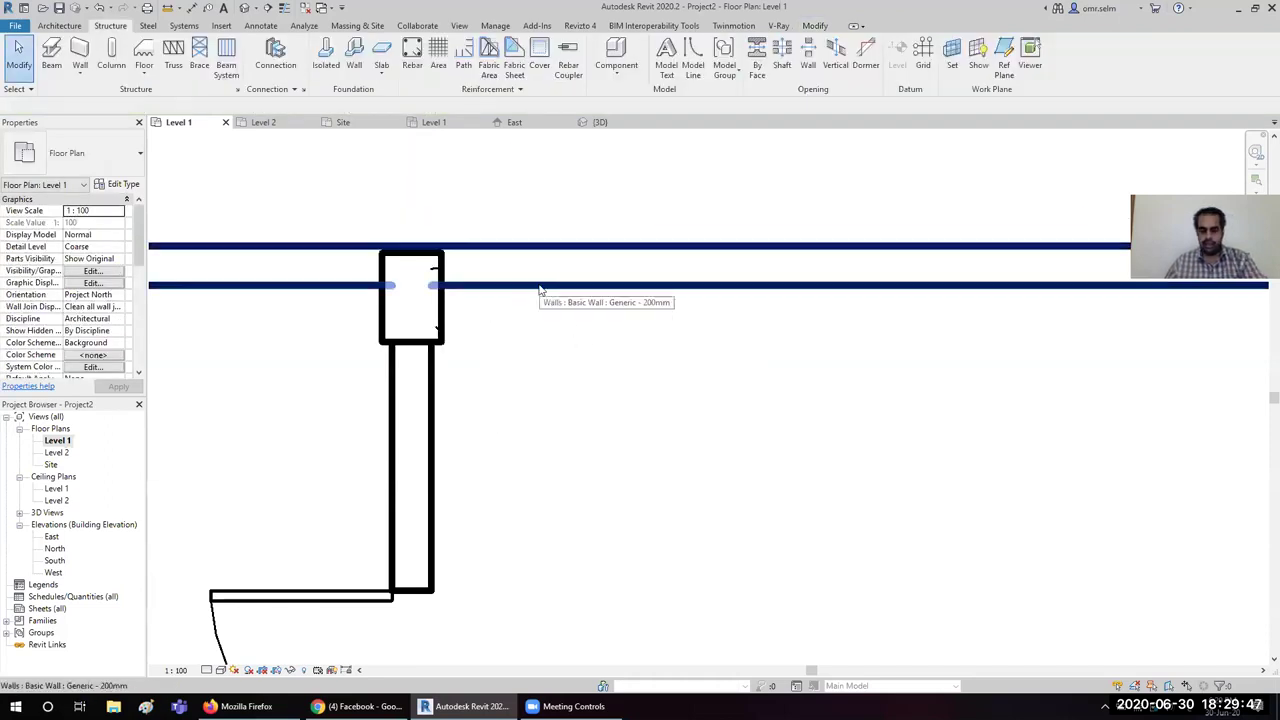
{"action": "key", "text": "a"}
{"action": "key", "text": "l"}
{"action": "left_click", "coordinate": [528, 247]}
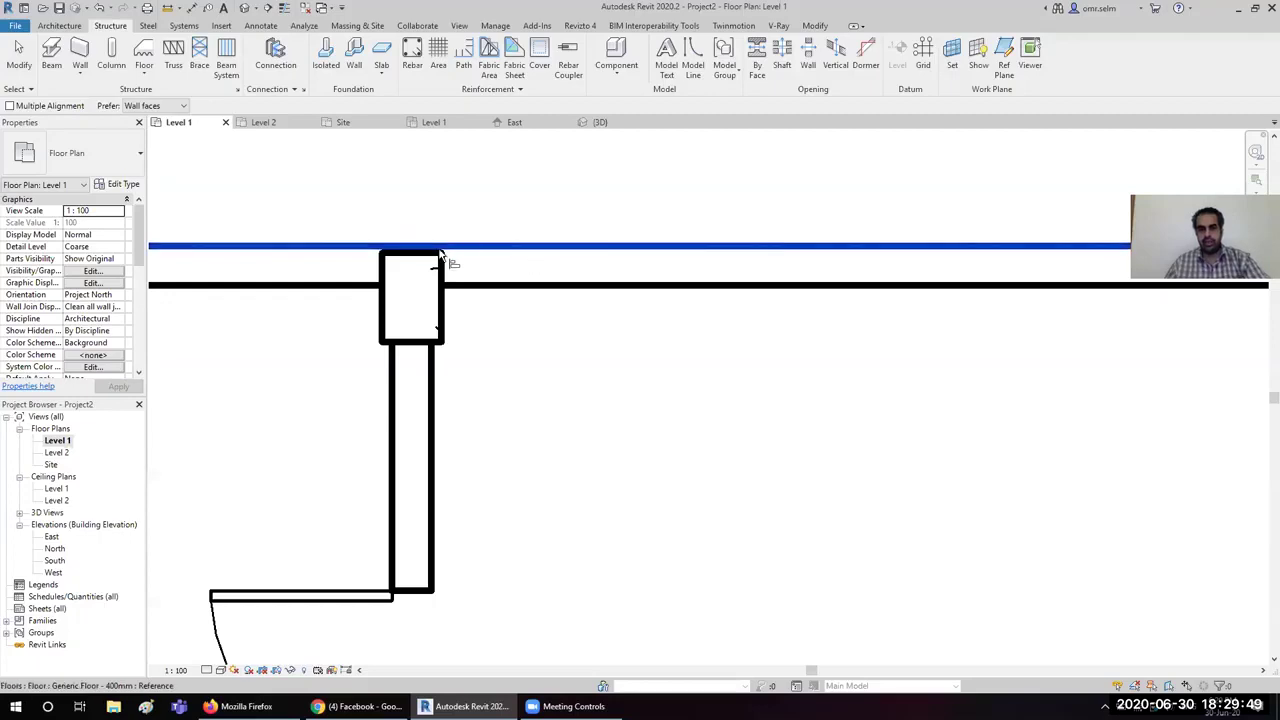
{"action": "left_click", "coordinate": [420, 258]}
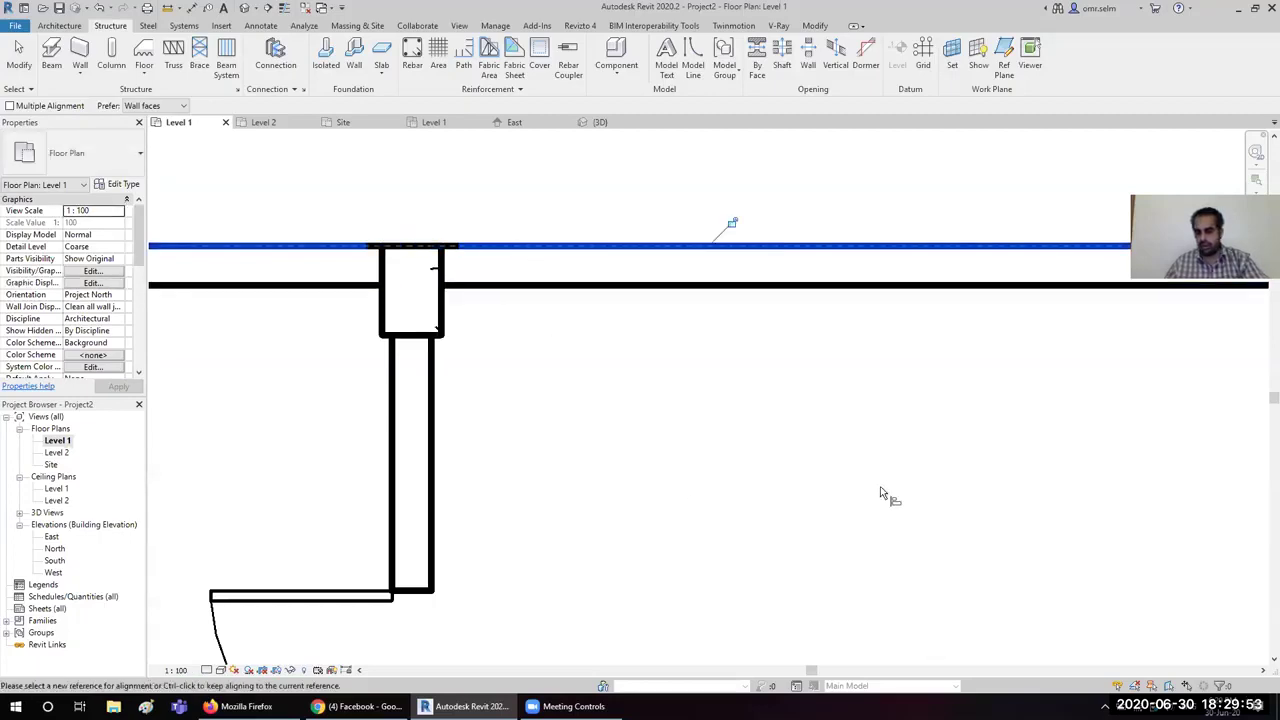
Step: Zoom out and exit the Align command
{"action": "scroll", "coordinate": [765, 320], "scroll_direction": "down", "scroll_amount": 1}
{"action": "scroll", "coordinate": [763, 310], "scroll_direction": "down", "scroll_amount": 1}
{"action": "scroll", "coordinate": [752, 292], "scroll_direction": "down", "scroll_amount": 1}
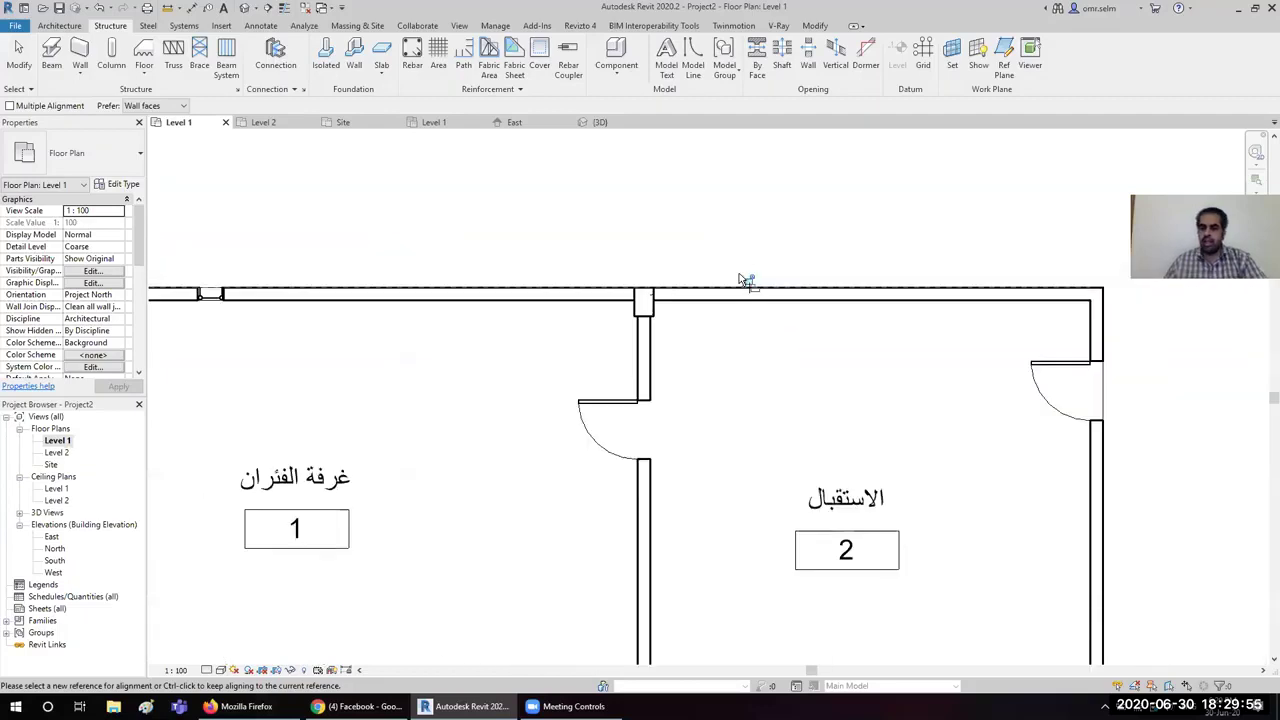
{"action": "scroll", "coordinate": [540, 230], "scroll_direction": "down", "scroll_amount": 1}
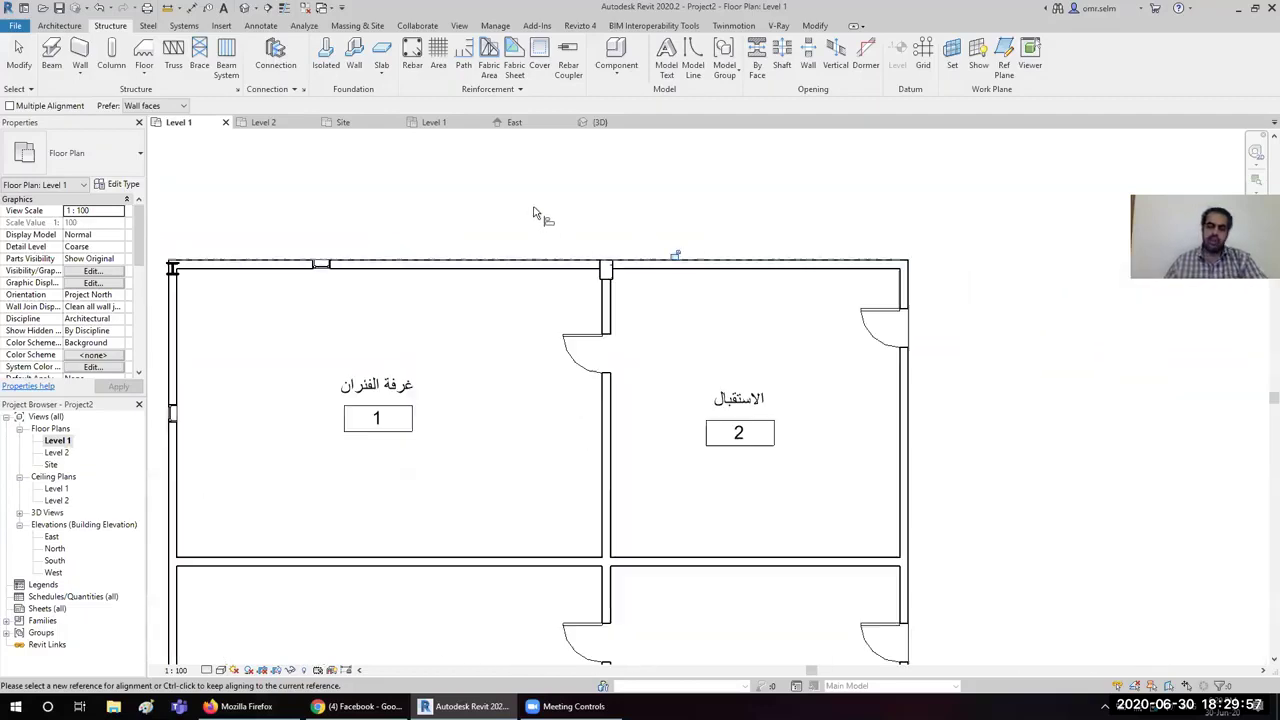
{"action": "scroll", "coordinate": [620, 285], "scroll_direction": "down", "scroll_amount": 1}
{"action": "right_click", "coordinate": [960, 350]}
{"action": "left_click", "coordinate": [985, 357]}
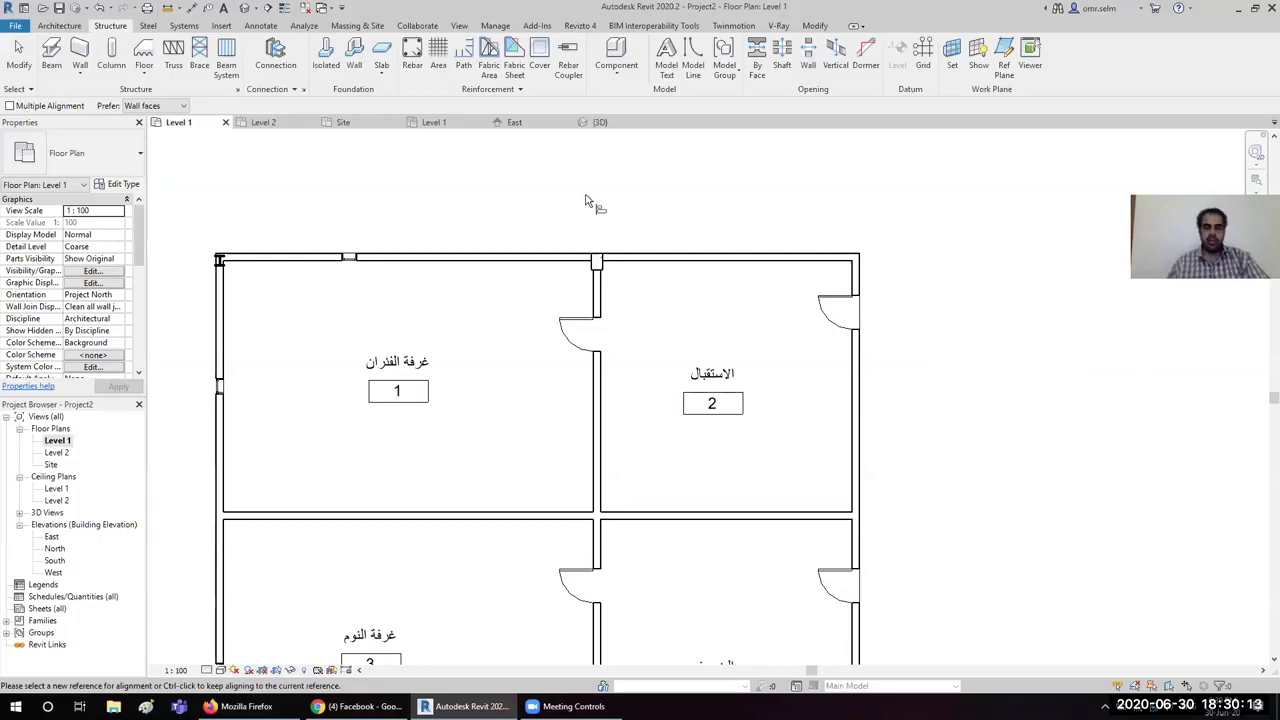
{"action": "left_click", "coordinate": [18, 55]}
Step: Start an architectural column and browse Load Family to the US Metric library folder
{"action": "left_click", "coordinate": [59, 25]}
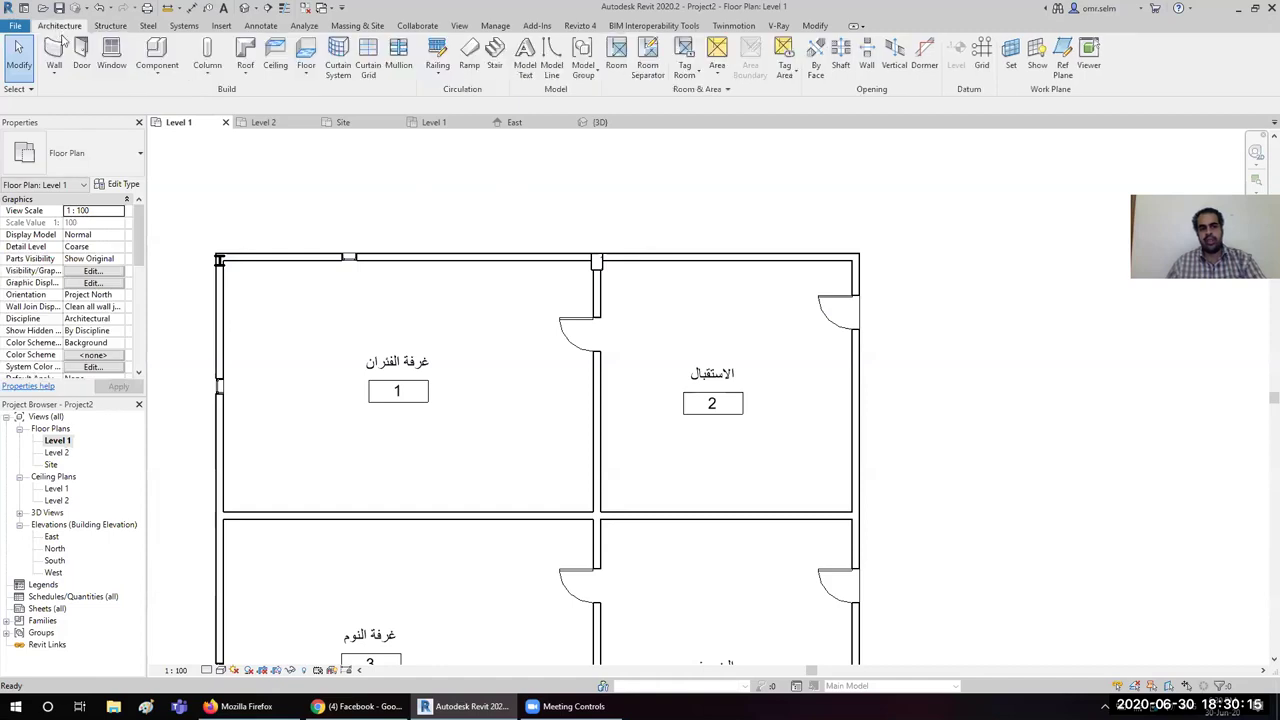
{"action": "left_click", "coordinate": [207, 65]}
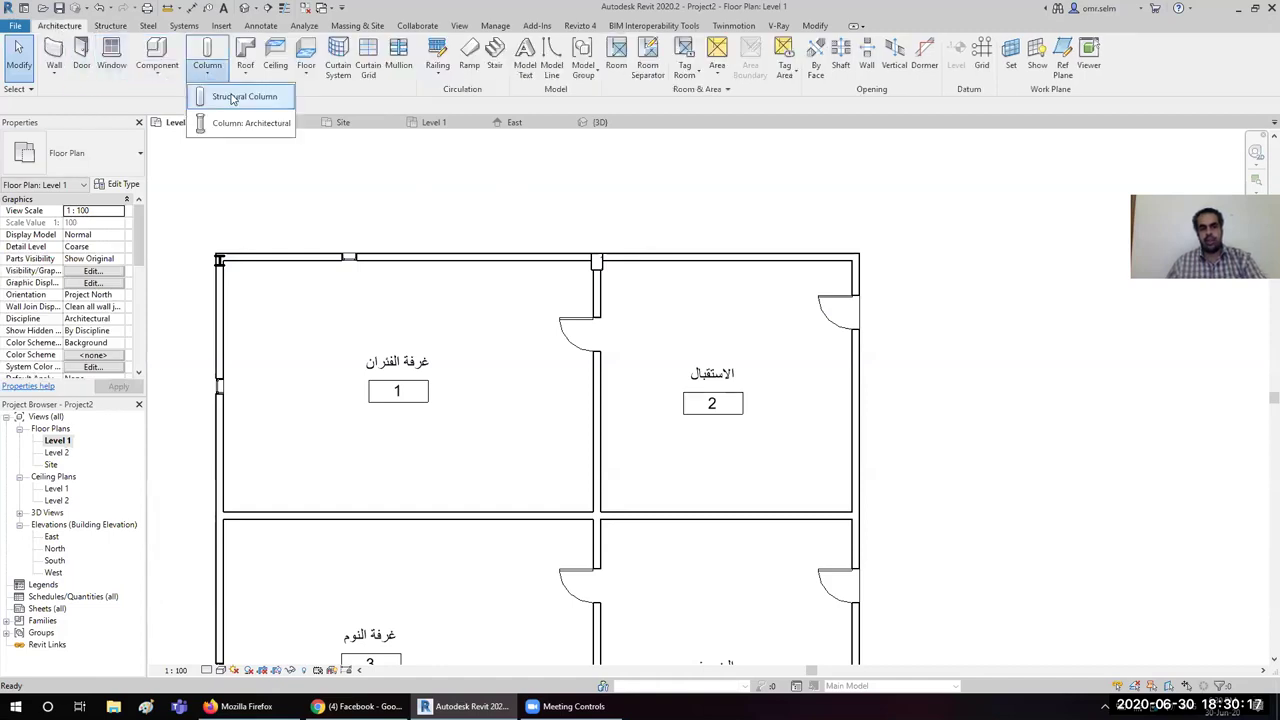
{"action": "left_click", "coordinate": [253, 123]}
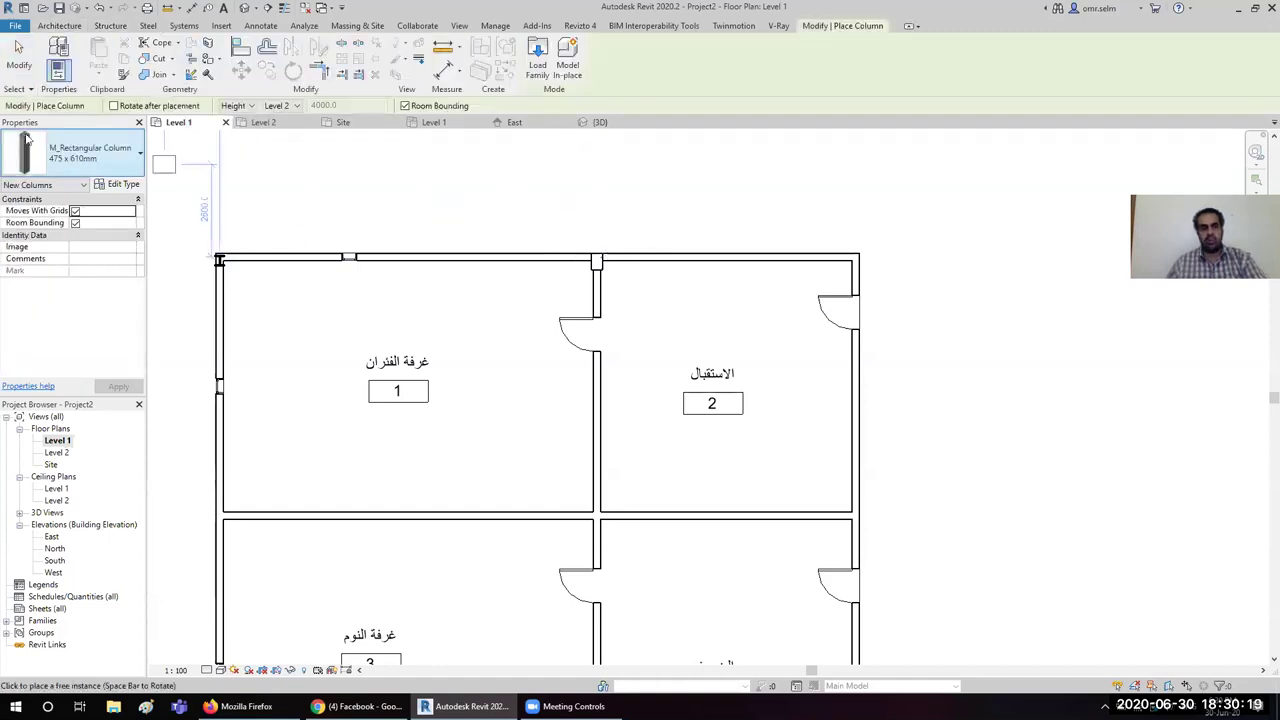
{"action": "left_click", "coordinate": [90, 152]}
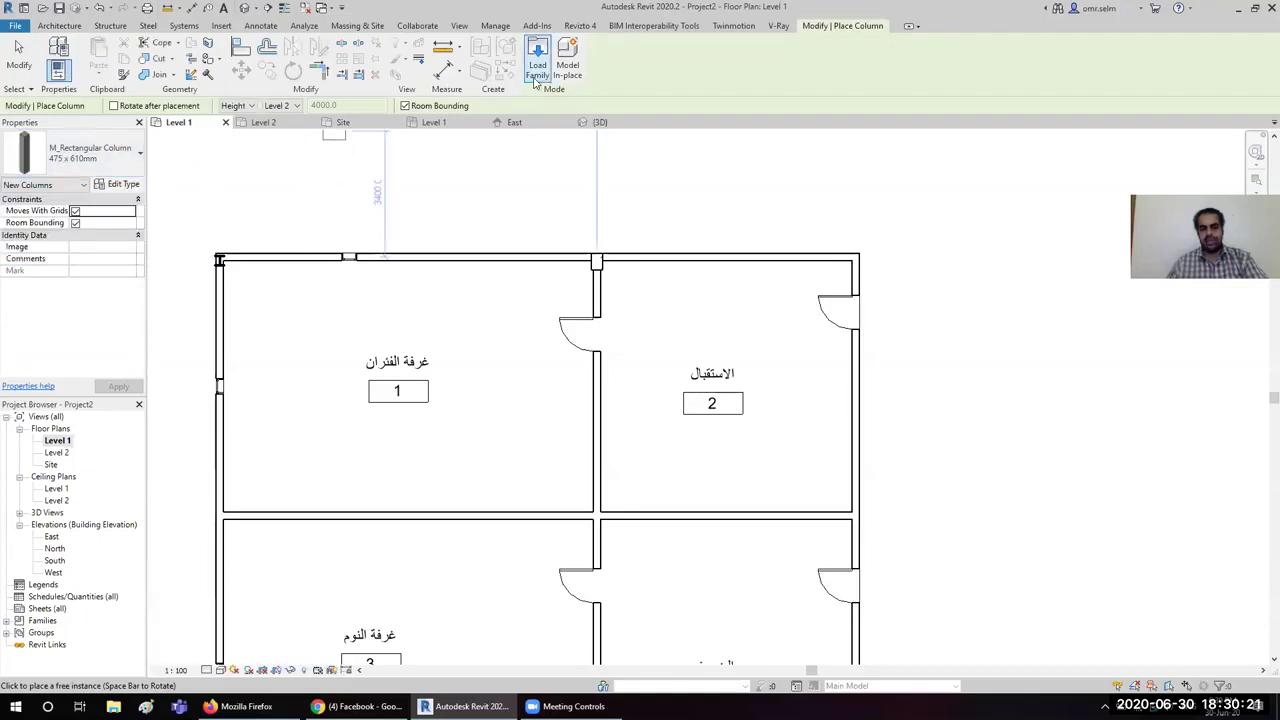
{"action": "left_click", "coordinate": [537, 60]}
{"action": "left_click", "coordinate": [733, 218]}
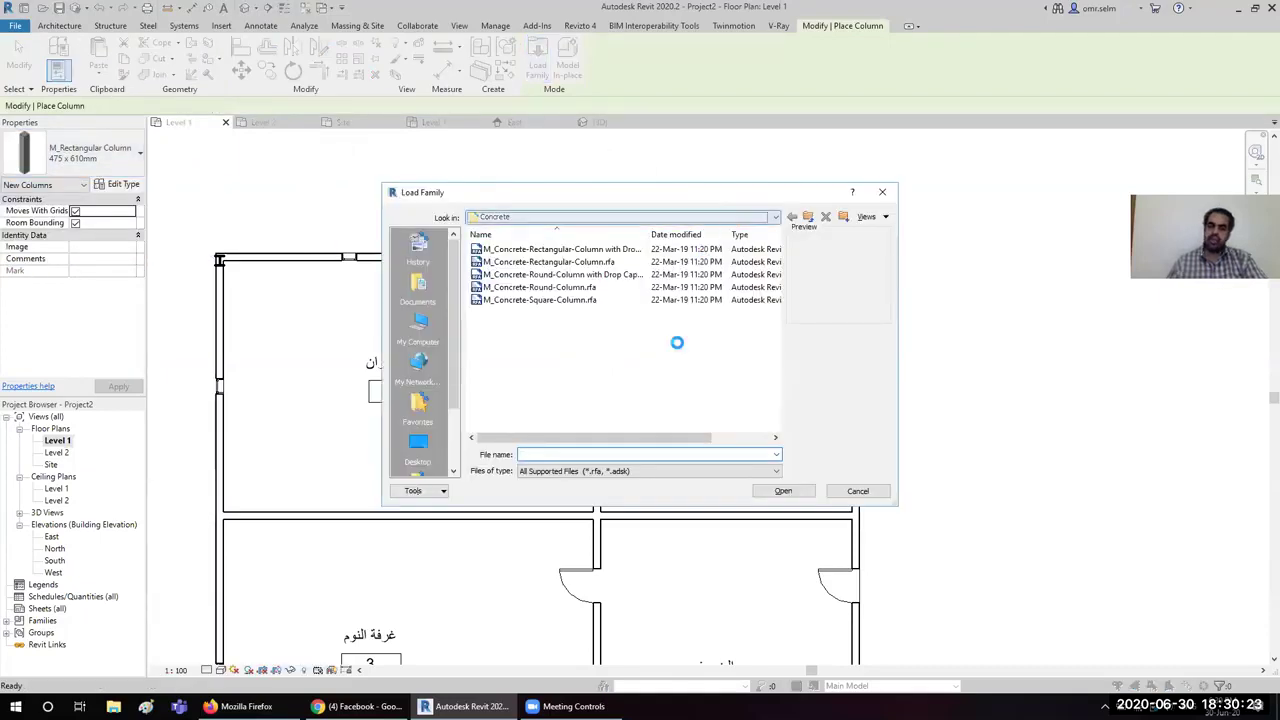
{"action": "left_click", "coordinate": [600, 315]}
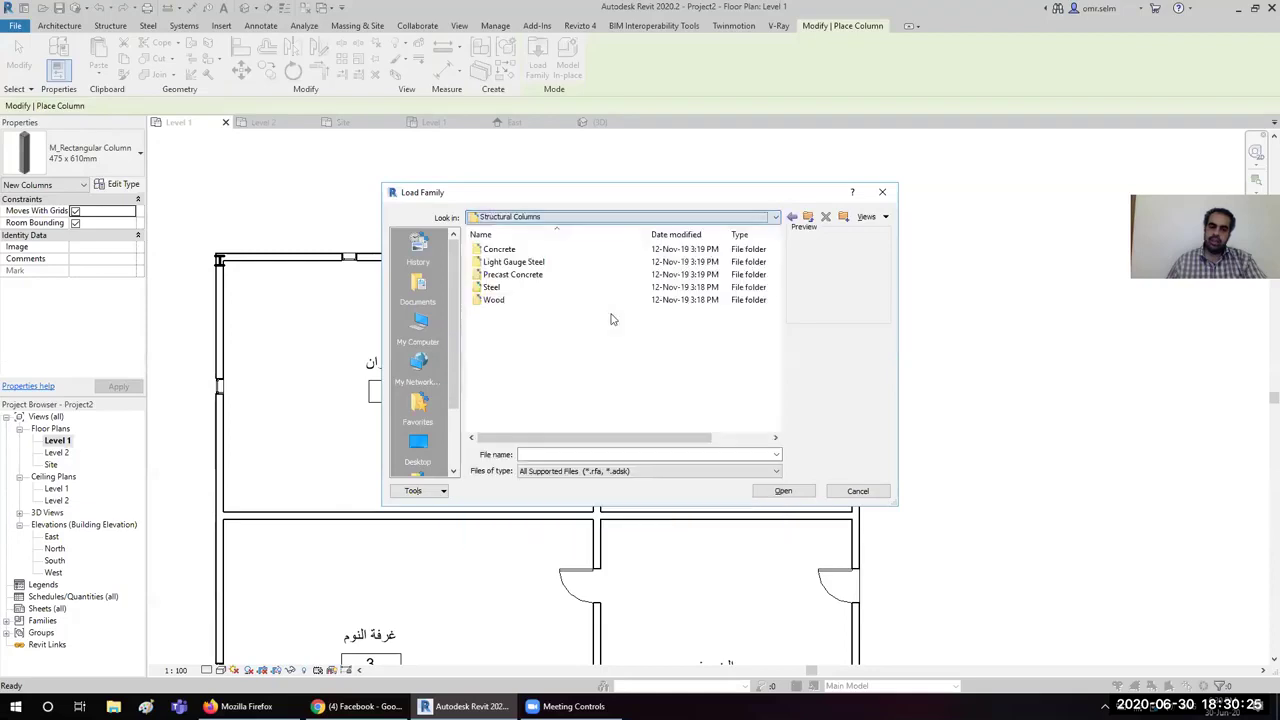
{"action": "left_click", "coordinate": [807, 216]}
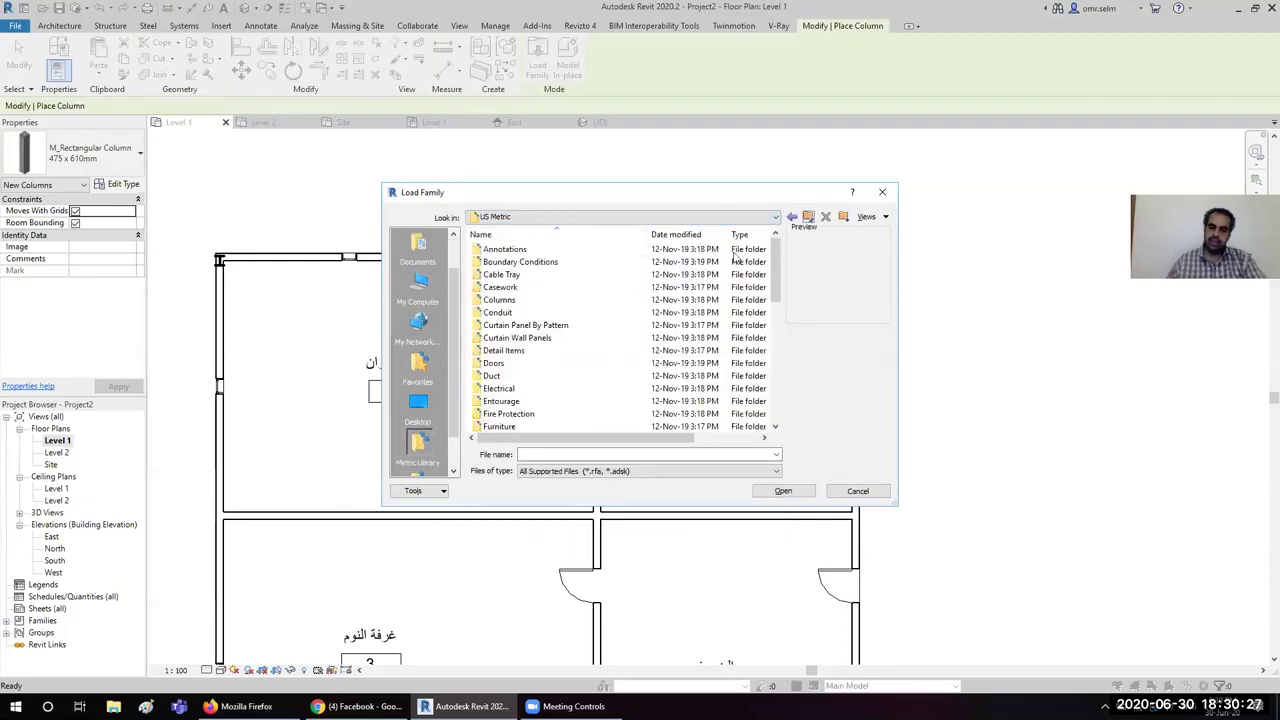
Step: Preview the families in Columns and load M_Metal Clad Column.rfa
{"action": "double_click", "coordinate": [516, 298]}
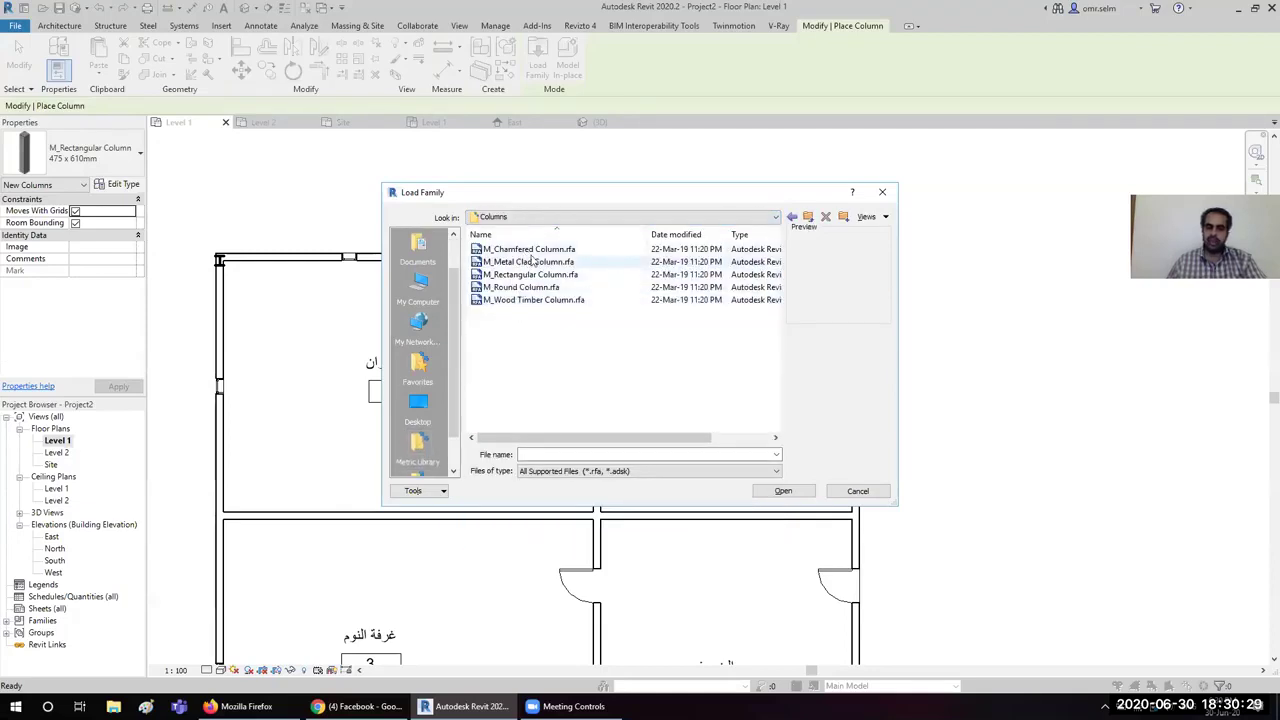
{"action": "left_click", "coordinate": [530, 262]}
{"action": "left_click", "coordinate": [525, 288]}
{"action": "left_click", "coordinate": [526, 276]}
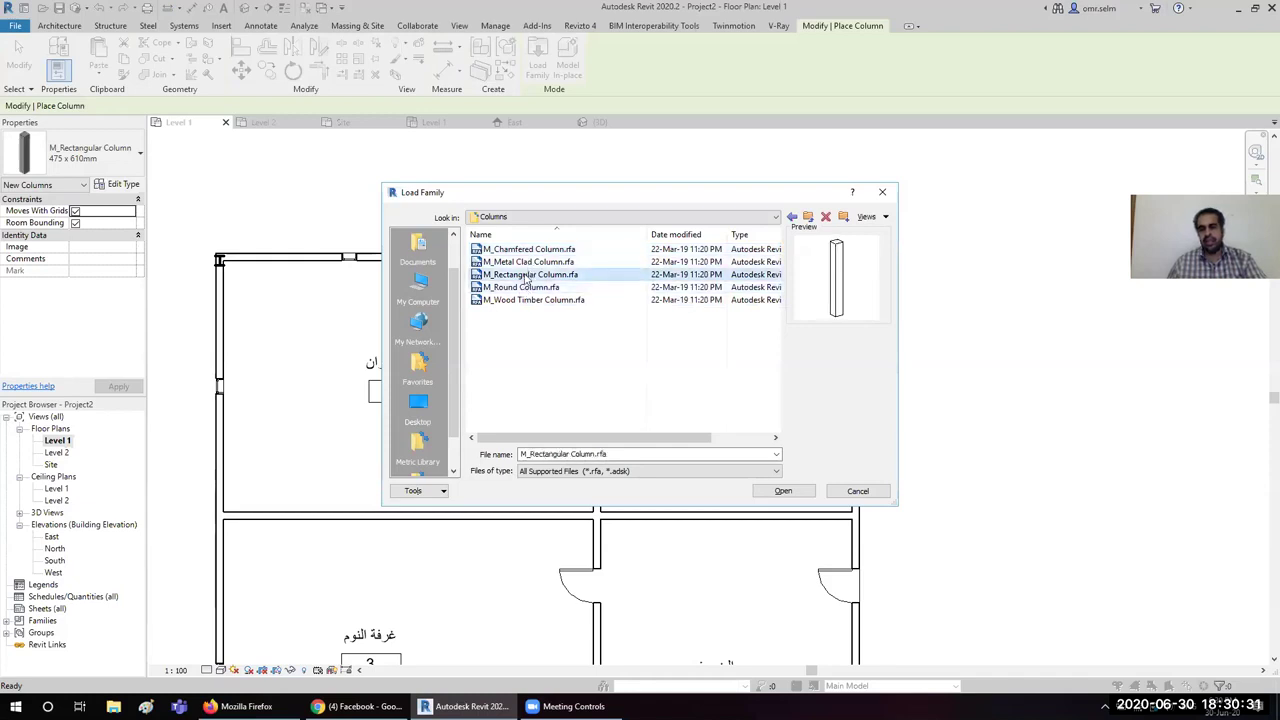
{"action": "left_click", "coordinate": [525, 262]}
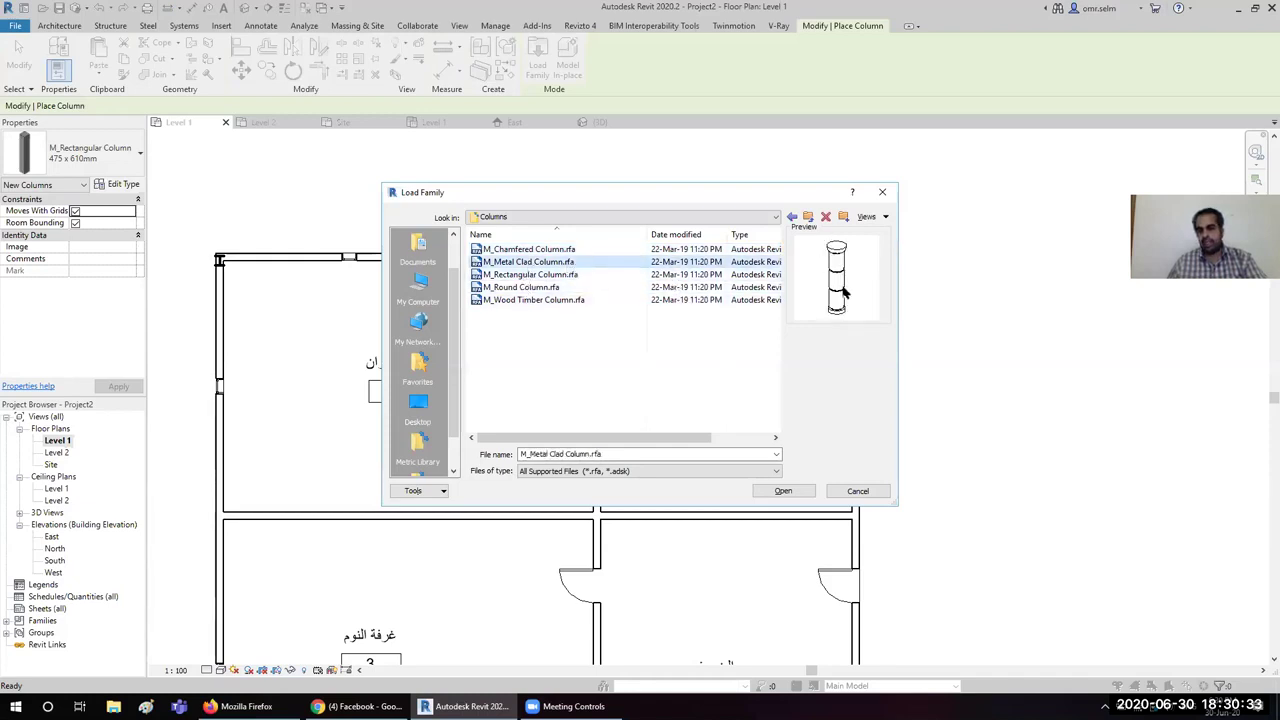
{"action": "left_click", "coordinate": [519, 300]}
{"action": "left_click", "coordinate": [522, 288]}
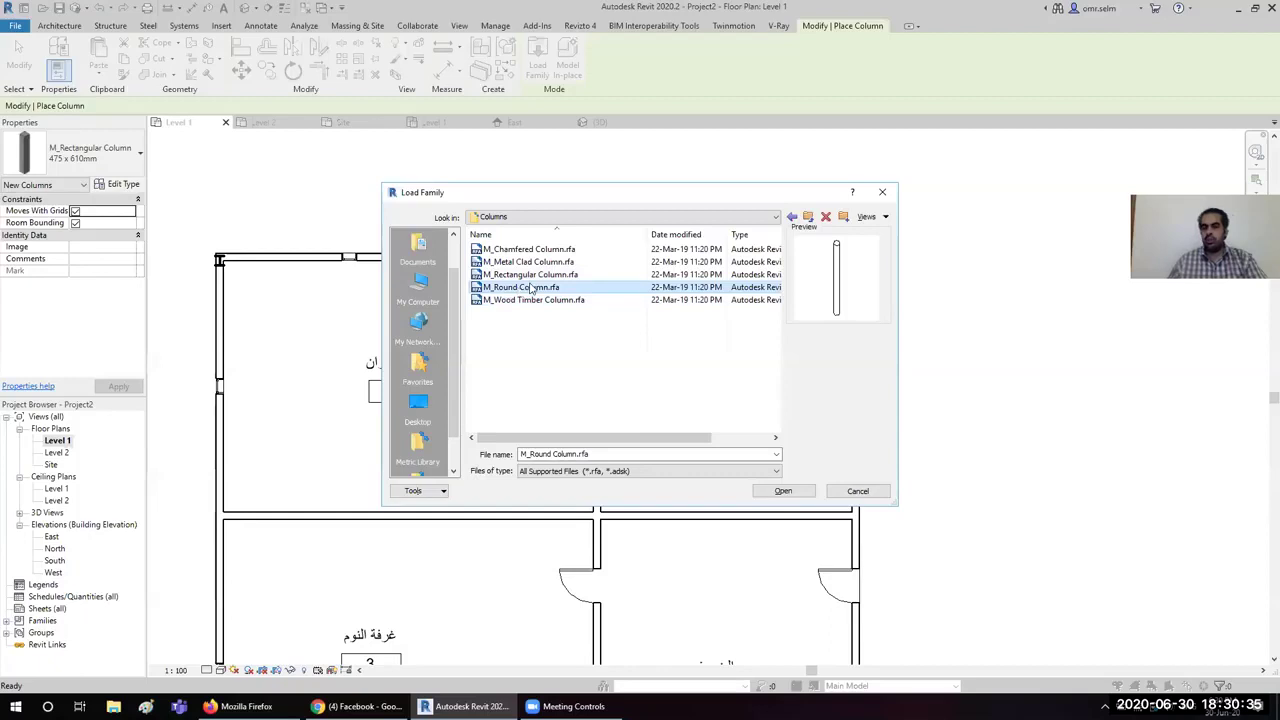
{"action": "left_click", "coordinate": [531, 277]}
{"action": "left_click", "coordinate": [530, 262]}
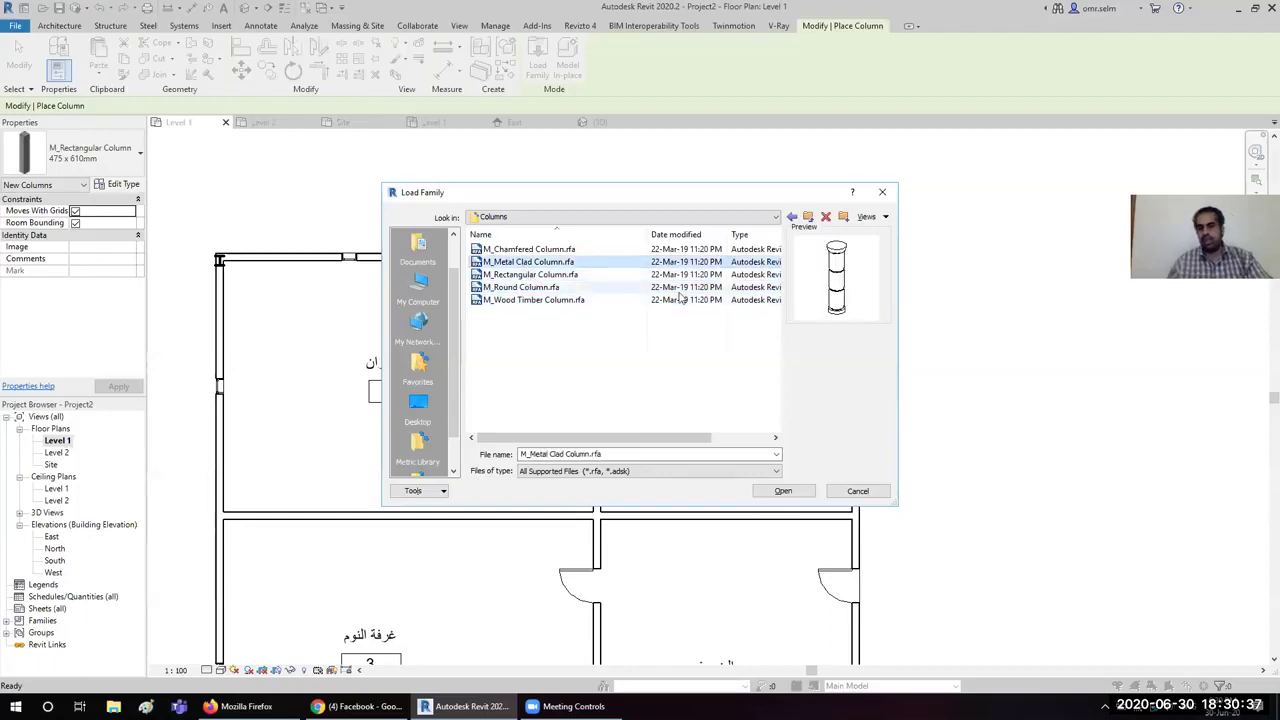
{"action": "left_click", "coordinate": [784, 490]}
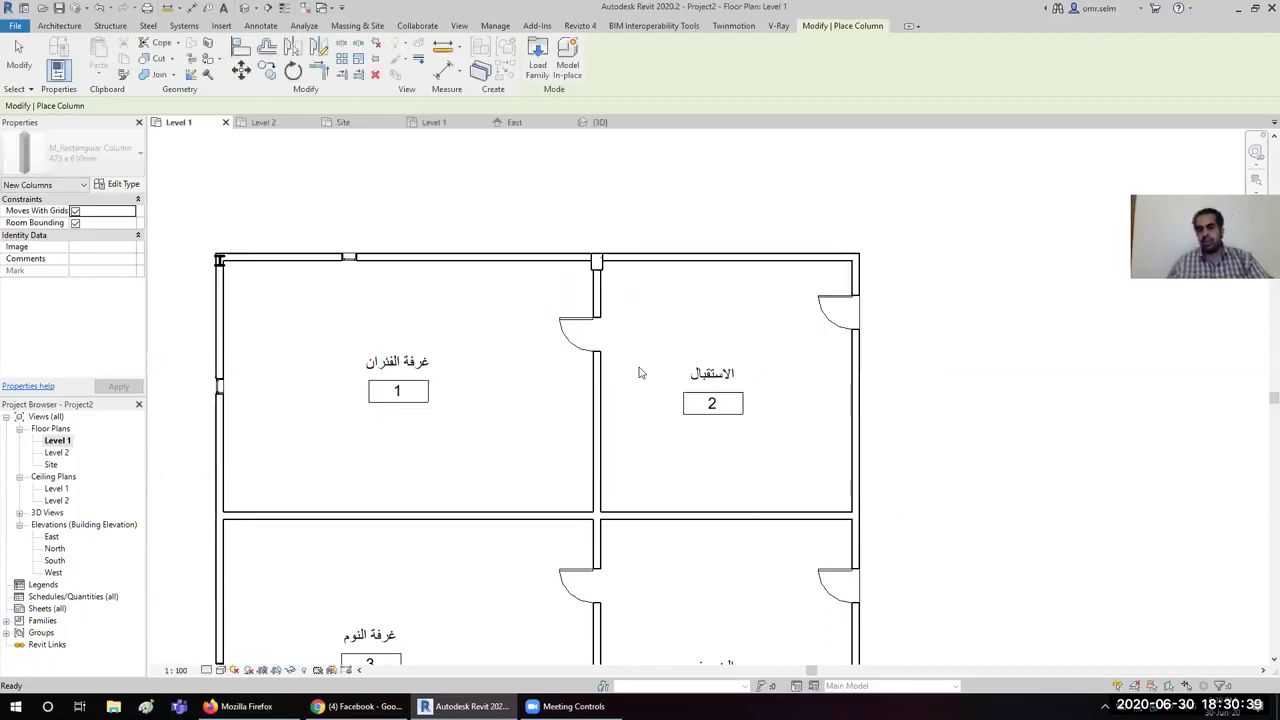
{"action": "scroll", "coordinate": [737, 434], "scroll_direction": "up", "scroll_amount": 2}
Step: Place a metal clad column in room 2, then select the concrete column in 3D view
{"action": "left_click", "coordinate": [741, 455]}
{"action": "key", "text": "Escape"}
{"action": "key", "text": "Escape"}
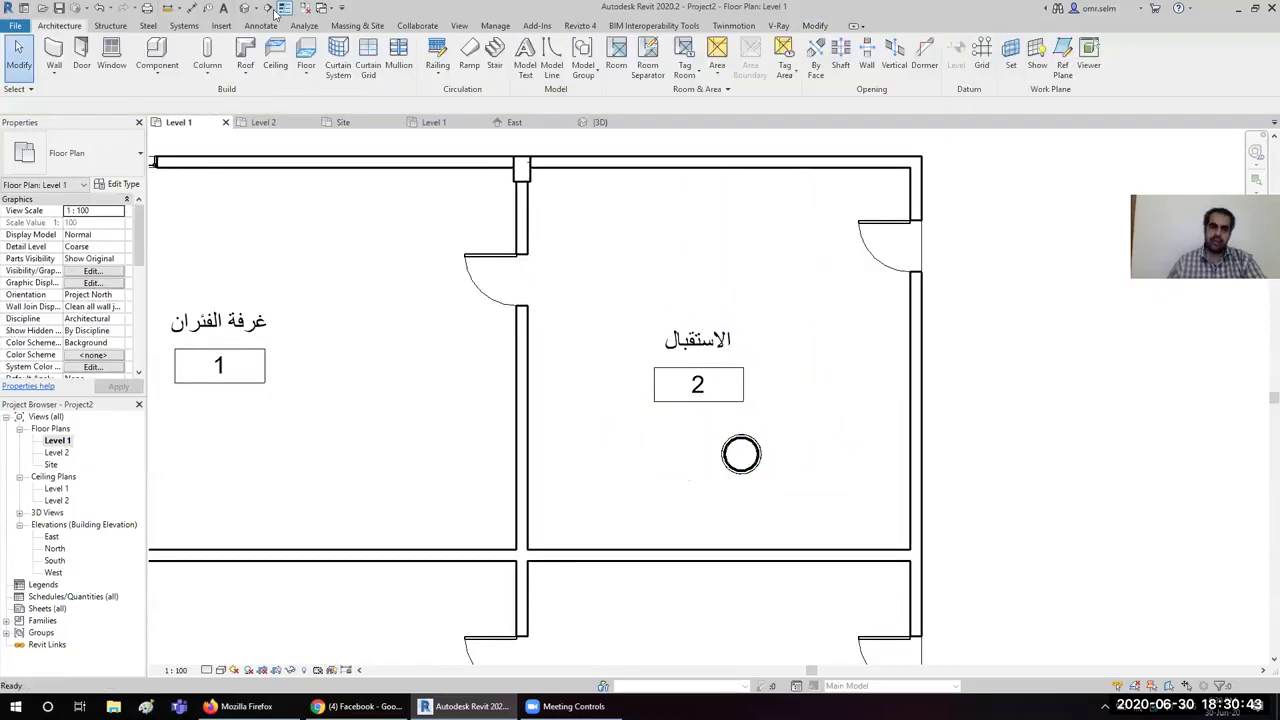
{"action": "left_click", "coordinate": [246, 9]}
{"action": "scroll", "coordinate": [798, 395], "scroll_direction": "up", "scroll_amount": 3}
{"action": "scroll", "coordinate": [798, 395], "scroll_direction": "up", "scroll_amount": 3}
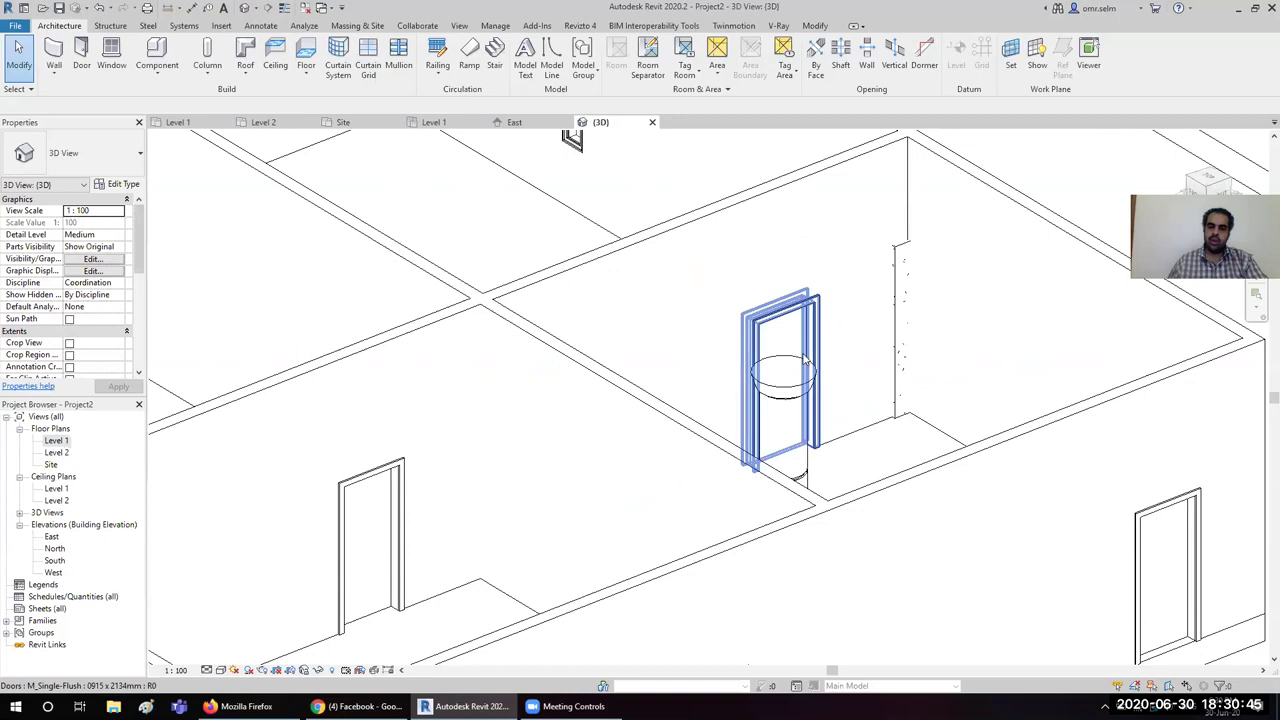
{"action": "left_click", "coordinate": [798, 395]}
{"action": "middle_click_drag", "start_coordinate": [798, 395], "coordinate": [1055, 305], "text": "shift"}
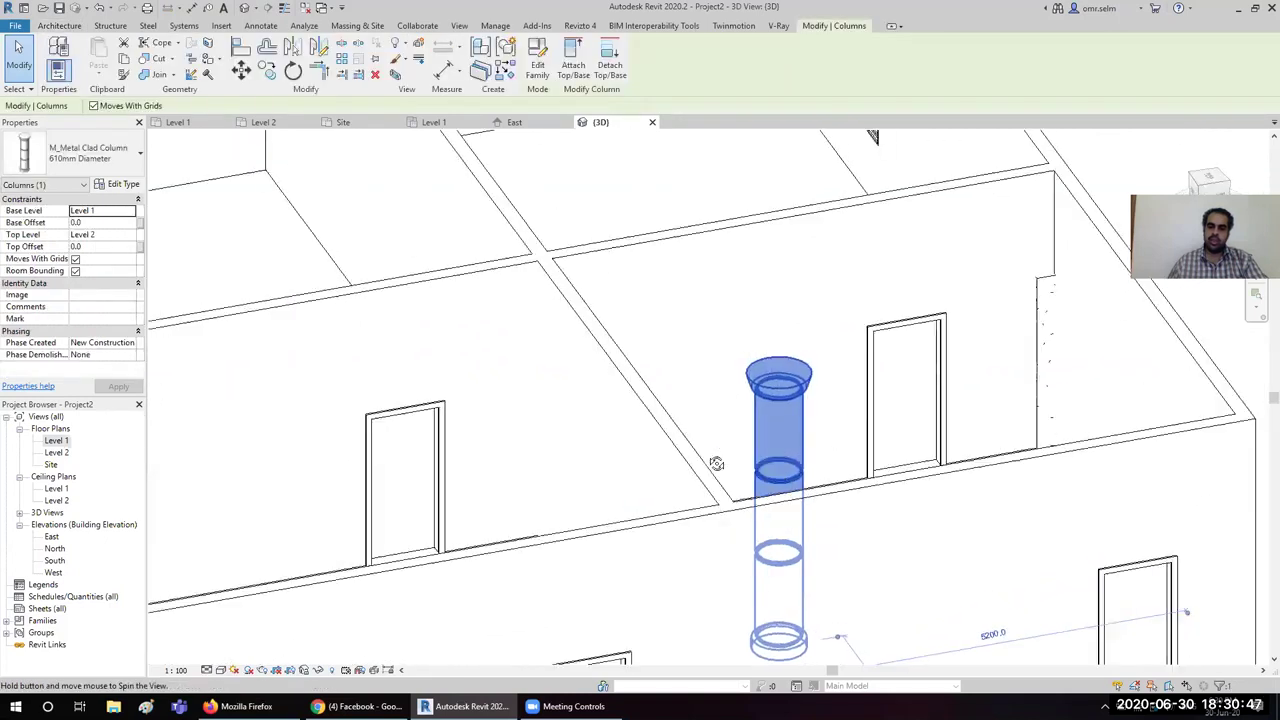
{"action": "left_click", "coordinate": [1055, 305]}
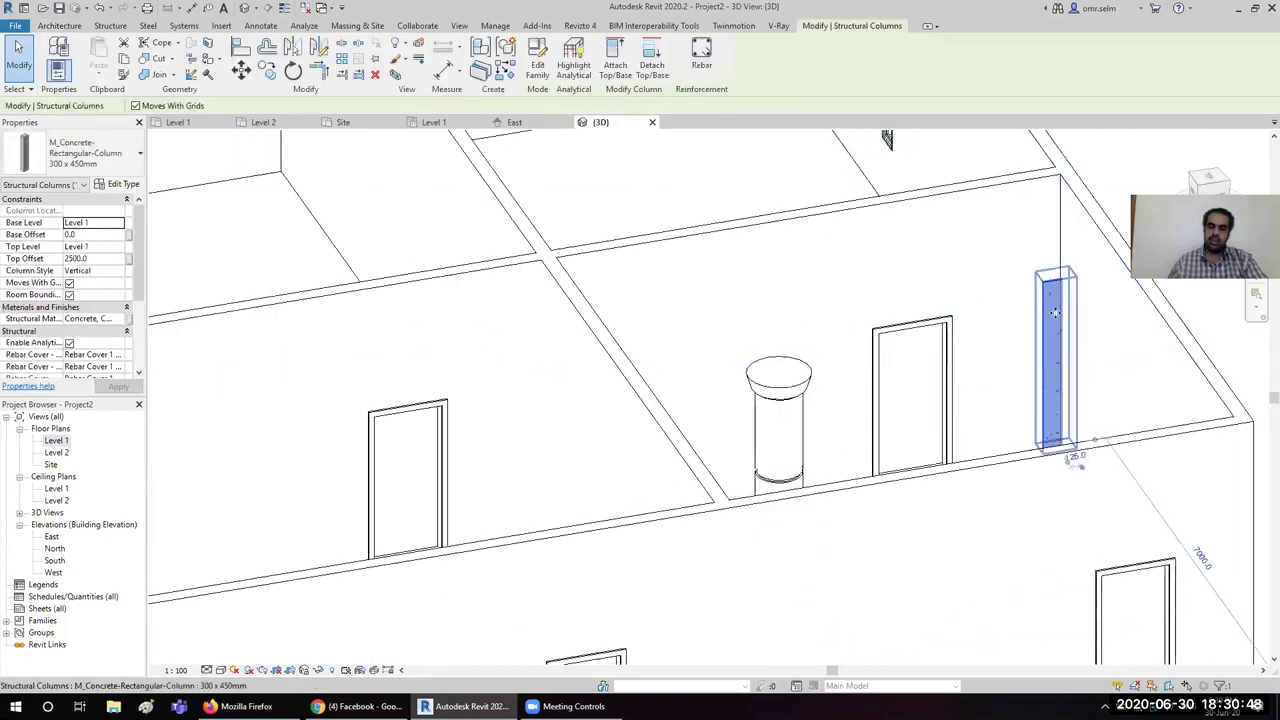
Step: Set the concrete column's Top Level to Level 2 and Top Offset to 0
{"action": "left_click", "coordinate": [117, 247]}
{"action": "left_click", "coordinate": [95, 266]}
{"action": "left_click", "coordinate": [102, 258]}
{"action": "type", "text": "0"}
{"action": "key", "text": "Return"}
{"action": "middle_click_drag", "start_coordinate": [700, 374], "coordinate": [962, 418], "text": "shift"}
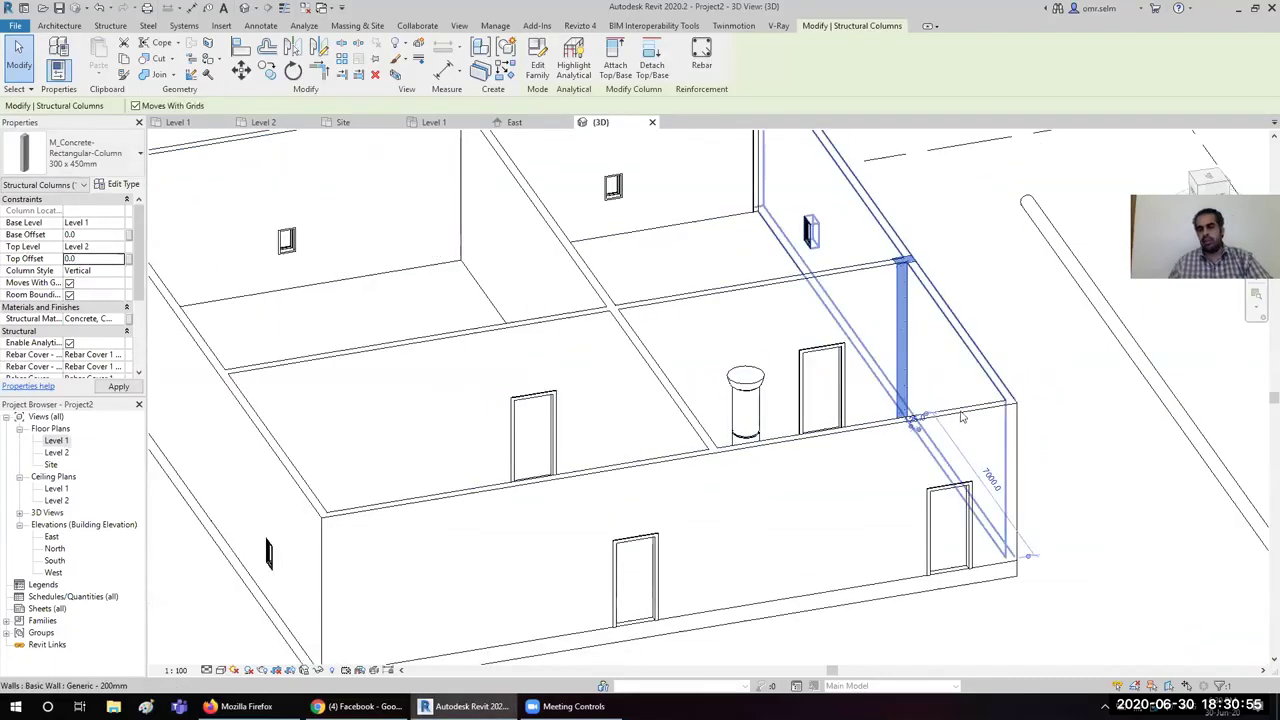
{"action": "scroll", "coordinate": [883, 248], "scroll_direction": "down", "scroll_amount": 3}
{"action": "scroll", "coordinate": [809, 337], "scroll_direction": "down", "scroll_amount": 2}
{"action": "middle_click_drag", "start_coordinate": [786, 323], "coordinate": [820, 392], "text": "shift"}
{"action": "key", "text": "Escape"}
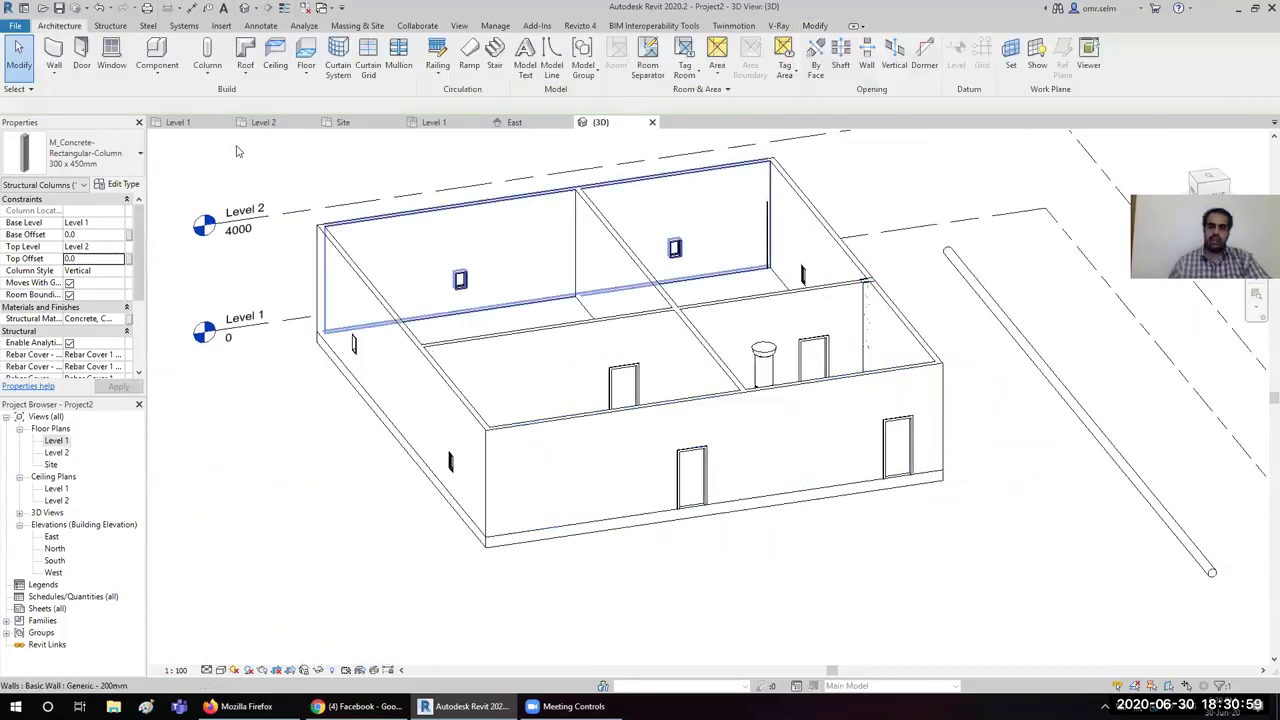
Step: Open the Level 1 floor plan and launch Link CAD from the Insert tools
{"action": "left_click", "coordinate": [220, 27]}
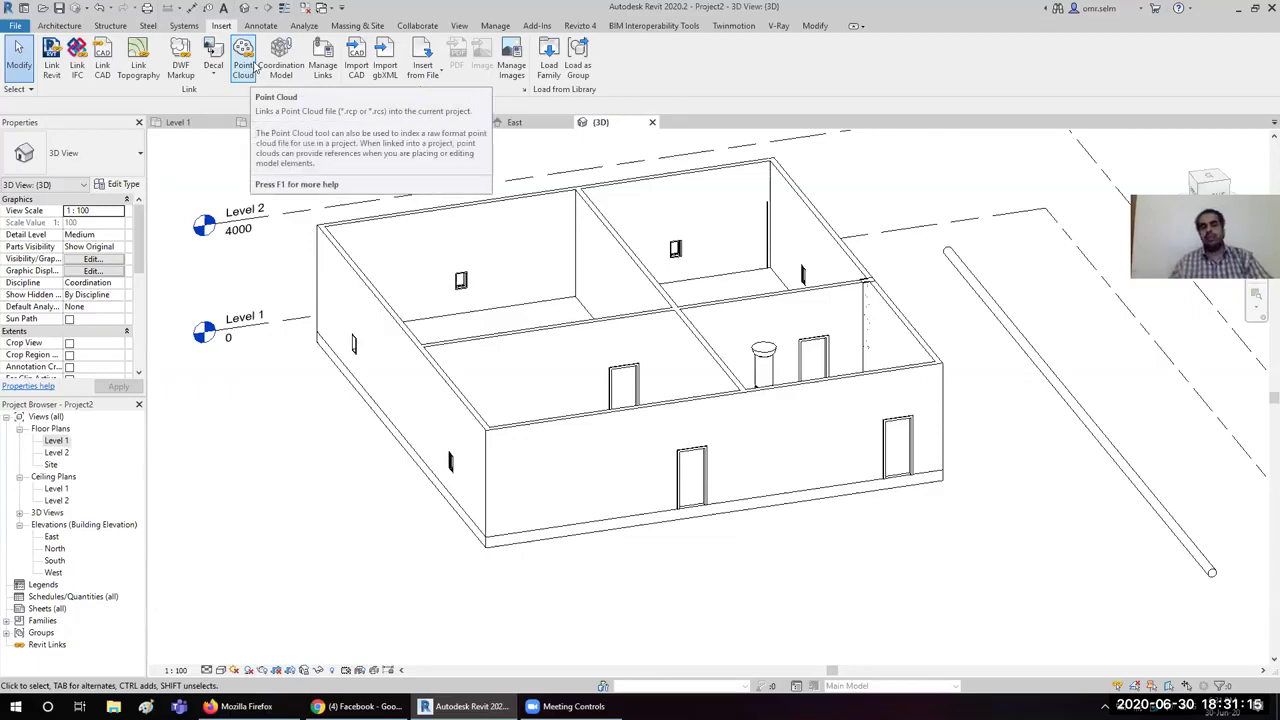
{"action": "double_click", "coordinate": [56, 441]}
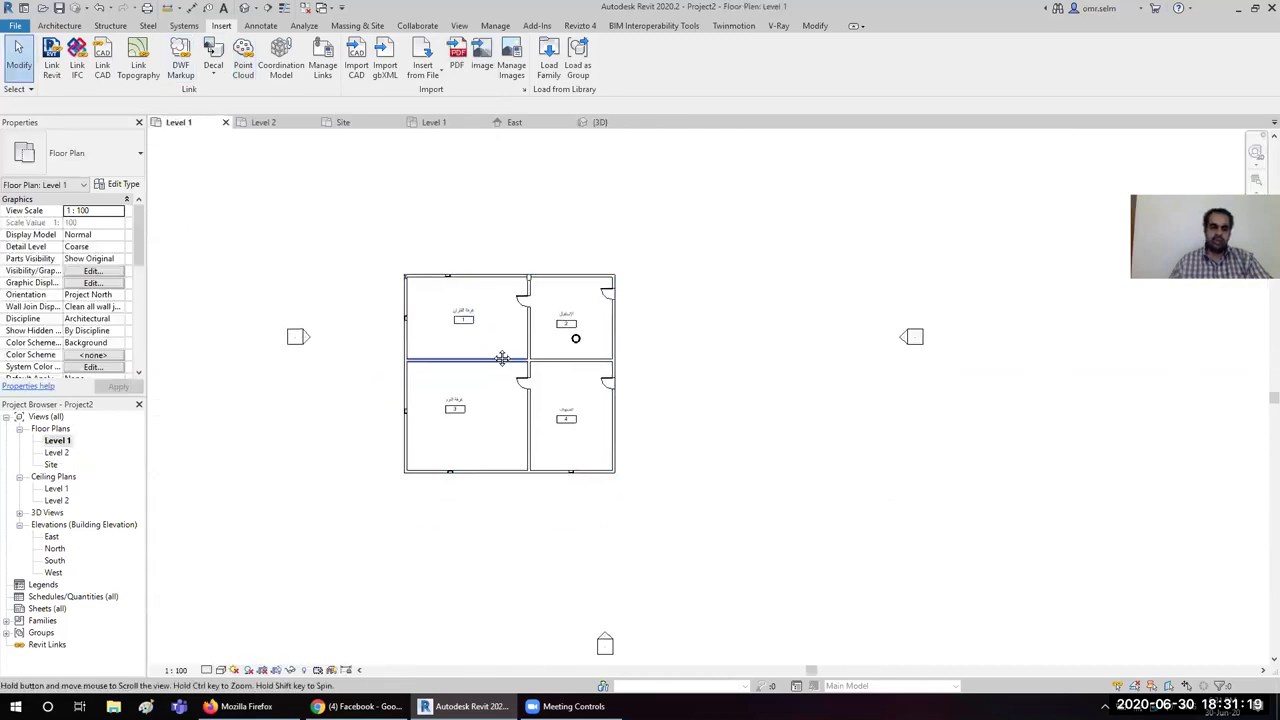
{"action": "middle_click_drag", "start_coordinate": [477, 352], "coordinate": [495, 291]}
{"action": "left_click", "coordinate": [104, 76]}
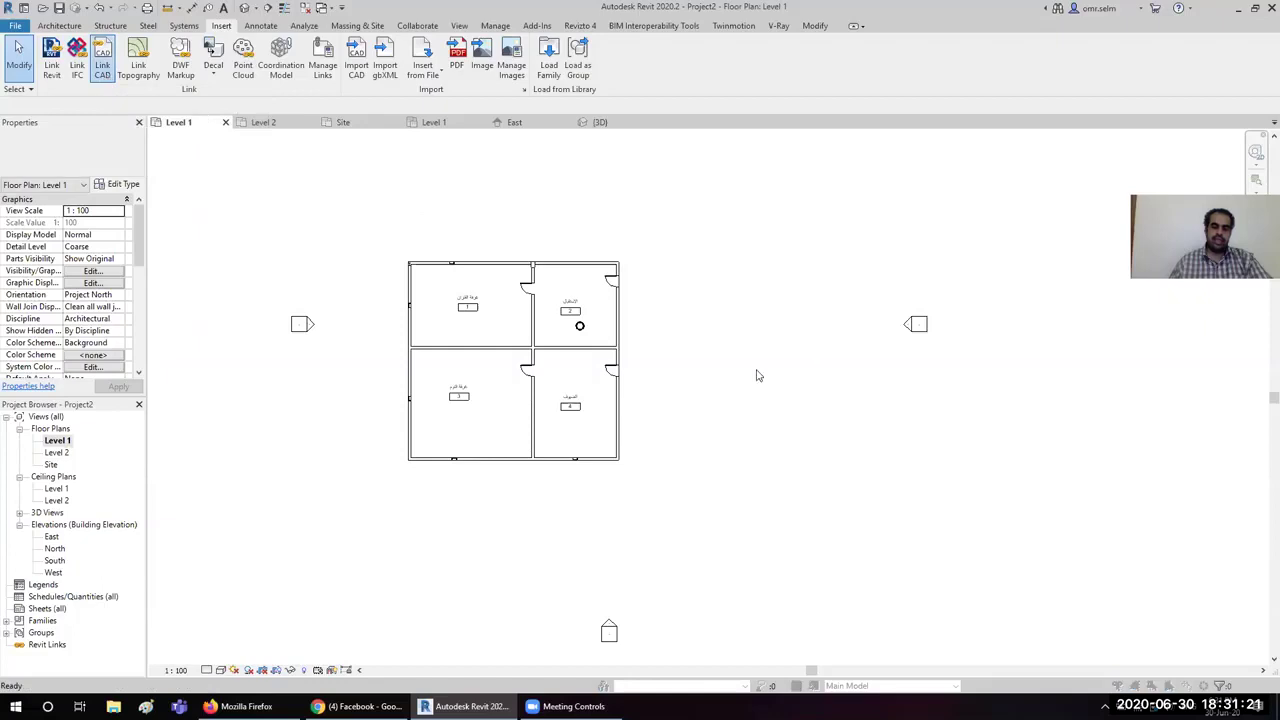
{"action": "scroll", "coordinate": [741, 116], "scroll_direction": "down", "scroll_amount": 2}
{"action": "scroll", "coordinate": [741, 116], "scroll_direction": "down", "scroll_amount": 3}
{"action": "scroll", "coordinate": [741, 116], "scroll_direction": "down", "scroll_amount": 3}
{"action": "scroll", "coordinate": [741, 116], "scroll_direction": "down", "scroll_amount": 2}
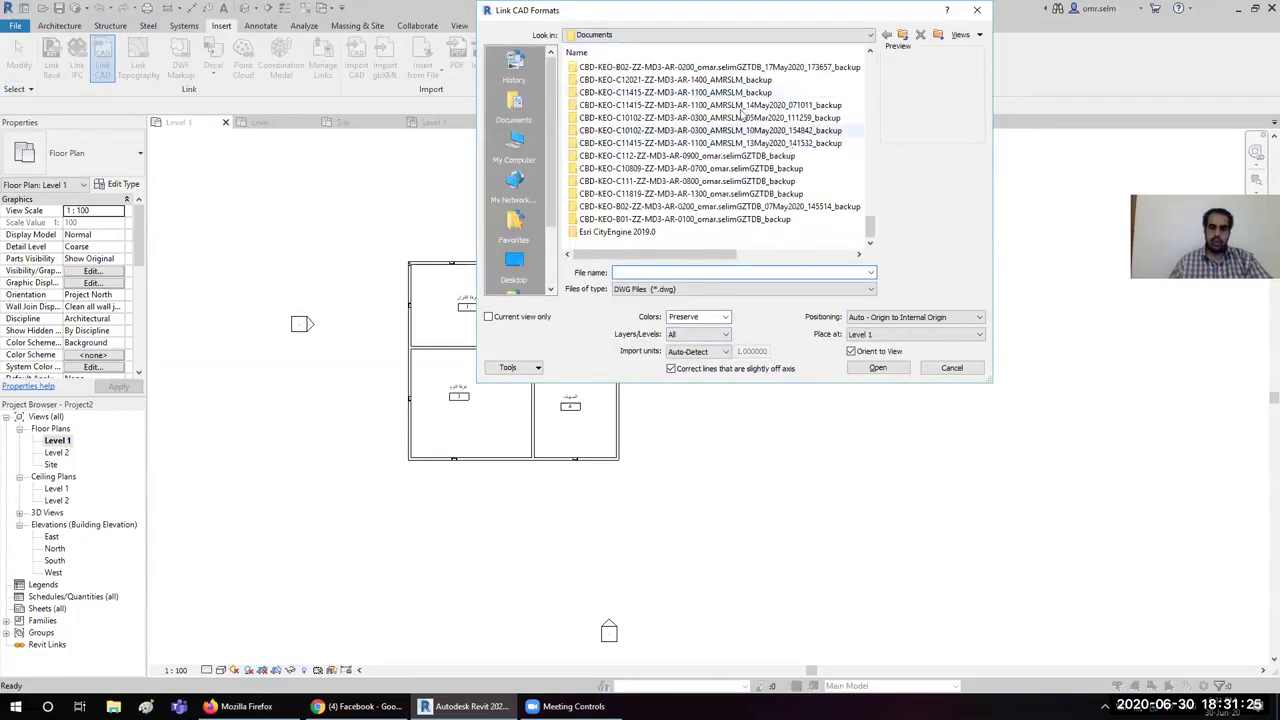
Step: Browse to DATA (D:) > bim > EXTENSION and select kazeem.dwg
{"action": "left_click", "coordinate": [682, 37]}
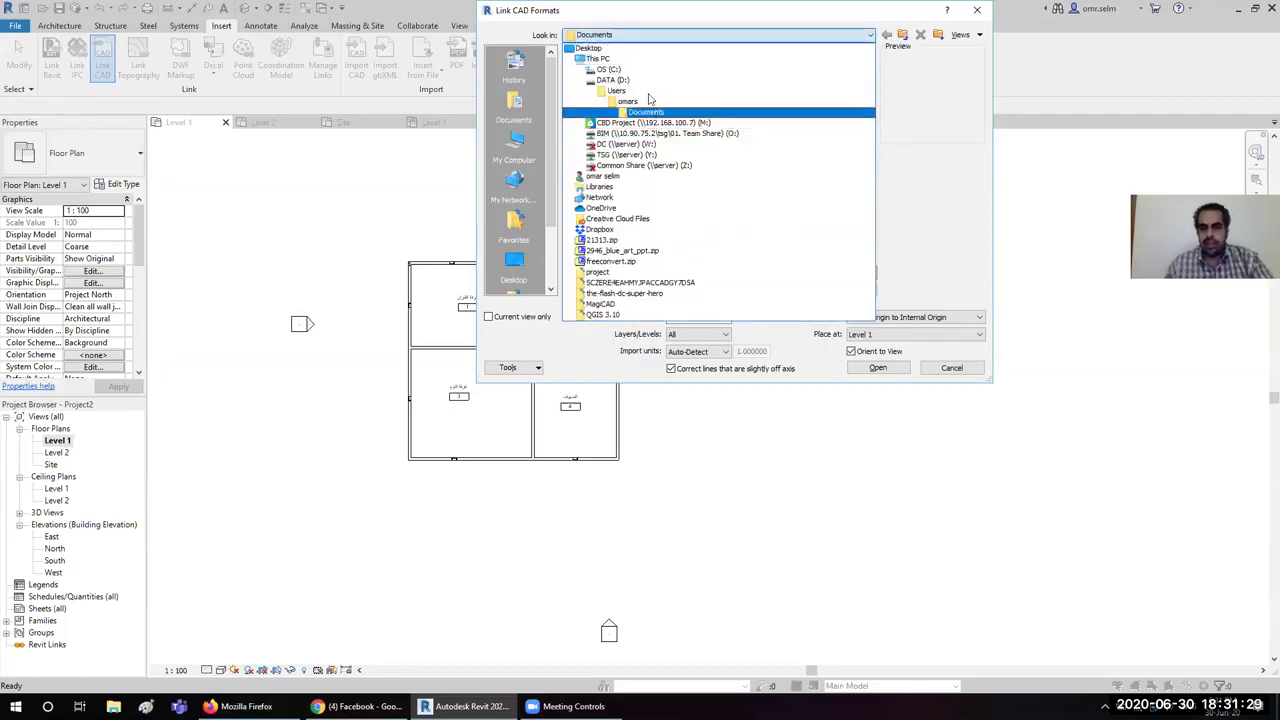
{"action": "left_click", "coordinate": [612, 80]}
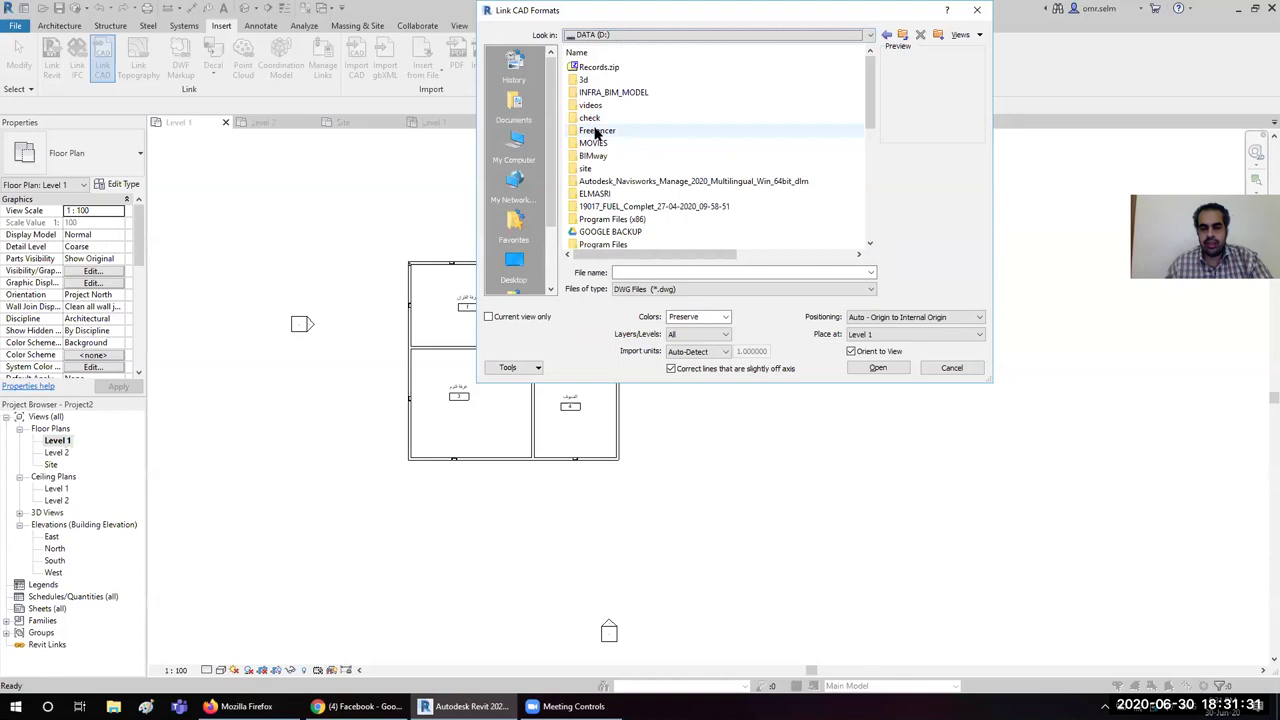
{"action": "scroll", "coordinate": [604, 108], "scroll_direction": "down", "scroll_amount": 5}
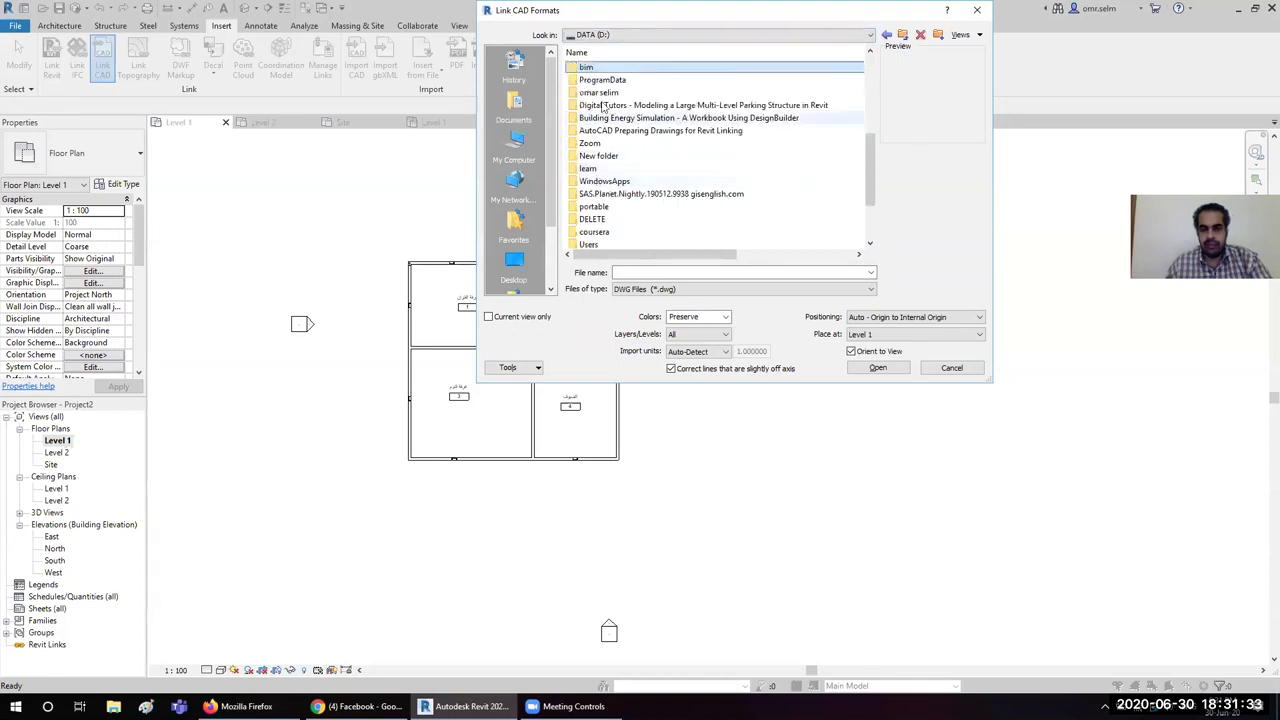
{"action": "double_click", "coordinate": [595, 68]}
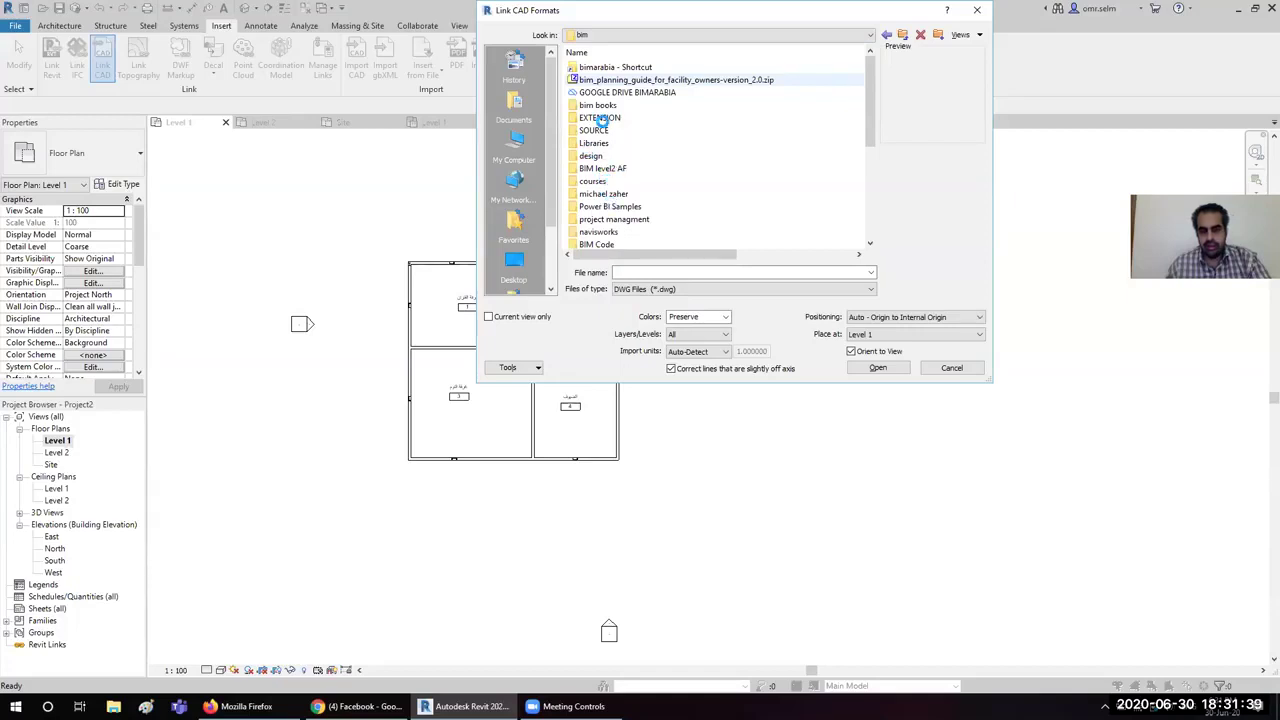
{"action": "left_click", "coordinate": [604, 119]}
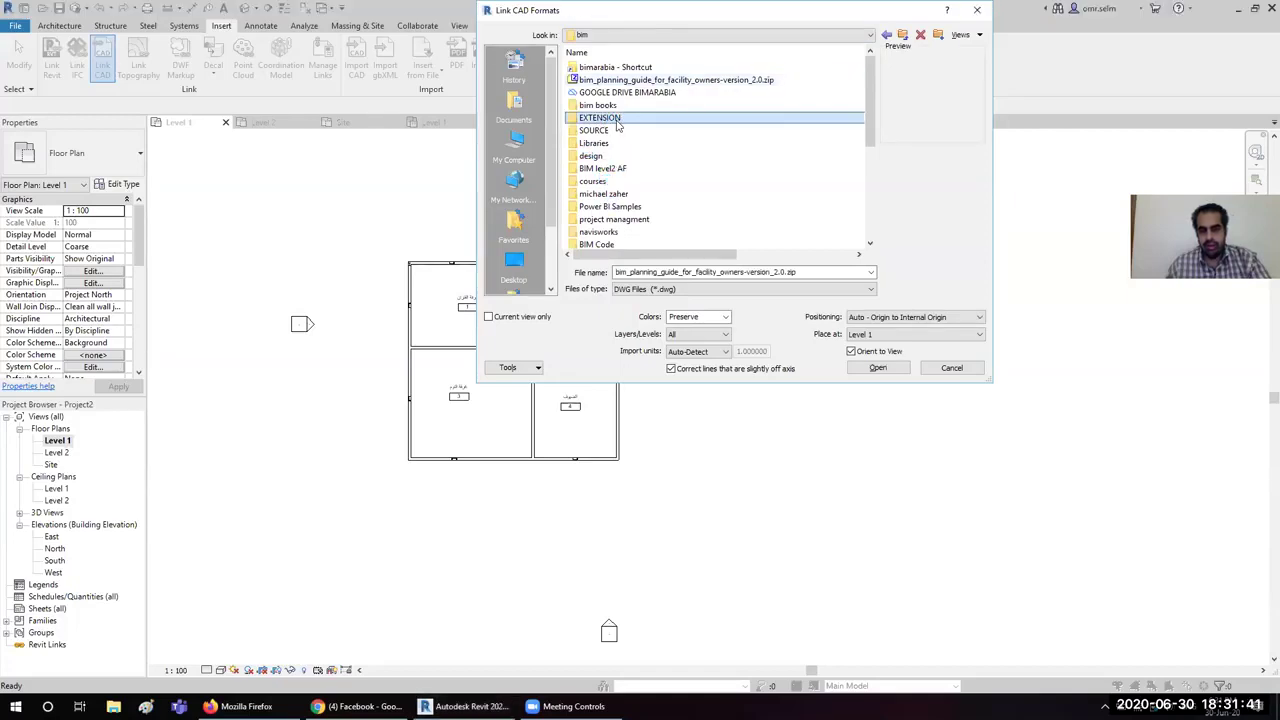
{"action": "double_click", "coordinate": [614, 118]}
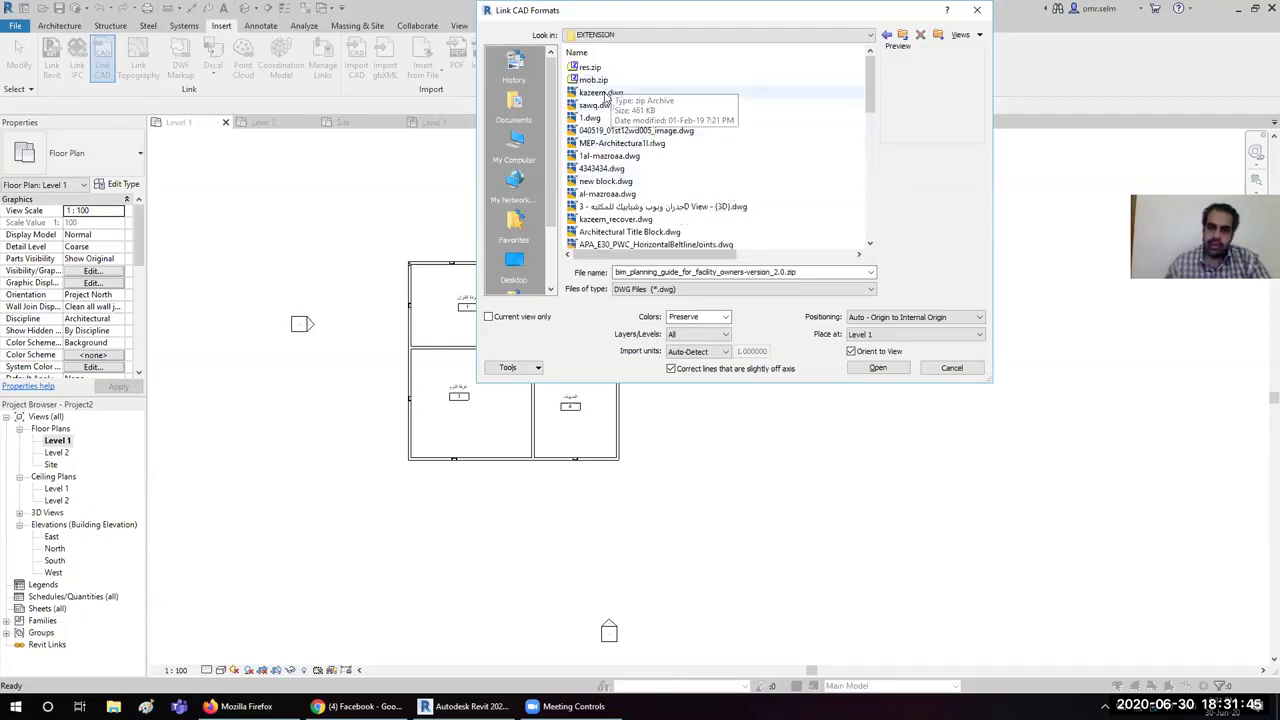
{"action": "left_click", "coordinate": [655, 93]}
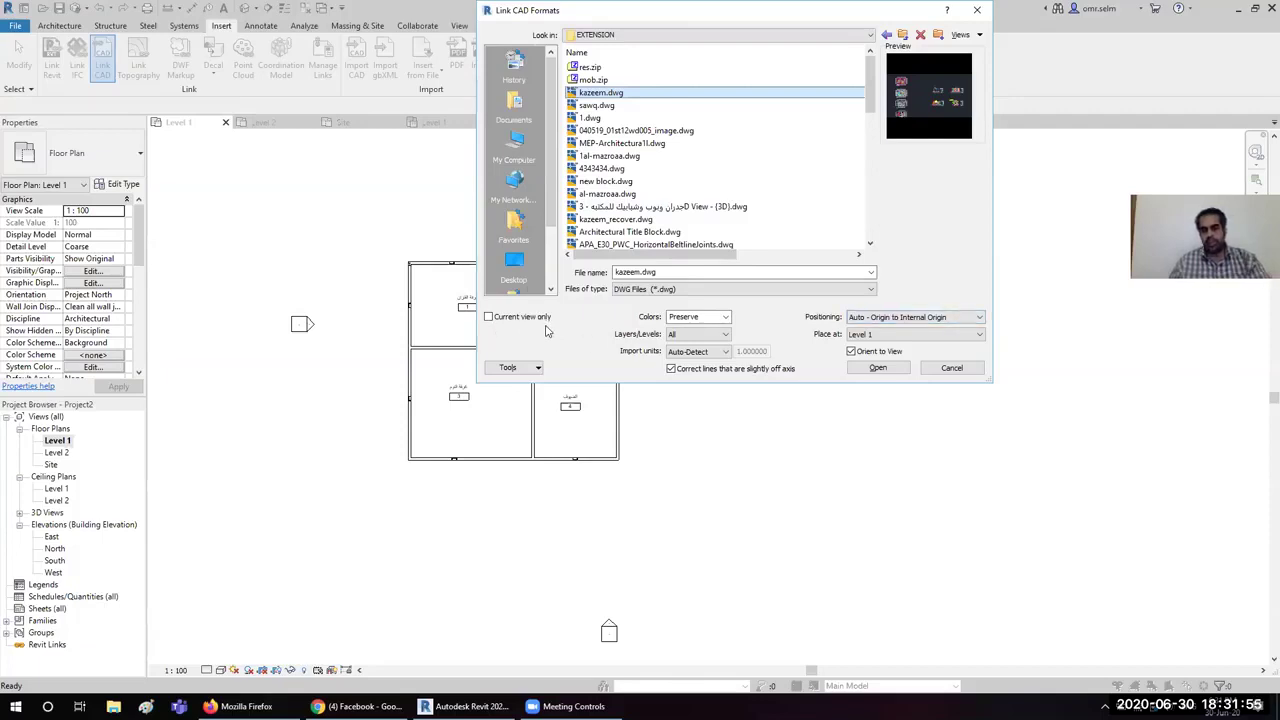
Step: Link kazeem.dwg with Colors Preserve, Layers Specify, Auto-Detect units, Origin to Internal Origin, Level 1
{"action": "left_click", "coordinate": [727, 317]}
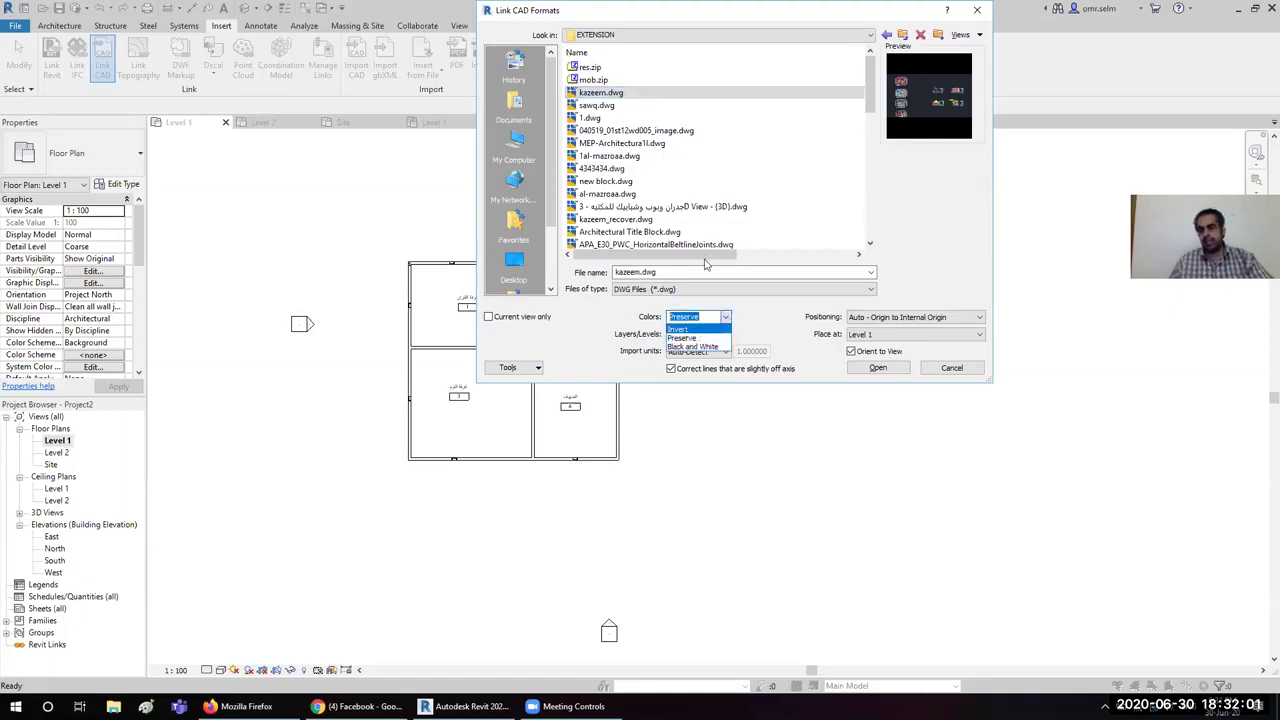
{"action": "left_click", "coordinate": [745, 332]}
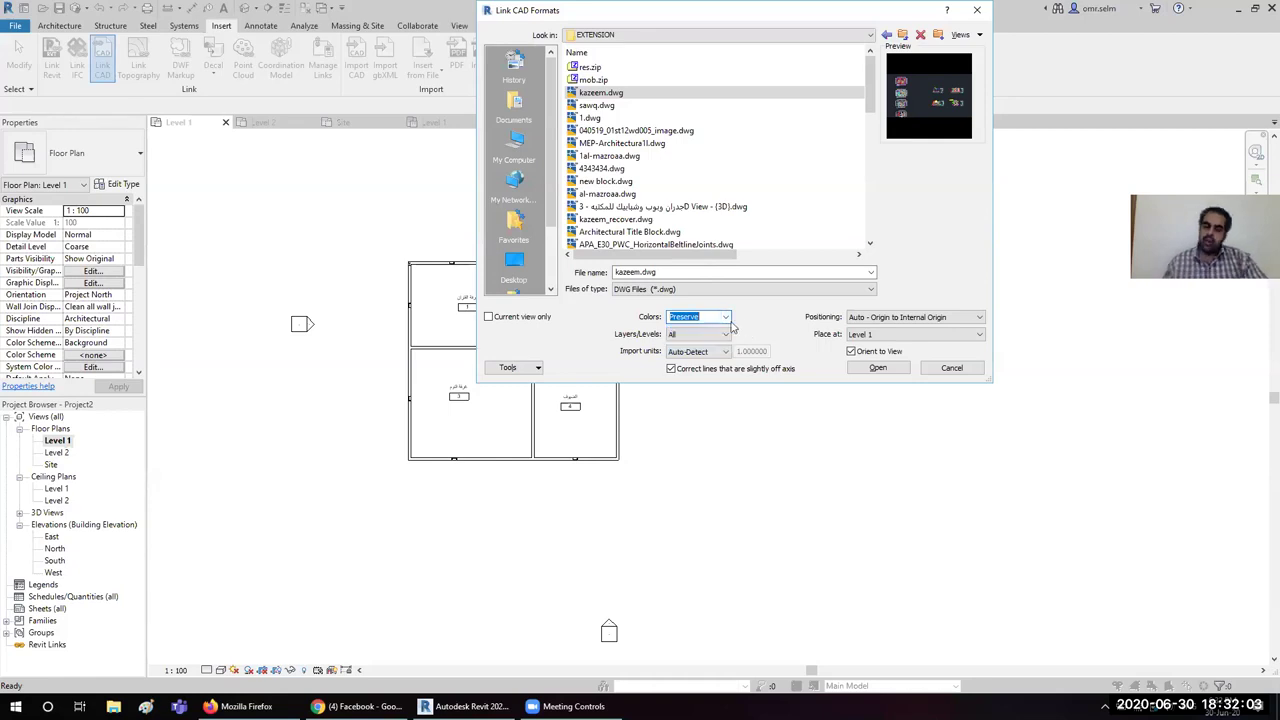
{"action": "left_click", "coordinate": [726, 318]}
{"action": "left_click", "coordinate": [746, 340]}
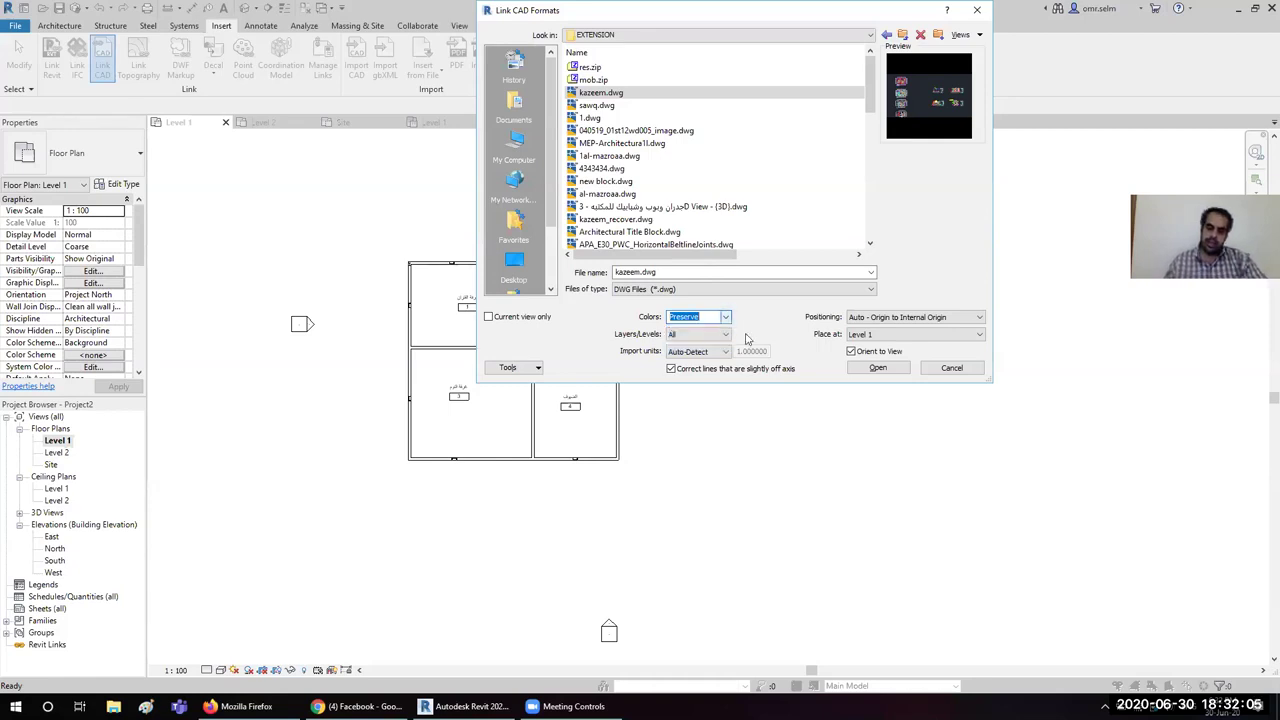
{"action": "left_click", "coordinate": [724, 335]}
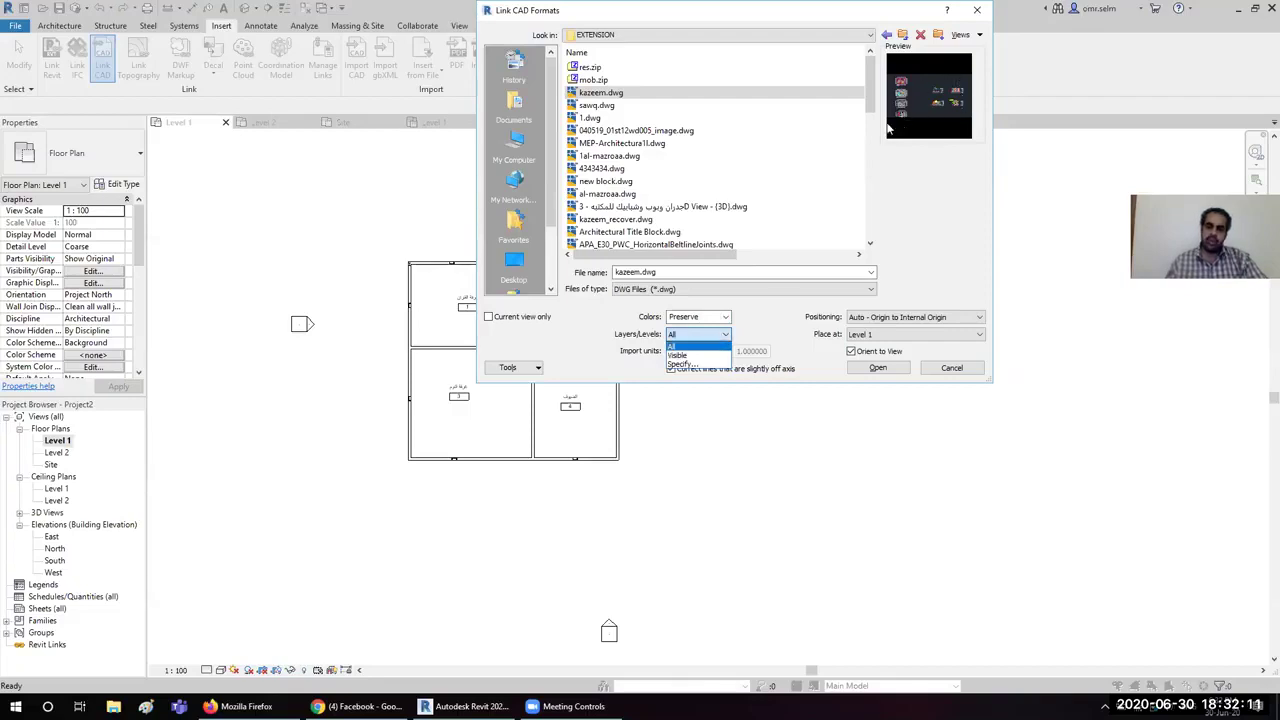
{"action": "left_click", "coordinate": [680, 365]}
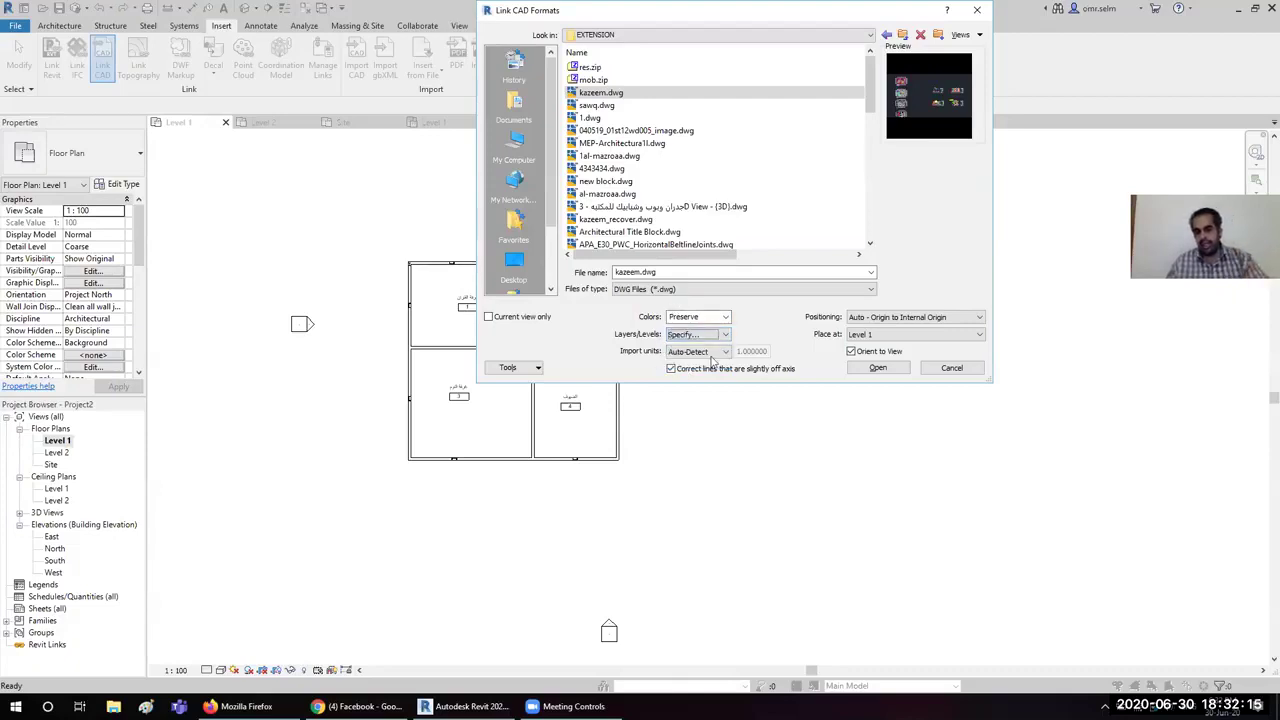
{"action": "left_click", "coordinate": [718, 352]}
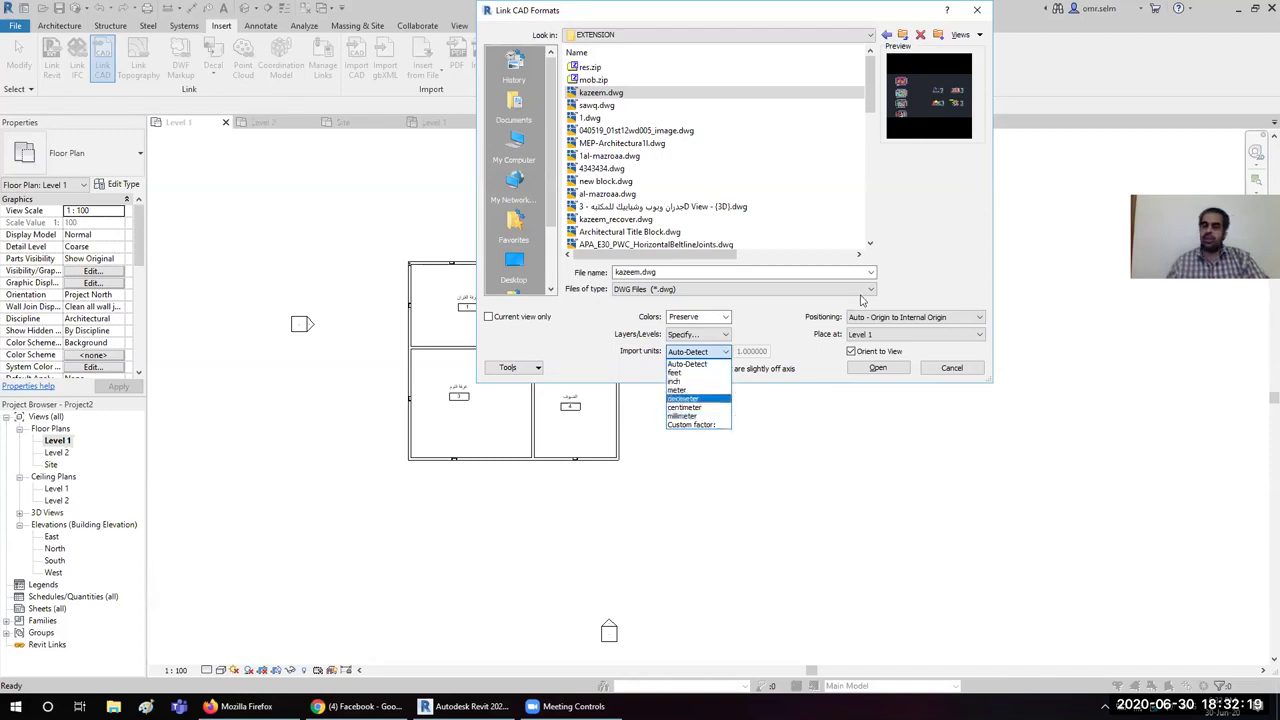
{"action": "left_click", "coordinate": [927, 247]}
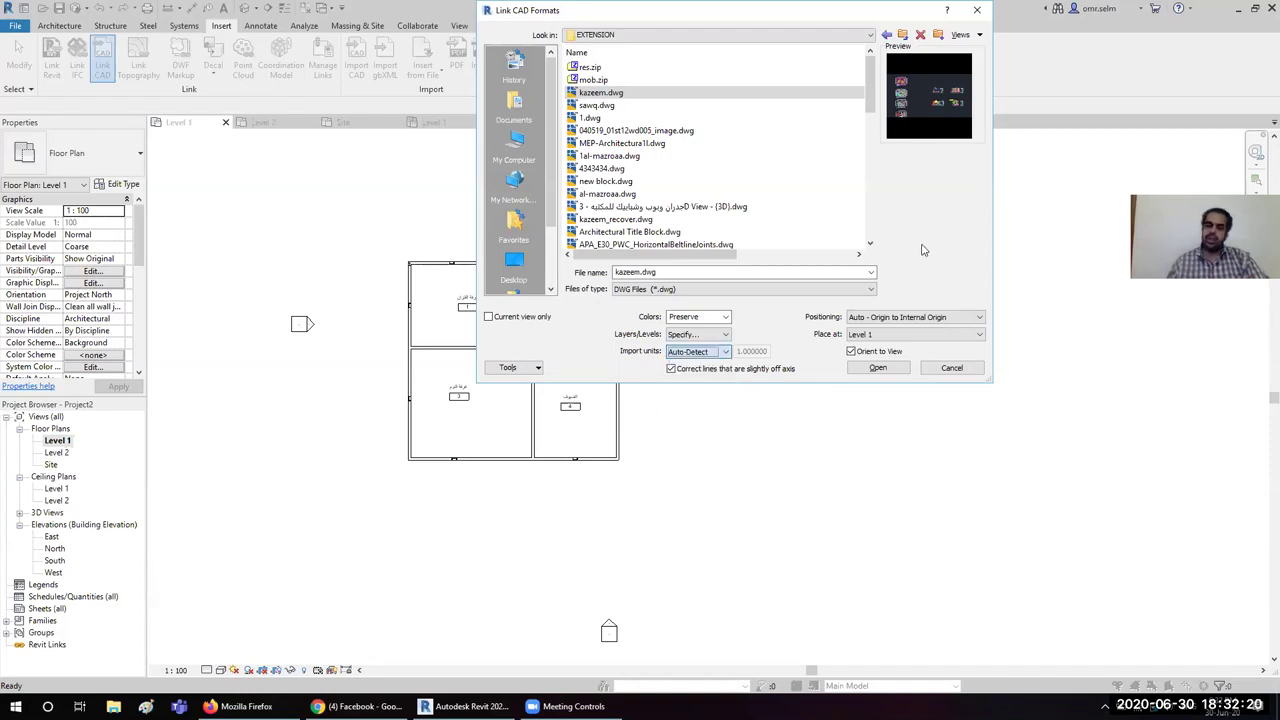
{"action": "left_click", "coordinate": [895, 319]}
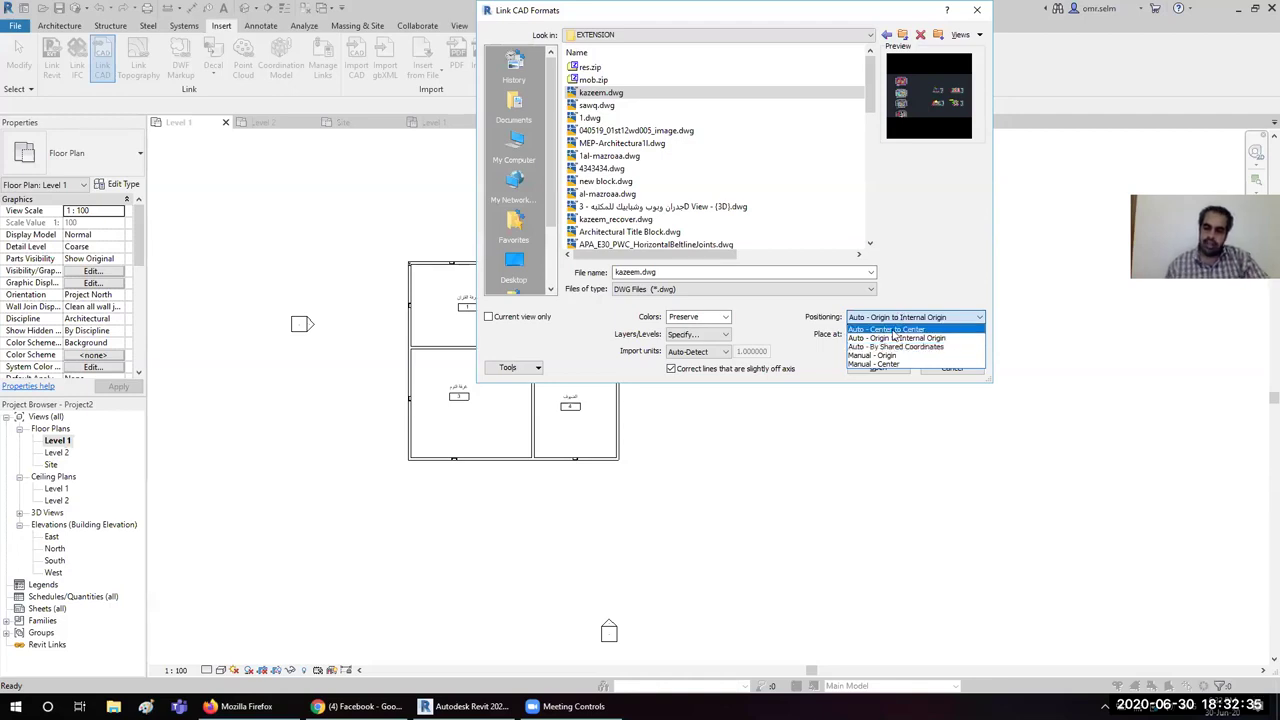
{"action": "left_click", "coordinate": [903, 340]}
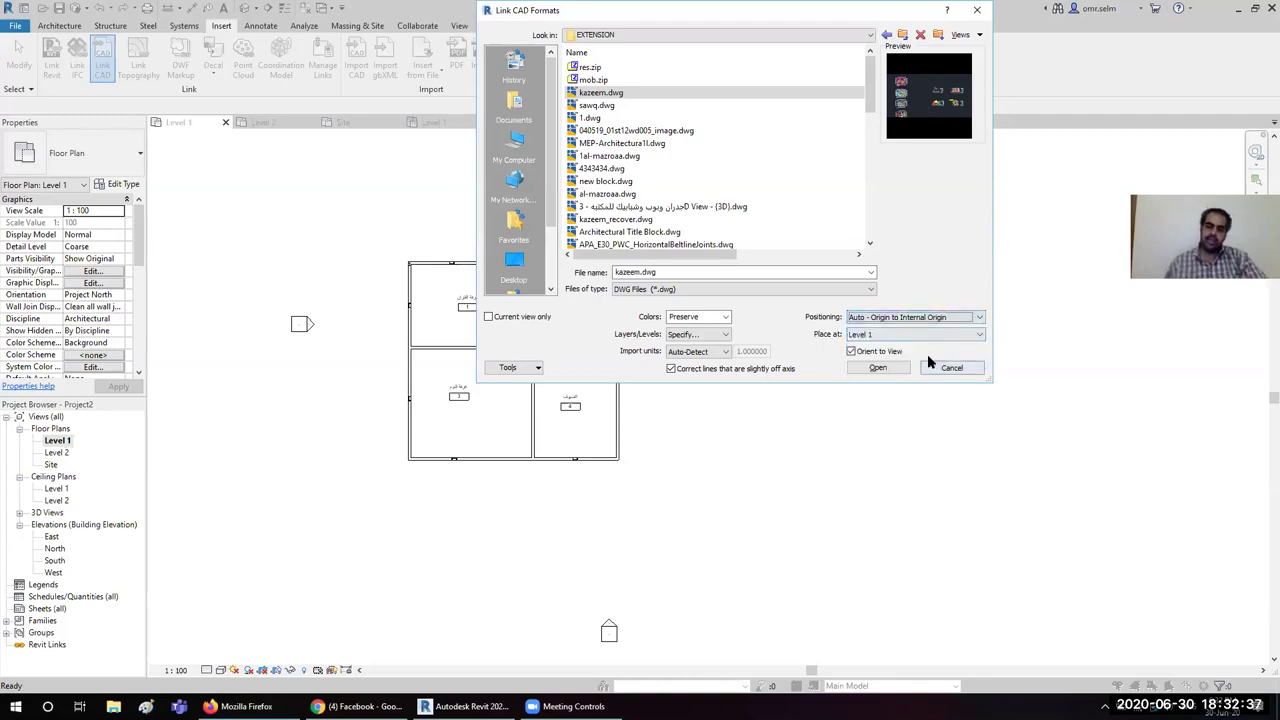
{"action": "left_click", "coordinate": [910, 334]}
{"action": "left_click", "coordinate": [914, 347]}
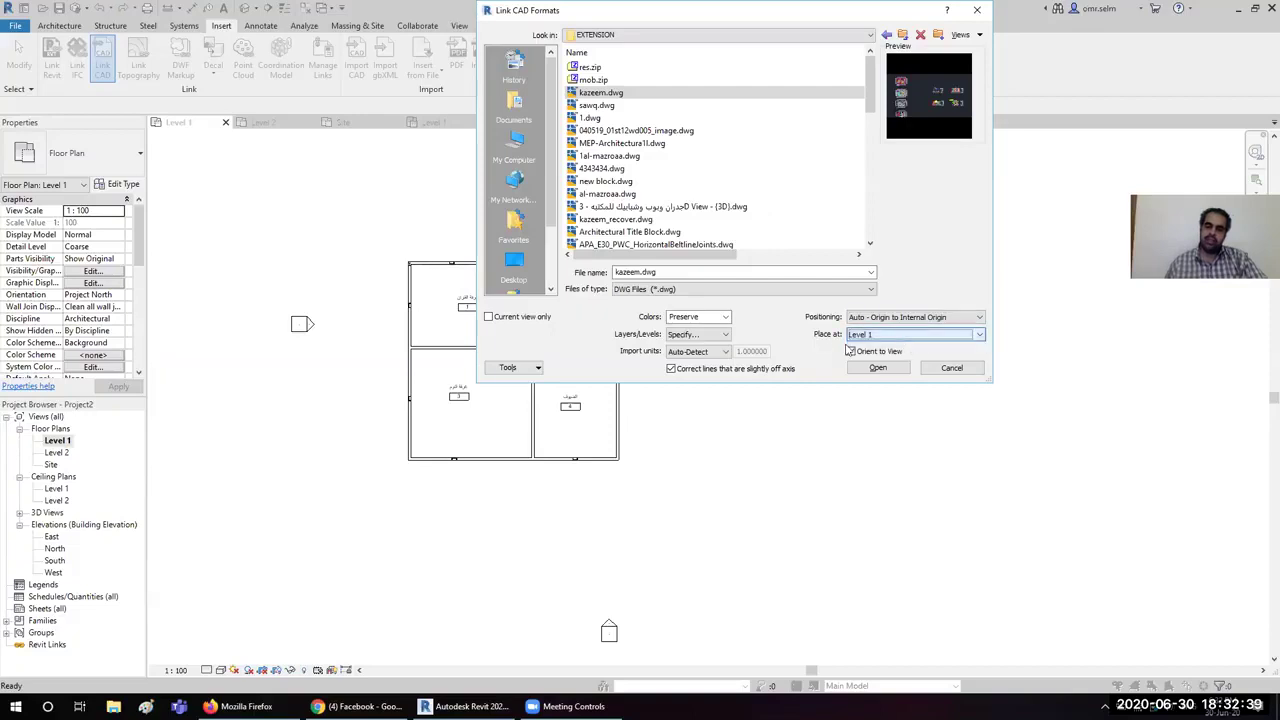
{"action": "left_click", "coordinate": [873, 370]}
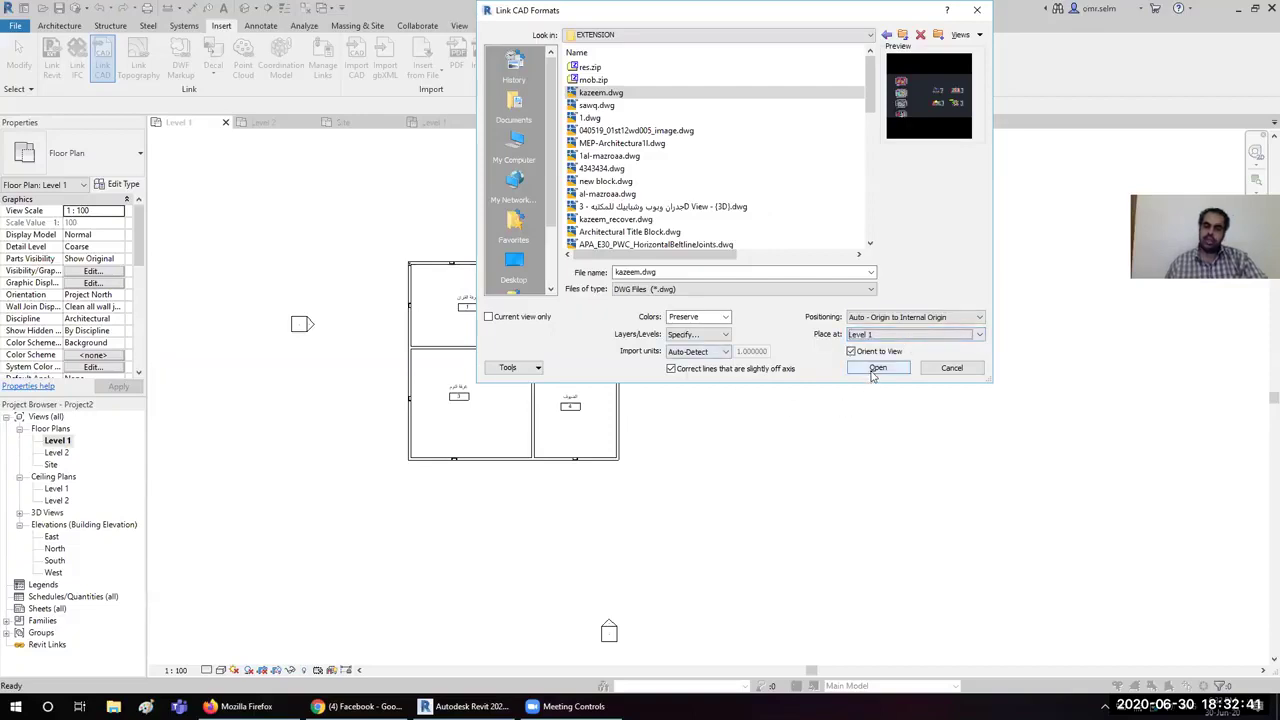
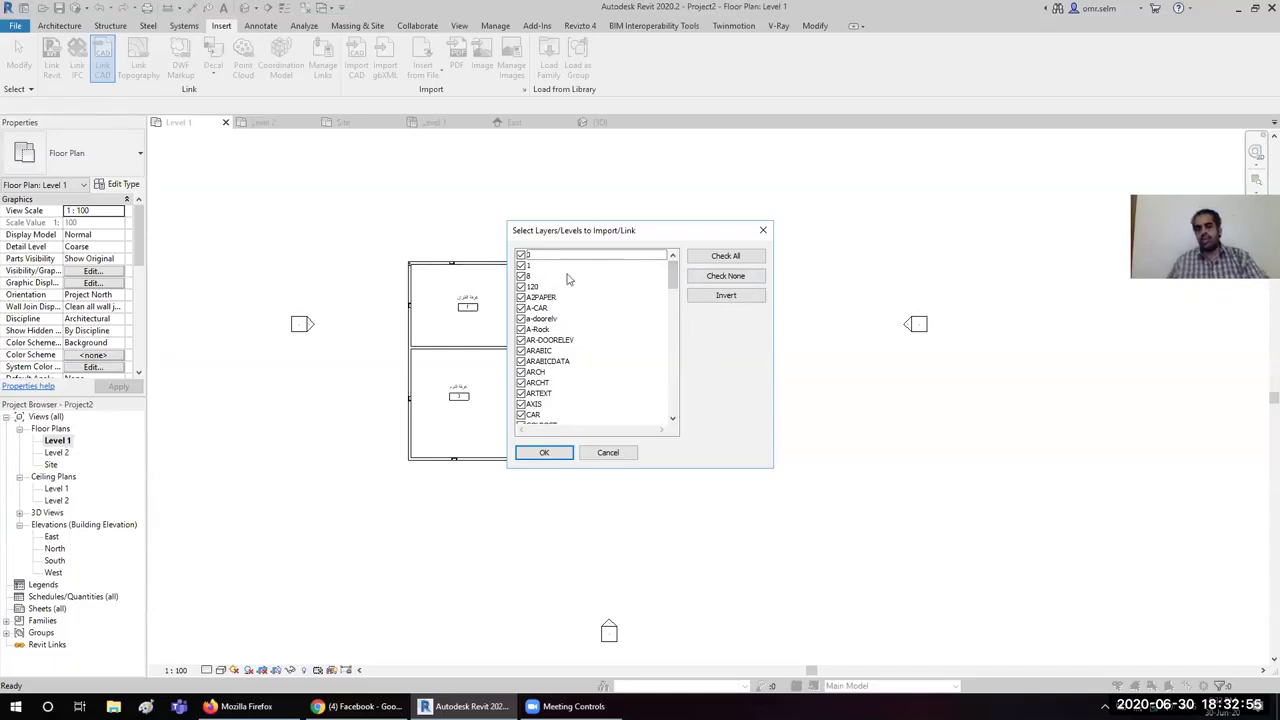
Step: Import kazeem.dwg with all layers checked and look over the imported drawings
{"action": "left_click", "coordinate": [544, 452]}
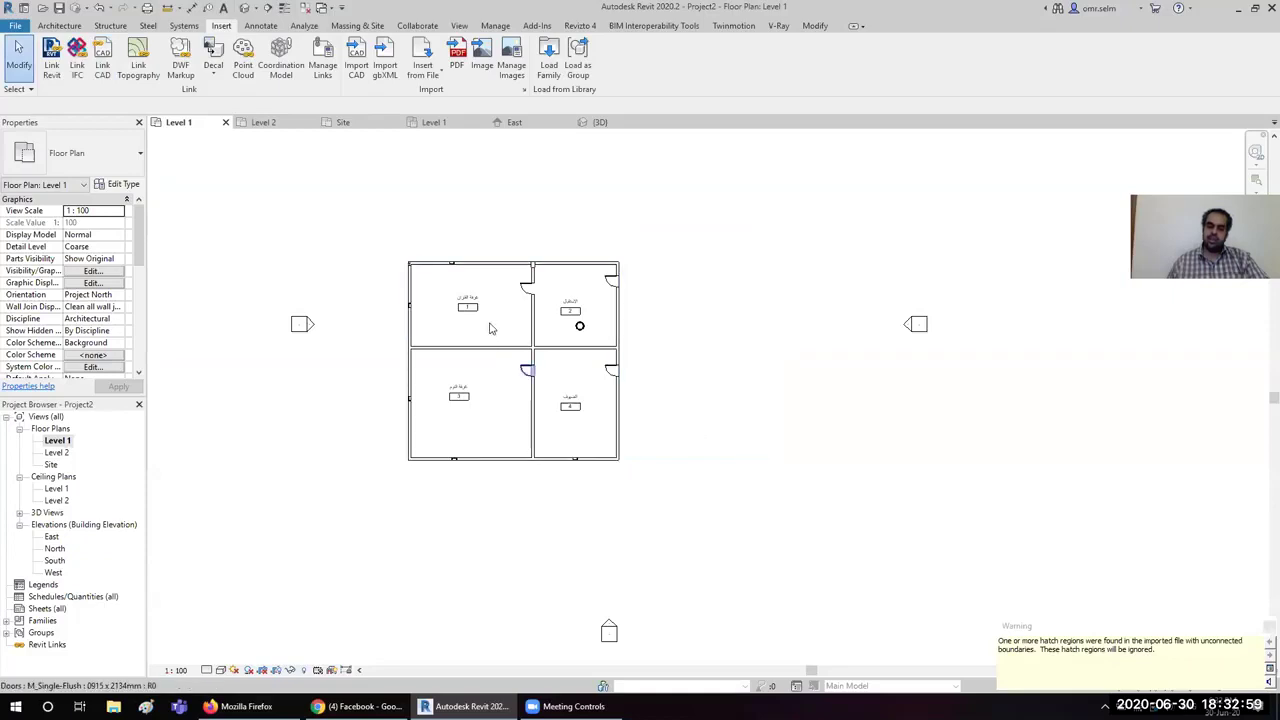
{"action": "scroll", "coordinate": [586, 360], "scroll_direction": "down", "scroll_amount": 3}
{"action": "scroll", "coordinate": [586, 355], "scroll_direction": "down", "scroll_amount": 2}
{"action": "middle_click_drag", "start_coordinate": [748, 403], "coordinate": [908, 603]}
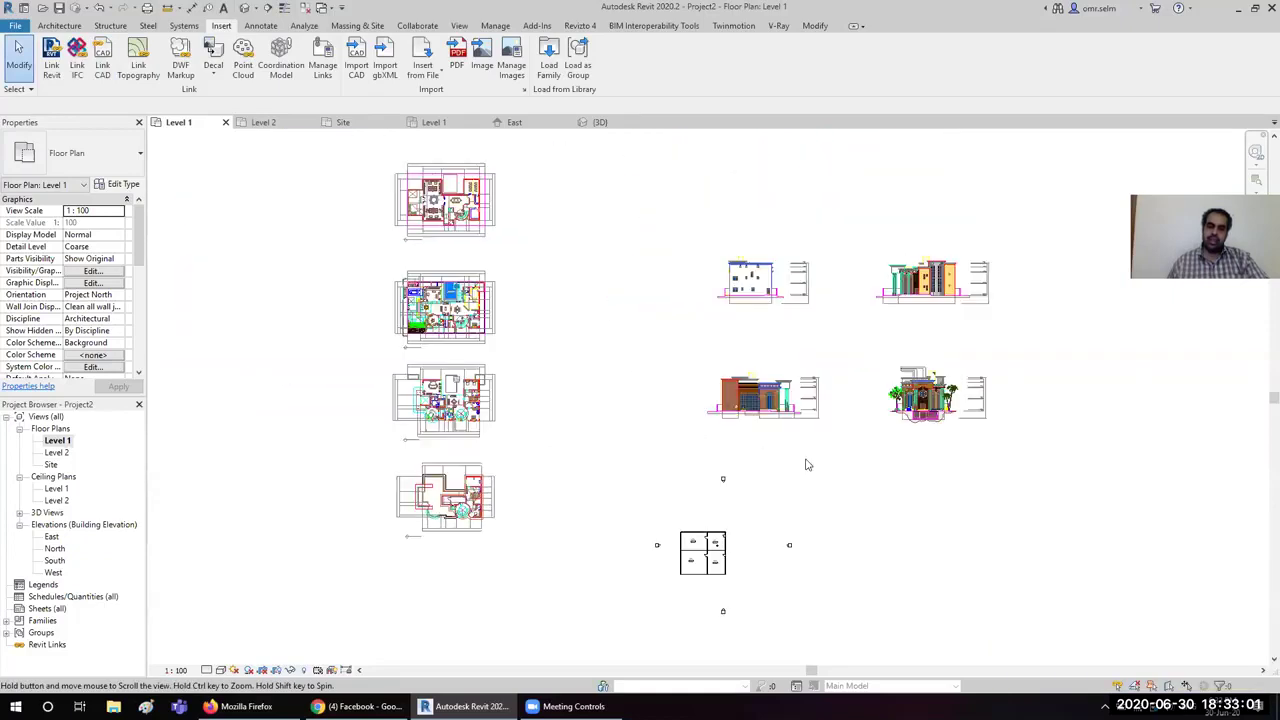
{"action": "scroll", "coordinate": [506, 210], "scroll_direction": "up", "scroll_amount": 3}
{"action": "scroll", "coordinate": [506, 210], "scroll_direction": "up", "scroll_amount": 2}
{"action": "scroll", "coordinate": [407, 249], "scroll_direction": "up", "scroll_amount": 2}
{"action": "middle_click_drag", "start_coordinate": [198, 204], "coordinate": [348, 244]}
{"action": "scroll", "coordinate": [380, 366], "scroll_direction": "up", "scroll_amount": 2}
{"action": "scroll", "coordinate": [374, 374], "scroll_direction": "up", "scroll_amount": 2}
{"action": "scroll", "coordinate": [400, 385], "scroll_direction": "up", "scroll_amount": 2}
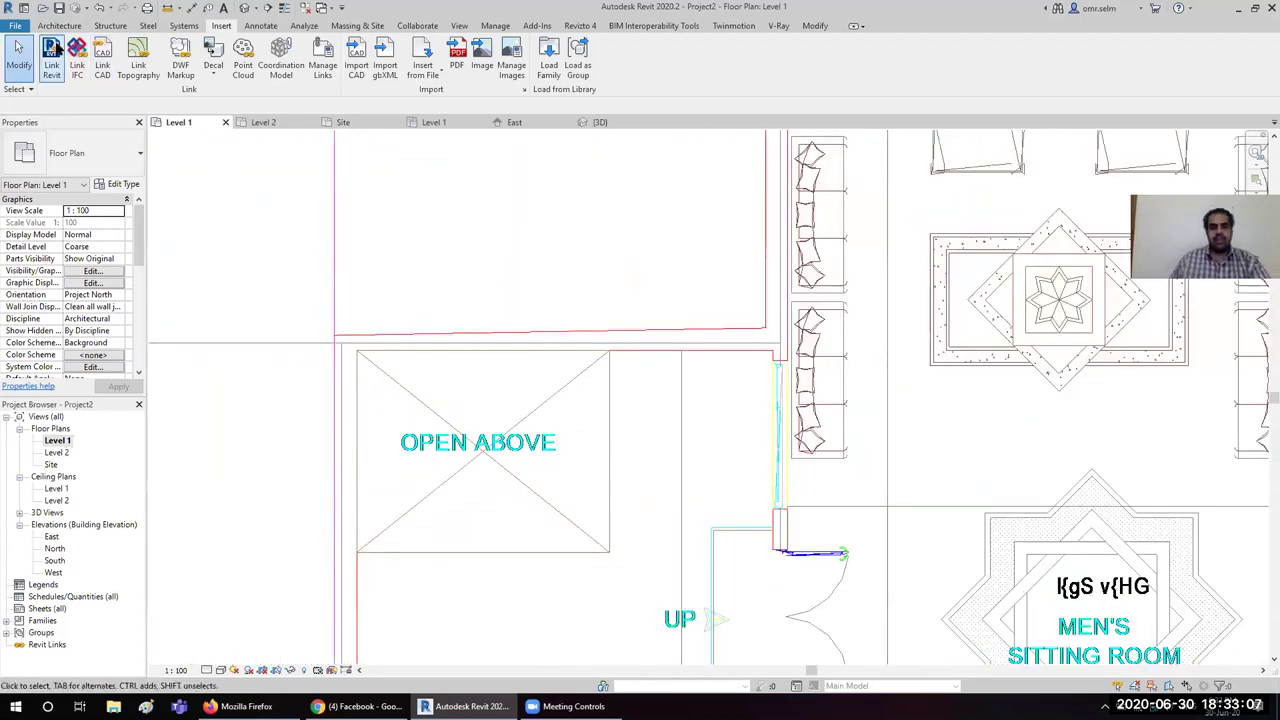
Step: Show the wall types under the Architecture Wall dropdown
{"action": "left_click", "coordinate": [59, 25]}
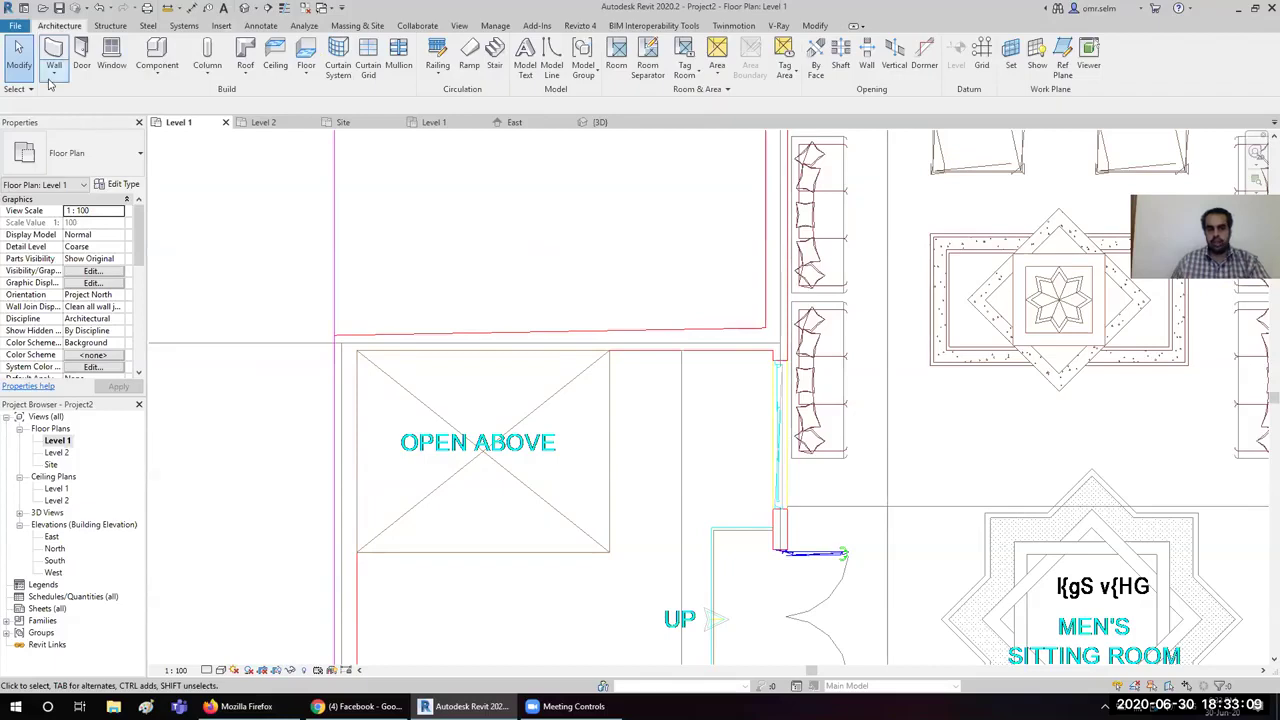
{"action": "left_click", "coordinate": [54, 70]}
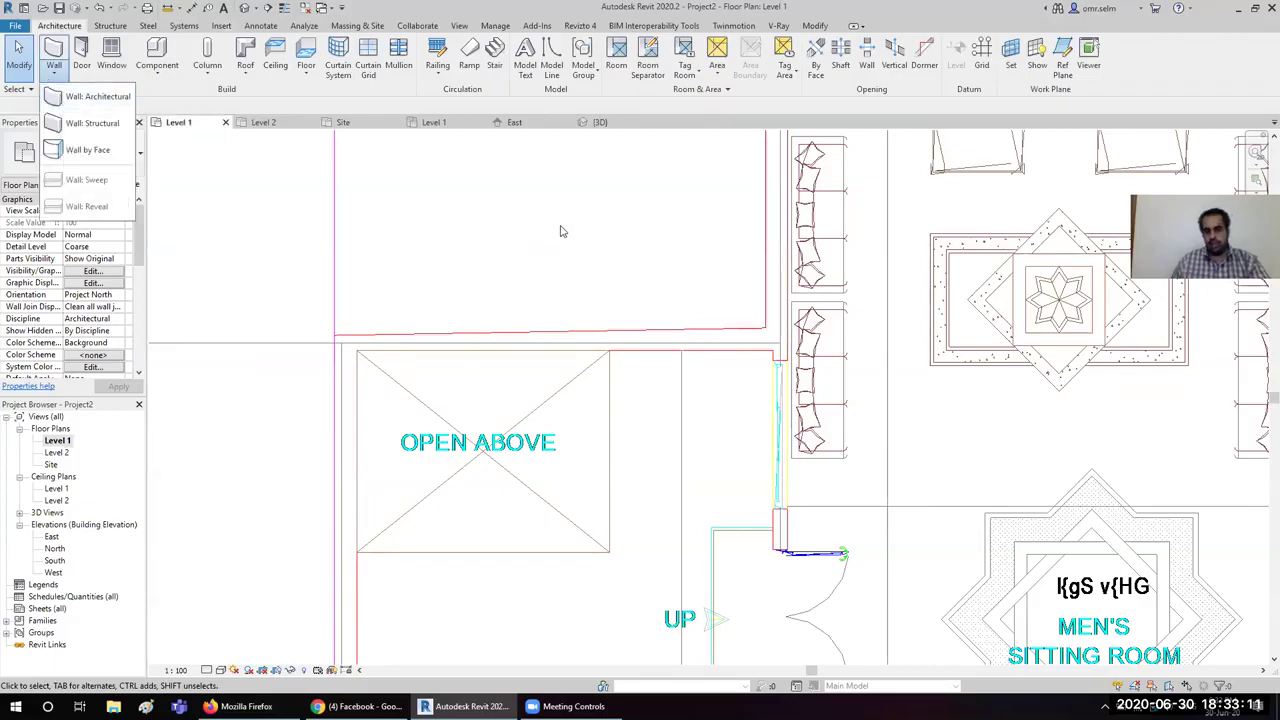
{"action": "scroll", "coordinate": [560, 229], "scroll_direction": "down", "scroll_amount": 6}
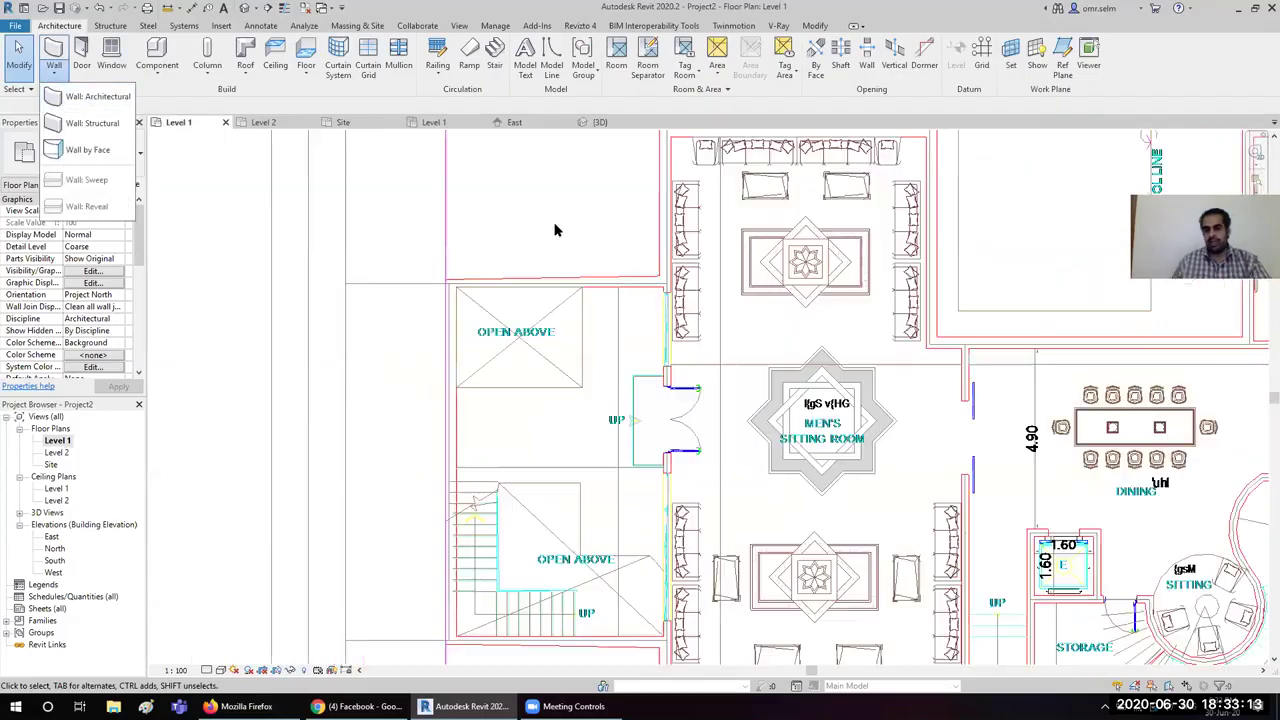
Step: Try moving the pinned kazeem.dwg onto the building, then dismiss the pinned-element error
{"action": "left_click", "coordinate": [600, 431]}
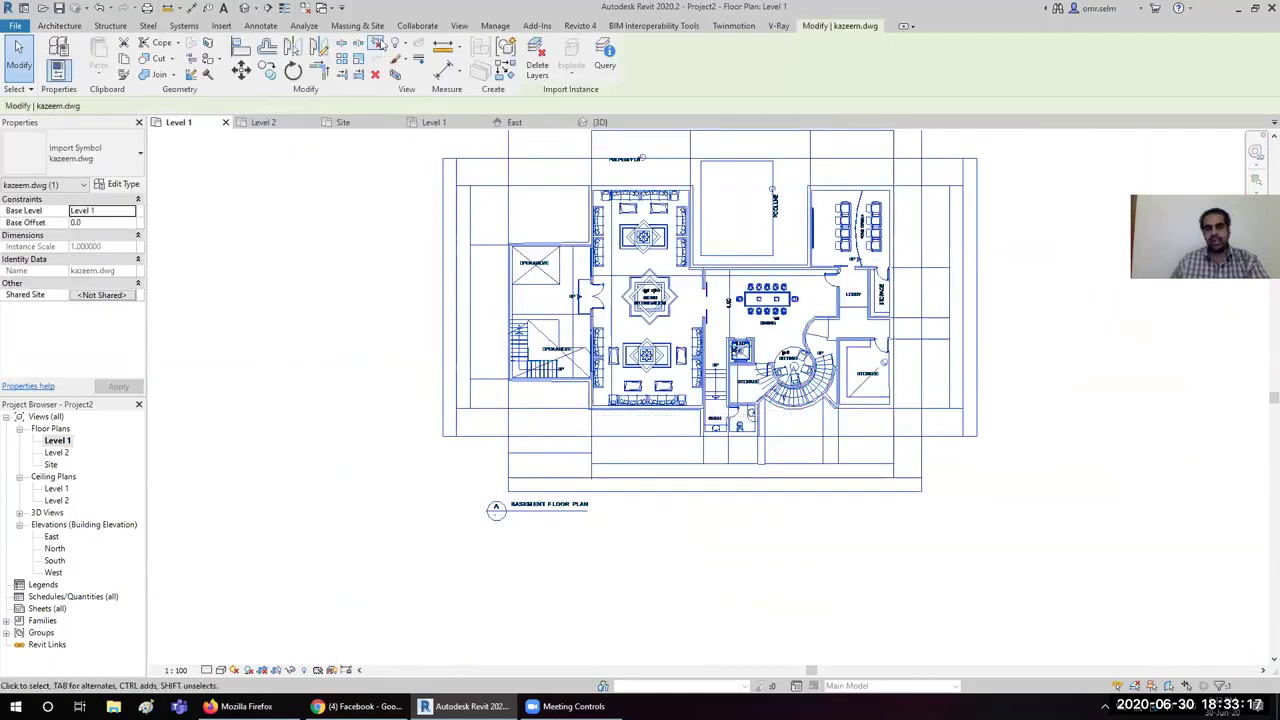
{"action": "left_click", "coordinate": [240, 69]}
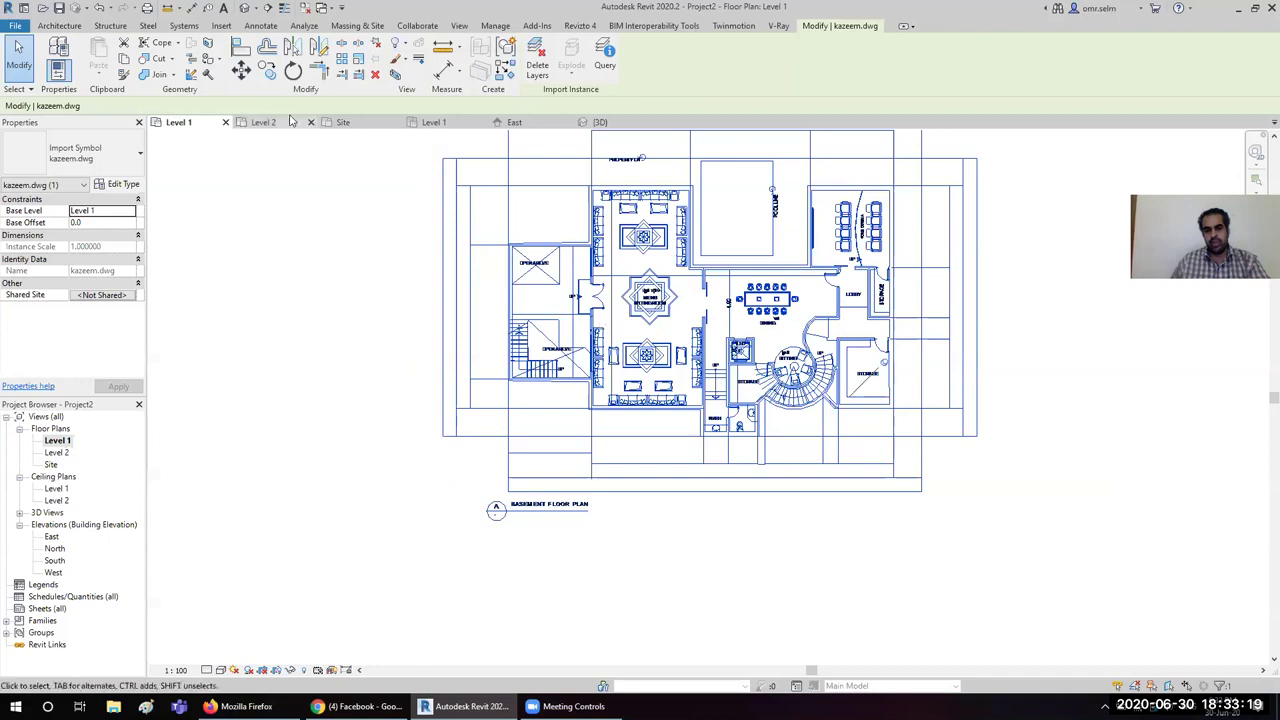
{"action": "left_click", "coordinate": [585, 412]}
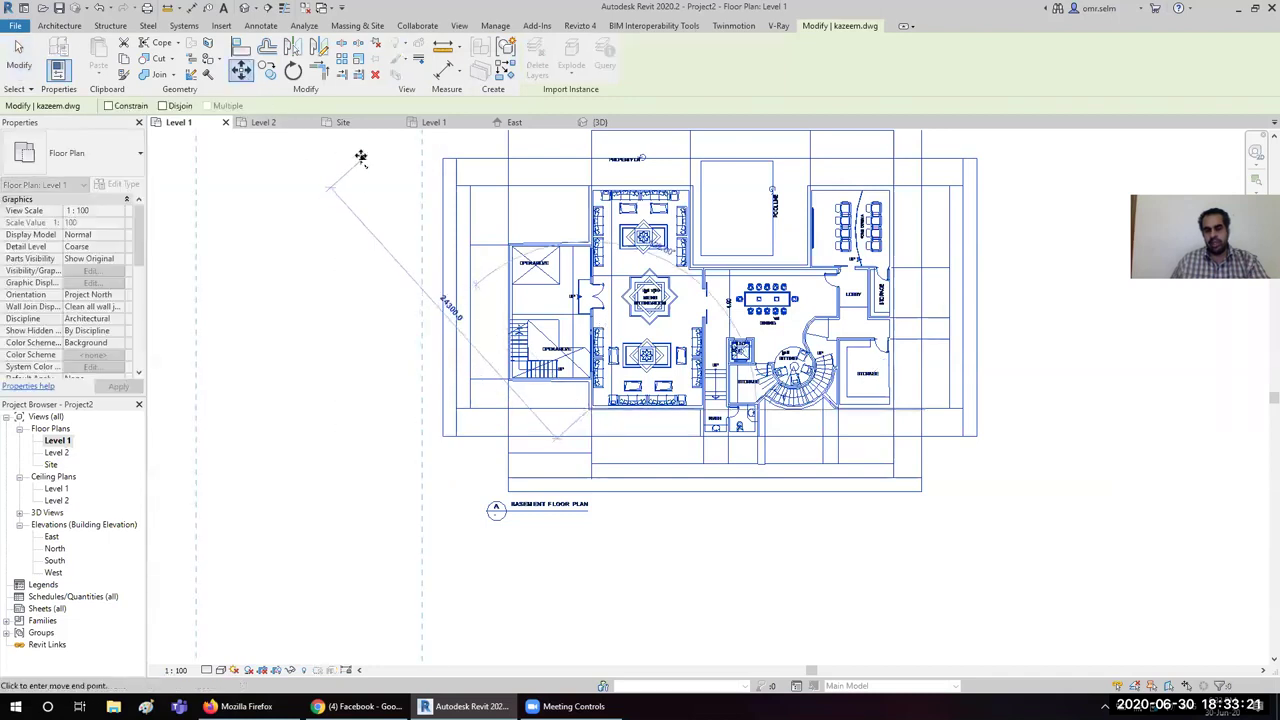
{"action": "scroll", "coordinate": [360, 163], "scroll_direction": "down", "scroll_amount": 2}
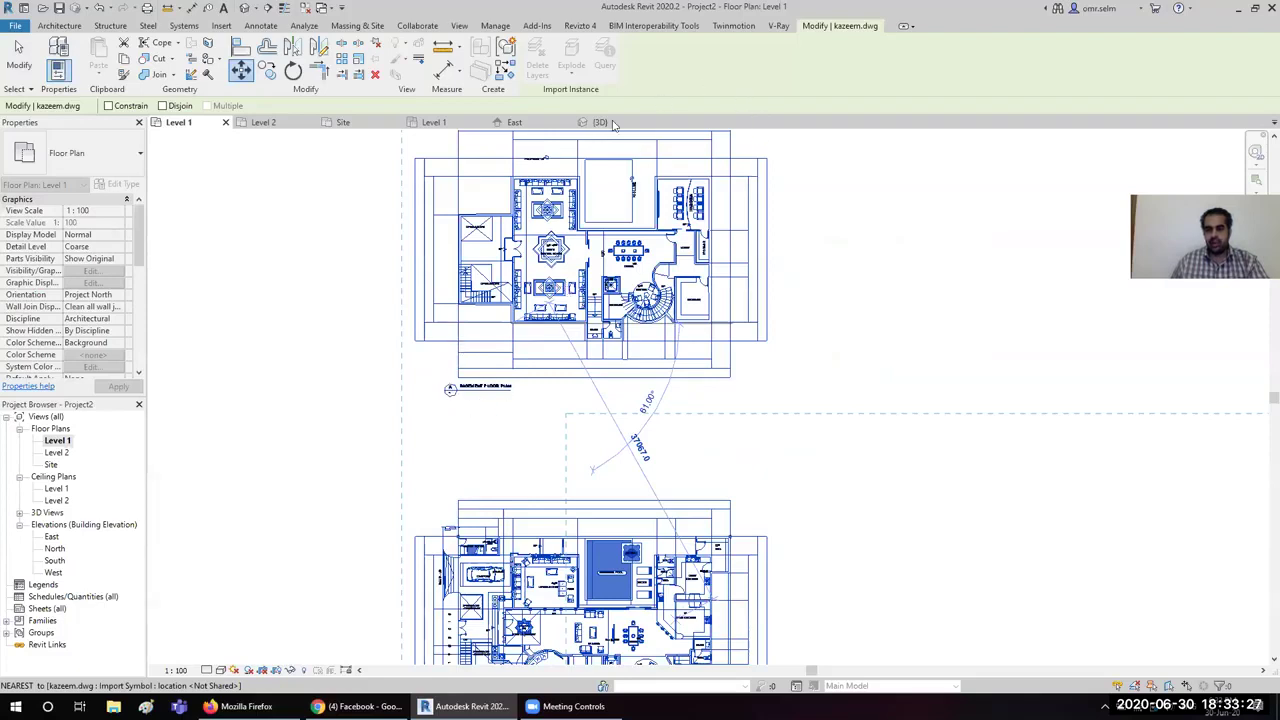
{"action": "scroll", "coordinate": [600, 350], "scroll_direction": "down", "scroll_amount": 1}
{"action": "middle_click_drag", "start_coordinate": [726, 457], "coordinate": [420, 206]}
{"action": "scroll", "coordinate": [420, 206], "scroll_direction": "down", "scroll_amount": 2}
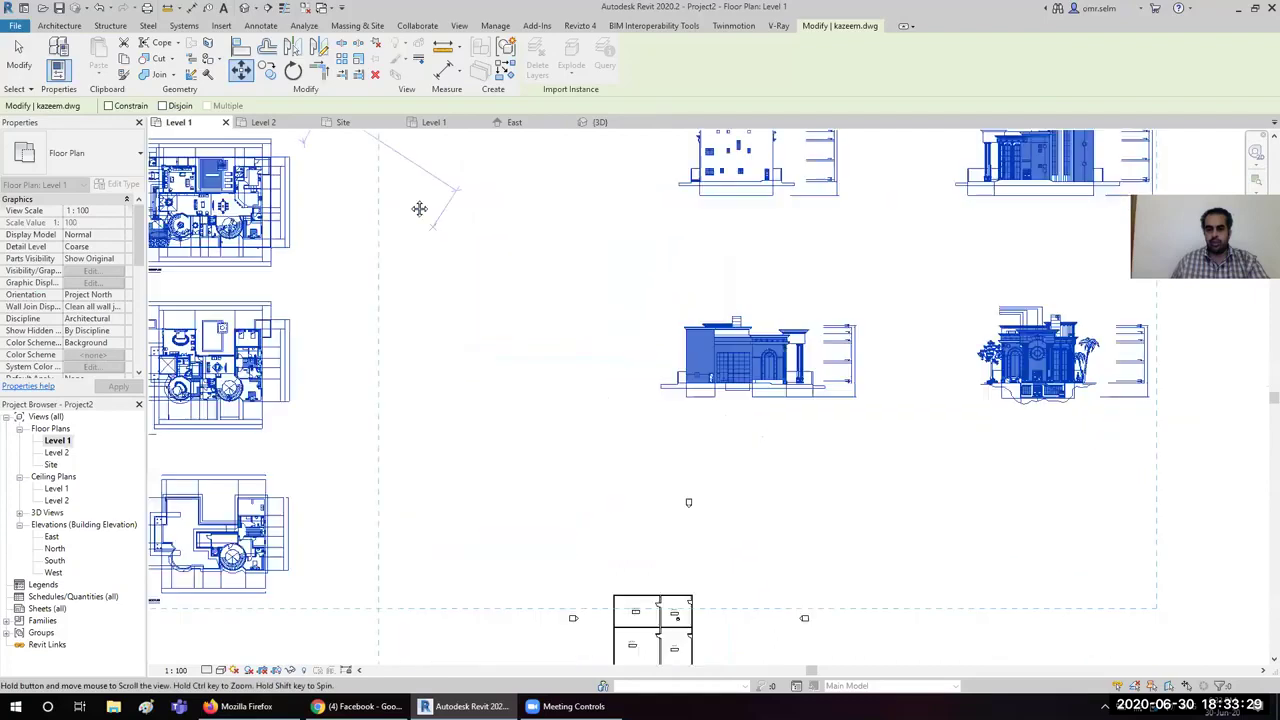
{"action": "scroll", "coordinate": [394, 238], "scroll_direction": "down", "scroll_amount": 1}
{"action": "scroll", "coordinate": [490, 480], "scroll_direction": "up", "scroll_amount": 2}
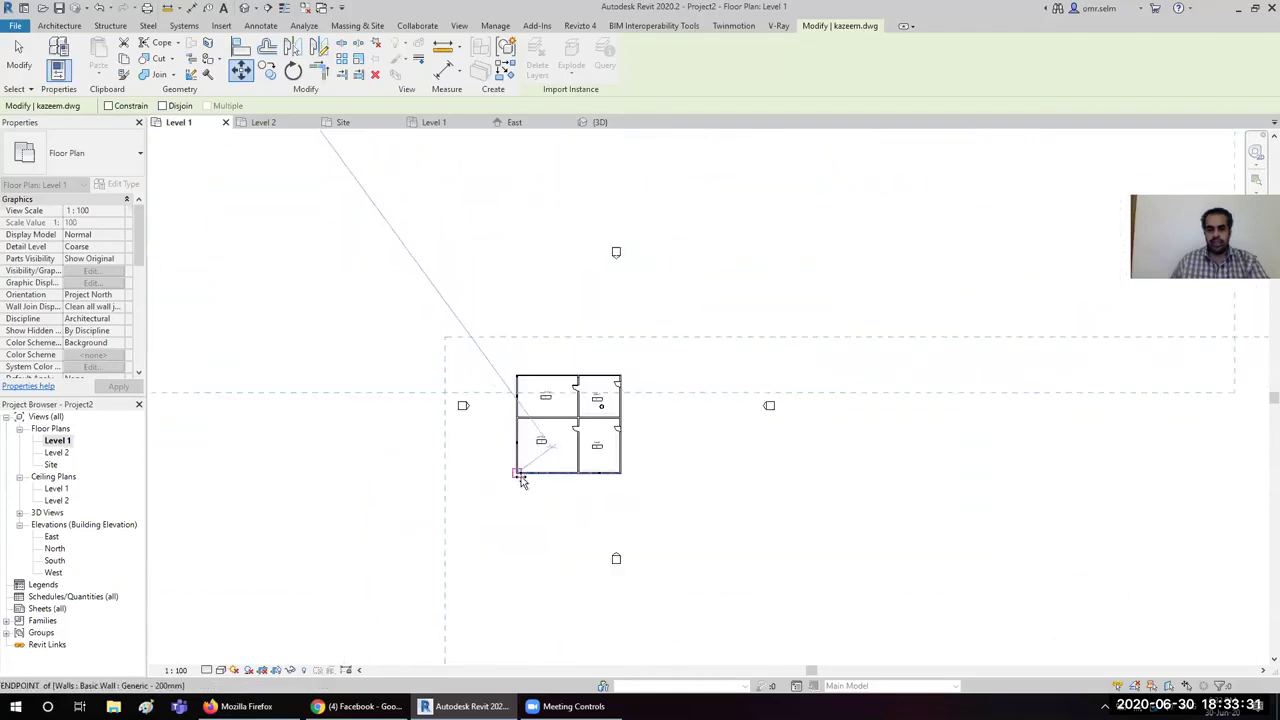
{"action": "left_click", "coordinate": [886, 494]}
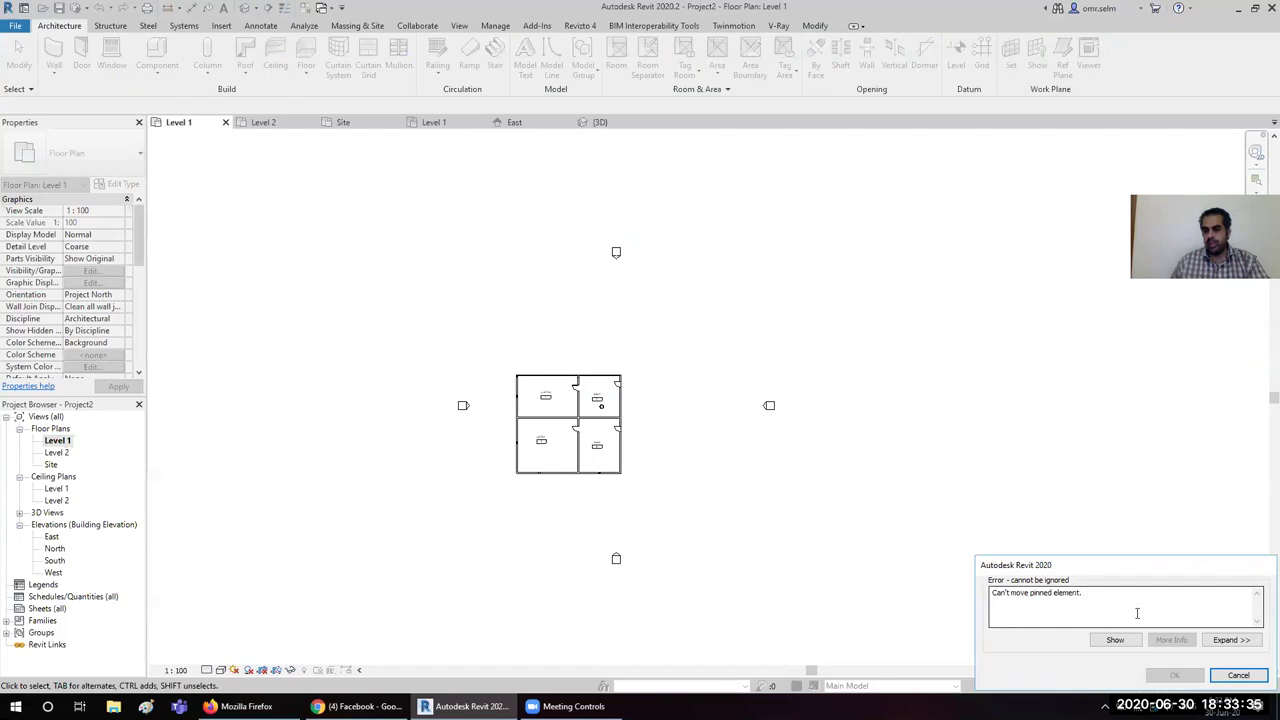
{"action": "left_click", "coordinate": [1238, 675]}
{"action": "scroll", "coordinate": [597, 363], "scroll_direction": "down", "scroll_amount": 3}
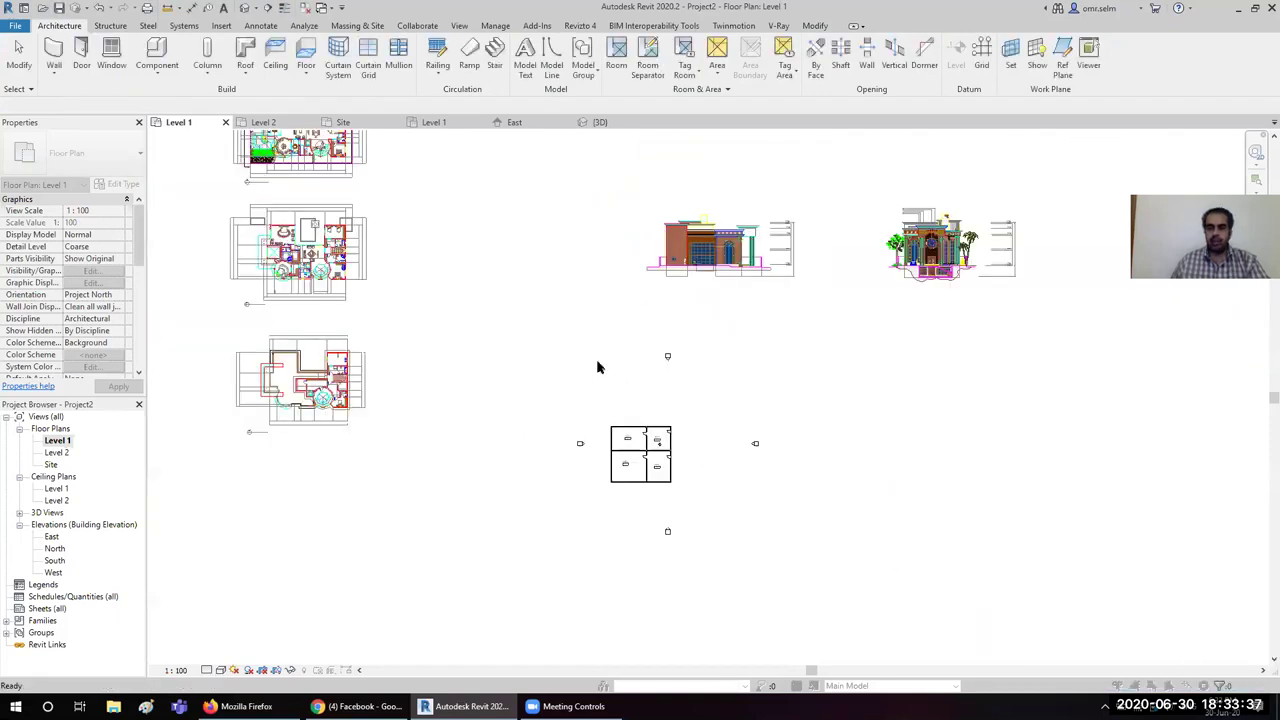
Step: Unpin kazeem.dwg and move its ground floor plan corner onto the Level 1 building corner
{"action": "left_click", "coordinate": [437, 250]}
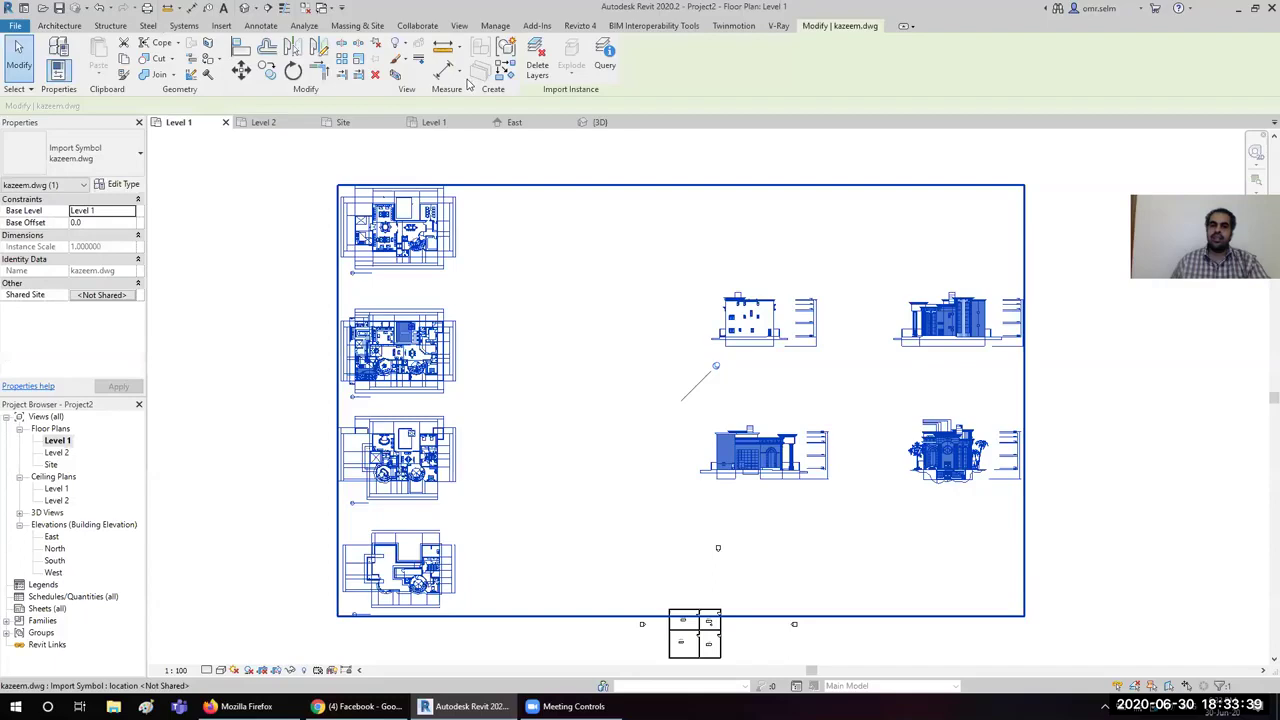
{"action": "left_click", "coordinate": [376, 58]}
{"action": "left_click", "coordinate": [240, 70]}
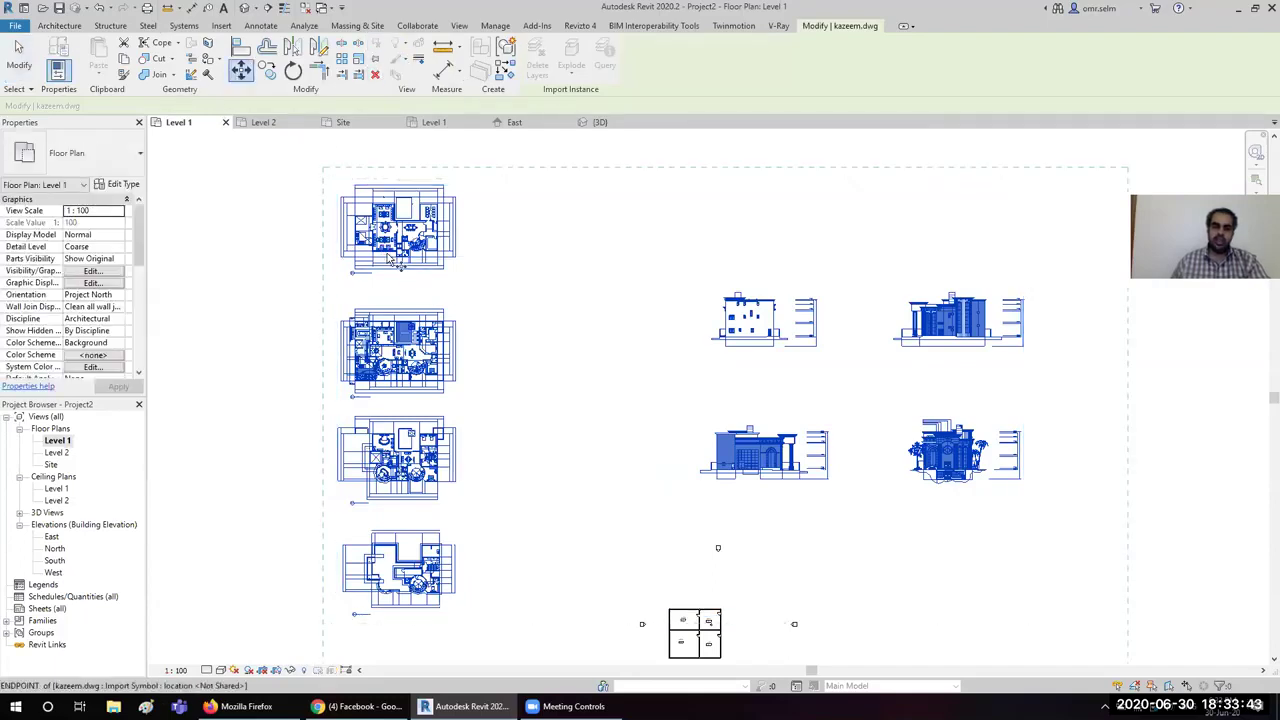
{"action": "scroll", "coordinate": [387, 252], "scroll_direction": "up", "scroll_amount": 3}
{"action": "scroll", "coordinate": [387, 252], "scroll_direction": "up", "scroll_amount": 1}
{"action": "scroll", "coordinate": [310, 310], "scroll_direction": "up", "scroll_amount": 5}
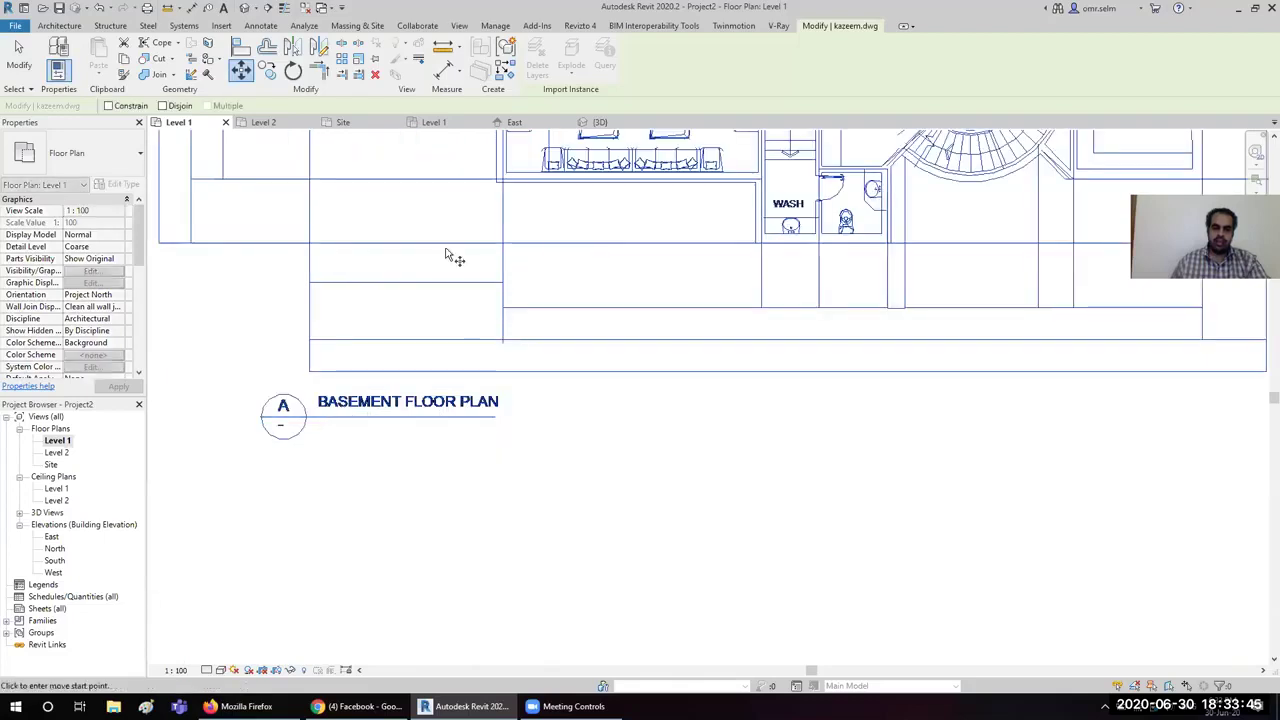
{"action": "scroll", "coordinate": [447, 252], "scroll_direction": "down", "scroll_amount": 4}
{"action": "scroll", "coordinate": [530, 255], "scroll_direction": "down", "scroll_amount": 5}
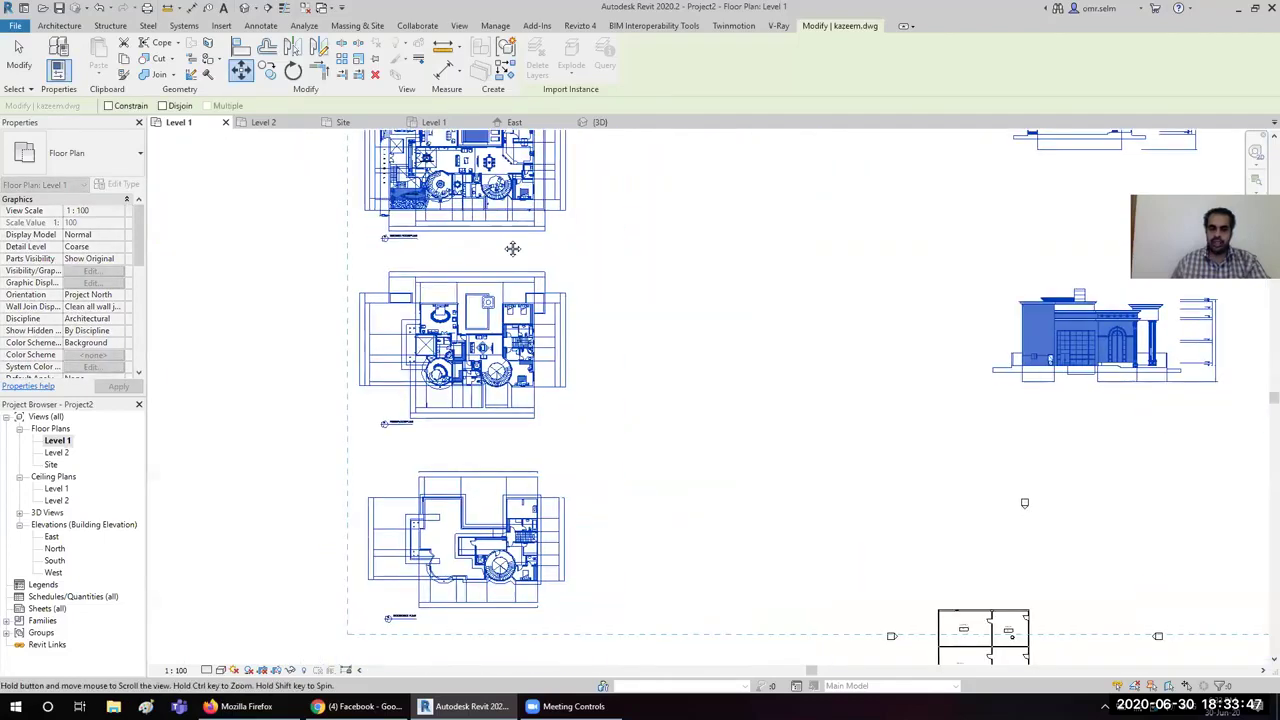
{"action": "scroll", "coordinate": [366, 300], "scroll_direction": "up", "scroll_amount": 5}
{"action": "scroll", "coordinate": [355, 298], "scroll_direction": "up", "scroll_amount": 3}
{"action": "left_click", "coordinate": [404, 240]}
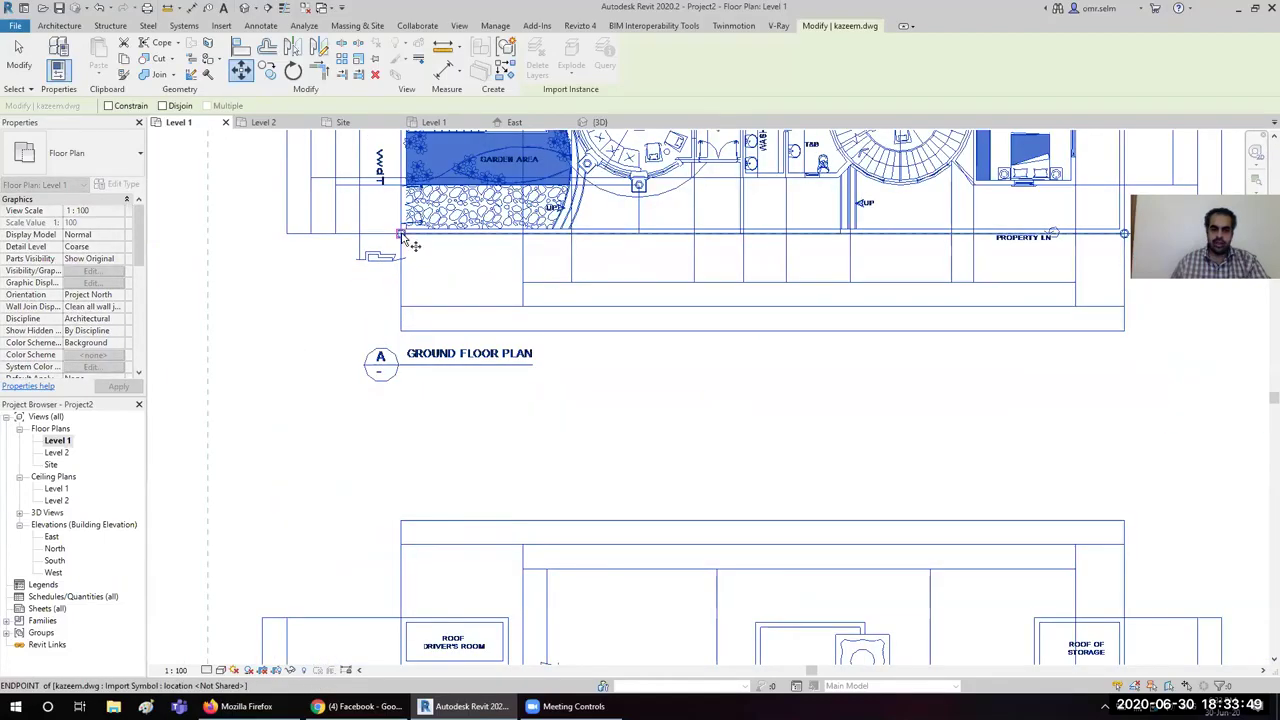
{"action": "scroll", "coordinate": [322, 310], "scroll_direction": "down", "scroll_amount": 3}
{"action": "scroll", "coordinate": [450, 360], "scroll_direction": "down", "scroll_amount": 5}
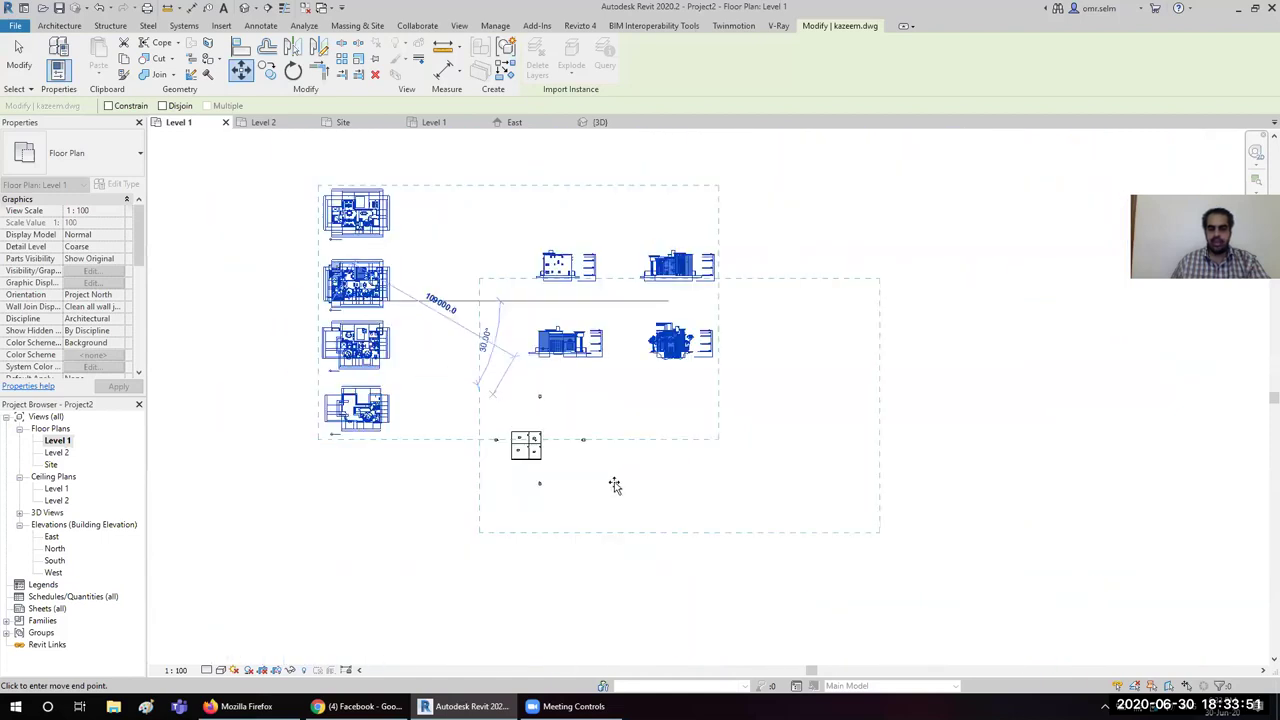
{"action": "scroll", "coordinate": [614, 486], "scroll_direction": "up", "scroll_amount": 3}
{"action": "left_click", "coordinate": [654, 451]}
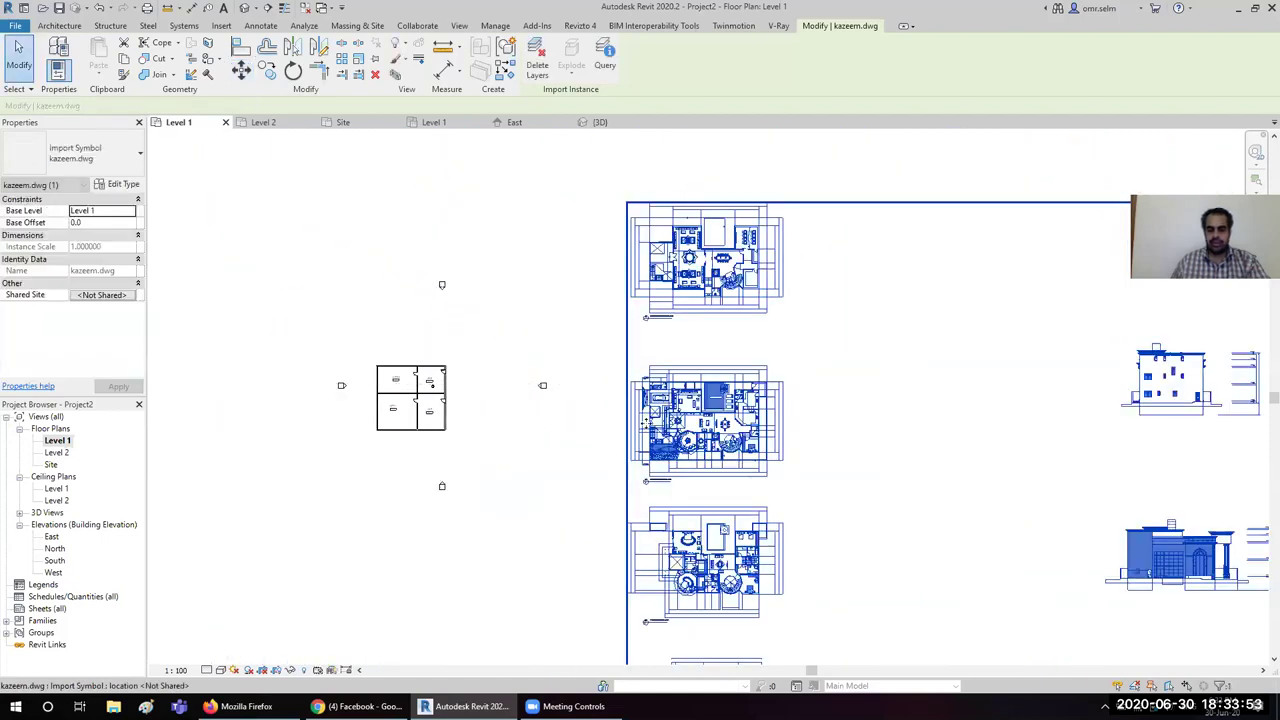
{"action": "scroll", "coordinate": [622, 420], "scroll_direction": "up", "scroll_amount": 2}
{"action": "scroll", "coordinate": [597, 315], "scroll_direction": "up", "scroll_amount": 3}
{"action": "key", "text": "Escape"}
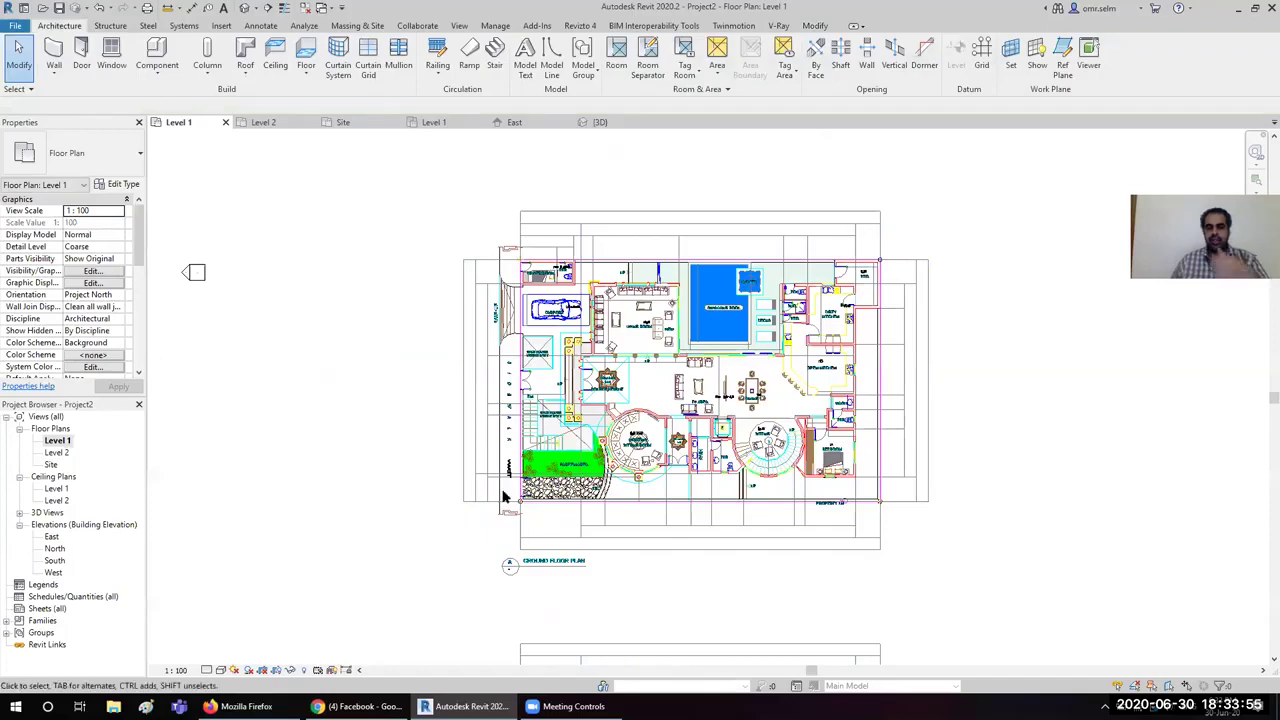
{"action": "scroll", "coordinate": [503, 492], "scroll_direction": "up", "scroll_amount": 3}
{"action": "scroll", "coordinate": [535, 484], "scroll_direction": "down", "scroll_amount": 2}
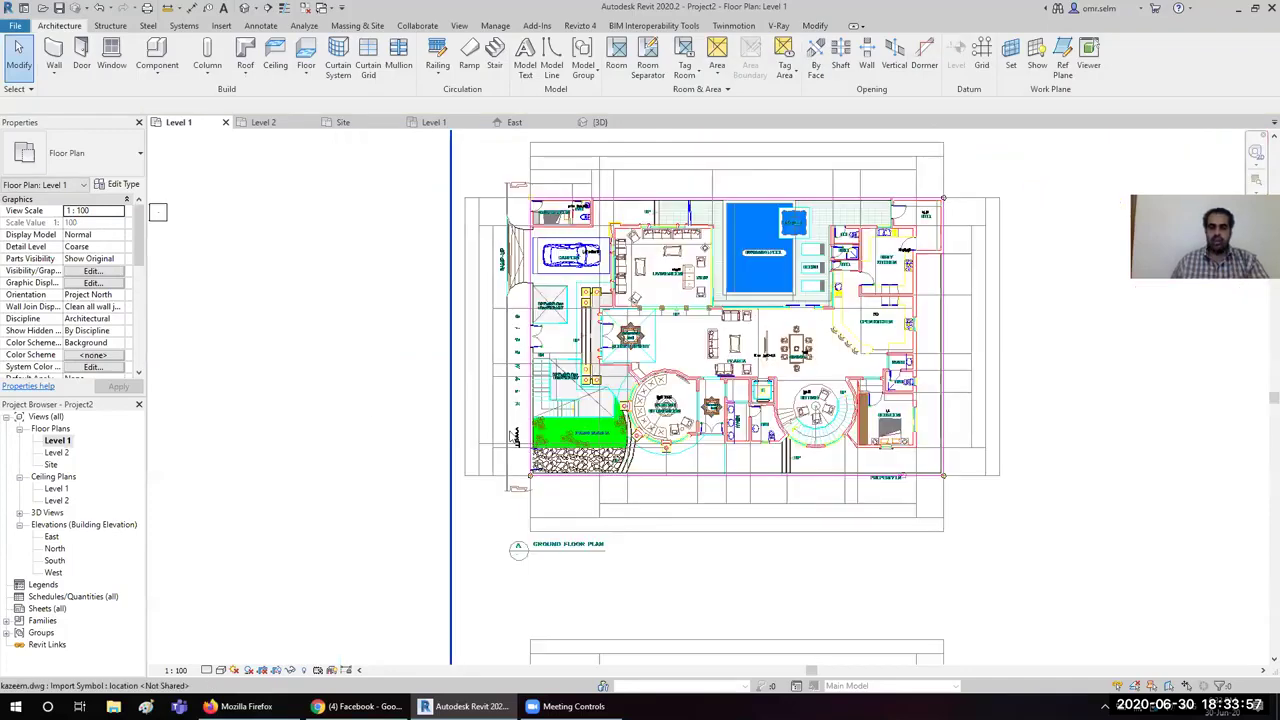
{"action": "scroll", "coordinate": [425, 350], "scroll_direction": "down", "scroll_amount": 1}
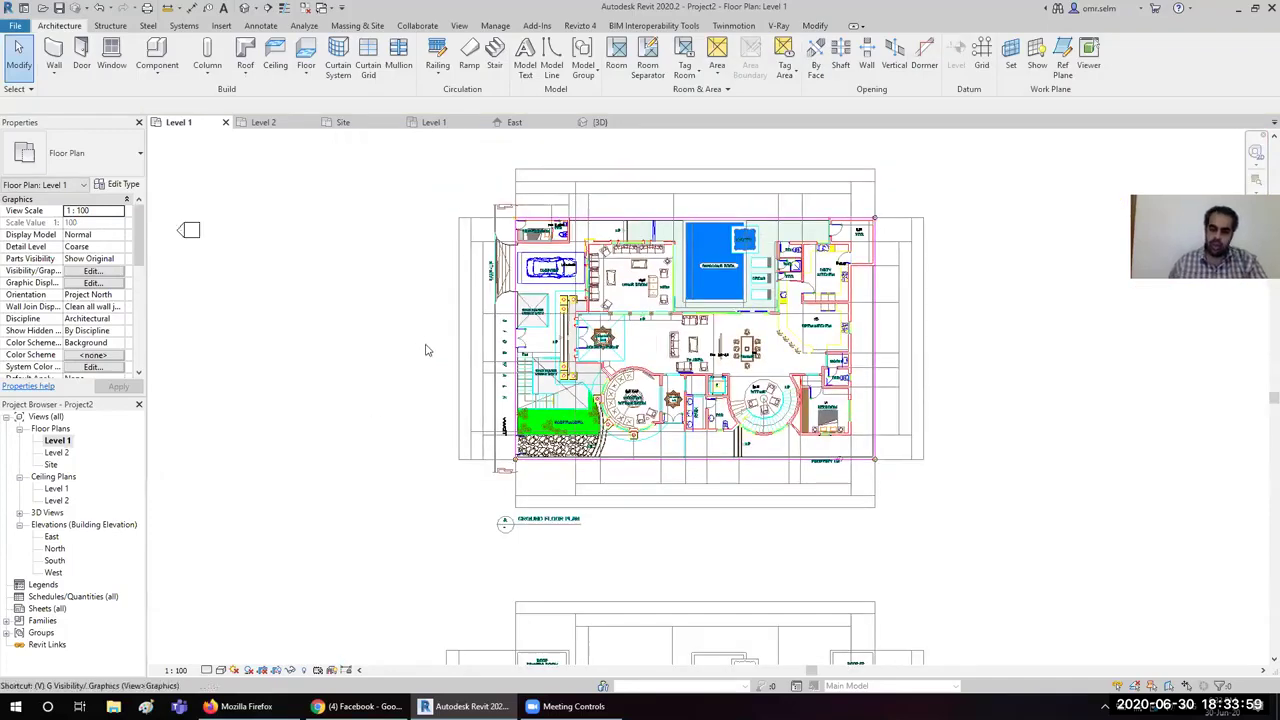
Step: Turn on the Project Base Point under Site in the Level 1 visibility settings
{"action": "key", "text": "v"}
{"action": "key", "text": "v"}
{"action": "key", "text": "s"}
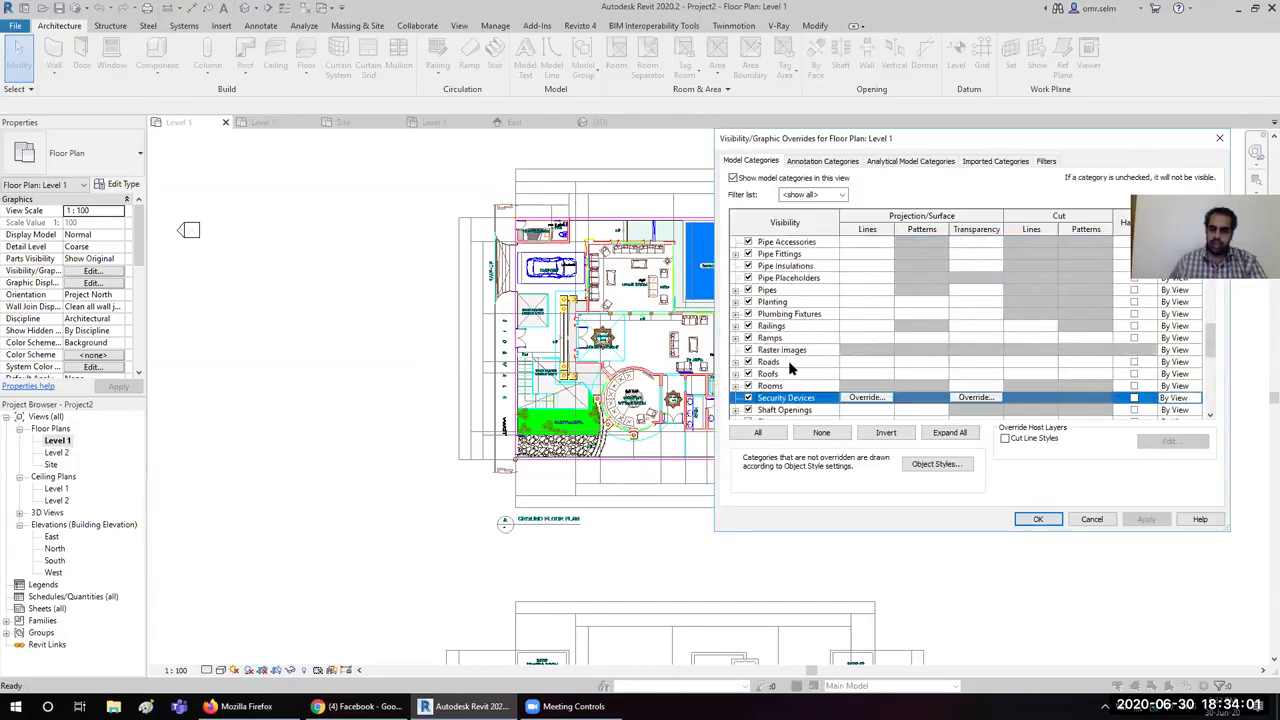
{"action": "scroll", "coordinate": [760, 330], "scroll_direction": "down", "scroll_amount": 4}
{"action": "left_click", "coordinate": [737, 290]}
{"action": "left_click", "coordinate": [737, 290]}
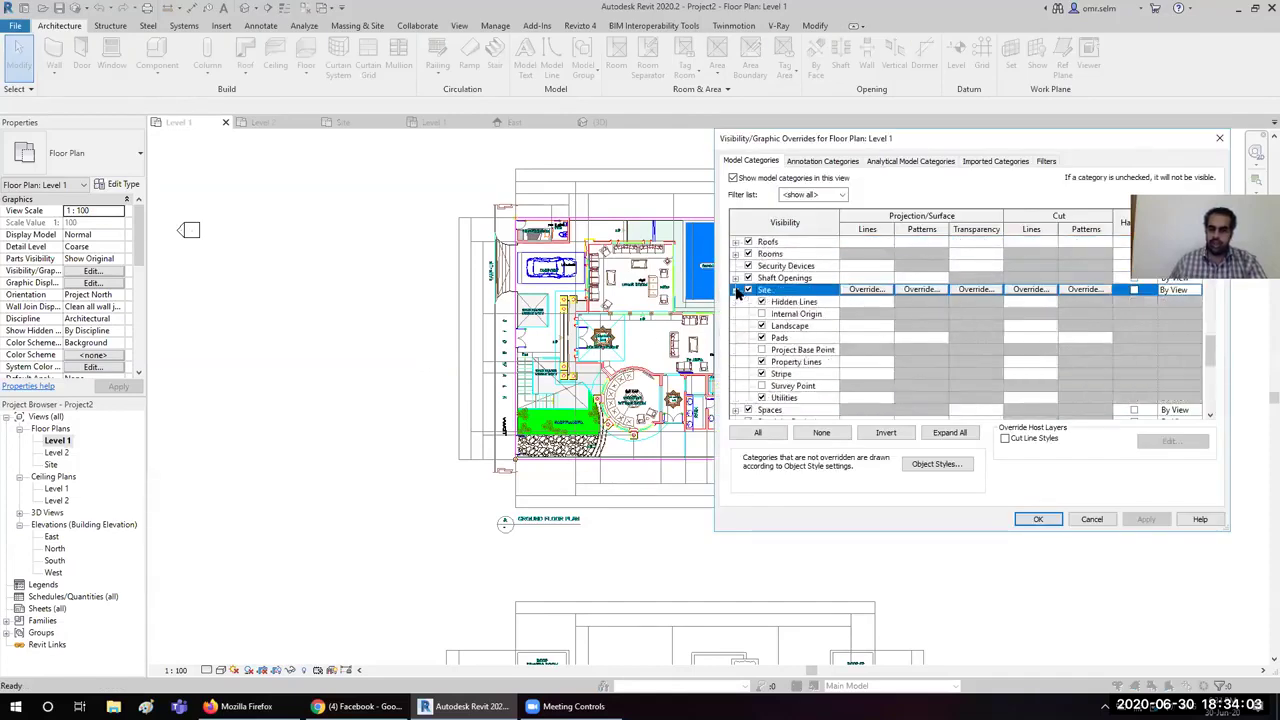
{"action": "left_click", "coordinate": [775, 352]}
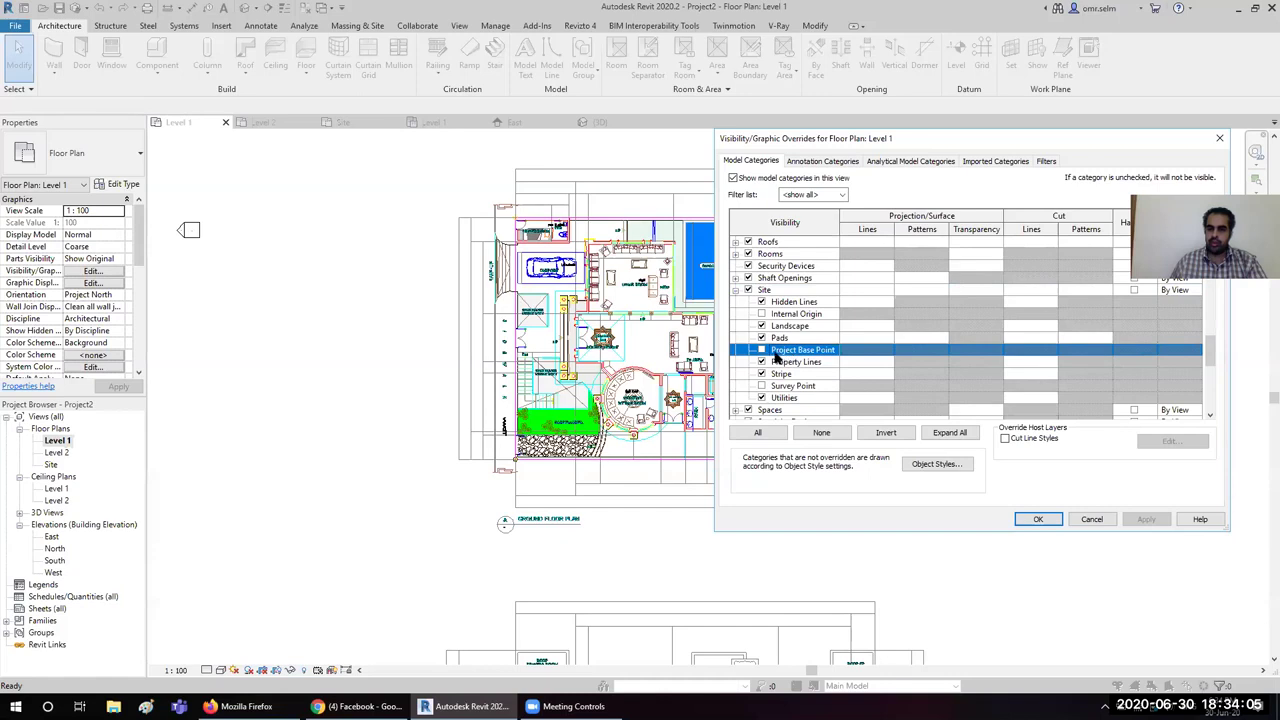
{"action": "left_click_drag", "start_coordinate": [828, 146], "coordinate": [616, 125]}
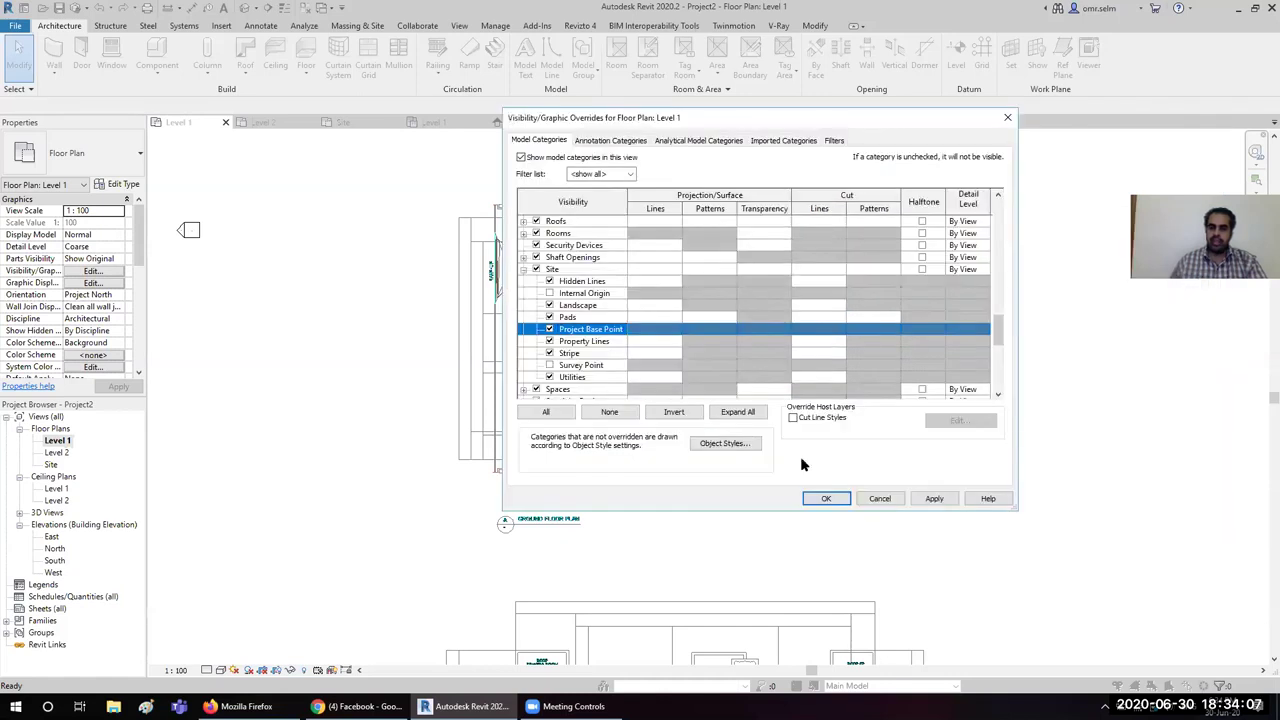
{"action": "left_click", "coordinate": [822, 500]}
Step: Pan and zoom onto the walls between the entrance hall and the WASH area
{"action": "scroll", "coordinate": [350, 342], "scroll_direction": "down", "scroll_amount": 2}
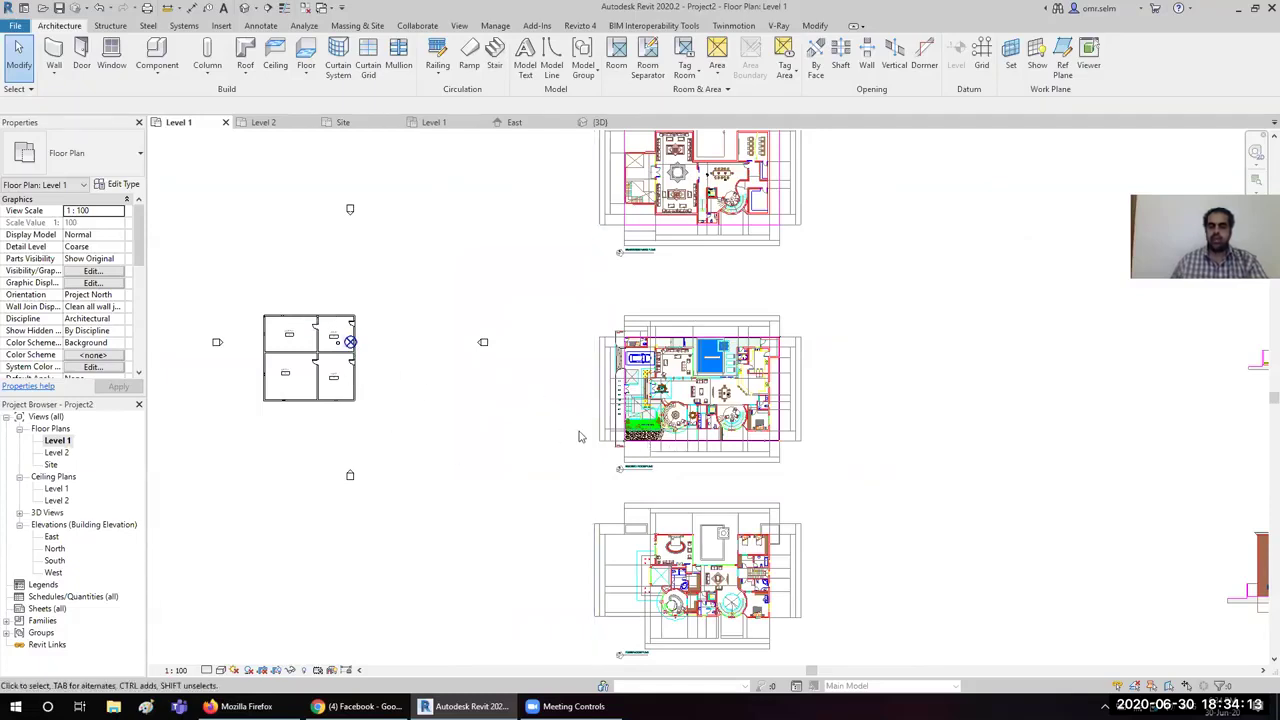
{"action": "scroll", "coordinate": [639, 439], "scroll_direction": "up", "scroll_amount": 2}
{"action": "scroll", "coordinate": [639, 439], "scroll_direction": "up", "scroll_amount": 2}
{"action": "scroll", "coordinate": [690, 400], "scroll_direction": "up", "scroll_amount": 2}
{"action": "middle_click_drag", "start_coordinate": [453, 440], "coordinate": [183, 498]}
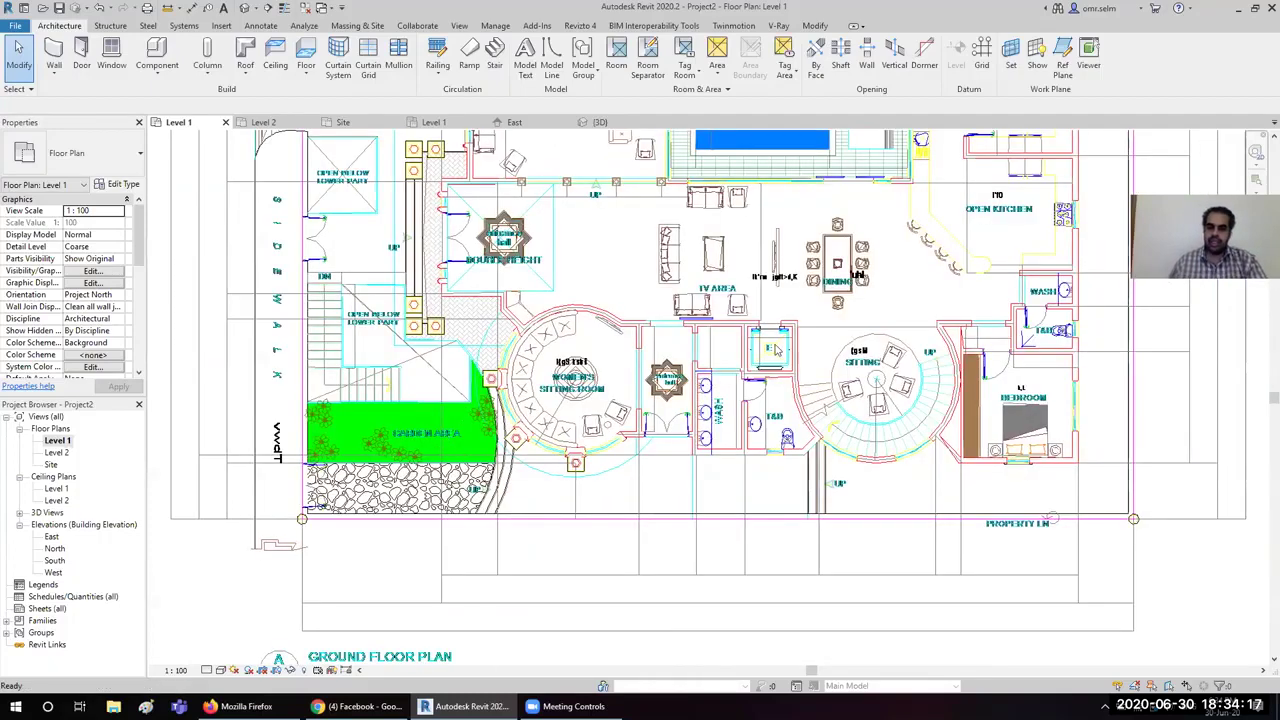
{"action": "middle_click_drag", "start_coordinate": [746, 527], "coordinate": [492, 508]}
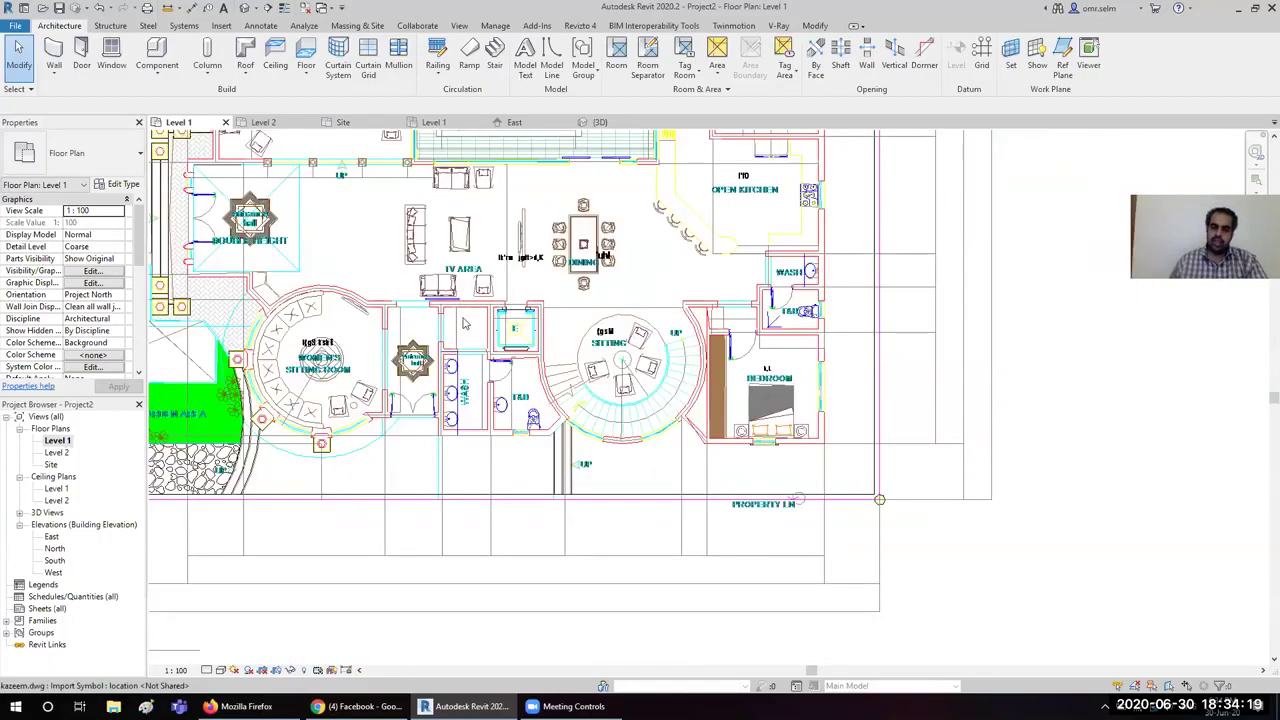
{"action": "scroll", "coordinate": [444, 432], "scroll_direction": "up", "scroll_amount": 2}
{"action": "scroll", "coordinate": [446, 432], "scroll_direction": "up", "scroll_amount": 1}
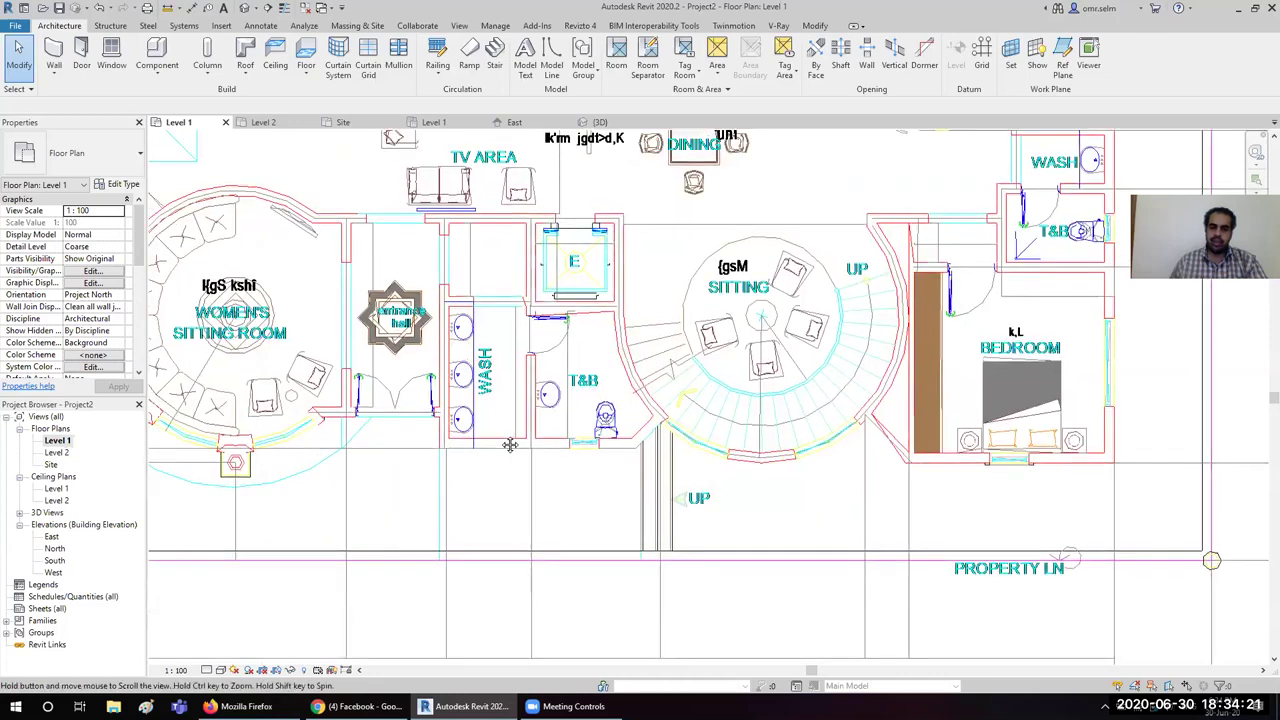
{"action": "scroll", "coordinate": [470, 430], "scroll_direction": "up", "scroll_amount": 1}
{"action": "scroll", "coordinate": [481, 433], "scroll_direction": "up", "scroll_amount": 4}
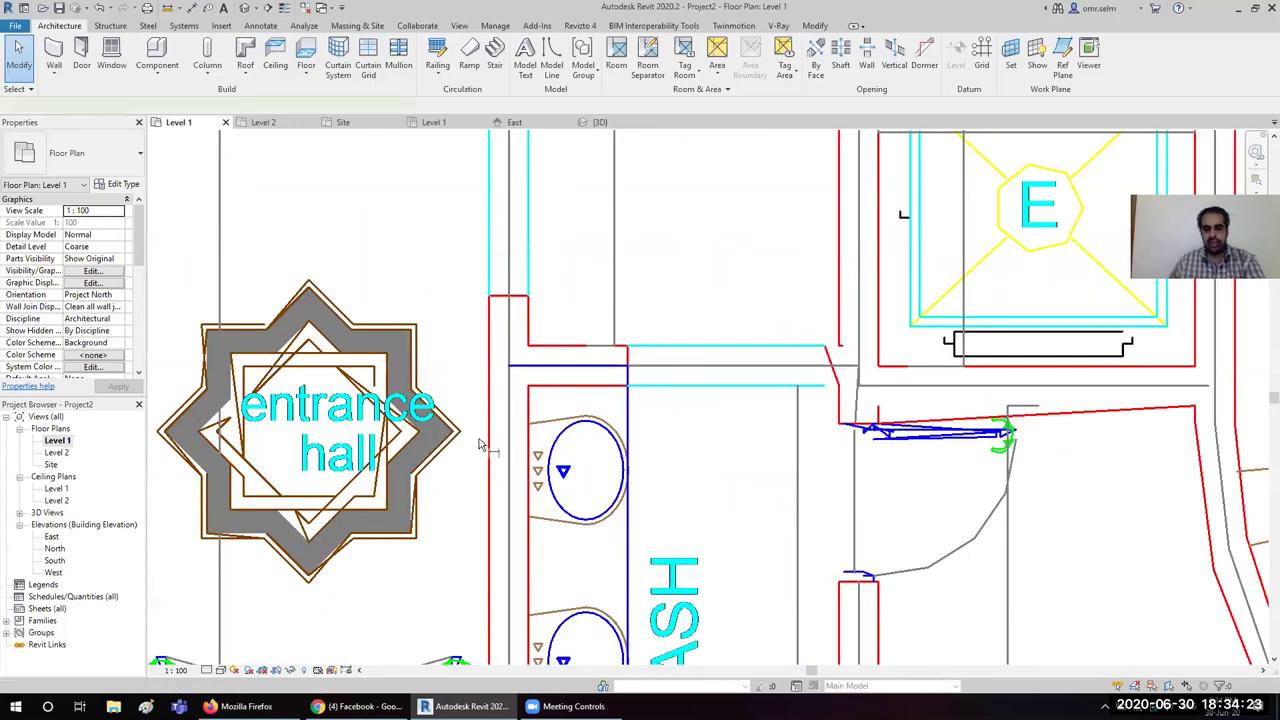
Step: Dimension the existing wall's 200 thickness with an aligned dimension (DI)
{"action": "key", "text": "d"}
{"action": "key", "text": "i"}
{"action": "left_click", "coordinate": [537, 563]}
{"action": "left_click", "coordinate": [490, 545]}
{"action": "left_click", "coordinate": [600, 290]}
{"action": "scroll", "coordinate": [560, 305], "scroll_direction": "down", "scroll_amount": 2}
{"action": "key", "text": "Escape"}
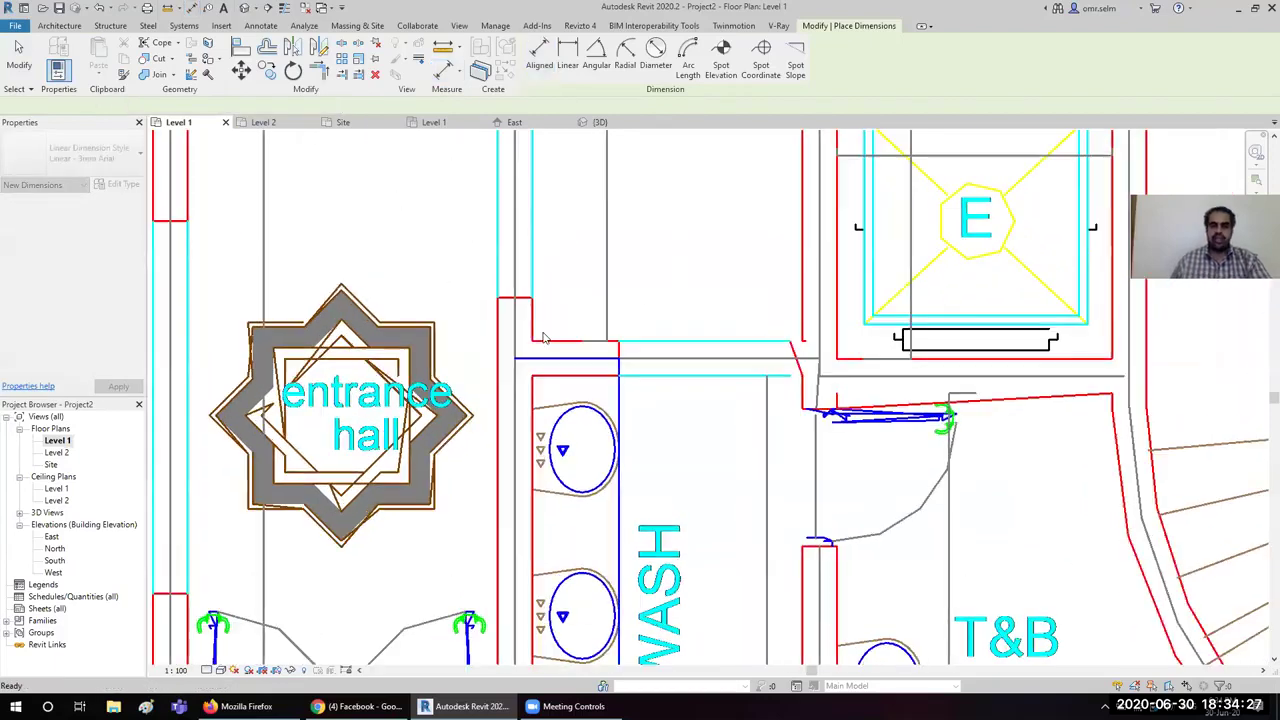
{"action": "key", "text": "Escape"}
Step: Start walls (WA) as Generic - 200mm with Location Line Finish Face: Exterior
{"action": "key", "text": "w"}
{"action": "key", "text": "a"}
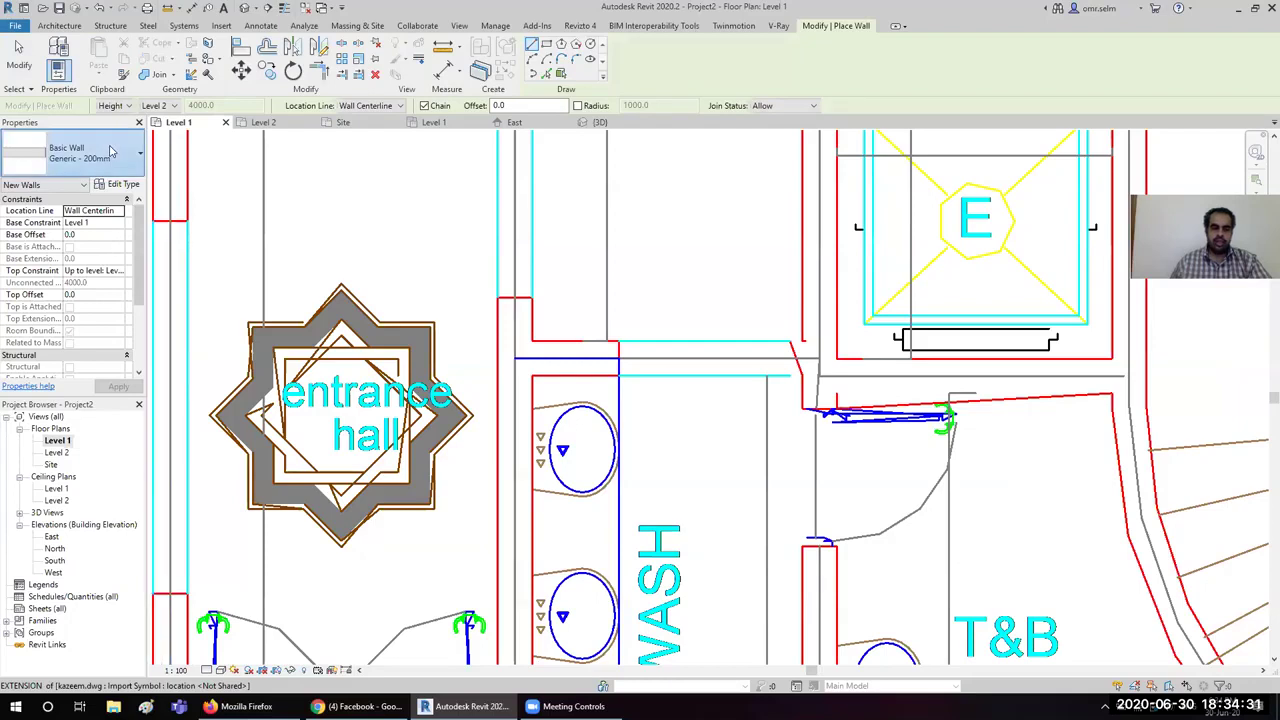
{"action": "left_click", "coordinate": [111, 150]}
{"action": "left_click", "coordinate": [111, 150]}
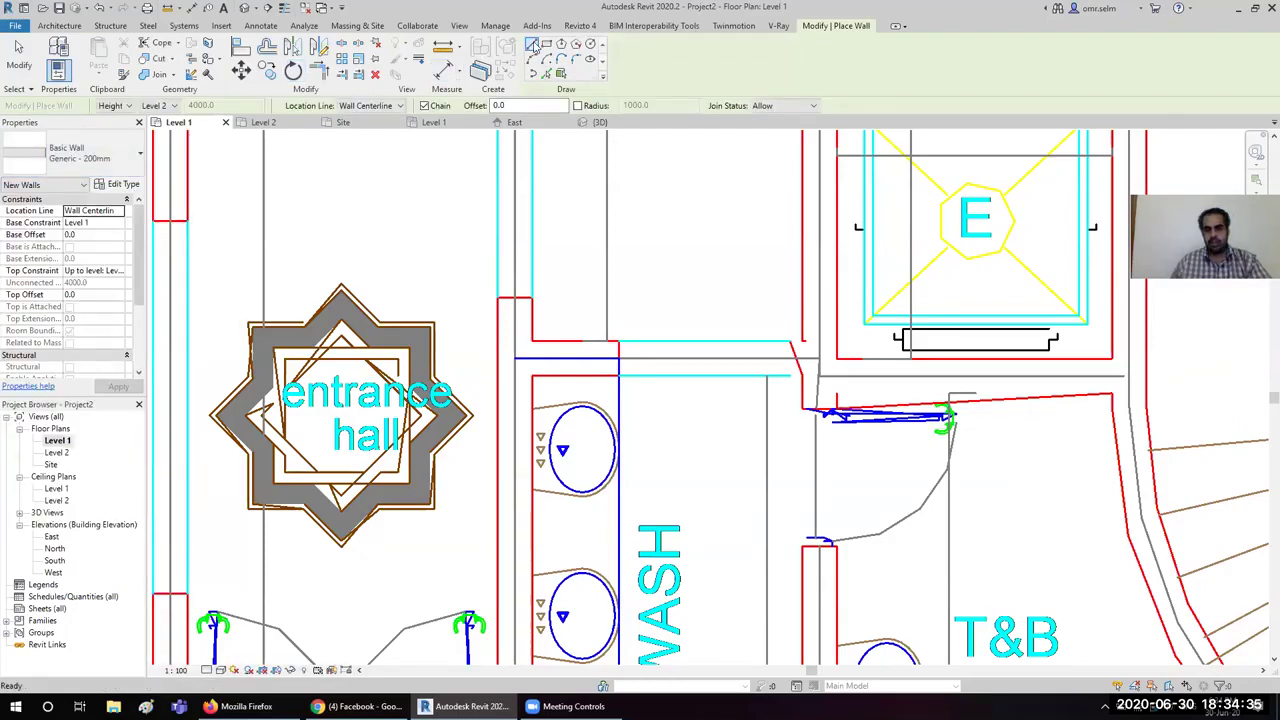
{"action": "left_click", "coordinate": [368, 105]}
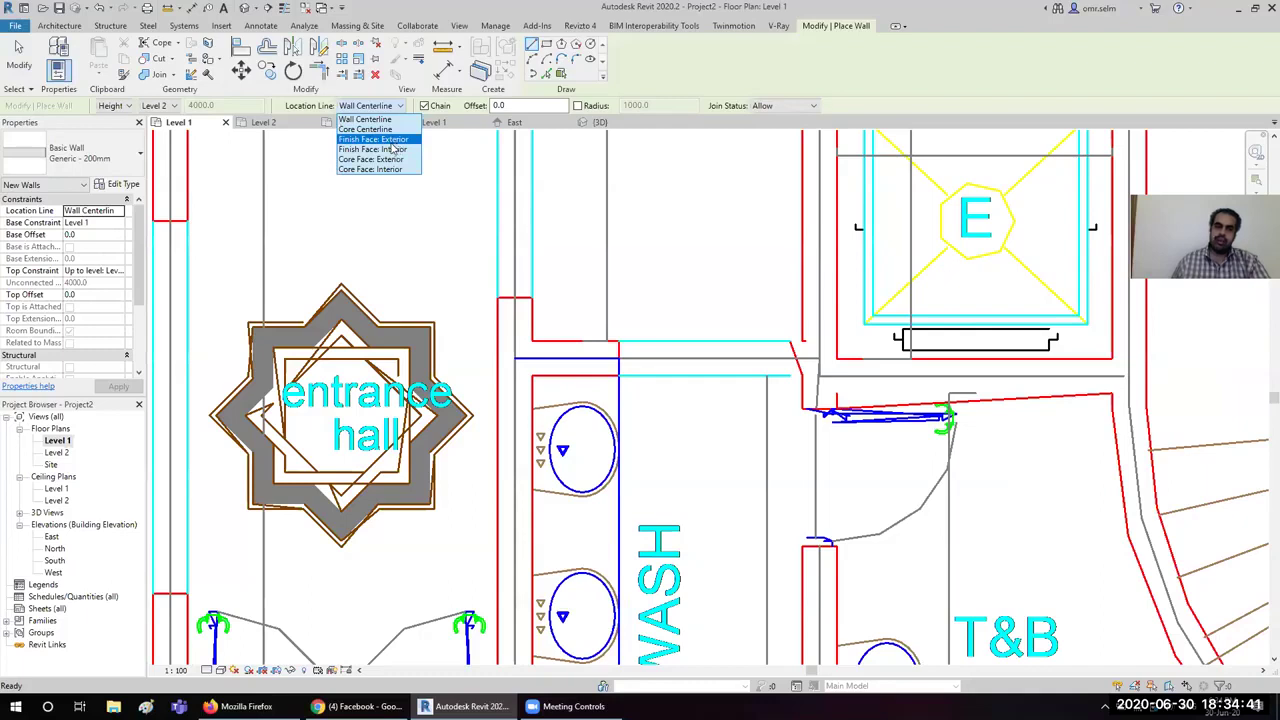
{"action": "left_click", "coordinate": [375, 139]}
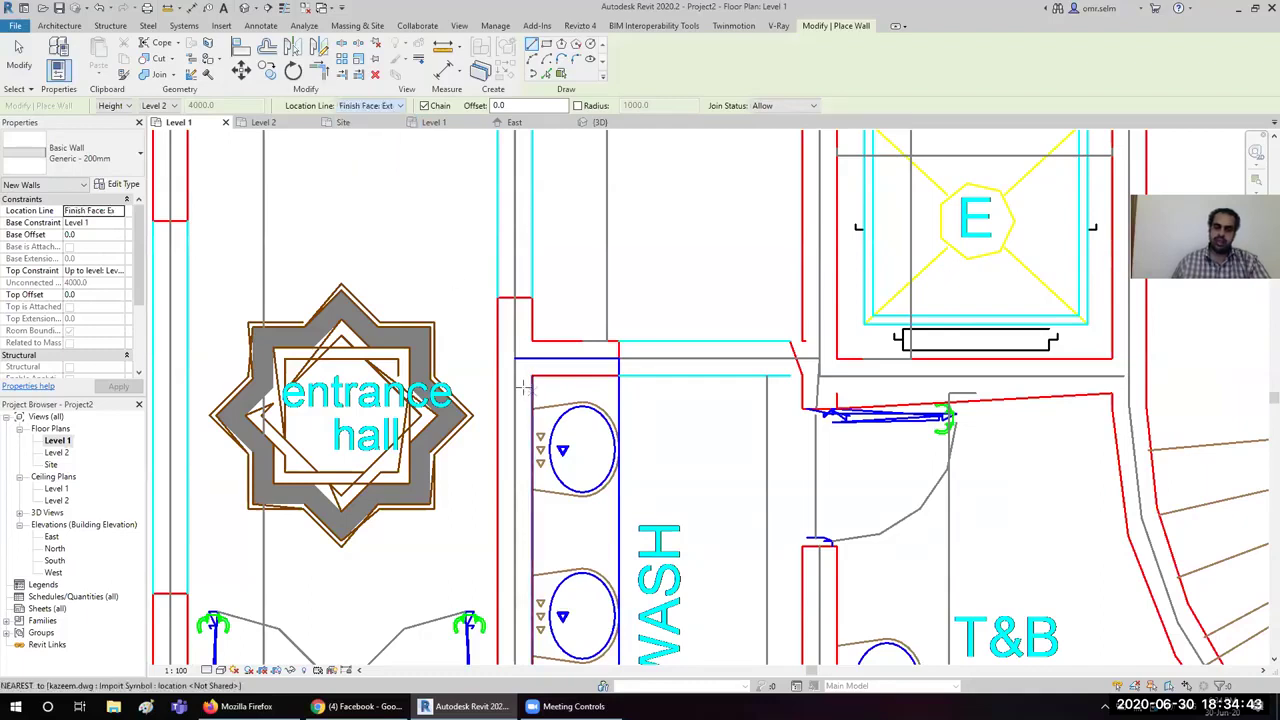
Step: Draw walls from the wash-room corner across to the red wall and up to the top wall
{"action": "left_click", "coordinate": [493, 303]}
{"action": "key", "text": "Escape"}
{"action": "left_click", "coordinate": [540, 311]}
{"action": "scroll", "coordinate": [460, 200], "scroll_direction": "down", "scroll_amount": 2}
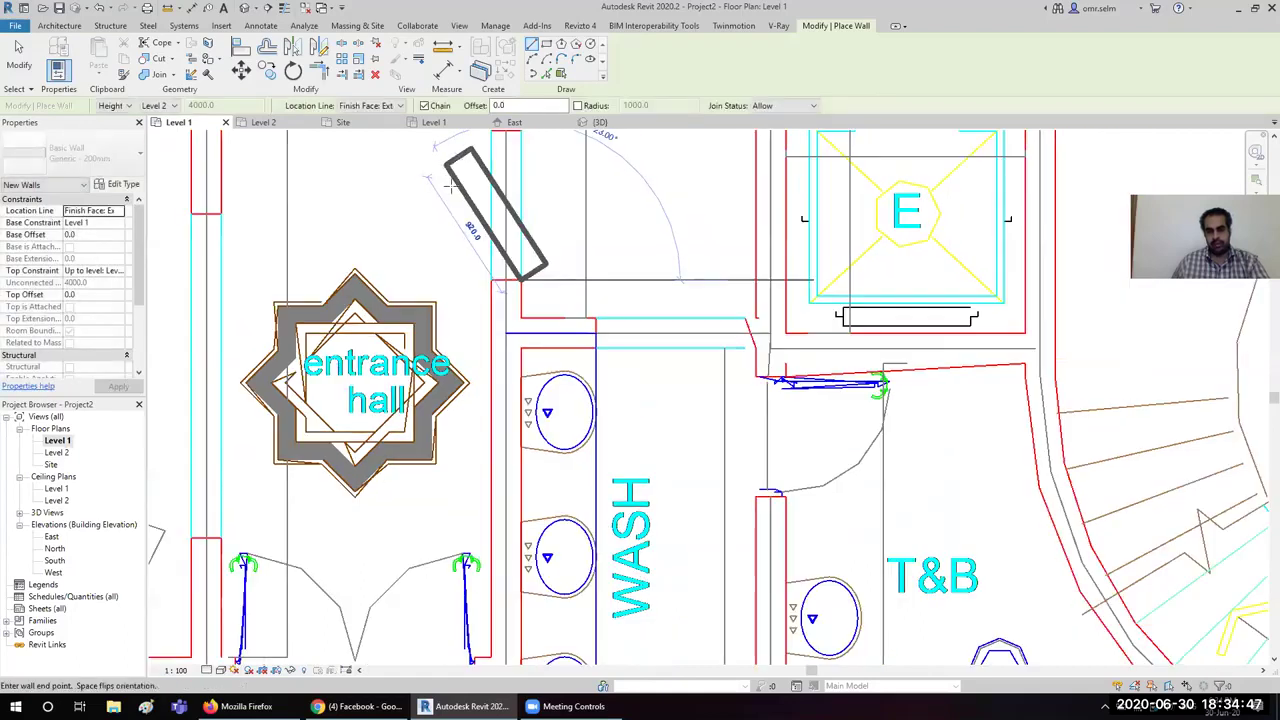
{"action": "scroll", "coordinate": [455, 190], "scroll_direction": "down", "scroll_amount": 1}
{"action": "scroll", "coordinate": [473, 408], "scroll_direction": "down", "scroll_amount": 1}
{"action": "scroll", "coordinate": [470, 320], "scroll_direction": "up", "scroll_amount": 5}
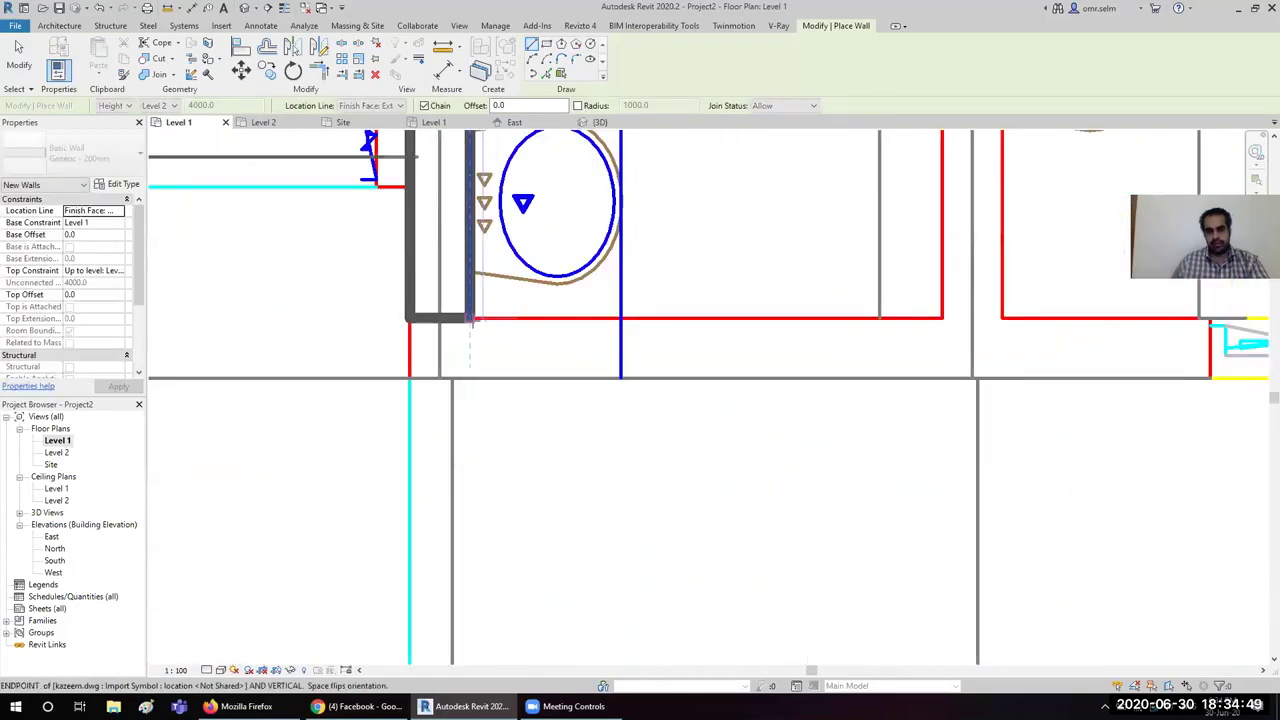
{"action": "left_click", "coordinate": [942, 320]}
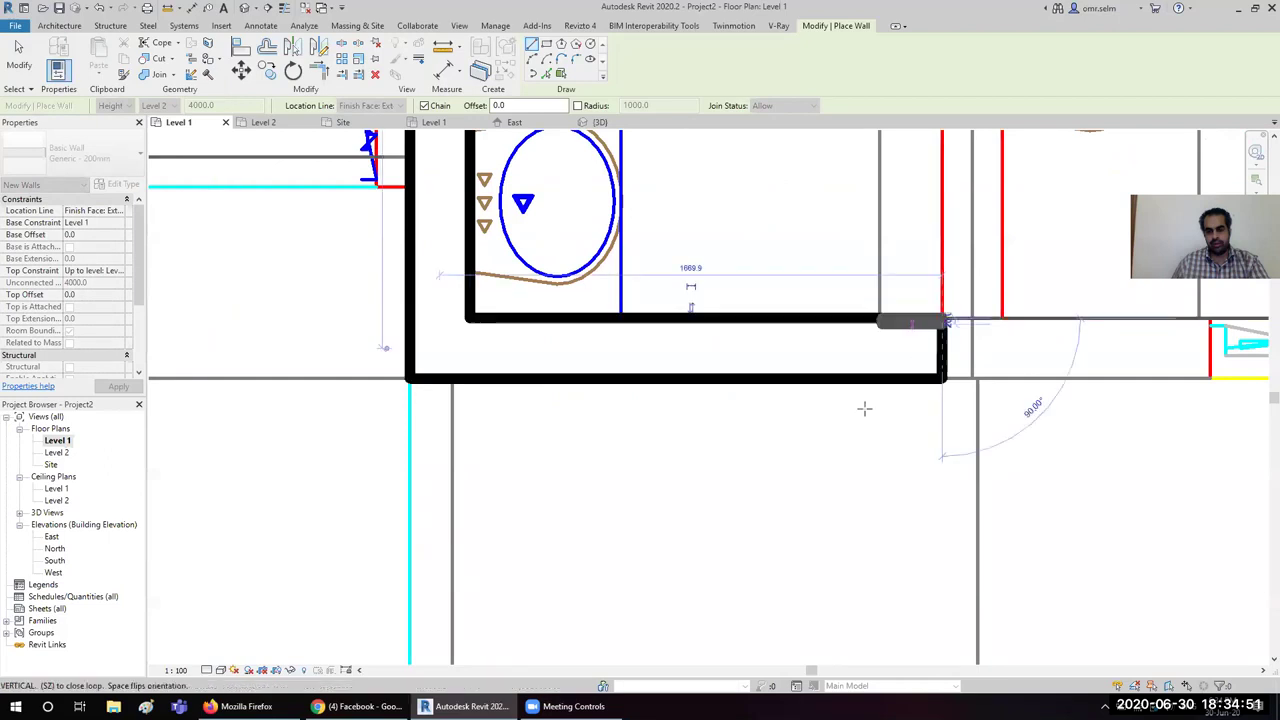
{"action": "scroll", "coordinate": [690, 510], "scroll_direction": "down", "scroll_amount": 3}
{"action": "scroll", "coordinate": [686, 502], "scroll_direction": "down", "scroll_amount": 3}
{"action": "scroll", "coordinate": [720, 470], "scroll_direction": "up", "scroll_amount": 2}
{"action": "scroll", "coordinate": [749, 477], "scroll_direction": "up", "scroll_amount": 2}
{"action": "scroll", "coordinate": [716, 332], "scroll_direction": "up", "scroll_amount": 1}
{"action": "middle_click_drag", "start_coordinate": [716, 332], "coordinate": [686, 427]}
{"action": "left_click", "coordinate": [745, 258]}
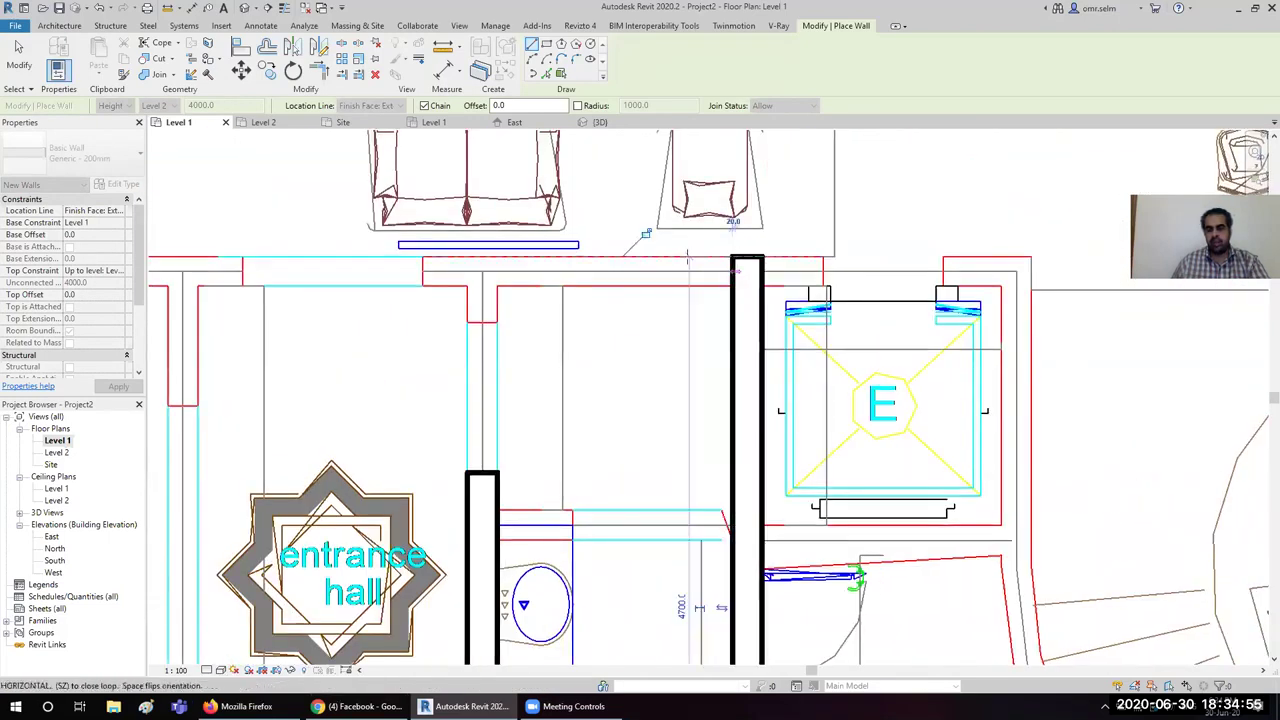
{"action": "key", "text": "Escape"}
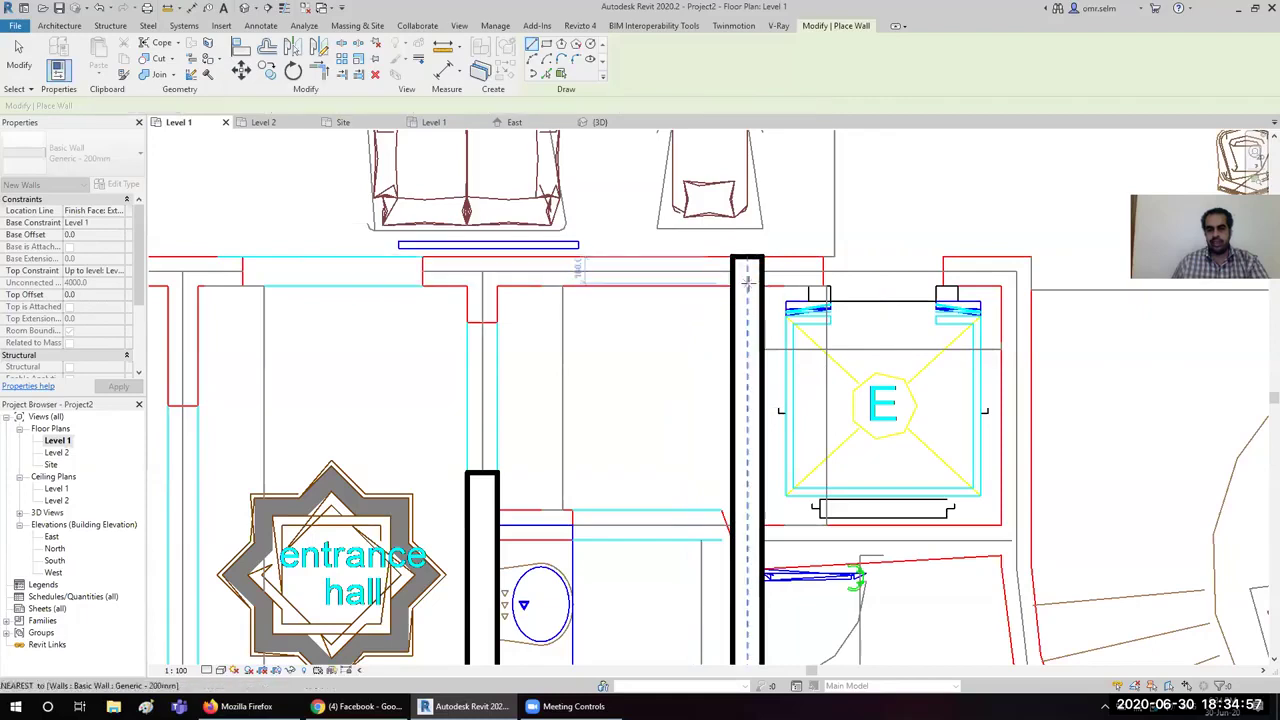
Step: Add a horizontal wall from the vertical wall's top corner to the left corner
{"action": "left_click", "coordinate": [733, 287]}
{"action": "middle_click_drag", "start_coordinate": [291, 297], "coordinate": [943, 363]}
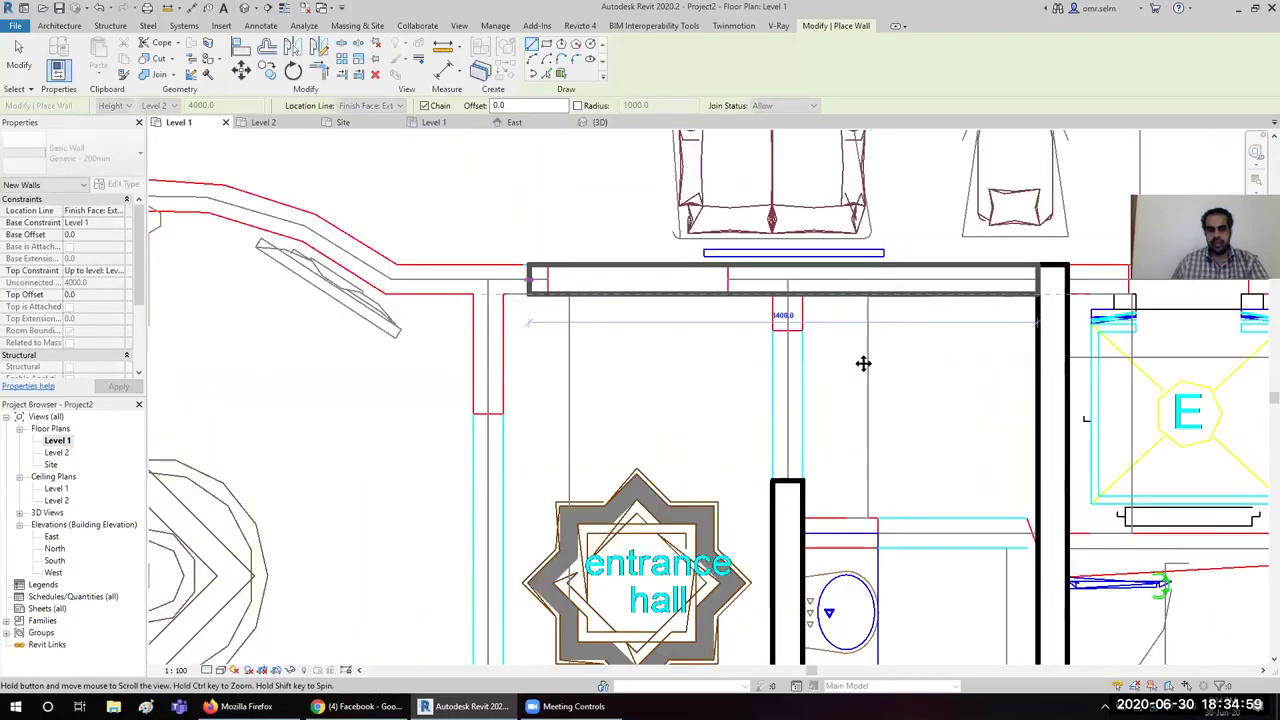
{"action": "left_click", "coordinate": [712, 347]}
{"action": "key", "text": "Escape"}
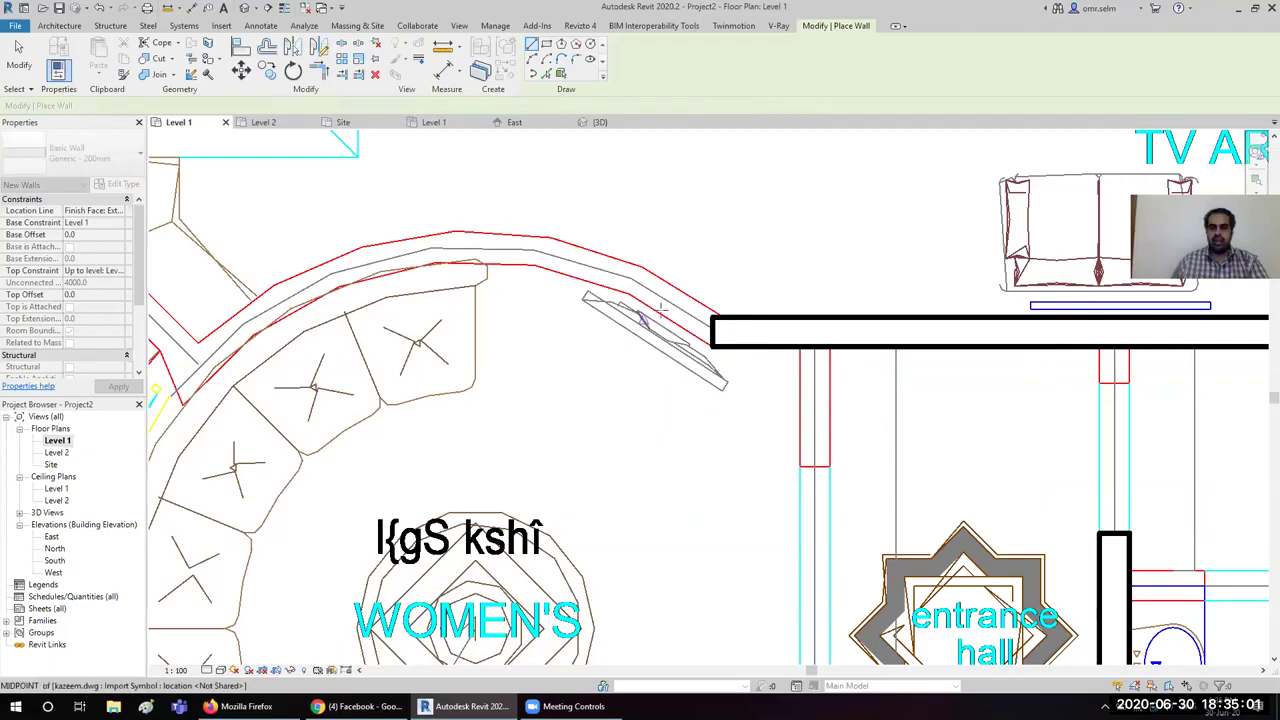
Step: Draw an arc wall from the existing wall's end around the women's sitting room
{"action": "scroll", "coordinate": [608, 233], "scroll_direction": "down", "scroll_amount": 1}
{"action": "scroll", "coordinate": [602, 244], "scroll_direction": "down", "scroll_amount": 2}
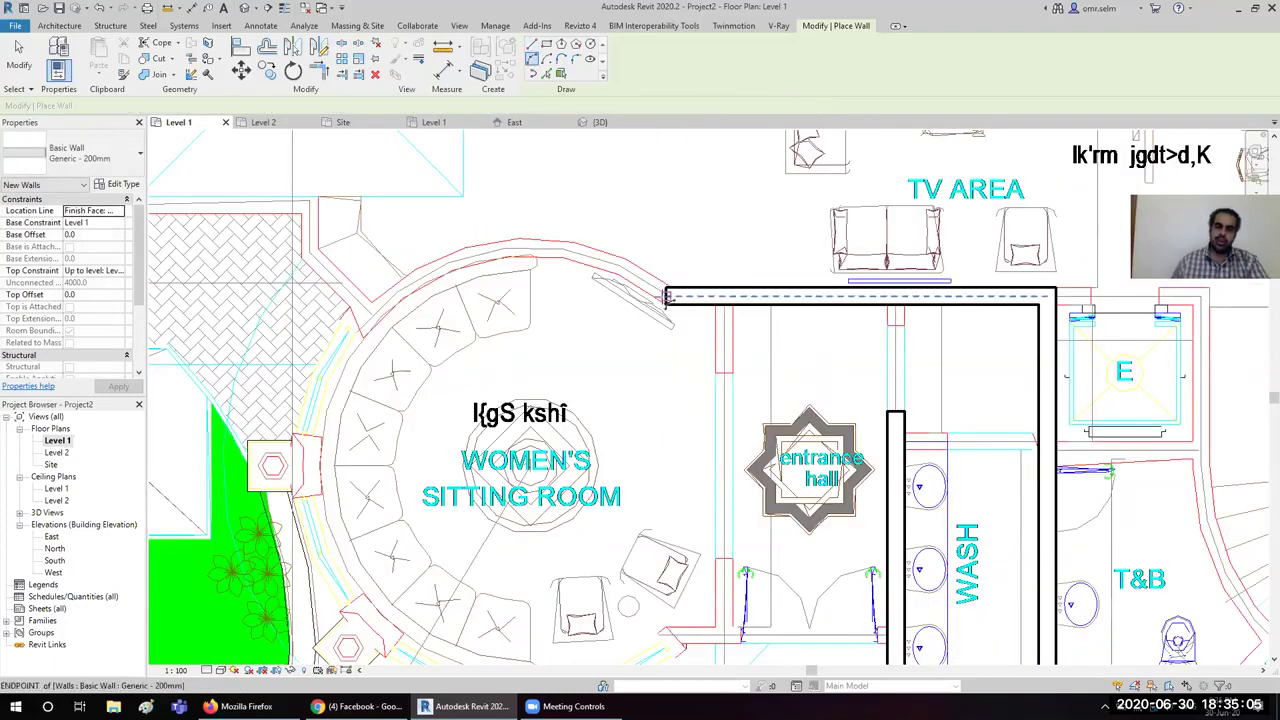
{"action": "left_click", "coordinate": [667, 300]}
{"action": "scroll", "coordinate": [447, 509], "scroll_direction": "down", "scroll_amount": 3}
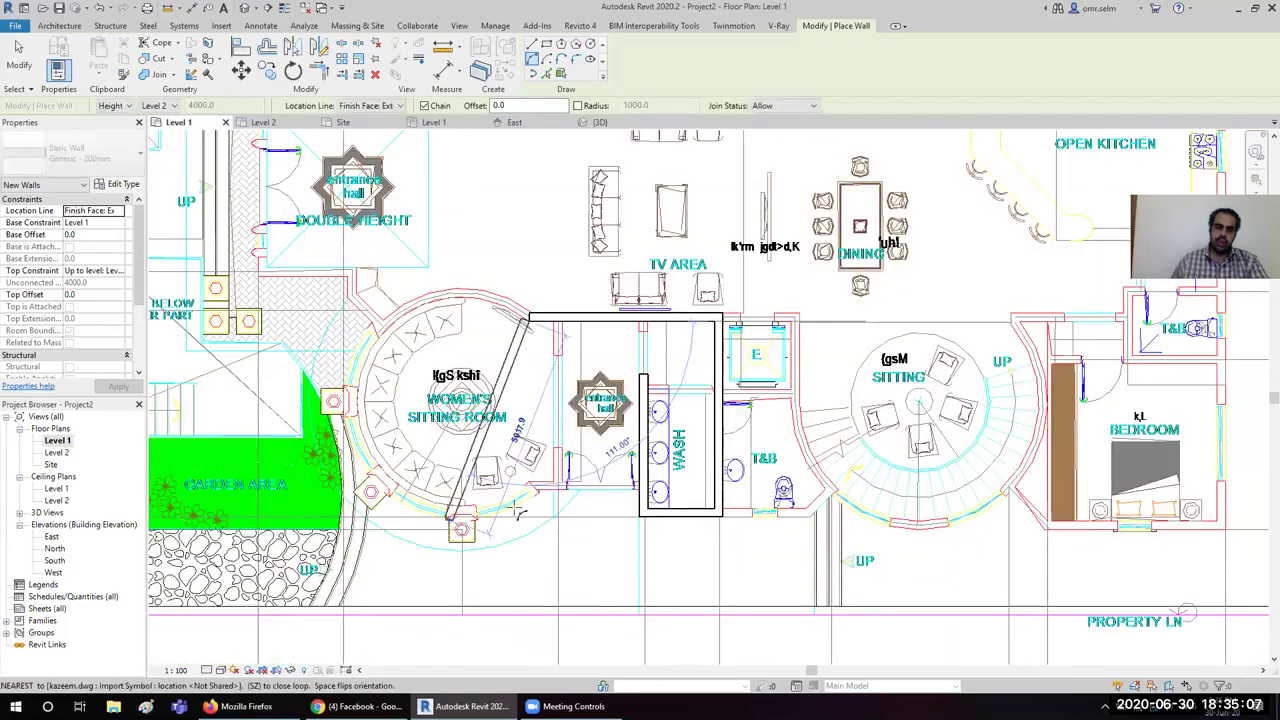
{"action": "scroll", "coordinate": [480, 510], "scroll_direction": "up", "scroll_amount": 5}
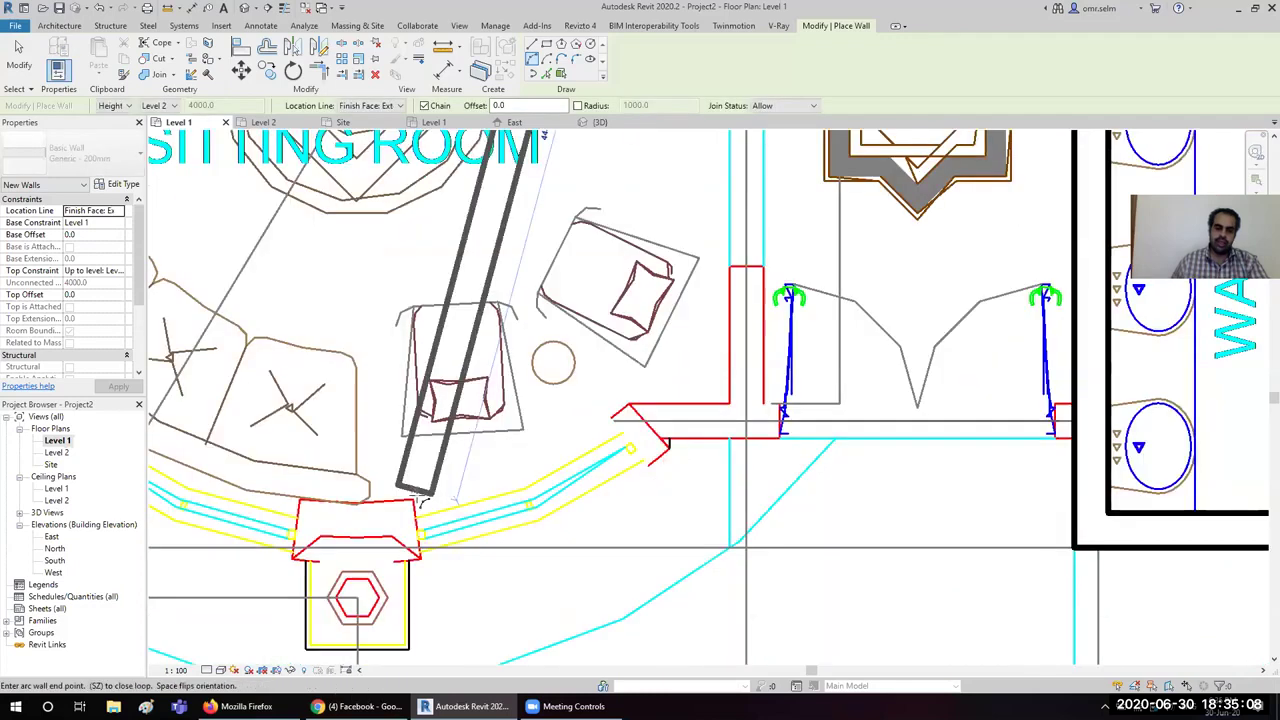
{"action": "left_click", "coordinate": [623, 432]}
{"action": "scroll", "coordinate": [622, 435], "scroll_direction": "down", "scroll_amount": 3}
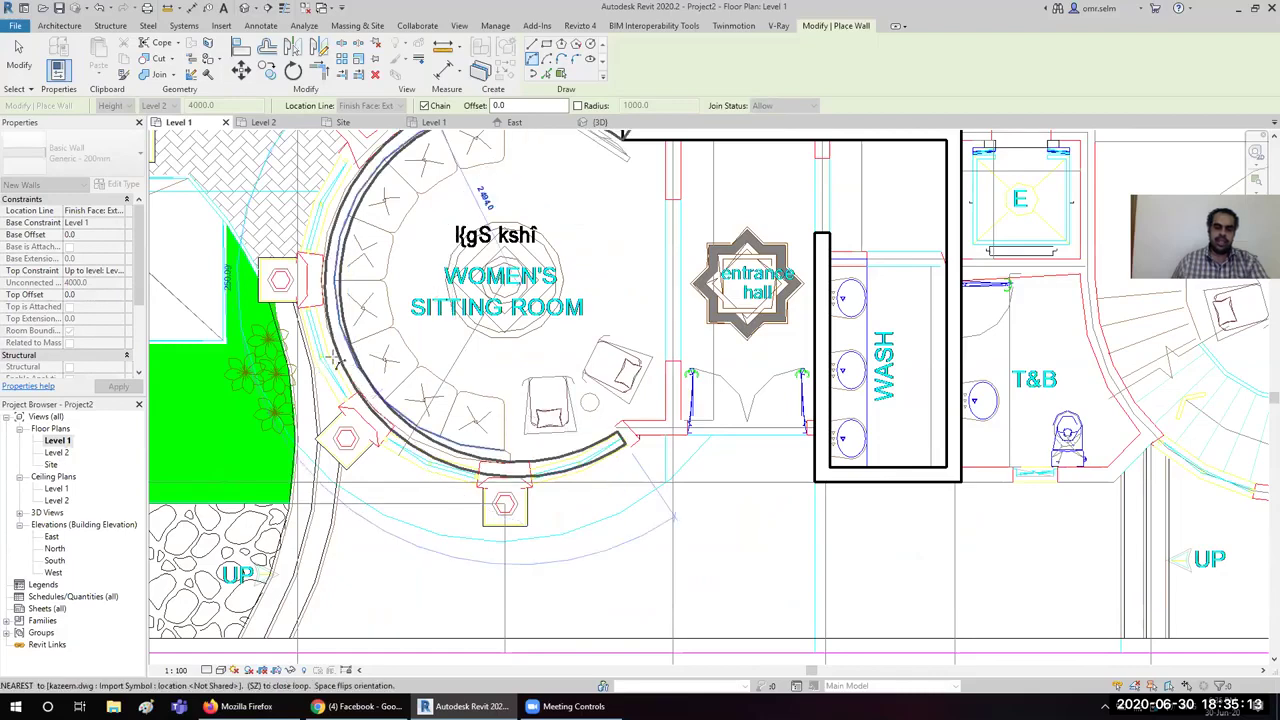
{"action": "scroll", "coordinate": [335, 360], "scroll_direction": "up", "scroll_amount": 3}
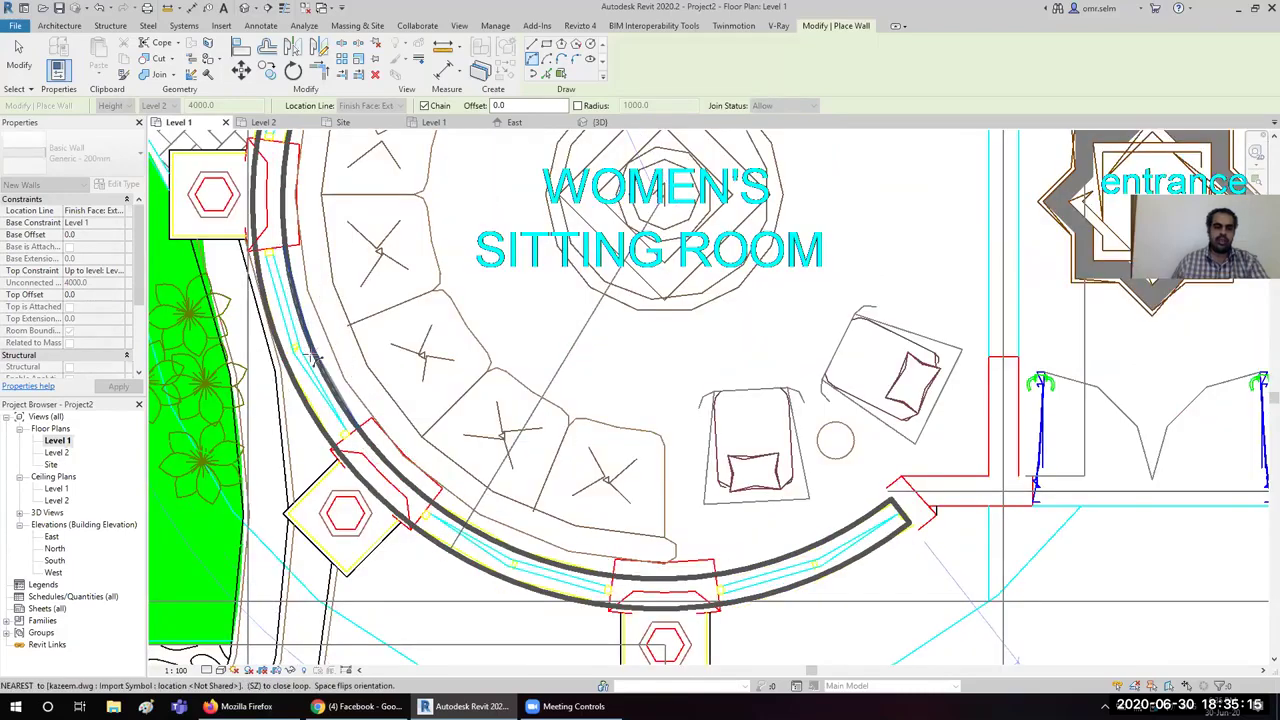
{"action": "scroll", "coordinate": [680, 472], "scroll_direction": "down", "scroll_amount": 2}
{"action": "scroll", "coordinate": [680, 472], "scroll_direction": "down", "scroll_amount": 3}
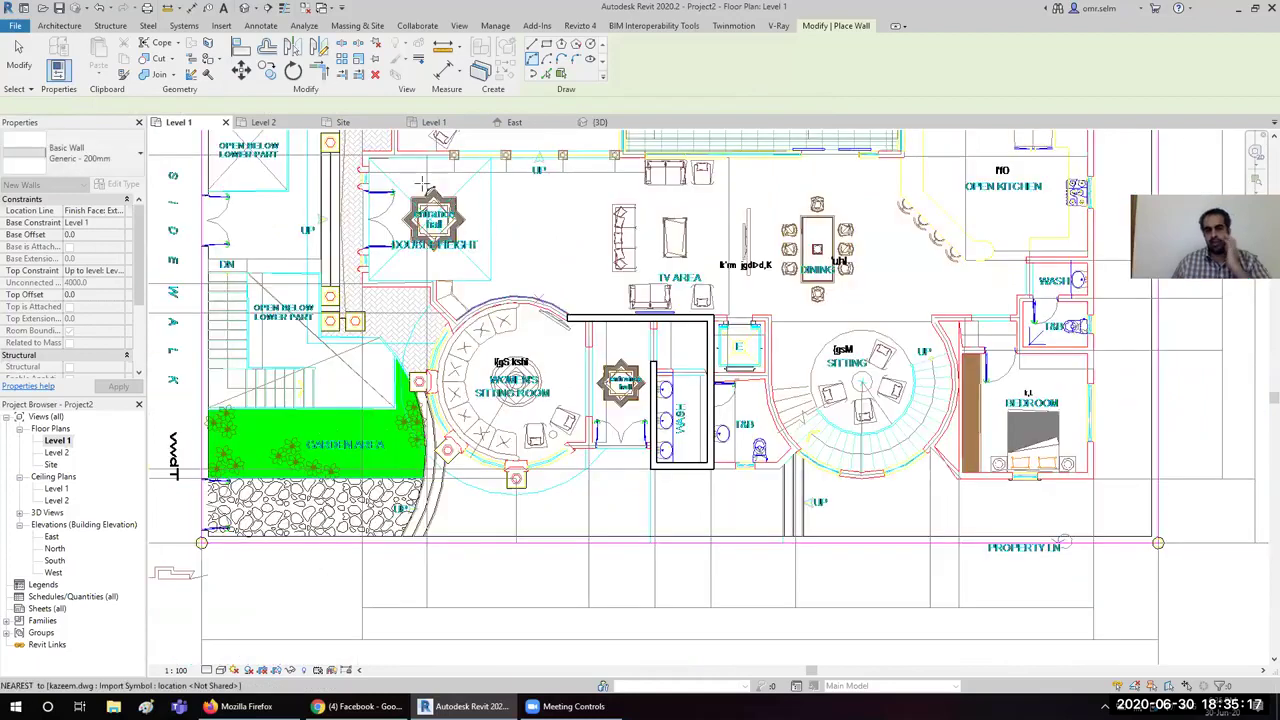
{"action": "left_click", "coordinate": [547, 75]}
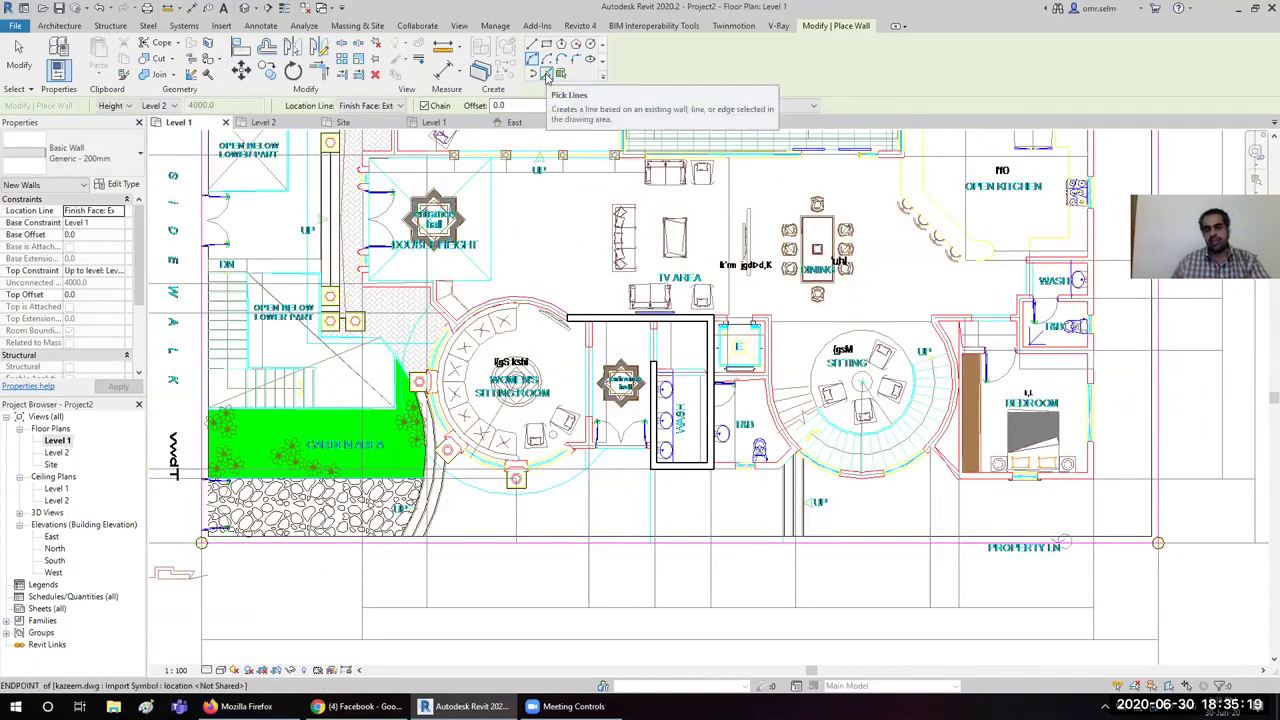
Step: Use Pick Lines to turn the Women's Sitting Room and SITTING room arcs into curved walls
{"action": "left_click", "coordinate": [547, 75]}
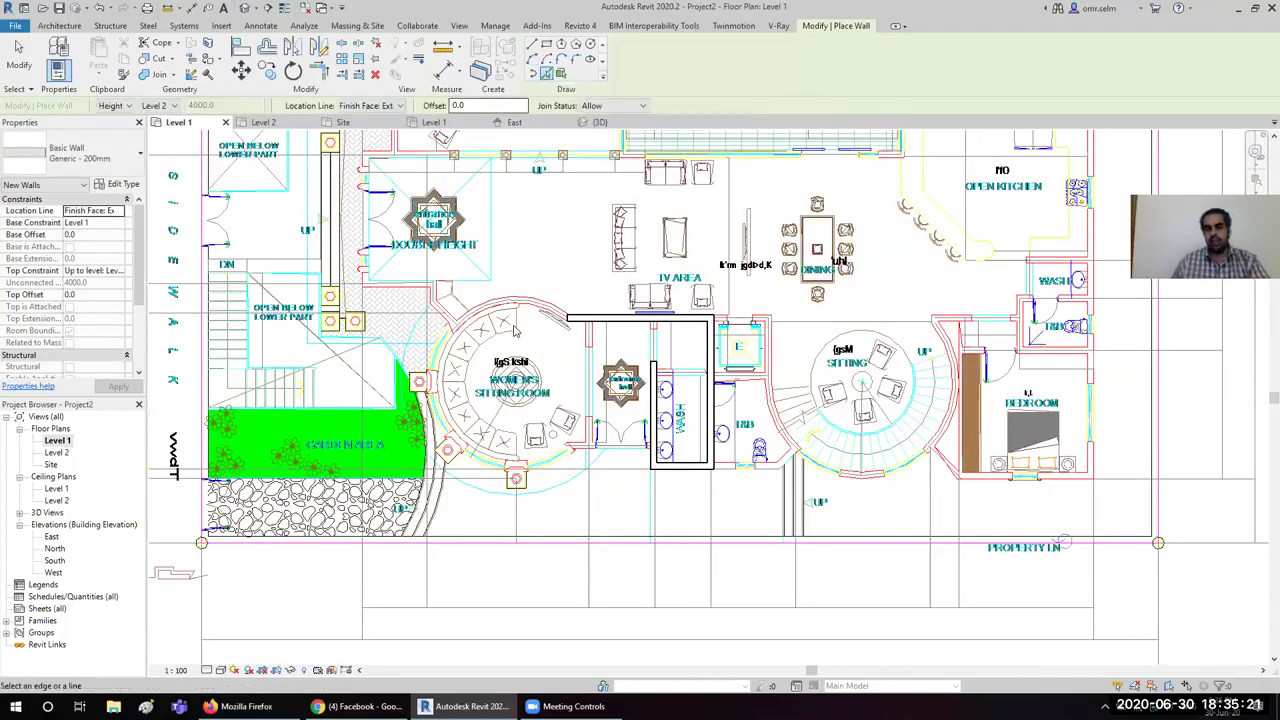
{"action": "scroll", "coordinate": [515, 330], "scroll_direction": "up", "scroll_amount": 1}
{"action": "scroll", "coordinate": [573, 277], "scroll_direction": "up", "scroll_amount": 1}
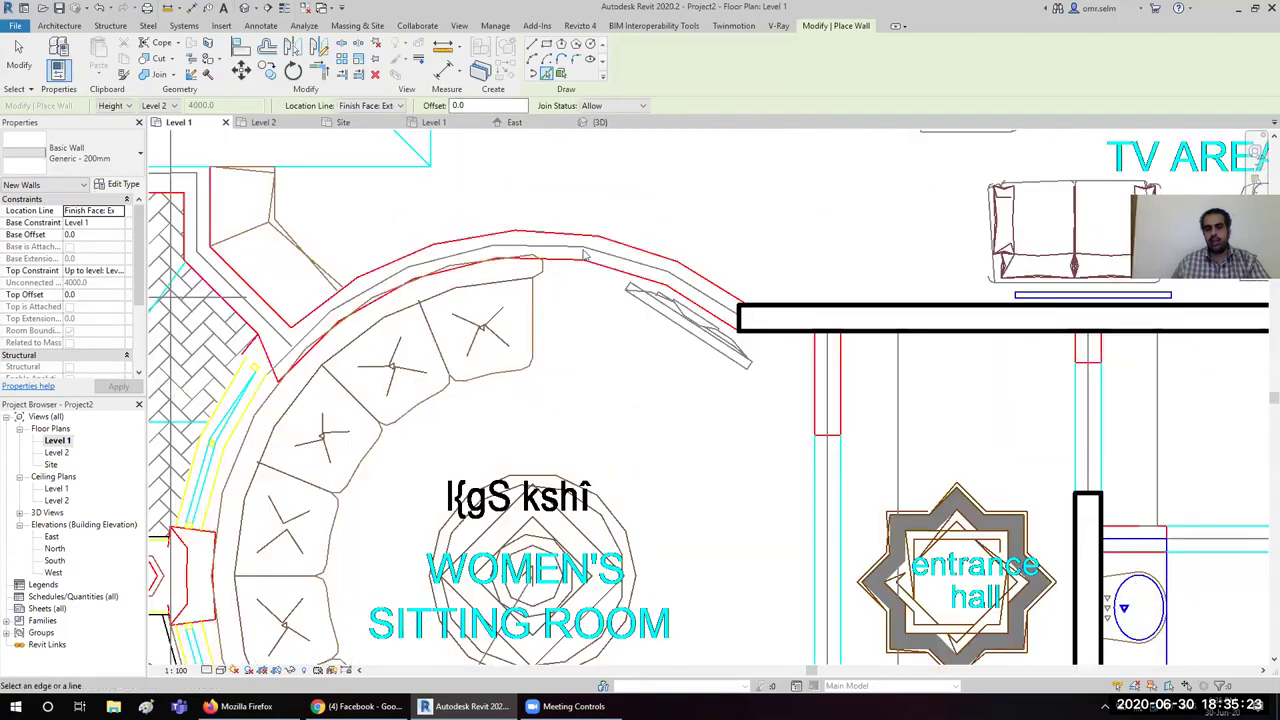
{"action": "scroll", "coordinate": [585, 255], "scroll_direction": "up", "scroll_amount": 1}
{"action": "left_click", "coordinate": [585, 255]}
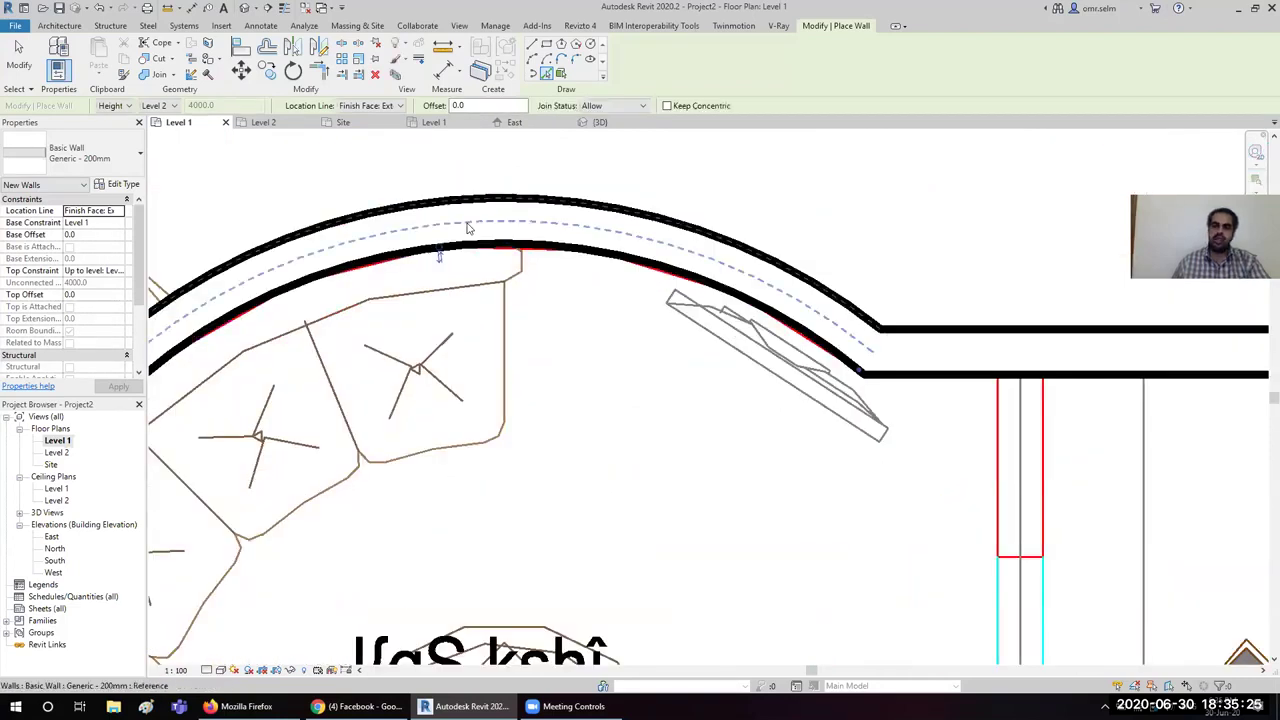
{"action": "scroll", "coordinate": [450, 240], "scroll_direction": "down", "scroll_amount": 2}
{"action": "scroll", "coordinate": [358, 325], "scroll_direction": "up", "scroll_amount": 1}
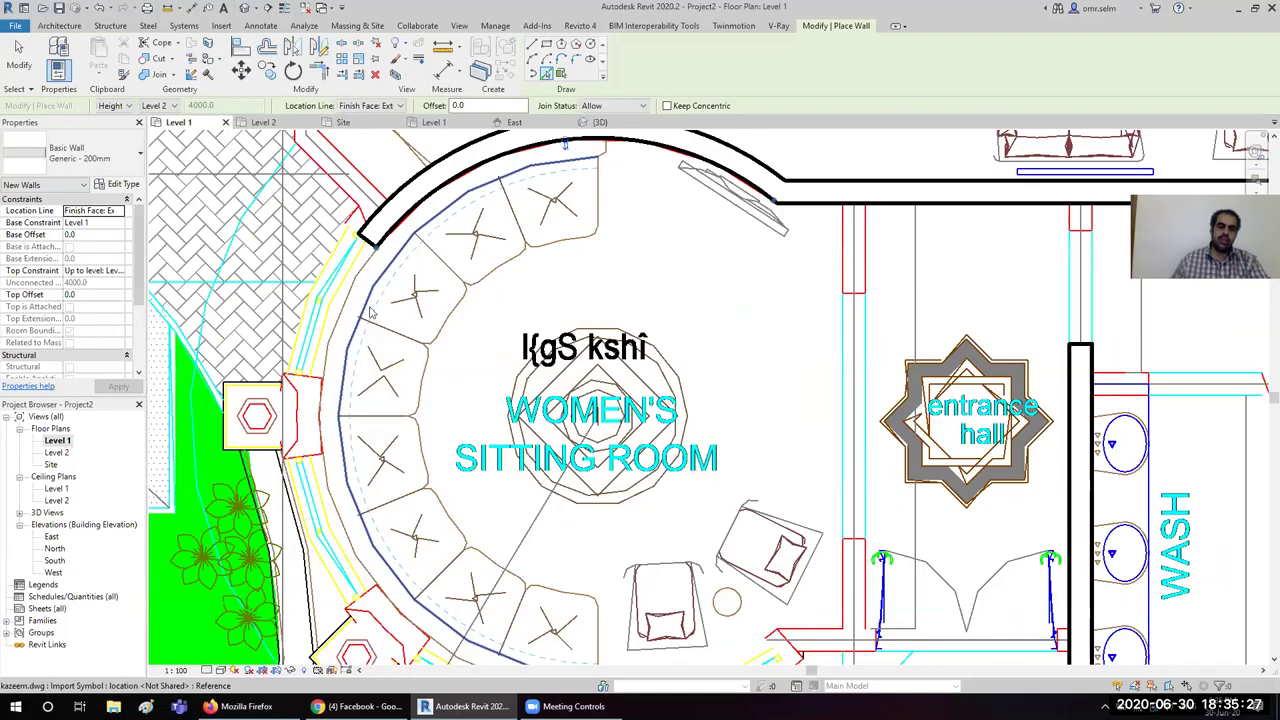
{"action": "scroll", "coordinate": [383, 327], "scroll_direction": "up", "scroll_amount": 3}
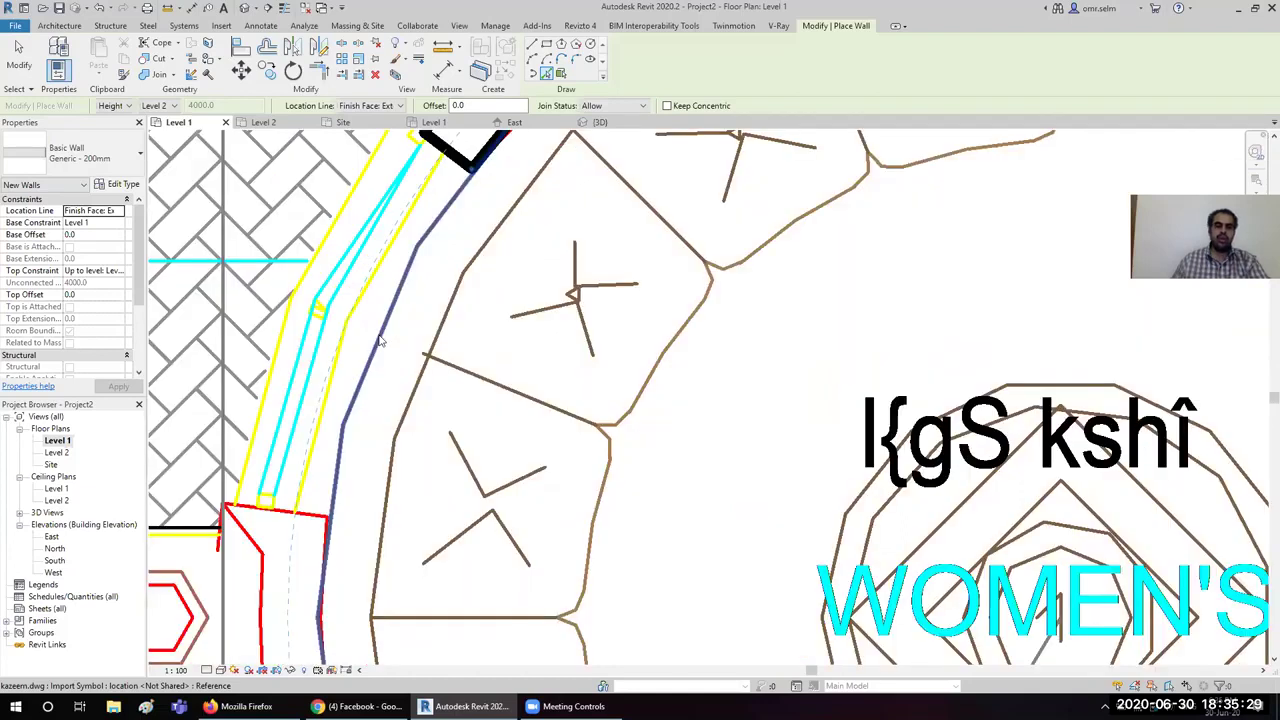
{"action": "scroll", "coordinate": [383, 335], "scroll_direction": "down", "scroll_amount": 5}
{"action": "scroll", "coordinate": [420, 405], "scroll_direction": "up", "scroll_amount": 1}
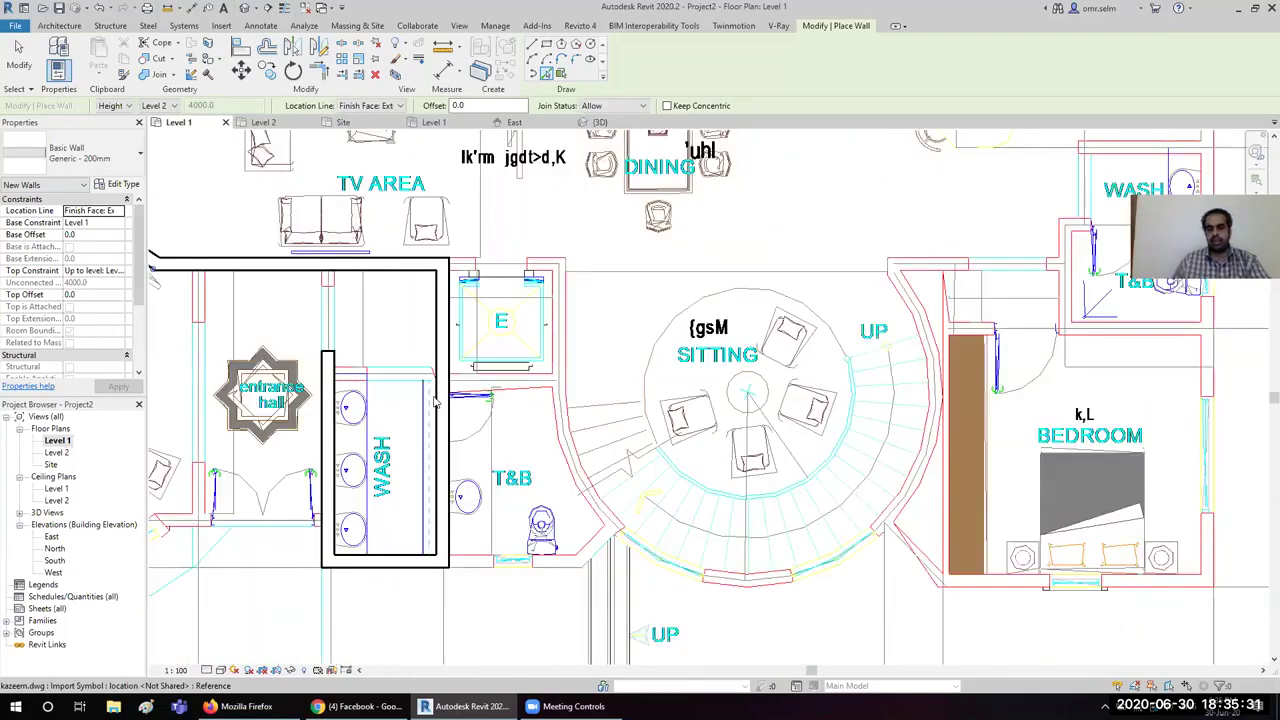
{"action": "scroll", "coordinate": [435, 401], "scroll_direction": "up", "scroll_amount": 5}
{"action": "middle_click_drag", "start_coordinate": [869, 334], "coordinate": [548, 330]}
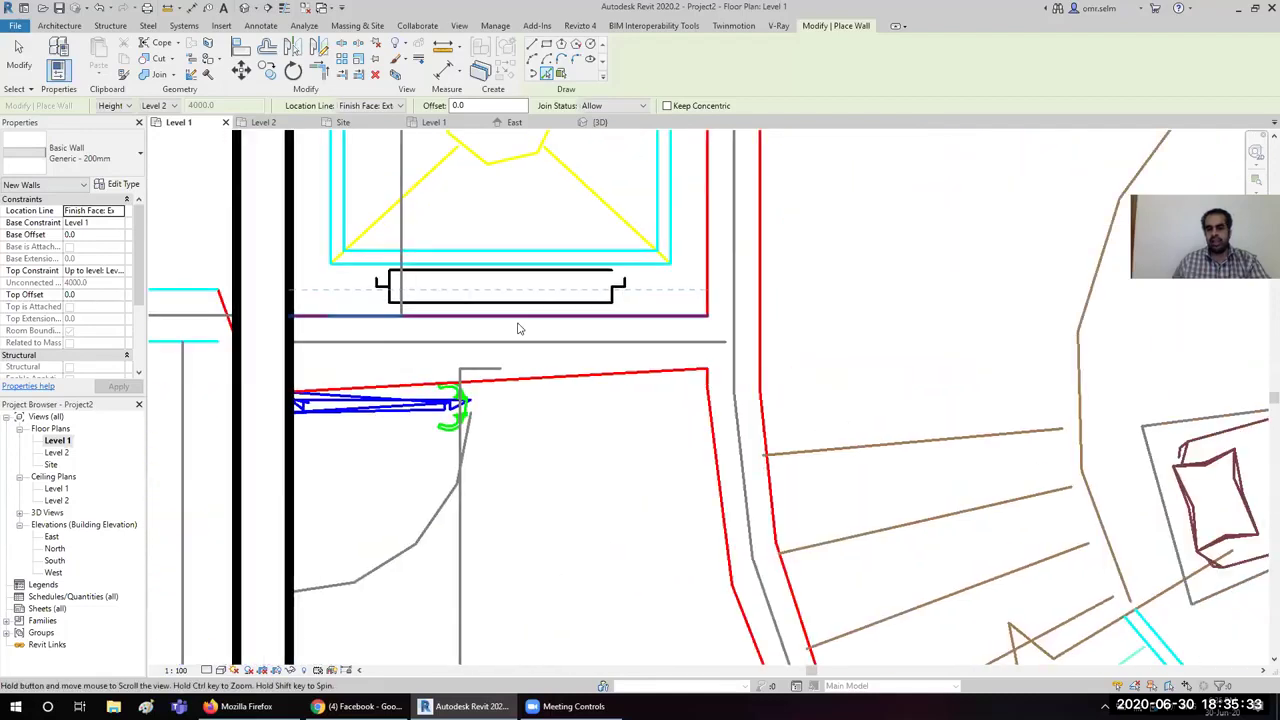
{"action": "scroll", "coordinate": [609, 379], "scroll_direction": "down", "scroll_amount": 1}
{"action": "scroll", "coordinate": [655, 318], "scroll_direction": "down", "scroll_amount": 1}
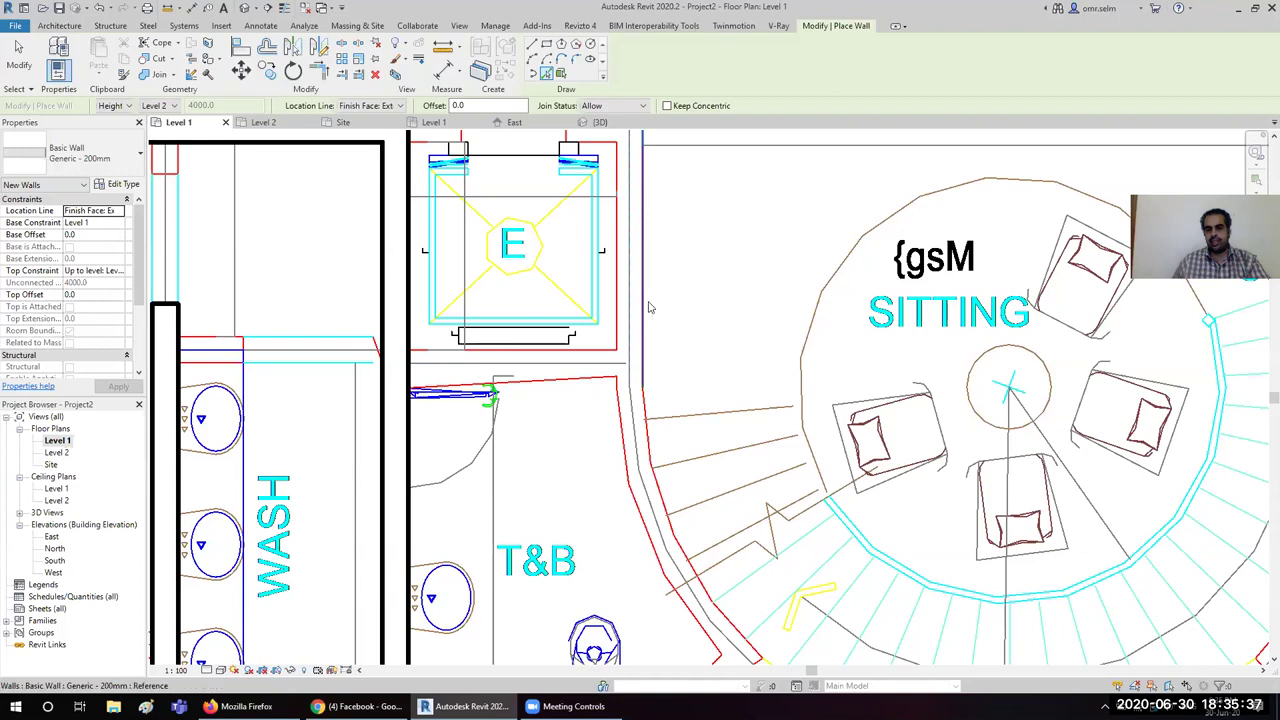
{"action": "left_click", "coordinate": [655, 437]}
{"action": "scroll", "coordinate": [505, 260], "scroll_direction": "down", "scroll_amount": 1}
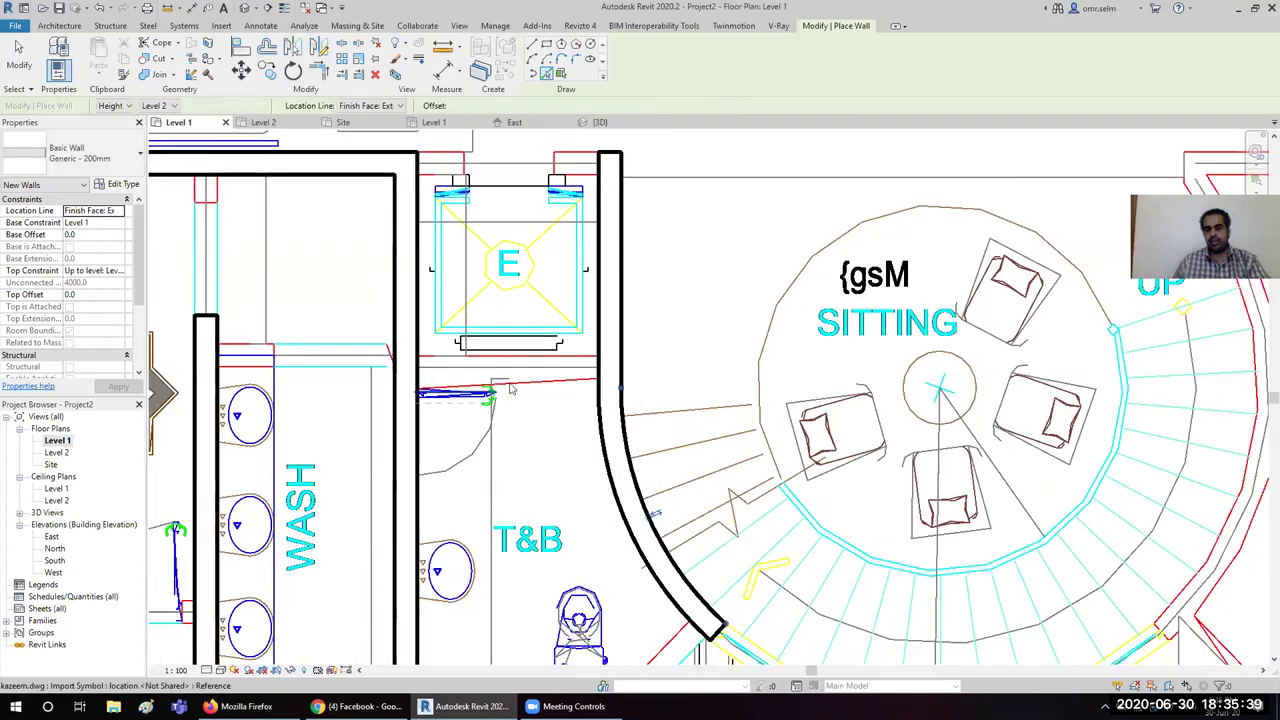
{"action": "scroll", "coordinate": [390, 205], "scroll_direction": "down", "scroll_amount": 1}
Step: Switch to the 3D view, frame the imported CAD plans and cancel the active wall placement
{"action": "left_click", "coordinate": [250, 15]}
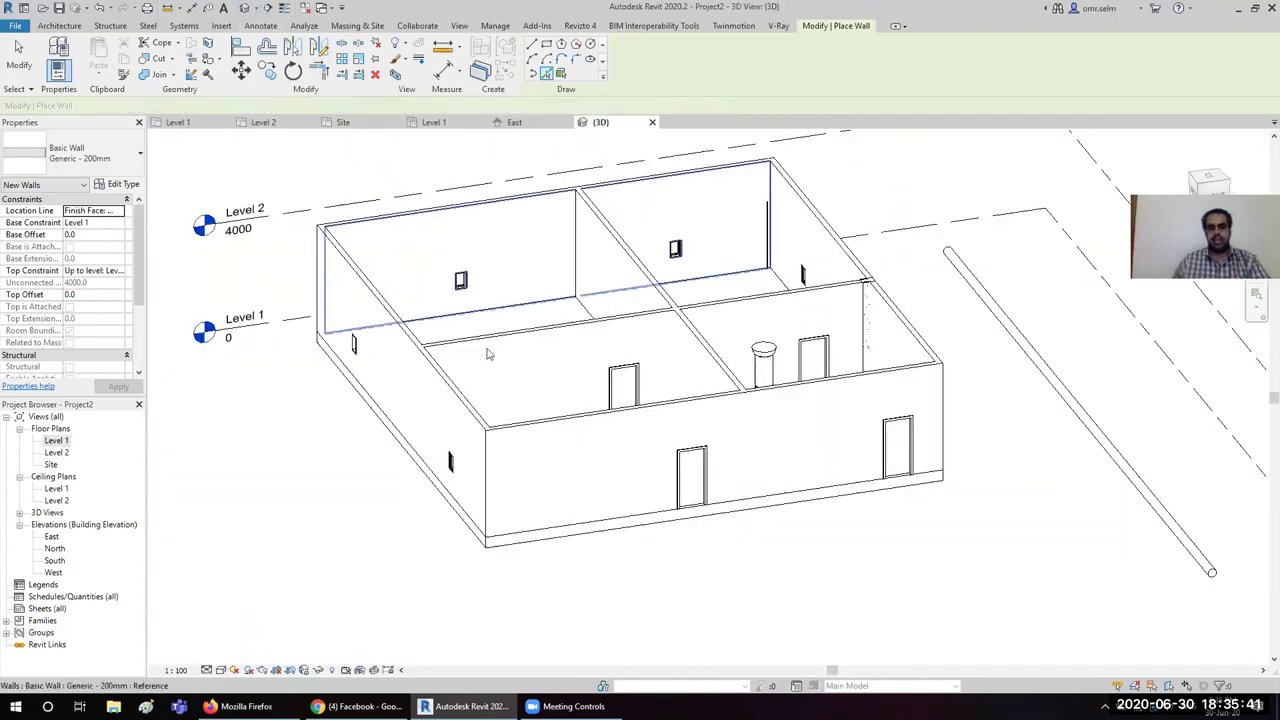
{"action": "middle_click_drag", "start_coordinate": [908, 438], "coordinate": [966, 266]}
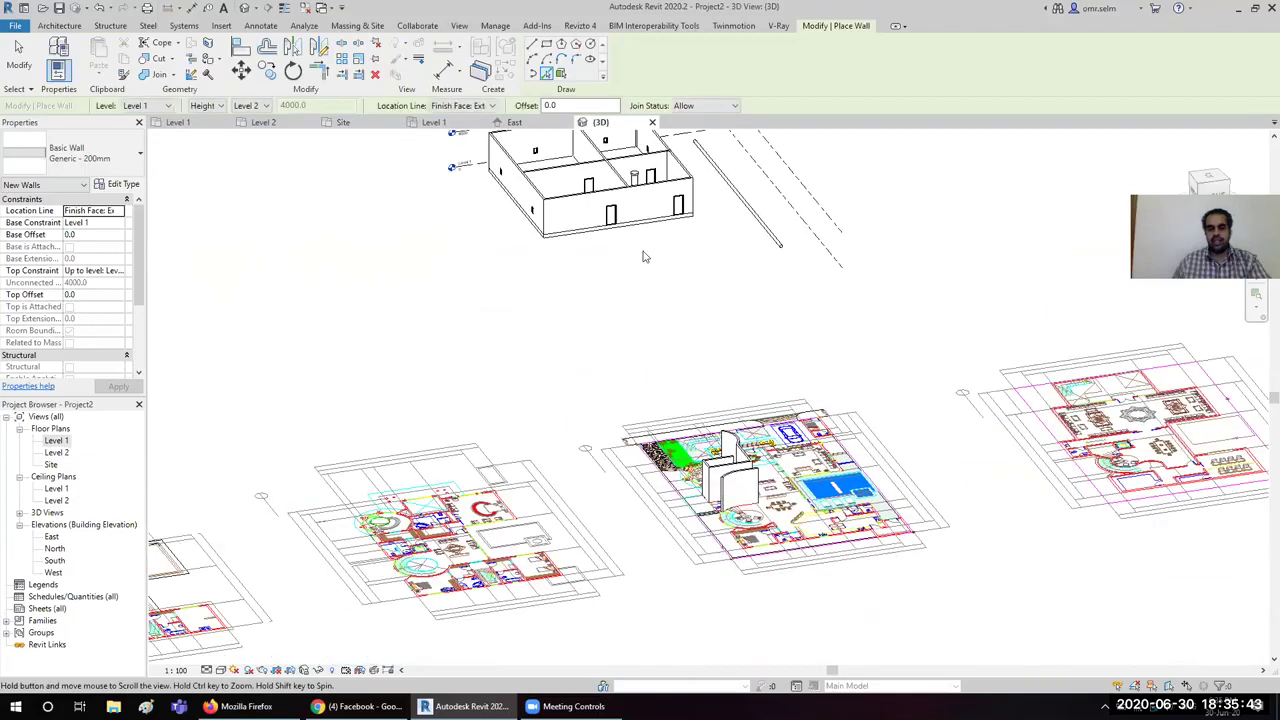
{"action": "scroll", "coordinate": [449, 279], "scroll_direction": "down", "scroll_amount": 2}
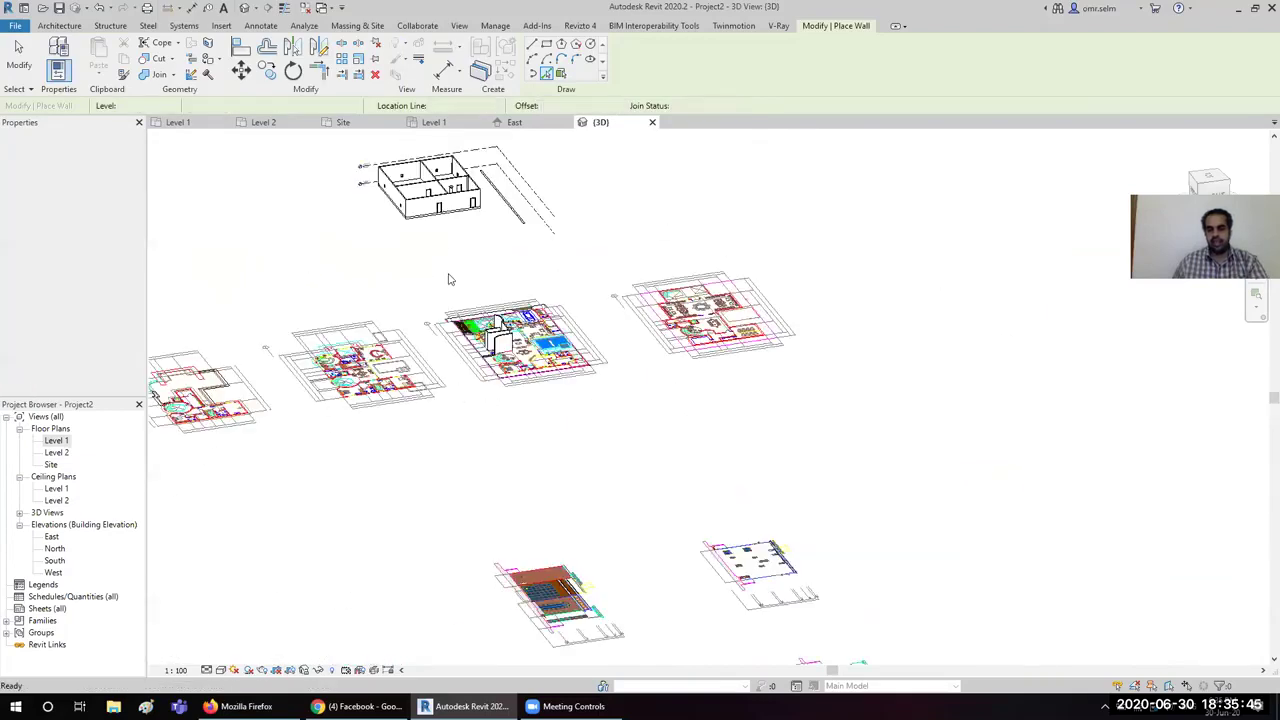
{"action": "key", "text": "Escape"}
{"action": "scroll", "coordinate": [500, 320], "scroll_direction": "up", "scroll_amount": 3}
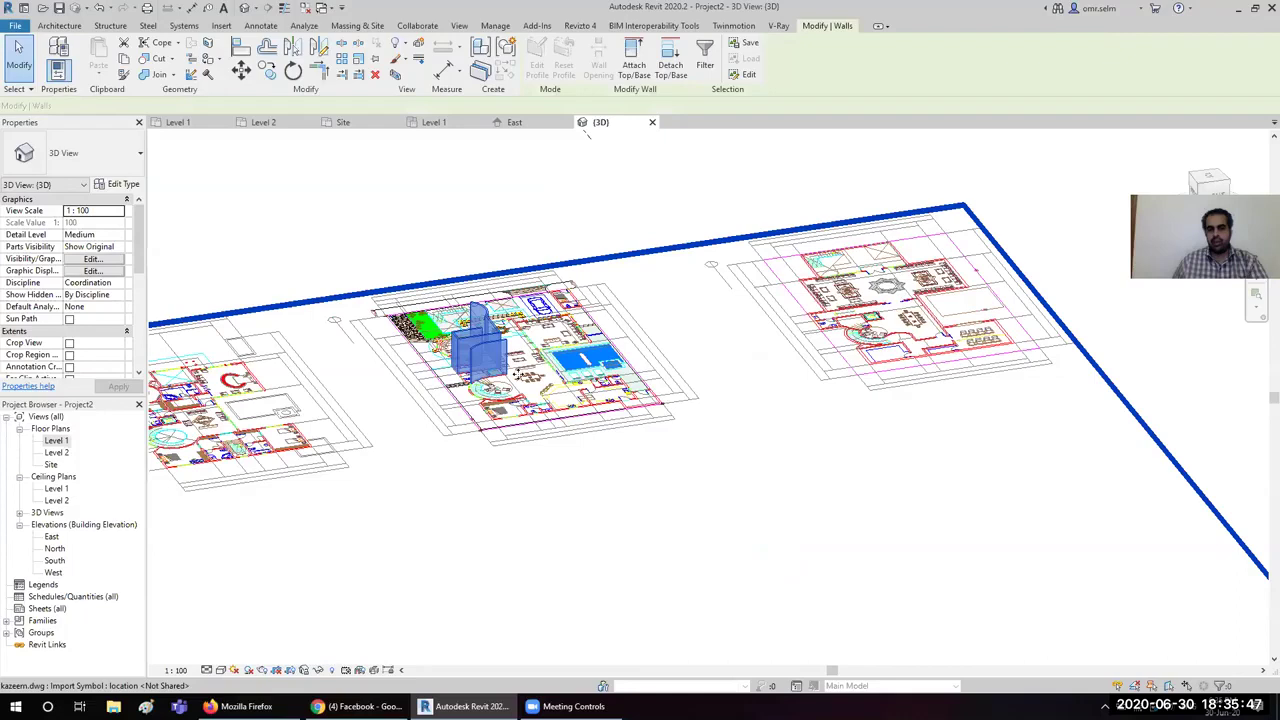
{"action": "key", "text": "Escape"}
{"action": "scroll", "coordinate": [524, 357], "scroll_direction": "up", "scroll_amount": 5}
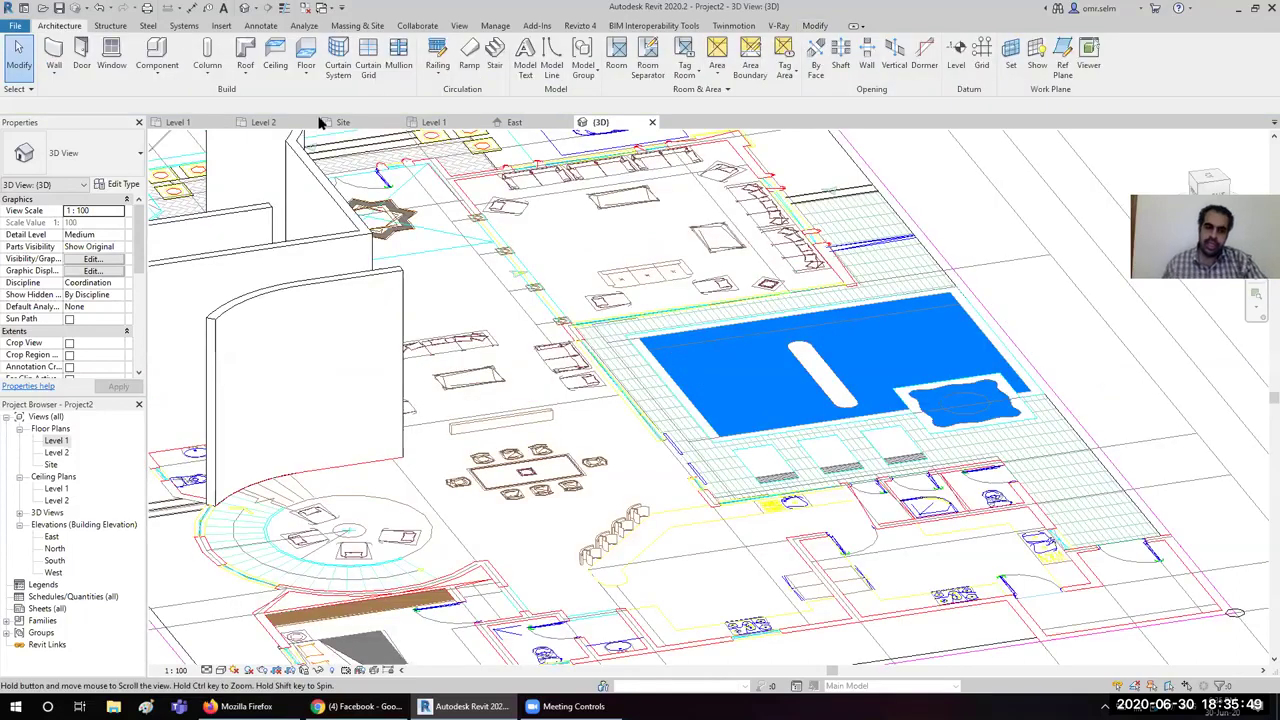
Step: Trace two walls along imported CAD plan lines using Wall with Pick Lines
{"action": "left_click", "coordinate": [54, 56]}
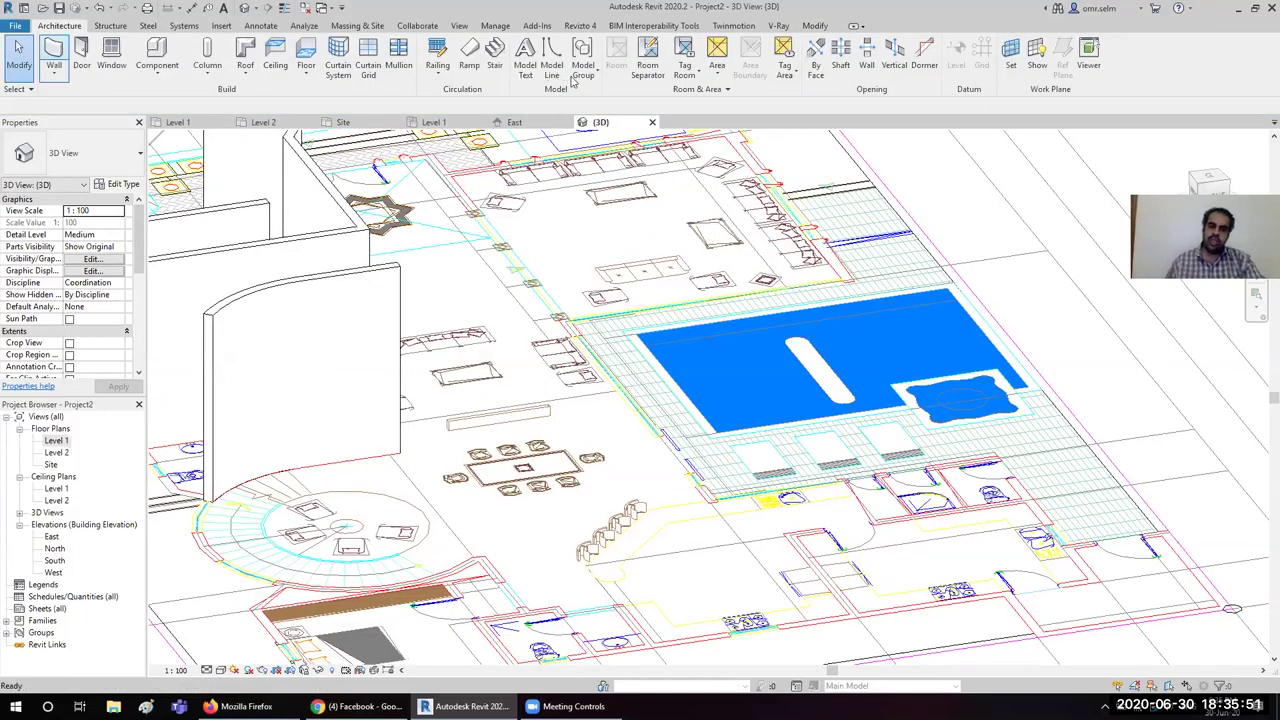
{"action": "left_click", "coordinate": [547, 75]}
{"action": "middle_click_drag", "start_coordinate": [557, 428], "coordinate": [553, 280]}
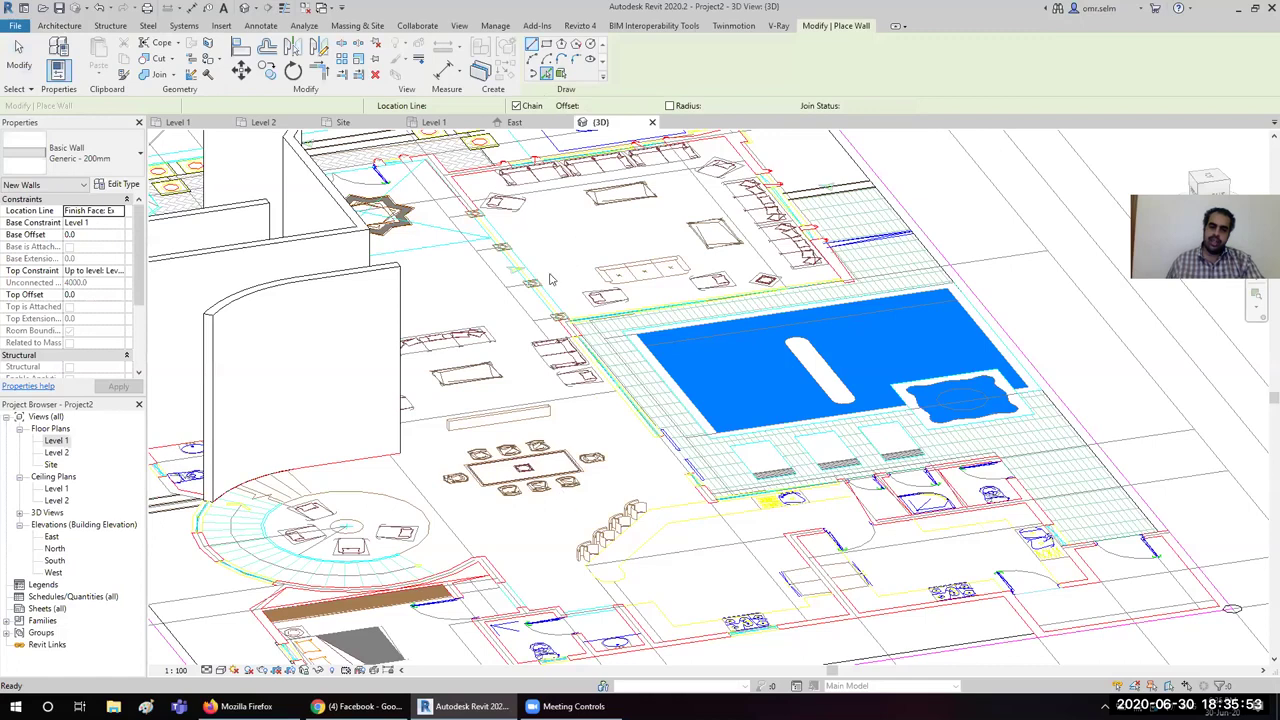
{"action": "scroll", "coordinate": [543, 318], "scroll_direction": "up", "scroll_amount": 4}
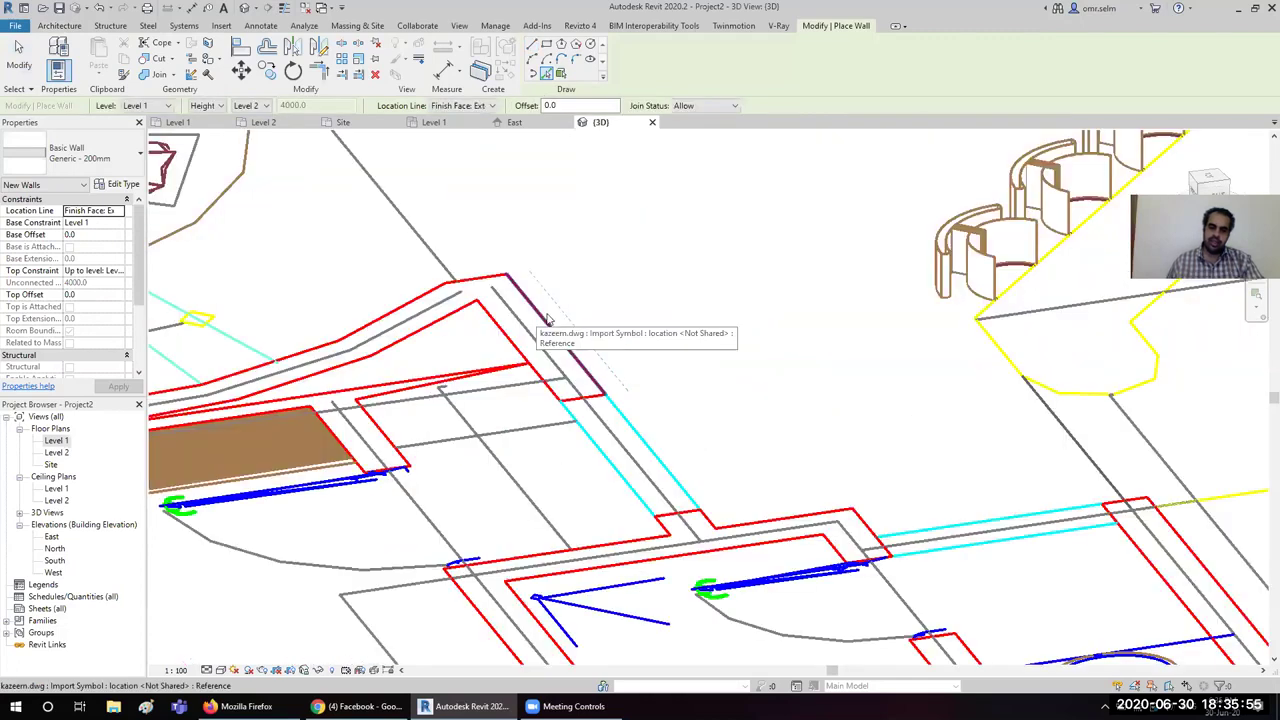
{"action": "left_click", "coordinate": [547, 318]}
{"action": "scroll", "coordinate": [605, 397], "scroll_direction": "down", "scroll_amount": 2}
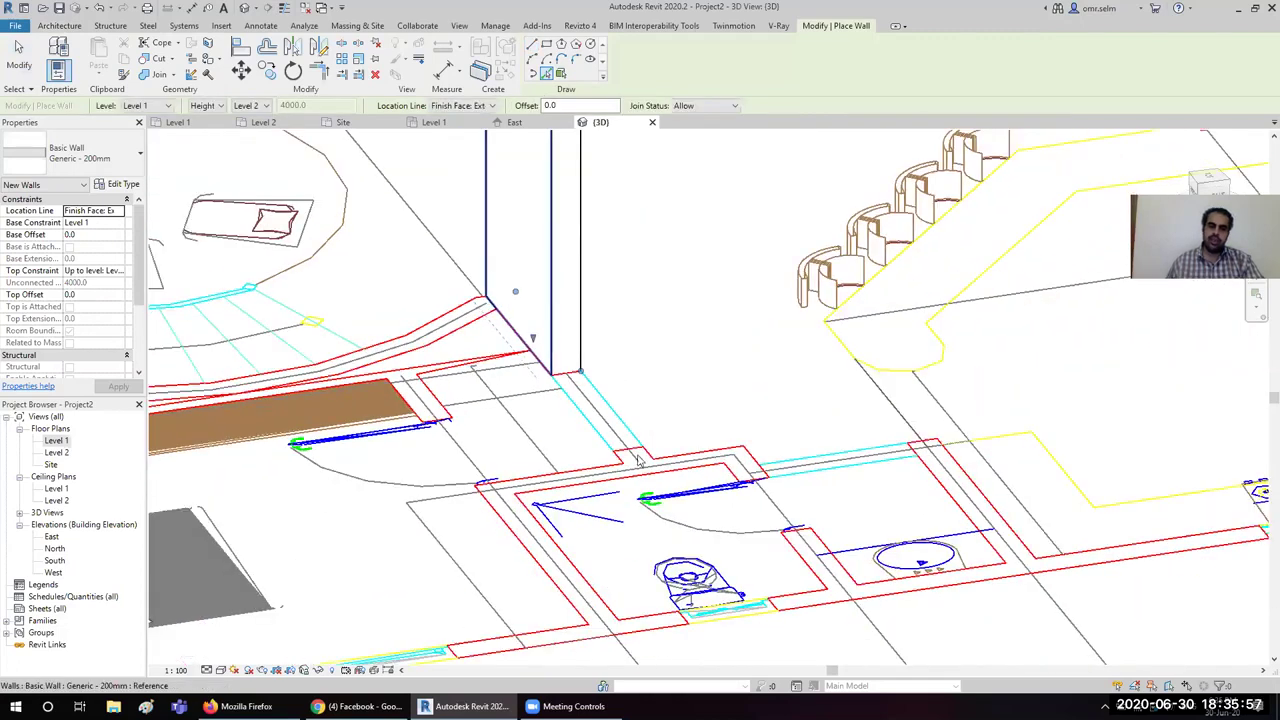
{"action": "scroll", "coordinate": [640, 460], "scroll_direction": "up", "scroll_amount": 2}
{"action": "left_click", "coordinate": [662, 468]}
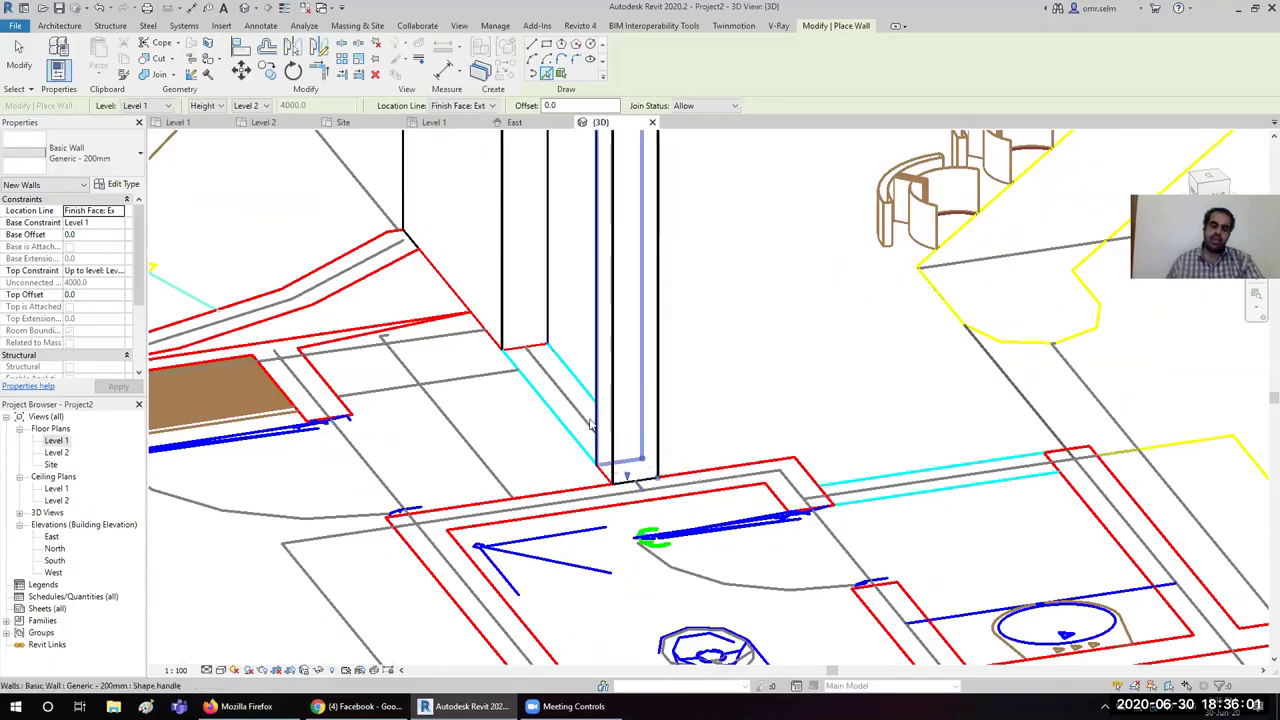
{"action": "scroll", "coordinate": [595, 405], "scroll_direction": "down", "scroll_amount": 2}
{"action": "key", "text": "Escape"}
{"action": "scroll", "coordinate": [555, 260], "scroll_direction": "down", "scroll_amount": 2}
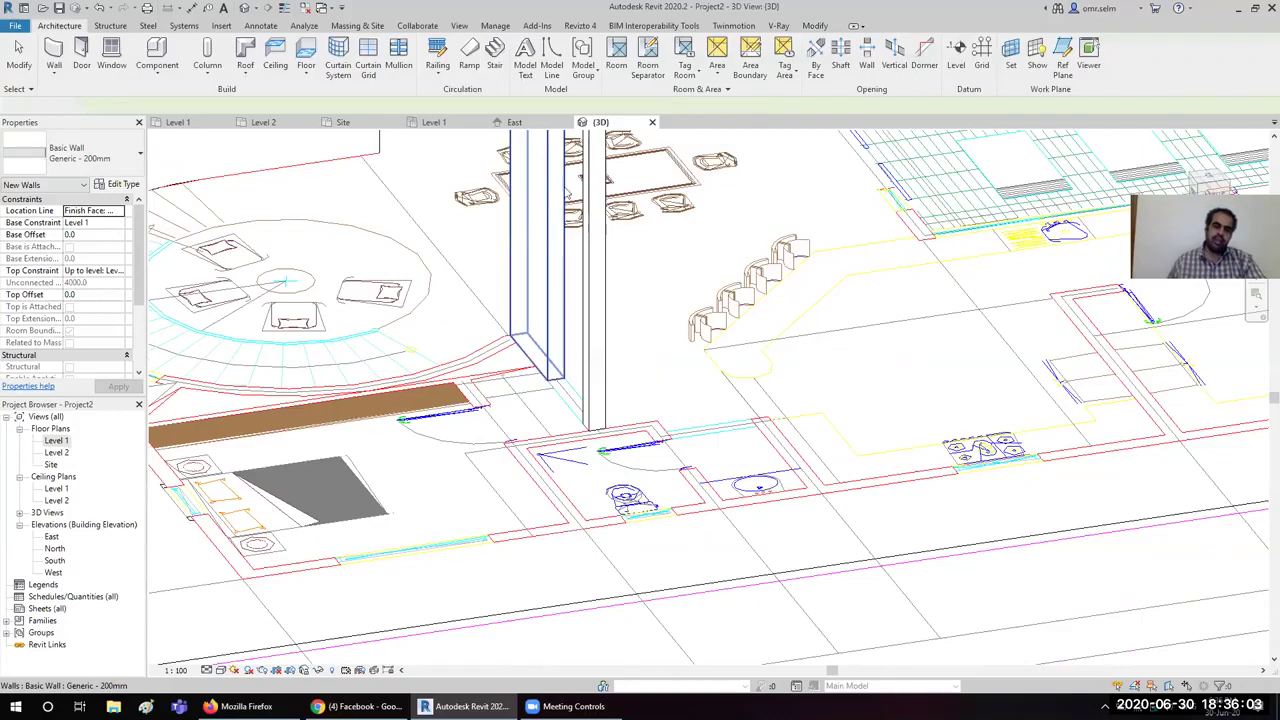
Step: Join the tall Generic 200mm wall and the thin wall with Trim/Extend to Corner (TR)
{"action": "left_click", "coordinate": [556, 286]}
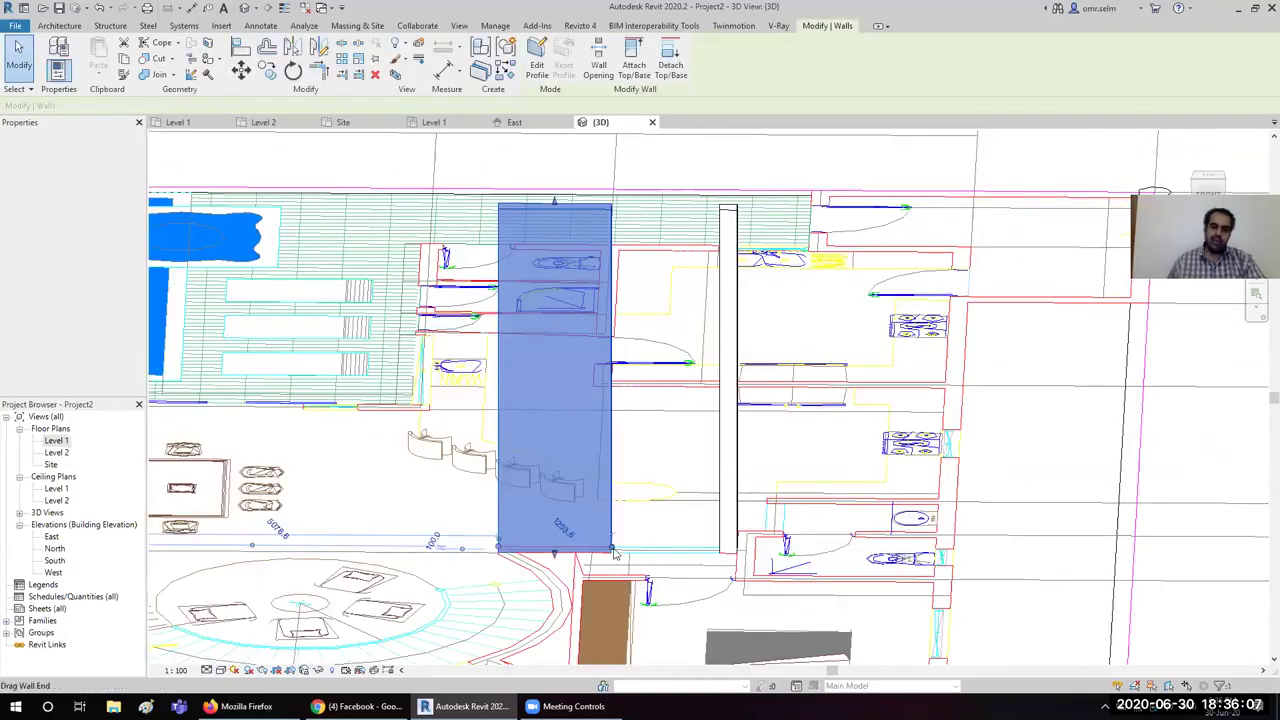
{"action": "key", "text": "Escape"}
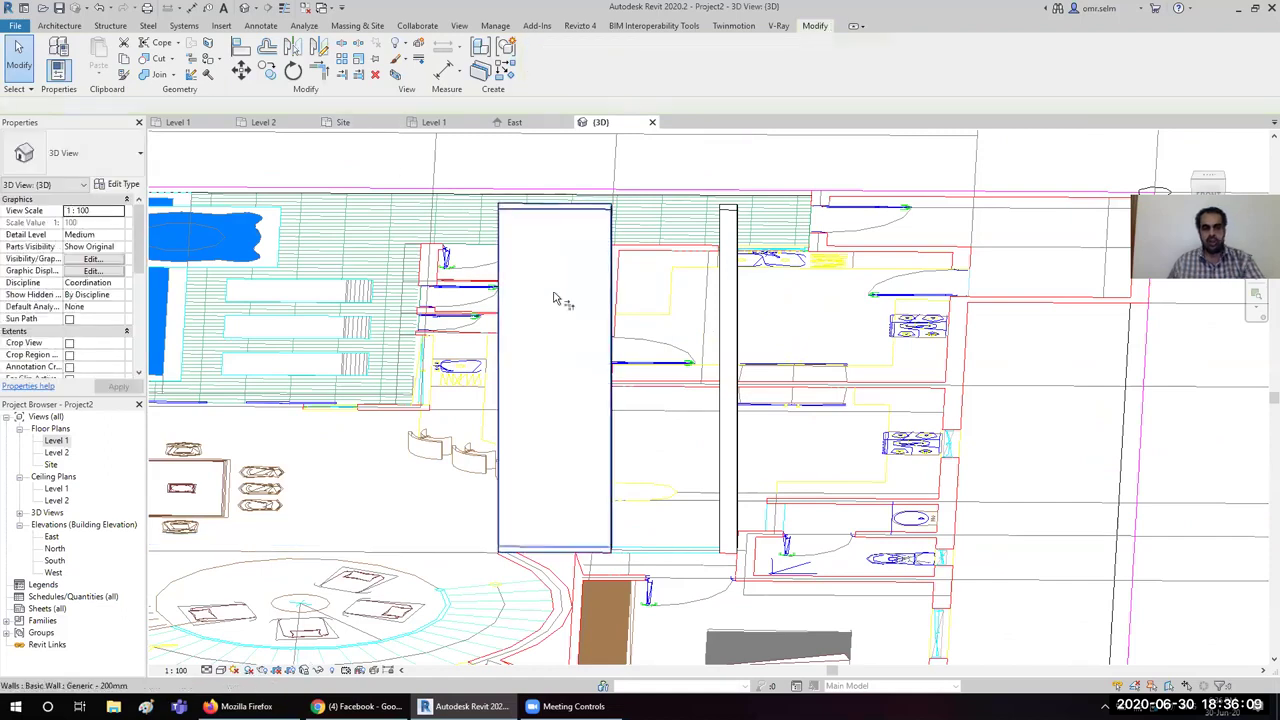
{"action": "key", "text": "t"}
{"action": "key", "text": "r"}
{"action": "left_click", "coordinate": [556, 298]}
{"action": "left_click", "coordinate": [726, 300]}
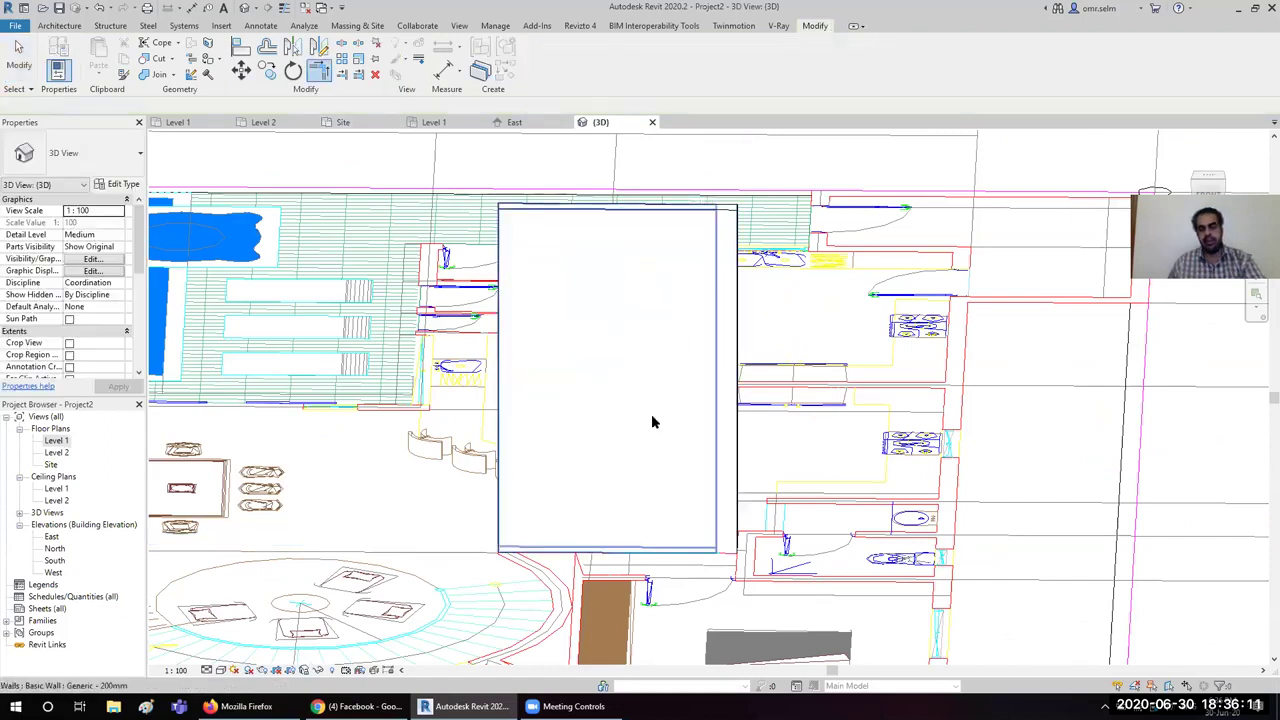
{"action": "key", "text": "Escape"}
{"action": "scroll", "coordinate": [1000, 450], "scroll_direction": "up", "scroll_amount": 1}
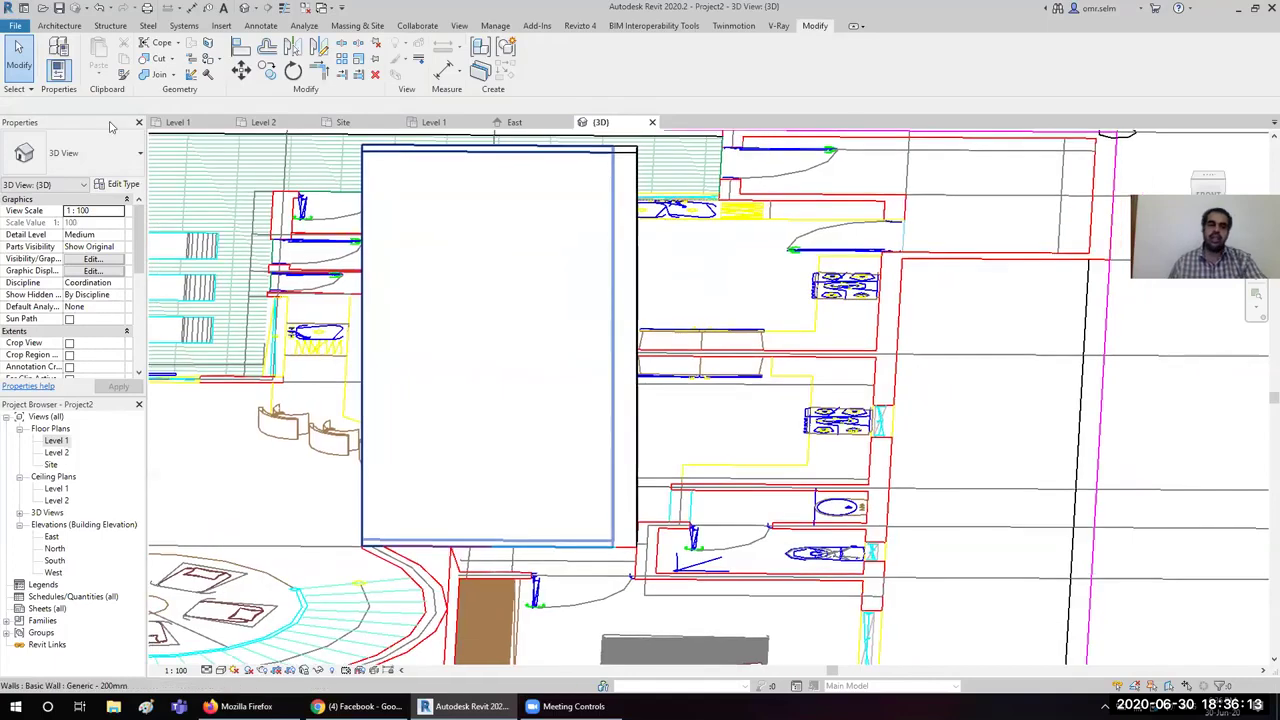
{"action": "left_click", "coordinate": [76, 27]}
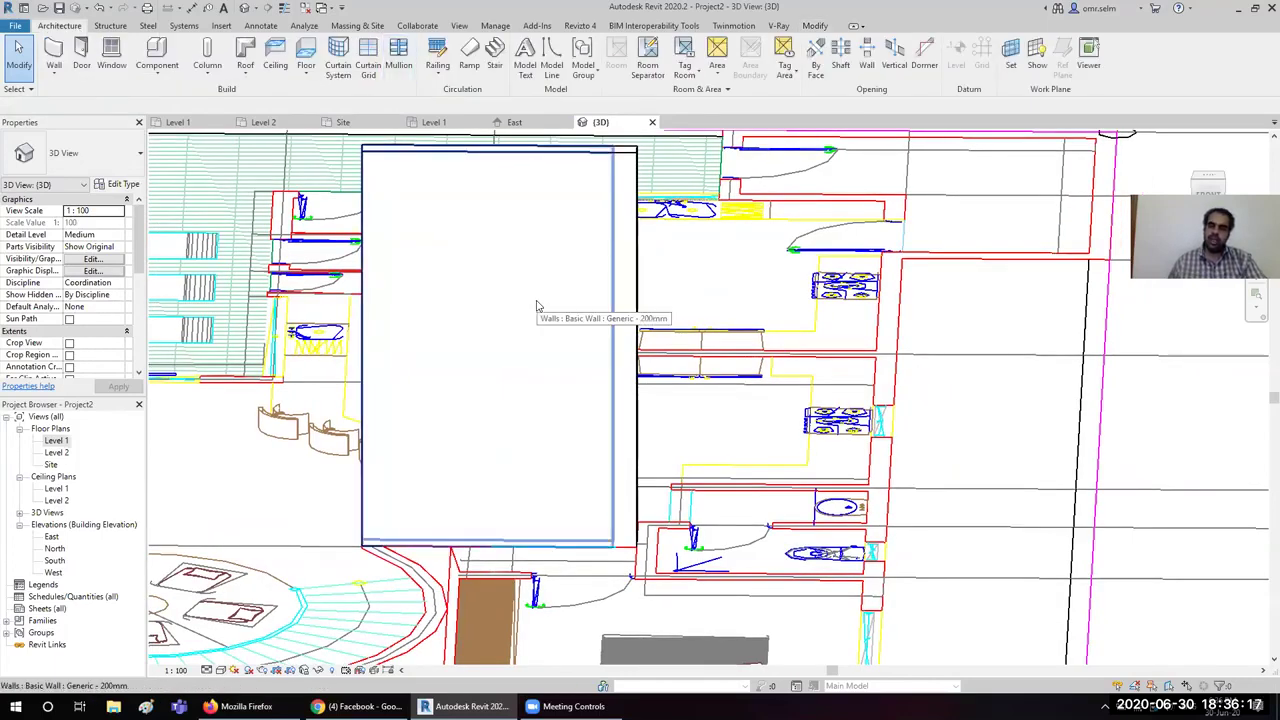
Step: Draw a tall rectangular Wall Opening in the new wall, reaching down to its base
{"action": "left_click", "coordinate": [866, 55]}
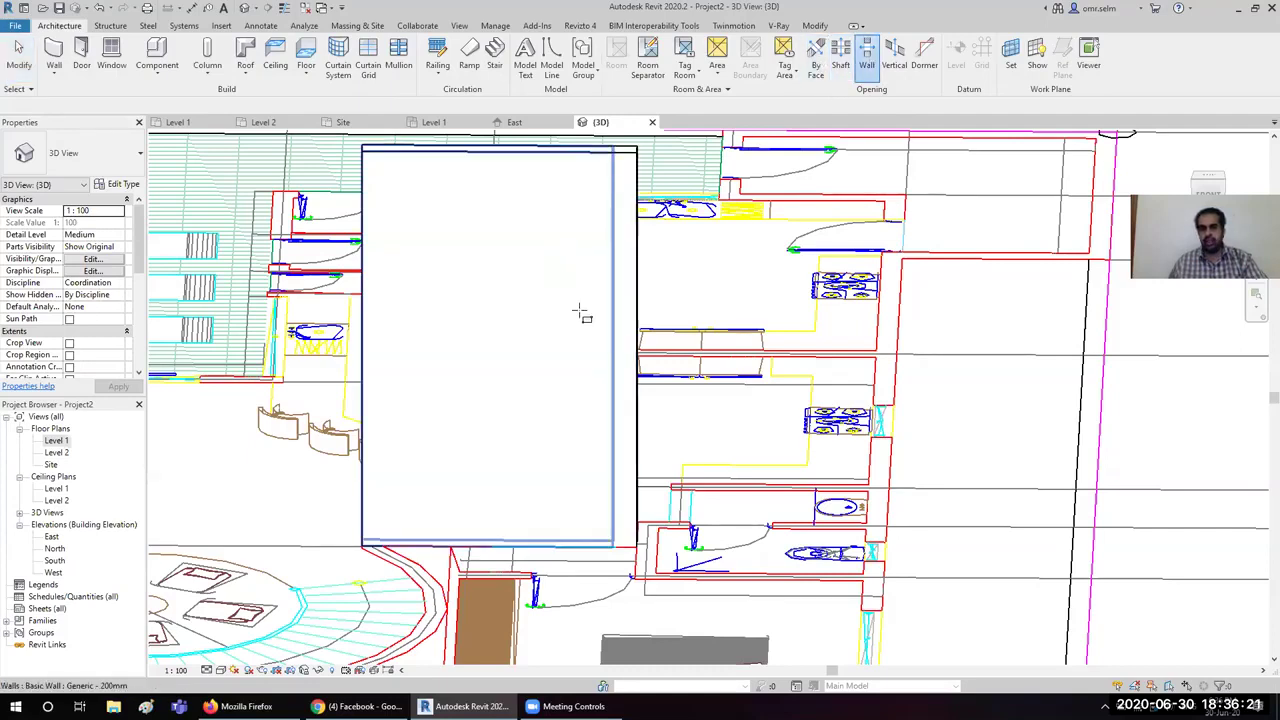
{"action": "left_click", "coordinate": [526, 248]}
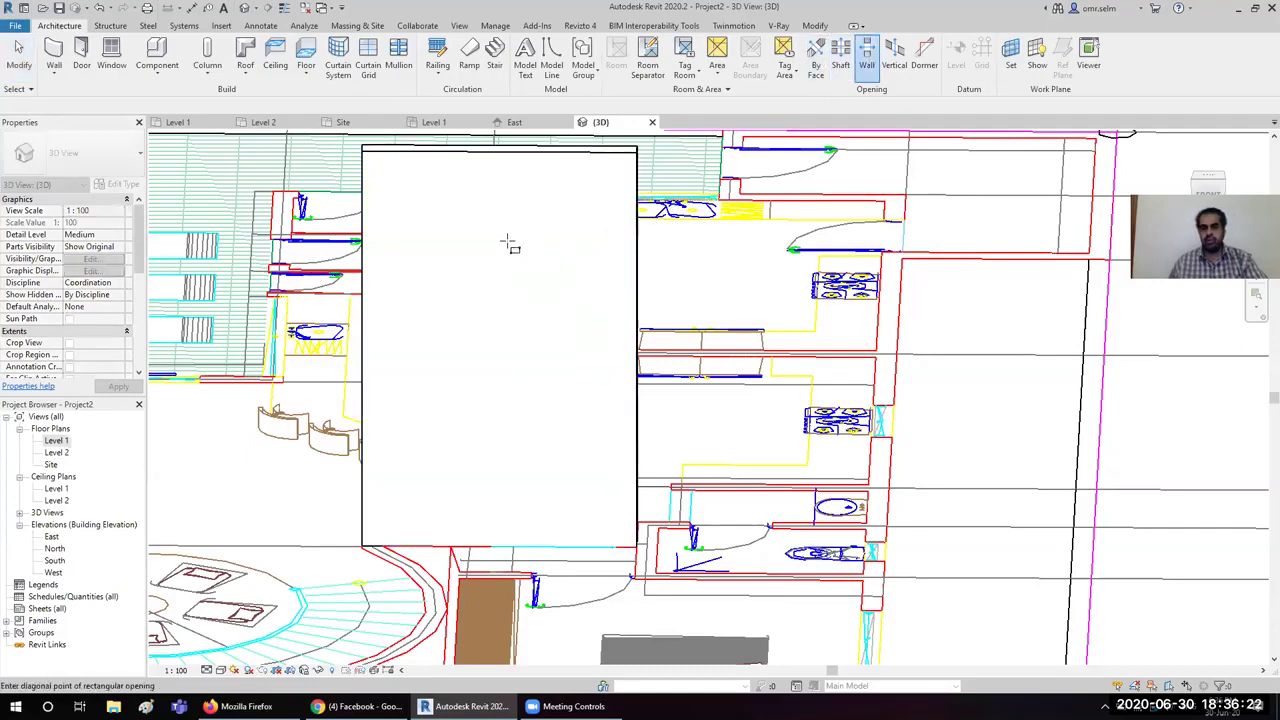
{"action": "left_click", "coordinate": [612, 545]}
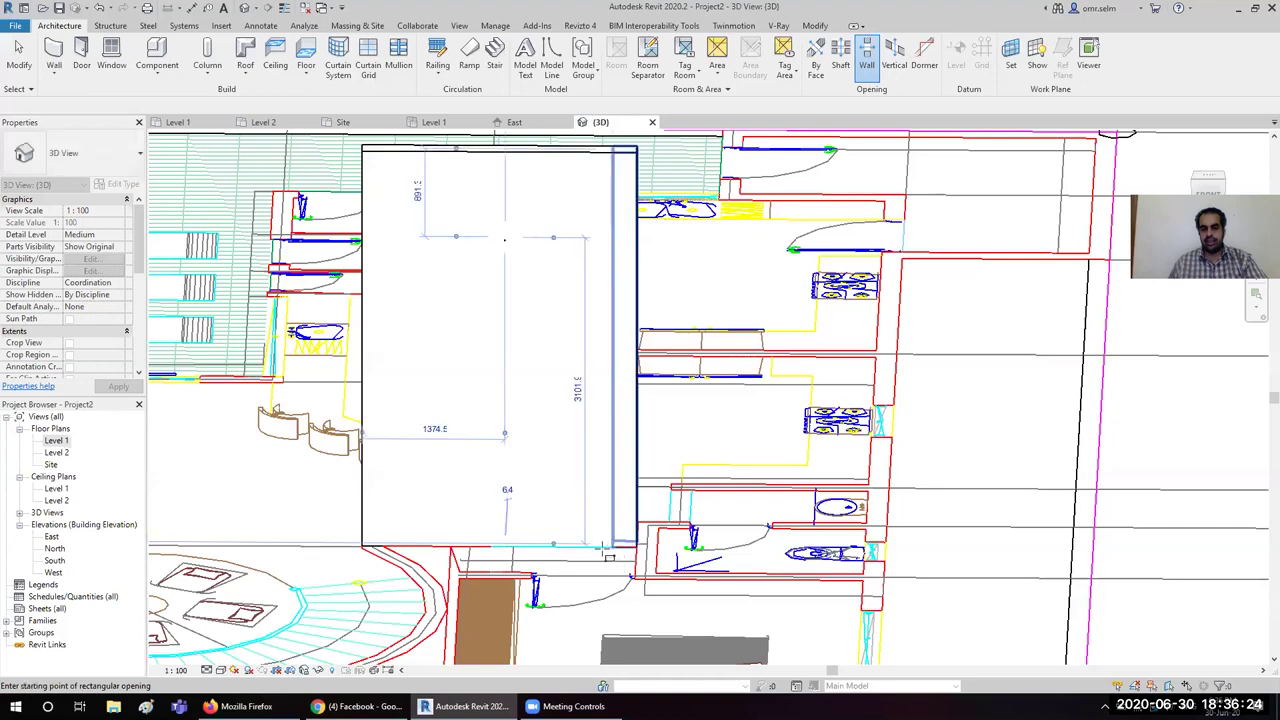
{"action": "left_click", "coordinate": [514, 234]}
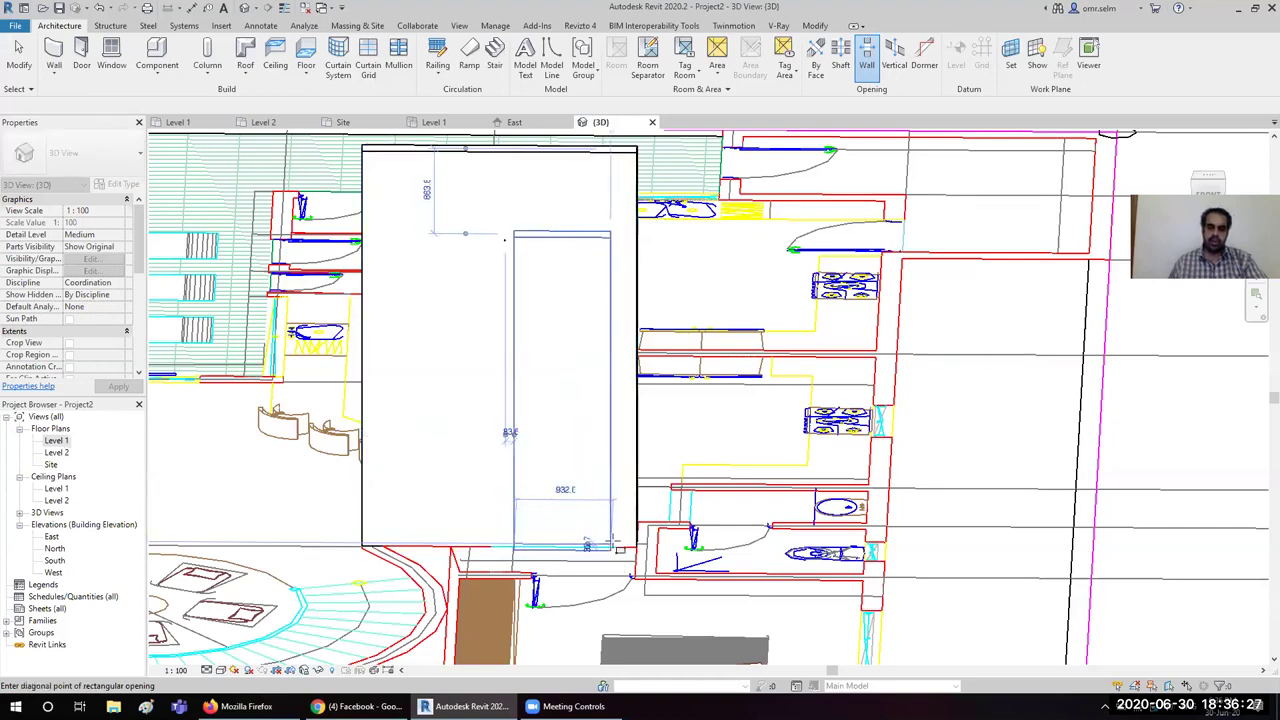
{"action": "left_click", "coordinate": [610, 546]}
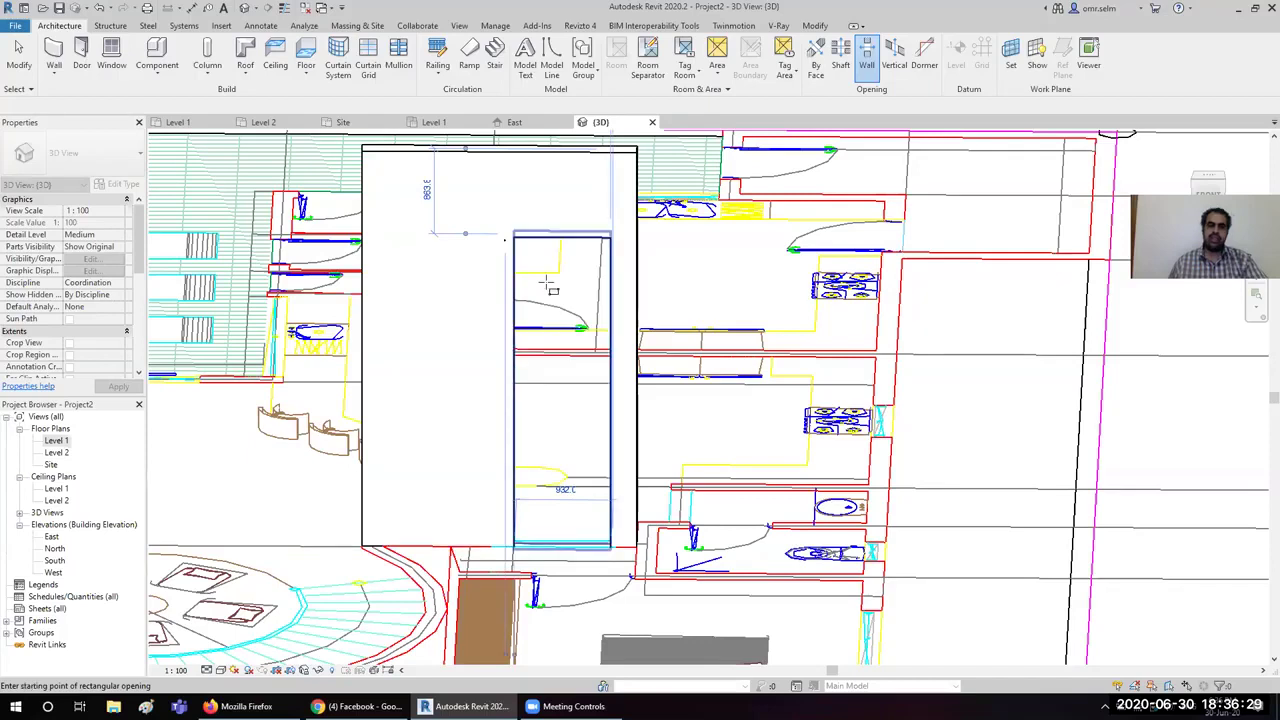
{"action": "middle_click_drag", "start_coordinate": [598, 471], "coordinate": [627, 467], "text": "shift"}
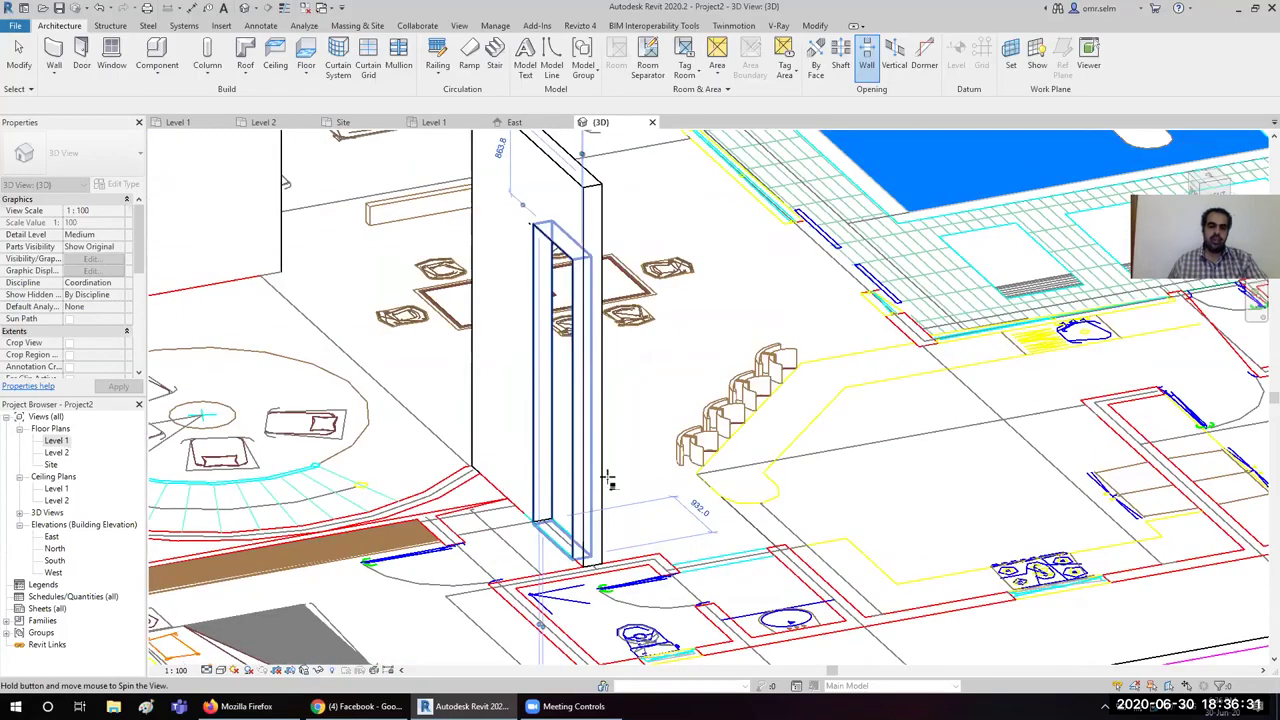
{"action": "middle_click_drag", "start_coordinate": [549, 480], "coordinate": [545, 465], "text": "shift"}
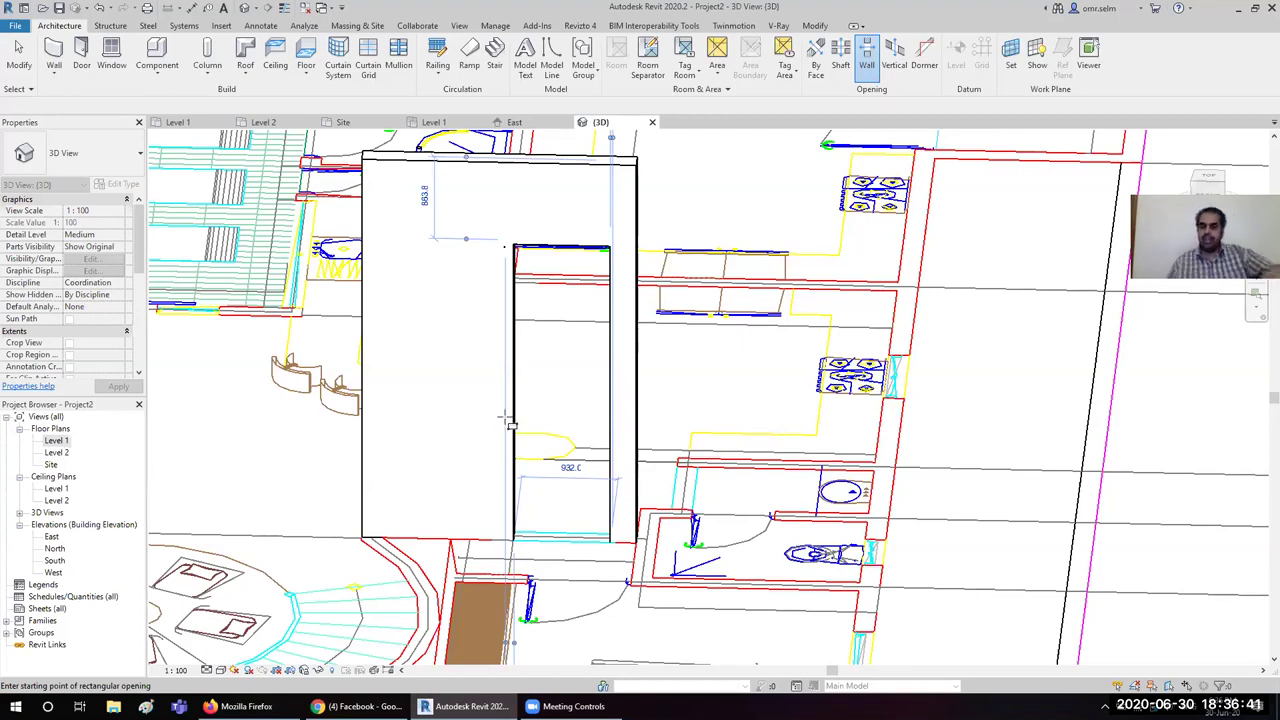
{"action": "scroll", "coordinate": [695, 387], "scroll_direction": "down", "scroll_amount": 2}
{"action": "scroll", "coordinate": [695, 390], "scroll_direction": "down", "scroll_amount": 2}
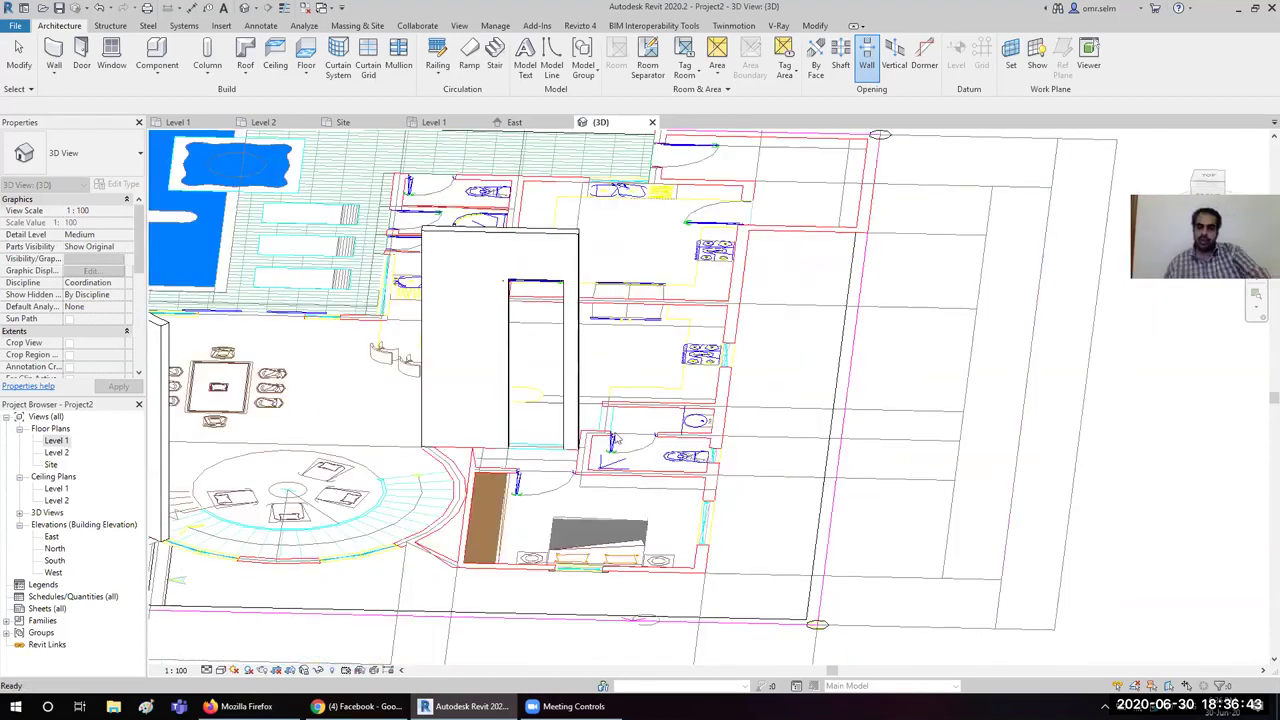
{"action": "scroll", "coordinate": [618, 438], "scroll_direction": "down", "scroll_amount": 2}
{"action": "key", "text": "Escape"}
{"action": "middle_click_drag", "start_coordinate": [715, 300], "coordinate": [652, 475], "text": "shift"}
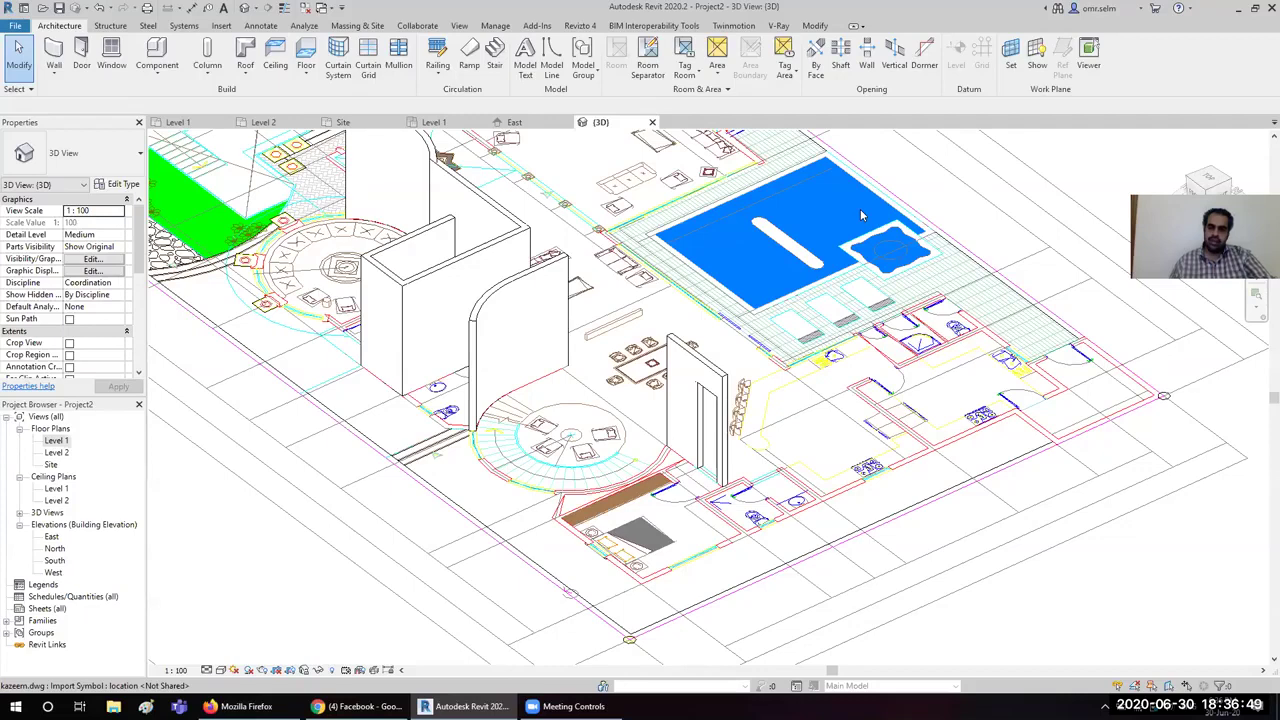
{"action": "scroll", "coordinate": [558, 345], "scroll_direction": "down", "scroll_amount": 2}
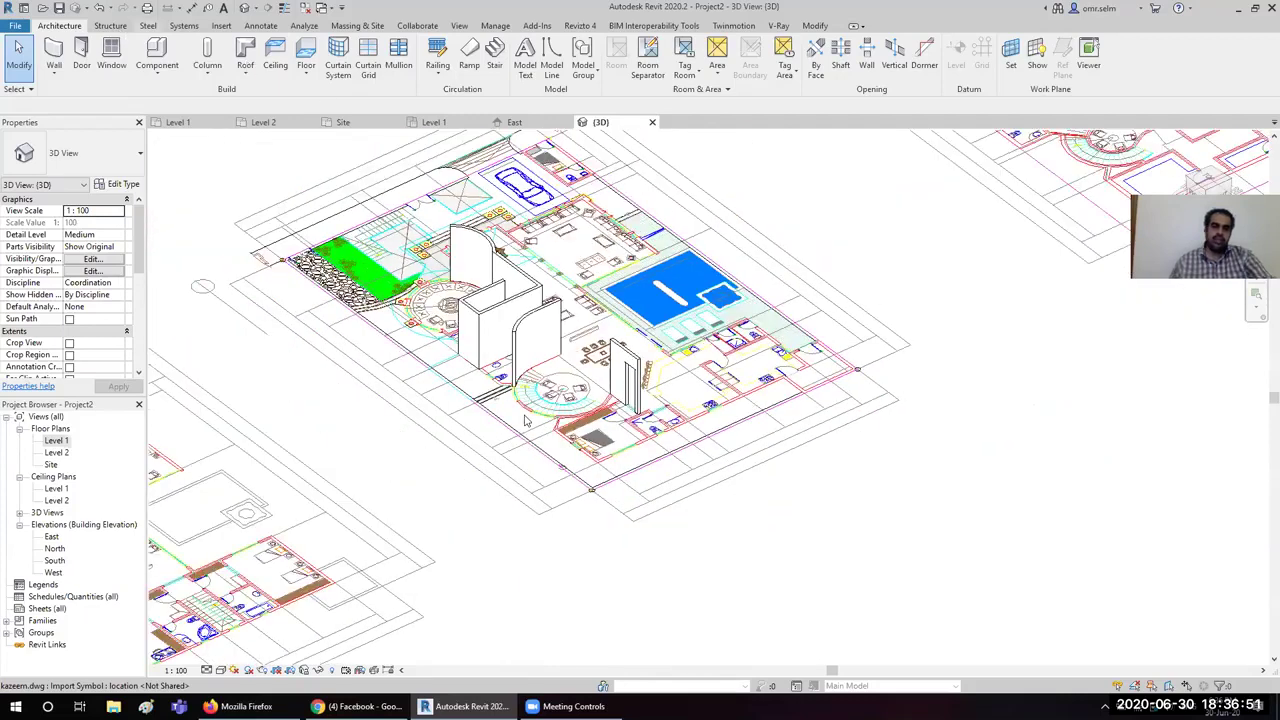
{"action": "mouse_move", "coordinate": [716, 522]}
{"action": "middle_mouse_down", "text": "shift"}
{"action": "mouse_move", "coordinate": [615, 363]}
{"action": "mouse_move", "coordinate": [516, 320]}
{"action": "middle_mouse_up", "text": "shift"}
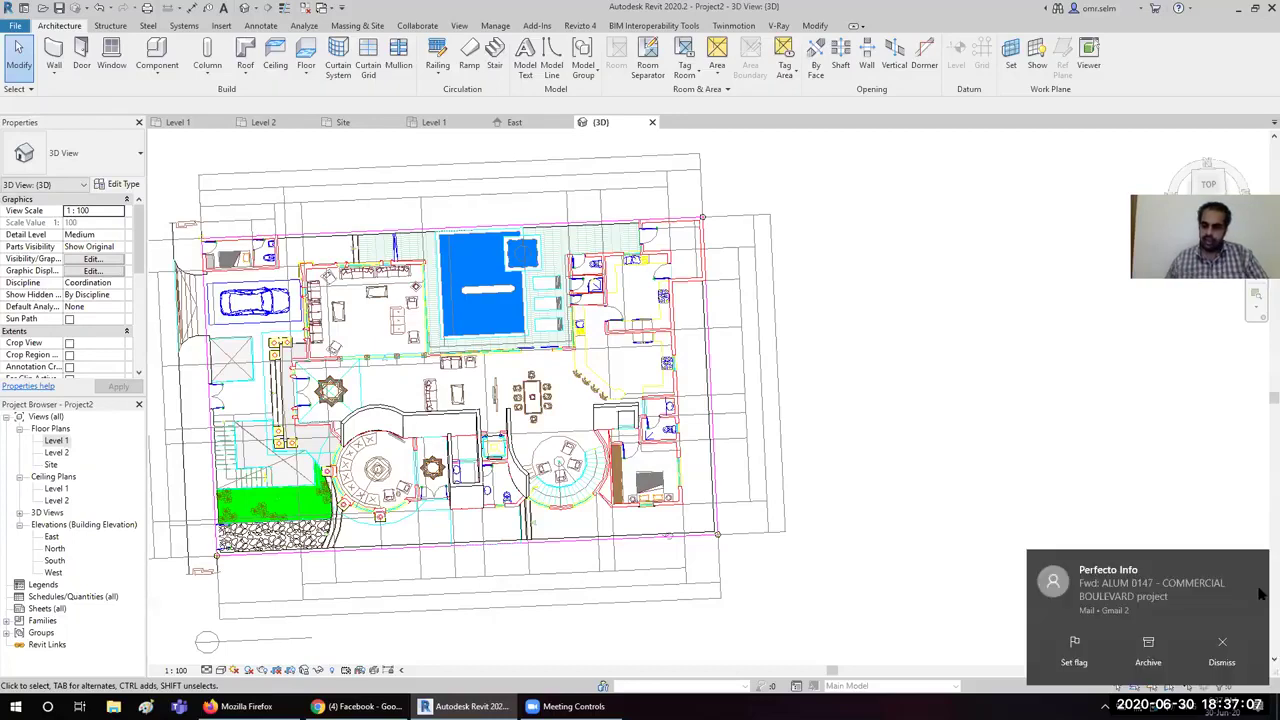
{"action": "left_click", "coordinate": [1222, 647]}
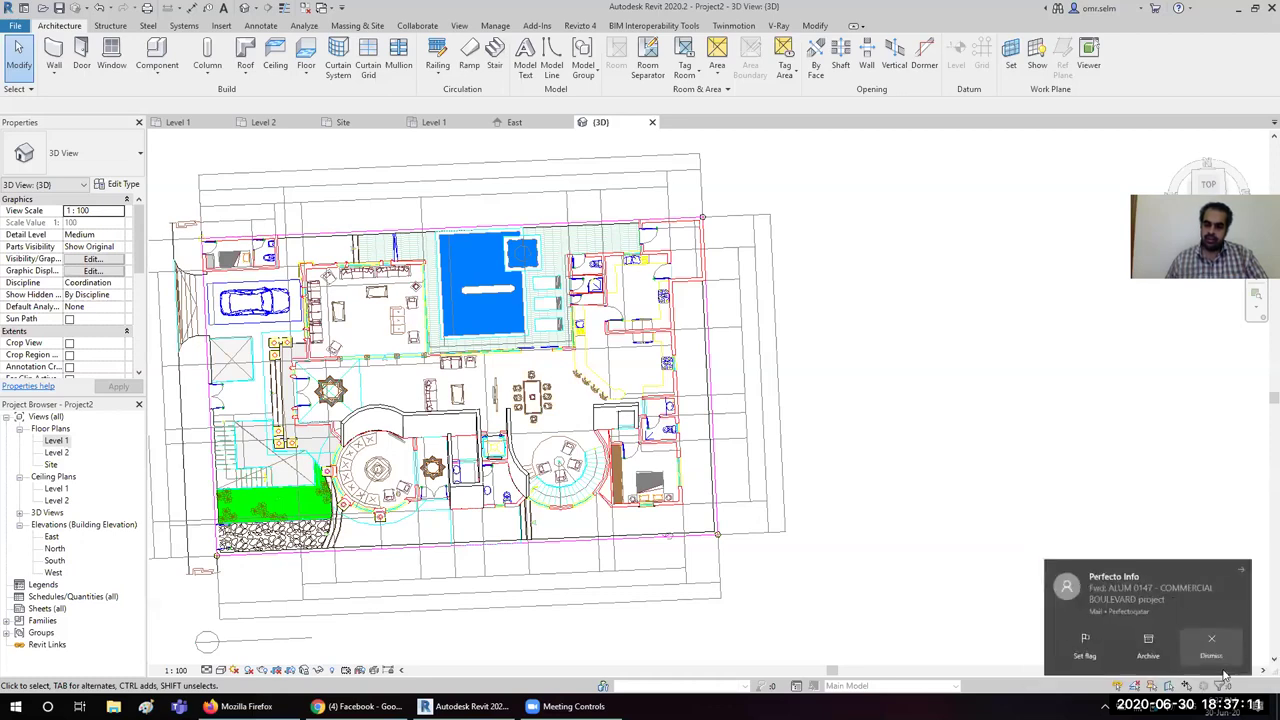
{"action": "left_click", "coordinate": [1222, 668]}
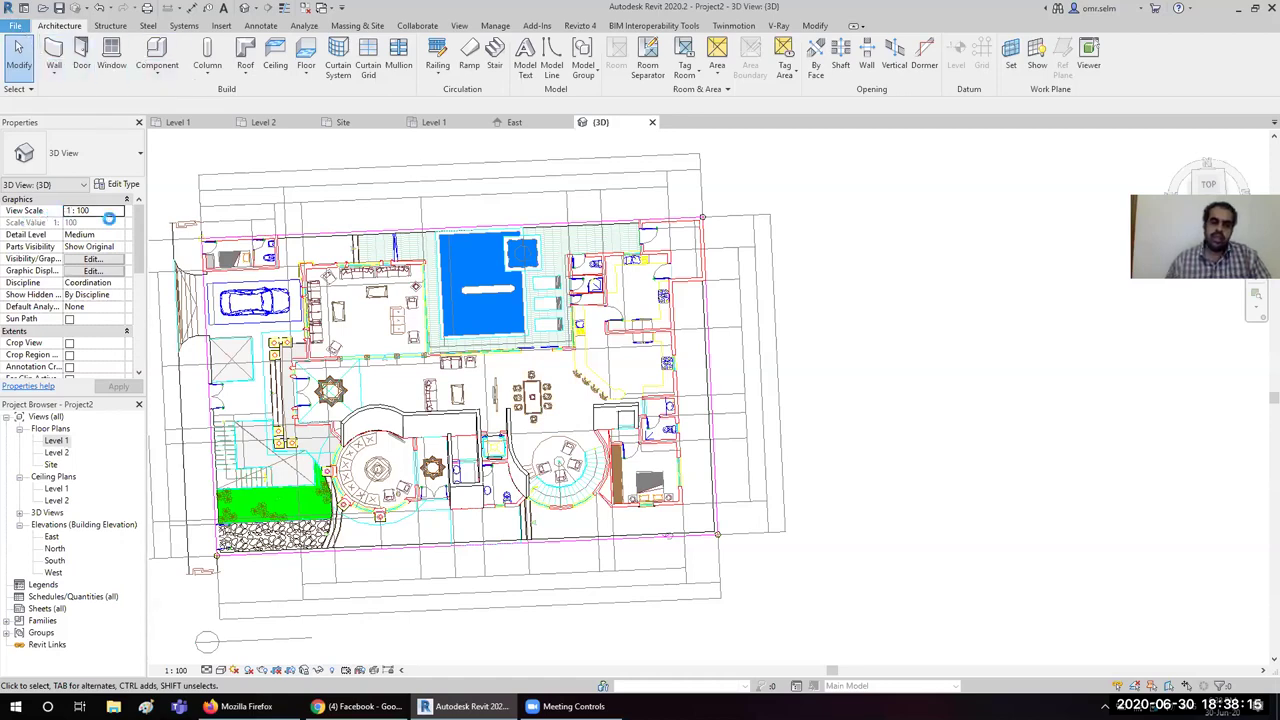
{"action": "key", "text": "alt+f"}
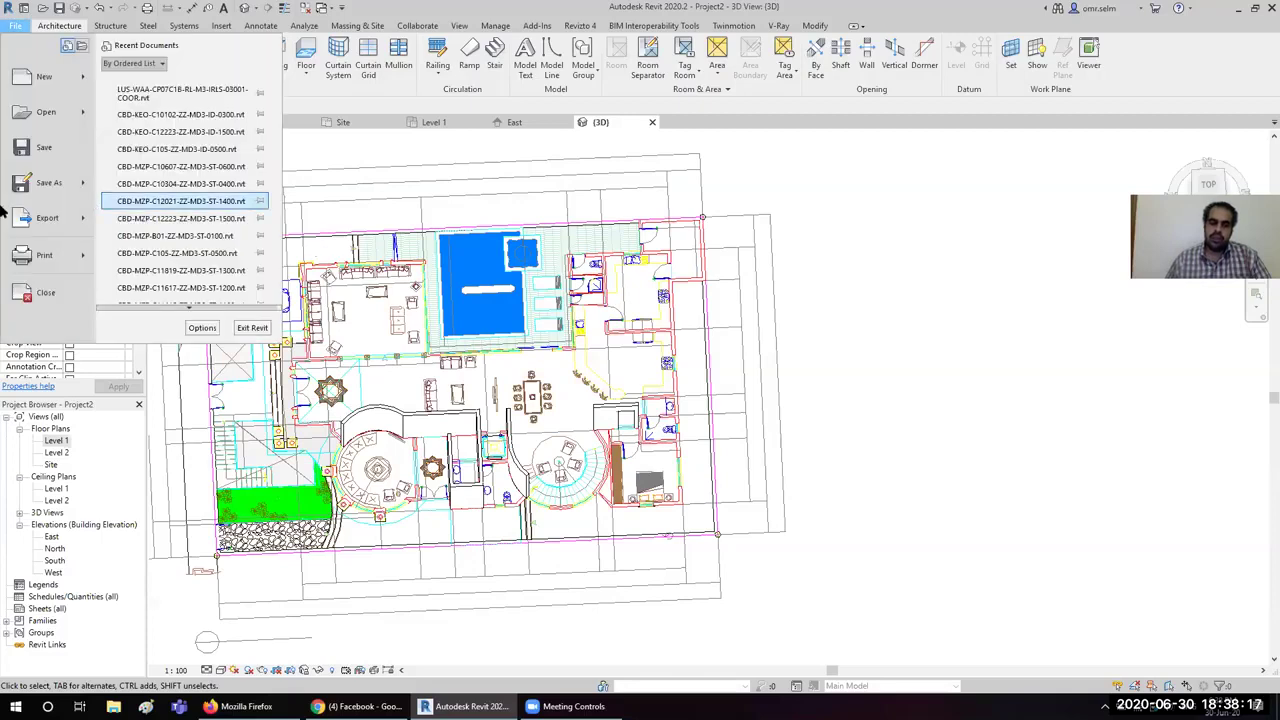
{"action": "mouse_move", "coordinate": [190, 80]}
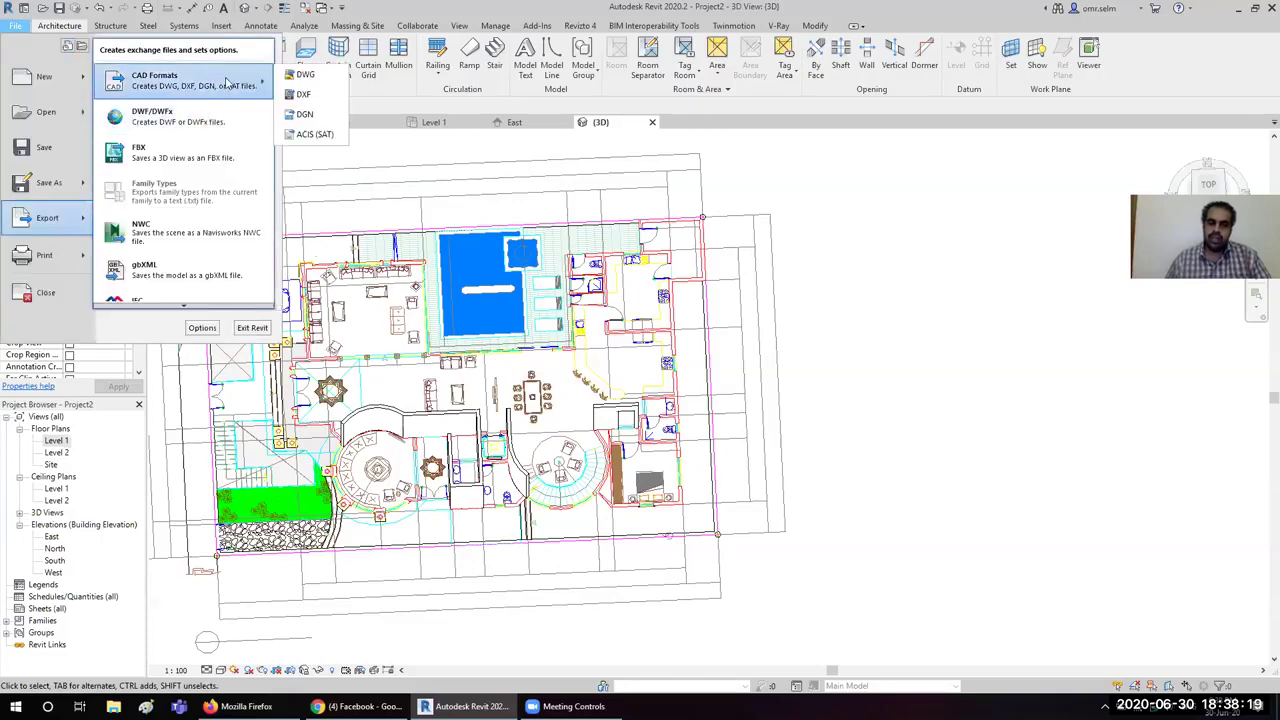
Step: In DWG Export, list Views in the Model, Check All, then close without exporting
{"action": "left_click", "coordinate": [303, 74]}
{"action": "left_click", "coordinate": [527, 217]}
{"action": "left_click", "coordinate": [503, 233]}
{"action": "left_click", "coordinate": [462, 235]}
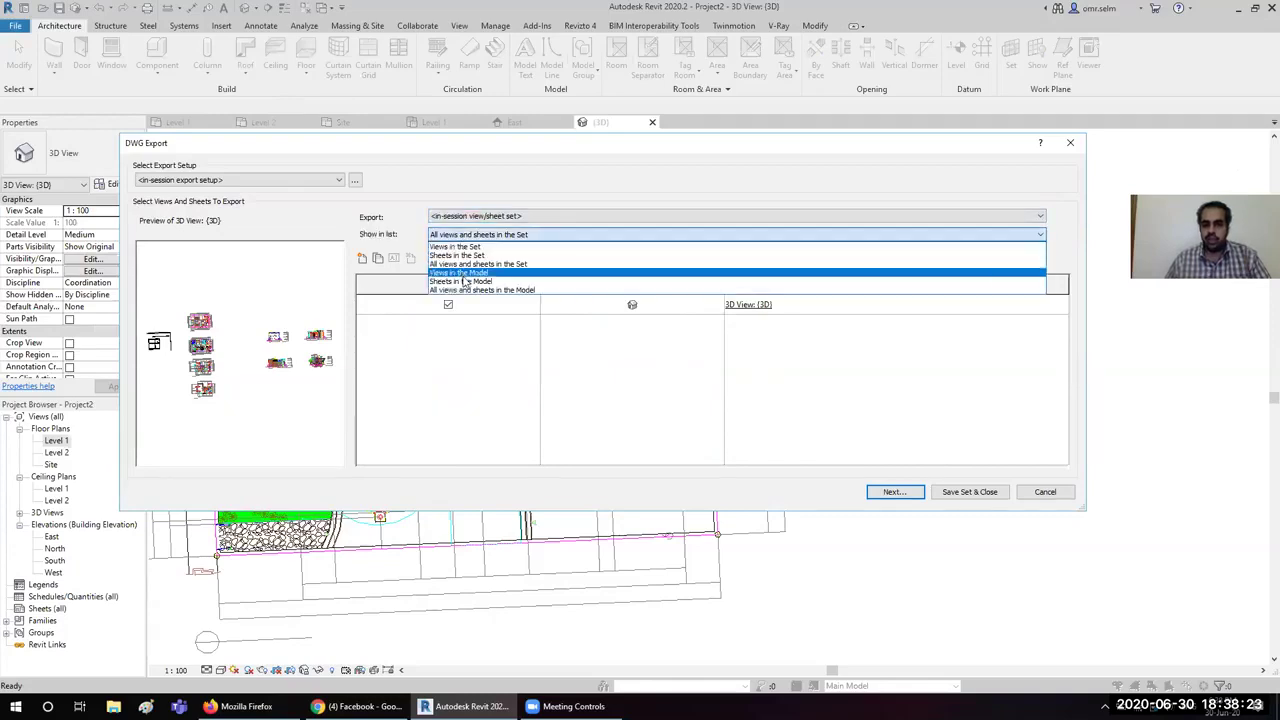
{"action": "left_click", "coordinate": [464, 281]}
{"action": "left_click", "coordinate": [462, 236]}
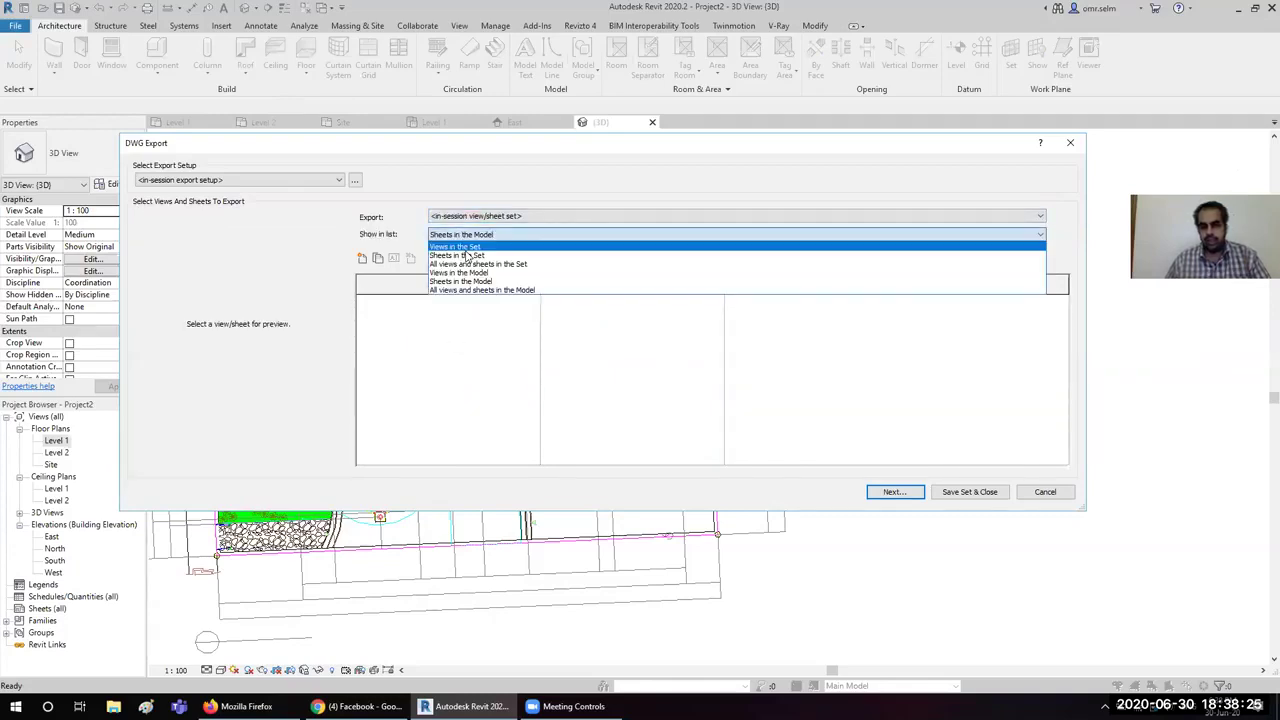
{"action": "left_click", "coordinate": [467, 256]}
{"action": "left_click", "coordinate": [465, 235]}
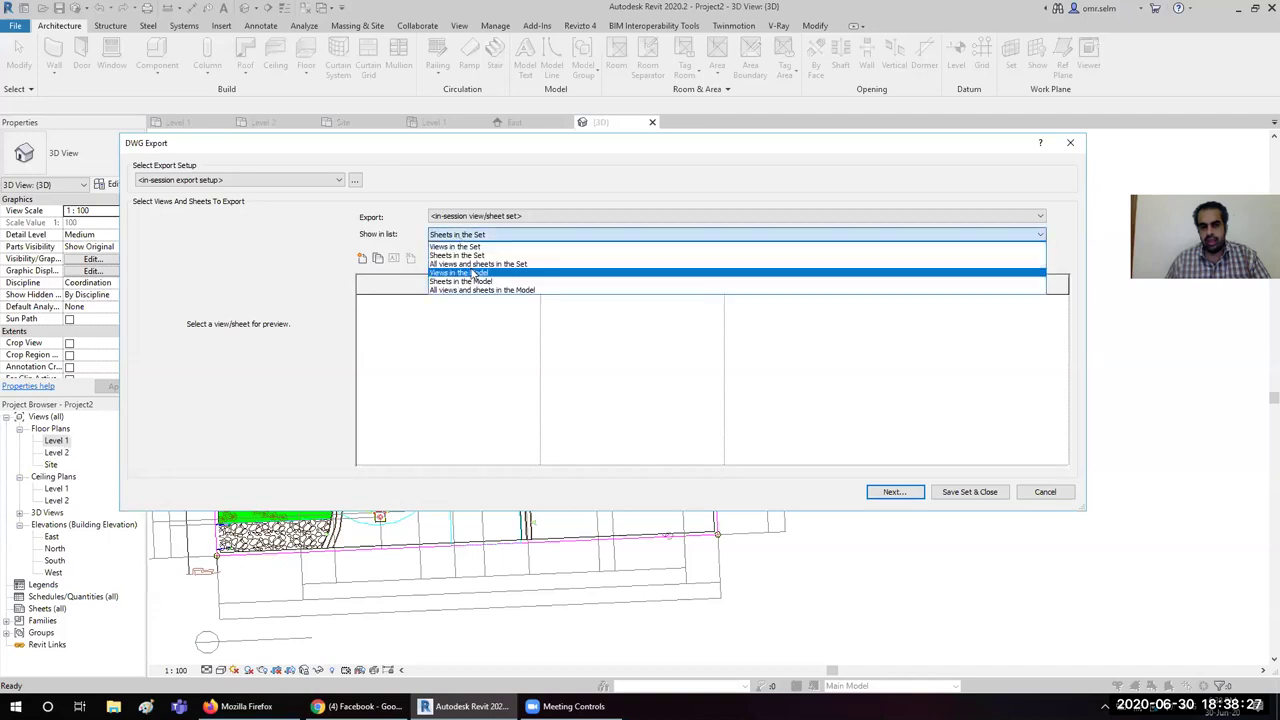
{"action": "left_click", "coordinate": [474, 276]}
{"action": "left_click", "coordinate": [455, 261]}
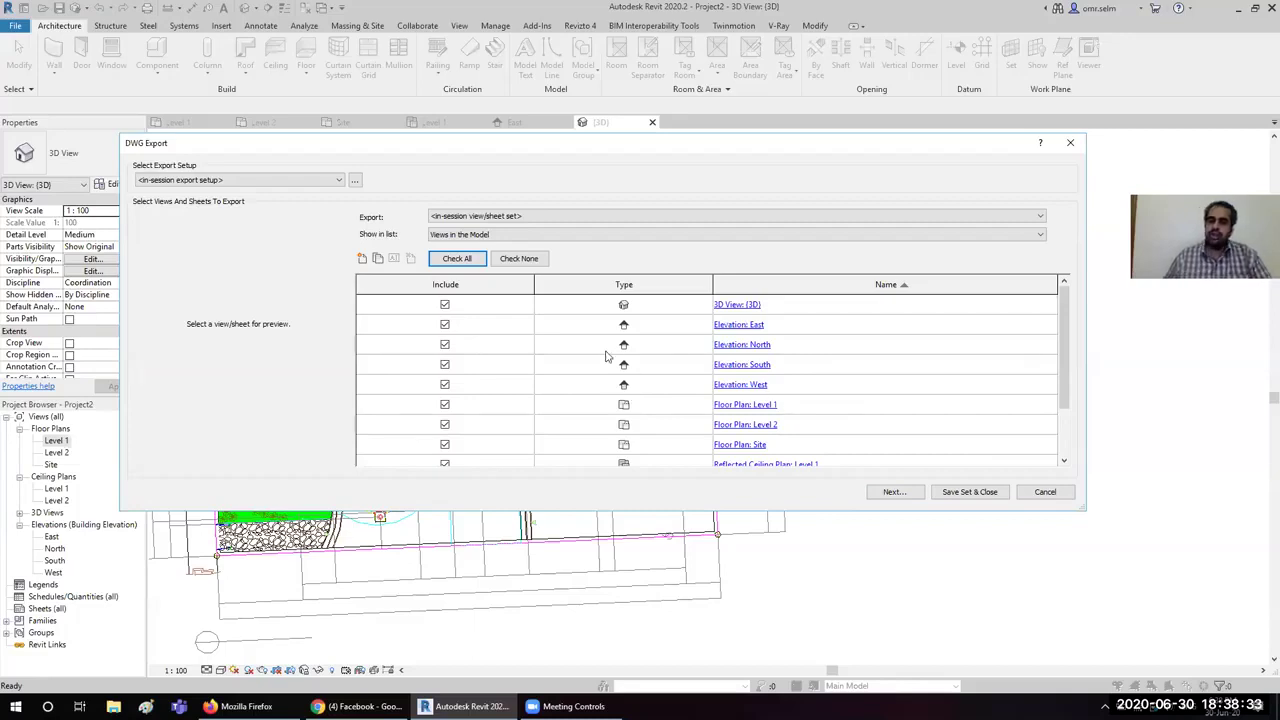
{"action": "left_click_drag", "start_coordinate": [957, 147], "coordinate": [795, 147]}
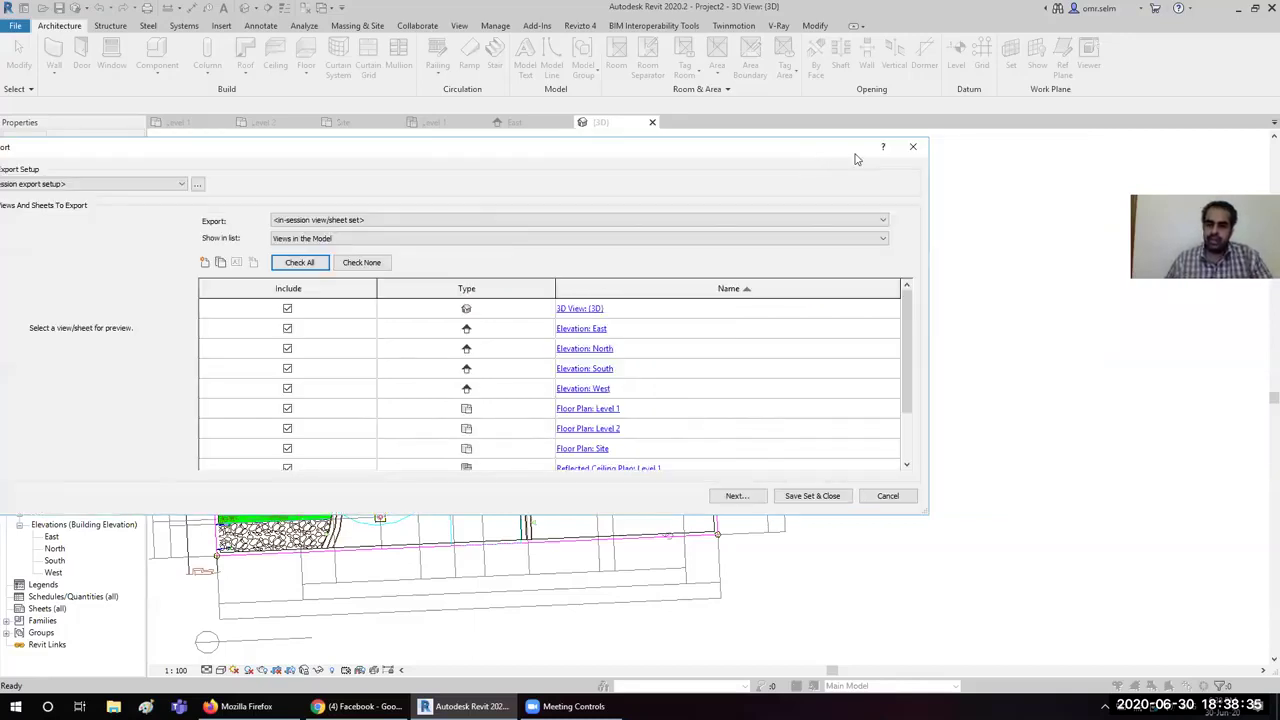
{"action": "left_click", "coordinate": [908, 143]}
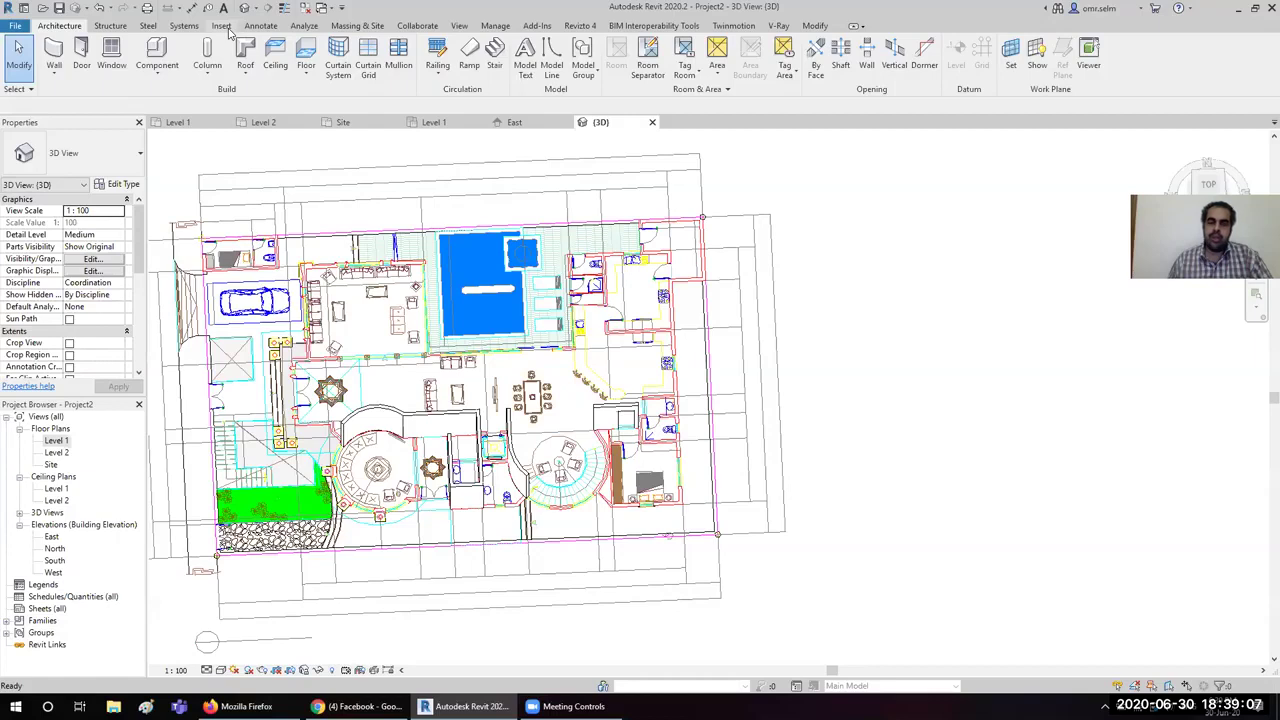
Step: Open the Level 1 floor plan from the Project Browser and centre the four-room building
{"action": "left_click", "coordinate": [224, 27]}
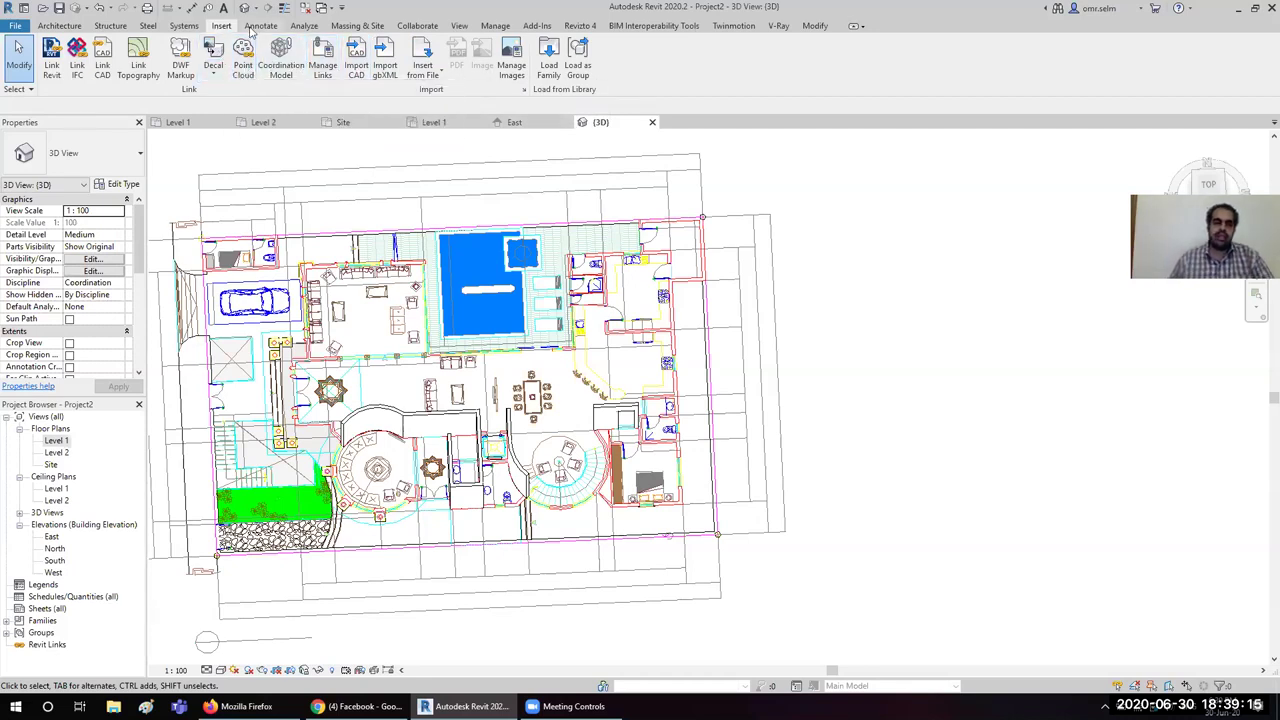
{"action": "left_click", "coordinate": [260, 26]}
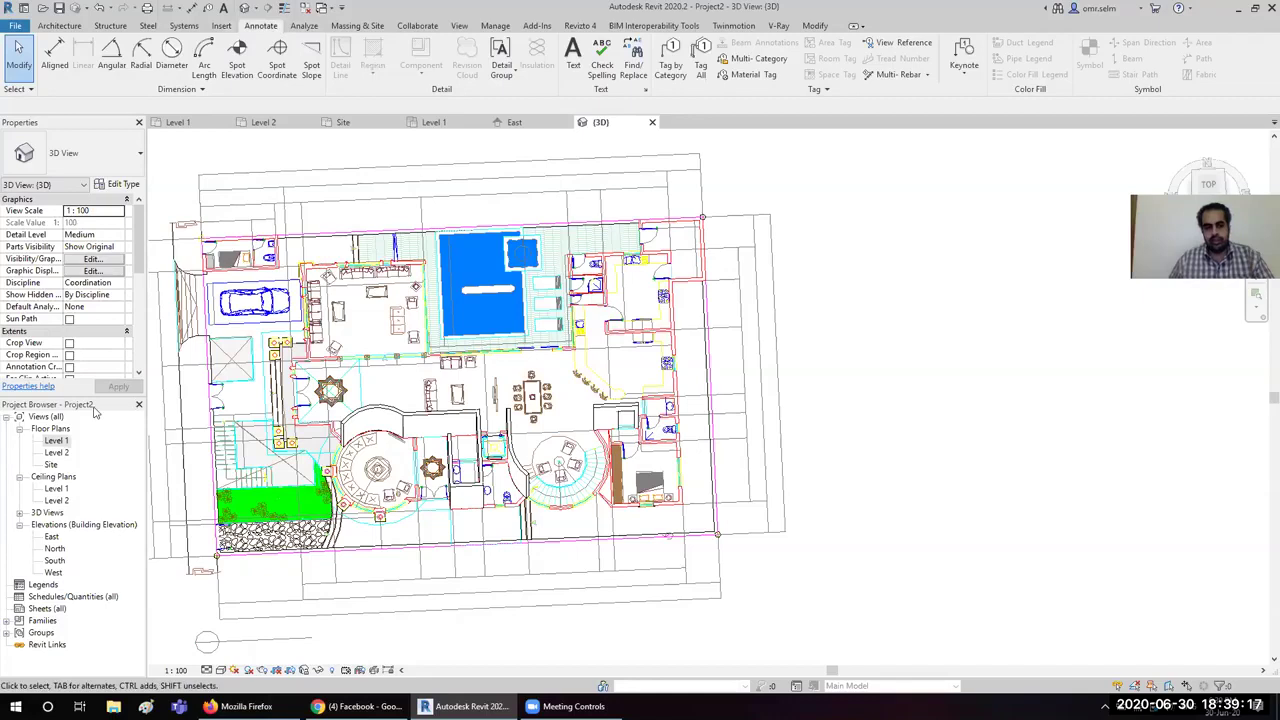
{"action": "double_click", "coordinate": [57, 440]}
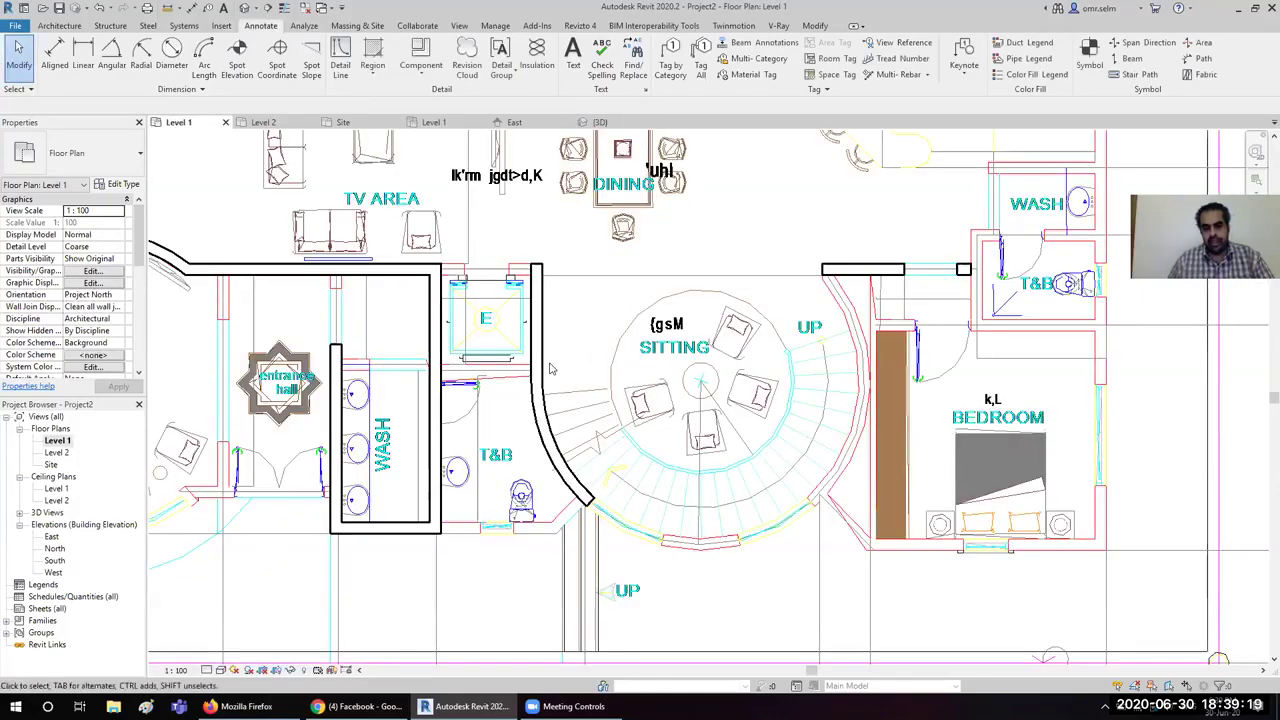
{"action": "scroll", "coordinate": [549, 369], "scroll_direction": "down", "scroll_amount": 5}
{"action": "middle_click_drag", "start_coordinate": [549, 369], "coordinate": [1010, 480]}
{"action": "scroll", "coordinate": [710, 485], "scroll_direction": "down", "scroll_amount": 3}
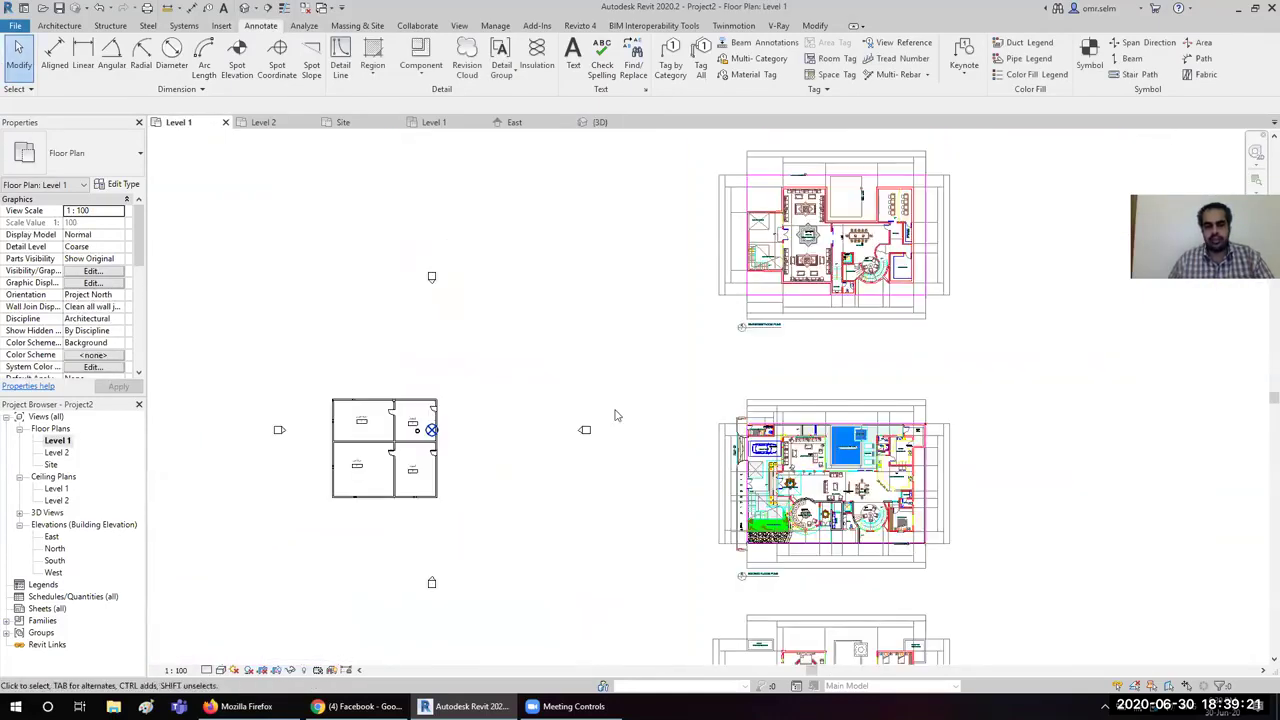
{"action": "middle_click_drag", "start_coordinate": [500, 341], "coordinate": [567, 298]}
{"action": "scroll", "coordinate": [440, 393], "scroll_direction": "up", "scroll_amount": 3}
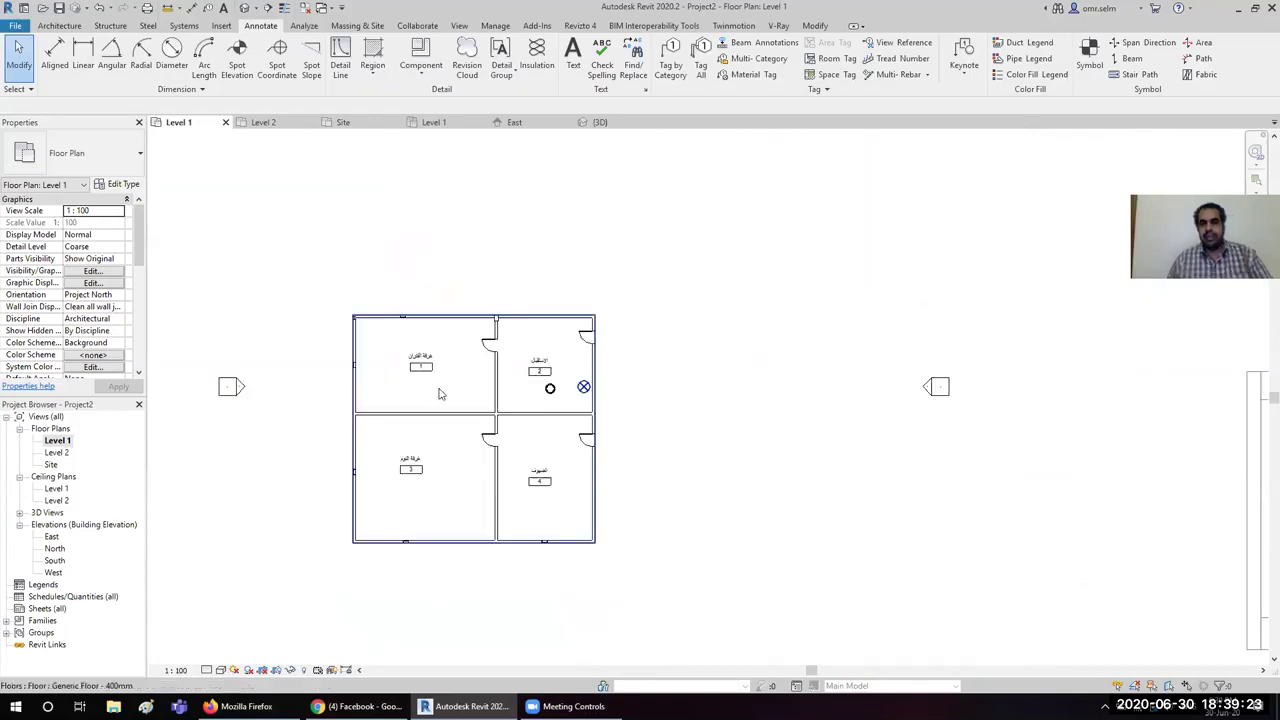
{"action": "scroll", "coordinate": [430, 385], "scroll_direction": "up", "scroll_amount": 1}
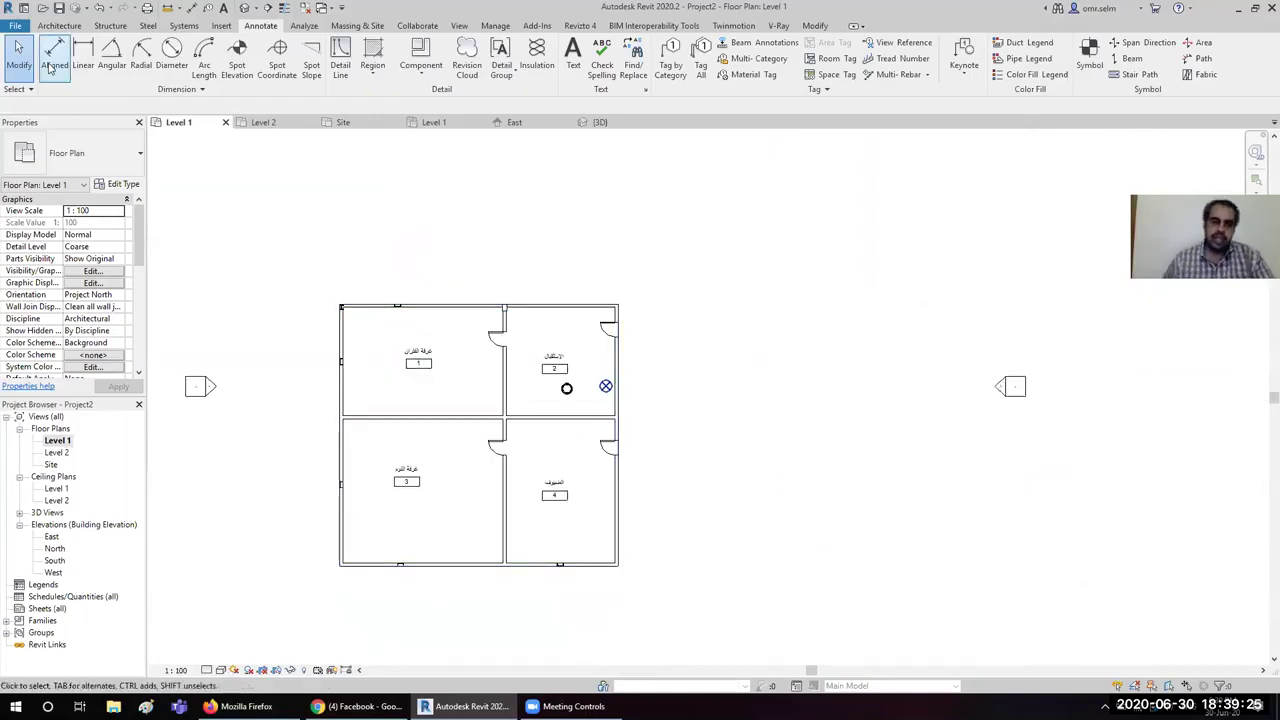
Step: Dimension the left, middle and right walls with an aligned string (10200, 7000) above the plan
{"action": "left_click", "coordinate": [55, 55]}
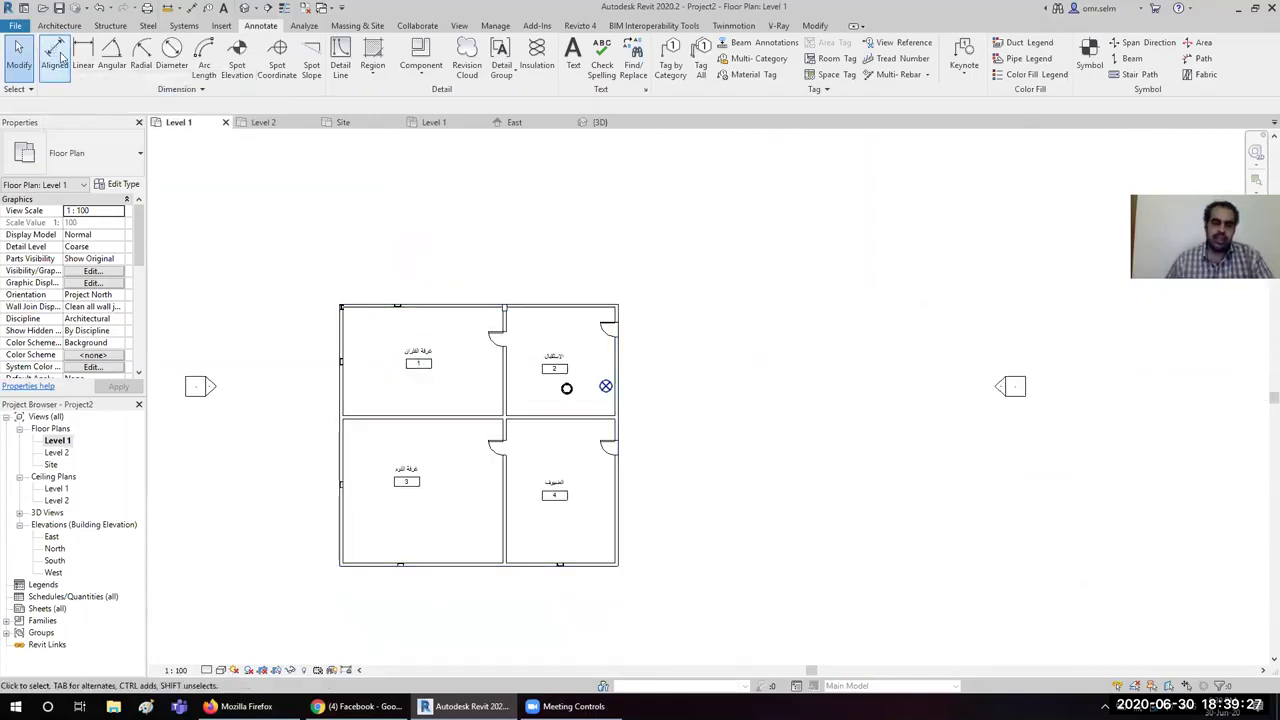
{"action": "scroll", "coordinate": [337, 325], "scroll_direction": "up", "scroll_amount": 3}
{"action": "left_click", "coordinate": [357, 330]}
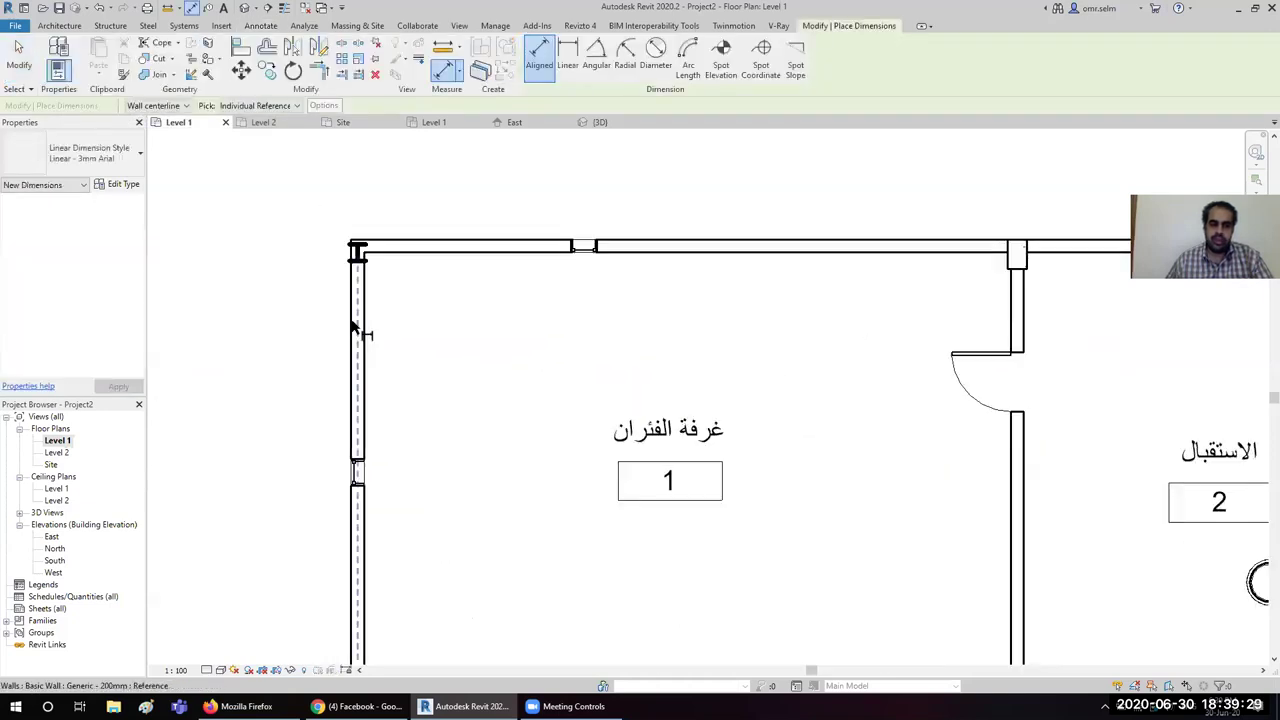
{"action": "scroll", "coordinate": [357, 325], "scroll_direction": "down", "scroll_amount": 3}
{"action": "left_click", "coordinate": [580, 328]}
{"action": "left_click", "coordinate": [776, 304]}
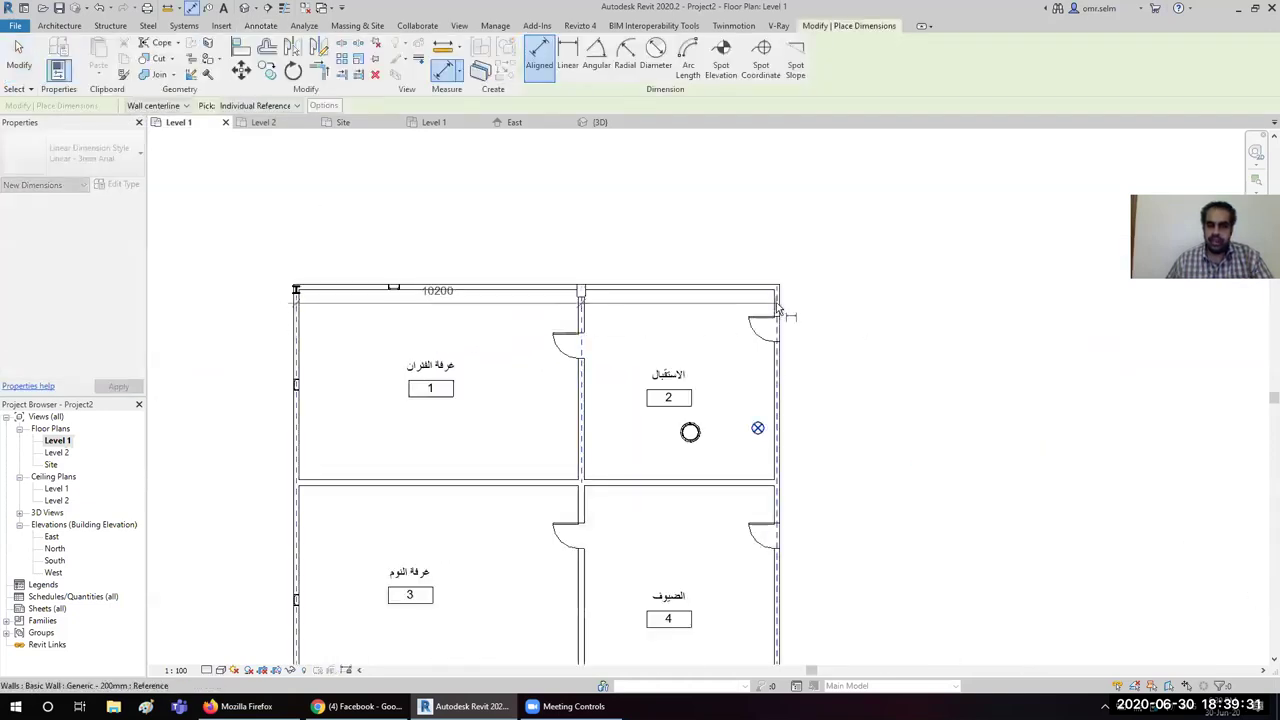
{"action": "left_click", "coordinate": [560, 226]}
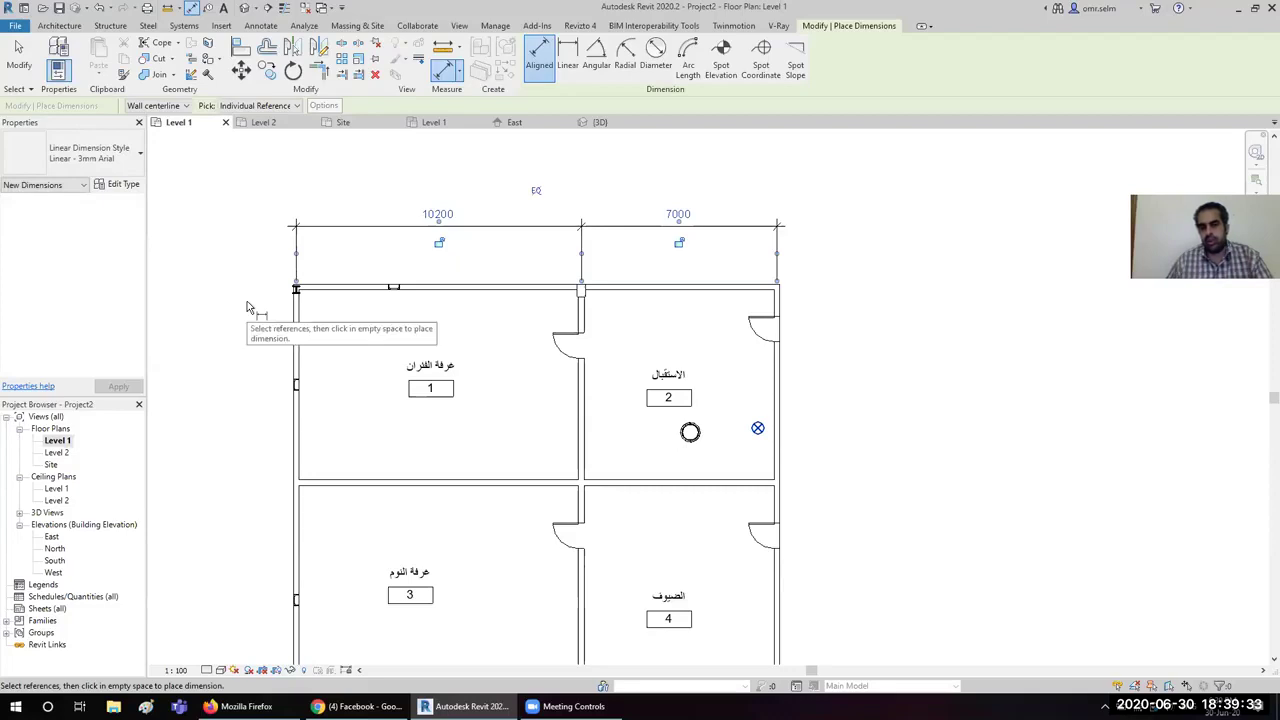
Step: Set the aligned dimension Pick option to Entire Walls and open its auto-dimension Options
{"action": "left_click", "coordinate": [184, 106]}
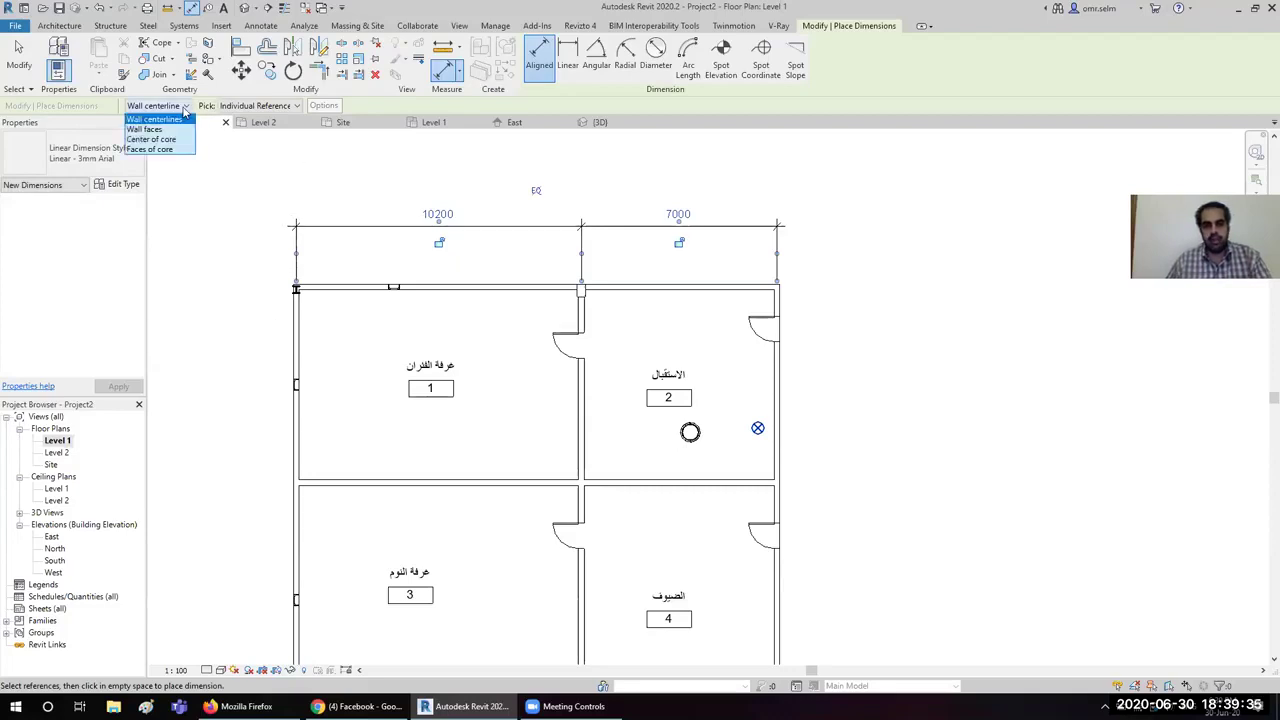
{"action": "left_click", "coordinate": [184, 106]}
{"action": "left_click", "coordinate": [258, 106]}
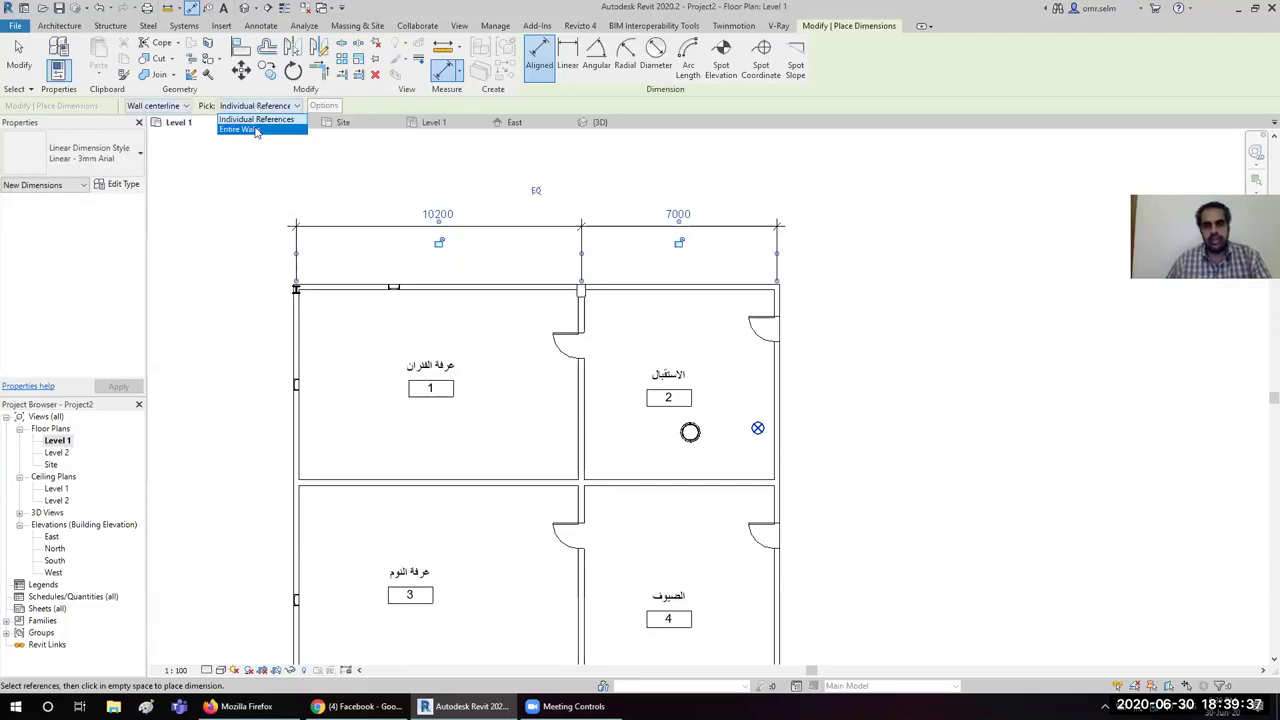
{"action": "left_click", "coordinate": [255, 131]}
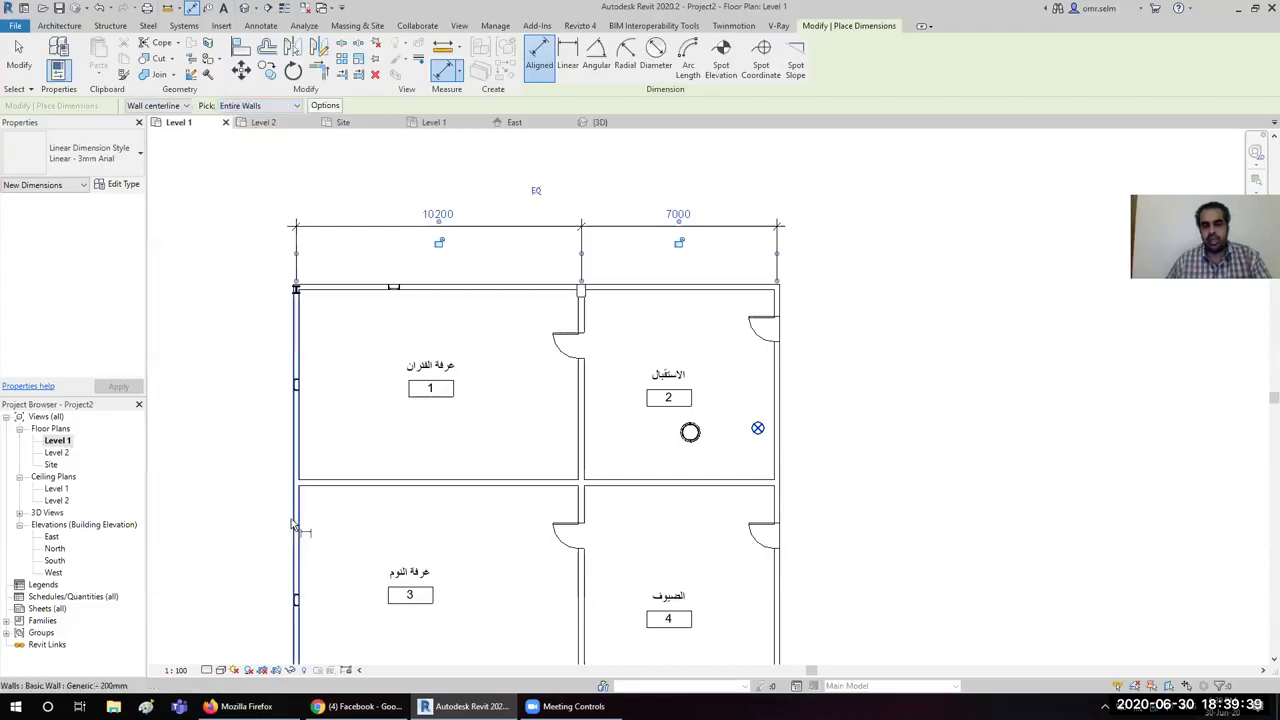
{"action": "scroll", "coordinate": [323, 425], "scroll_direction": "down", "scroll_amount": 2}
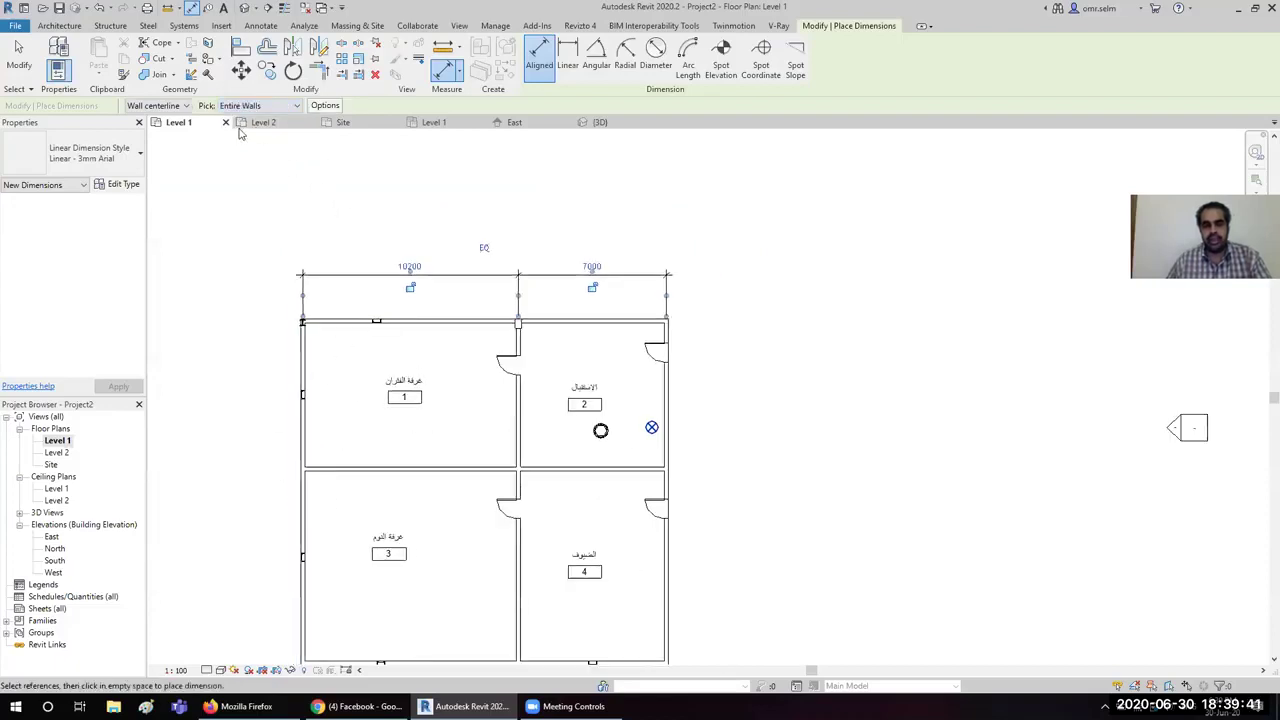
{"action": "left_click", "coordinate": [325, 105]}
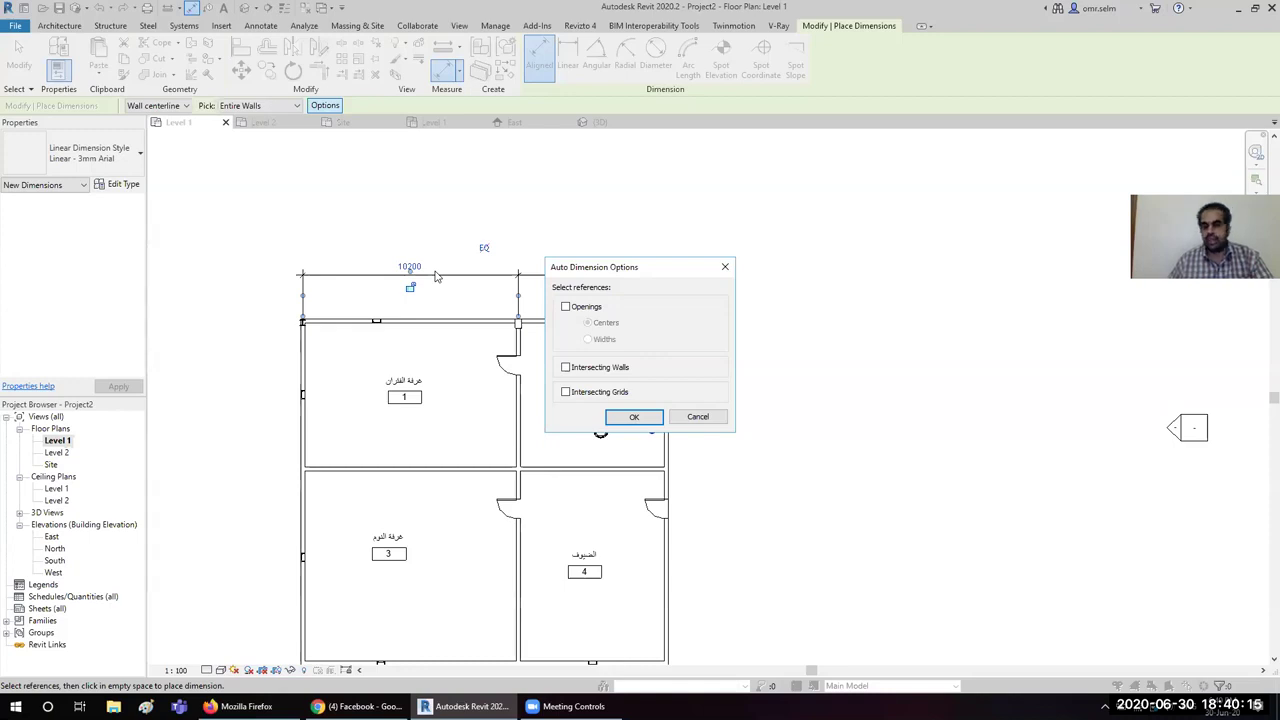
Step: Enable Openings (Centers) and Intersecting Grids in Auto Dimension Options and accept
{"action": "left_click", "coordinate": [566, 307]}
{"action": "left_click", "coordinate": [590, 395]}
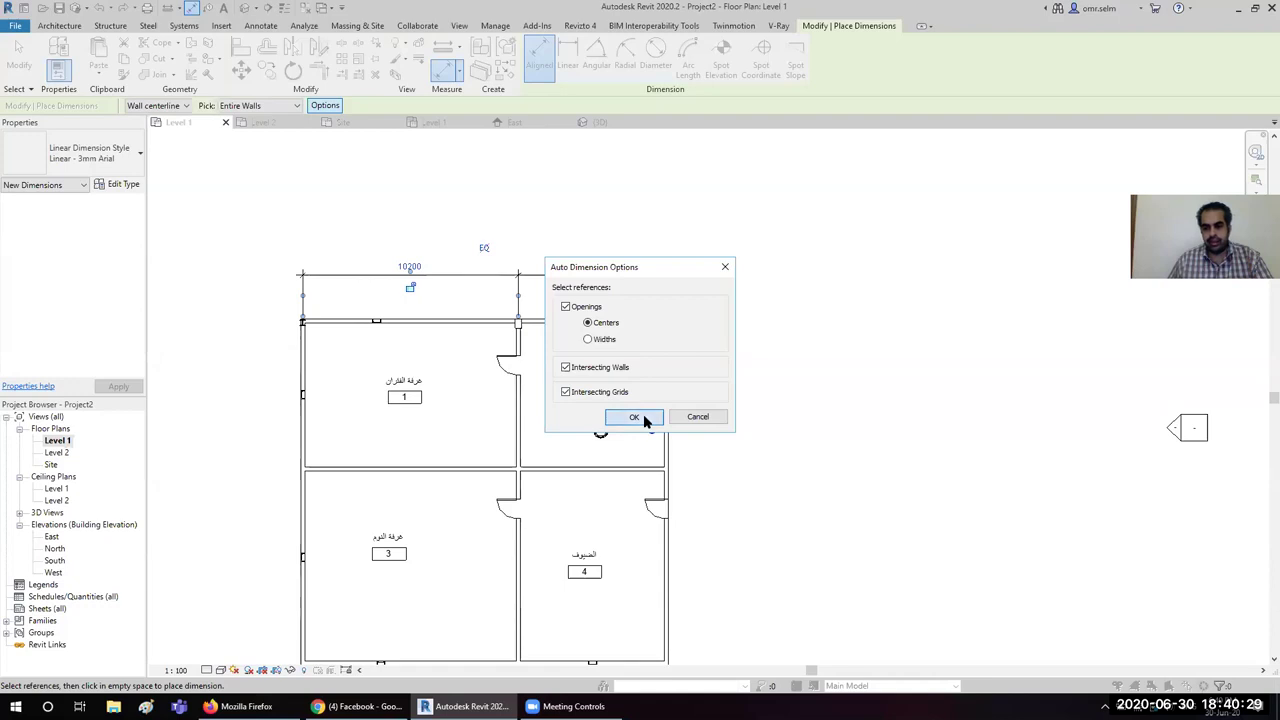
{"action": "left_click", "coordinate": [643, 419]}
Step: Place the vertical 3500, 3500, 4200, 5000 dimension string along the left exterior wall
{"action": "middle_click_drag", "start_coordinate": [308, 440], "coordinate": [538, 310]}
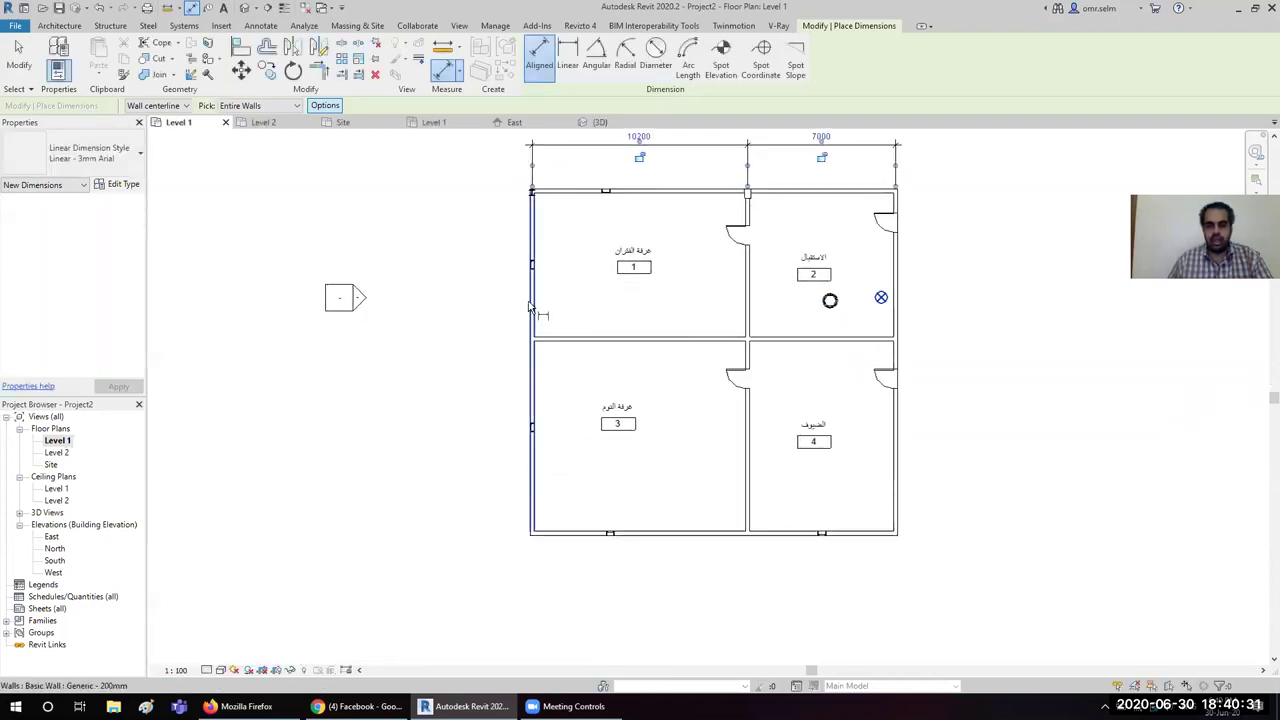
{"action": "left_click", "coordinate": [533, 316]}
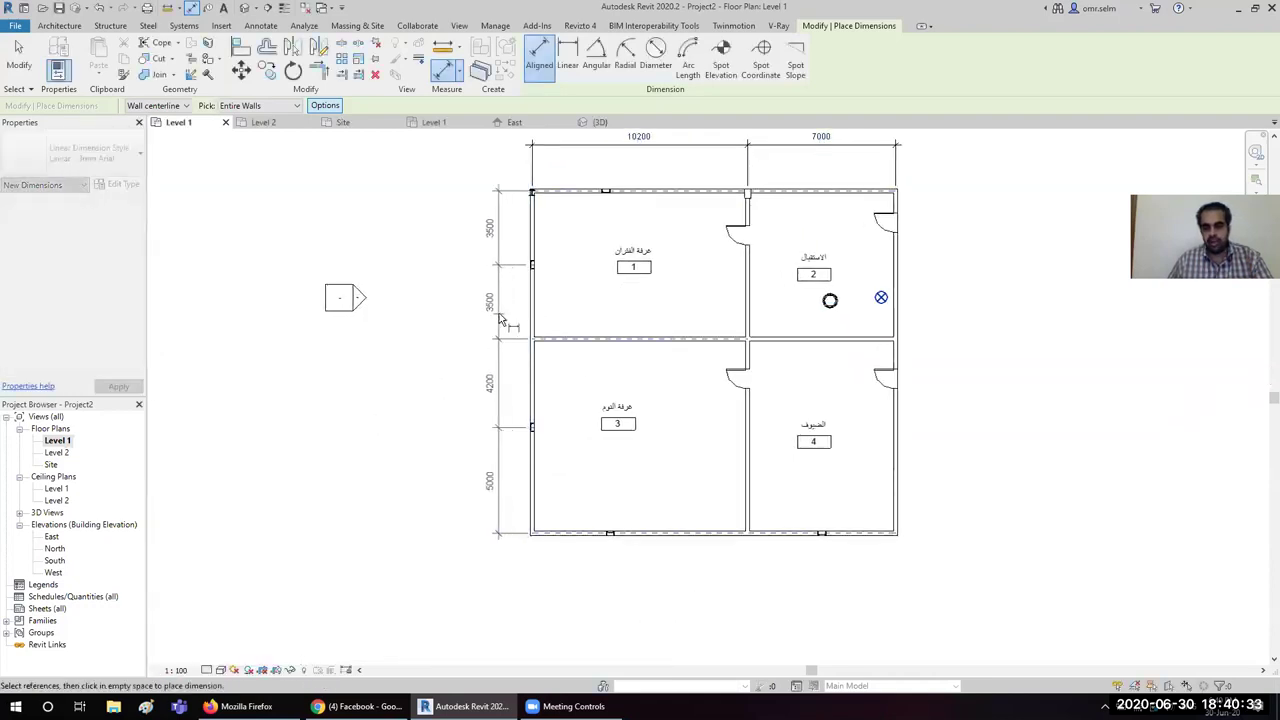
{"action": "left_click", "coordinate": [492, 320]}
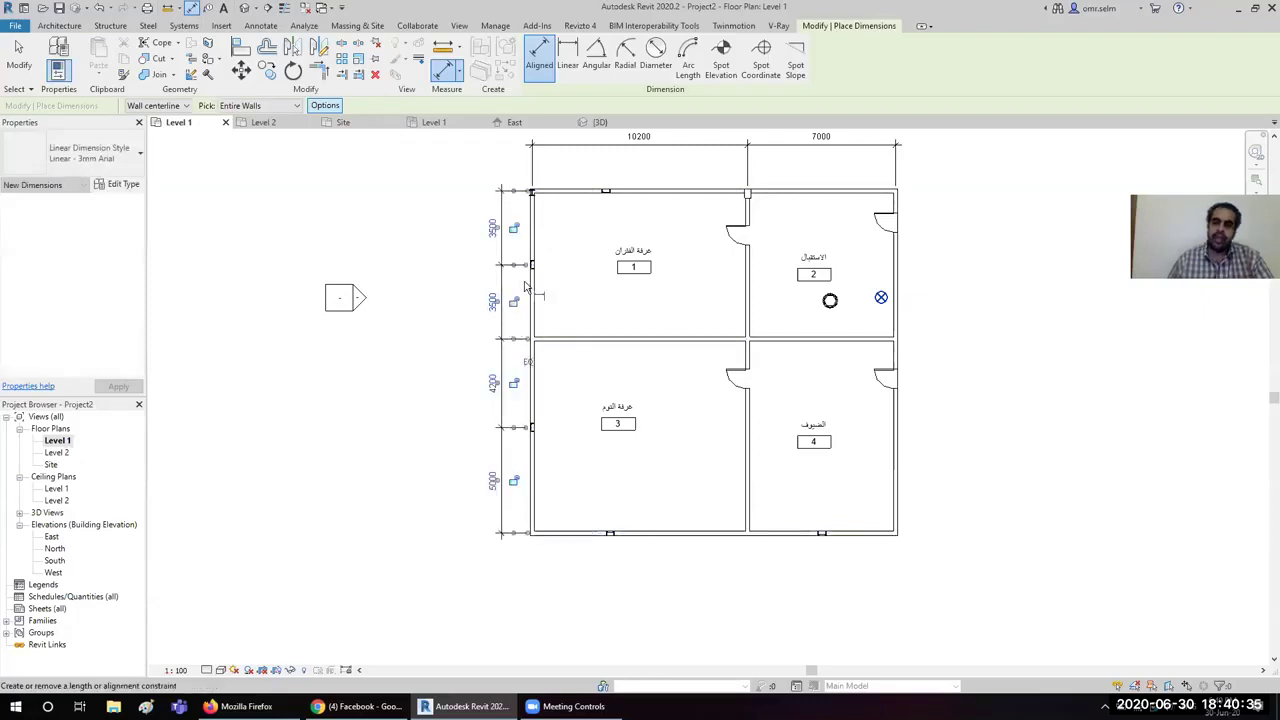
{"action": "scroll", "coordinate": [497, 222], "scroll_direction": "up", "scroll_amount": 3}
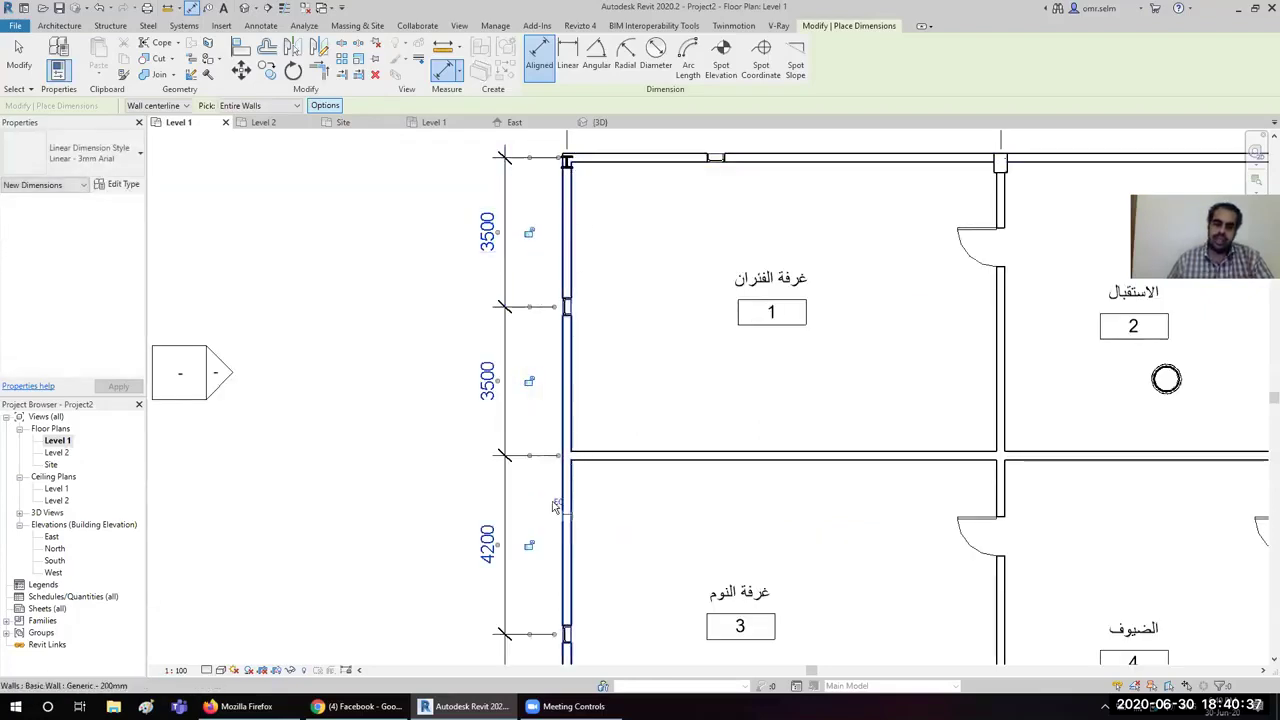
{"action": "middle_click_drag", "start_coordinate": [655, 506], "coordinate": [645, 442]}
{"action": "scroll", "coordinate": [640, 442], "scroll_direction": "up", "scroll_amount": 2}
{"action": "scroll", "coordinate": [588, 440], "scroll_direction": "up", "scroll_amount": 2}
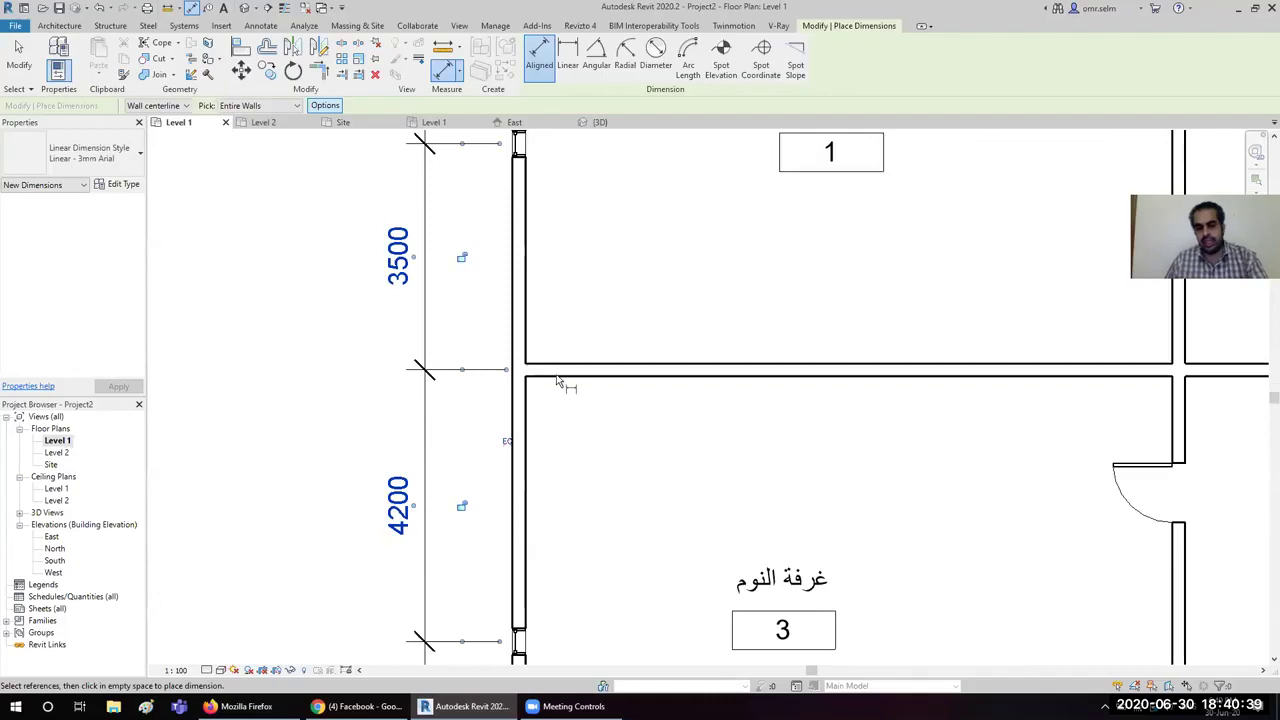
{"action": "left_click", "coordinate": [432, 398]}
Step: Delete the newly placed vertical dimension string
{"action": "key", "text": "Escape"}
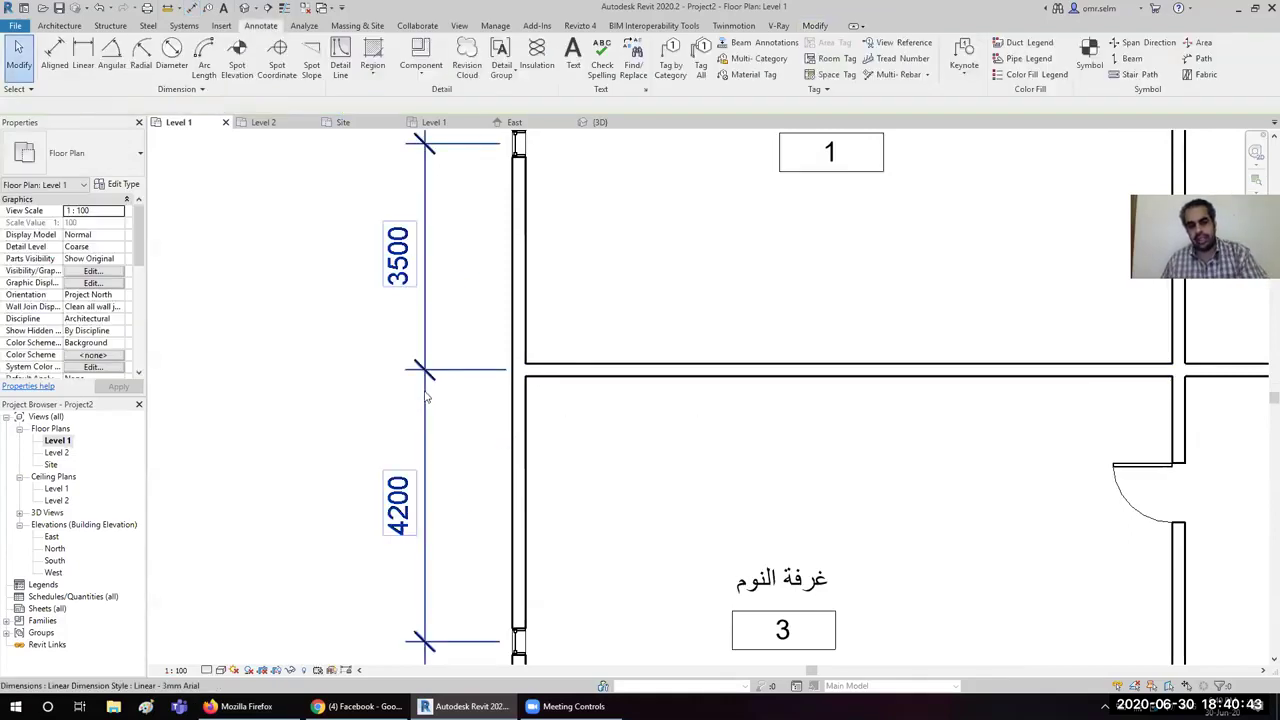
{"action": "left_click", "coordinate": [425, 399]}
{"action": "key", "text": "Delete"}
{"action": "scroll", "coordinate": [423, 397], "scroll_direction": "down", "scroll_amount": 3}
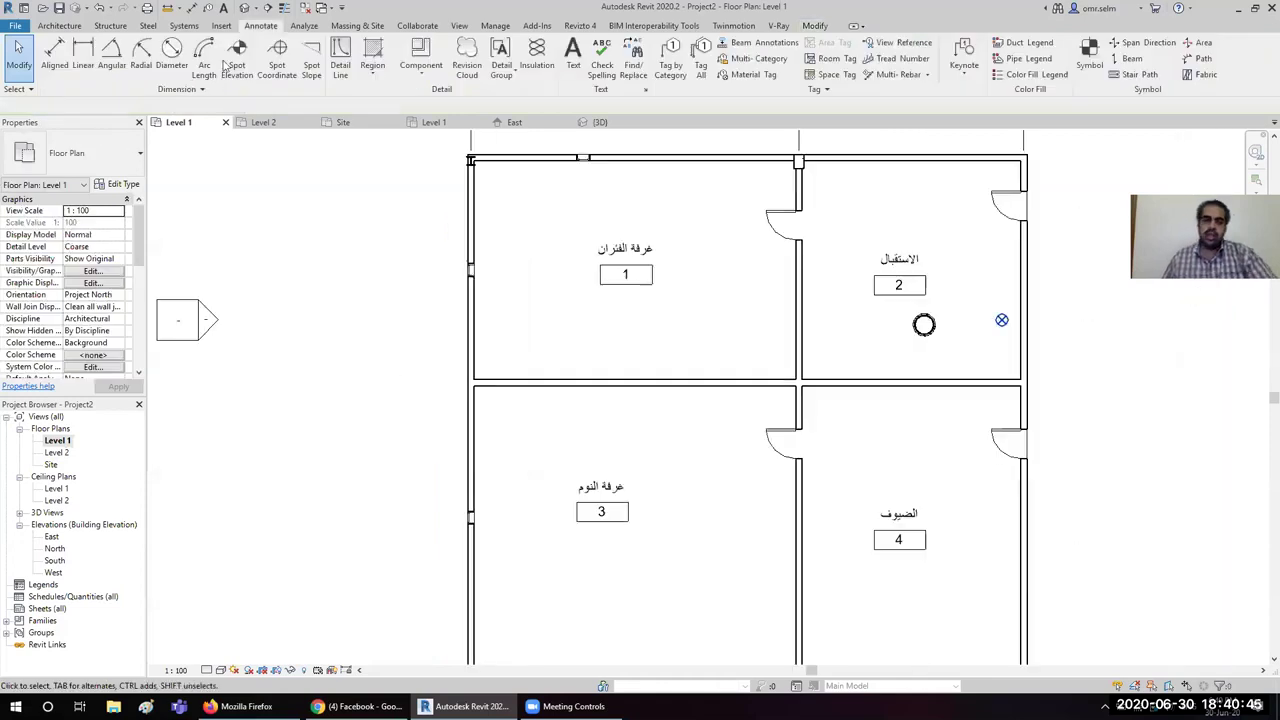
Step: Re-dimension the left wall with auto dimensions measuring openings by their widths
{"action": "left_click", "coordinate": [55, 63]}
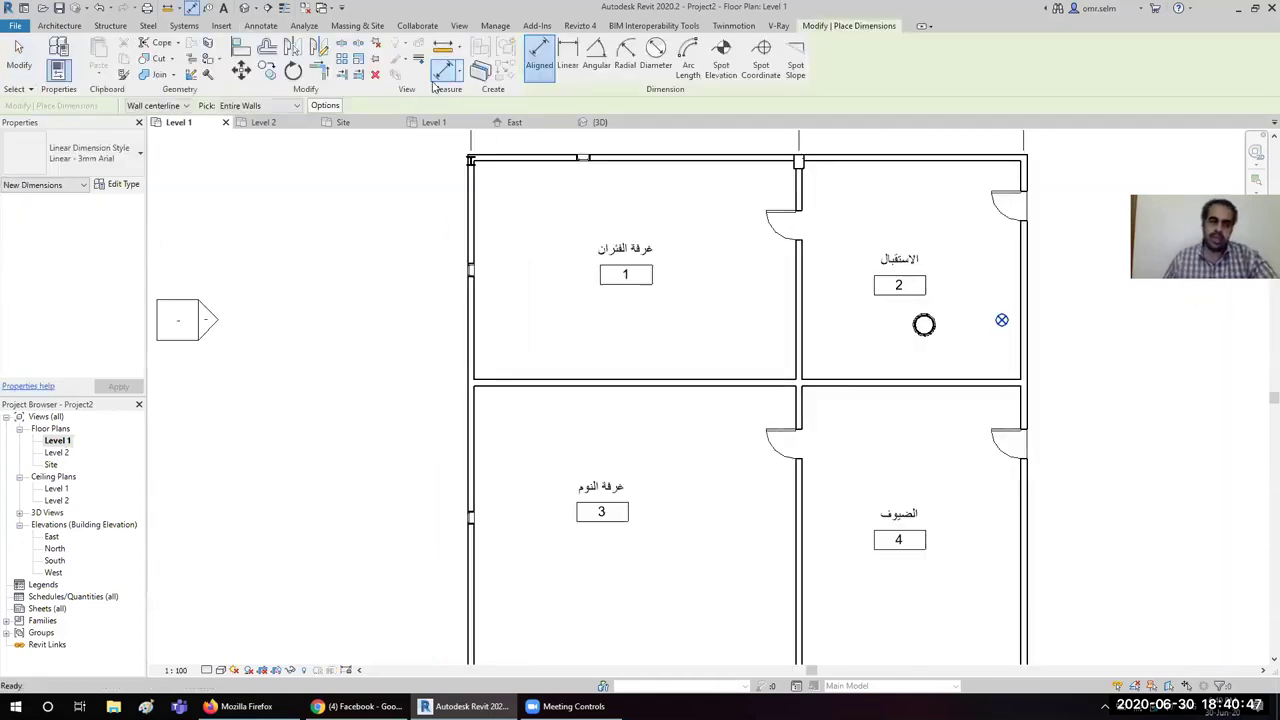
{"action": "left_click", "coordinate": [325, 105]}
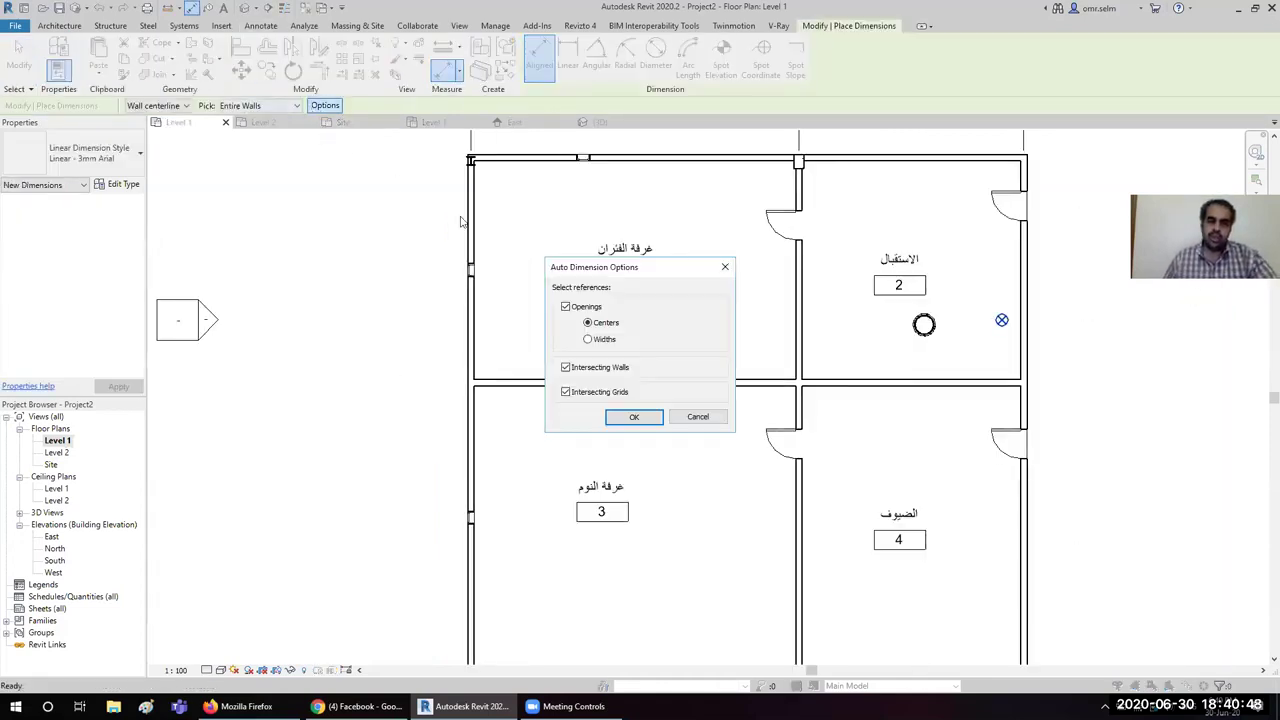
{"action": "left_click", "coordinate": [634, 418]}
{"action": "left_click", "coordinate": [471, 457]}
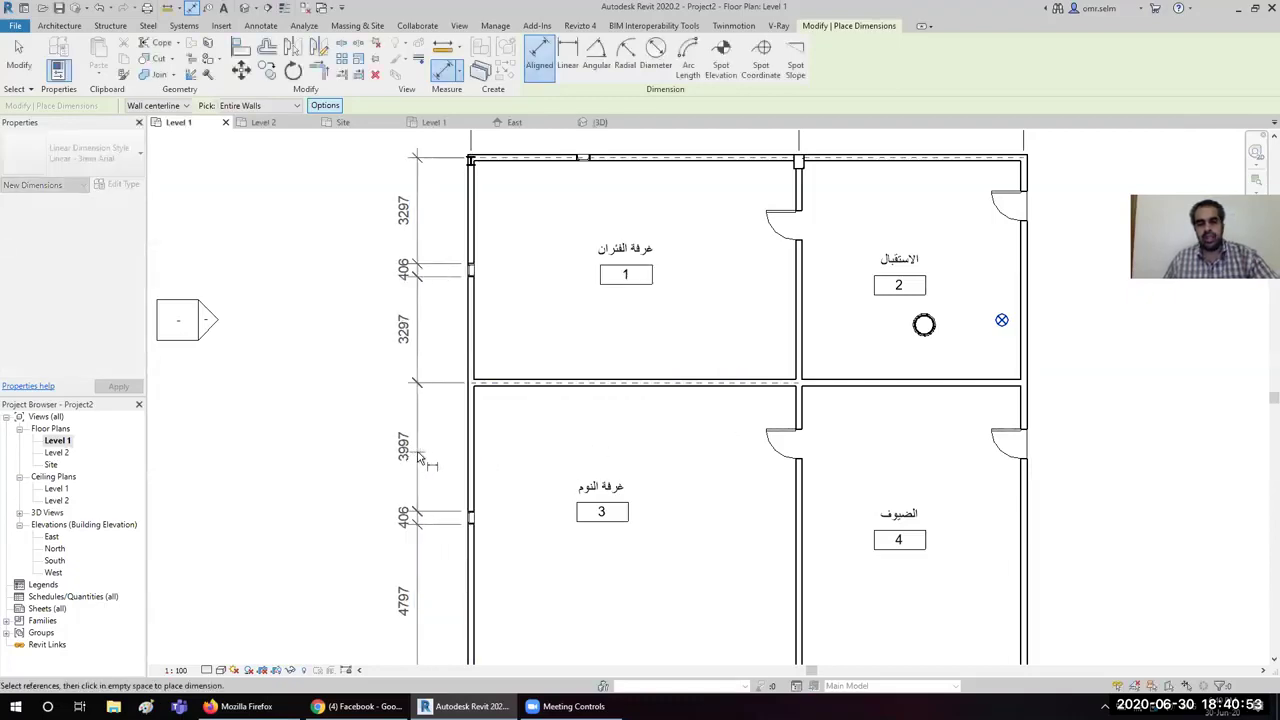
{"action": "left_click", "coordinate": [418, 458]}
{"action": "scroll", "coordinate": [445, 252], "scroll_direction": "up", "scroll_amount": 3}
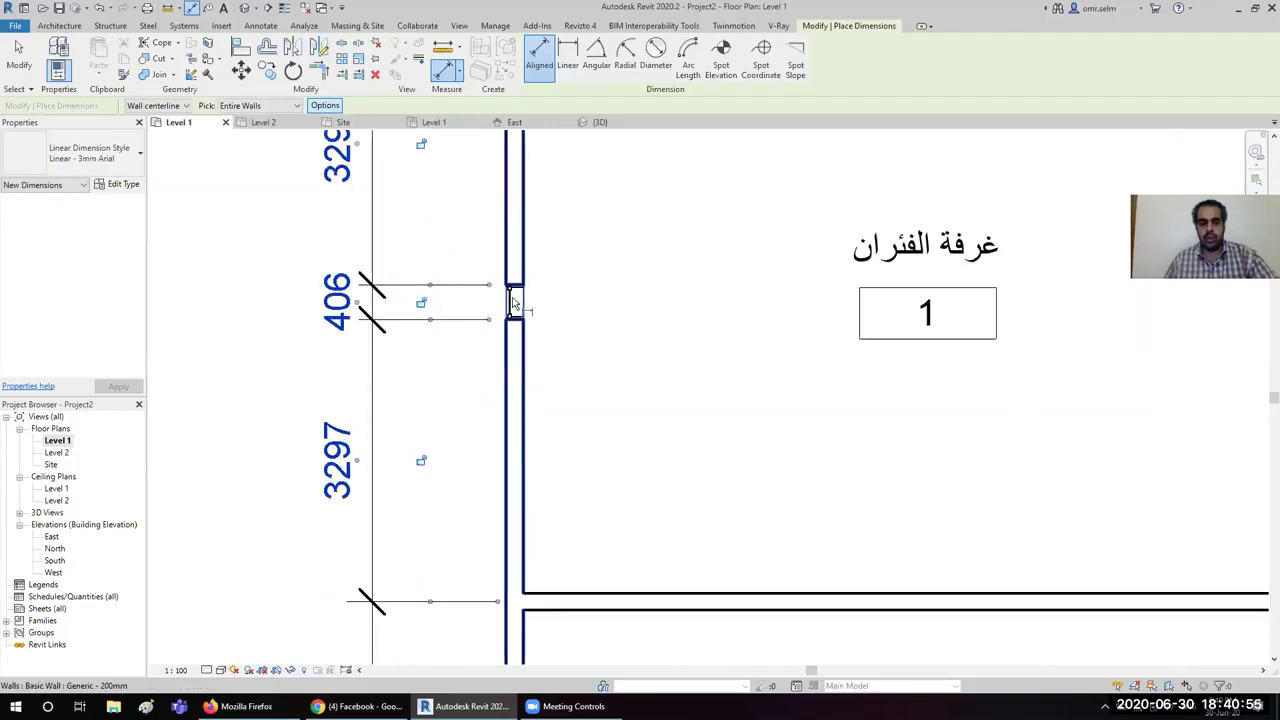
Step: Recheck the Auto Dimension Options, then delete the left dimension string
{"action": "left_click", "coordinate": [322, 106]}
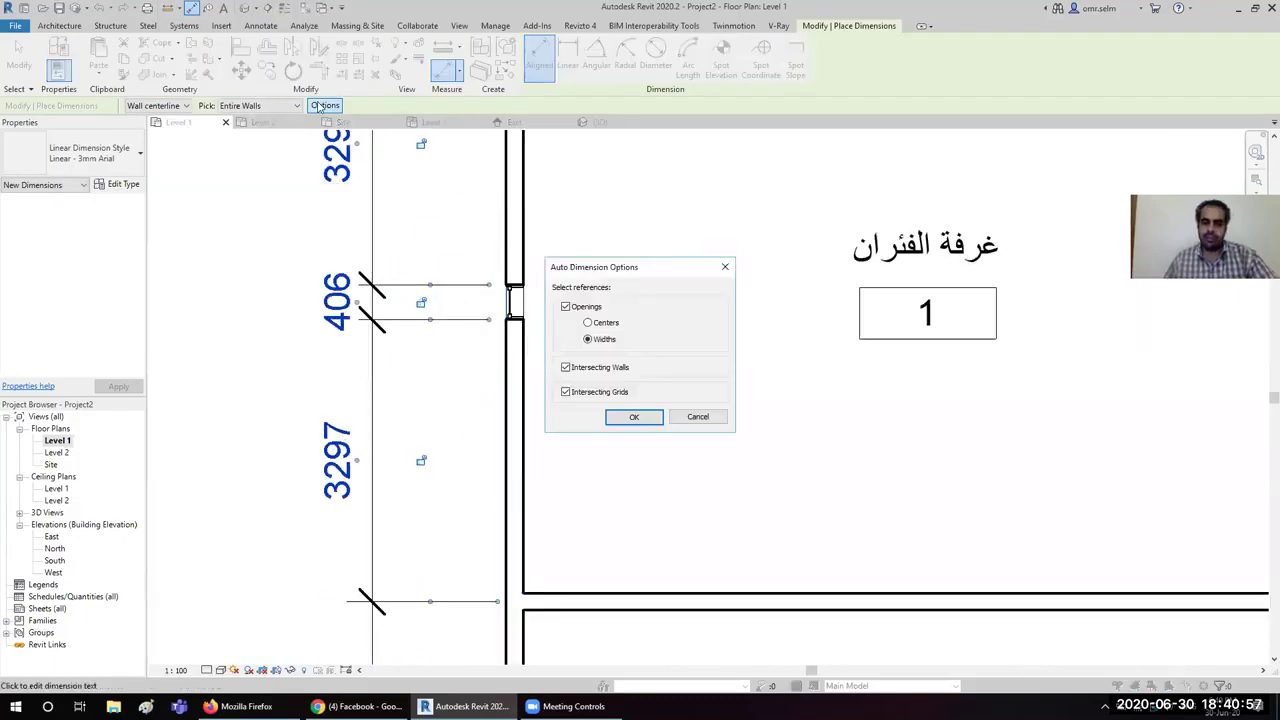
{"action": "left_click", "coordinate": [634, 417]}
{"action": "scroll", "coordinate": [488, 330], "scroll_direction": "down", "scroll_amount": 3}
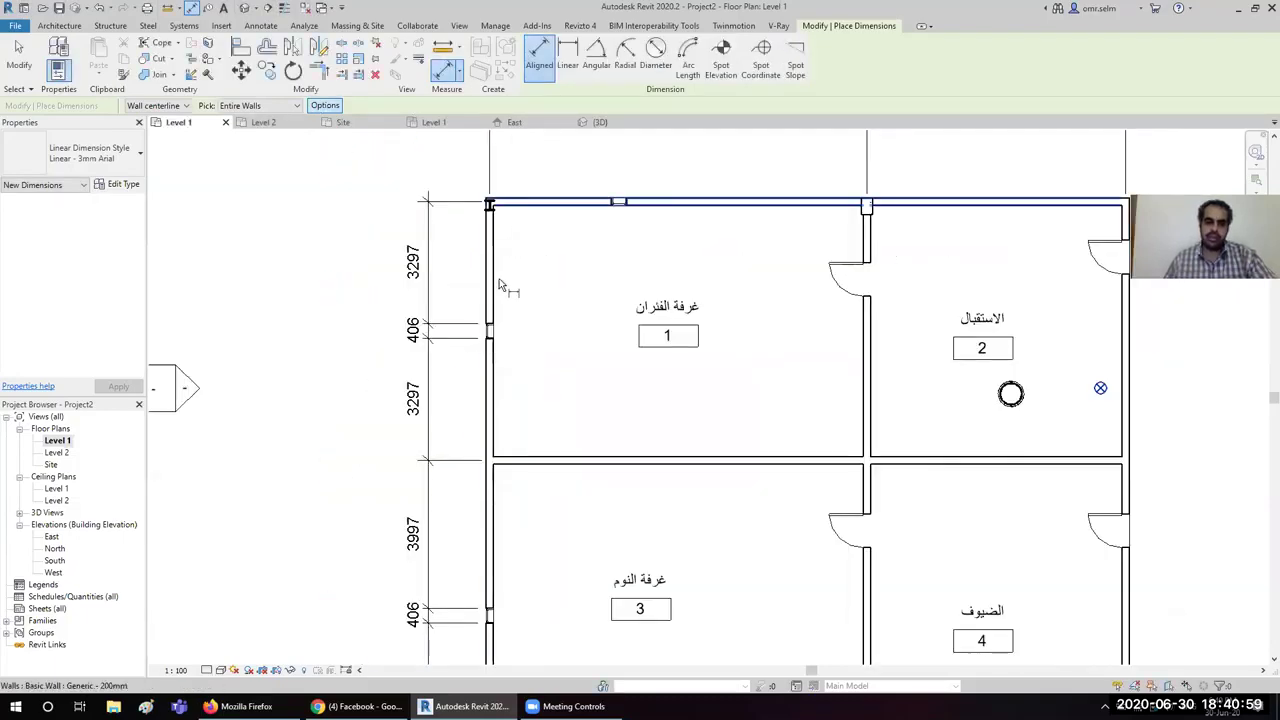
{"action": "middle_click_drag", "start_coordinate": [426, 493], "coordinate": [375, 300]}
{"action": "key", "text": "Escape"}
{"action": "left_click", "coordinate": [377, 300]}
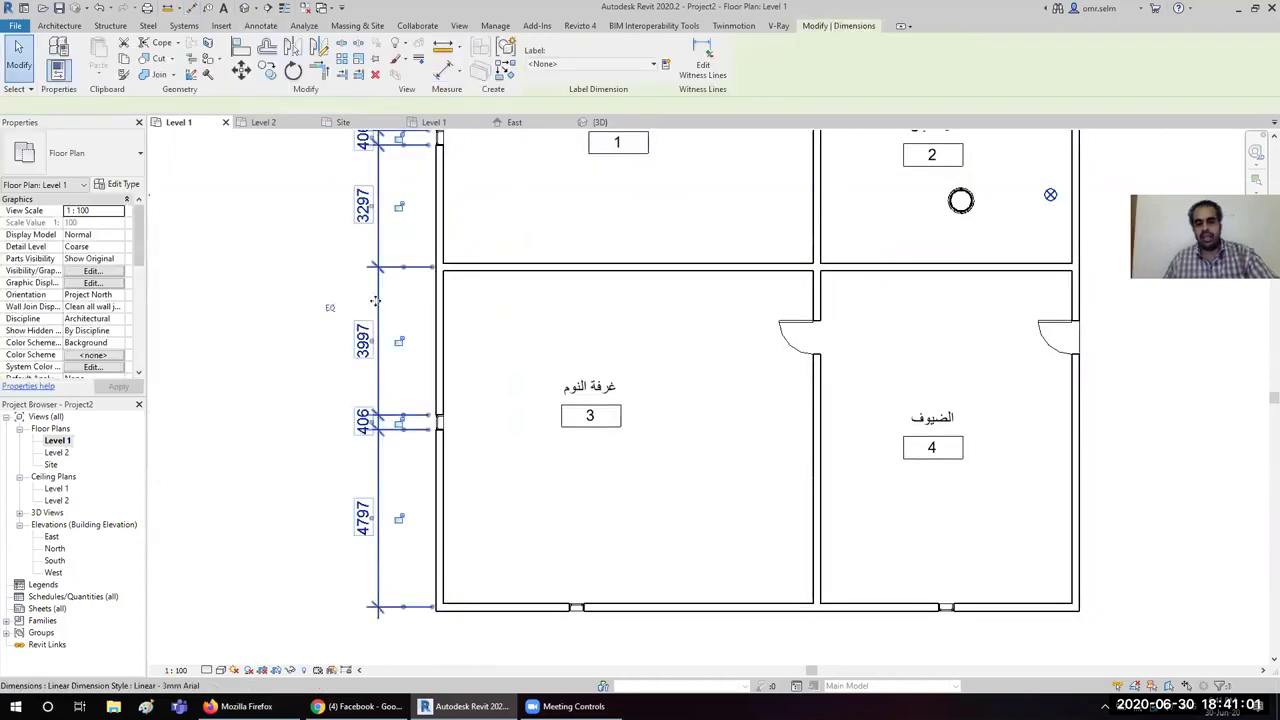
{"action": "key", "text": "Delete"}
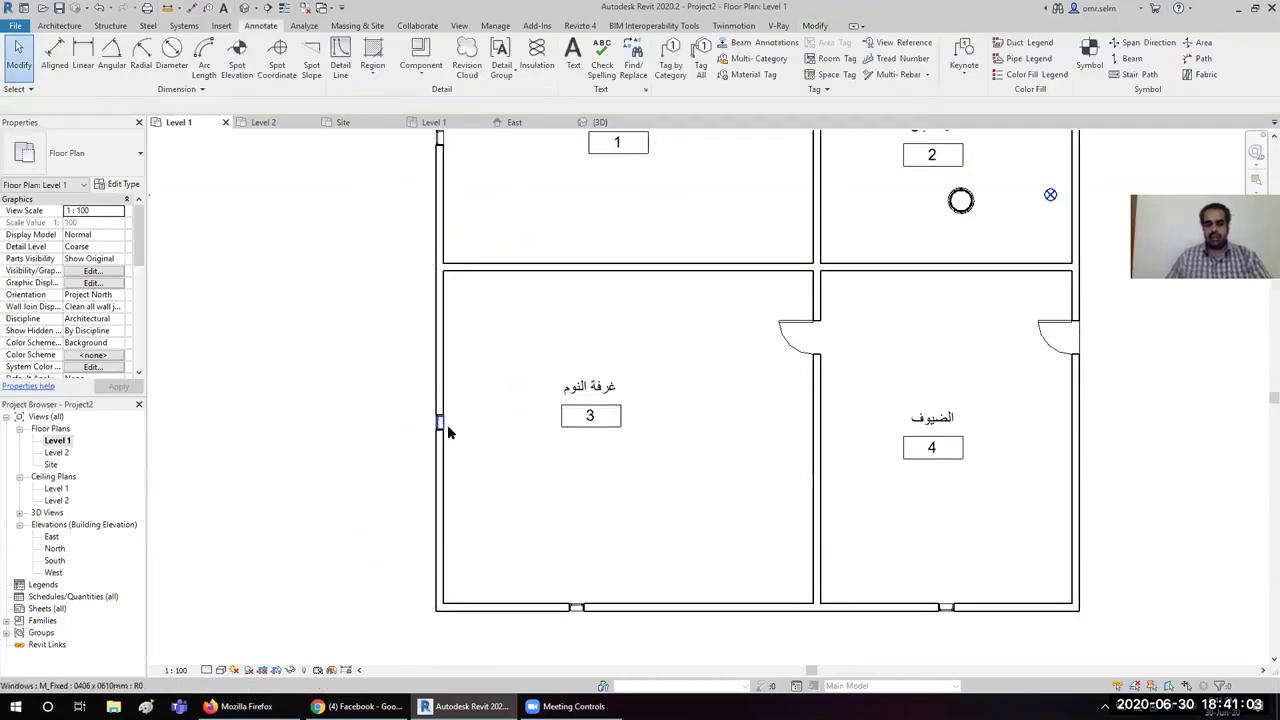
Step: Window-select the window in room 3's left wall
{"action": "scroll", "coordinate": [448, 432], "scroll_direction": "up", "scroll_amount": 3}
{"action": "scroll", "coordinate": [346, 482], "scroll_direction": "down", "scroll_amount": 3}
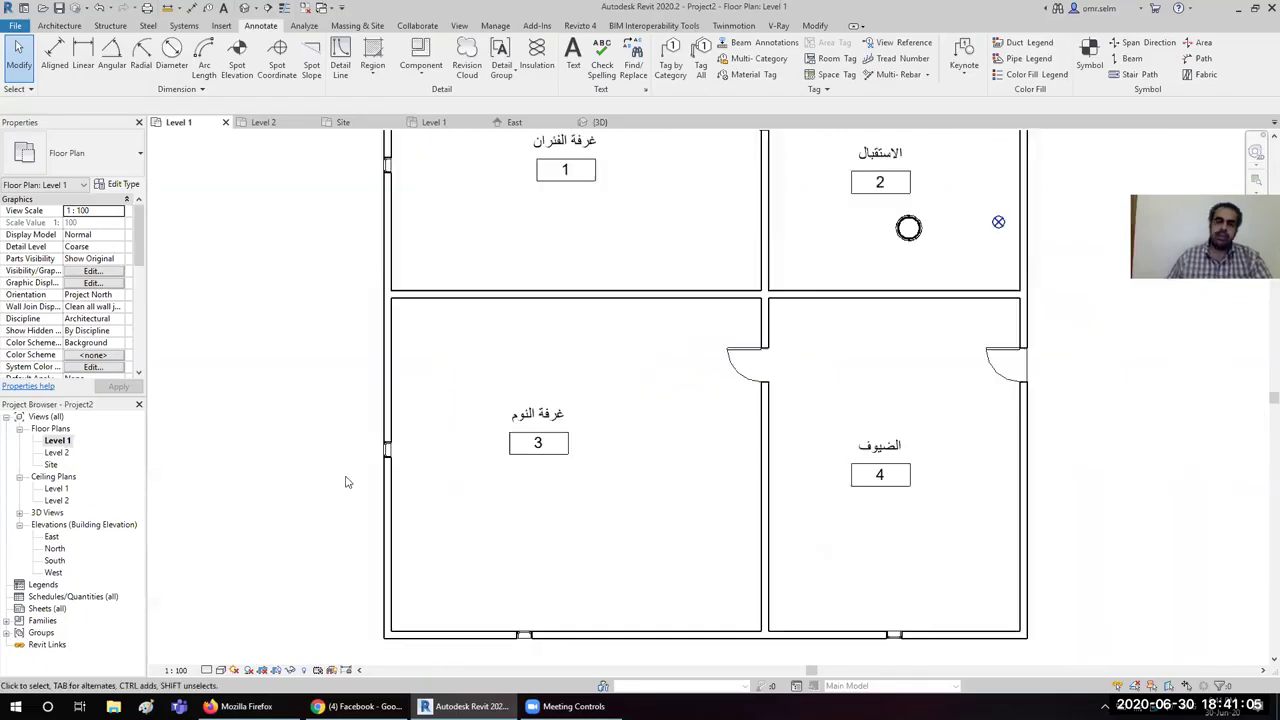
{"action": "scroll", "coordinate": [346, 482], "scroll_direction": "down", "scroll_amount": 2}
{"action": "scroll", "coordinate": [351, 484], "scroll_direction": "up", "scroll_amount": 4}
{"action": "left_click_drag", "start_coordinate": [334, 350], "coordinate": [500, 528]}
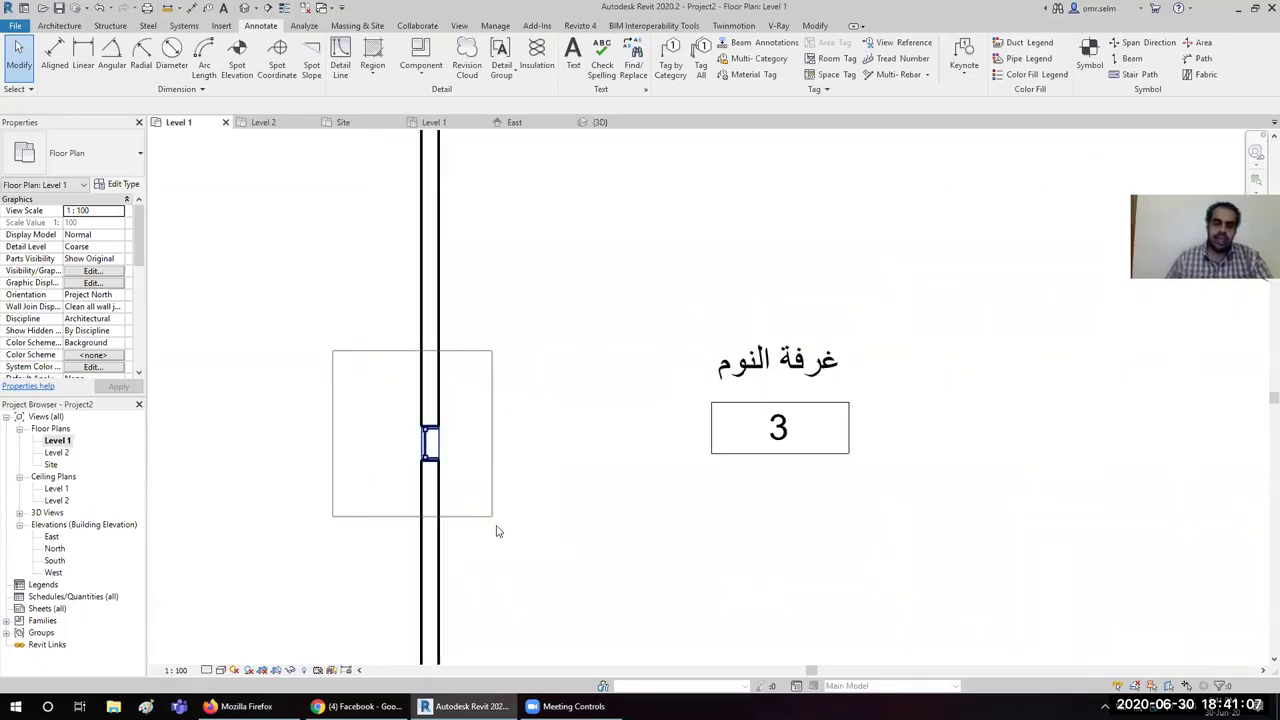
{"action": "scroll", "coordinate": [338, 423], "scroll_direction": "down", "scroll_amount": 3}
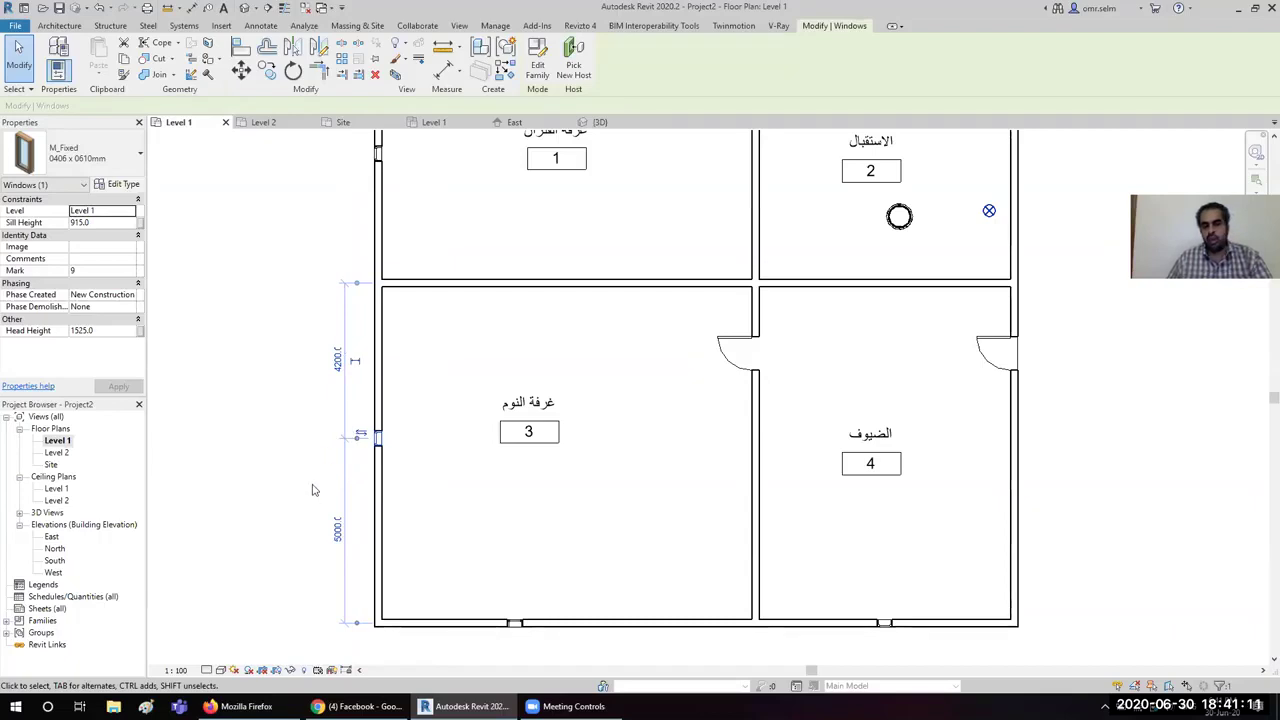
Step: Make the window's temporary dimension permanent and set its two segments to EQ
{"action": "left_click", "coordinate": [283, 503]}
{"action": "left_click", "coordinate": [376, 446]}
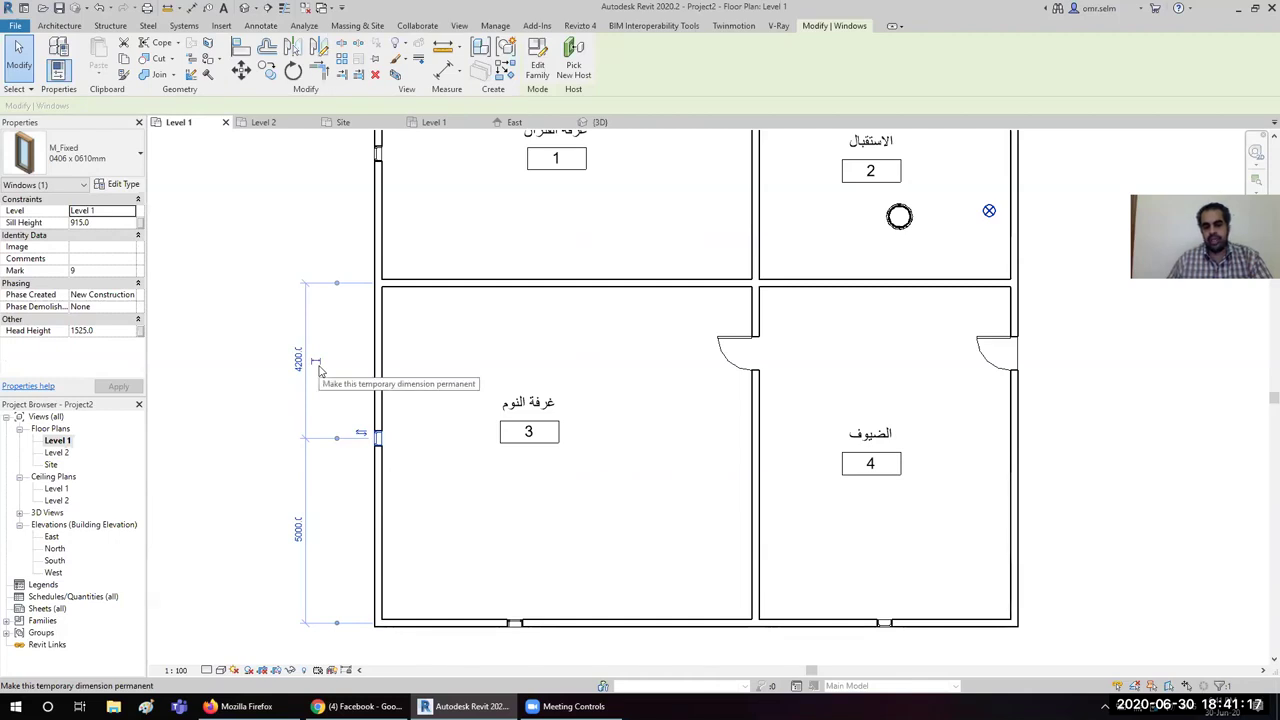
{"action": "left_click", "coordinate": [317, 366]}
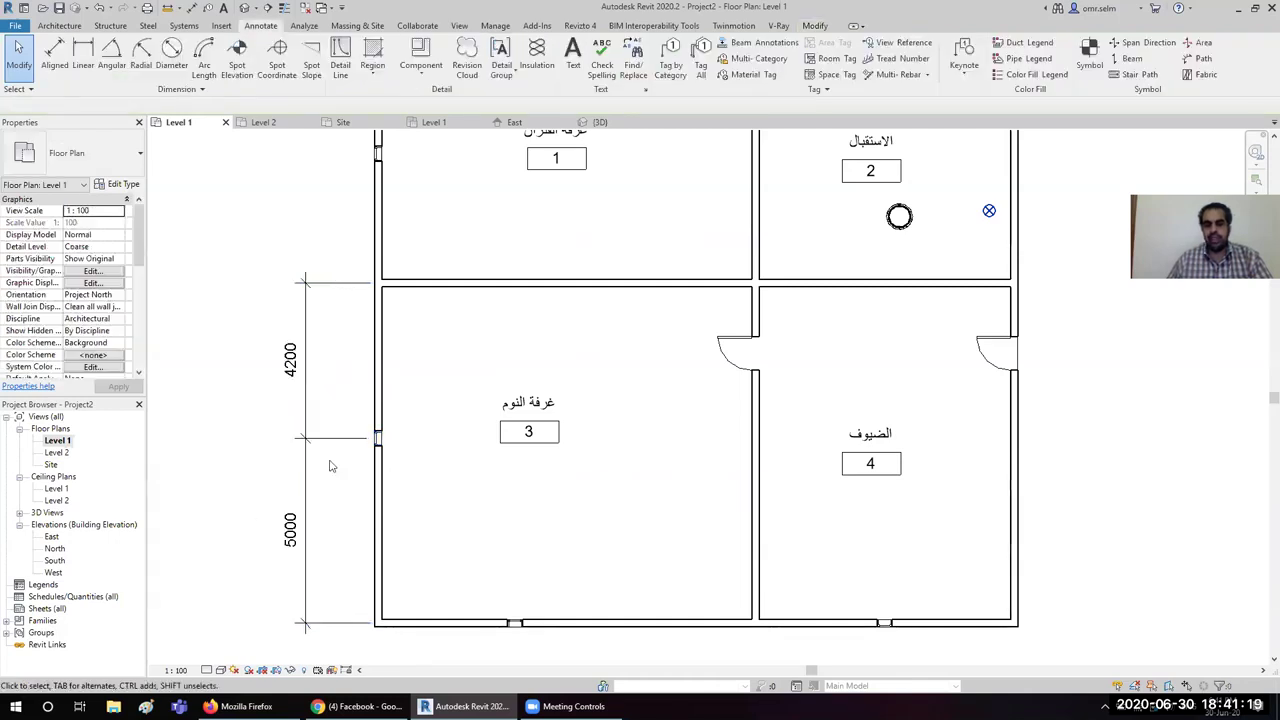
{"action": "left_click", "coordinate": [316, 556]}
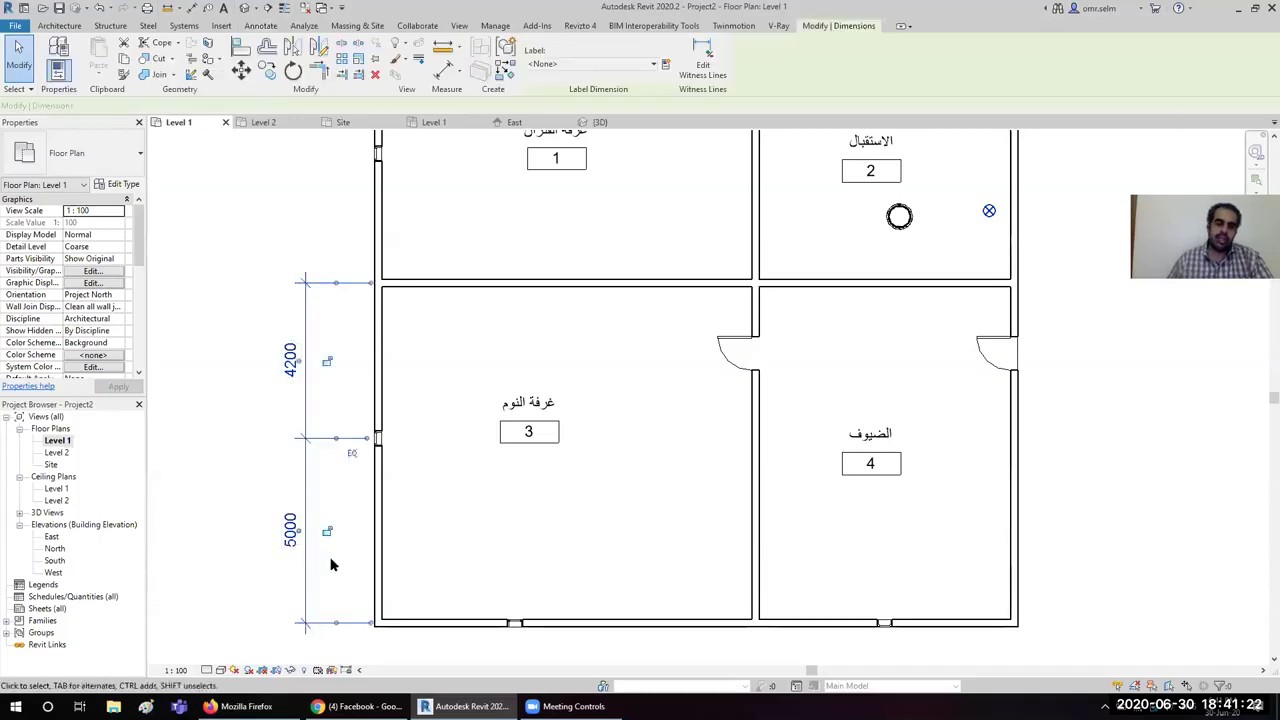
{"action": "left_click", "coordinate": [352, 456]}
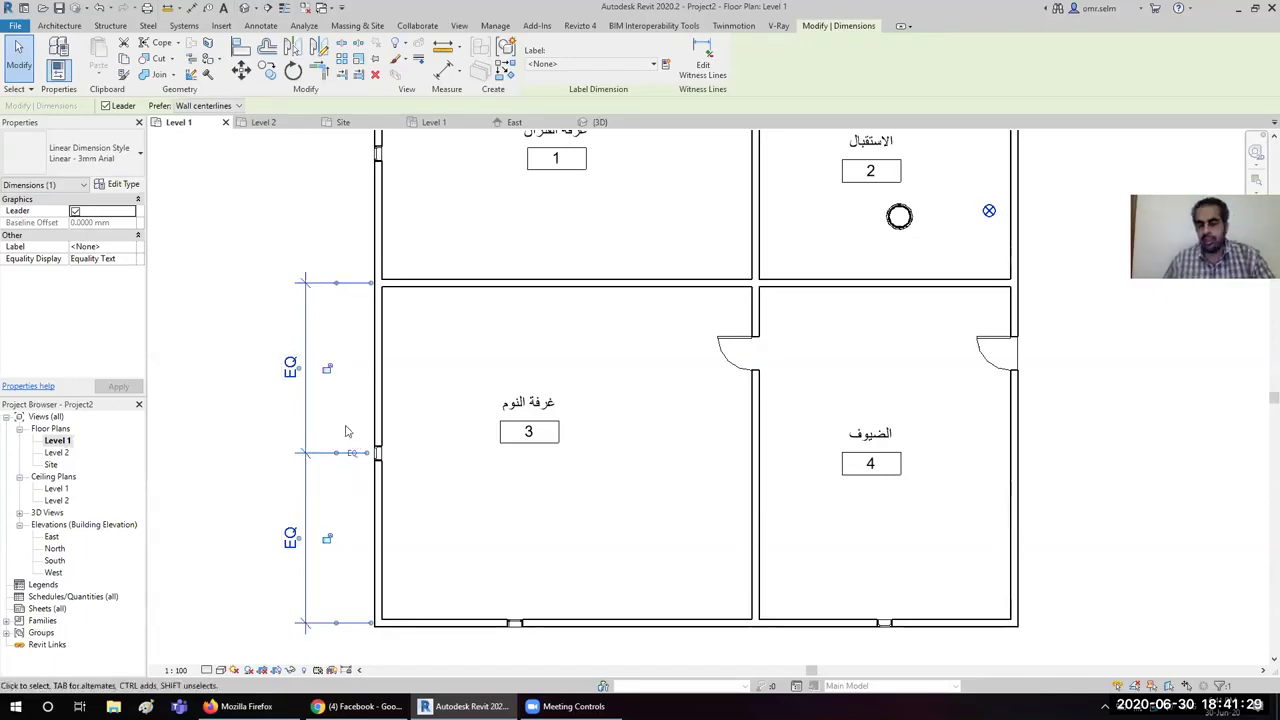
{"action": "left_click", "coordinate": [235, 471]}
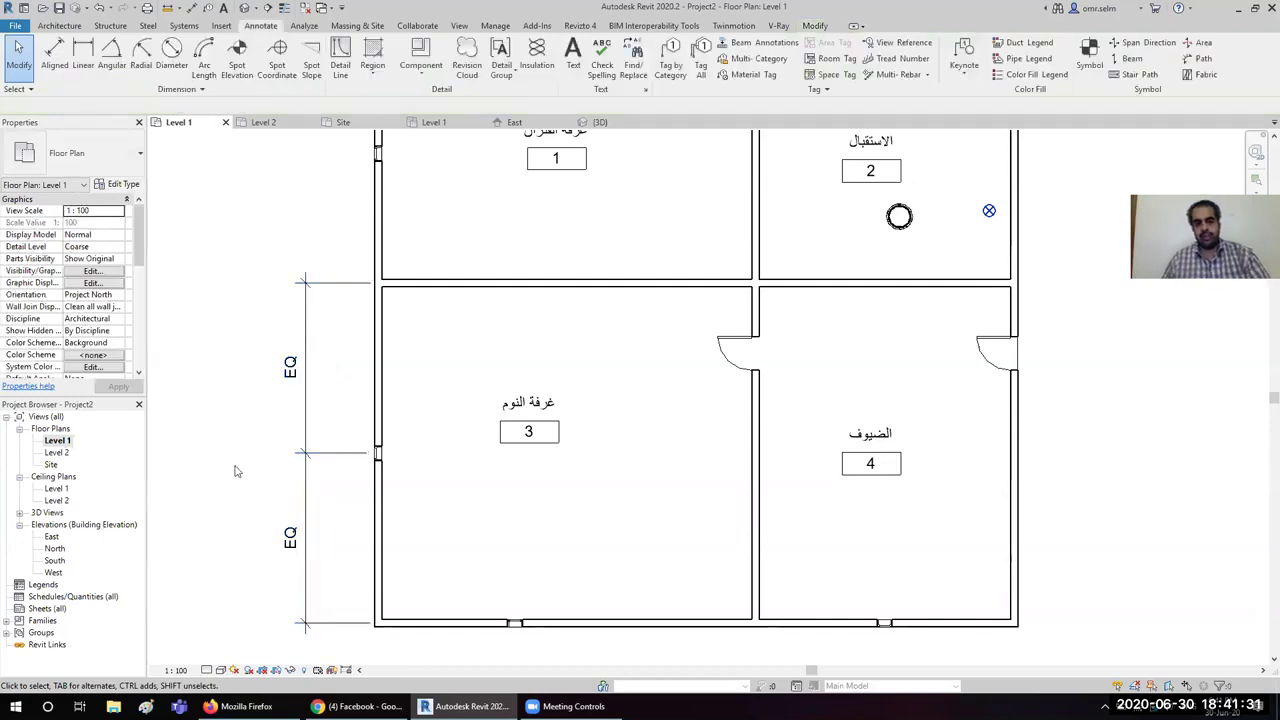
Step: Set the dimension's Equality Display to Value so it reads 4600 and 4600
{"action": "left_click", "coordinate": [312, 452]}
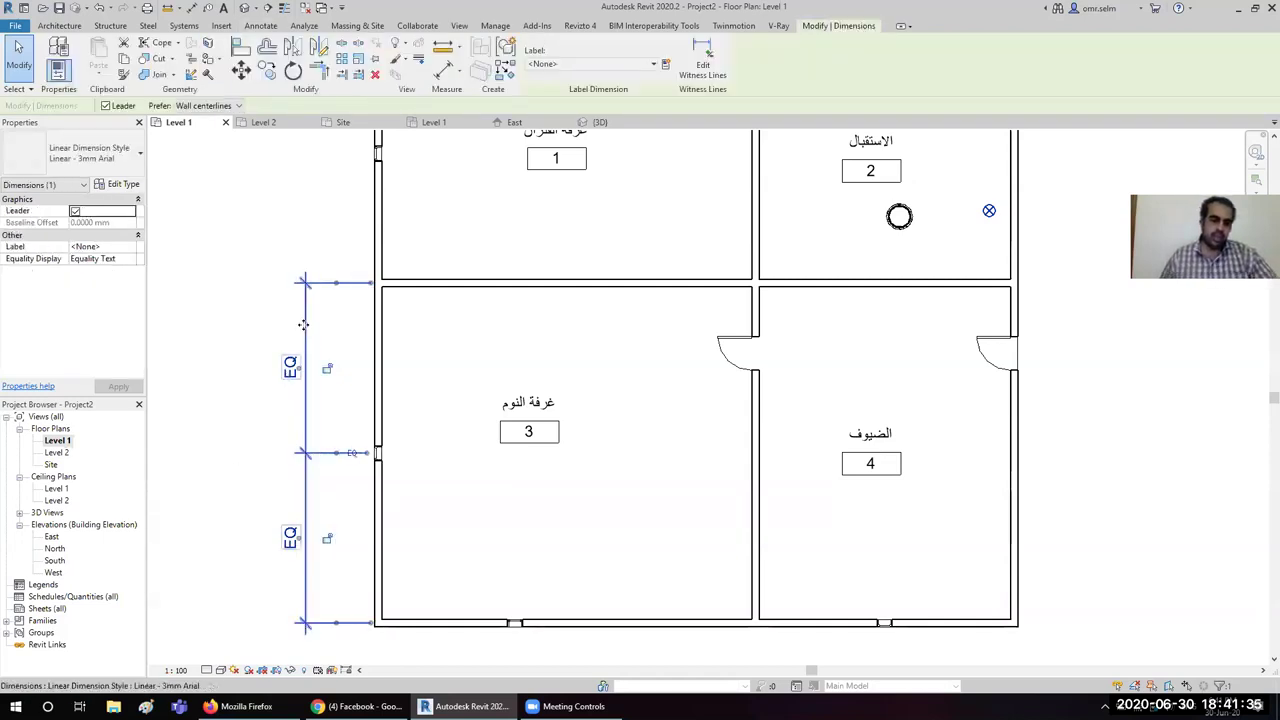
{"action": "left_click", "coordinate": [112, 259]}
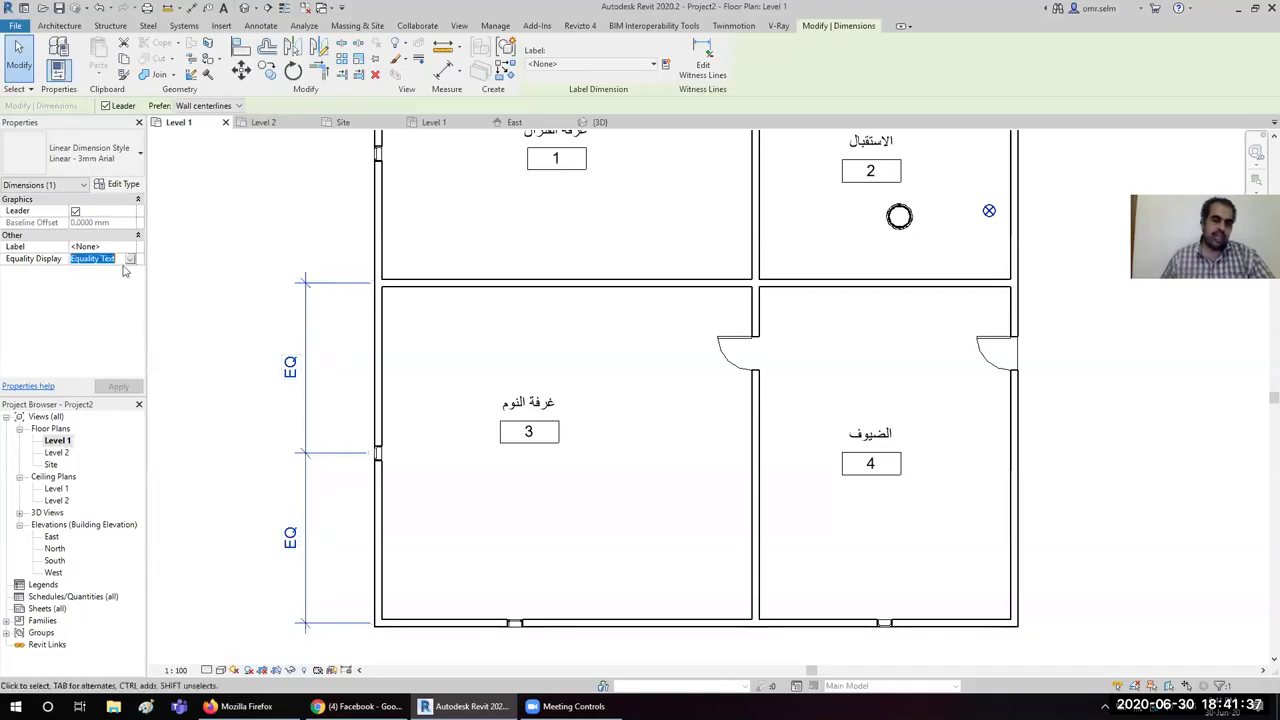
{"action": "left_click", "coordinate": [130, 259]}
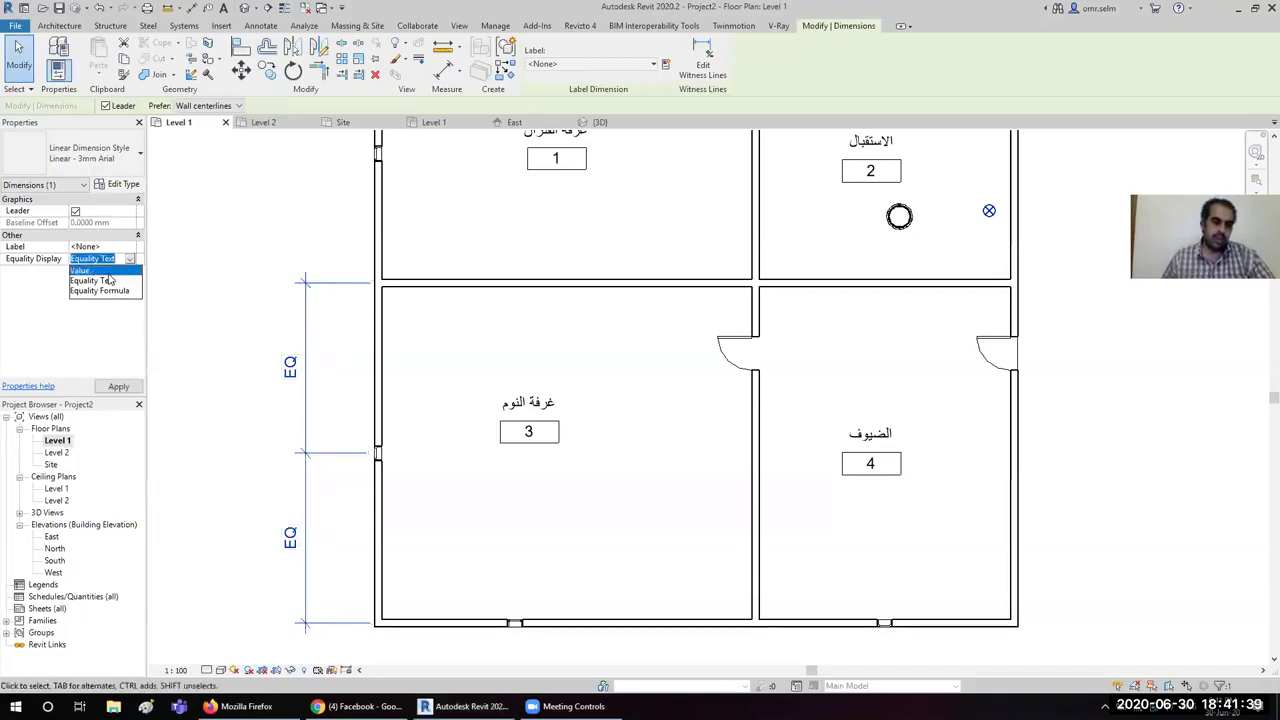
{"action": "left_click", "coordinate": [105, 272]}
{"action": "left_click", "coordinate": [229, 371]}
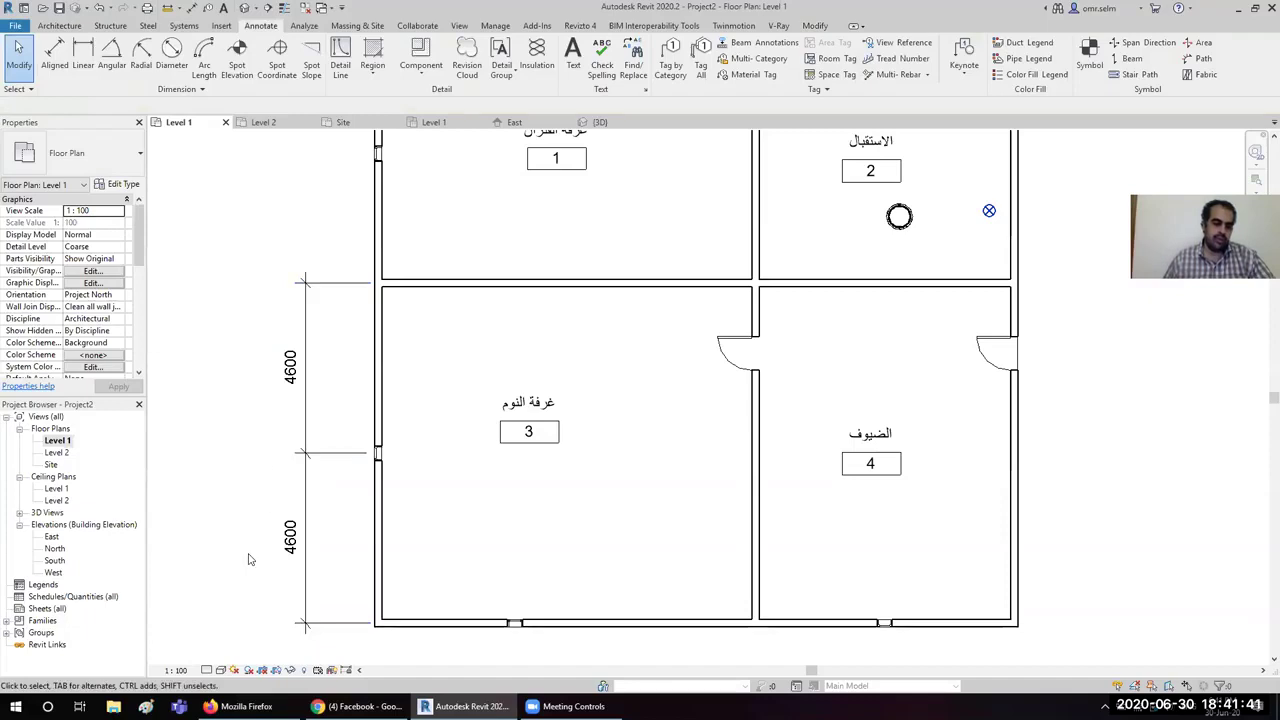
{"action": "mouse_move", "coordinate": [238, 431]}
{"action": "left_mouse_down"}
{"action": "mouse_move", "coordinate": [437, 493]}
{"action": "mouse_move", "coordinate": [320, 491]}
{"action": "mouse_move", "coordinate": [336, 456]}
{"action": "left_mouse_up"}
{"action": "left_click", "coordinate": [305, 495]}
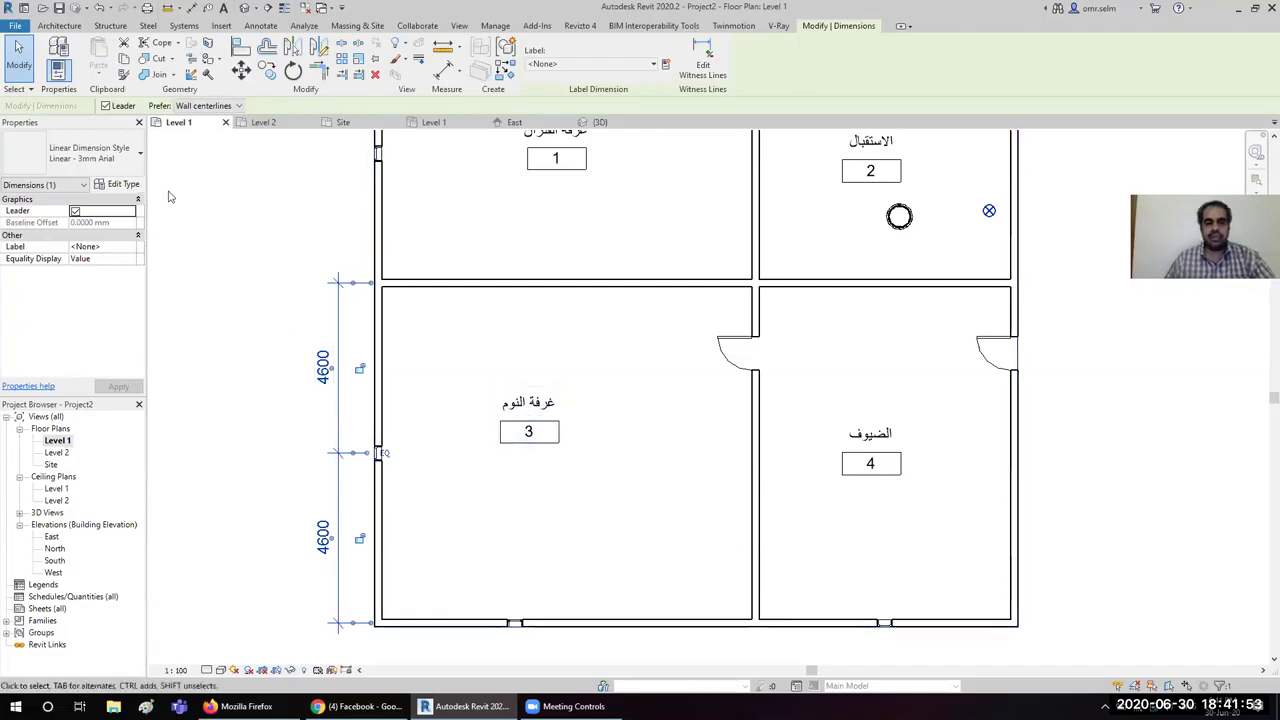
Step: Set the Linear - 3mm Arial dimension type's Color to Red in Type Properties
{"action": "left_click", "coordinate": [124, 185]}
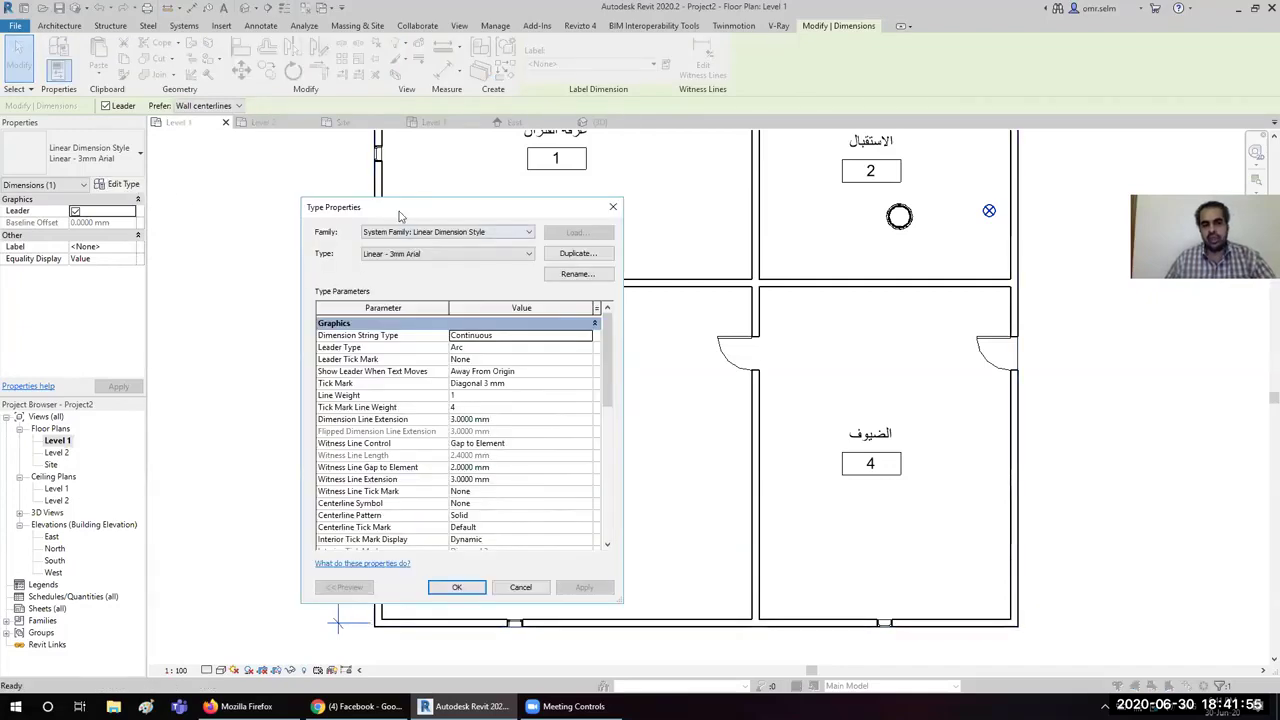
{"action": "left_click_drag", "start_coordinate": [402, 214], "coordinate": [628, 172]}
{"action": "scroll", "coordinate": [775, 380], "scroll_direction": "down", "scroll_amount": 5}
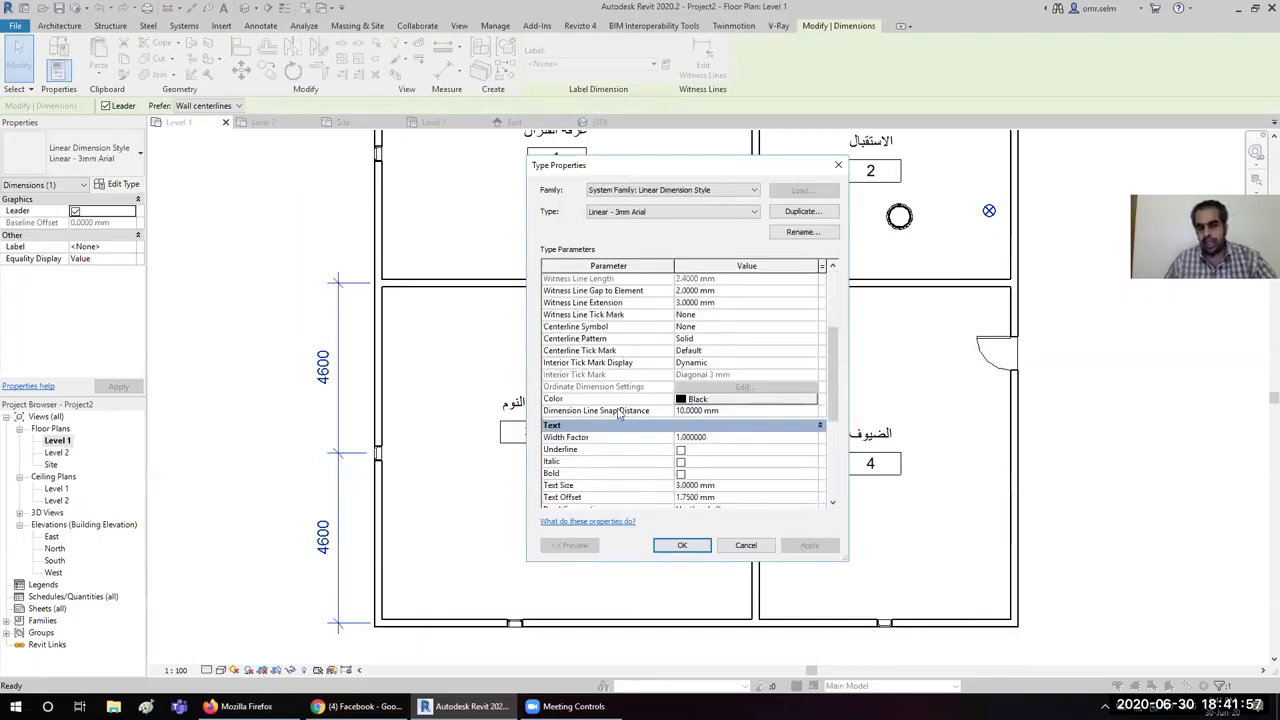
{"action": "left_click", "coordinate": [730, 400]}
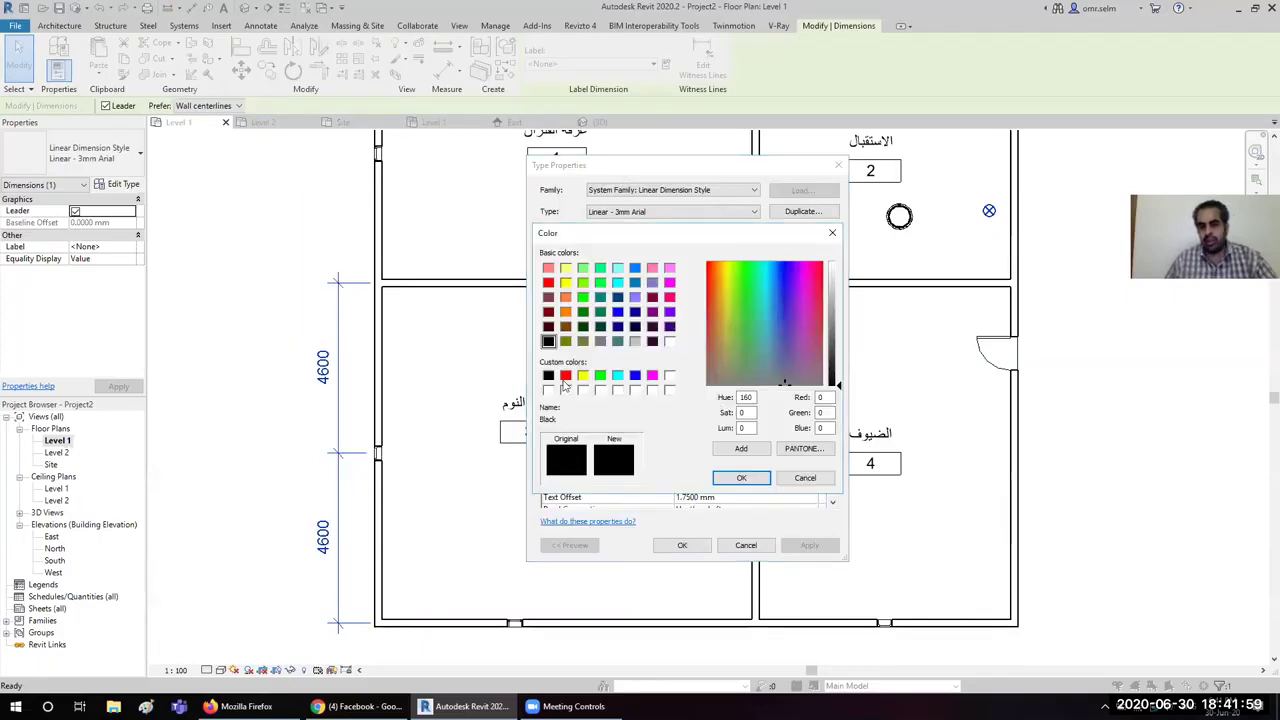
{"action": "left_click", "coordinate": [566, 377]}
{"action": "left_click", "coordinate": [741, 478]}
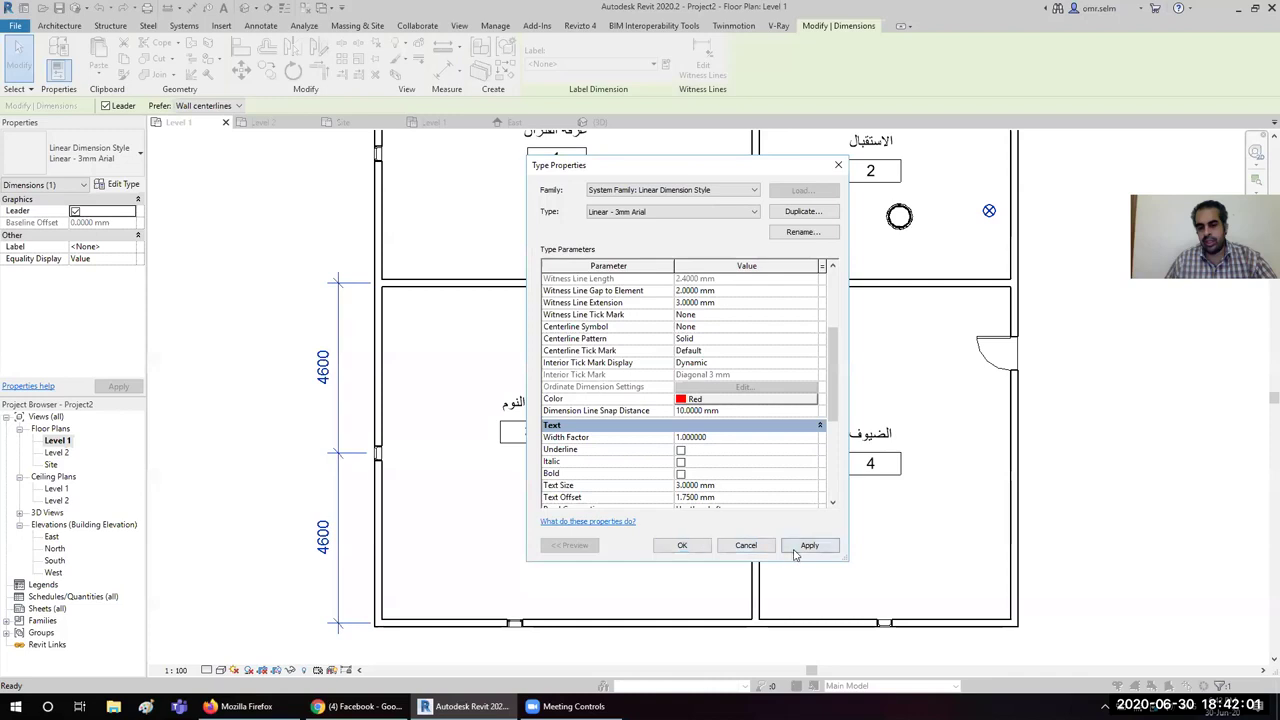
{"action": "left_click", "coordinate": [682, 545]}
{"action": "left_click", "coordinate": [277, 443]}
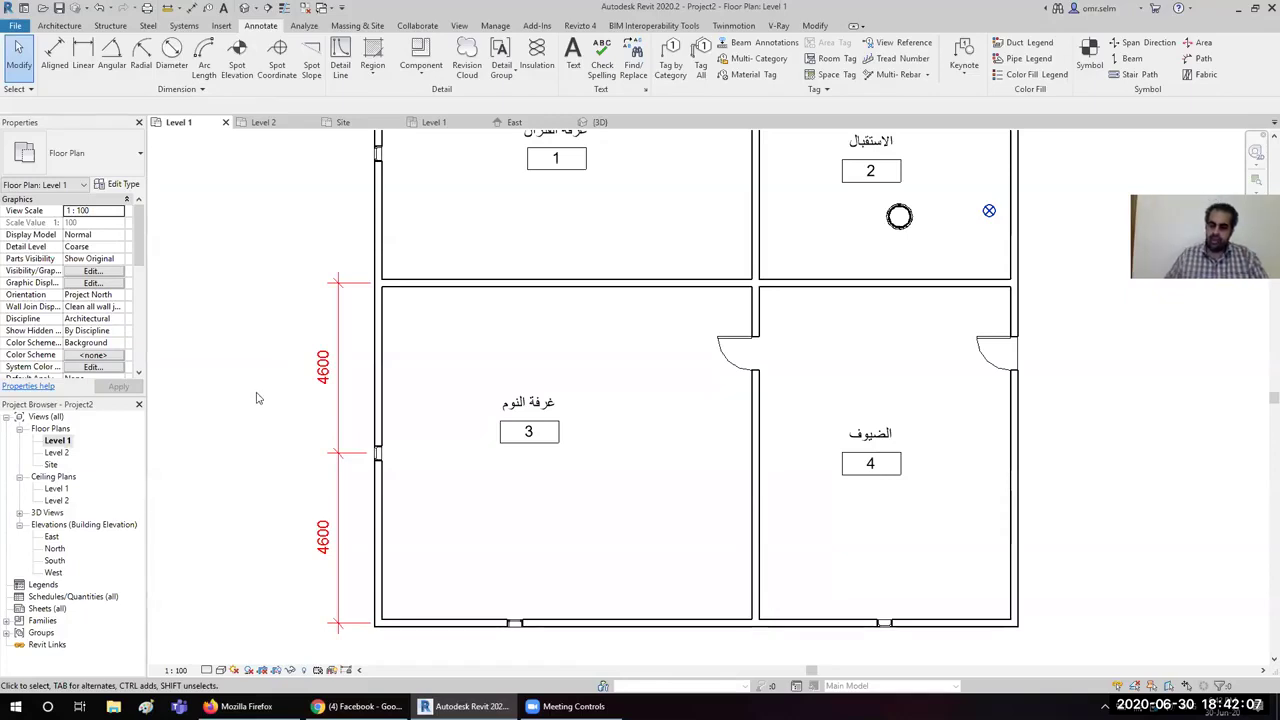
{"action": "scroll", "coordinate": [256, 398], "scroll_direction": "down", "scroll_amount": 1}
{"action": "scroll", "coordinate": [256, 400], "scroll_direction": "down", "scroll_amount": 1}
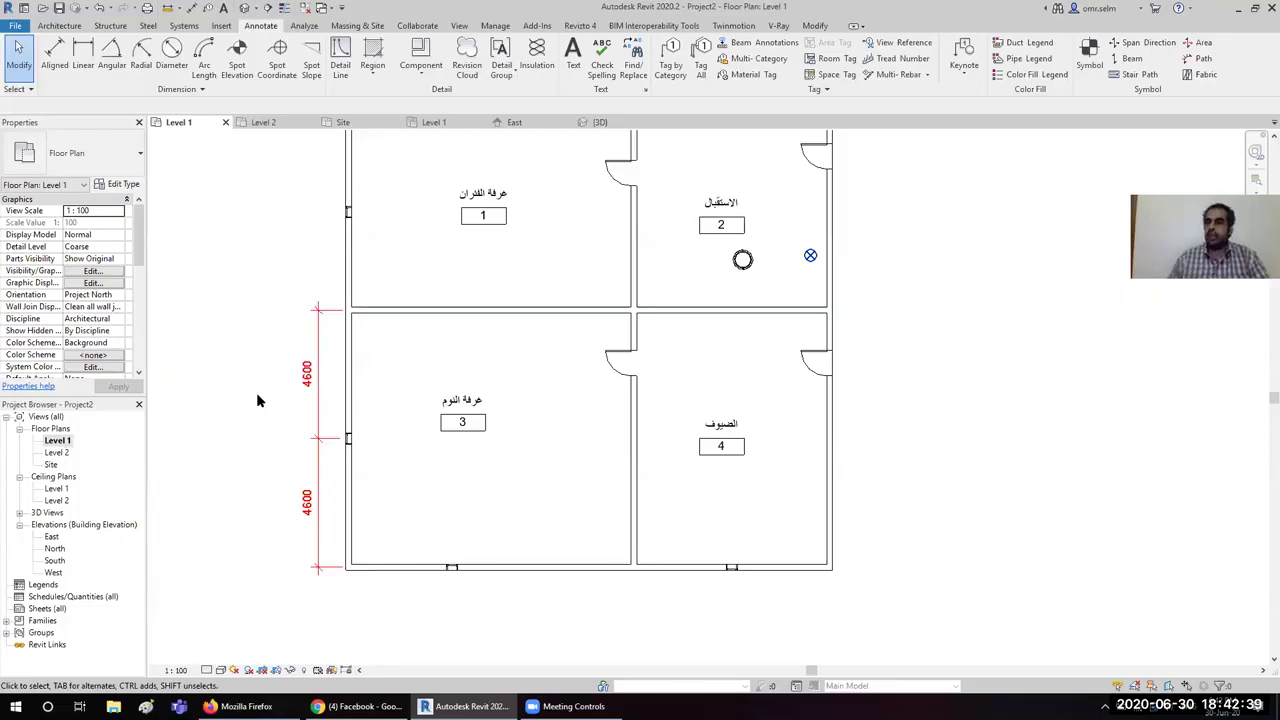
{"action": "key", "text": "z"}
{"action": "key", "text": "r"}
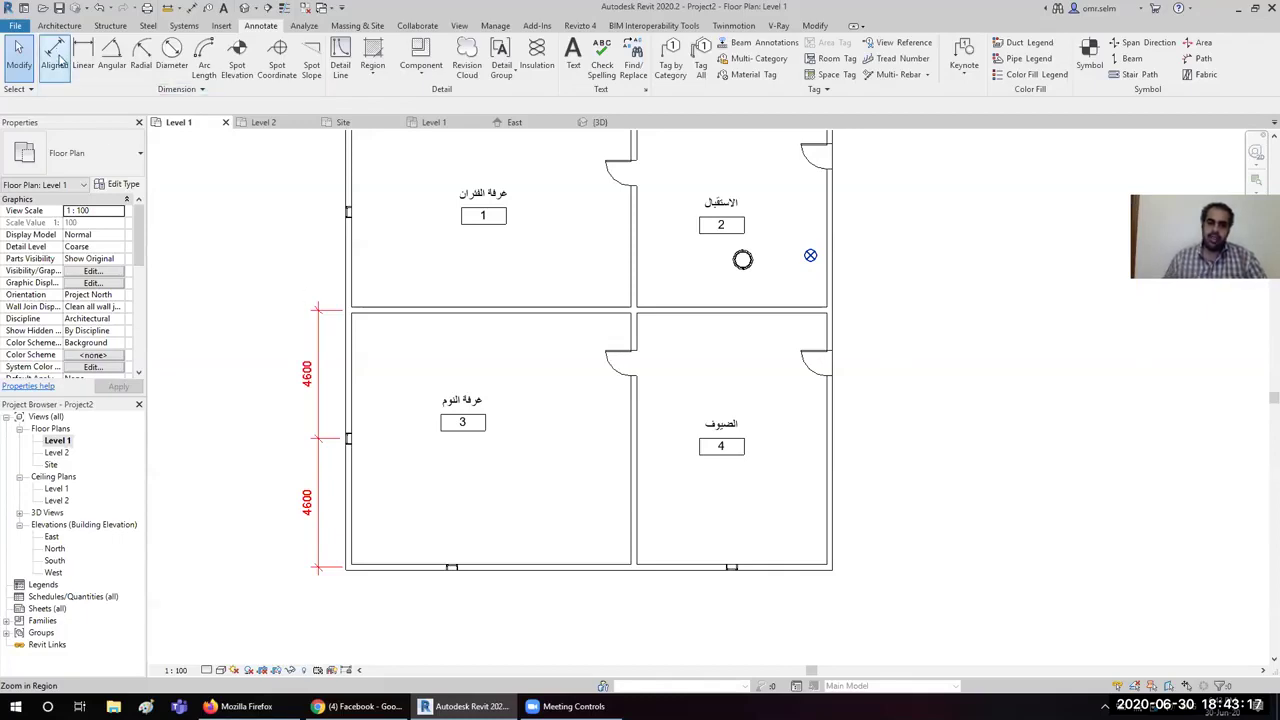
Step: Add aligned dimension strings along the bottom and right exterior walls, placed outside the plan
{"action": "left_click", "coordinate": [58, 60]}
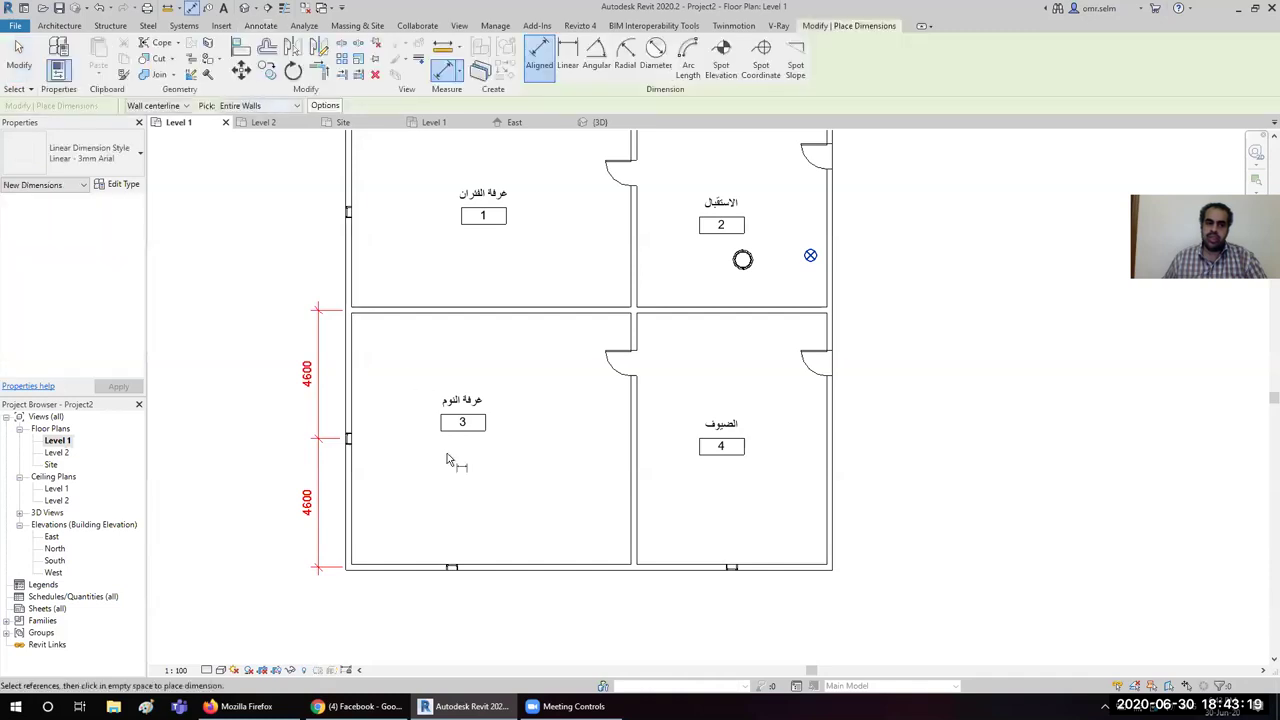
{"action": "left_click", "coordinate": [555, 566]}
{"action": "left_click", "coordinate": [532, 605]}
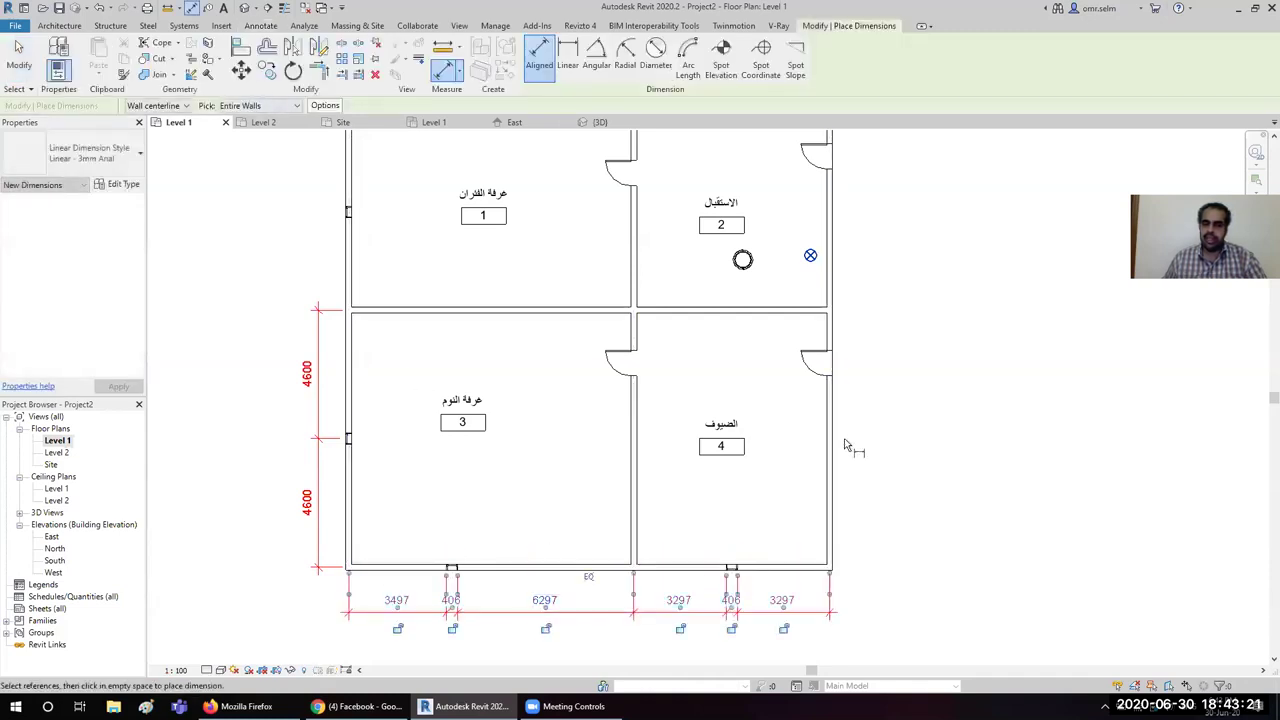
{"action": "left_click", "coordinate": [870, 441]}
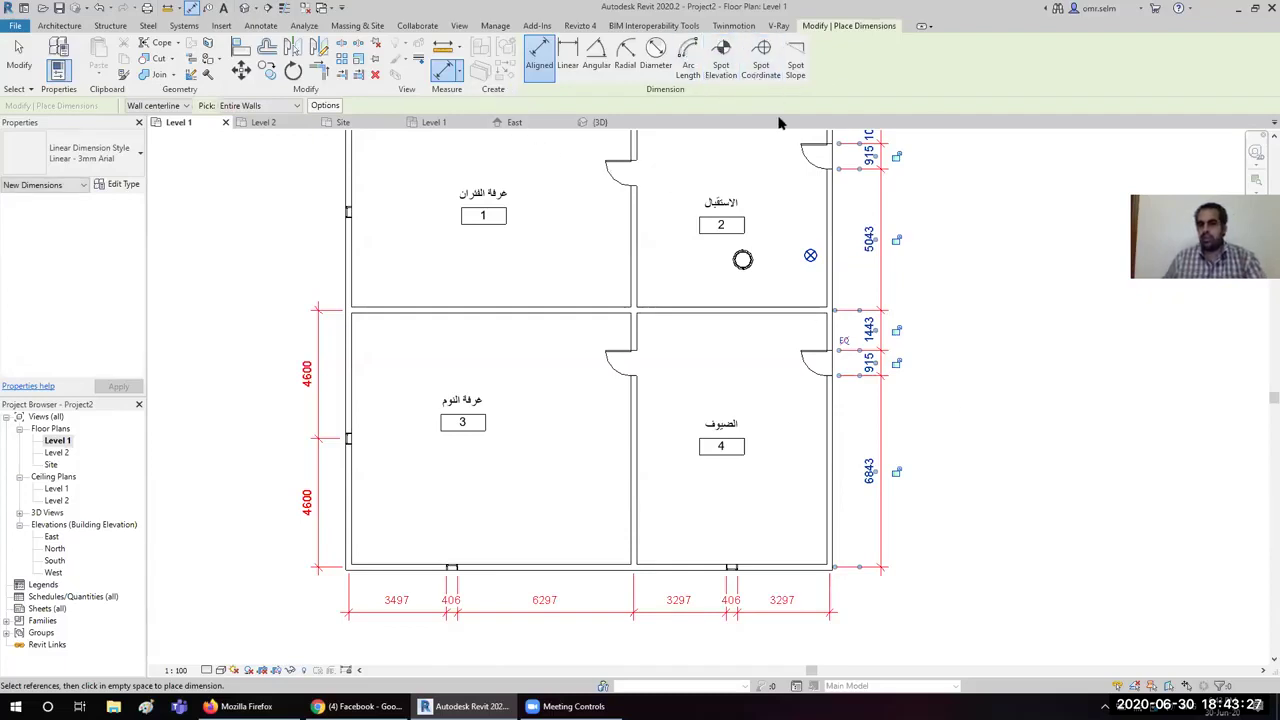
{"action": "left_click", "coordinate": [371, 248]}
{"action": "key", "text": "Escape"}
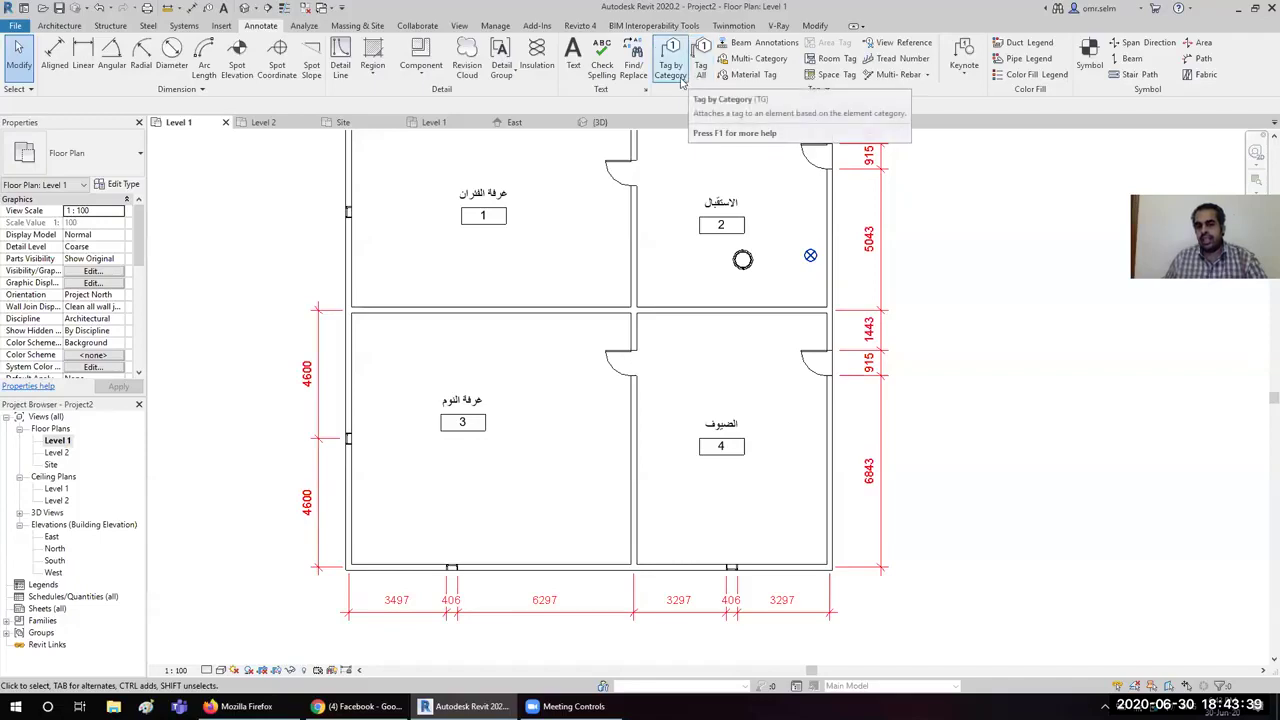
{"action": "mouse_move", "coordinate": [670, 62]}
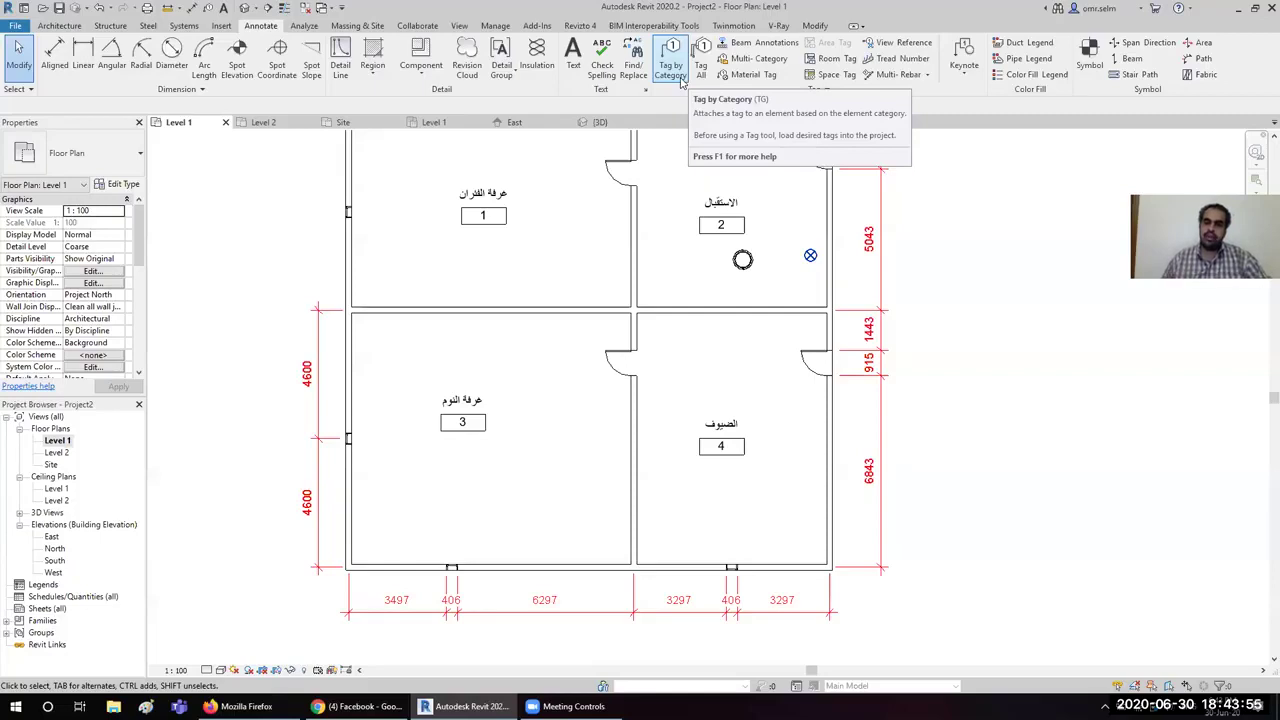
Step: Tag the door in room 4's right wall as door 3 with a leader, tag set left of the door
{"action": "left_click", "coordinate": [678, 78]}
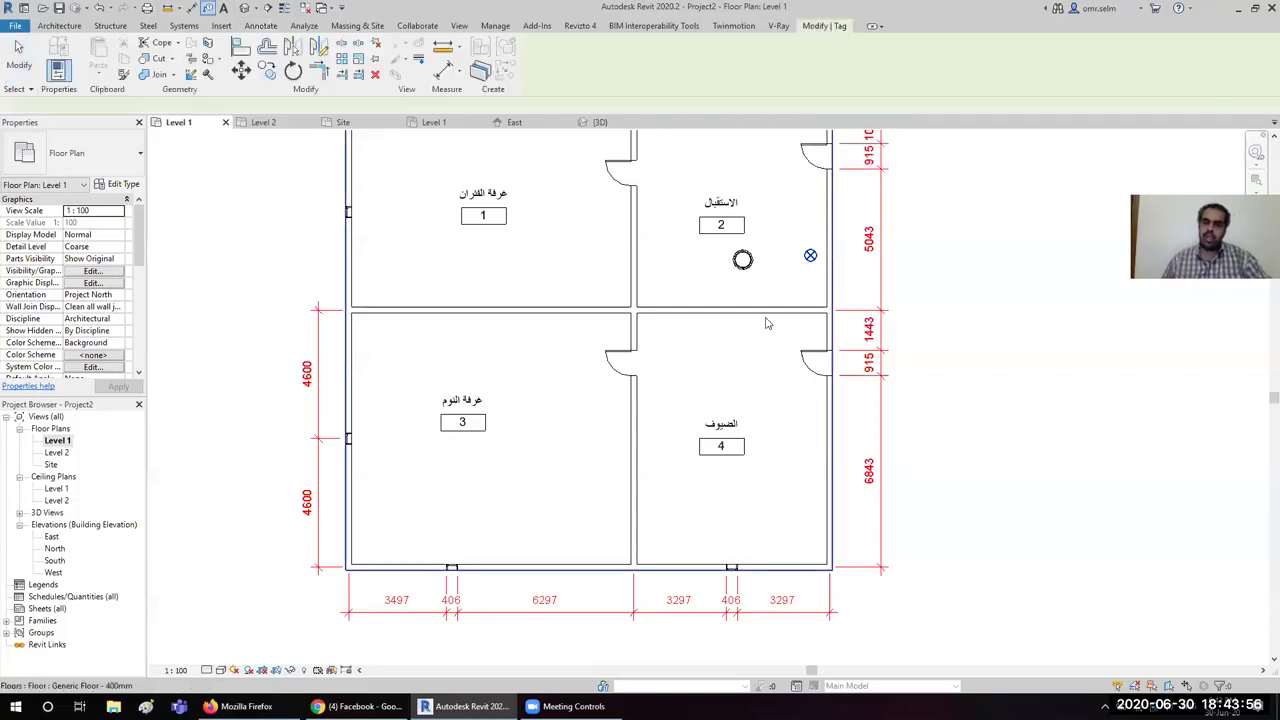
{"action": "left_click", "coordinate": [815, 370]}
{"action": "left_click_drag", "start_coordinate": [783, 372], "coordinate": [760, 368]}
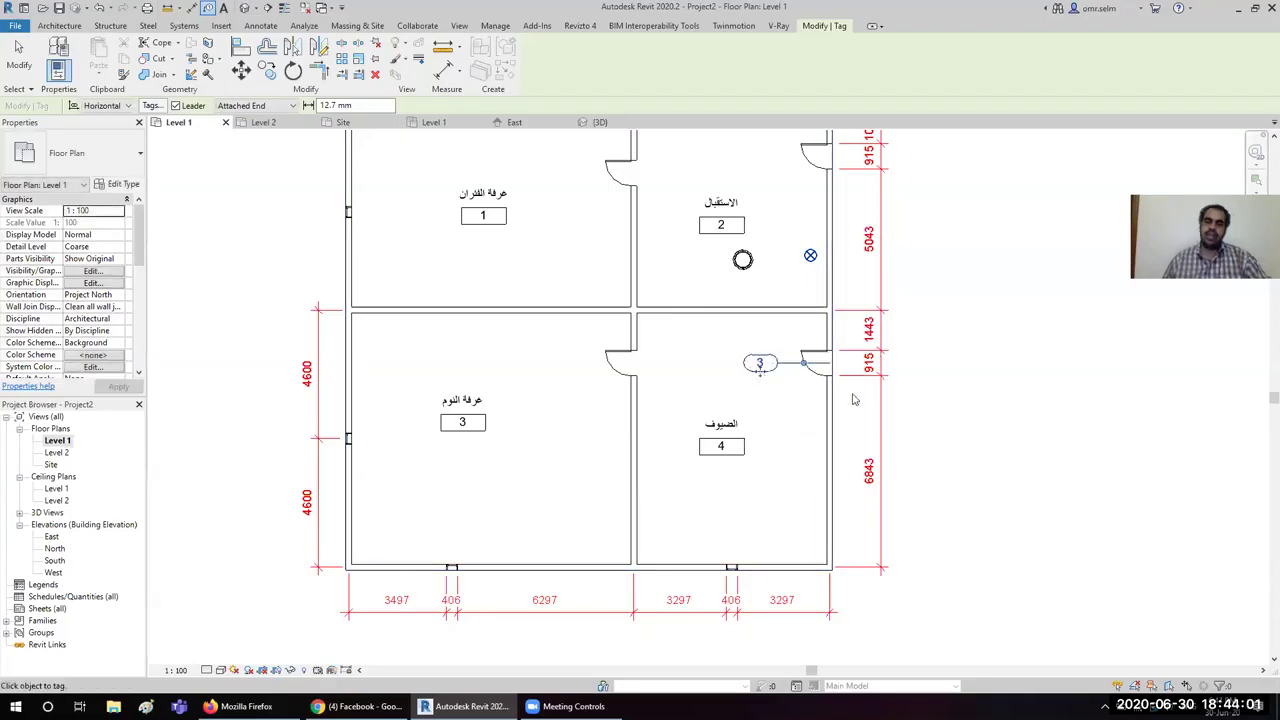
Step: Finish tagging and select door tag 3 to verify it
{"action": "middle_click_drag", "start_coordinate": [769, 379], "coordinate": [768, 533]}
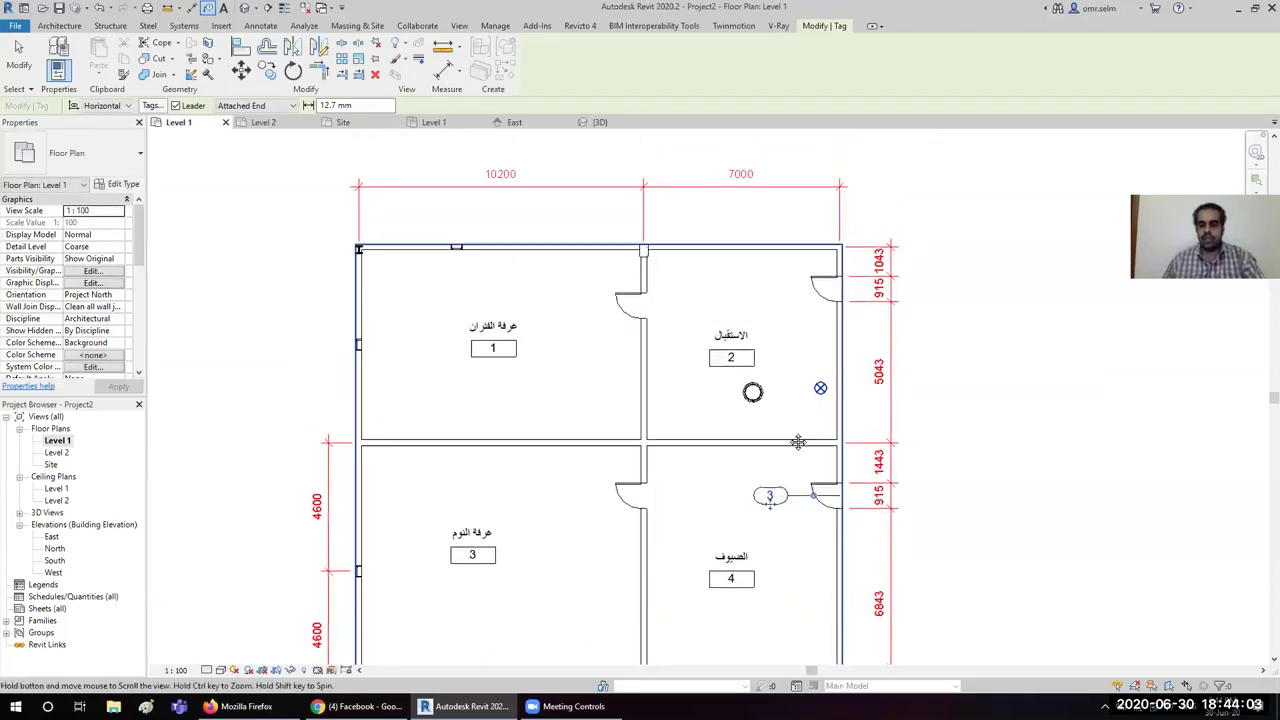
{"action": "scroll", "coordinate": [768, 533], "scroll_direction": "up", "scroll_amount": 1}
{"action": "scroll", "coordinate": [768, 533], "scroll_direction": "up", "scroll_amount": 1}
{"action": "key", "text": "Escape"}
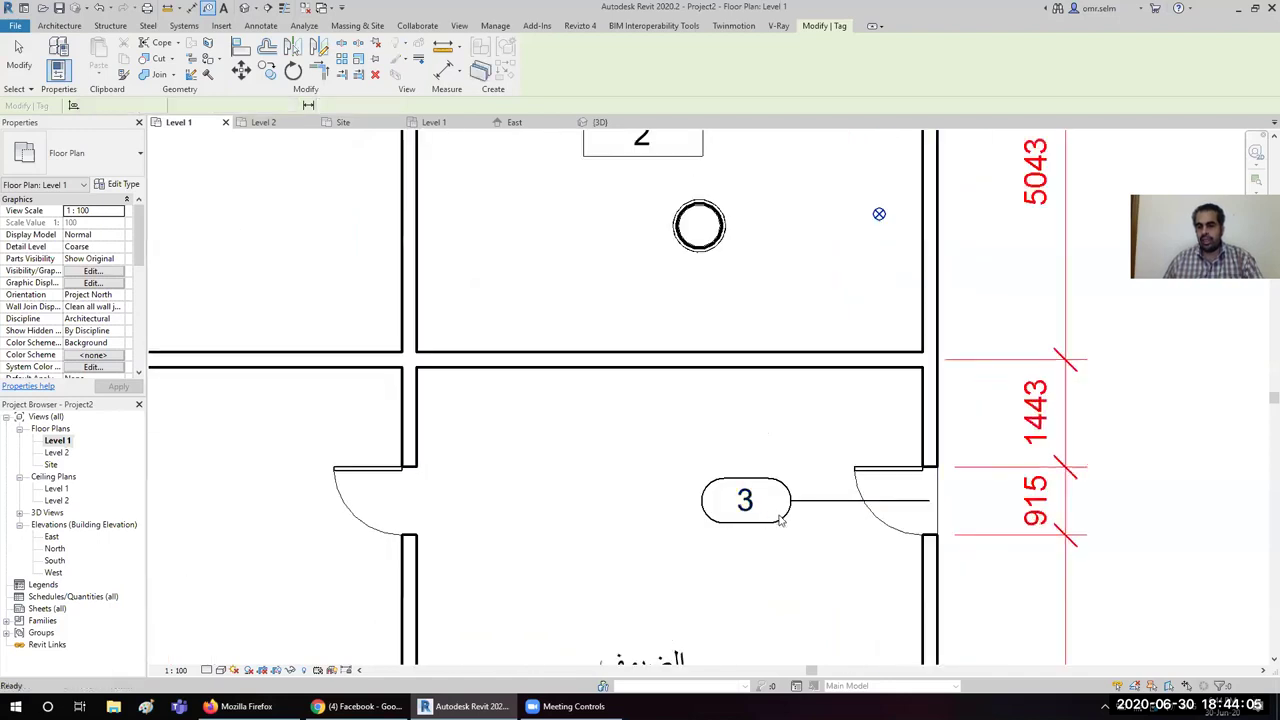
{"action": "left_click", "coordinate": [773, 527]}
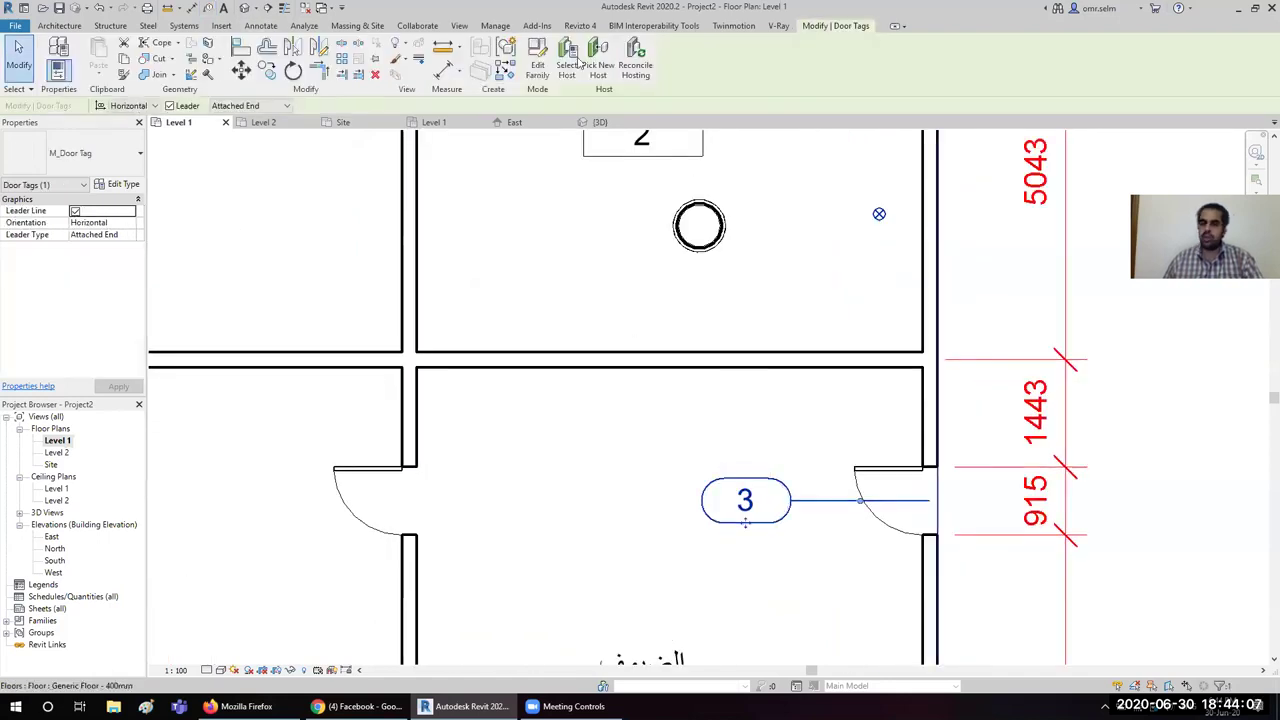
{"action": "key", "text": "Escape"}
{"action": "scroll", "coordinate": [651, 511], "scroll_direction": "down", "scroll_amount": 2}
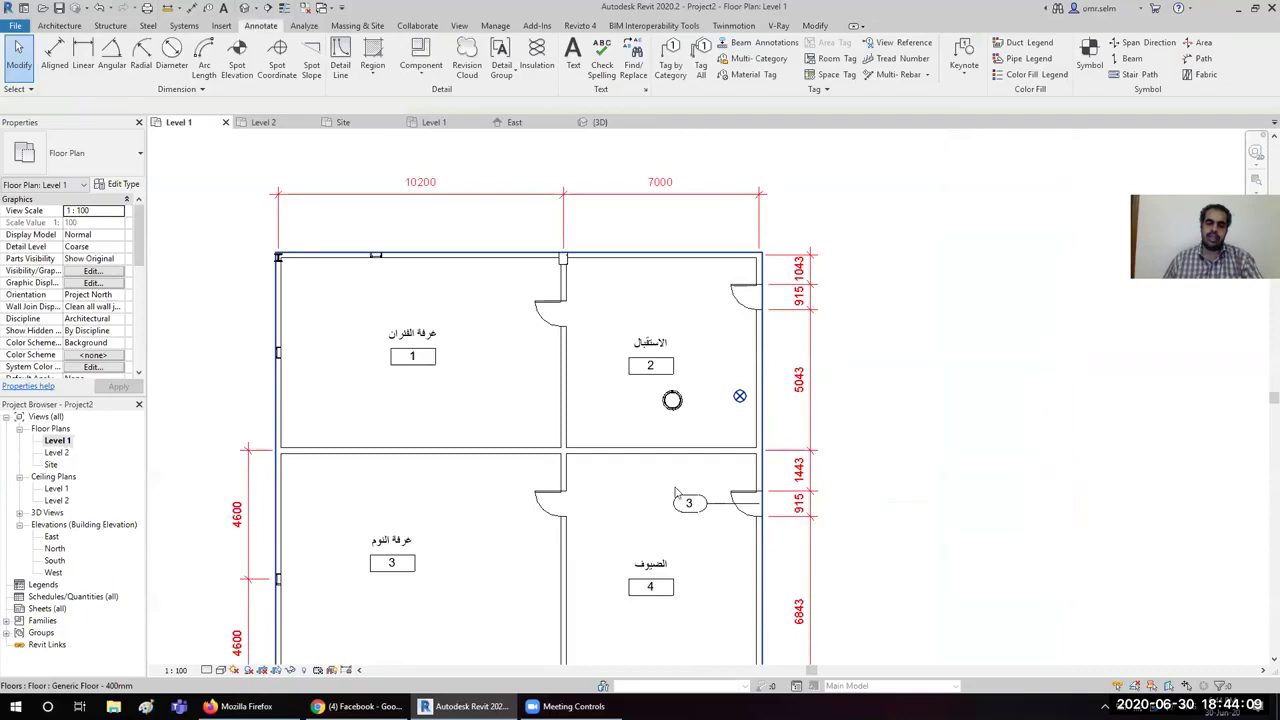
{"action": "scroll", "coordinate": [651, 511], "scroll_direction": "up", "scroll_amount": 1}
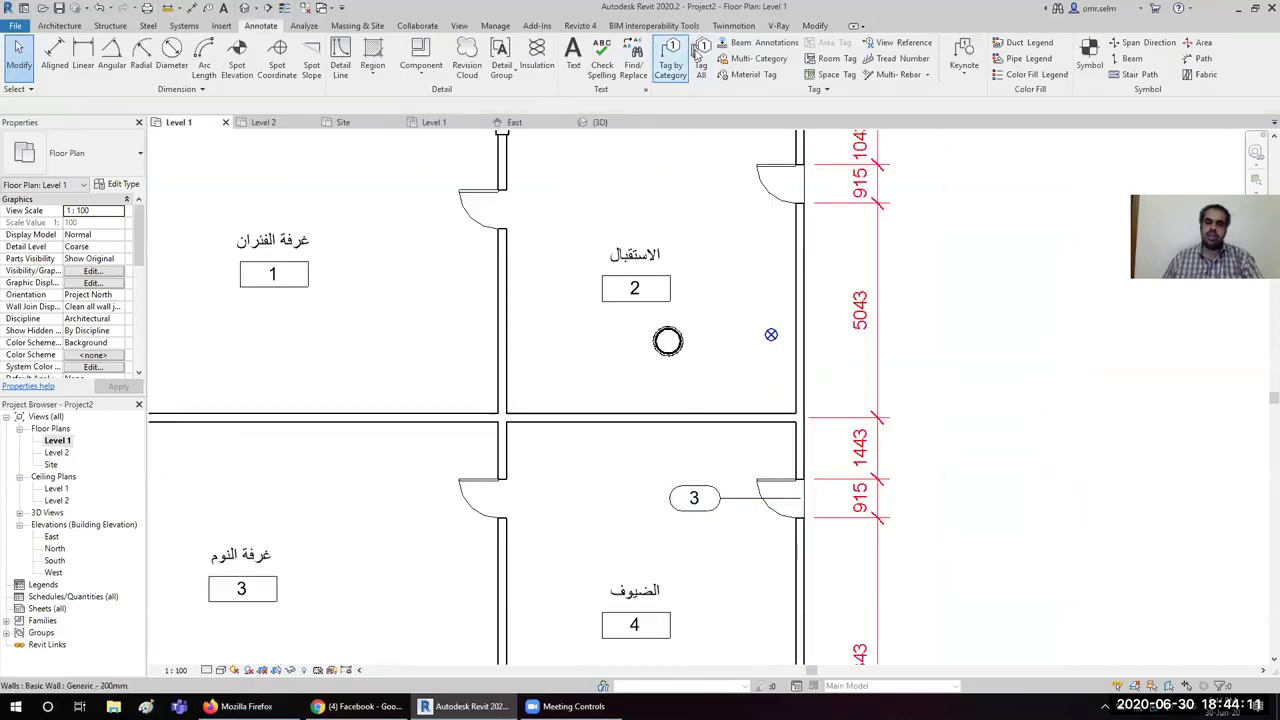
Step: Tag all untagged doors, walls and windows at once, adding door tags 4–6 and wall tags
{"action": "left_click", "coordinate": [700, 60]}
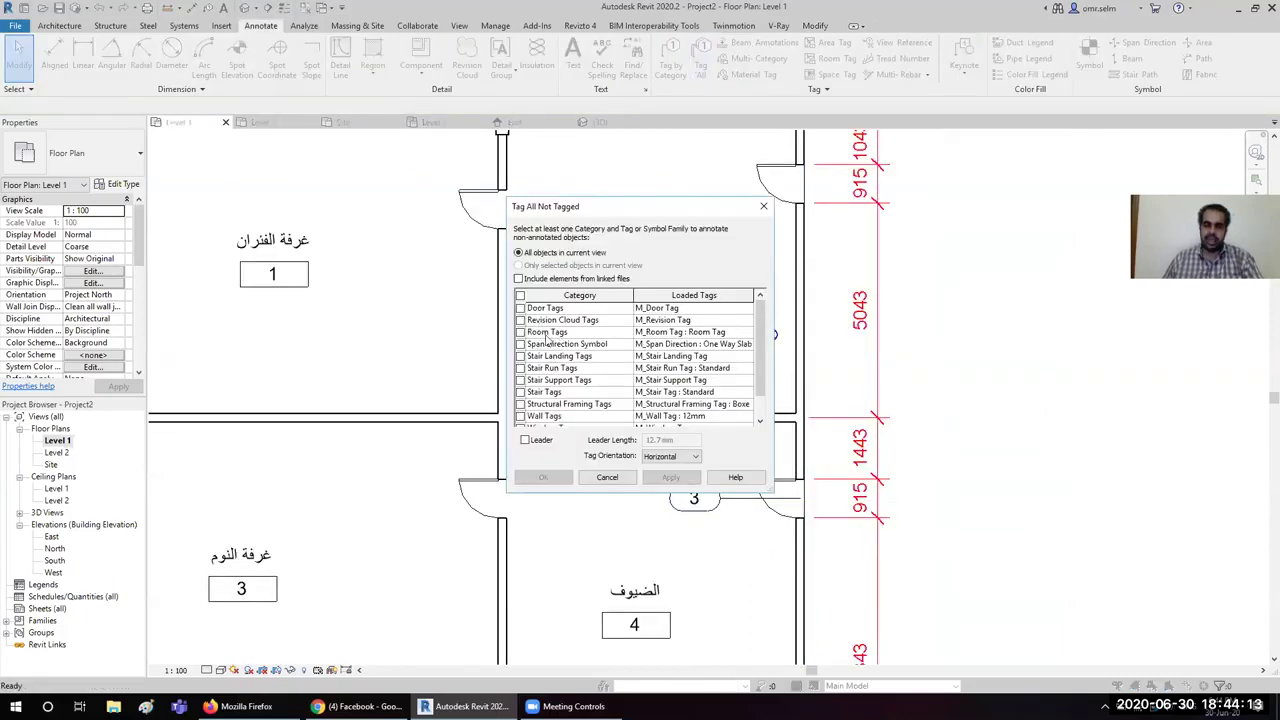
{"action": "scroll", "coordinate": [520, 380], "scroll_direction": "down", "scroll_amount": 1}
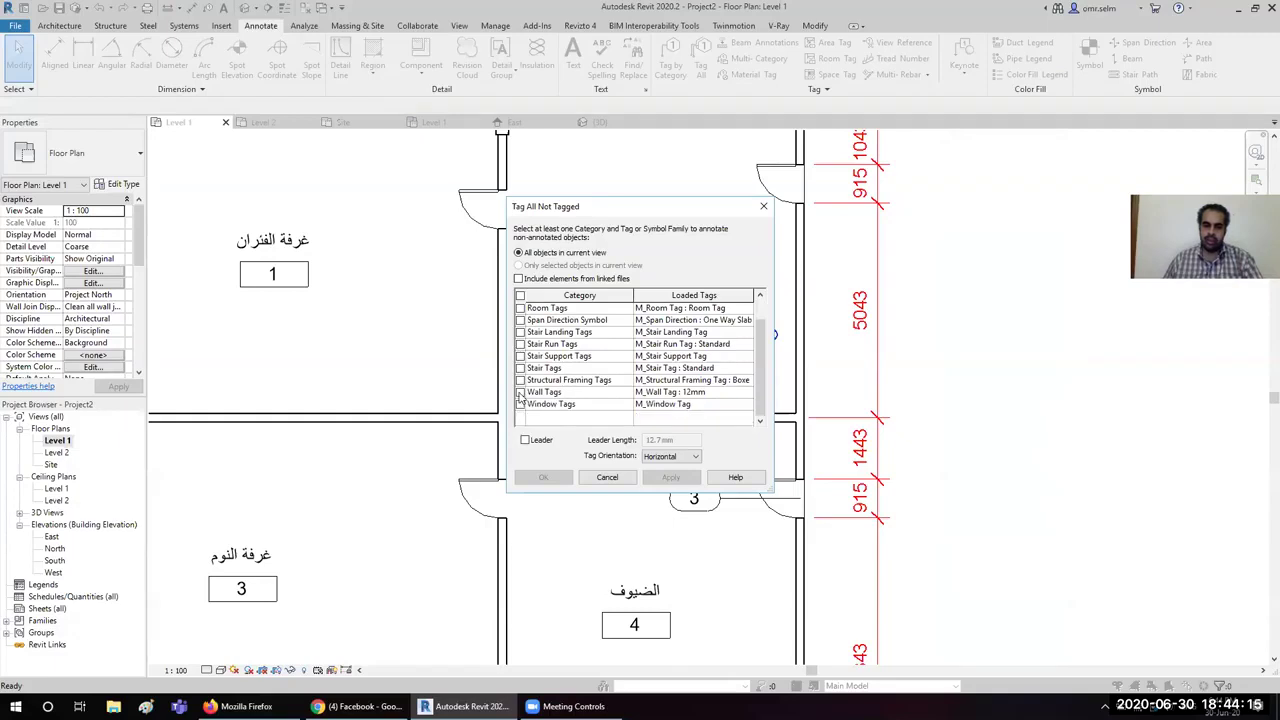
{"action": "left_click", "coordinate": [520, 392]}
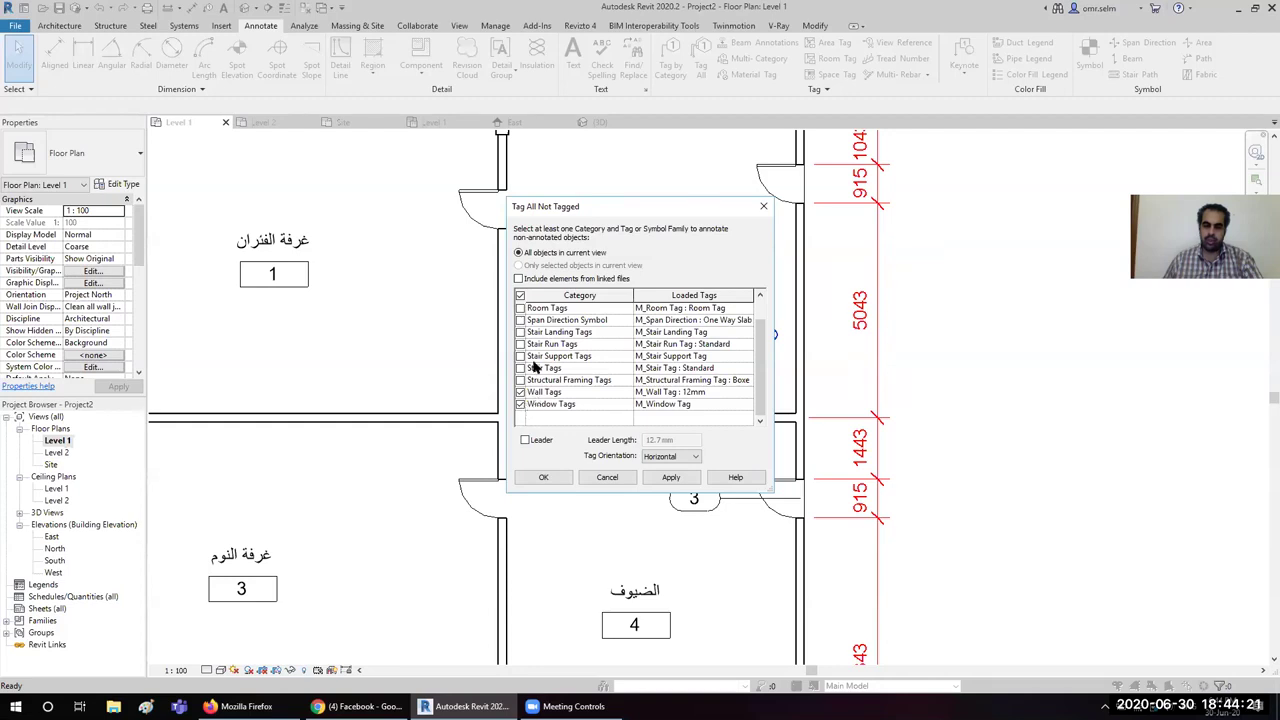
{"action": "scroll", "coordinate": [536, 368], "scroll_direction": "up", "scroll_amount": 1}
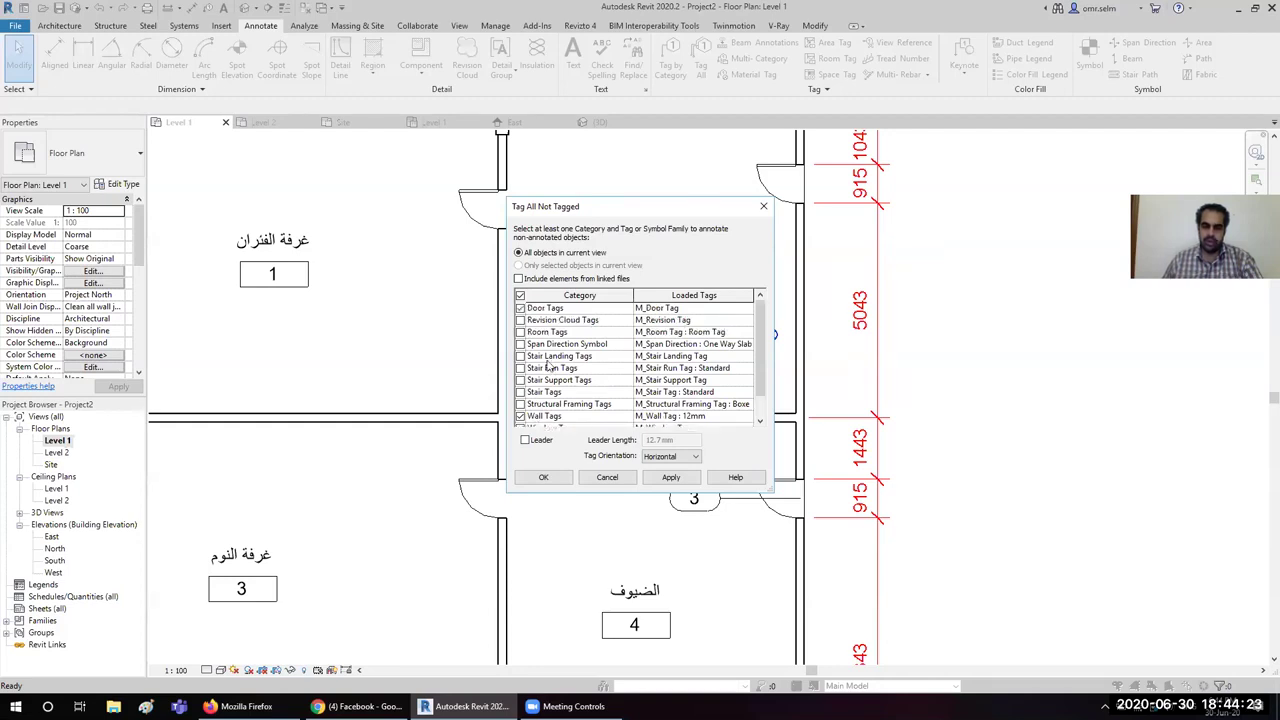
{"action": "left_click", "coordinate": [543, 477]}
{"action": "scroll", "coordinate": [858, 412], "scroll_direction": "down", "scroll_amount": 2}
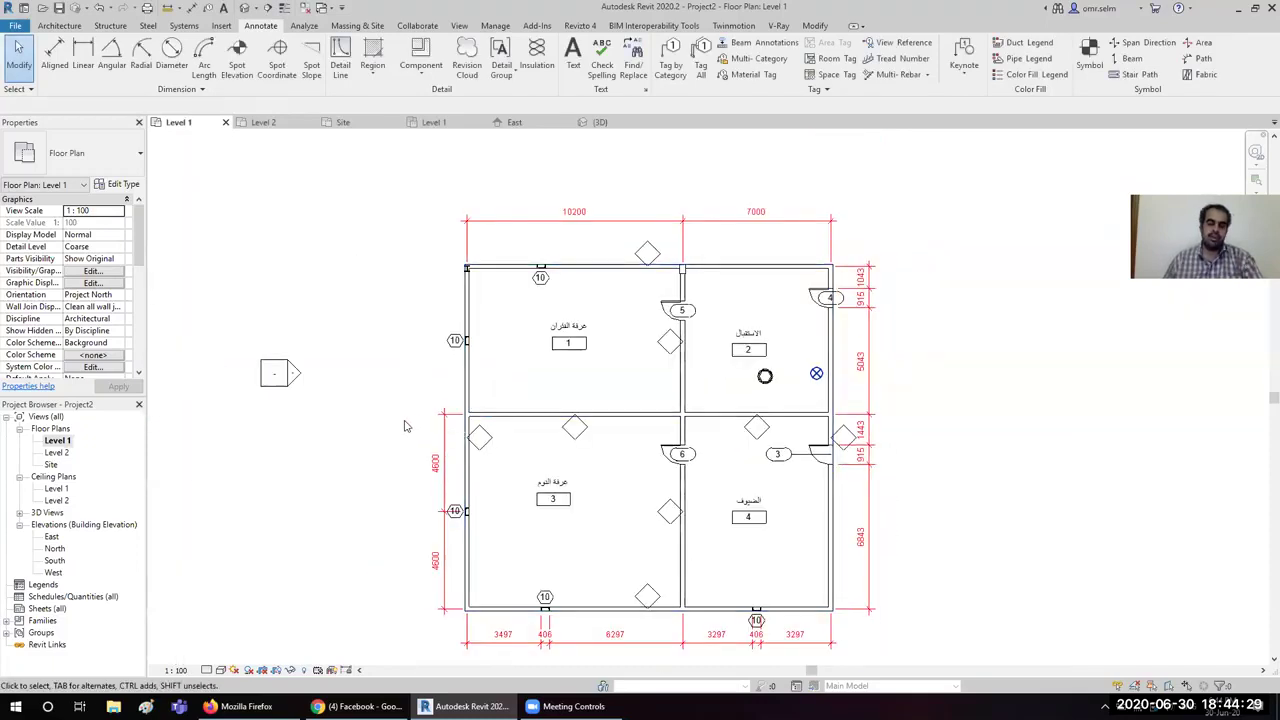
{"action": "scroll", "coordinate": [500, 427], "scroll_direction": "right", "scroll_amount": 3, "text": "shift"}
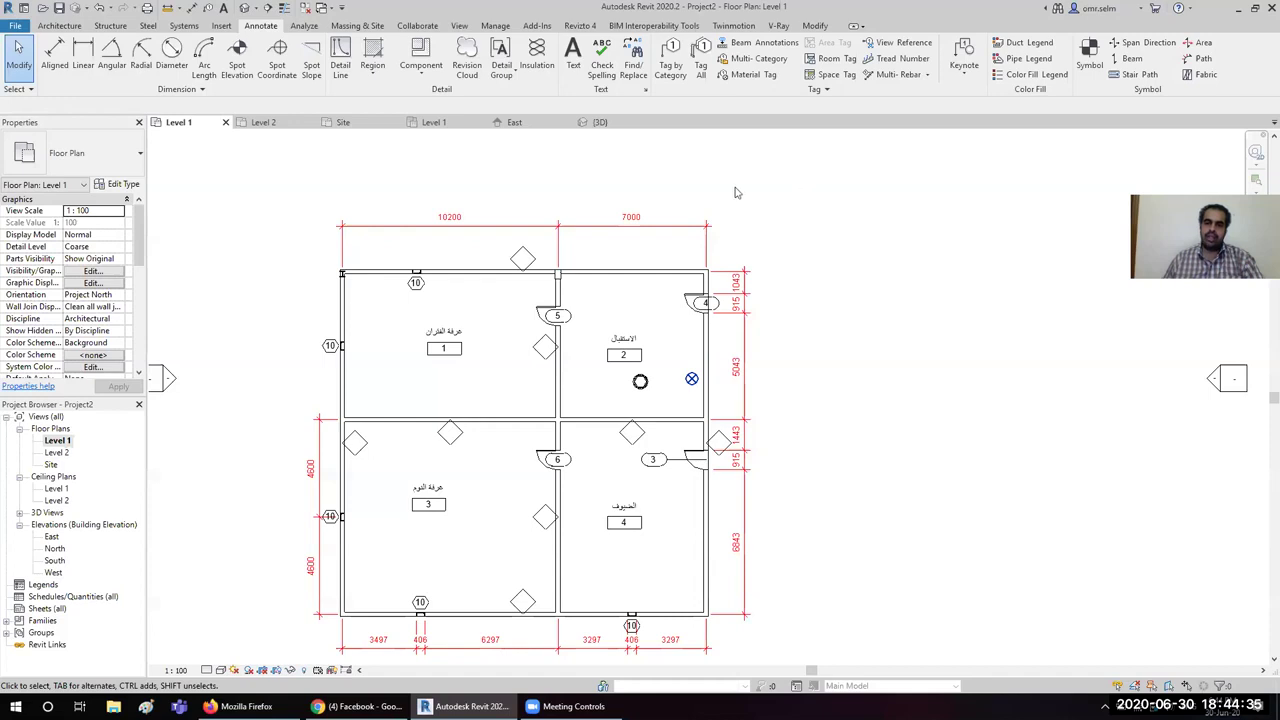
Step: Place a colour fill legend right of the plan using the Rooms space type and Name scheme
{"action": "left_click", "coordinate": [1035, 74]}
{"action": "left_click", "coordinate": [803, 234]}
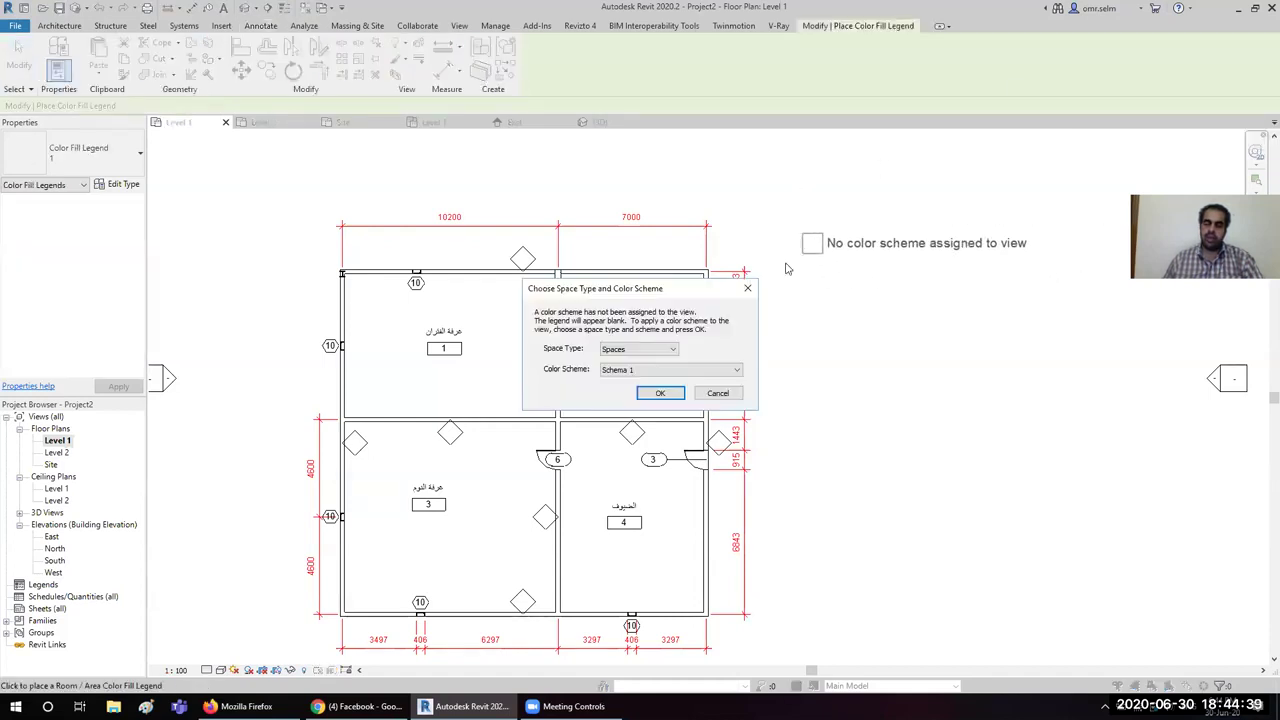
{"action": "left_click", "coordinate": [660, 349]}
{"action": "left_click", "coordinate": [639, 371]}
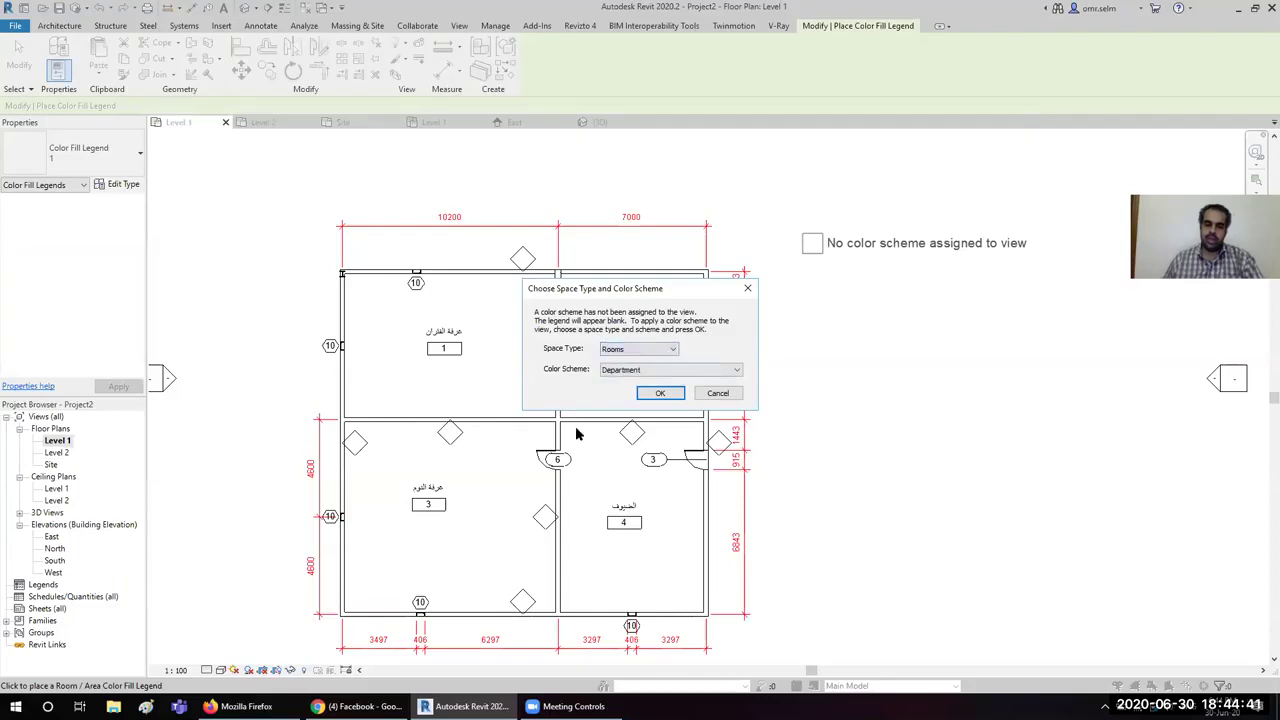
{"action": "left_click", "coordinate": [631, 371]}
{"action": "left_click", "coordinate": [615, 399]}
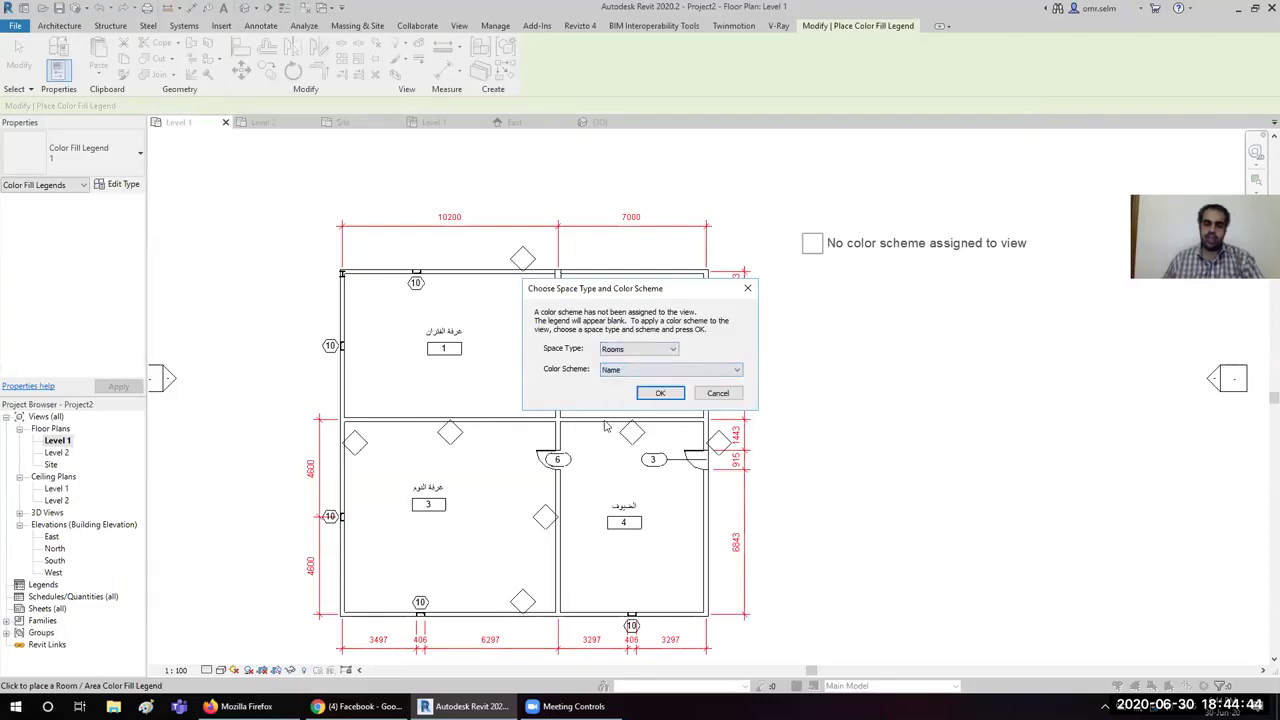
{"action": "left_click", "coordinate": [664, 394]}
{"action": "key", "text": "Escape"}
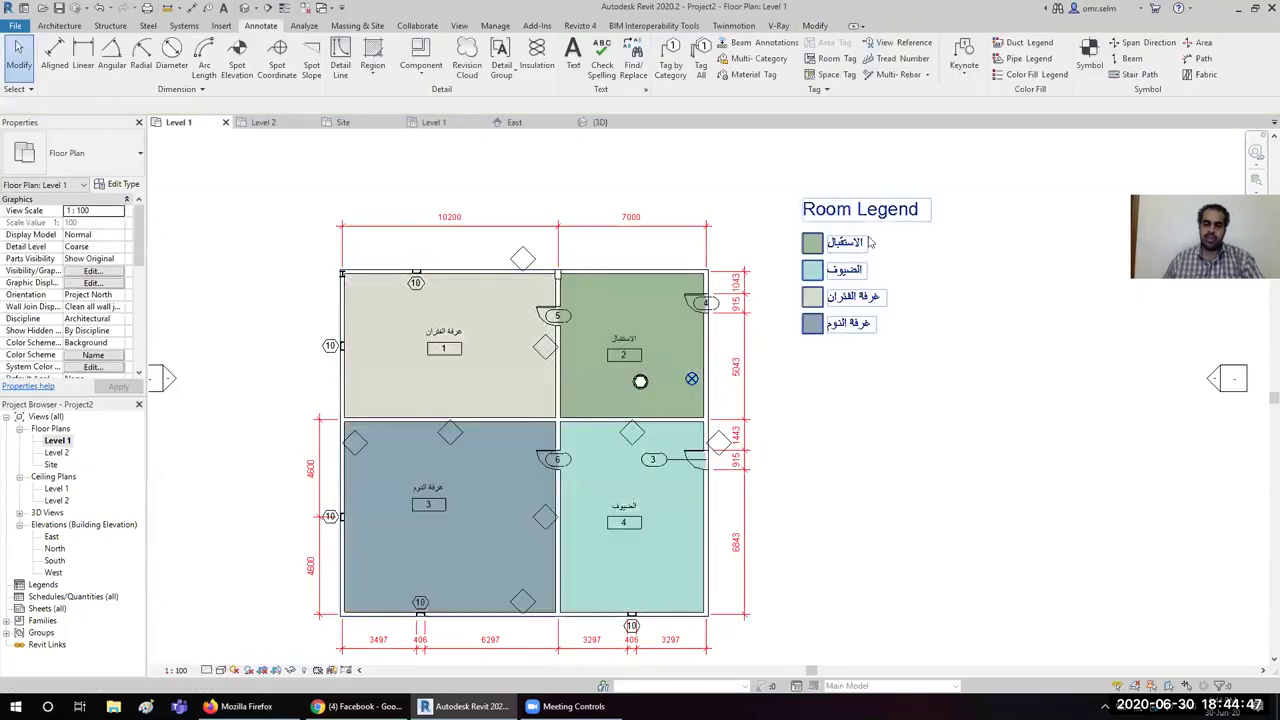
Step: Move the Room Legend down, closer to the plan
{"action": "scroll", "coordinate": [835, 242], "scroll_direction": "up", "scroll_amount": 3}
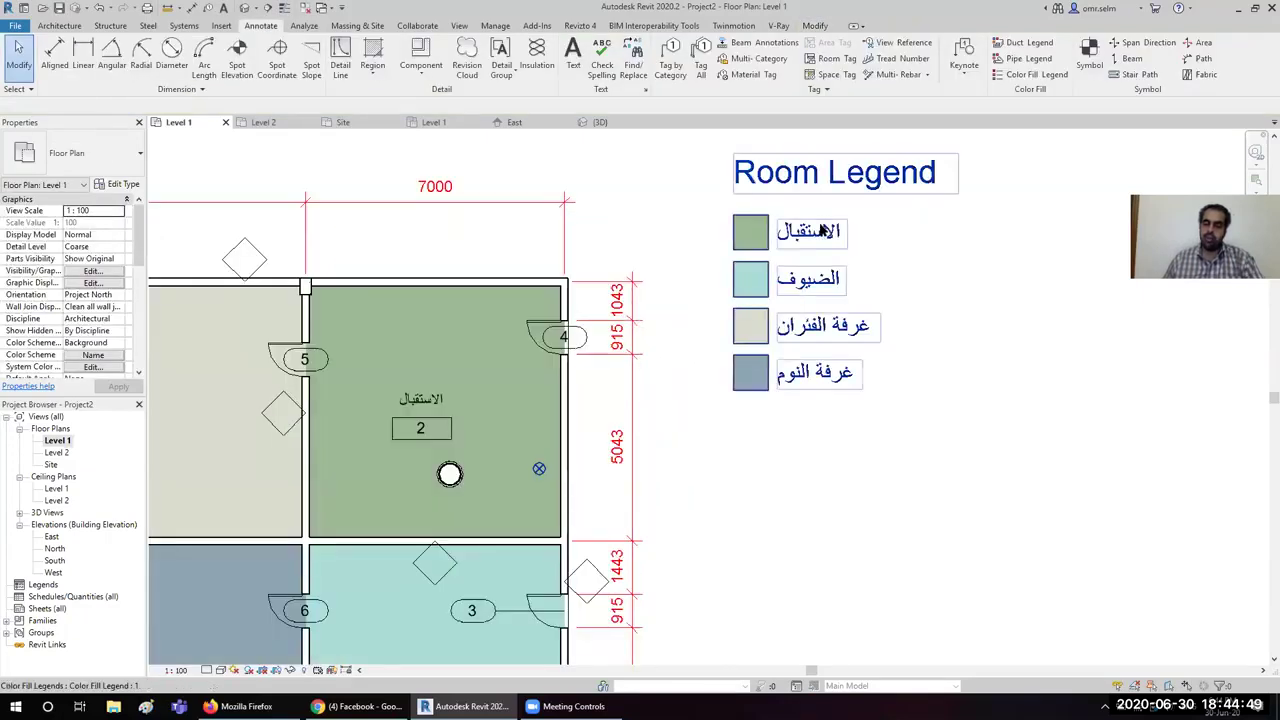
{"action": "scroll", "coordinate": [835, 242], "scroll_direction": "up", "scroll_amount": 2}
{"action": "scroll", "coordinate": [838, 228], "scroll_direction": "down", "scroll_amount": 3}
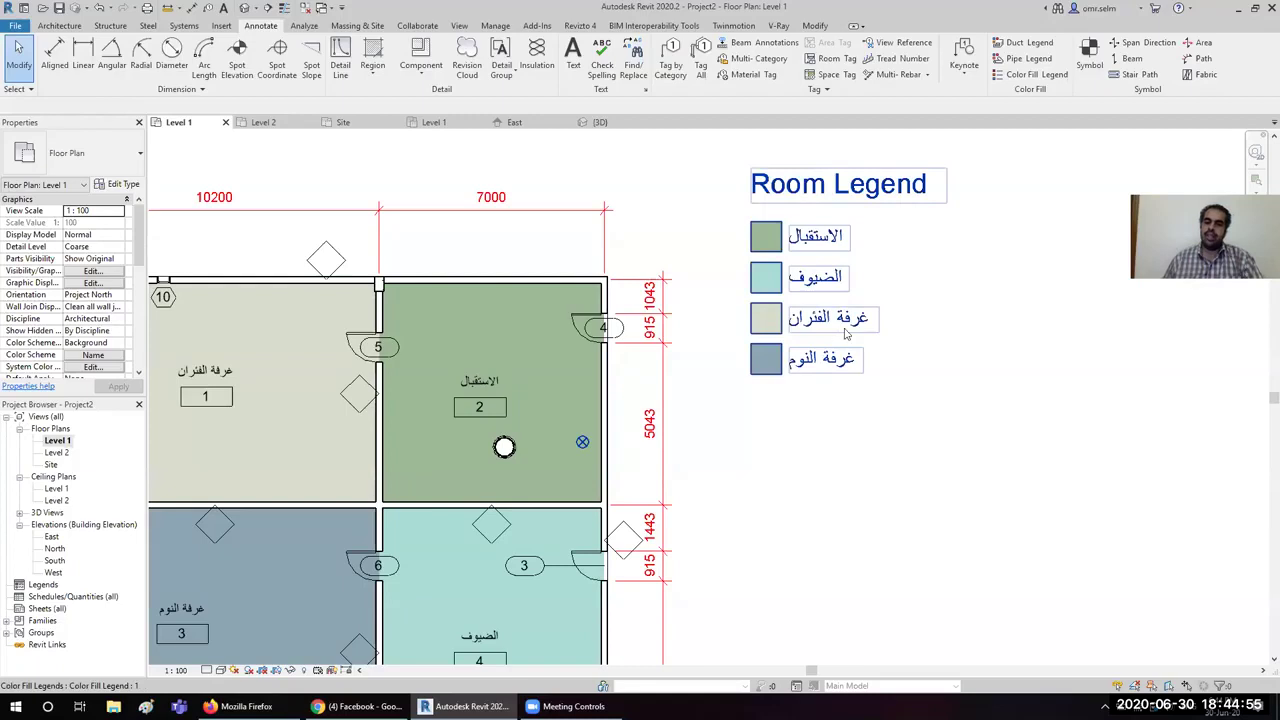
{"action": "scroll", "coordinate": [834, 183], "scroll_direction": "down", "scroll_amount": 2}
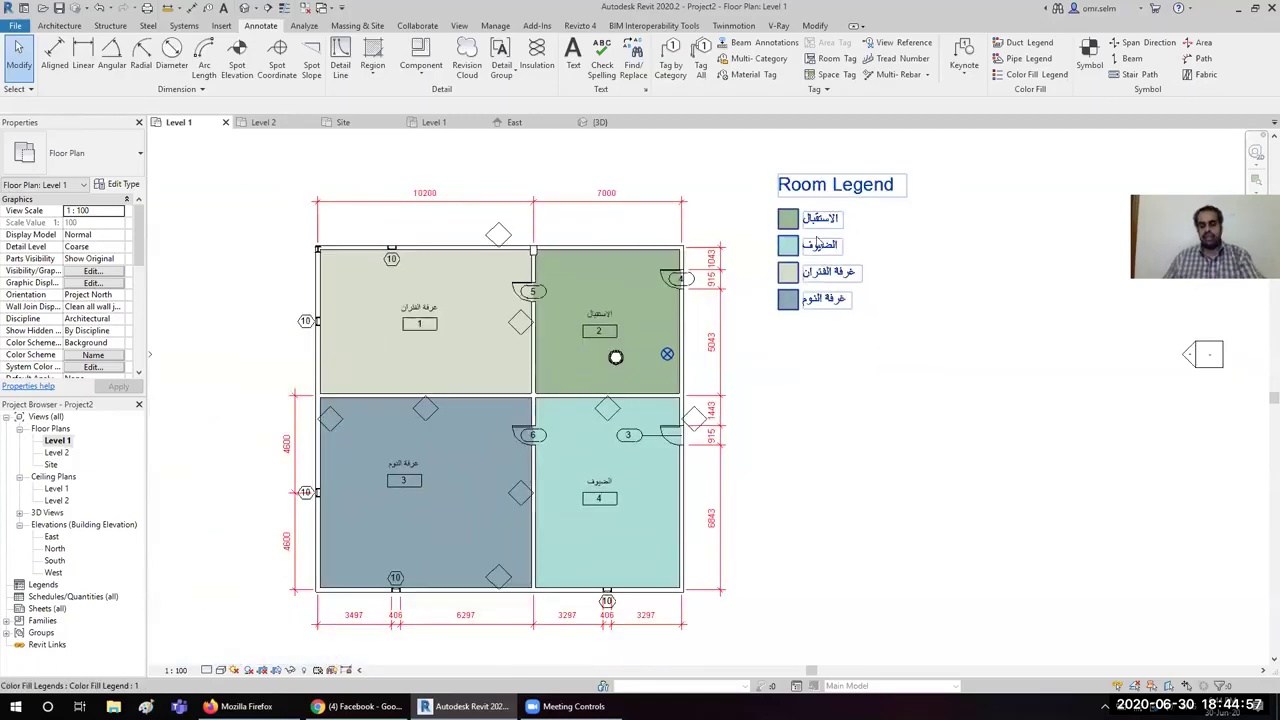
{"action": "left_click", "coordinate": [784, 201]}
{"action": "left_click_drag", "start_coordinate": [793, 216], "coordinate": [767, 273]}
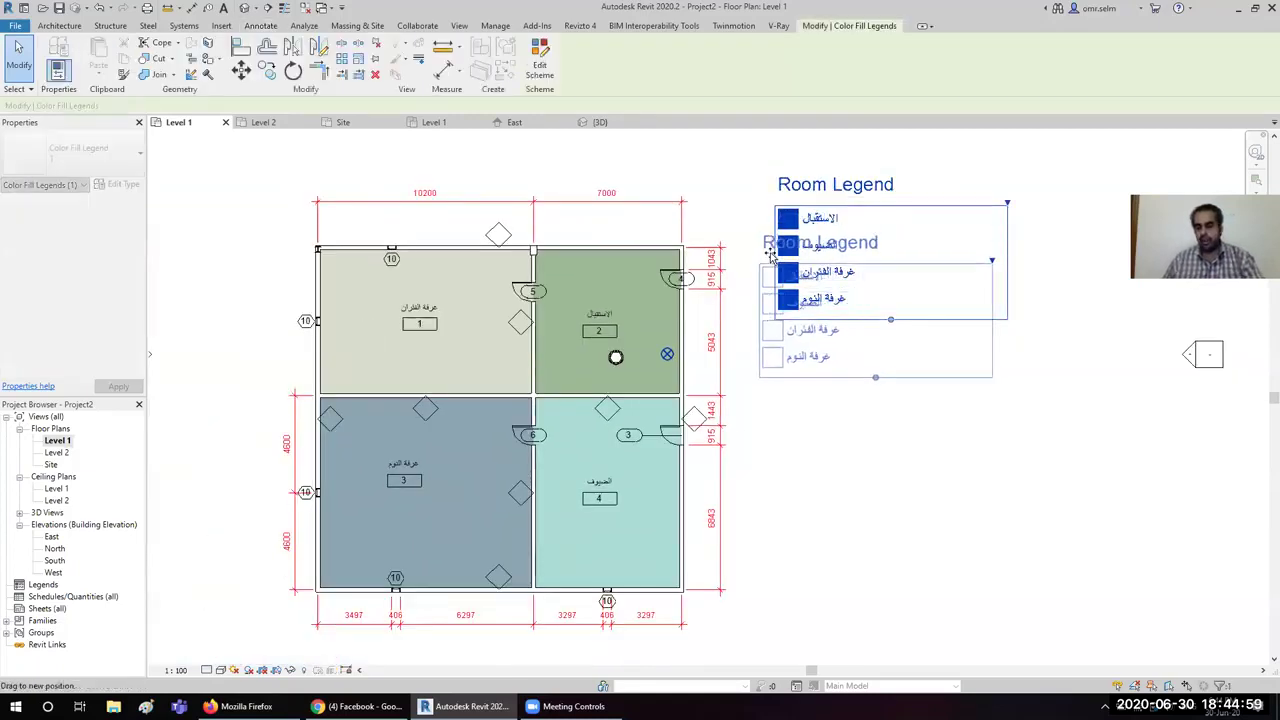
{"action": "left_click", "coordinate": [789, 495]}
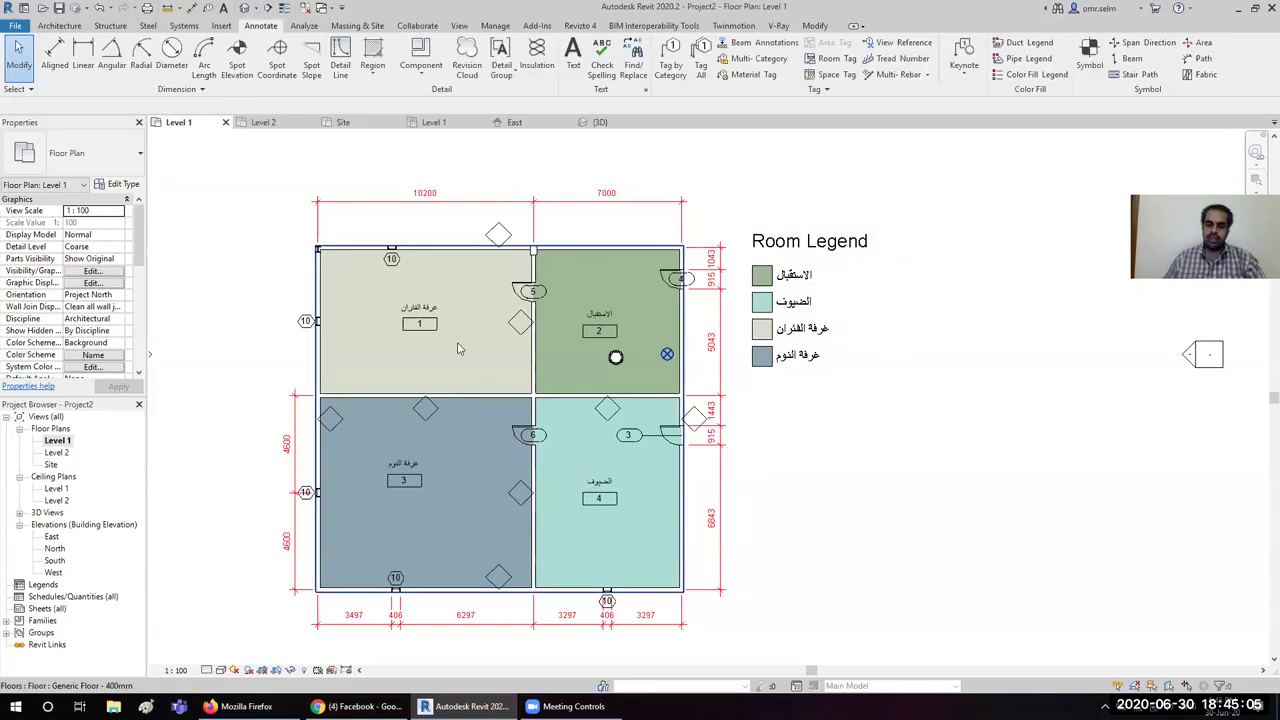
Step: Copy room 1's name غرفة الفئران and paste it as the lower-left room's name
{"action": "left_click", "coordinate": [419, 306]}
{"action": "left_click", "coordinate": [414, 304]}
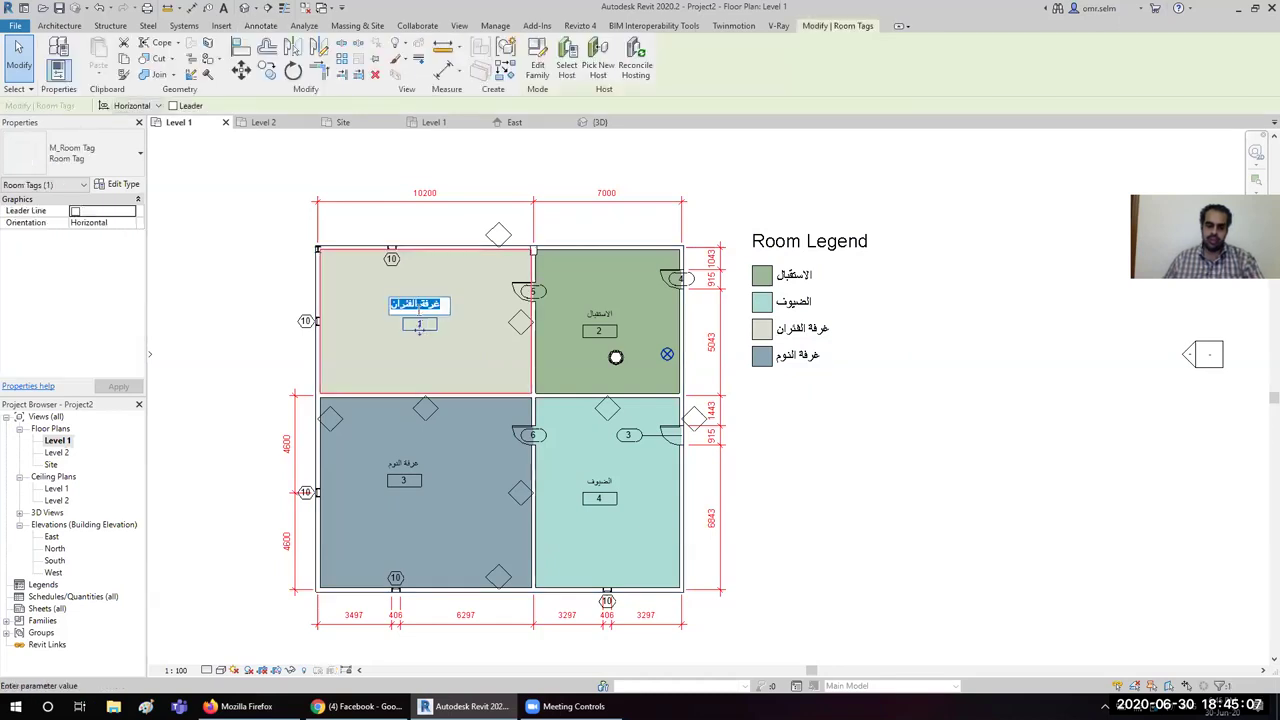
{"action": "key", "text": "ctrl+c"}
{"action": "left_click", "coordinate": [419, 440]}
{"action": "left_click", "coordinate": [403, 464]}
{"action": "left_click", "coordinate": [403, 464]}
{"action": "key", "text": "ctrl+v"}
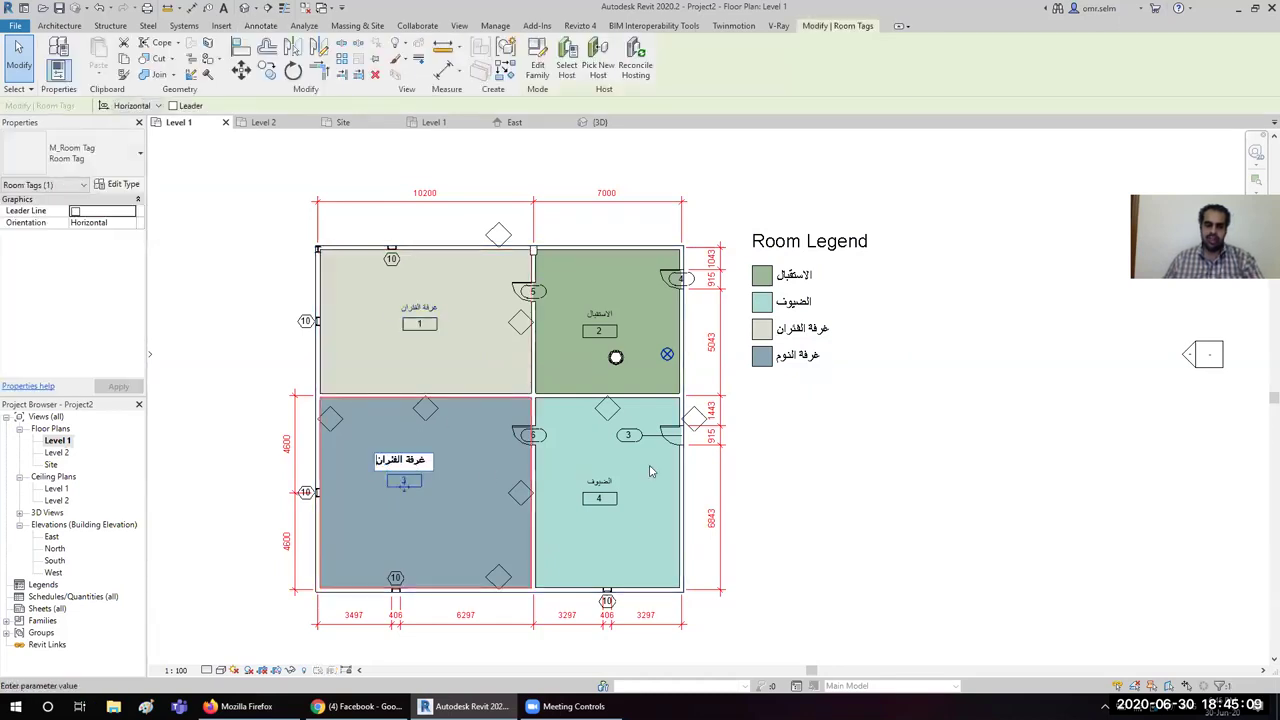
{"action": "left_click", "coordinate": [957, 514]}
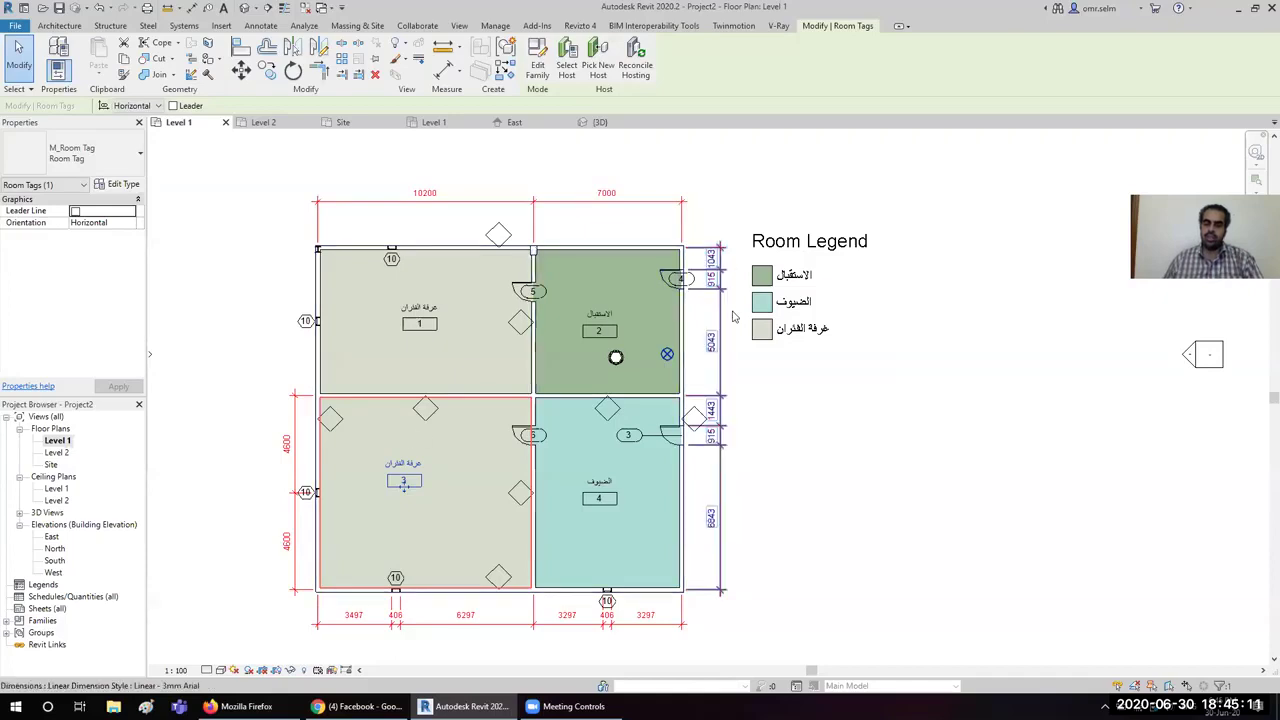
{"action": "left_click", "coordinate": [804, 355]}
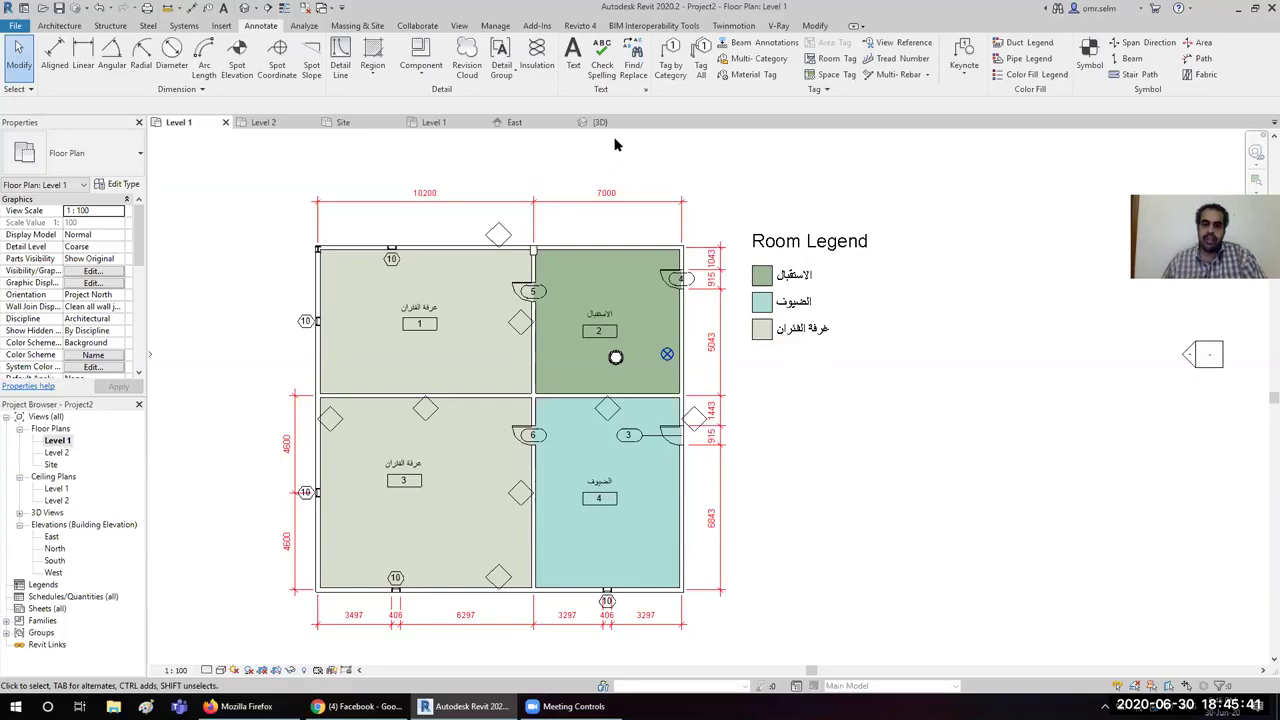
Step: Drag door tag 5 off its door swing, right into the upper-right room 2
{"action": "scroll", "coordinate": [600, 350], "scroll_direction": "up", "scroll_amount": 2}
{"action": "scroll", "coordinate": [592, 377], "scroll_direction": "up", "scroll_amount": 1}
{"action": "scroll", "coordinate": [636, 425], "scroll_direction": "up", "scroll_amount": 1}
{"action": "scroll", "coordinate": [593, 380], "scroll_direction": "up", "scroll_amount": 1}
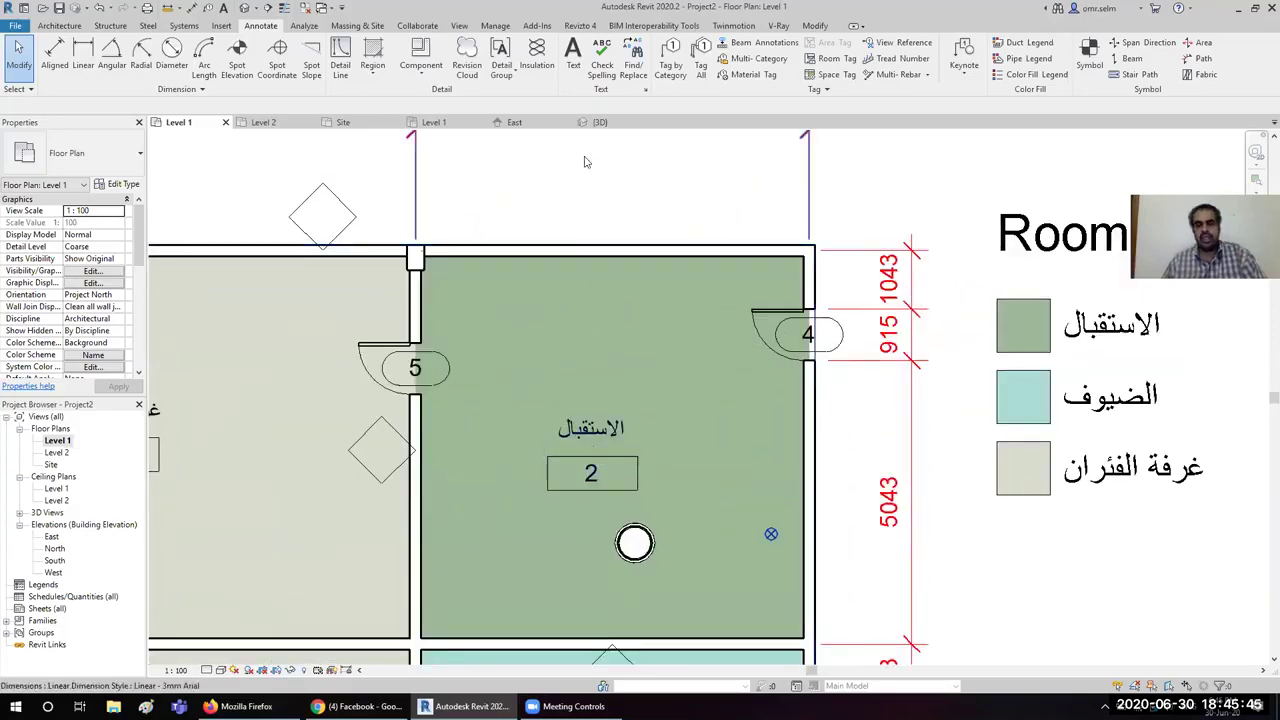
{"action": "scroll", "coordinate": [575, 452], "scroll_direction": "down", "scroll_amount": 1}
{"action": "scroll", "coordinate": [575, 452], "scroll_direction": "down", "scroll_amount": 1}
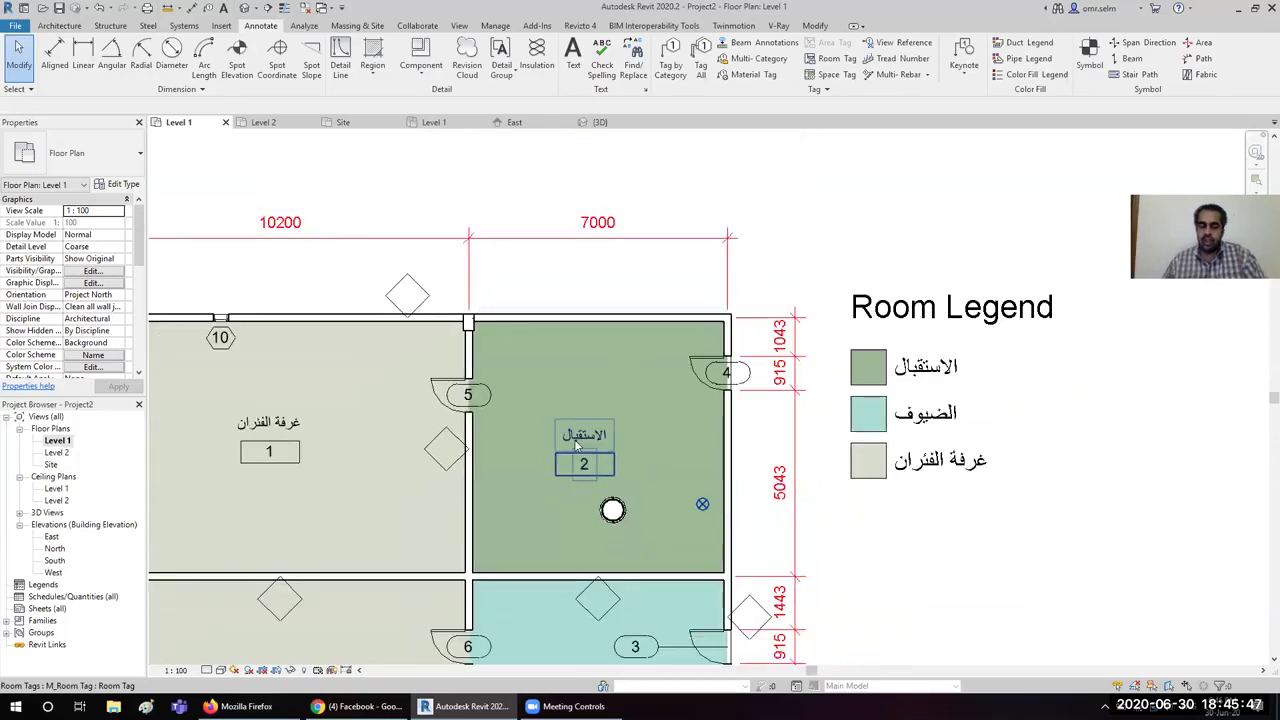
{"action": "scroll", "coordinate": [497, 370], "scroll_direction": "up", "scroll_amount": 1}
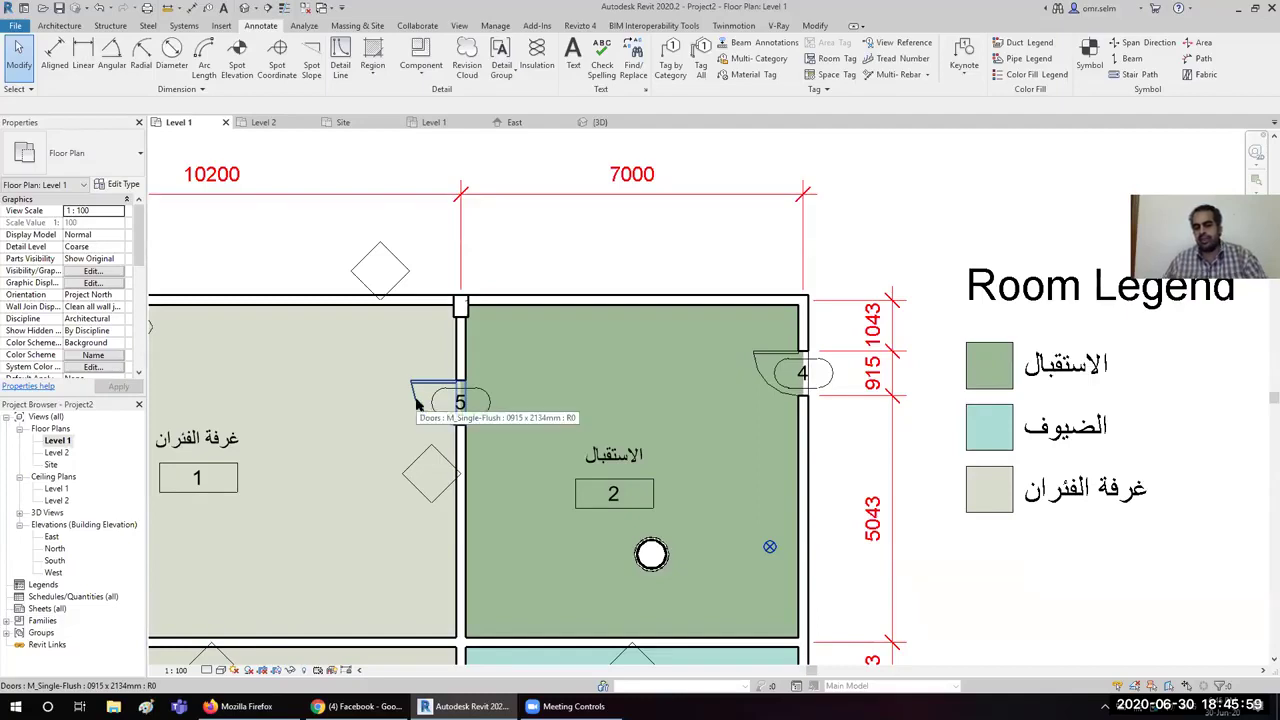
{"action": "left_click", "coordinate": [418, 402]}
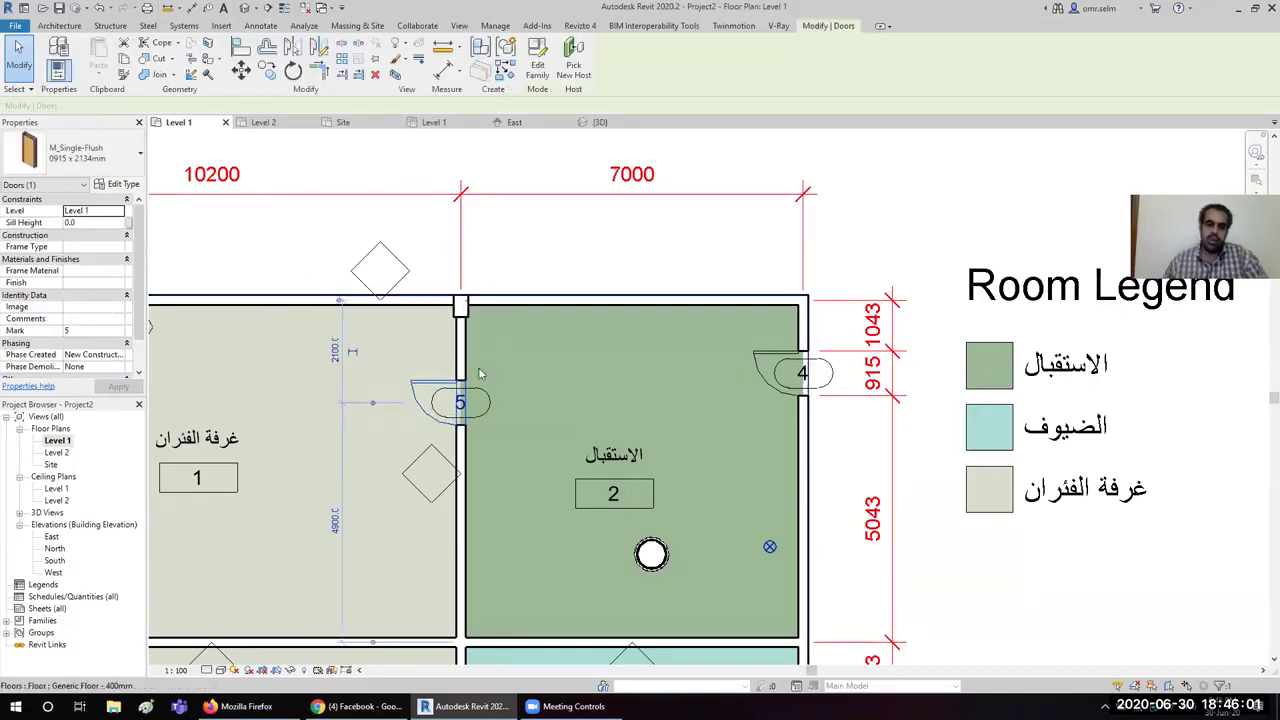
{"action": "left_click", "coordinate": [484, 404]}
{"action": "left_click_drag", "start_coordinate": [486, 410], "coordinate": [527, 416]}
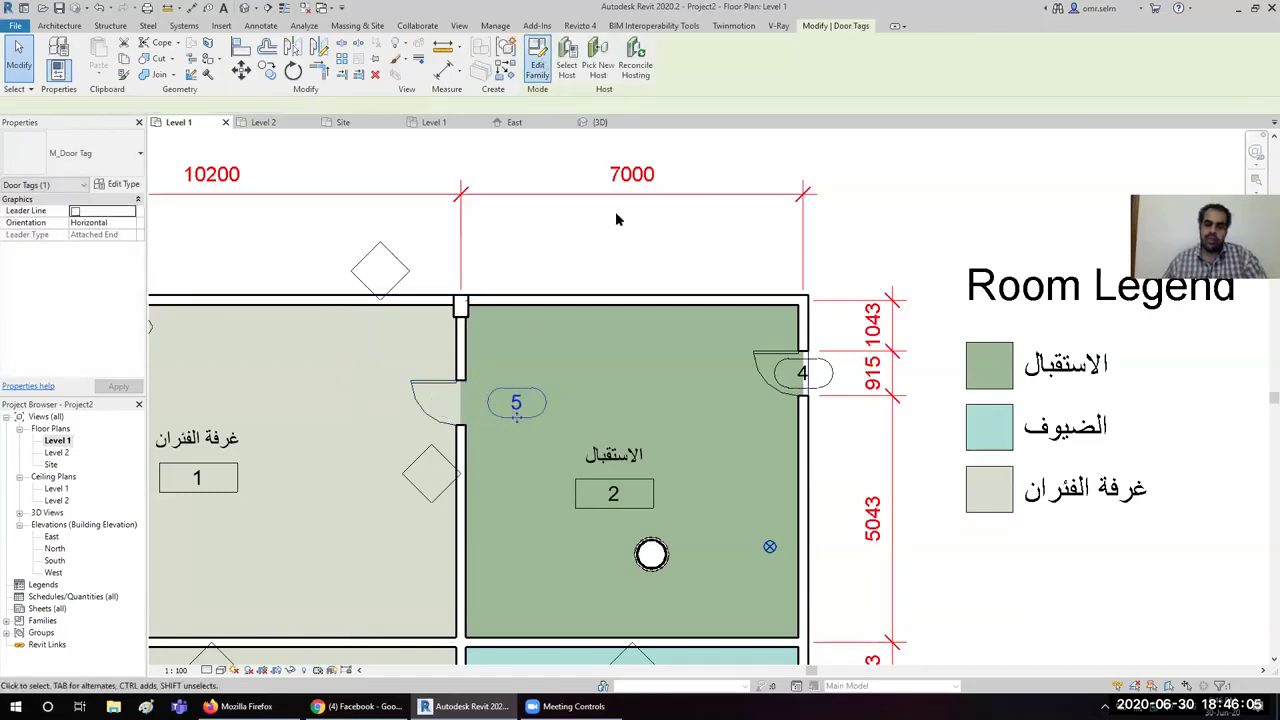
Step: Open M_Door Tag with EF and add a label containing the Width and Height parameters
{"action": "key", "text": "e"}
{"action": "key", "text": "f"}
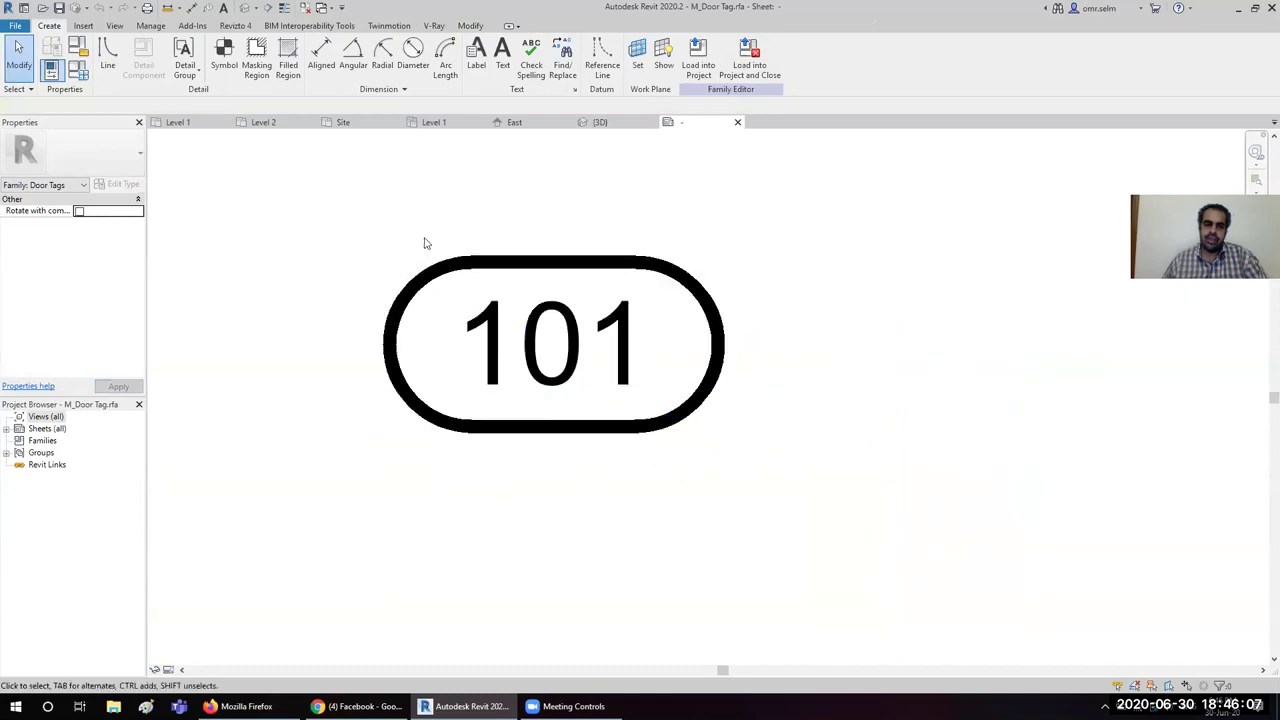
{"action": "scroll", "coordinate": [424, 243], "scroll_direction": "down", "scroll_amount": 2}
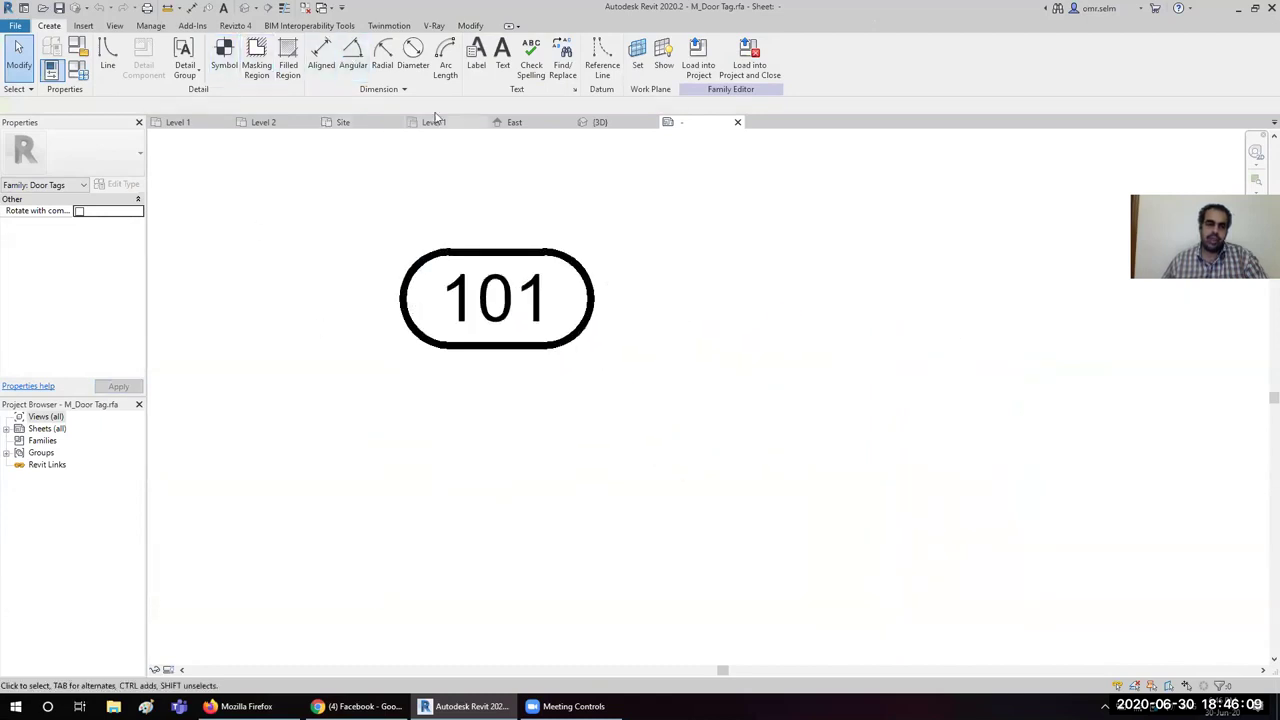
{"action": "left_click", "coordinate": [476, 55]}
{"action": "left_click", "coordinate": [445, 392]}
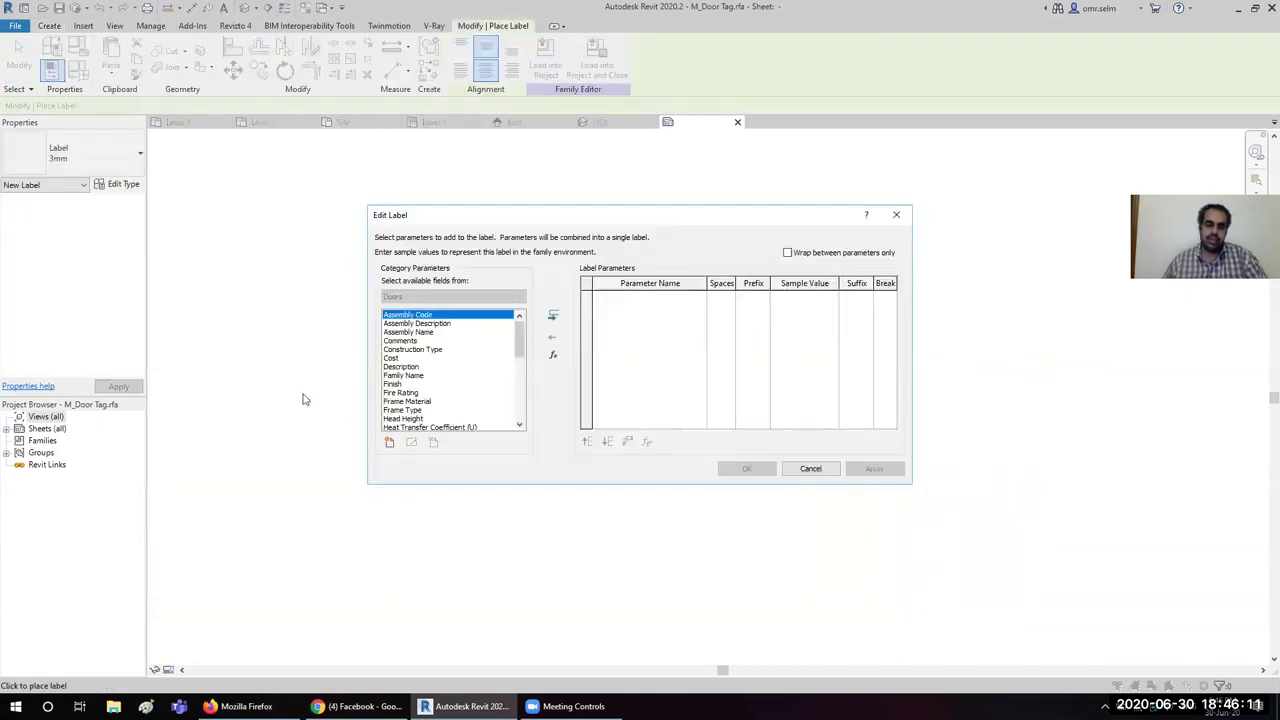
{"action": "scroll", "coordinate": [447, 337], "scroll_direction": "down", "scroll_amount": 3}
{"action": "left_click", "coordinate": [420, 342]}
{"action": "key", "text": "End"}
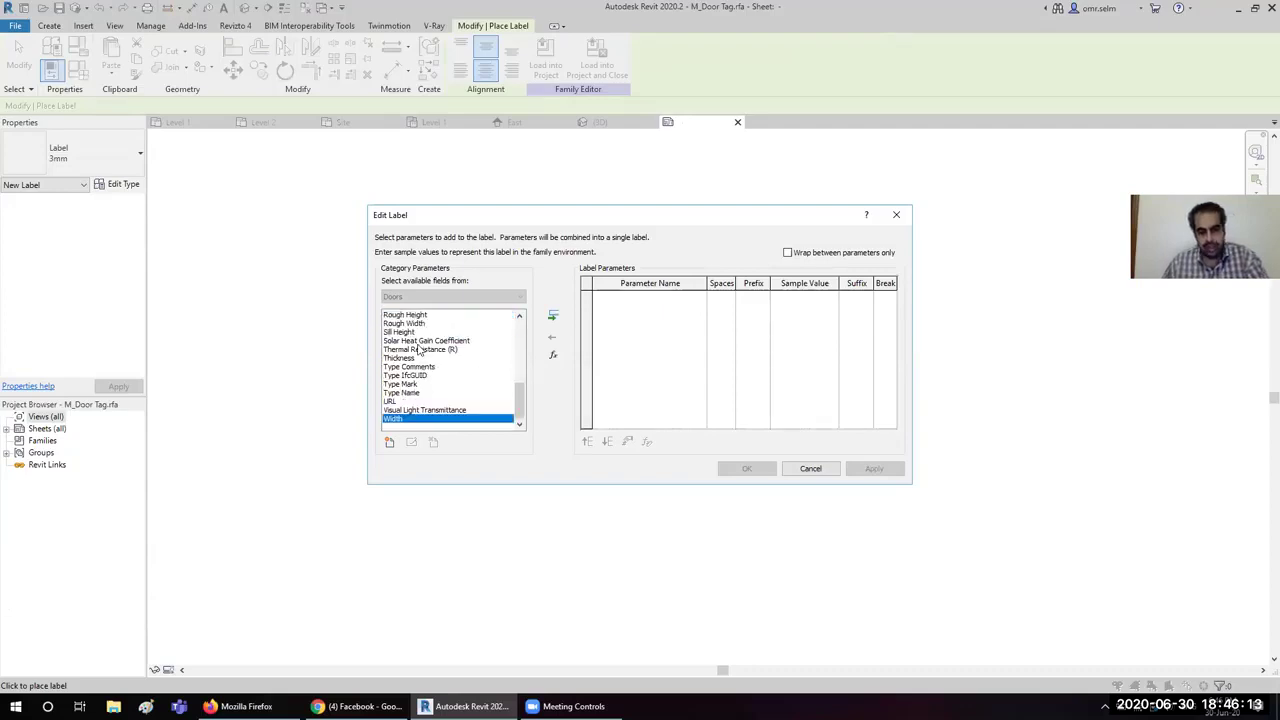
{"action": "double_click", "coordinate": [423, 419]}
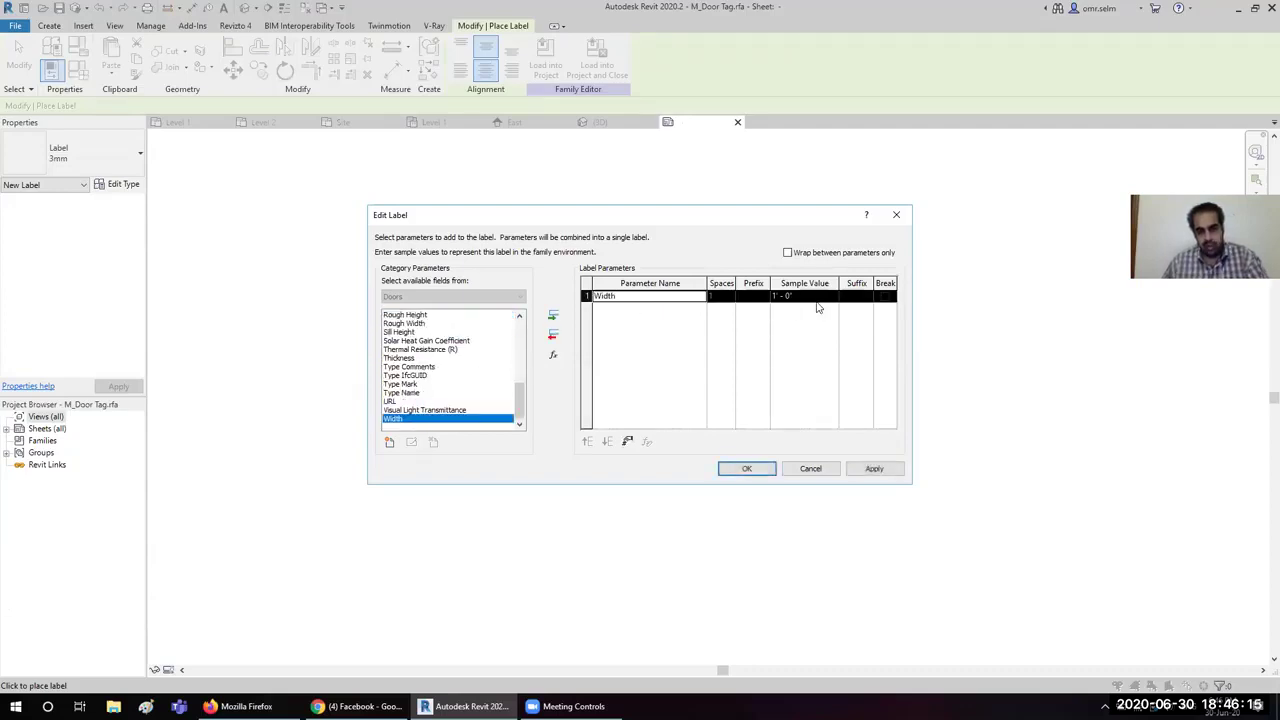
{"action": "left_click", "coordinate": [435, 384]}
{"action": "key", "text": "h"}
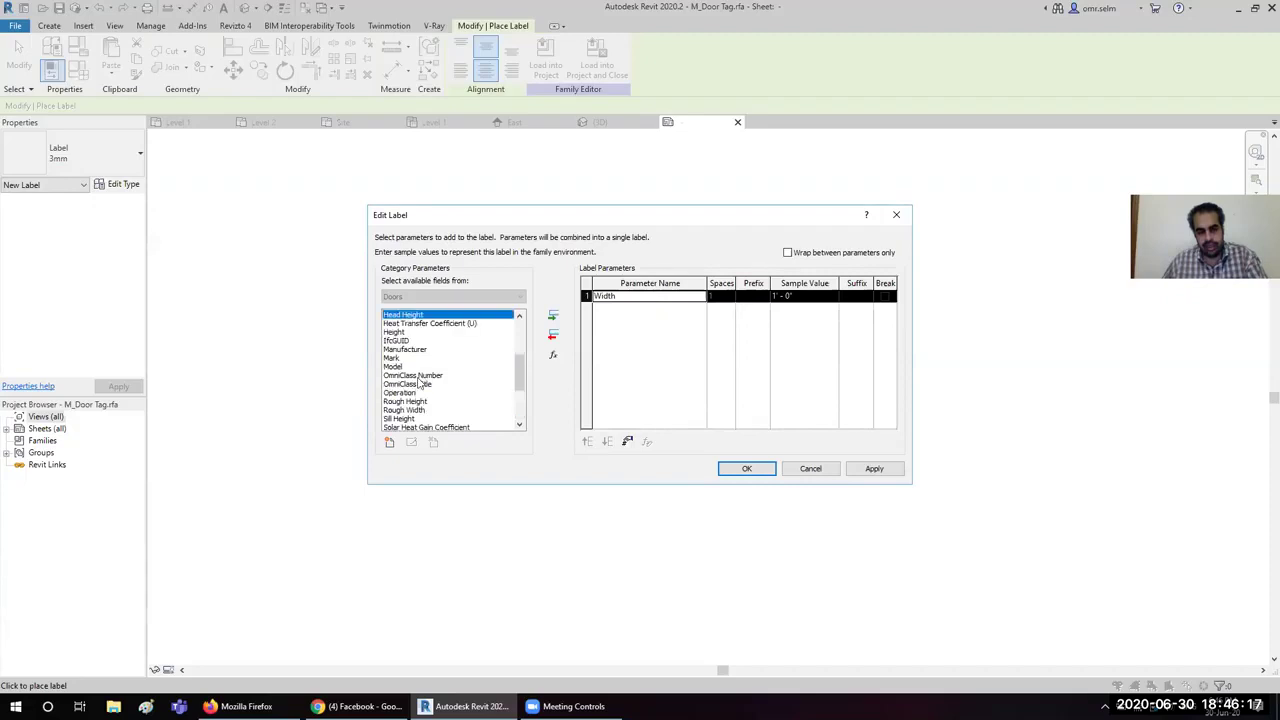
{"action": "double_click", "coordinate": [400, 333]}
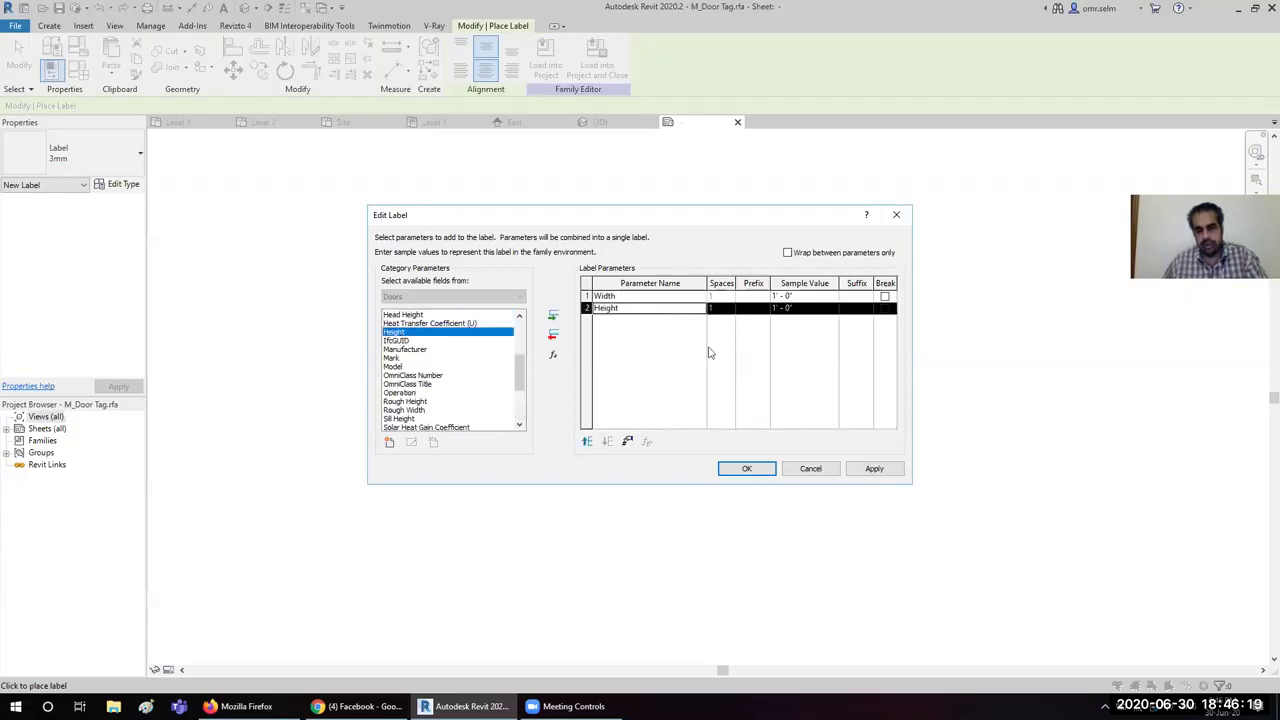
Step: Give the label a '-' suffix after Width and w/h prefixes, then load it into the project
{"action": "left_click", "coordinate": [851, 296]}
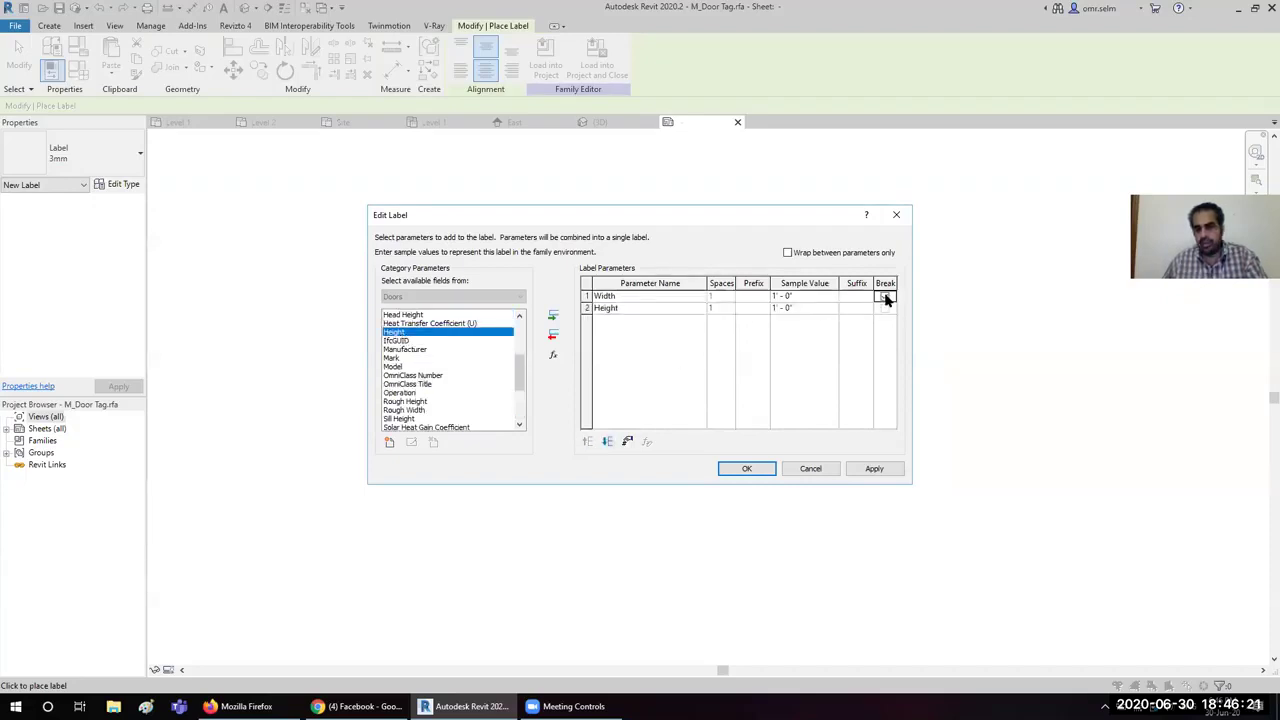
{"action": "type", "text": "-"}
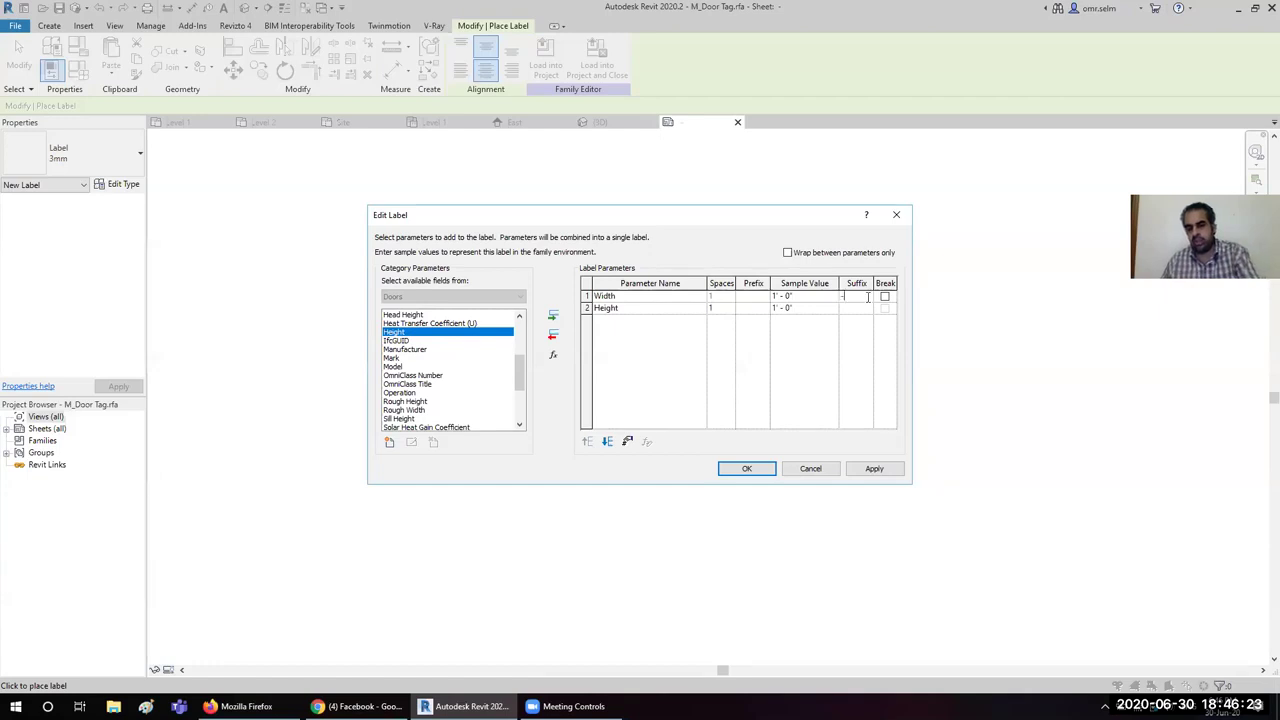
{"action": "left_click", "coordinate": [752, 295]}
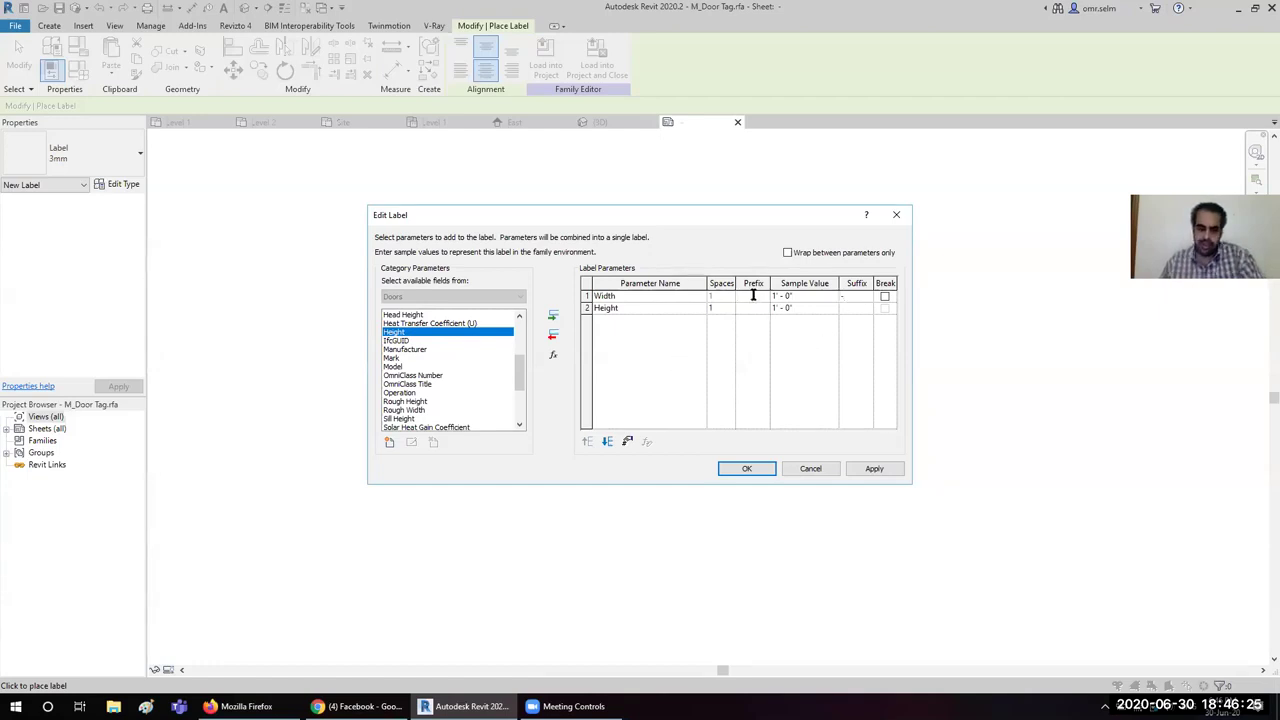
{"action": "type", "text": "wh"}
{"action": "left_click", "coordinate": [746, 469]}
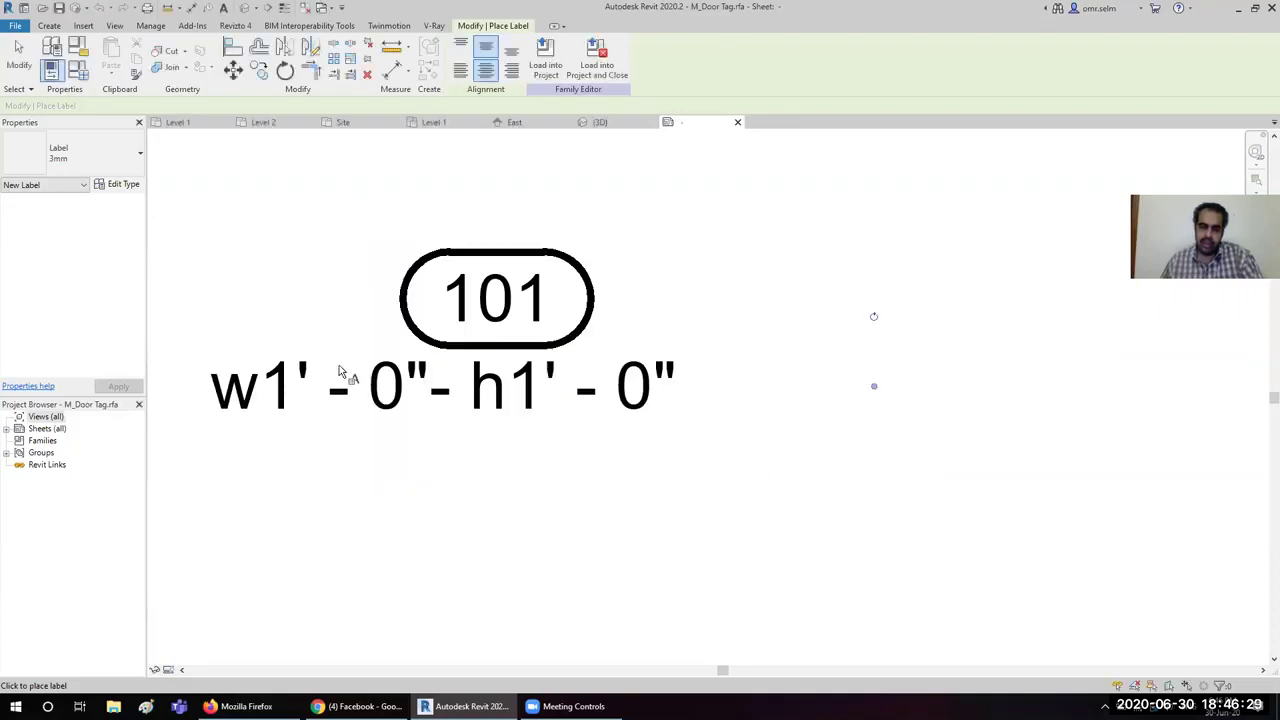
{"action": "left_click", "coordinate": [596, 60]}
Step: Load the tag without saving the family, overwriting the existing version and parameters; reposition tag 5
{"action": "left_click", "coordinate": [668, 361]}
{"action": "left_click", "coordinate": [664, 364]}
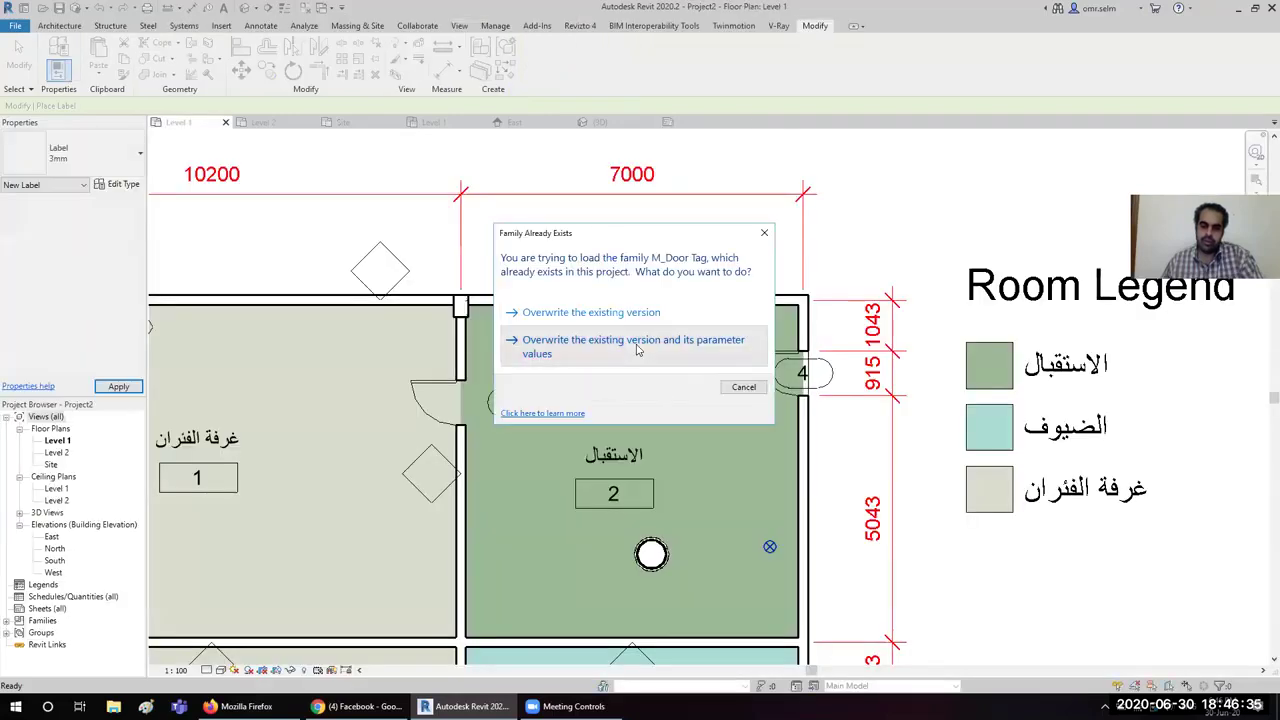
{"action": "left_click", "coordinate": [636, 343]}
{"action": "scroll", "coordinate": [493, 425], "scroll_direction": "up", "scroll_amount": 1}
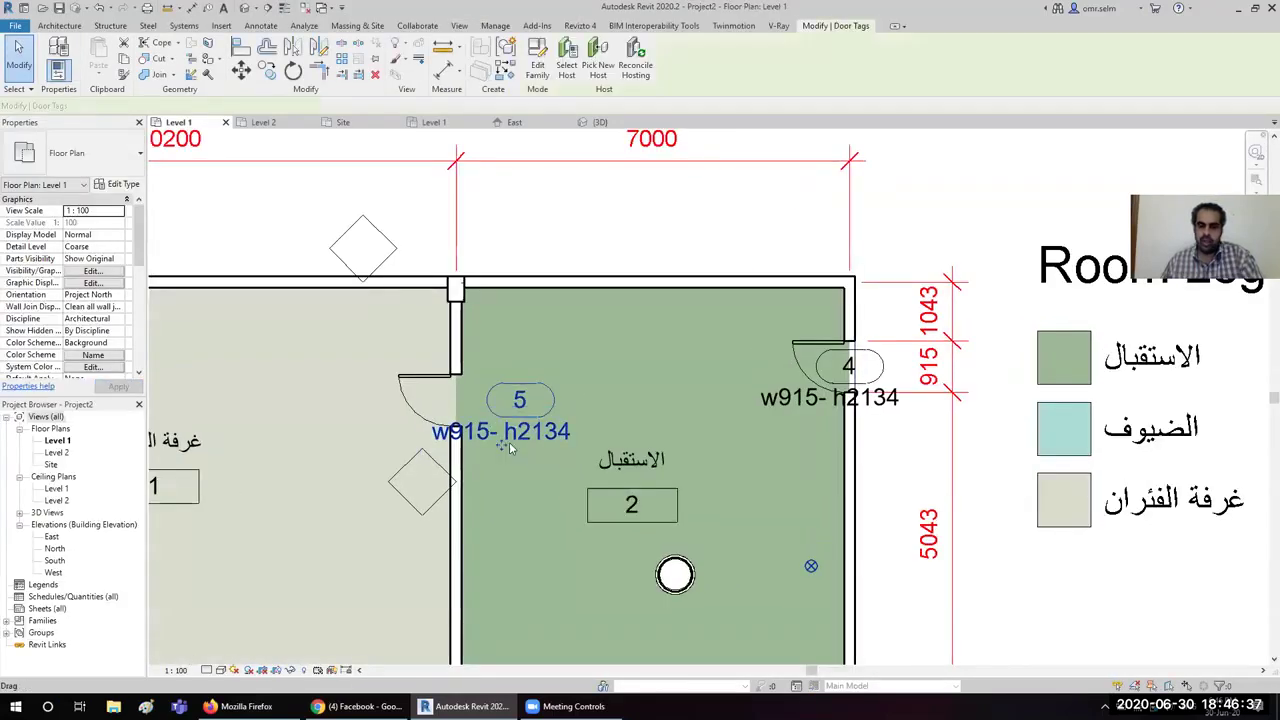
{"action": "left_click", "coordinate": [500, 432]}
{"action": "left_click_drag", "start_coordinate": [500, 432], "coordinate": [555, 409]}
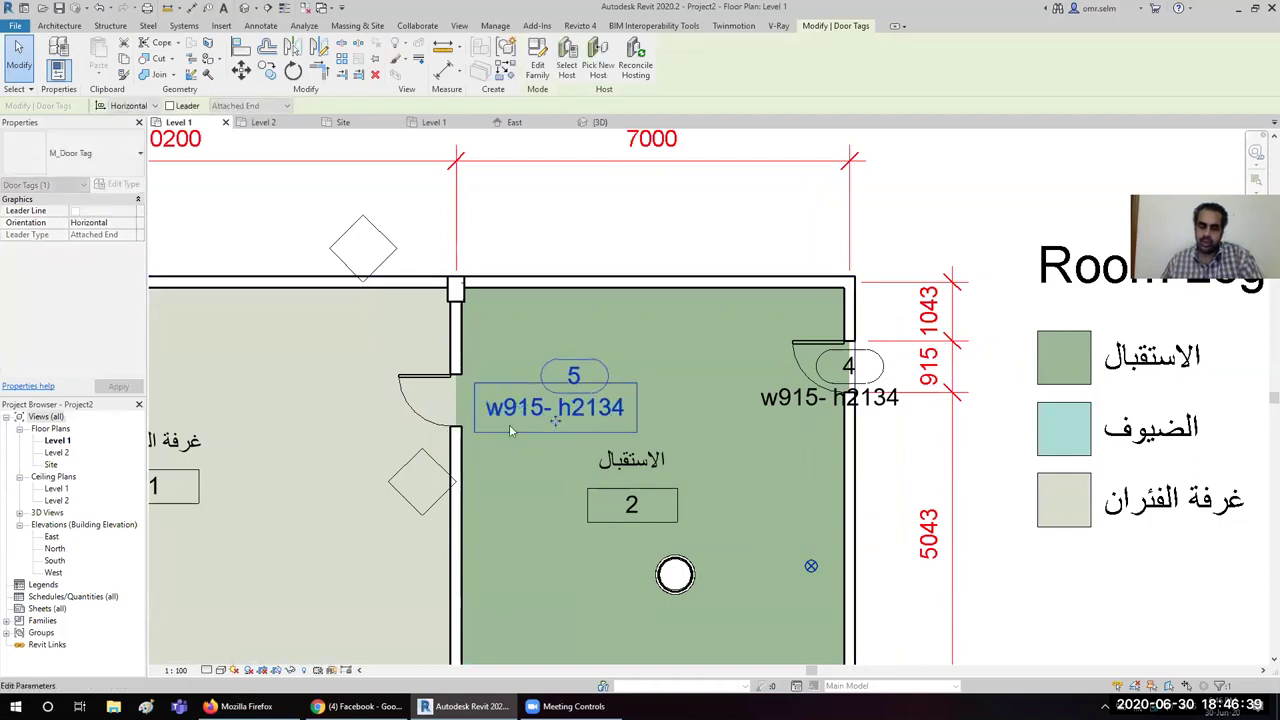
Step: Test the tag by switching door 5 to 0864 x 2032mm, 0762 x 2134mm, then 0915 x 2134mm
{"action": "left_click", "coordinate": [425, 395]}
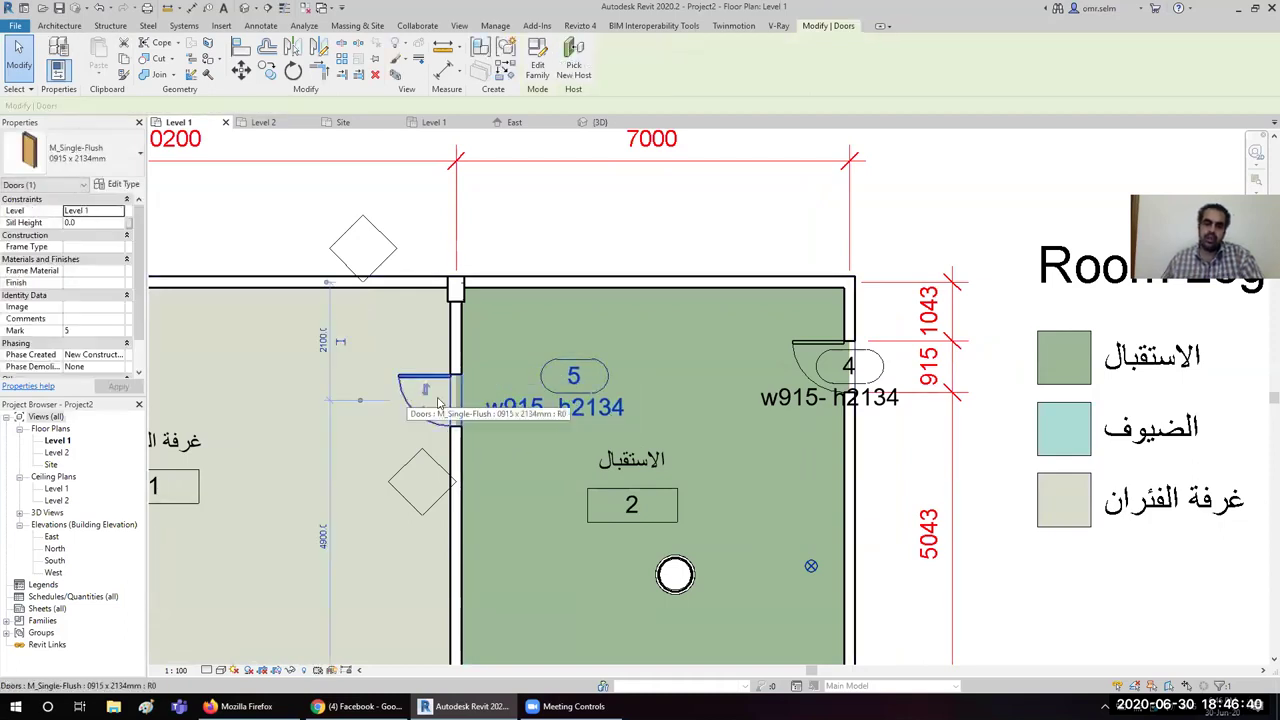
{"action": "left_click", "coordinate": [80, 152]}
{"action": "left_click", "coordinate": [58, 274]}
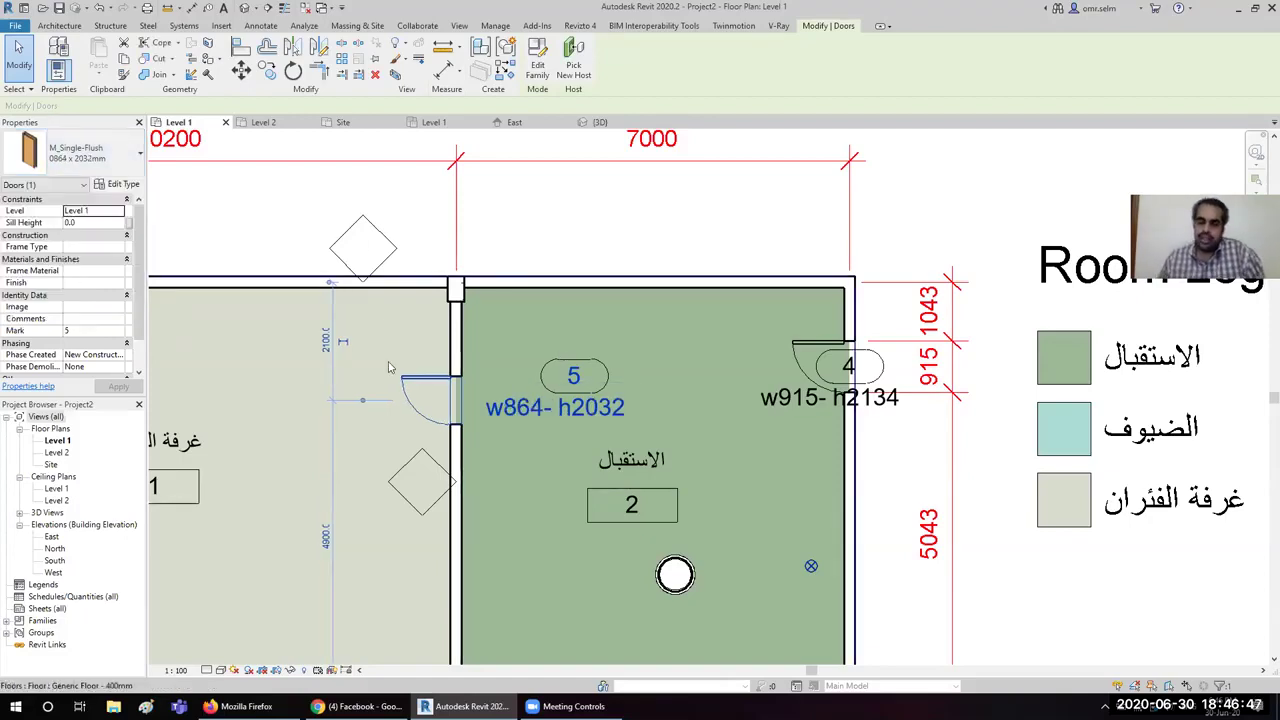
{"action": "left_click", "coordinate": [600, 233]}
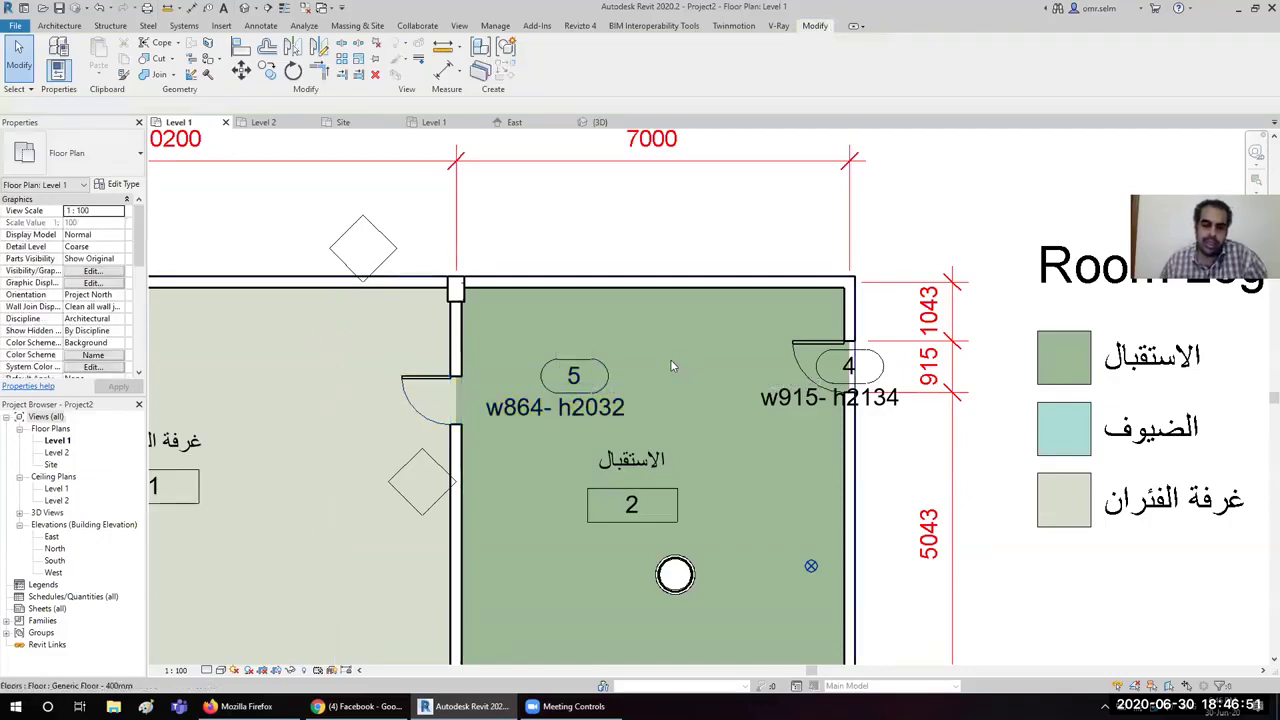
{"action": "left_click", "coordinate": [405, 410]}
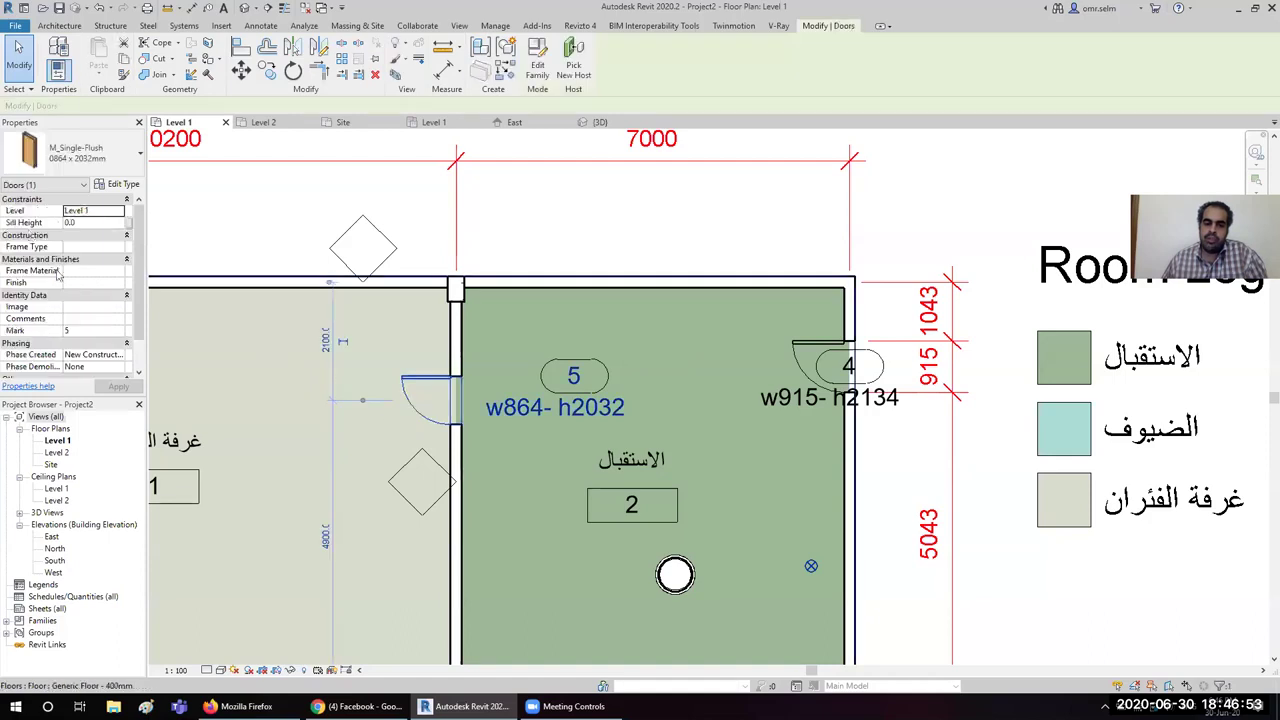
{"action": "left_click", "coordinate": [52, 155]}
{"action": "left_click", "coordinate": [60, 252]}
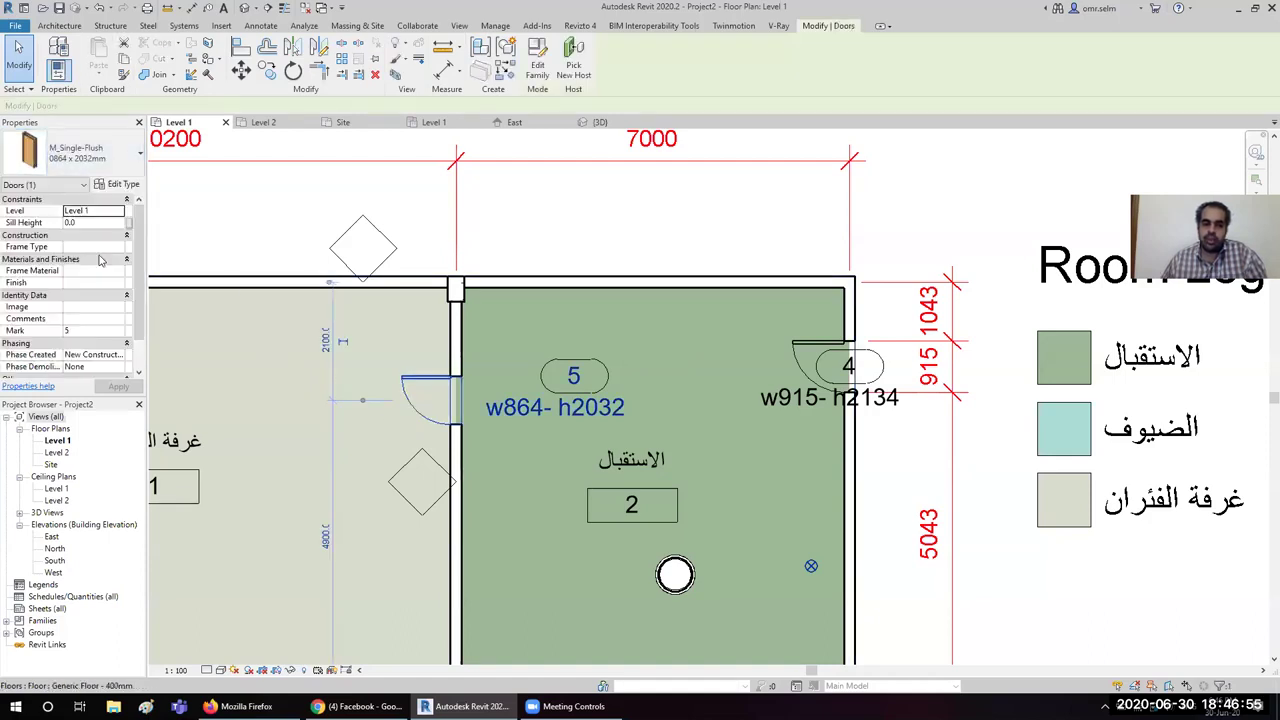
{"action": "left_click", "coordinate": [90, 150]}
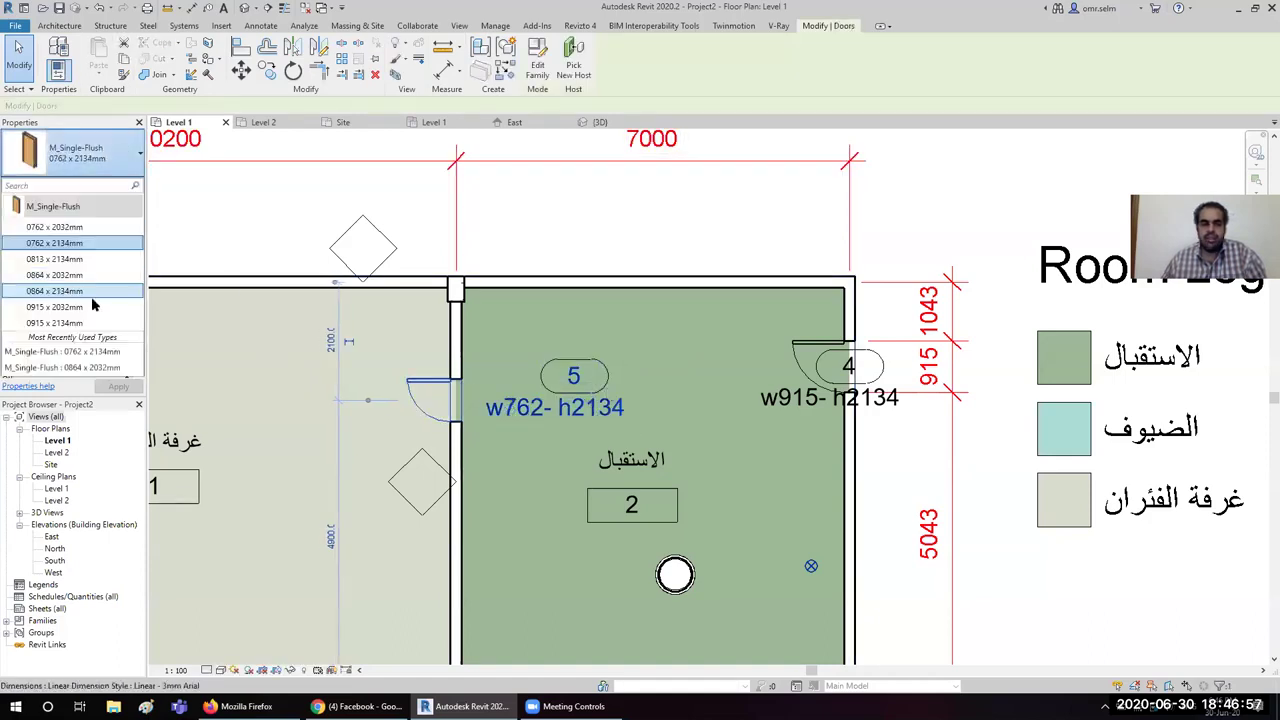
{"action": "left_click", "coordinate": [55, 323]}
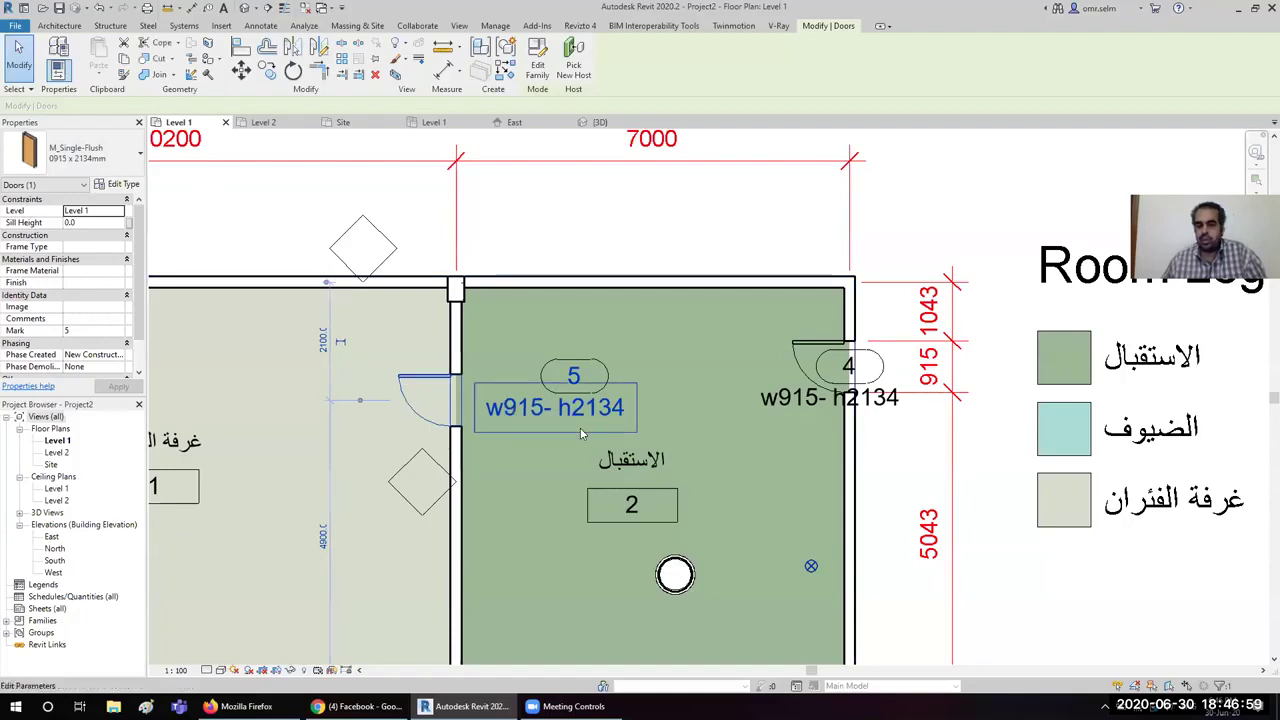
{"action": "key", "text": "Escape"}
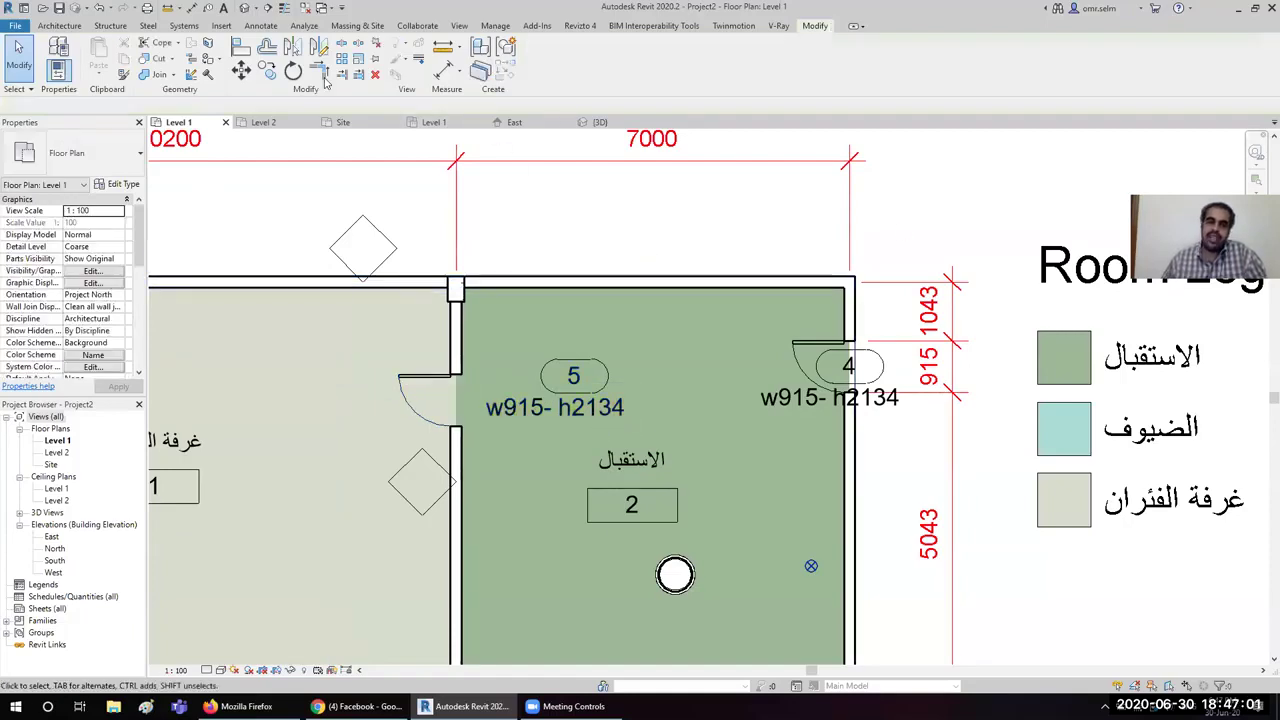
{"action": "left_click", "coordinate": [260, 25]}
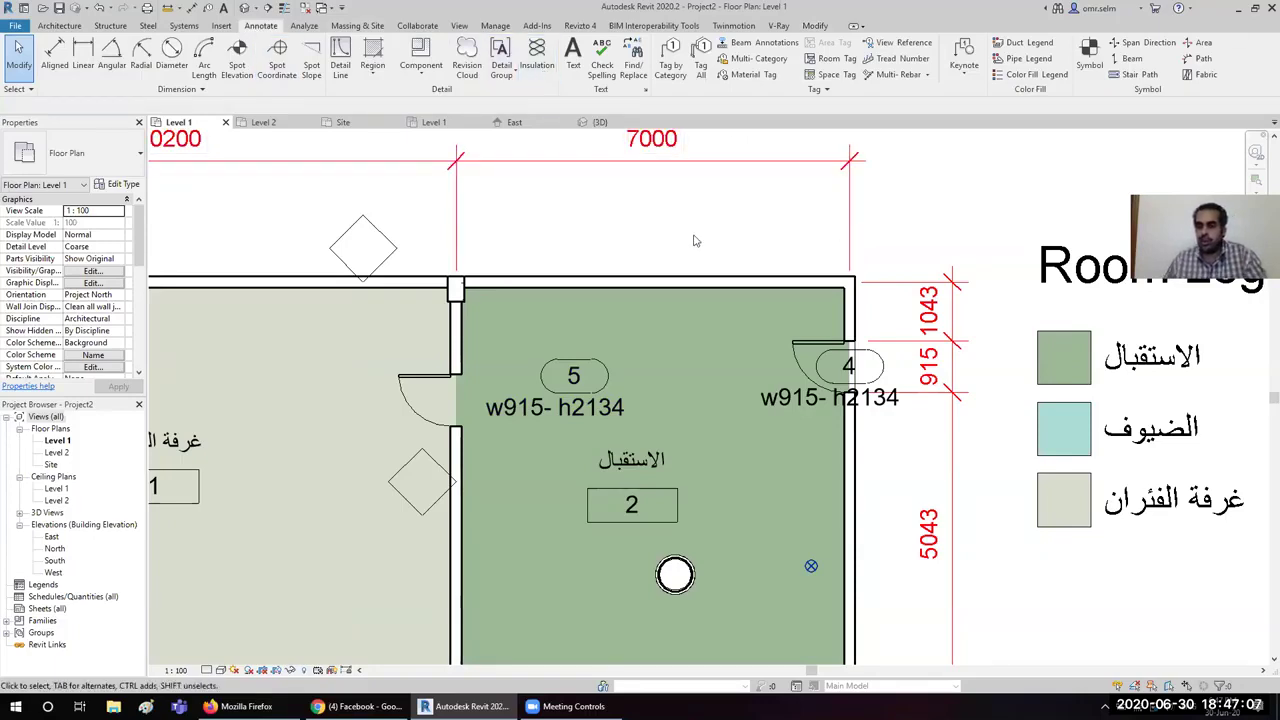
{"action": "scroll", "coordinate": [568, 203], "scroll_direction": "down", "scroll_amount": 2}
{"action": "middle_click_drag", "start_coordinate": [860, 418], "coordinate": [763, 263]}
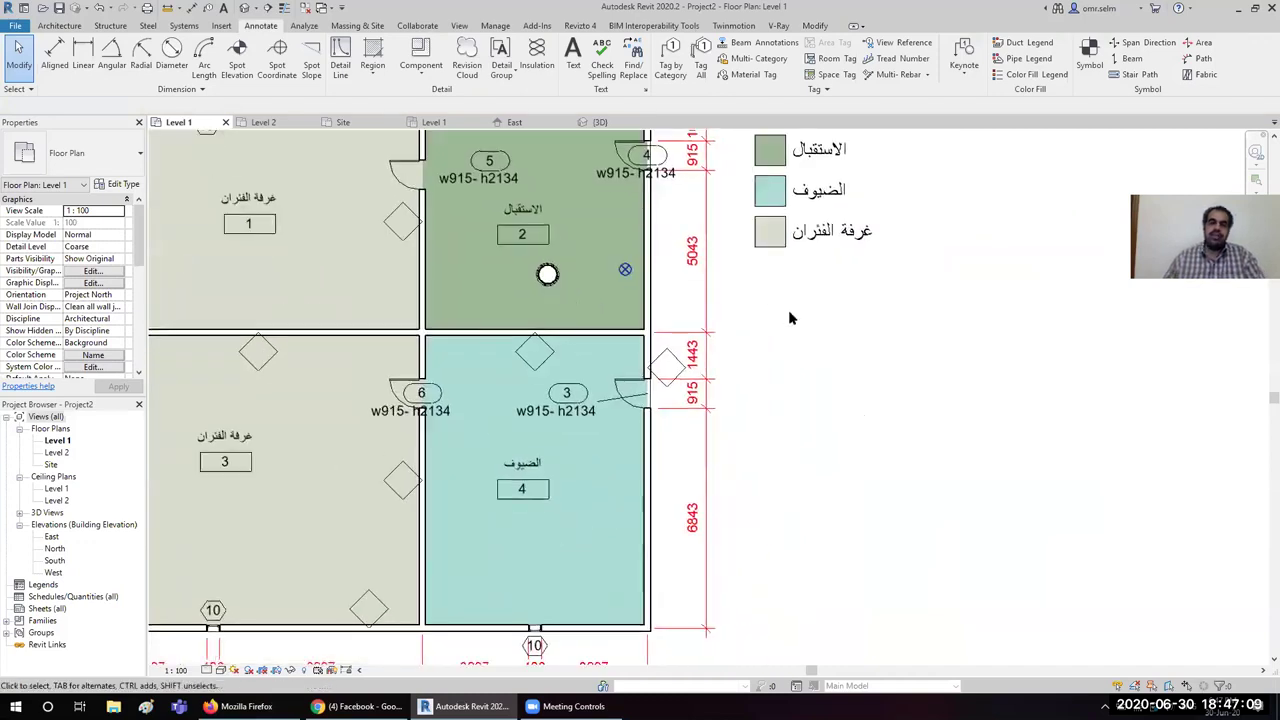
{"action": "scroll", "coordinate": [793, 319], "scroll_direction": "down", "scroll_amount": 1}
{"action": "middle_click_drag", "start_coordinate": [588, 183], "coordinate": [576, 246]}
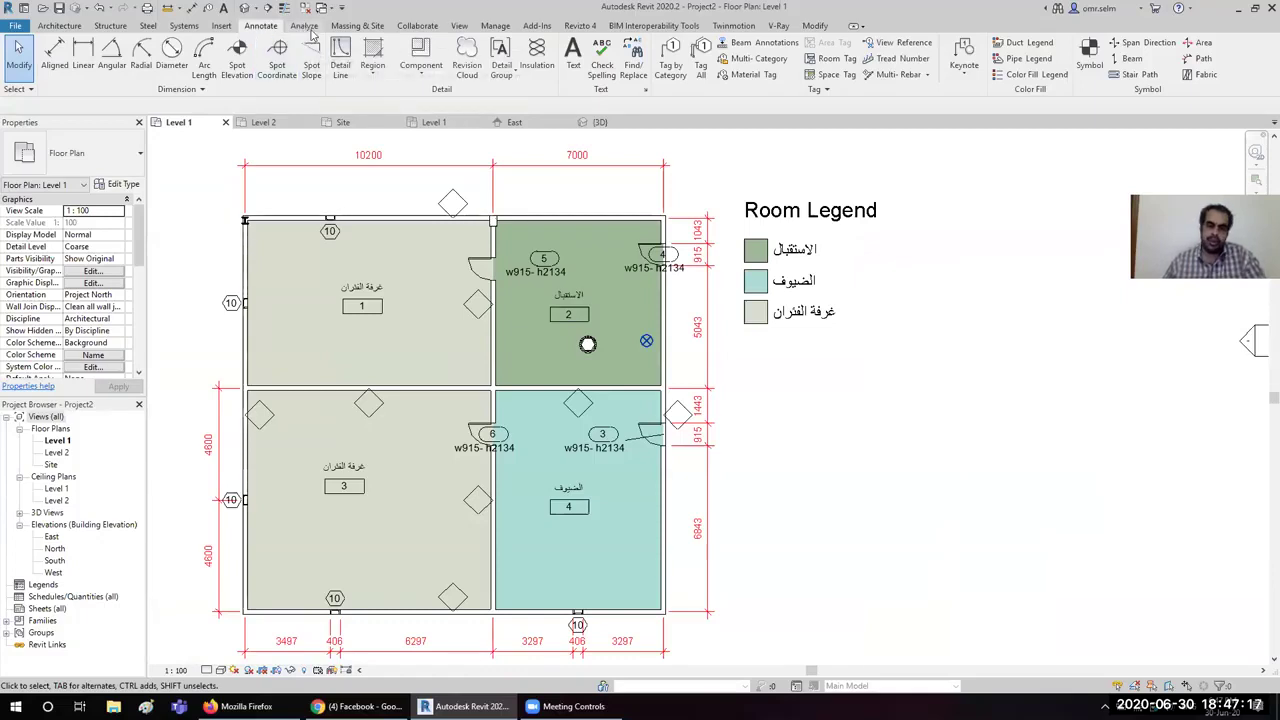
{"action": "left_click", "coordinate": [311, 31]}
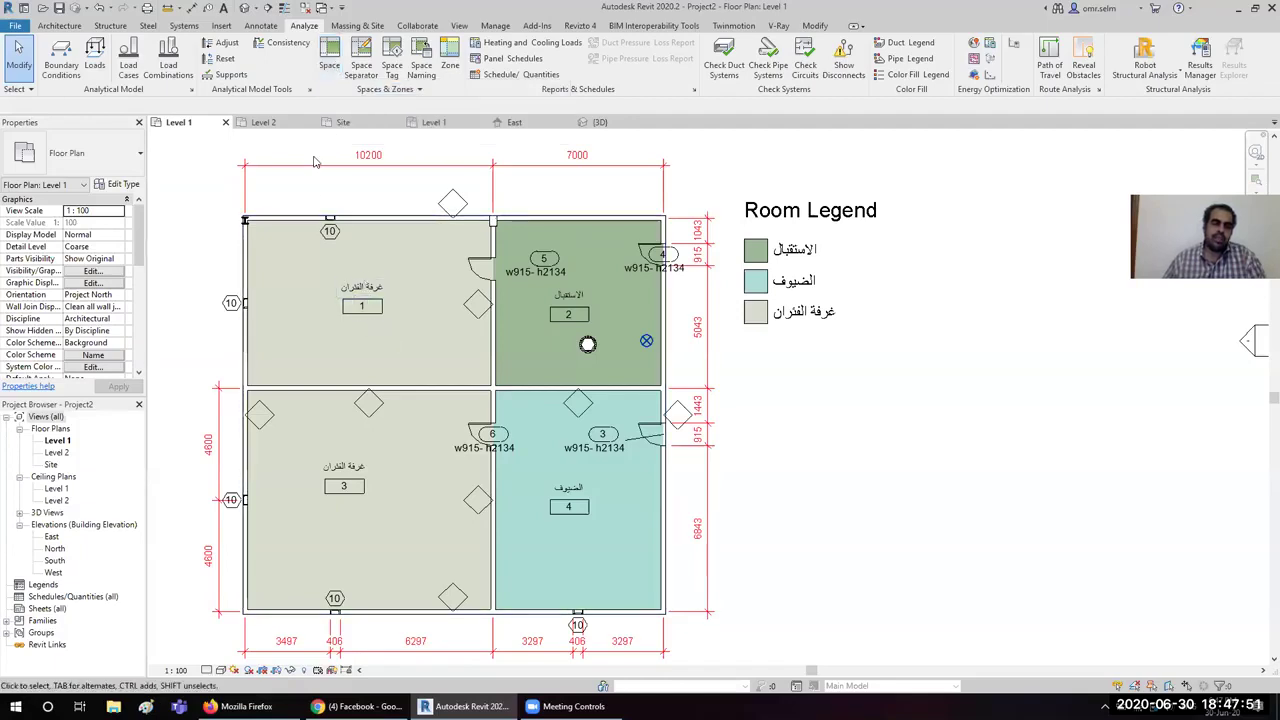
Step: Start the Space tool, agree to load a space tag, and open the library's Annotations folder
{"action": "left_click", "coordinate": [329, 55]}
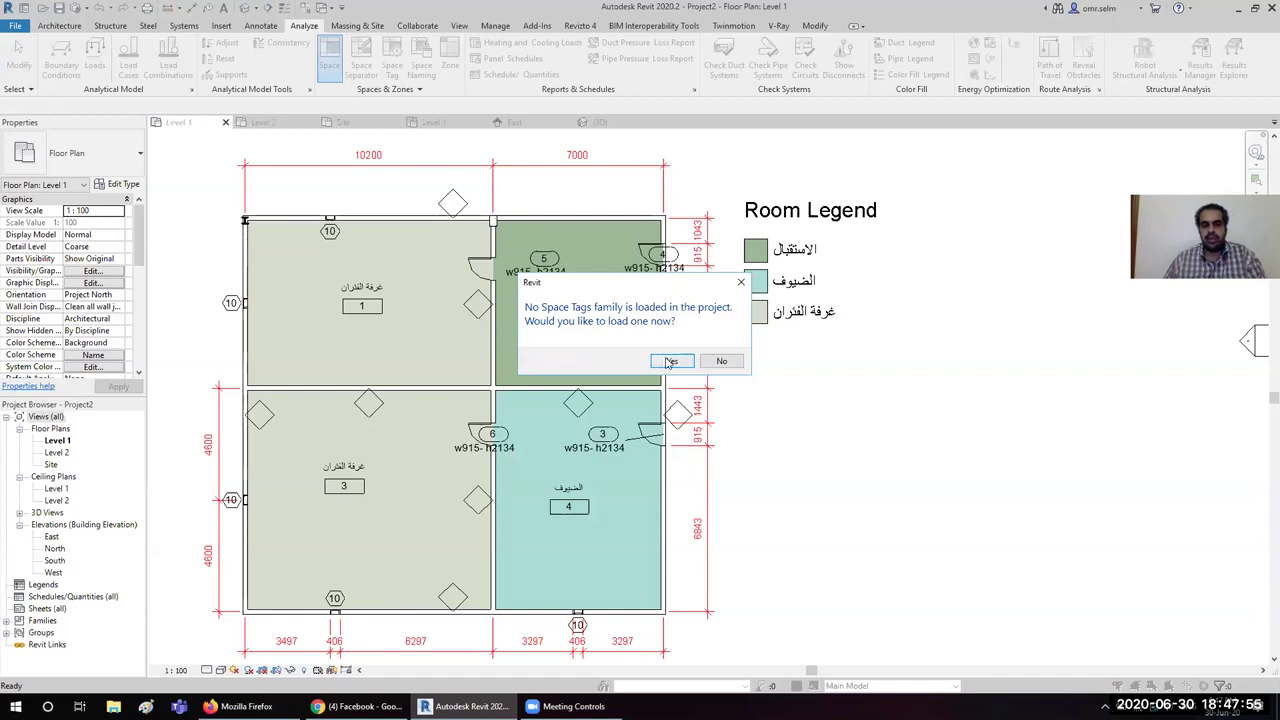
{"action": "left_click", "coordinate": [672, 361]}
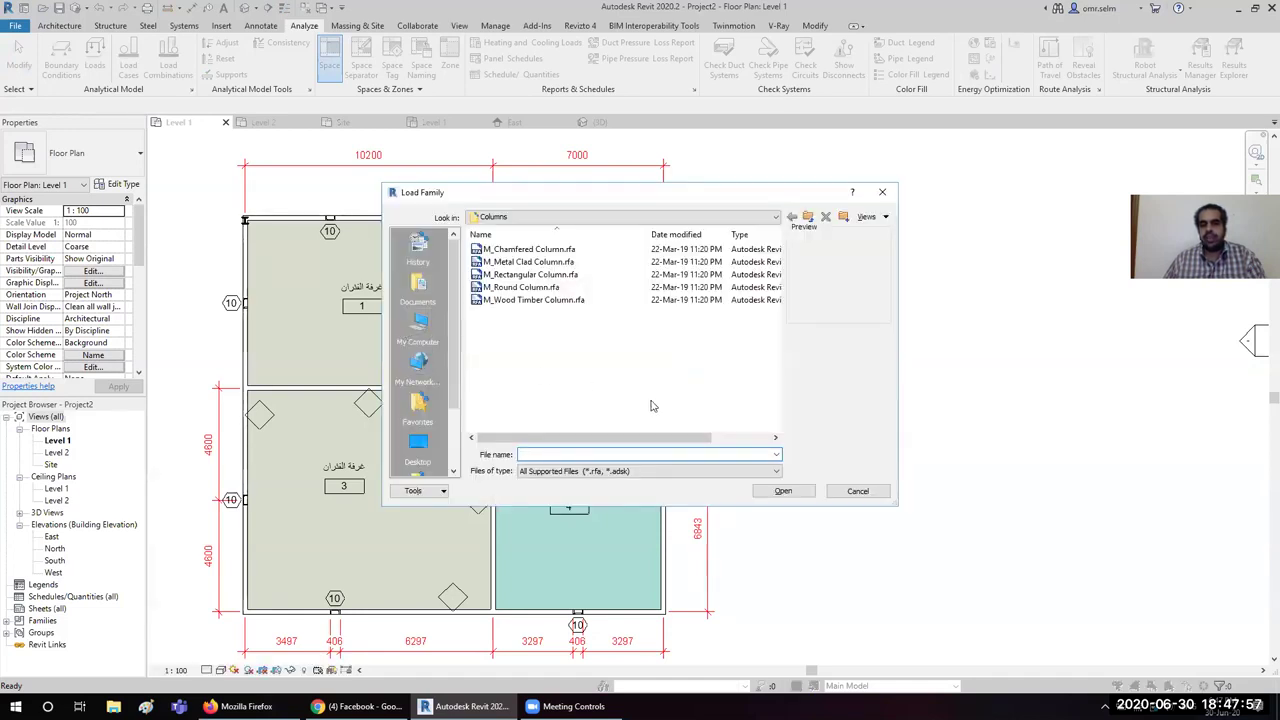
{"action": "left_click", "coordinate": [810, 219]}
{"action": "double_click", "coordinate": [505, 249]}
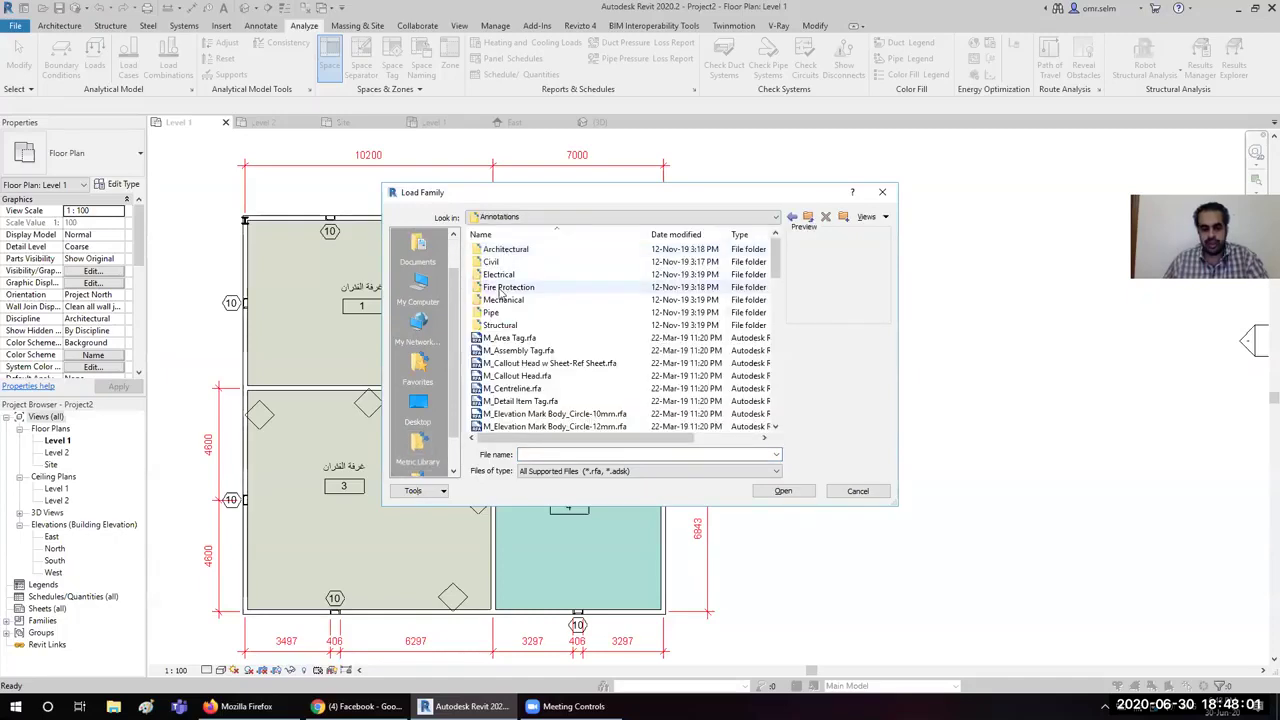
Step: Load M_Space Tag.rfa from the Mechanical folder
{"action": "scroll", "coordinate": [588, 343], "scroll_direction": "down", "scroll_amount": 4}
{"action": "scroll", "coordinate": [592, 344], "scroll_direction": "down", "scroll_amount": 3}
{"action": "scroll", "coordinate": [598, 344], "scroll_direction": "down", "scroll_amount": 2}
{"action": "scroll", "coordinate": [603, 345], "scroll_direction": "down", "scroll_amount": 1}
{"action": "scroll", "coordinate": [603, 345], "scroll_direction": "down", "scroll_amount": 3}
{"action": "scroll", "coordinate": [602, 342], "scroll_direction": "down", "scroll_amount": 1}
{"action": "scroll", "coordinate": [600, 338], "scroll_direction": "down", "scroll_amount": 2}
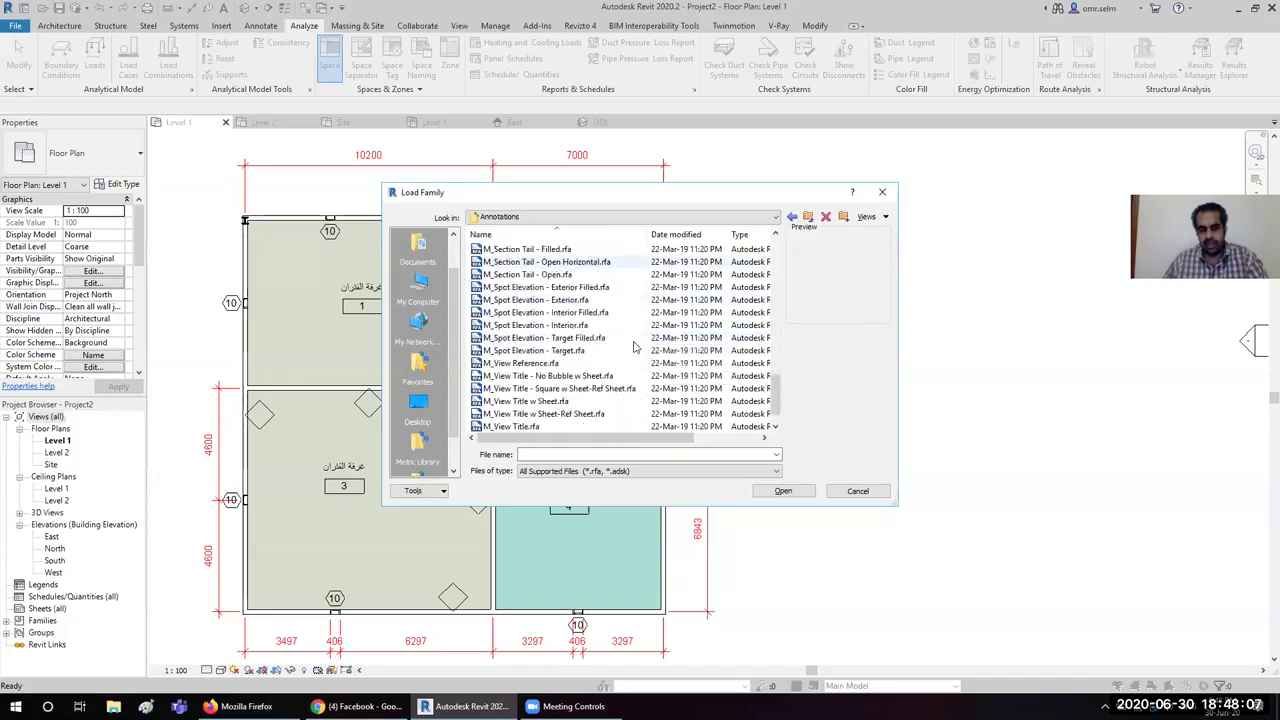
{"action": "scroll", "coordinate": [630, 344], "scroll_direction": "up", "scroll_amount": 10}
{"action": "scroll", "coordinate": [540, 290], "scroll_direction": "up", "scroll_amount": 5}
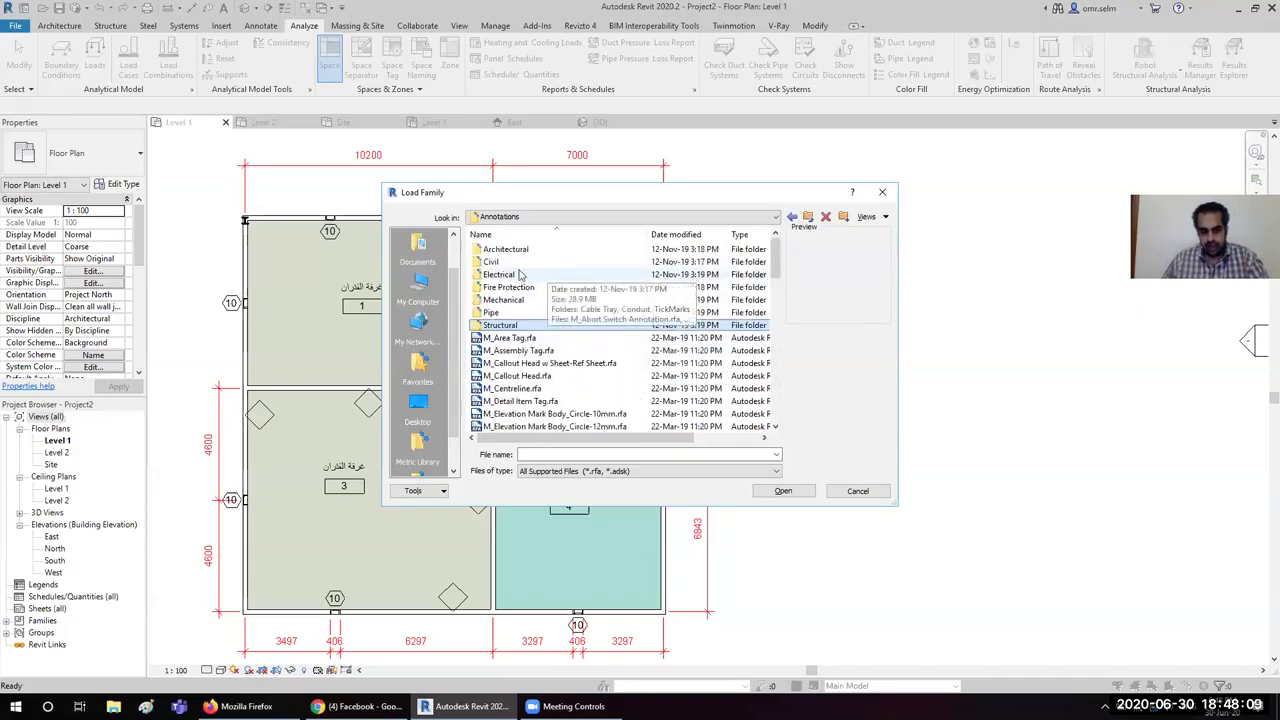
{"action": "double_click", "coordinate": [509, 303]}
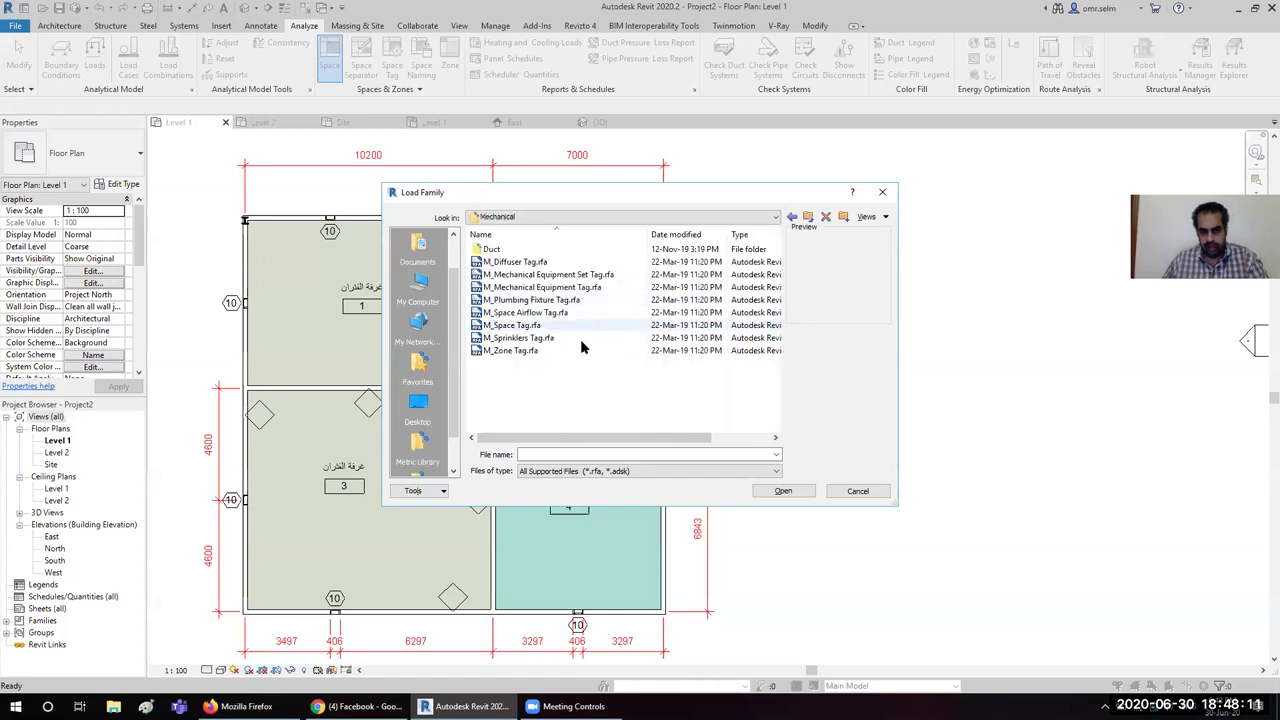
{"action": "left_click", "coordinate": [538, 327]}
{"action": "double_click", "coordinate": [538, 327]}
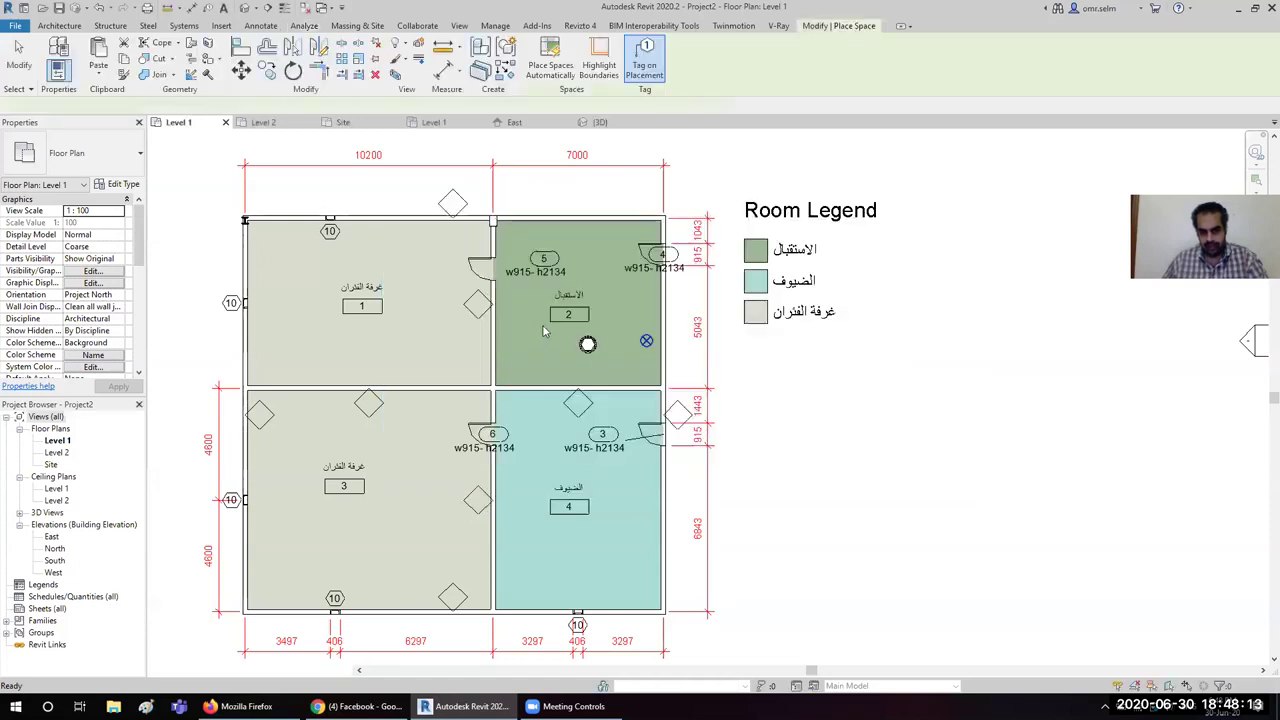
{"action": "scroll", "coordinate": [415, 335], "scroll_direction": "up", "scroll_amount": 3}
Step: Place Space 1 in the upper-left room and select it
{"action": "left_click", "coordinate": [415, 347]}
{"action": "key", "text": "Escape"}
{"action": "key", "text": "Escape"}
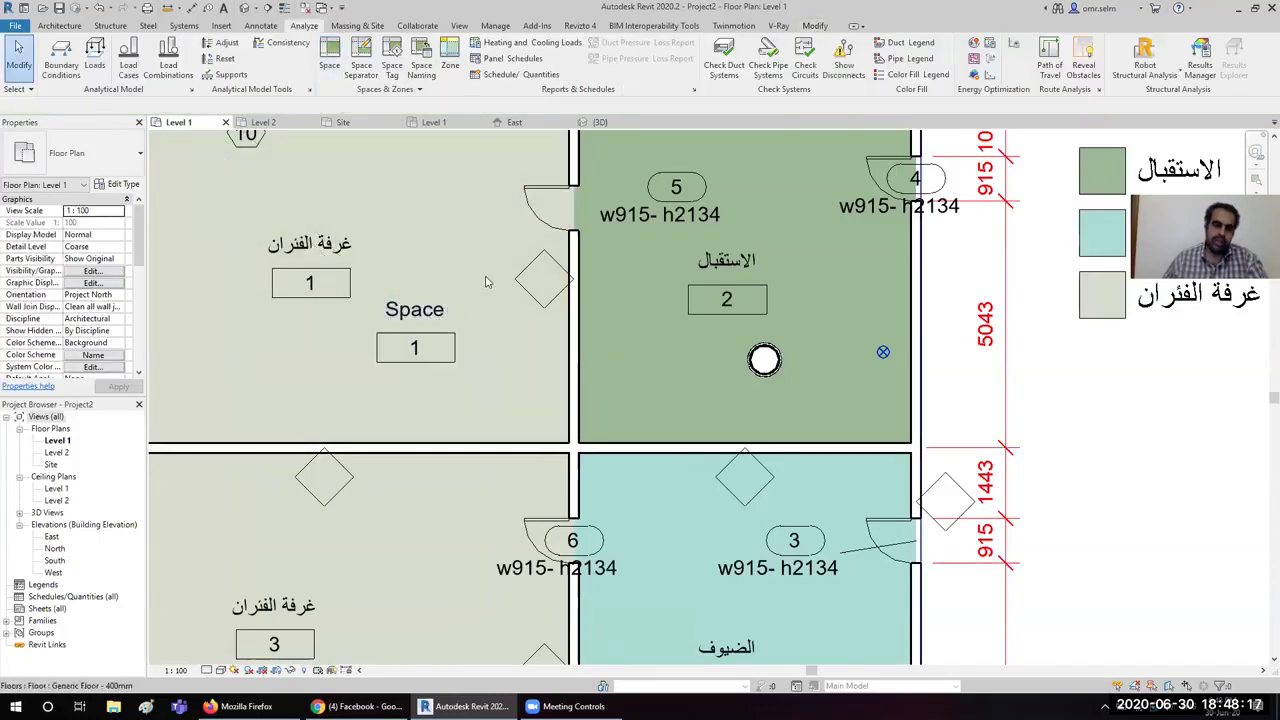
{"action": "left_click", "coordinate": [485, 279]}
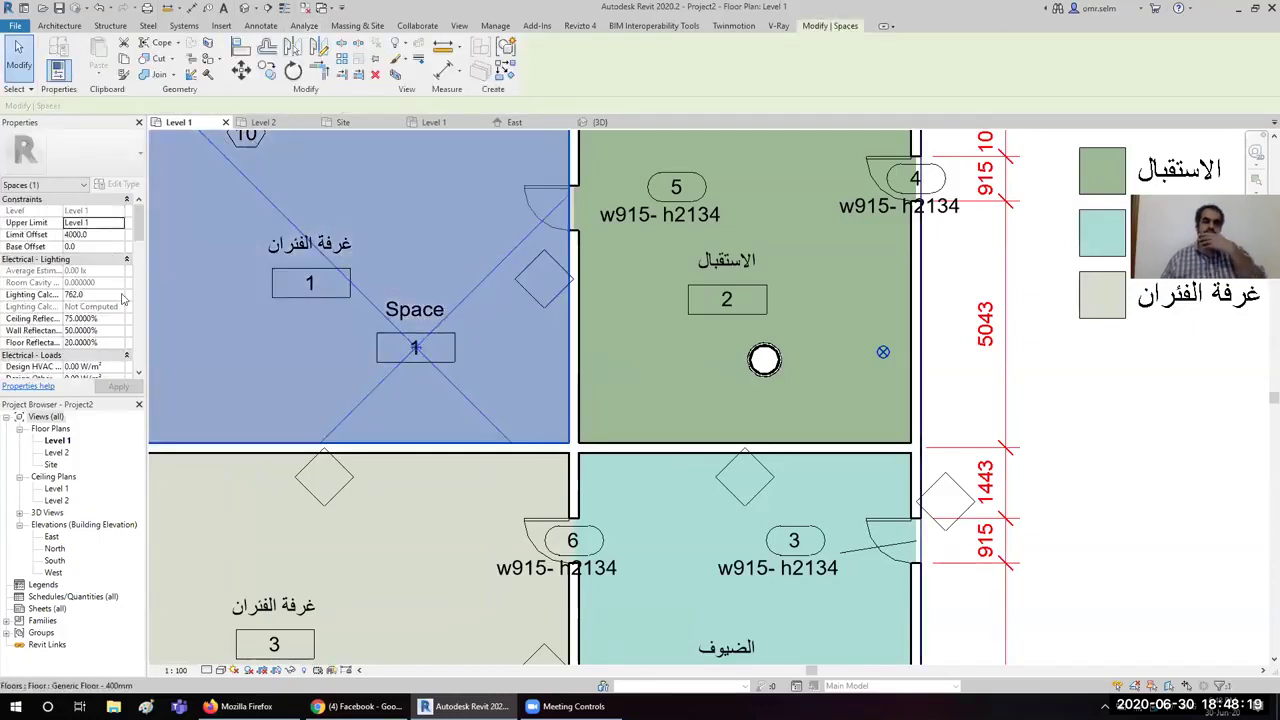
Step: Review Space 1's properties: heated and cooled, outdoor air by people and by area
{"action": "scroll", "coordinate": [98, 258], "scroll_direction": "down", "scroll_amount": 2}
{"action": "scroll", "coordinate": [98, 258], "scroll_direction": "down", "scroll_amount": 1}
{"action": "scroll", "coordinate": [42, 270], "scroll_direction": "up", "scroll_amount": 1}
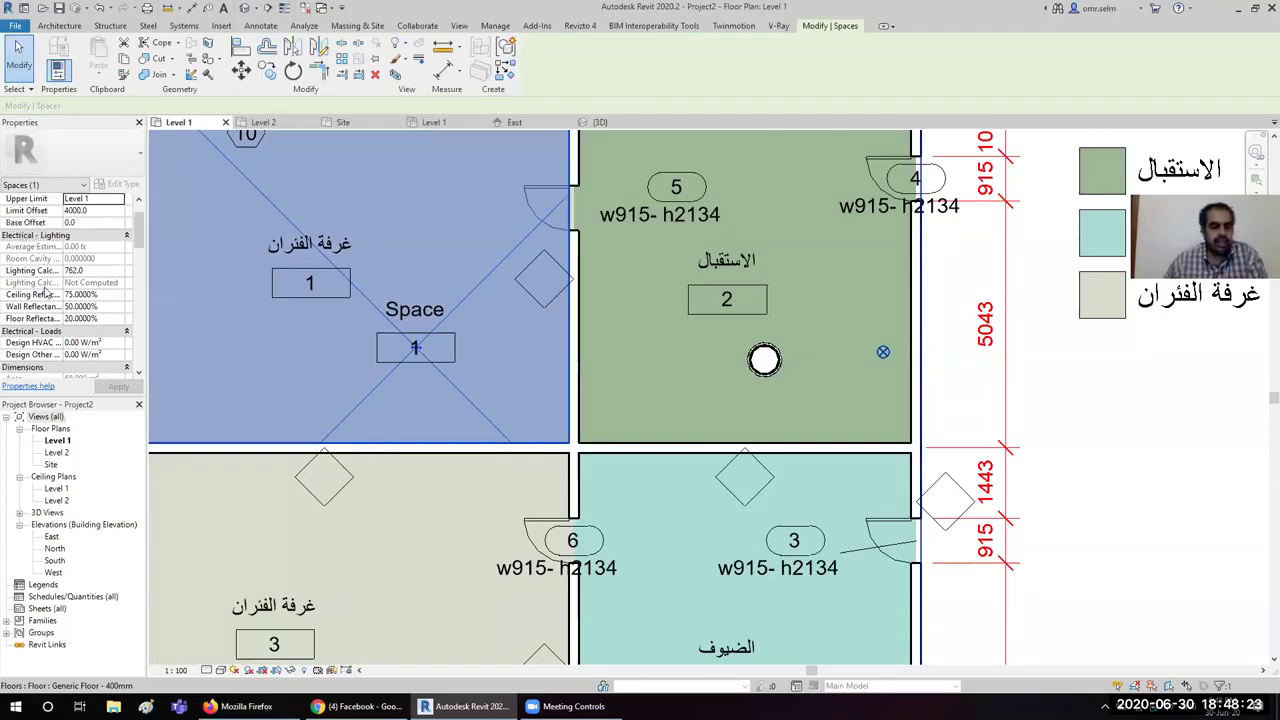
{"action": "scroll", "coordinate": [45, 292], "scroll_direction": "down", "scroll_amount": 1}
{"action": "scroll", "coordinate": [50, 290], "scroll_direction": "down", "scroll_amount": 1}
{"action": "scroll", "coordinate": [55, 286], "scroll_direction": "down", "scroll_amount": 1}
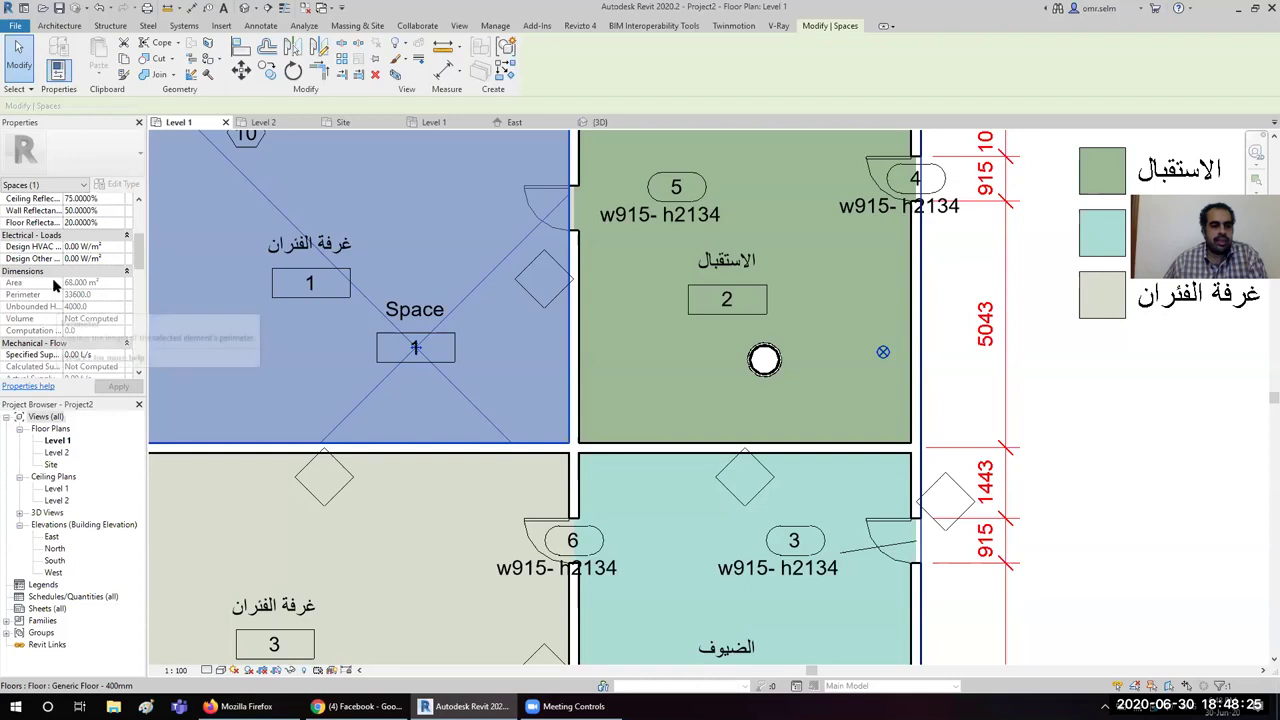
{"action": "scroll", "coordinate": [55, 284], "scroll_direction": "down", "scroll_amount": 1}
{"action": "scroll", "coordinate": [35, 288], "scroll_direction": "down", "scroll_amount": 1}
{"action": "scroll", "coordinate": [31, 288], "scroll_direction": "down", "scroll_amount": 1}
{"action": "scroll", "coordinate": [32, 280], "scroll_direction": "down", "scroll_amount": 1}
{"action": "scroll", "coordinate": [39, 281], "scroll_direction": "down", "scroll_amount": 1}
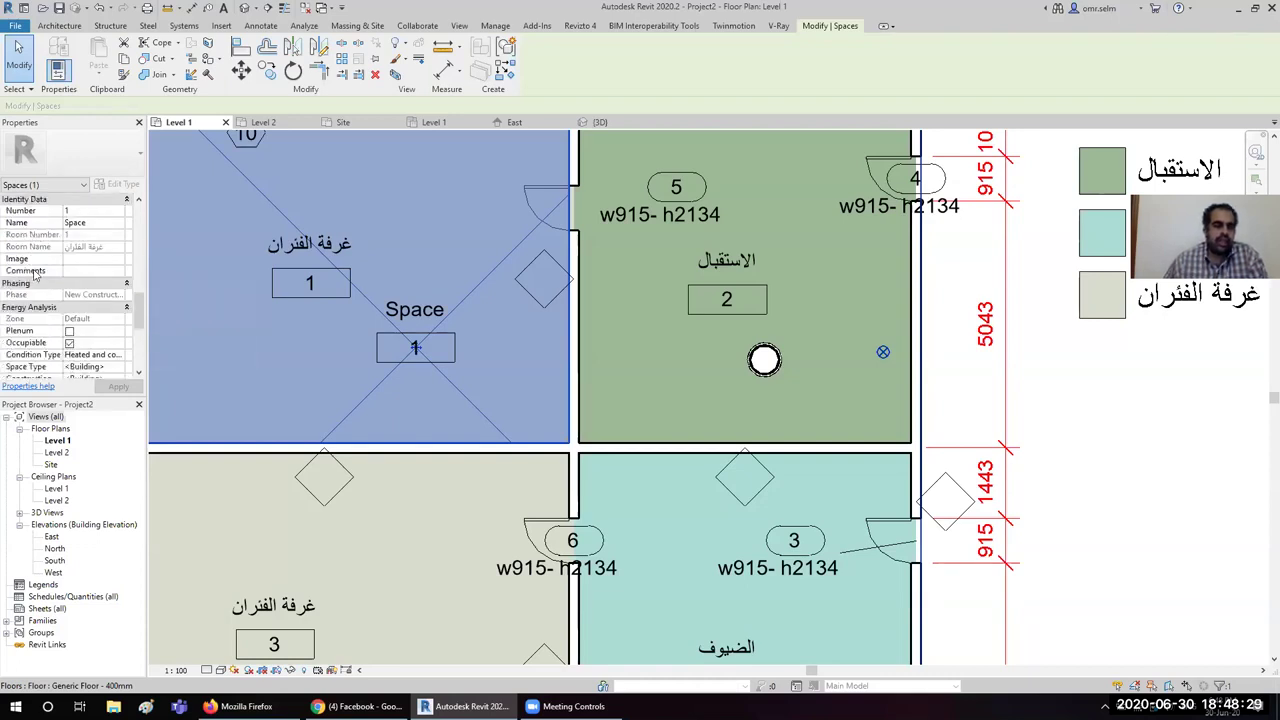
{"action": "scroll", "coordinate": [41, 308], "scroll_direction": "down", "scroll_amount": 1}
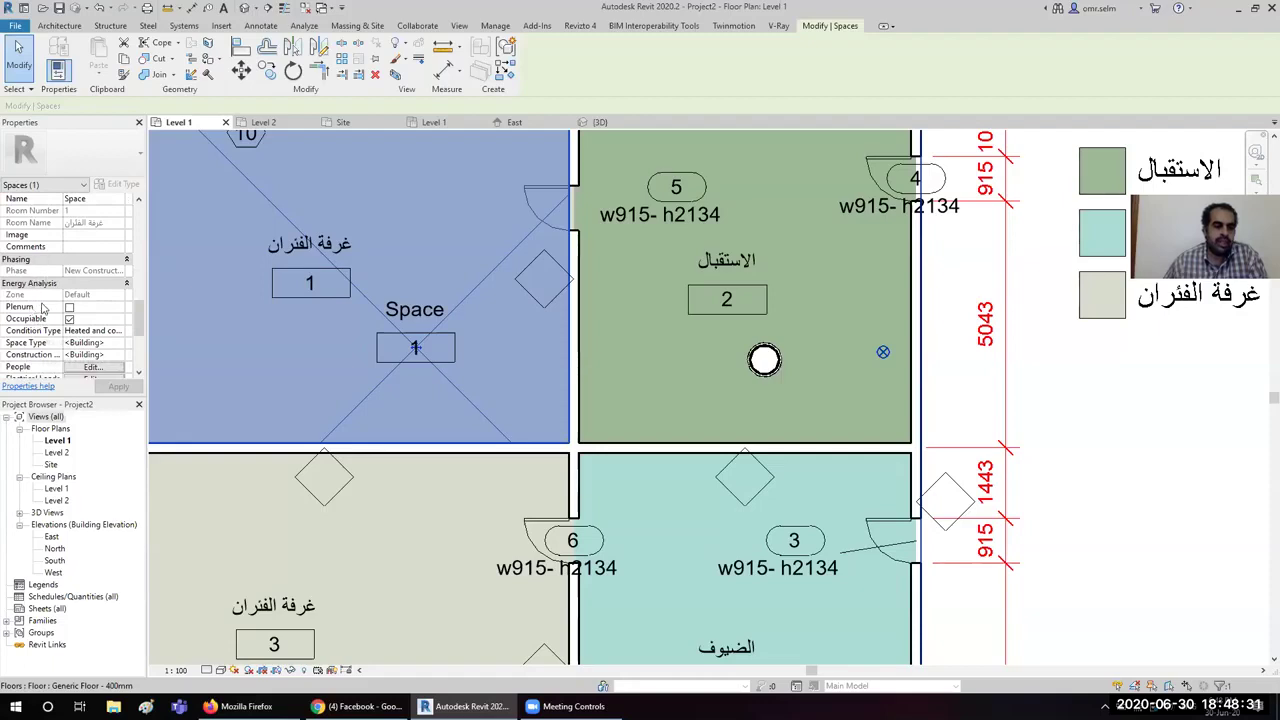
{"action": "scroll", "coordinate": [40, 312], "scroll_direction": "down", "scroll_amount": 1}
{"action": "scroll", "coordinate": [46, 306], "scroll_direction": "down", "scroll_amount": 1}
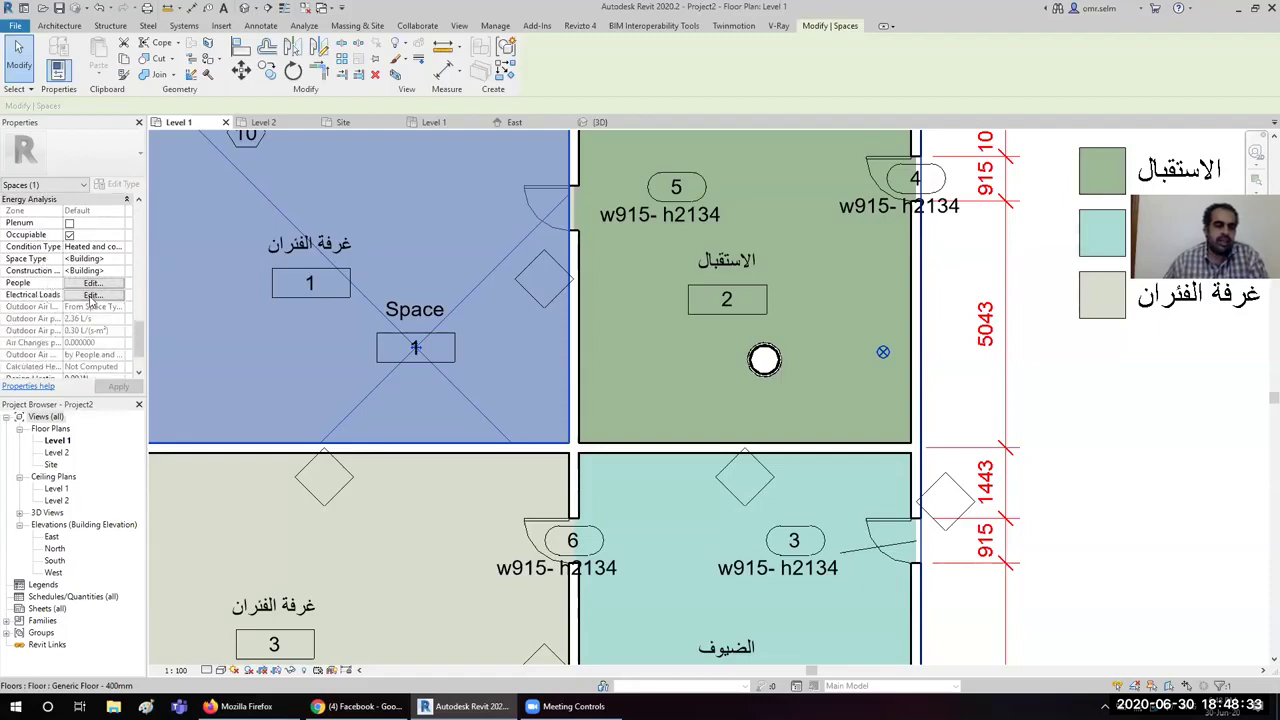
{"action": "scroll", "coordinate": [106, 306], "scroll_direction": "down", "scroll_amount": 1}
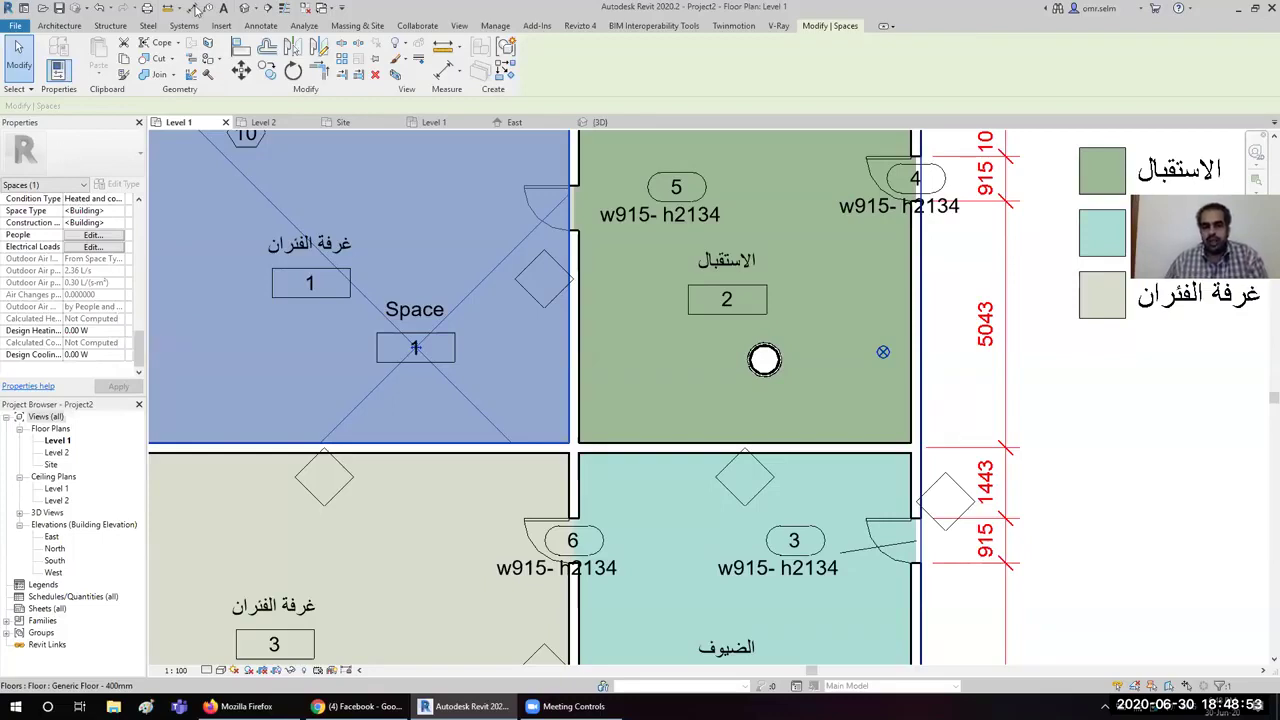
{"action": "left_click", "coordinate": [305, 25]}
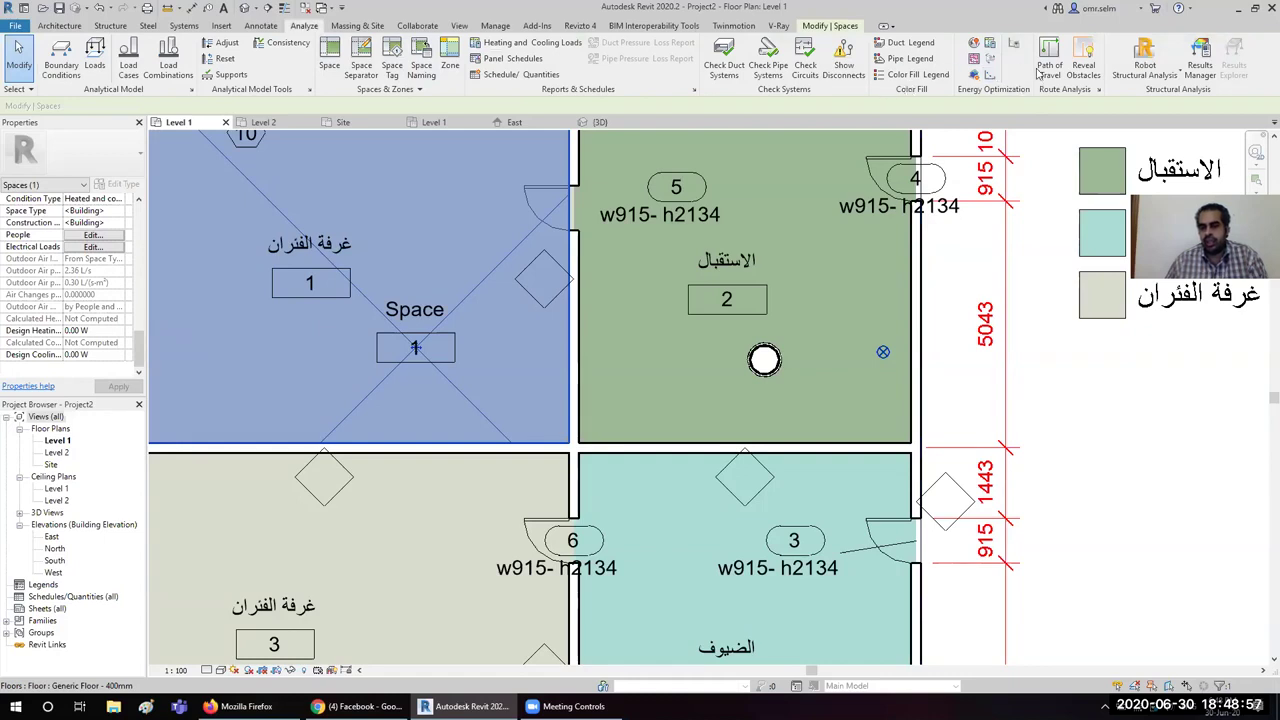
Step: Try a path of travel from the upper-left room to the green room; cancel when no path is found
{"action": "scroll", "coordinate": [412, 298], "scroll_direction": "down", "scroll_amount": 2}
{"action": "scroll", "coordinate": [412, 298], "scroll_direction": "down", "scroll_amount": 1}
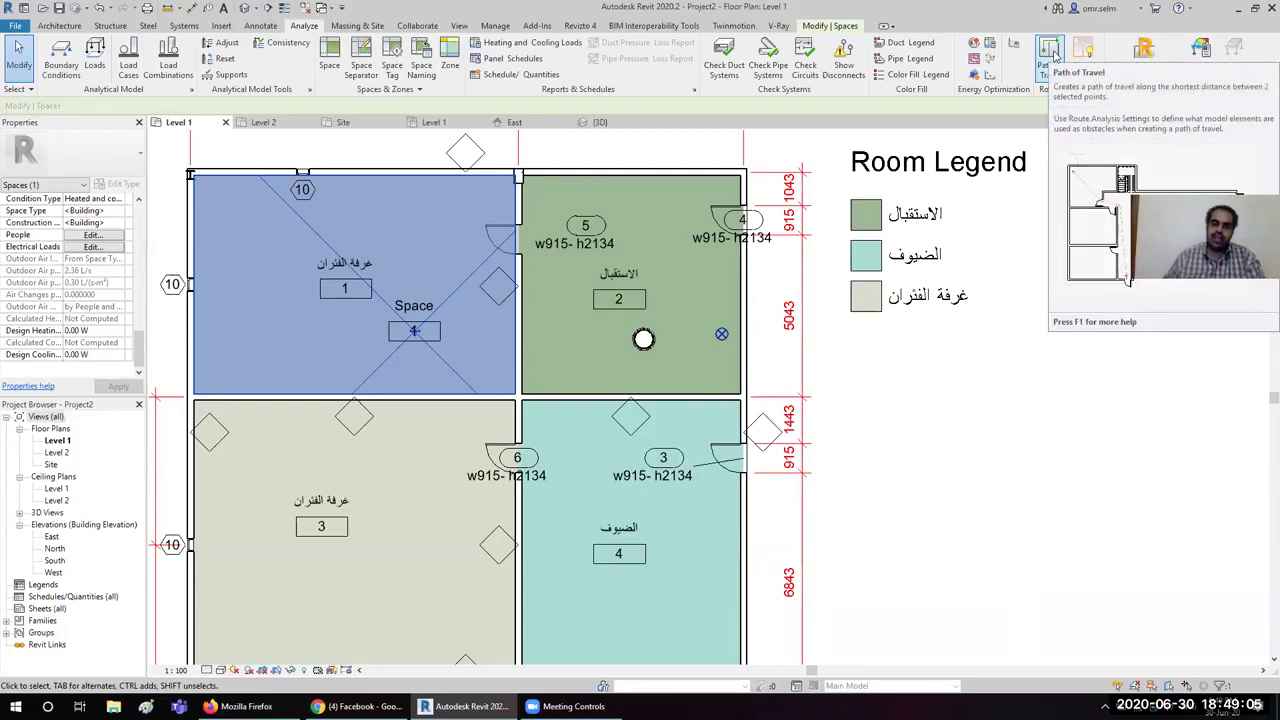
{"action": "left_click", "coordinate": [1051, 55]}
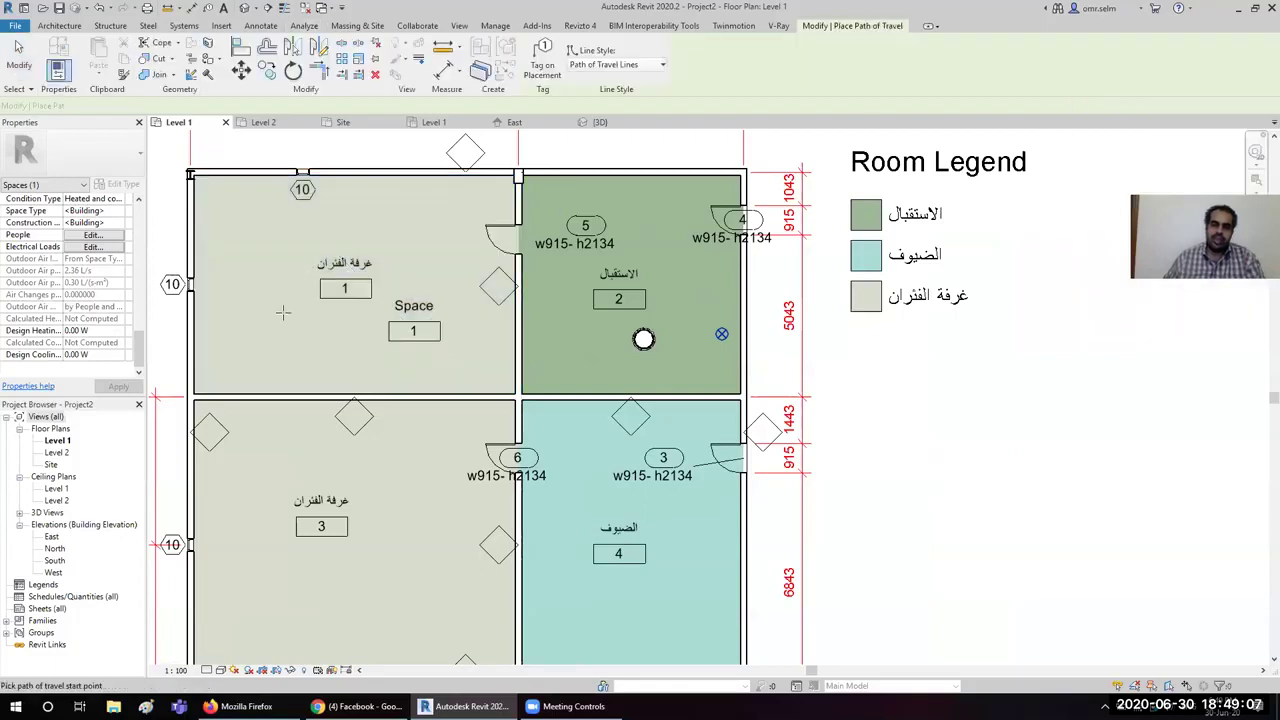
{"action": "left_click", "coordinate": [219, 362]}
{"action": "left_click", "coordinate": [507, 244]}
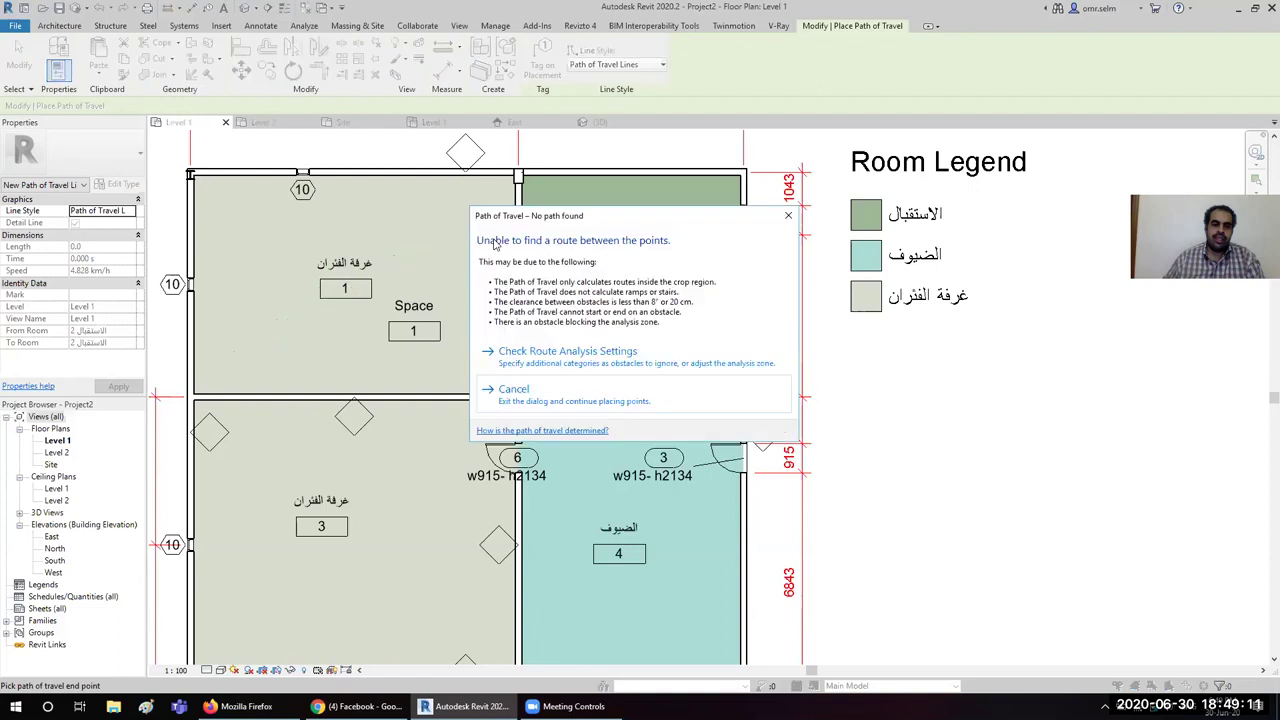
{"action": "left_click", "coordinate": [787, 216]}
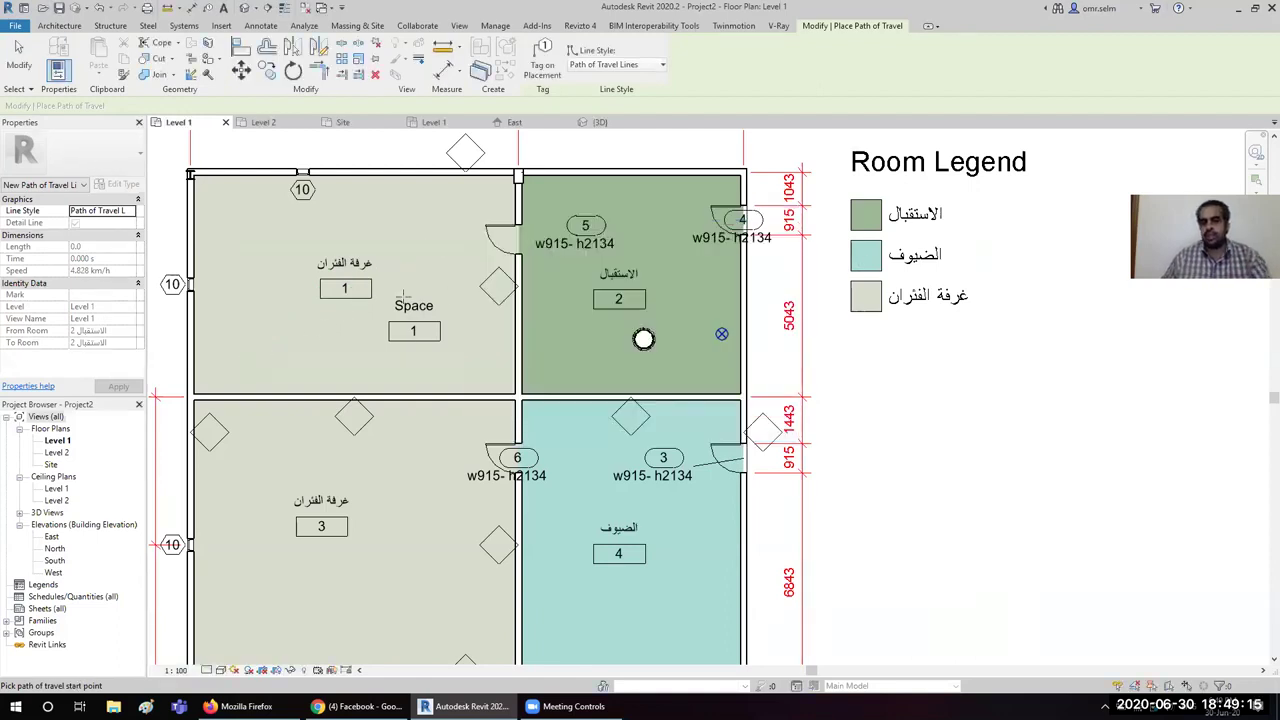
{"action": "key", "text": "Escape"}
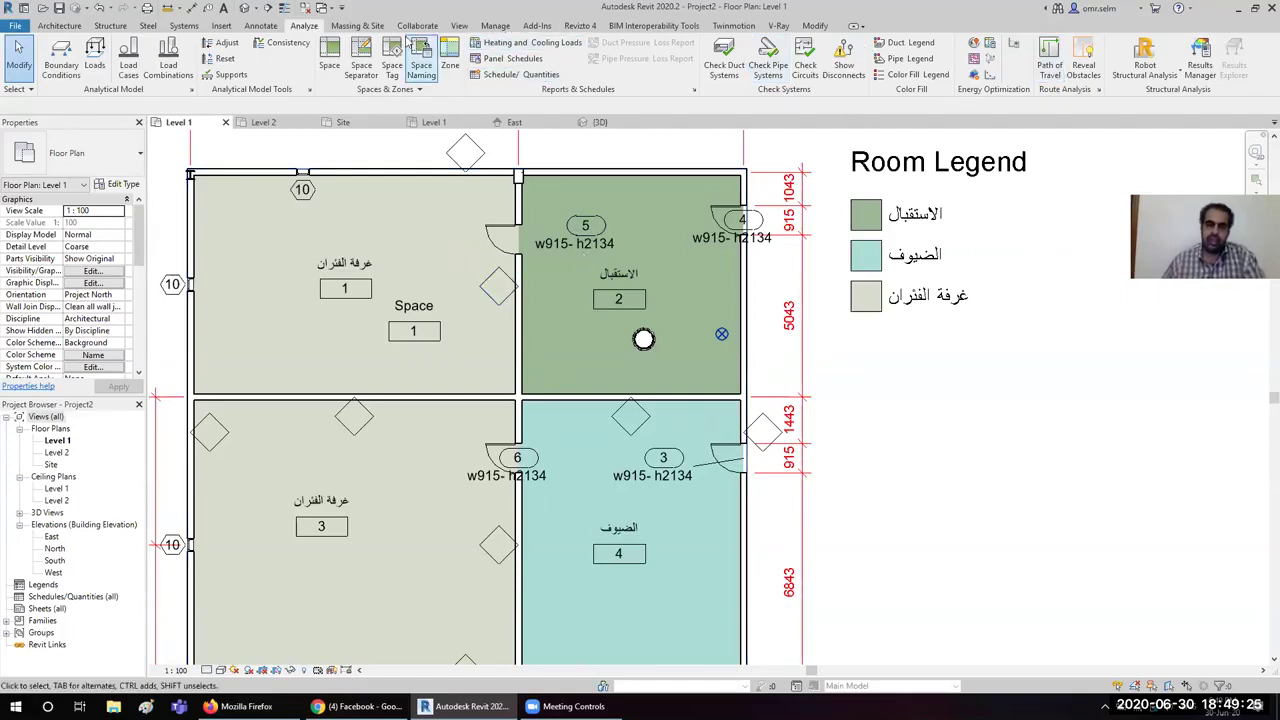
{"action": "left_click", "coordinate": [378, 27]}
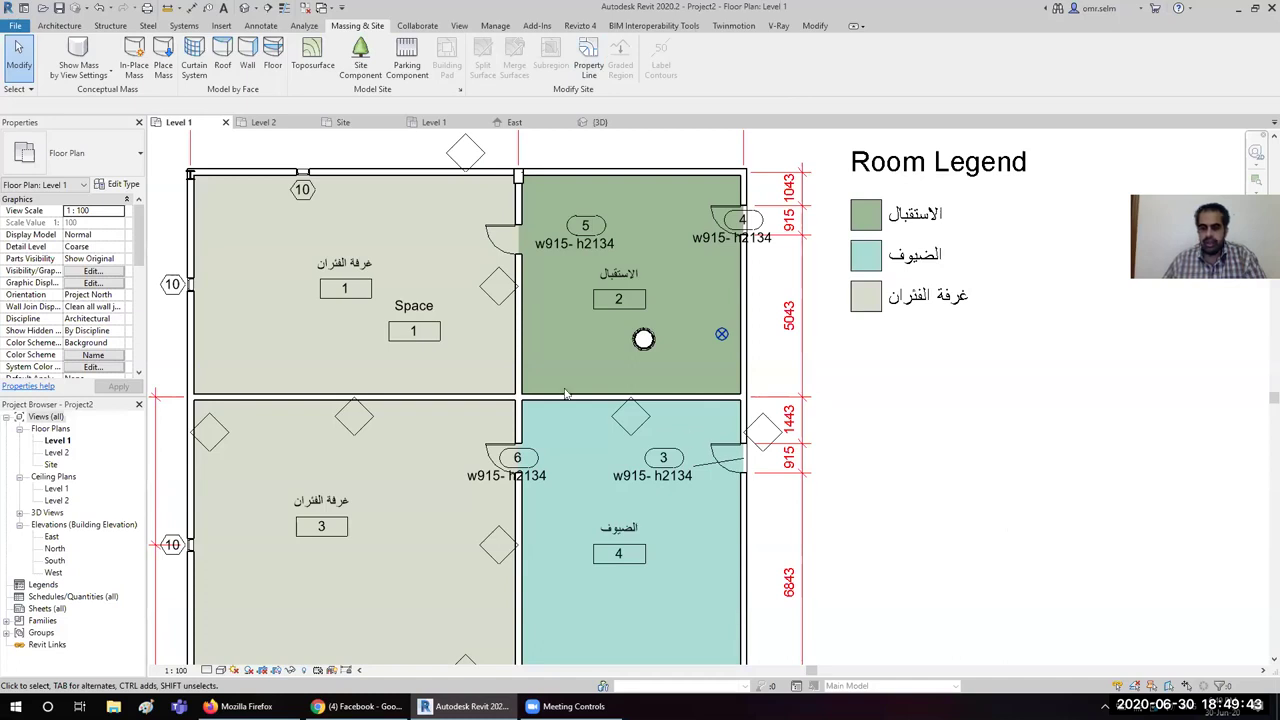
Step: Zoom to fit the whole Level 1 plan, including the 10200 and 7000 dimensions and the room legend
{"action": "scroll", "coordinate": [770, 410], "scroll_direction": "down", "scroll_amount": 2}
{"action": "scroll", "coordinate": [538, 250], "scroll_direction": "up", "scroll_amount": 1}
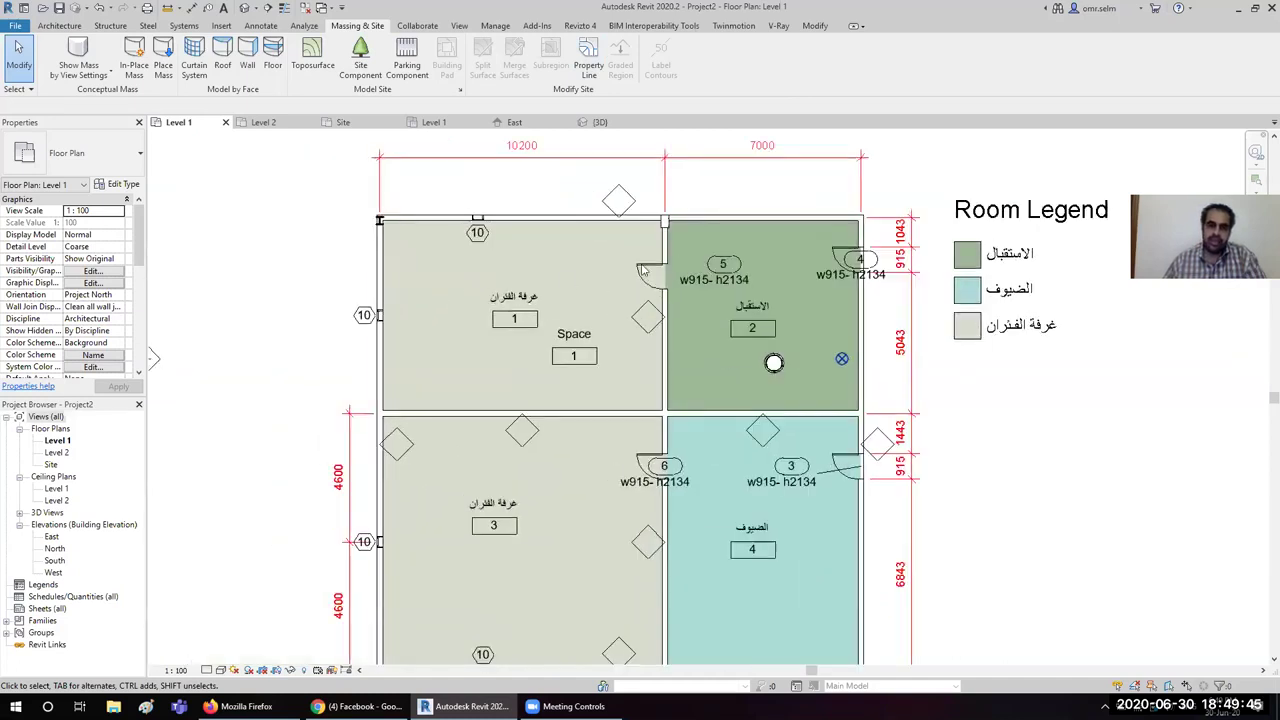
{"action": "key", "text": "z"}
{"action": "key", "text": "f"}
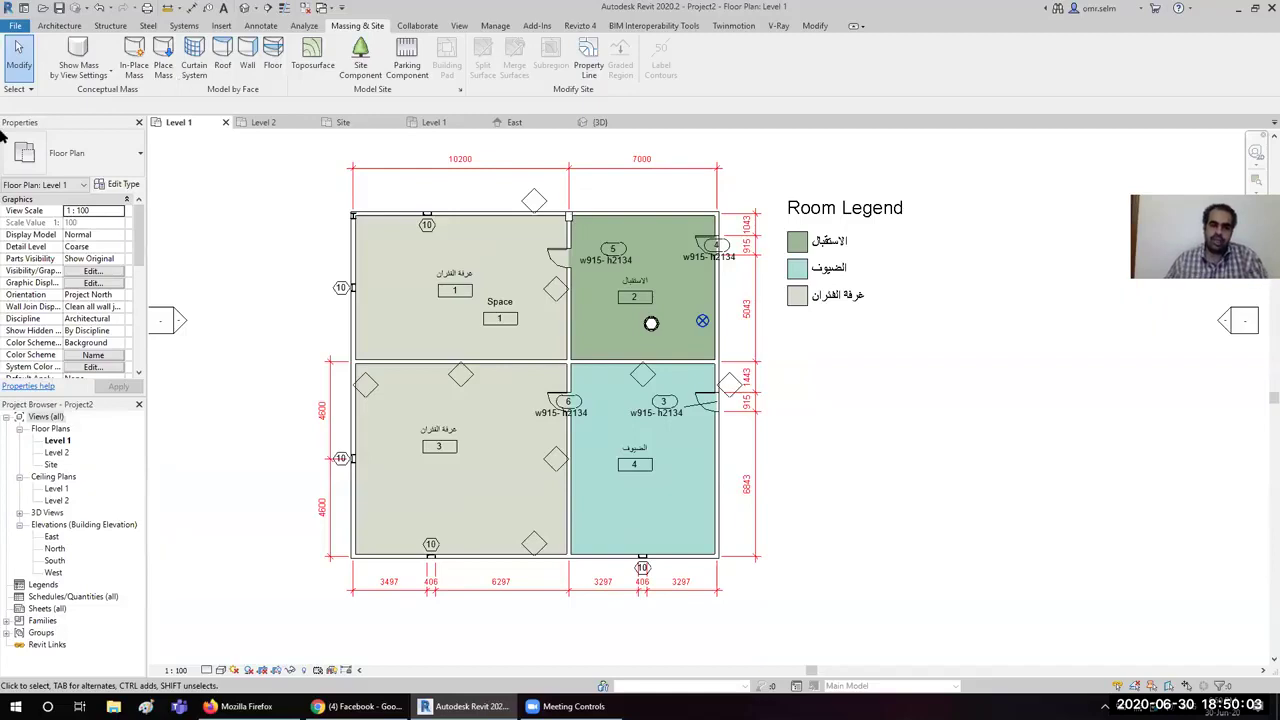
Step: Start a default-named in-place mass and extrude a 12100 by 7200 rectangle into a solid form
{"action": "left_click", "coordinate": [140, 58]}
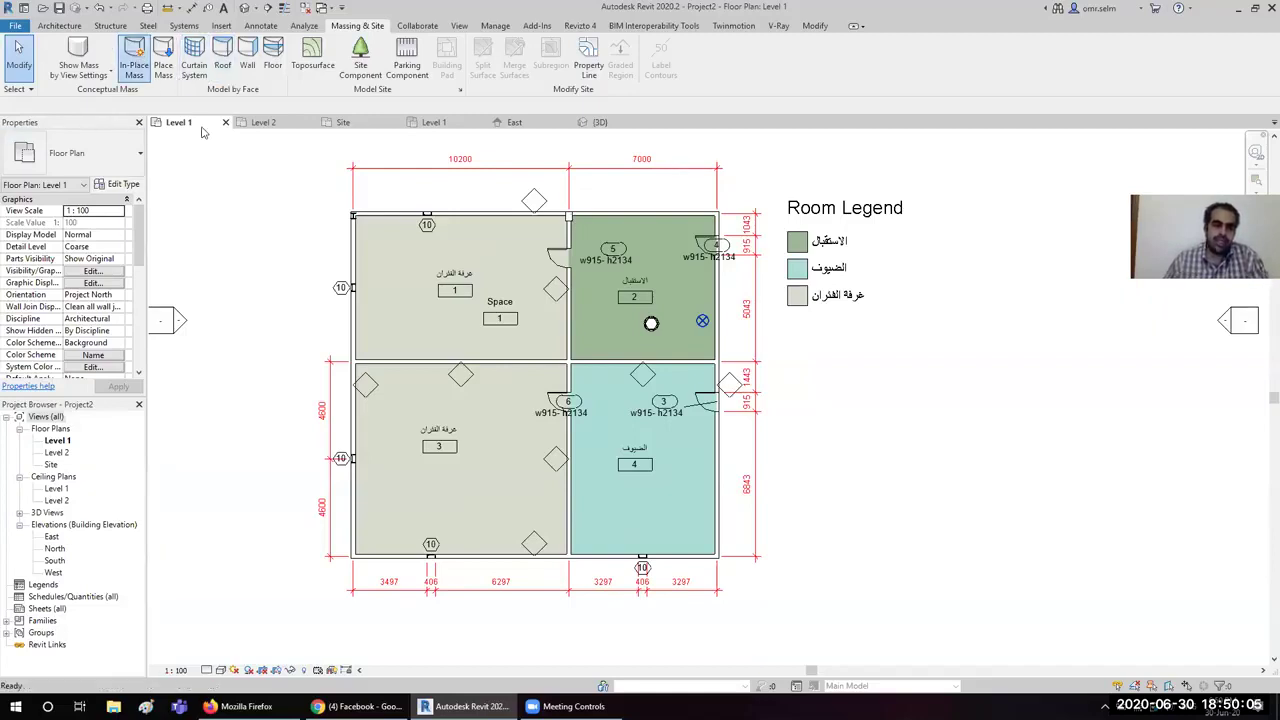
{"action": "left_click", "coordinate": [720, 401]}
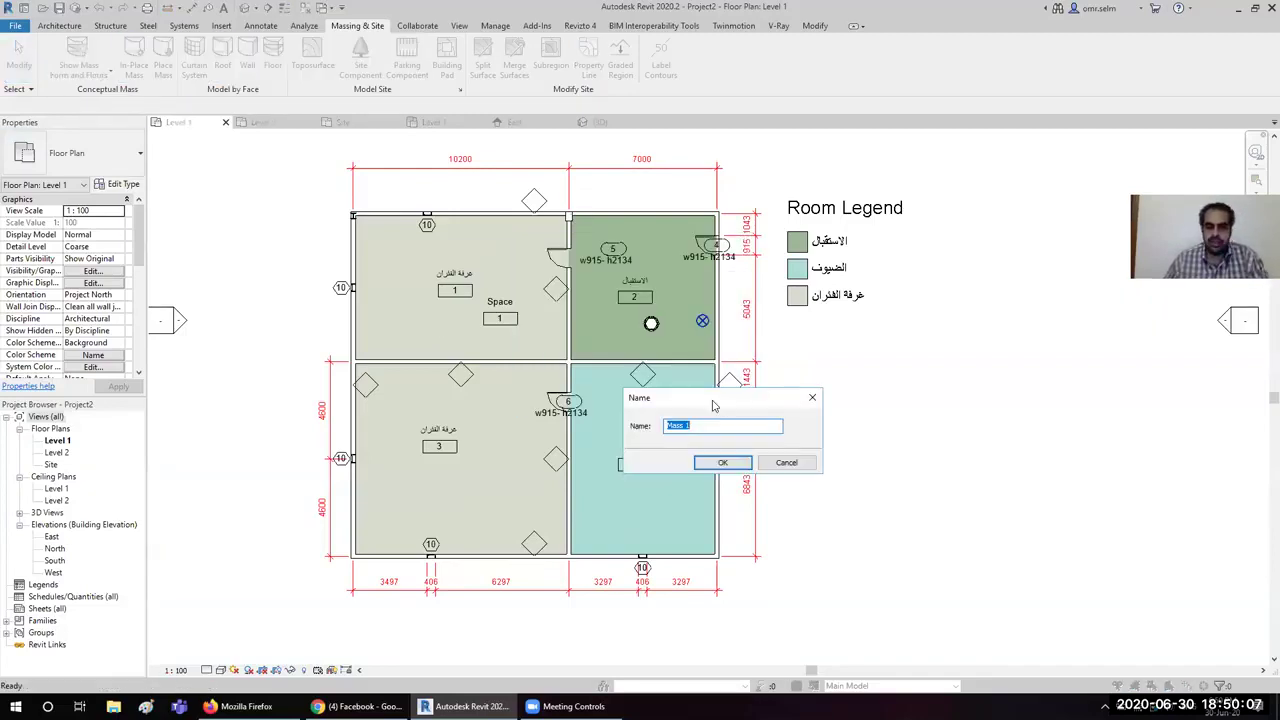
{"action": "left_click", "coordinate": [716, 462]}
{"action": "mouse_move", "coordinate": [651, 421]}
{"action": "middle_mouse_down"}
{"action": "mouse_move", "coordinate": [529, 363]}
{"action": "mouse_move", "coordinate": [437, 366]}
{"action": "middle_mouse_up"}
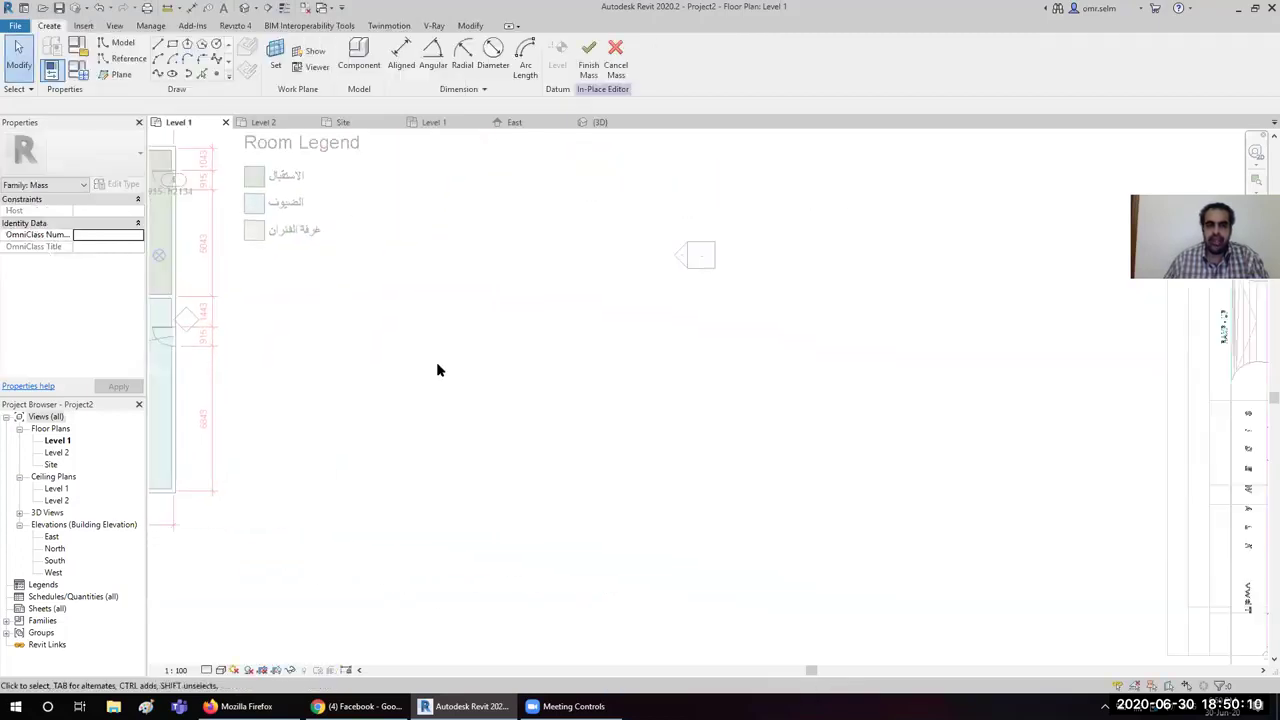
{"action": "left_click", "coordinate": [172, 43]}
{"action": "left_click", "coordinate": [523, 350]}
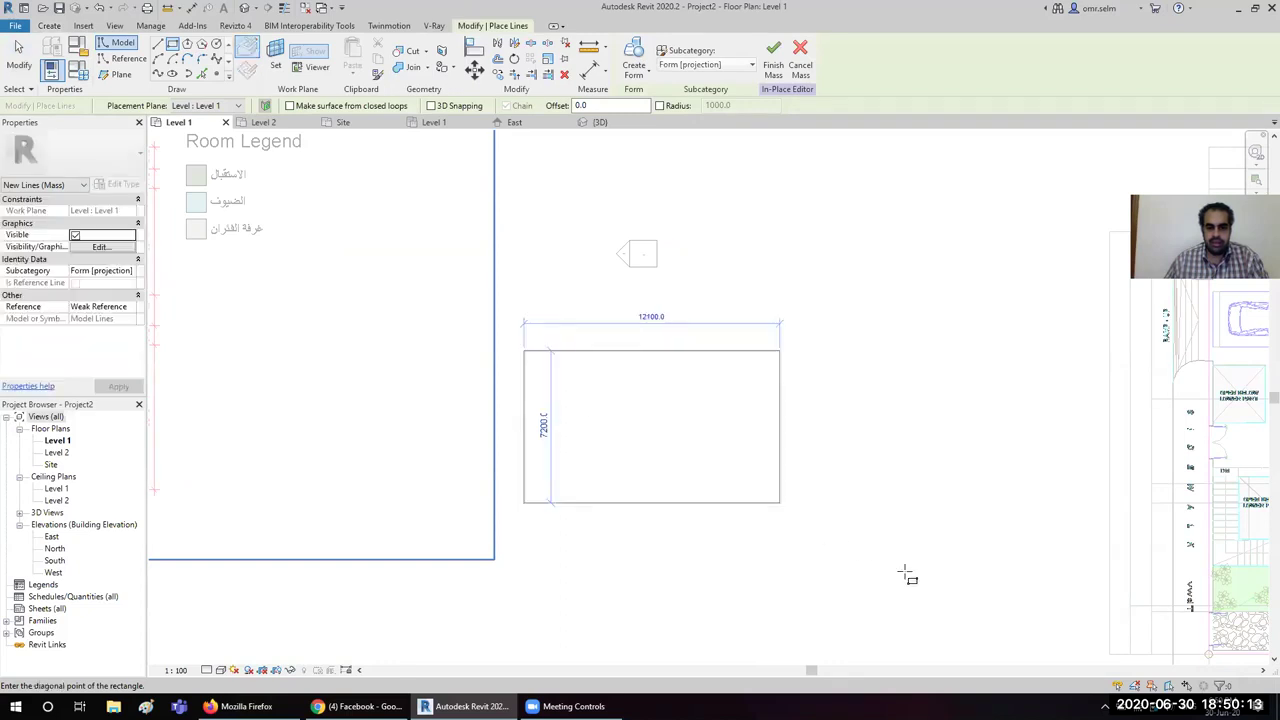
{"action": "left_click", "coordinate": [957, 584]}
{"action": "left_click", "coordinate": [634, 52]}
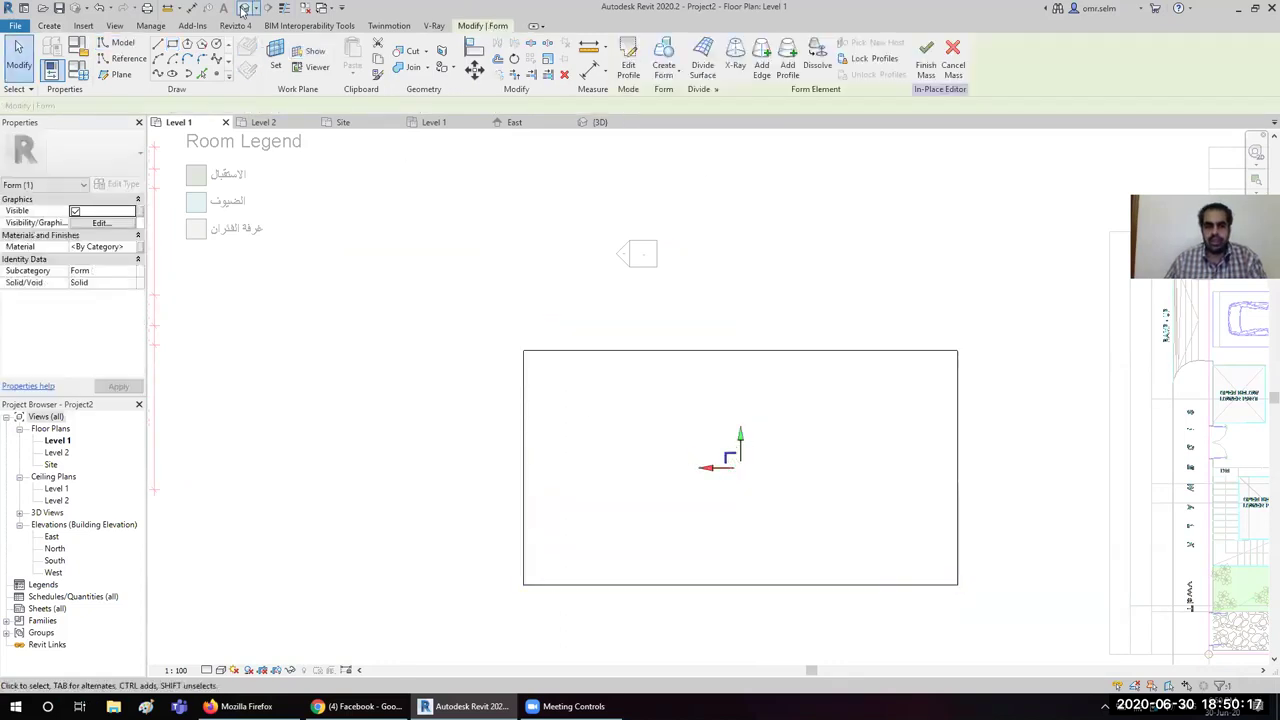
Step: Switch to the 3D view and orbit to an isometric view of the mass
{"action": "key", "text": "3"}
{"action": "key", "text": "d"}
{"action": "scroll", "coordinate": [480, 360], "scroll_direction": "down", "scroll_amount": 3}
{"action": "scroll", "coordinate": [486, 405], "scroll_direction": "down", "scroll_amount": 2}
{"action": "middle_click_drag", "start_coordinate": [486, 405], "coordinate": [511, 228], "text": "shift"}
{"action": "scroll", "coordinate": [380, 314], "scroll_direction": "up", "scroll_amount": 3}
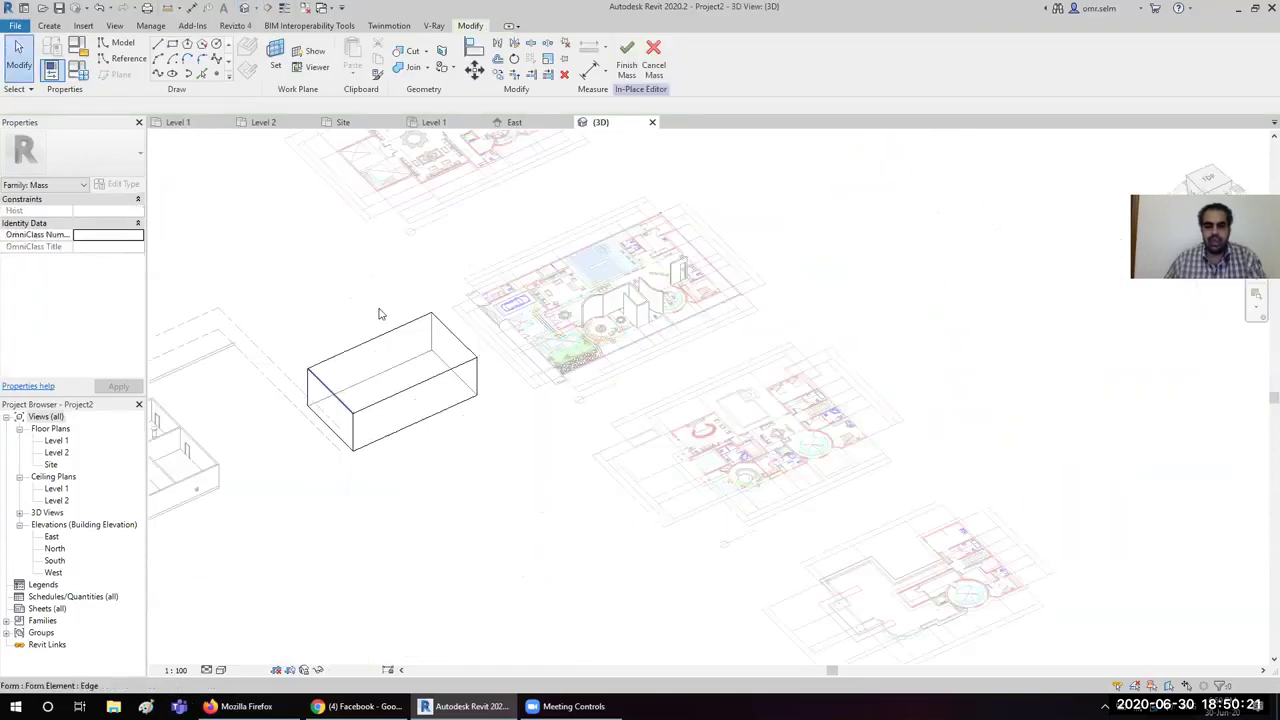
{"action": "scroll", "coordinate": [380, 314], "scroll_direction": "up", "scroll_amount": 3}
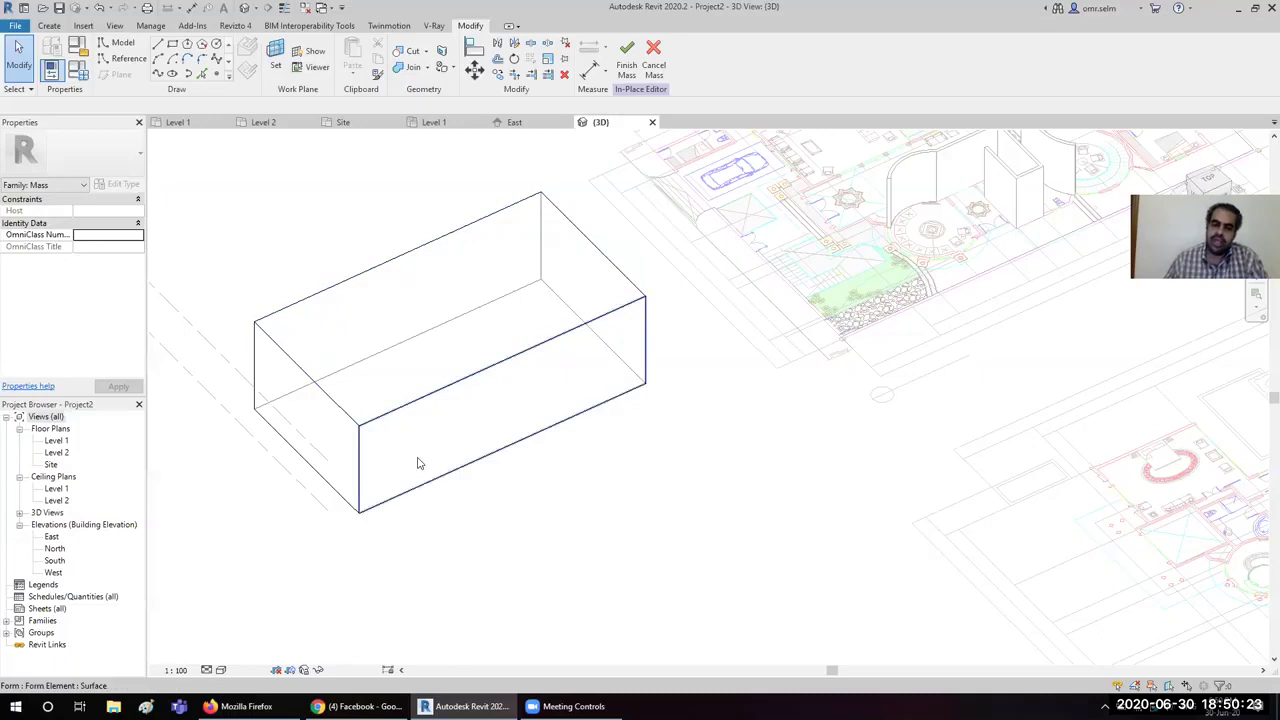
{"action": "left_click", "coordinate": [435, 292]}
{"action": "key", "text": "Escape"}
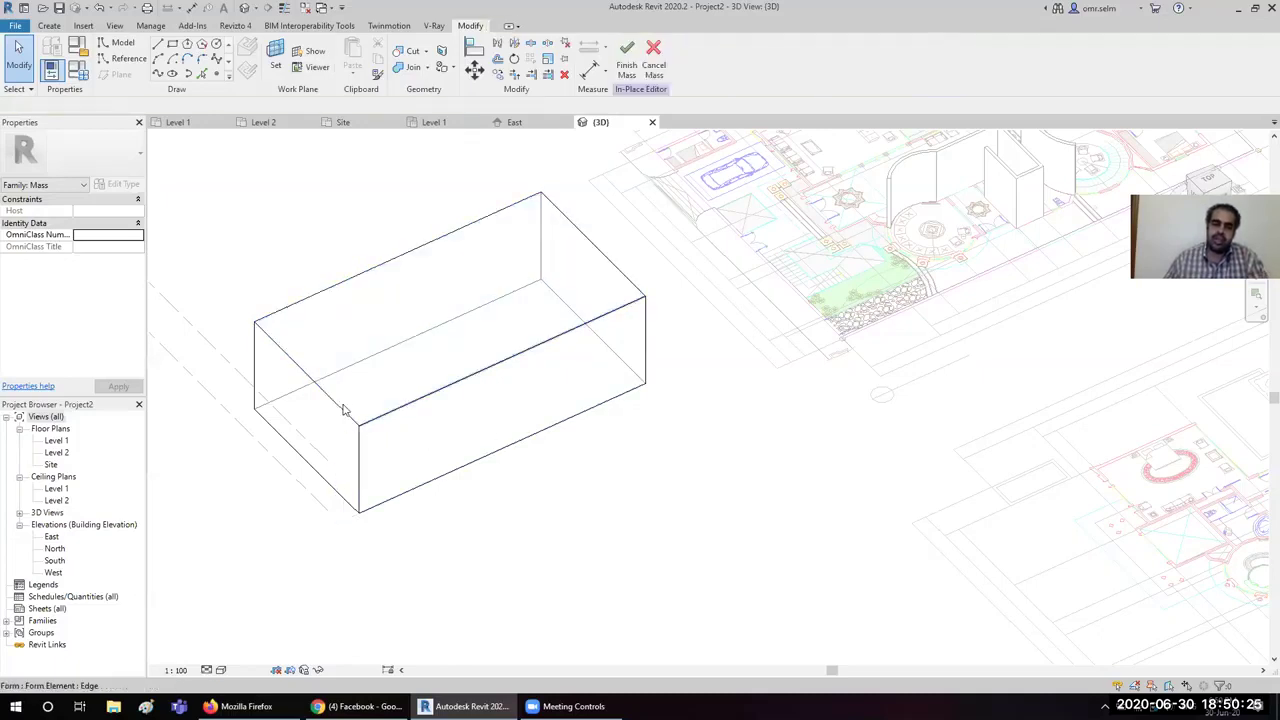
Step: Stretch the mass's left end to about 24693 and pull the bottom front edge out to slope the side
{"action": "left_click", "coordinate": [310, 403]}
{"action": "left_click_drag", "start_coordinate": [282, 384], "coordinate": [177, 423]}
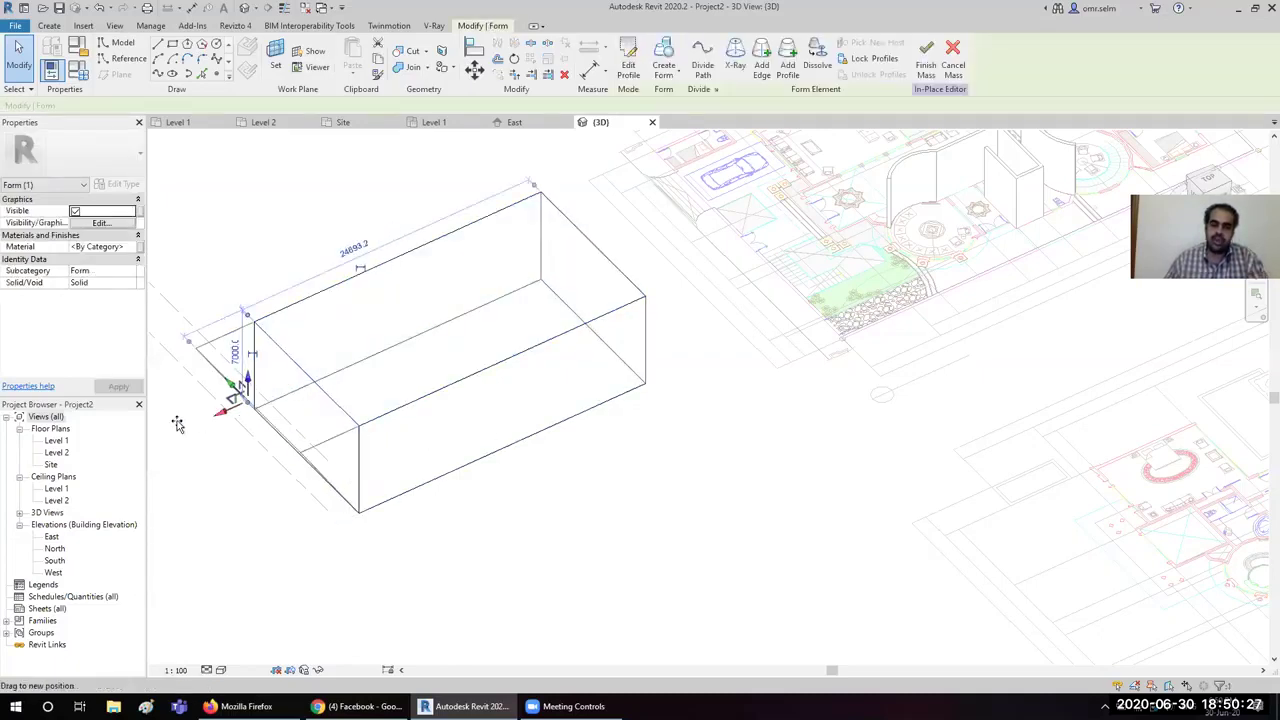
{"action": "left_click", "coordinate": [388, 416]}
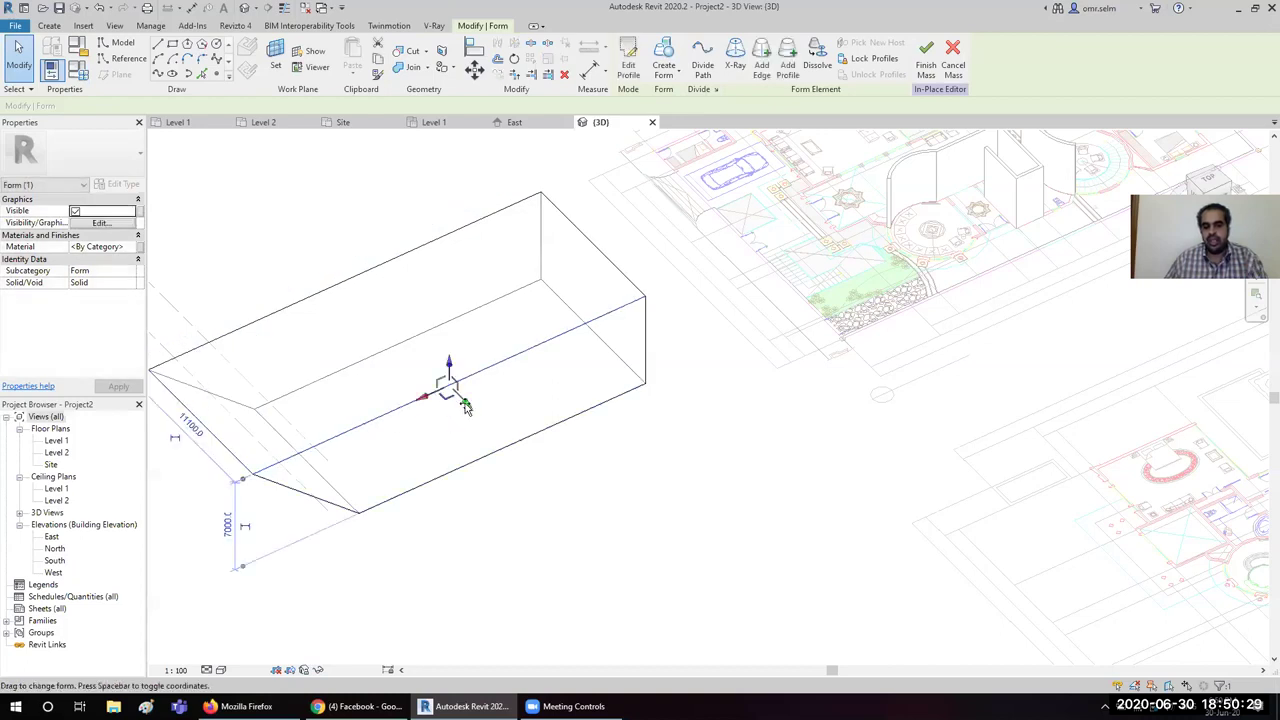
{"action": "left_click_drag", "start_coordinate": [463, 399], "coordinate": [535, 470]}
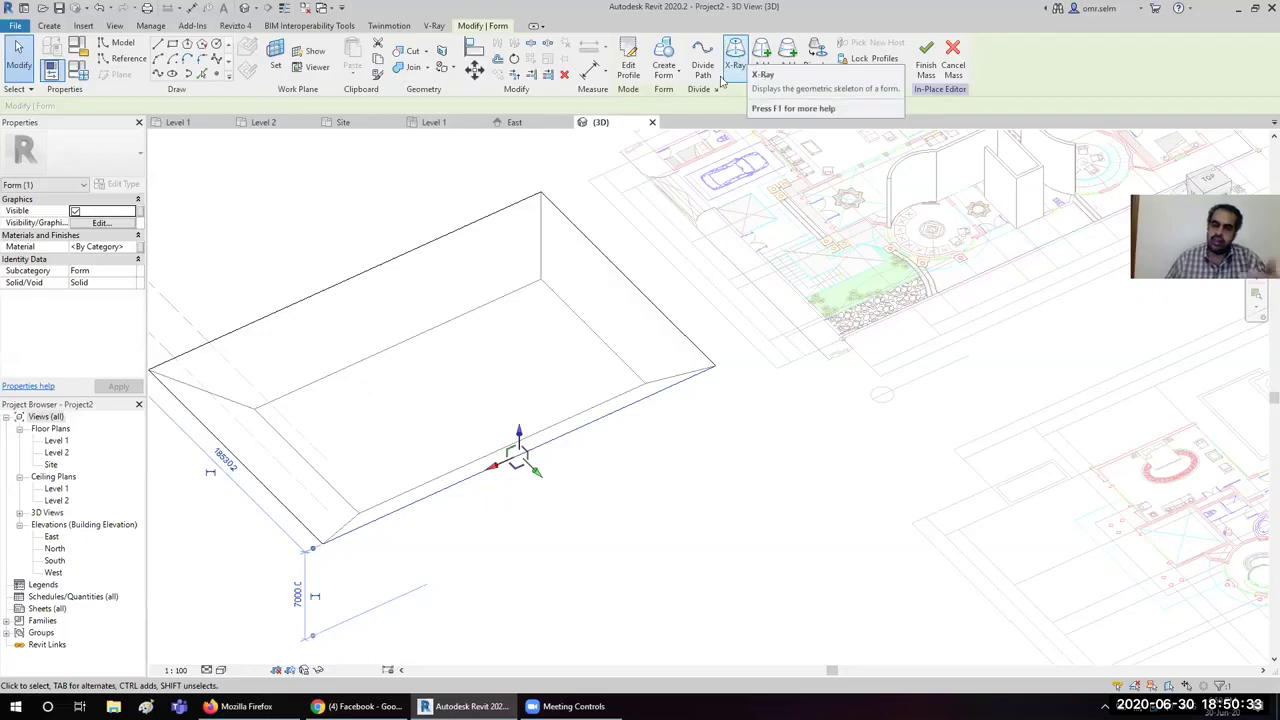
{"action": "left_click", "coordinate": [742, 519]}
{"action": "mouse_move", "coordinate": [460, 520]}
{"action": "middle_mouse_down", "text": "shift"}
{"action": "mouse_move", "coordinate": [427, 376]}
{"action": "mouse_move", "coordinate": [504, 519]}
{"action": "middle_mouse_up", "text": "shift"}
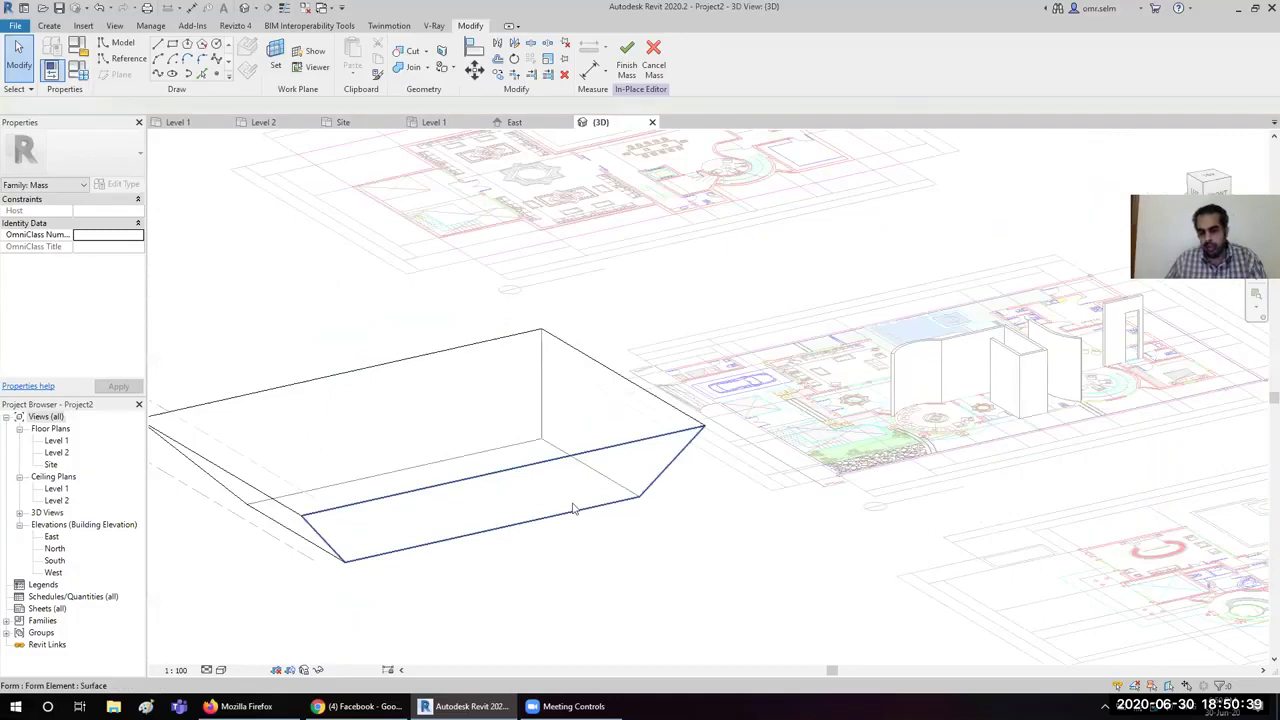
Step: Finish the in-place mass, then add mass floors at Level 1 and Level 2
{"action": "left_click", "coordinate": [626, 60]}
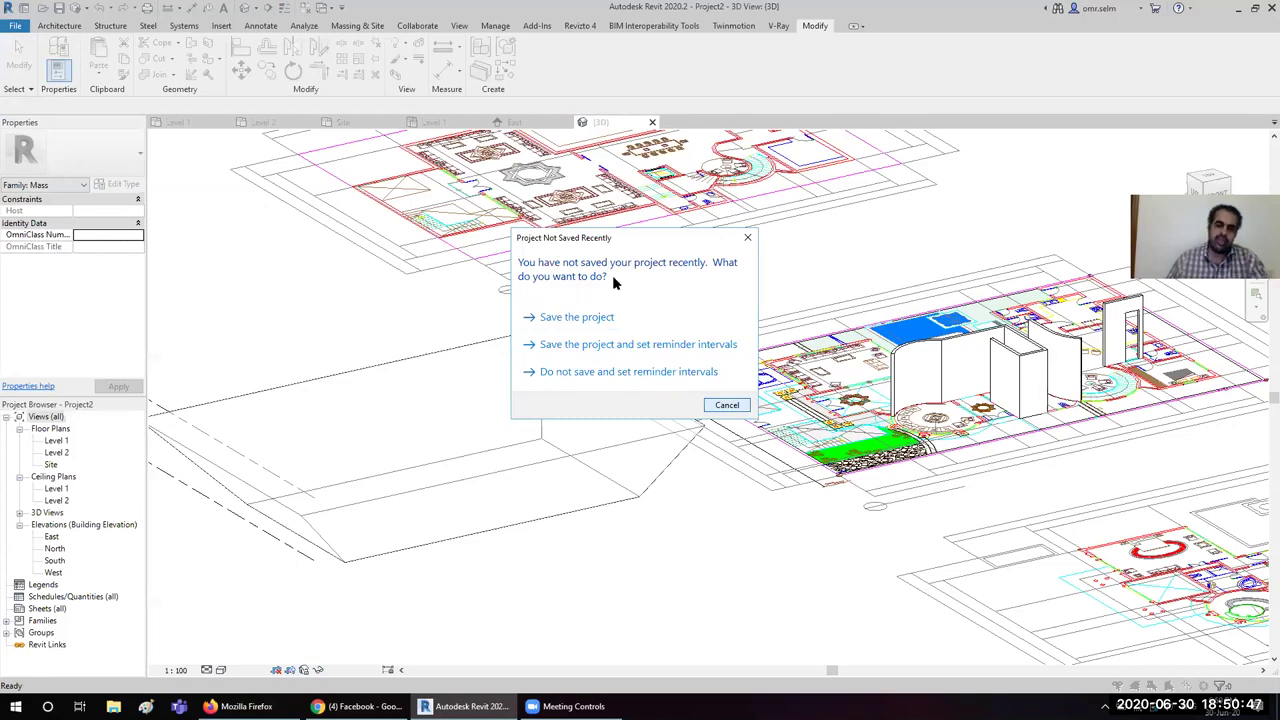
{"action": "left_click", "coordinate": [679, 373]}
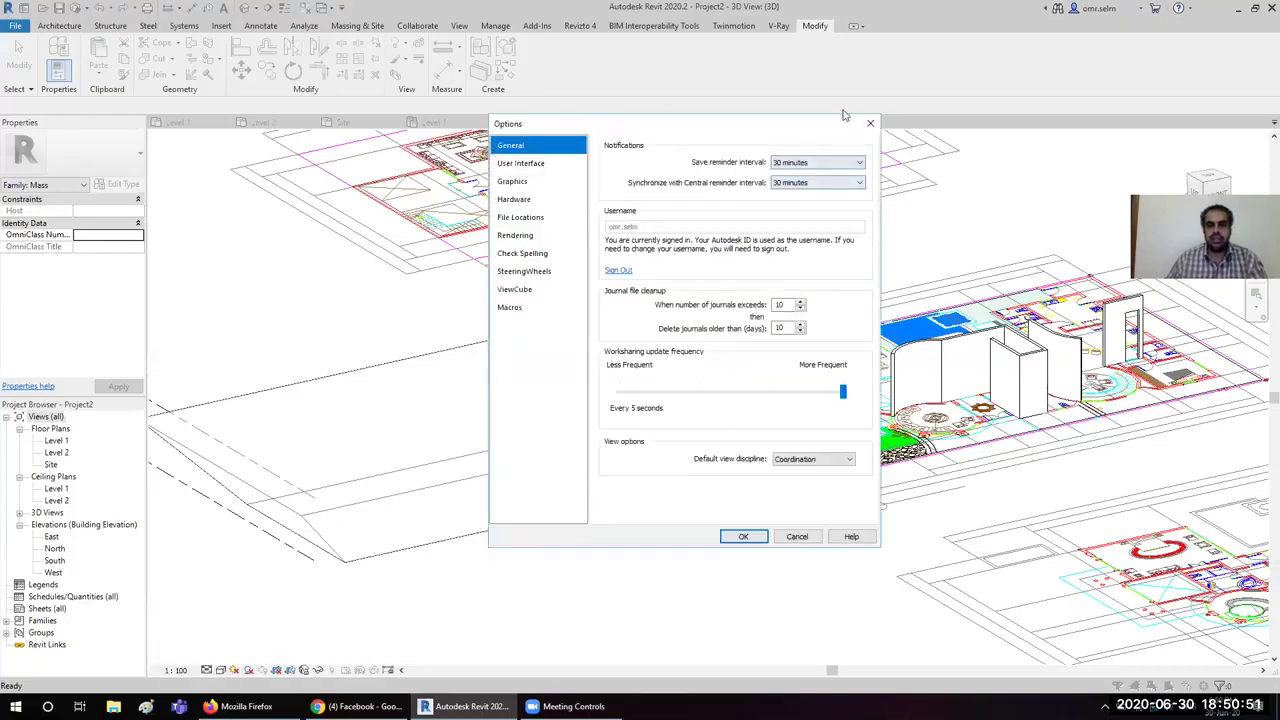
{"action": "left_click", "coordinate": [869, 123]}
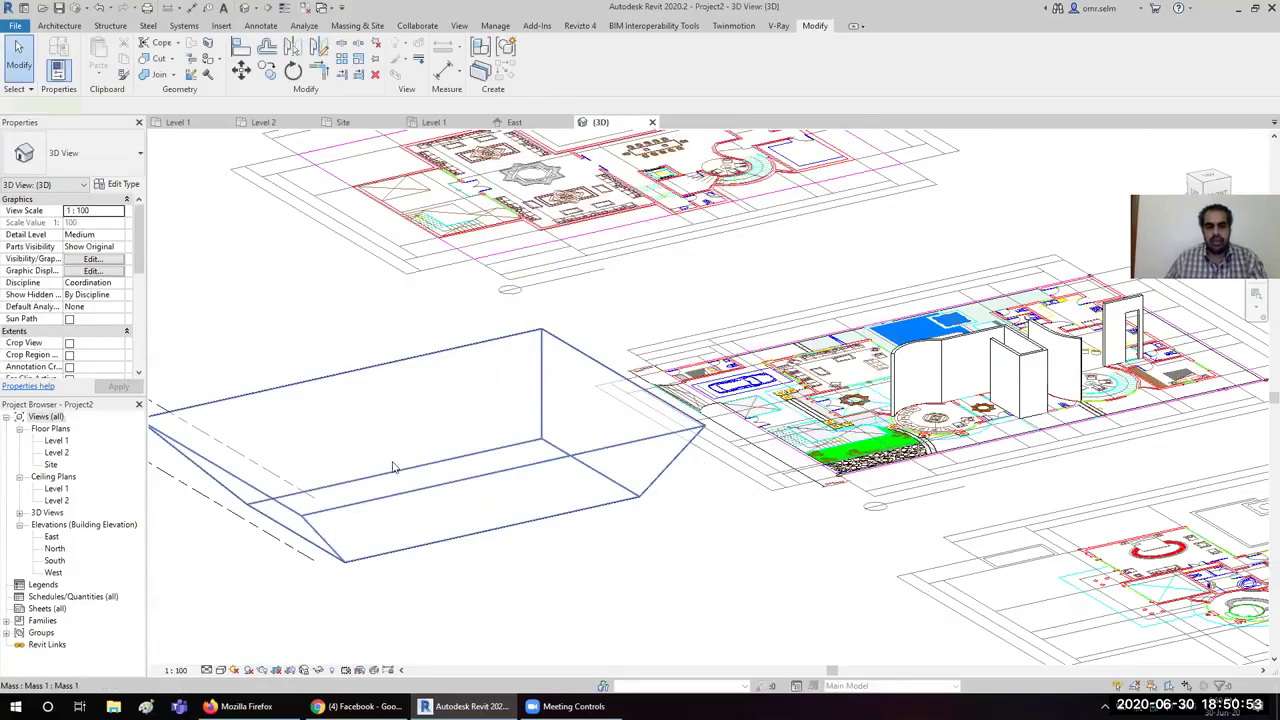
{"action": "left_click", "coordinate": [390, 535]}
{"action": "left_click", "coordinate": [603, 62]}
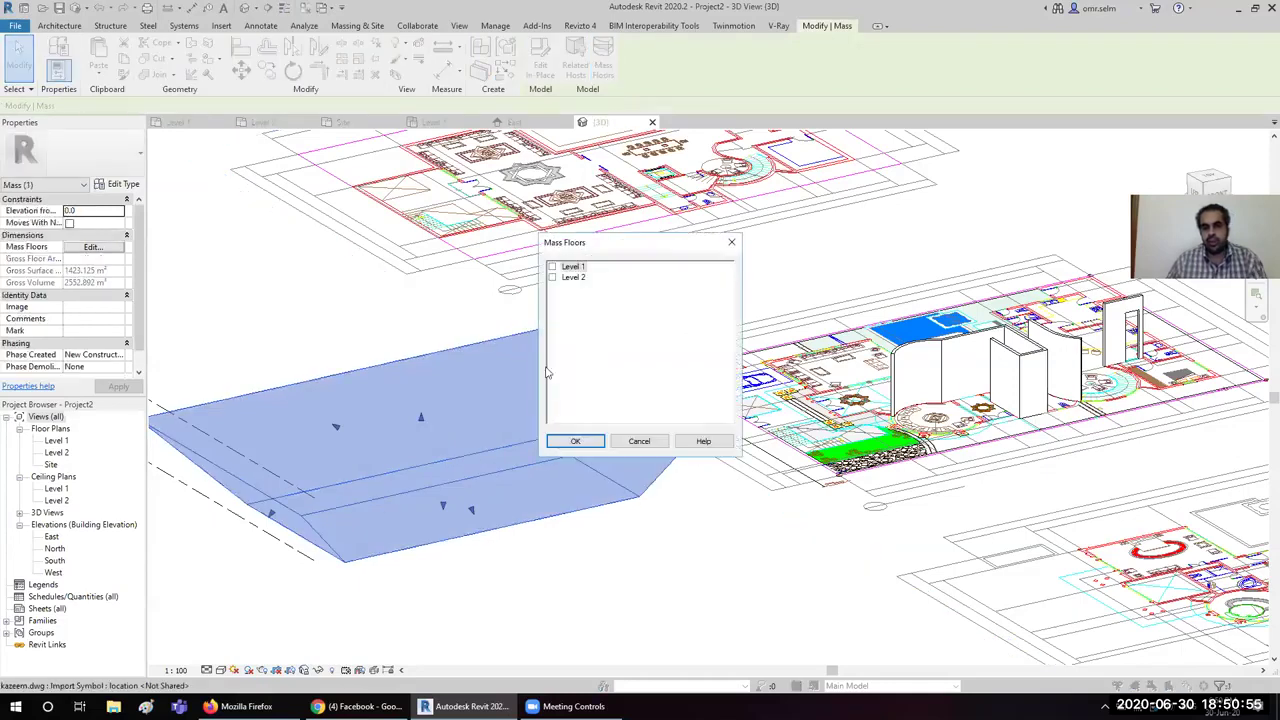
{"action": "left_click", "coordinate": [552, 267]}
{"action": "left_click", "coordinate": [552, 278]}
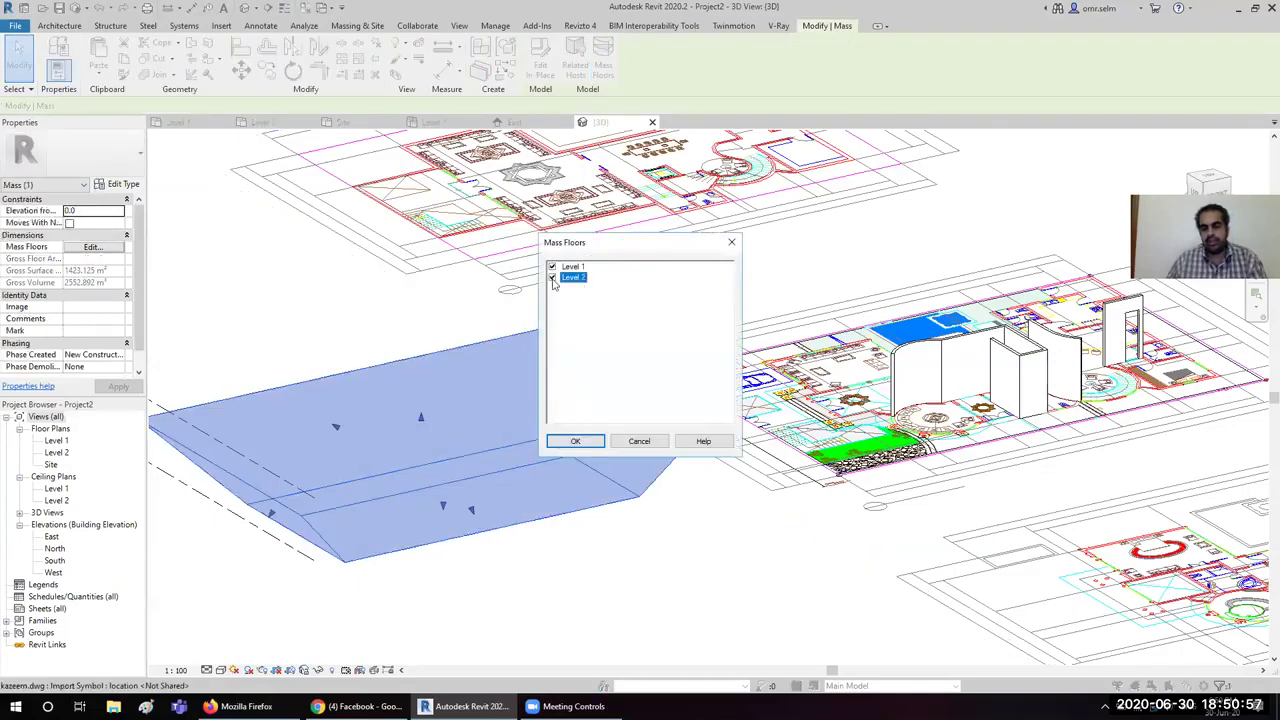
{"action": "left_click", "coordinate": [575, 441]}
Step: Orbit around the mass and check a mass floor's properties for the 608.769 m² gross area
{"action": "middle_click_drag", "start_coordinate": [534, 569], "coordinate": [523, 586], "text": "shift"}
{"action": "mouse_move", "coordinate": [457, 500]}
{"action": "middle_mouse_down", "text": "shift"}
{"action": "mouse_move", "coordinate": [500, 466]}
{"action": "mouse_move", "coordinate": [554, 294]}
{"action": "middle_mouse_up", "text": "shift"}
{"action": "left_click", "coordinate": [554, 294]}
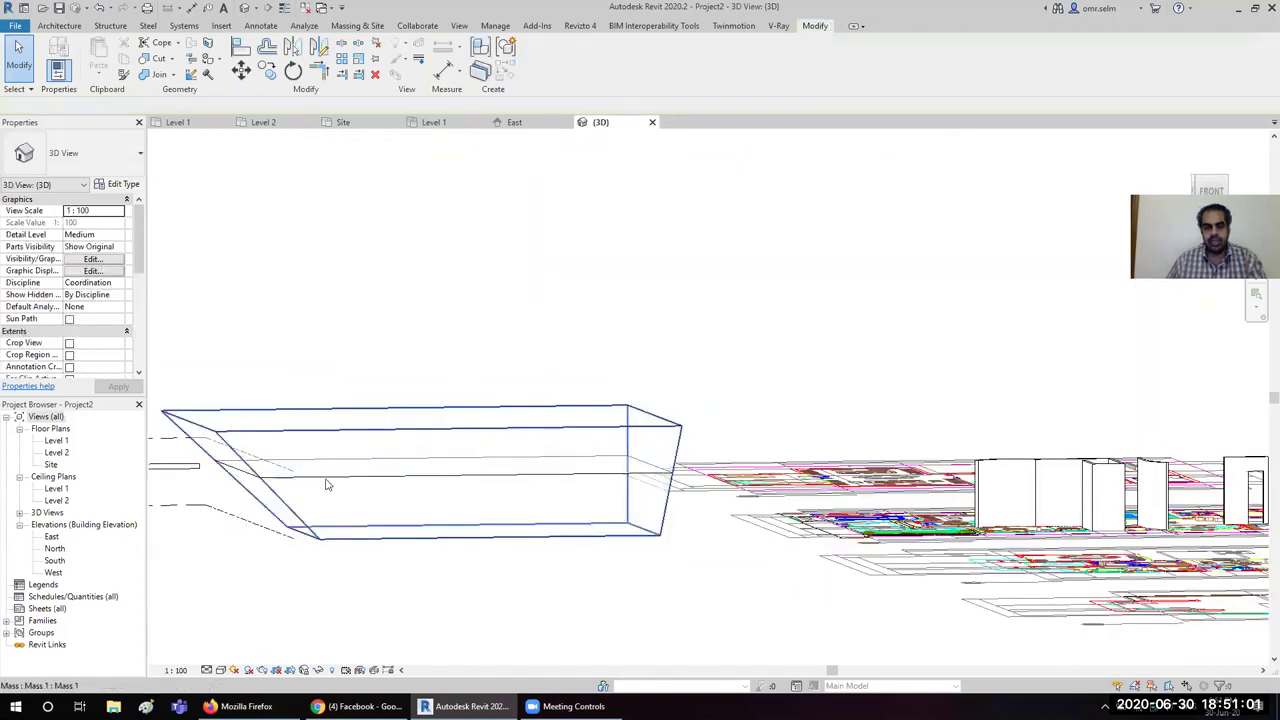
{"action": "left_click", "coordinate": [336, 478]}
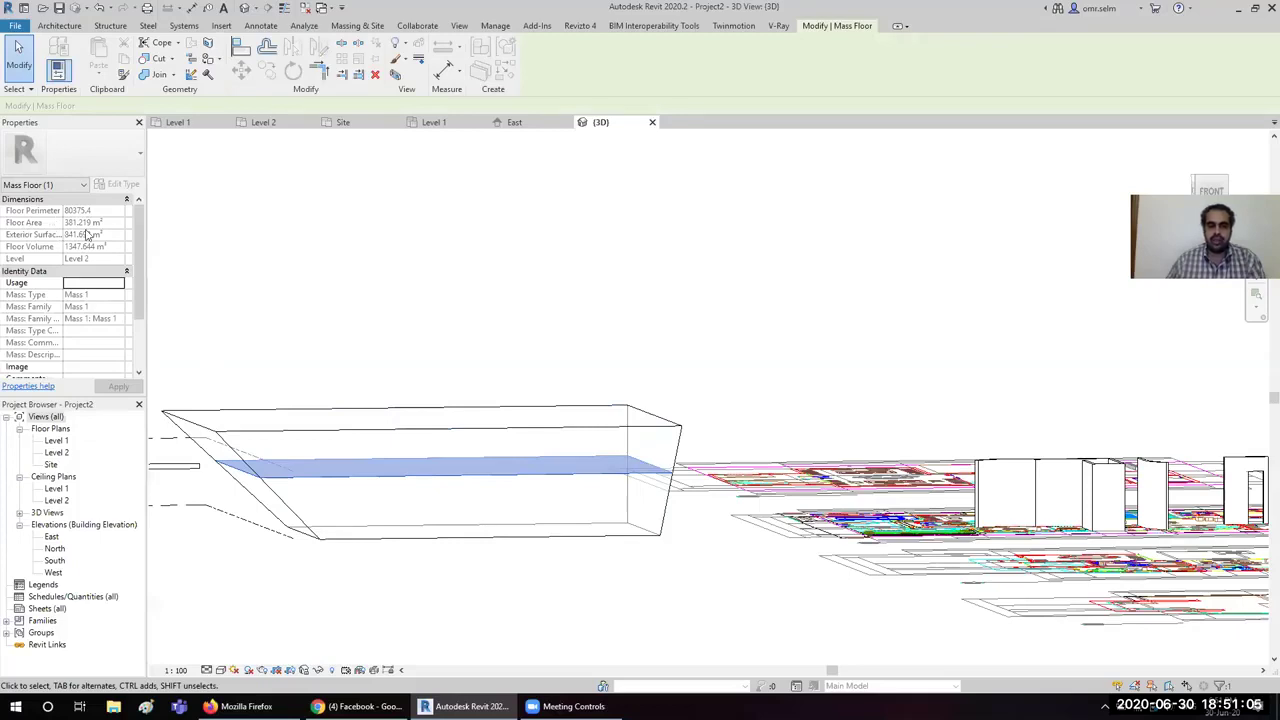
{"action": "left_click", "coordinate": [435, 278]}
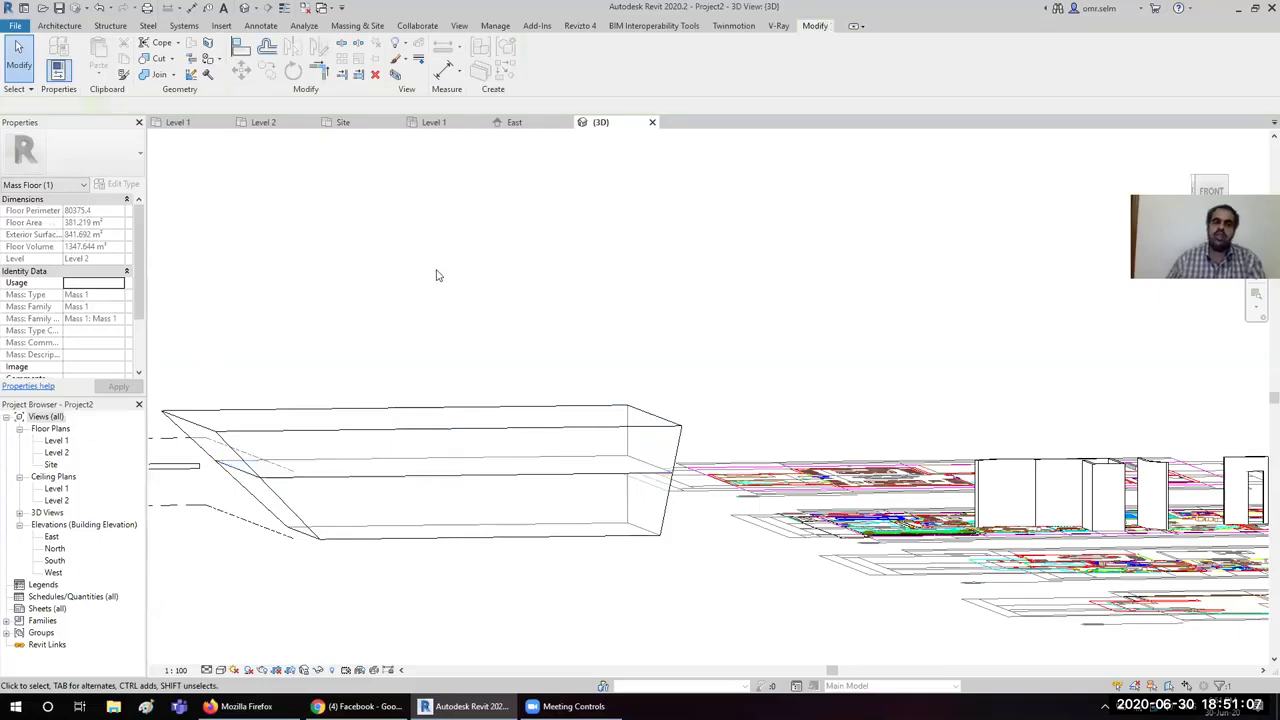
{"action": "middle_click_drag", "start_coordinate": [371, 306], "coordinate": [414, 354], "text": "shift"}
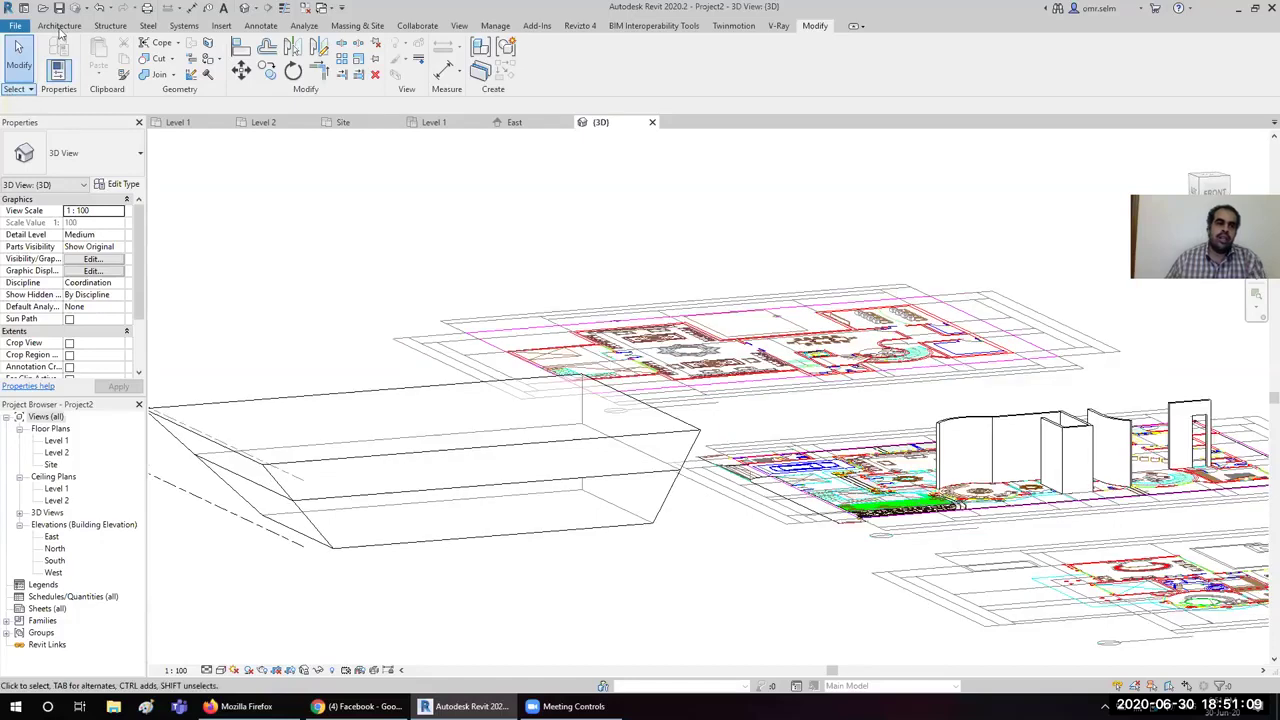
Step: Place Generic - 200mm walls by face onto the tapered mass's side faces
{"action": "left_click", "coordinate": [59, 25]}
{"action": "left_click", "coordinate": [54, 74]}
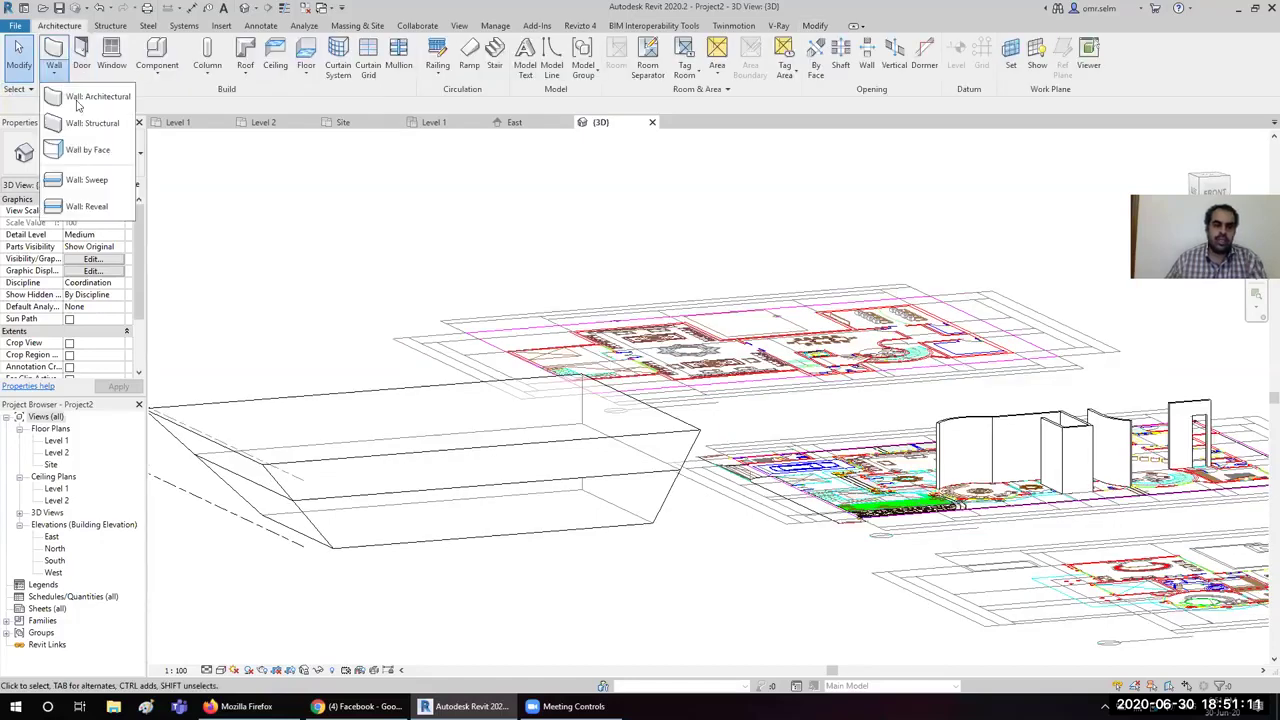
{"action": "left_click", "coordinate": [88, 150]}
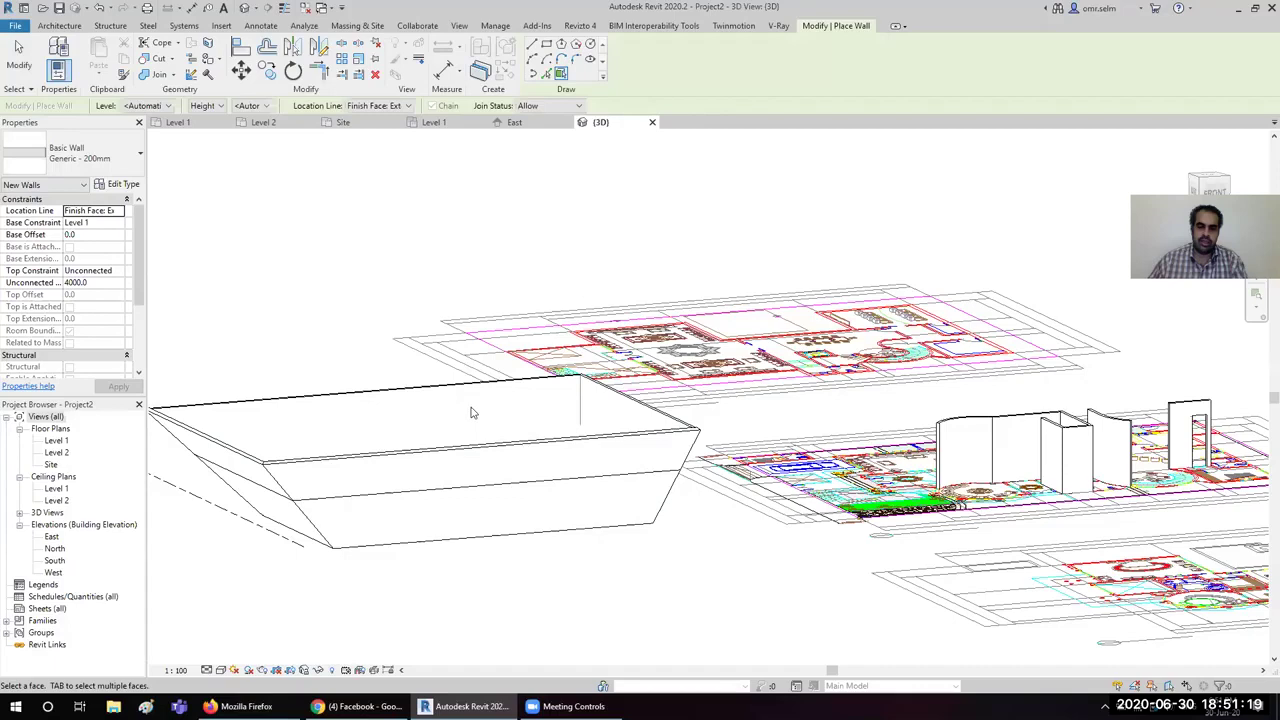
{"action": "mouse_move", "coordinate": [694, 540]}
{"action": "middle_mouse_down", "text": "shift"}
{"action": "mouse_move", "coordinate": [651, 562]}
{"action": "mouse_move", "coordinate": [554, 469]}
{"action": "middle_mouse_up", "text": "shift"}
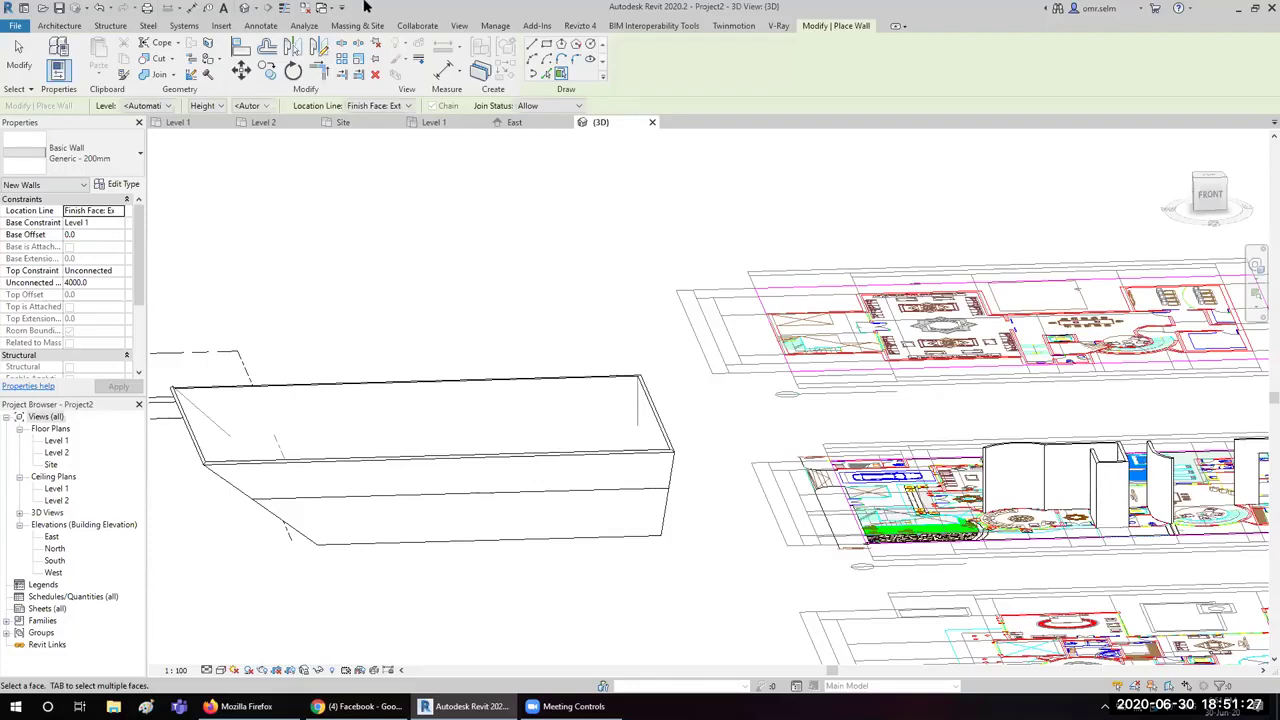
Step: Start an architectural floor sketch, then cancel it without creating a floor
{"action": "left_click", "coordinate": [59, 25]}
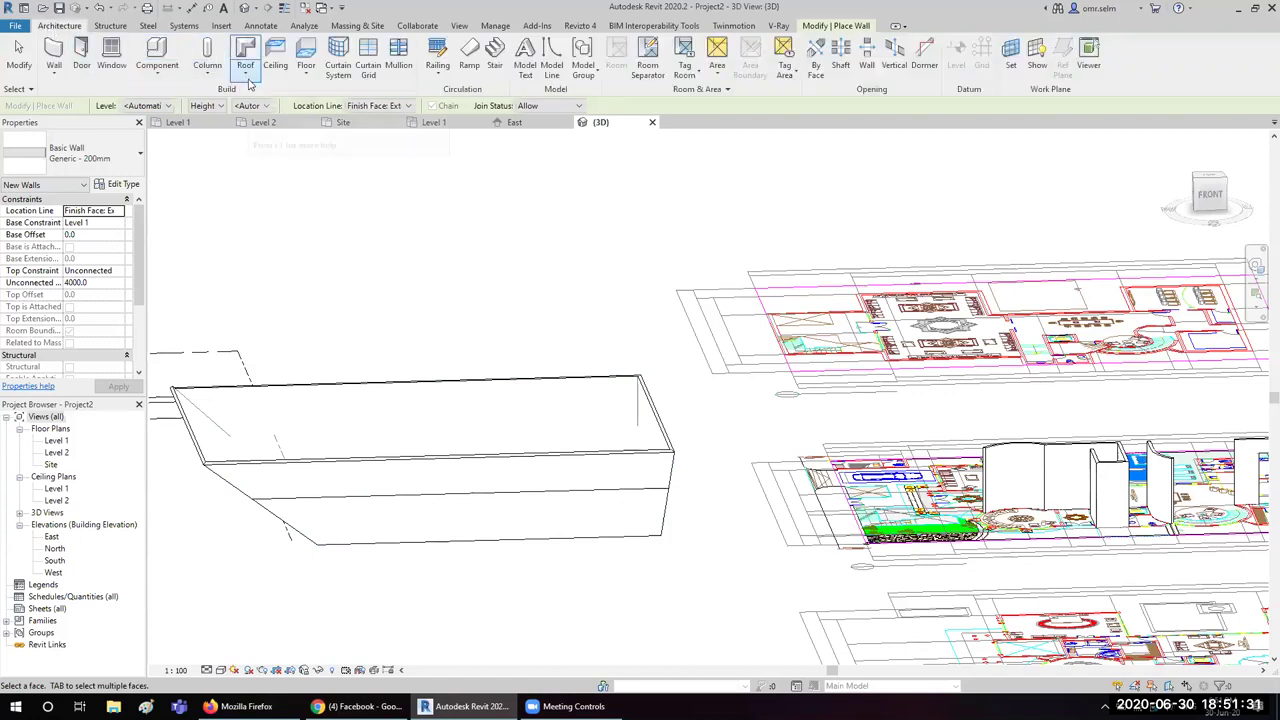
{"action": "left_click", "coordinate": [309, 83]}
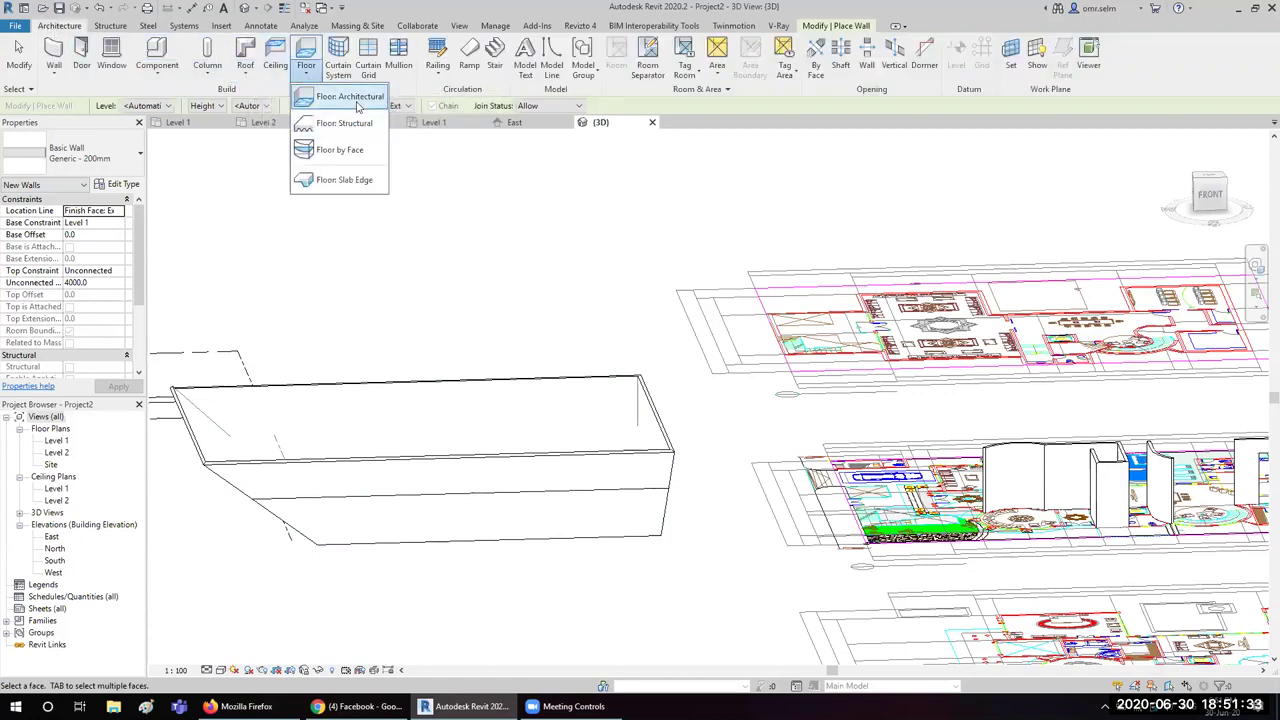
{"action": "left_click", "coordinate": [318, 95]}
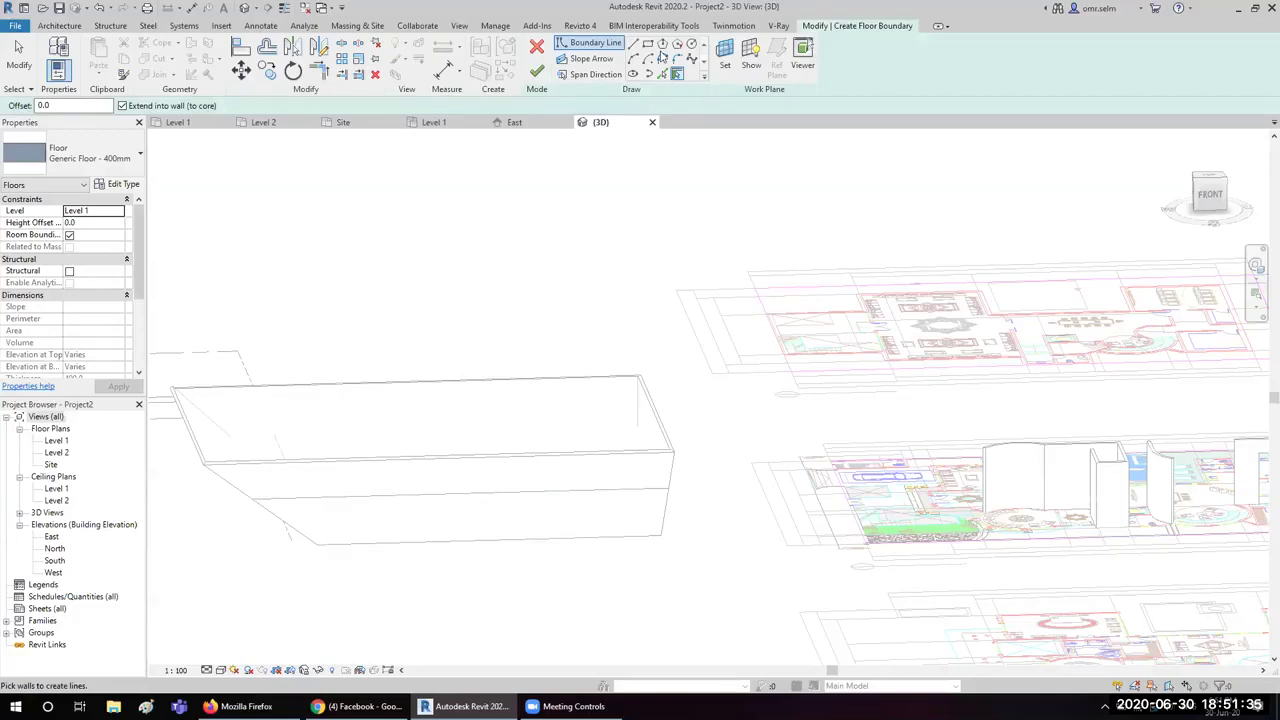
{"action": "left_click", "coordinate": [677, 74]}
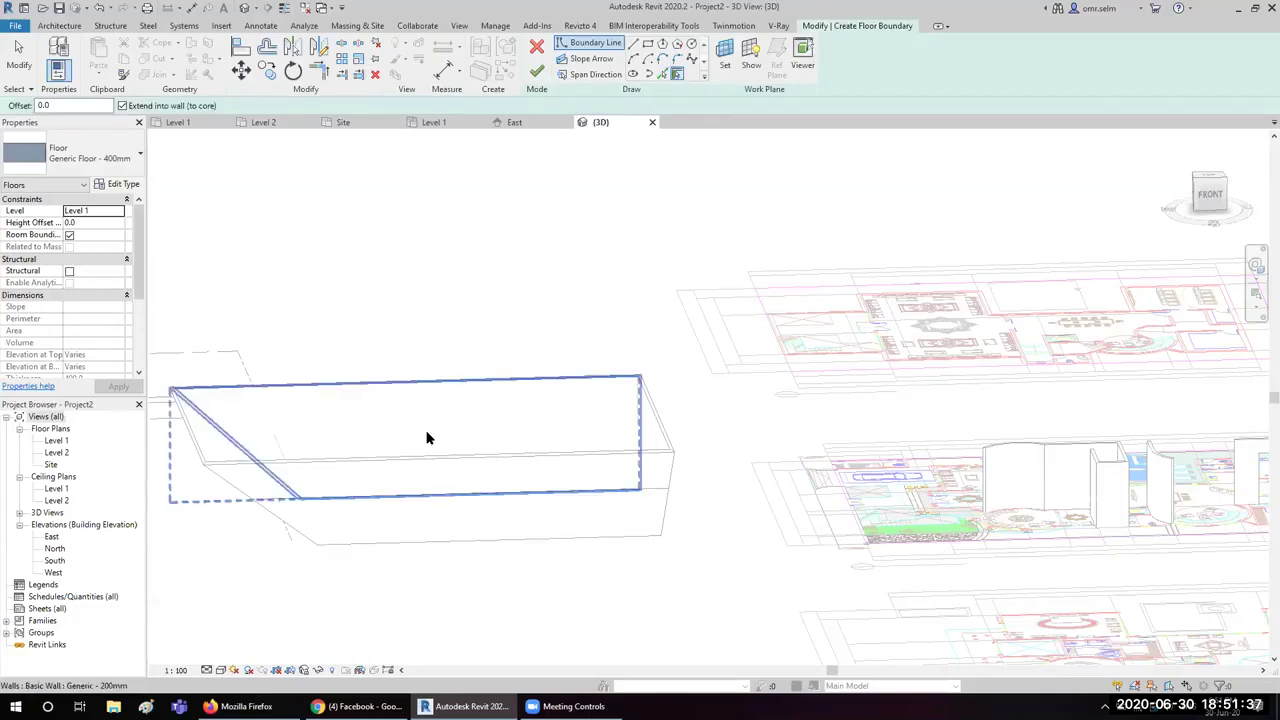
{"action": "left_click", "coordinate": [60, 26]}
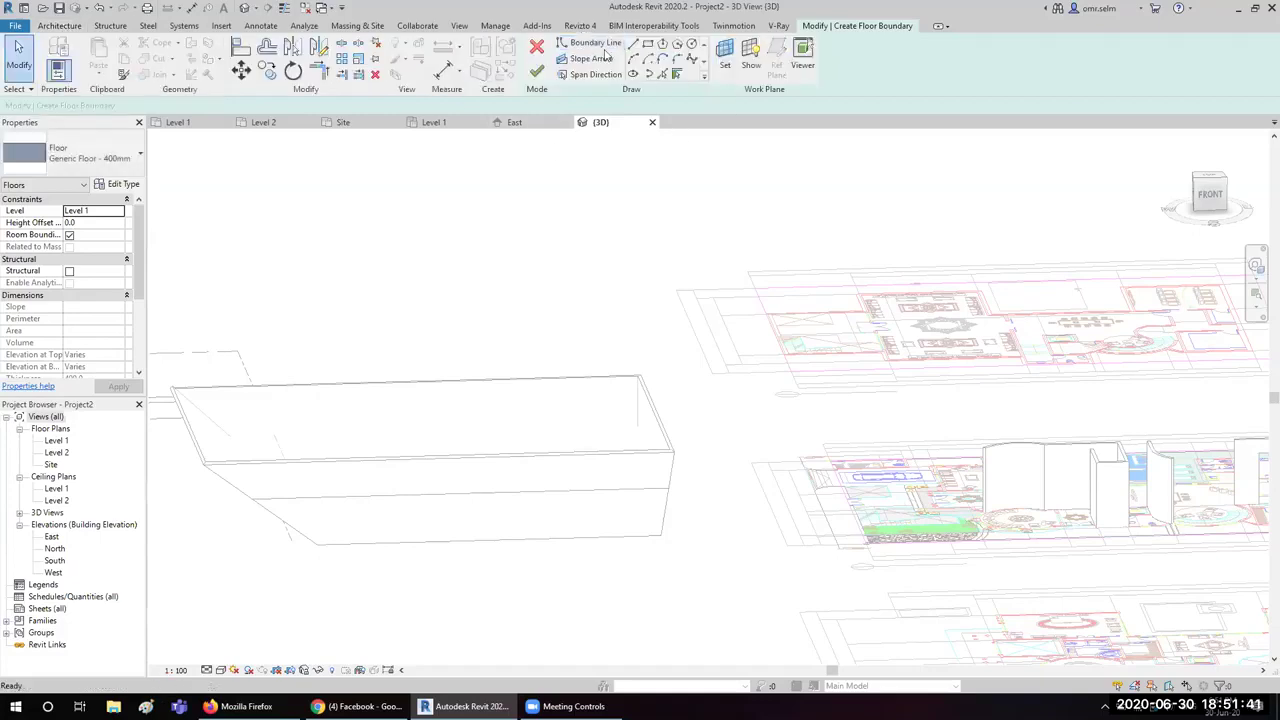
{"action": "left_click", "coordinate": [543, 47]}
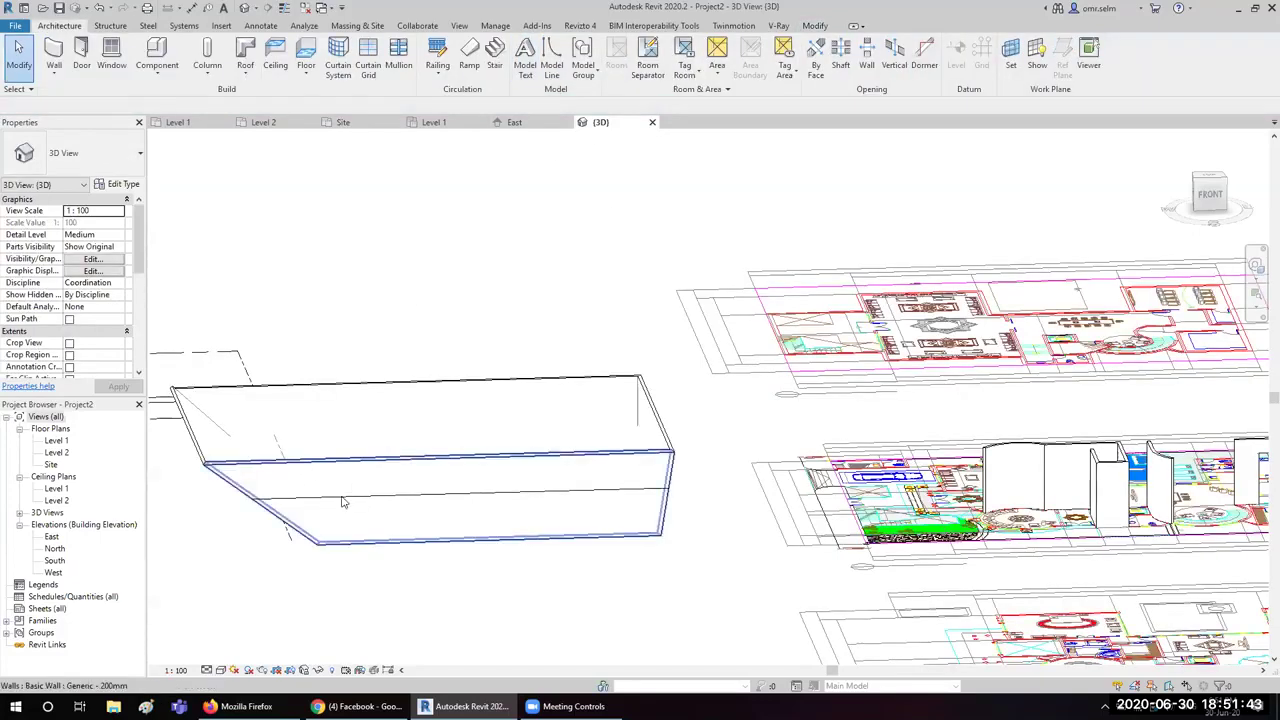
Step: Orbit around the walled mass and set the 3D view's visual style to Shaded
{"action": "mouse_move", "coordinate": [414, 529]}
{"action": "middle_mouse_down", "text": "shift"}
{"action": "mouse_move", "coordinate": [358, 626]}
{"action": "mouse_move", "coordinate": [261, 643]}
{"action": "middle_mouse_up", "text": "shift"}
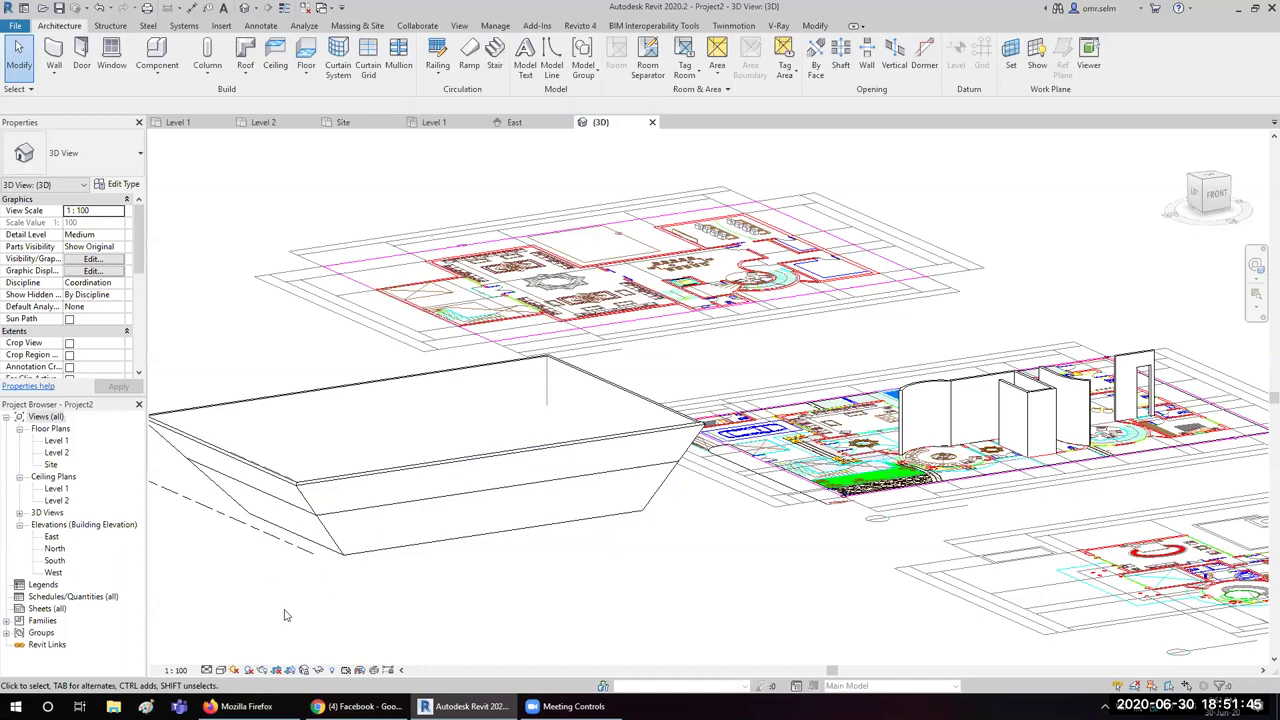
{"action": "left_click", "coordinate": [220, 671]}
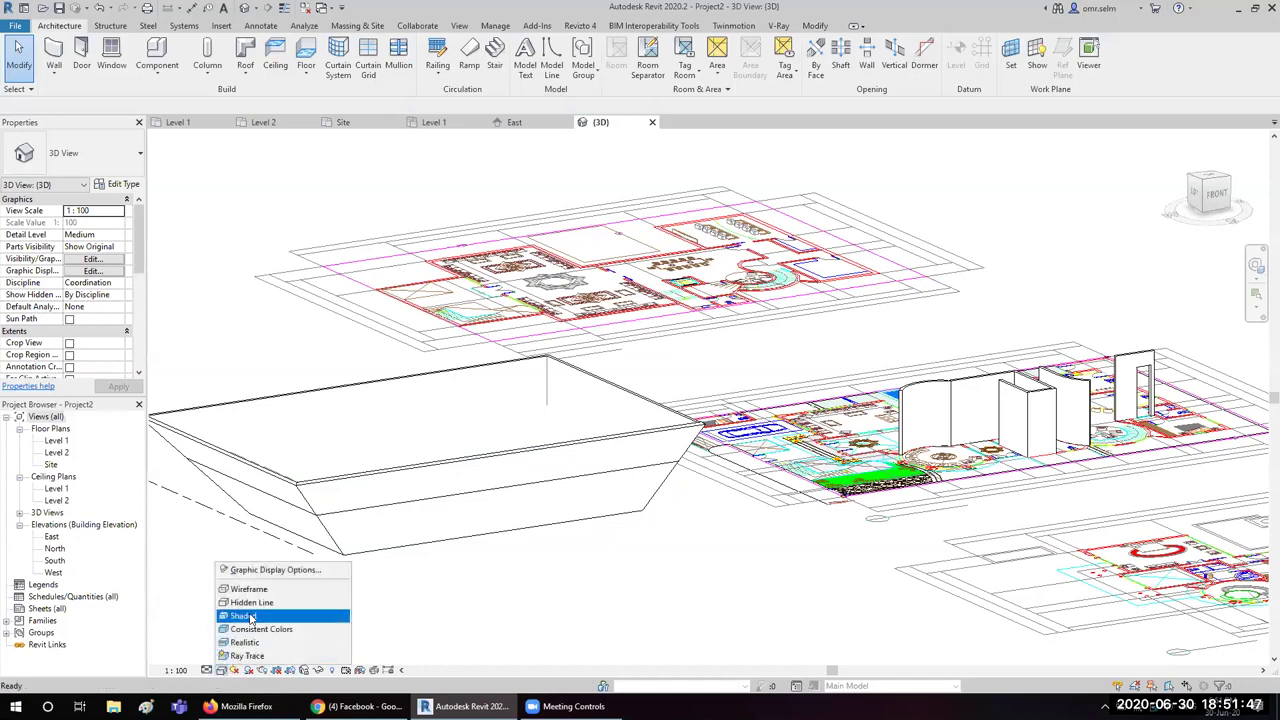
{"action": "left_click", "coordinate": [255, 612]}
Step: Orbit into the mass and switch the 3D view to the Realistic visual style
{"action": "middle_click_drag", "start_coordinate": [438, 464], "coordinate": [424, 560], "text": "shift"}
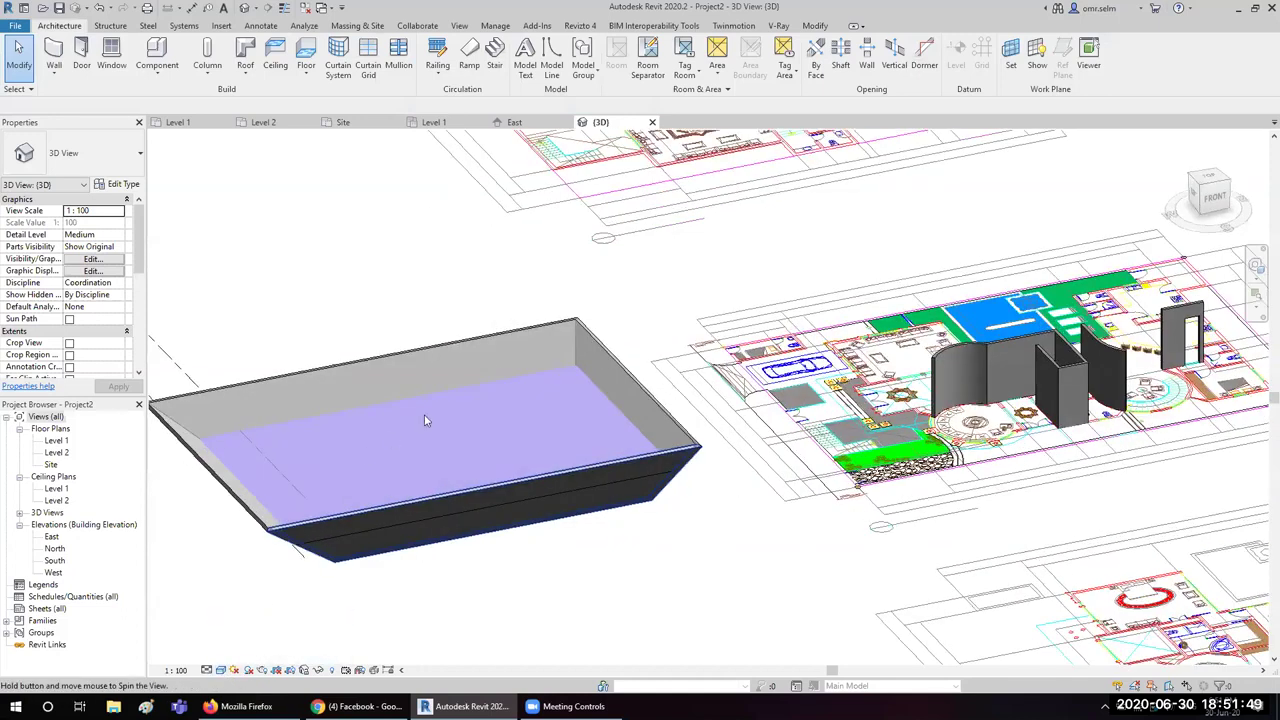
{"action": "mouse_move", "coordinate": [650, 506]}
{"action": "middle_mouse_down", "text": "shift"}
{"action": "mouse_move", "coordinate": [547, 483]}
{"action": "mouse_move", "coordinate": [795, 437]}
{"action": "mouse_move", "coordinate": [343, 640]}
{"action": "middle_mouse_up", "text": "shift"}
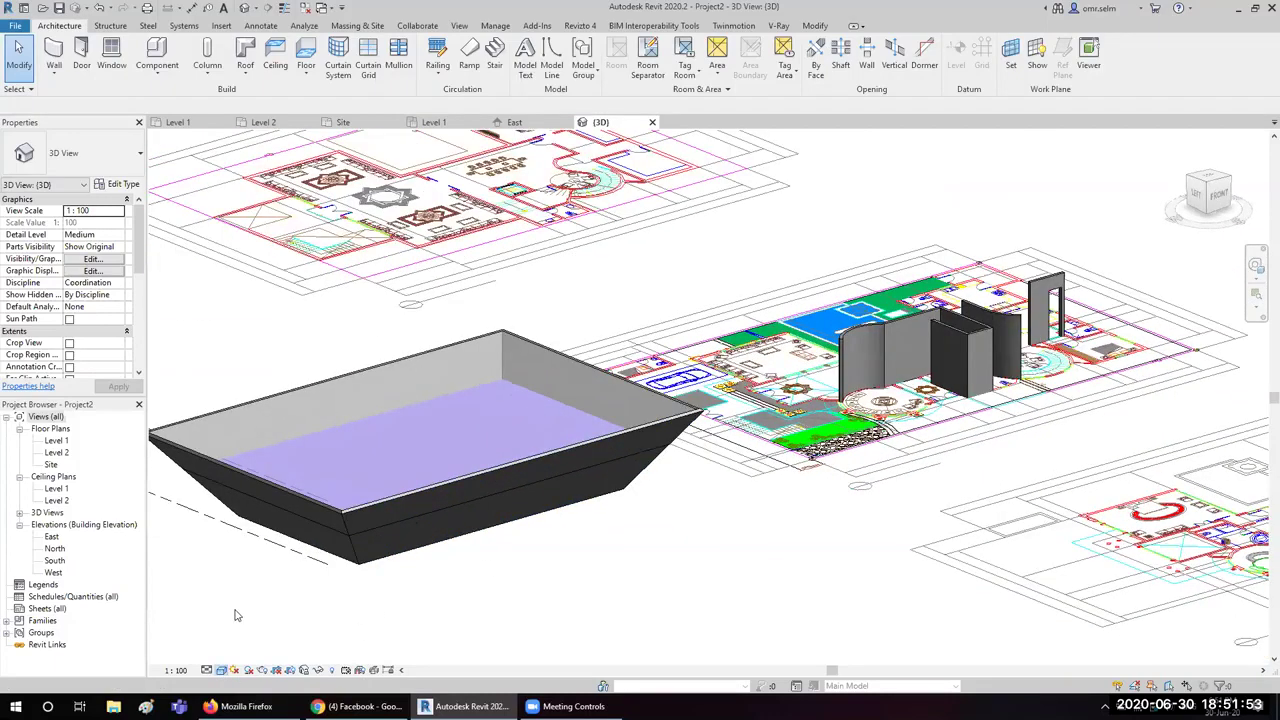
{"action": "left_click", "coordinate": [221, 670]}
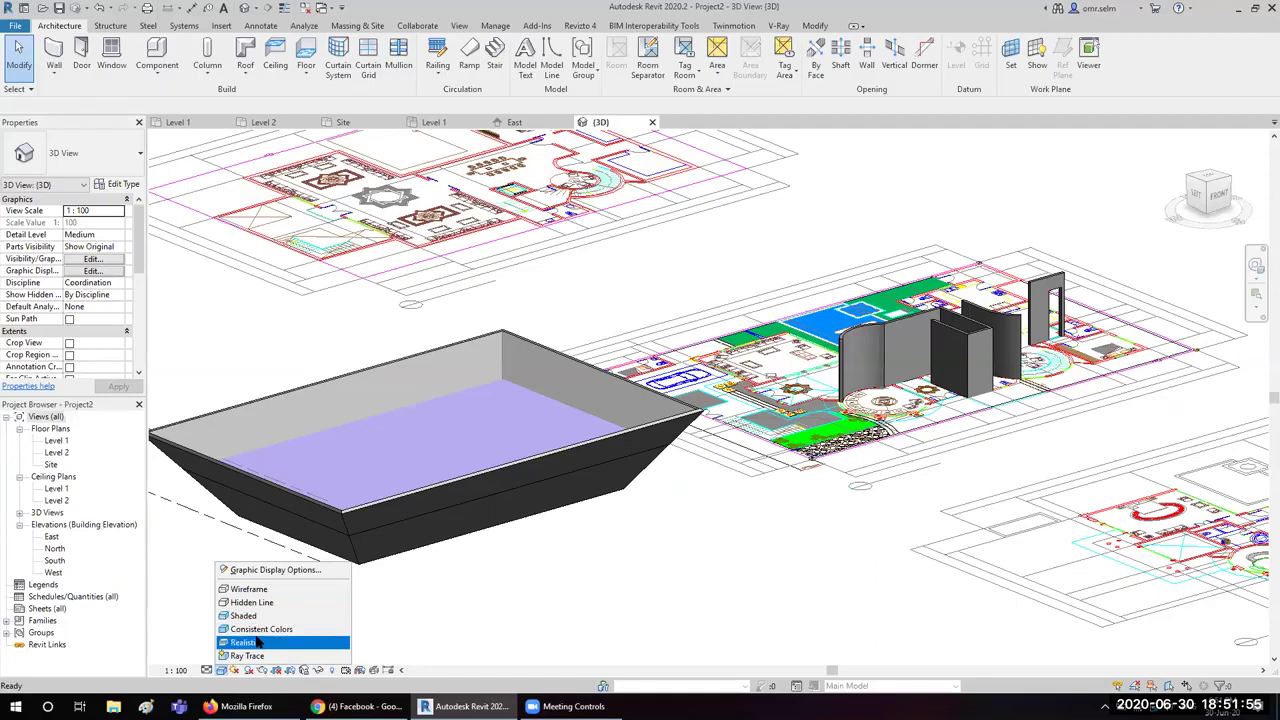
{"action": "left_click", "coordinate": [245, 642]}
{"action": "mouse_move", "coordinate": [494, 498]}
{"action": "middle_mouse_down", "text": "shift"}
{"action": "mouse_move", "coordinate": [491, 543]}
{"action": "mouse_move", "coordinate": [221, 678]}
{"action": "middle_mouse_up", "text": "shift"}
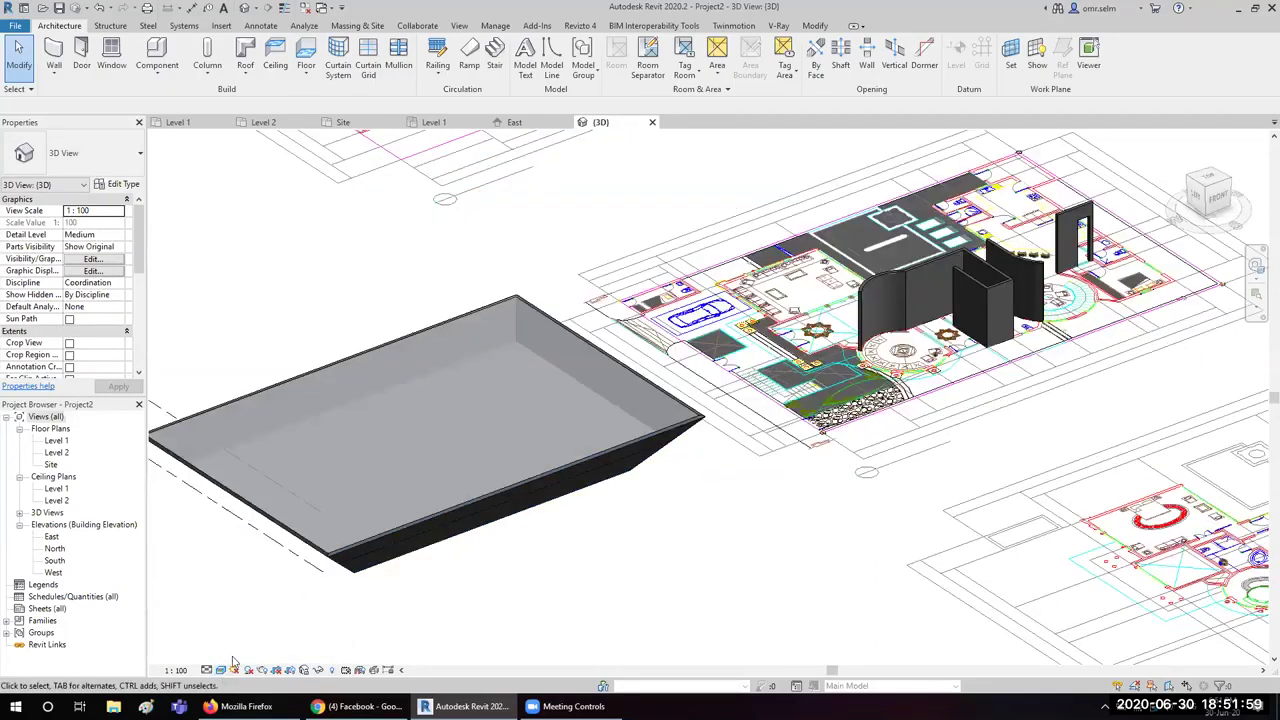
{"action": "left_click", "coordinate": [223, 670]}
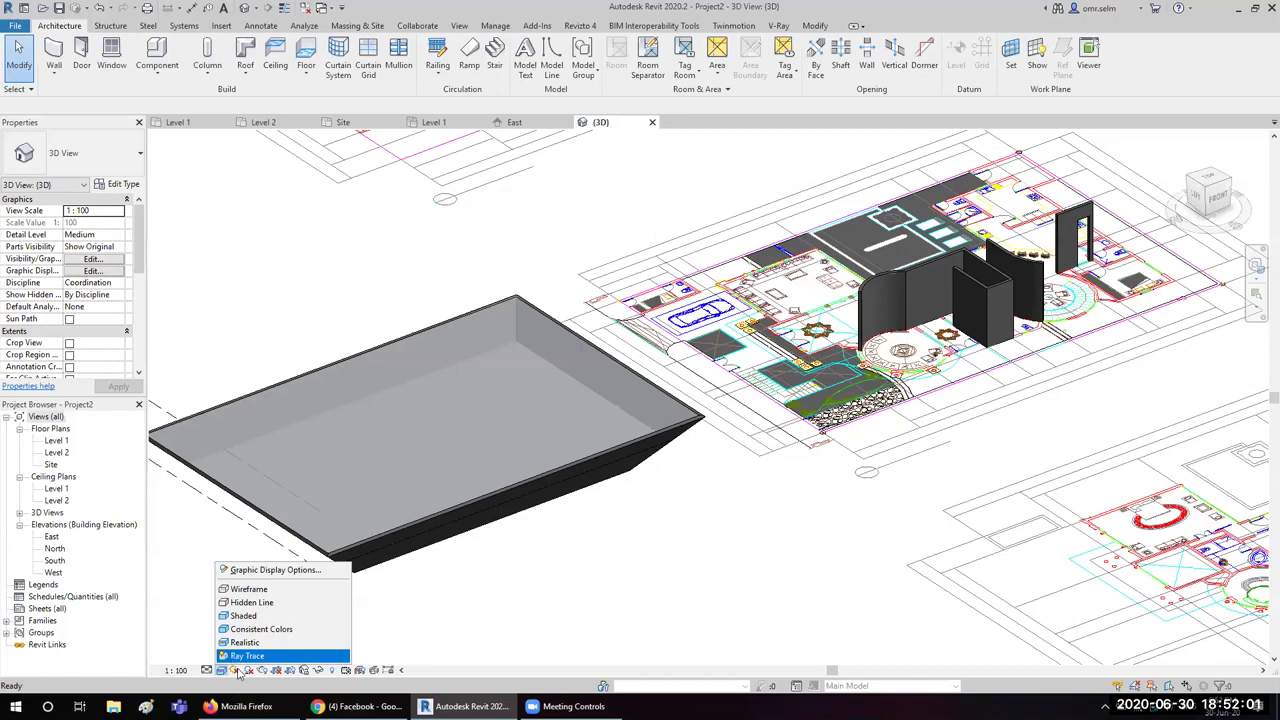
{"action": "left_click", "coordinate": [485, 466]}
{"action": "scroll", "coordinate": [485, 466], "scroll_direction": "down", "scroll_amount": 2}
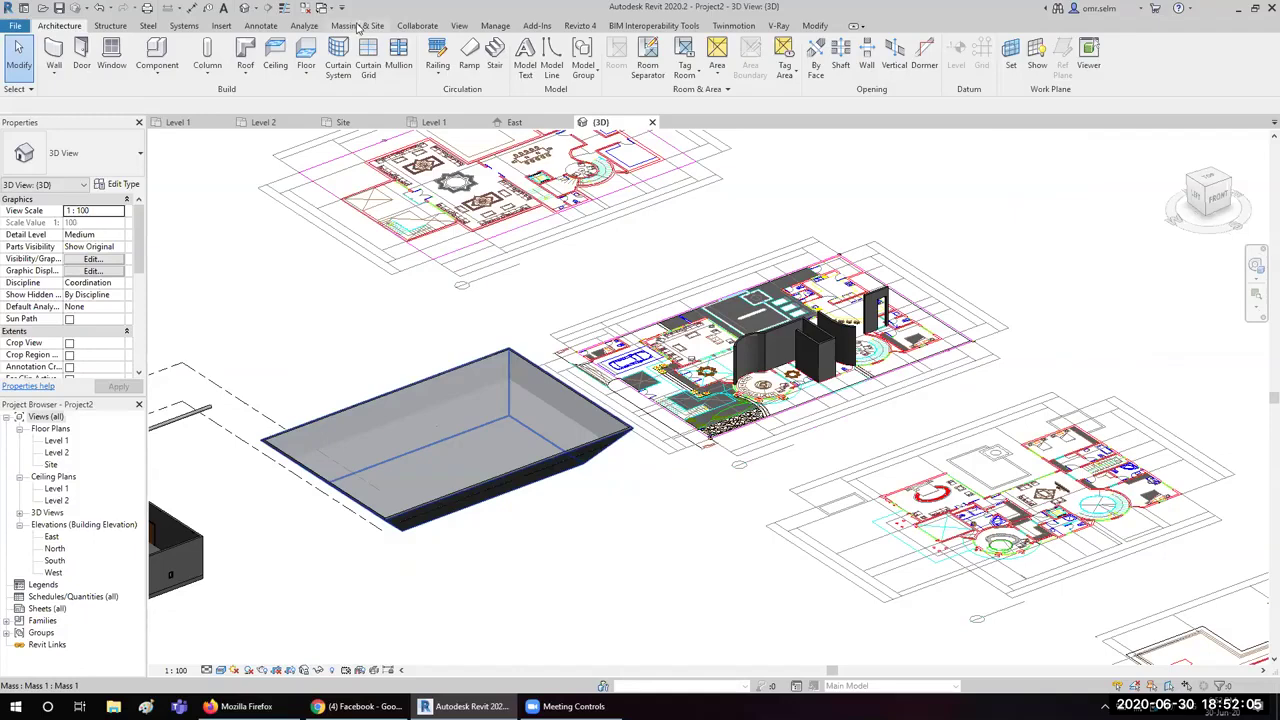
{"action": "left_click", "coordinate": [358, 25]}
Step: Switch the ribbon to the Collaborate tab
{"action": "left_click", "coordinate": [424, 28]}
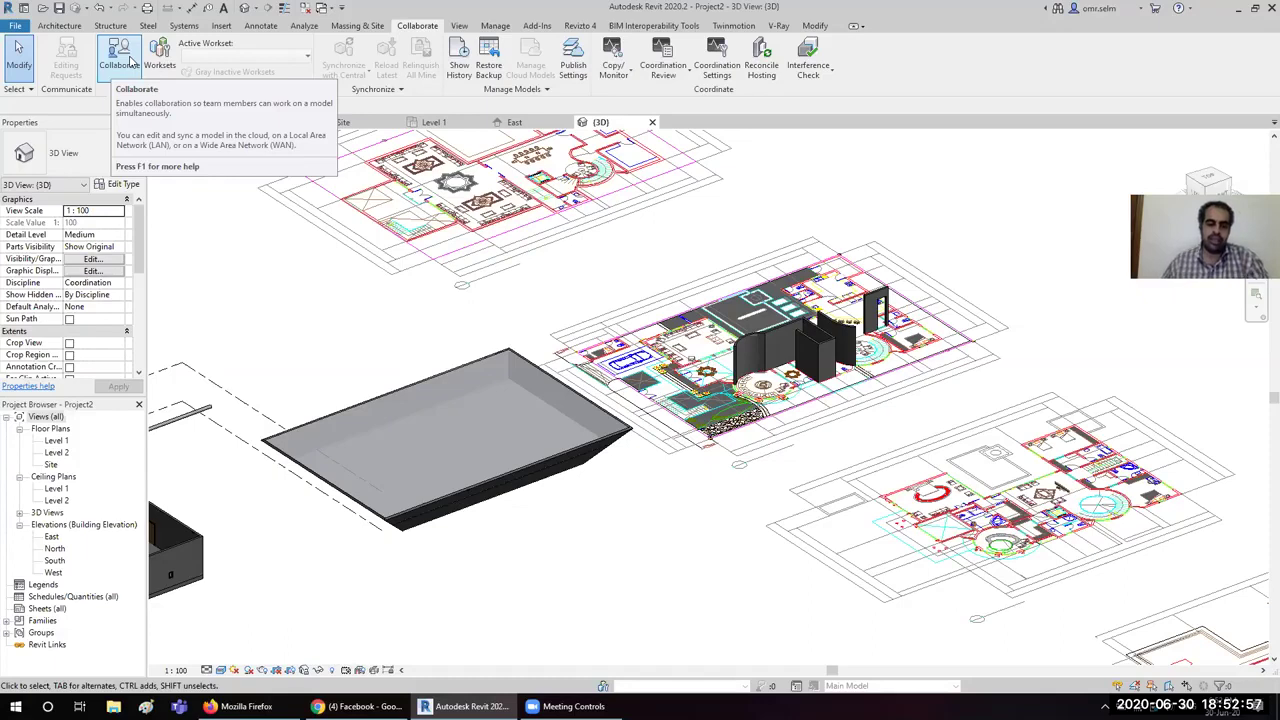
Step: Start Collaborate, choose 'Save the model and continue', and save Project2 to the Desktop
{"action": "left_click", "coordinate": [130, 62]}
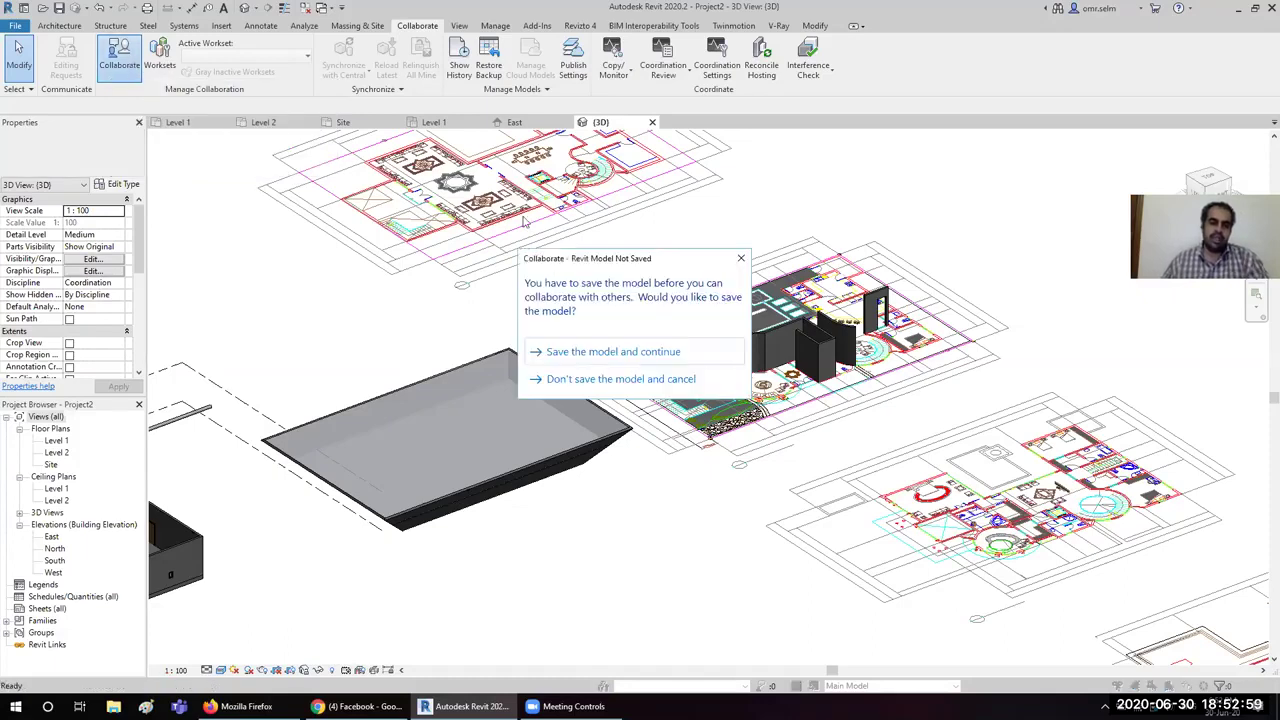
{"action": "left_click", "coordinate": [584, 355]}
{"action": "left_click", "coordinate": [210, 400]}
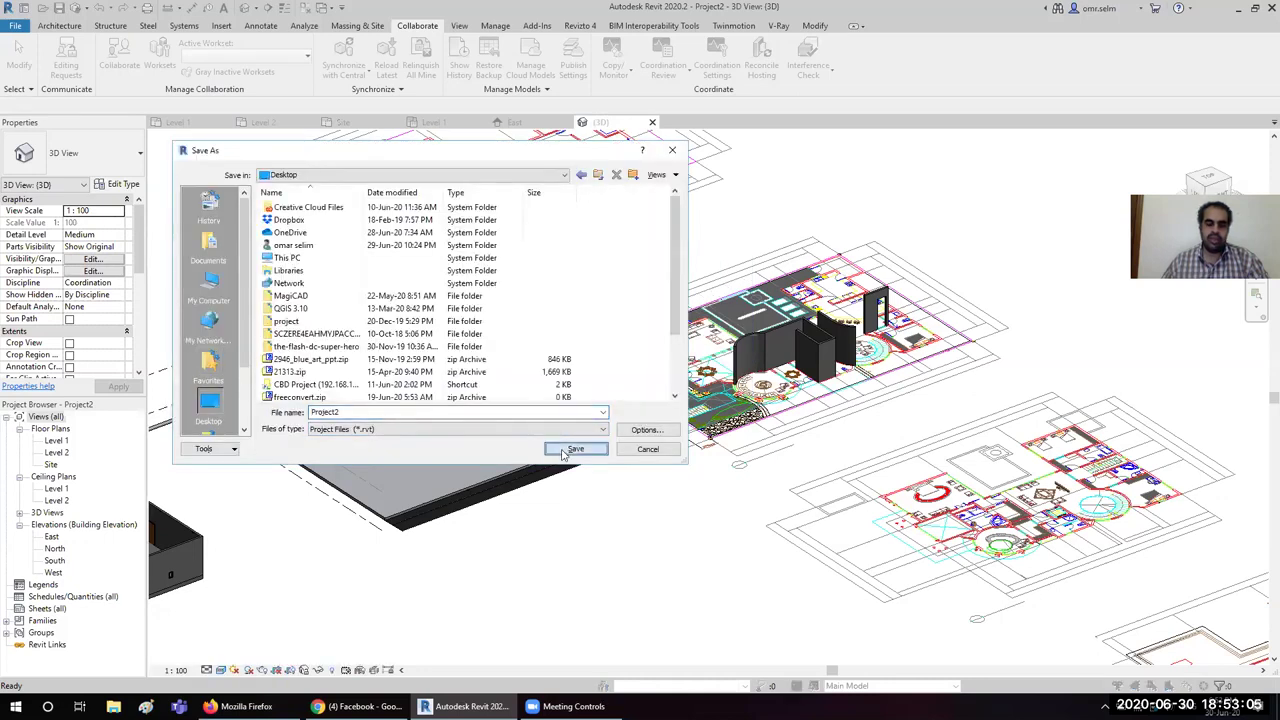
{"action": "left_click", "coordinate": [566, 451]}
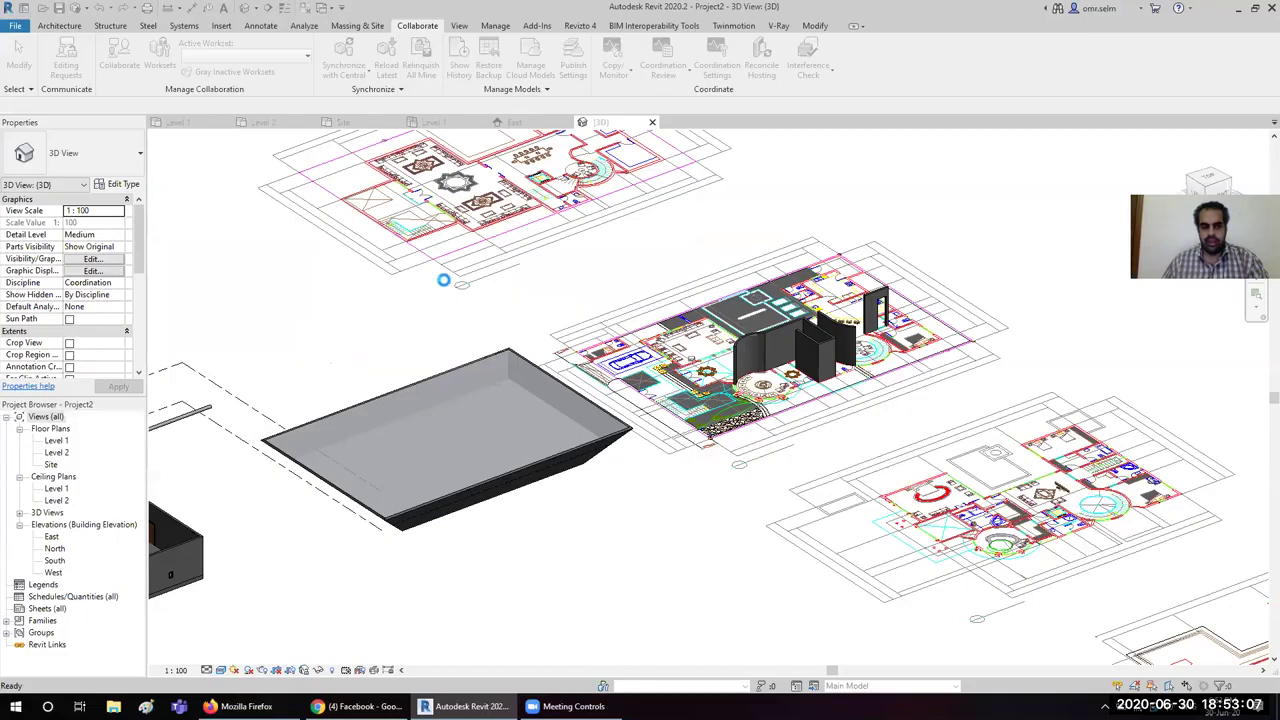
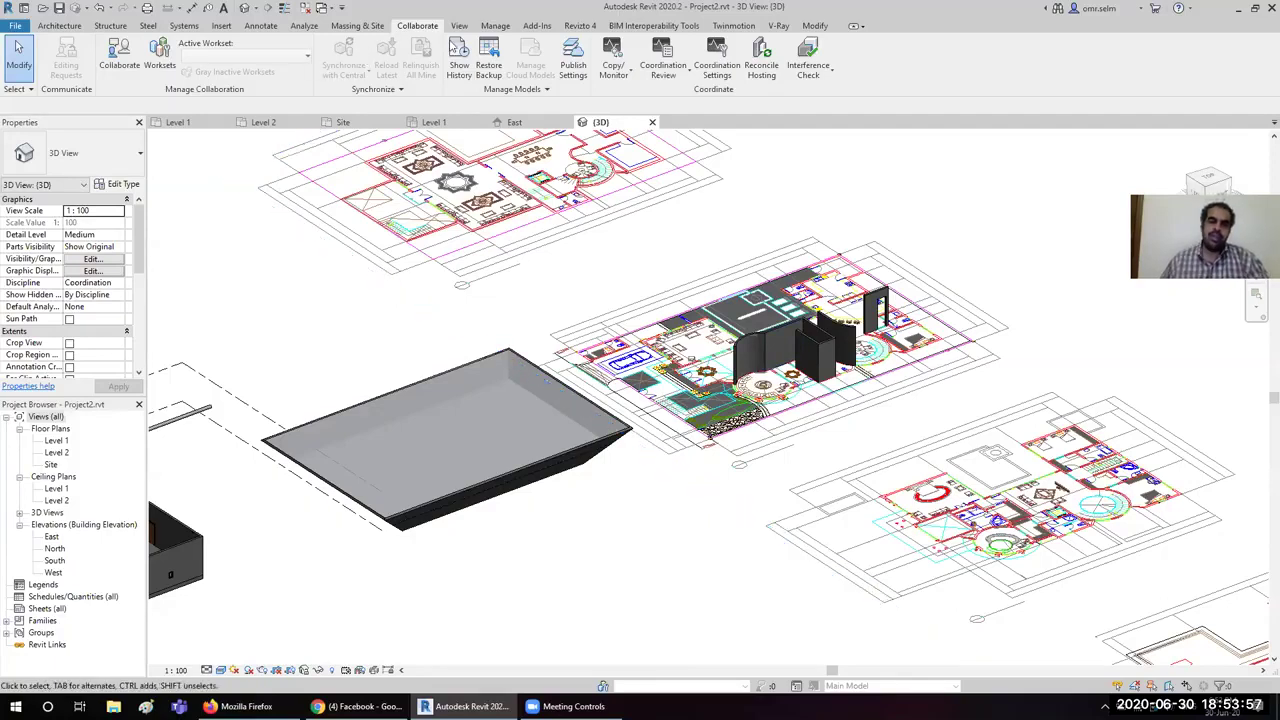
Step: Open the Level 1 floor plan in thin-line display and pan the mass into view
{"action": "left_click", "coordinate": [459, 27]}
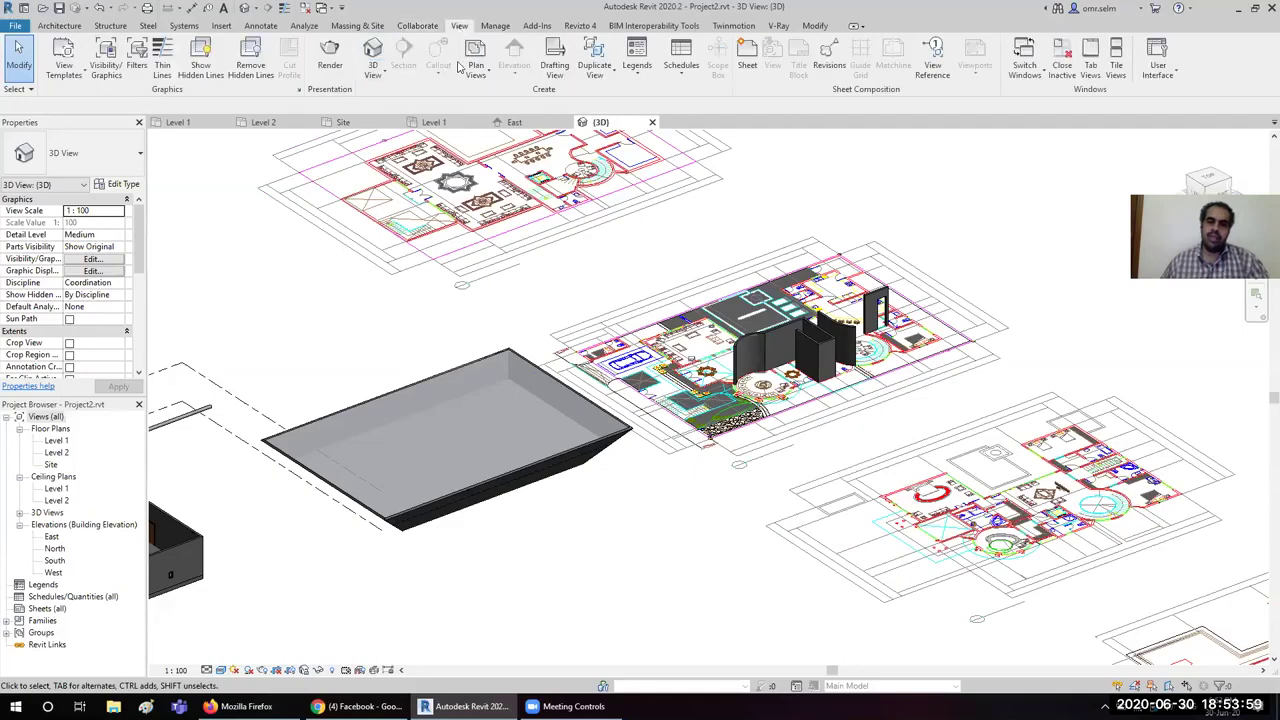
{"action": "double_click", "coordinate": [56, 440]}
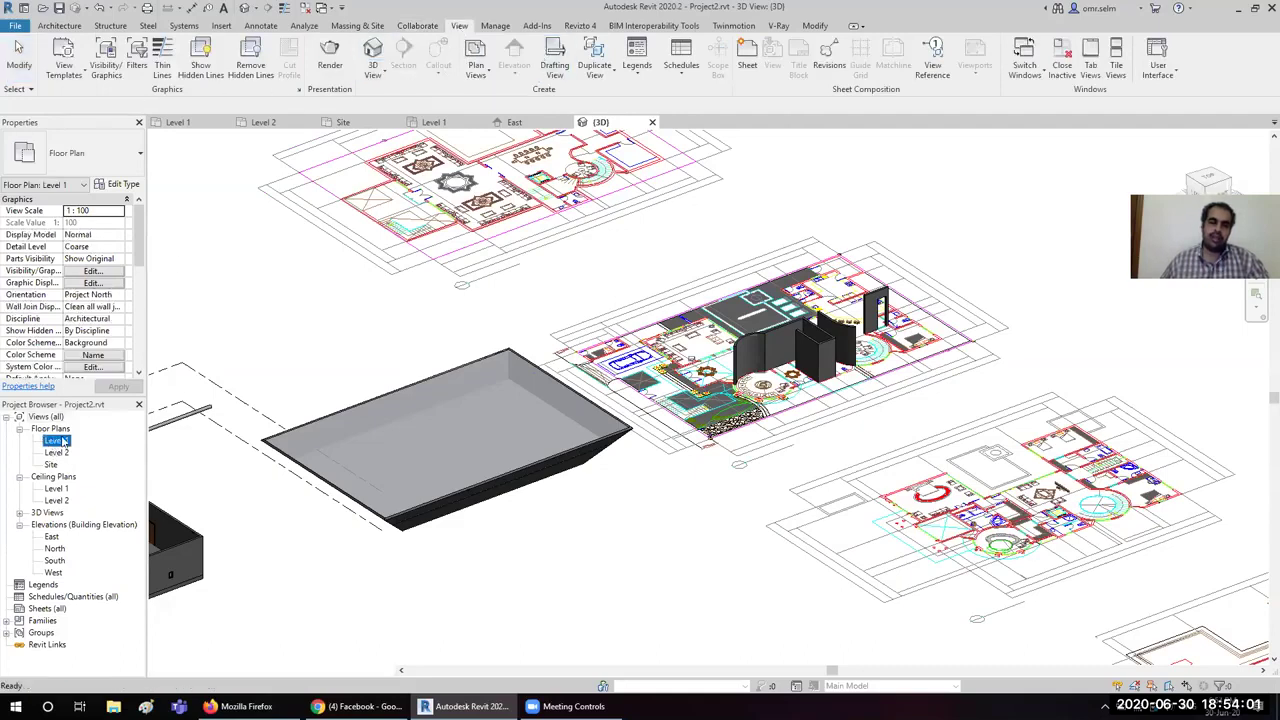
{"action": "left_click", "coordinate": [168, 78]}
{"action": "middle_click_drag", "start_coordinate": [783, 363], "coordinate": [568, 290]}
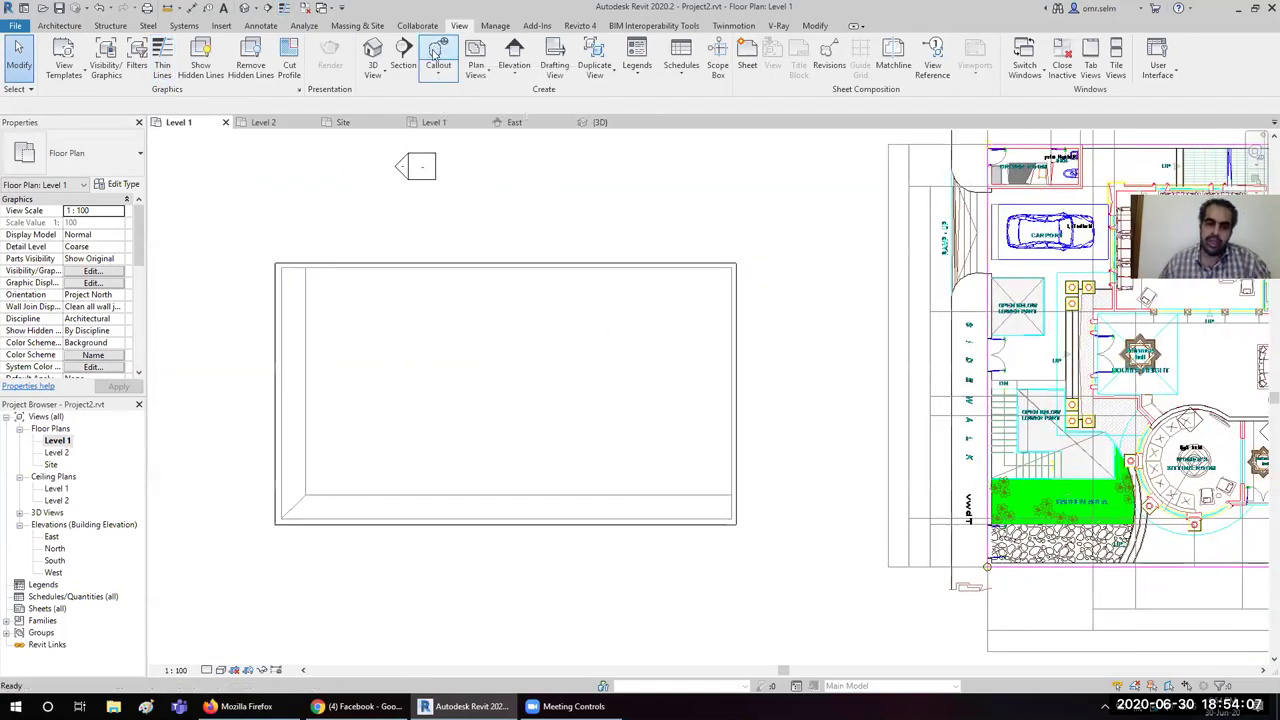
Step: Draw a callout around the mass's left part and go to the Level 1 - Callout 1 view
{"action": "left_click", "coordinate": [438, 58]}
{"action": "left_click", "coordinate": [222, 230]}
{"action": "left_click", "coordinate": [392, 580]}
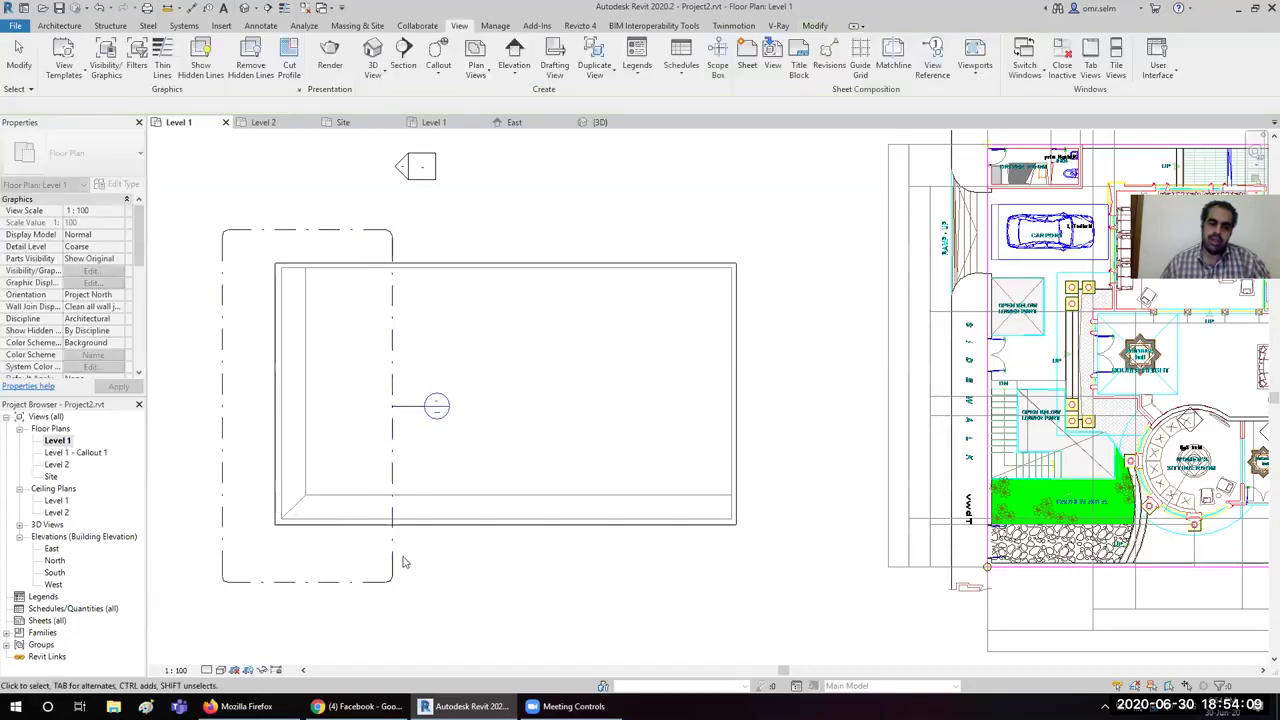
{"action": "left_click", "coordinate": [392, 560]}
{"action": "right_click", "coordinate": [390, 574]}
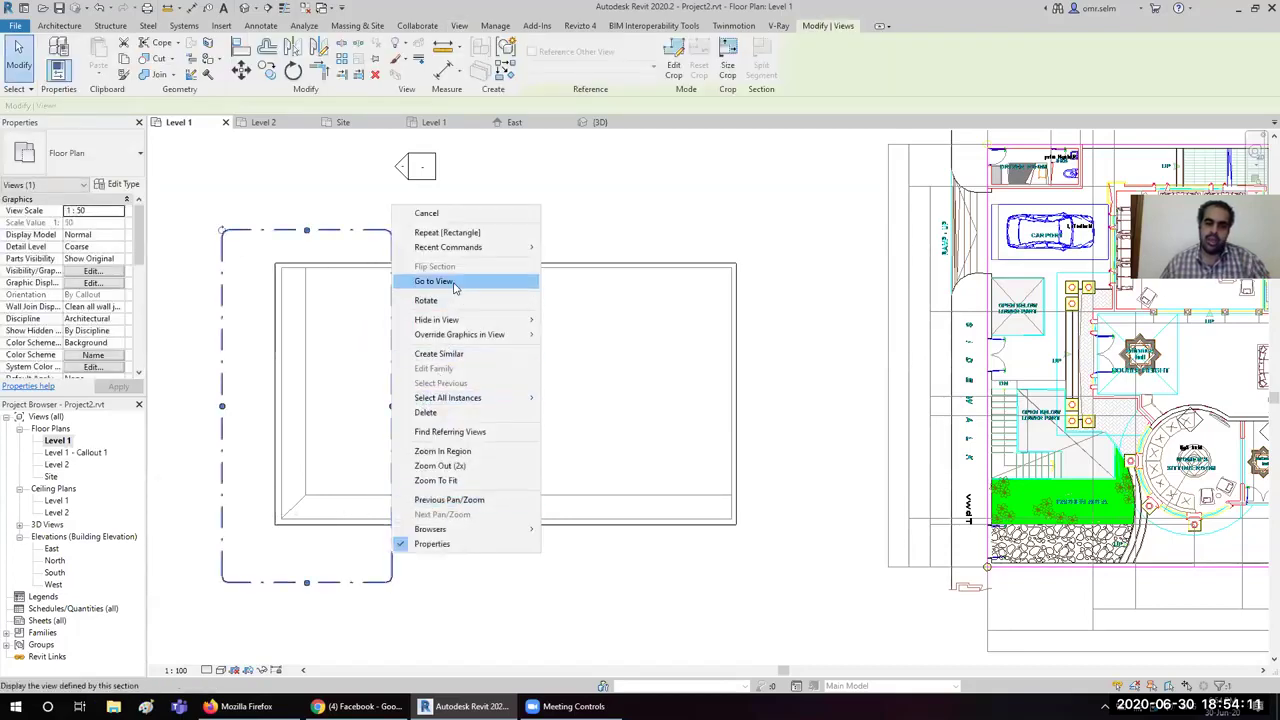
{"action": "left_click", "coordinate": [453, 289]}
{"action": "middle_click_drag", "start_coordinate": [634, 389], "coordinate": [204, 297]}
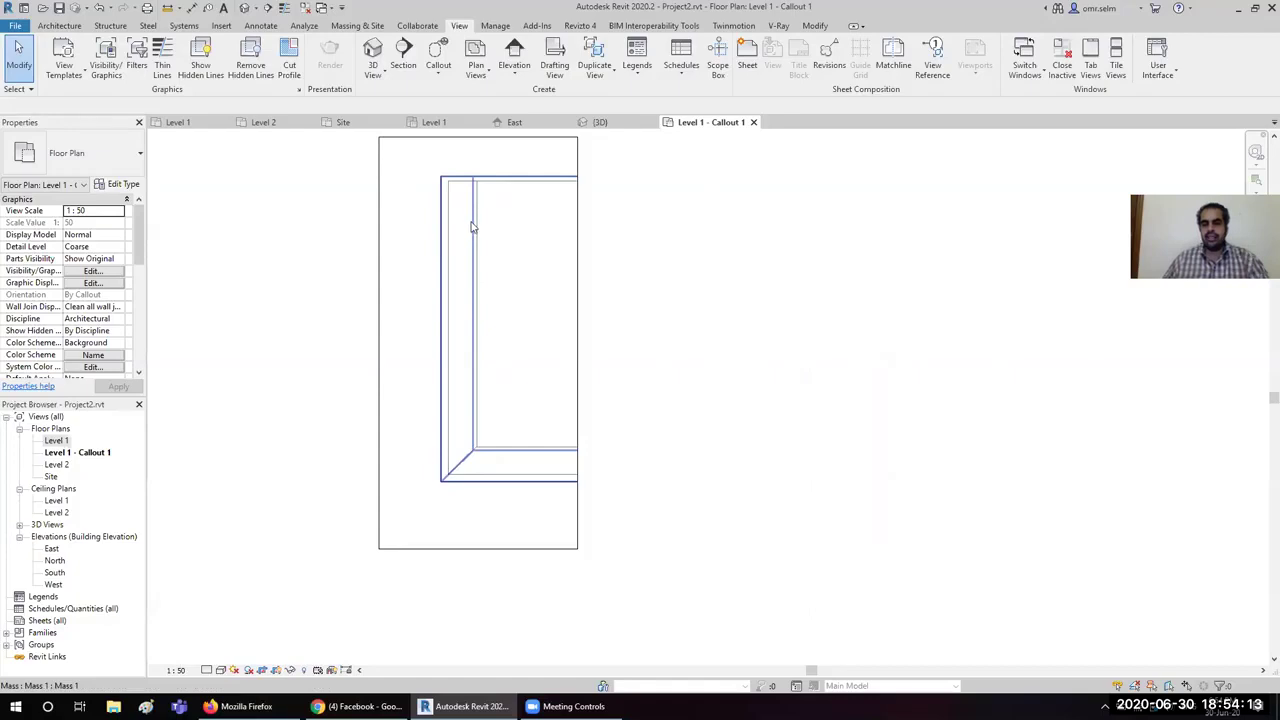
Step: Draw Scope Box 1 around the mass's lower wall corner in the Level 1 - Callout 1 view
{"action": "left_click", "coordinate": [440, 138]}
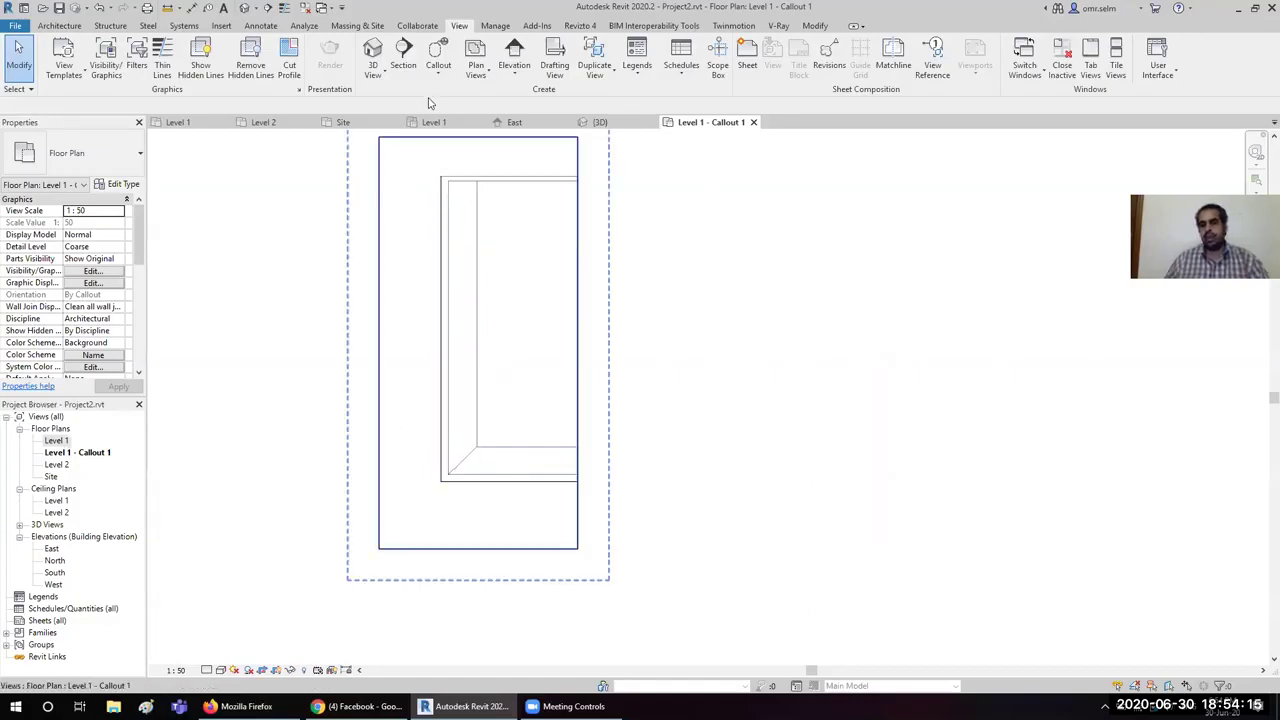
{"action": "left_click", "coordinate": [549, 234]}
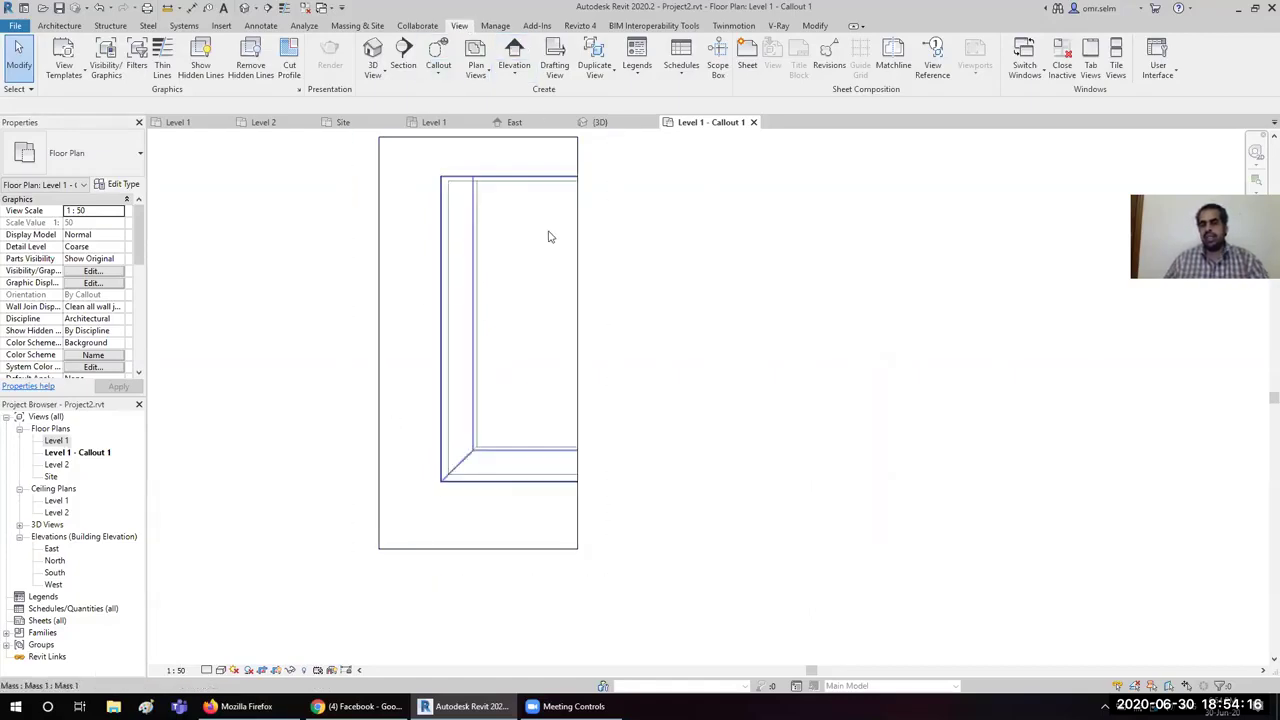
{"action": "left_click", "coordinate": [717, 66]}
{"action": "left_click", "coordinate": [410, 303]}
{"action": "left_click", "coordinate": [676, 494]}
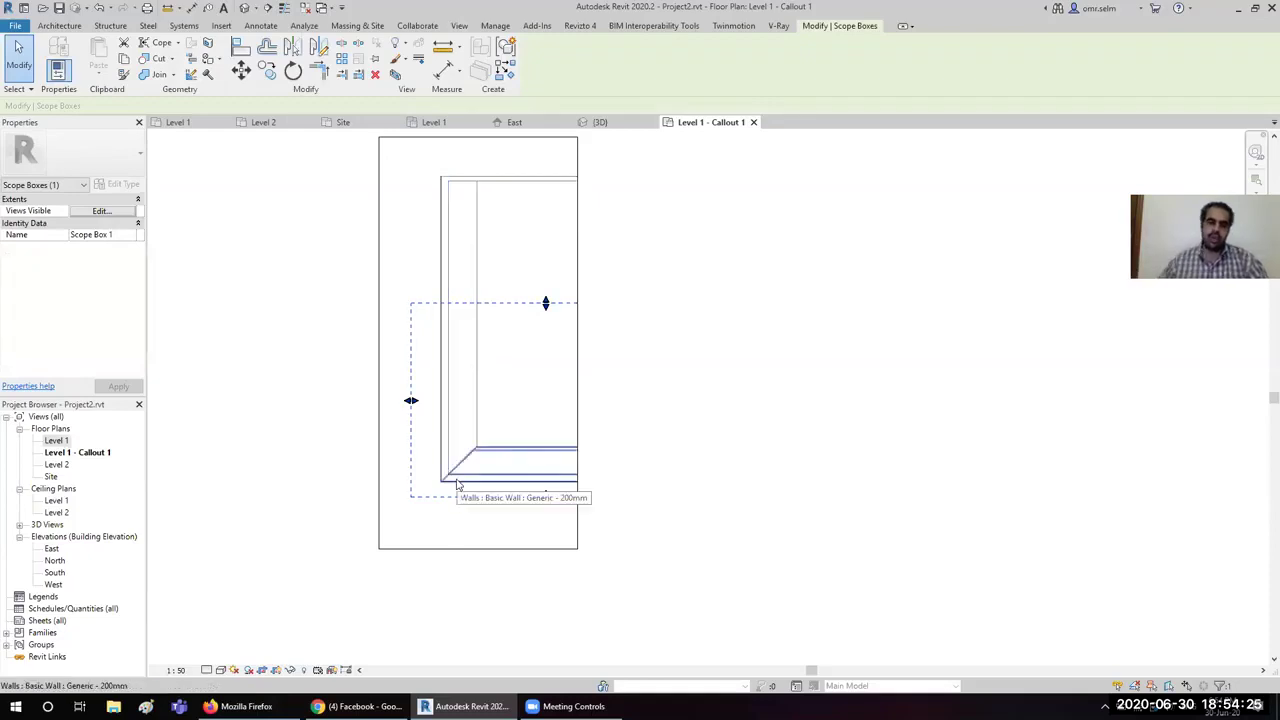
{"action": "left_click", "coordinate": [57, 442]}
{"action": "left_click", "coordinate": [708, 145]}
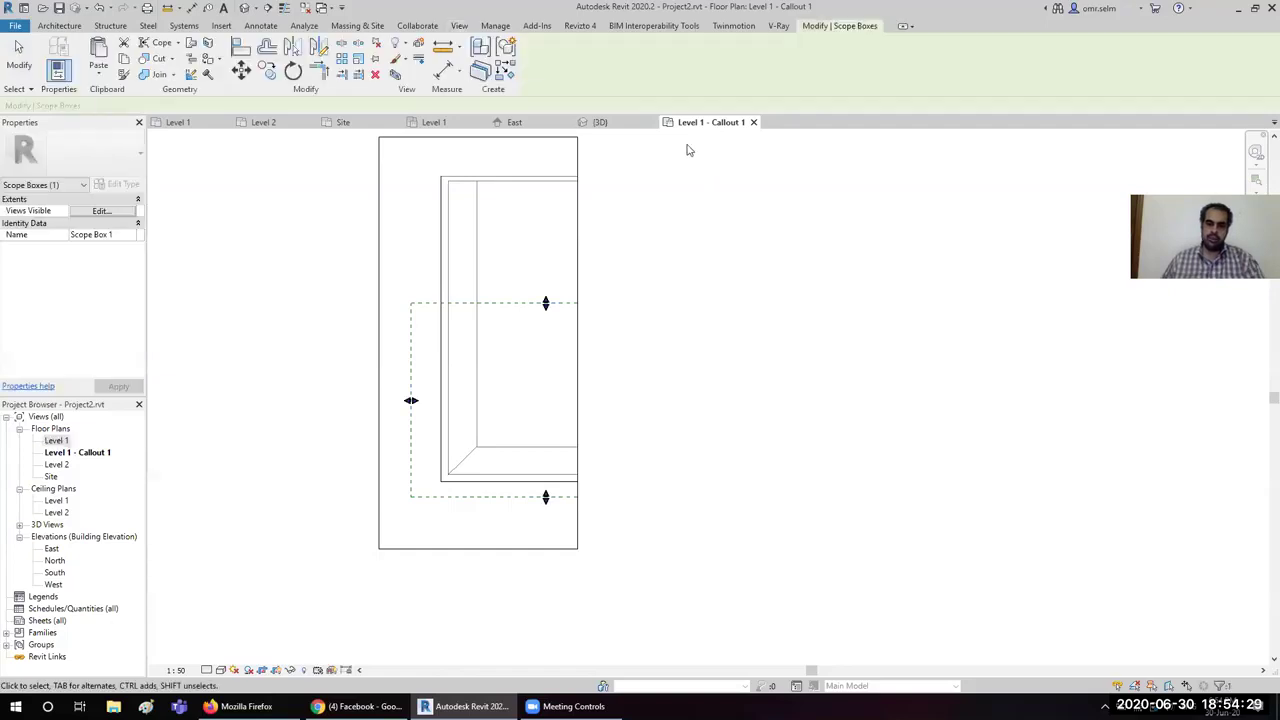
{"action": "left_click", "coordinate": [497, 26]}
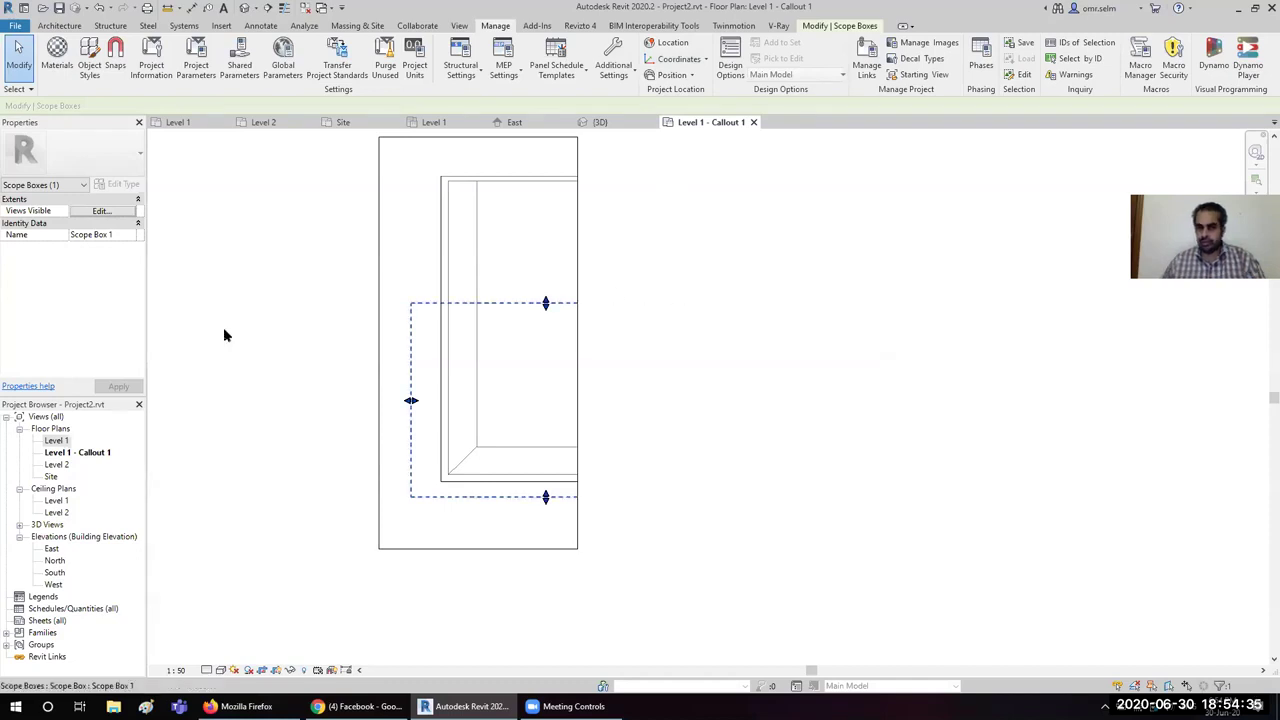
{"action": "left_click", "coordinate": [152, 76]}
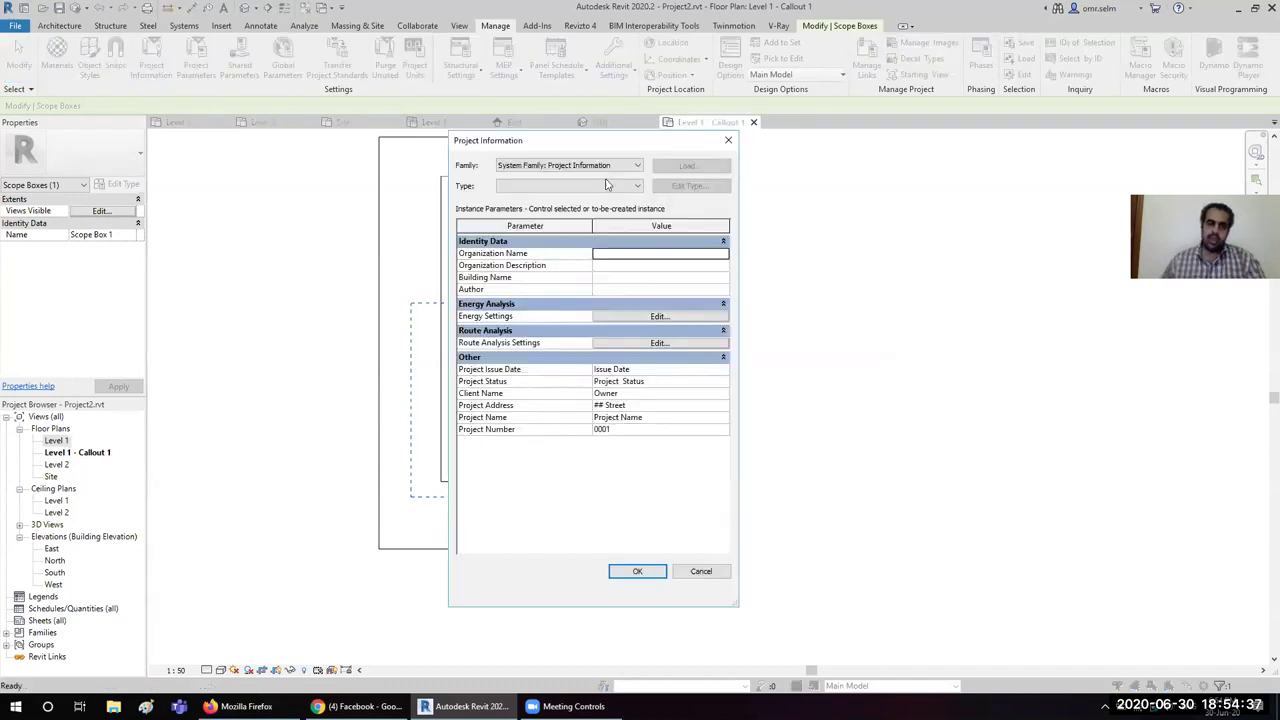
{"action": "left_click", "coordinate": [727, 143]}
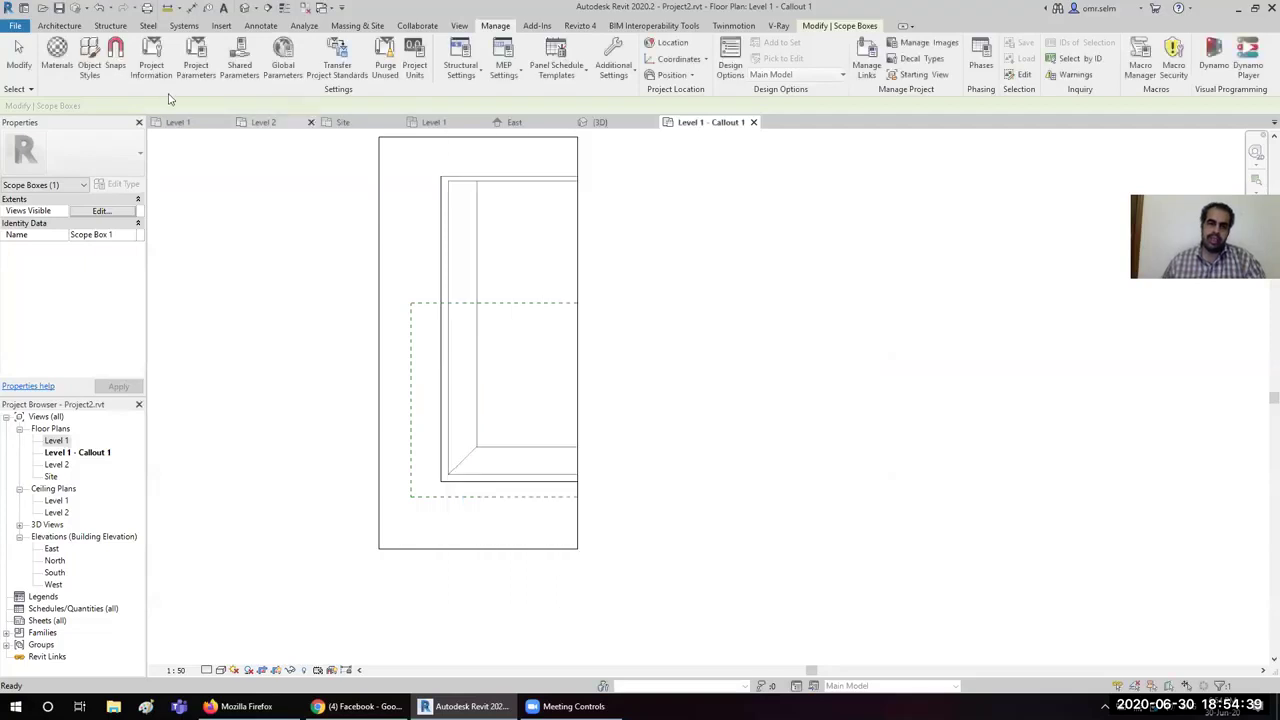
{"action": "left_click", "coordinate": [90, 66]}
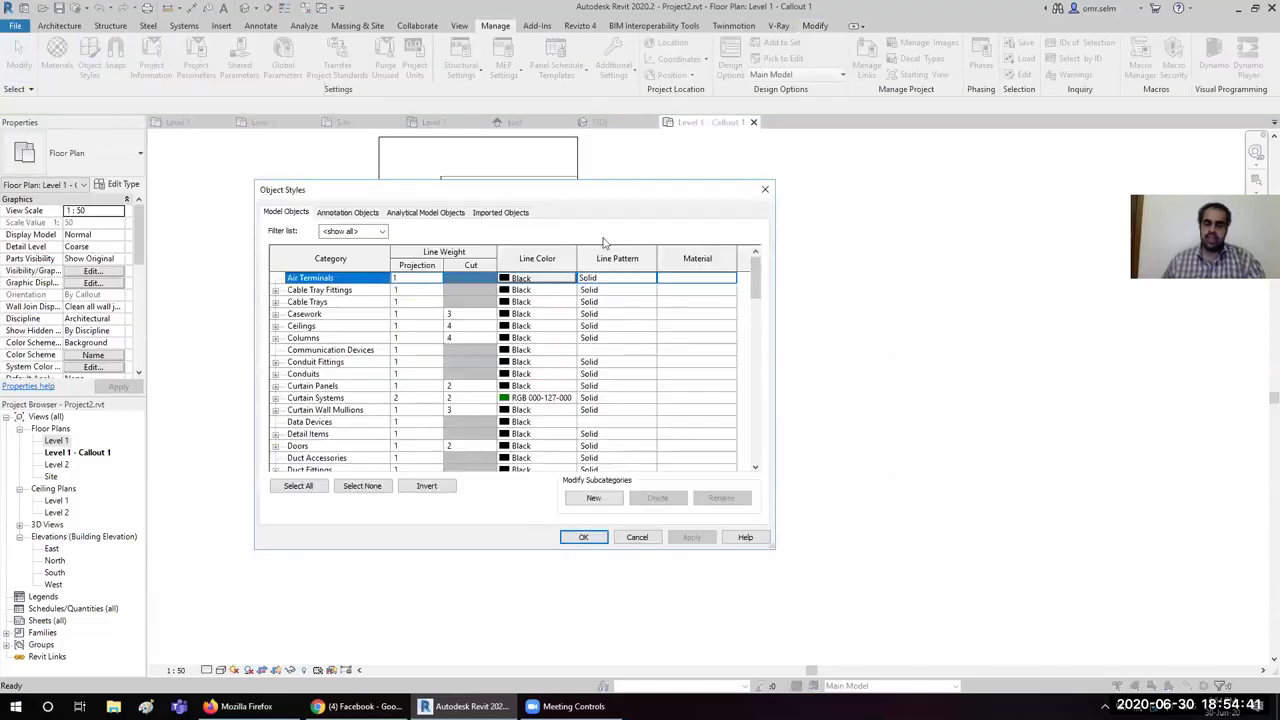
{"action": "left_click", "coordinate": [765, 189]}
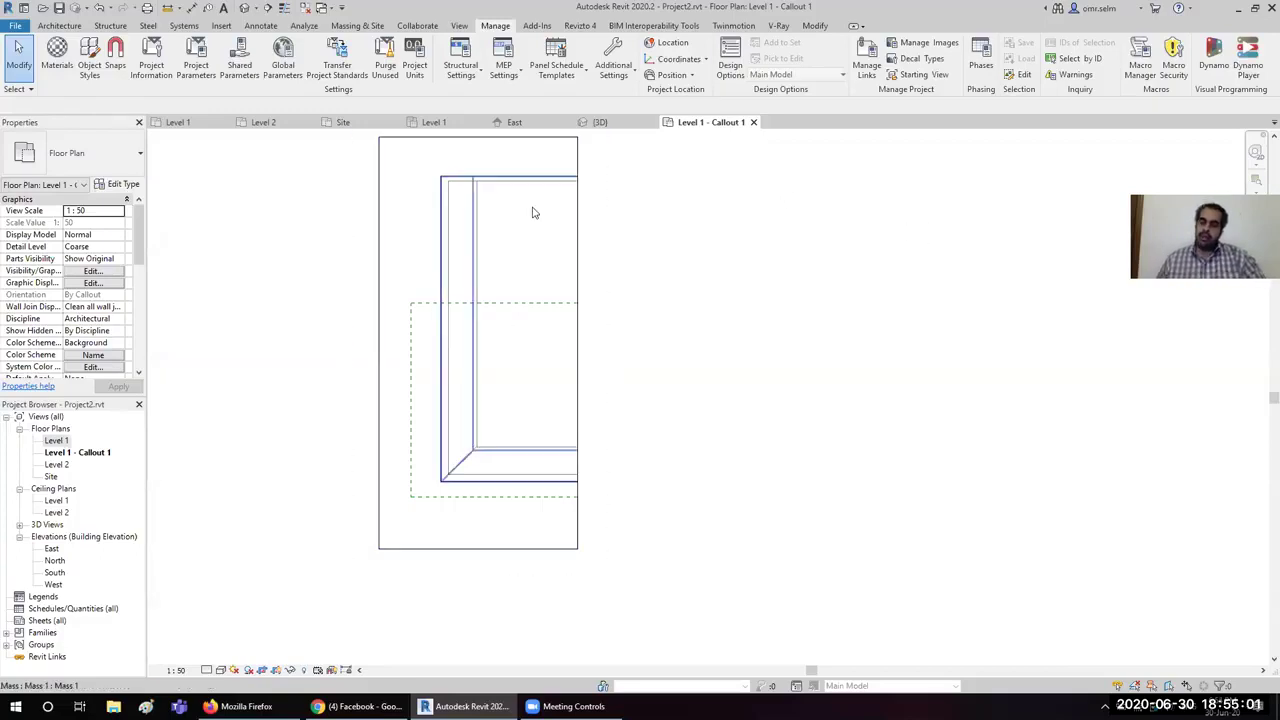
{"action": "middle_click_drag", "start_coordinate": [776, 257], "coordinate": [740, 309]}
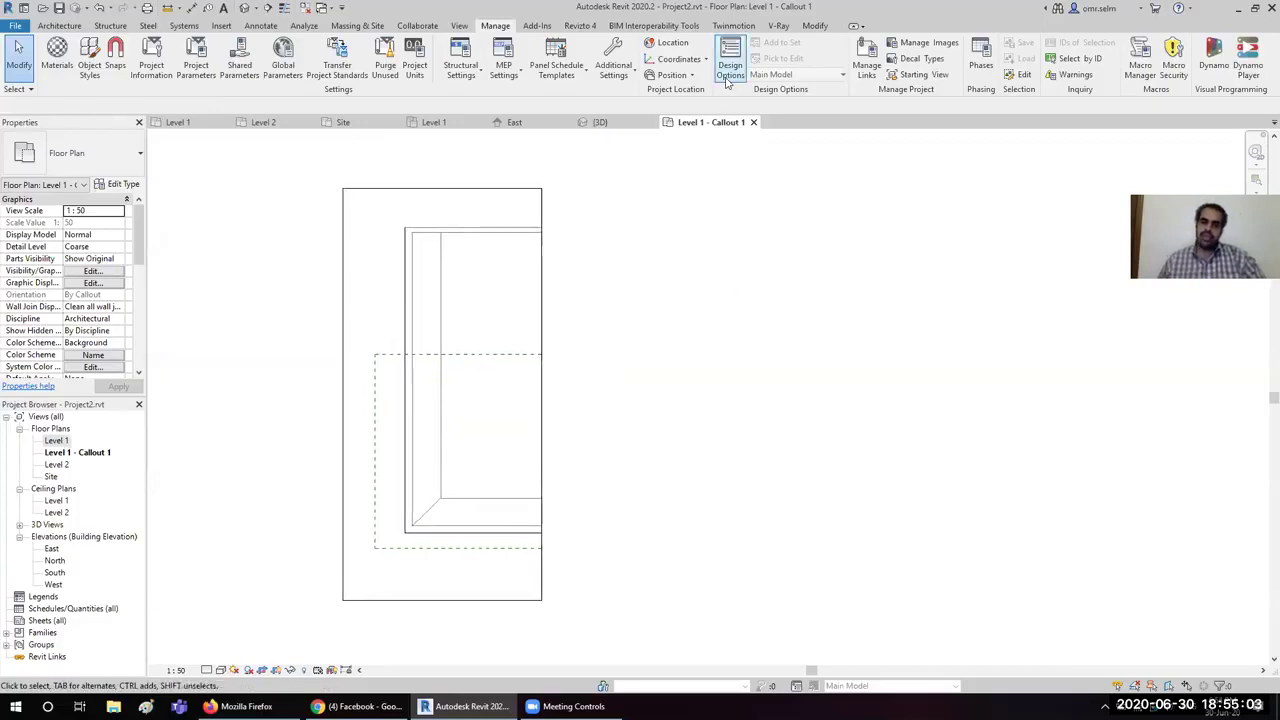
{"action": "mouse_move", "coordinate": [981, 60]}
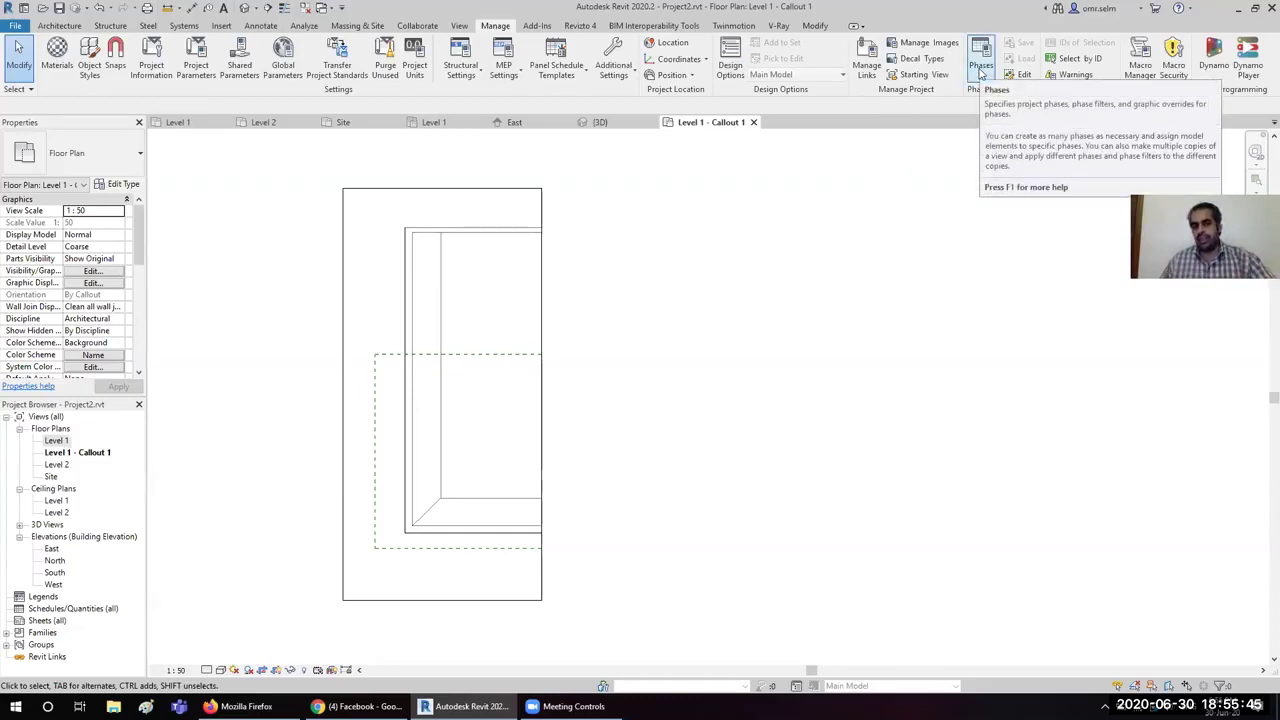
Step: Insert Phase 1 and Phase 2 after New Construction, review the phase filters, and close Phasing
{"action": "left_click", "coordinate": [981, 66]}
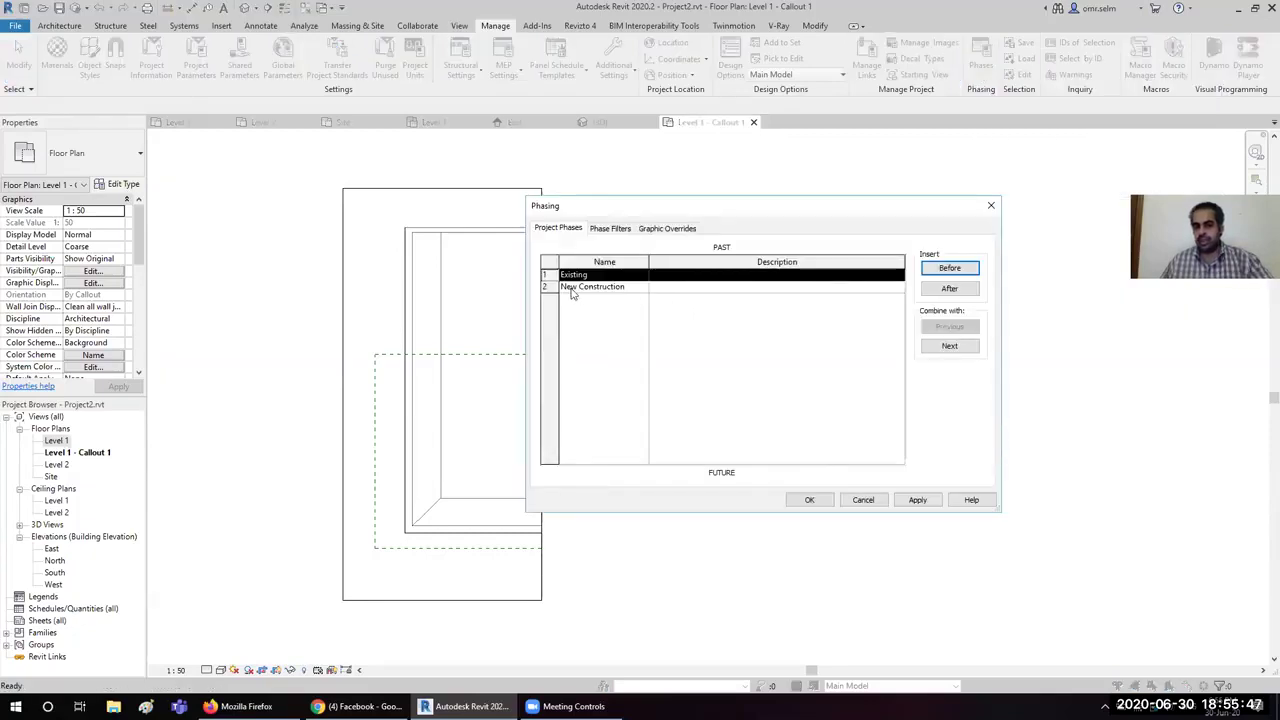
{"action": "left_click", "coordinate": [556, 286]}
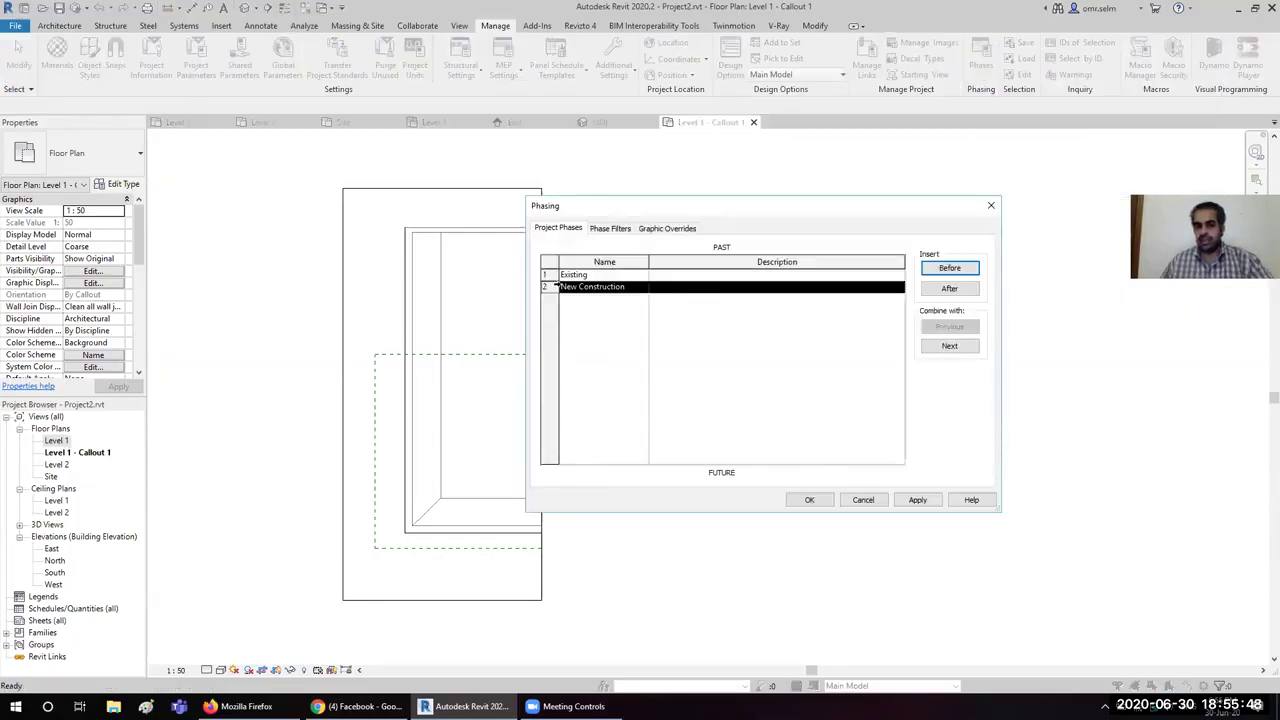
{"action": "left_click", "coordinate": [946, 290]}
{"action": "left_click", "coordinate": [946, 290]}
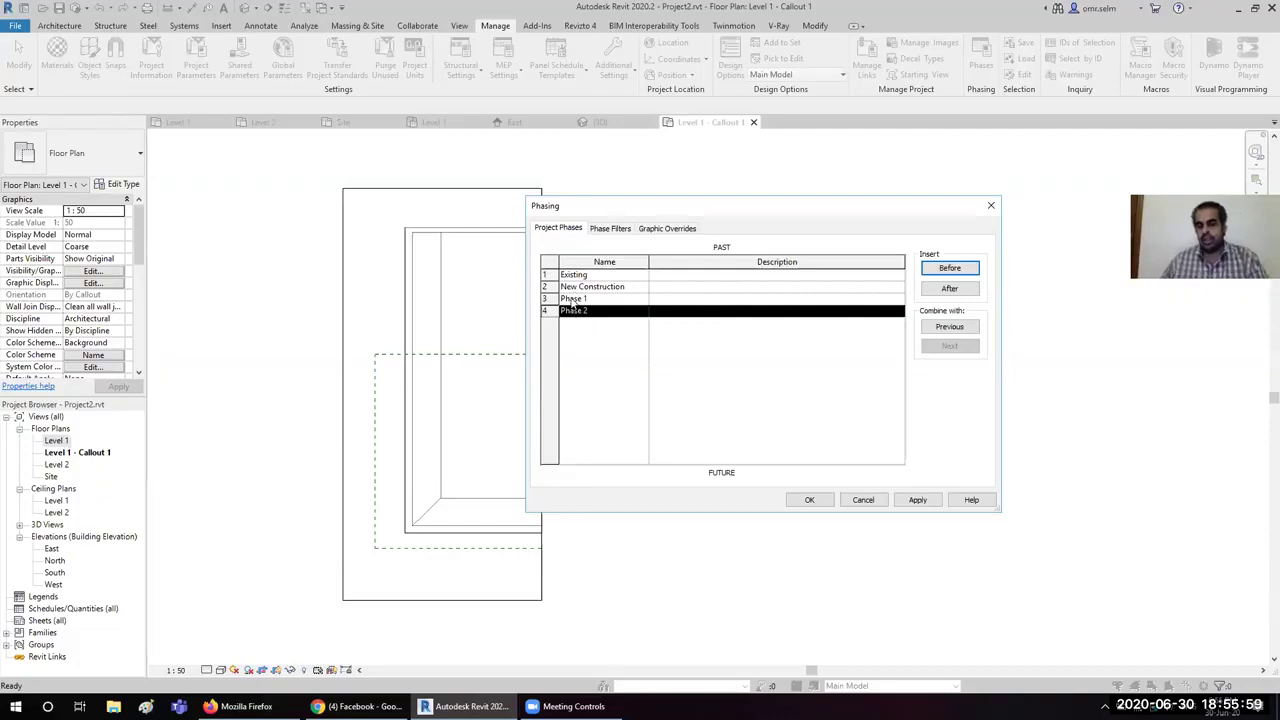
{"action": "left_click", "coordinate": [571, 301]}
{"action": "left_click", "coordinate": [573, 311]}
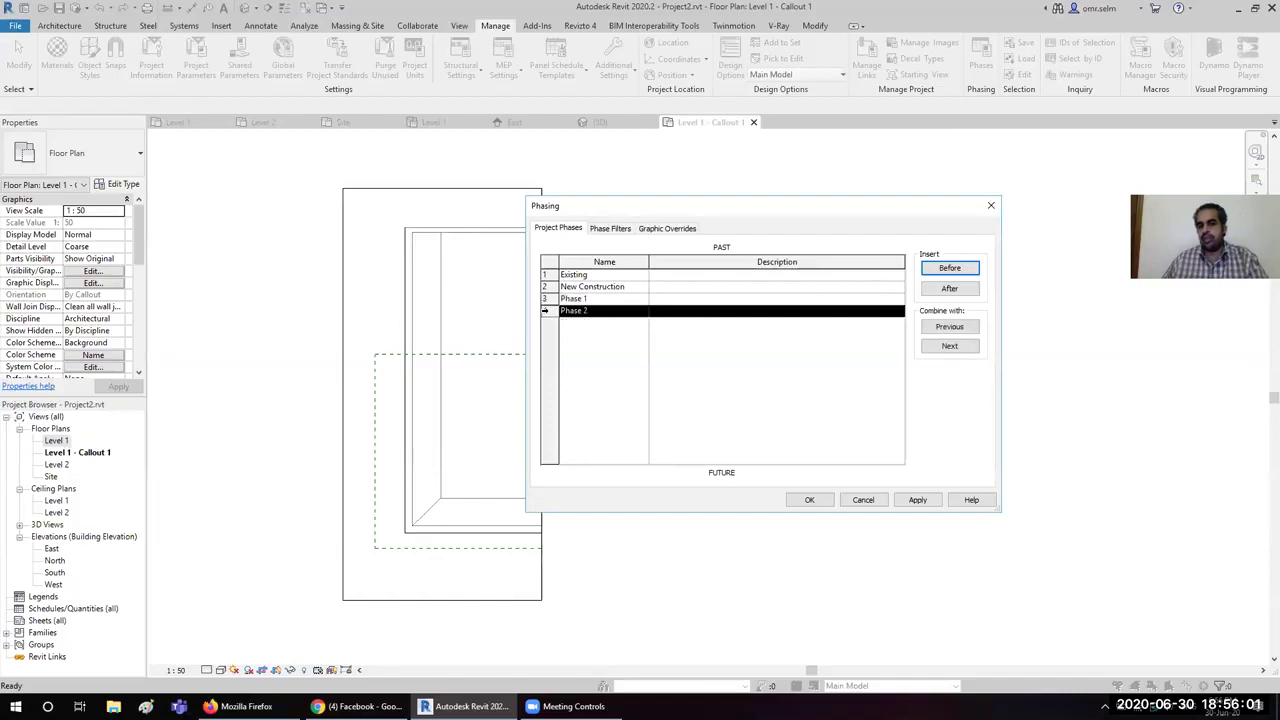
{"action": "left_click", "coordinate": [549, 300]}
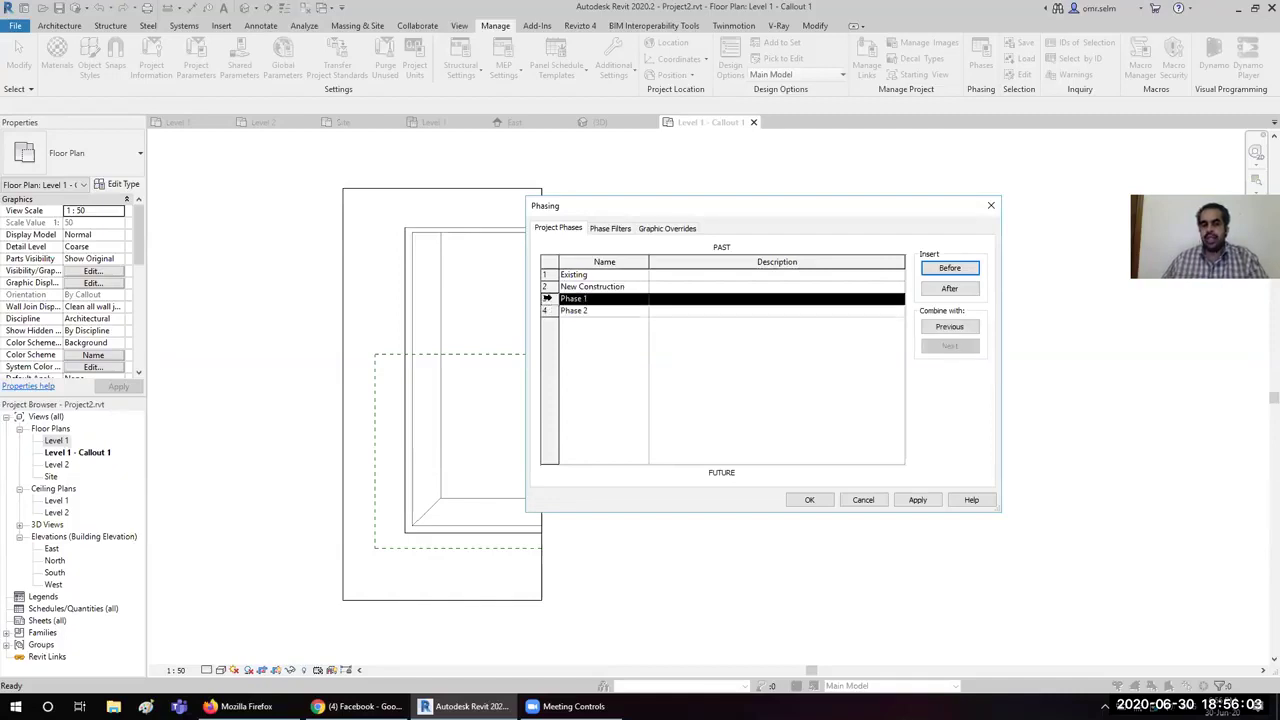
{"action": "left_click", "coordinate": [612, 229]}
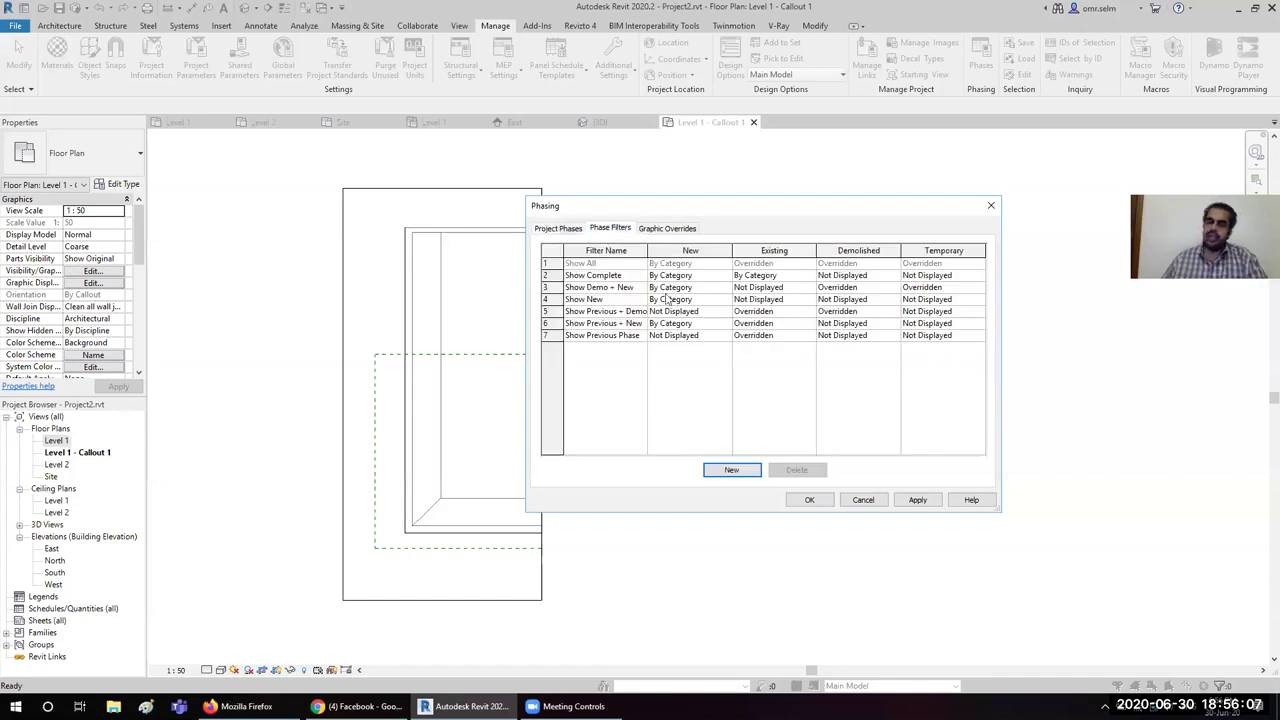
{"action": "left_click", "coordinate": [863, 500]}
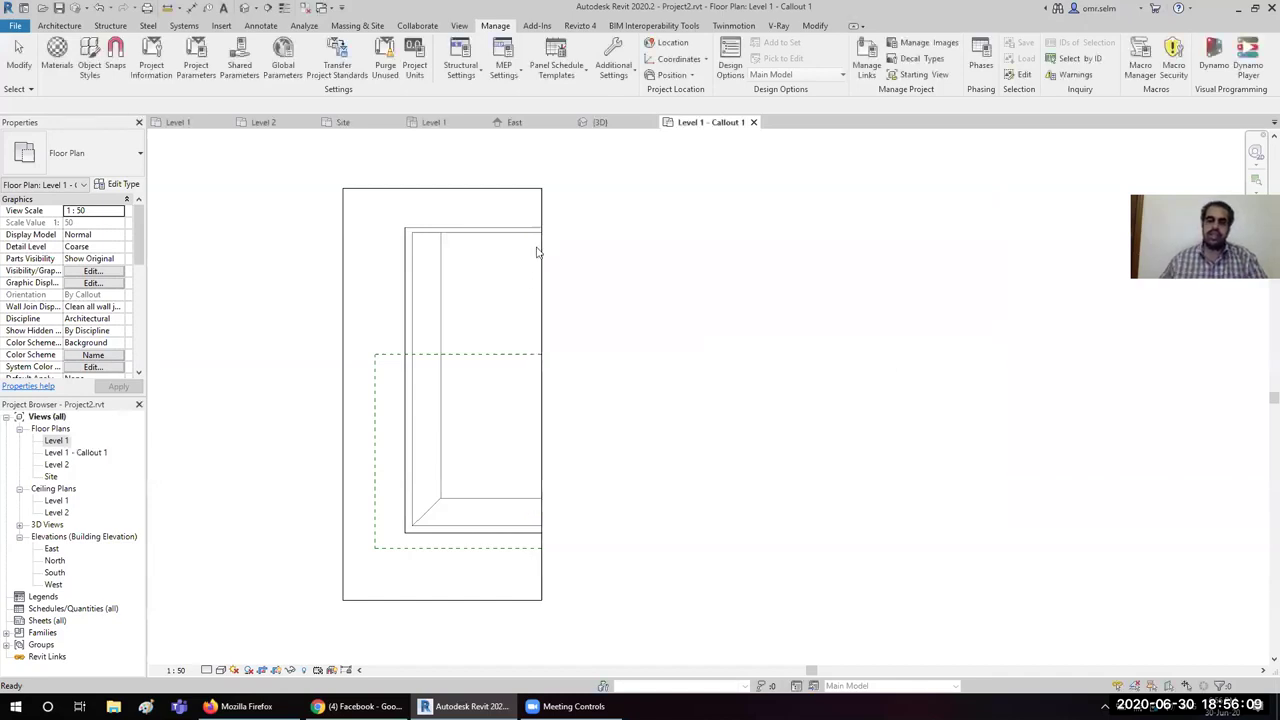
{"action": "left_click", "coordinate": [537, 26]}
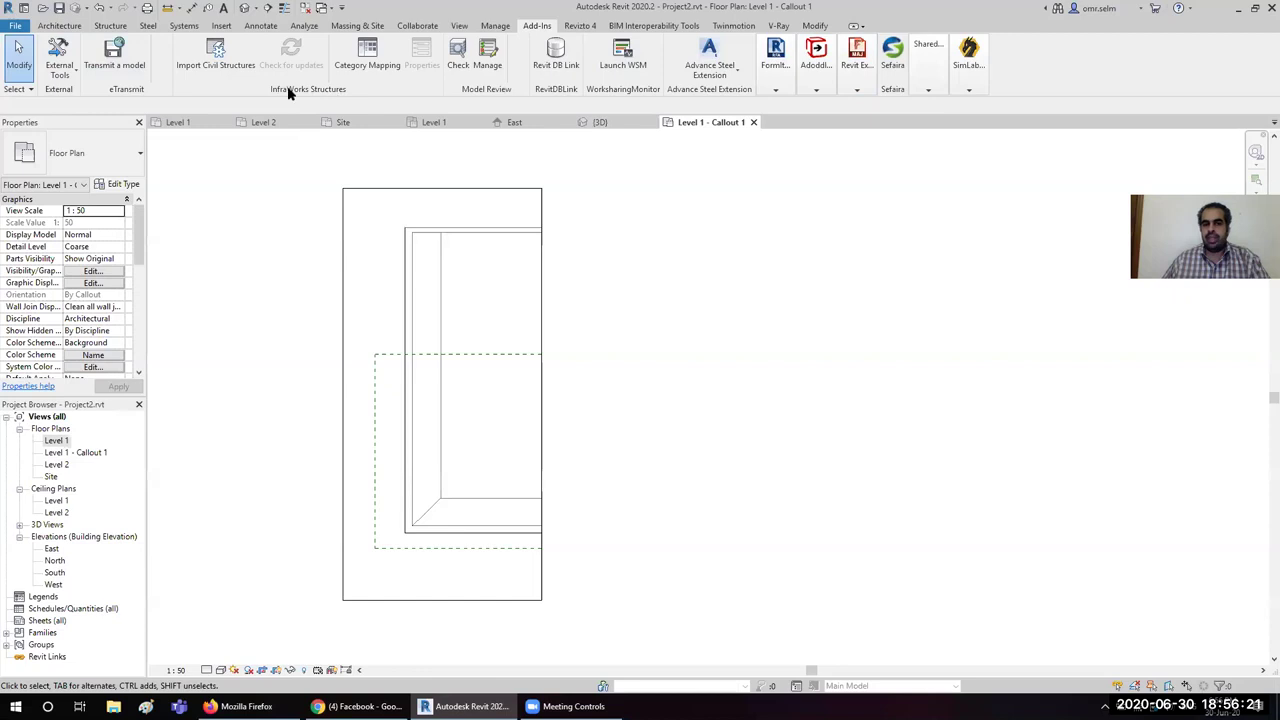
{"action": "left_click", "coordinate": [928, 89]}
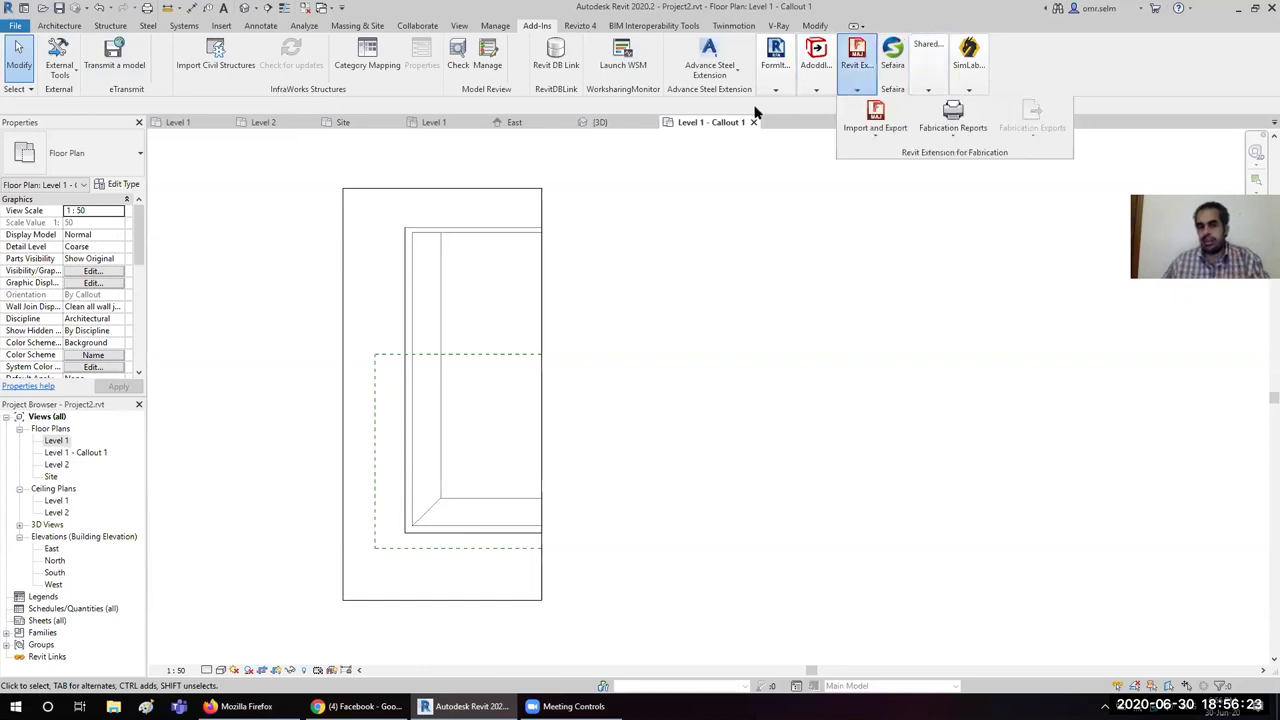
{"action": "left_click", "coordinate": [816, 89]}
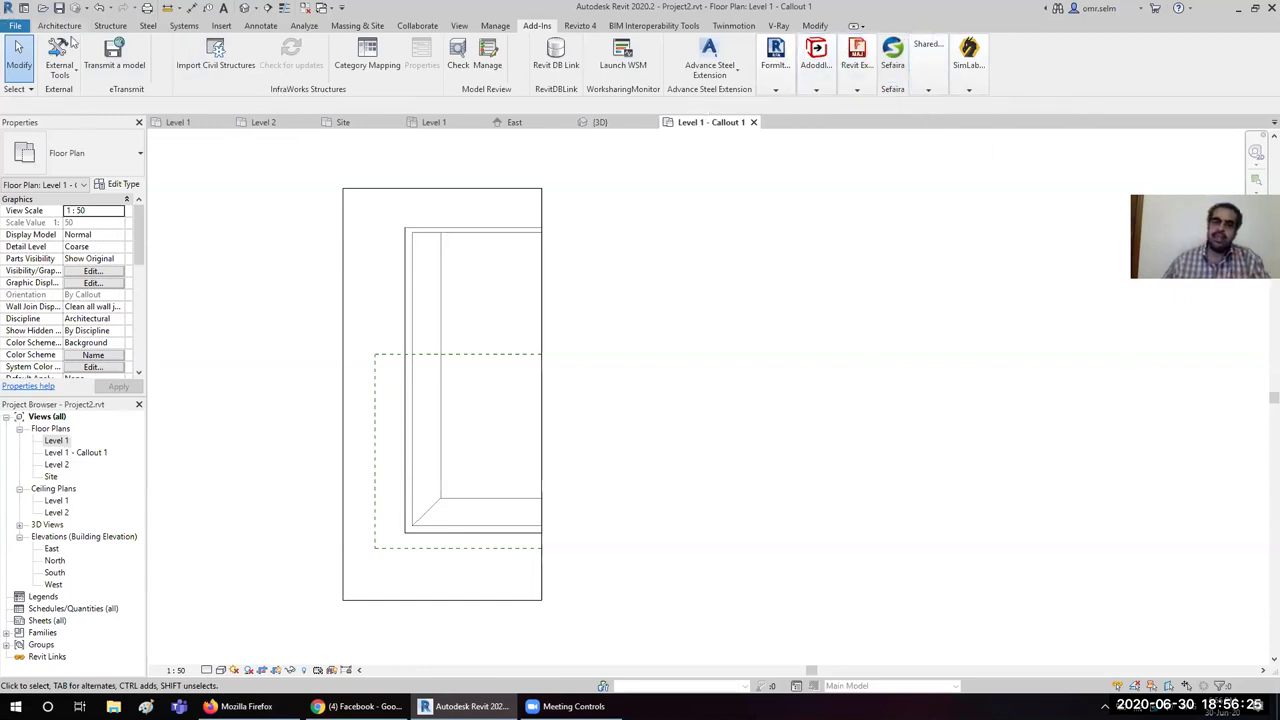
{"action": "left_click", "coordinate": [968, 89]}
{"action": "left_click", "coordinate": [857, 89]}
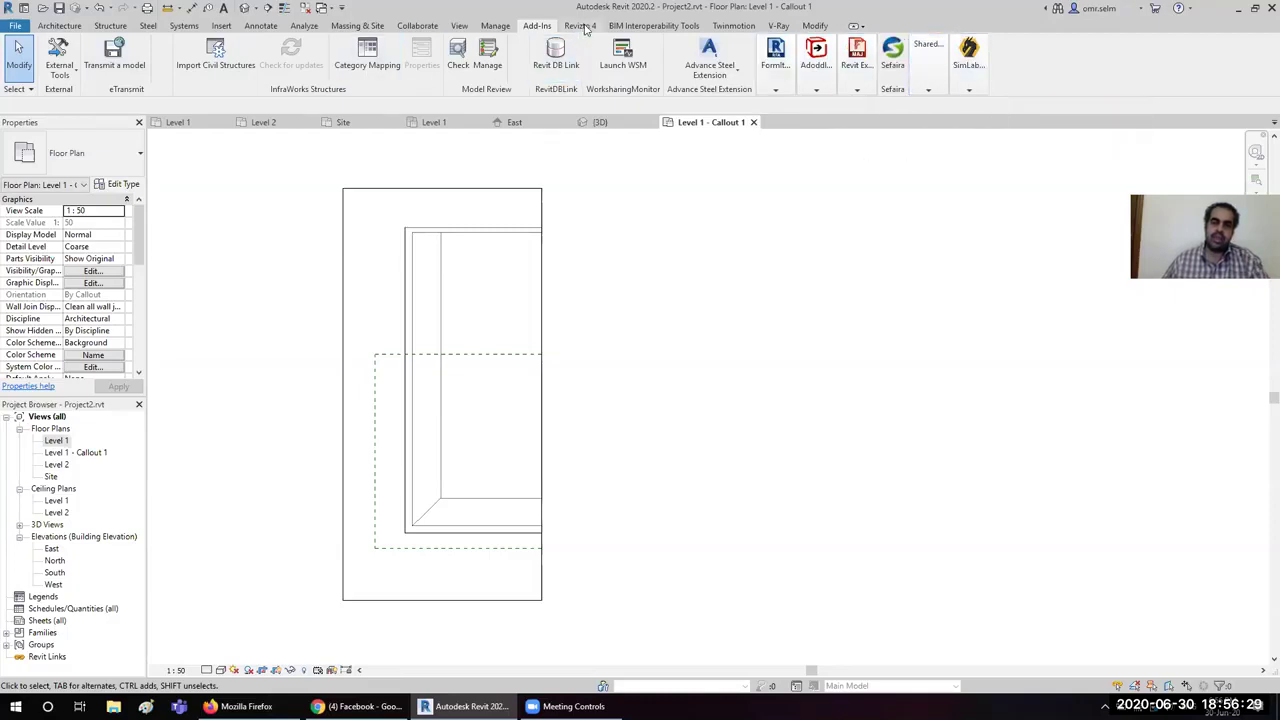
{"action": "left_click", "coordinate": [582, 30]}
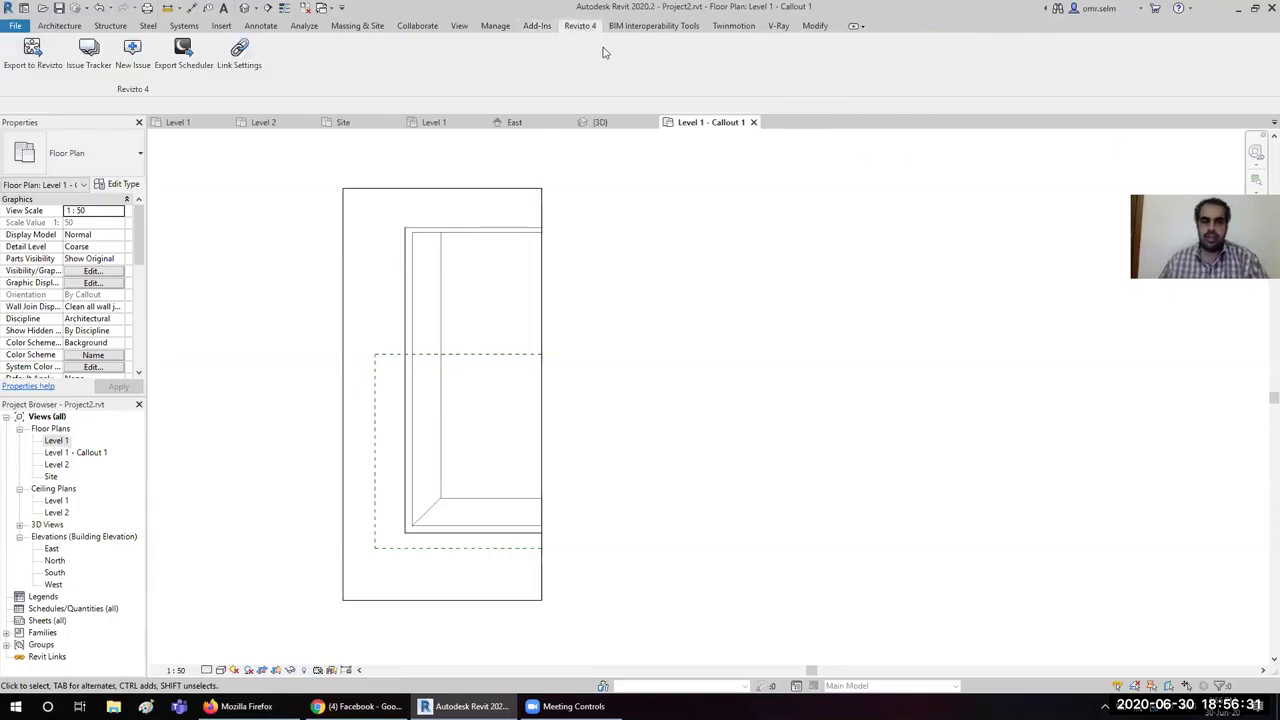
{"action": "left_click", "coordinate": [641, 27]}
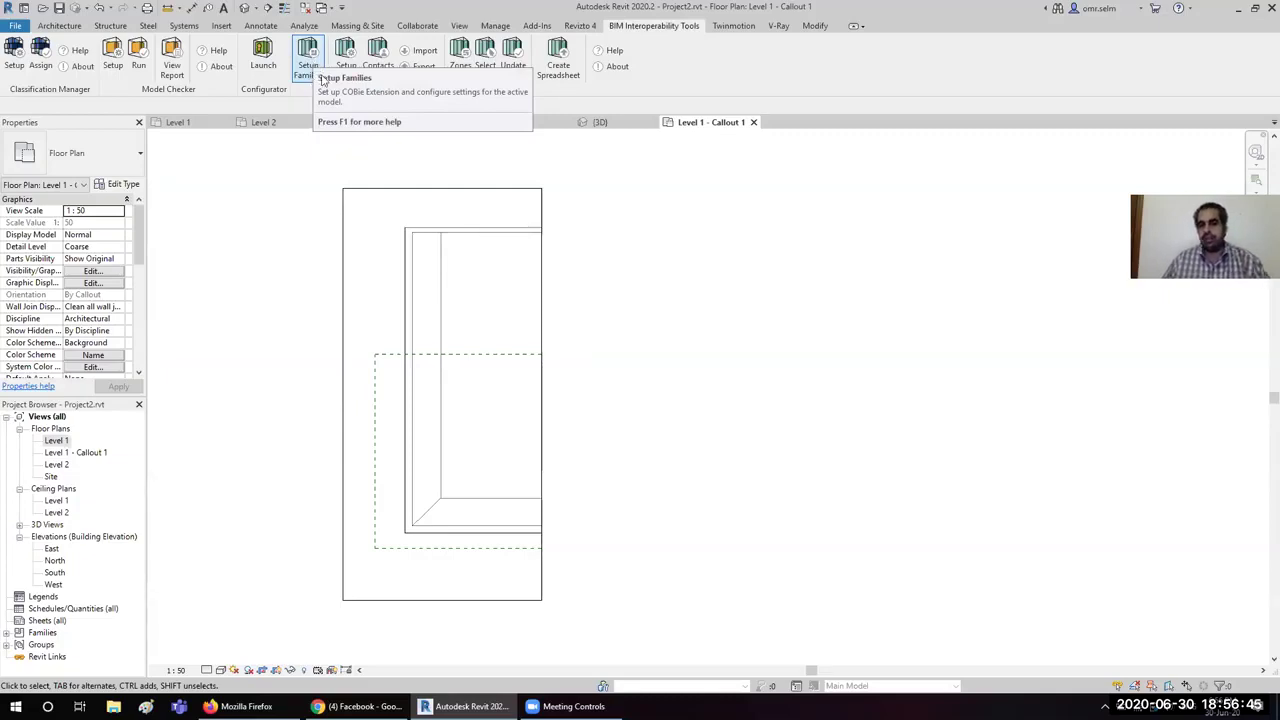
{"action": "left_click", "coordinate": [746, 30]}
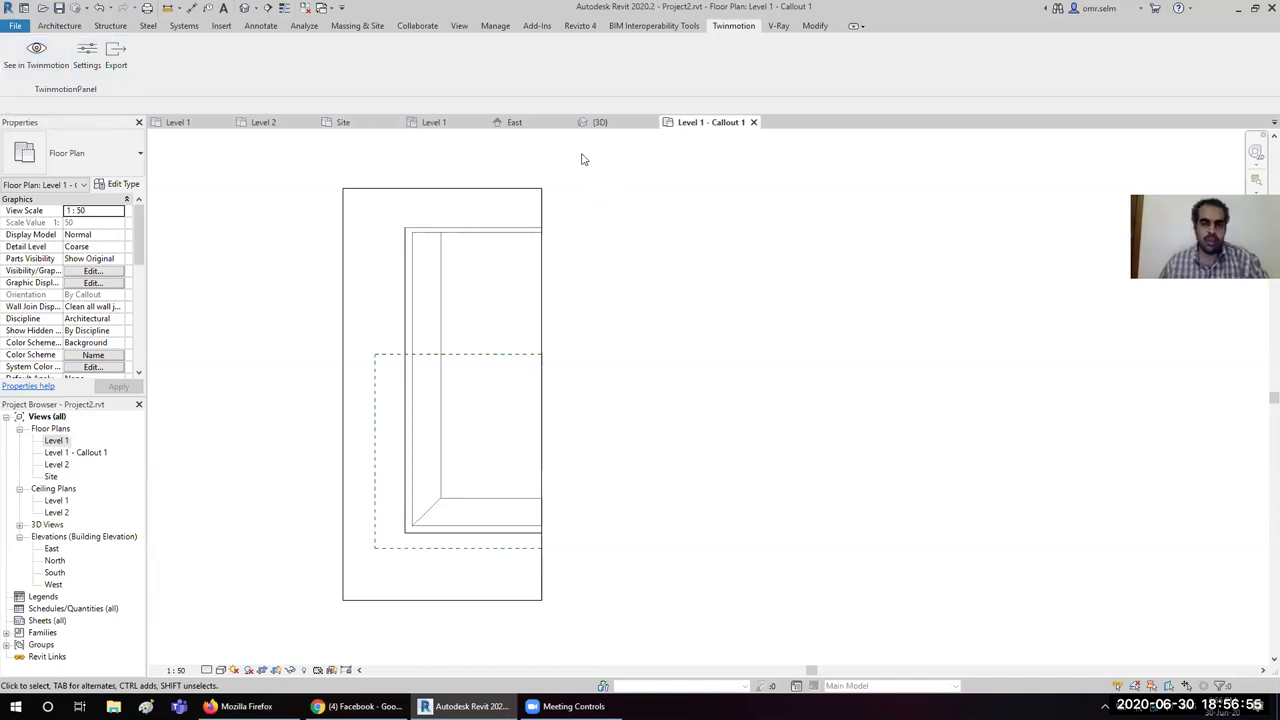
{"action": "left_click", "coordinate": [778, 27]}
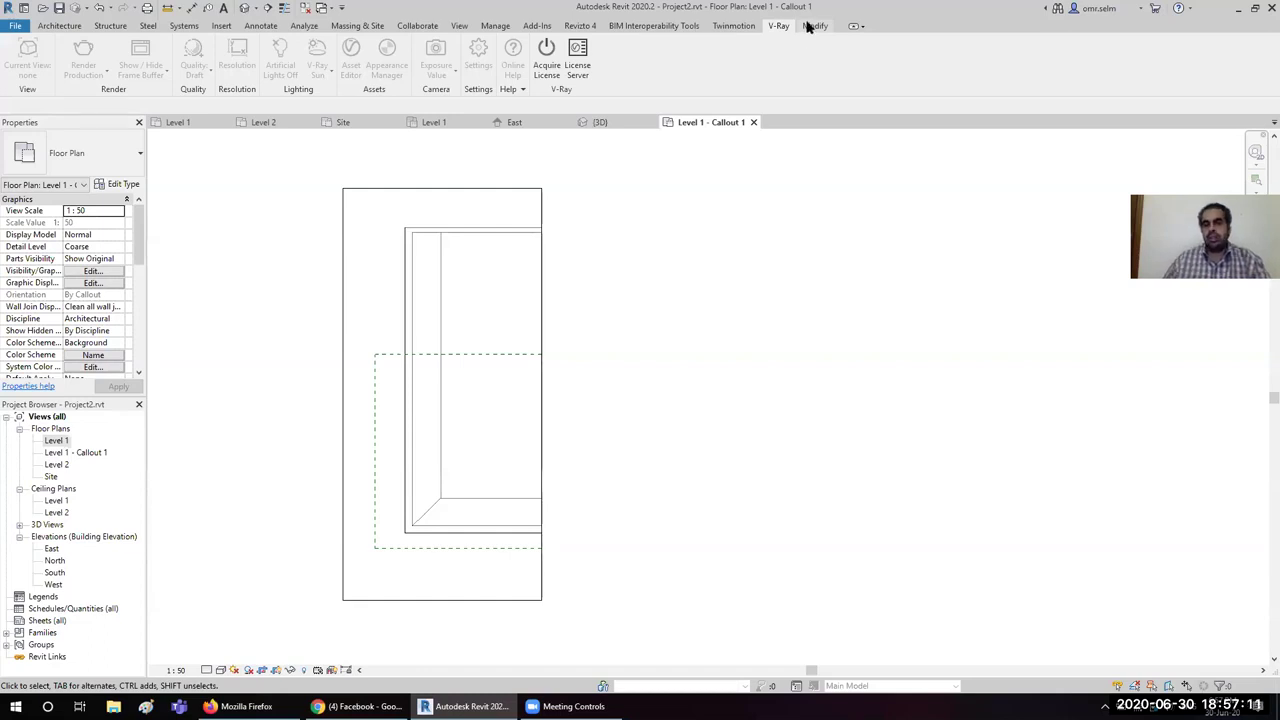
{"action": "left_click", "coordinate": [813, 28]}
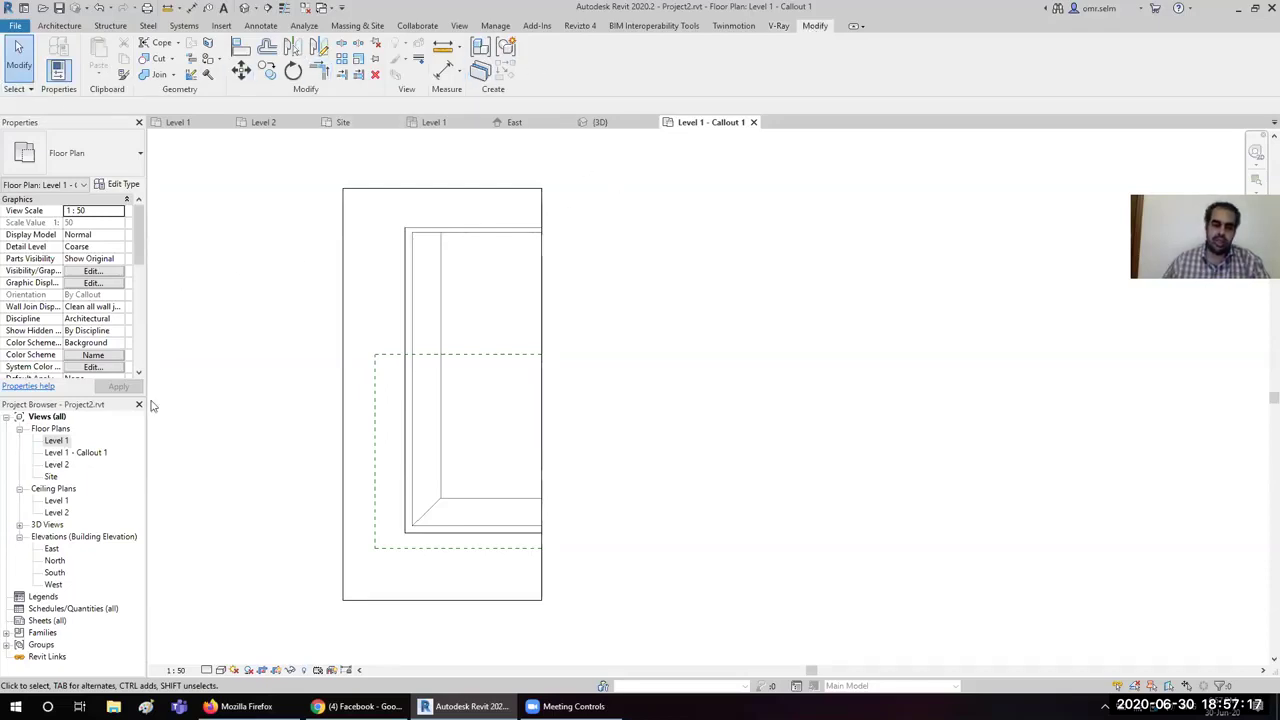
Step: Open the Level 1 floor plan, then cancel a Save As of the project
{"action": "double_click", "coordinate": [56, 440]}
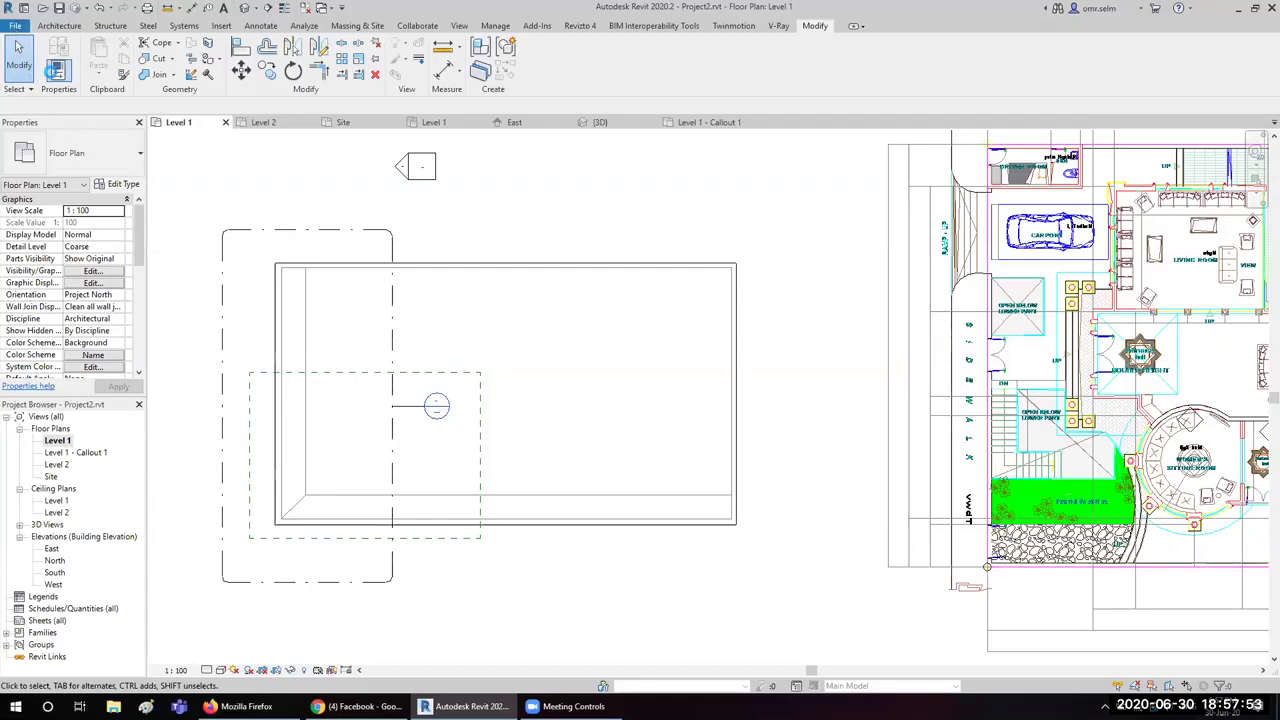
{"action": "key", "text": "alt+f"}
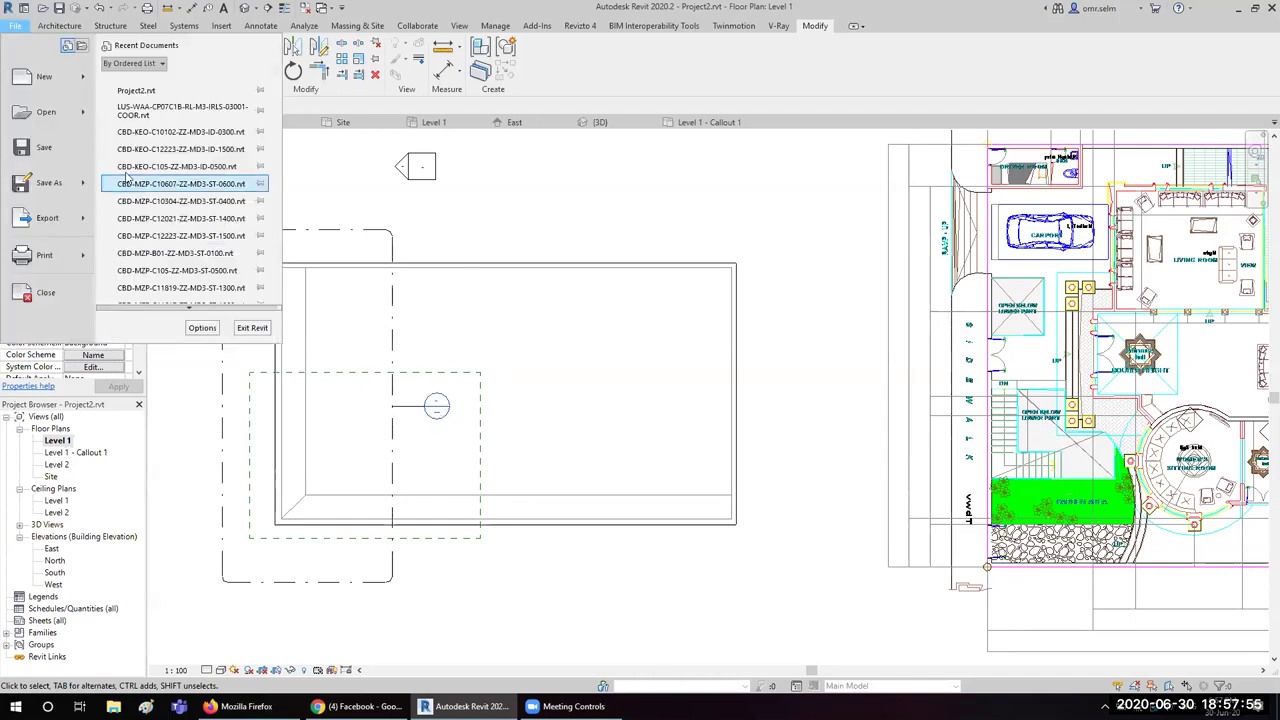
{"action": "mouse_move", "coordinate": [47, 182]}
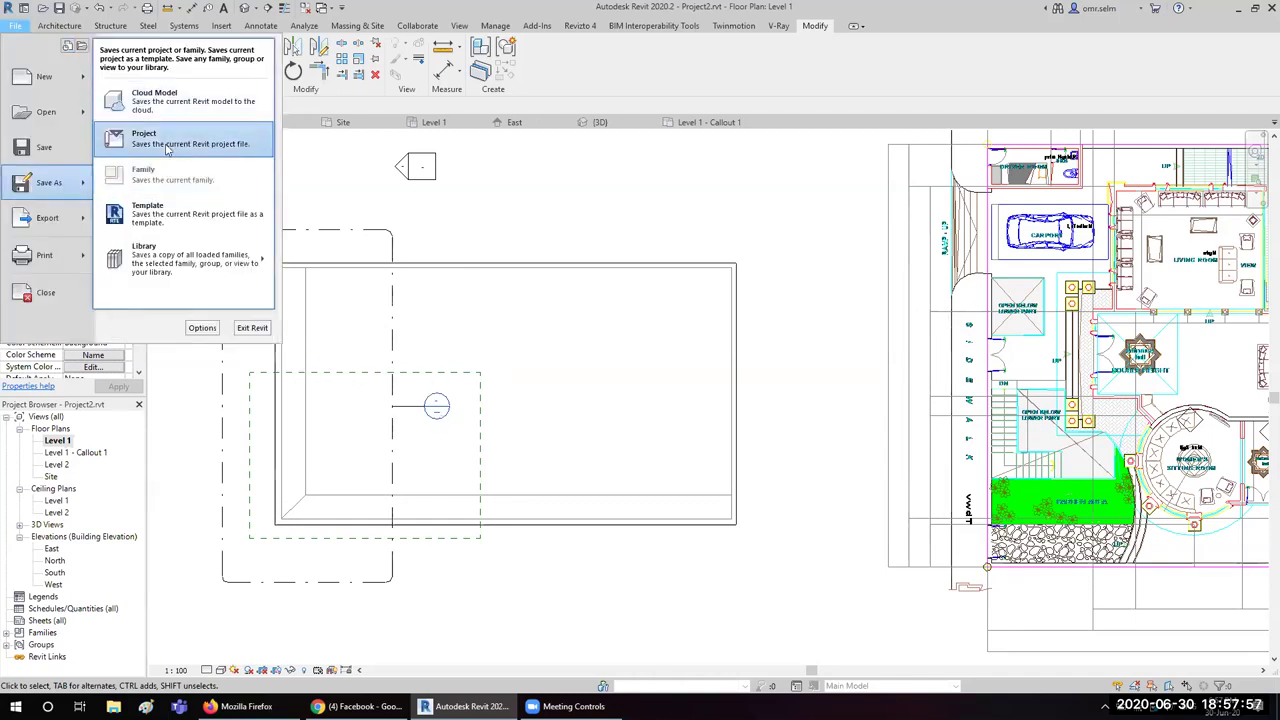
{"action": "left_click", "coordinate": [165, 138]}
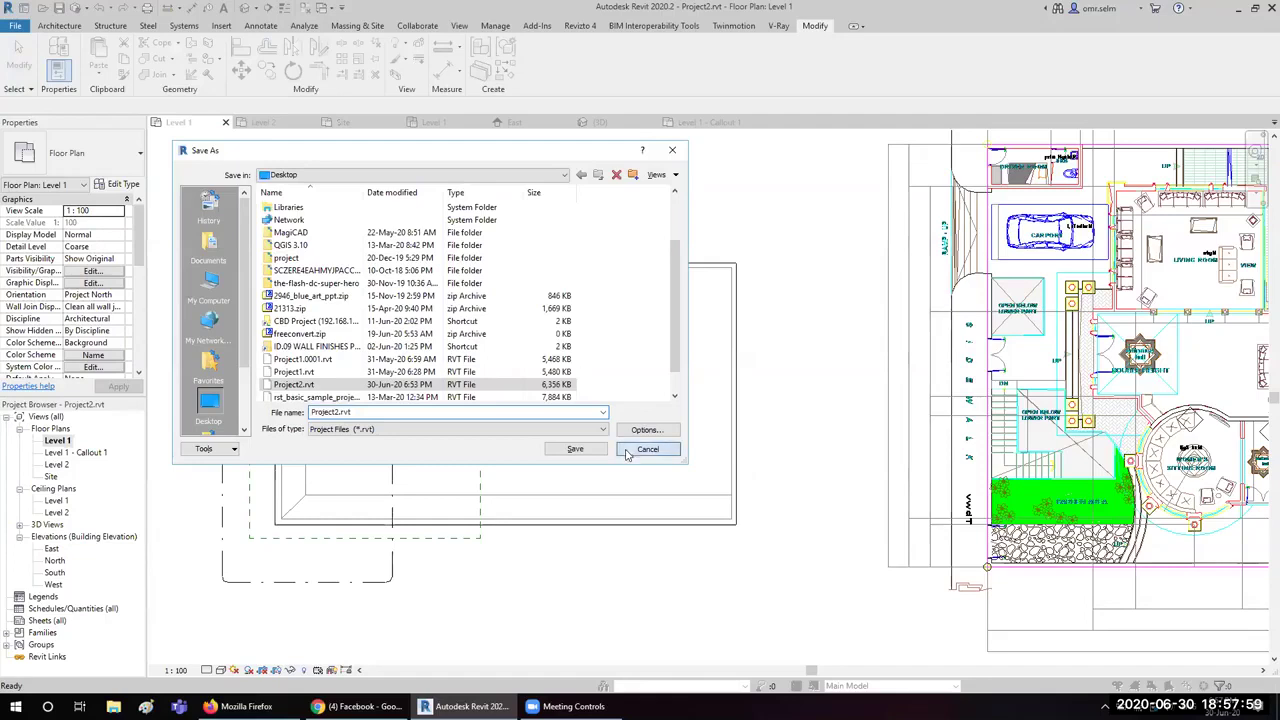
{"action": "left_click", "coordinate": [640, 449]}
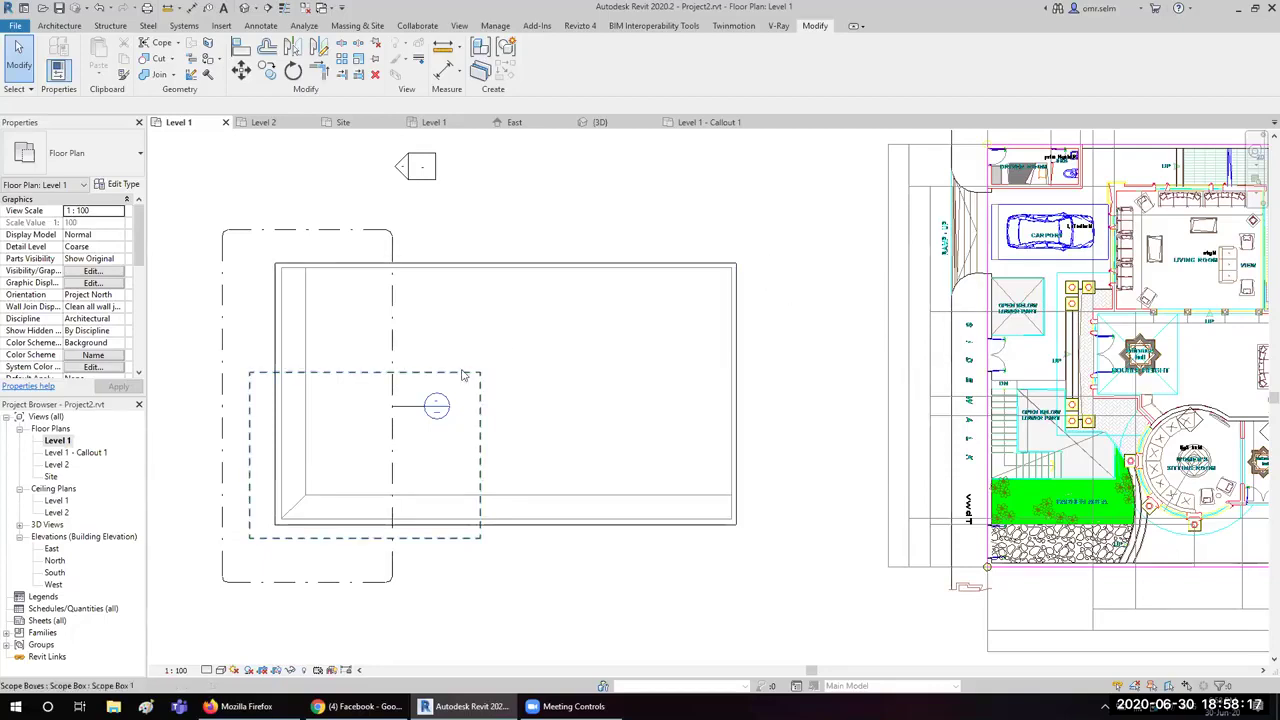
Step: Zoom out to see the mass beside the imported house plans and elevations
{"action": "scroll", "coordinate": [500, 316], "scroll_direction": "down", "scroll_amount": 3}
{"action": "scroll", "coordinate": [615, 358], "scroll_direction": "down", "scroll_amount": 1}
{"action": "scroll", "coordinate": [615, 358], "scroll_direction": "down", "scroll_amount": 1}
{"action": "scroll", "coordinate": [615, 358], "scroll_direction": "down", "scroll_amount": 1}
{"action": "scroll", "coordinate": [615, 358], "scroll_direction": "down", "scroll_amount": 1}
{"action": "scroll", "coordinate": [655, 258], "scroll_direction": "down", "scroll_amount": 1}
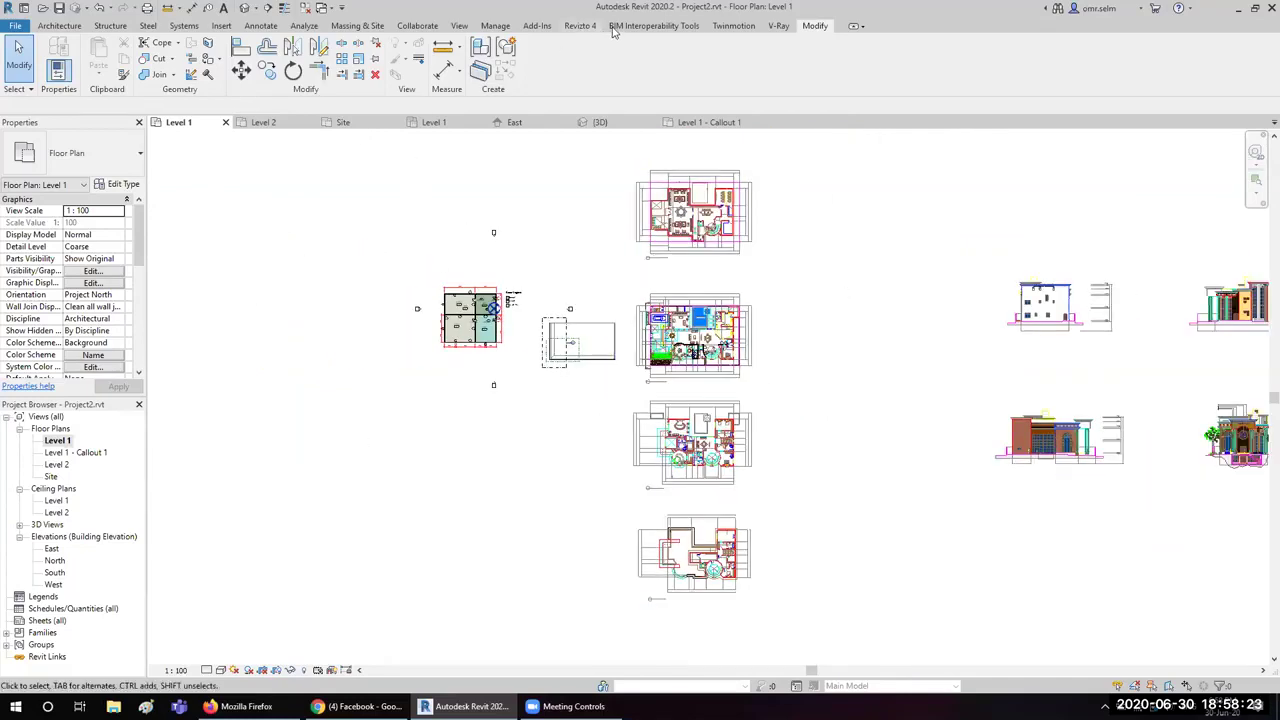
{"action": "left_click", "coordinate": [495, 25]}
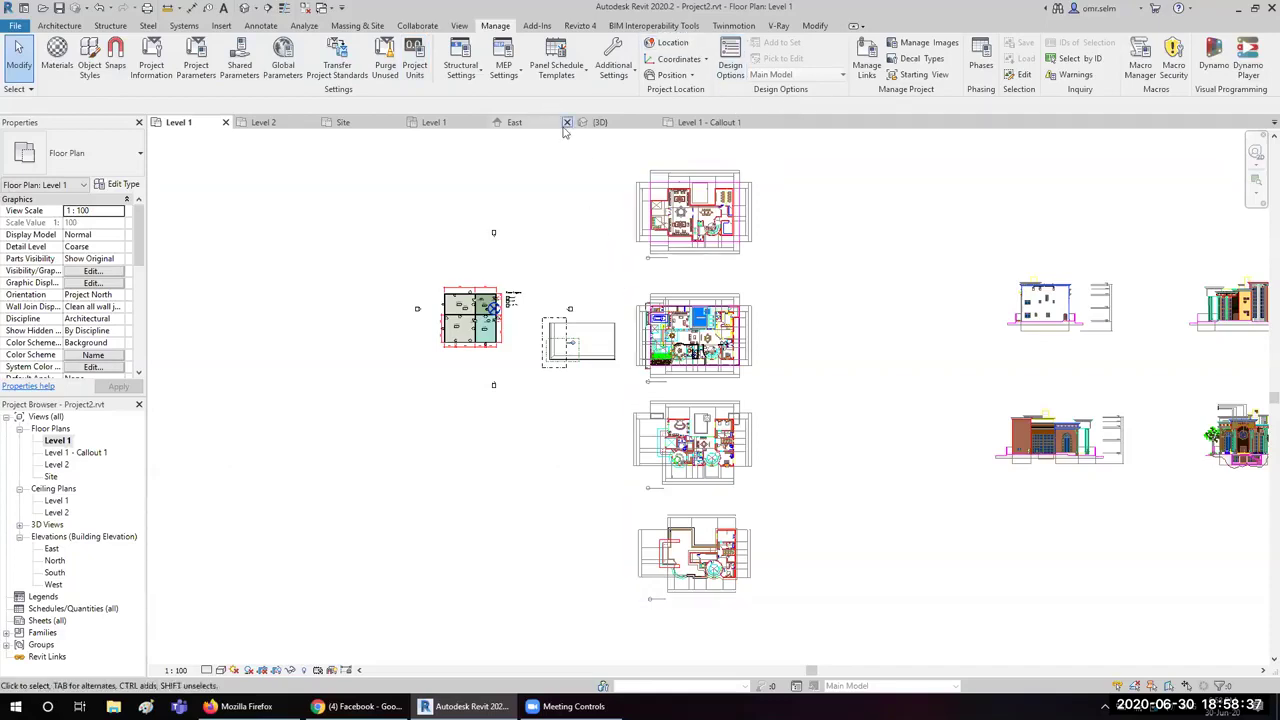
{"action": "left_click", "coordinate": [607, 66]}
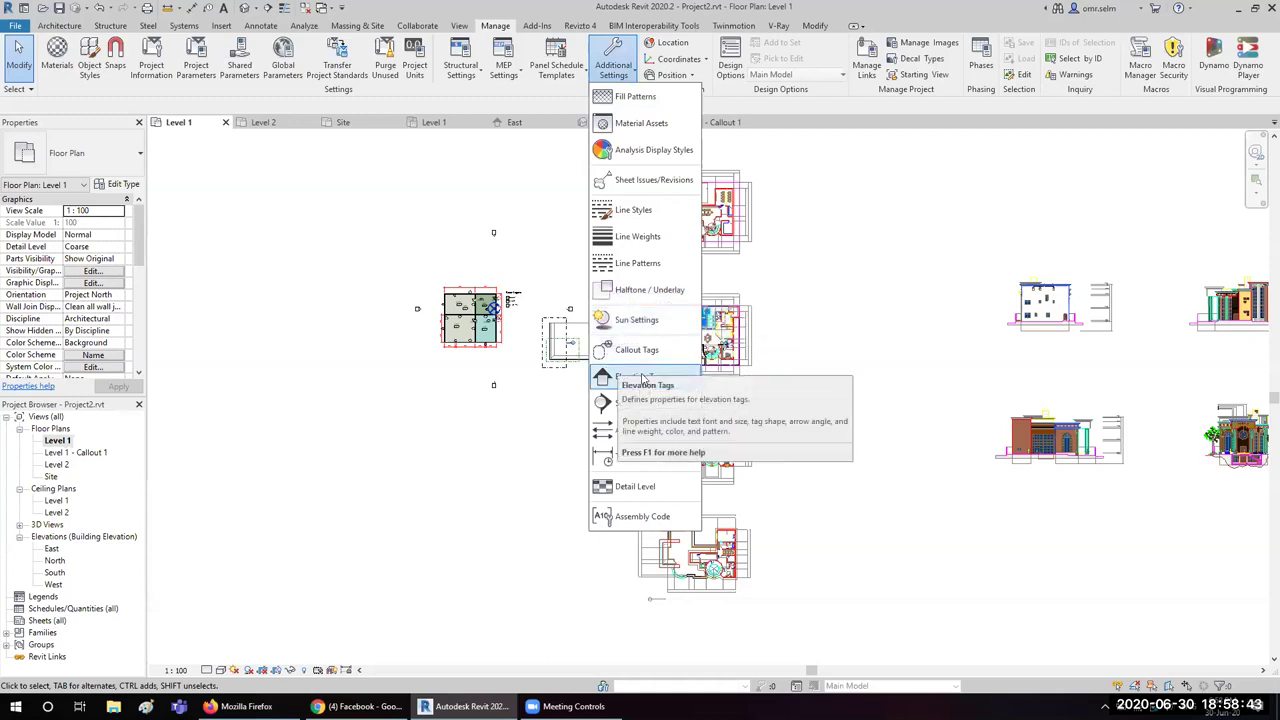
{"action": "left_click", "coordinate": [643, 379]}
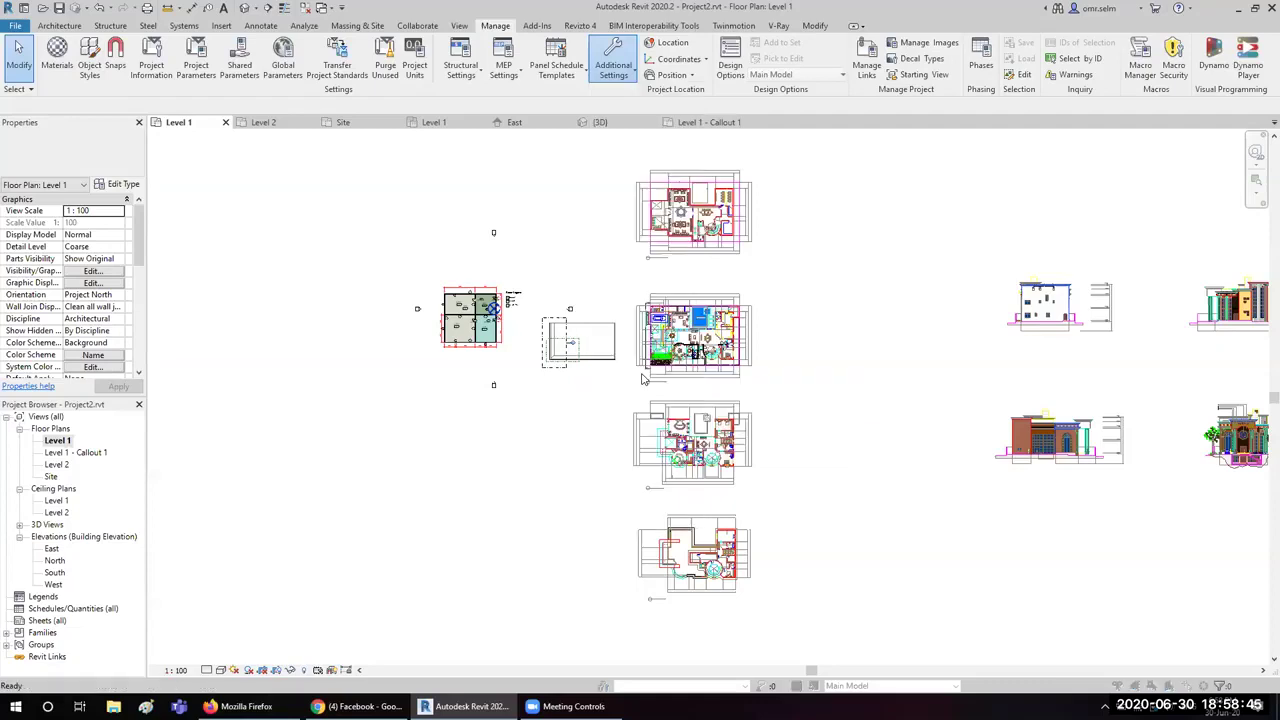
{"action": "left_click", "coordinate": [746, 545]}
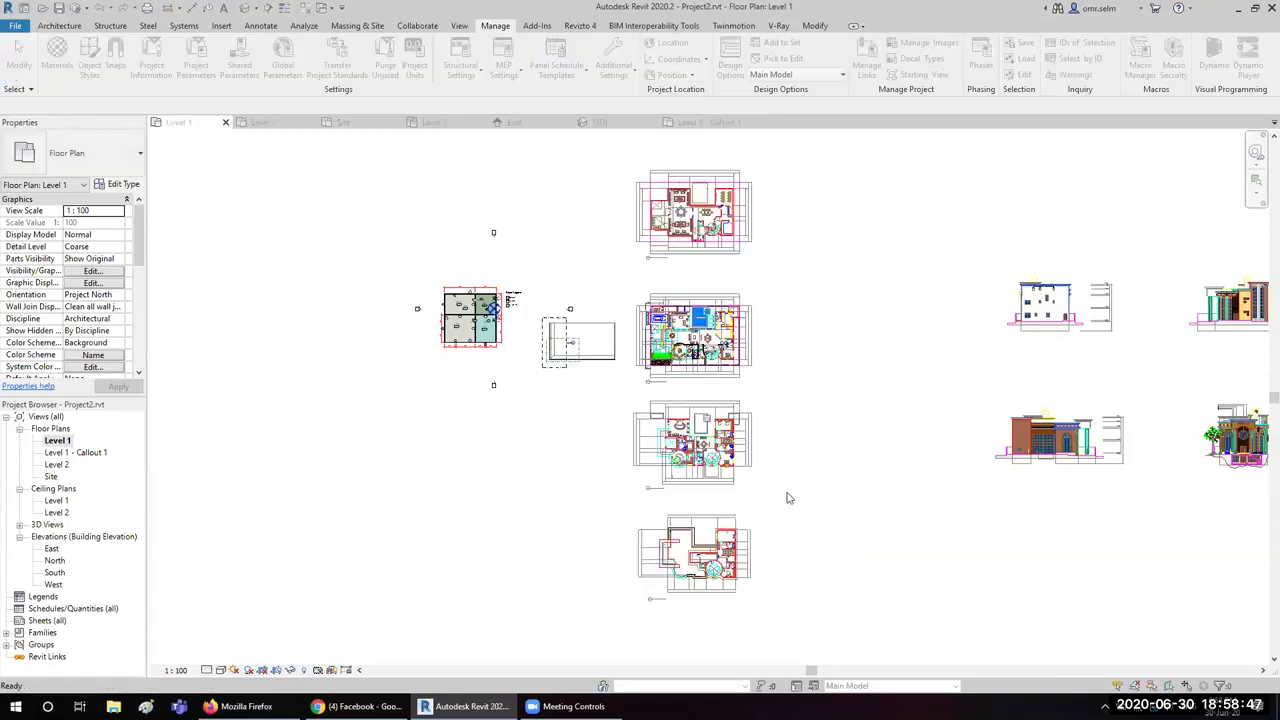
{"action": "scroll", "coordinate": [823, 371], "scroll_direction": "up", "scroll_amount": 3}
Step: Draw a vertical building section through the mass and pull its far clip closer
{"action": "middle_click_drag", "start_coordinate": [470, 290], "coordinate": [766, 322]}
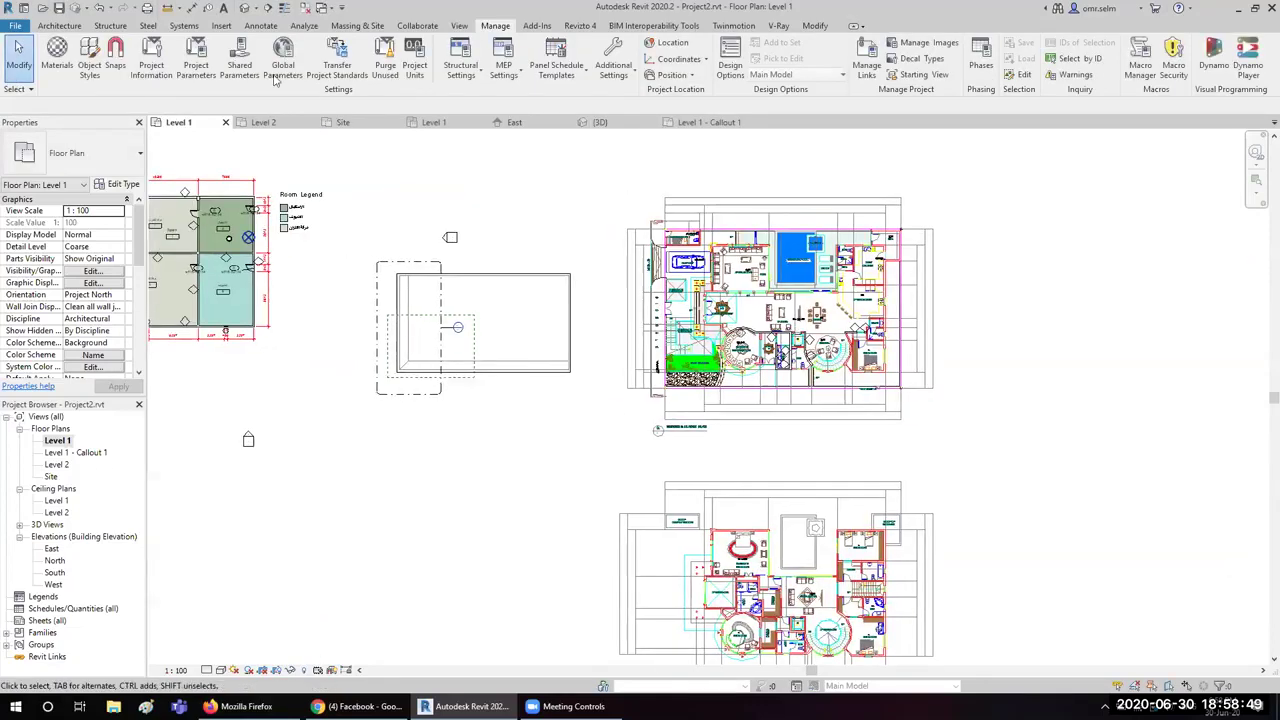
{"action": "left_click", "coordinate": [268, 7]}
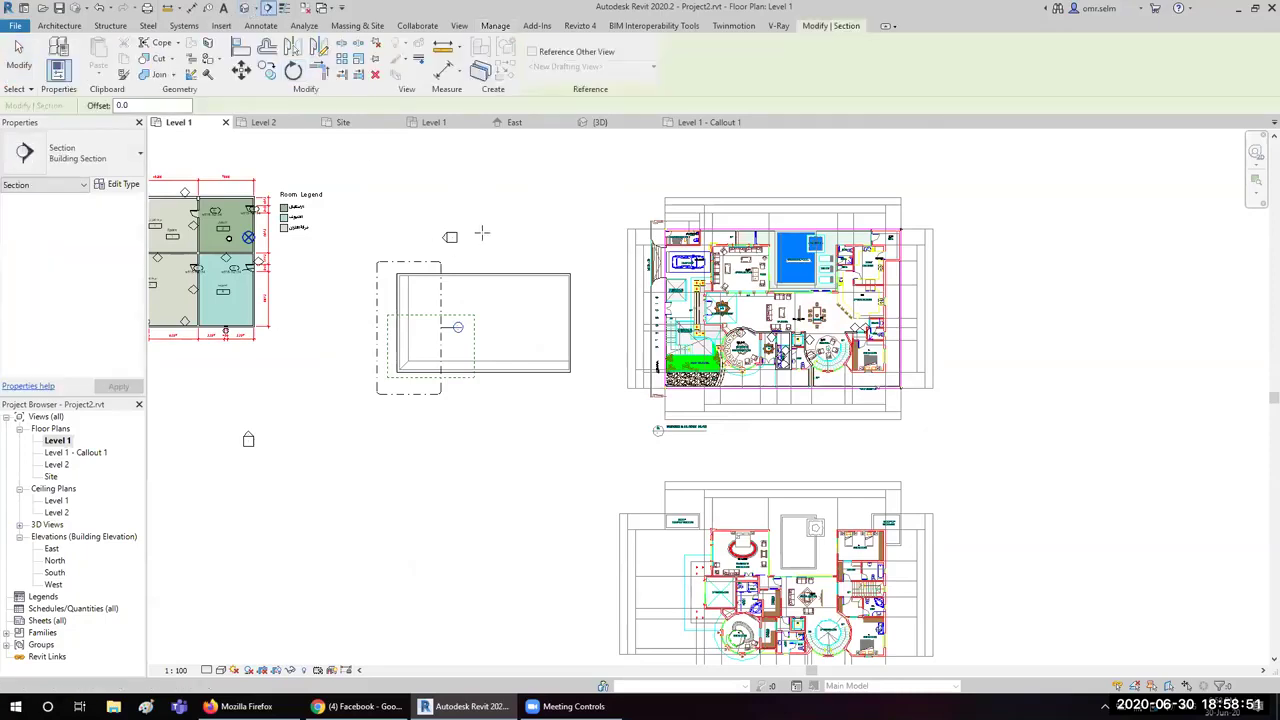
{"action": "left_click", "coordinate": [482, 228]}
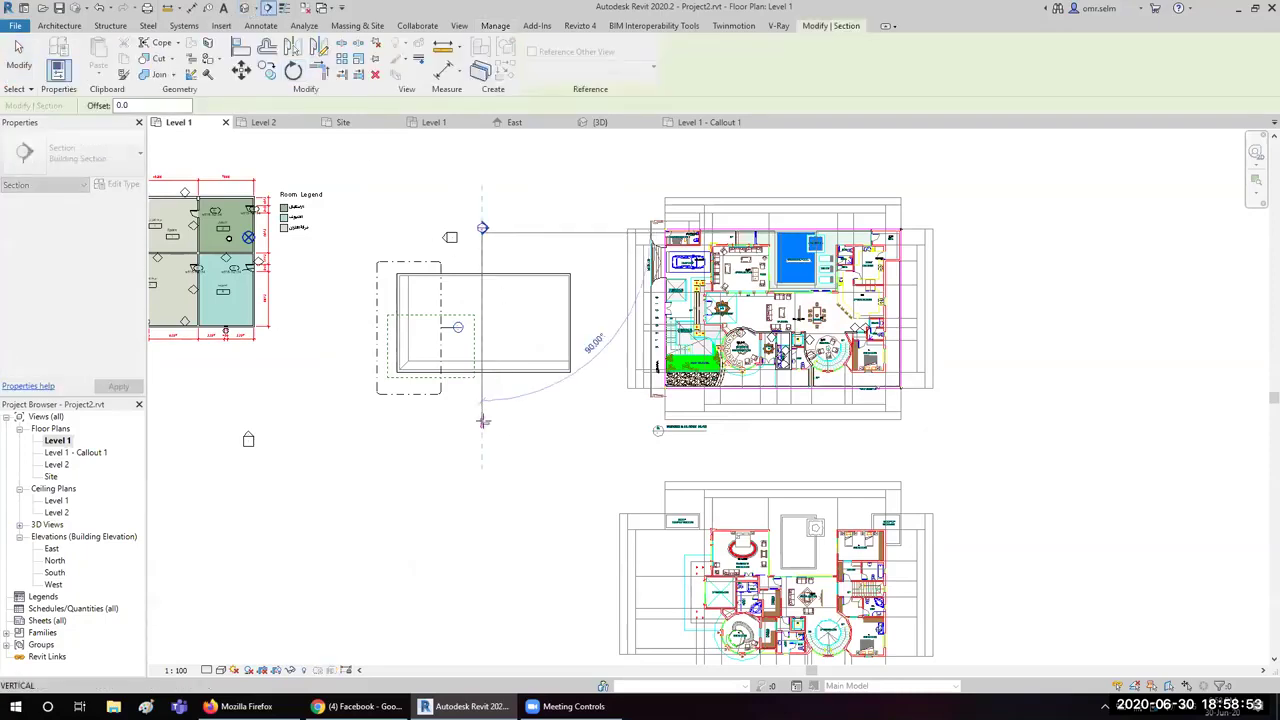
{"action": "left_click", "coordinate": [482, 423]}
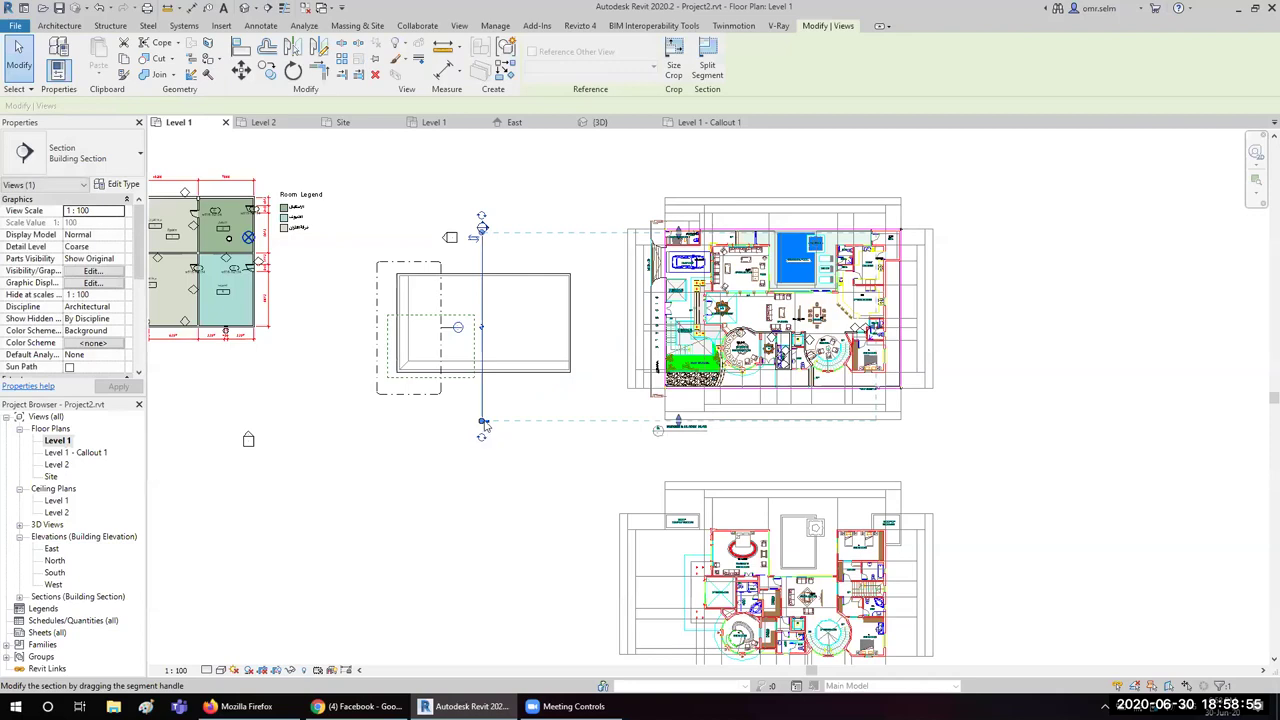
{"action": "scroll", "coordinate": [484, 425], "scroll_direction": "down", "scroll_amount": 2}
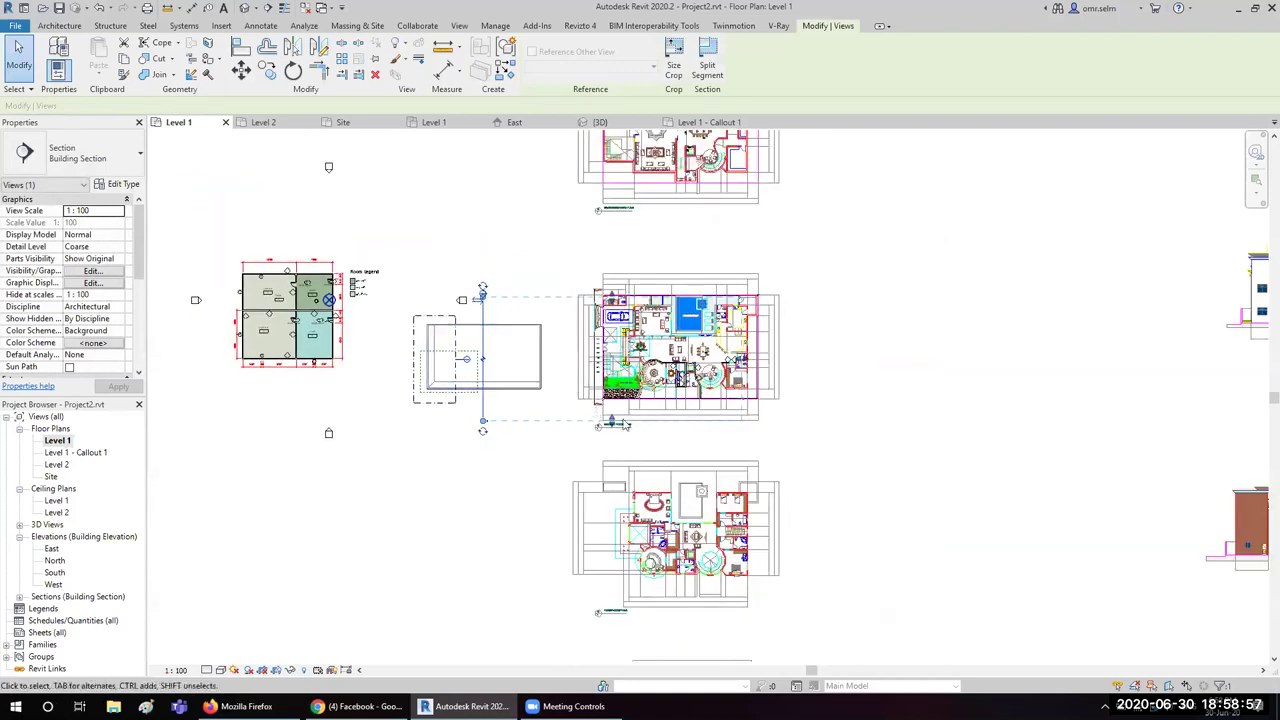
{"action": "left_click_drag", "start_coordinate": [584, 353], "coordinate": [549, 358]}
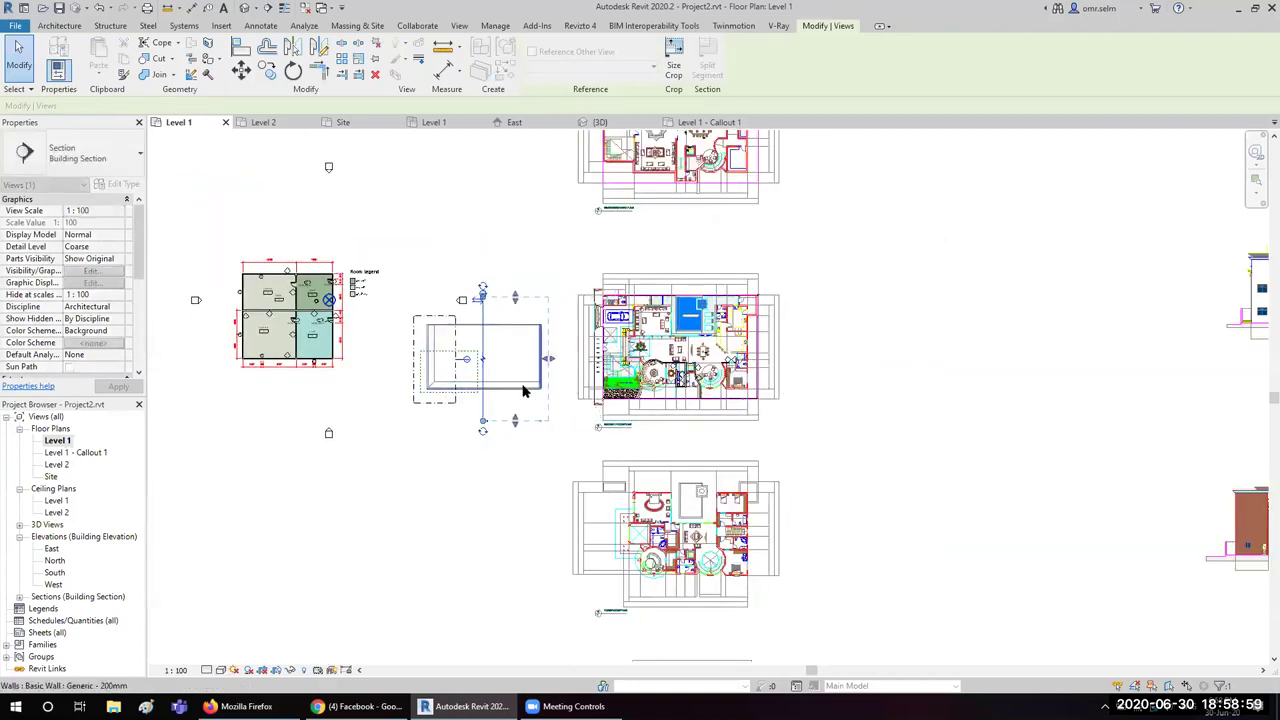
{"action": "scroll", "coordinate": [503, 345], "scroll_direction": "up", "scroll_amount": 3}
Step: Jog Section 1 by splitting a segment of its line and offsetting it
{"action": "left_click", "coordinate": [464, 376]}
{"action": "left_click", "coordinate": [707, 62]}
{"action": "left_click", "coordinate": [506, 385]}
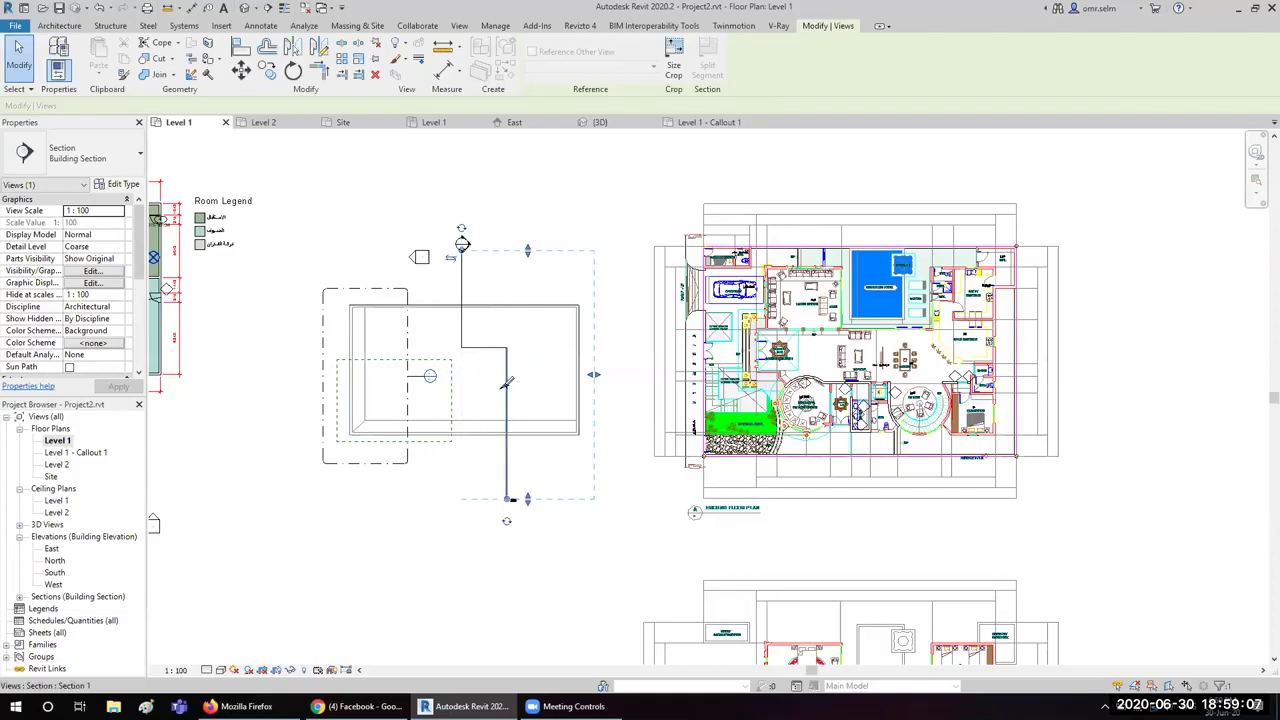
{"action": "left_click", "coordinate": [549, 370]}
{"action": "key", "text": "Escape"}
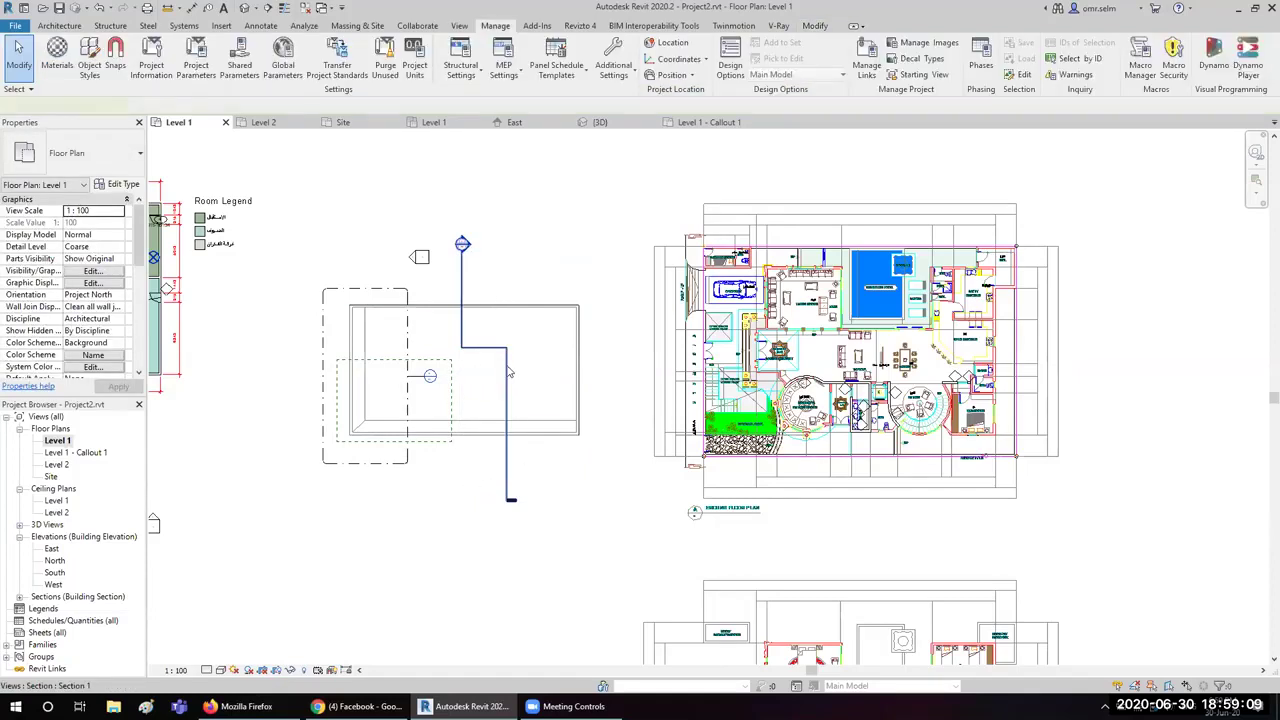
{"action": "left_click", "coordinate": [508, 371]}
{"action": "right_click", "coordinate": [508, 371]}
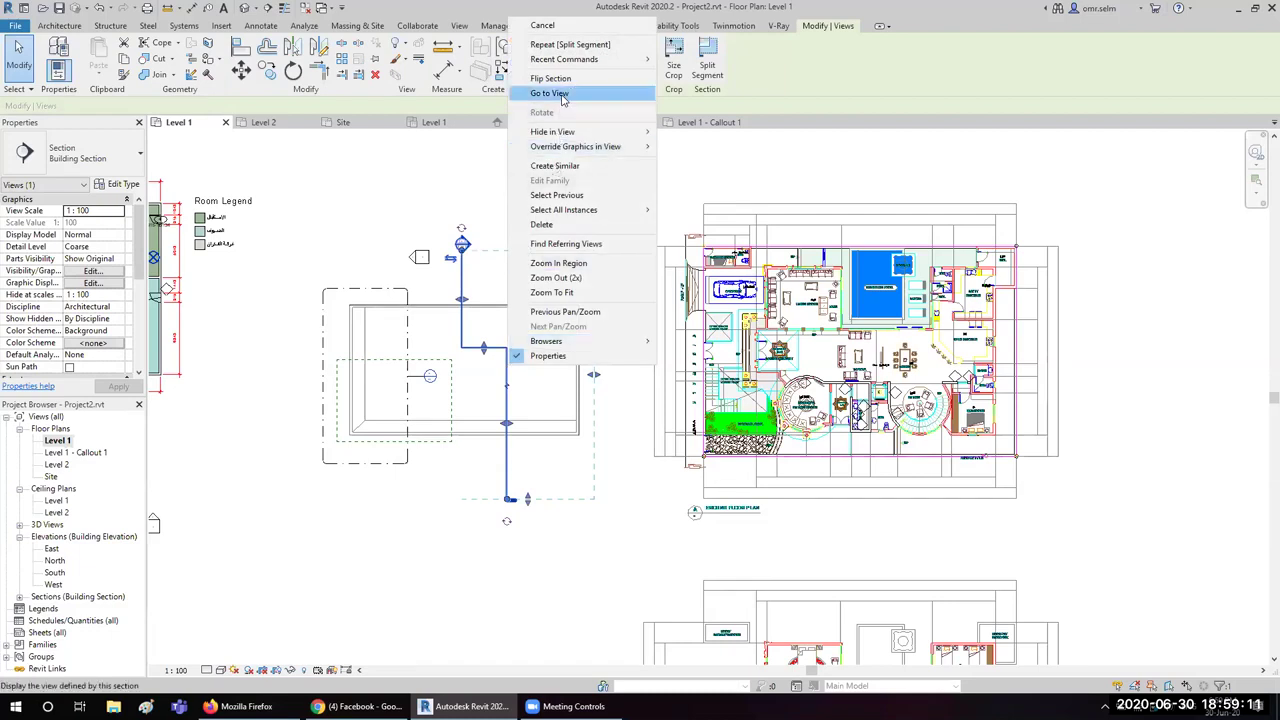
Step: In Section 1, drag the mass's top up, bringing its gross volume to 3597.158 m³
{"action": "left_click", "coordinate": [549, 93]}
{"action": "scroll", "coordinate": [424, 435], "scroll_direction": "down", "scroll_amount": 3}
{"action": "scroll", "coordinate": [424, 435], "scroll_direction": "down", "scroll_amount": 2}
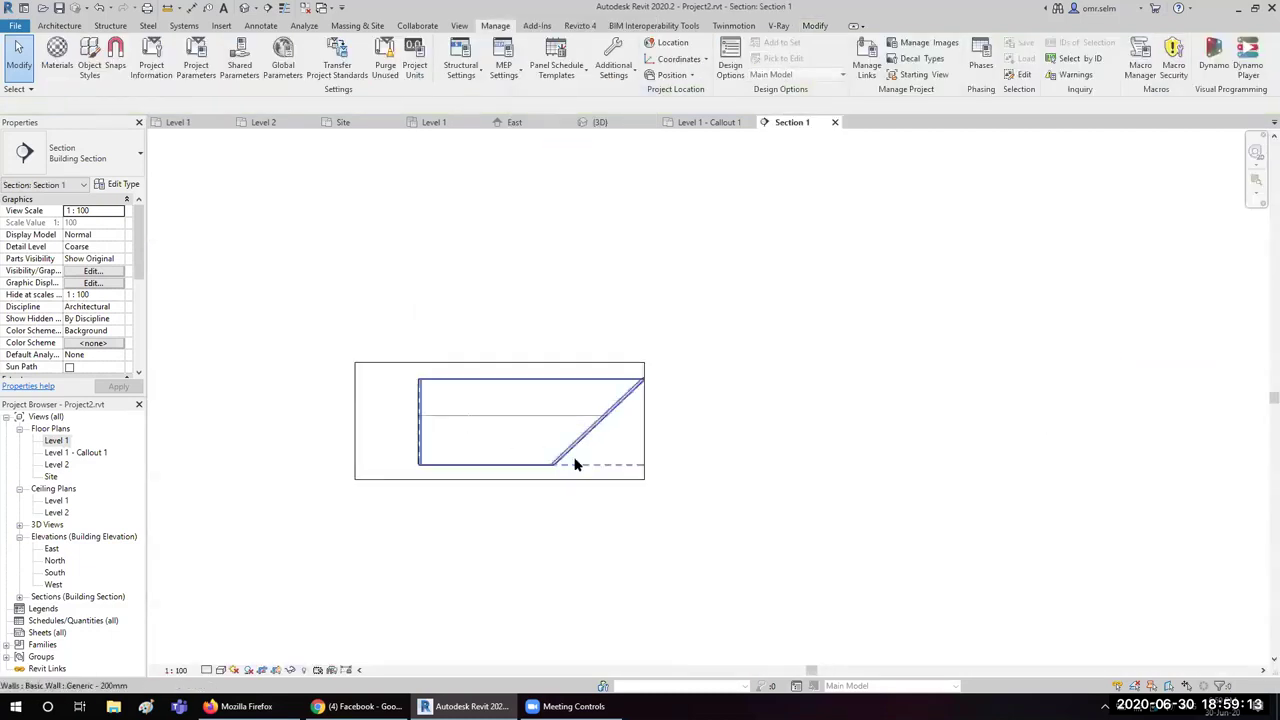
{"action": "left_click", "coordinate": [492, 414]}
{"action": "left_click_drag", "start_coordinate": [531, 373], "coordinate": [531, 350]}
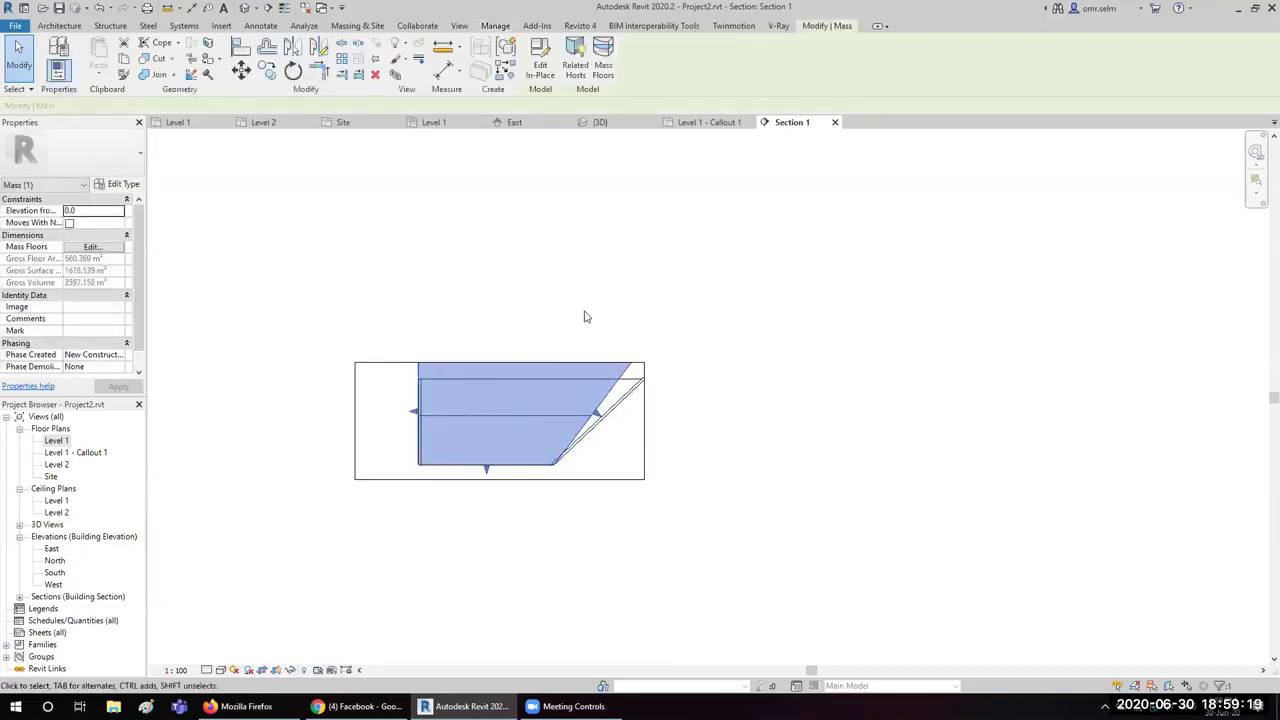
Step: Close the Level 1 - Callout 1 and Section 1 views and check the section line on Level 1
{"action": "left_click", "coordinate": [700, 122]}
{"action": "left_click", "coordinate": [752, 122]}
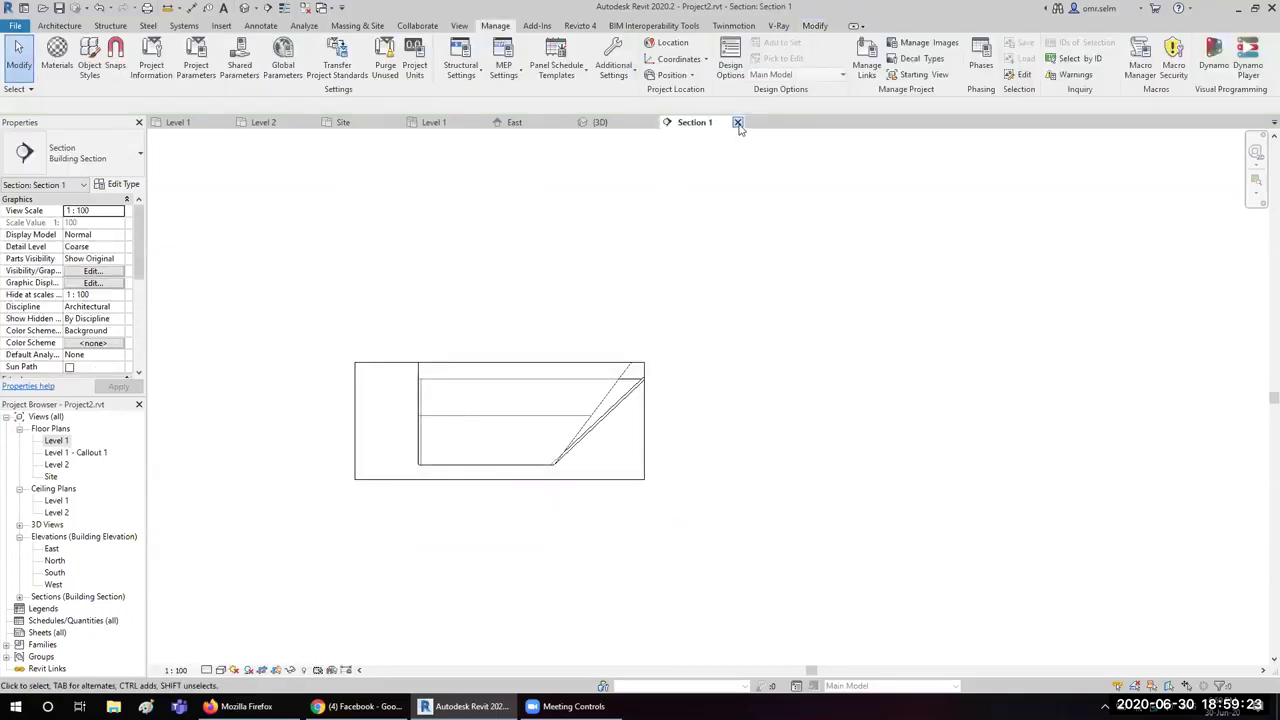
{"action": "left_click", "coordinate": [738, 122]}
{"action": "left_click", "coordinate": [462, 272]}
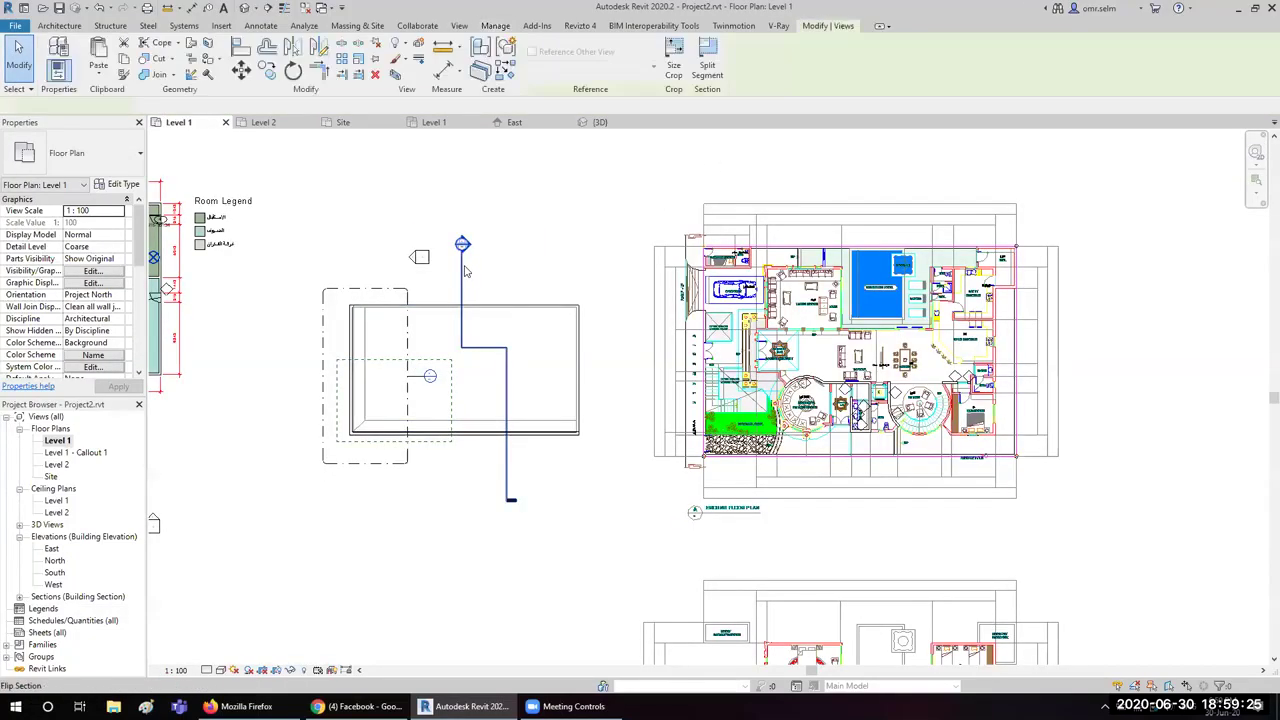
{"action": "left_click", "coordinate": [463, 271]}
{"action": "key", "text": "Escape"}
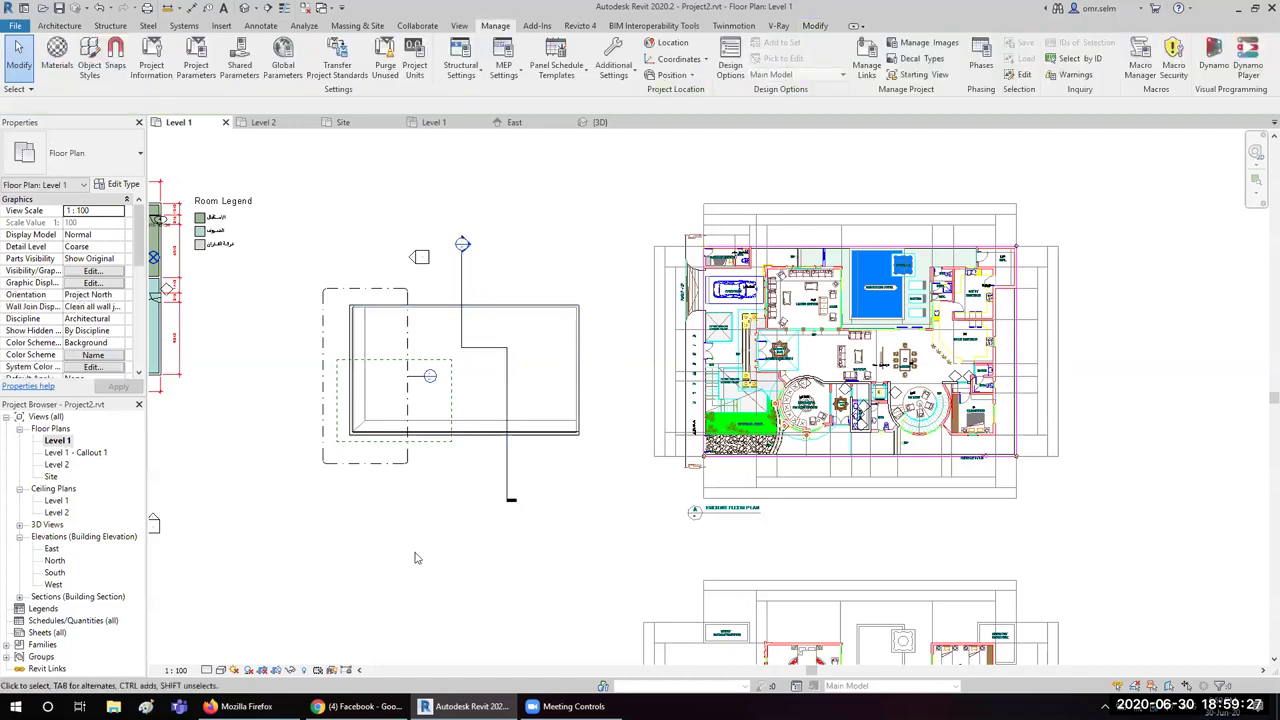
Step: In the 3D view, select everything, filter out Levels, and delete the remaining 42 elements
{"action": "scroll", "coordinate": [417, 558], "scroll_direction": "down", "scroll_amount": 1}
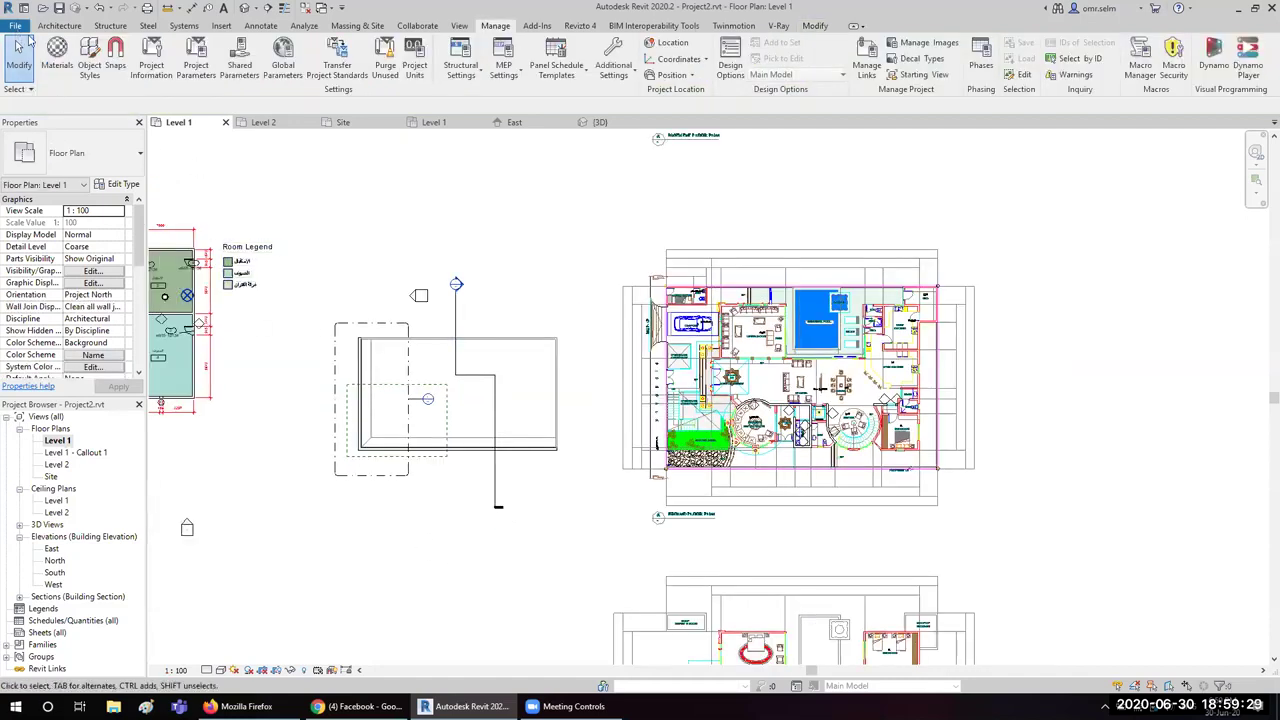
{"action": "scroll", "coordinate": [465, 306], "scroll_direction": "down", "scroll_amount": 2}
{"action": "scroll", "coordinate": [465, 306], "scroll_direction": "down", "scroll_amount": 2}
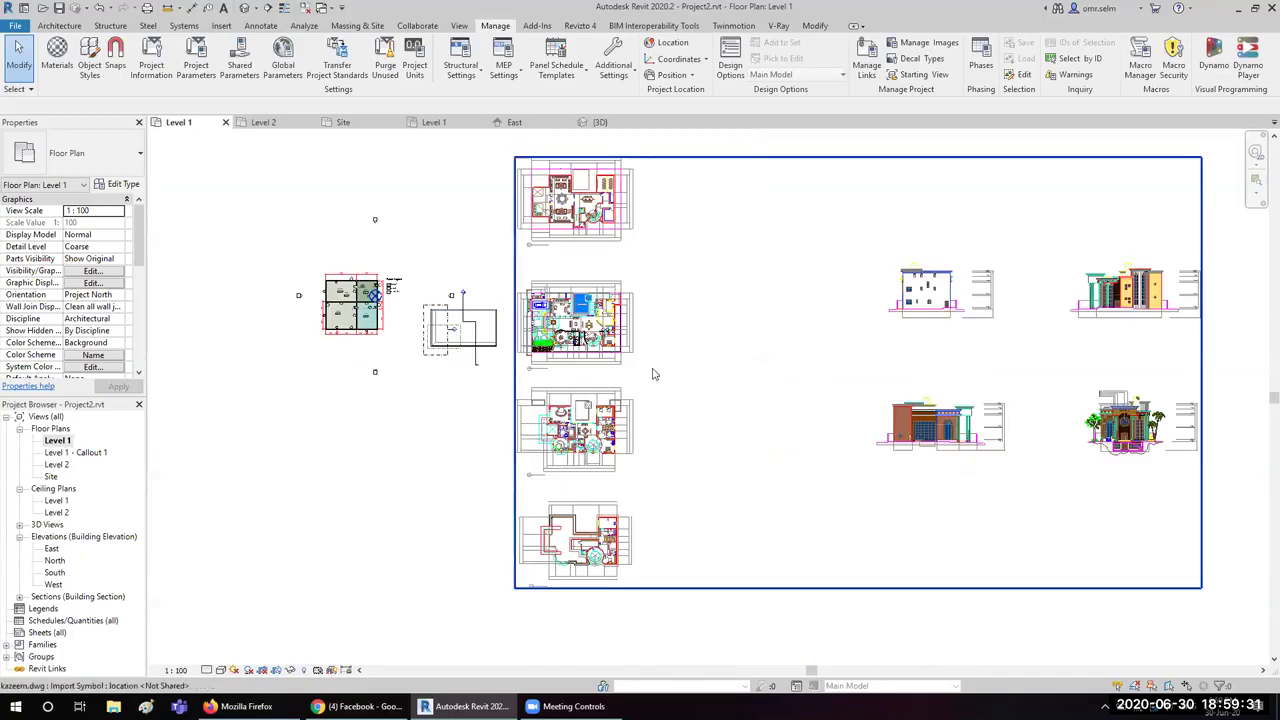
{"action": "left_click", "coordinate": [246, 9]}
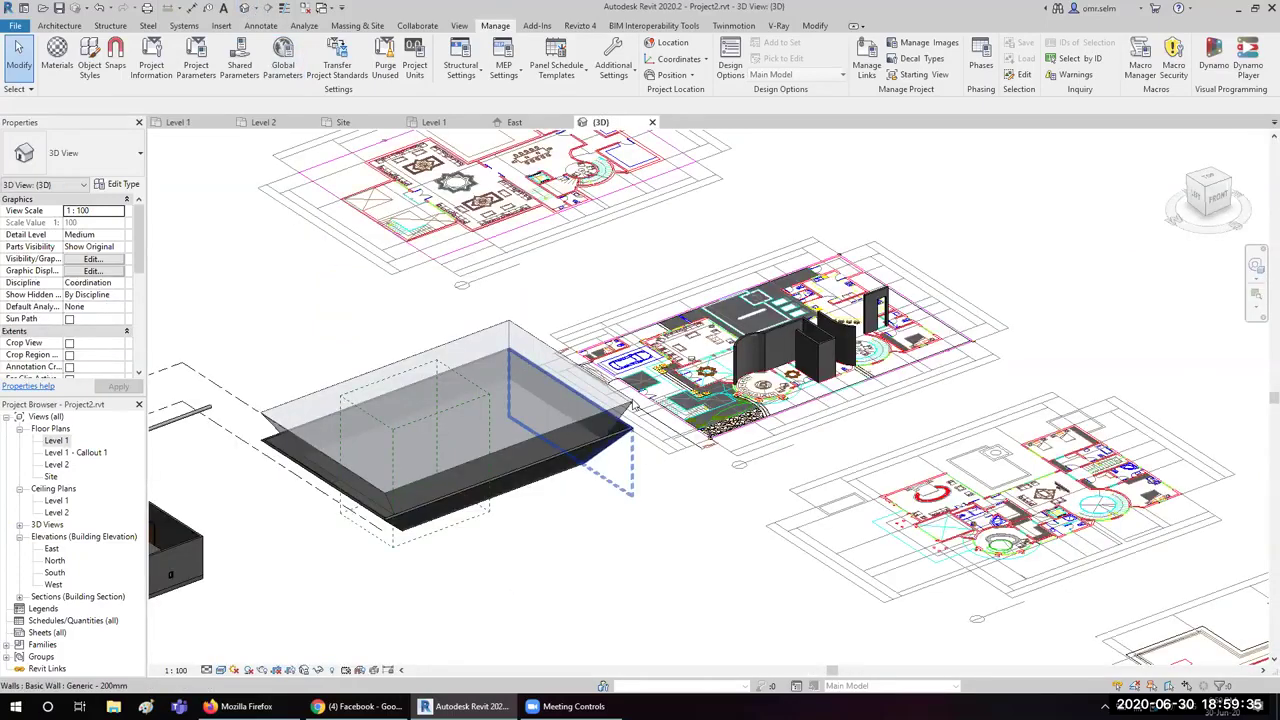
{"action": "scroll", "coordinate": [632, 403], "scroll_direction": "down", "scroll_amount": 5}
{"action": "left_click_drag", "start_coordinate": [331, 447], "coordinate": [786, 228]}
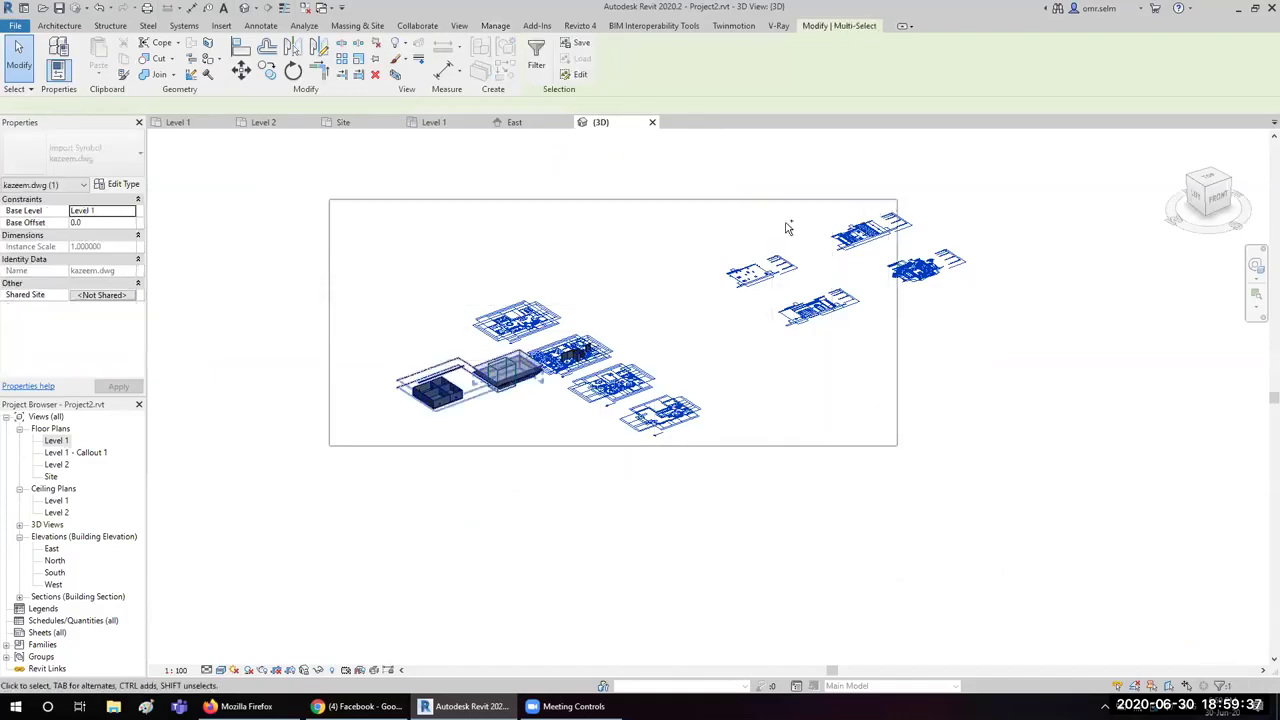
{"action": "left_click", "coordinate": [536, 50]}
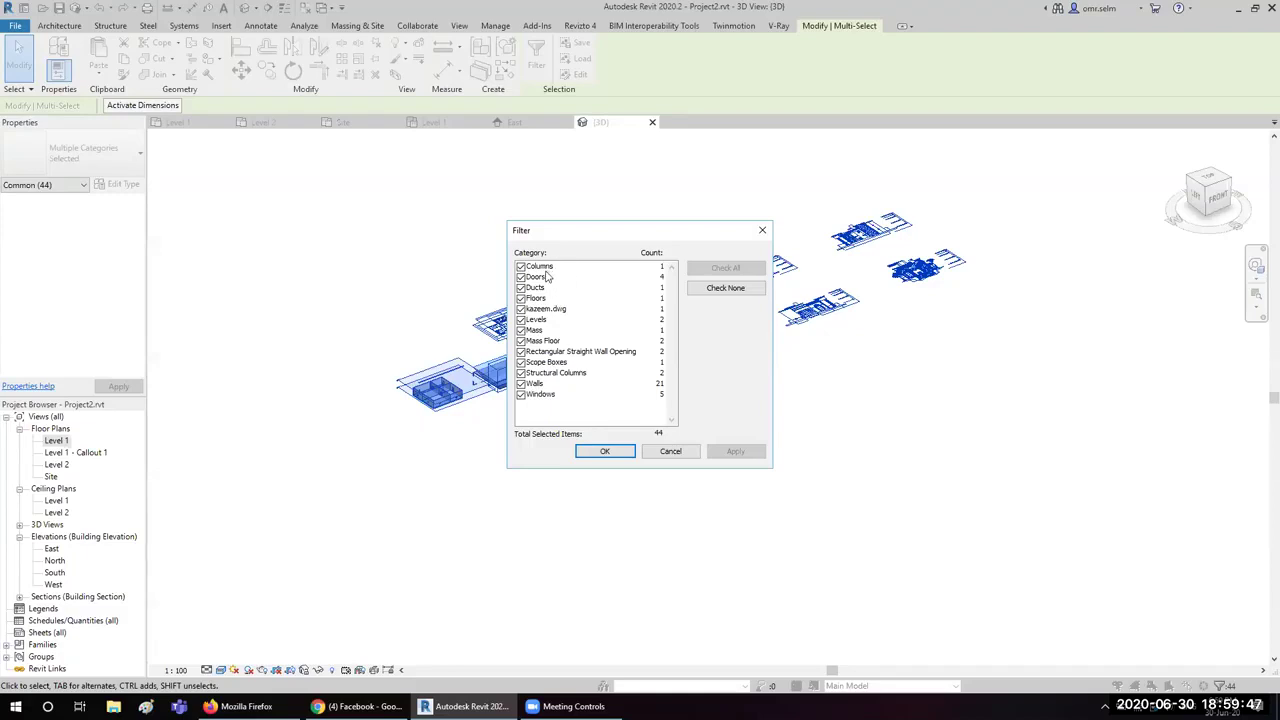
{"action": "left_click", "coordinate": [543, 322]}
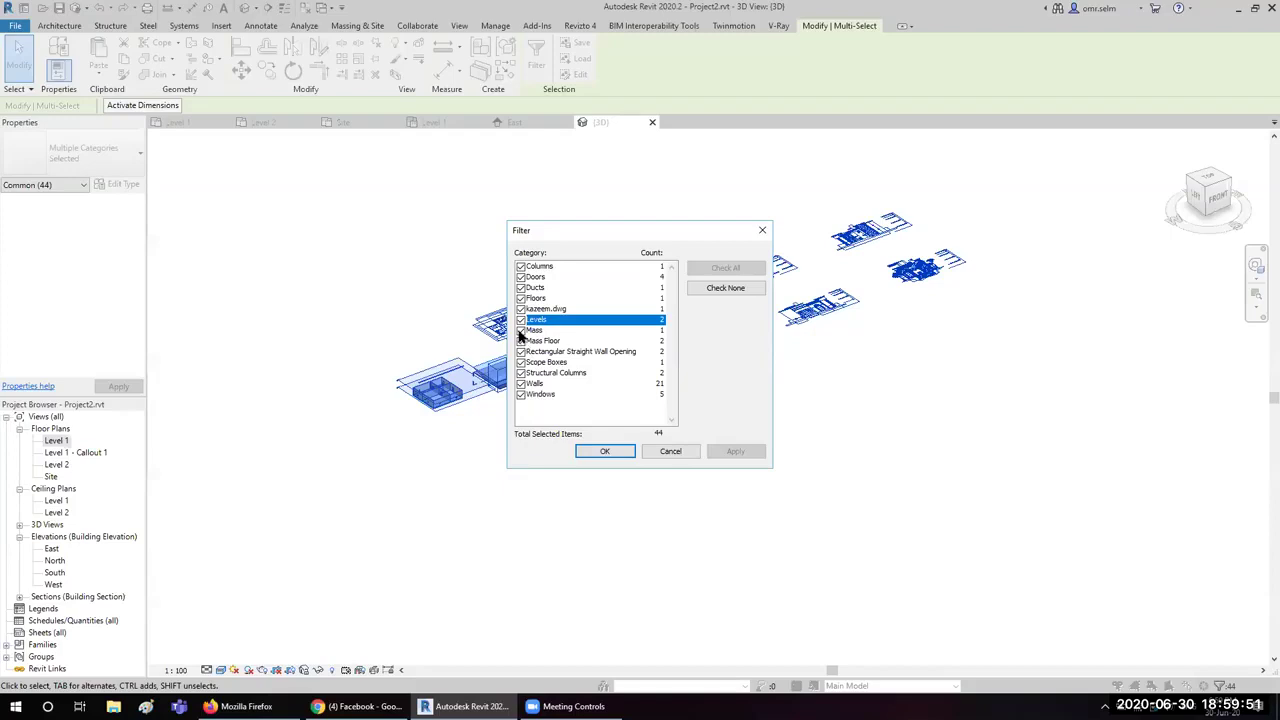
{"action": "left_click", "coordinate": [604, 451]}
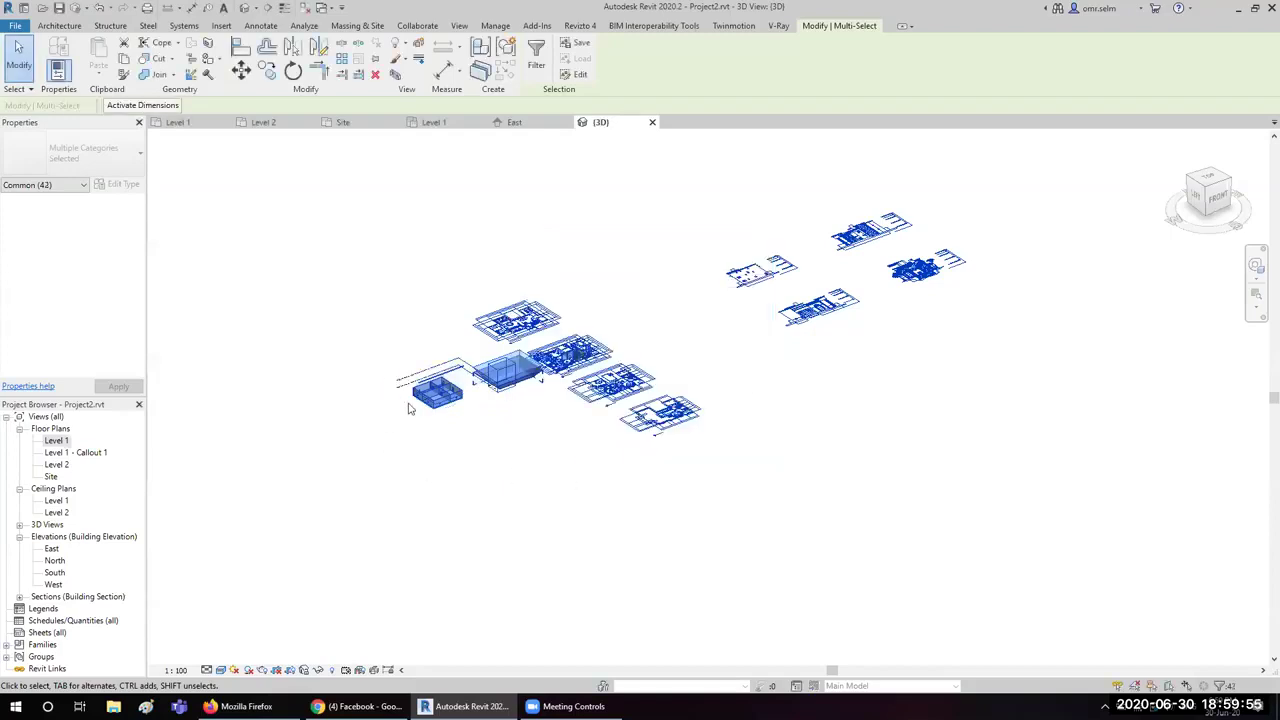
{"action": "key", "text": "Delete"}
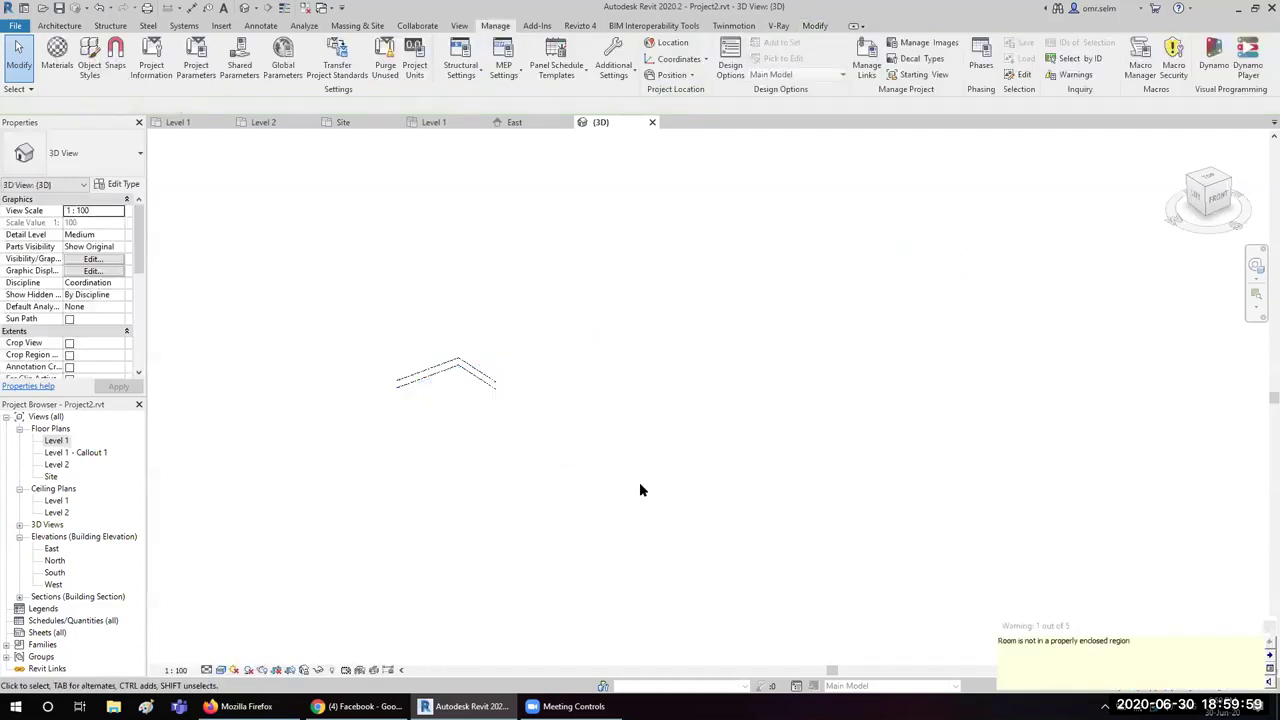
Step: Dismiss the room warning, recenter the 3D view, and open the File menu
{"action": "left_click", "coordinate": [434, 434]}
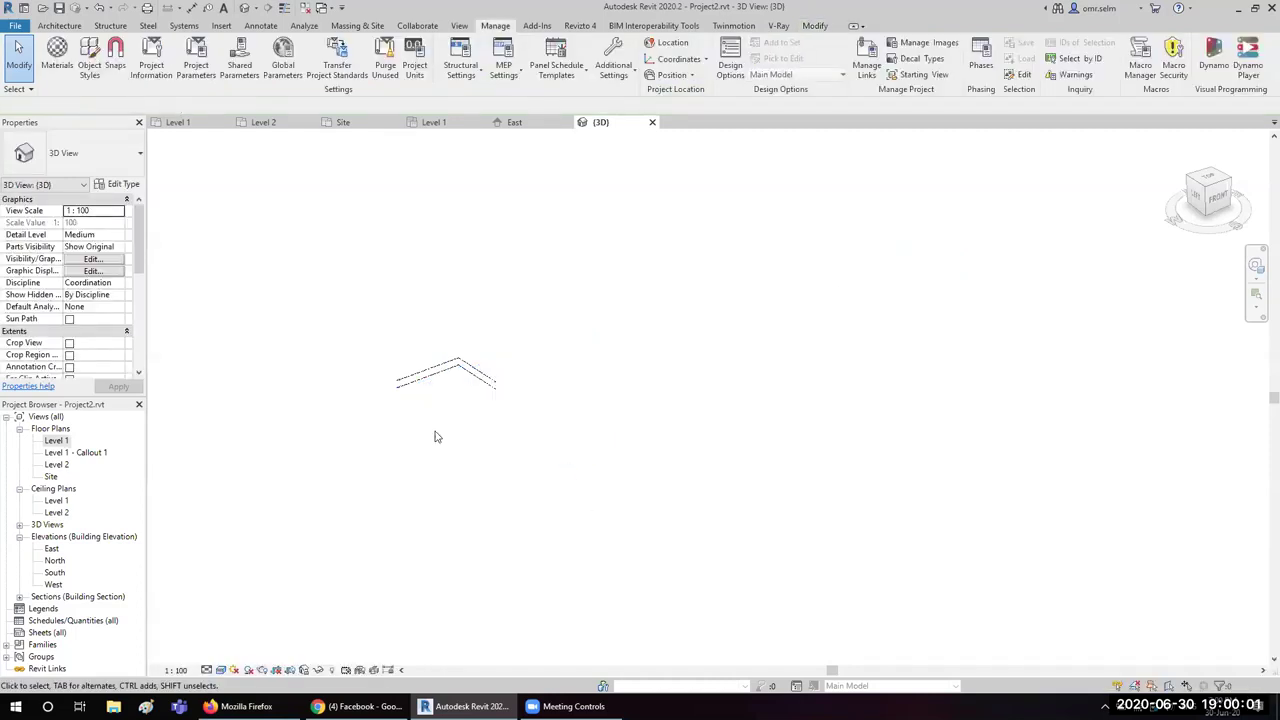
{"action": "middle_click_drag", "start_coordinate": [317, 411], "coordinate": [381, 419]}
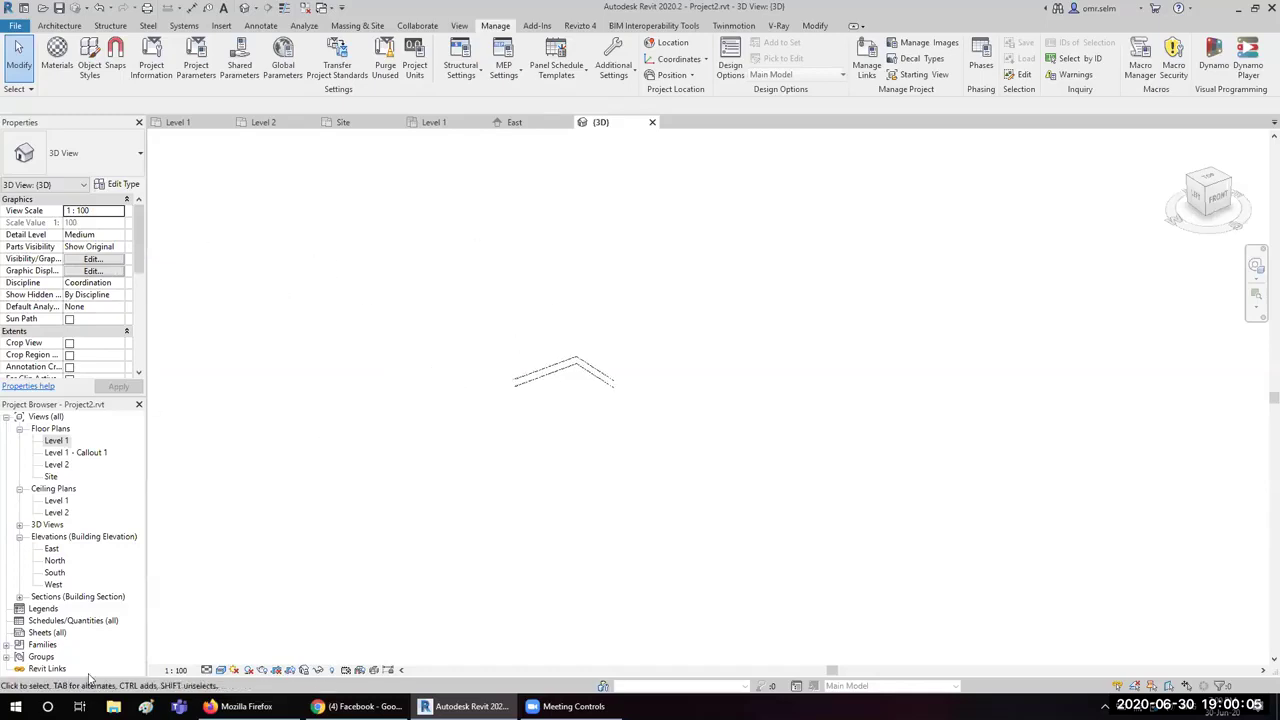
{"action": "left_click", "coordinate": [50, 621]}
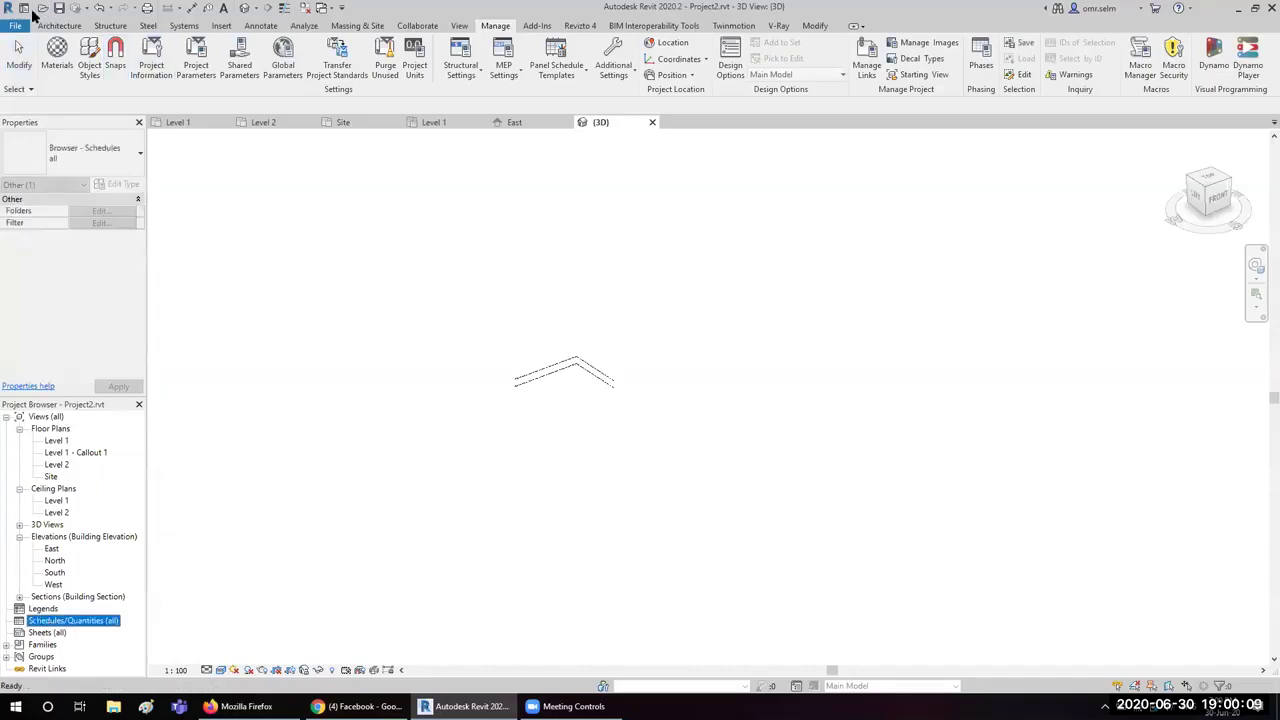
{"action": "left_click", "coordinate": [22, 28]}
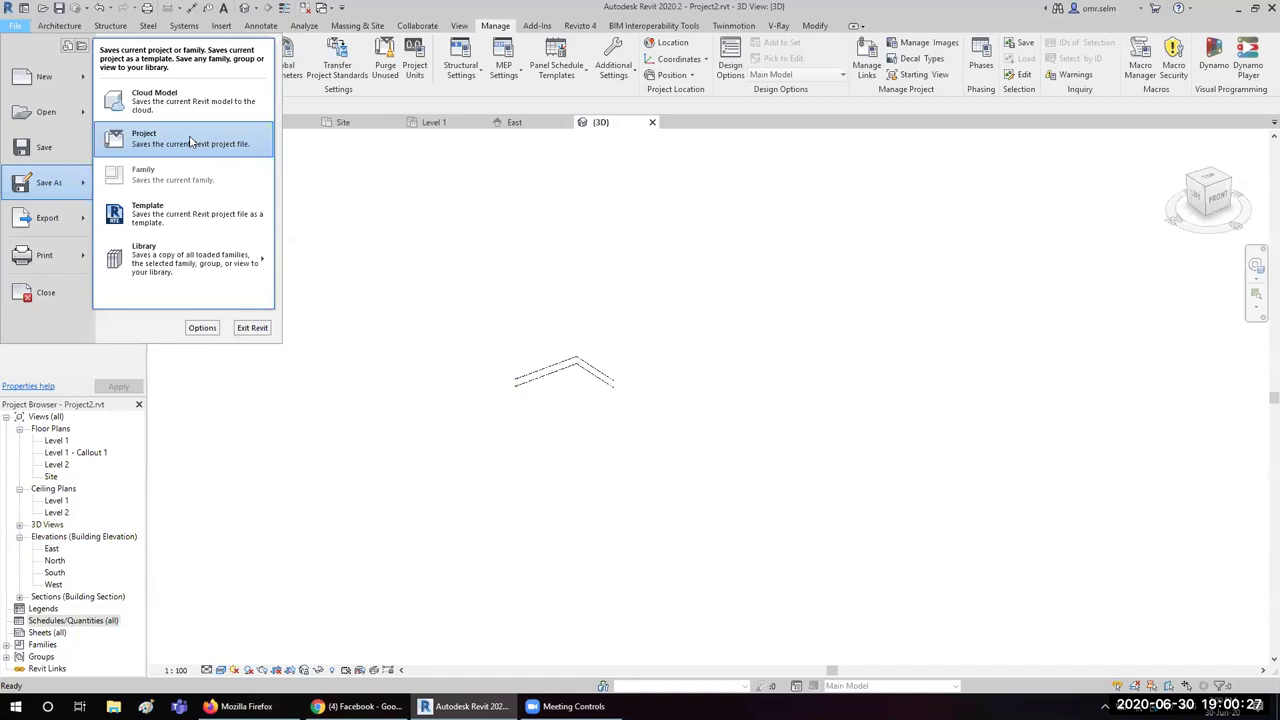
Step: Cancel saving Project2.rte as a template and show the New file options
{"action": "left_click", "coordinate": [208, 222]}
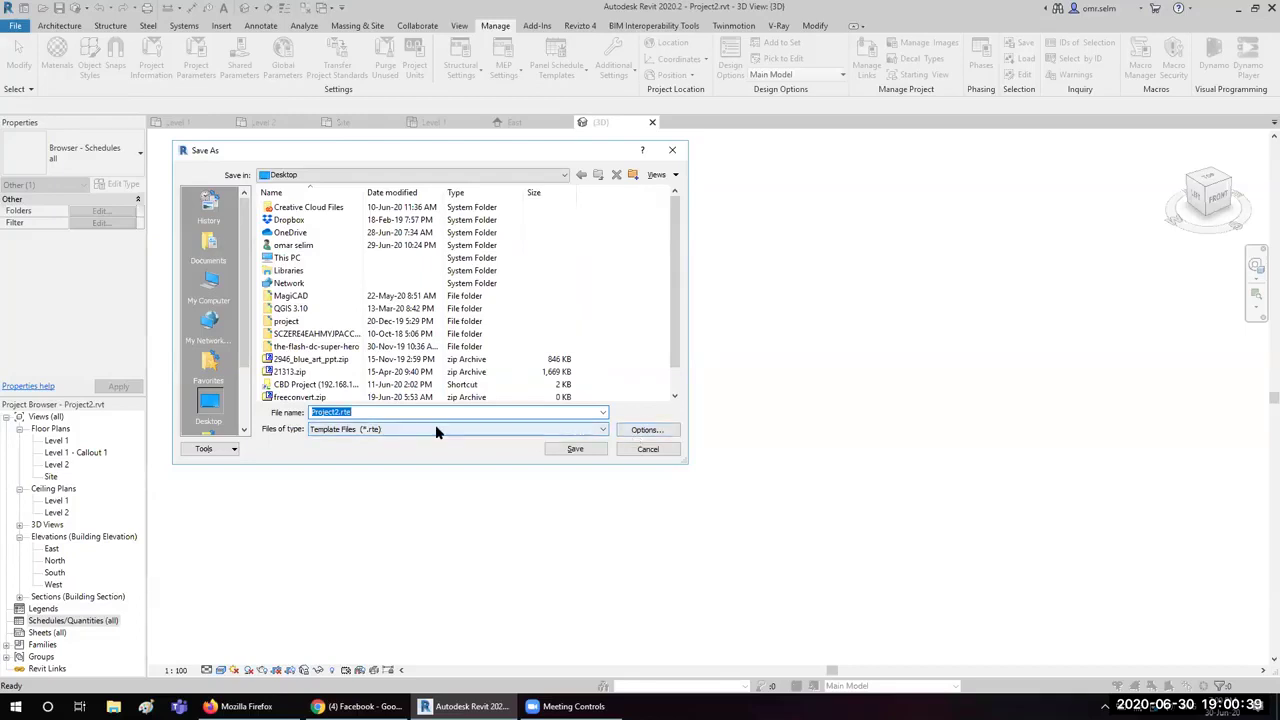
{"action": "left_click", "coordinate": [643, 449]}
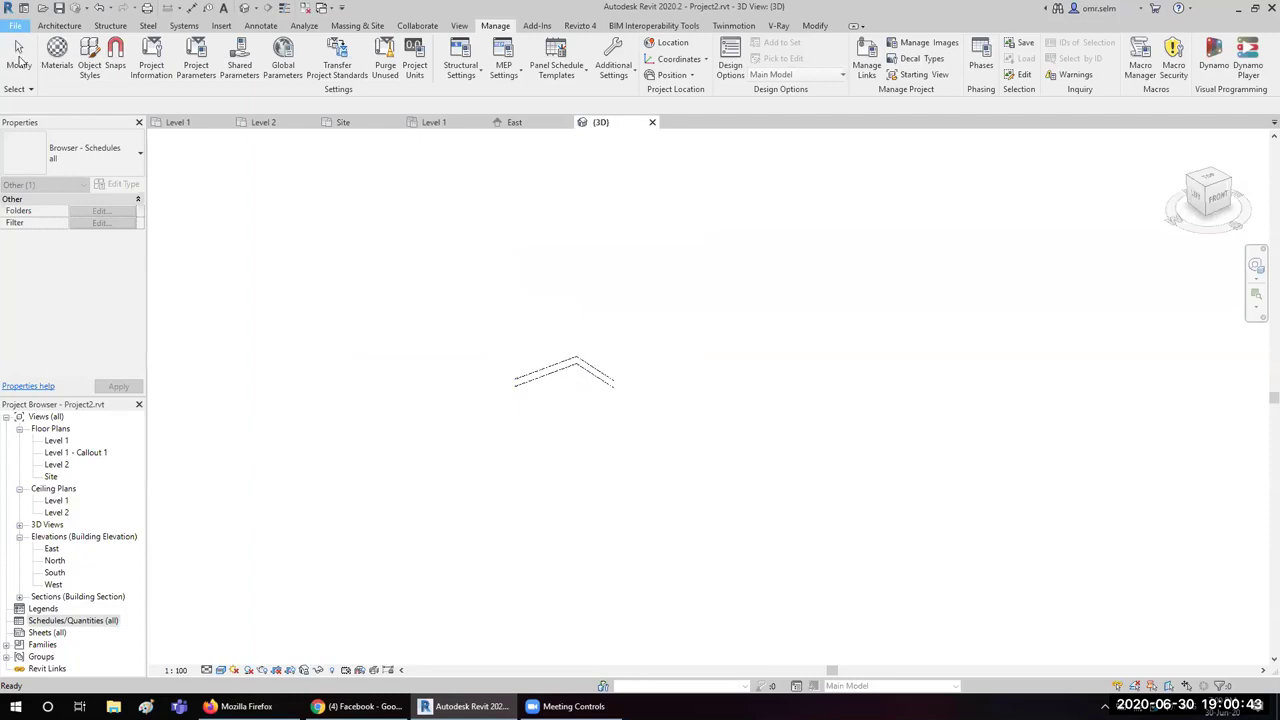
{"action": "left_click", "coordinate": [15, 25]}
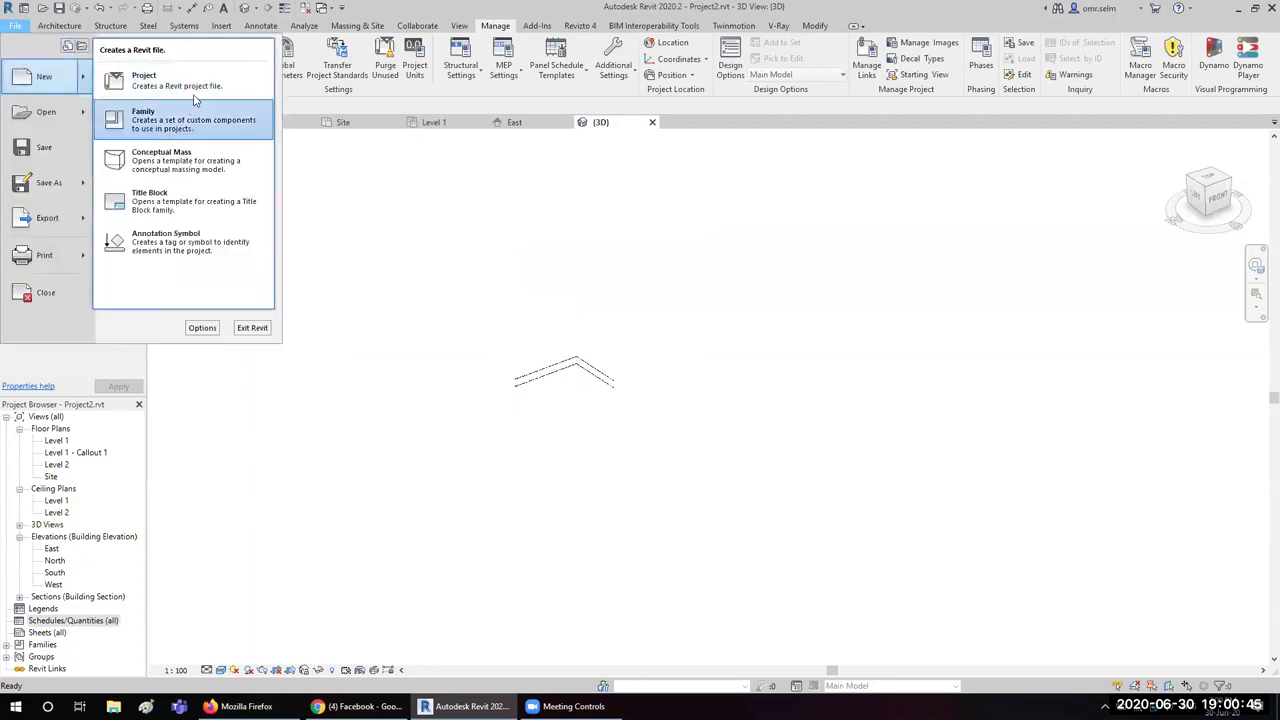
Step: Start a new project, browse the Desktop for a template, then cancel both dialogs
{"action": "left_click", "coordinate": [165, 80]}
{"action": "left_click", "coordinate": [740, 207]}
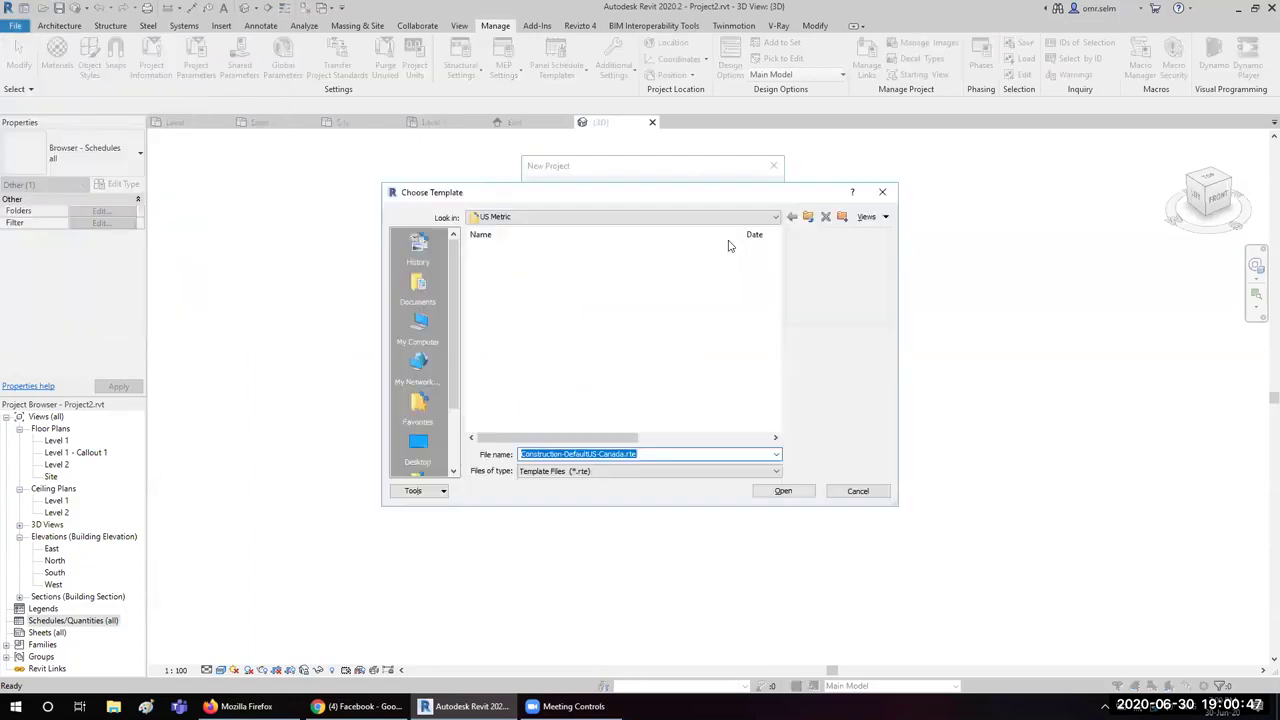
{"action": "left_click", "coordinate": [418, 447]}
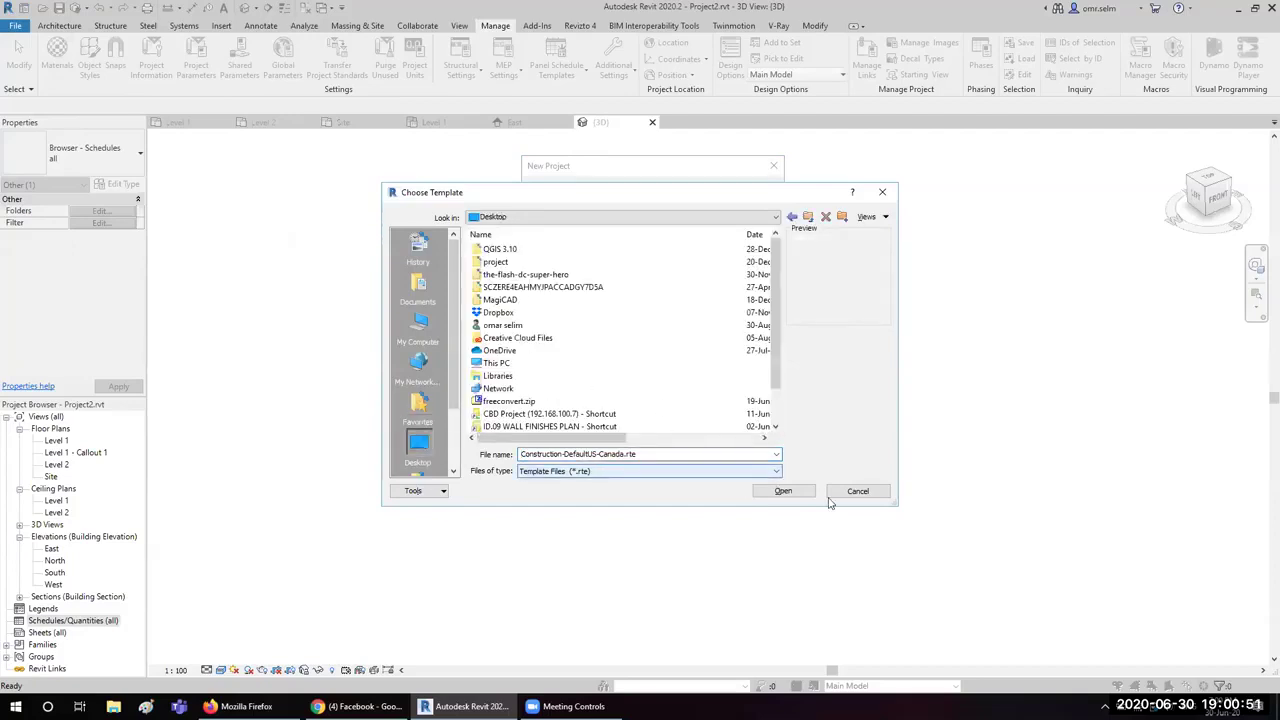
{"action": "left_click", "coordinate": [858, 491]}
{"action": "left_click", "coordinate": [681, 283]}
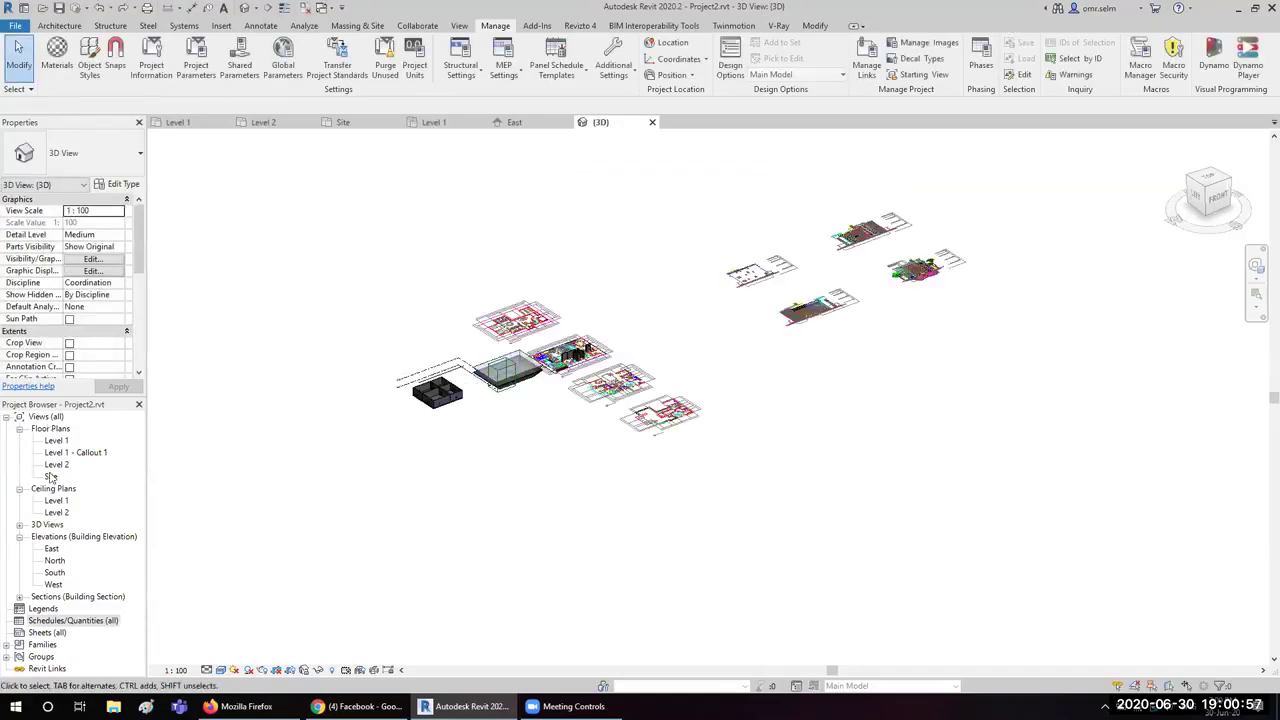
Step: Open the Level 1 floor plan and cycle through the open view tabs back to it
{"action": "double_click", "coordinate": [56, 440]}
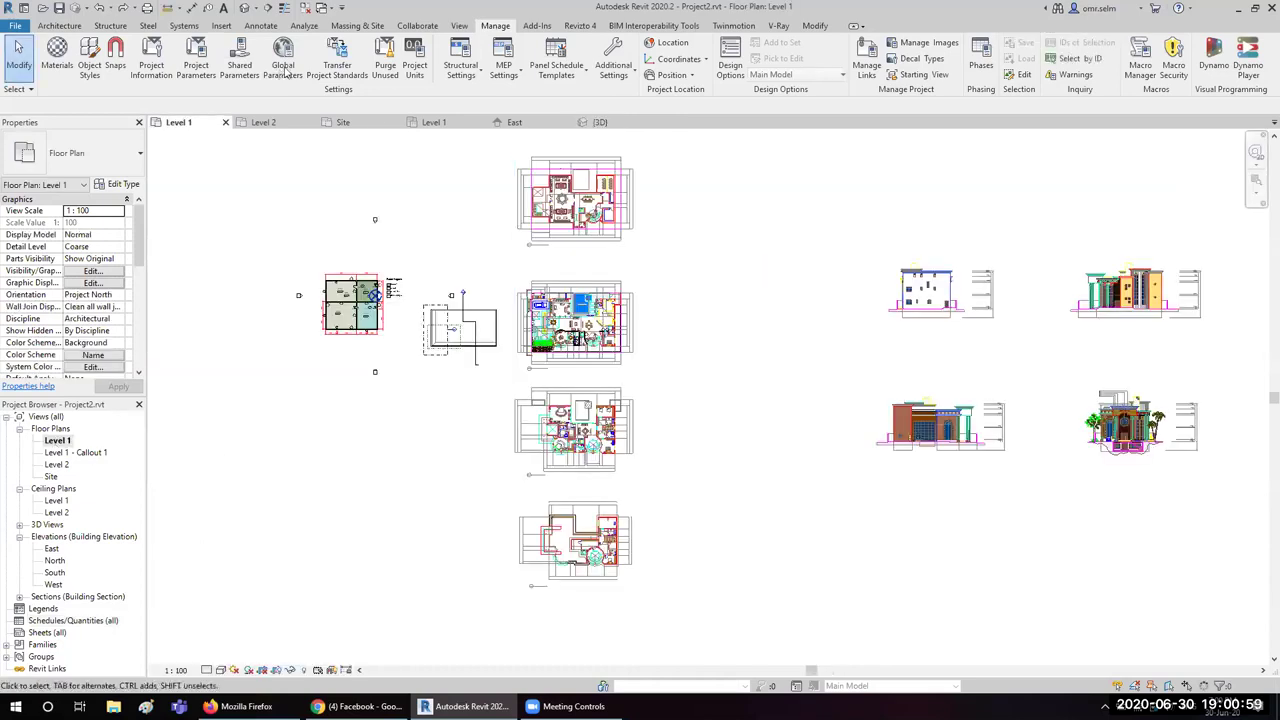
{"action": "left_click", "coordinate": [280, 123]}
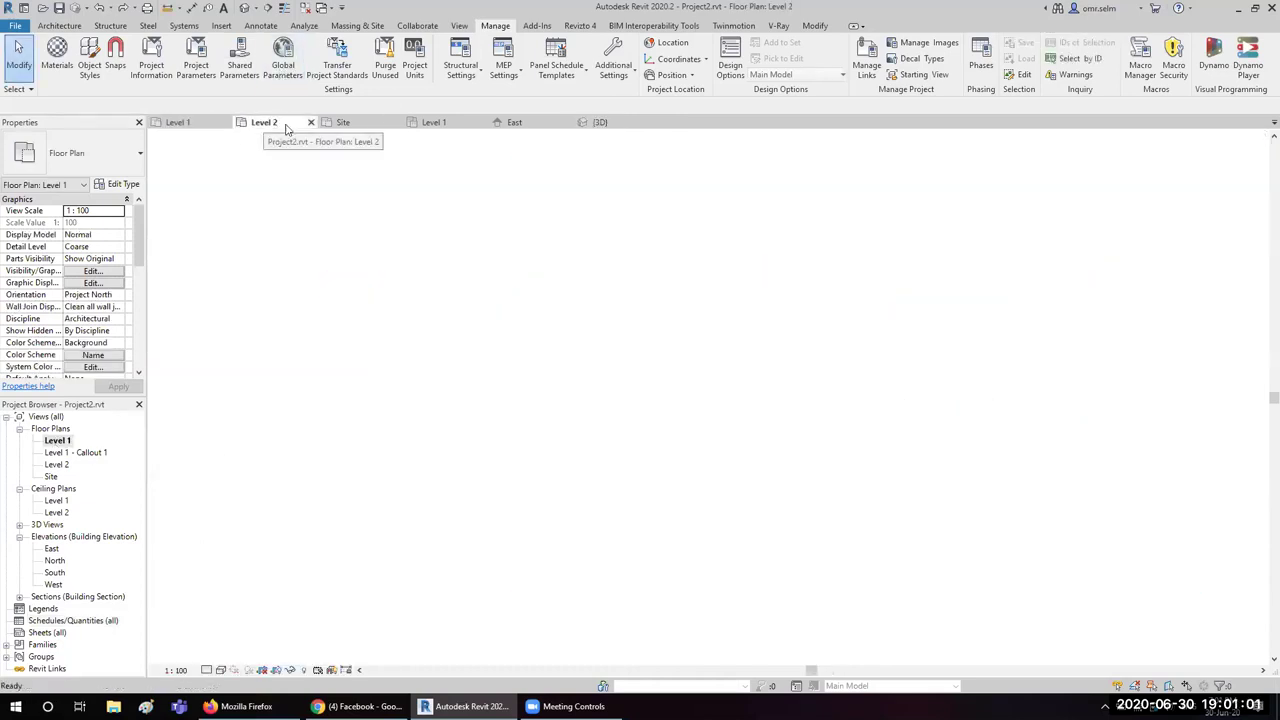
{"action": "left_click", "coordinate": [343, 122]}
{"action": "left_click", "coordinate": [433, 122]}
{"action": "left_click", "coordinate": [514, 122]}
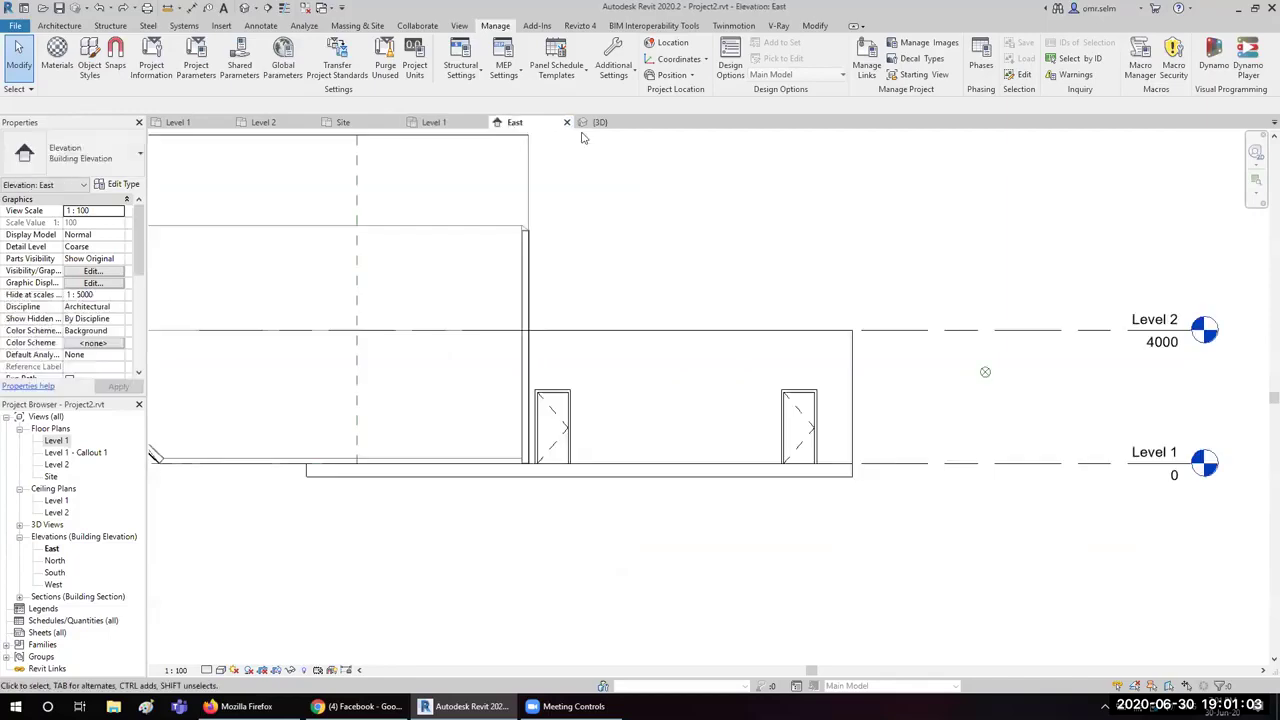
{"action": "left_click", "coordinate": [598, 122]}
{"action": "left_click", "coordinate": [180, 122]}
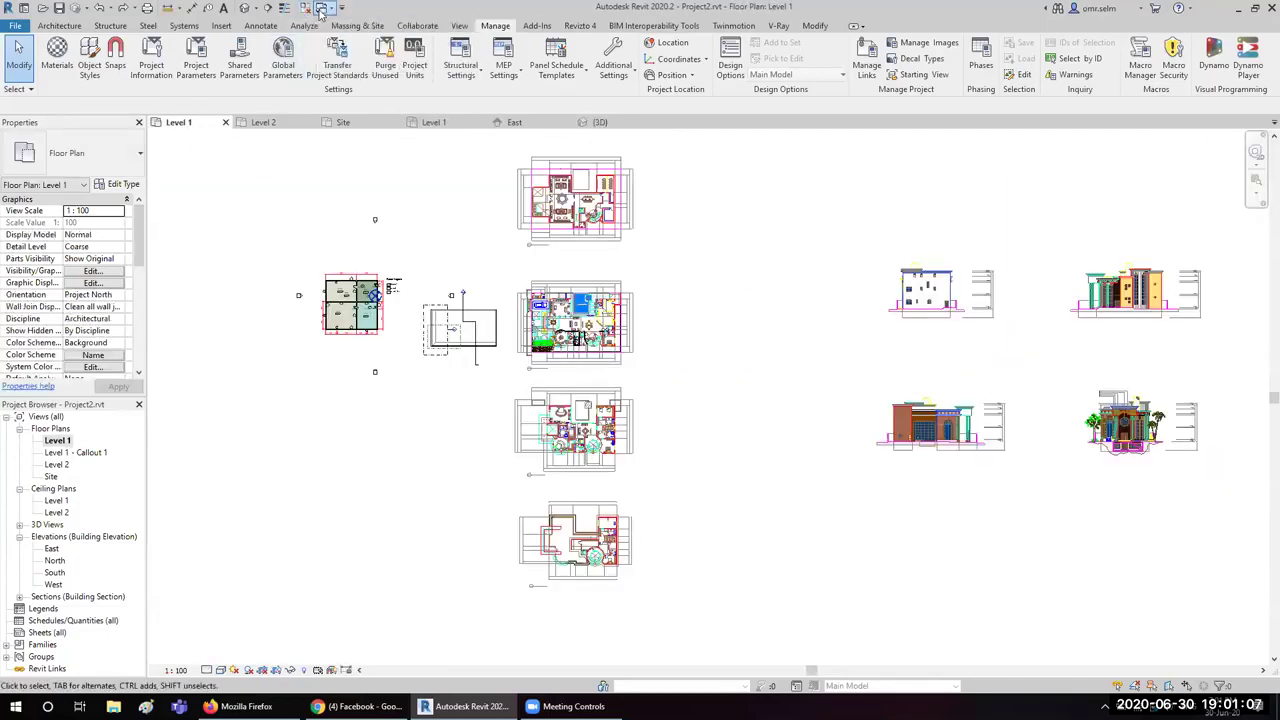
Step: Close all inactive views so only the Level 1 floor plan stays open
{"action": "left_click", "coordinate": [321, 10]}
{"action": "left_click", "coordinate": [381, 89]}
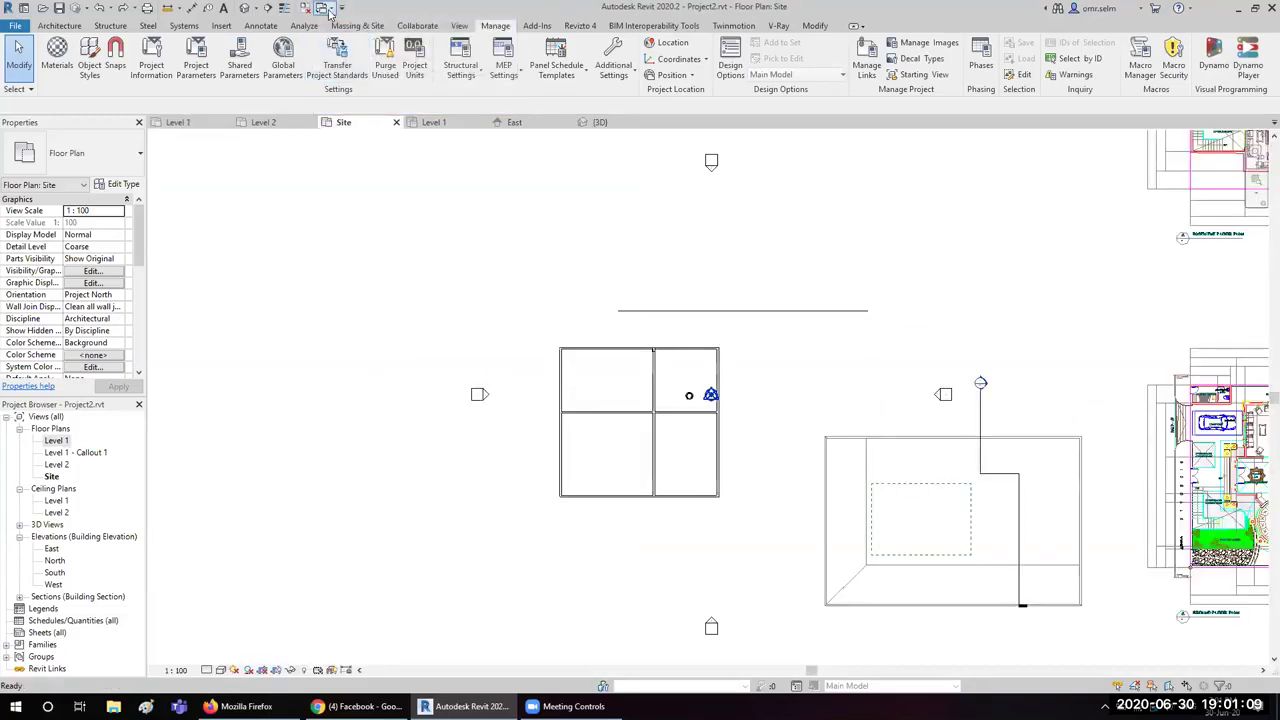
{"action": "key", "text": "ctrl+Tab"}
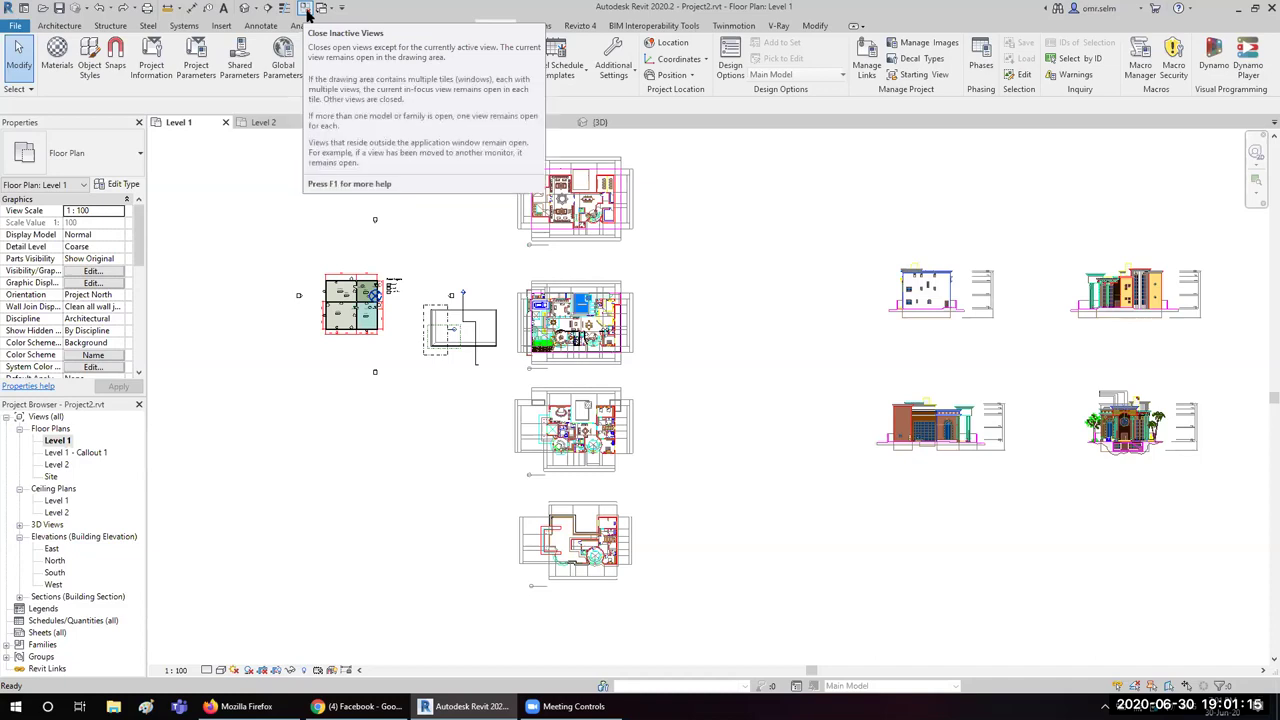
{"action": "left_click", "coordinate": [307, 12]}
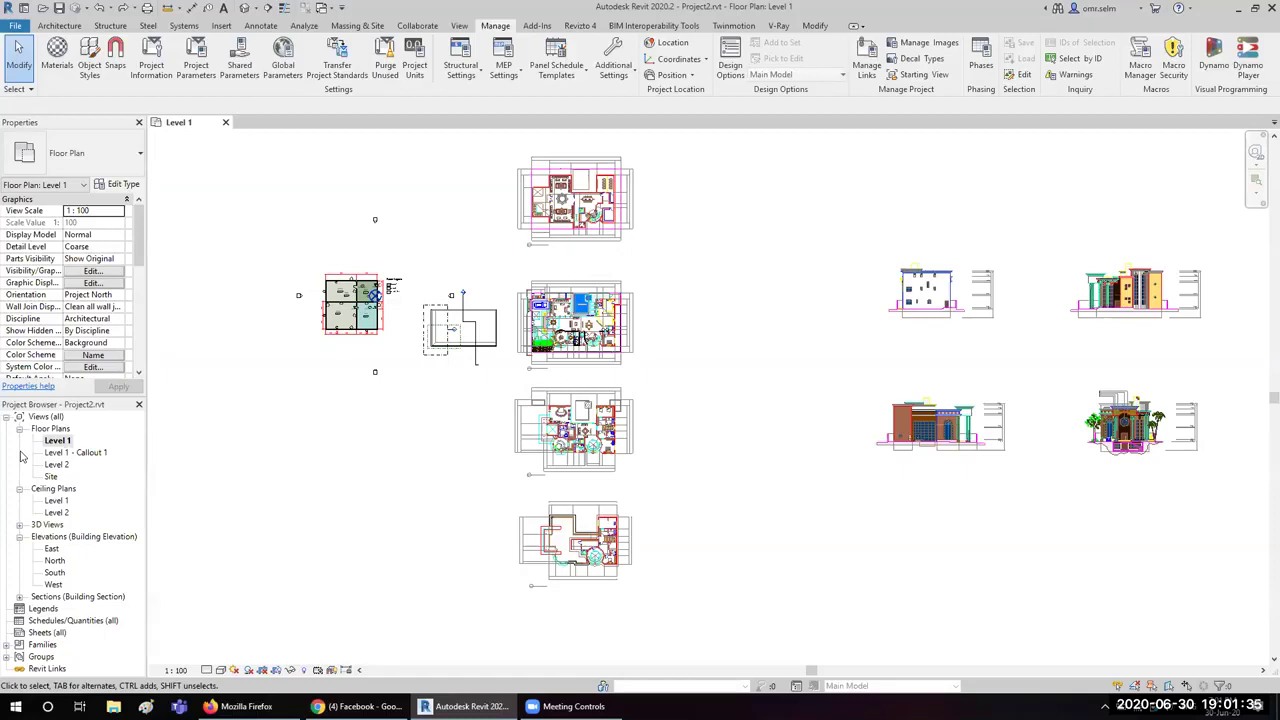
Step: Go to the East elevation from its elevation marker and frame both level markers
{"action": "left_click", "coordinate": [53, 442]}
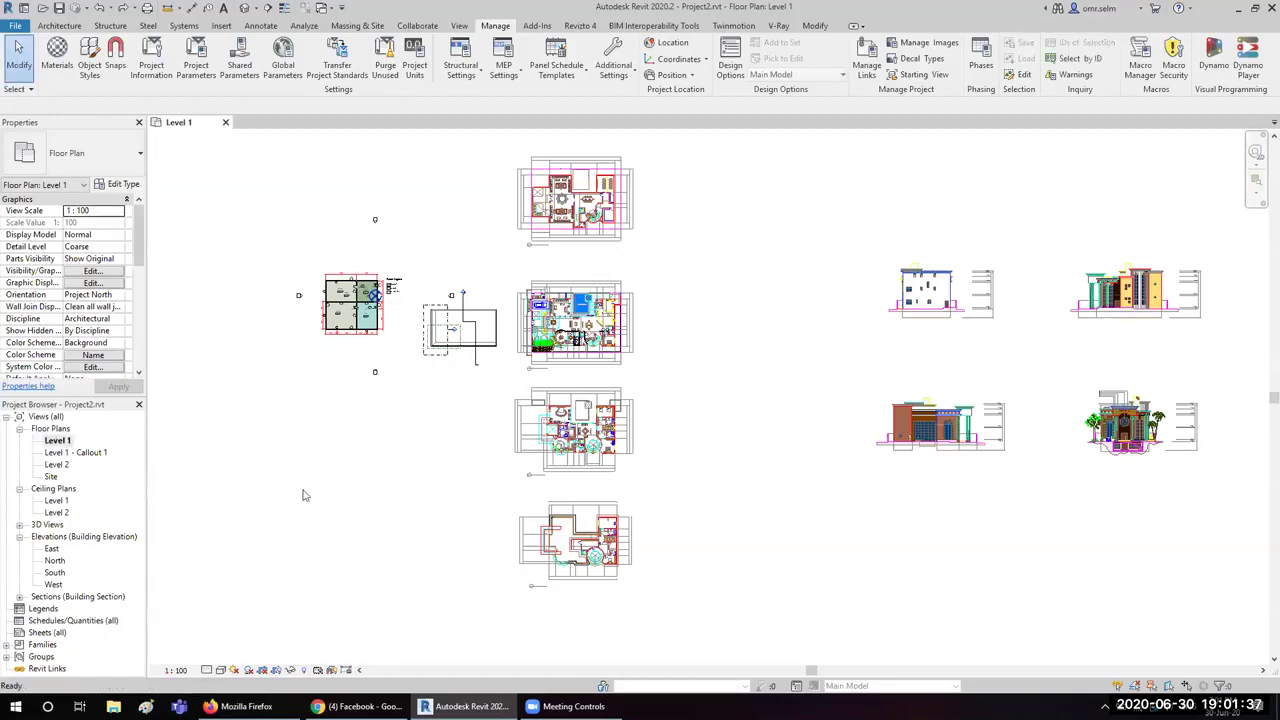
{"action": "scroll", "coordinate": [437, 304], "scroll_direction": "up", "scroll_amount": 1}
{"action": "scroll", "coordinate": [437, 304], "scroll_direction": "up", "scroll_amount": 1}
{"action": "scroll", "coordinate": [450, 292], "scroll_direction": "up", "scroll_amount": 1}
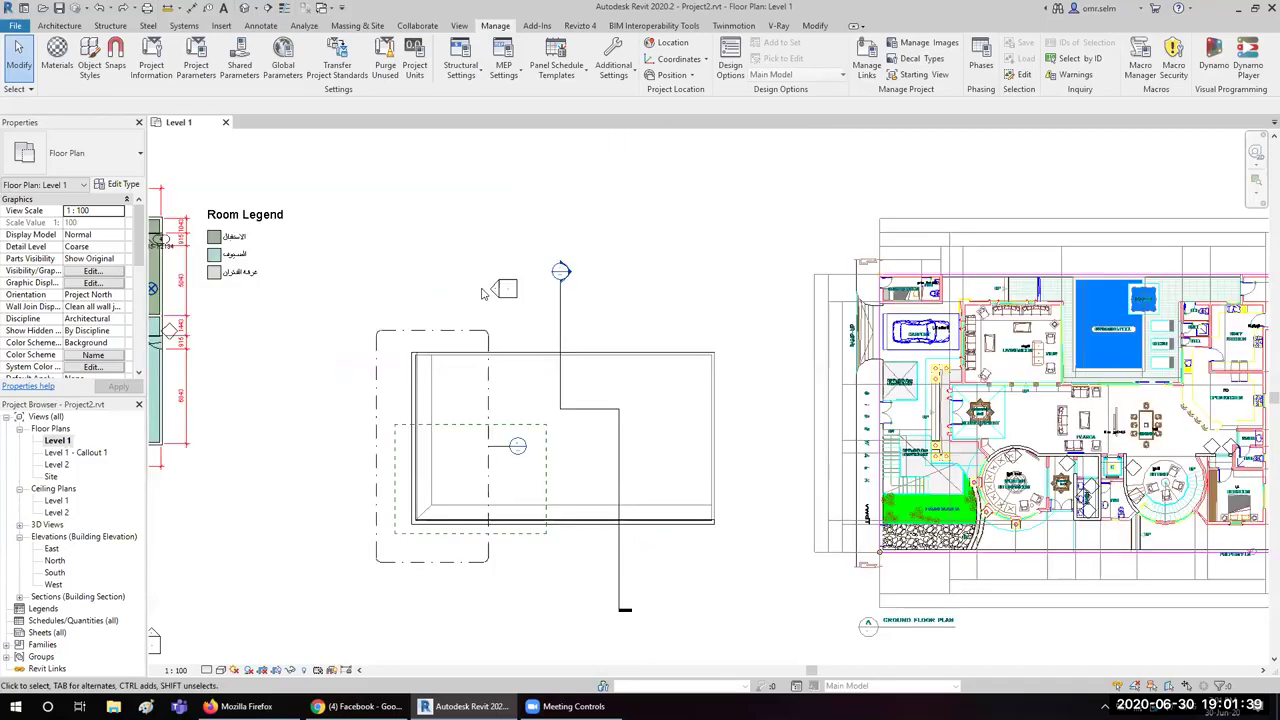
{"action": "left_click", "coordinate": [490, 291]}
{"action": "right_click", "coordinate": [489, 291]}
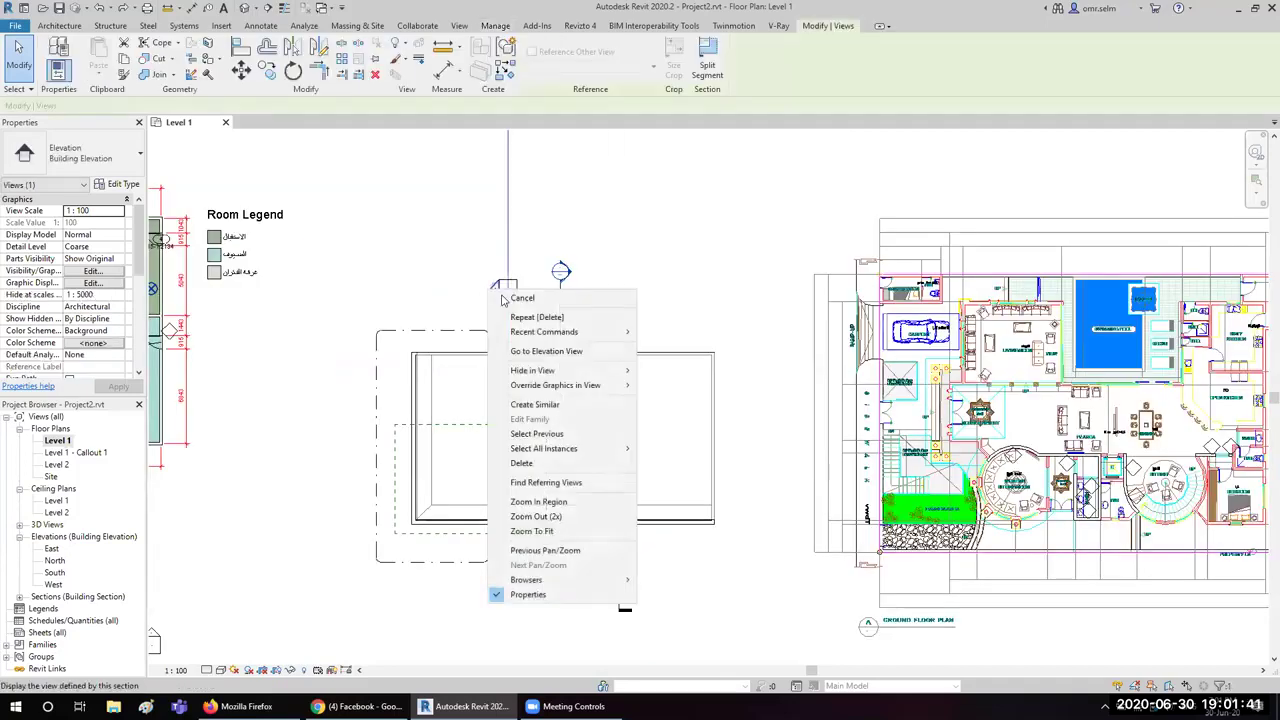
{"action": "left_click", "coordinate": [528, 353]}
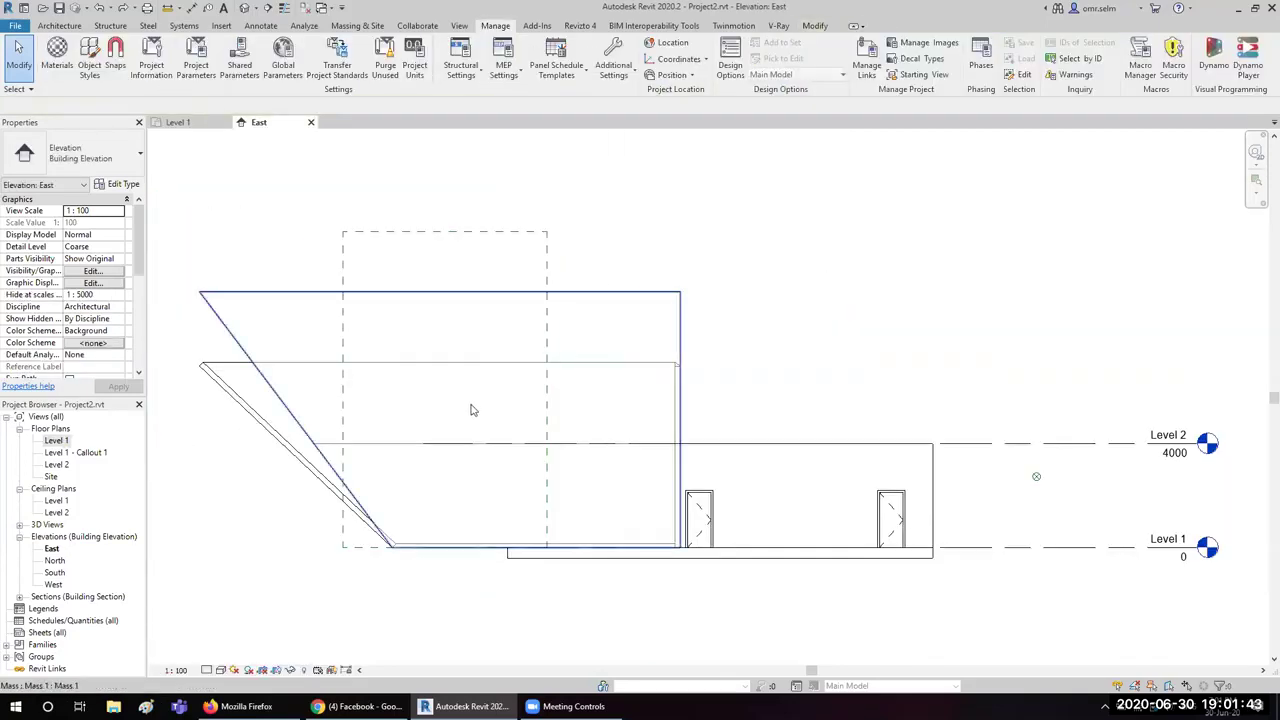
{"action": "scroll", "coordinate": [471, 409], "scroll_direction": "down", "scroll_amount": 2}
{"action": "scroll", "coordinate": [663, 448], "scroll_direction": "up", "scroll_amount": 5}
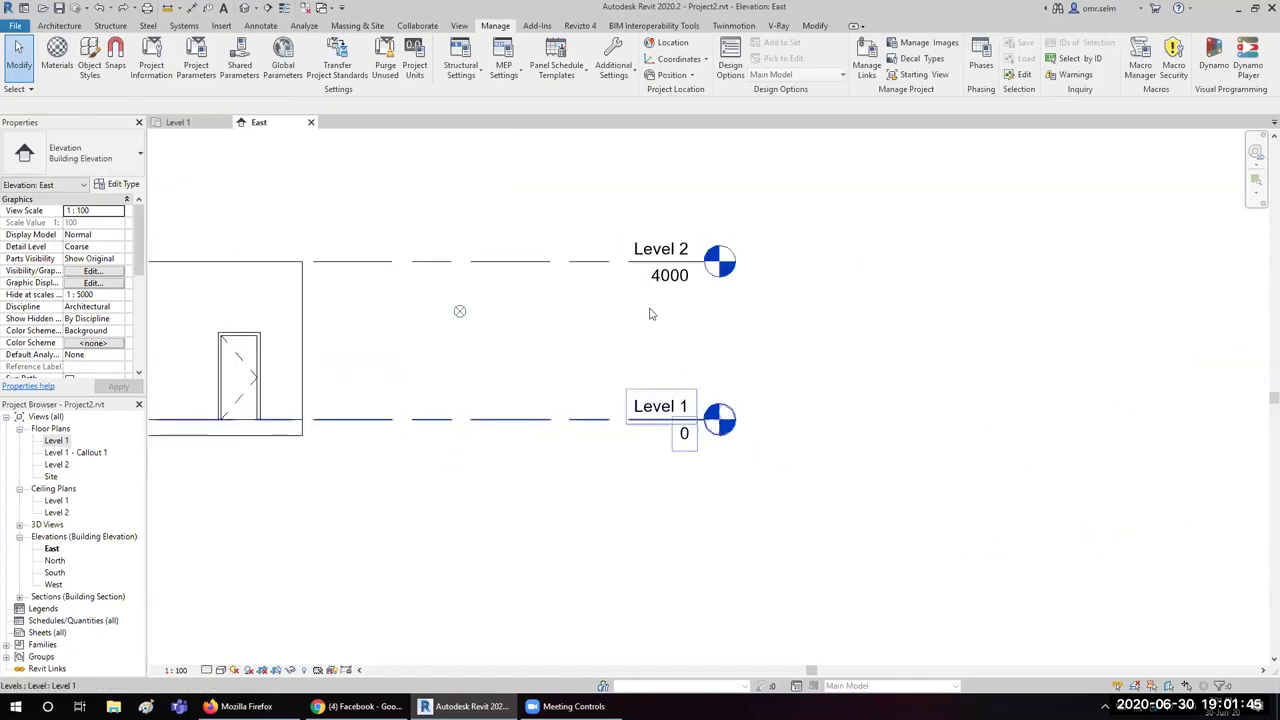
{"action": "middle_click_drag", "start_coordinate": [652, 266], "coordinate": [668, 391]}
Step: Dimension the 4000 spacing between Level 1 and Level 2 with DI, right of the level heads
{"action": "key", "text": "d"}
{"action": "key", "text": "i"}
{"action": "left_click", "coordinate": [563, 545]}
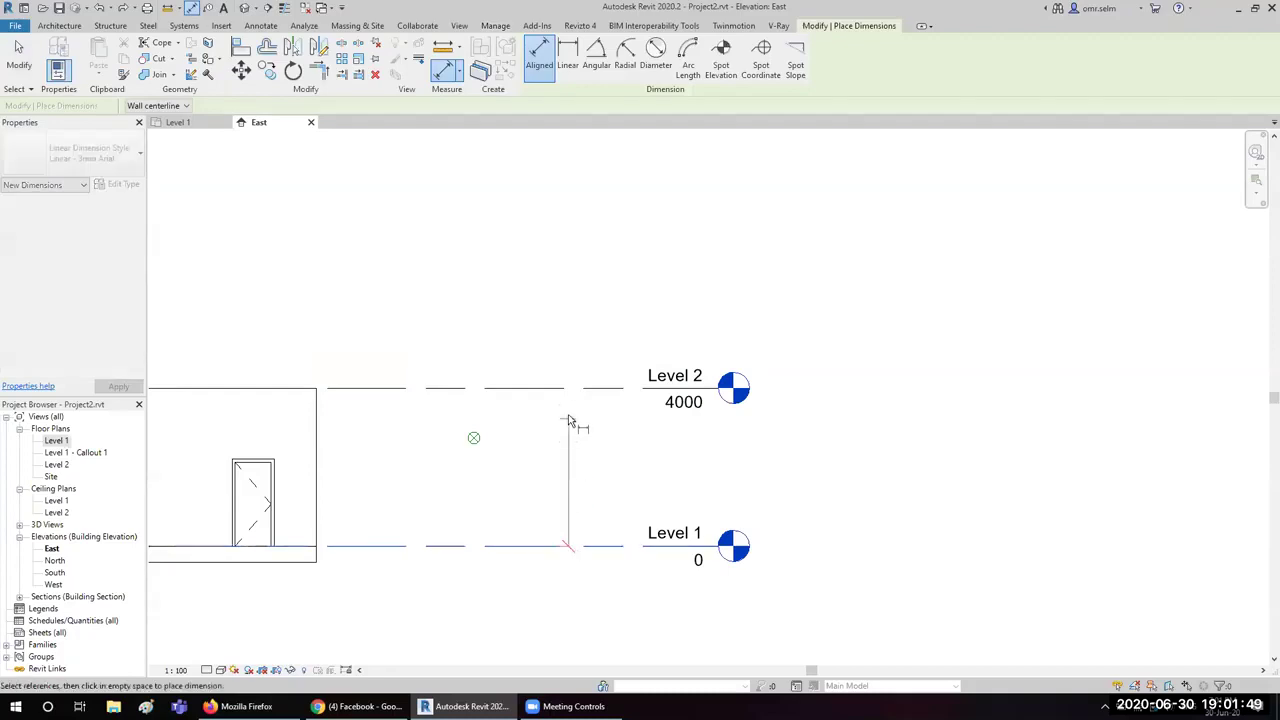
{"action": "left_click", "coordinate": [578, 389]}
{"action": "left_click", "coordinate": [855, 465]}
{"action": "key", "text": "Escape"}
{"action": "key", "text": "Escape"}
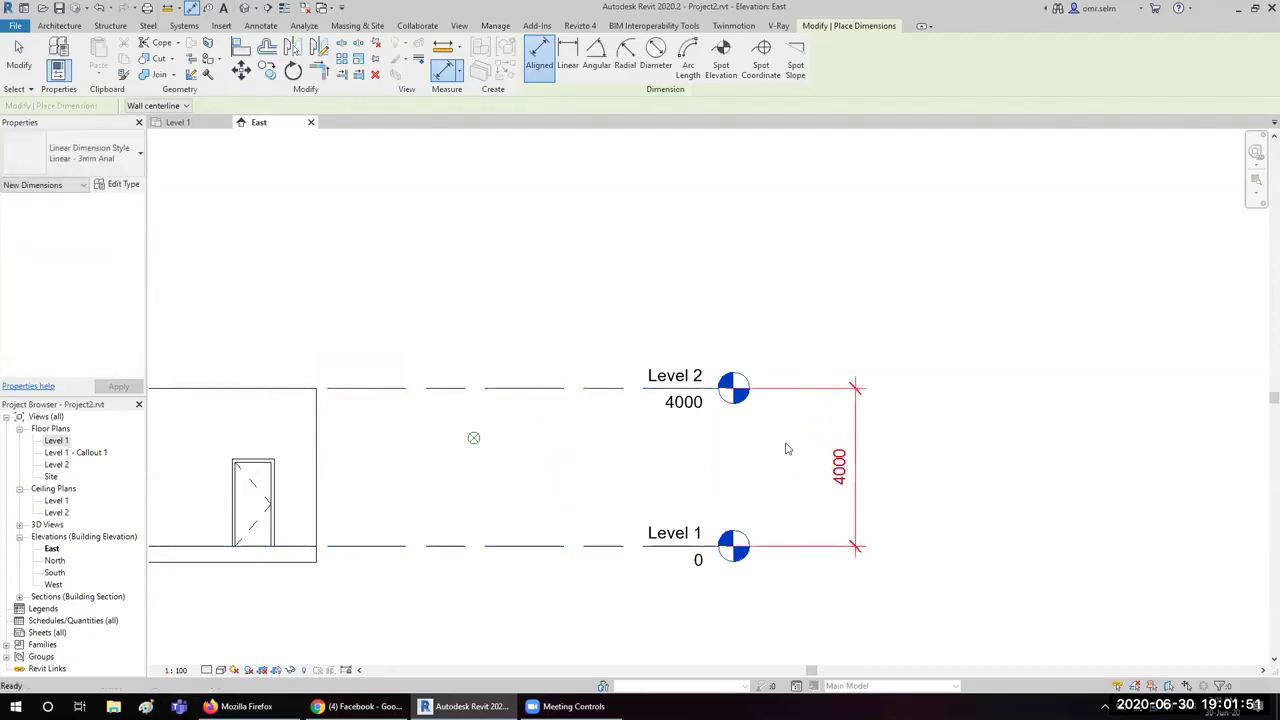
{"action": "scroll", "coordinate": [713, 450], "scroll_direction": "down", "scroll_amount": 3}
{"action": "scroll", "coordinate": [636, 351], "scroll_direction": "down", "scroll_amount": 2}
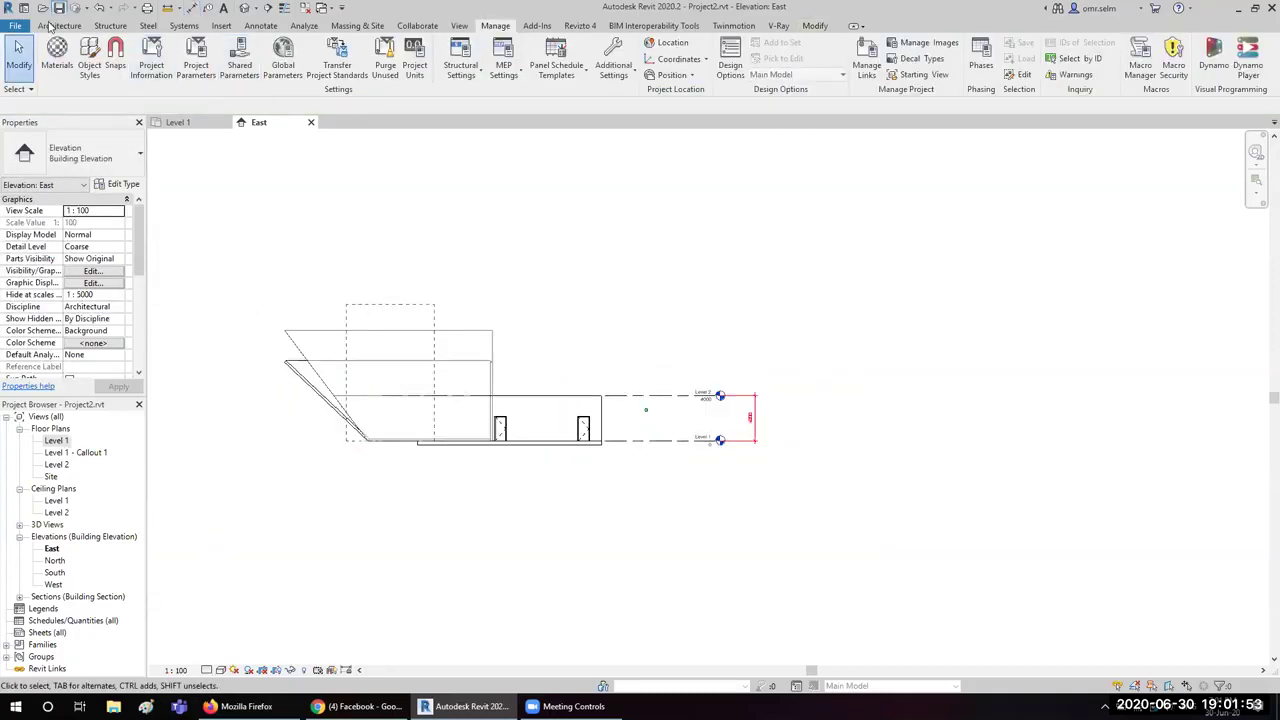
{"action": "left_click", "coordinate": [50, 27]}
Step: Draw Level 3 at 7000 across the building in the East elevation
{"action": "left_click", "coordinate": [956, 55]}
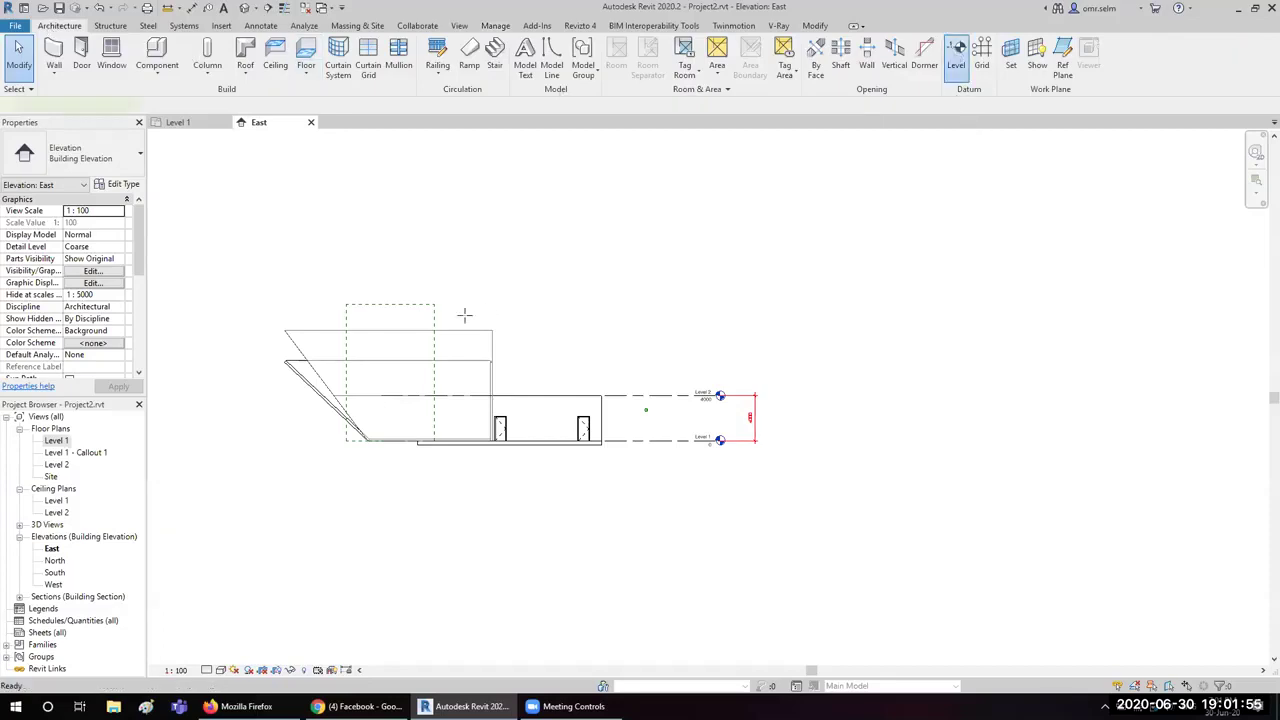
{"action": "left_click", "coordinate": [320, 361]}
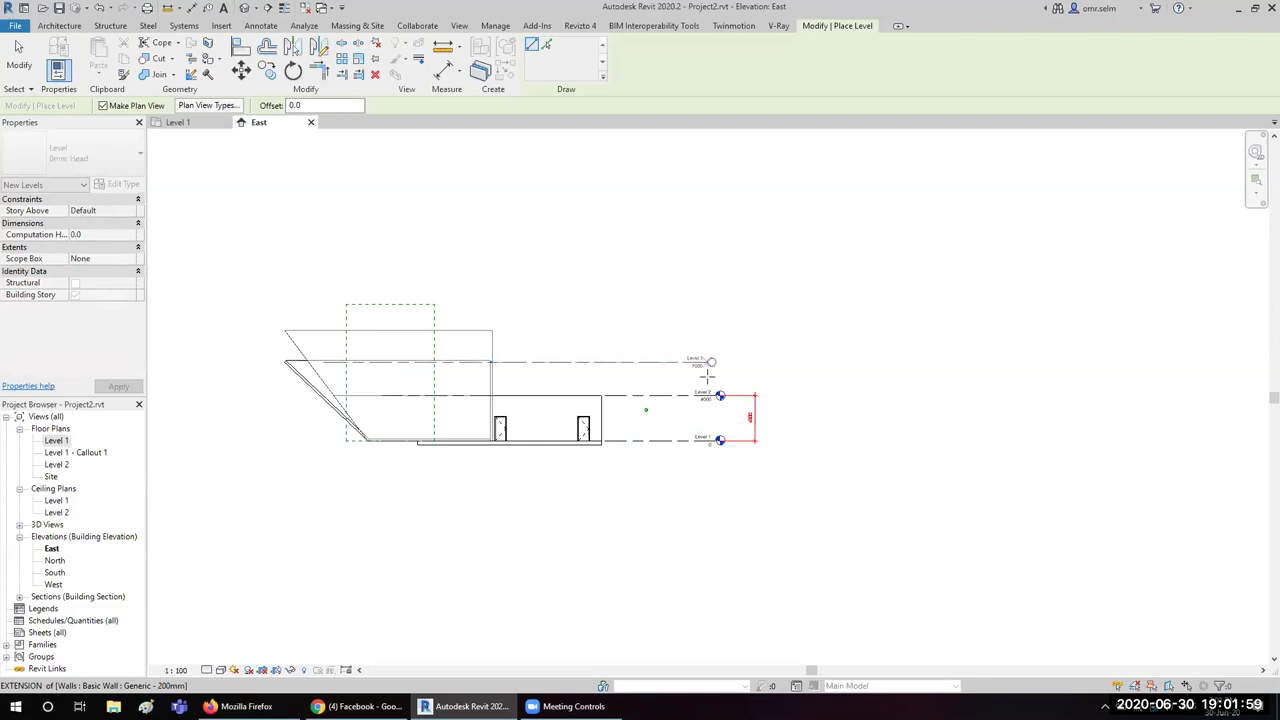
{"action": "left_click", "coordinate": [714, 362]}
{"action": "scroll", "coordinate": [750, 390], "scroll_direction": "up", "scroll_amount": 2}
{"action": "scroll", "coordinate": [750, 390], "scroll_direction": "up", "scroll_amount": 4}
{"action": "scroll", "coordinate": [750, 390], "scroll_direction": "up", "scroll_amount": 1}
{"action": "key", "text": "Escape"}
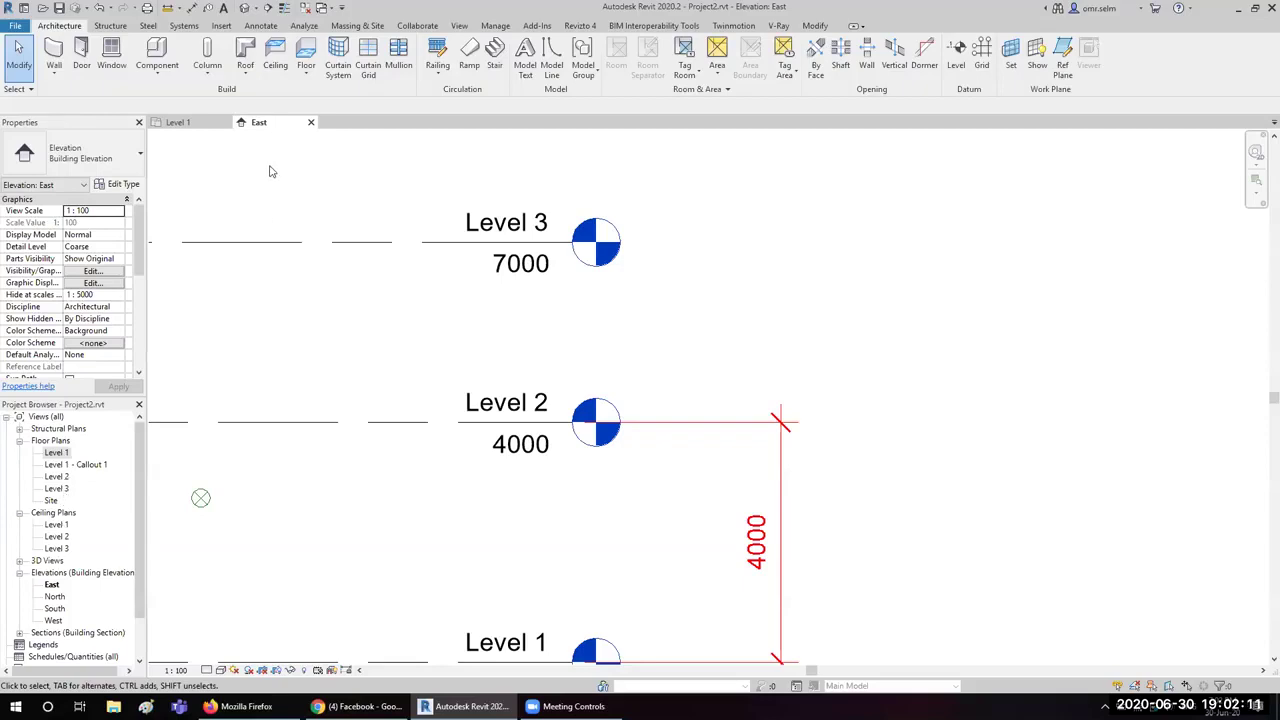
Step: Turn off Ceiling Plan in Plan View Types and draw Level 4 at 9600
{"action": "left_click", "coordinate": [957, 47]}
{"action": "scroll", "coordinate": [968, 410], "scroll_direction": "down", "scroll_amount": 3}
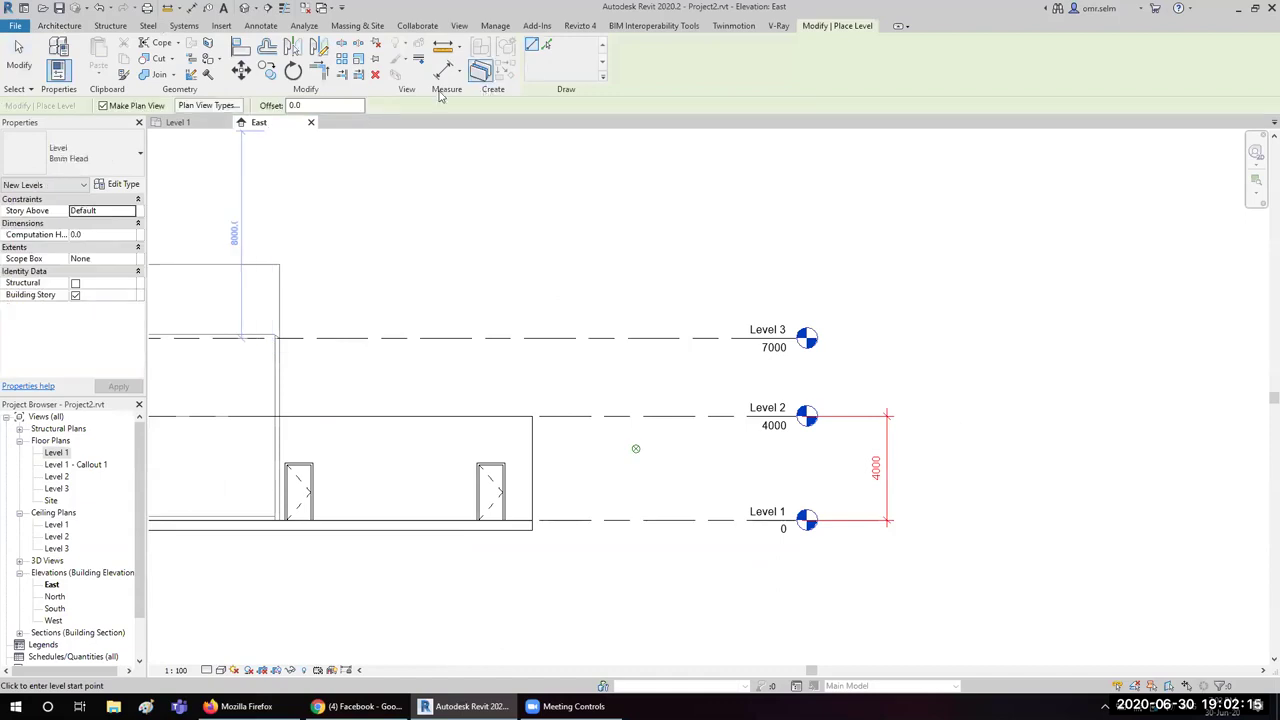
{"action": "left_click", "coordinate": [207, 106]}
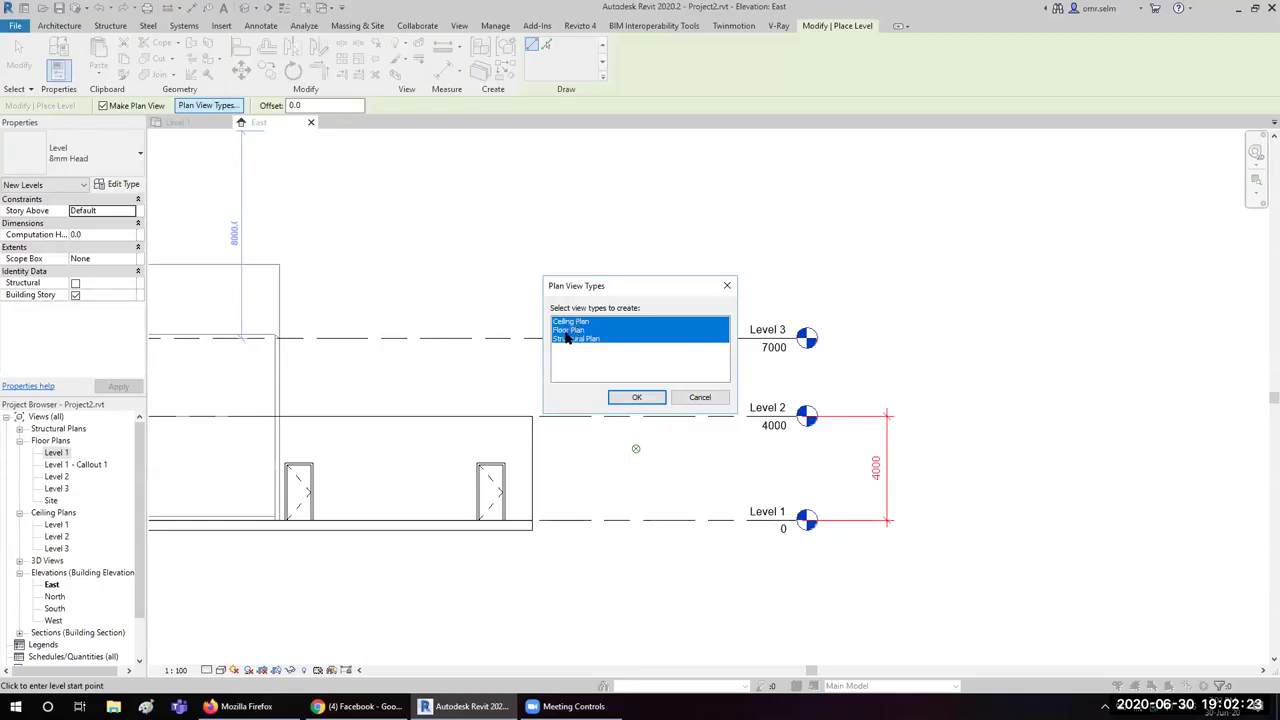
{"action": "left_click", "coordinate": [569, 322], "text": "ctrl"}
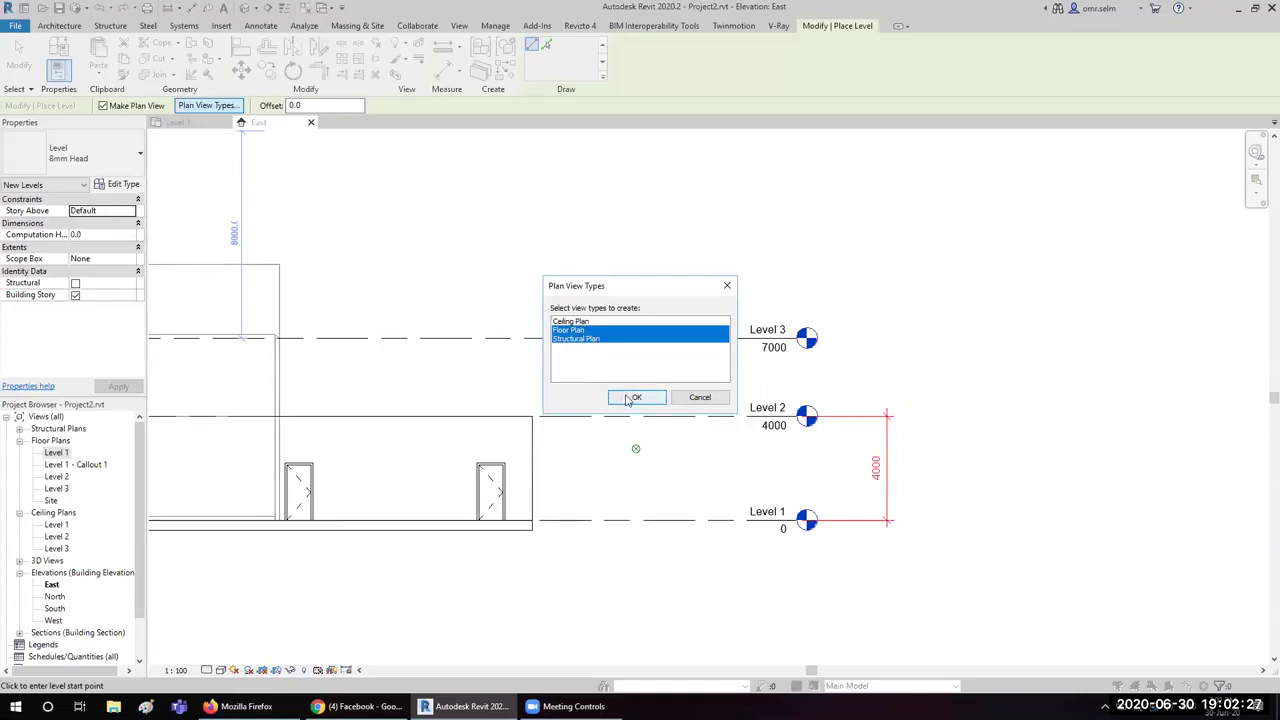
{"action": "left_click", "coordinate": [636, 397]}
{"action": "scroll", "coordinate": [452, 314], "scroll_direction": "down", "scroll_amount": 3}
{"action": "scroll", "coordinate": [200, 294], "scroll_direction": "up", "scroll_amount": 1}
{"action": "left_click", "coordinate": [227, 291]}
{"action": "left_click", "coordinate": [714, 292]}
{"action": "key", "text": "Escape"}
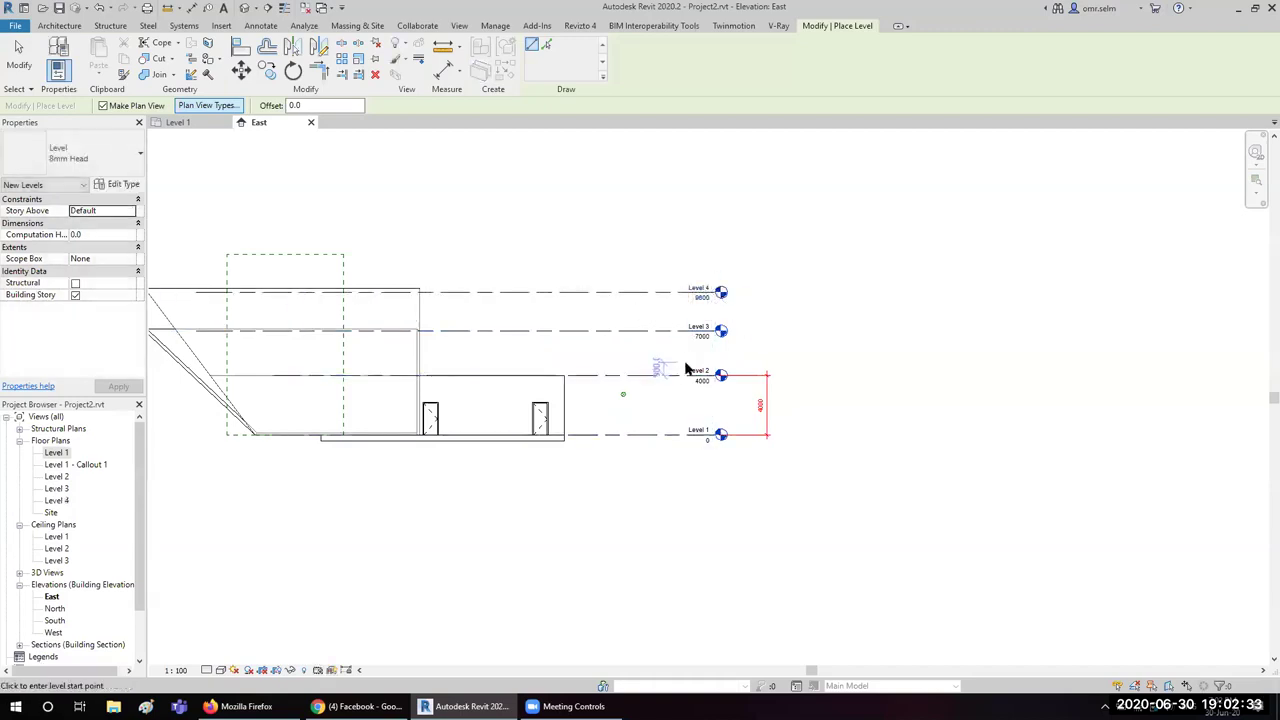
{"action": "key", "text": "Escape"}
{"action": "scroll", "coordinate": [703, 285], "scroll_direction": "up", "scroll_amount": 4}
Step: Edit Level 4's elevation to 10000, then drag the level line to settle at 9700
{"action": "scroll", "coordinate": [649, 357], "scroll_direction": "up", "scroll_amount": 1}
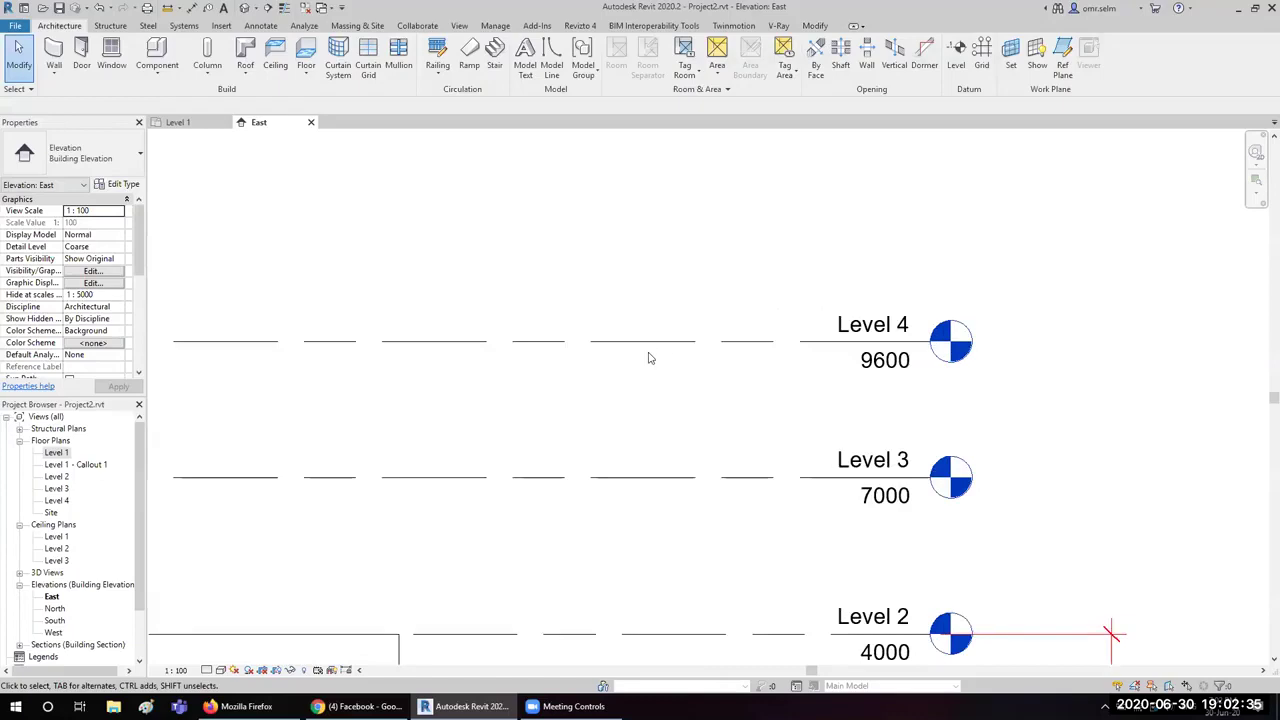
{"action": "left_click", "coordinate": [900, 341]}
{"action": "left_click", "coordinate": [885, 357]}
{"action": "type", "text": "10000"}
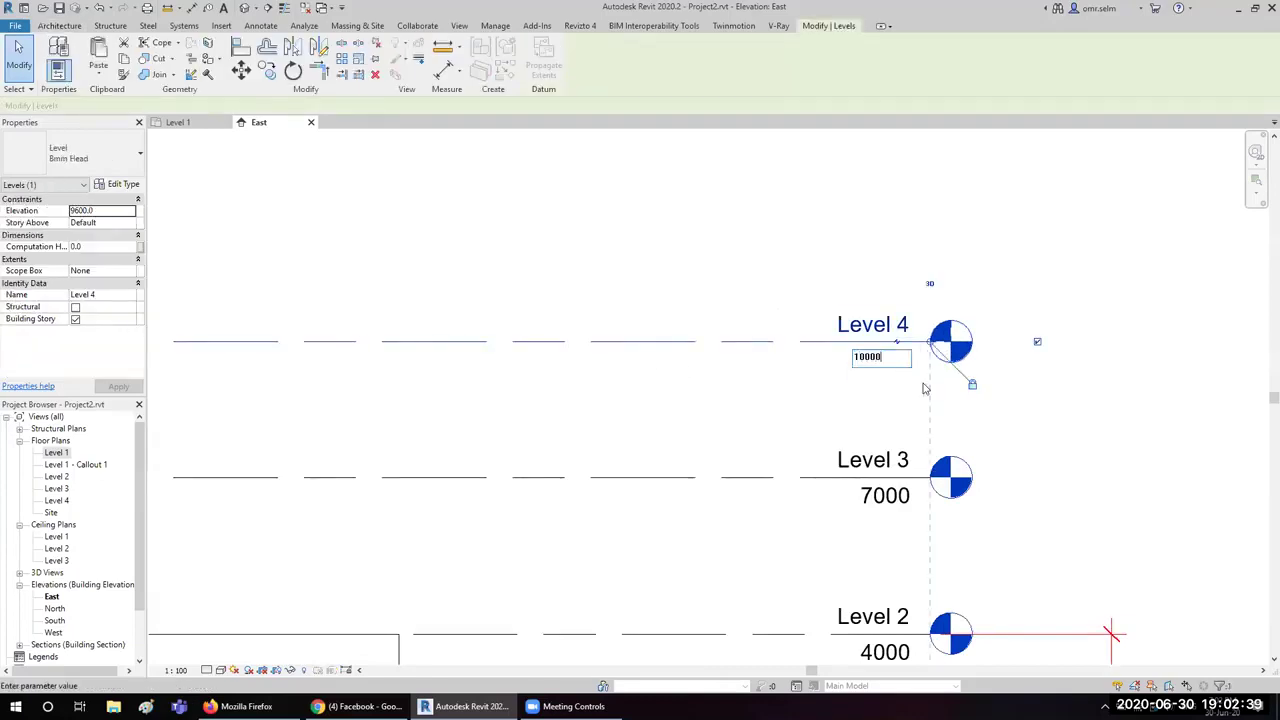
{"action": "key", "text": "Return"}
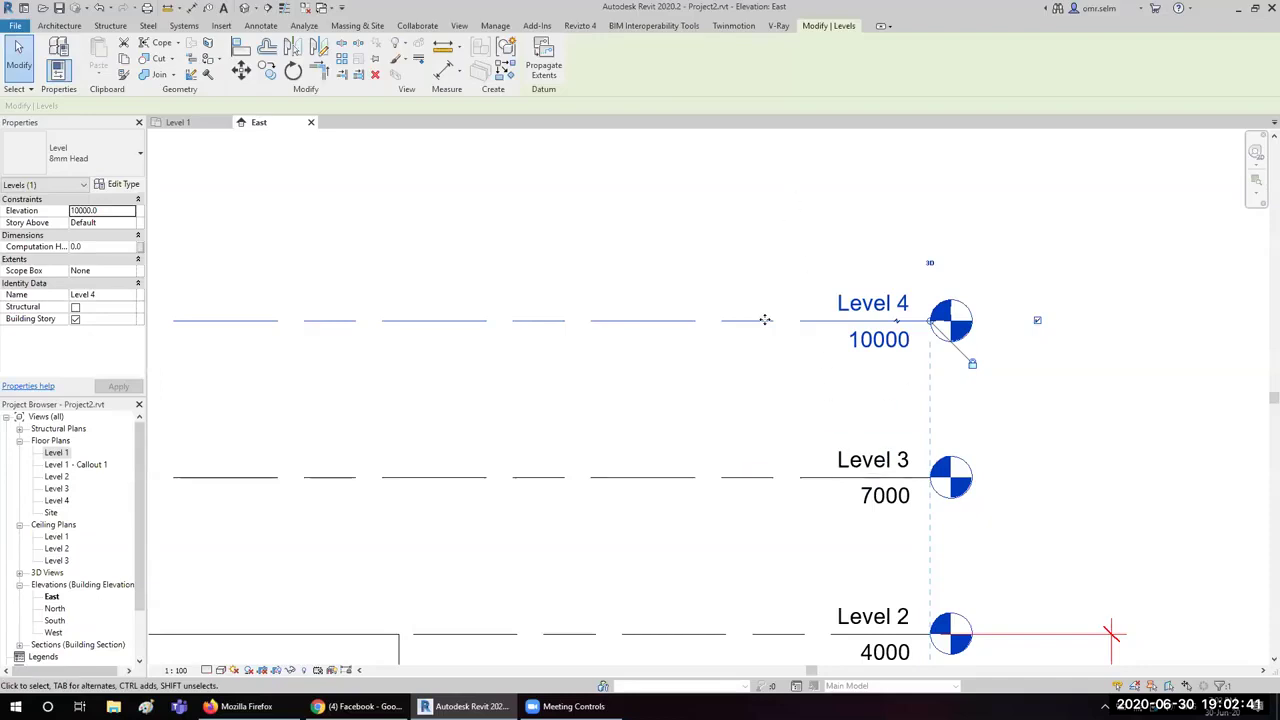
{"action": "left_click_drag", "start_coordinate": [728, 321], "coordinate": [736, 242]}
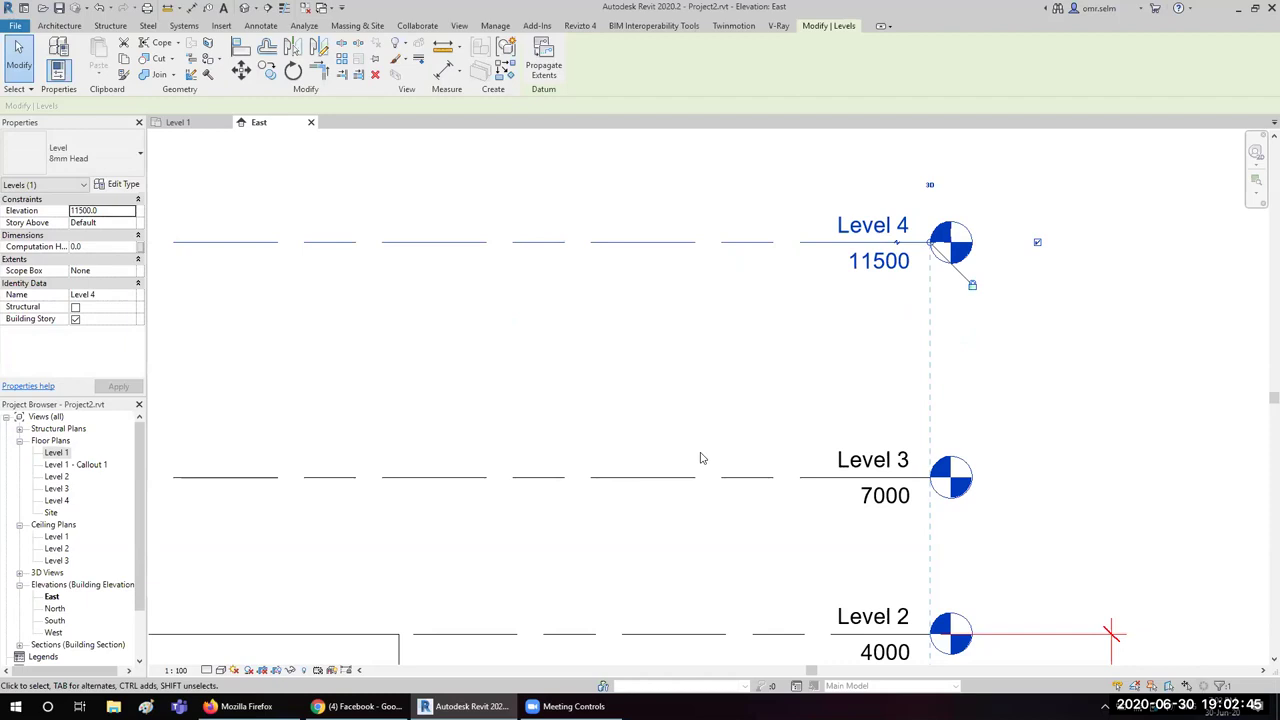
{"action": "left_click_drag", "start_coordinate": [617, 240], "coordinate": [617, 336]}
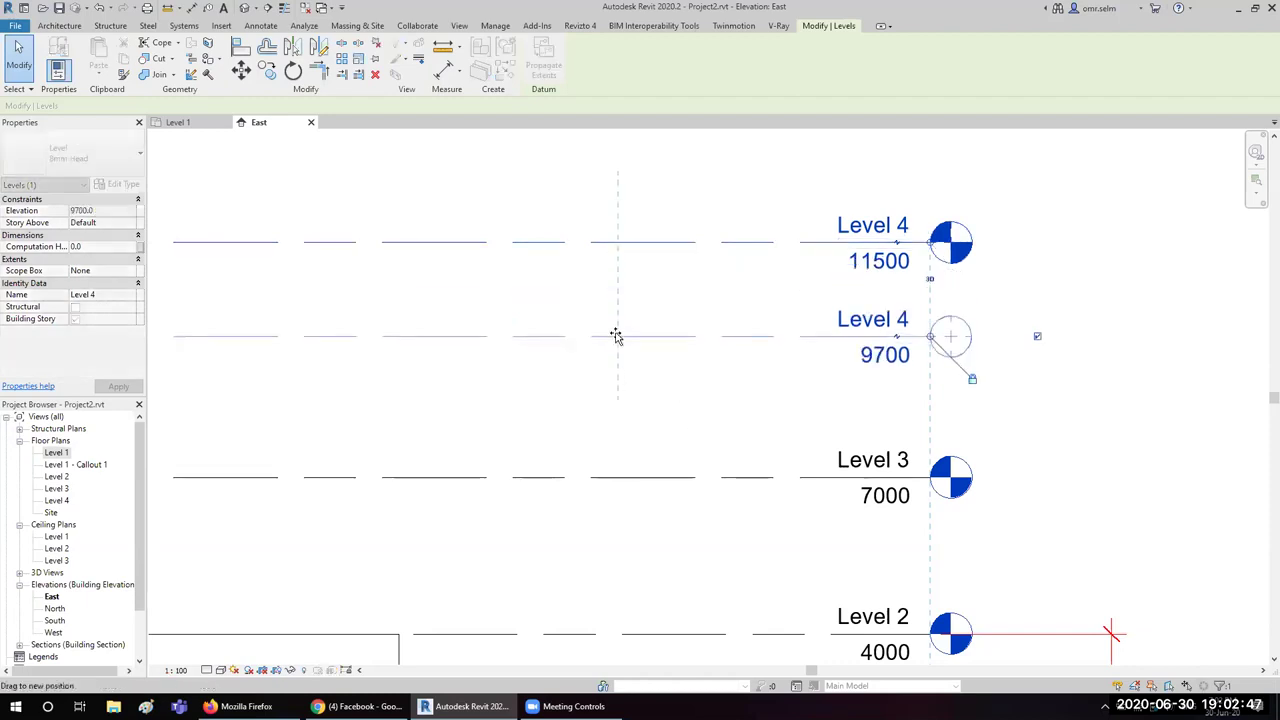
{"action": "left_click", "coordinate": [610, 383]}
{"action": "scroll", "coordinate": [608, 390], "scroll_direction": "down", "scroll_amount": 1}
{"action": "scroll", "coordinate": [600, 397], "scroll_direction": "down", "scroll_amount": 2}
{"action": "scroll", "coordinate": [577, 423], "scroll_direction": "down", "scroll_amount": 1}
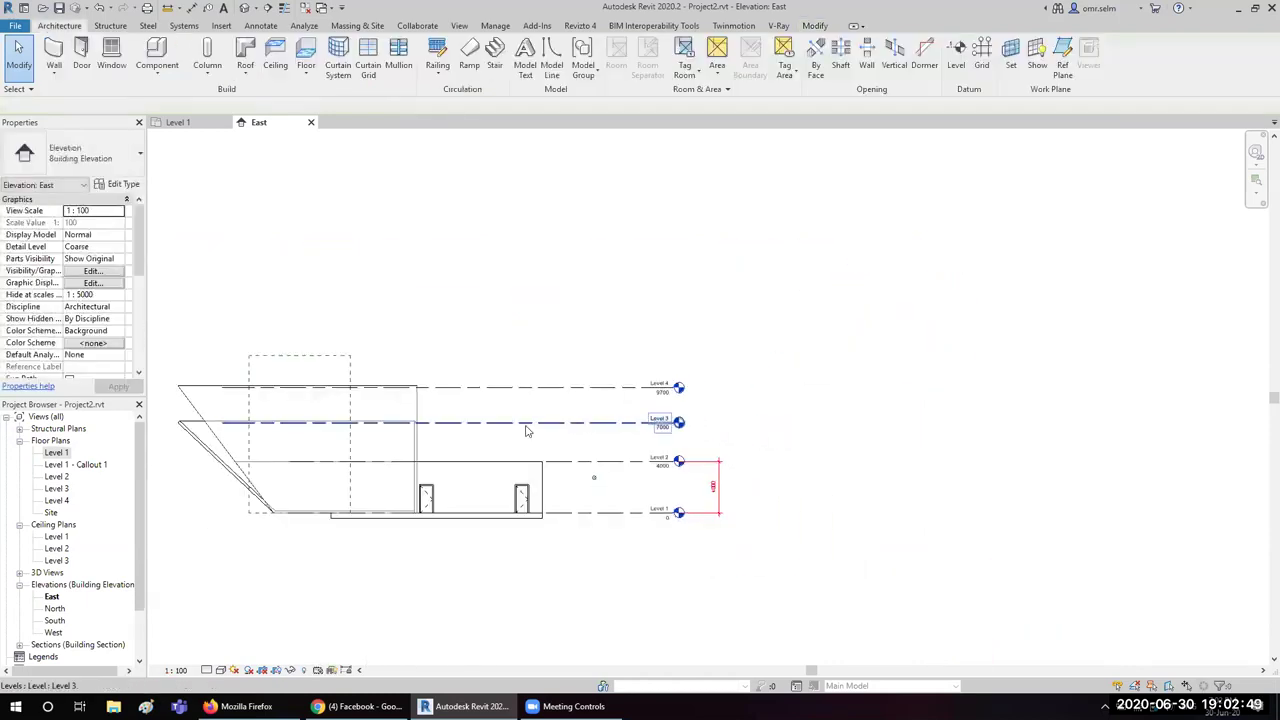
Step: On the Level 1 plan, draw vertical grids 1 and 2 through the building
{"action": "double_click", "coordinate": [57, 453]}
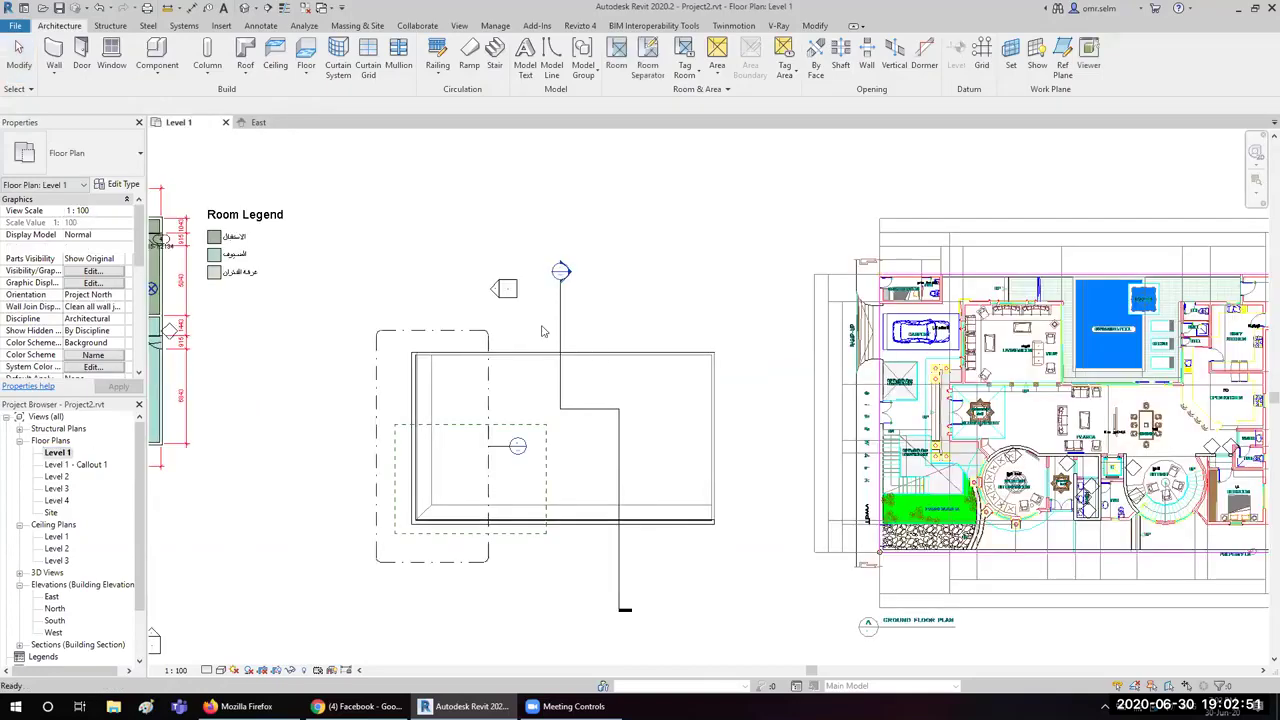
{"action": "scroll", "coordinate": [300, 200], "scroll_direction": "down", "scroll_amount": 1}
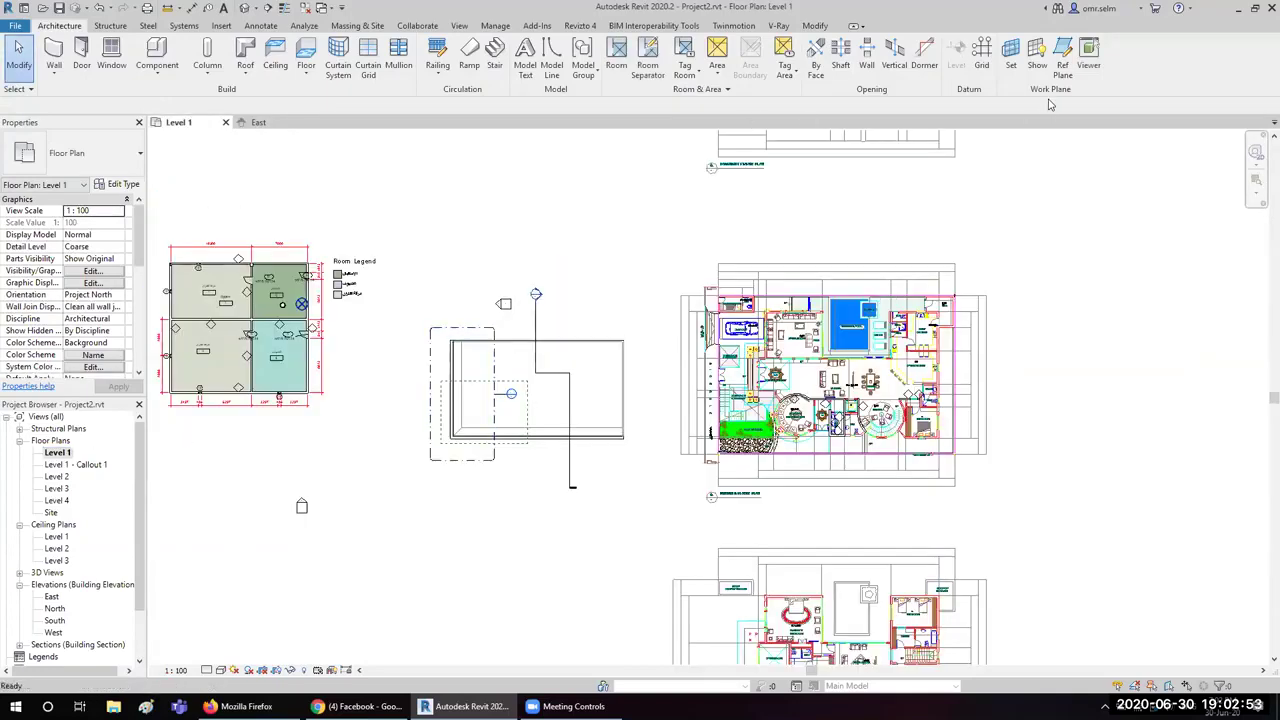
{"action": "left_click", "coordinate": [981, 55]}
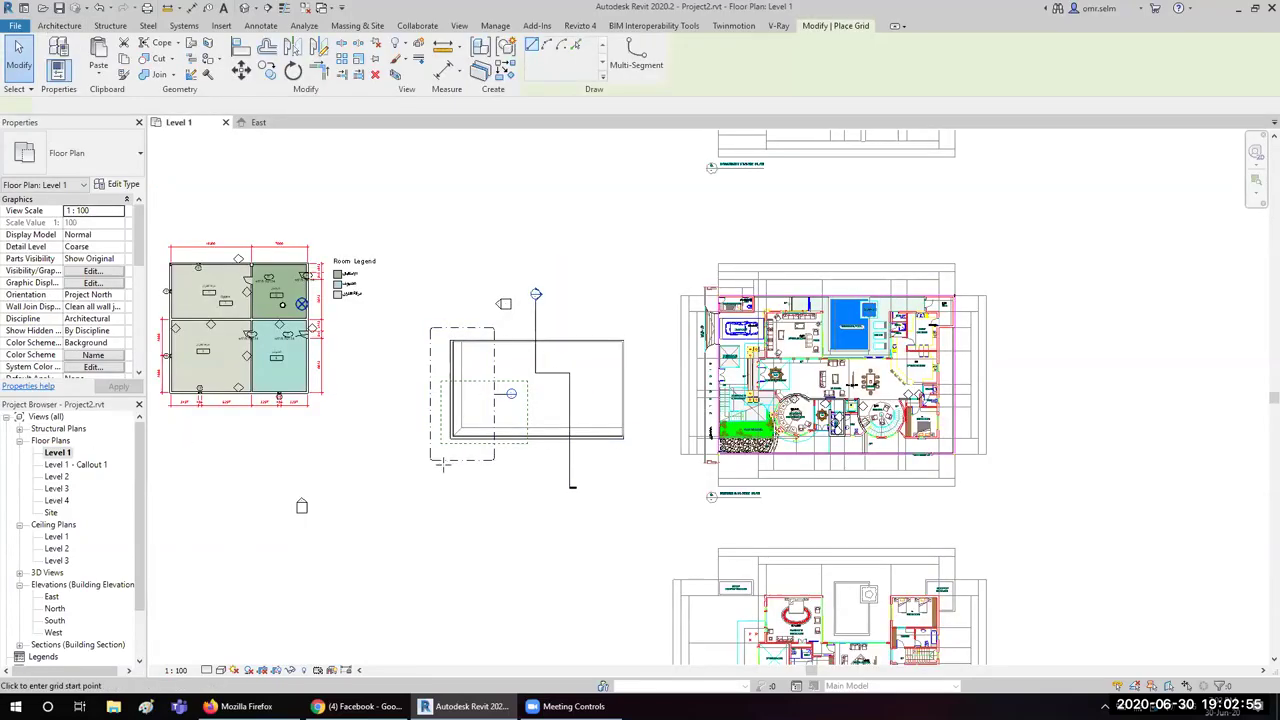
{"action": "scroll", "coordinate": [450, 480], "scroll_direction": "up", "scroll_amount": 3}
{"action": "middle_click_drag", "start_coordinate": [654, 484], "coordinate": [470, 490]}
{"action": "left_click", "coordinate": [502, 503]}
{"action": "left_click", "coordinate": [501, 181]}
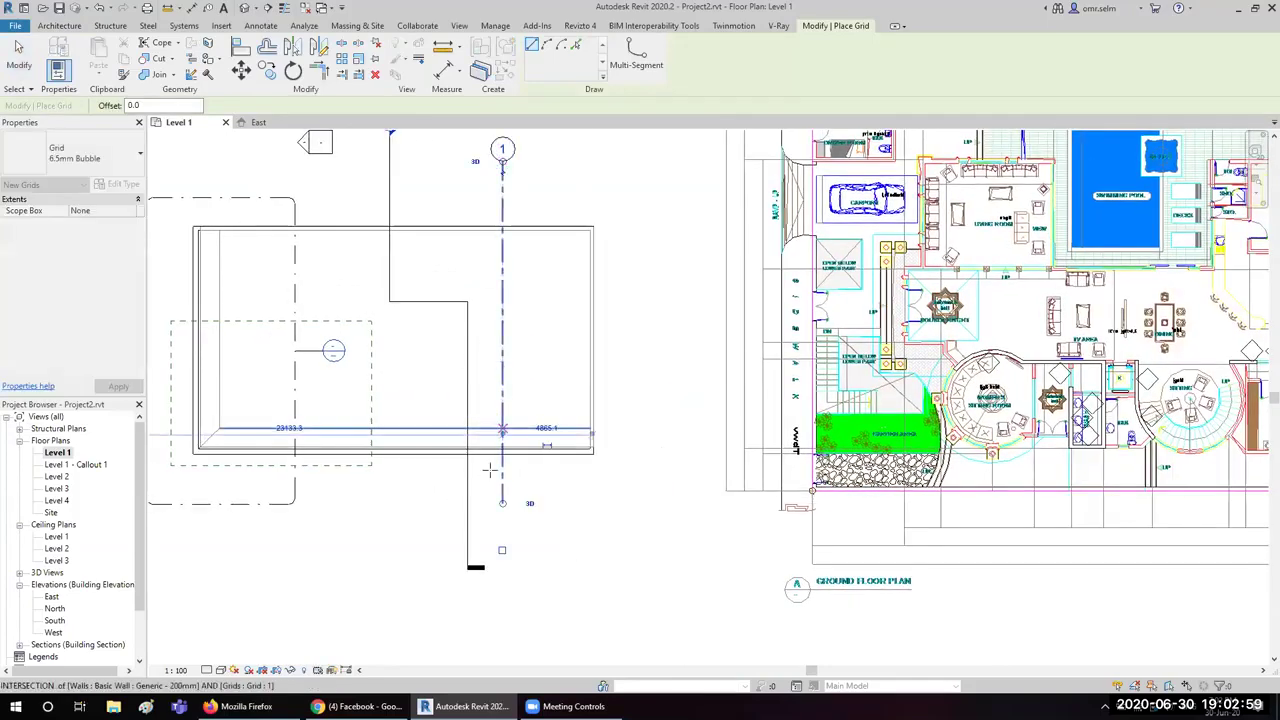
{"action": "left_click", "coordinate": [594, 503]}
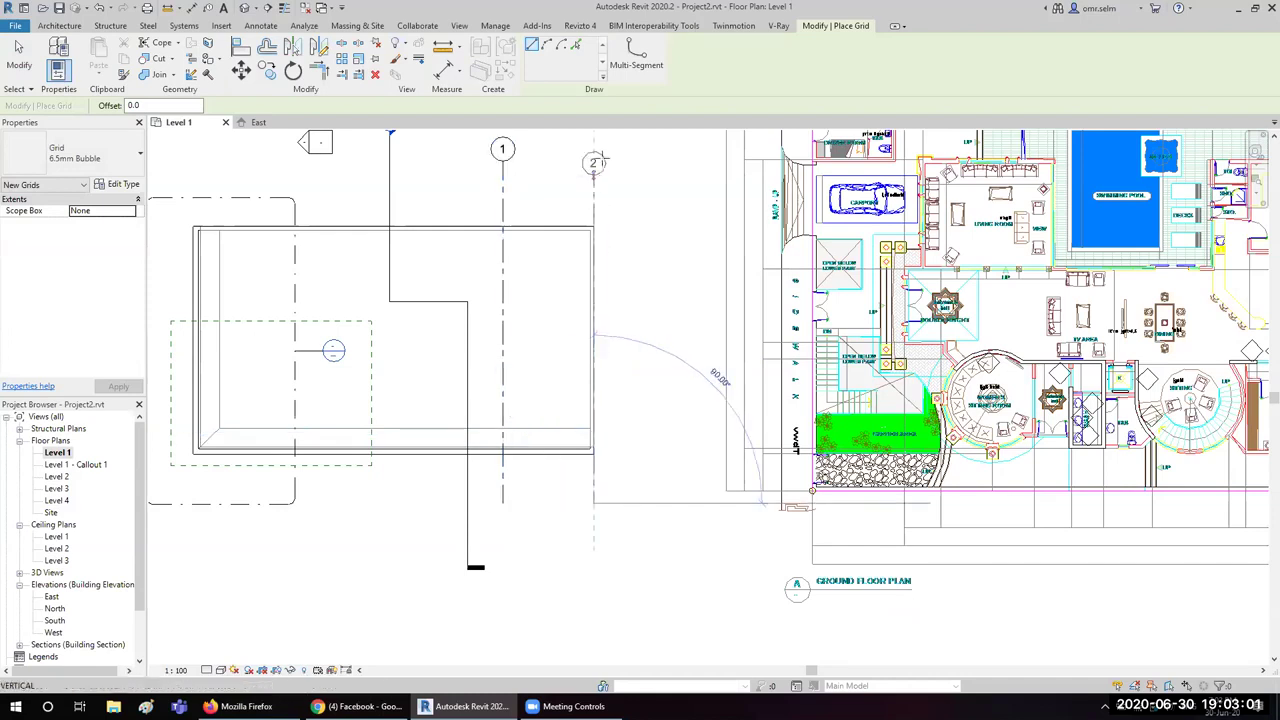
{"action": "left_click", "coordinate": [594, 190]}
Step: Draw a horizontal grid across the building and relabel its bubble to 'a'
{"action": "scroll", "coordinate": [681, 309], "scroll_direction": "down", "scroll_amount": 1}
{"action": "left_click", "coordinate": [675, 277]}
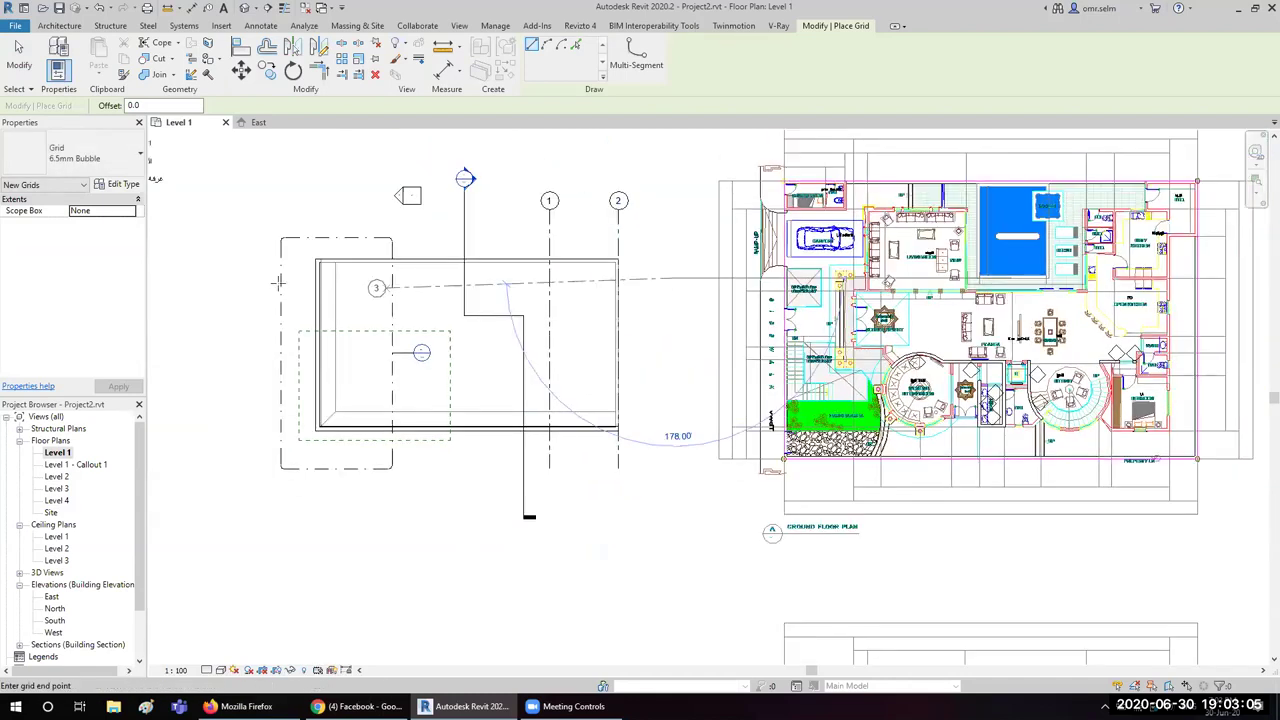
{"action": "left_click", "coordinate": [253, 290]}
{"action": "key", "text": "Escape"}
{"action": "key", "text": "Escape"}
{"action": "left_click", "coordinate": [251, 278]}
{"action": "left_click", "coordinate": [251, 278]}
{"action": "key", "text": "Return"}
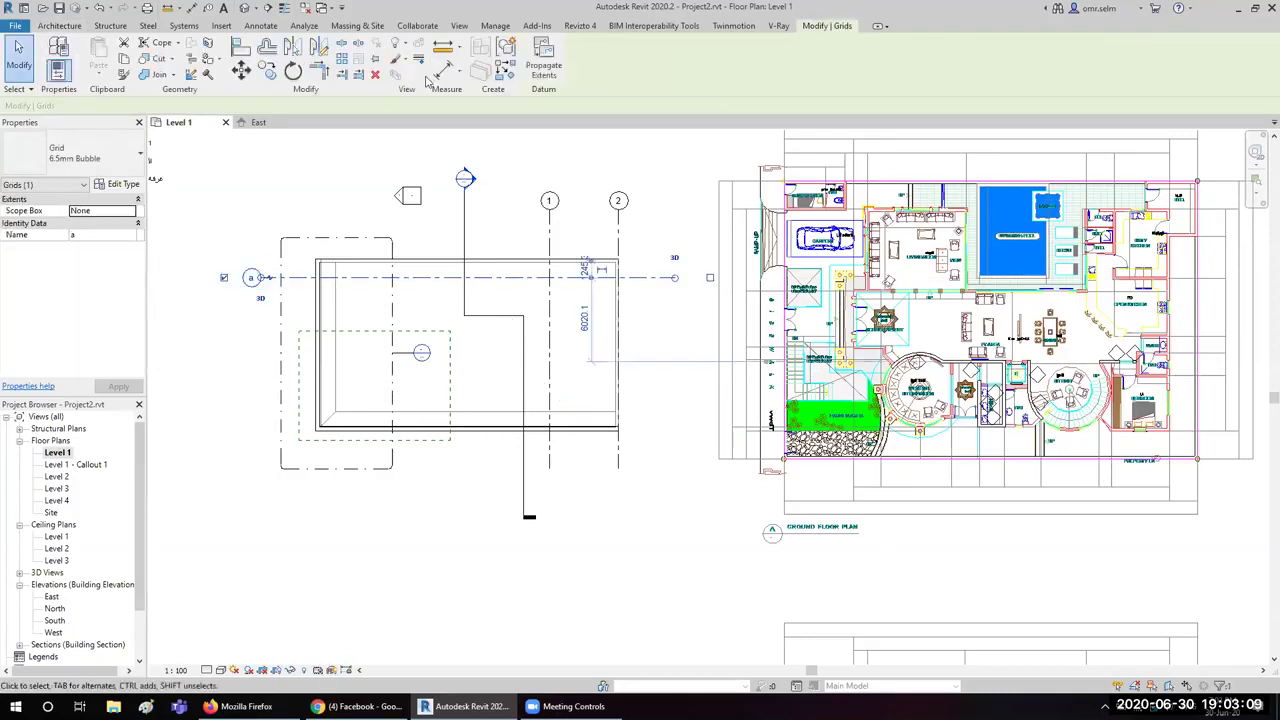
{"action": "key", "text": "Escape"}
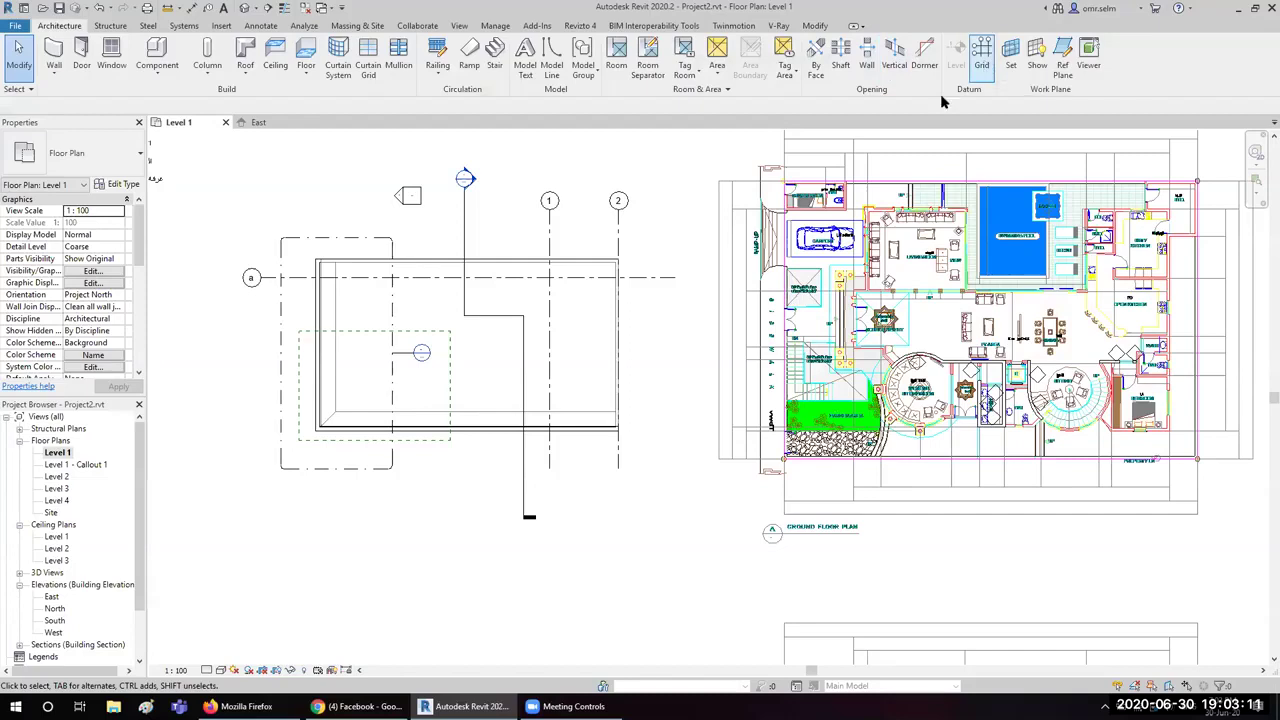
Step: Draw horizontal grid 'b' across the mass below grid 'a'
{"action": "left_click", "coordinate": [982, 58]}
{"action": "left_click", "coordinate": [720, 401]}
{"action": "left_click", "coordinate": [250, 401]}
{"action": "key", "text": "Escape"}
{"action": "key", "text": "Escape"}
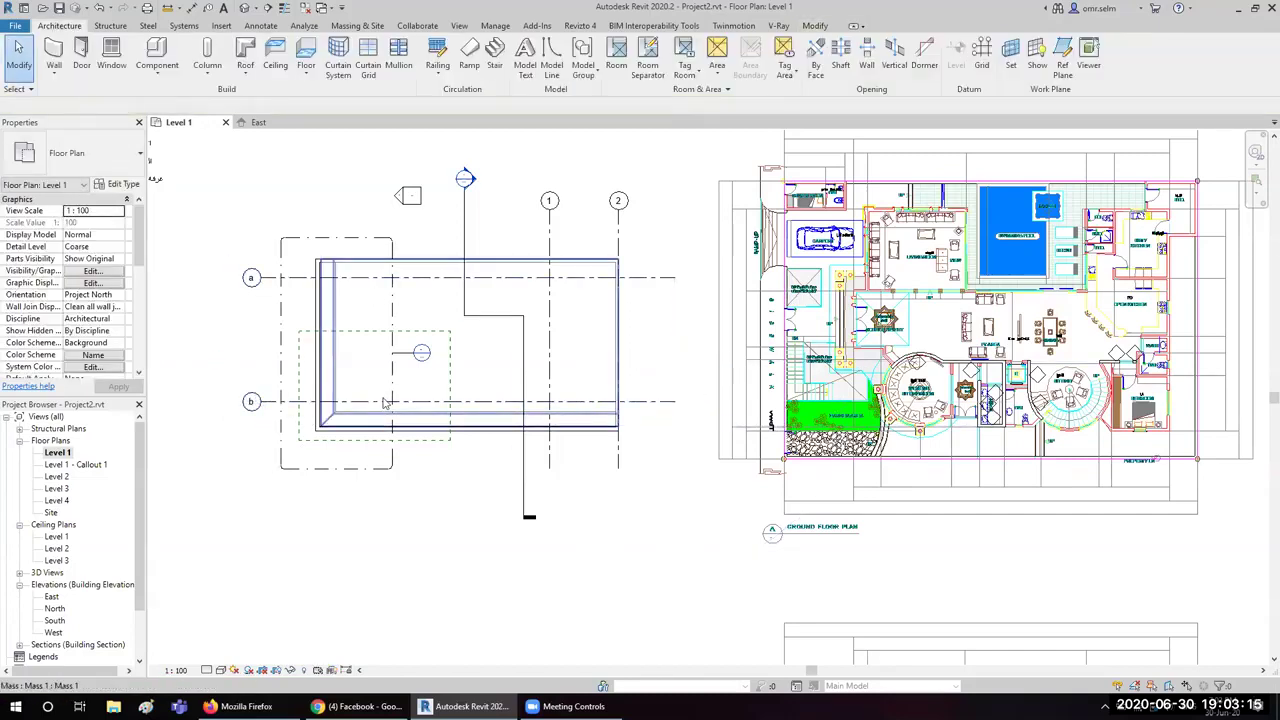
{"action": "scroll", "coordinate": [383, 403], "scroll_direction": "up", "scroll_amount": 3}
{"action": "scroll", "coordinate": [240, 400], "scroll_direction": "down", "scroll_amount": 2}
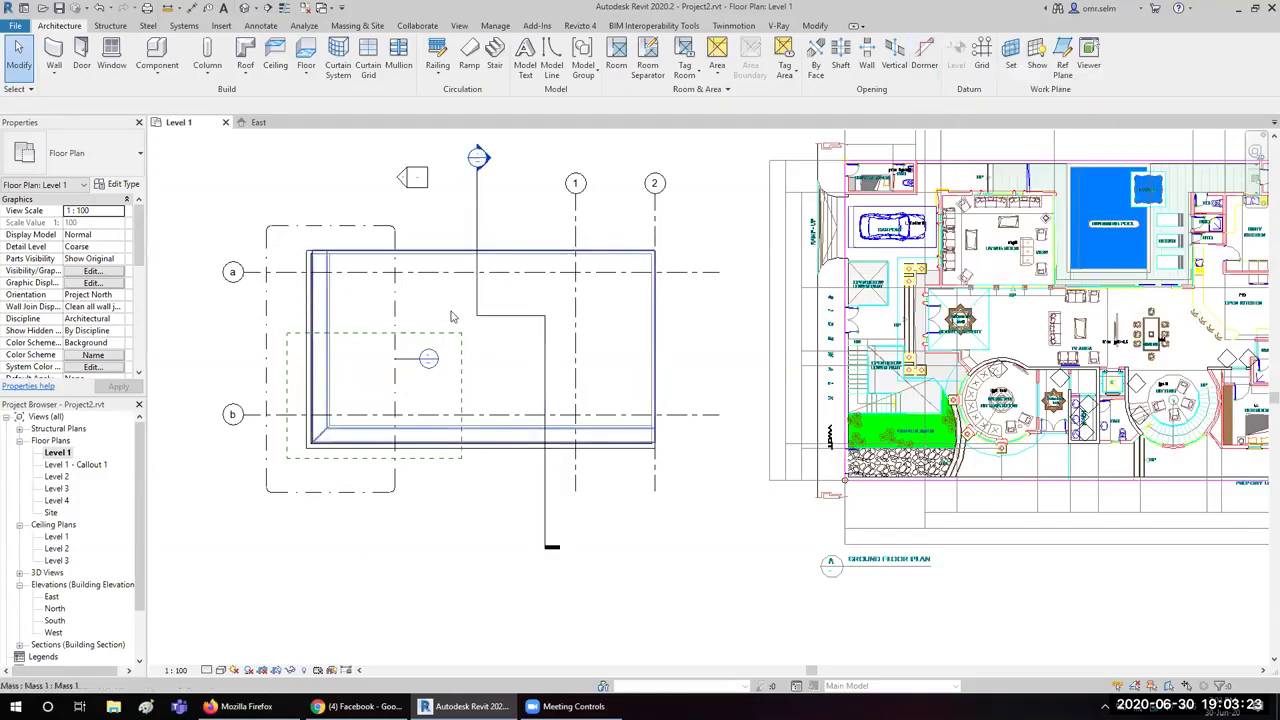
Step: Open the East and North elevations to check the grids
{"action": "left_click", "coordinate": [51, 598]}
{"action": "double_click", "coordinate": [51, 598]}
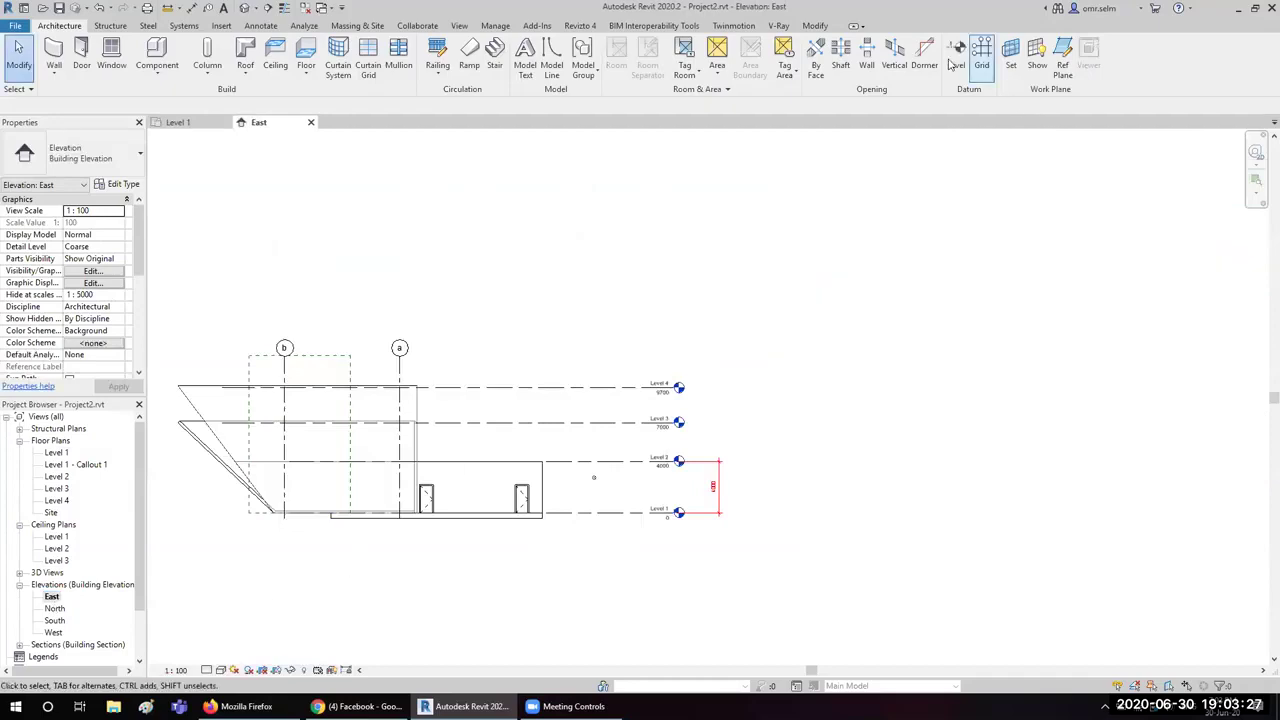
{"action": "left_click", "coordinate": [207, 55]}
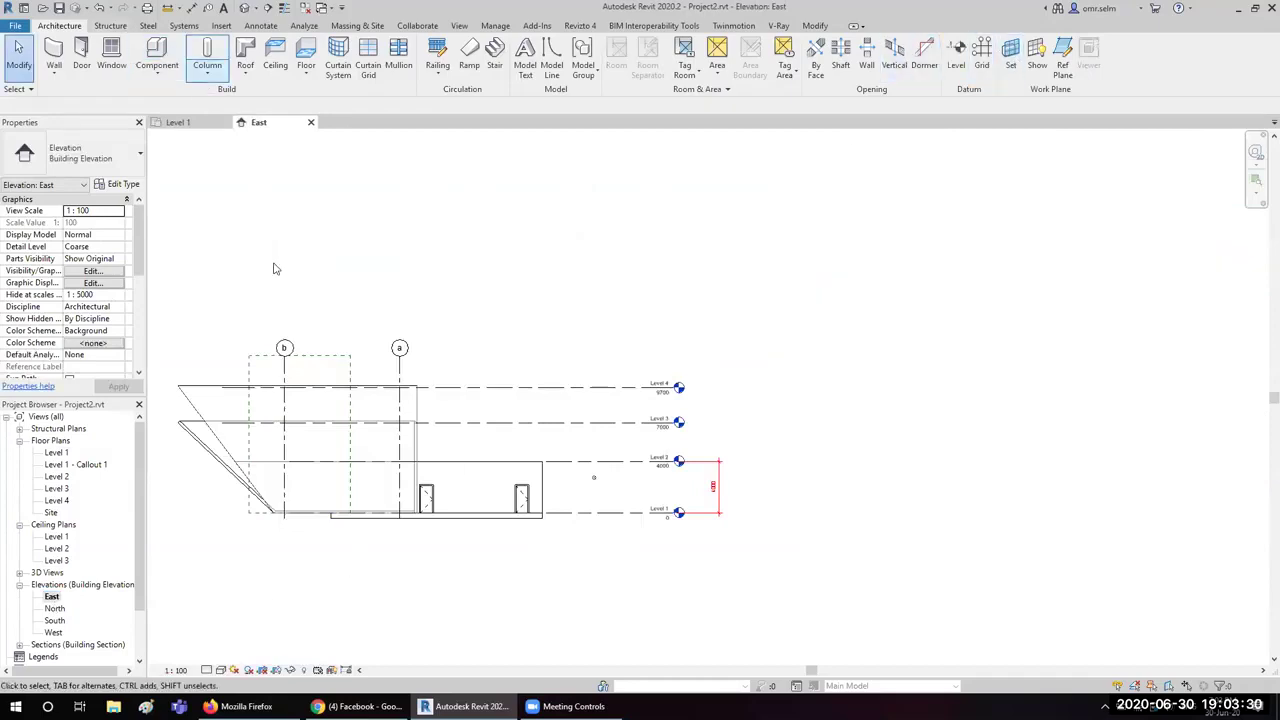
{"action": "double_click", "coordinate": [54, 608]}
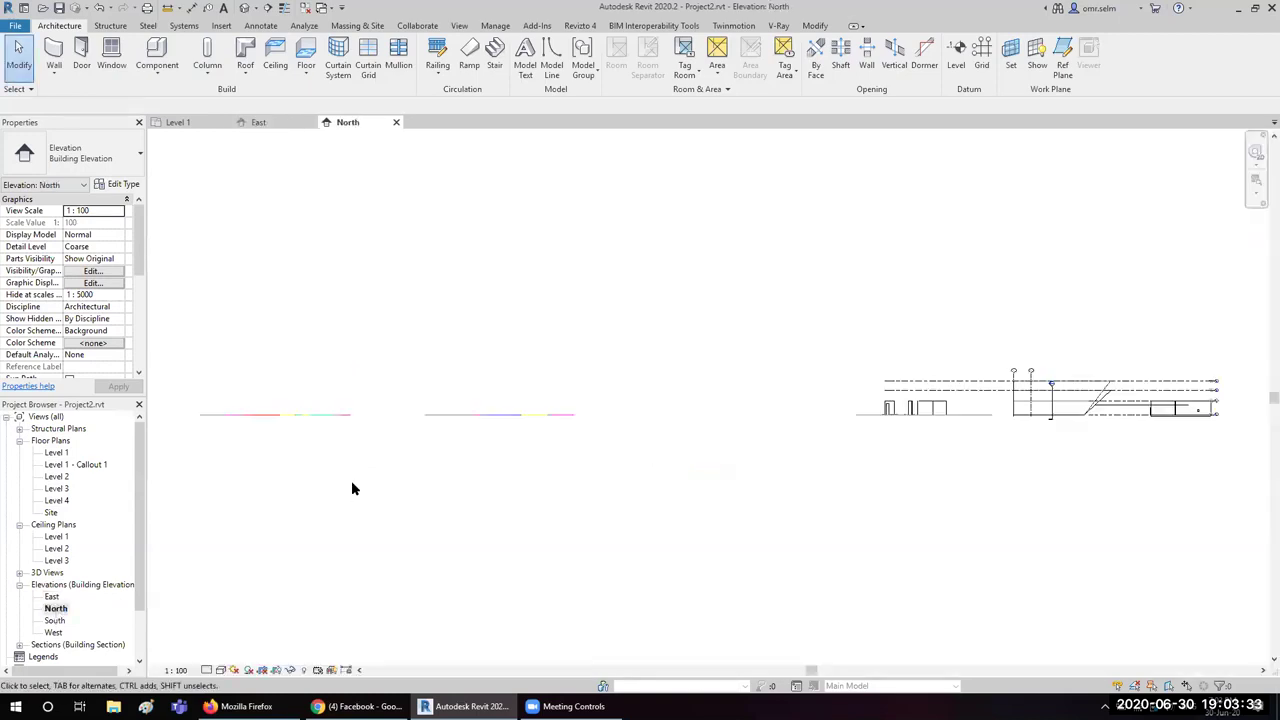
Step: Return to the Level 1 floor plan and pan toward the room legend
{"action": "double_click", "coordinate": [56, 454]}
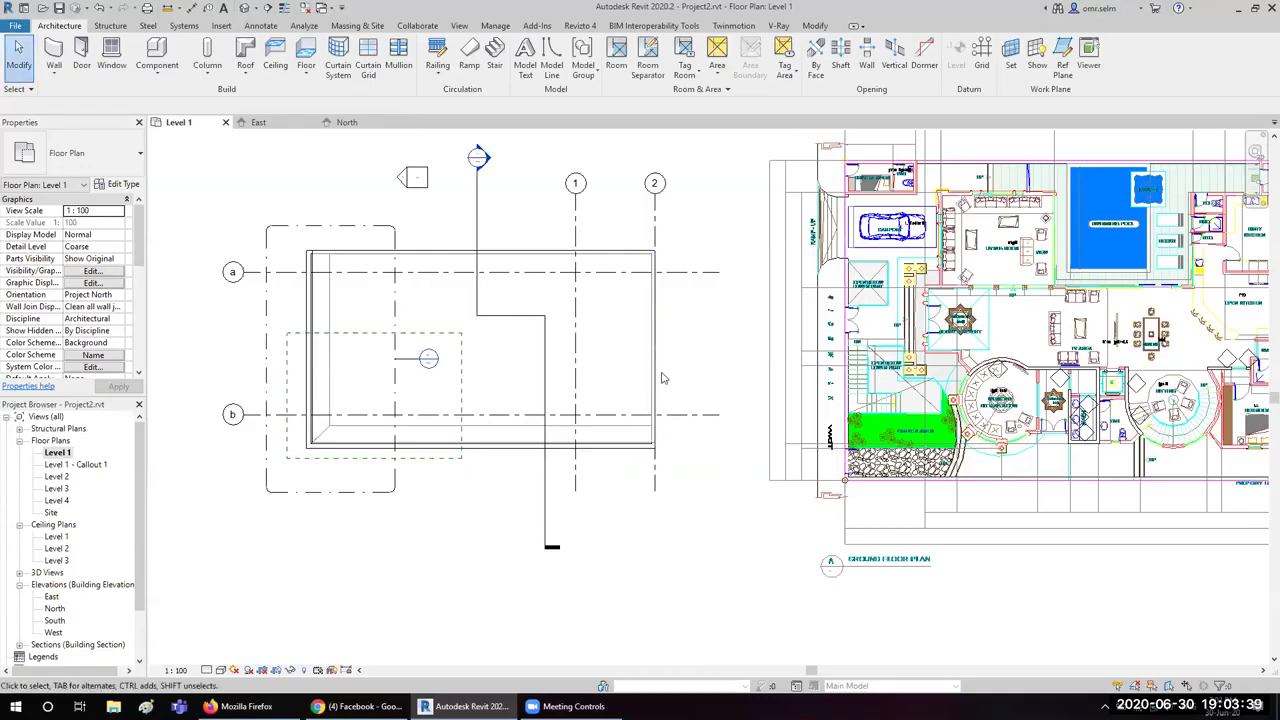
{"action": "scroll", "coordinate": [705, 456], "scroll_direction": "down", "scroll_amount": 2}
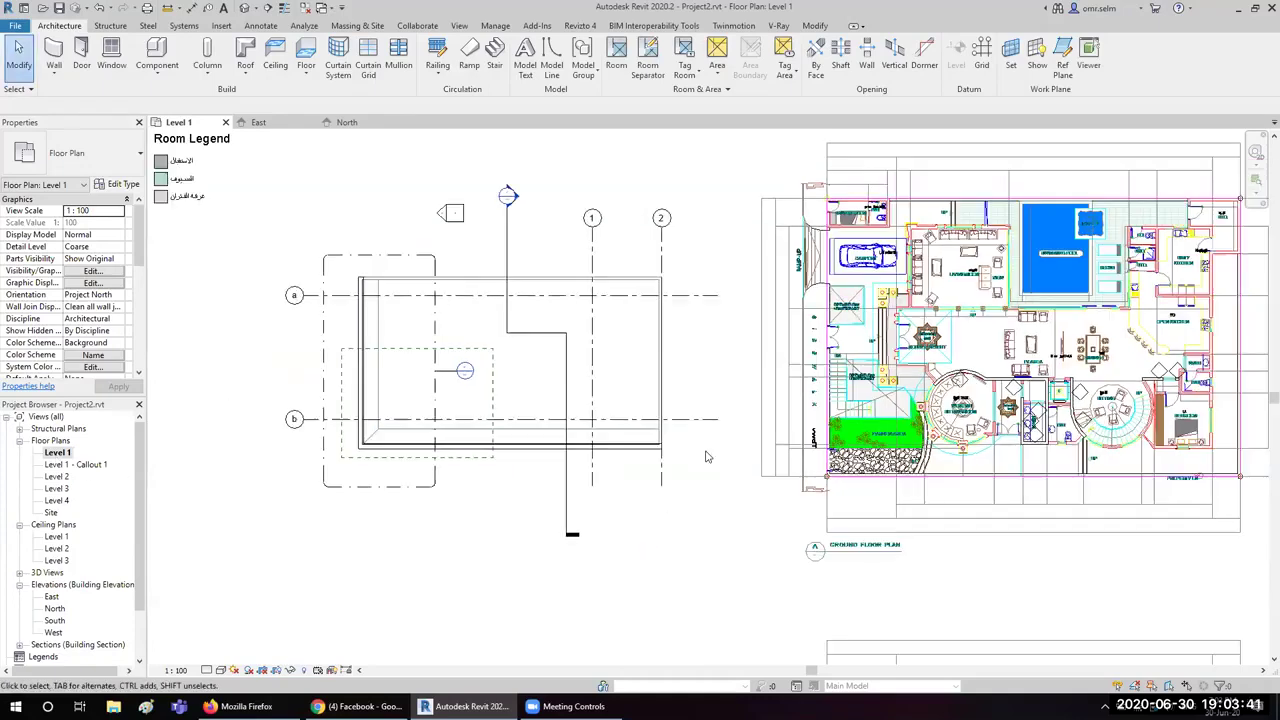
{"action": "middle_click_drag", "start_coordinate": [705, 456], "coordinate": [476, 175]}
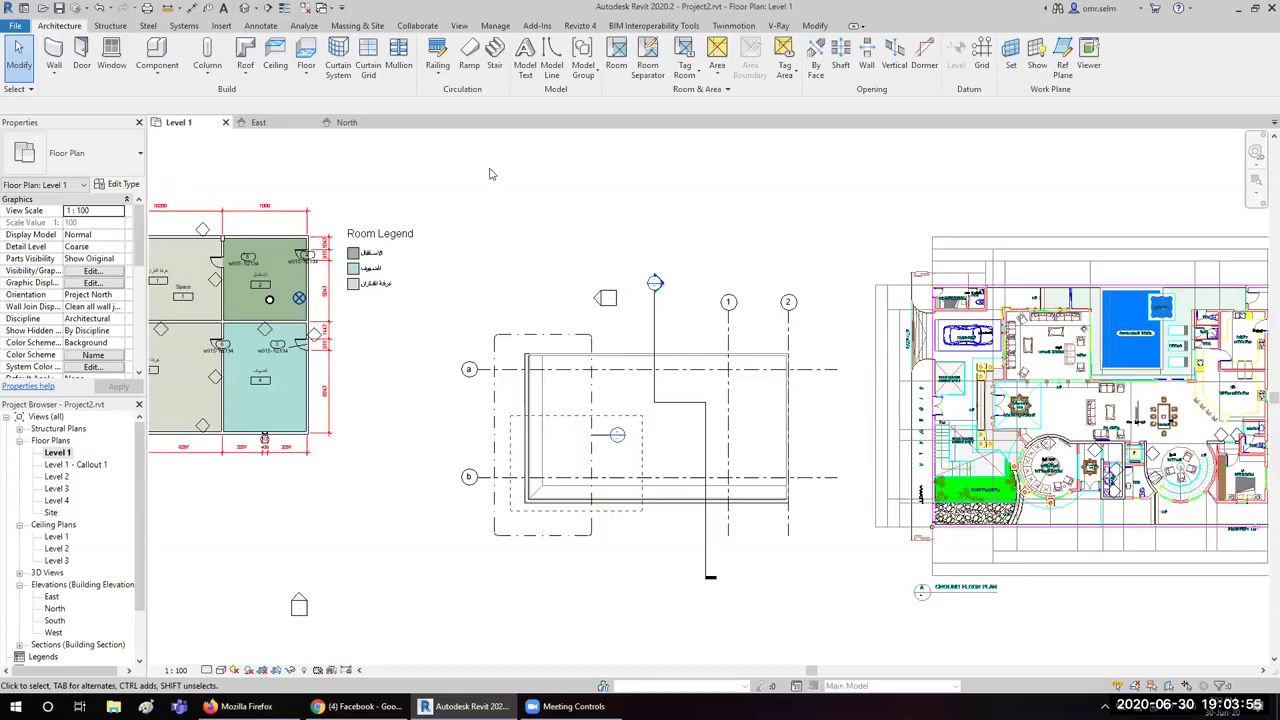
Step: Start the Stair tool and frame the building outline on the Level 1 plan
{"action": "left_click", "coordinate": [495, 52]}
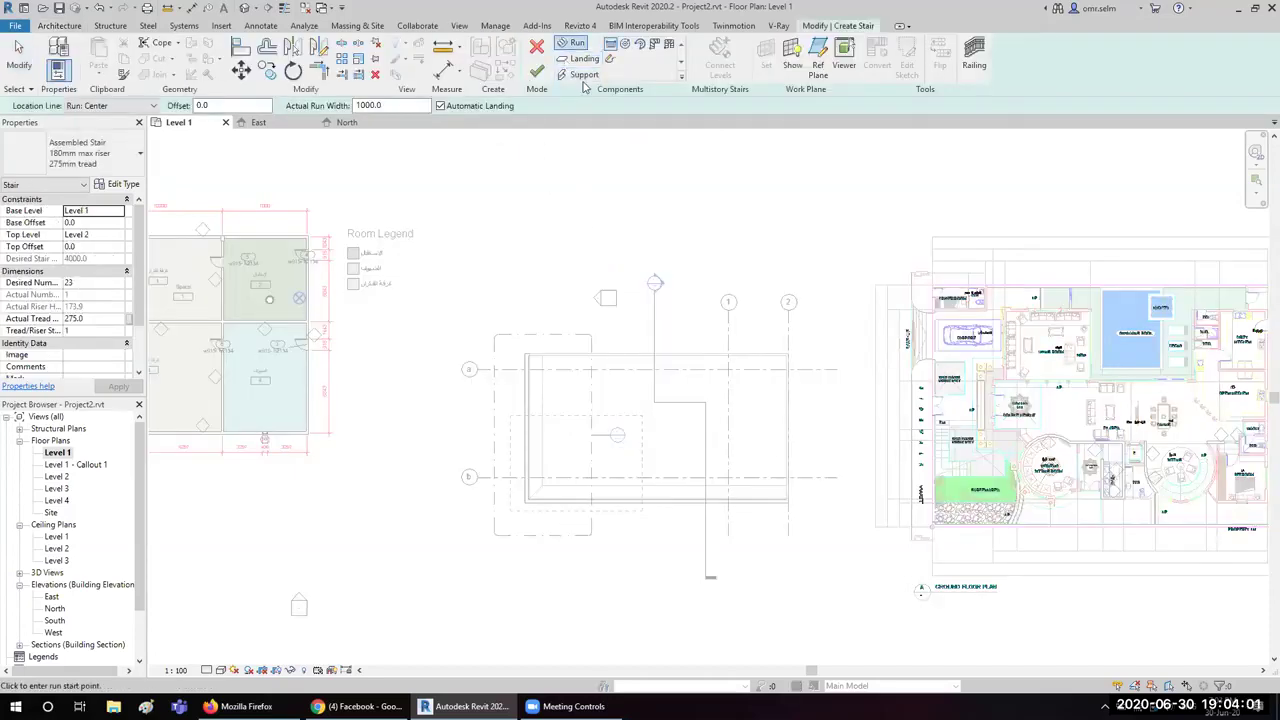
{"action": "middle_click_drag", "start_coordinate": [560, 251], "coordinate": [461, 163]}
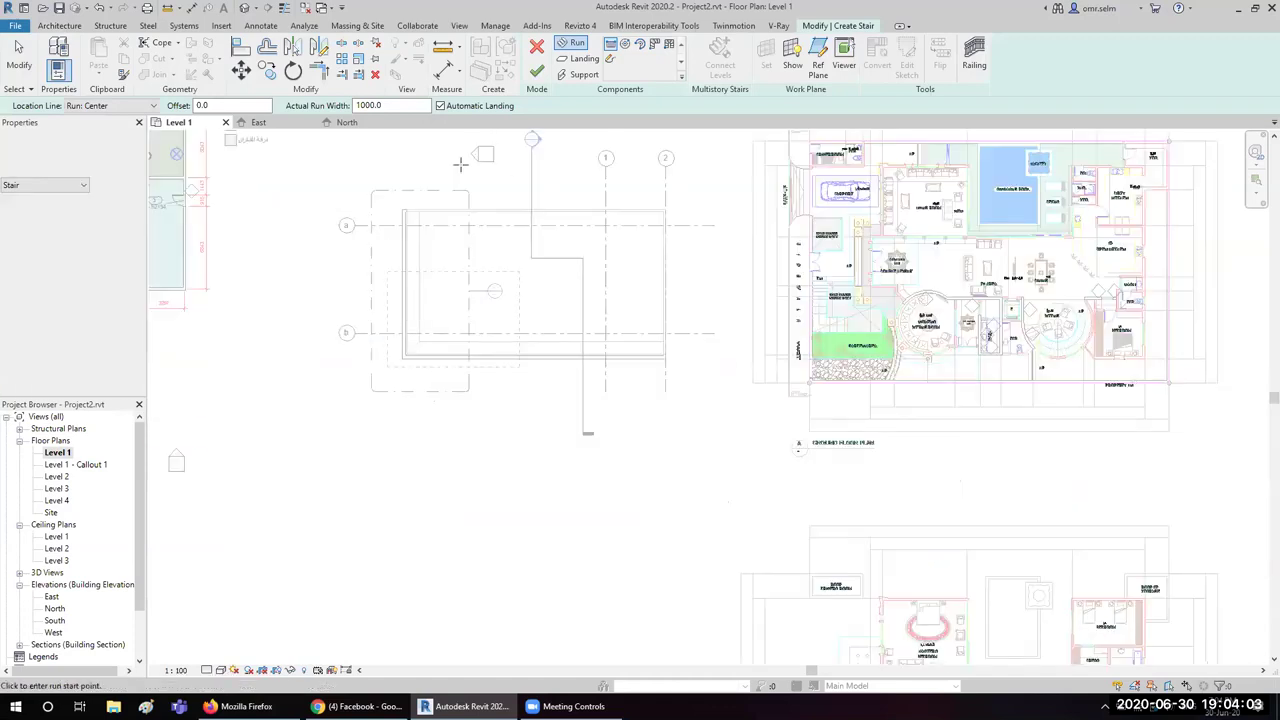
{"action": "scroll", "coordinate": [461, 163], "scroll_direction": "up", "scroll_amount": 1}
{"action": "scroll", "coordinate": [458, 165], "scroll_direction": "up", "scroll_amount": 1}
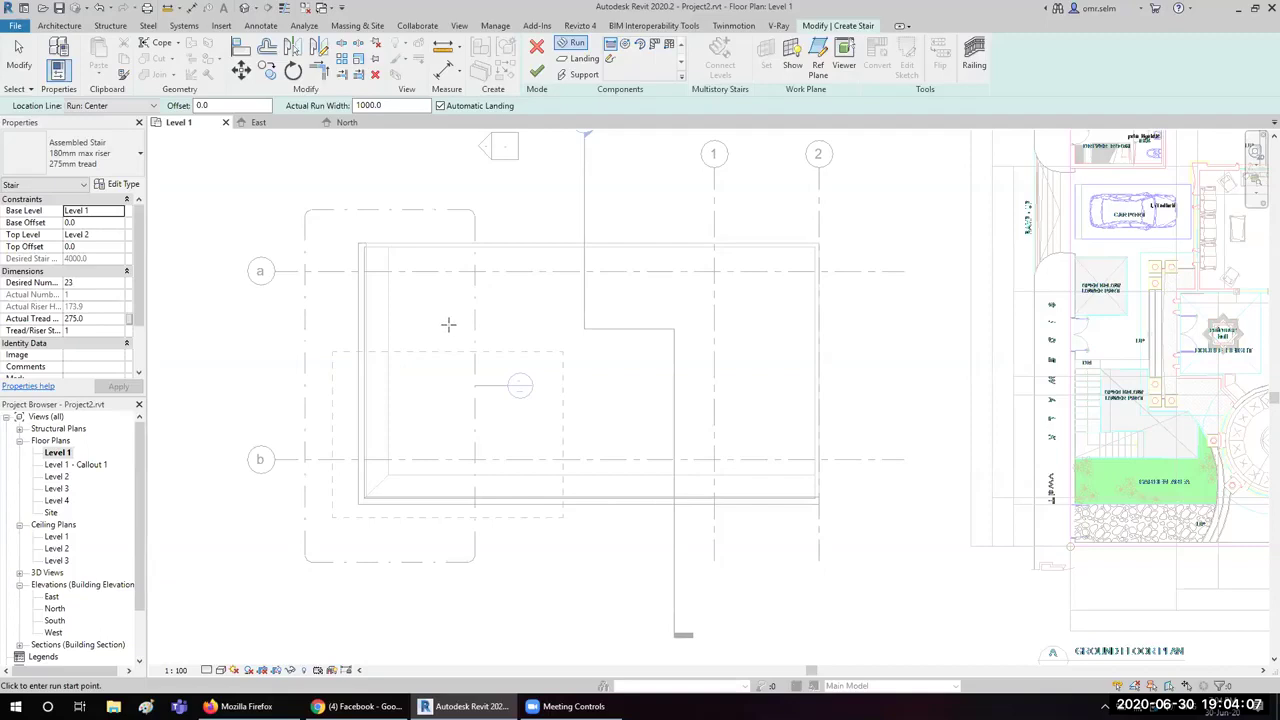
{"action": "scroll", "coordinate": [428, 291], "scroll_direction": "up", "scroll_amount": 1}
{"action": "scroll", "coordinate": [408, 279], "scroll_direction": "up", "scroll_amount": 1}
{"action": "middle_click_drag", "start_coordinate": [430, 322], "coordinate": [442, 317]}
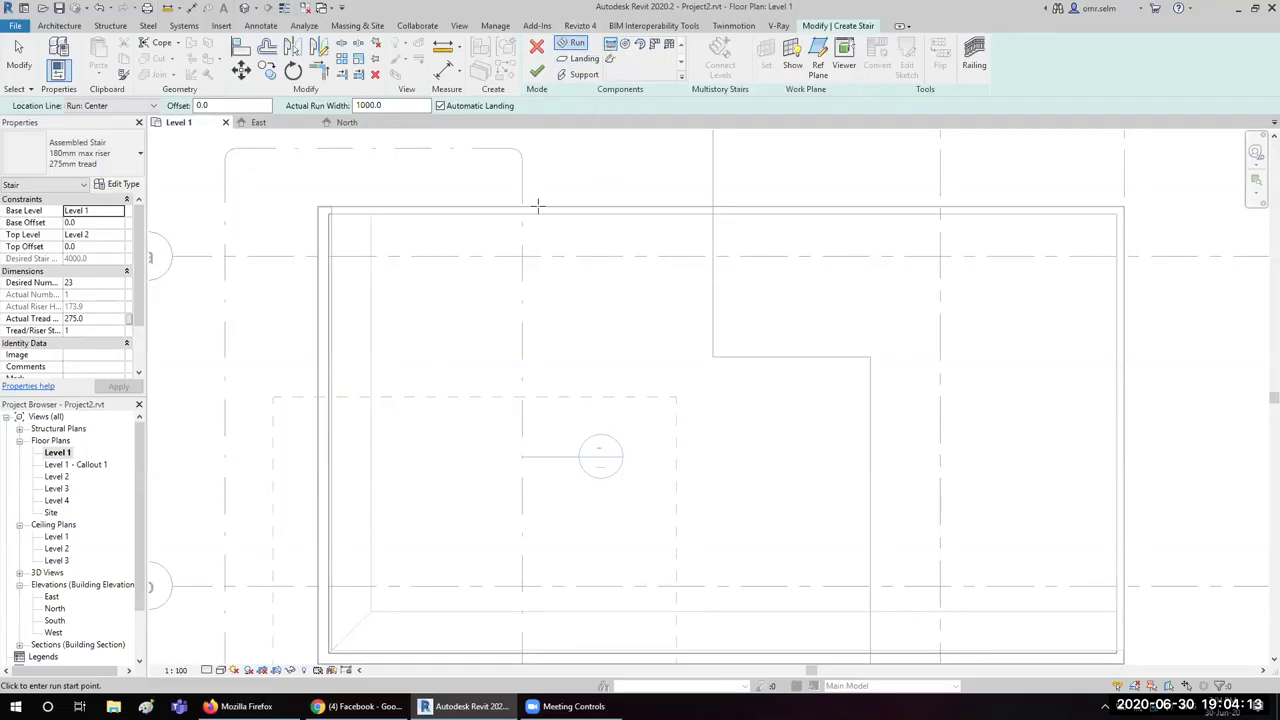
{"action": "left_click", "coordinate": [487, 349]}
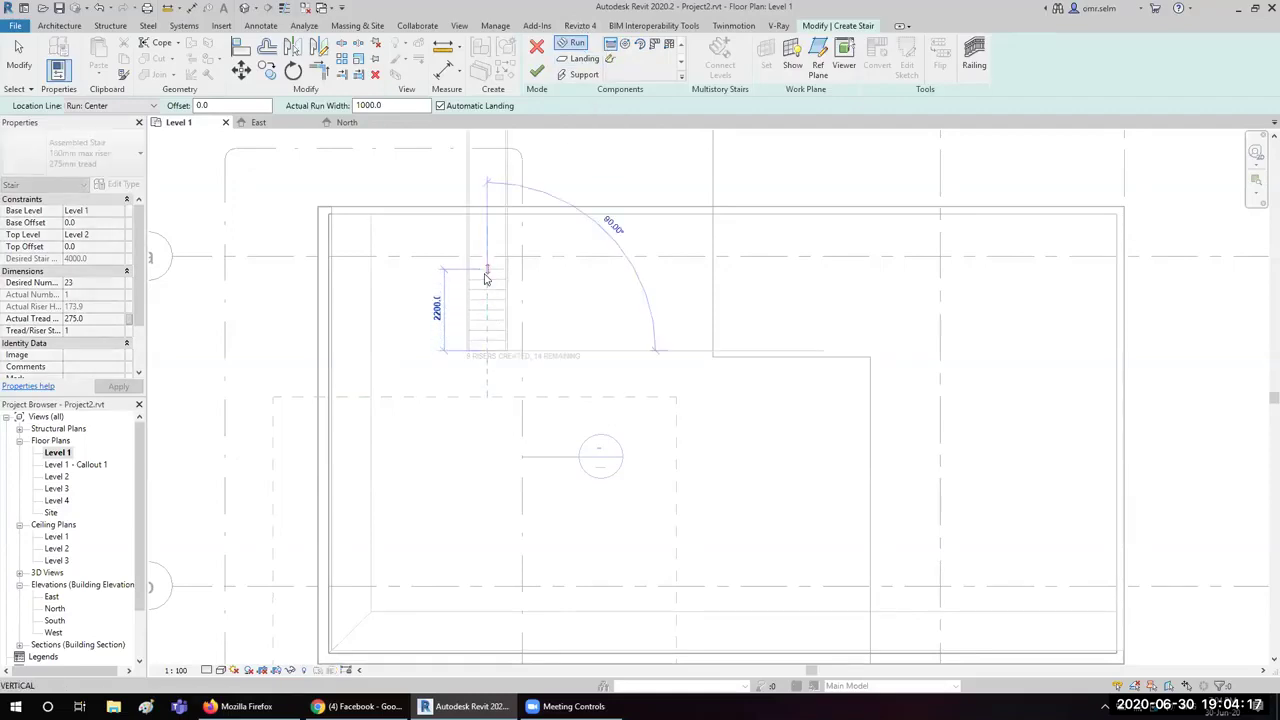
{"action": "key", "text": "Escape"}
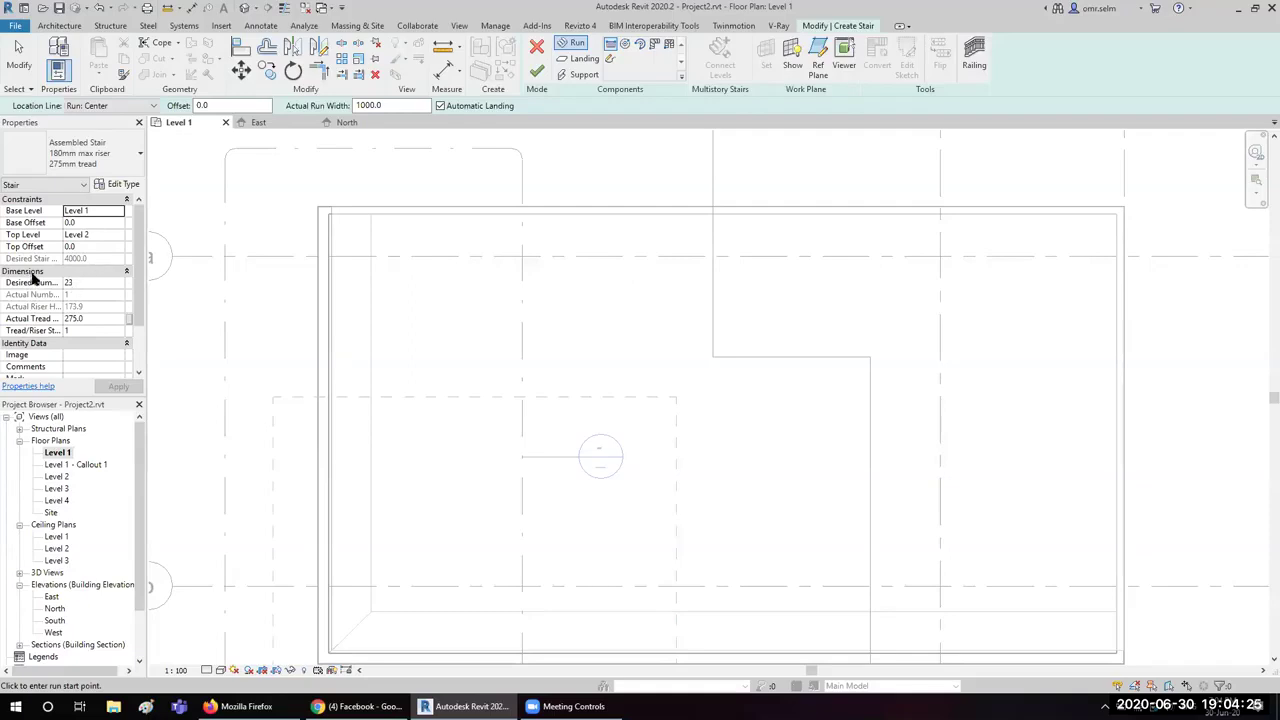
Step: Sketch two parallel straight runs forming a U-shaped stair with a landing and finish it
{"action": "left_click", "coordinate": [466, 437]}
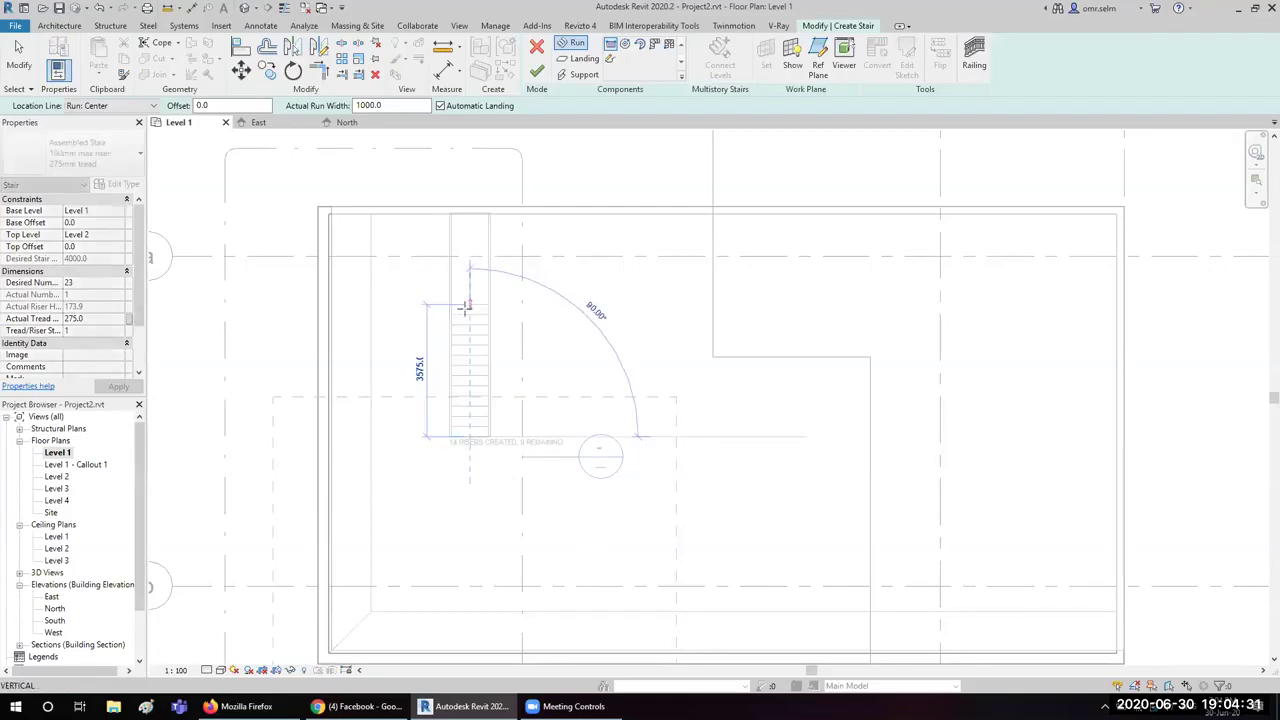
{"action": "left_click", "coordinate": [467, 324]}
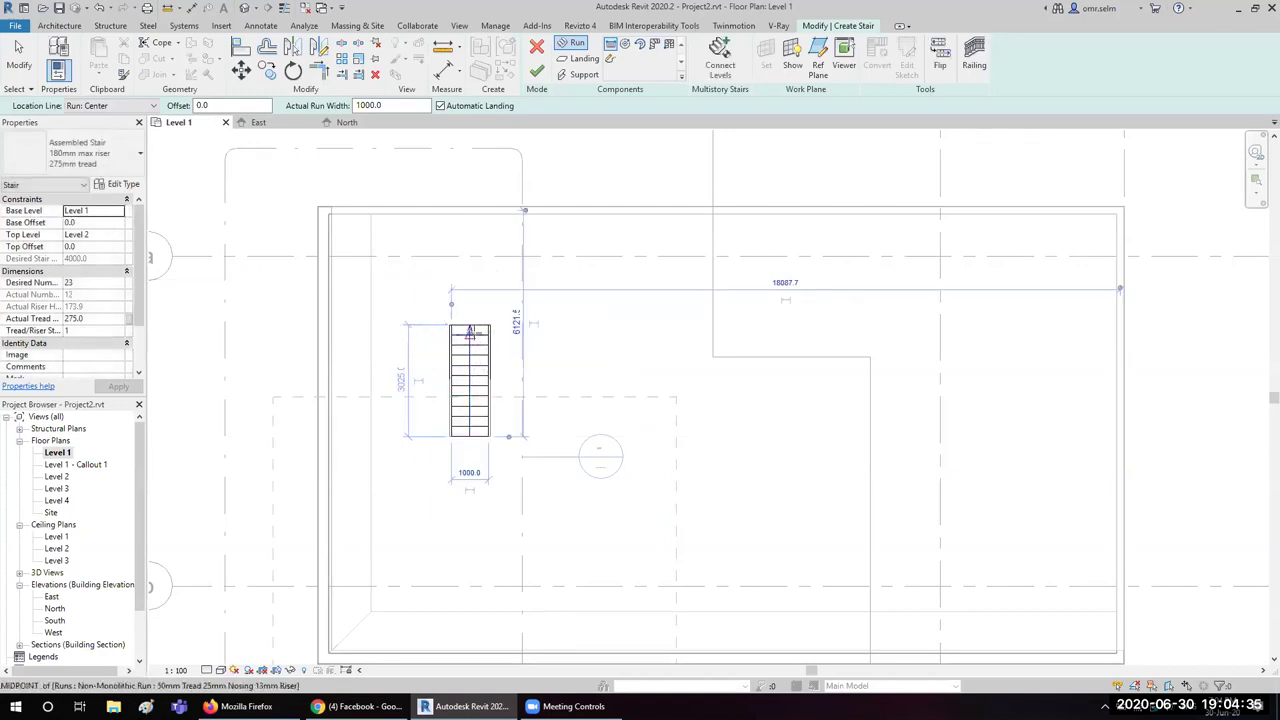
{"action": "left_click", "coordinate": [380, 327]}
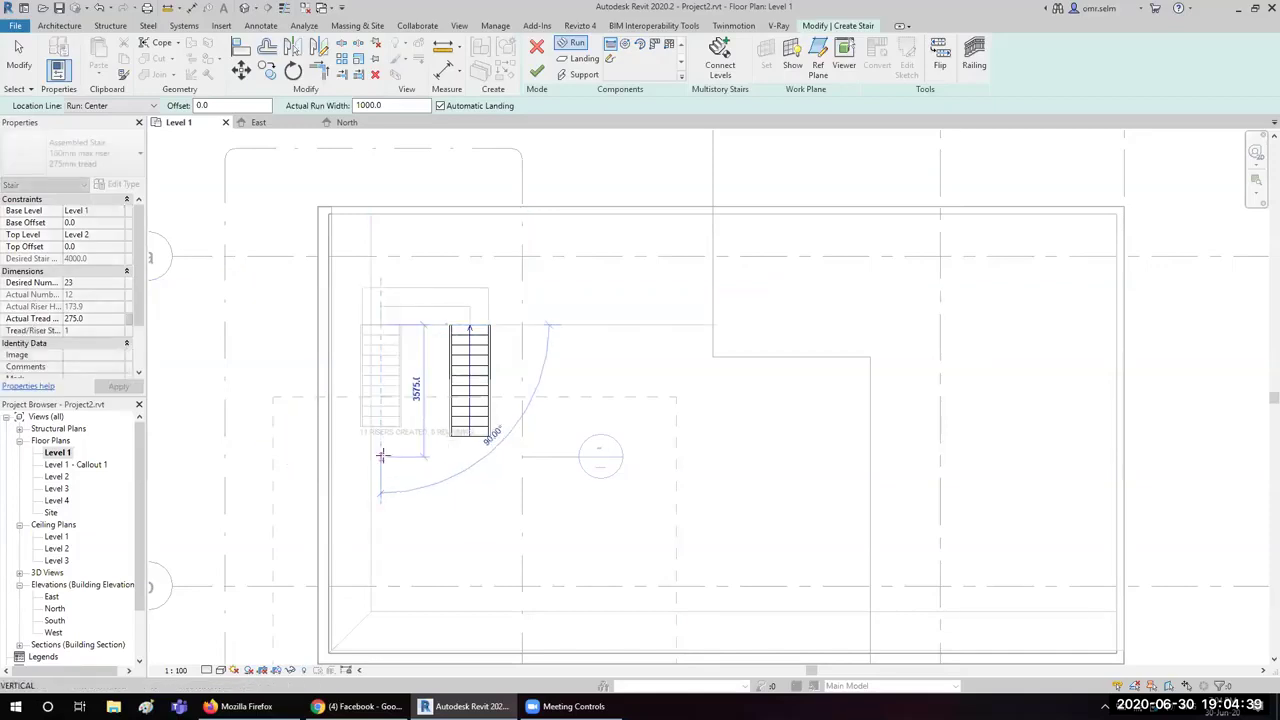
{"action": "left_click", "coordinate": [383, 465]}
{"action": "key", "text": "Escape"}
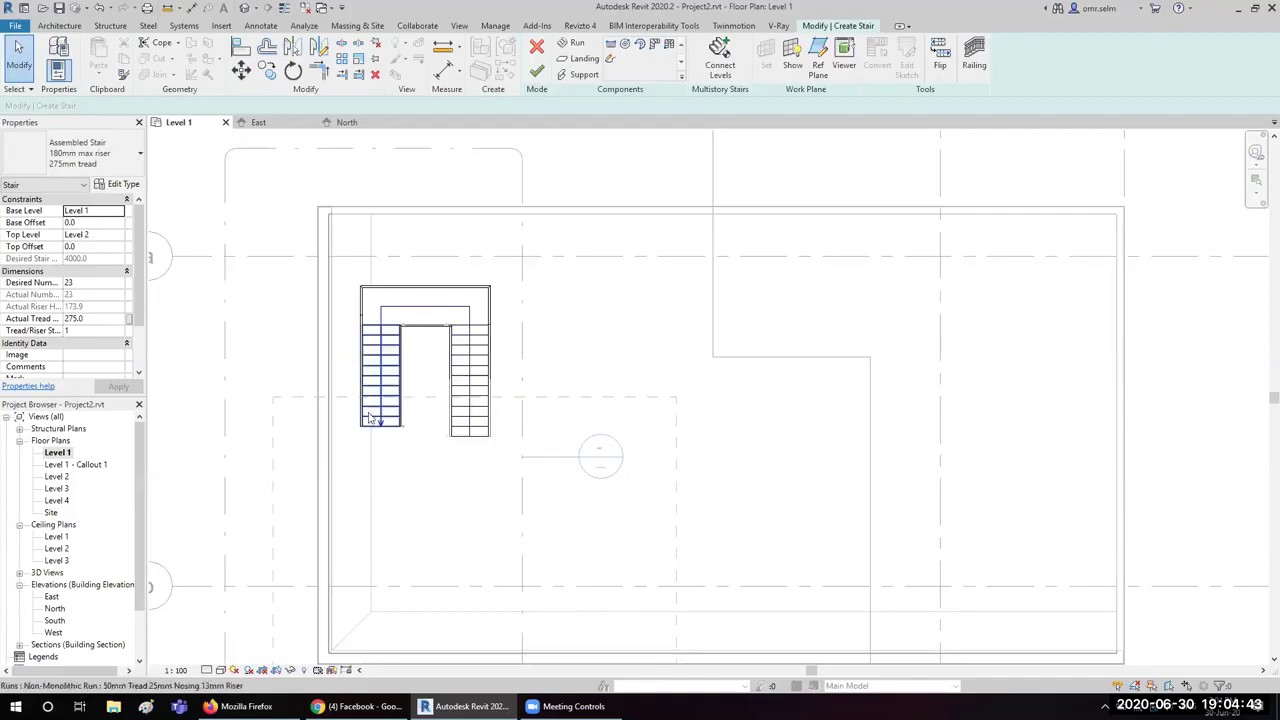
{"action": "left_click", "coordinate": [537, 70]}
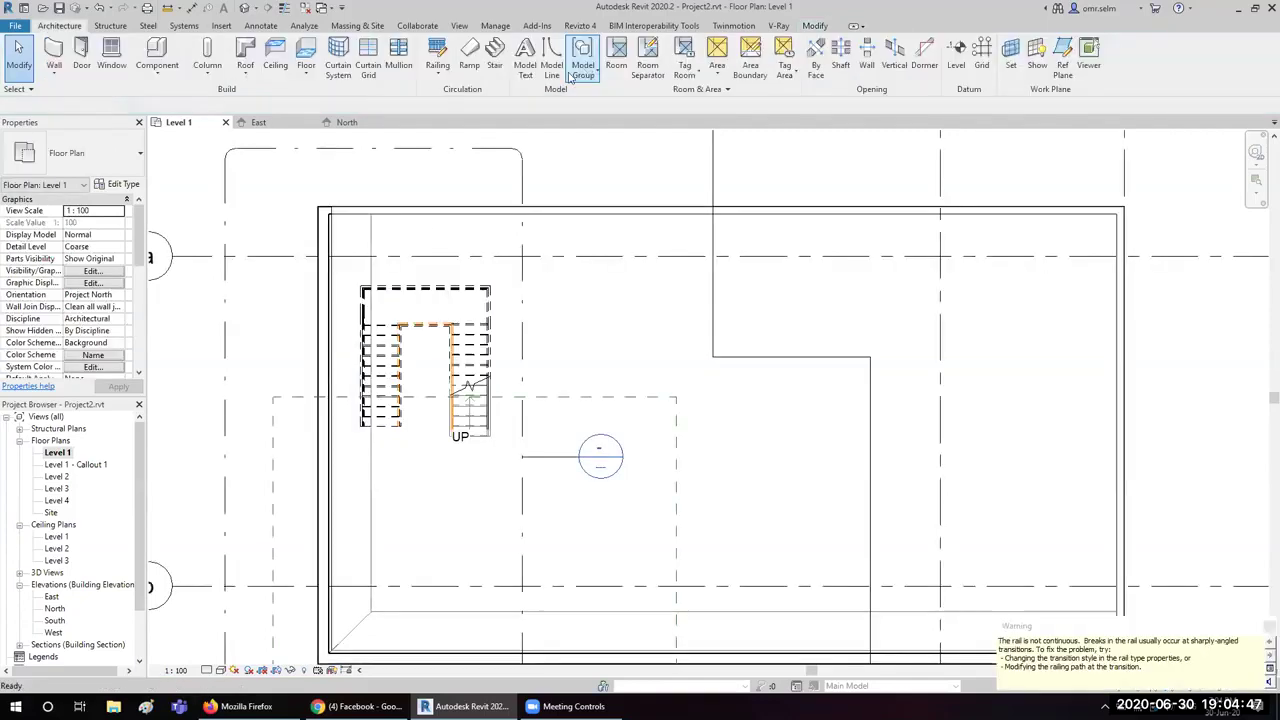
Step: Add a Center-Ends Spiral stair beside it, finish, and switch to the 3D view
{"action": "left_click", "coordinate": [496, 56]}
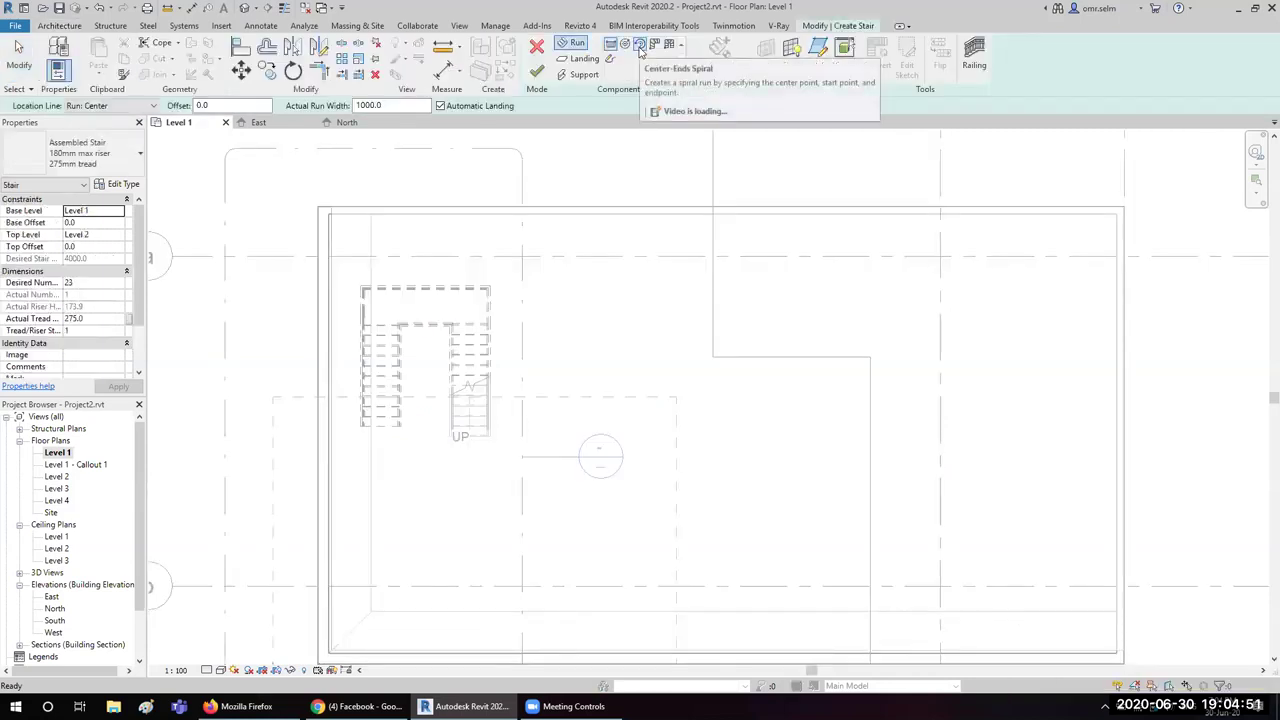
{"action": "left_click", "coordinate": [639, 45]}
{"action": "left_click", "coordinate": [640, 375]}
{"action": "left_click", "coordinate": [686, 334]}
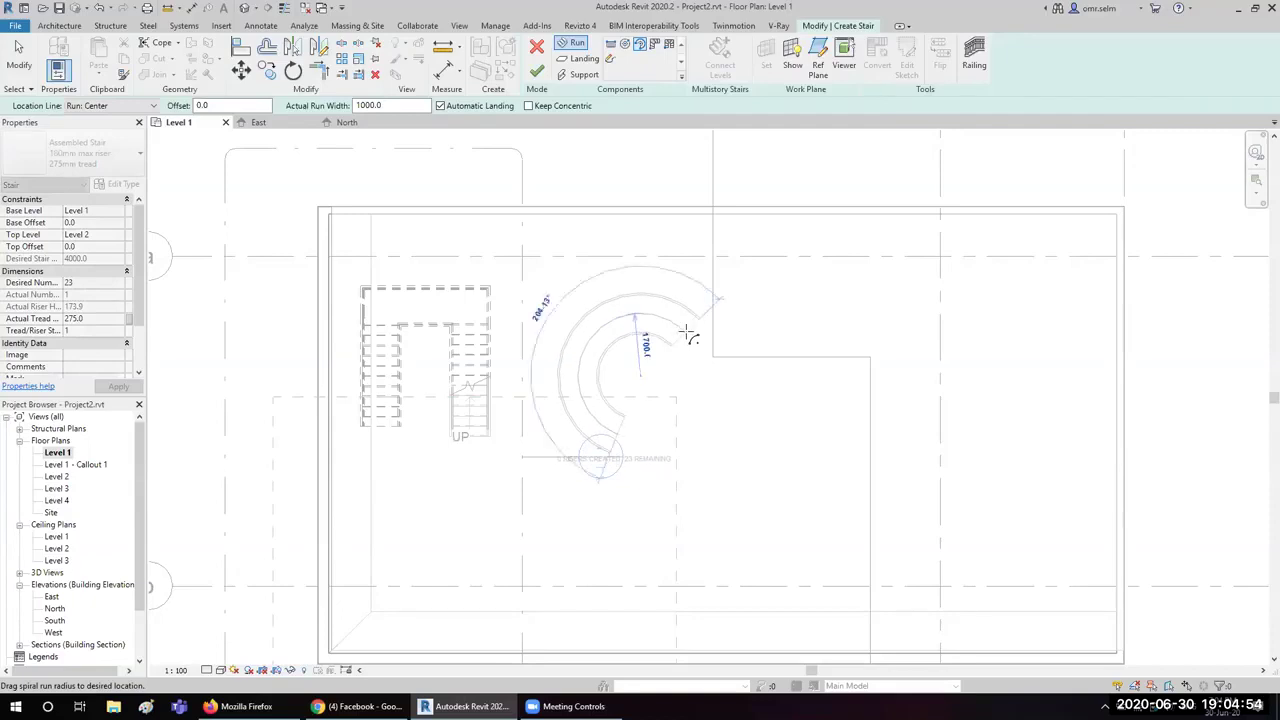
{"action": "left_click", "coordinate": [628, 444]}
{"action": "key", "text": "Escape"}
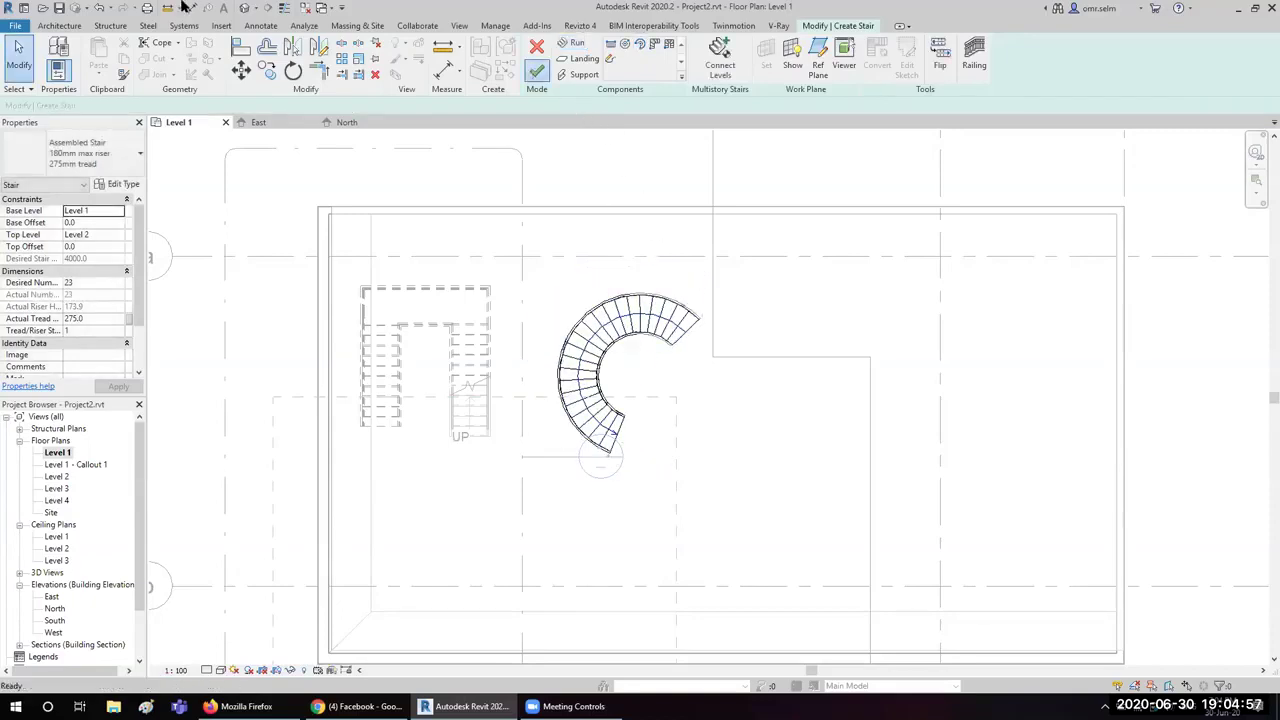
{"action": "left_click", "coordinate": [245, 8]}
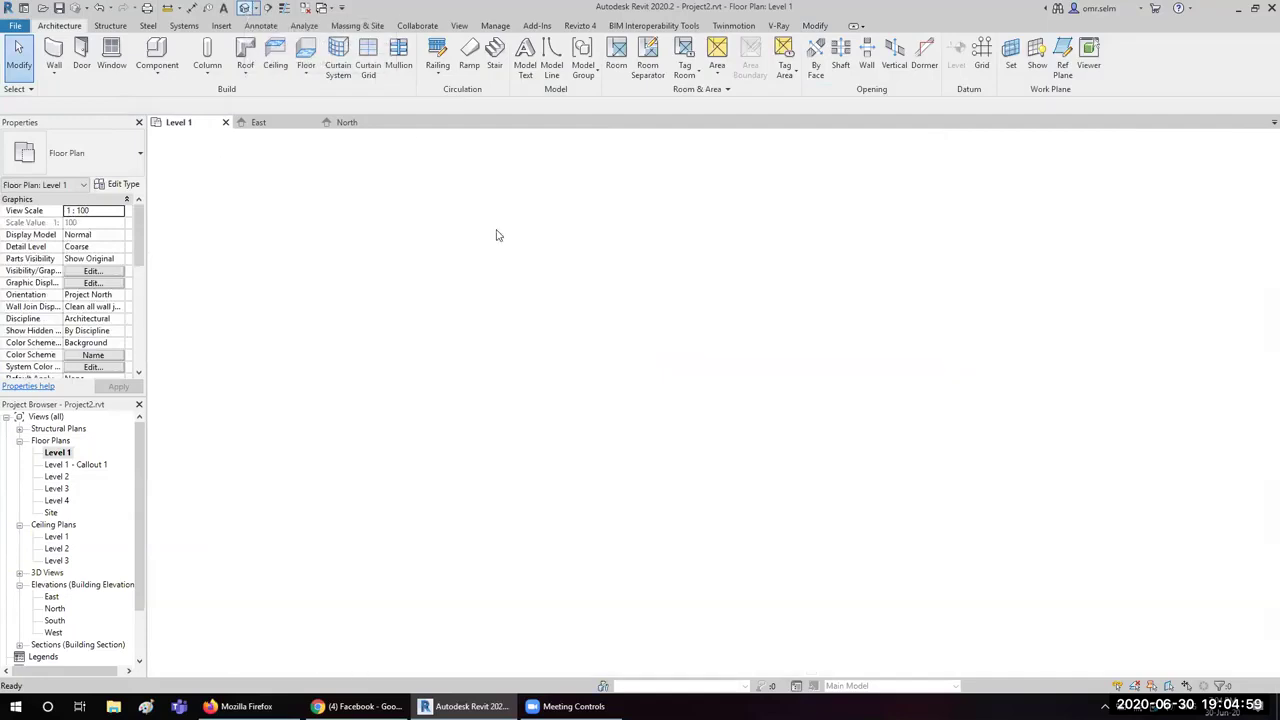
Step: Zoom the 3D view in and out to frame the mass and its dark base
{"action": "scroll", "coordinate": [793, 290], "scroll_direction": "up", "scroll_amount": 1}
{"action": "scroll", "coordinate": [793, 290], "scroll_direction": "up", "scroll_amount": 1}
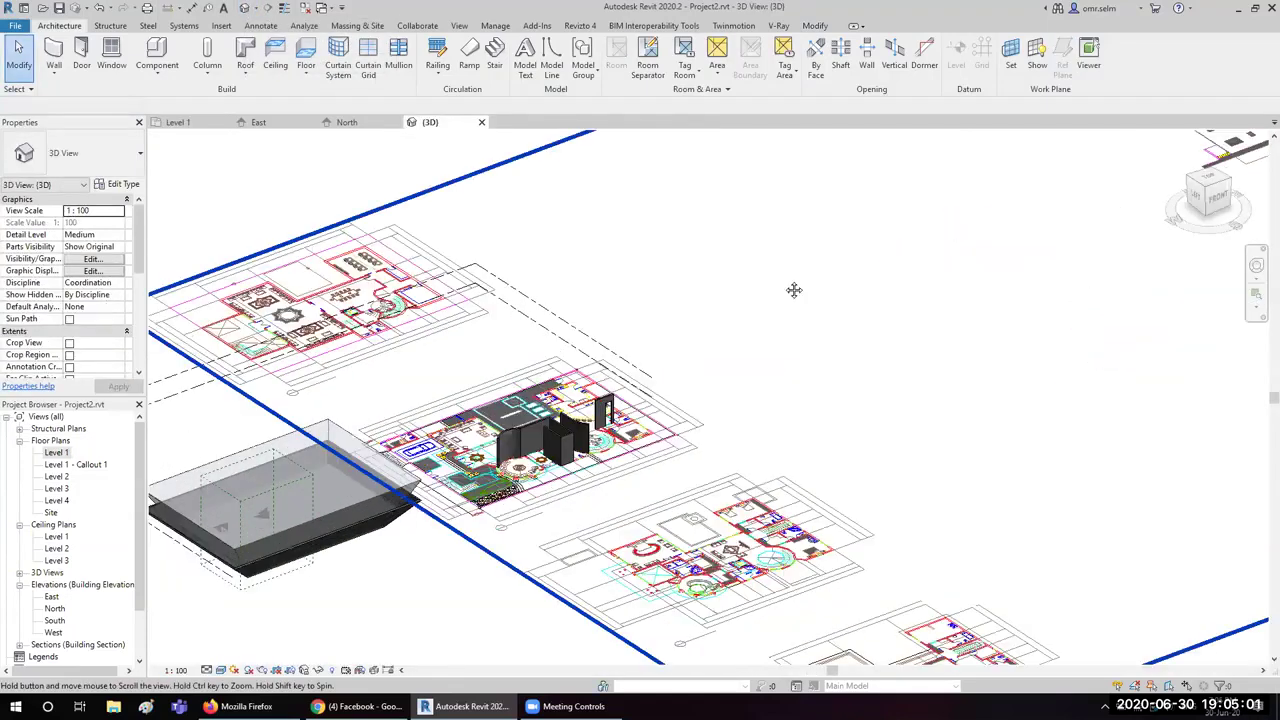
{"action": "scroll", "coordinate": [505, 405], "scroll_direction": "down", "scroll_amount": 1}
{"action": "scroll", "coordinate": [505, 425], "scroll_direction": "up", "scroll_amount": 1}
{"action": "scroll", "coordinate": [505, 427], "scroll_direction": "down", "scroll_amount": 1}
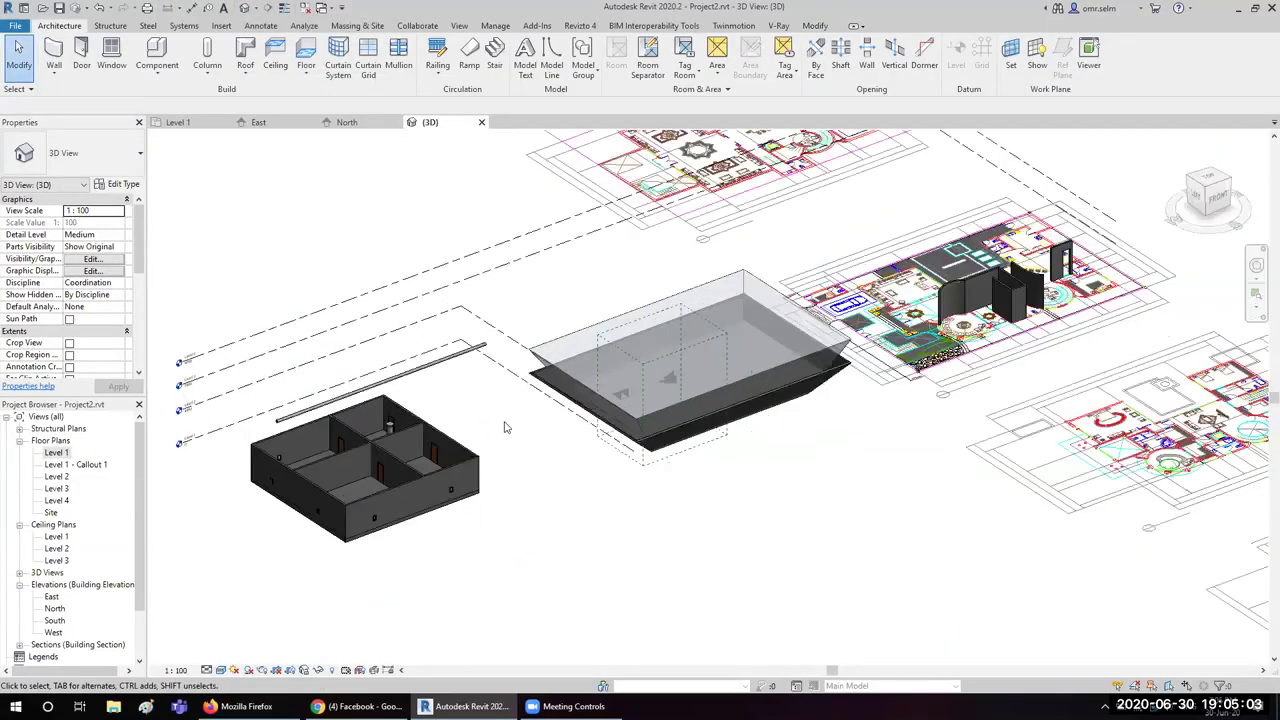
{"action": "scroll", "coordinate": [505, 427], "scroll_direction": "down", "scroll_amount": 2}
{"action": "scroll", "coordinate": [487, 380], "scroll_direction": "up", "scroll_amount": 2}
{"action": "scroll", "coordinate": [487, 380], "scroll_direction": "down", "scroll_amount": 3}
{"action": "scroll", "coordinate": [487, 380], "scroll_direction": "down", "scroll_amount": 2}
{"action": "scroll", "coordinate": [476, 398], "scroll_direction": "up", "scroll_amount": 3}
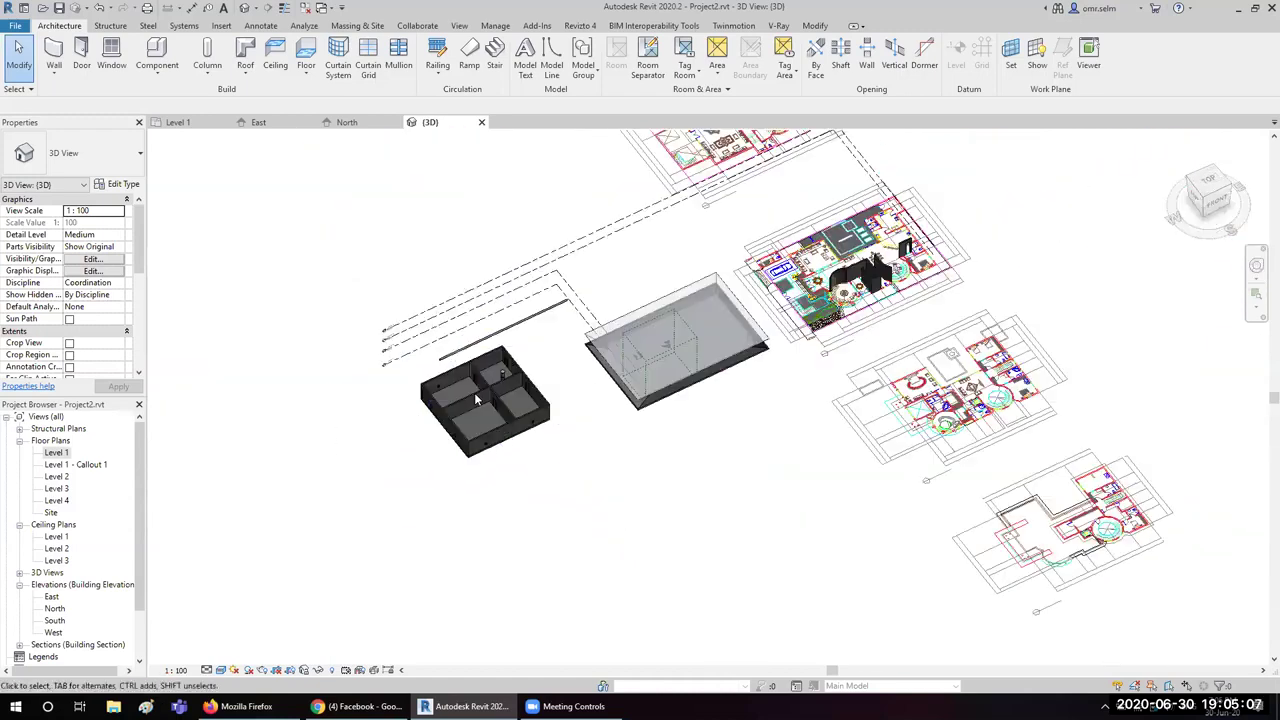
{"action": "scroll", "coordinate": [476, 398], "scroll_direction": "up", "scroll_amount": 2}
{"action": "scroll", "coordinate": [700, 353], "scroll_direction": "up", "scroll_amount": 1}
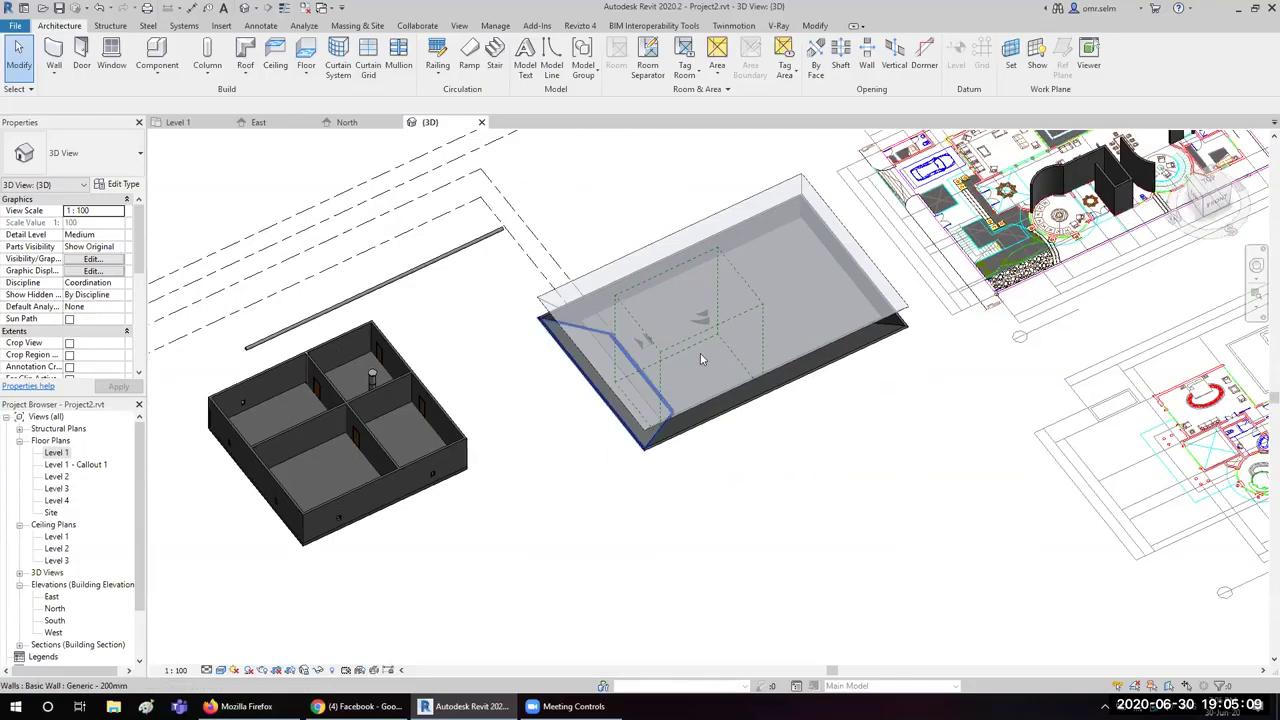
Step: Hide the translucent mass in the 3D view with Hide Elements
{"action": "left_click", "coordinate": [758, 292]}
{"action": "scroll", "coordinate": [780, 300], "scroll_direction": "up", "scroll_amount": 2}
{"action": "left_click", "coordinate": [607, 410]}
{"action": "mouse_move", "coordinate": [607, 413]}
{"action": "middle_mouse_down", "text": "shift"}
{"action": "mouse_move", "coordinate": [568, 355]}
{"action": "mouse_move", "coordinate": [519, 425]}
{"action": "middle_mouse_up", "text": "shift"}
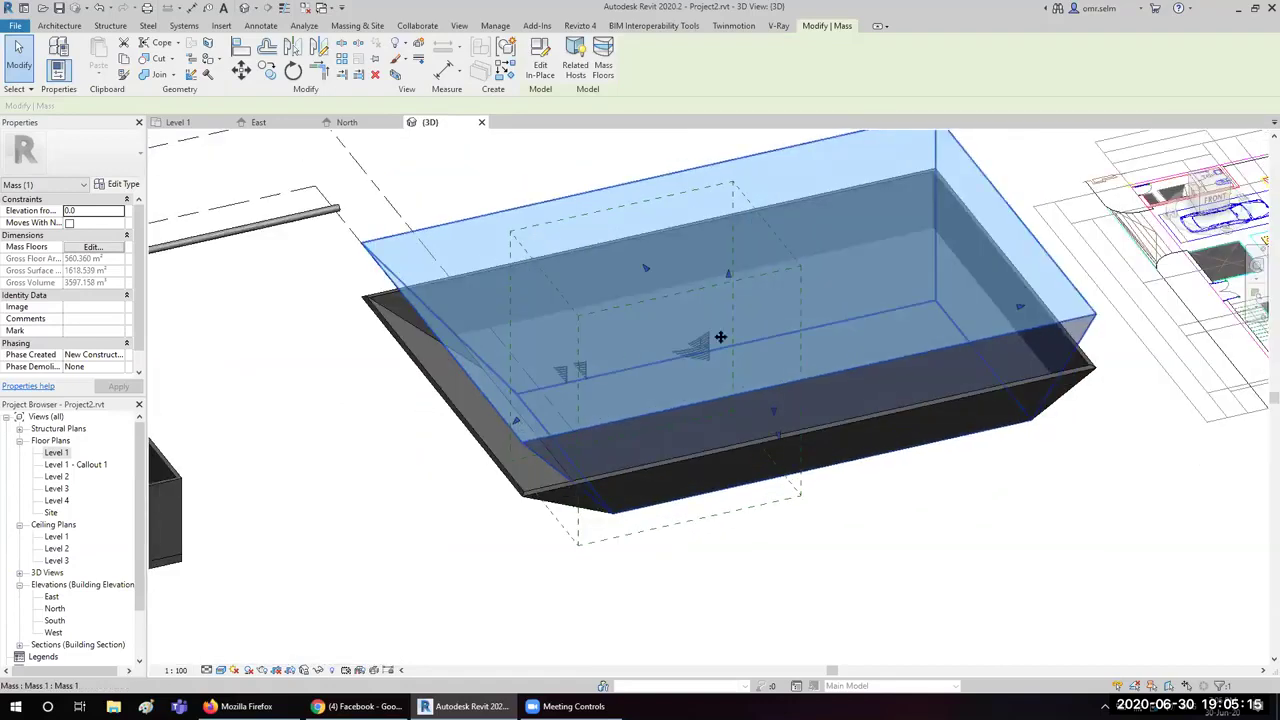
{"action": "left_click", "coordinate": [520, 494], "text": "ctrl"}
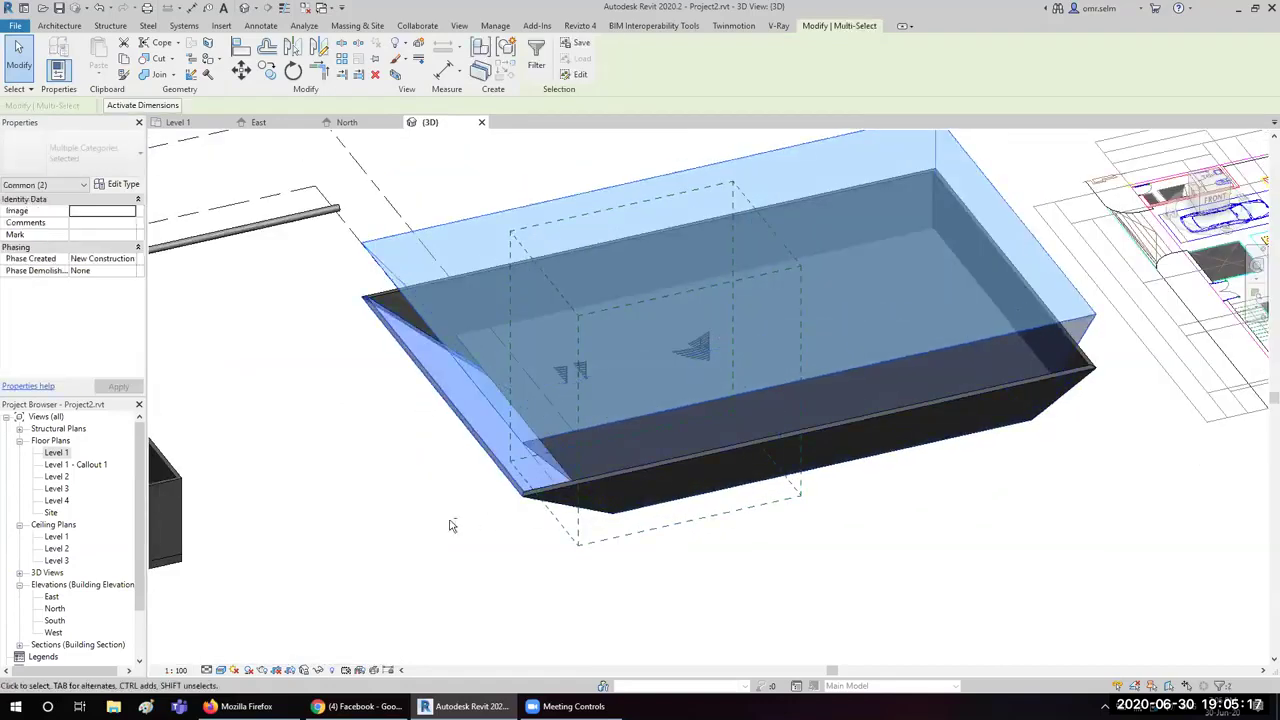
{"action": "middle_click_drag", "start_coordinate": [450, 526], "coordinate": [480, 470], "text": "shift"}
{"action": "left_click", "coordinate": [400, 44]}
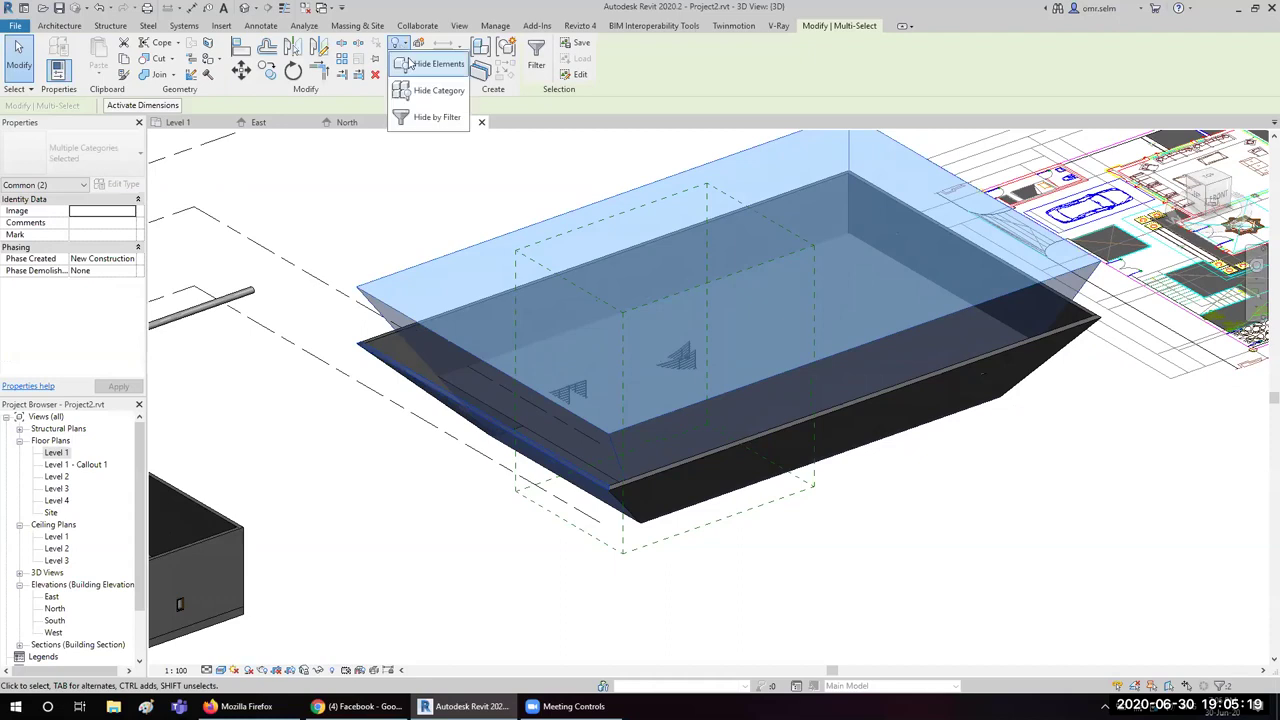
{"action": "left_click", "coordinate": [410, 64]}
Step: Hide the mass floor as well, exposing both stairs inside the base
{"action": "left_click", "coordinate": [621, 406]}
{"action": "left_click", "coordinate": [650, 398]}
{"action": "key", "text": "Escape"}
{"action": "left_click", "coordinate": [917, 326]}
{"action": "left_click", "coordinate": [400, 44]}
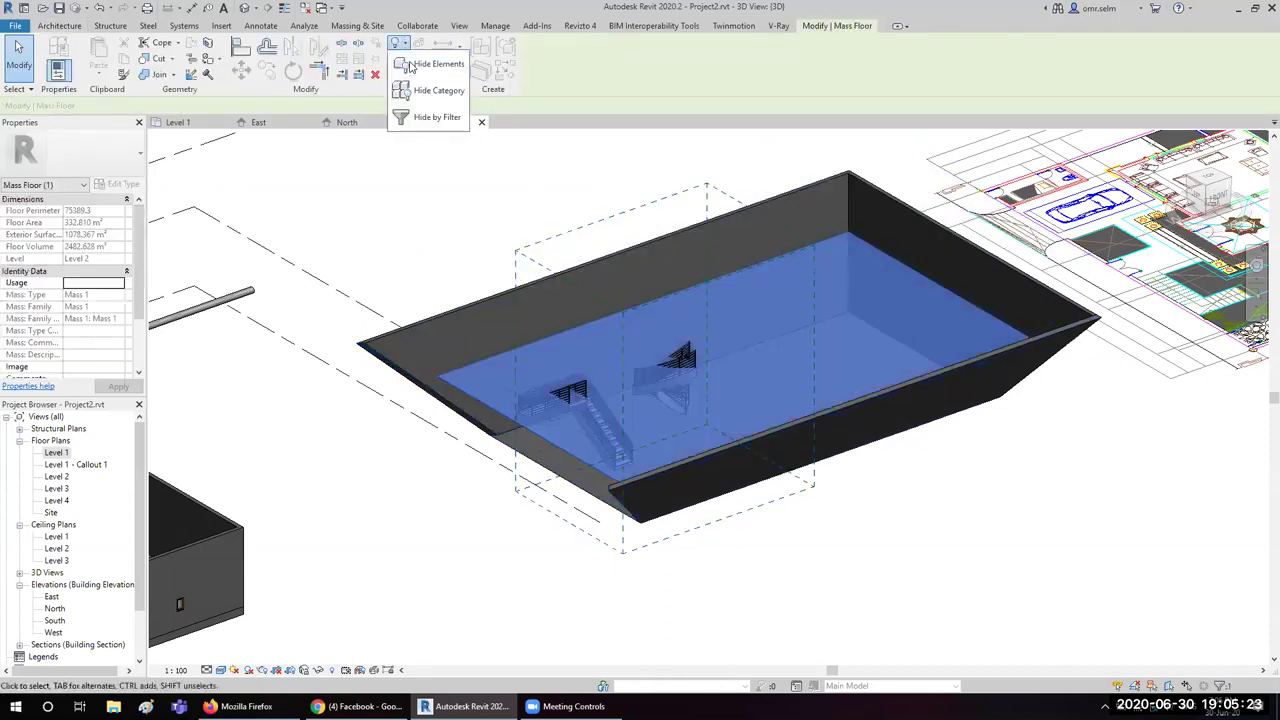
{"action": "left_click", "coordinate": [410, 64]}
Step: Orbit around the stairs, select the spiral stair and look under the curved stair
{"action": "scroll", "coordinate": [659, 470], "scroll_direction": "up", "scroll_amount": 5}
{"action": "mouse_move", "coordinate": [659, 470]}
{"action": "middle_mouse_down", "text": "shift"}
{"action": "mouse_move", "coordinate": [514, 520]}
{"action": "mouse_move", "coordinate": [846, 394]}
{"action": "middle_mouse_up", "text": "shift"}
{"action": "scroll", "coordinate": [898, 312], "scroll_direction": "up", "scroll_amount": 4}
{"action": "scroll", "coordinate": [570, 483], "scroll_direction": "up", "scroll_amount": 2}
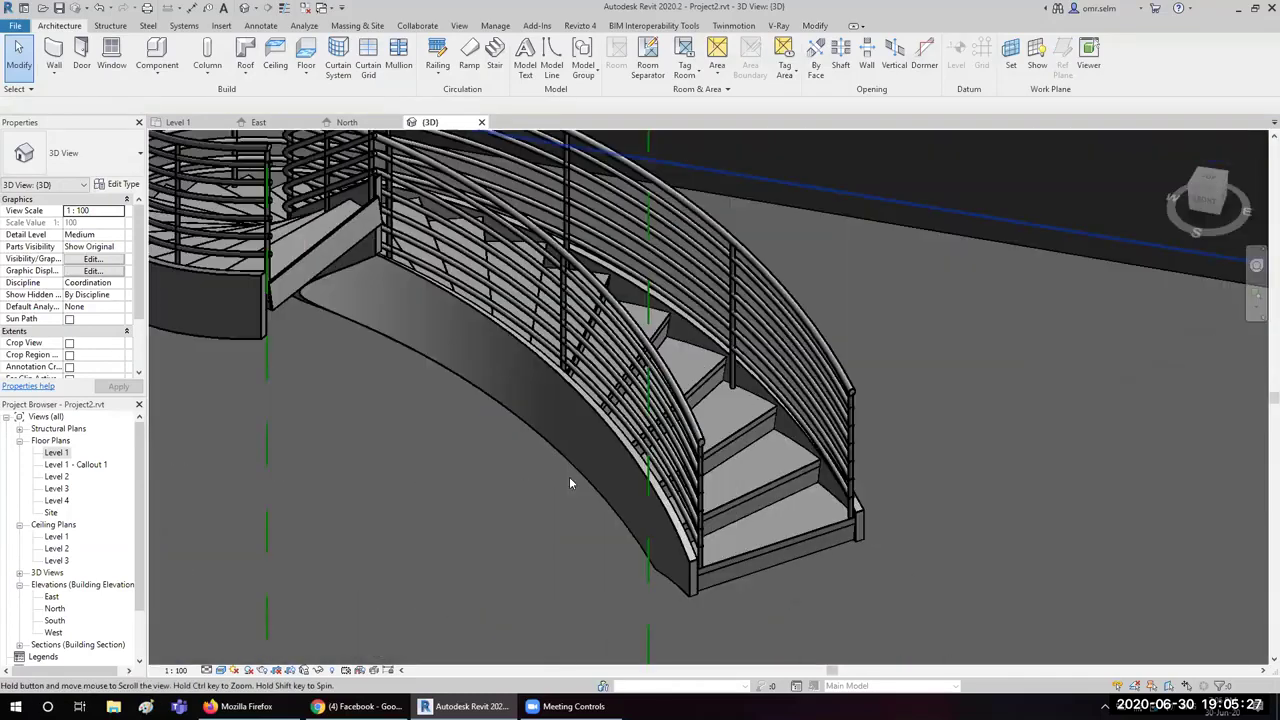
{"action": "scroll", "coordinate": [709, 423], "scroll_direction": "up", "scroll_amount": 2}
{"action": "left_click", "coordinate": [733, 430]}
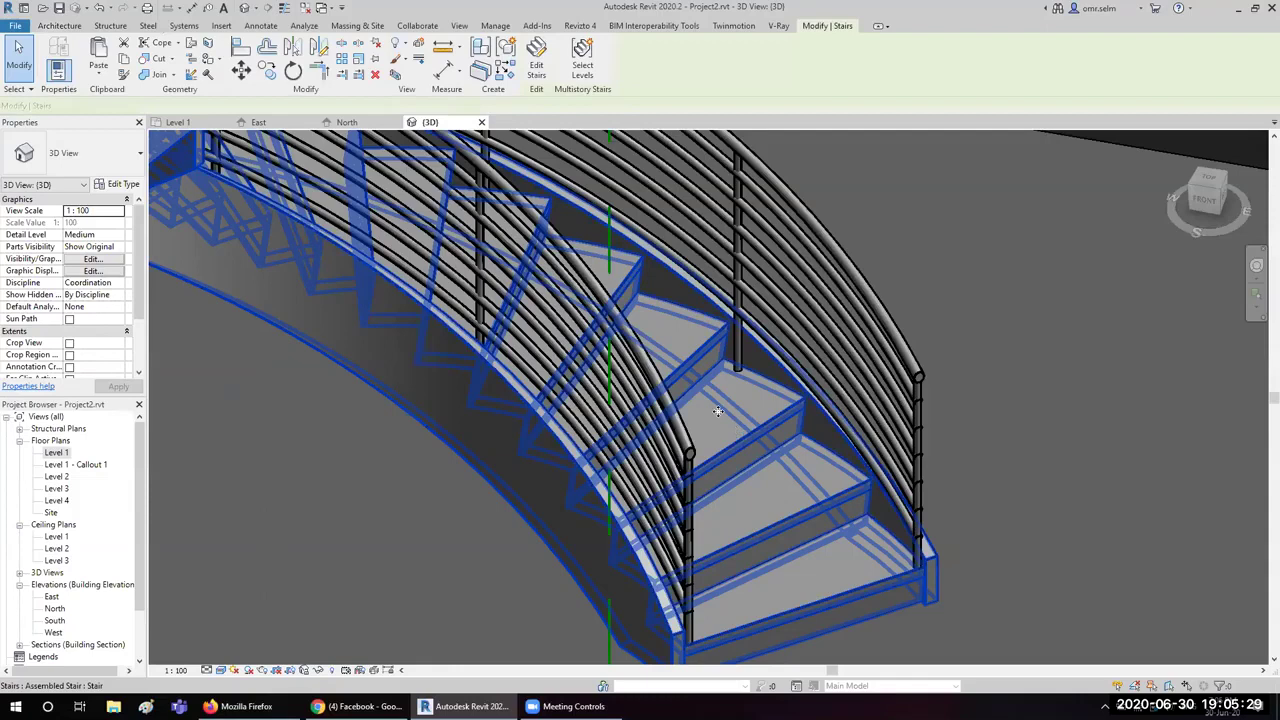
{"action": "scroll", "coordinate": [718, 412], "scroll_direction": "down", "scroll_amount": 4}
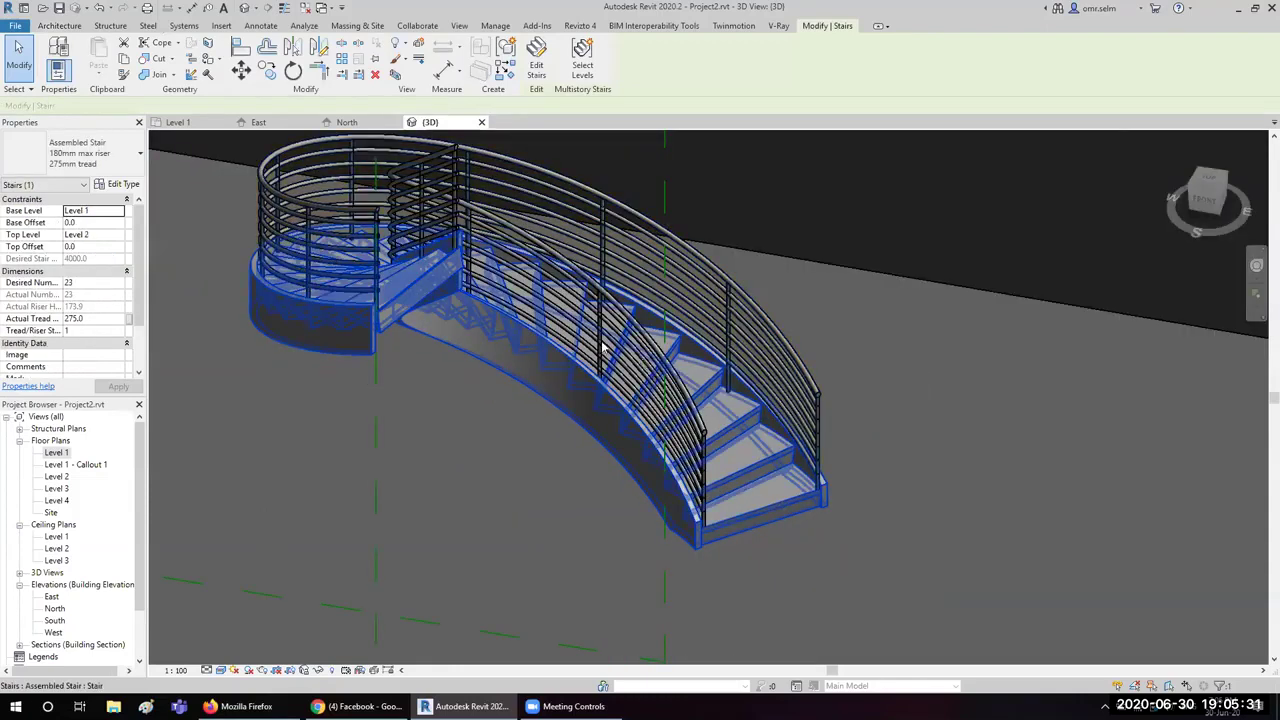
{"action": "mouse_move", "coordinate": [447, 318]}
{"action": "middle_mouse_down", "text": "shift"}
{"action": "mouse_move", "coordinate": [683, 376]}
{"action": "mouse_move", "coordinate": [758, 278]}
{"action": "mouse_move", "coordinate": [667, 338]}
{"action": "mouse_move", "coordinate": [345, 287]}
{"action": "mouse_move", "coordinate": [431, 306]}
{"action": "mouse_move", "coordinate": [677, 490]}
{"action": "mouse_move", "coordinate": [811, 399]}
{"action": "middle_mouse_up", "text": "shift"}
{"action": "middle_click_drag", "start_coordinate": [601, 368], "coordinate": [700, 316], "text": "shift"}
Step: Review the six rails of the 900mm Pipe railing without changes, then reselect the spiral stair
{"action": "left_click", "coordinate": [698, 314]}
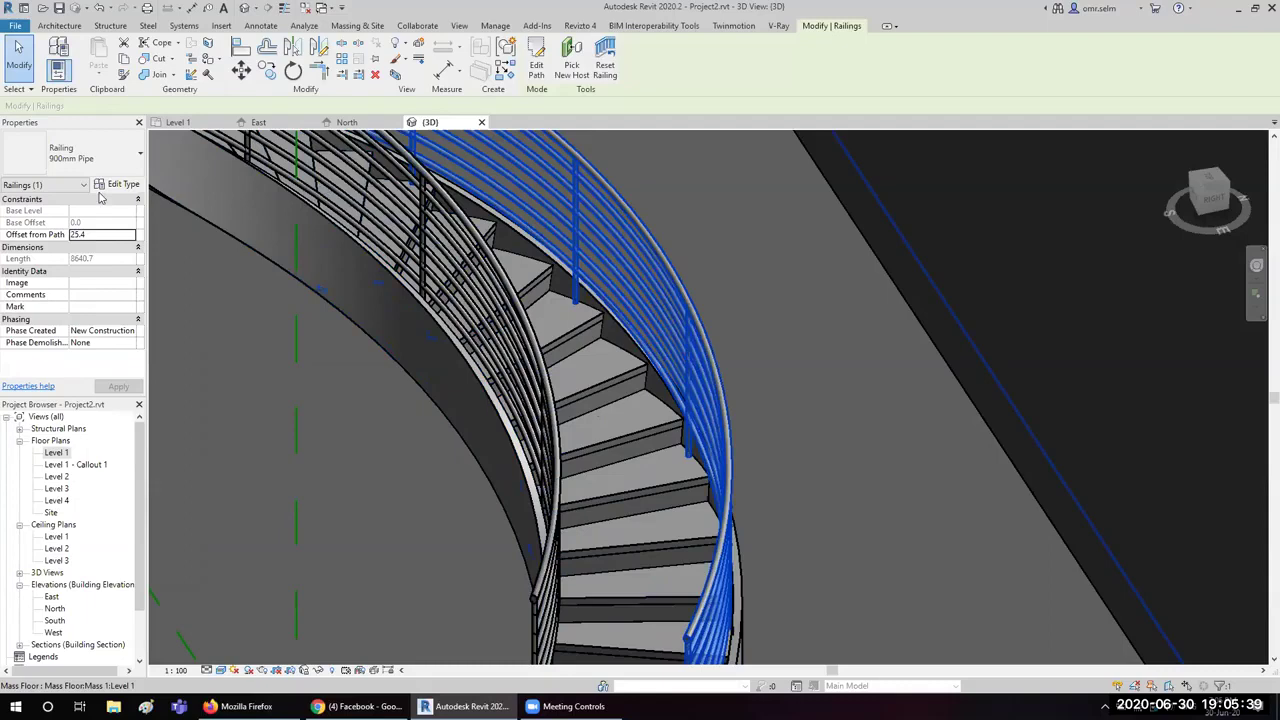
{"action": "left_click", "coordinate": [112, 185]}
{"action": "left_click", "coordinate": [745, 305]}
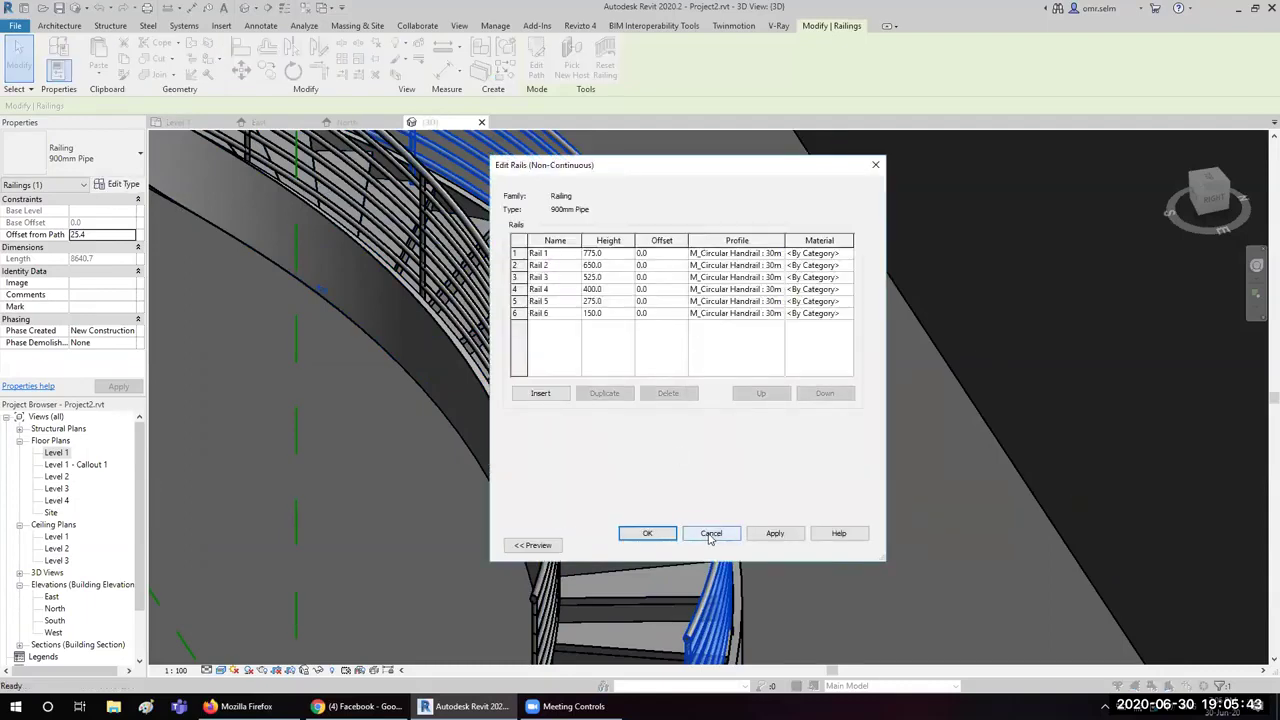
{"action": "left_click", "coordinate": [708, 535]}
{"action": "left_click", "coordinate": [745, 545]}
{"action": "middle_click_drag", "start_coordinate": [600, 450], "coordinate": [690, 400], "text": "shift"}
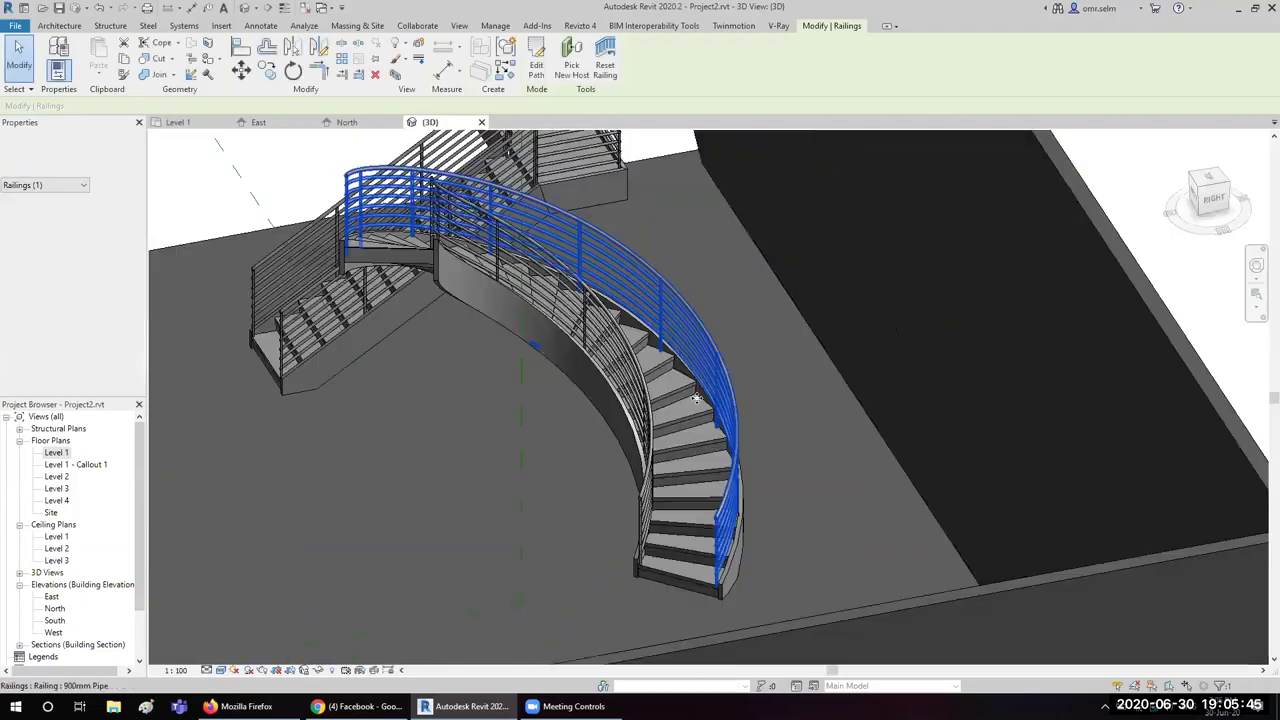
{"action": "left_click", "coordinate": [680, 400]}
Step: Inspect the Assembled Stair type's calculation rules and run type, then close without changes
{"action": "left_click", "coordinate": [120, 184]}
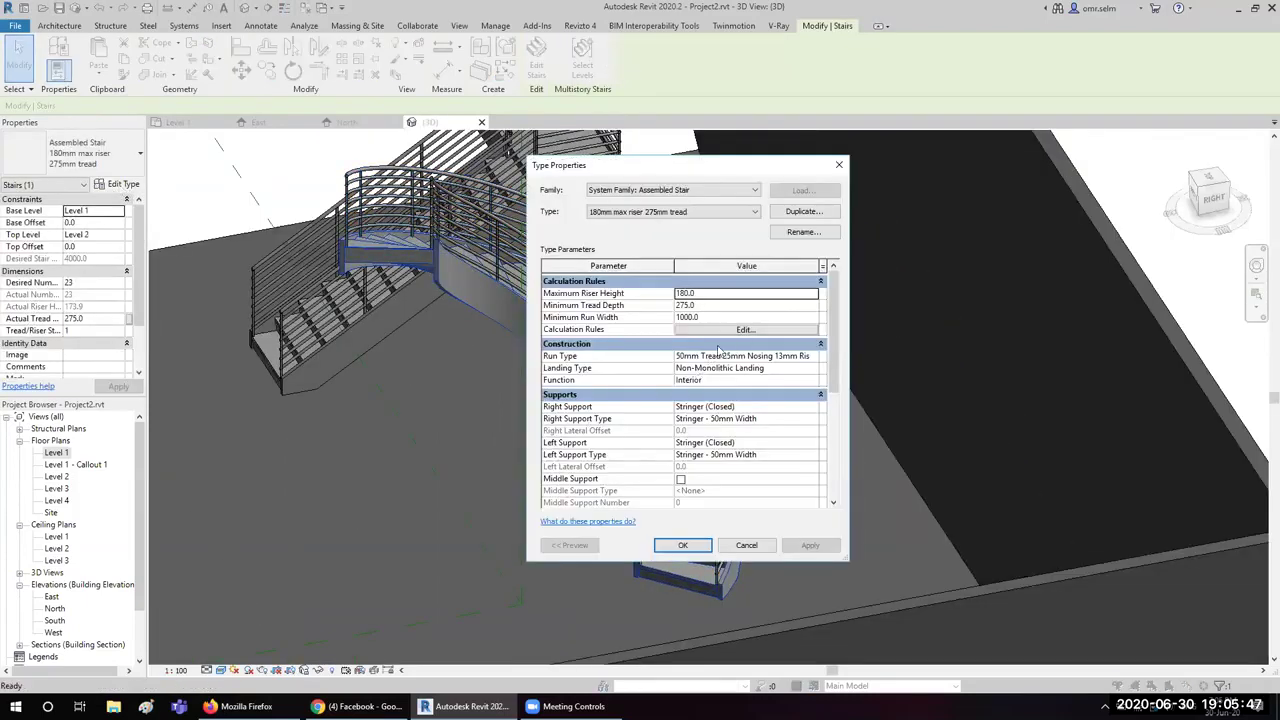
{"action": "left_click", "coordinate": [745, 331]}
{"action": "key", "text": "Return"}
{"action": "left_click", "coordinate": [800, 356]}
{"action": "left_click", "coordinate": [812, 356]}
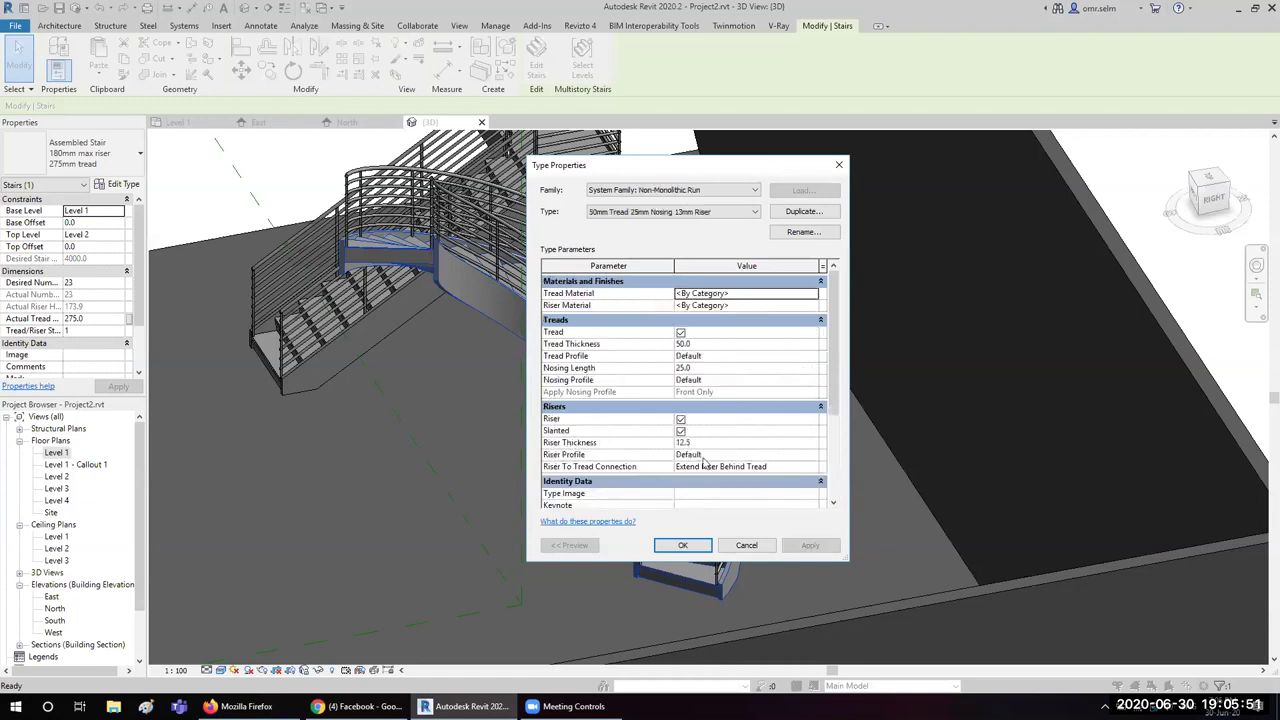
{"action": "key", "text": "Return"}
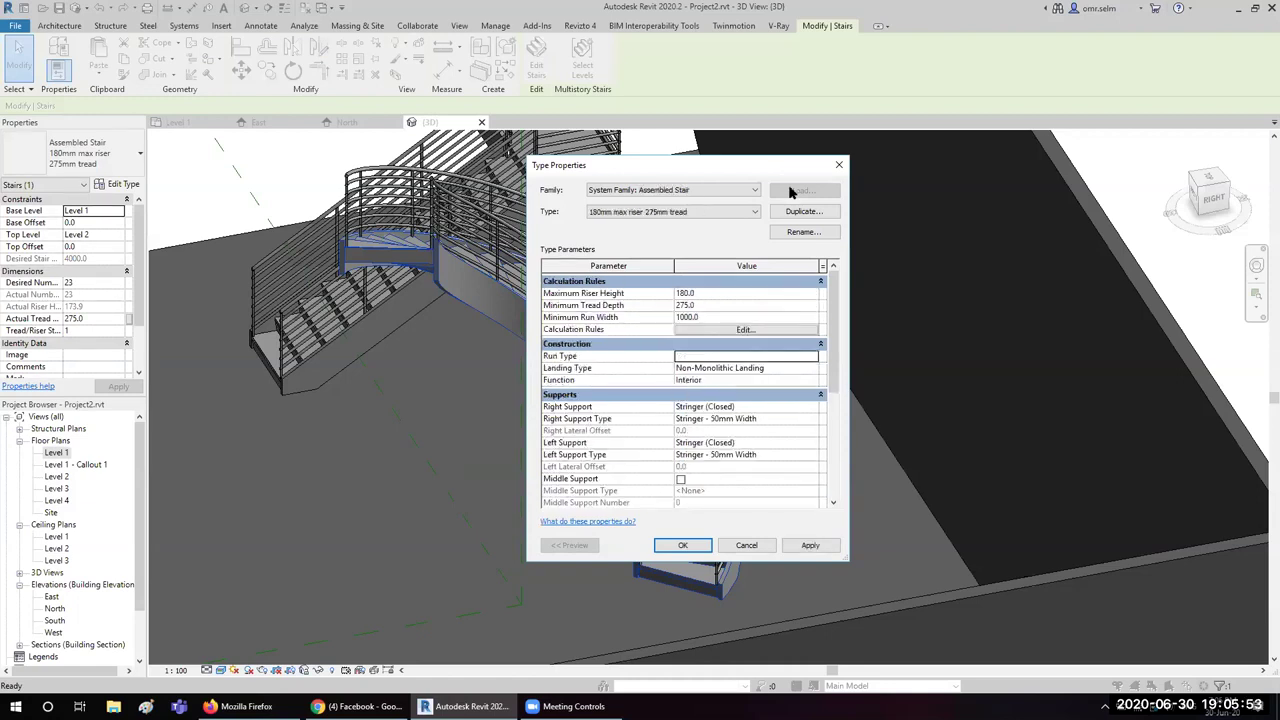
{"action": "left_click", "coordinate": [838, 165]}
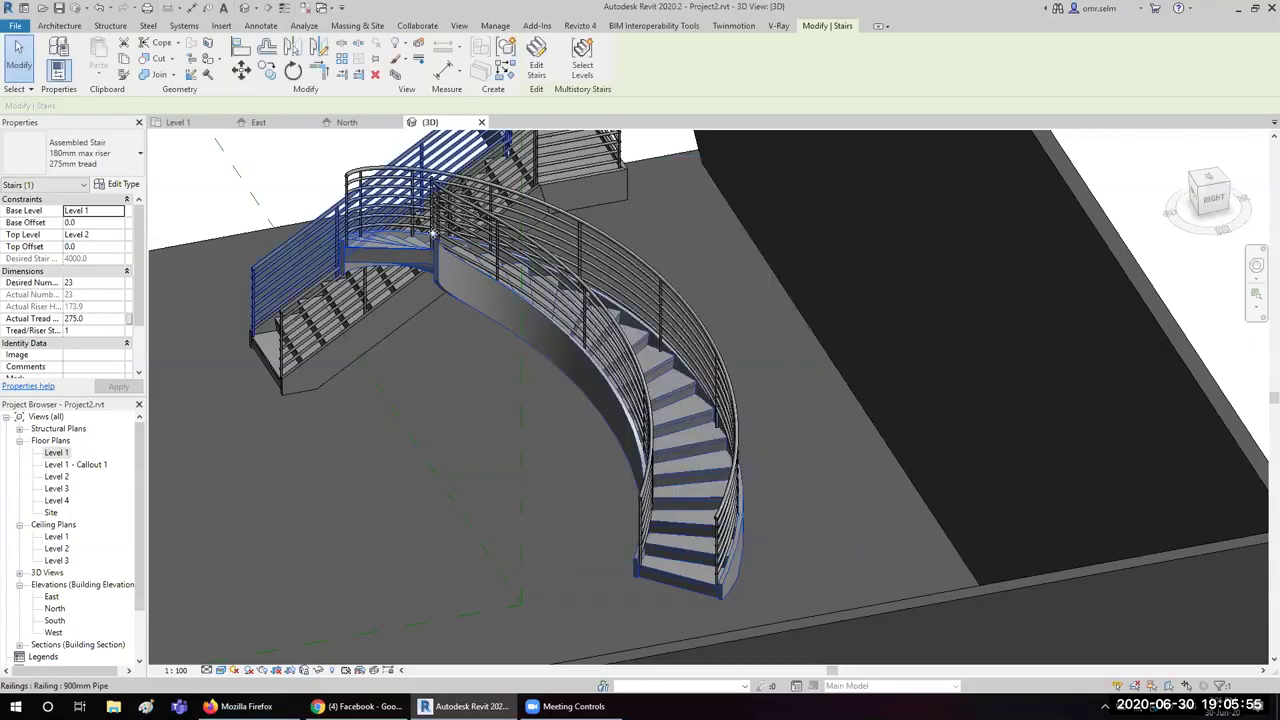
Step: Clear the selection, cancel the room separation command, and select the whole straight stair
{"action": "scroll", "coordinate": [450, 245], "scroll_direction": "down", "scroll_amount": 3}
{"action": "scroll", "coordinate": [500, 280], "scroll_direction": "down", "scroll_amount": 1}
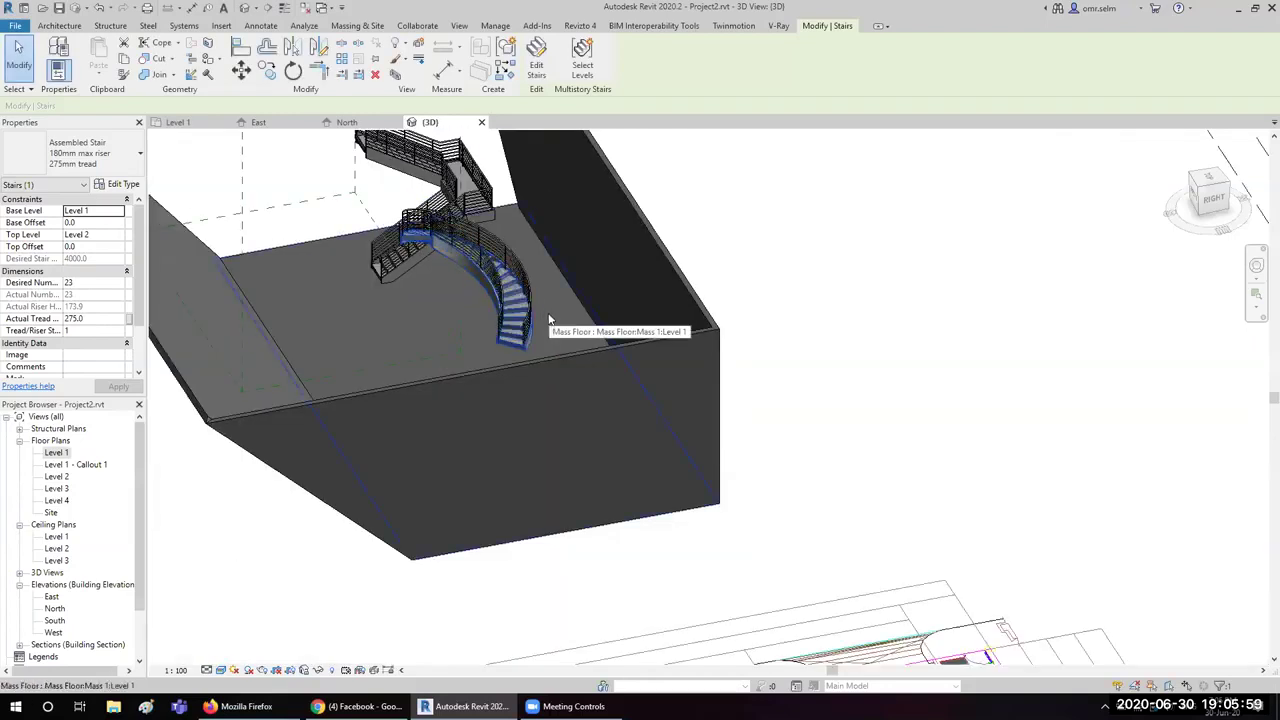
{"action": "key", "text": "Escape"}
{"action": "scroll", "coordinate": [760, 300], "scroll_direction": "down", "scroll_amount": 2}
{"action": "left_click", "coordinate": [648, 78]}
{"action": "key", "text": "Escape"}
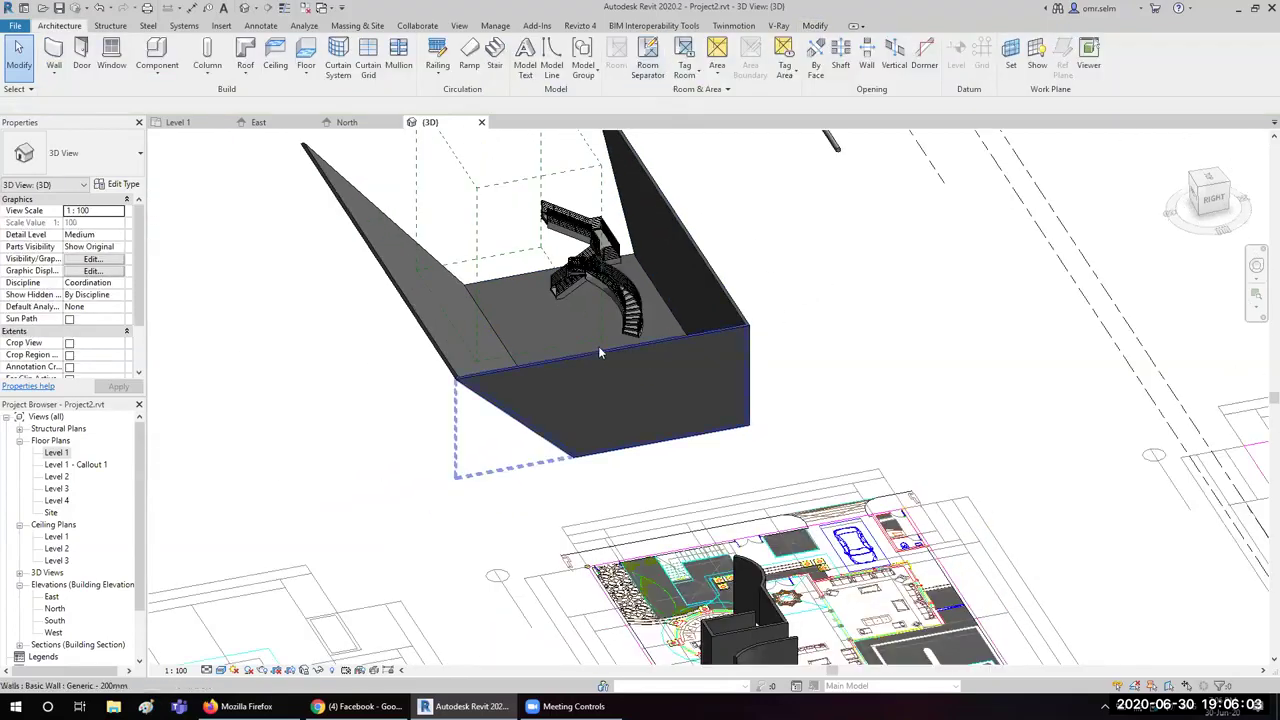
{"action": "left_click", "coordinate": [619, 262]}
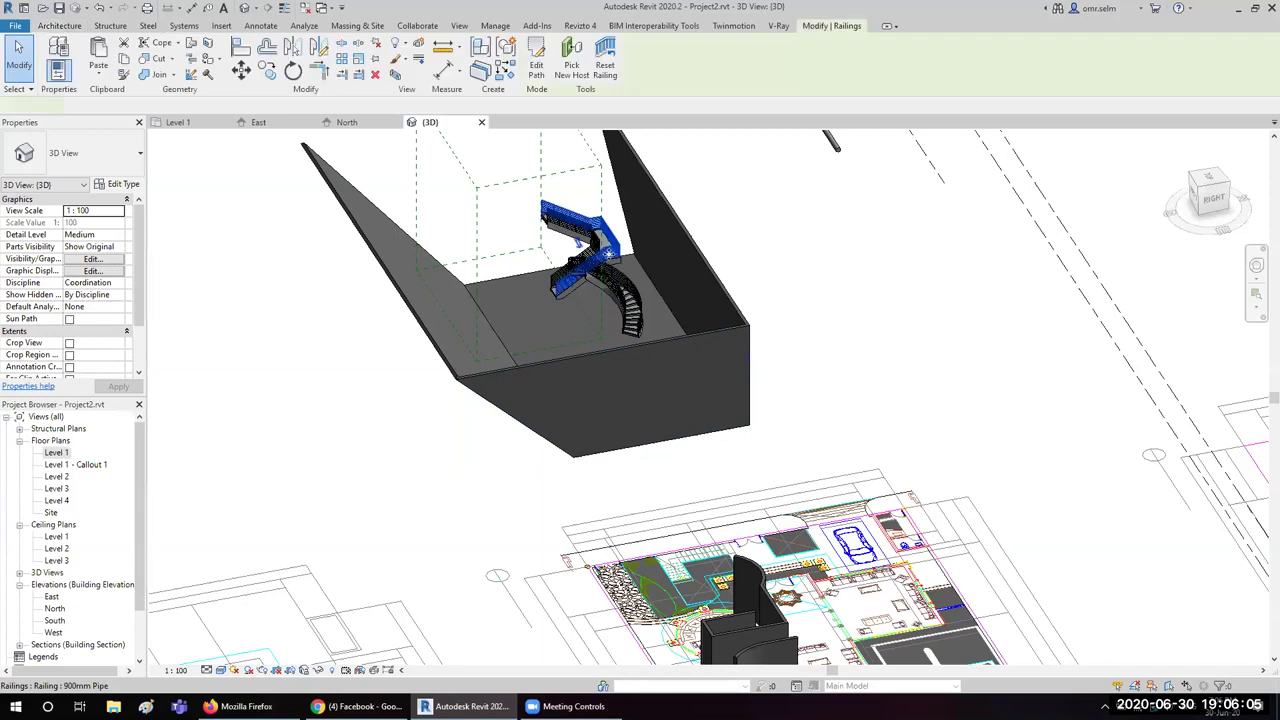
{"action": "scroll", "coordinate": [605, 245], "scroll_direction": "up", "scroll_amount": 3}
{"action": "scroll", "coordinate": [598, 225], "scroll_direction": "up", "scroll_amount": 2}
{"action": "left_click", "coordinate": [596, 215]}
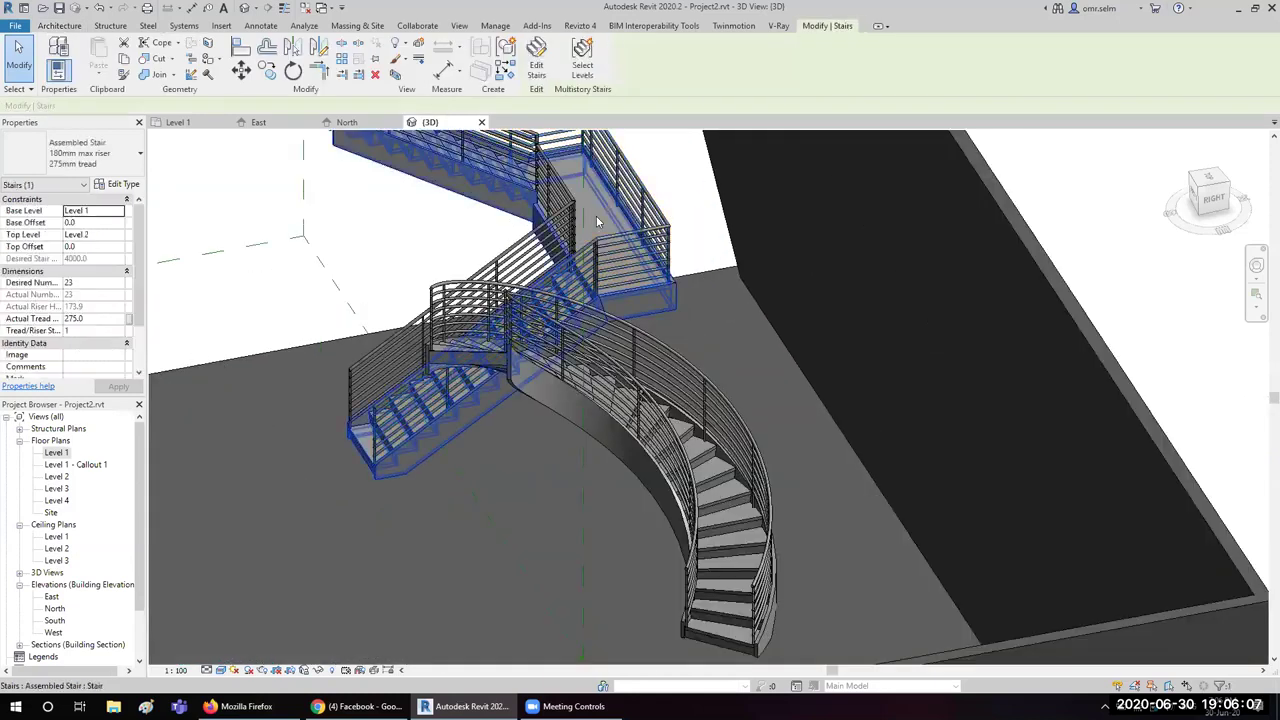
Step: In the East elevation, connect the straight stair to Level 3 and Level 4, rising to 9700
{"action": "left_click", "coordinate": [582, 55]}
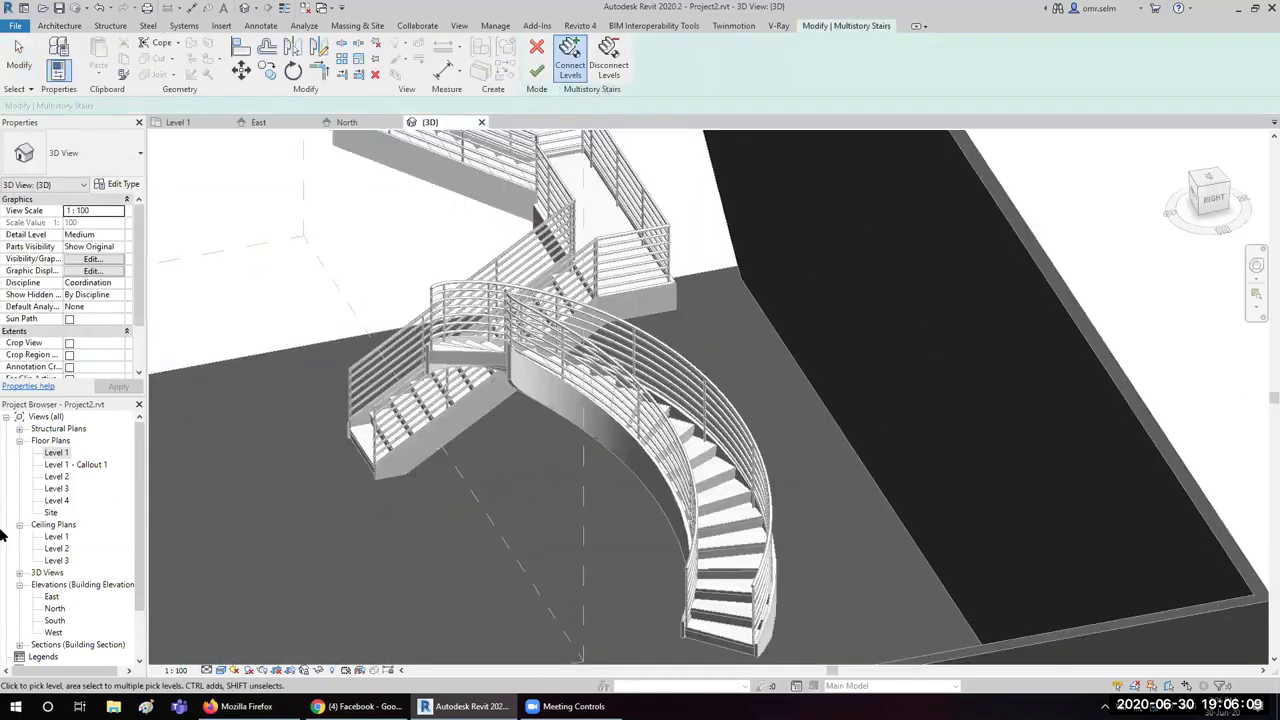
{"action": "double_click", "coordinate": [51, 596]}
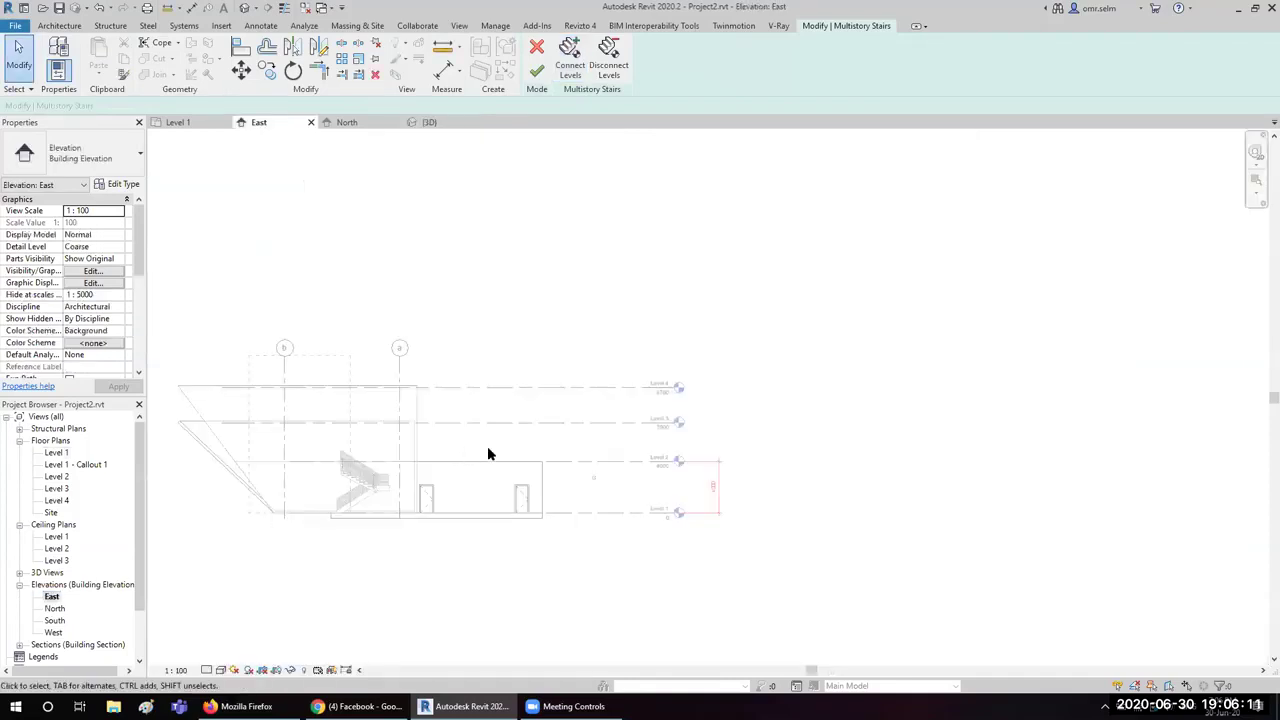
{"action": "left_click", "coordinate": [570, 60]}
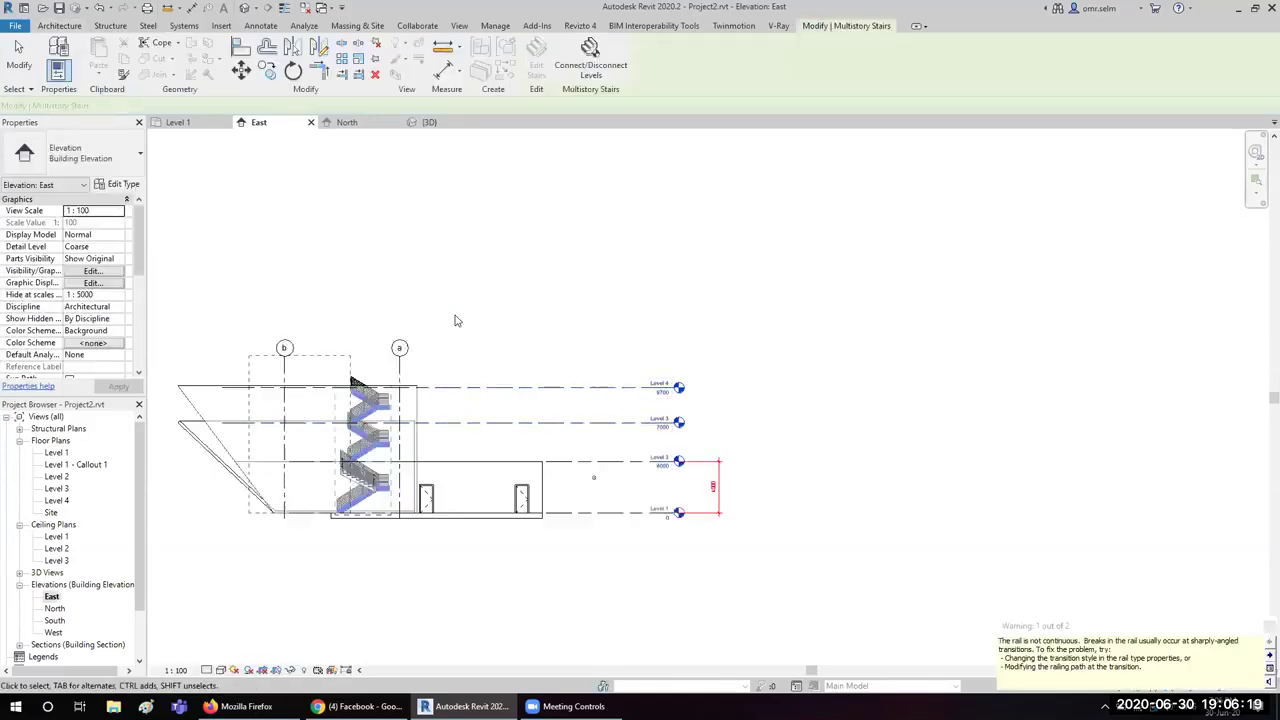
{"action": "scroll", "coordinate": [338, 487], "scroll_direction": "up", "scroll_amount": 3}
{"action": "scroll", "coordinate": [338, 487], "scroll_direction": "up", "scroll_amount": 2}
{"action": "mouse_move", "coordinate": [733, 409]}
{"action": "middle_mouse_down"}
{"action": "mouse_move", "coordinate": [648, 415]}
{"action": "mouse_move", "coordinate": [526, 398]}
{"action": "middle_mouse_up"}
{"action": "scroll", "coordinate": [775, 441], "scroll_direction": "down", "scroll_amount": 2}
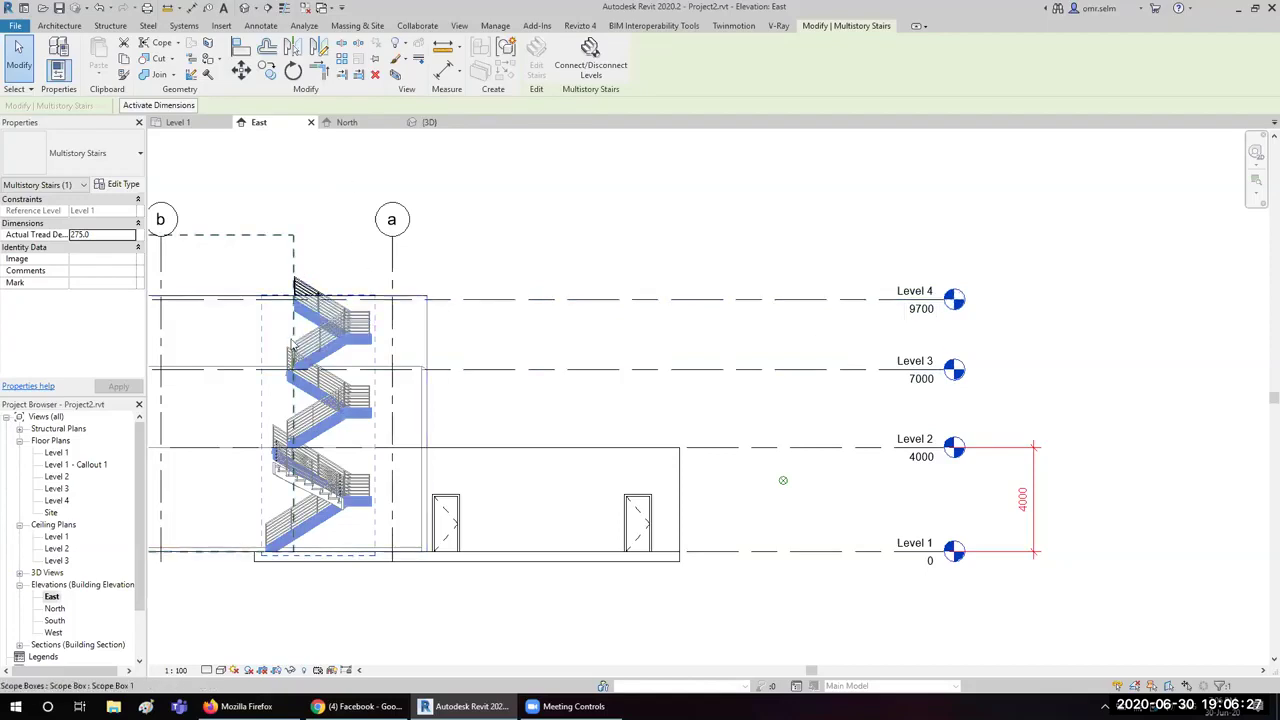
{"action": "left_click", "coordinate": [470, 317]}
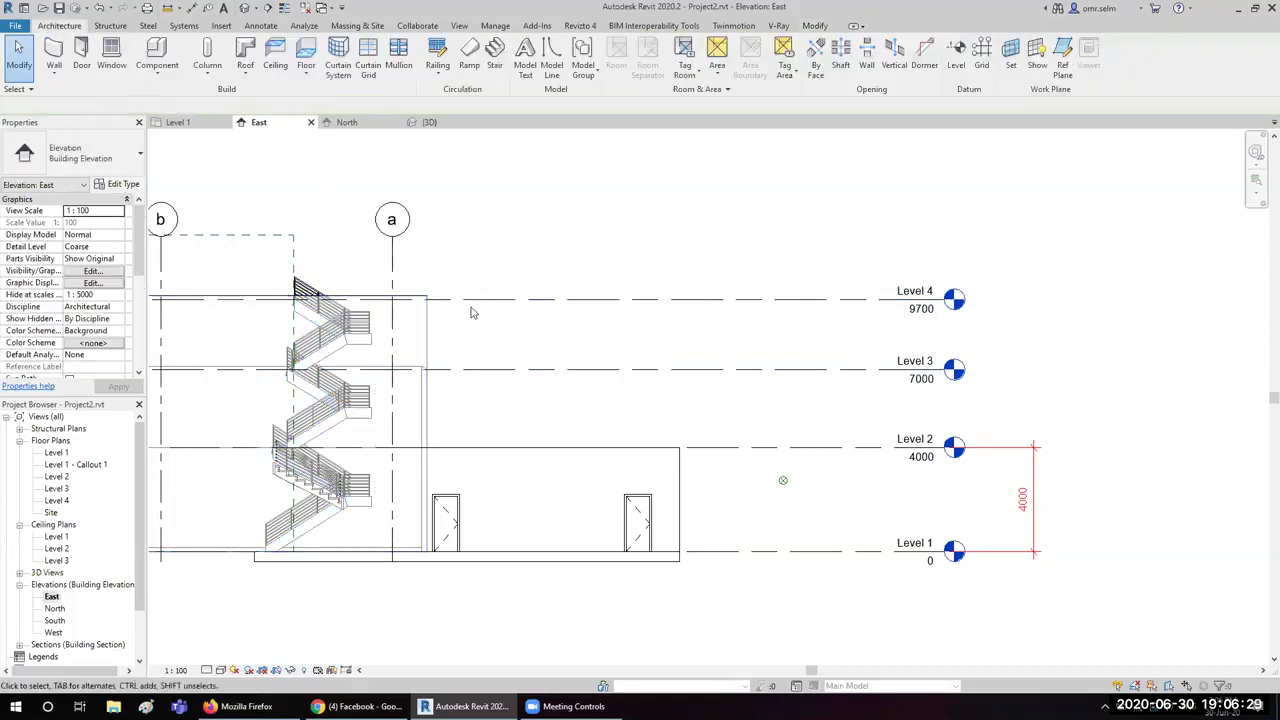
{"action": "scroll", "coordinate": [652, 436], "scroll_direction": "down", "scroll_amount": 1}
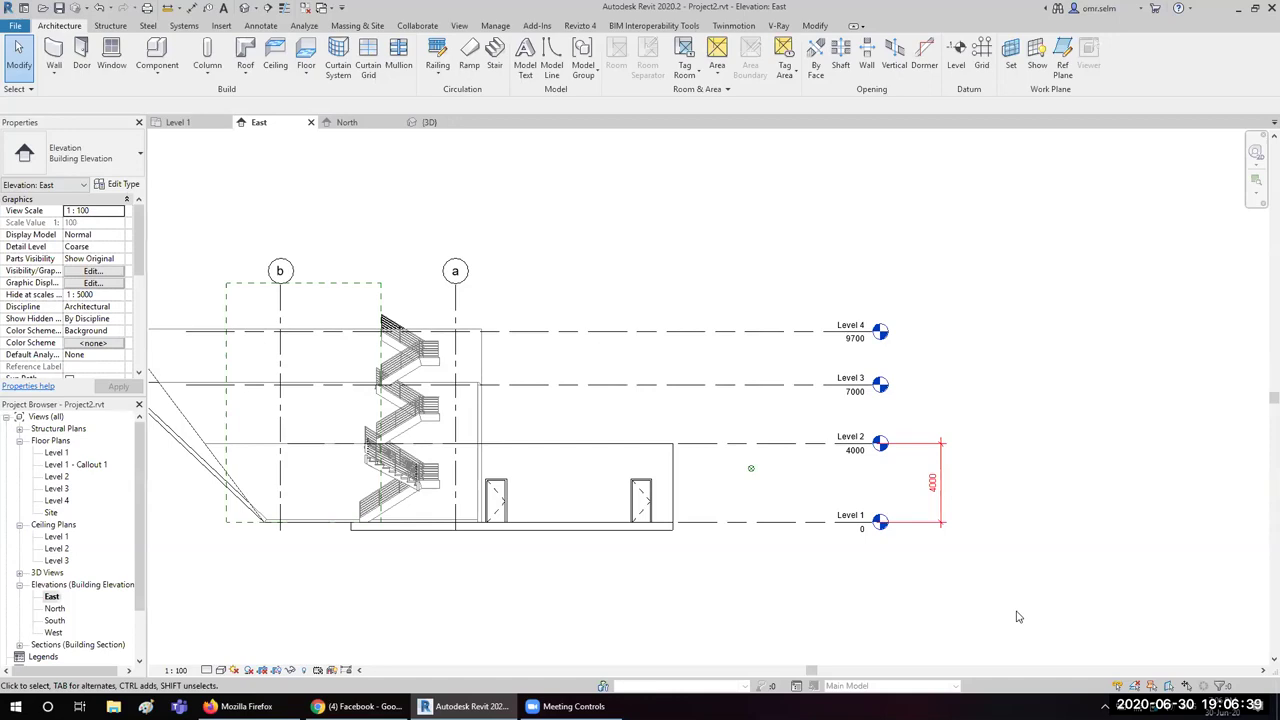
{"action": "scroll", "coordinate": [387, 369], "scroll_direction": "up", "scroll_amount": 3}
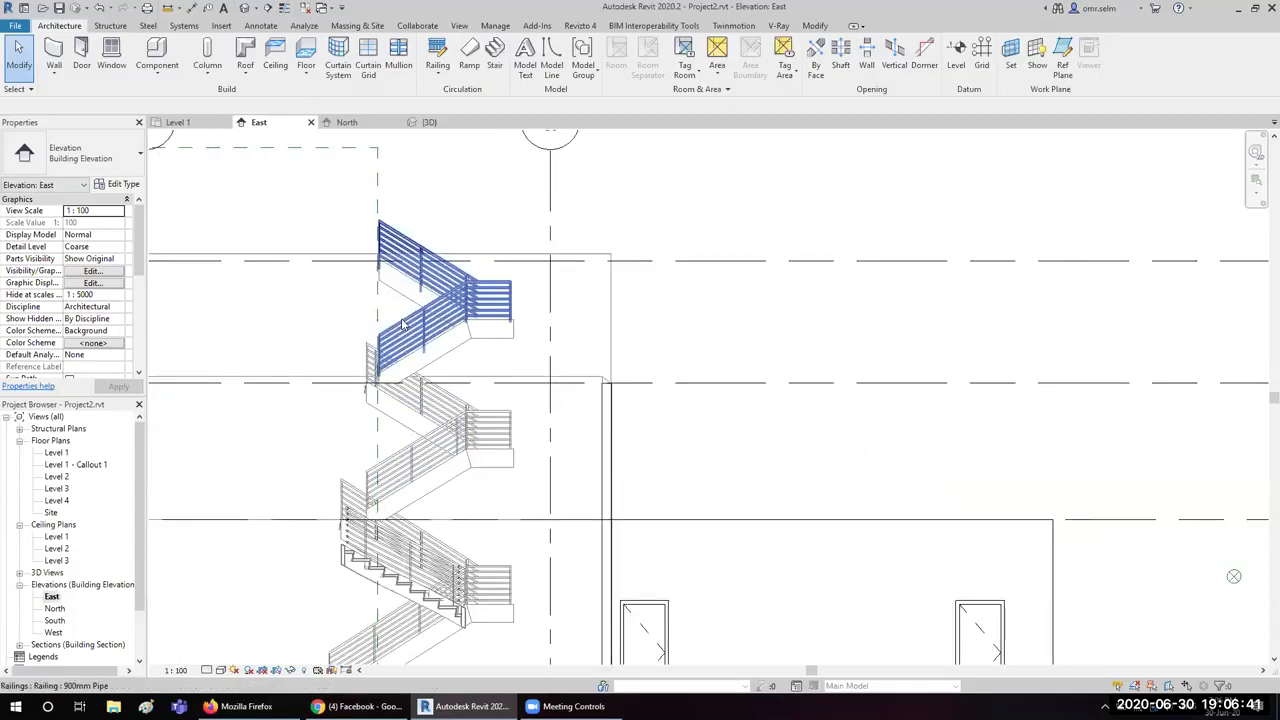
{"action": "scroll", "coordinate": [387, 369], "scroll_direction": "up", "scroll_amount": 2}
{"action": "left_click", "coordinate": [464, 391]}
{"action": "middle_click_drag", "start_coordinate": [464, 391], "coordinate": [564, 453]}
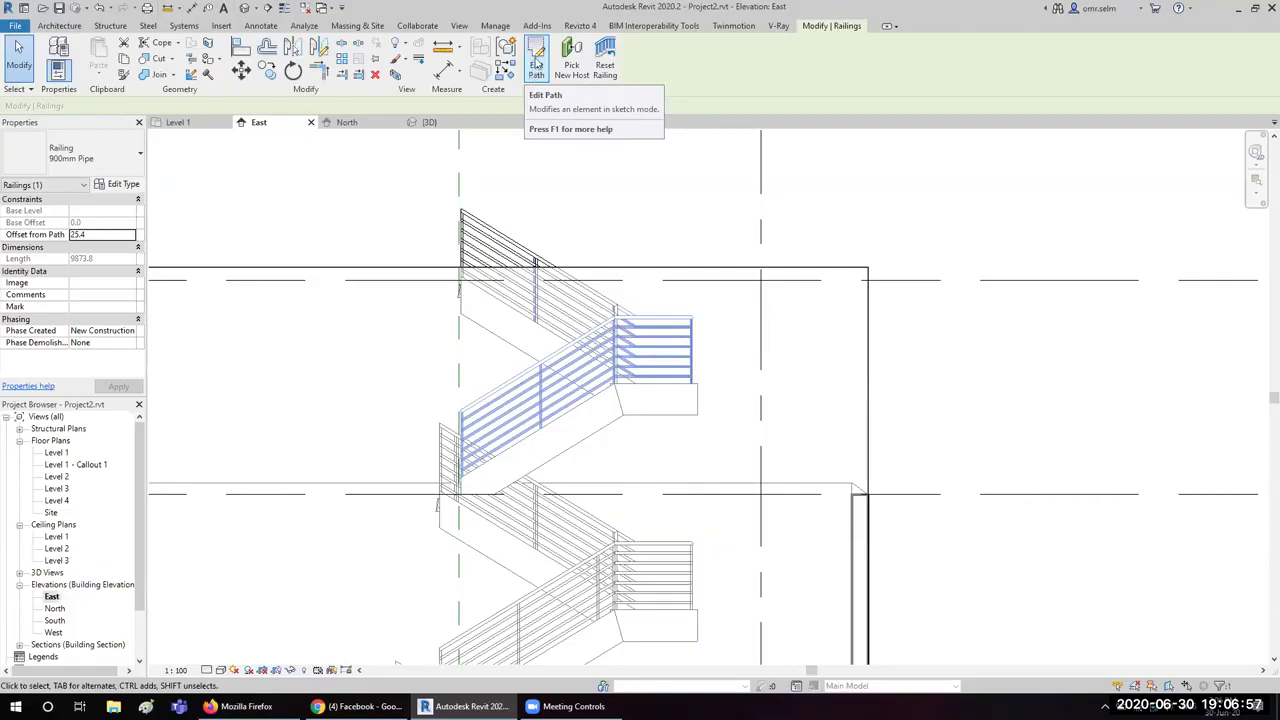
{"action": "scroll", "coordinate": [487, 481], "scroll_direction": "down", "scroll_amount": 2}
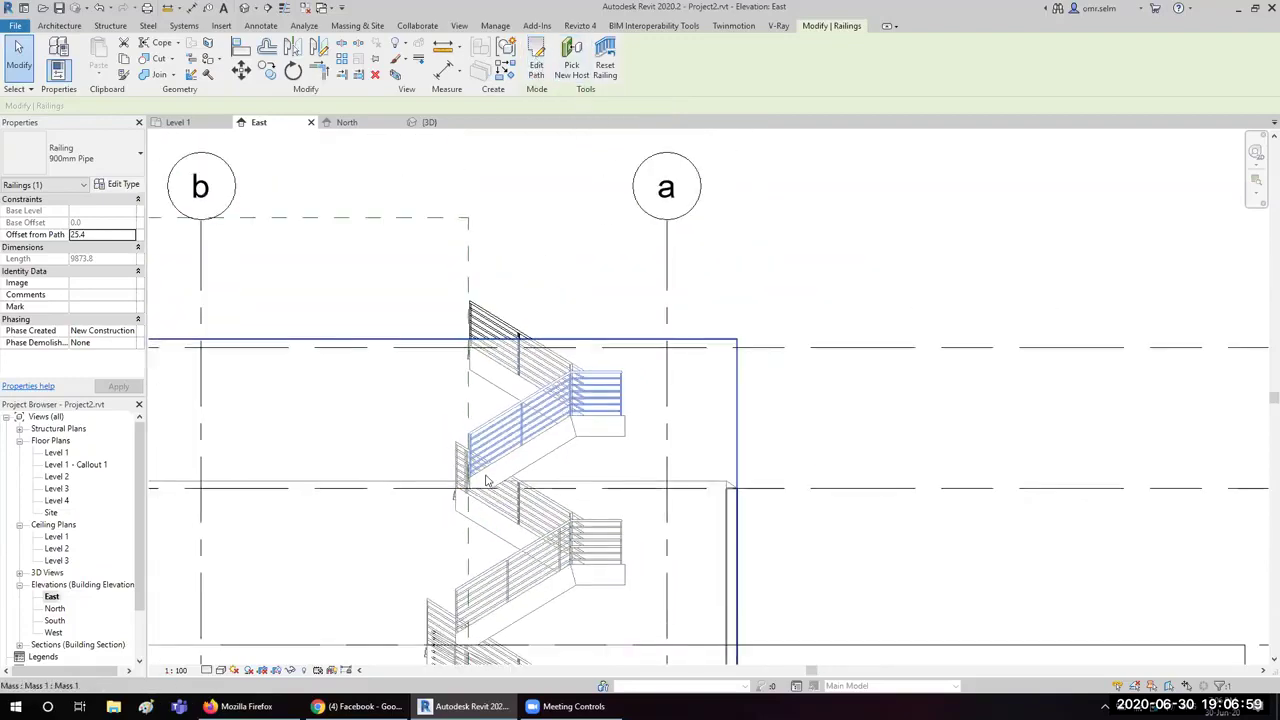
{"action": "scroll", "coordinate": [487, 481], "scroll_direction": "down", "scroll_amount": 1}
{"action": "left_click", "coordinate": [720, 232]}
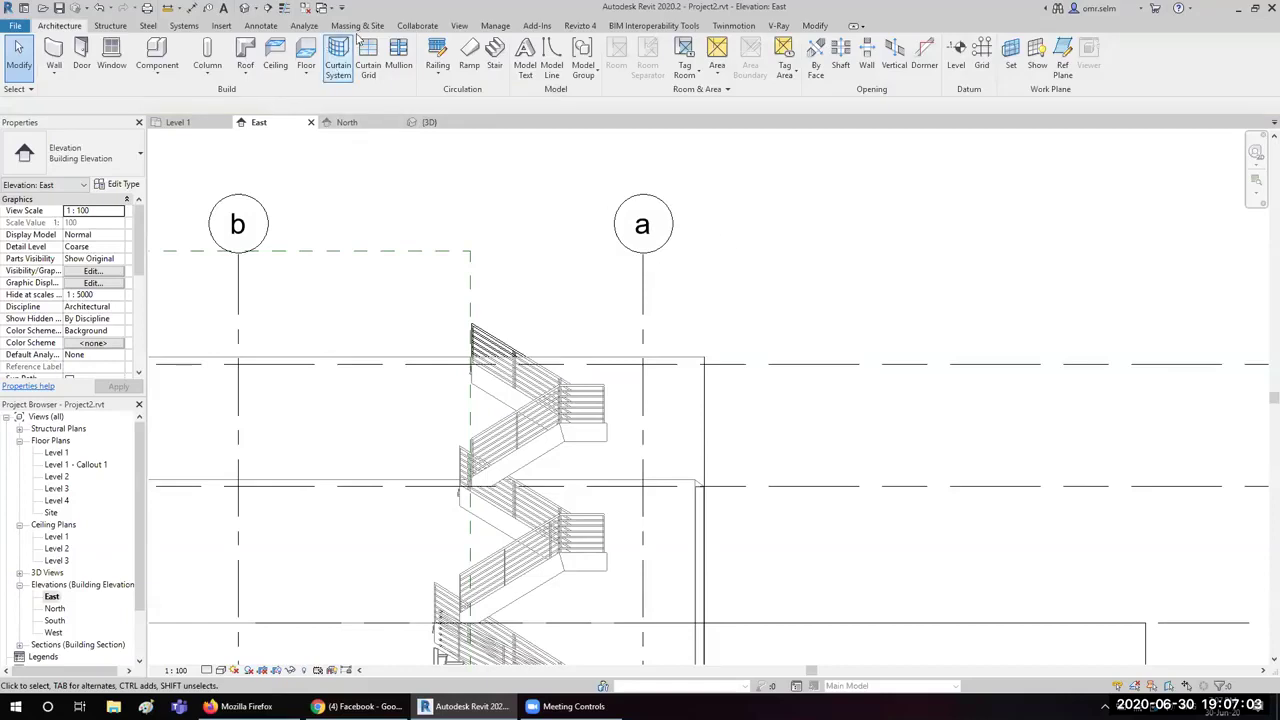
Step: Switch to the Level 1 floor plan at 1:100 and bring up the File menu with Alt+F
{"action": "left_click", "coordinate": [412, 28]}
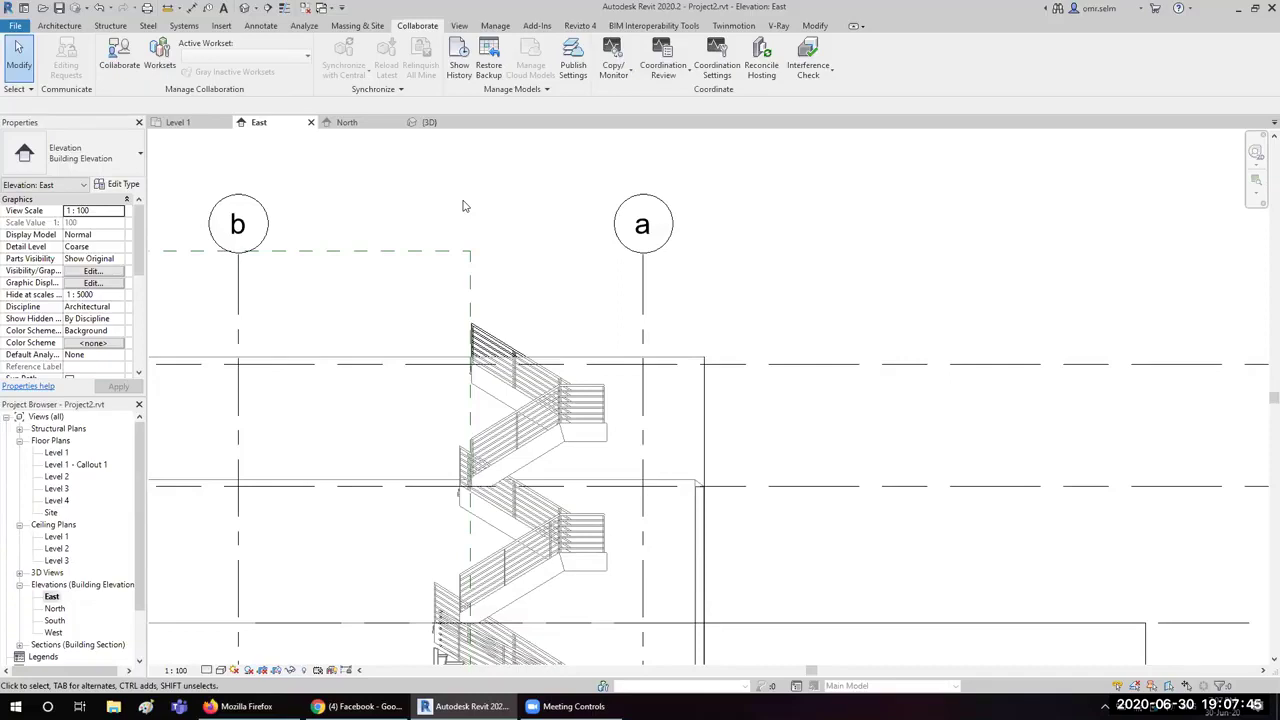
{"action": "left_click", "coordinate": [385, 357]}
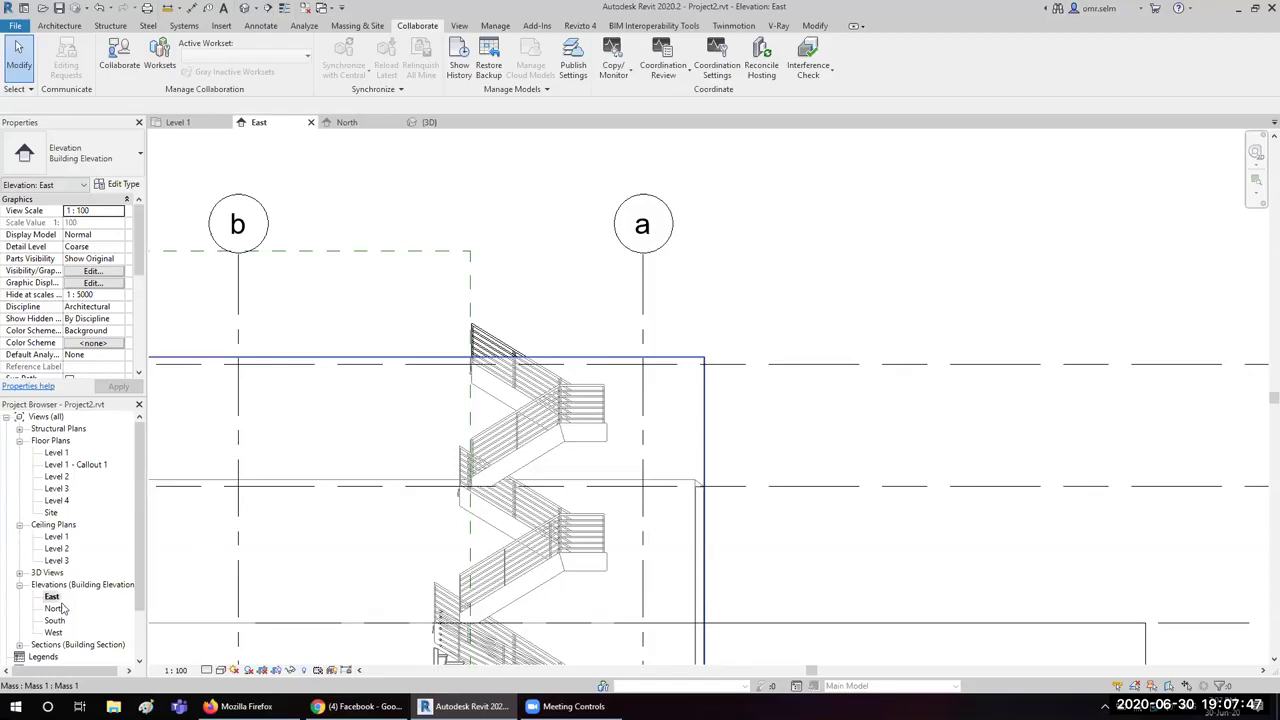
{"action": "double_click", "coordinate": [56, 453]}
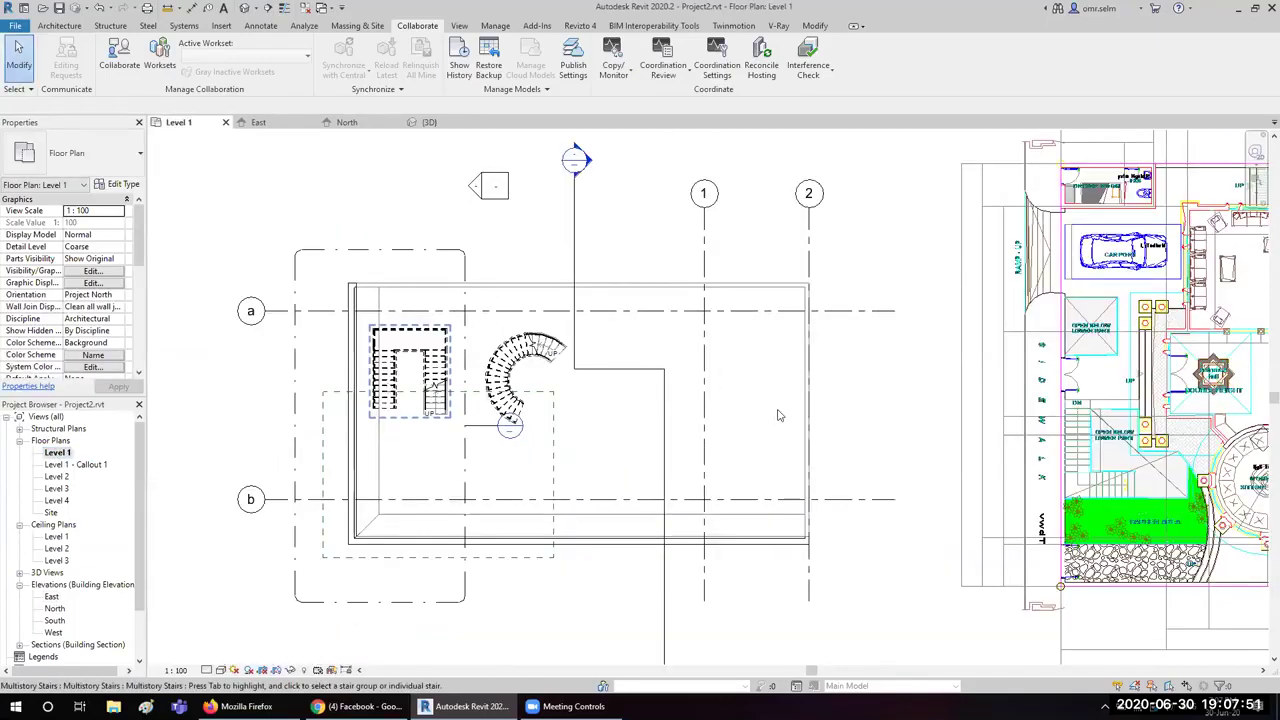
{"action": "scroll", "coordinate": [723, 429], "scroll_direction": "down", "scroll_amount": 2}
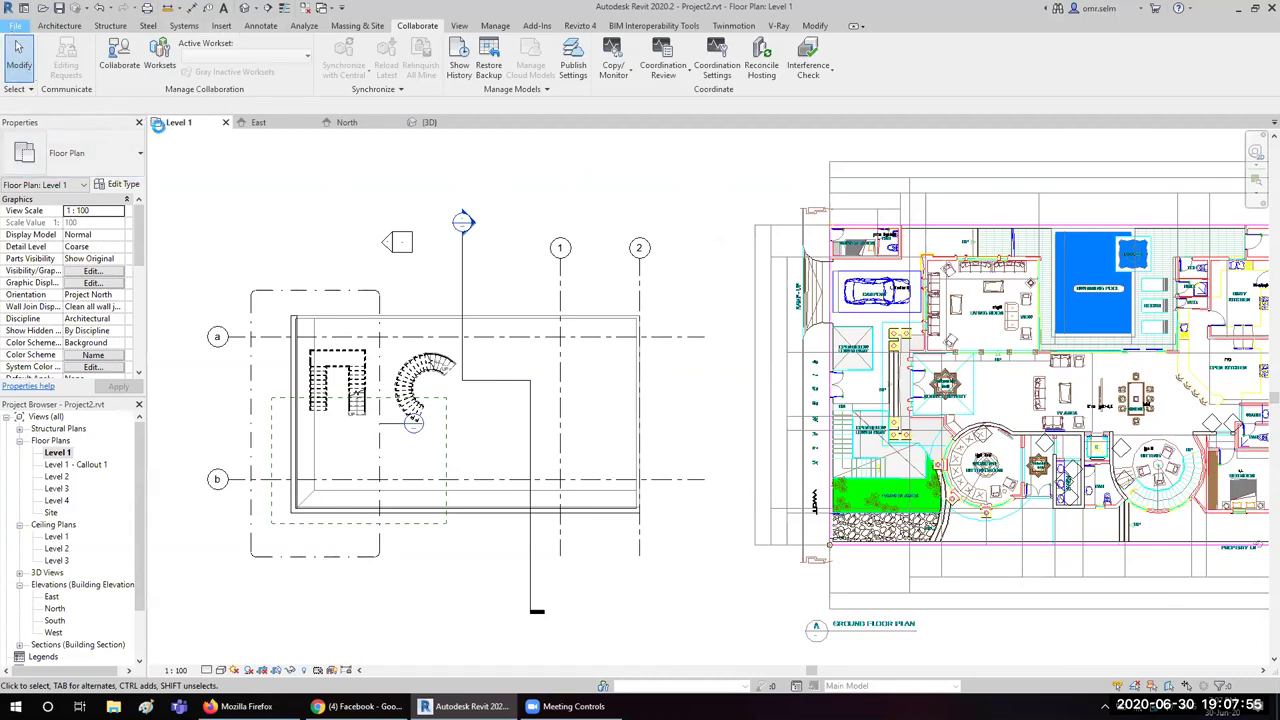
{"action": "key", "text": "alt+f"}
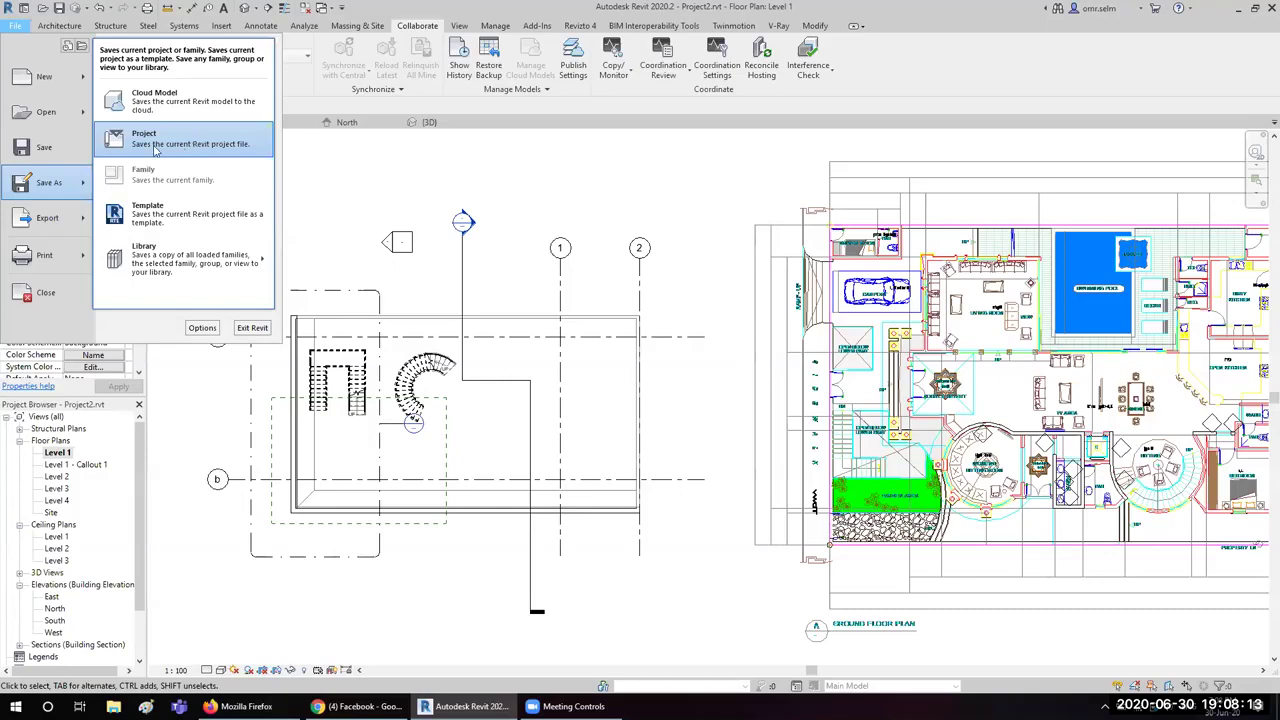
{"action": "mouse_move", "coordinate": [45, 76]}
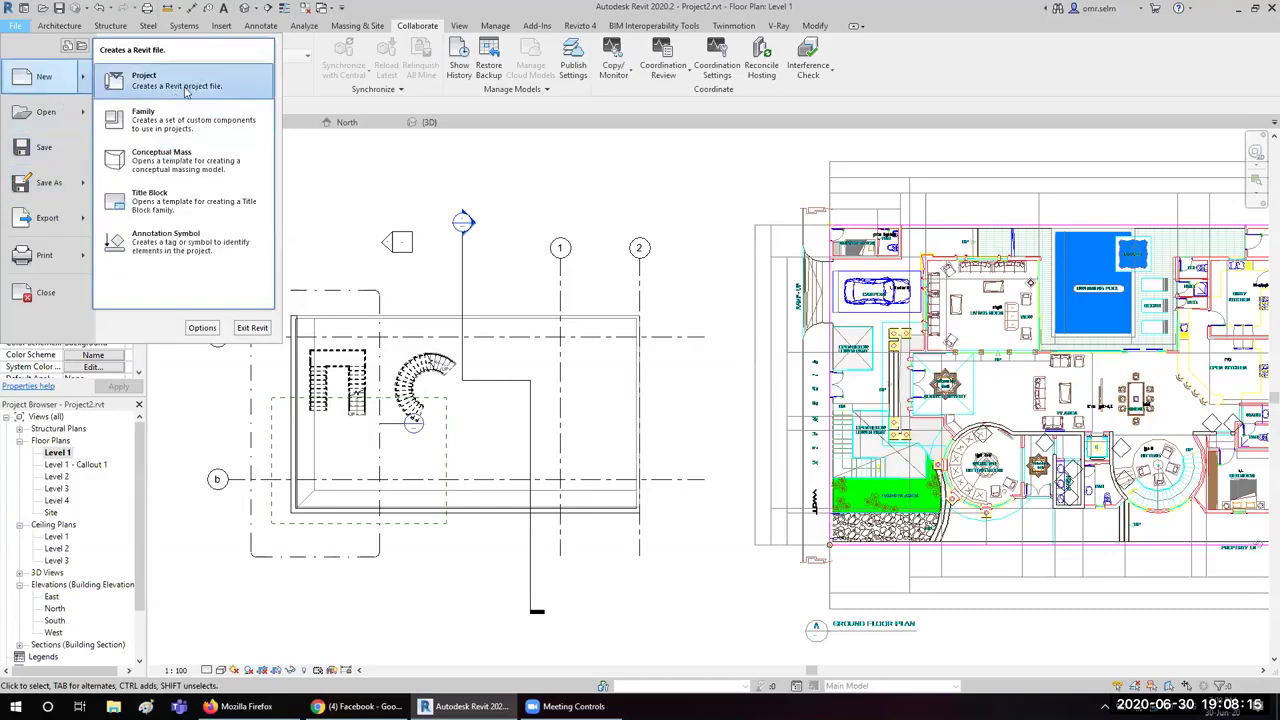
Step: Create new project Project3 from the Mechanical Template, opening its 1 - Mech plan
{"action": "left_click", "coordinate": [185, 92]}
{"action": "left_click", "coordinate": [660, 208]}
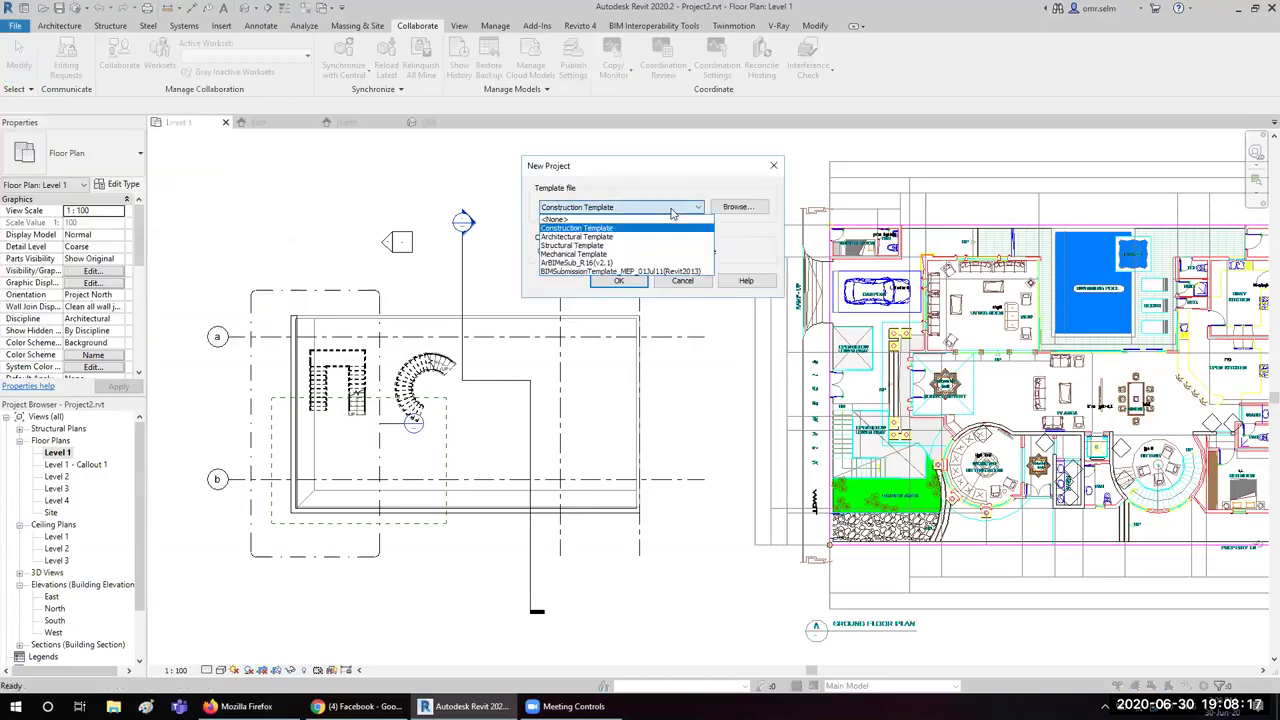
{"action": "left_click", "coordinate": [628, 257]}
{"action": "left_click", "coordinate": [618, 280]}
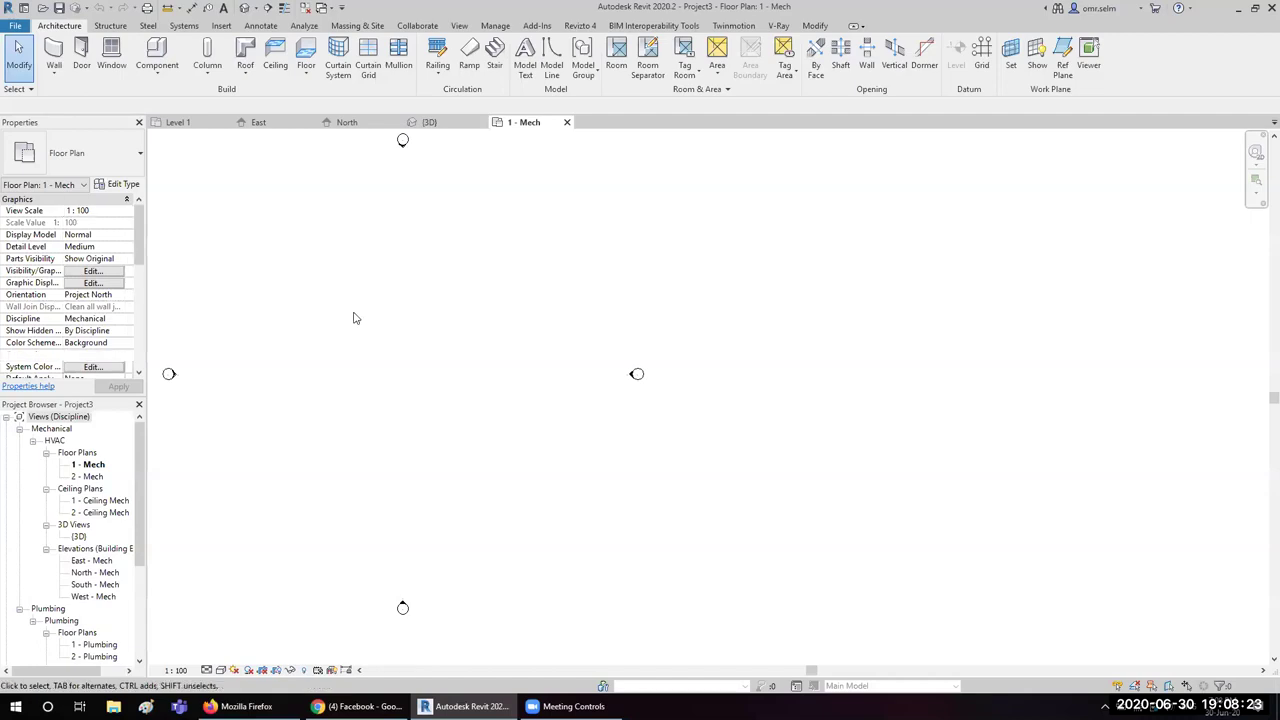
Step: Draw a 300 × 300 rectangular duct about 17000 long, cancelling the recovery-file save after the error
{"action": "left_click", "coordinate": [183, 26]}
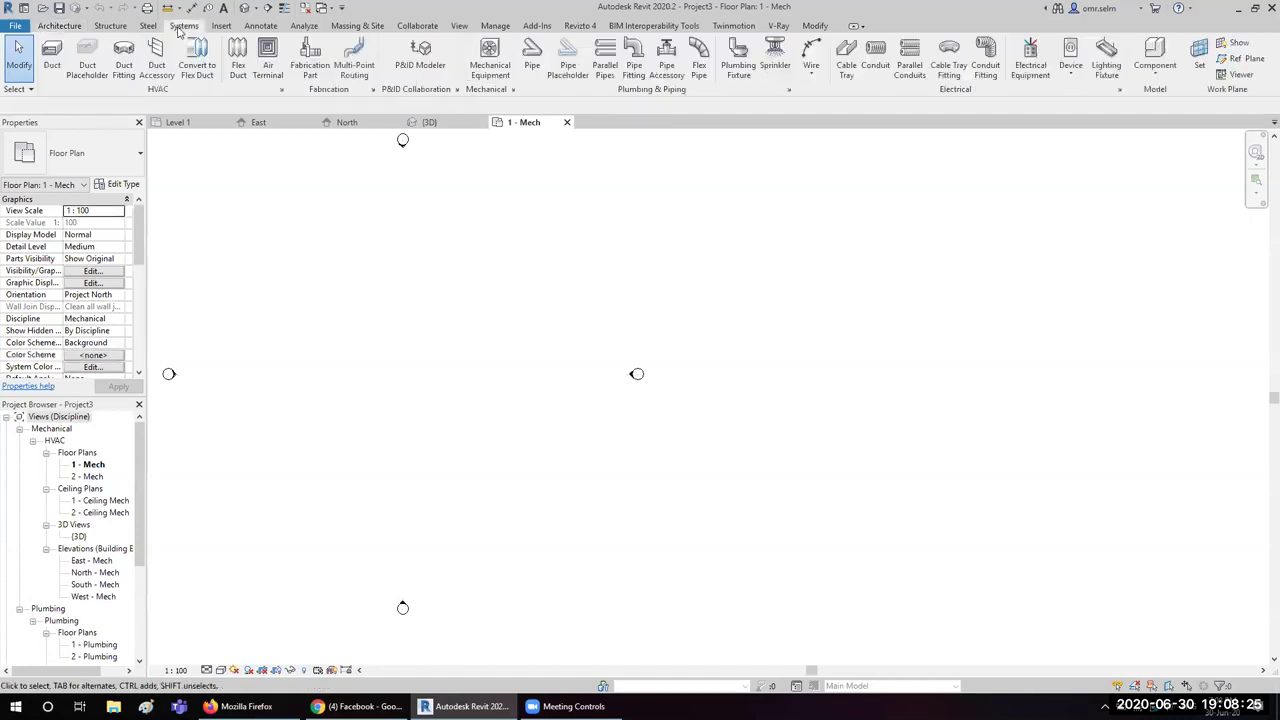
{"action": "left_click", "coordinate": [52, 58]}
{"action": "left_click", "coordinate": [330, 334]}
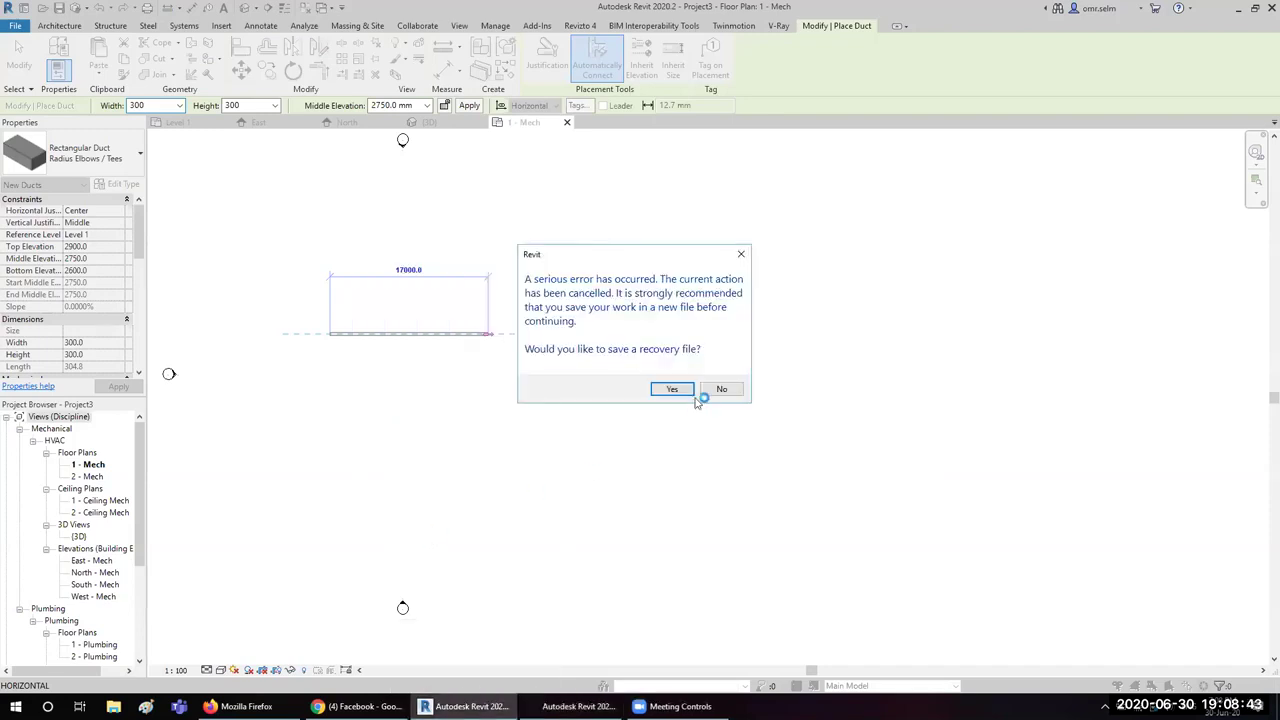
{"action": "left_click", "coordinate": [674, 391]}
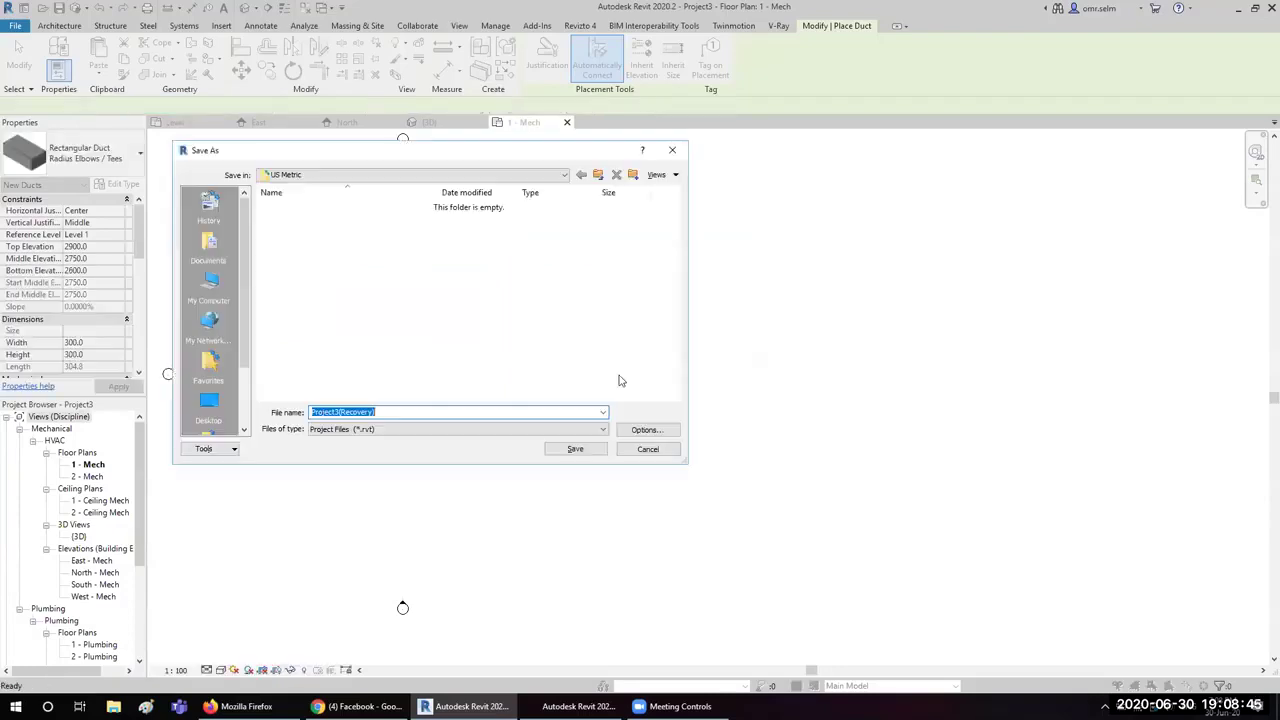
{"action": "left_click", "coordinate": [648, 453]}
{"action": "key", "text": "Escape"}
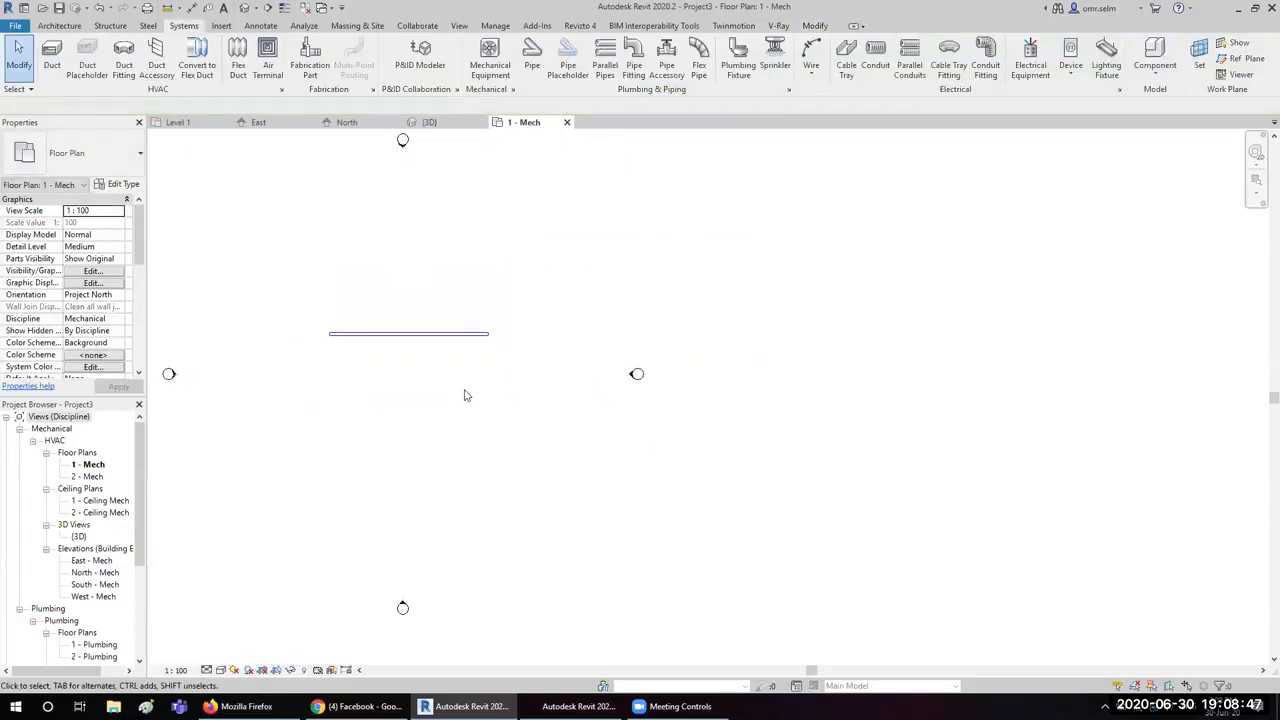
{"action": "middle_click_drag", "start_coordinate": [337, 281], "coordinate": [471, 257]}
{"action": "scroll", "coordinate": [478, 243], "scroll_direction": "up", "scroll_amount": 3}
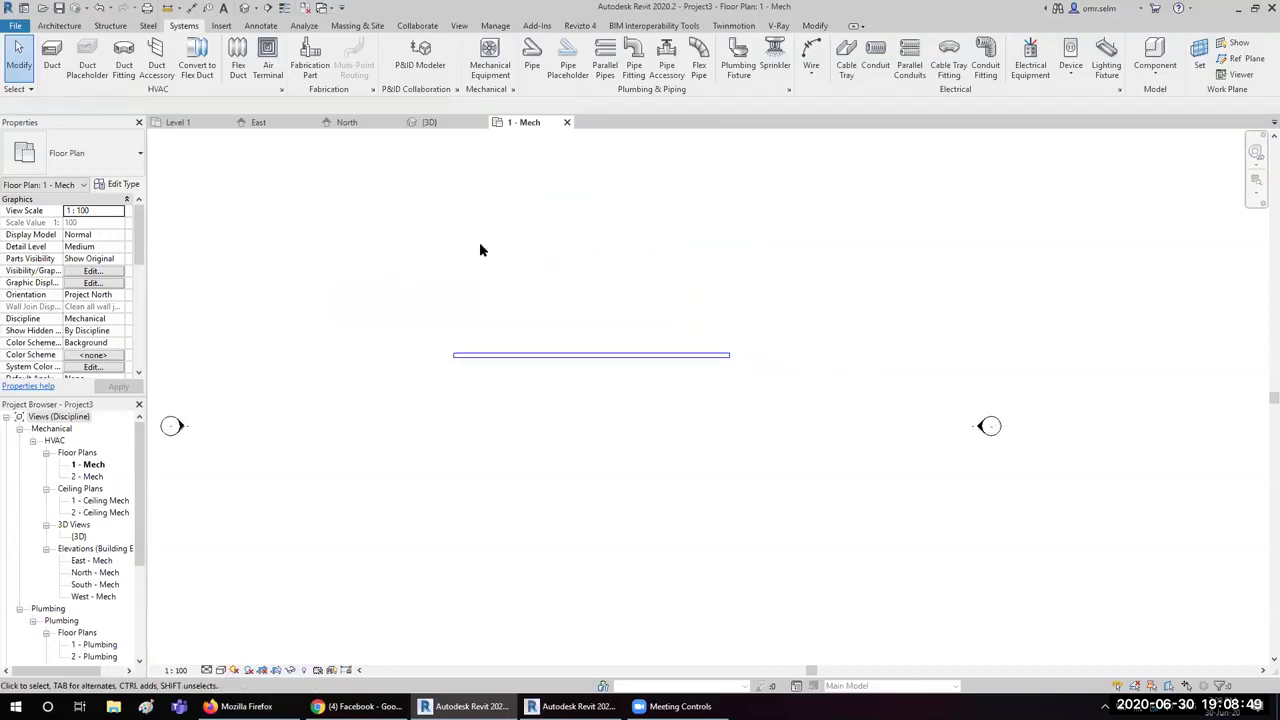
{"action": "middle_click_drag", "start_coordinate": [537, 221], "coordinate": [489, 240]}
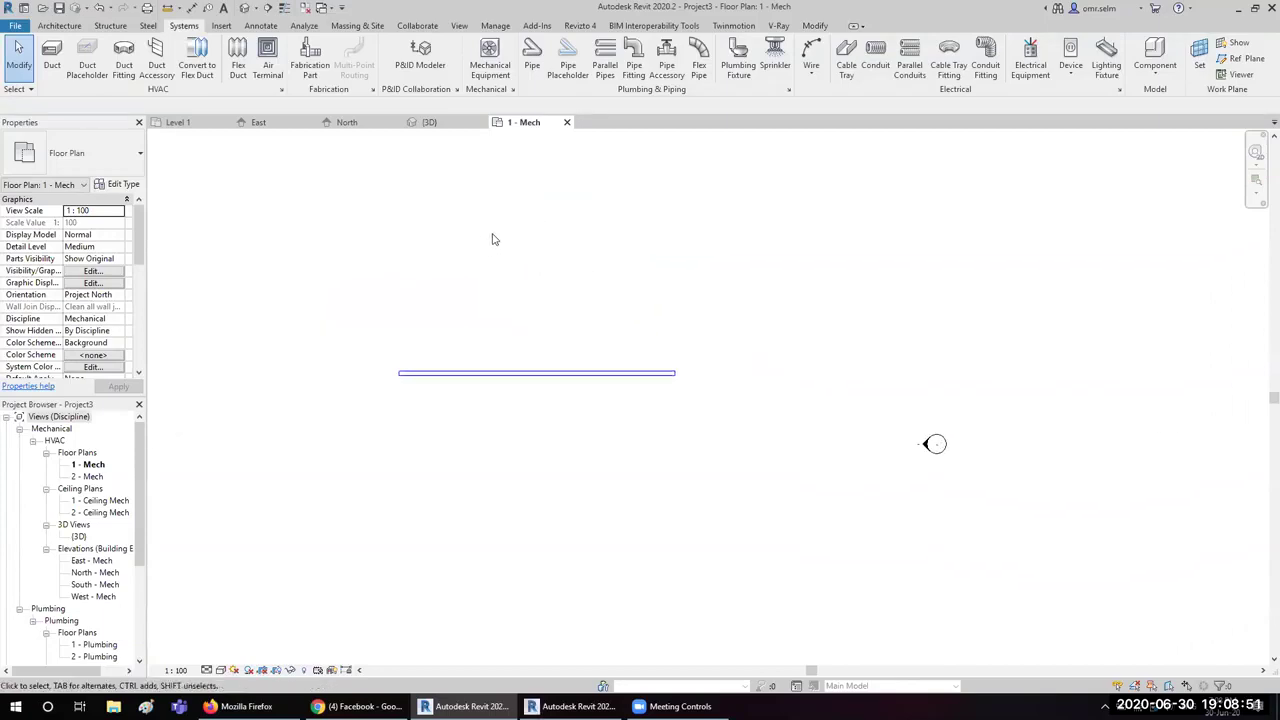
Step: Place an M_Air Handling Unit - Split System - Vertical 07 in the 1 - Mech plan and select it
{"action": "left_click", "coordinate": [490, 64]}
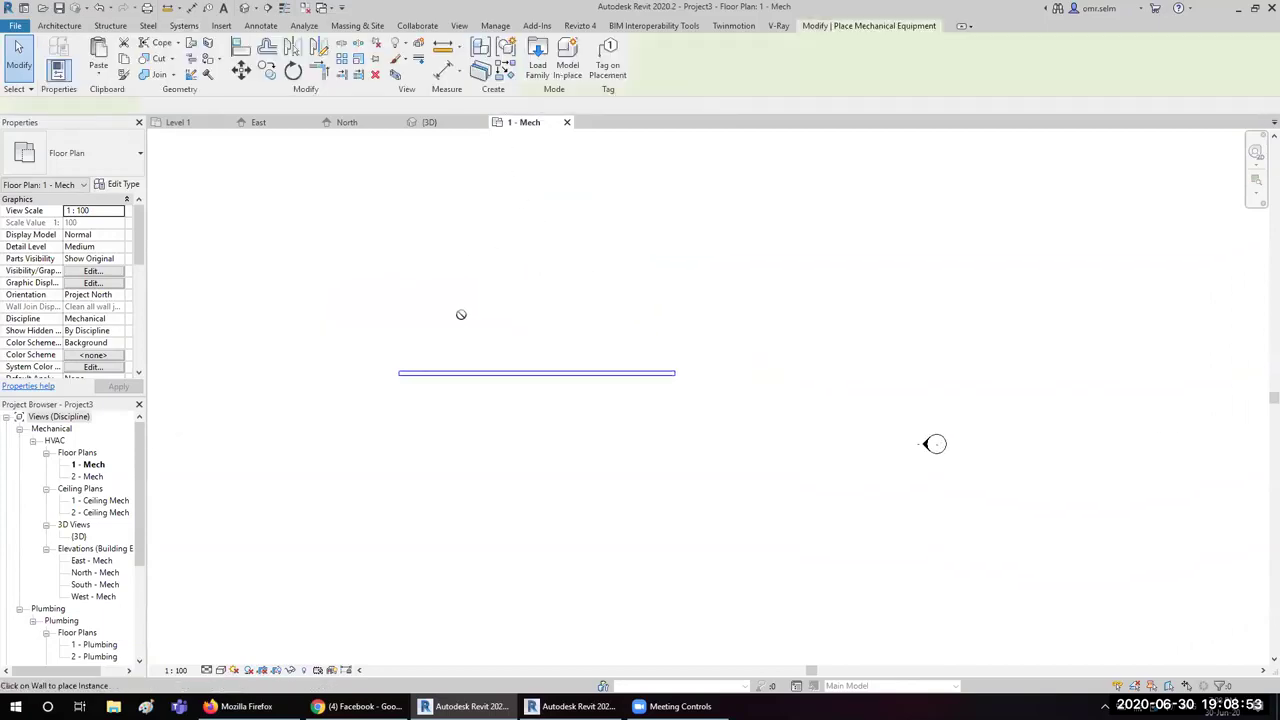
{"action": "left_click", "coordinate": [58, 148]}
{"action": "scroll", "coordinate": [90, 380], "scroll_direction": "up", "scroll_amount": 1}
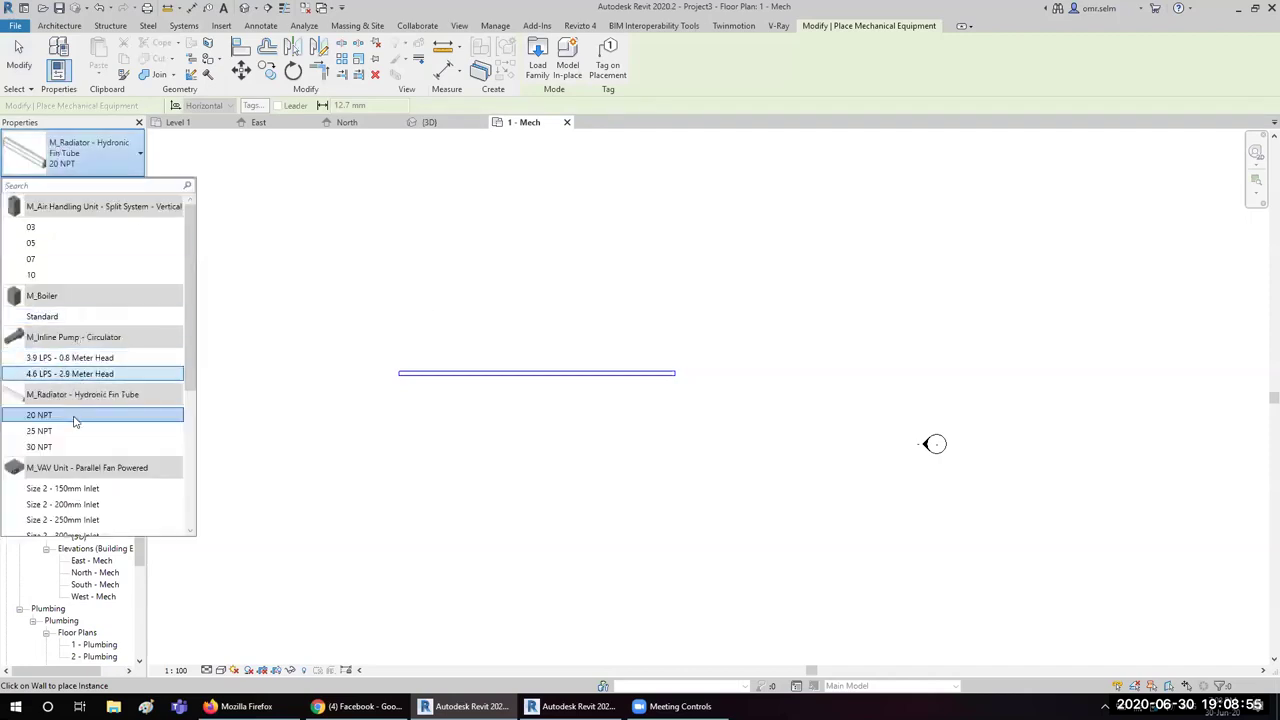
{"action": "scroll", "coordinate": [90, 400], "scroll_direction": "down", "scroll_amount": 2}
{"action": "scroll", "coordinate": [93, 430], "scroll_direction": "down", "scroll_amount": 3}
{"action": "scroll", "coordinate": [95, 430], "scroll_direction": "up", "scroll_amount": 7}
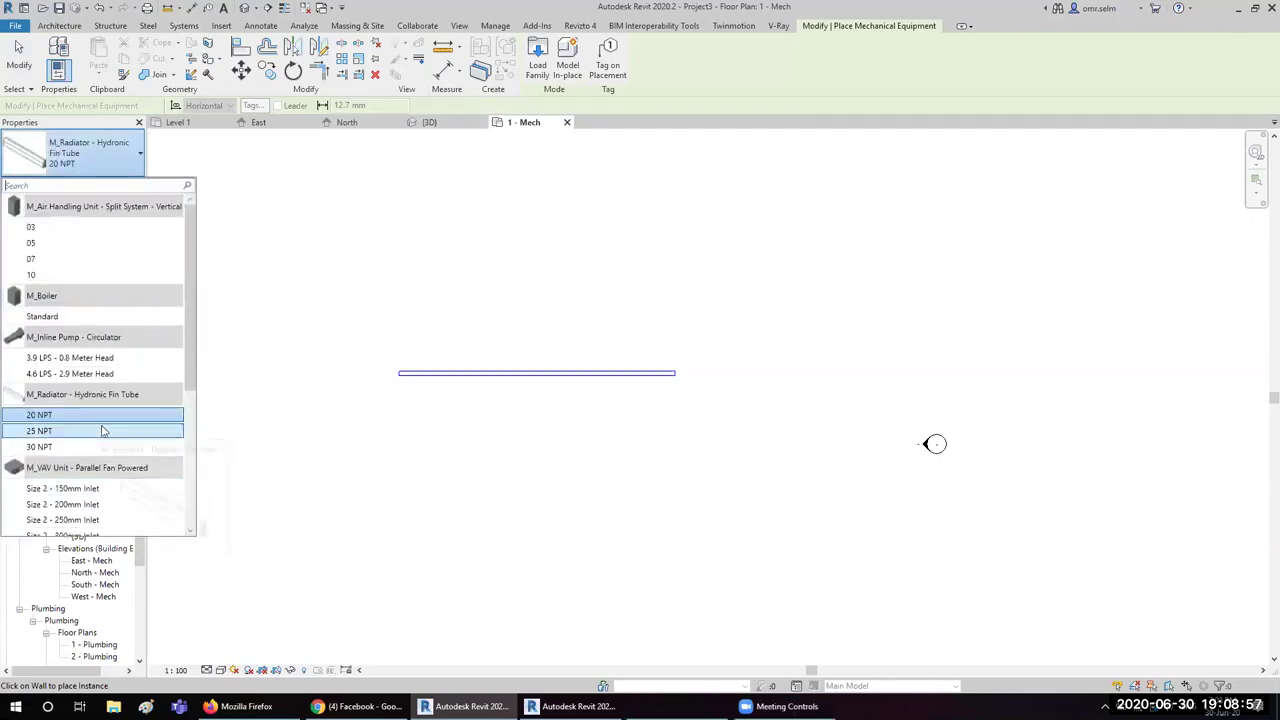
{"action": "scroll", "coordinate": [110, 400], "scroll_direction": "down", "scroll_amount": 4}
{"action": "scroll", "coordinate": [112, 398], "scroll_direction": "up", "scroll_amount": 3}
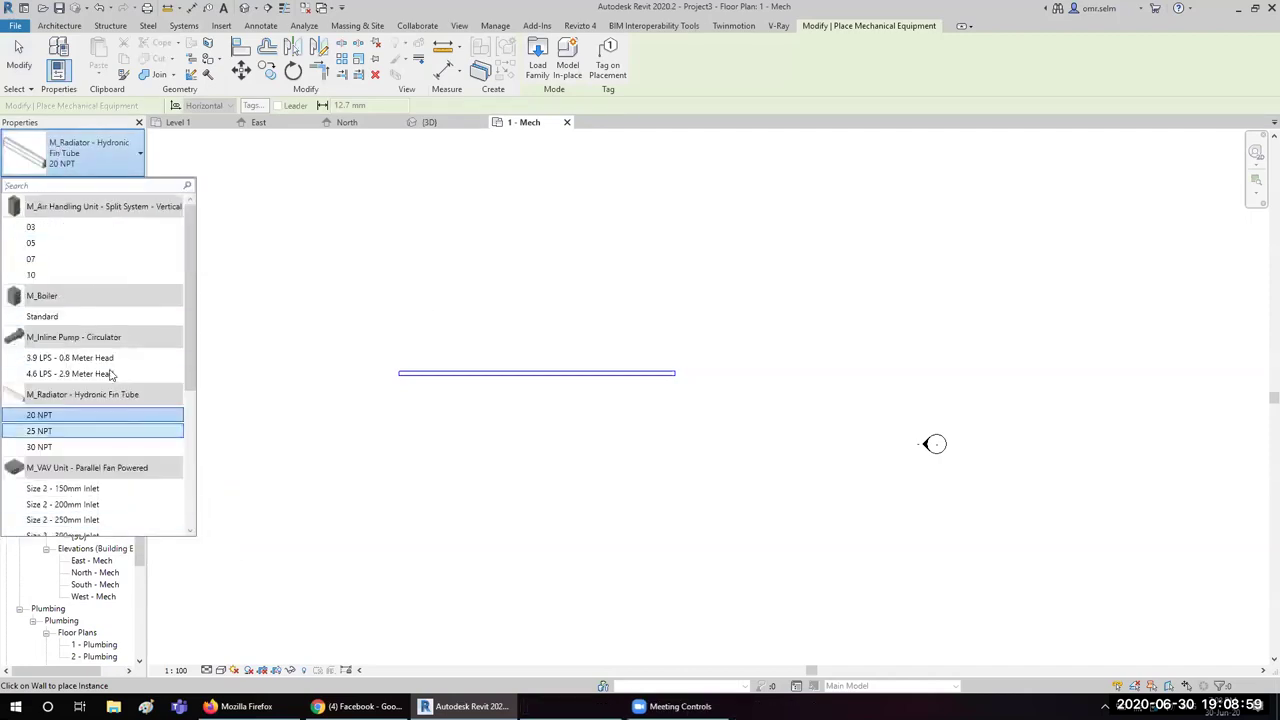
{"action": "left_click", "coordinate": [60, 240]}
{"action": "left_click", "coordinate": [467, 452]}
{"action": "scroll", "coordinate": [451, 494], "scroll_direction": "up", "scroll_amount": 2}
{"action": "scroll", "coordinate": [451, 494], "scroll_direction": "up", "scroll_amount": 1}
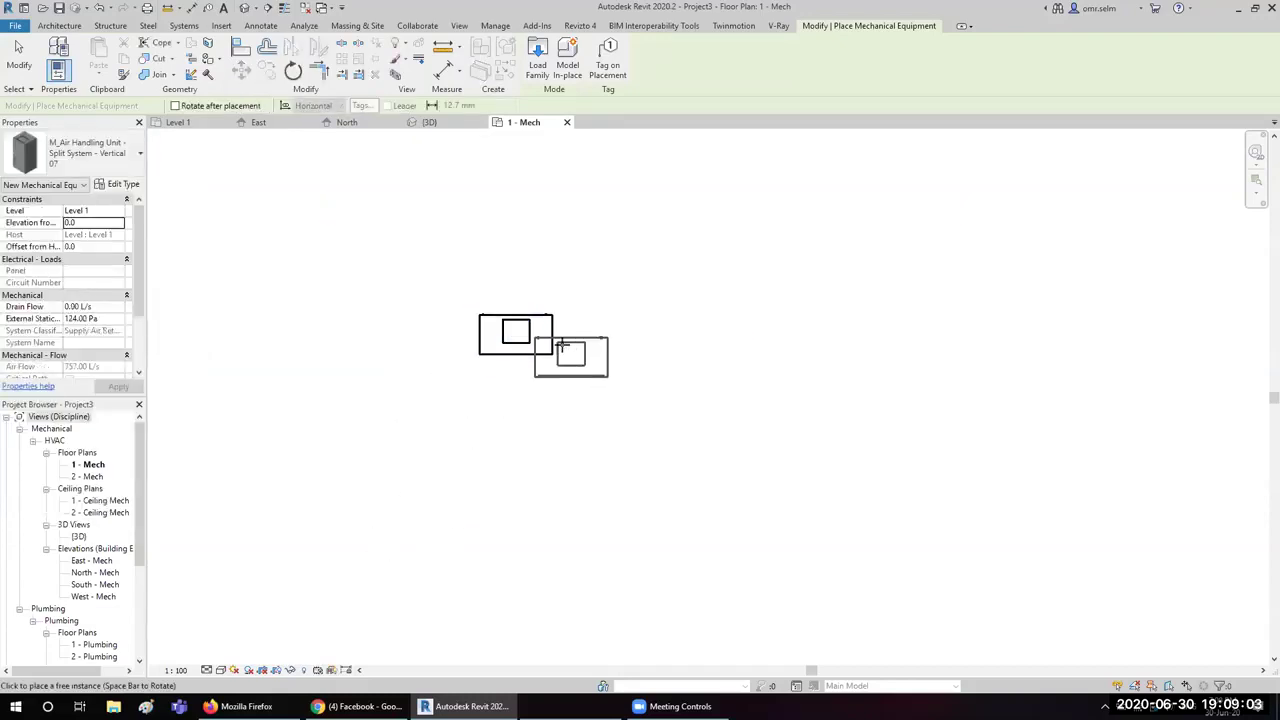
{"action": "key", "text": "Escape"}
{"action": "key", "text": "Escape"}
{"action": "left_click", "coordinate": [528, 309]}
{"action": "scroll", "coordinate": [527, 302], "scroll_direction": "up", "scroll_amount": 3}
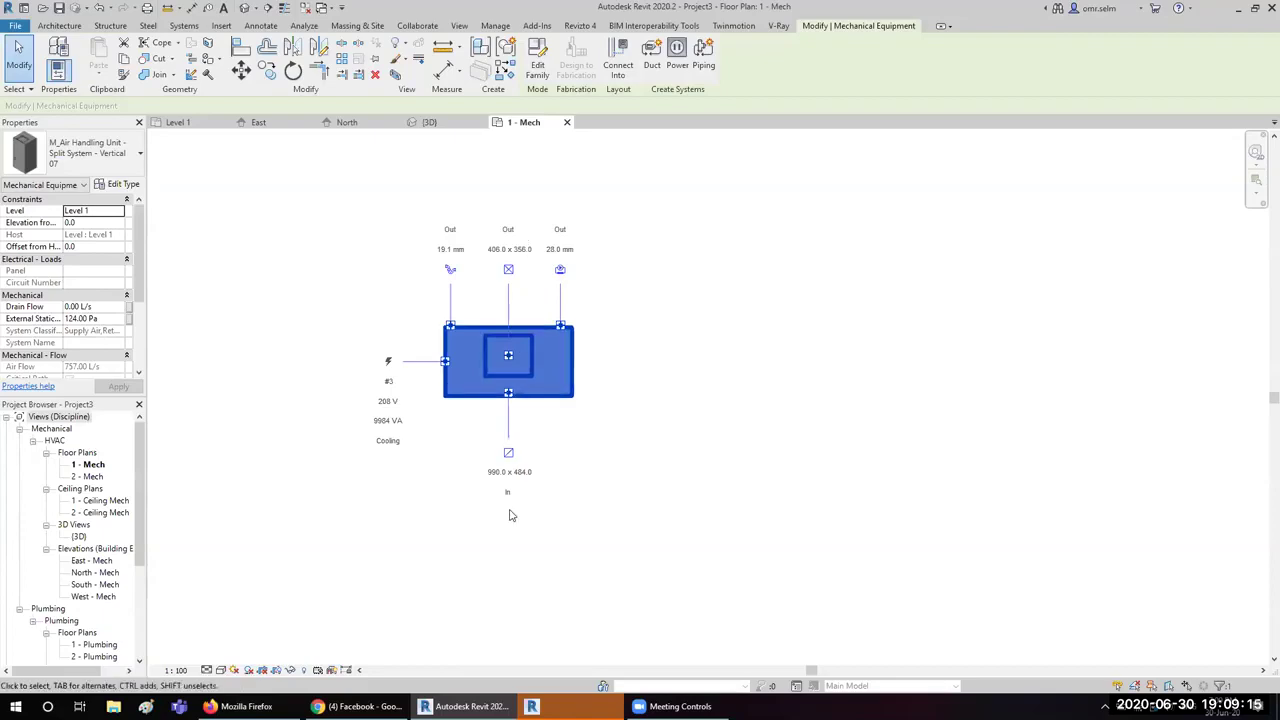
Step: Draw a 32 mm pipe from the unit's Out connector, rising up then running right
{"action": "left_click", "coordinate": [600, 408]}
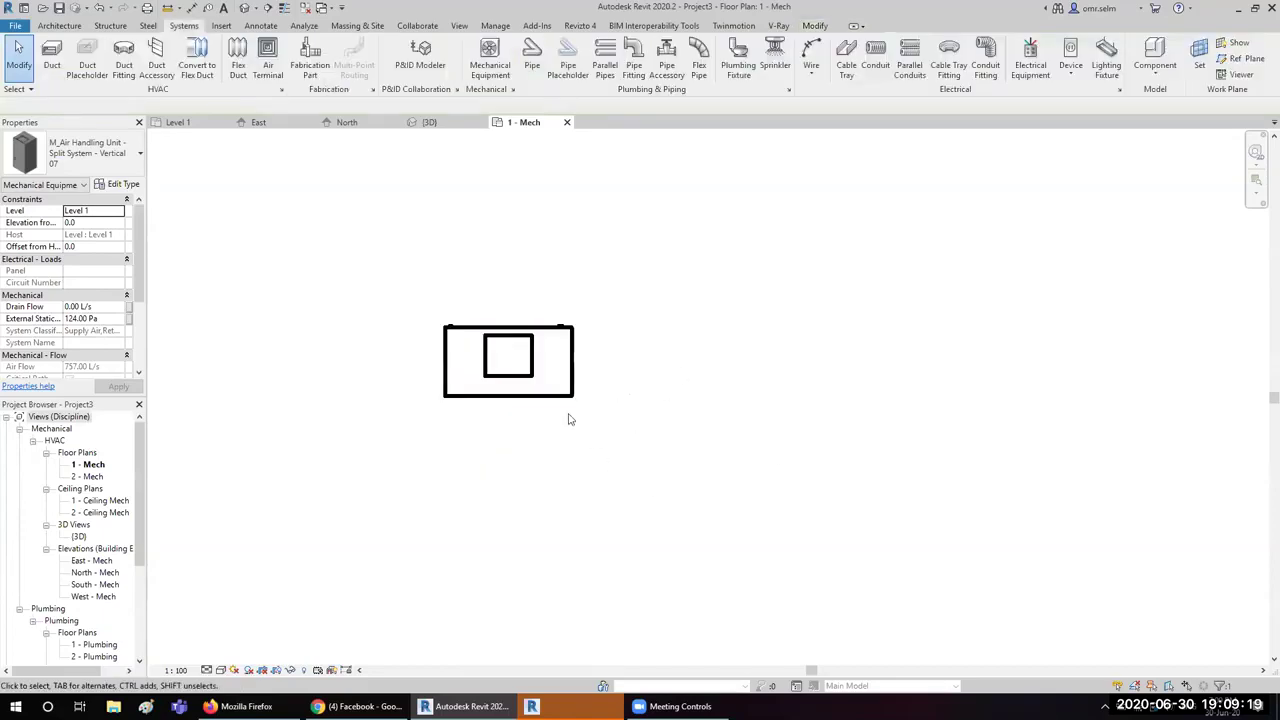
{"action": "left_click", "coordinate": [555, 360]}
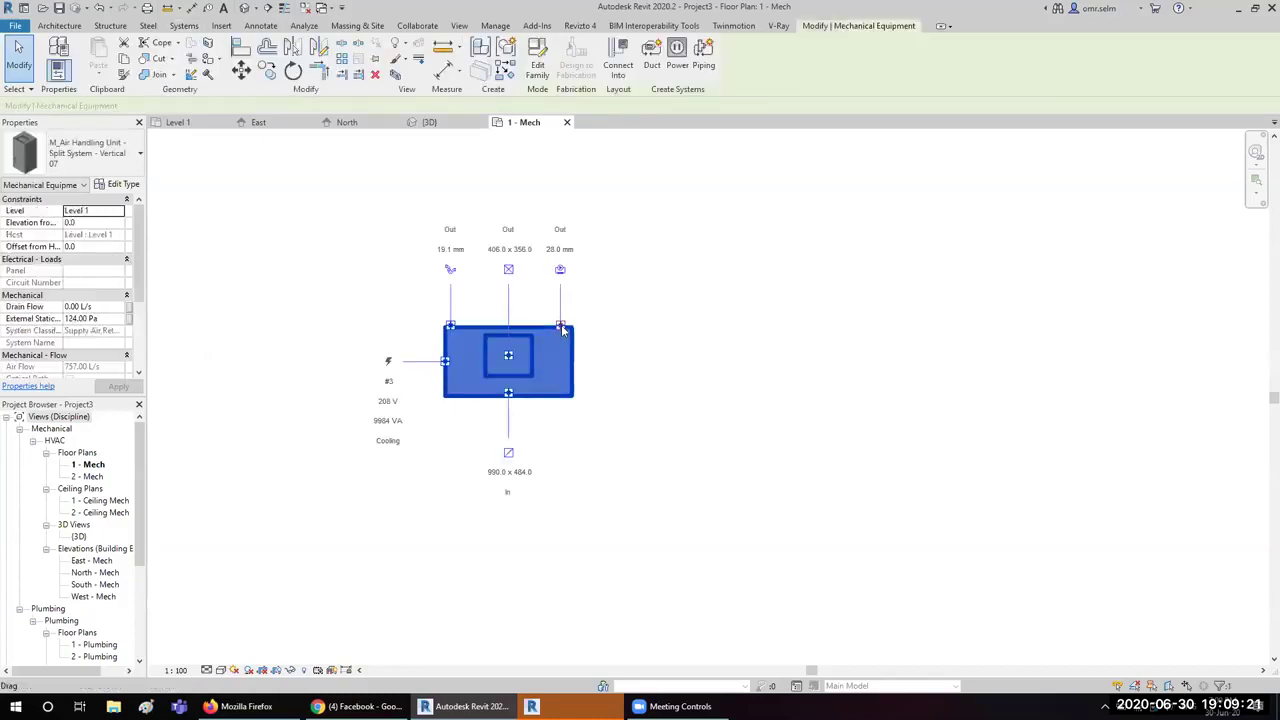
{"action": "right_click", "coordinate": [563, 336]}
{"action": "left_click", "coordinate": [600, 347]}
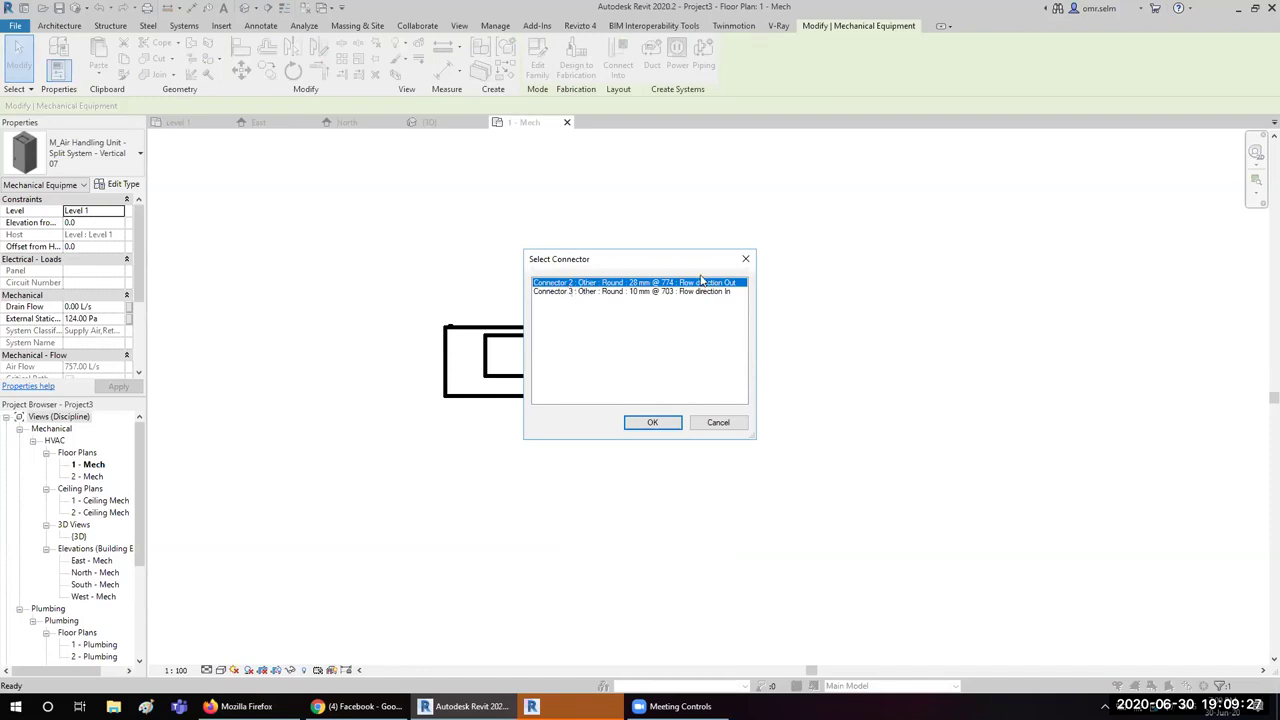
{"action": "left_click", "coordinate": [649, 422]}
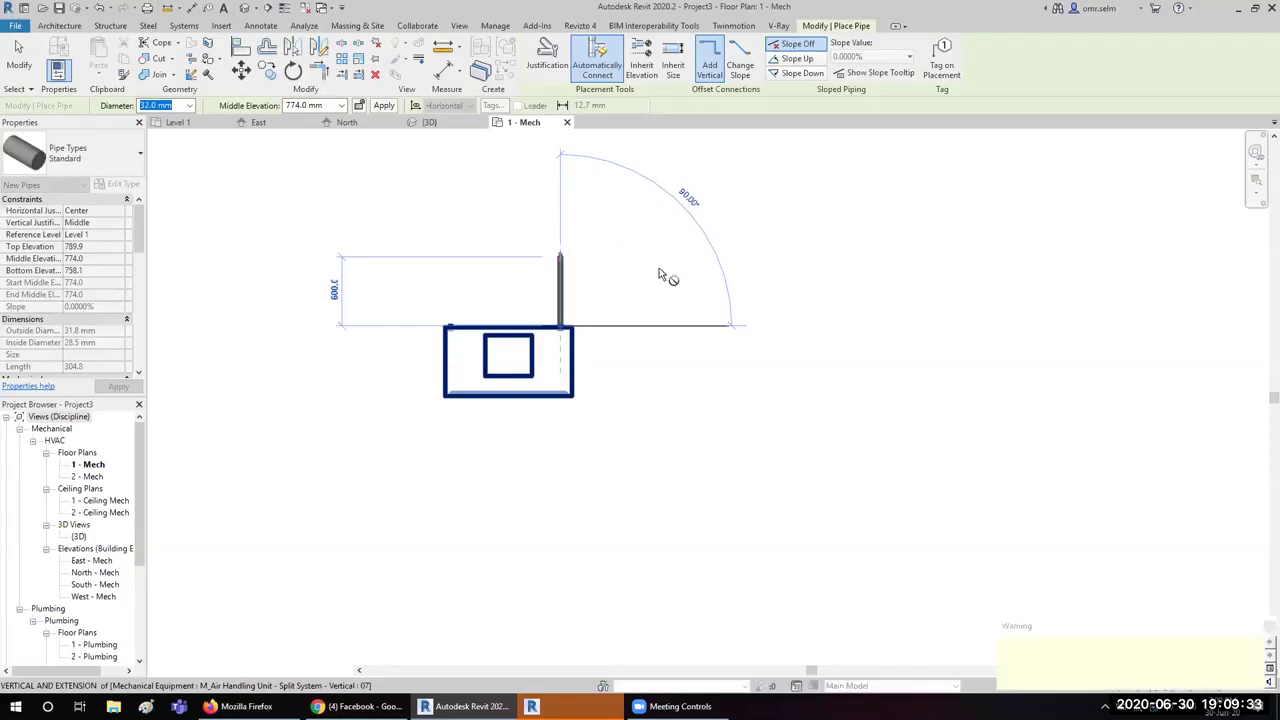
{"action": "left_click", "coordinate": [665, 272]}
{"action": "left_click", "coordinate": [688, 257]}
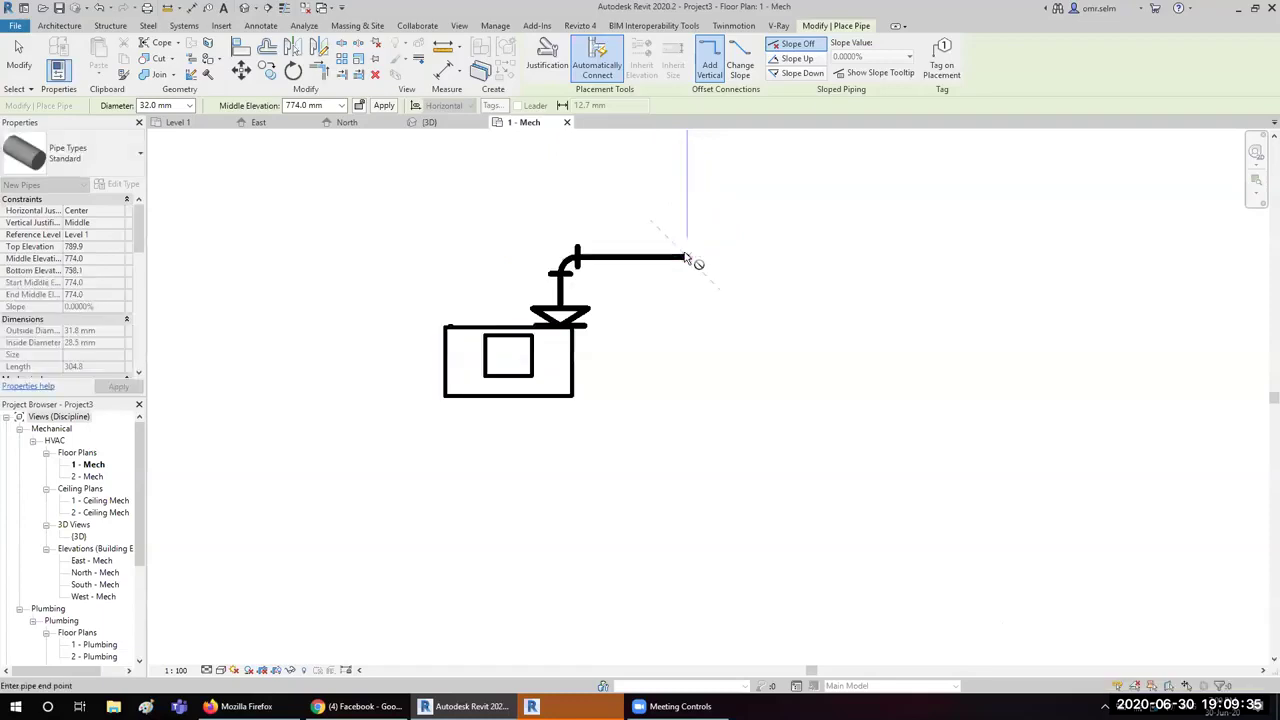
{"action": "key", "text": "Escape"}
{"action": "key", "text": "Escape"}
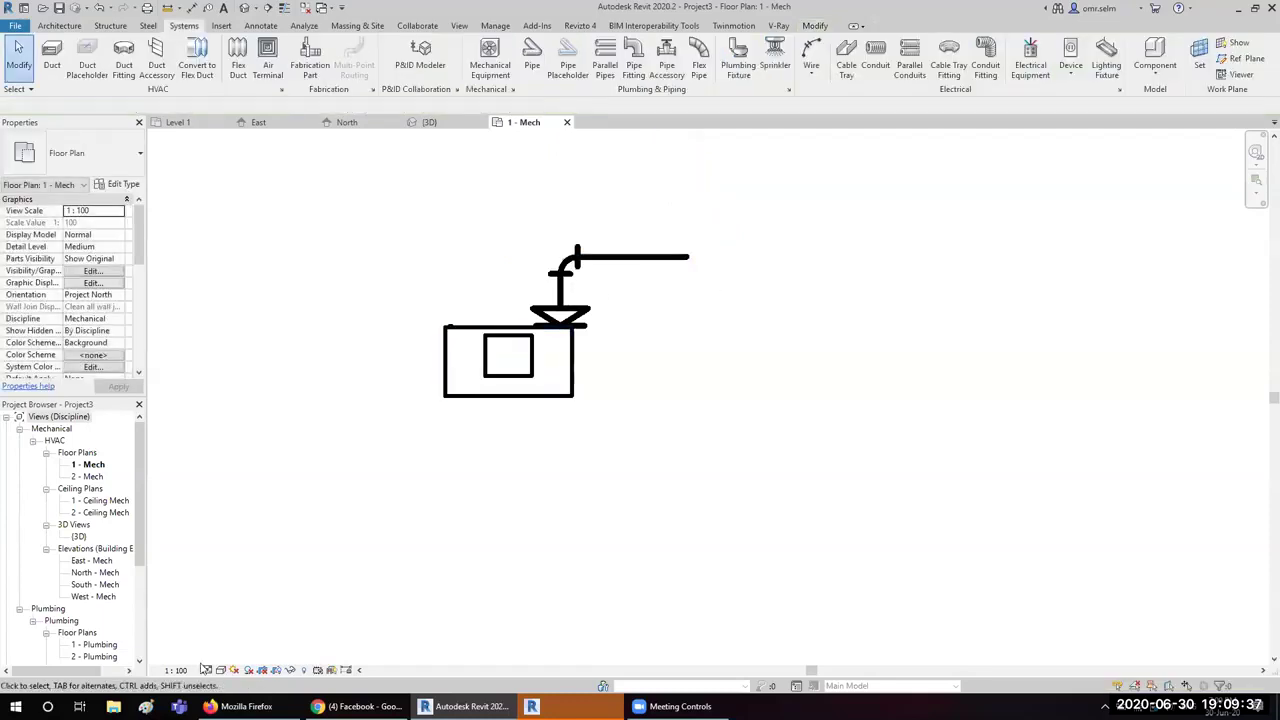
Step: Set the plan to Fine detail with thin lines and select the horizontal pipe's open end
{"action": "left_click", "coordinate": [207, 670]}
{"action": "left_click", "coordinate": [221, 657]}
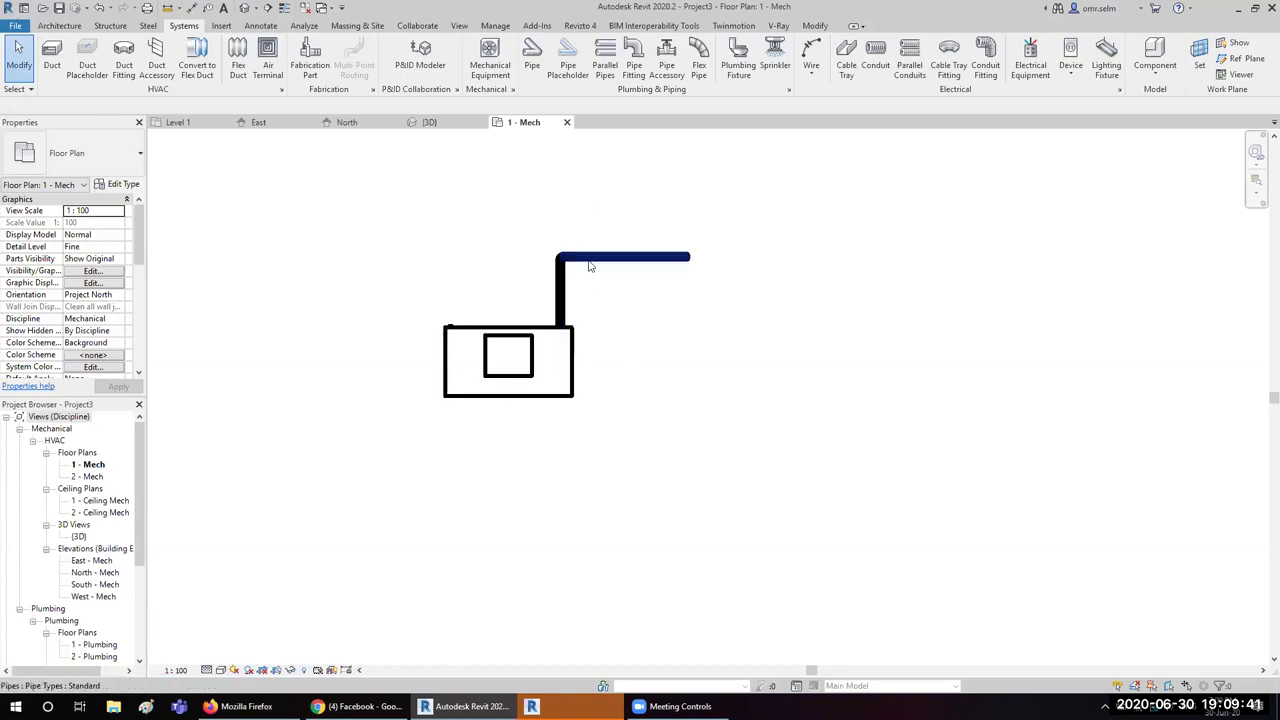
{"action": "left_click", "coordinate": [285, 8]}
{"action": "scroll", "coordinate": [671, 289], "scroll_direction": "up", "scroll_amount": 2}
{"action": "scroll", "coordinate": [622, 331], "scroll_direction": "up", "scroll_amount": 2}
{"action": "middle_click_drag", "start_coordinate": [622, 331], "coordinate": [391, 417]}
{"action": "middle_click_drag", "start_coordinate": [574, 389], "coordinate": [620, 374]}
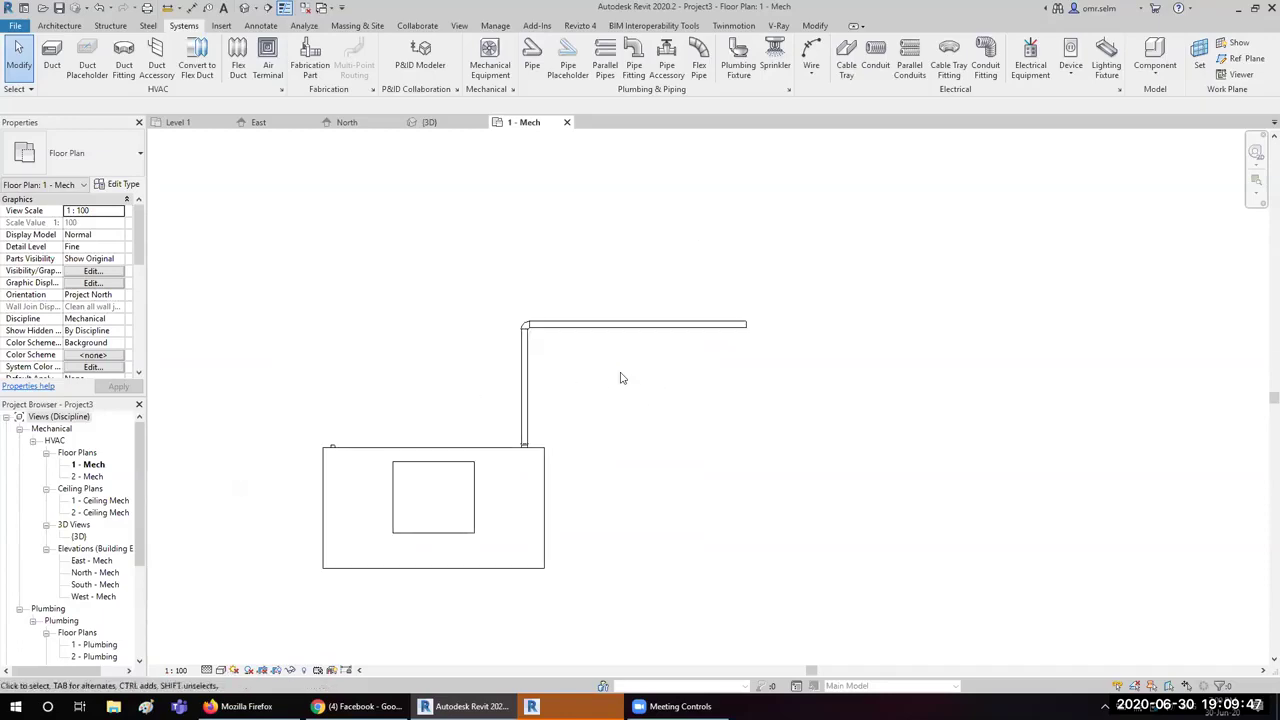
{"action": "left_click", "coordinate": [686, 325]}
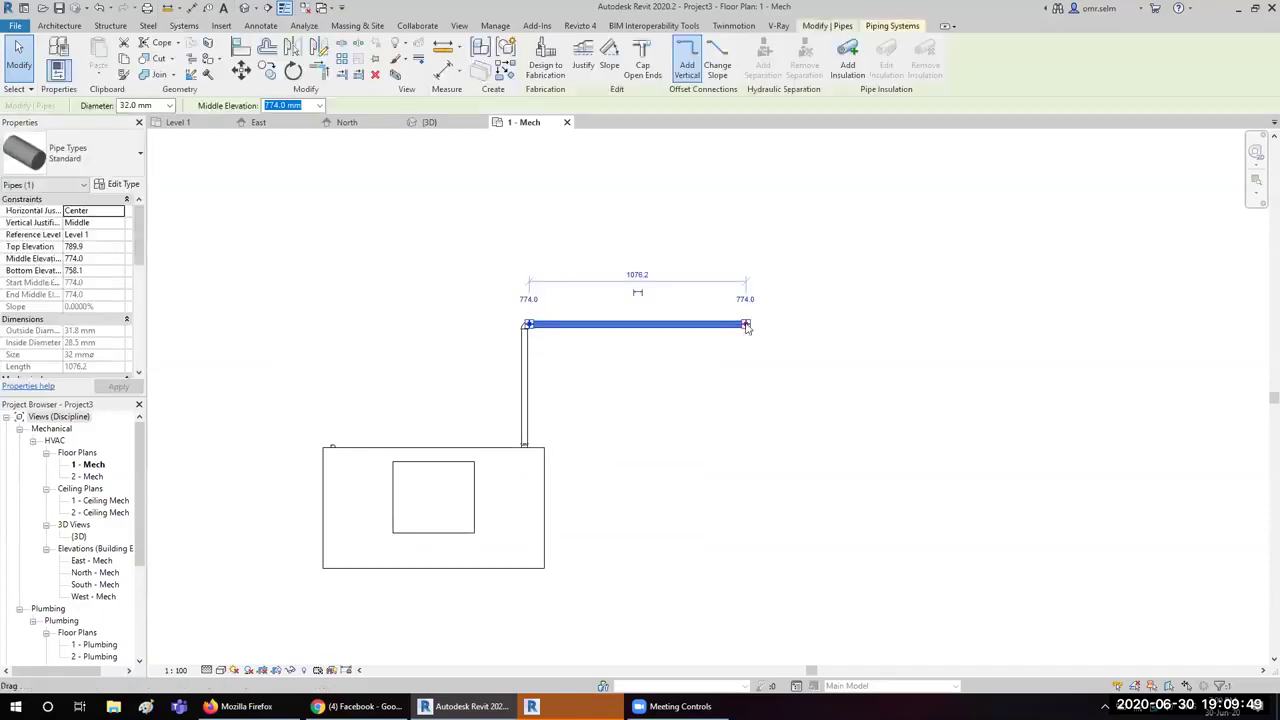
{"action": "right_click", "coordinate": [745, 326]}
Step: Extend the pipe upward from its open end, then run it left sloping down at 2%
{"action": "left_click", "coordinate": [786, 385]}
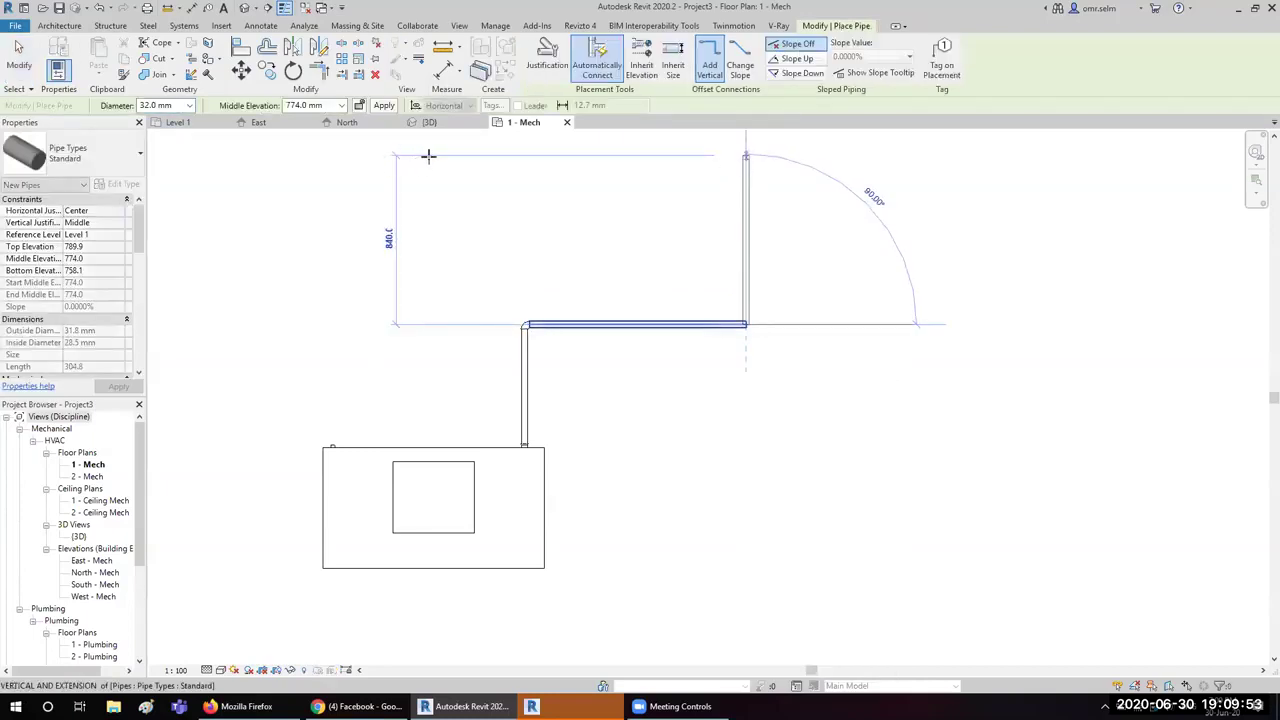
{"action": "left_click", "coordinate": [425, 157]}
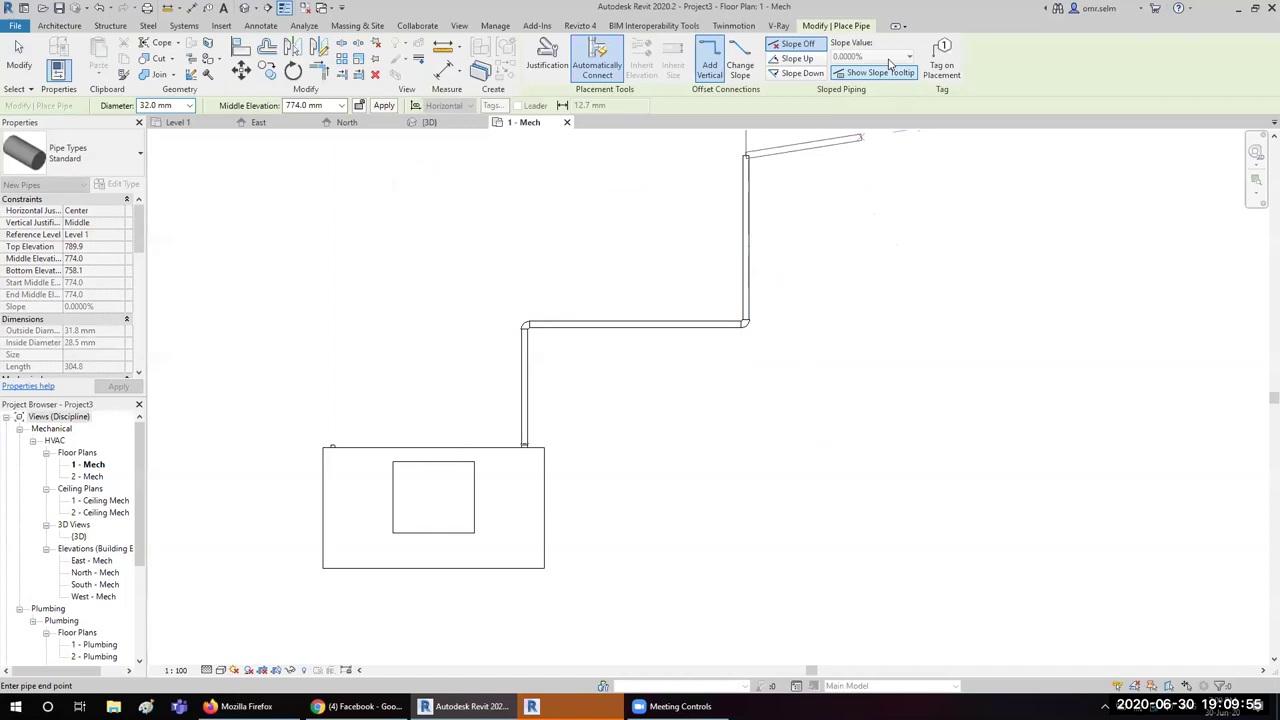
{"action": "left_click", "coordinate": [802, 73]}
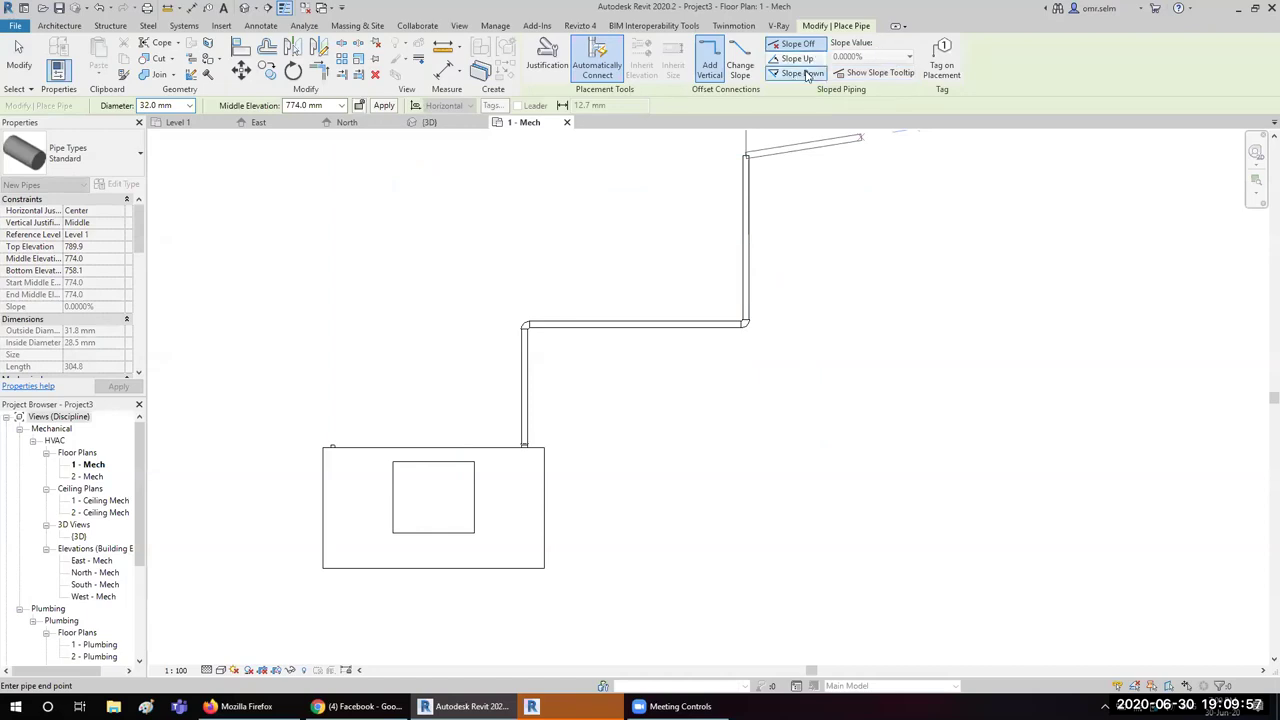
{"action": "left_click", "coordinate": [908, 57]}
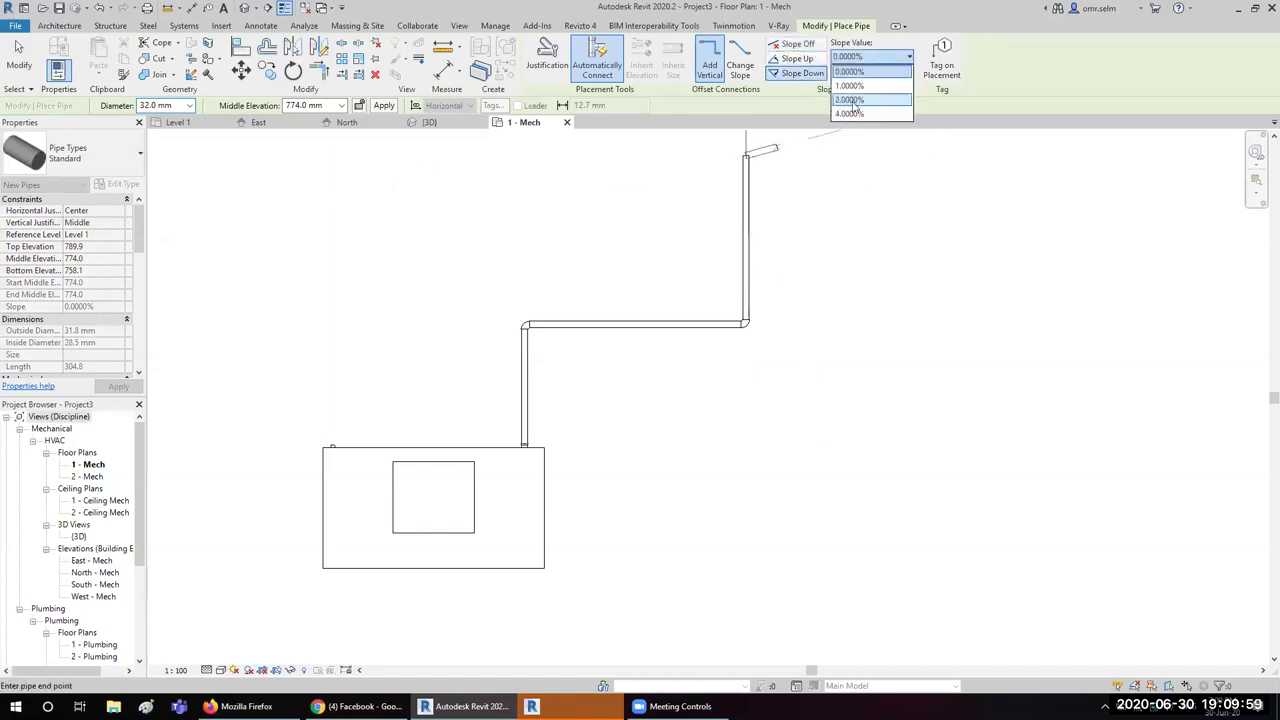
{"action": "left_click", "coordinate": [855, 100]}
{"action": "left_click", "coordinate": [312, 157]}
{"action": "key", "text": "Escape"}
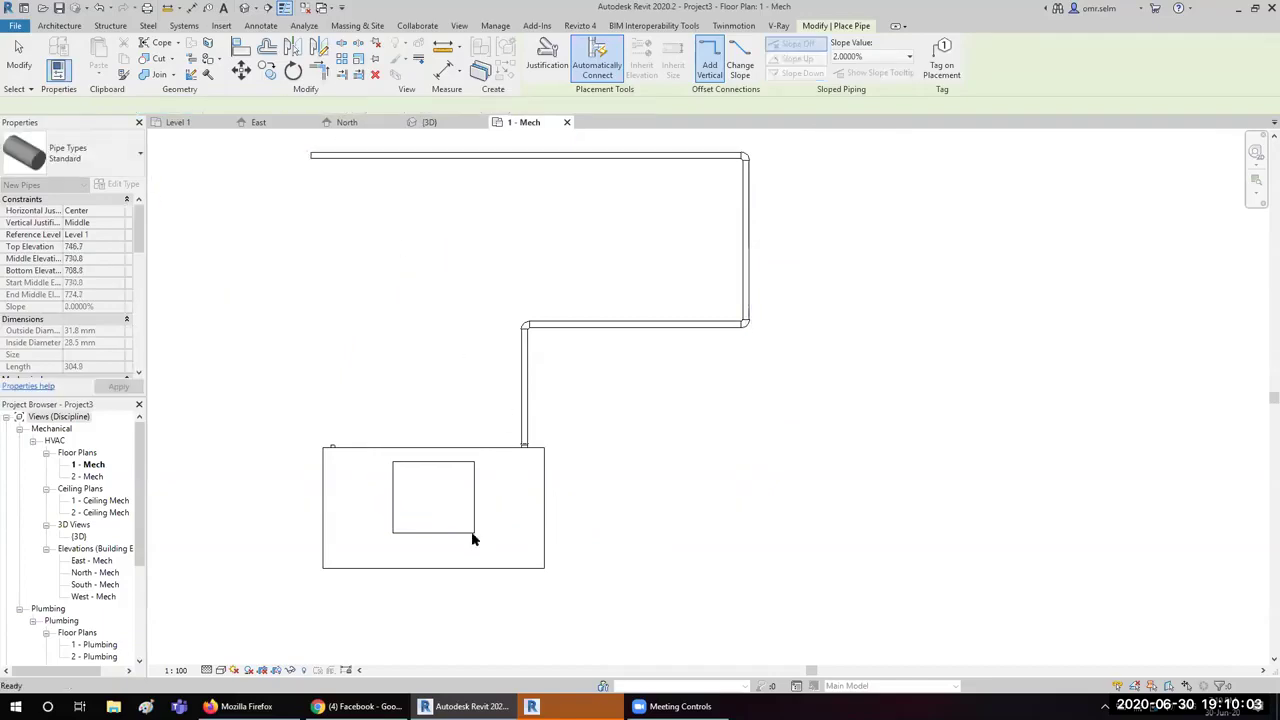
{"action": "key", "text": "Escape"}
{"action": "left_click", "coordinate": [473, 539]}
{"action": "middle_click_drag", "start_coordinate": [600, 480], "coordinate": [608, 223]}
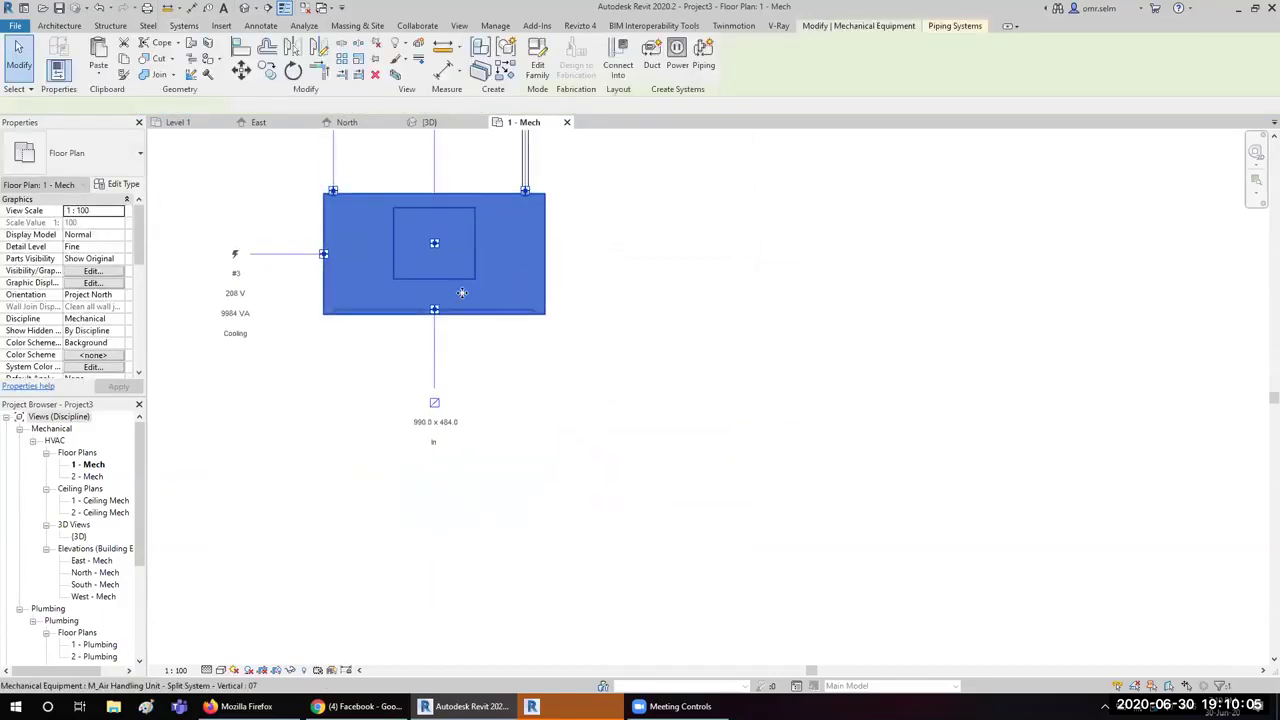
{"action": "right_click", "coordinate": [434, 309]}
{"action": "left_click", "coordinate": [469, 349]}
{"action": "left_click", "coordinate": [469, 349]}
{"action": "scroll", "coordinate": [417, 343], "scroll_direction": "down", "scroll_amount": 2}
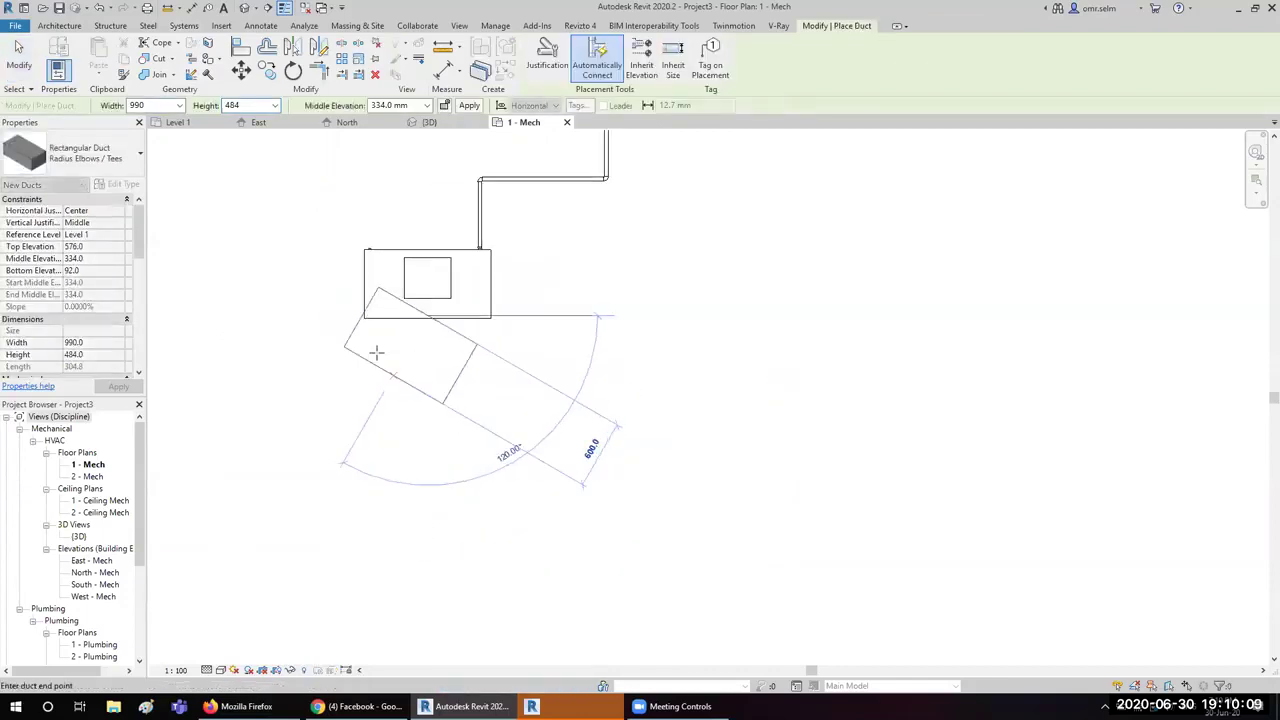
{"action": "left_click", "coordinate": [179, 105]}
{"action": "scroll", "coordinate": [156, 267], "scroll_direction": "up", "scroll_amount": 2}
{"action": "scroll", "coordinate": [156, 230], "scroll_direction": "up", "scroll_amount": 3}
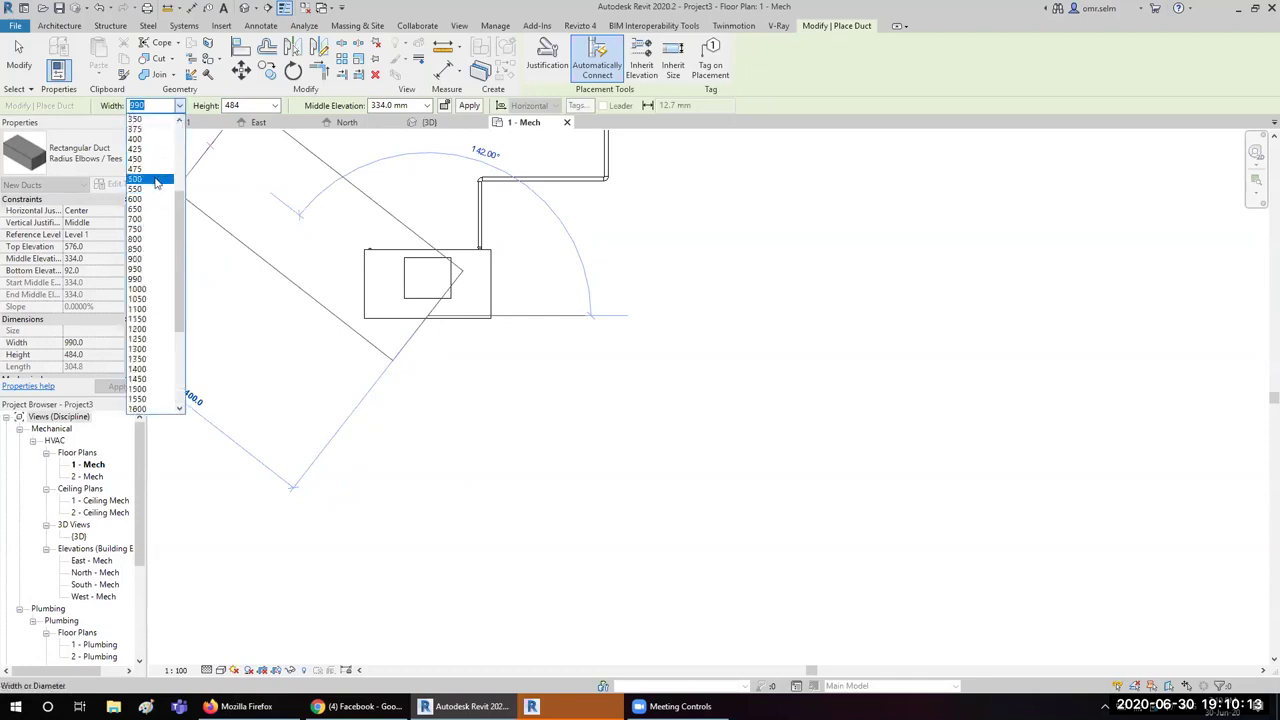
{"action": "left_click", "coordinate": [155, 178]}
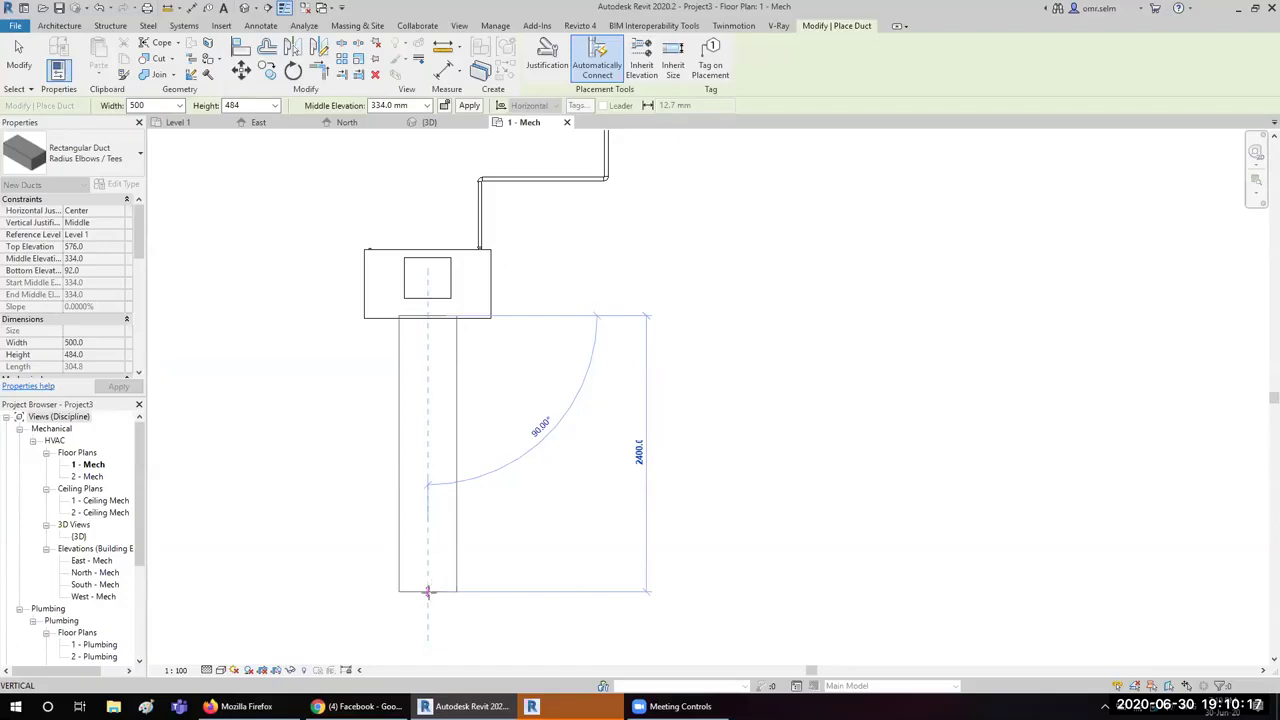
{"action": "left_click", "coordinate": [428, 591]}
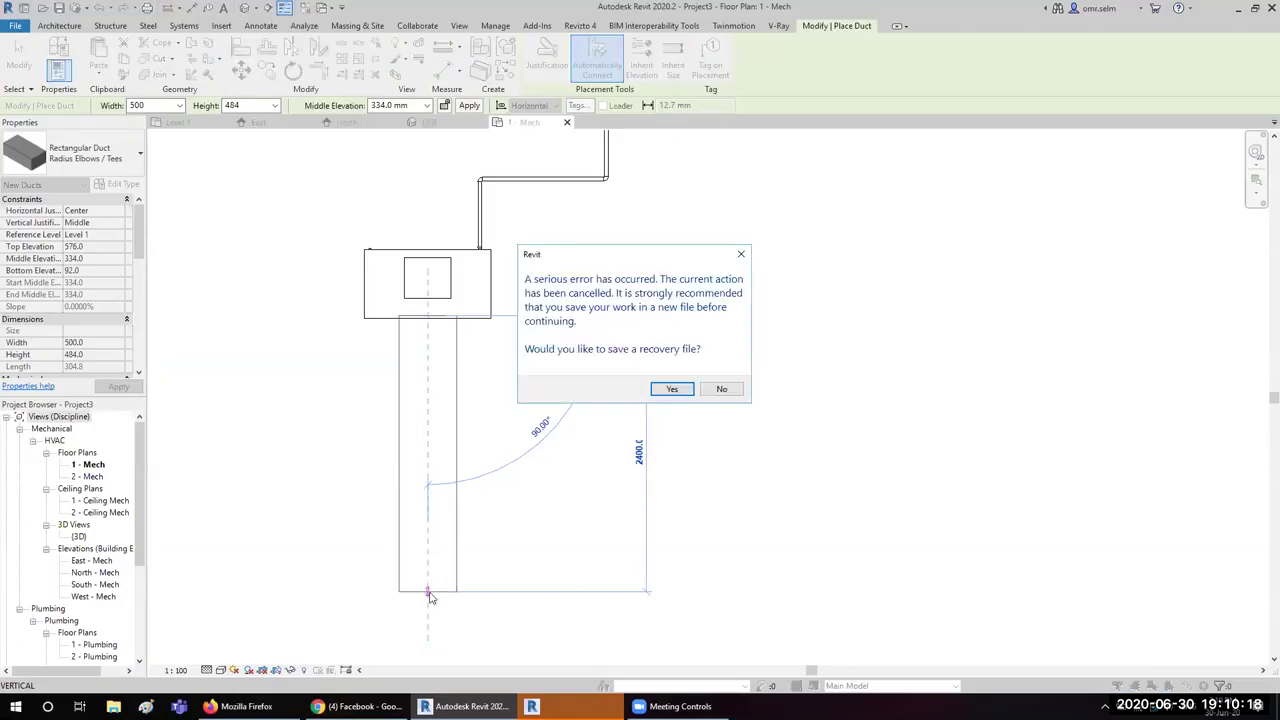
{"action": "left_click", "coordinate": [722, 389]}
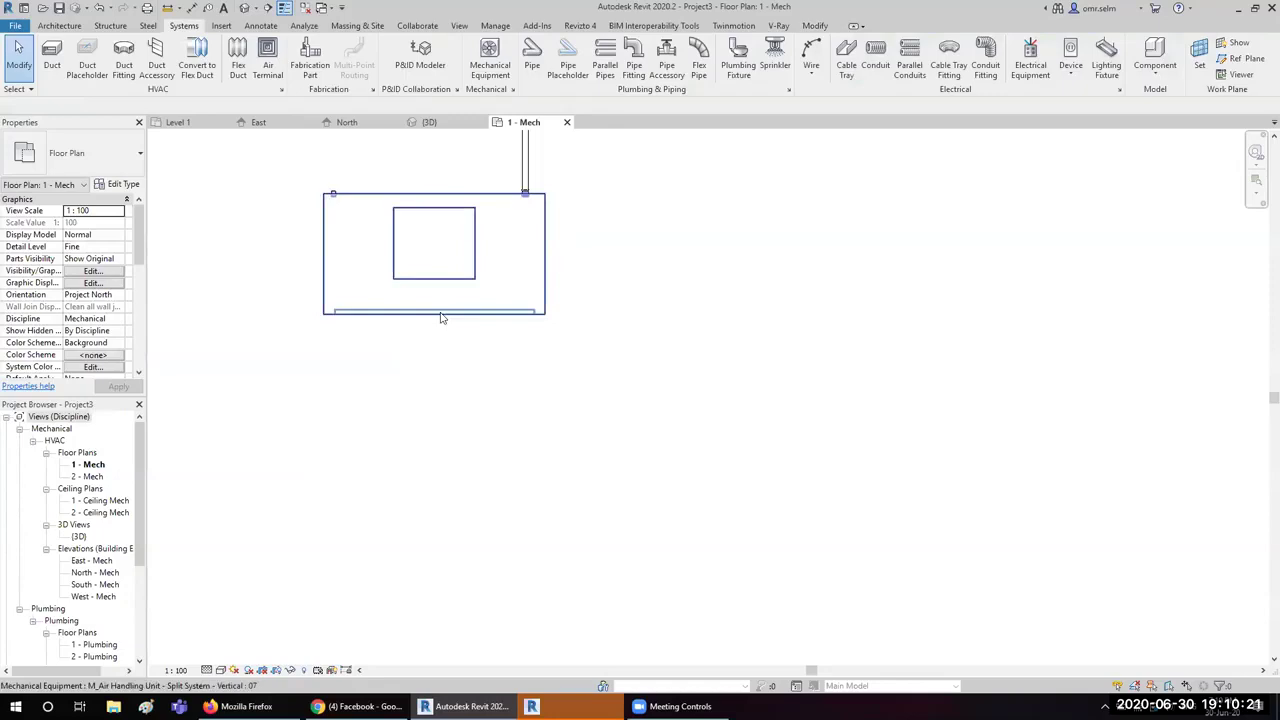
Step: Draw a duct from the air handling unit's connector to below the unit, declining the recovery save
{"action": "left_click", "coordinate": [442, 317]}
{"action": "right_click", "coordinate": [431, 286]}
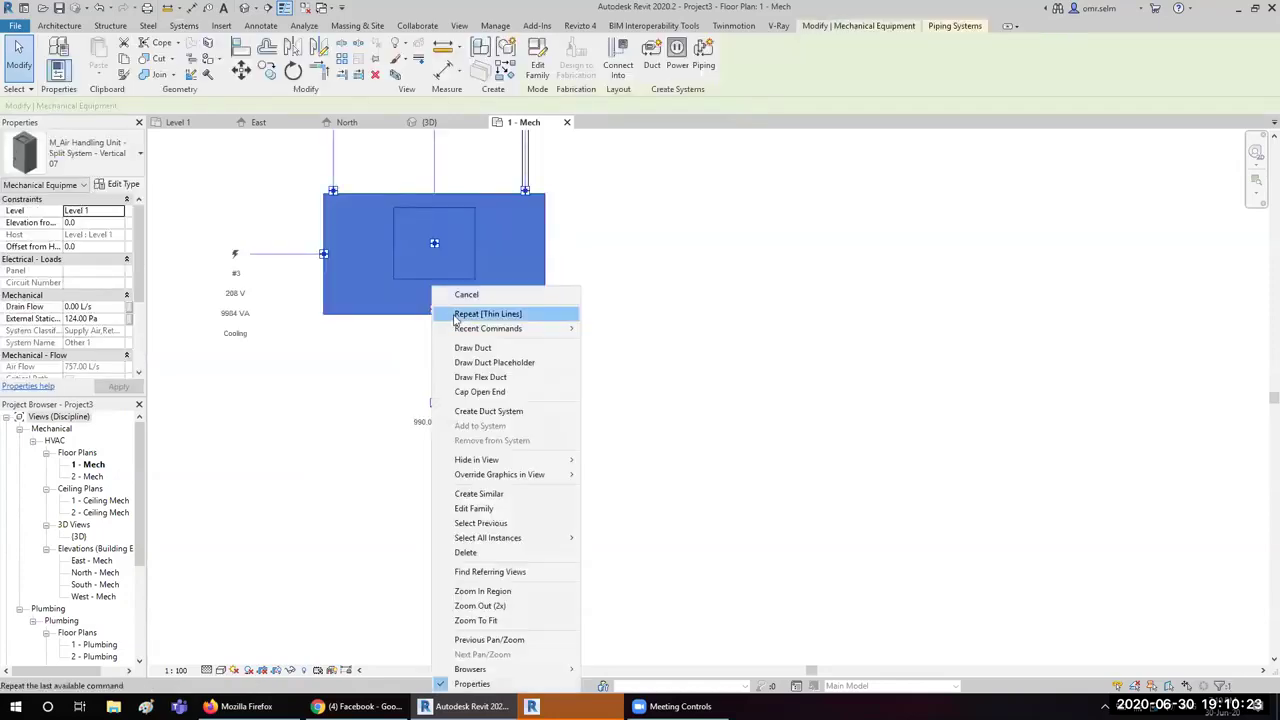
{"action": "left_click", "coordinate": [470, 348]}
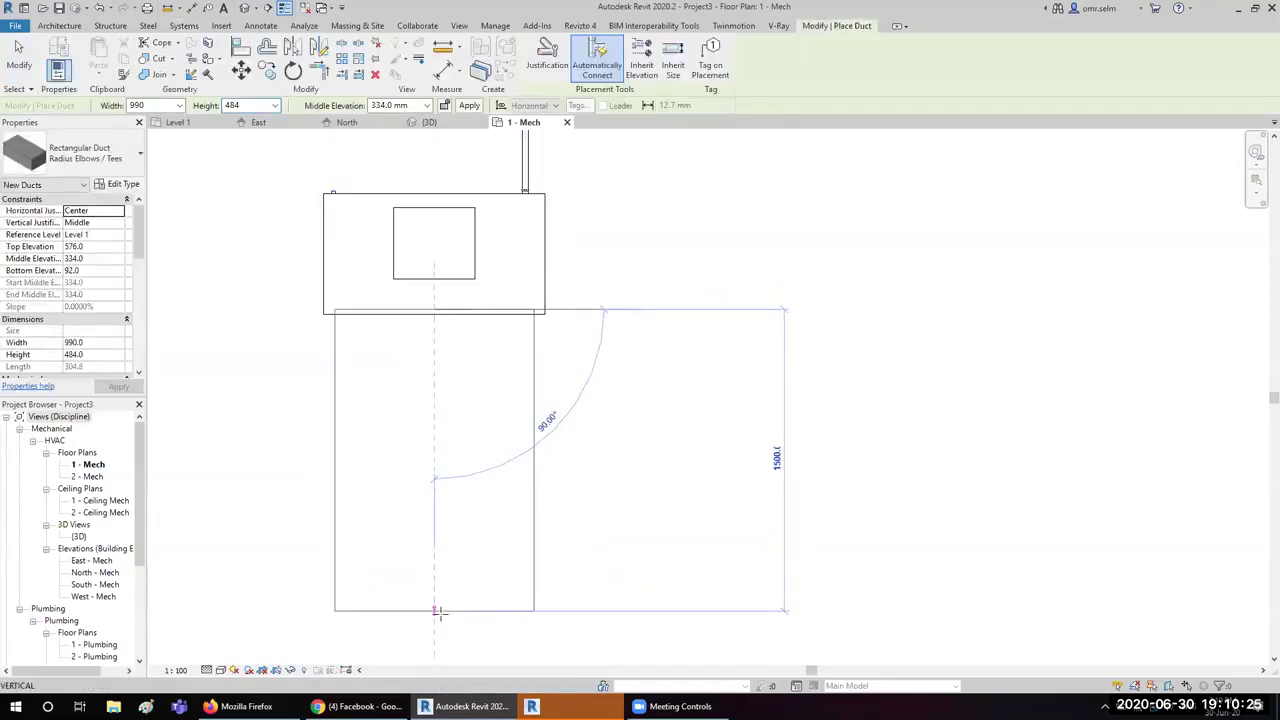
{"action": "left_click", "coordinate": [419, 348]}
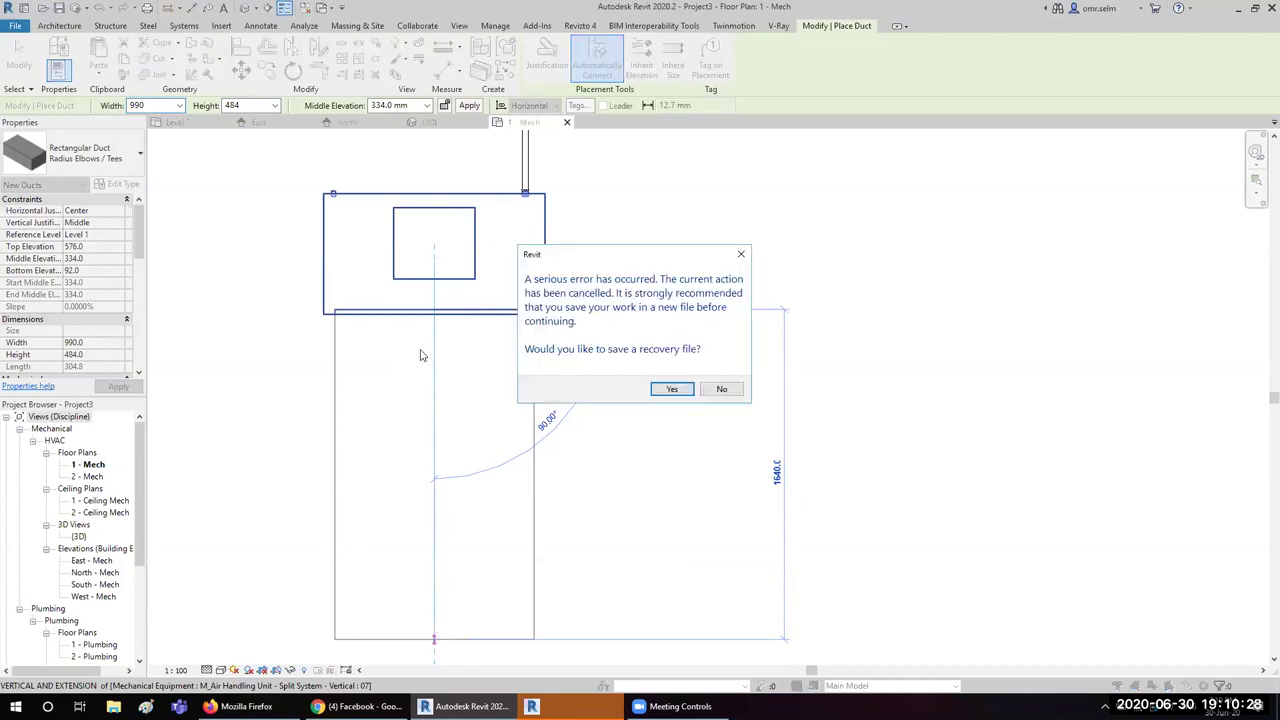
{"action": "left_click", "coordinate": [723, 389]}
{"action": "scroll", "coordinate": [503, 335], "scroll_direction": "down", "scroll_amount": 3}
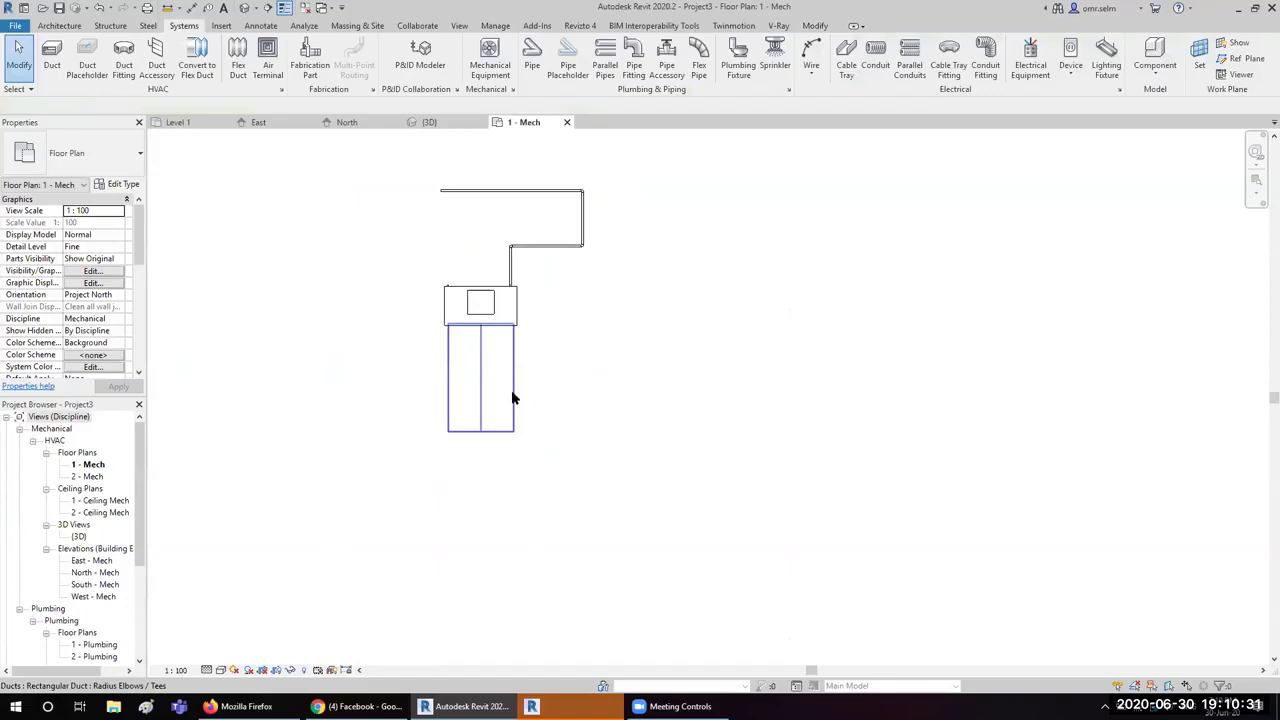
{"action": "left_click", "coordinate": [514, 430]}
{"action": "scroll", "coordinate": [514, 436], "scroll_direction": "up", "scroll_amount": 2}
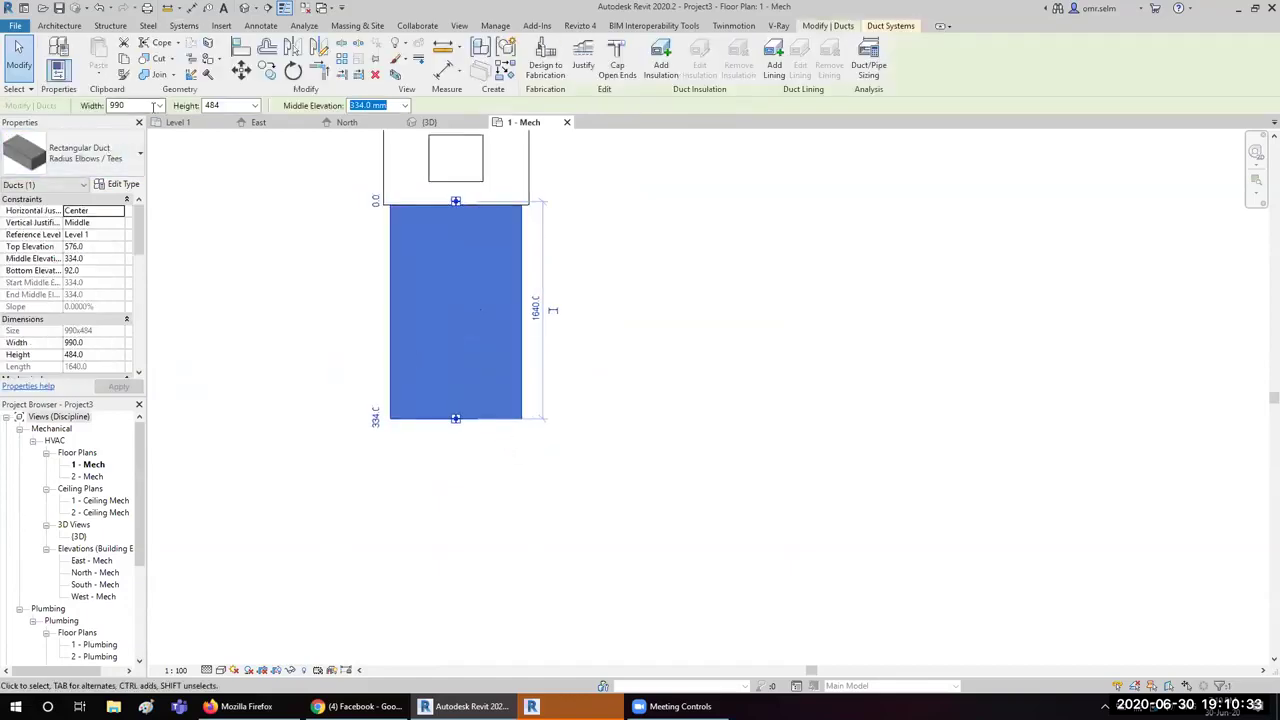
Step: Leave the duct width at 990, dismiss the serious error, and decline recovery so Revit closes
{"action": "left_click", "coordinate": [158, 105]}
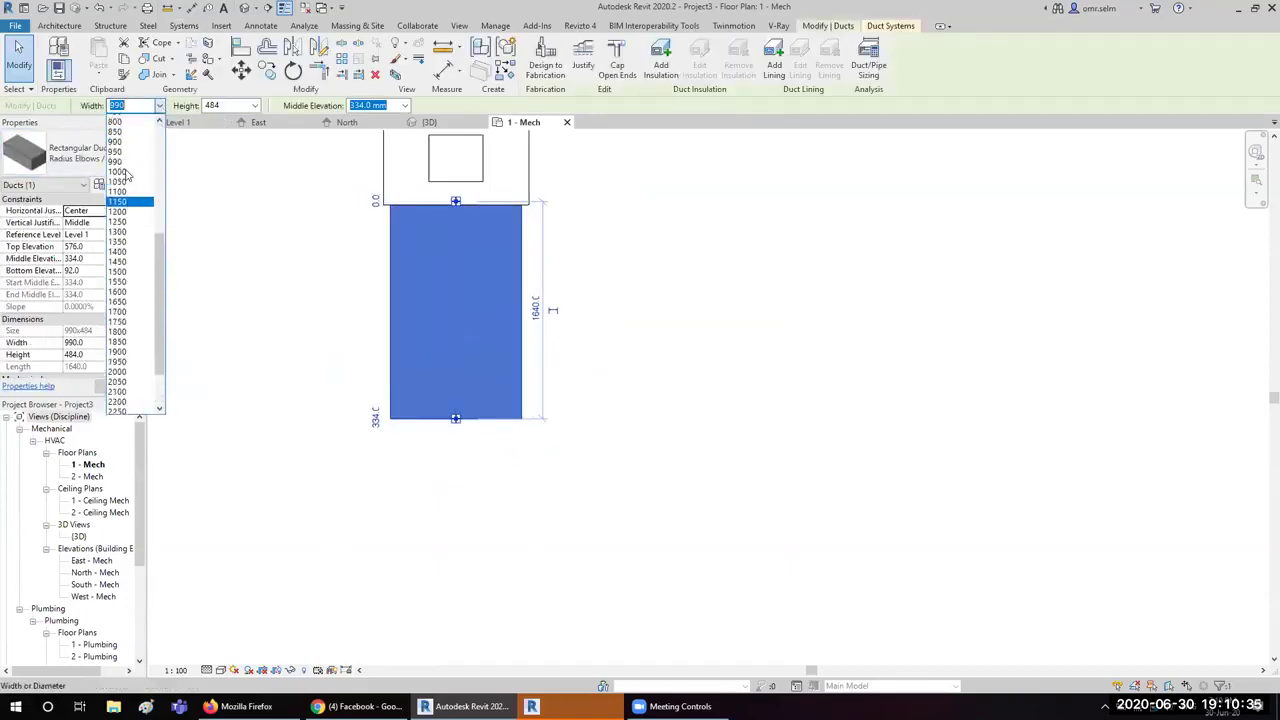
{"action": "left_click", "coordinate": [483, 262]}
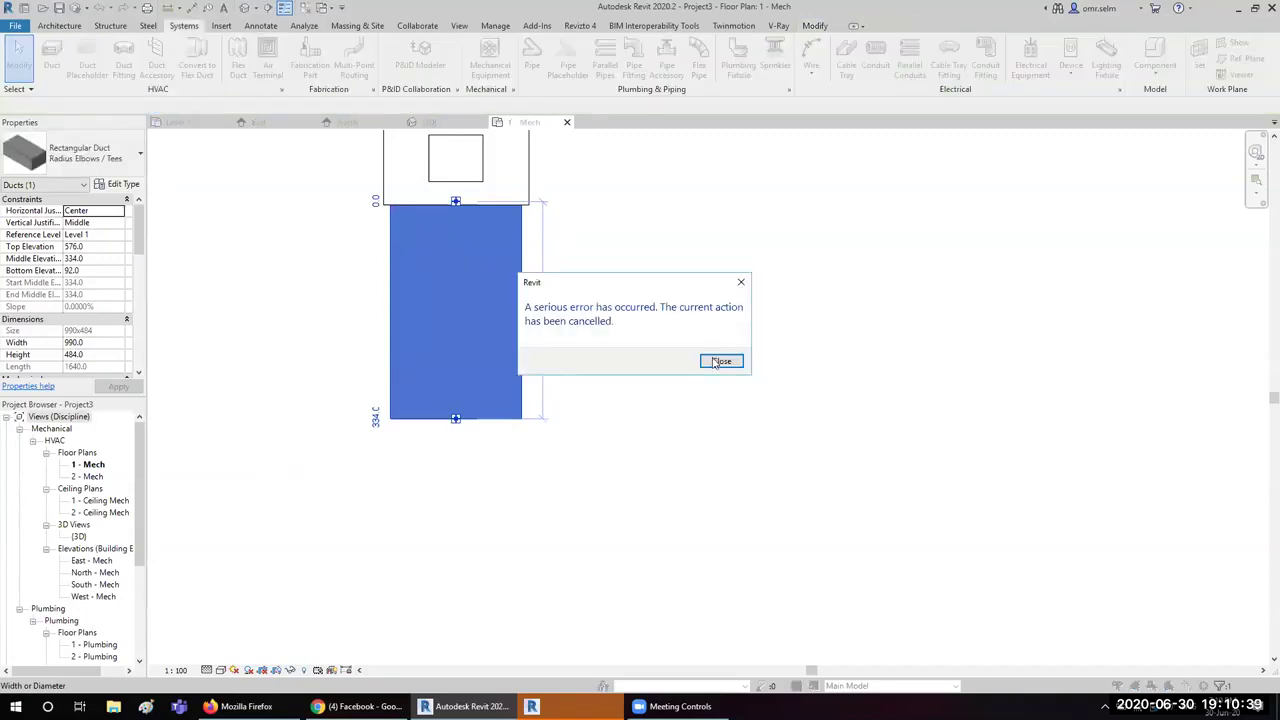
{"action": "left_click", "coordinate": [716, 363]}
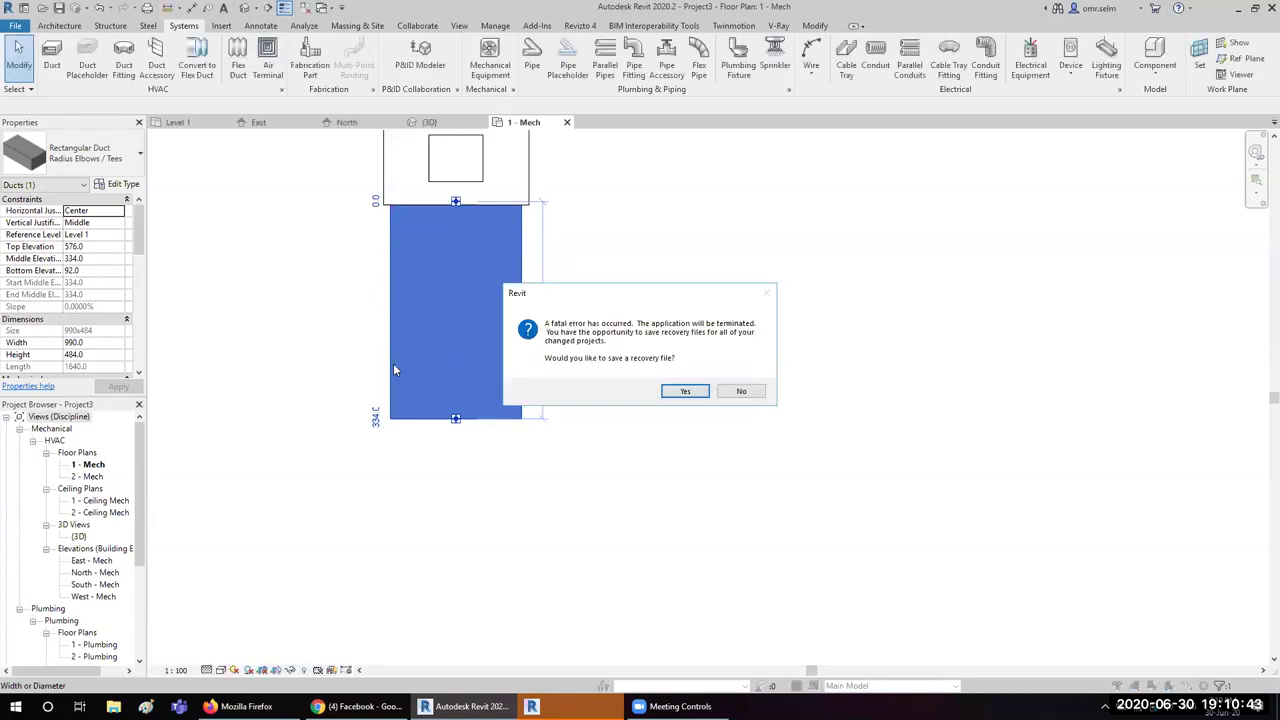
{"action": "left_click", "coordinate": [737, 392]}
Step: Dismiss the Duplicated AddInId warning and cancel the Autodesk crash error report without sending it
{"action": "left_click", "coordinate": [722, 397]}
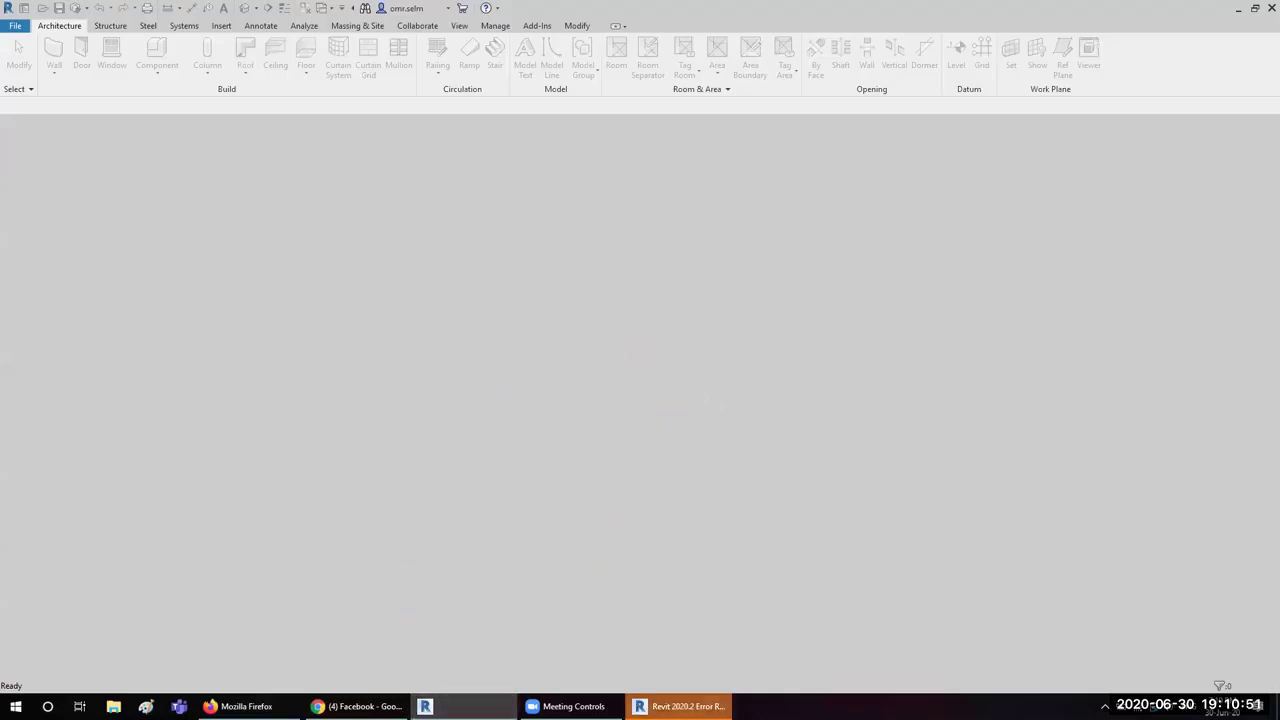
{"action": "left_click", "coordinate": [774, 159]}
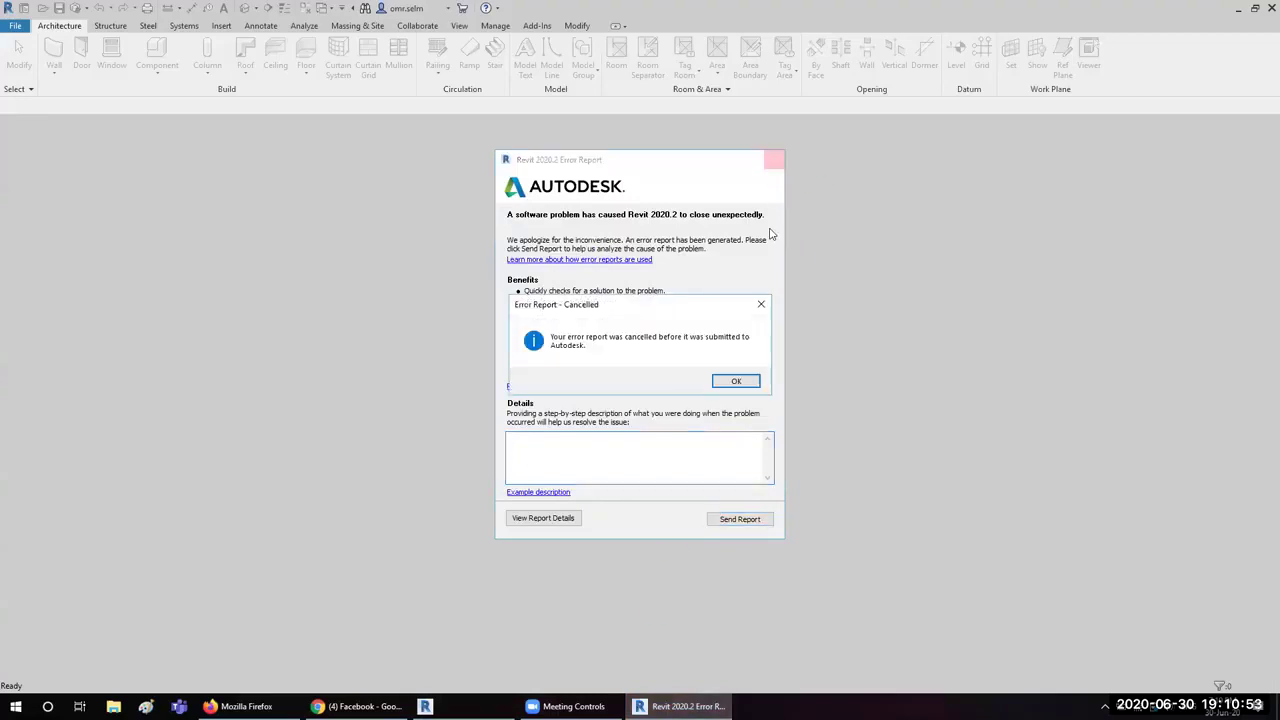
{"action": "left_click", "coordinate": [738, 381]}
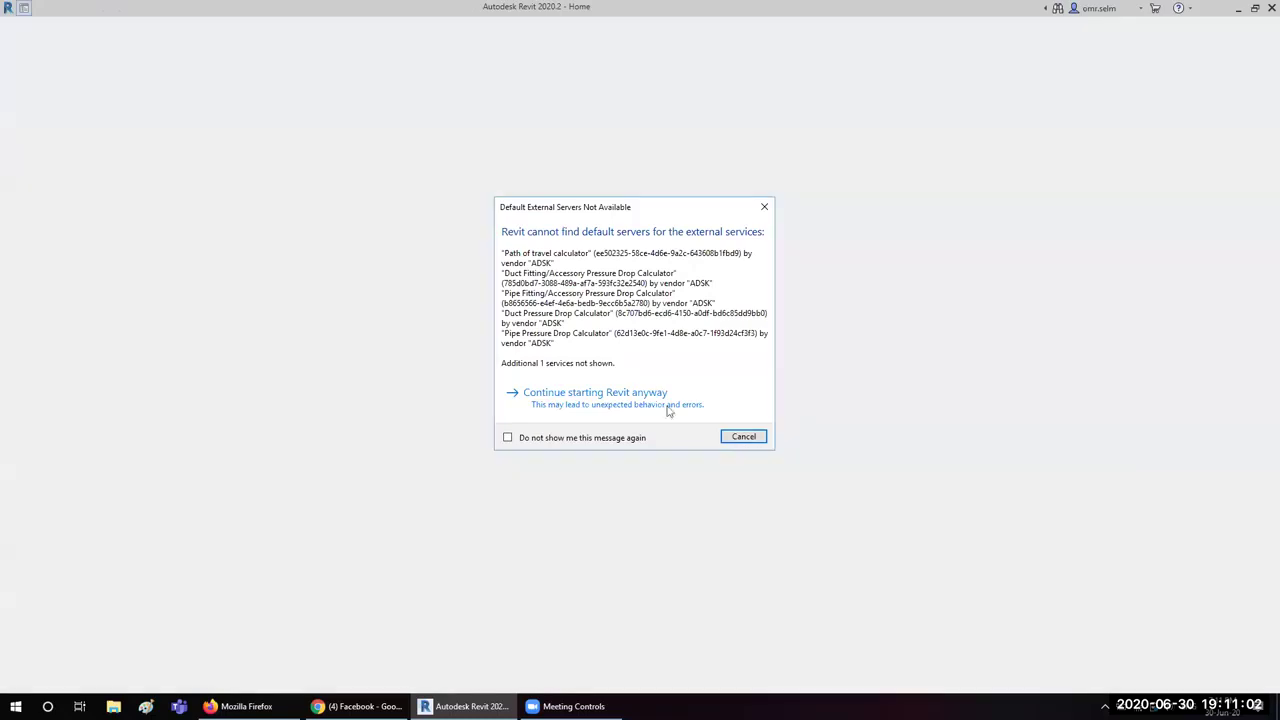
Step: Dismiss the external servers warning and create a new project from the Architectural Template
{"action": "left_click", "coordinate": [620, 396]}
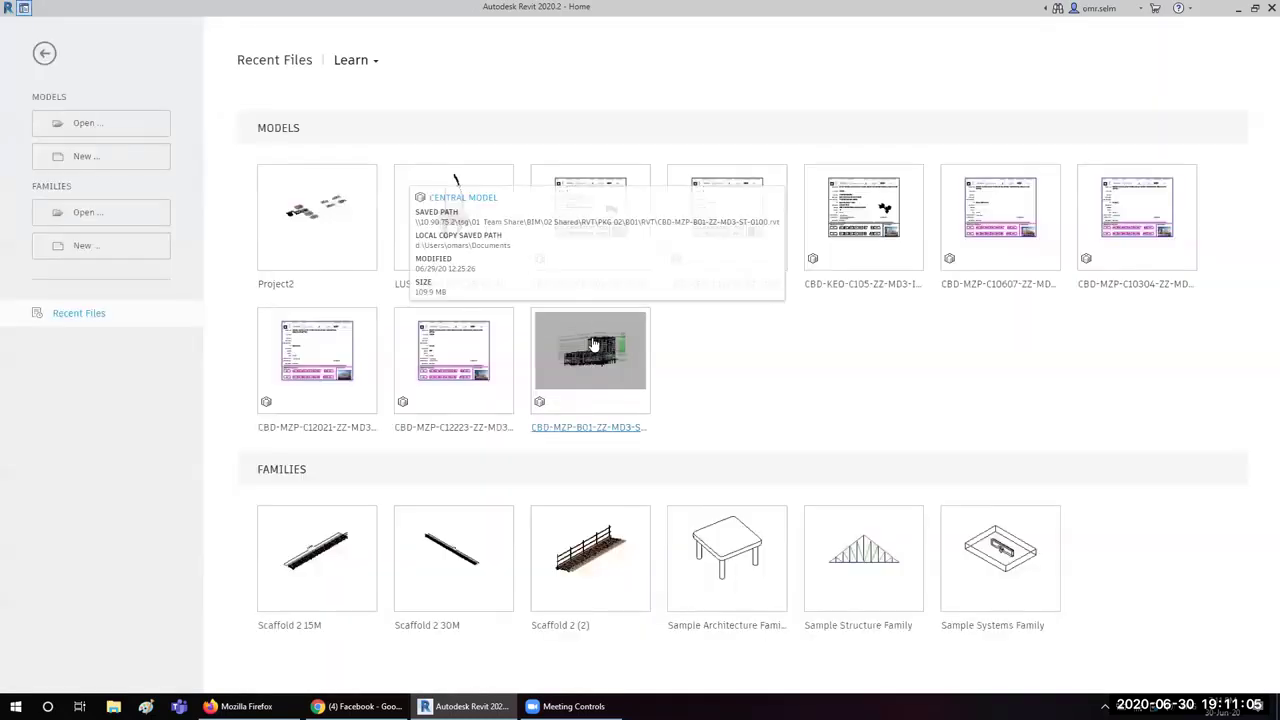
{"action": "left_click", "coordinate": [91, 161]}
{"action": "left_click", "coordinate": [616, 207]}
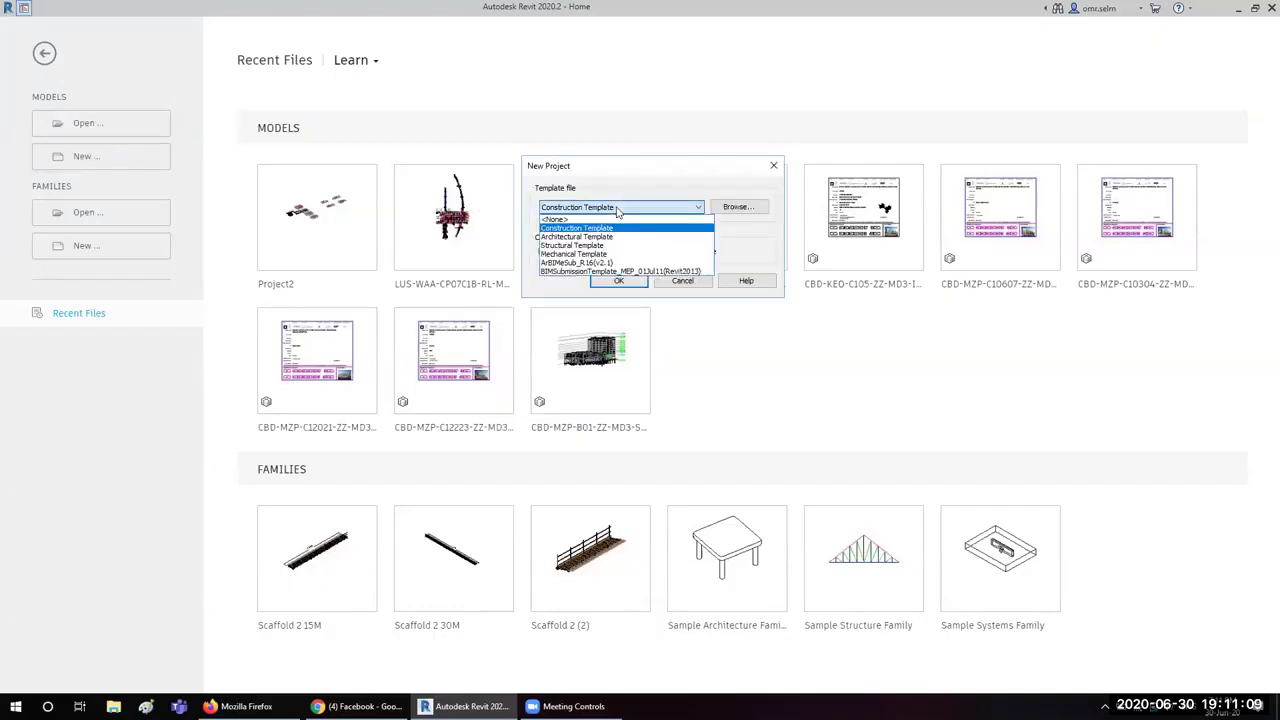
{"action": "left_click", "coordinate": [612, 241]}
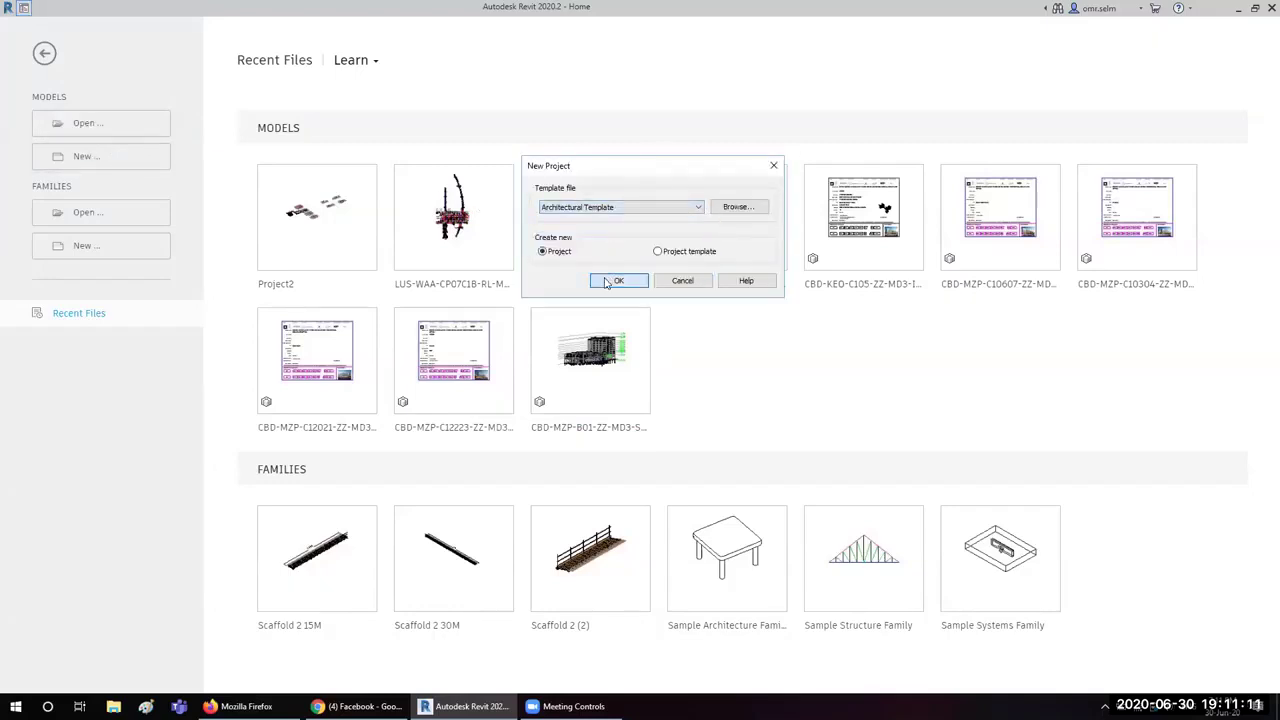
{"action": "left_click", "coordinate": [616, 280]}
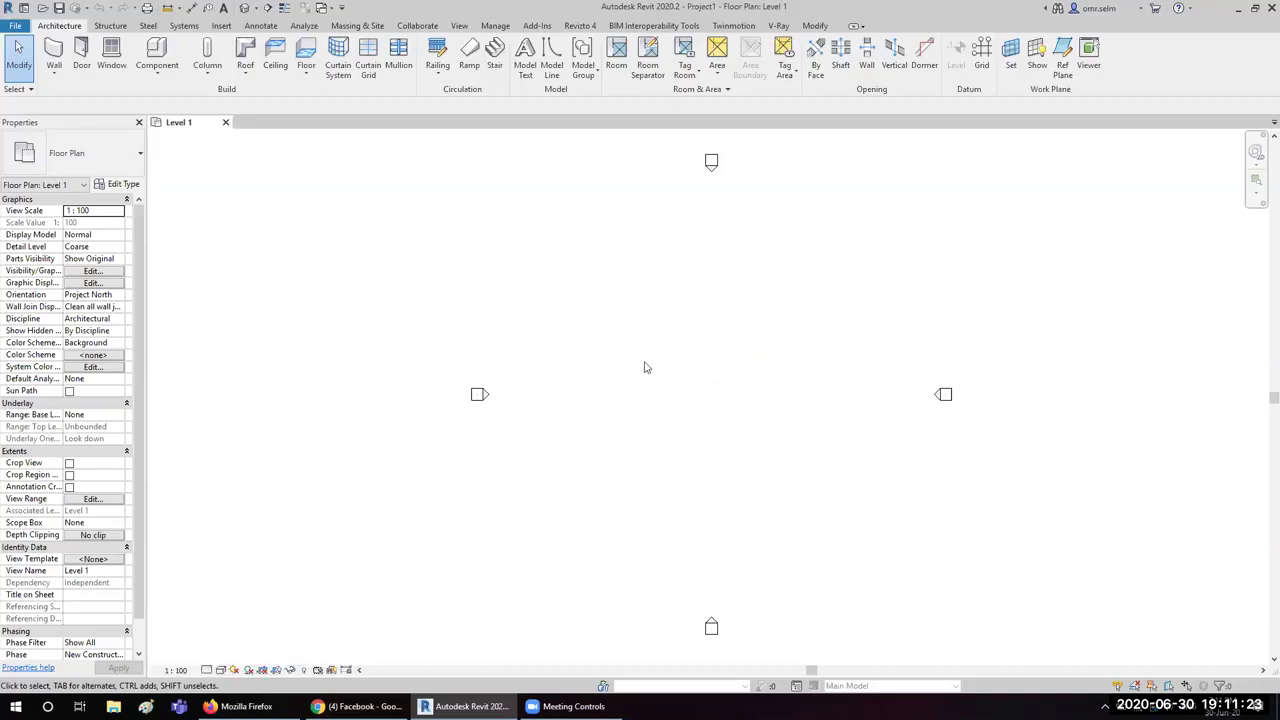
Step: Turn the Project Browser back on from the View tab's User Interface list
{"action": "scroll", "coordinate": [772, 420], "scroll_direction": "up", "scroll_amount": 2}
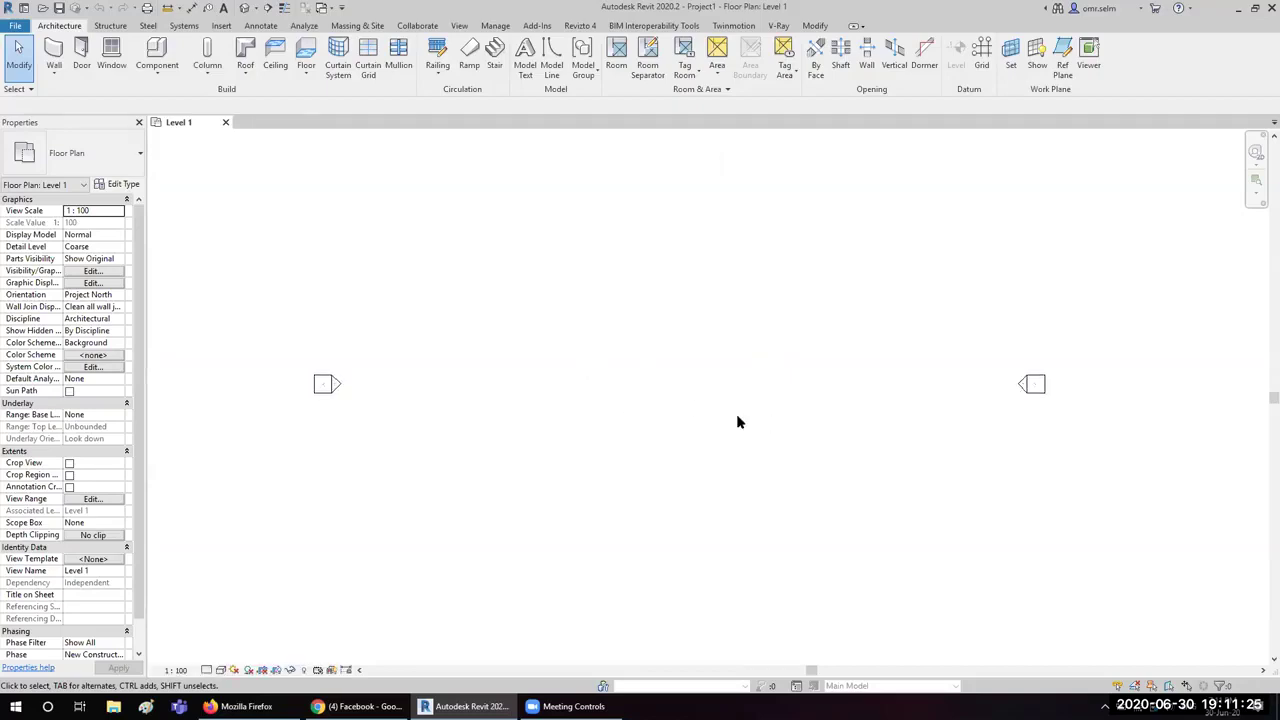
{"action": "scroll", "coordinate": [380, 330], "scroll_direction": "down", "scroll_amount": 1}
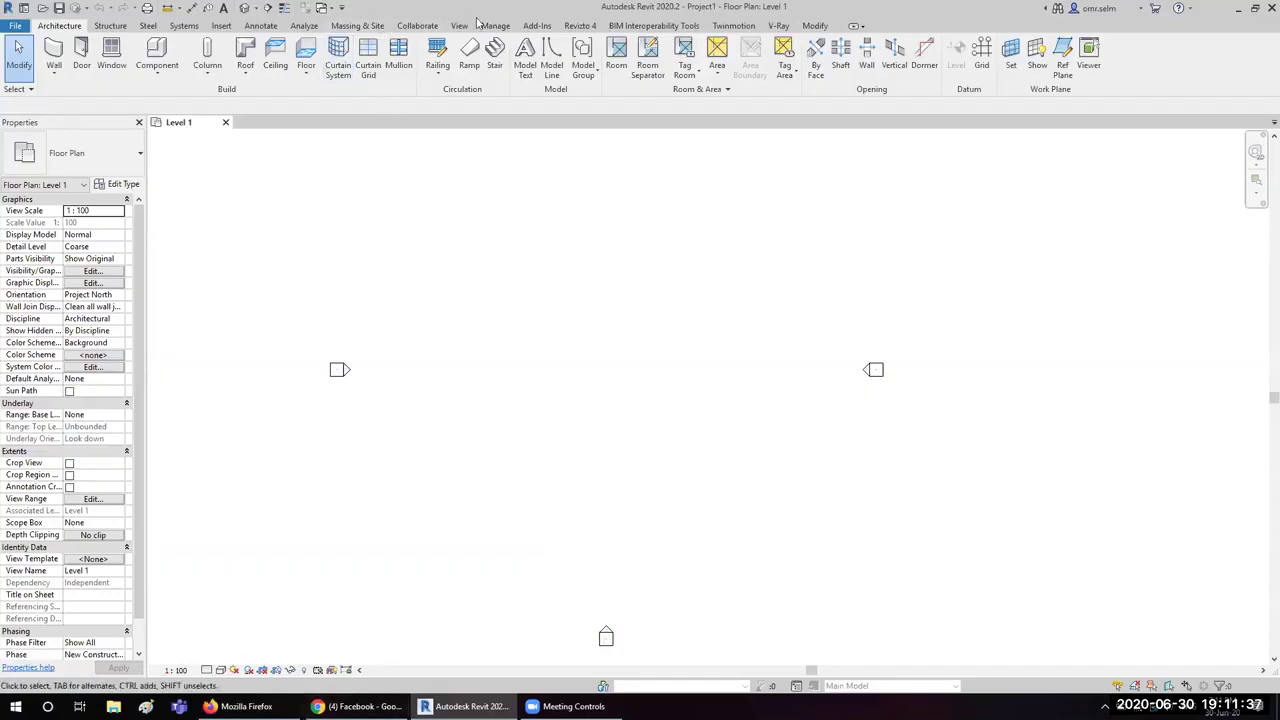
{"action": "scroll", "coordinate": [705, 50], "scroll_direction": "down", "scroll_amount": 9}
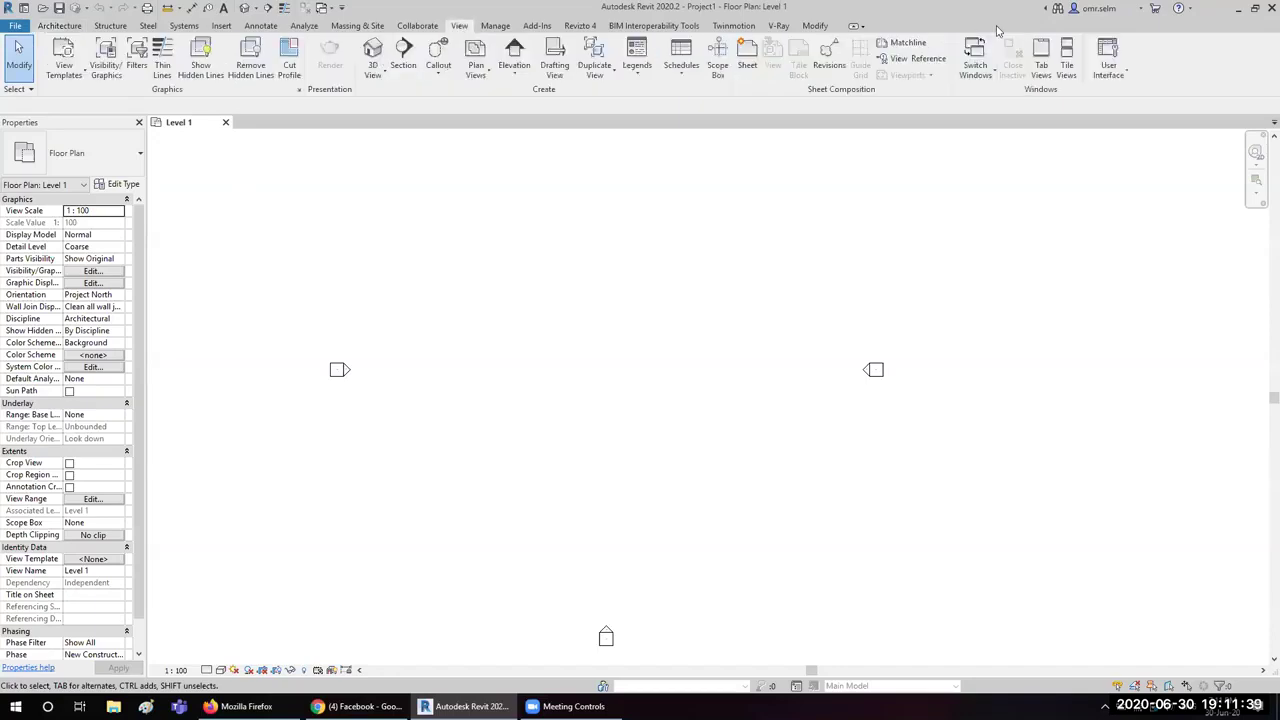
{"action": "left_click", "coordinate": [1108, 62]}
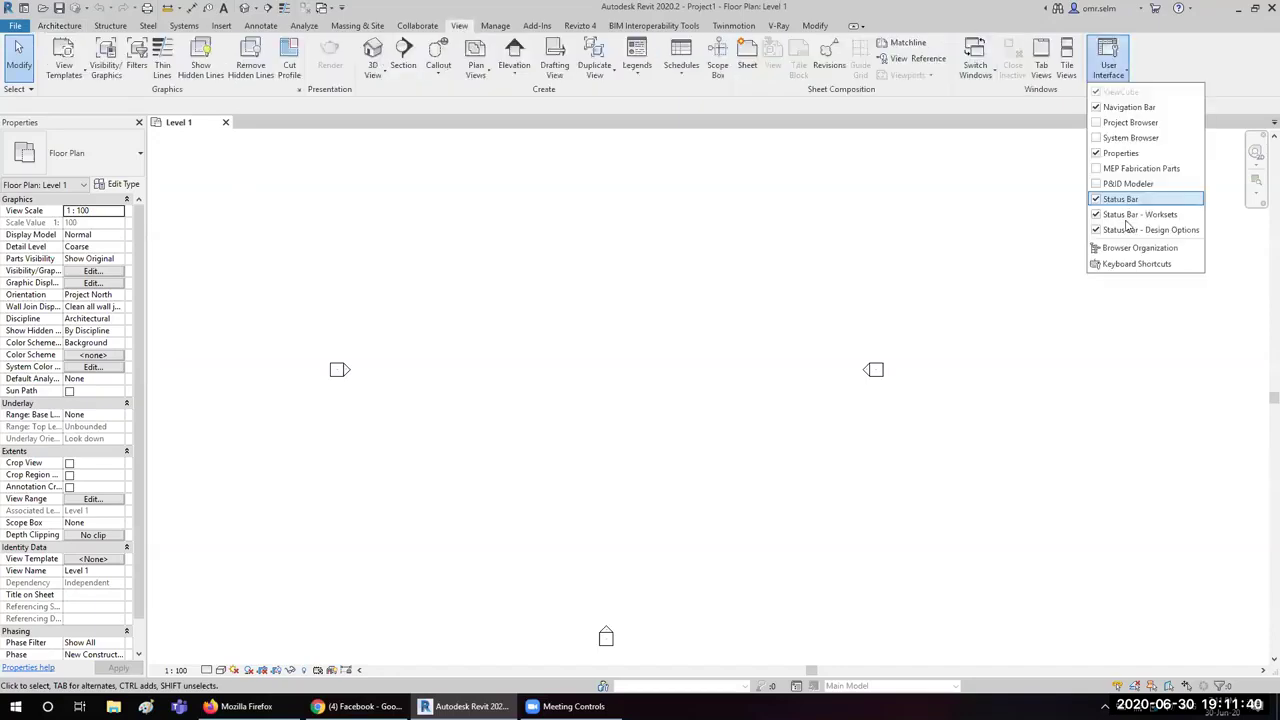
{"action": "left_click", "coordinate": [1130, 122]}
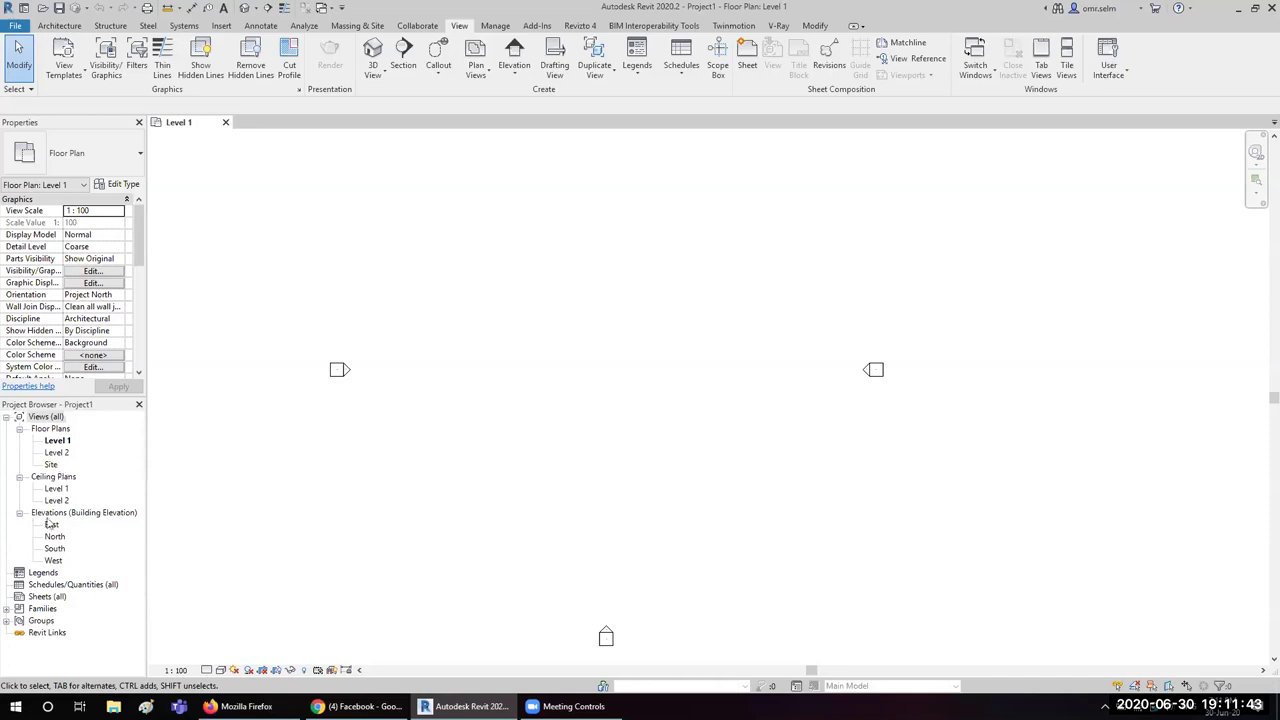
Step: Open the East elevation showing Level 1 at 0 and Level 2 at 4000
{"action": "double_click", "coordinate": [51, 524]}
{"action": "scroll", "coordinate": [525, 445], "scroll_direction": "down", "scroll_amount": 2}
{"action": "scroll", "coordinate": [820, 334], "scroll_direction": "down", "scroll_amount": 1}
{"action": "scroll", "coordinate": [751, 306], "scroll_direction": "down", "scroll_amount": 1}
Step: Draw Levels 3, 4 and 5 at 8000, 12000 and 16000 above Level 2
{"action": "left_click", "coordinate": [57, 25]}
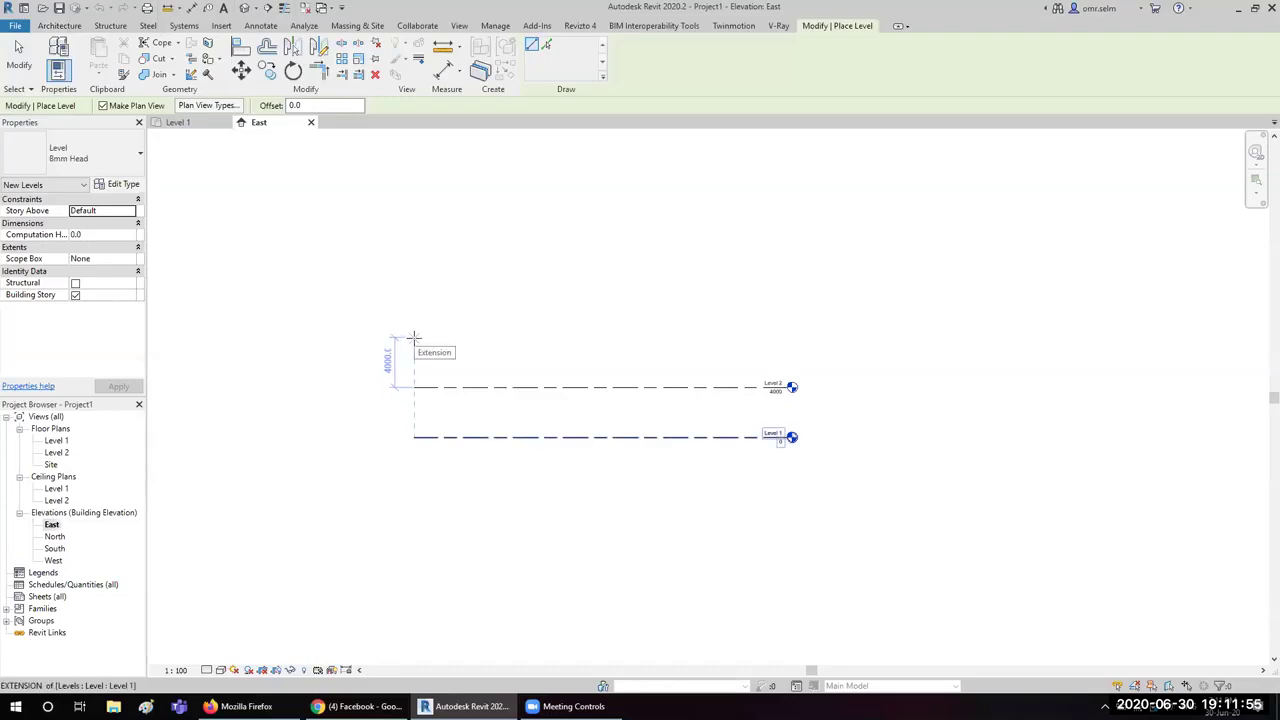
{"action": "left_click", "coordinate": [414, 337]}
{"action": "left_click", "coordinate": [787, 337]}
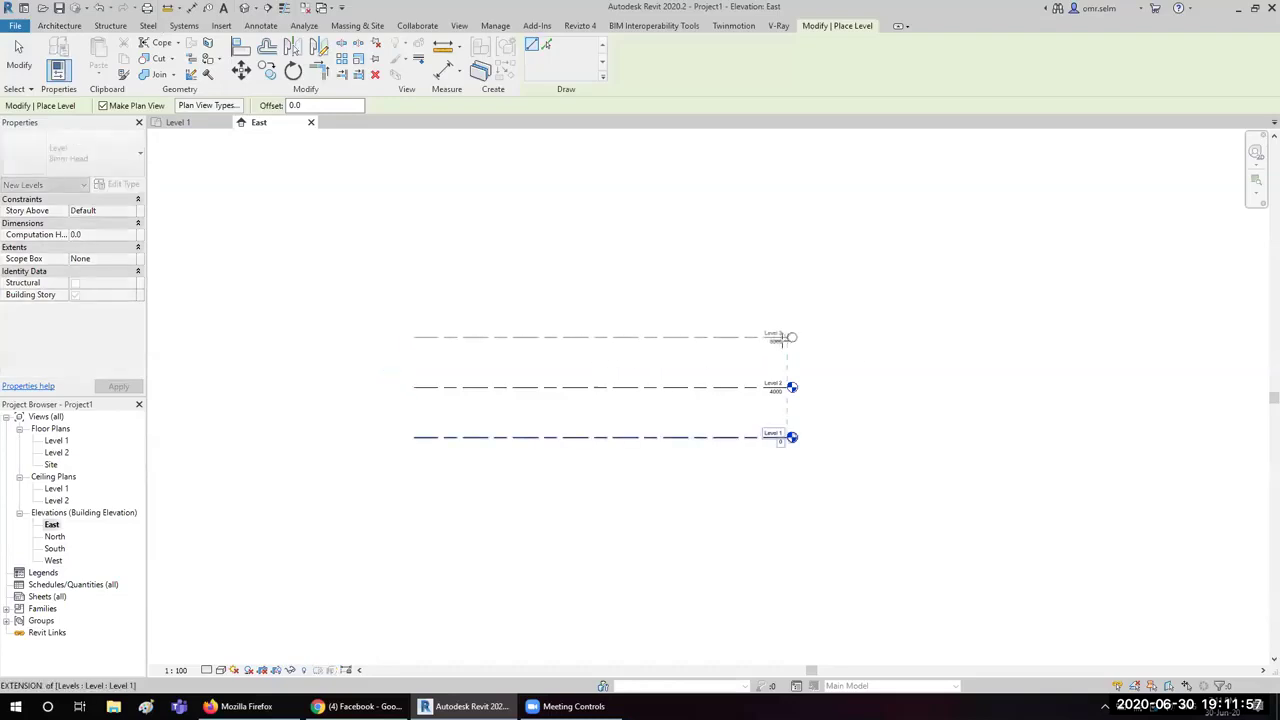
{"action": "left_click", "coordinate": [414, 287]}
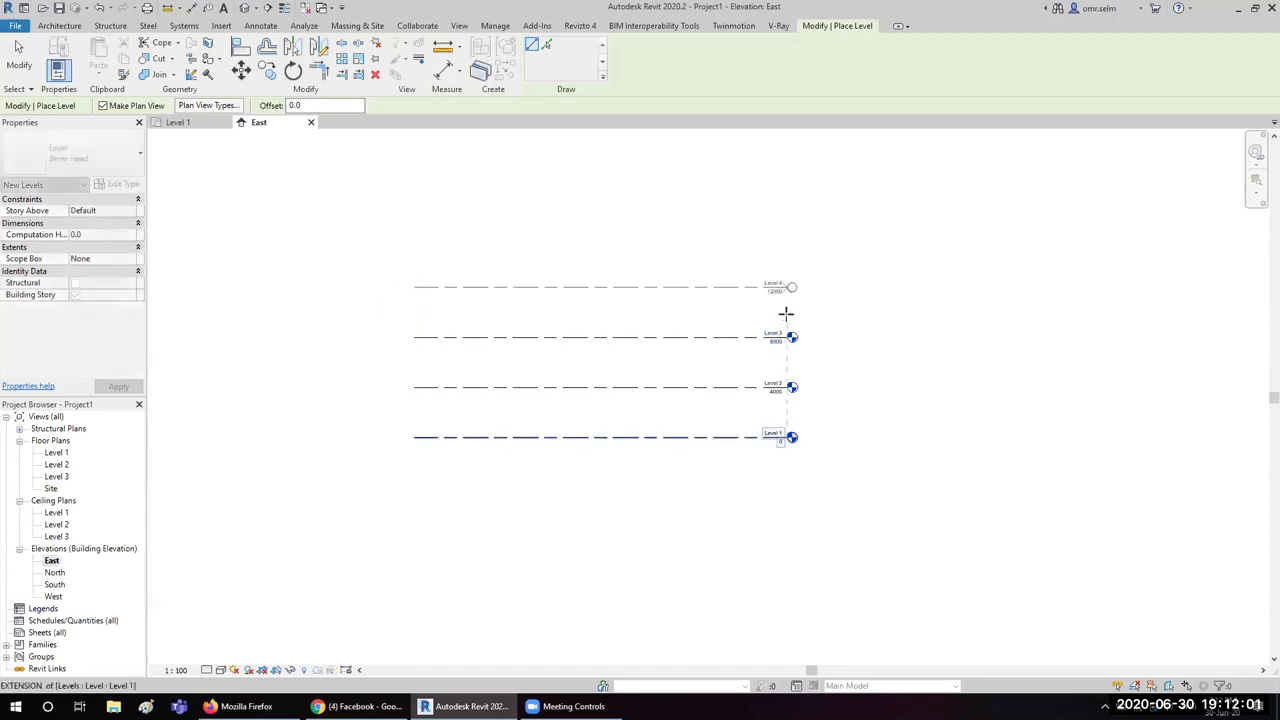
{"action": "left_click", "coordinate": [787, 287]}
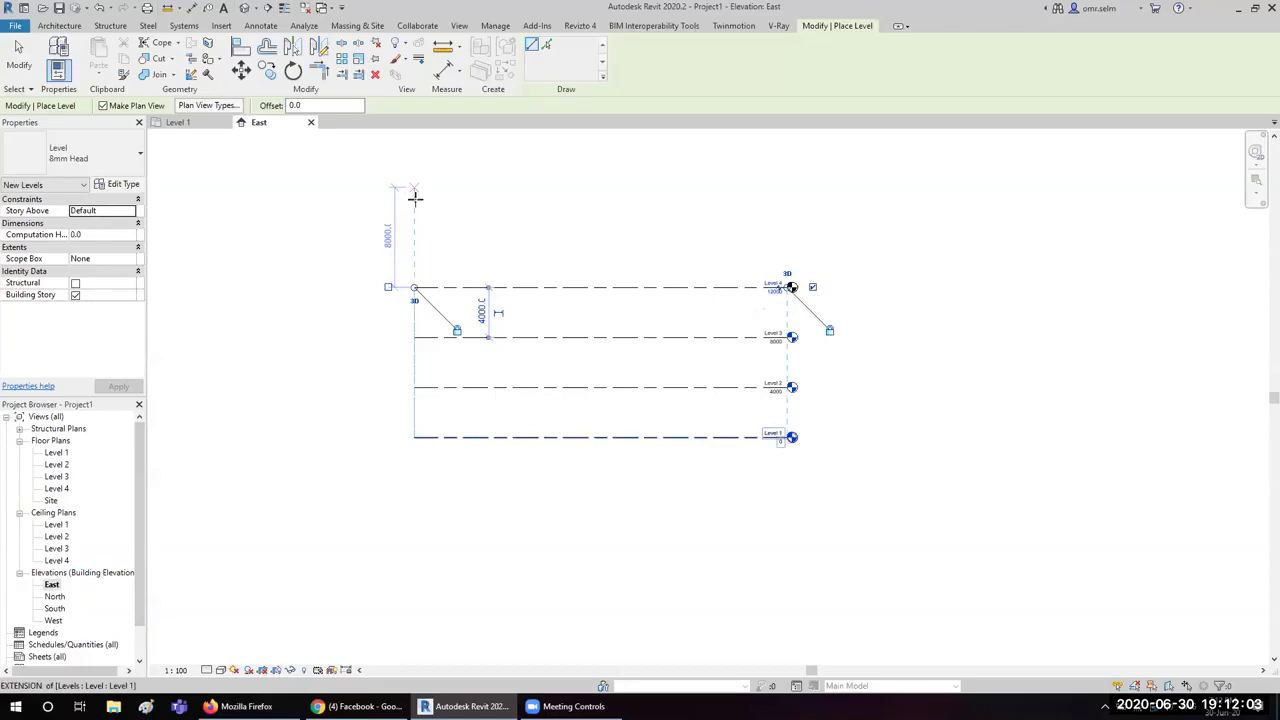
{"action": "left_click", "coordinate": [409, 239]}
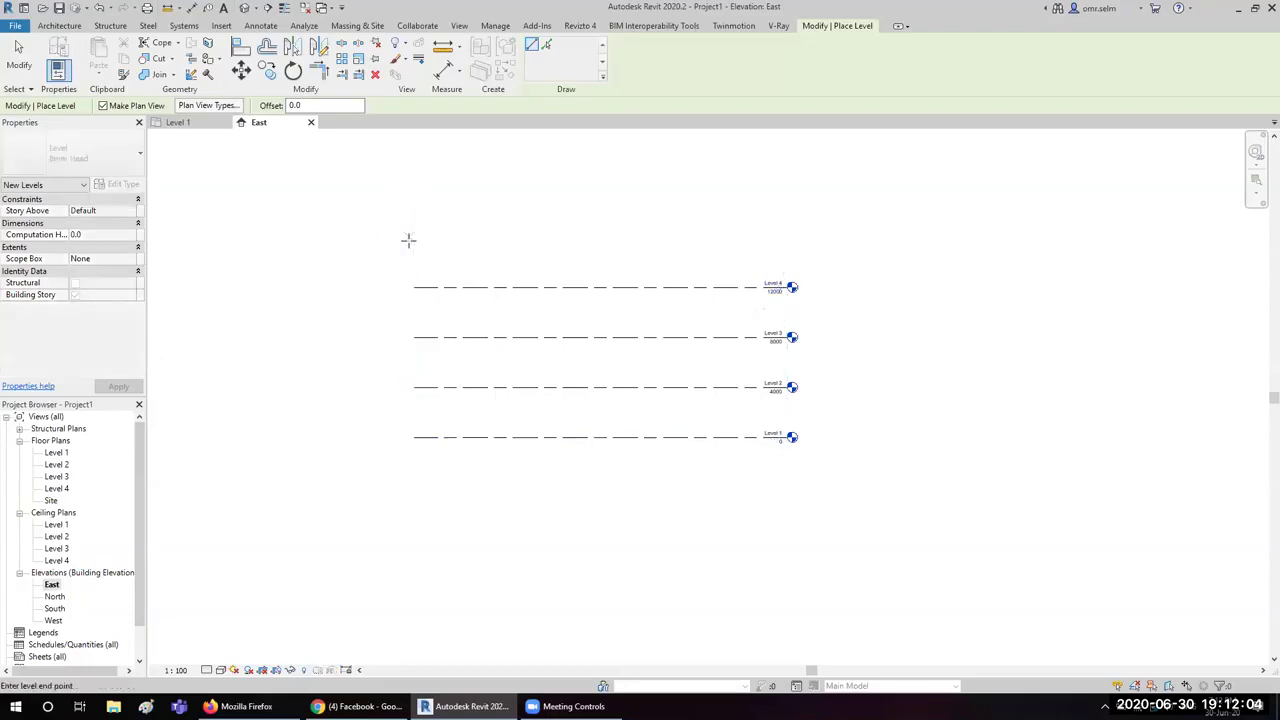
{"action": "left_click", "coordinate": [789, 270]}
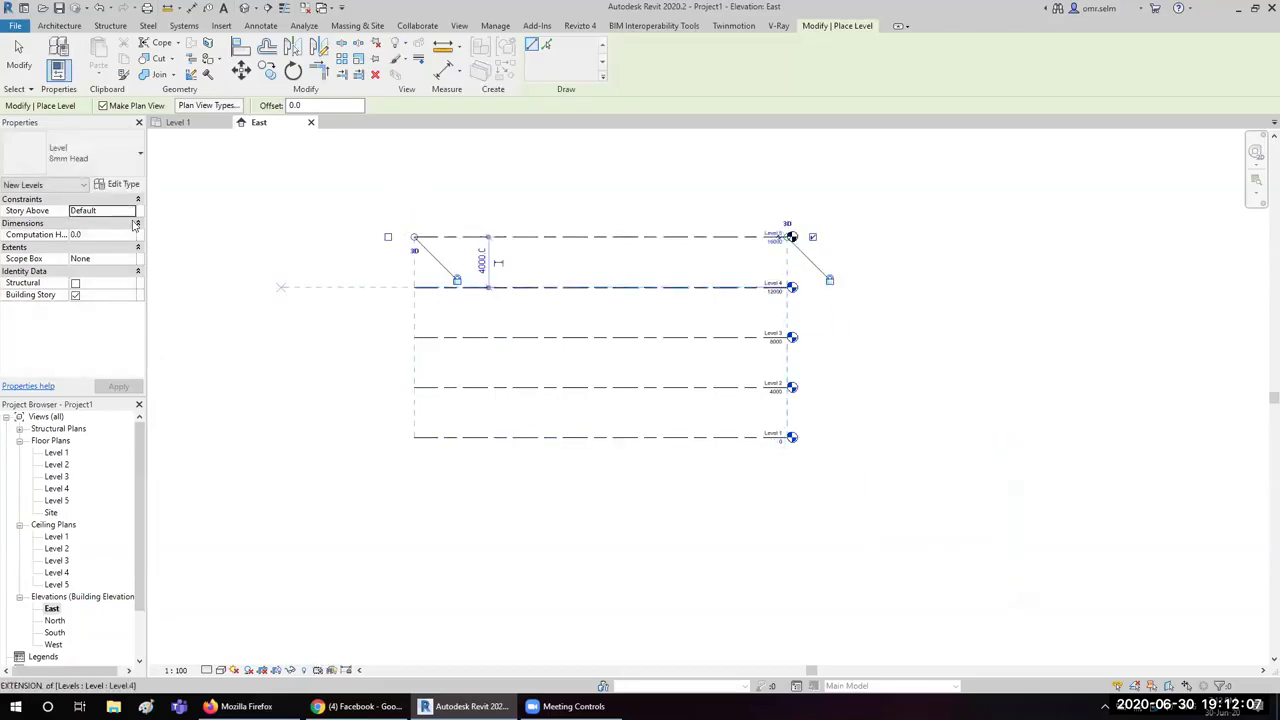
{"action": "key", "text": "Escape"}
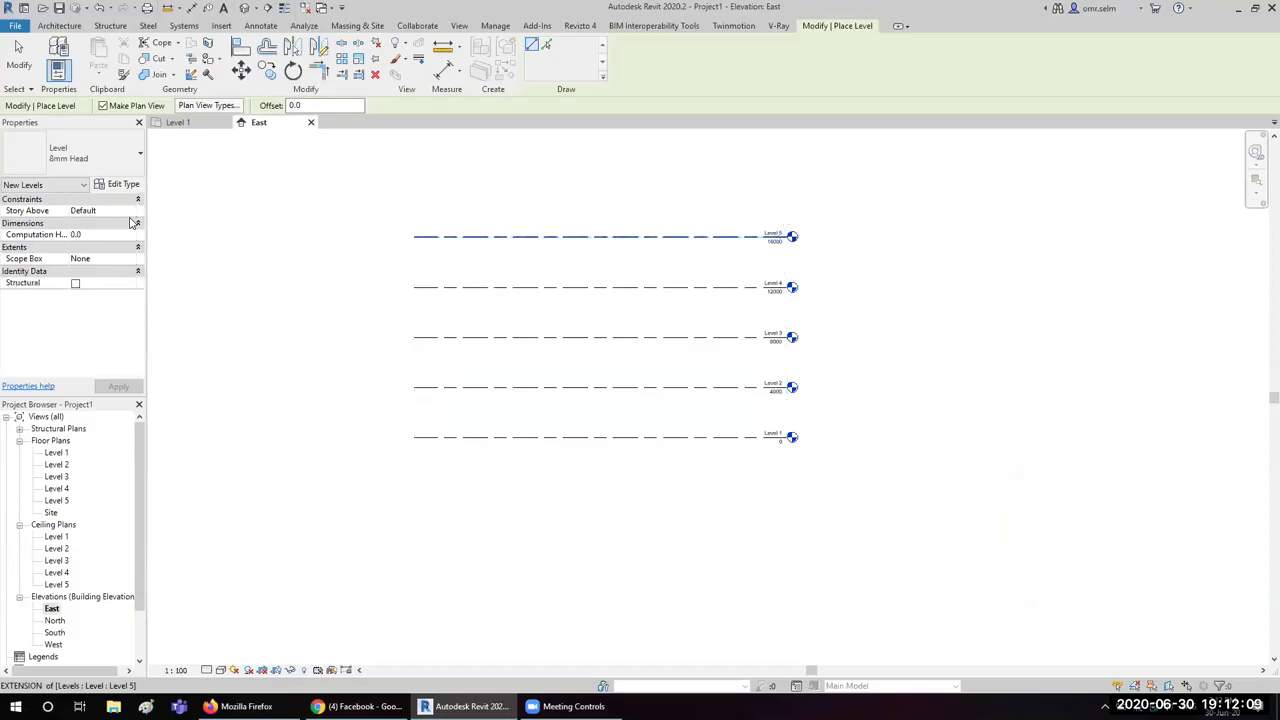
{"action": "key", "text": "Escape"}
{"action": "scroll", "coordinate": [567, 230], "scroll_direction": "down", "scroll_amount": 1}
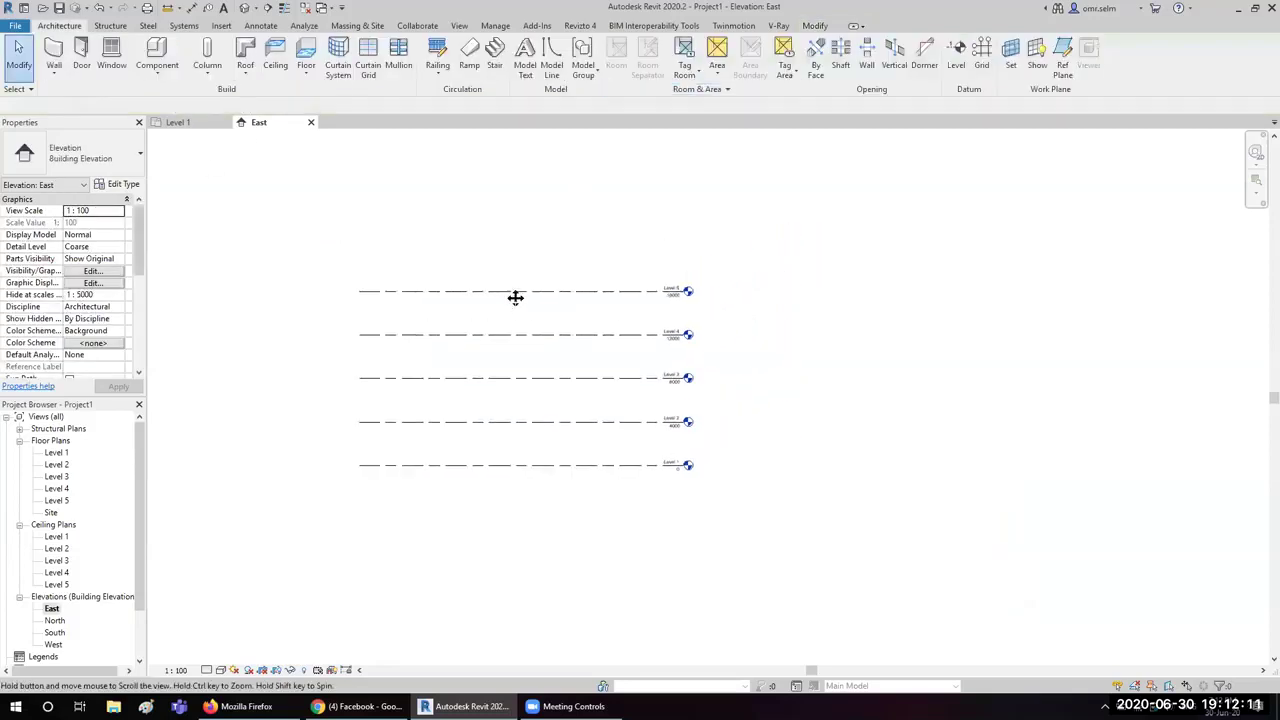
{"action": "middle_click_drag", "start_coordinate": [517, 294], "coordinate": [533, 354]}
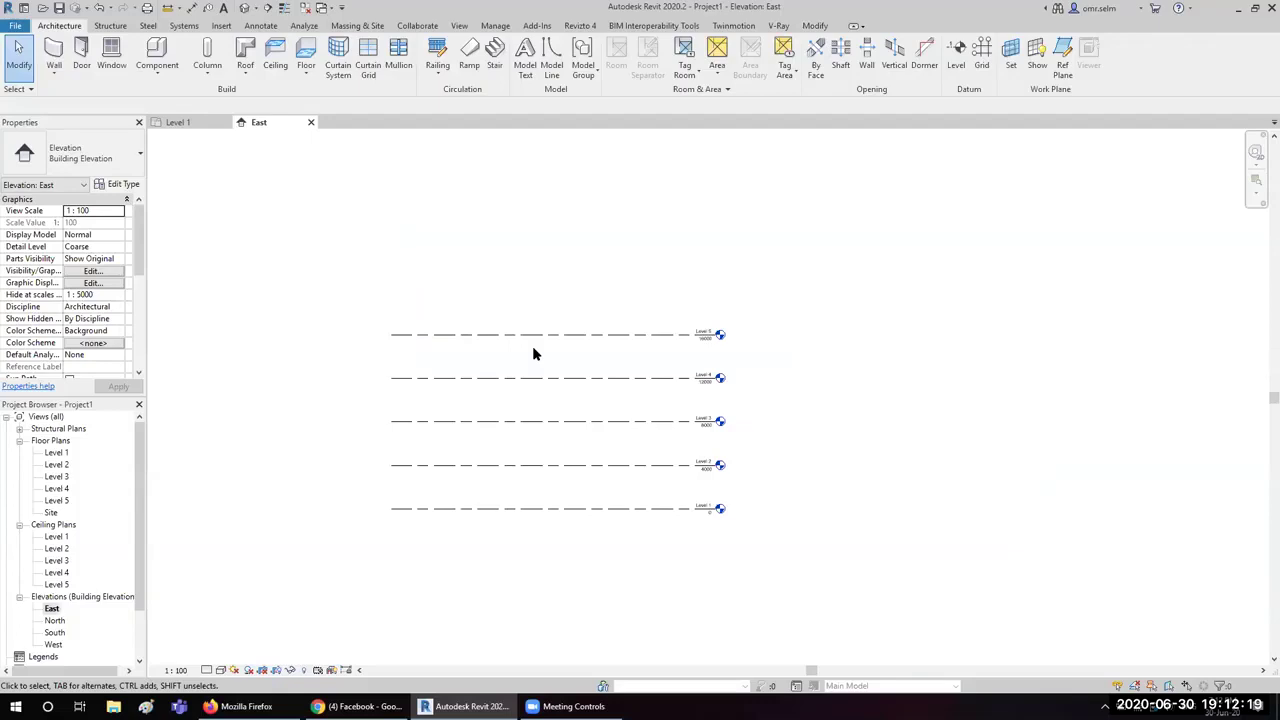
Step: Check Levels 1–5, 4000 mm apart up to 16000, in the East elevation, then open the Level 1 plan
{"action": "scroll", "coordinate": [586, 516], "scroll_direction": "up", "scroll_amount": 3}
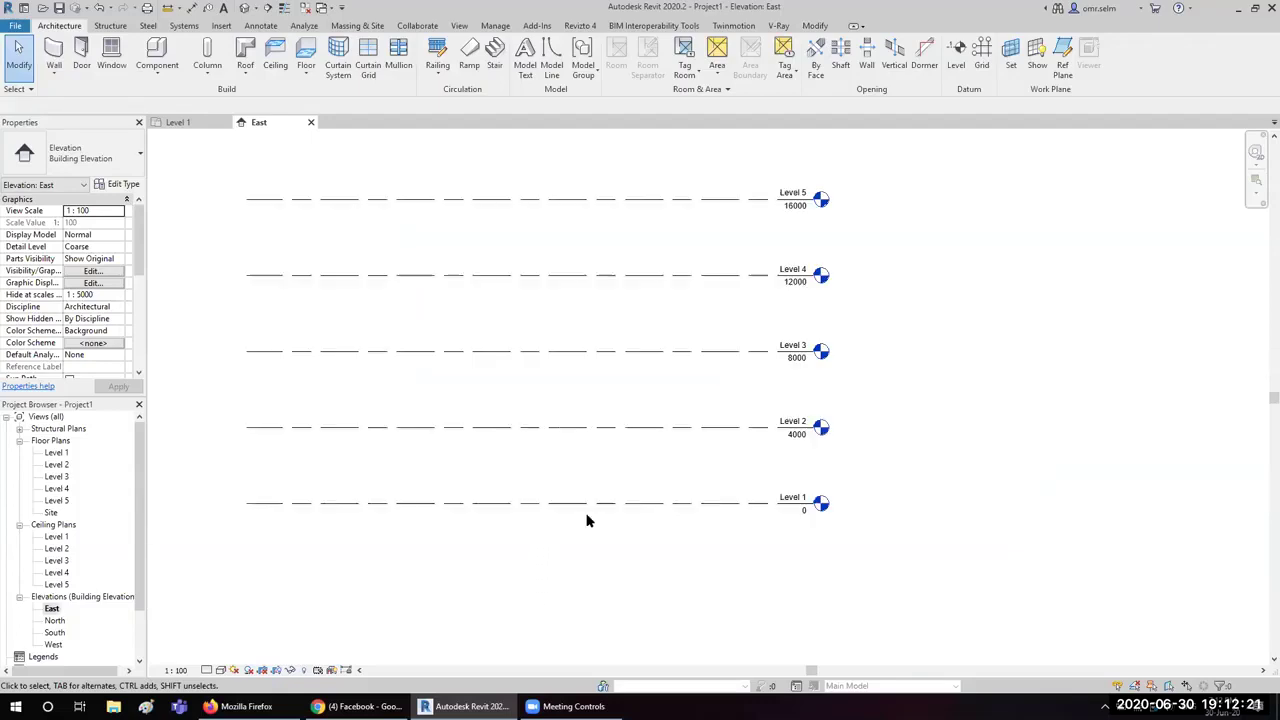
{"action": "scroll", "coordinate": [539, 432], "scroll_direction": "down", "scroll_amount": 2}
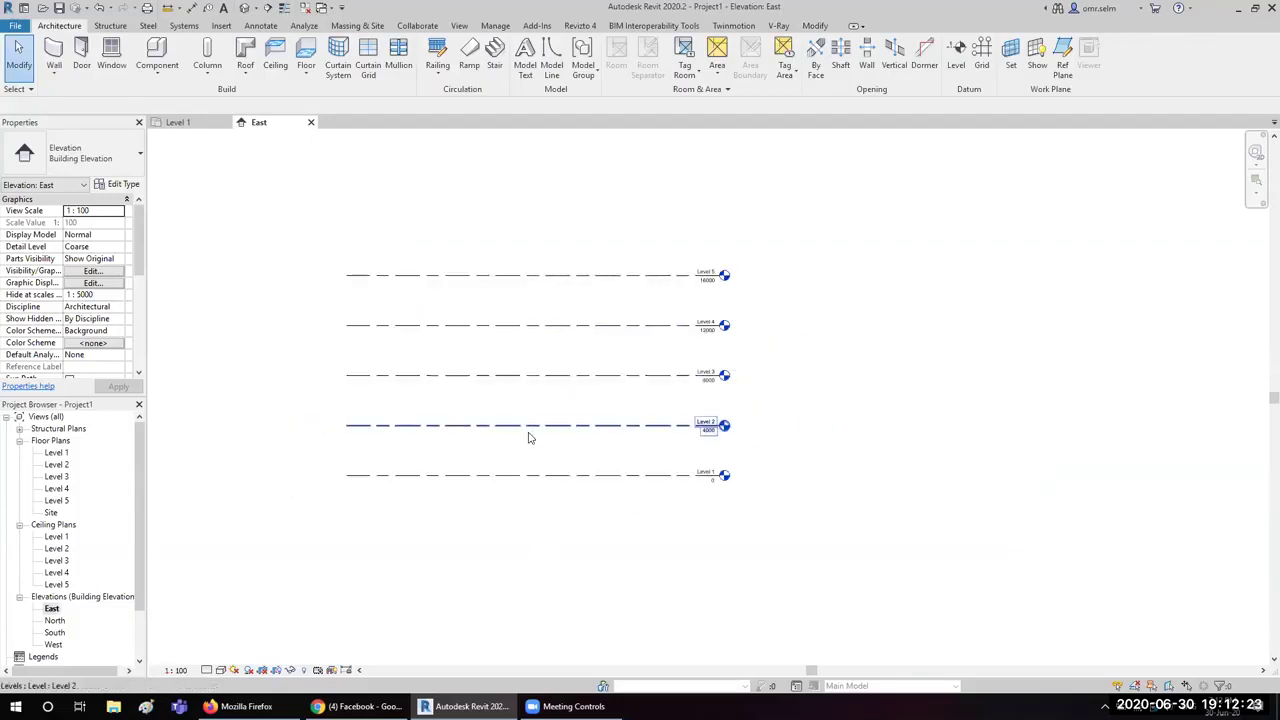
{"action": "double_click", "coordinate": [56, 455]}
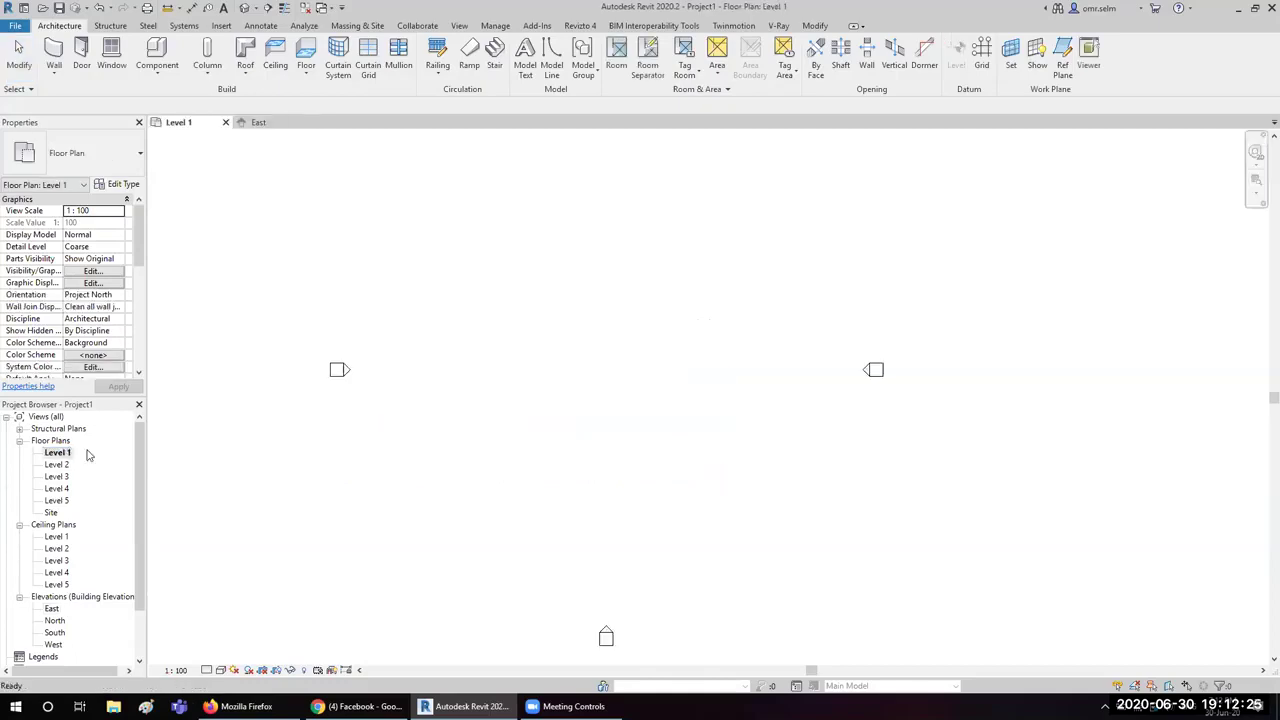
Step: Draw a closed rectangle of Generic 200 mm walls on Level 1, then start an architectural floor
{"action": "left_click", "coordinate": [54, 55]}
{"action": "left_click", "coordinate": [546, 44]}
{"action": "left_click", "coordinate": [520, 290]}
{"action": "left_click", "coordinate": [667, 440]}
{"action": "left_click", "coordinate": [66, 27]}
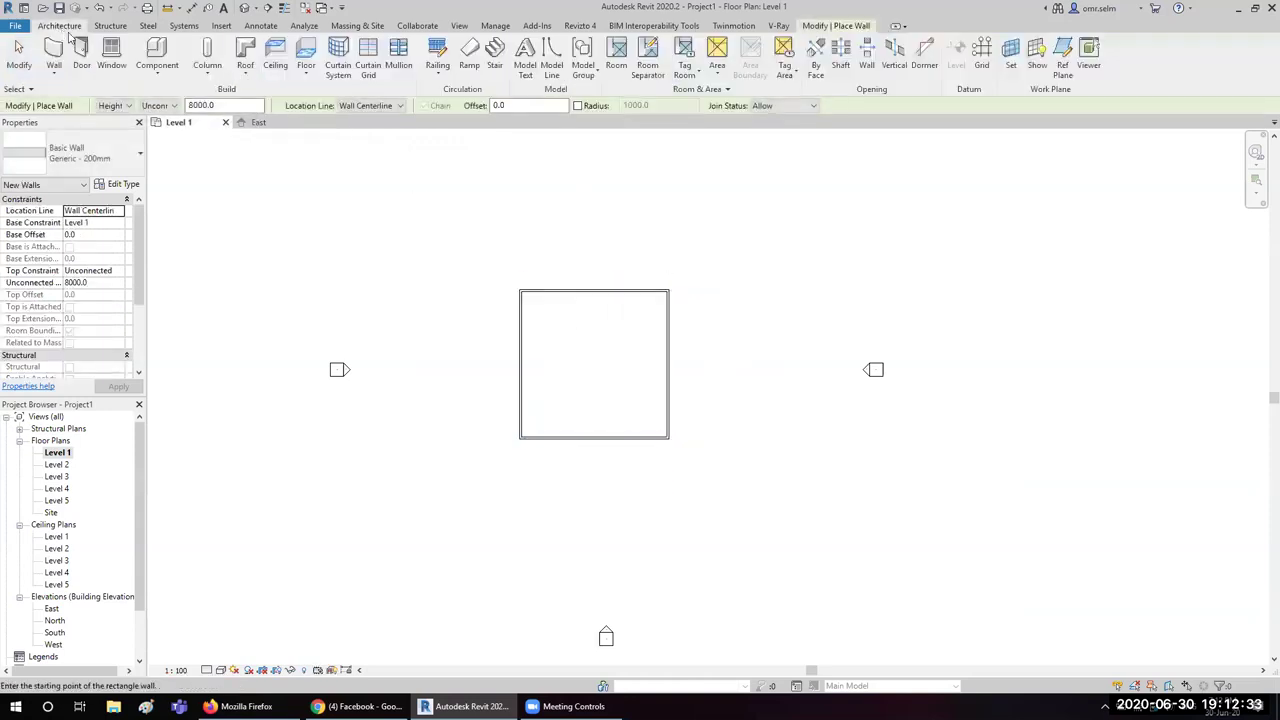
{"action": "left_click", "coordinate": [306, 74]}
{"action": "left_click", "coordinate": [334, 98]}
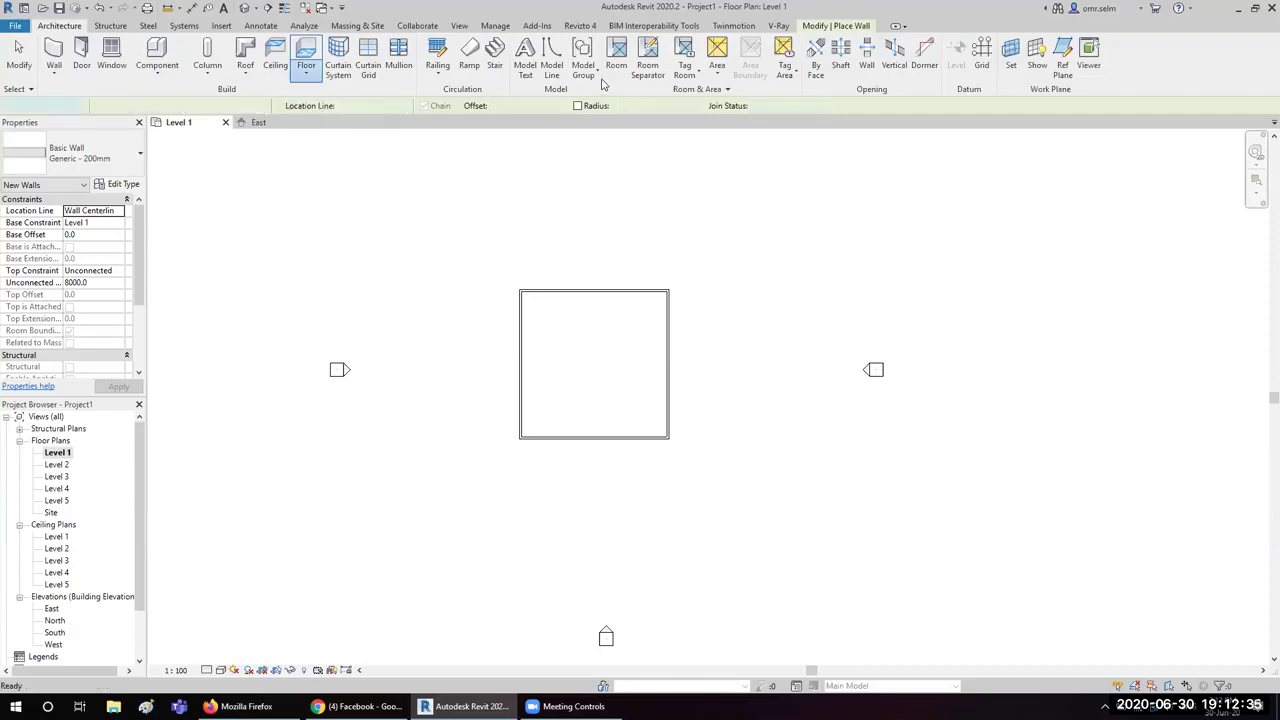
Step: Pick the four Level 1 walls as the floor boundary
{"action": "left_click", "coordinate": [574, 291]}
{"action": "left_click", "coordinate": [522, 370]}
{"action": "left_click", "coordinate": [614, 441]}
{"action": "left_click", "coordinate": [668, 400]}
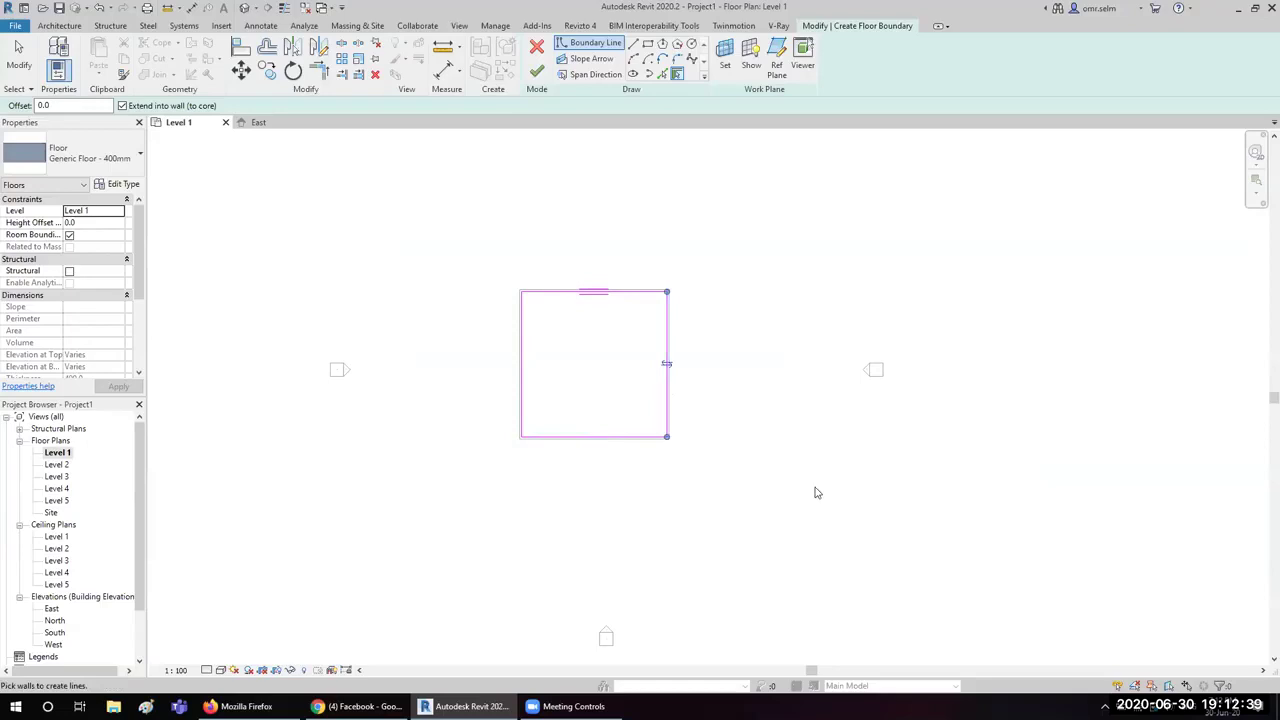
{"action": "key", "text": "ctrl+z"}
{"action": "key", "text": "ctrl+z"}
{"action": "key", "text": "ctrl+z"}
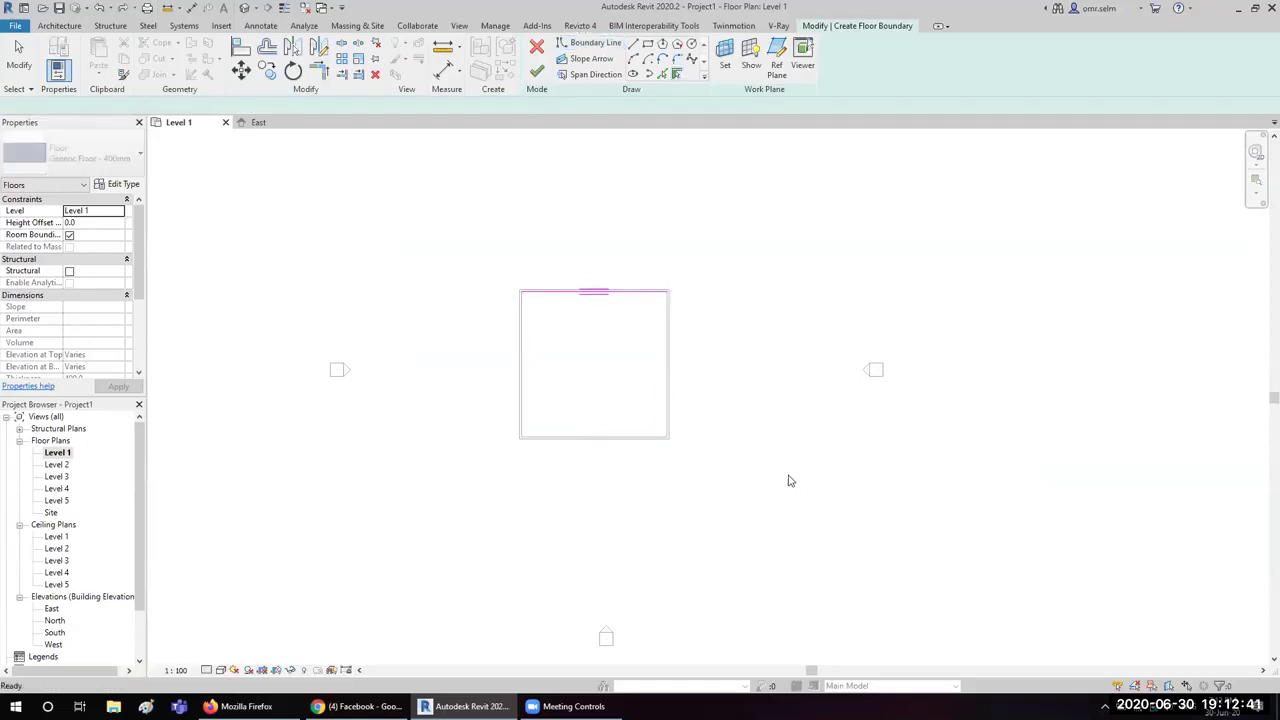
{"action": "key", "text": "ctrl+z"}
Step: Flip the boundary to the outer wall faces and finish the 201.640 m² Generic Floor - 400mm
{"action": "scroll", "coordinate": [576, 292], "scroll_direction": "up", "scroll_amount": 3}
{"action": "scroll", "coordinate": [576, 292], "scroll_direction": "up", "scroll_amount": 3}
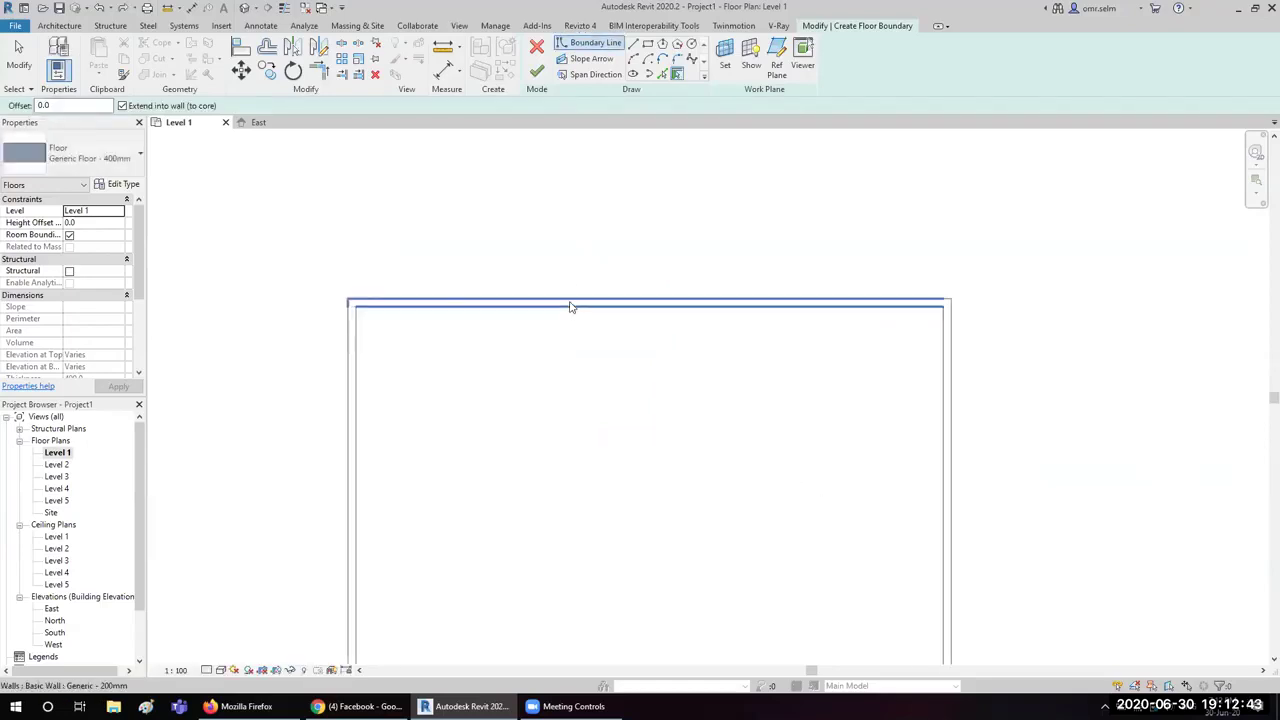
{"action": "scroll", "coordinate": [526, 466], "scroll_direction": "down", "scroll_amount": 3}
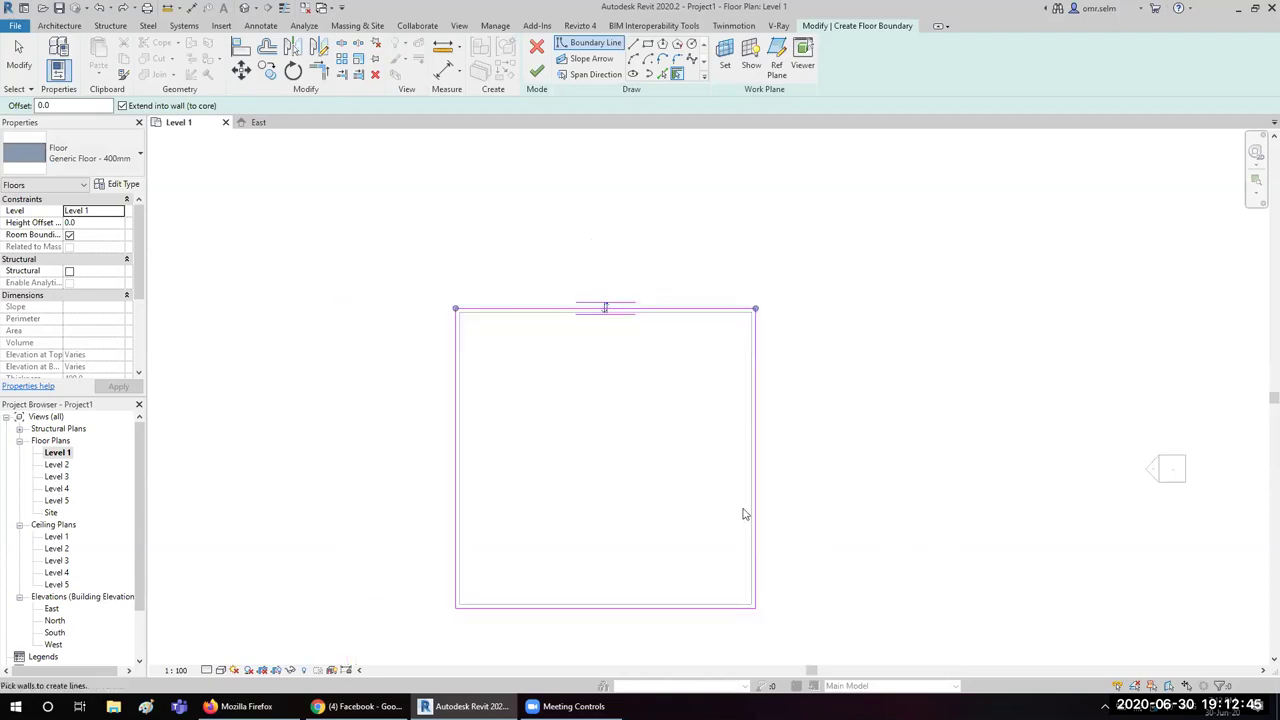
{"action": "scroll", "coordinate": [599, 312], "scroll_direction": "up", "scroll_amount": 5}
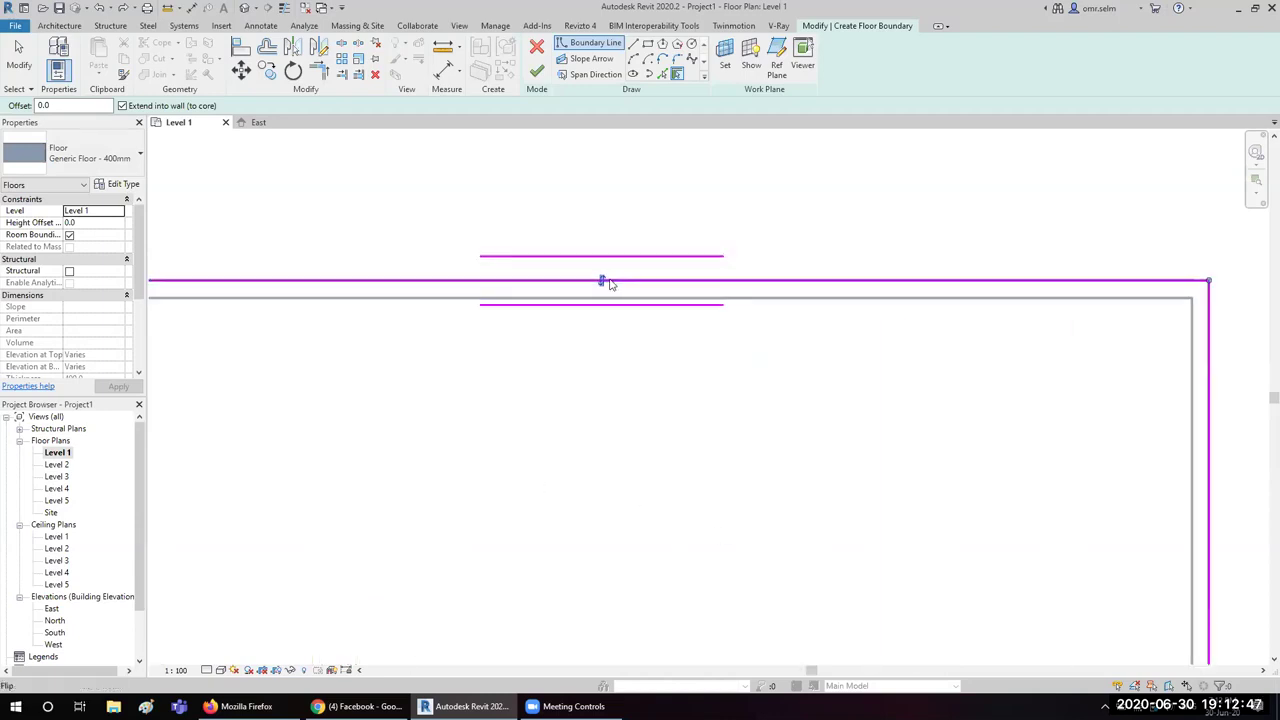
{"action": "left_click", "coordinate": [601, 296]}
{"action": "left_click", "coordinate": [601, 280]}
{"action": "left_click", "coordinate": [601, 296]}
{"action": "left_click", "coordinate": [537, 71]}
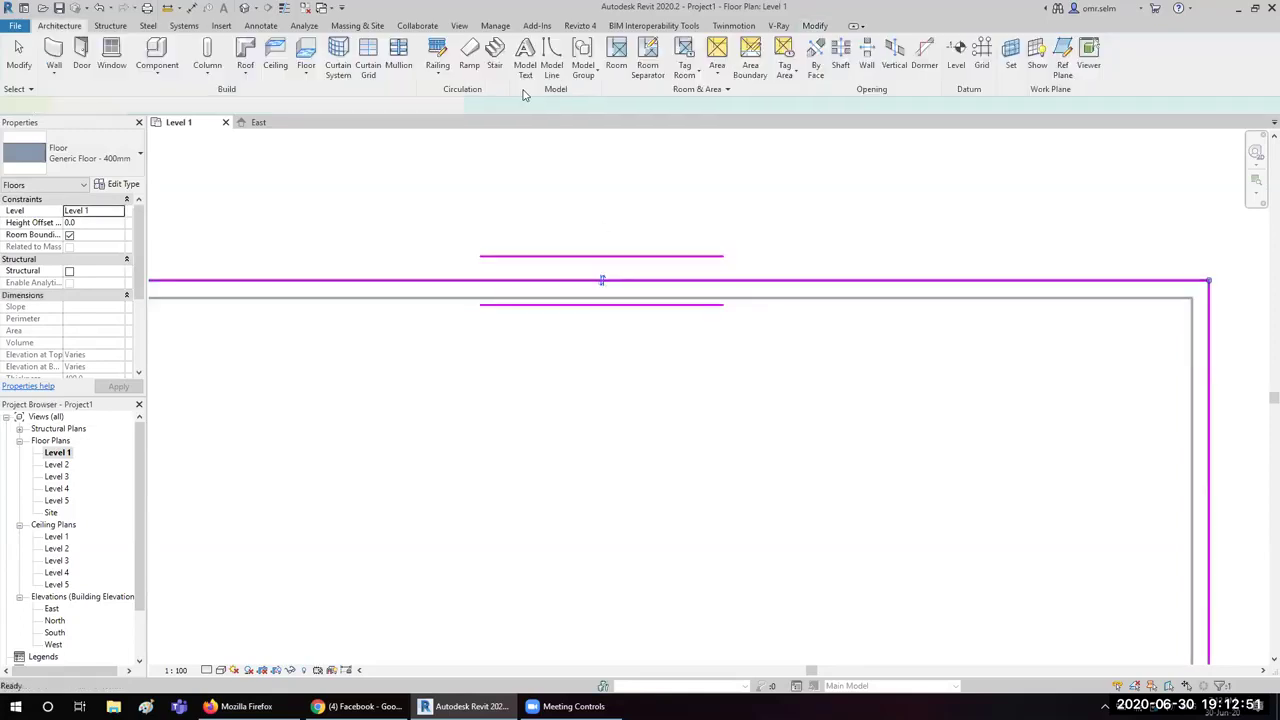
{"action": "scroll", "coordinate": [537, 364], "scroll_direction": "down", "scroll_amount": 2}
{"action": "scroll", "coordinate": [490, 247], "scroll_direction": "down", "scroll_amount": 3}
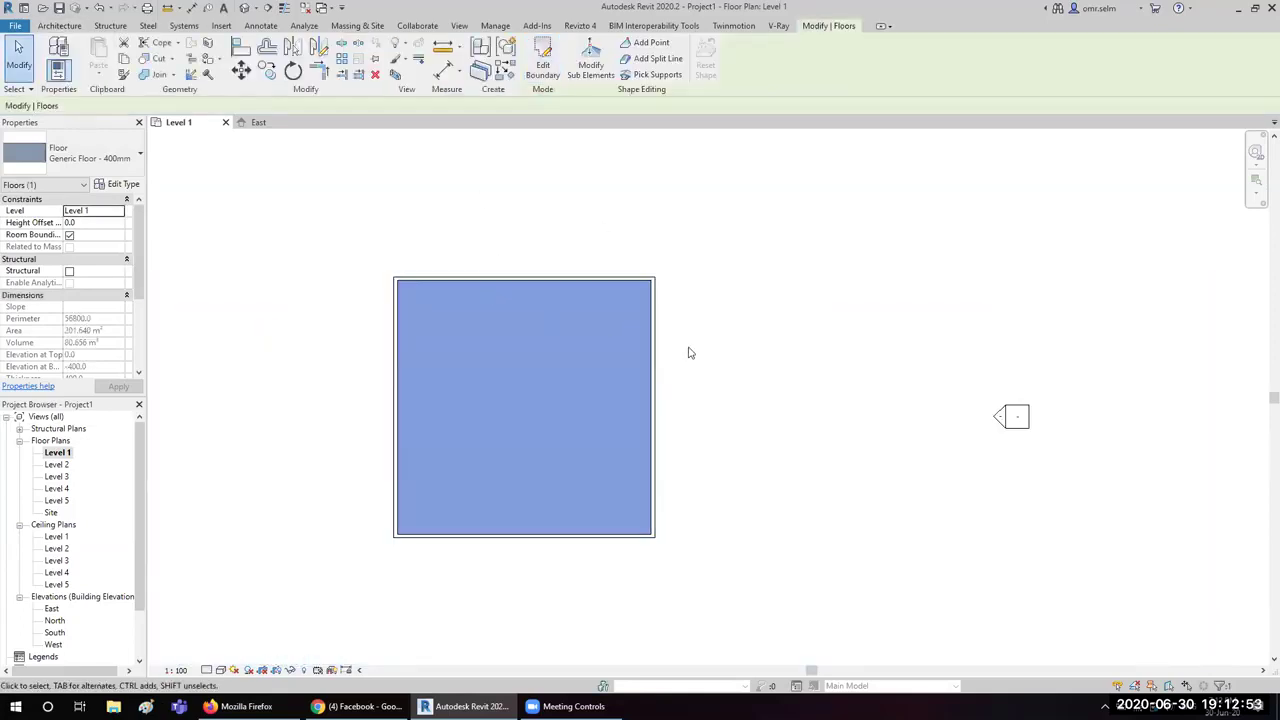
Step: Select all the Level 1 walls and the floor and copy them to the clipboard
{"action": "left_click", "coordinate": [641, 438]}
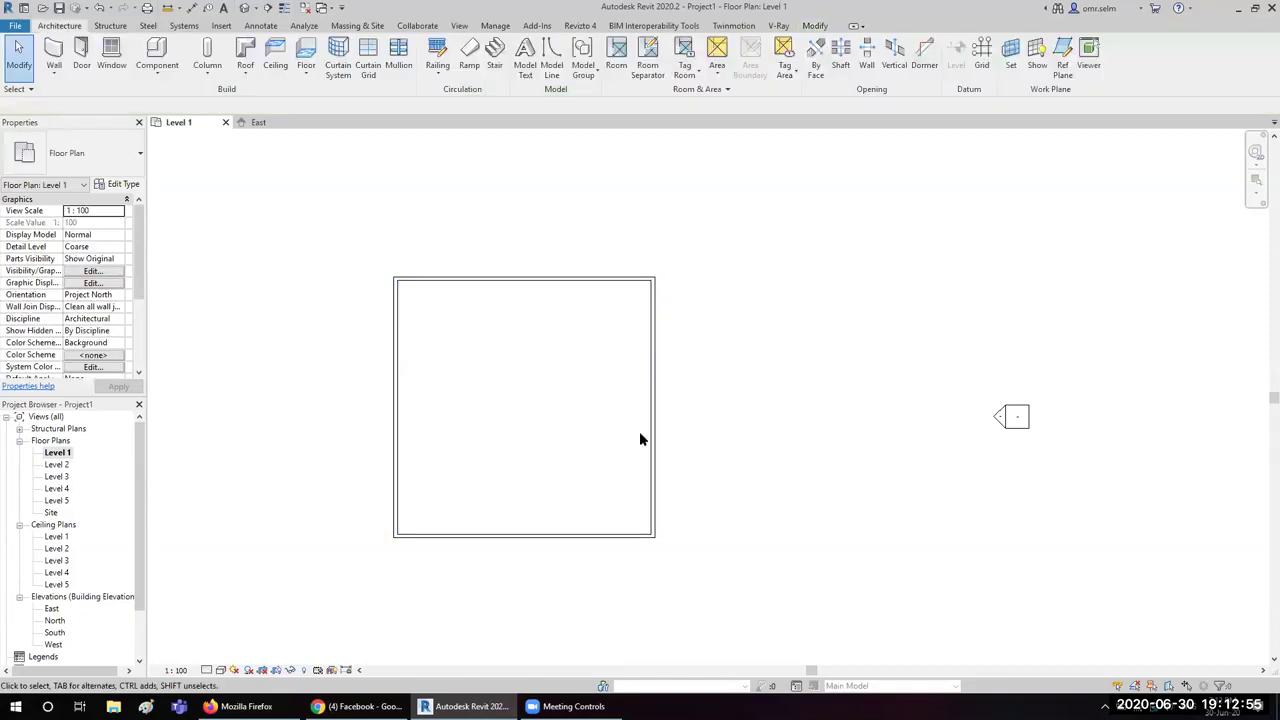
{"action": "left_click_drag", "start_coordinate": [316, 594], "coordinate": [703, 214]}
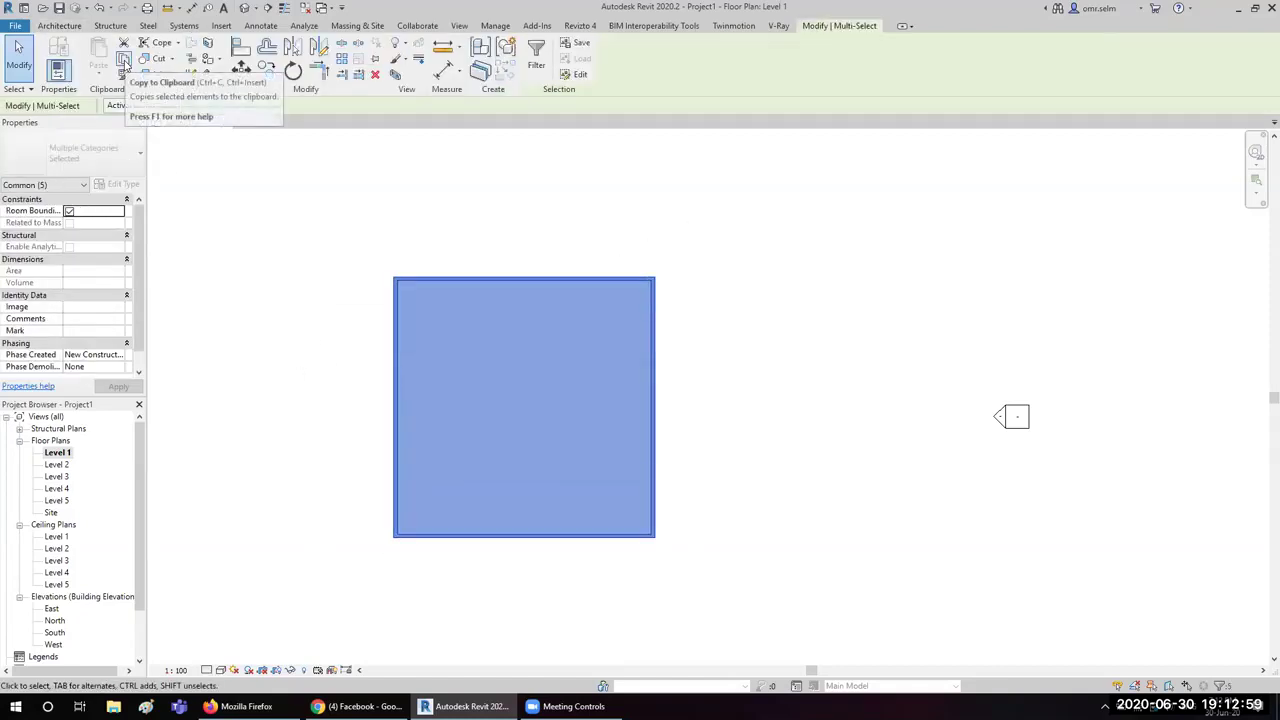
{"action": "left_click", "coordinate": [124, 62]}
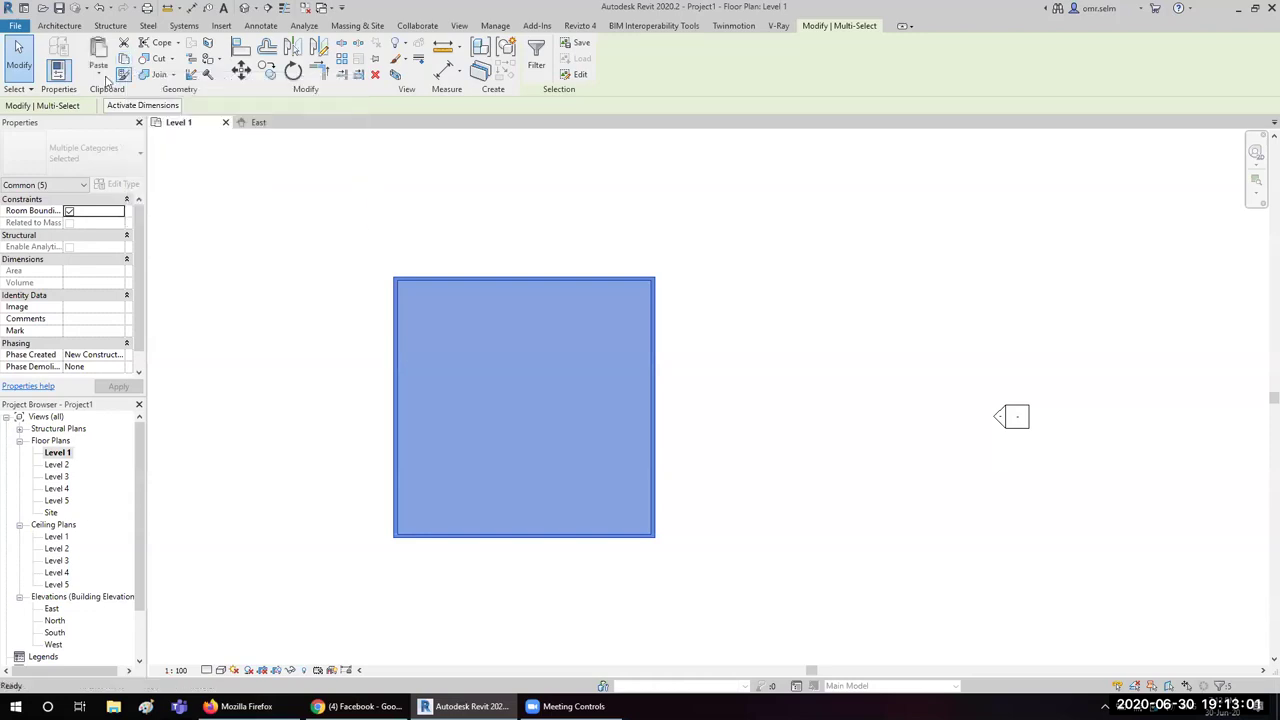
Step: Paste them aligned to Levels 2, 3, 4 and 5
{"action": "left_click", "coordinate": [98, 72]}
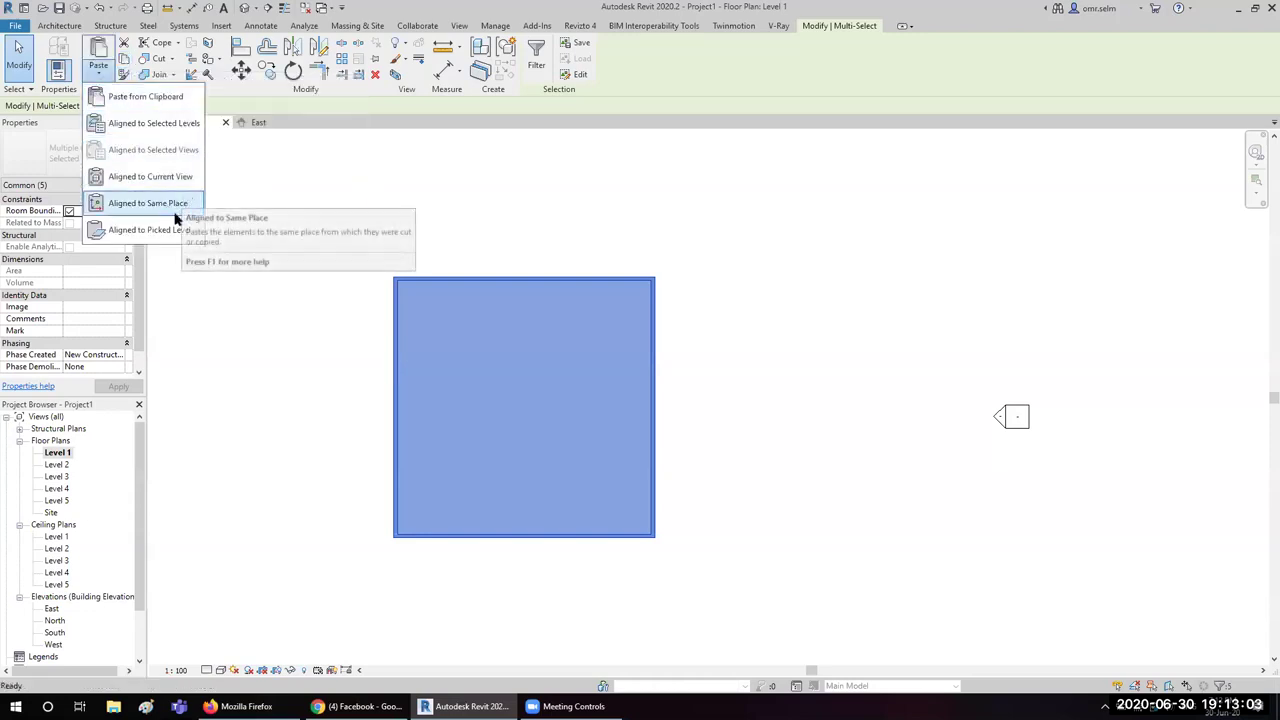
{"action": "left_click", "coordinate": [170, 124]}
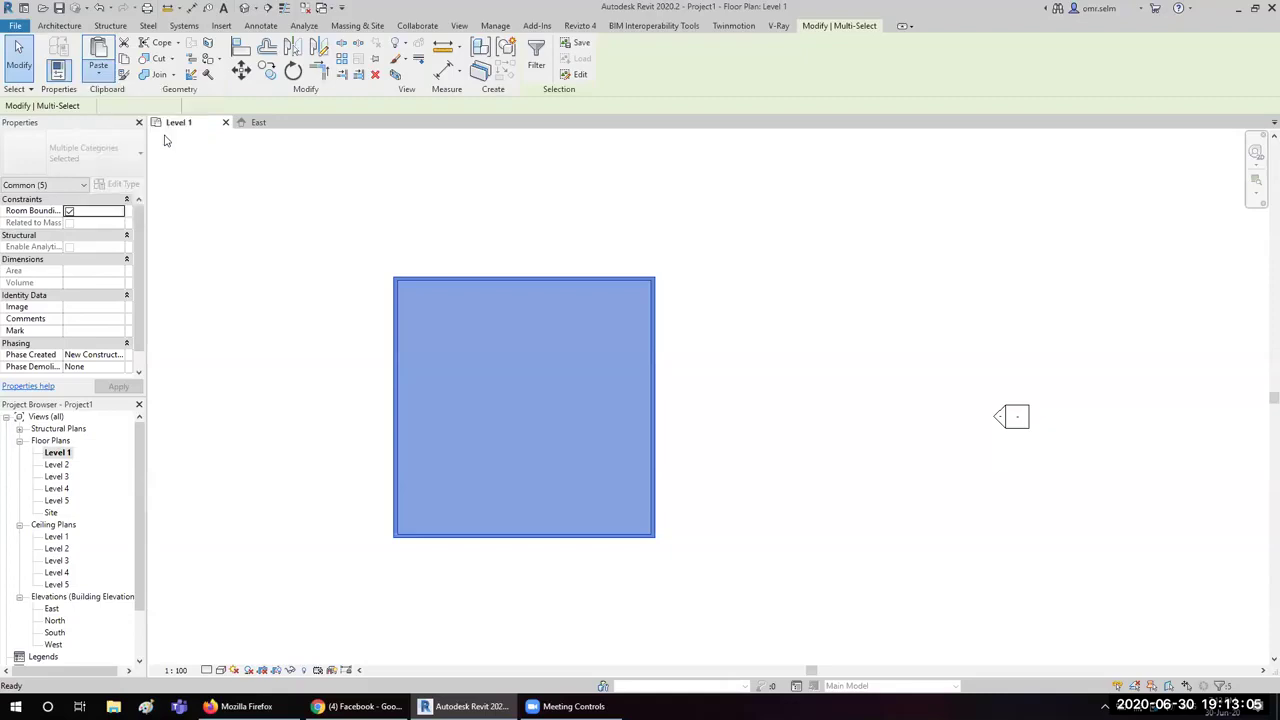
{"action": "left_click", "coordinate": [588, 273]}
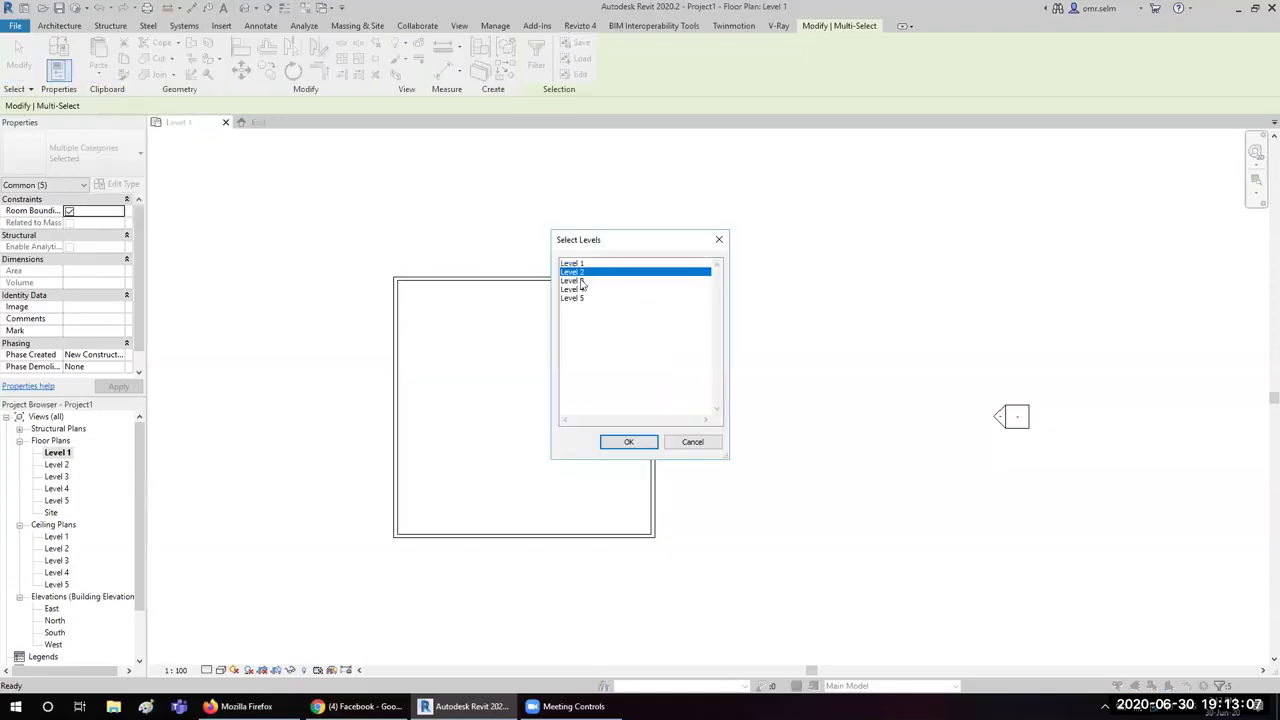
{"action": "left_click", "coordinate": [580, 281], "text": "ctrl"}
{"action": "left_click", "coordinate": [578, 298], "text": "ctrl"}
{"action": "left_click", "coordinate": [573, 290], "text": "ctrl"}
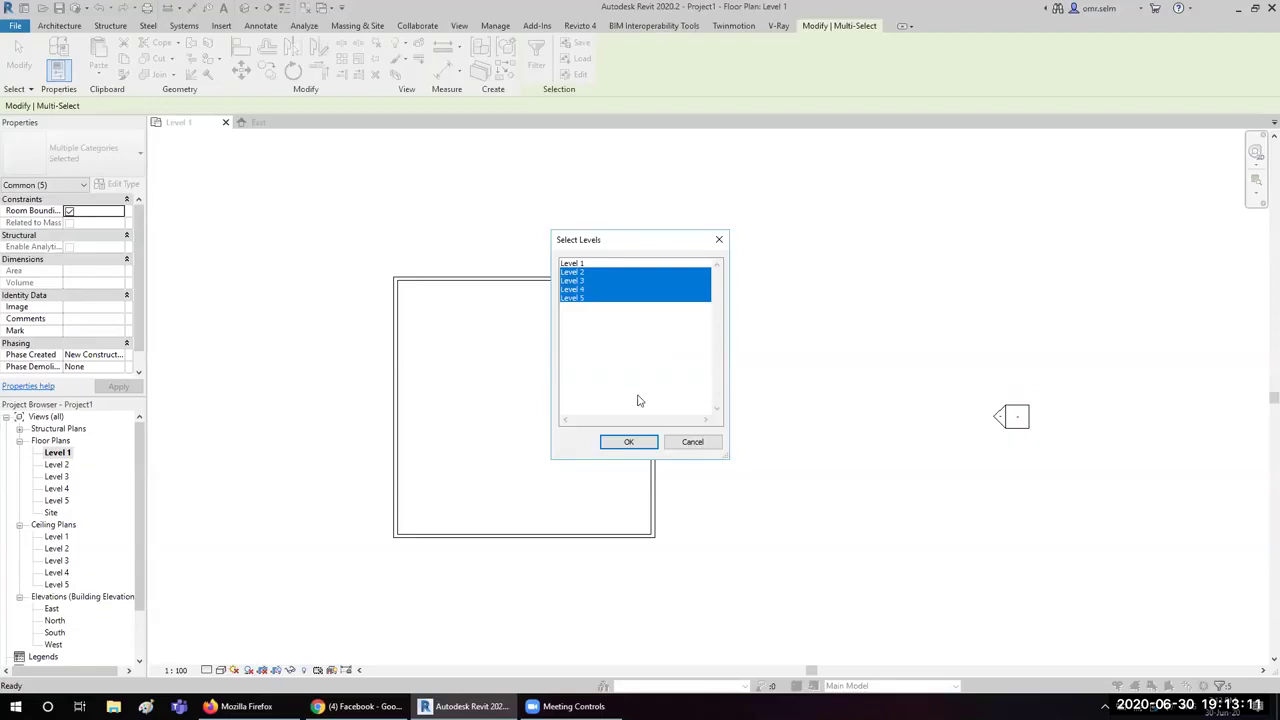
{"action": "left_click", "coordinate": [628, 441]}
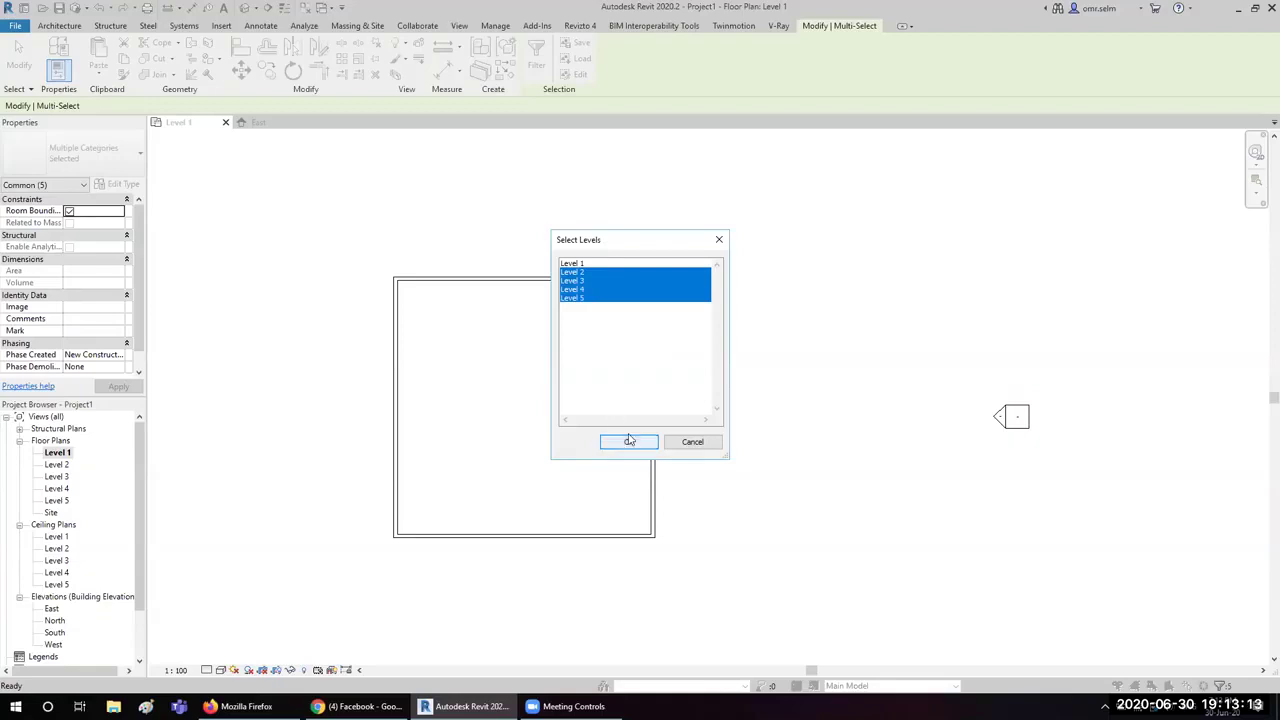
{"action": "left_click", "coordinate": [628, 443]}
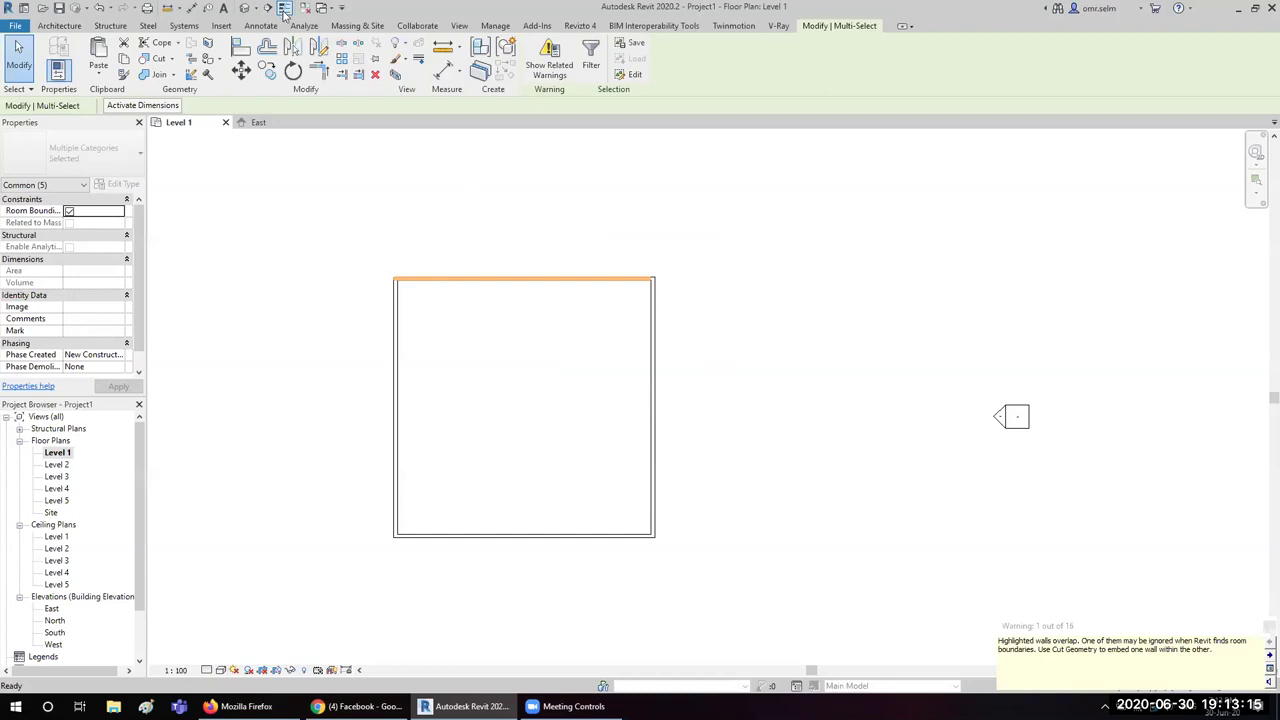
Step: In the 3D view, select the whole building and filter the selection down to the 20 walls
{"action": "left_click", "coordinate": [246, 8]}
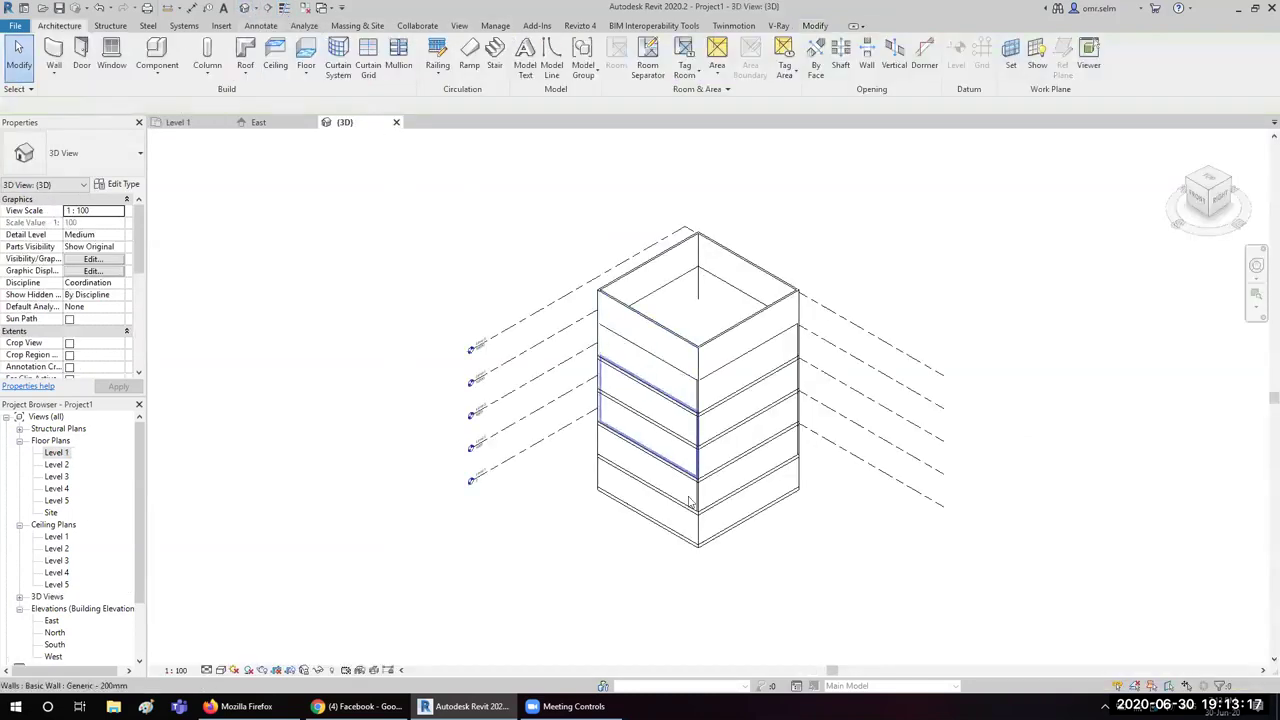
{"action": "middle_click_drag", "start_coordinate": [730, 575], "coordinate": [701, 516], "text": "shift"}
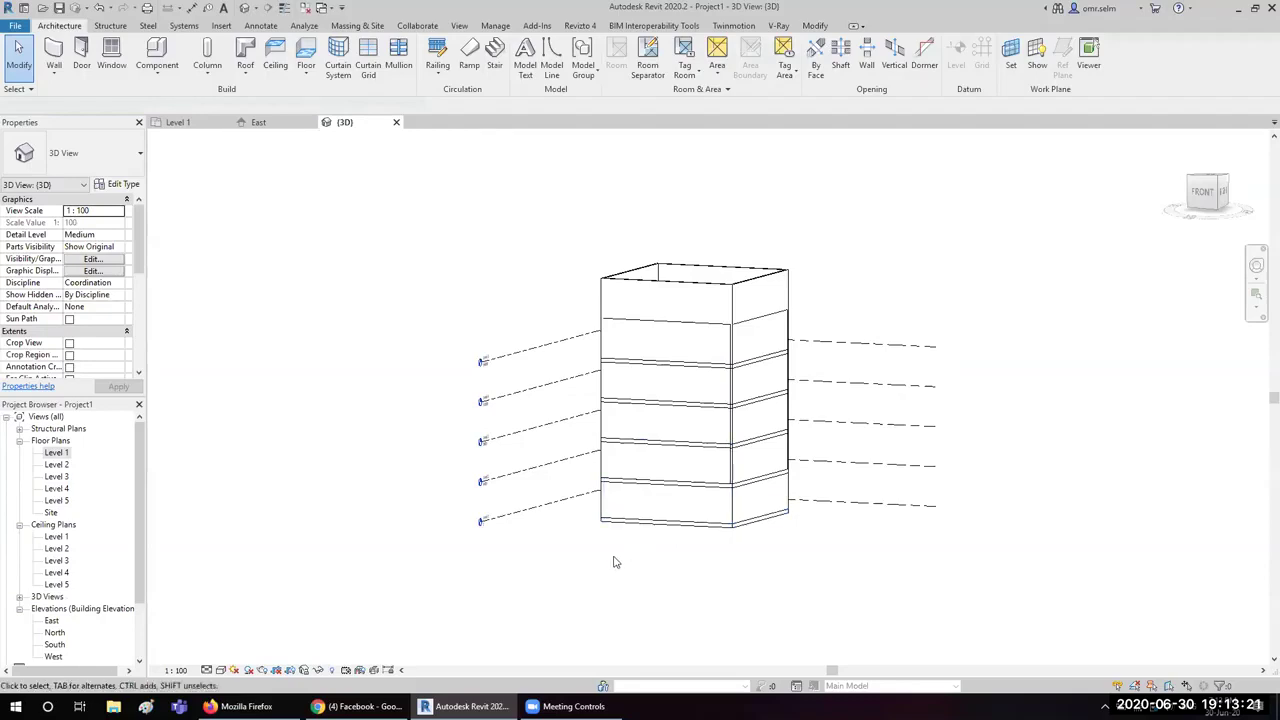
{"action": "left_click_drag", "start_coordinate": [570, 568], "coordinate": [832, 214]}
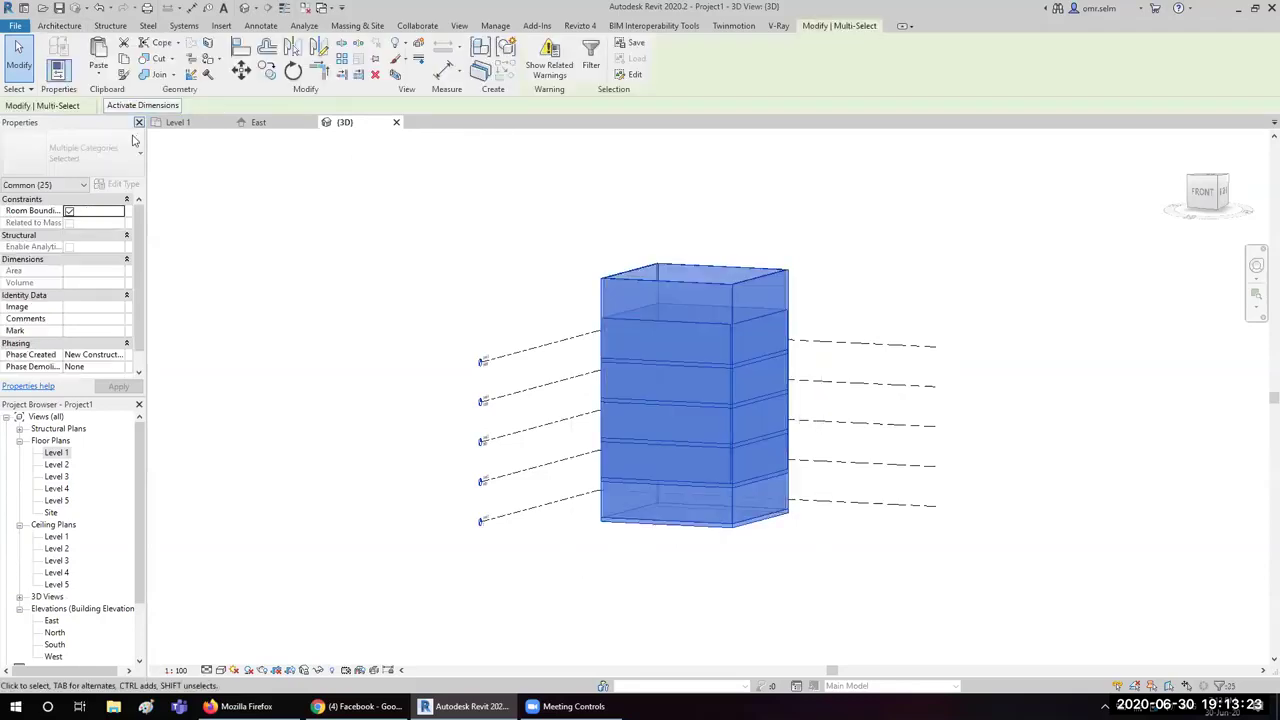
{"action": "left_click", "coordinate": [591, 60]}
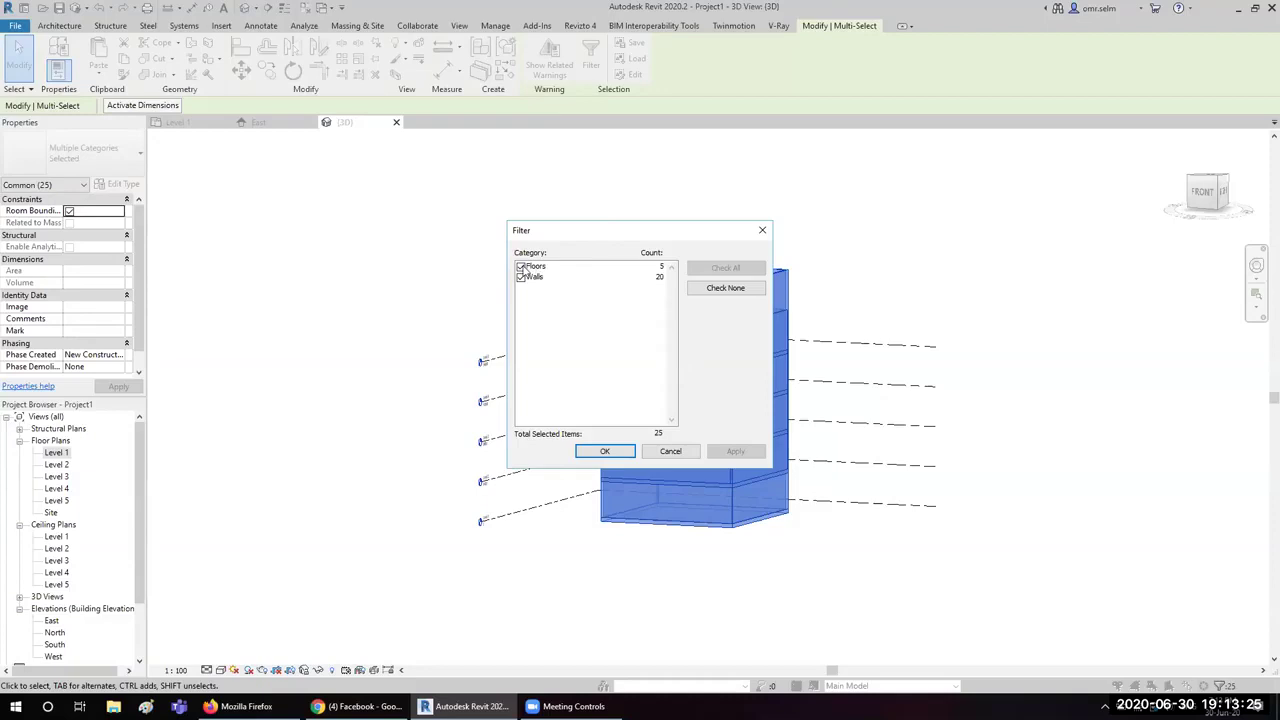
{"action": "left_click", "coordinate": [520, 266]}
{"action": "left_click", "coordinate": [604, 451]}
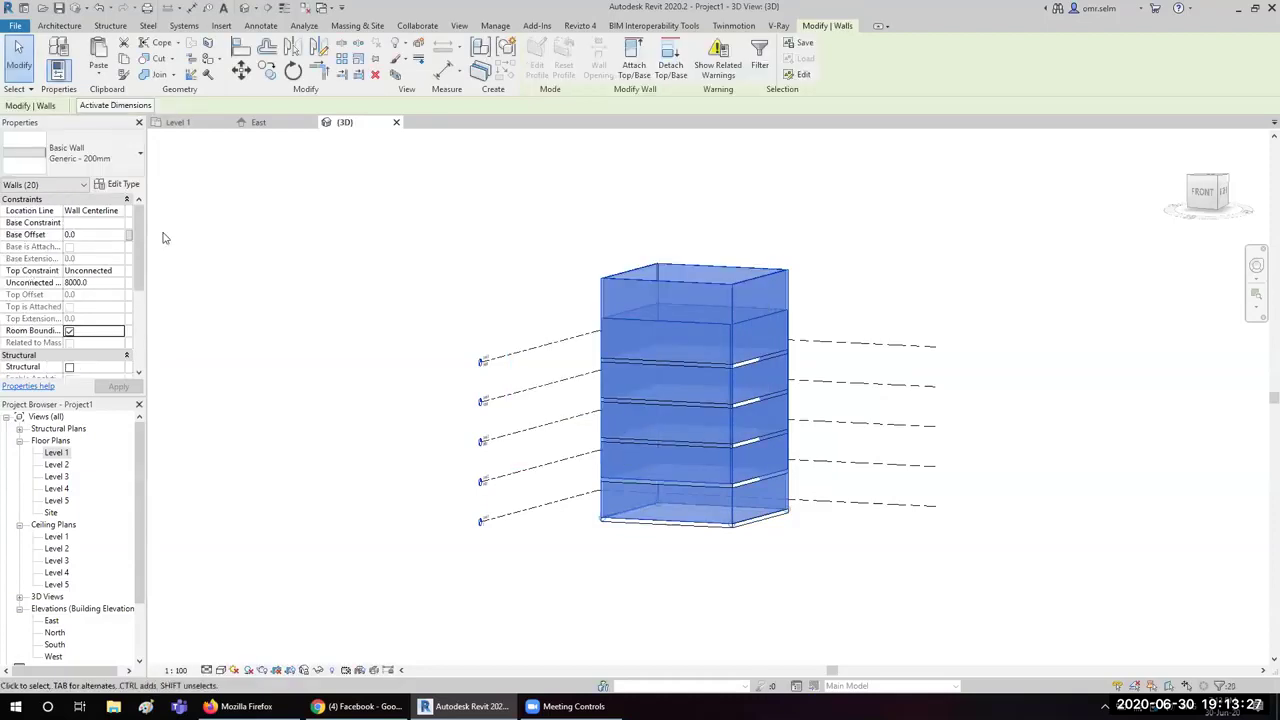
Step: Set the walls' unconnected height to 4000 and orbit to check the storeys
{"action": "left_click", "coordinate": [100, 283]}
{"action": "type", "text": "400"}
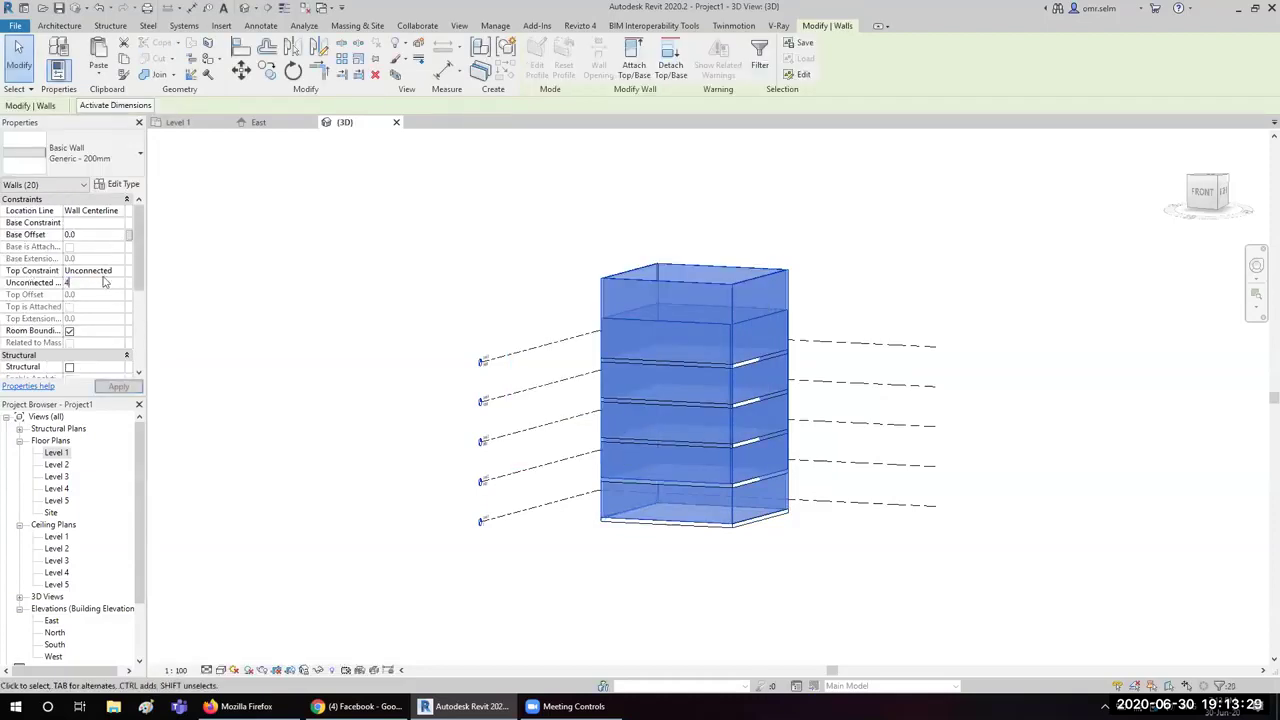
{"action": "key", "text": "Escape"}
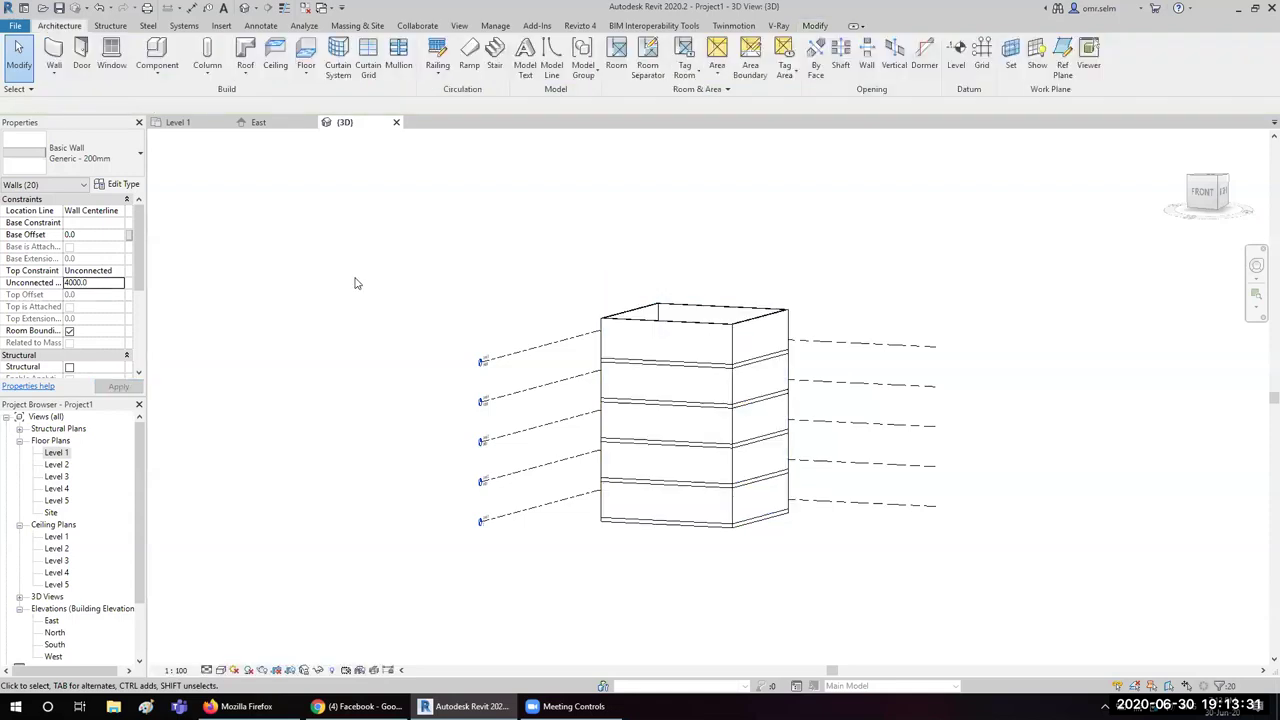
{"action": "mouse_move", "coordinate": [714, 434]}
{"action": "middle_mouse_down", "text": "shift"}
{"action": "mouse_move", "coordinate": [585, 534]}
{"action": "mouse_move", "coordinate": [600, 450]}
{"action": "middle_mouse_up", "text": "shift"}
{"action": "scroll", "coordinate": [614, 343], "scroll_direction": "up", "scroll_amount": 3}
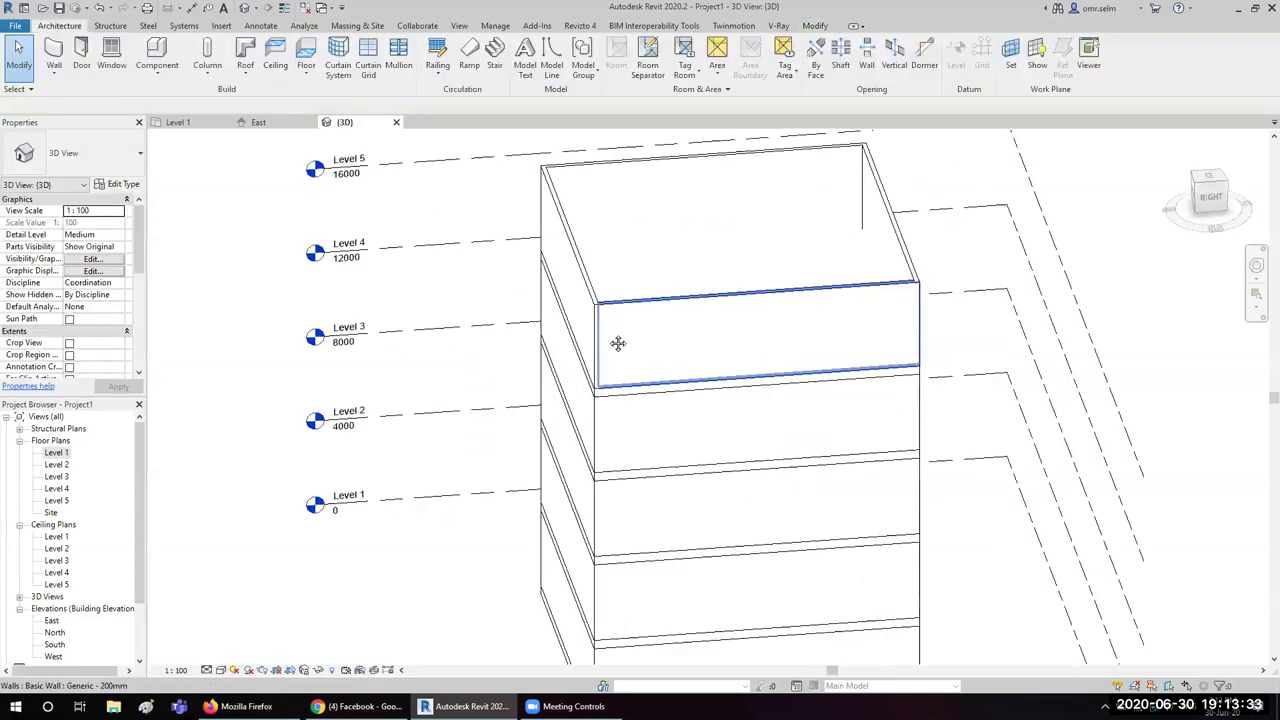
{"action": "scroll", "coordinate": [417, 446], "scroll_direction": "up", "scroll_amount": 3}
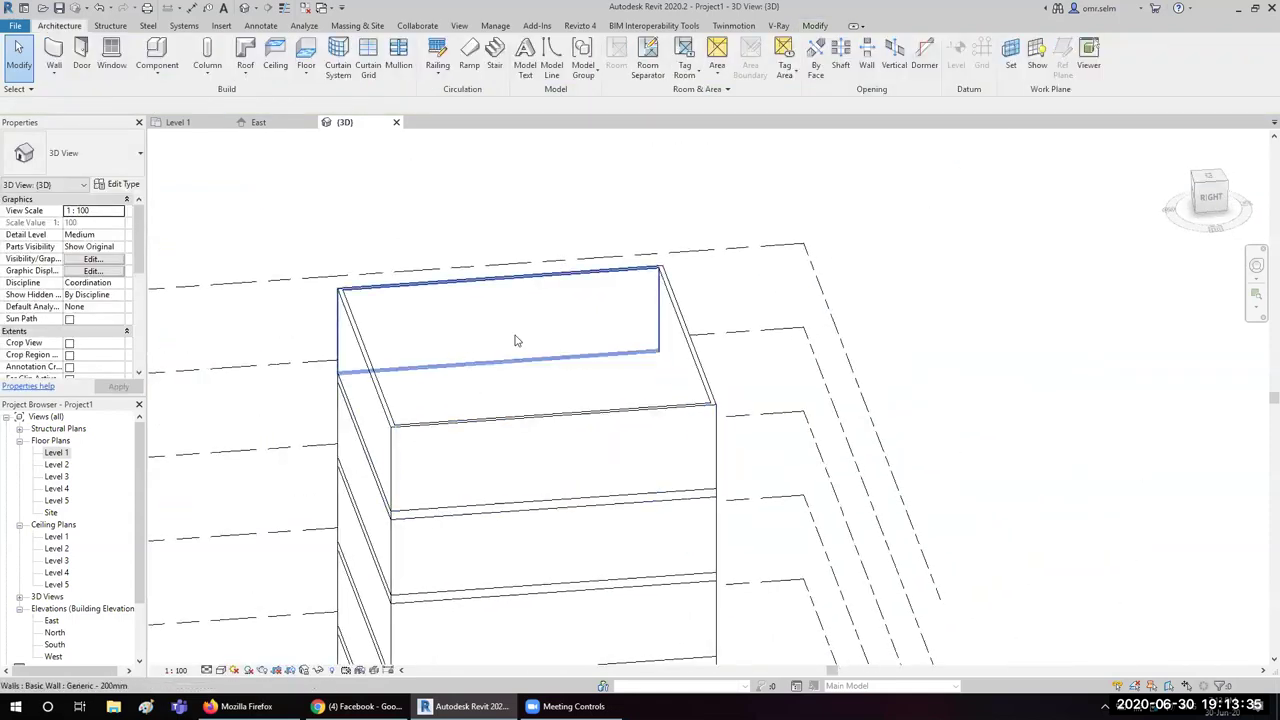
{"action": "mouse_move", "coordinate": [451, 366]}
{"action": "middle_mouse_down", "text": "shift"}
{"action": "mouse_move", "coordinate": [557, 357]}
{"action": "mouse_move", "coordinate": [417, 234]}
{"action": "middle_mouse_up", "text": "shift"}
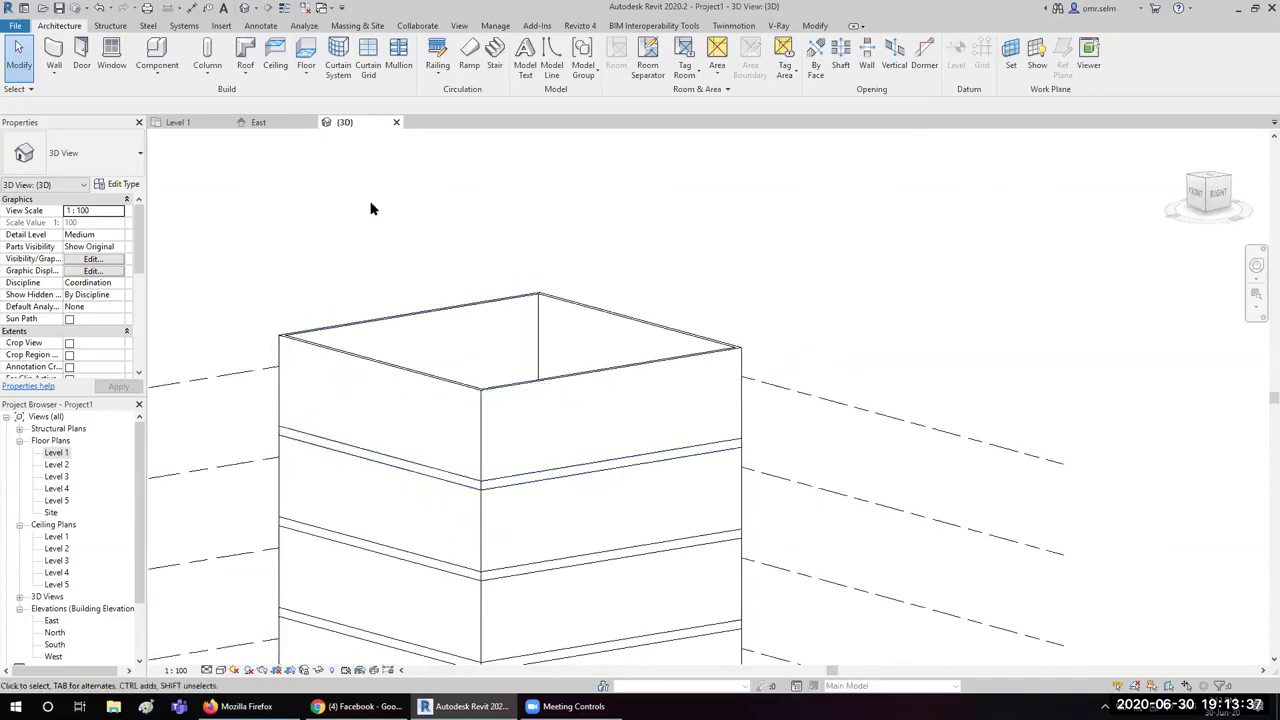
{"action": "left_click", "coordinate": [248, 80]}
{"action": "left_click", "coordinate": [285, 94]}
{"action": "left_click", "coordinate": [612, 359]}
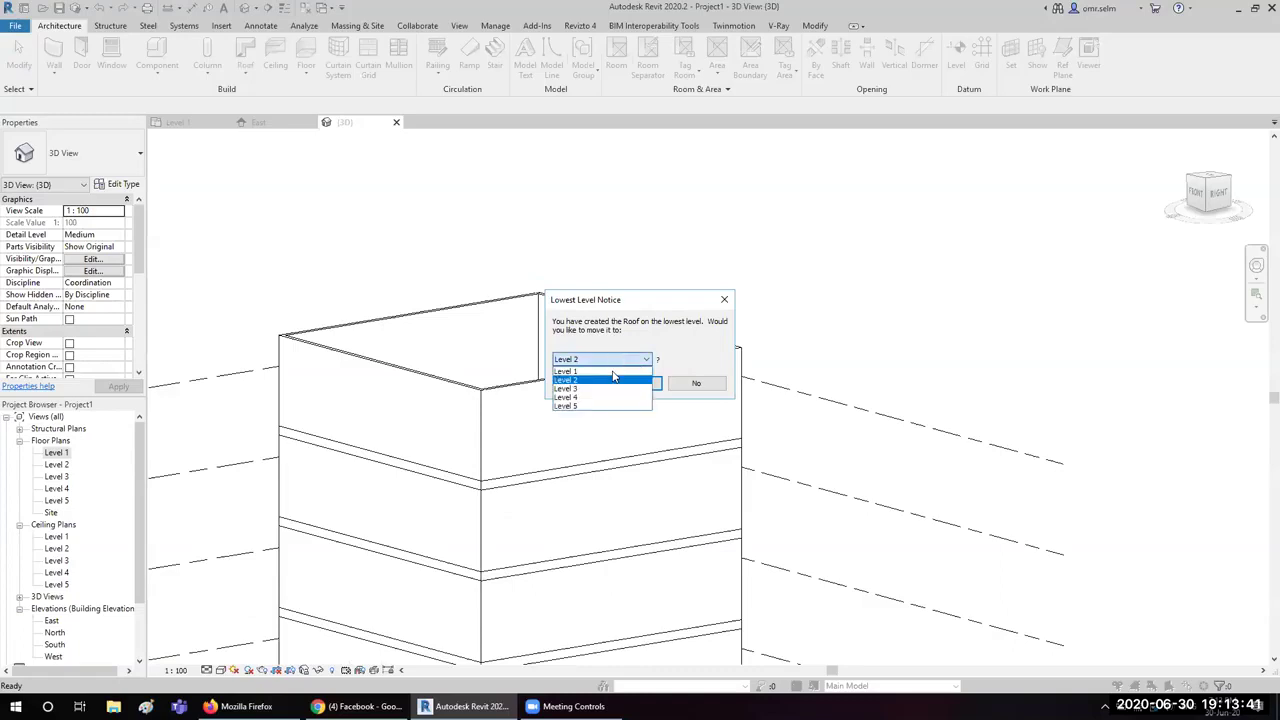
{"action": "left_click", "coordinate": [594, 405]}
{"action": "left_click", "coordinate": [600, 383]}
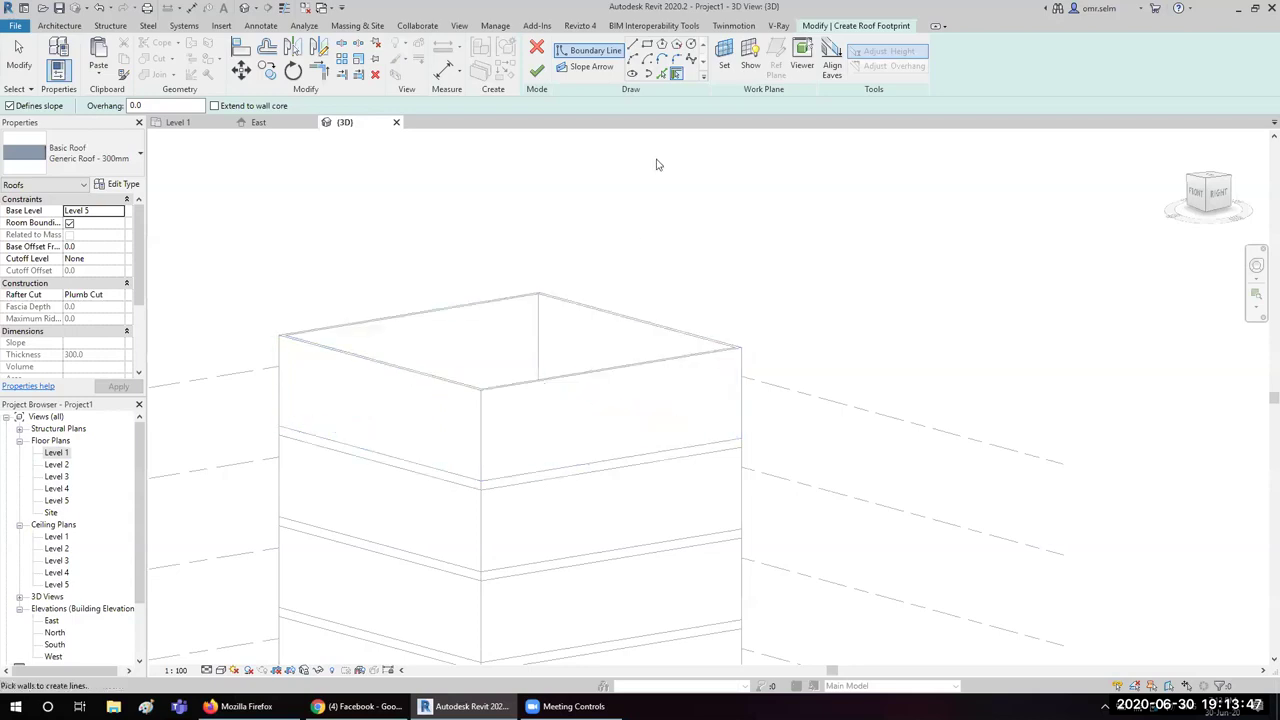
{"action": "left_click", "coordinate": [629, 380]}
{"action": "left_click", "coordinate": [629, 334]}
{"action": "left_click", "coordinate": [483, 337]}
{"action": "left_click", "coordinate": [355, 405]}
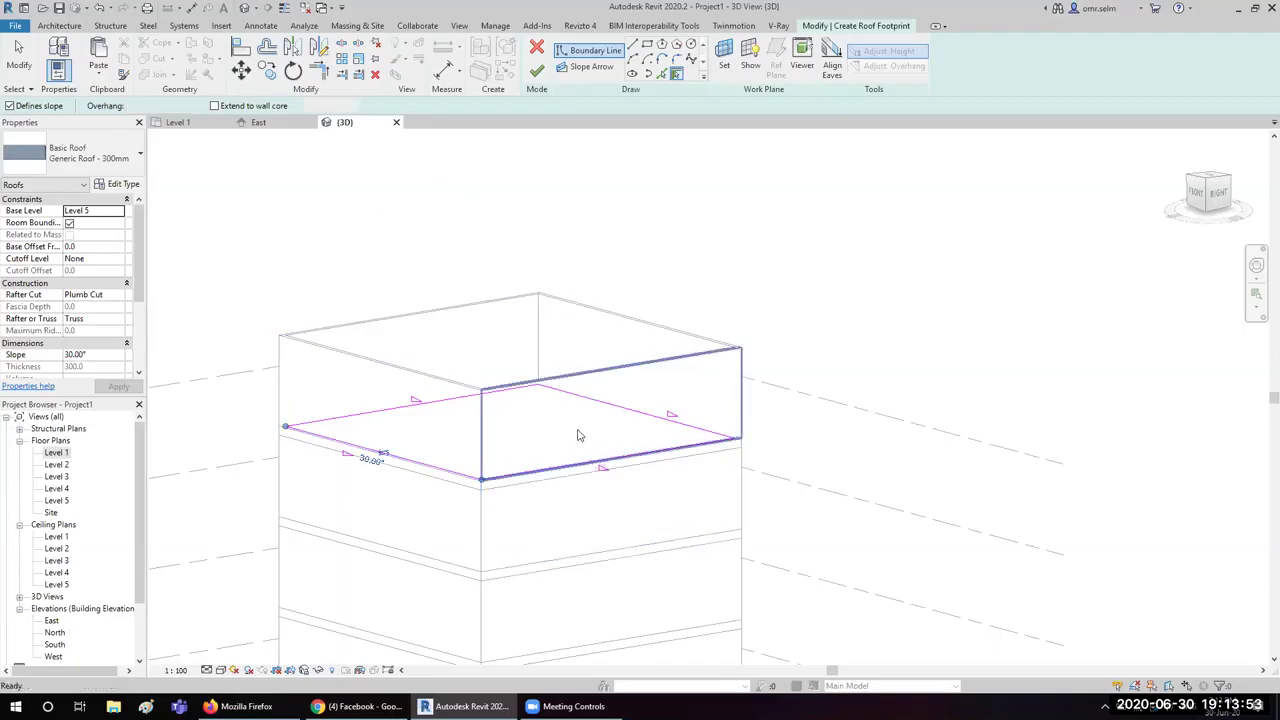
{"action": "key", "text": "ctrl+z"}
{"action": "key", "text": "ctrl+z"}
{"action": "key", "text": "ctrl+z"}
{"action": "key", "text": "ctrl+z"}
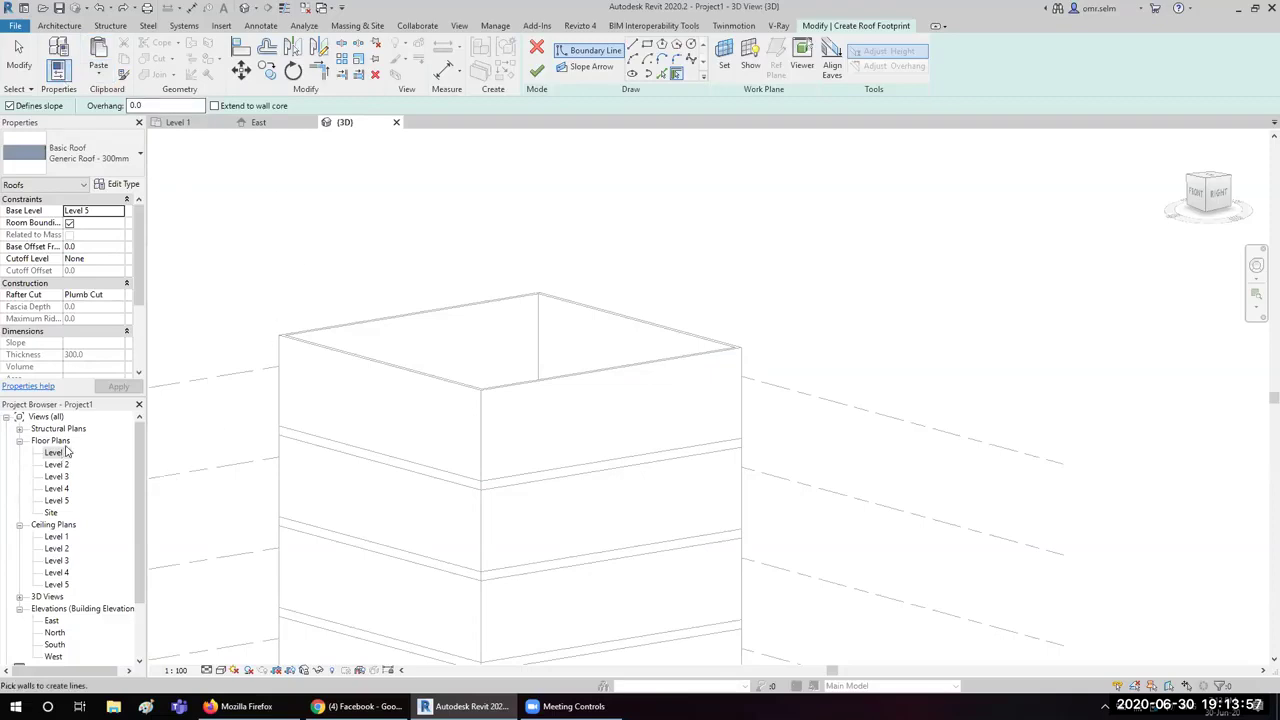
{"action": "left_click", "coordinate": [537, 47]}
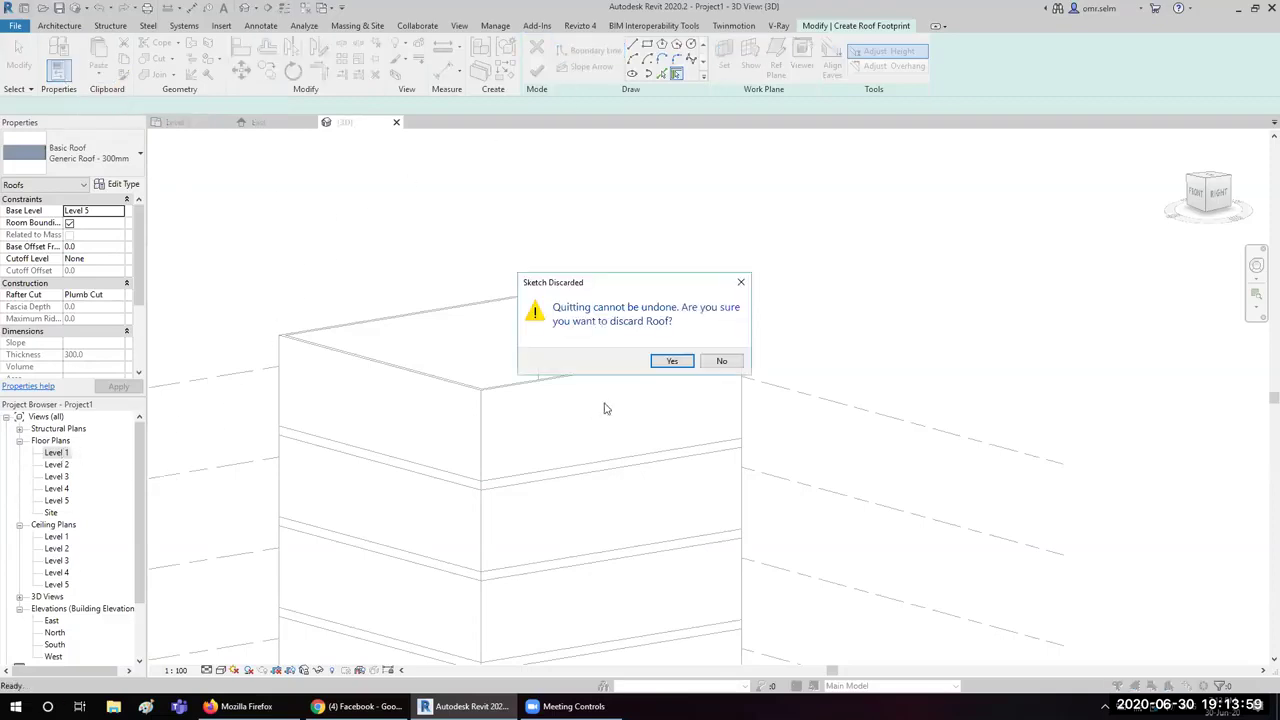
{"action": "left_click", "coordinate": [672, 361]}
Step: In the East elevation, copy Level 5 up 4000 with CO
{"action": "scroll", "coordinate": [64, 583], "scroll_direction": "down", "scroll_amount": 1}
{"action": "double_click", "coordinate": [63, 579]}
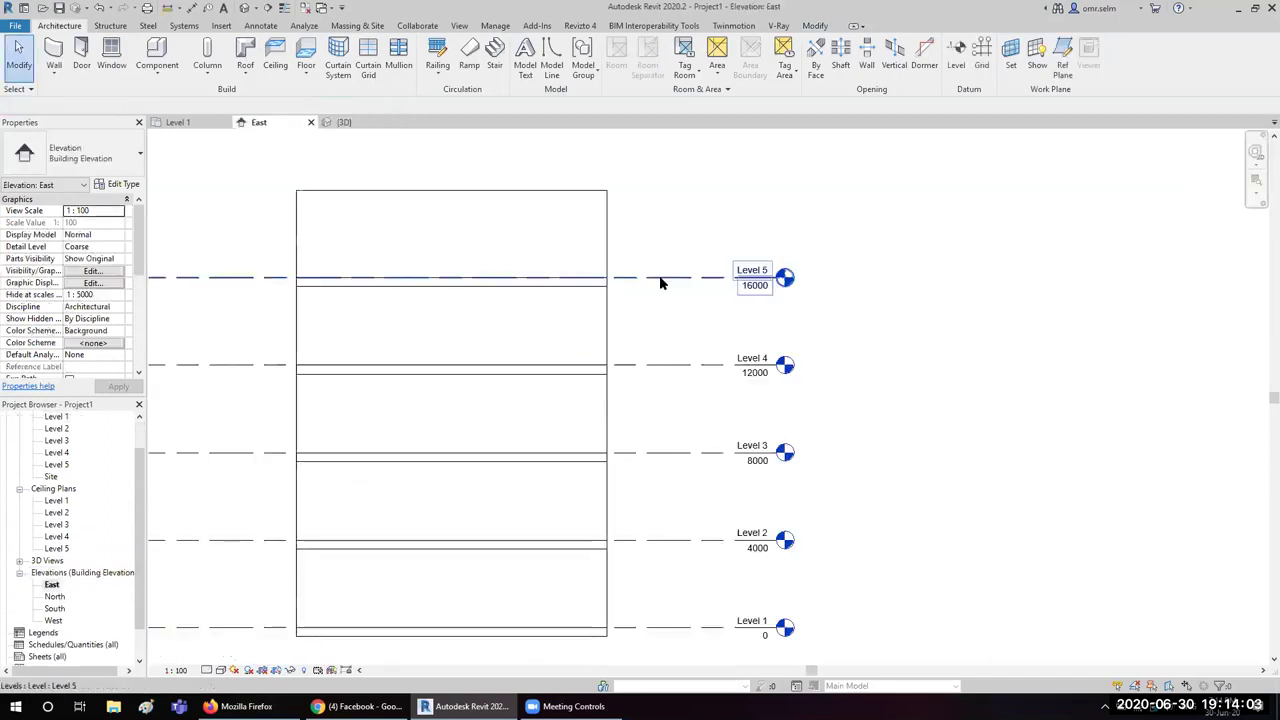
{"action": "left_click", "coordinate": [660, 277]}
{"action": "key", "text": "c"}
{"action": "key", "text": "o"}
{"action": "left_click", "coordinate": [653, 365]}
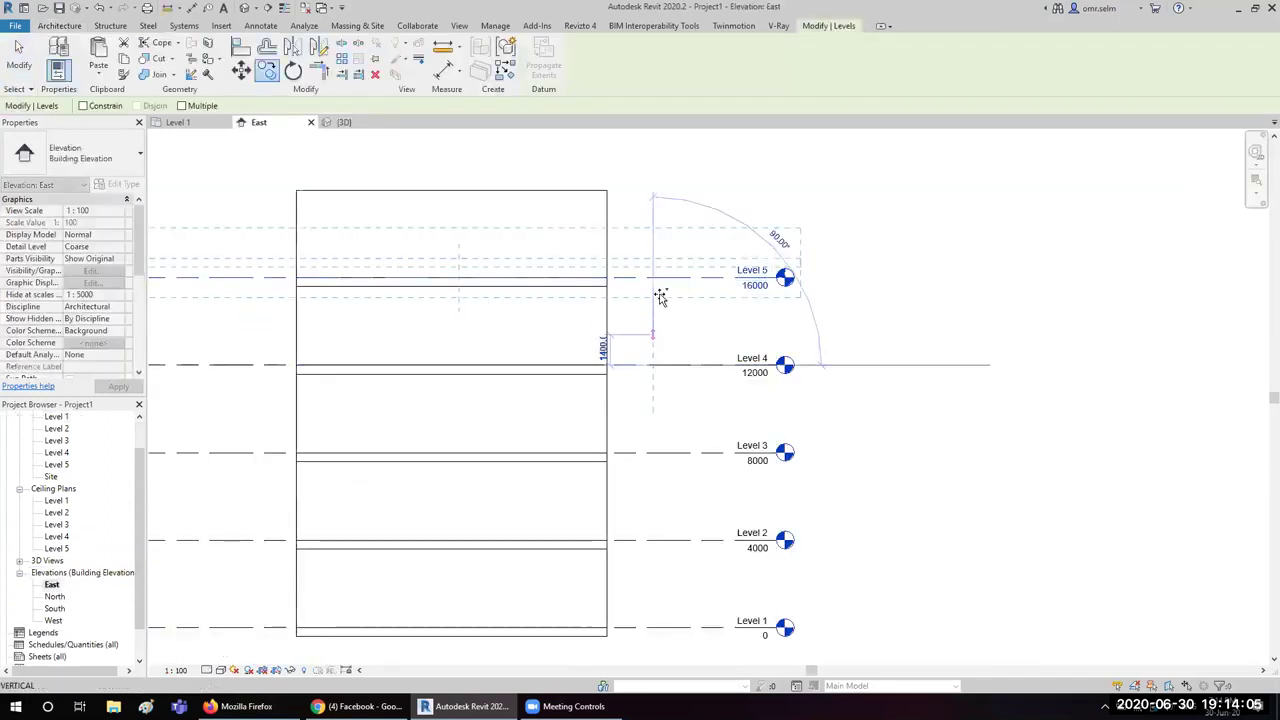
{"action": "left_click", "coordinate": [653, 277]}
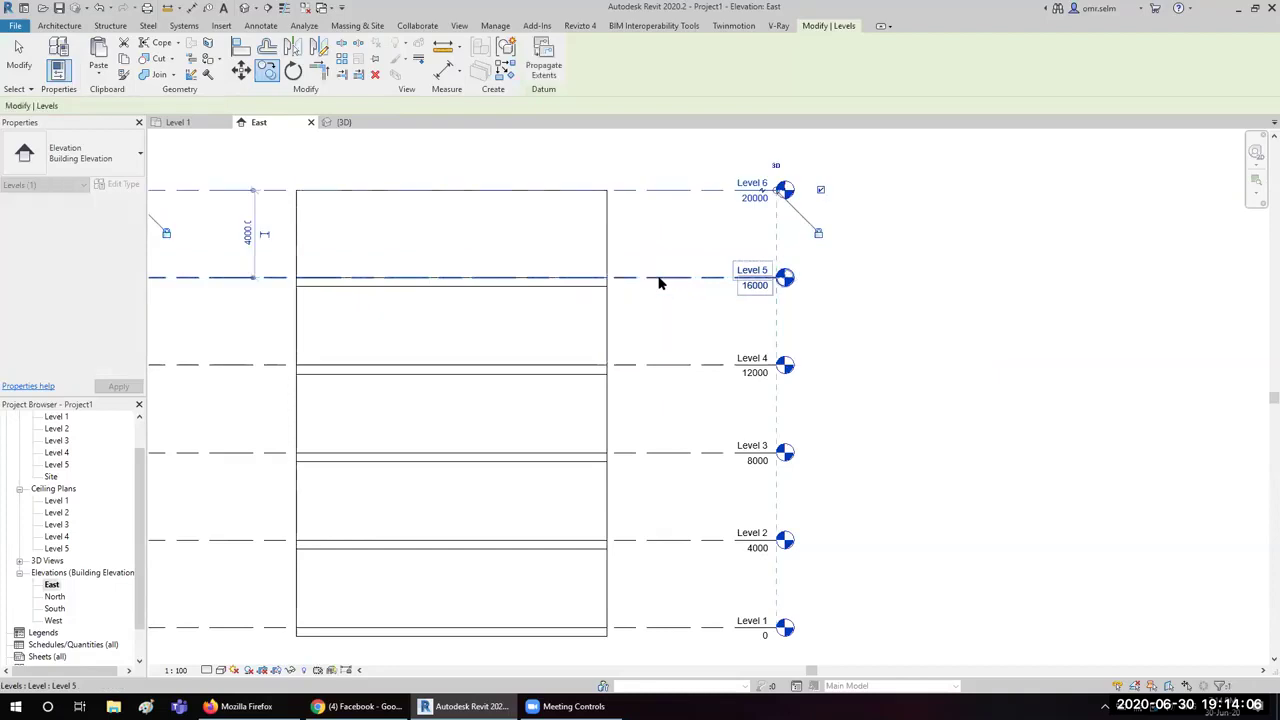
Step: Name the new level 'roof' and go back to the 3D view
{"action": "left_click", "coordinate": [752, 183]}
{"action": "type", "text": "r"}
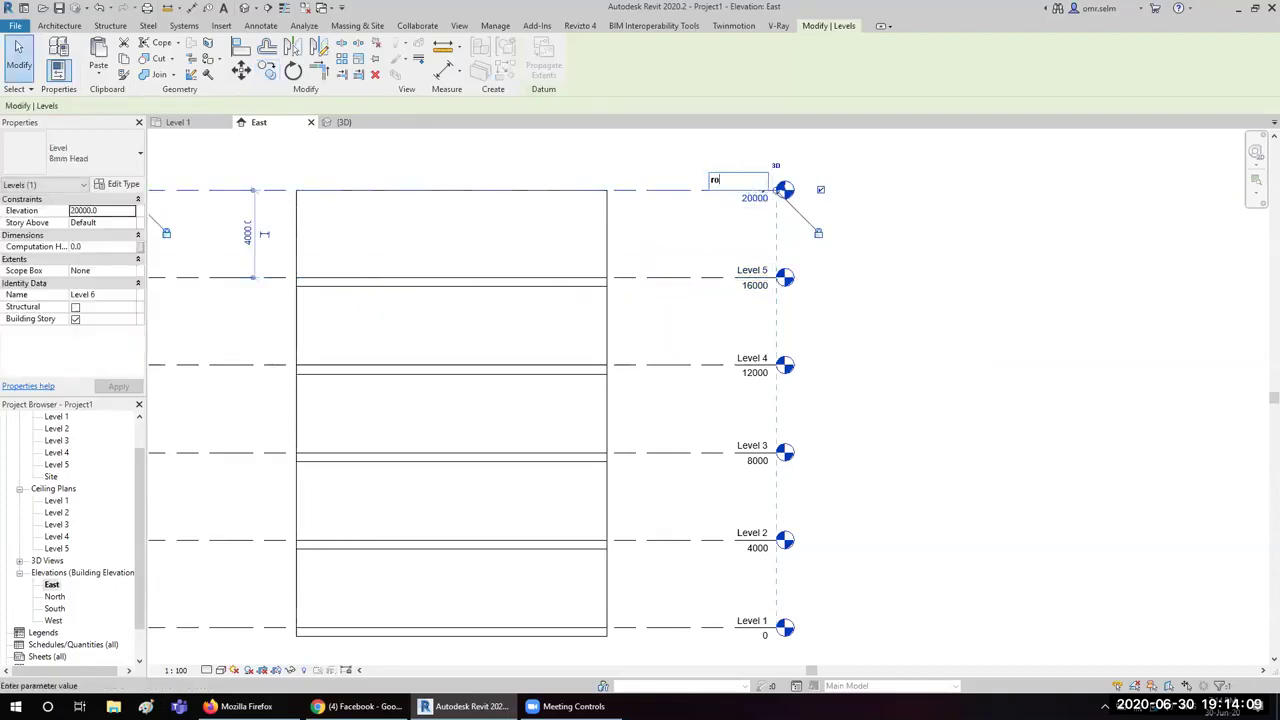
{"action": "type", "text": "of"}
{"action": "key", "text": "Return"}
{"action": "left_click", "coordinate": [865, 338]}
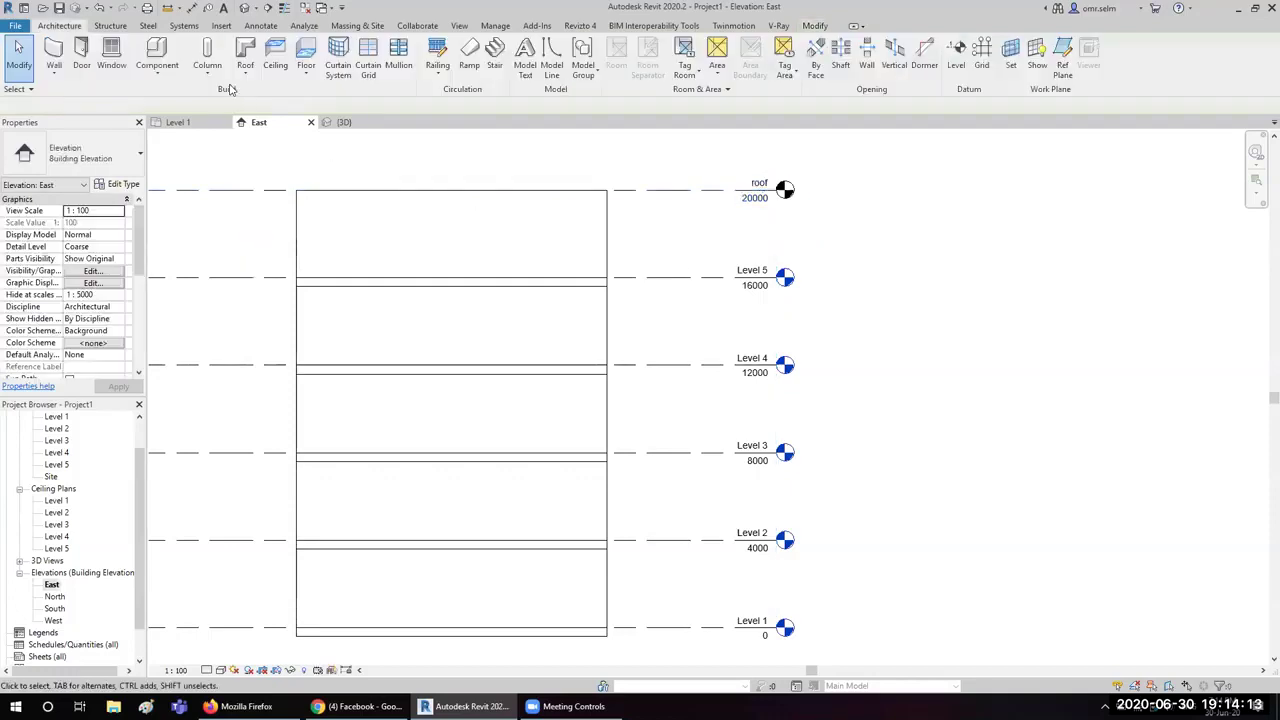
{"action": "left_click", "coordinate": [244, 8]}
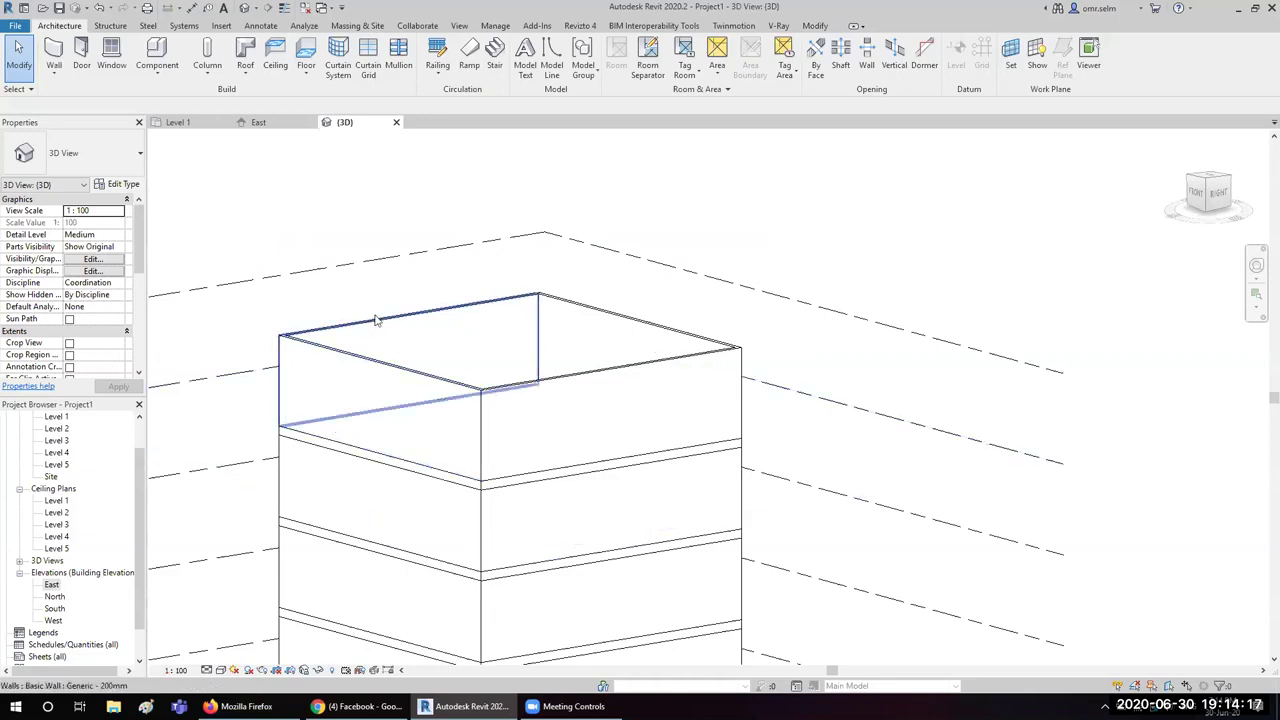
Step: Start a Roof by Footprint on the roof level with Defines slope turned off
{"action": "scroll", "coordinate": [351, 290], "scroll_direction": "down", "scroll_amount": 1}
{"action": "left_click", "coordinate": [245, 72]}
{"action": "left_click", "coordinate": [270, 106]}
{"action": "left_click", "coordinate": [587, 359]}
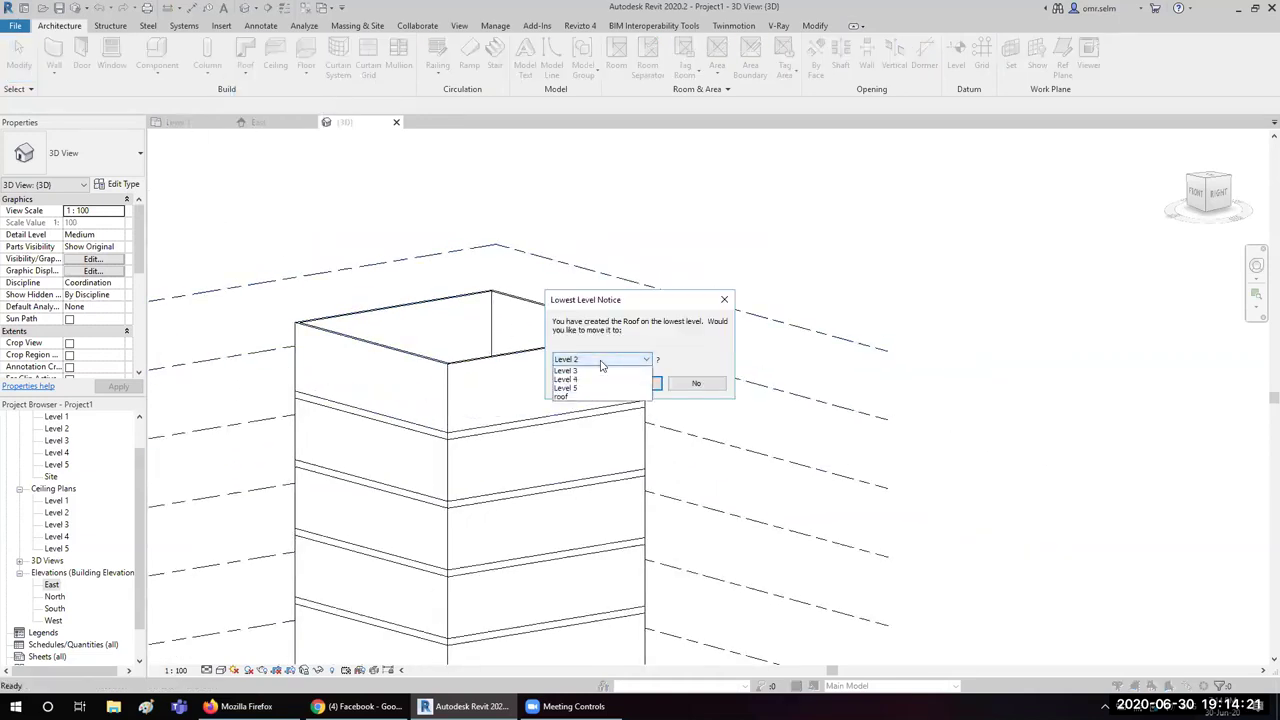
{"action": "left_click", "coordinate": [590, 421]}
{"action": "left_click", "coordinate": [632, 384]}
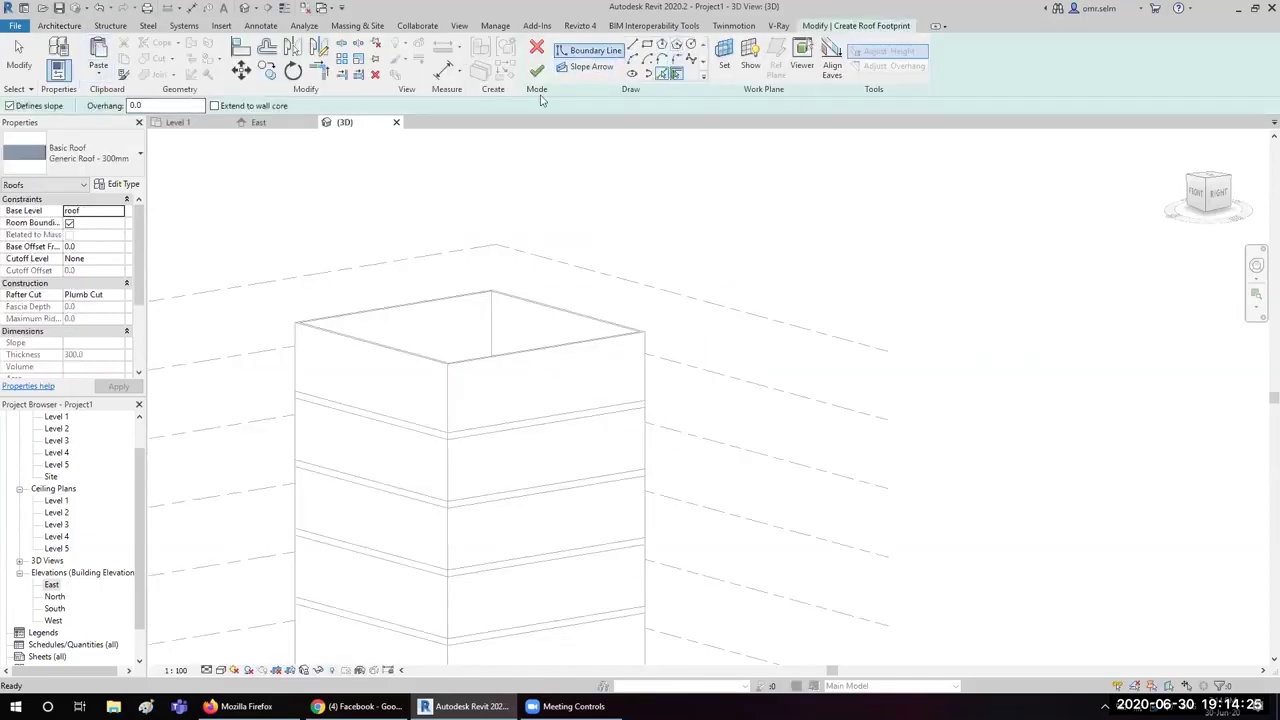
{"action": "left_click", "coordinate": [27, 107]}
Step: Set a 50 overhang, trace all four top walls, finish the roof and attach the walls
{"action": "mouse_move", "coordinate": [514, 363]}
{"action": "middle_mouse_down", "text": "shift"}
{"action": "mouse_move", "coordinate": [606, 549]}
{"action": "mouse_move", "coordinate": [178, 153]}
{"action": "middle_mouse_up", "text": "shift"}
{"action": "left_click", "coordinate": [165, 106]}
{"action": "type", "text": "50"}
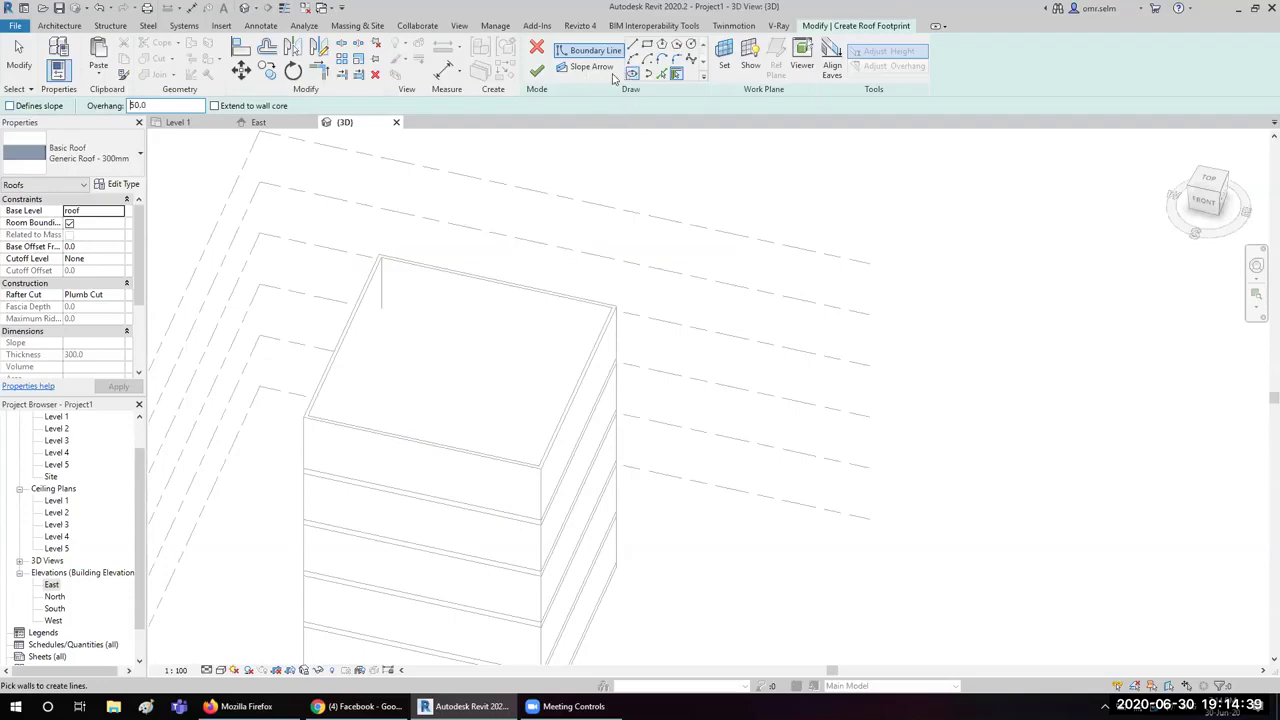
{"action": "left_click", "coordinate": [590, 356]}
{"action": "left_click", "coordinate": [569, 303]}
{"action": "left_click", "coordinate": [365, 436]}
{"action": "left_click", "coordinate": [340, 390]}
{"action": "scroll", "coordinate": [370, 322], "scroll_direction": "up", "scroll_amount": 4}
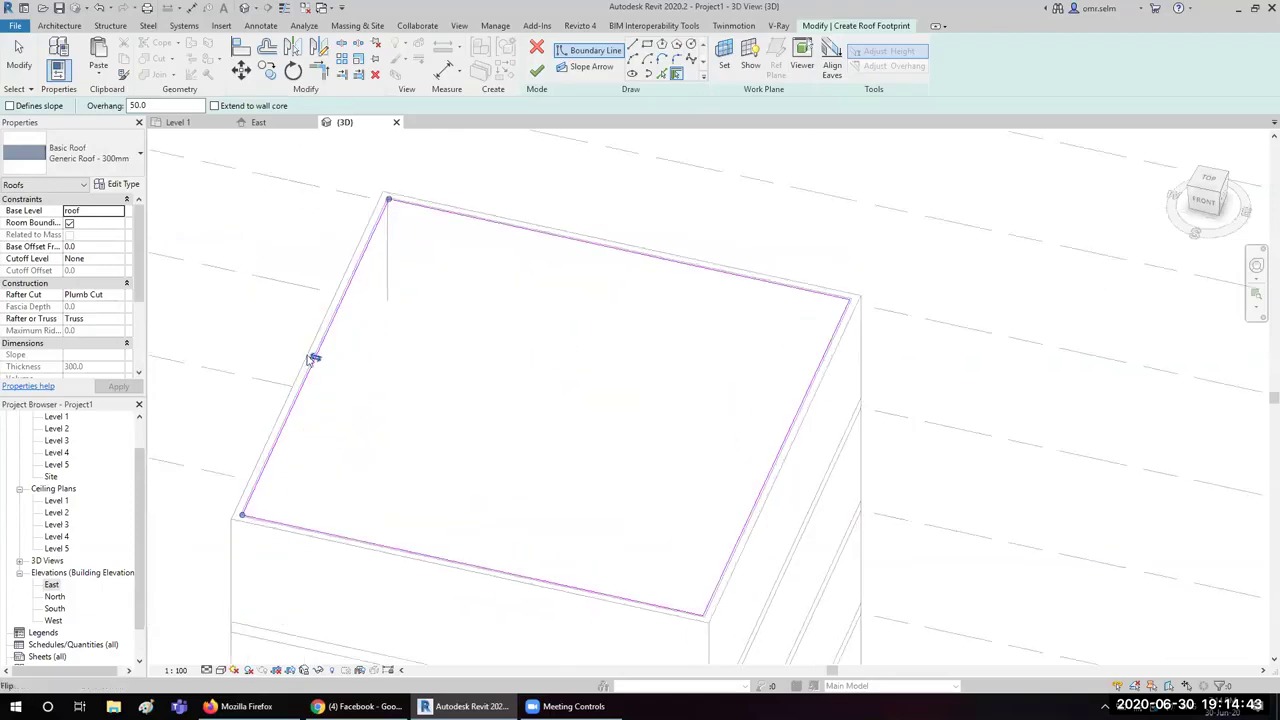
{"action": "left_click", "coordinate": [537, 70]}
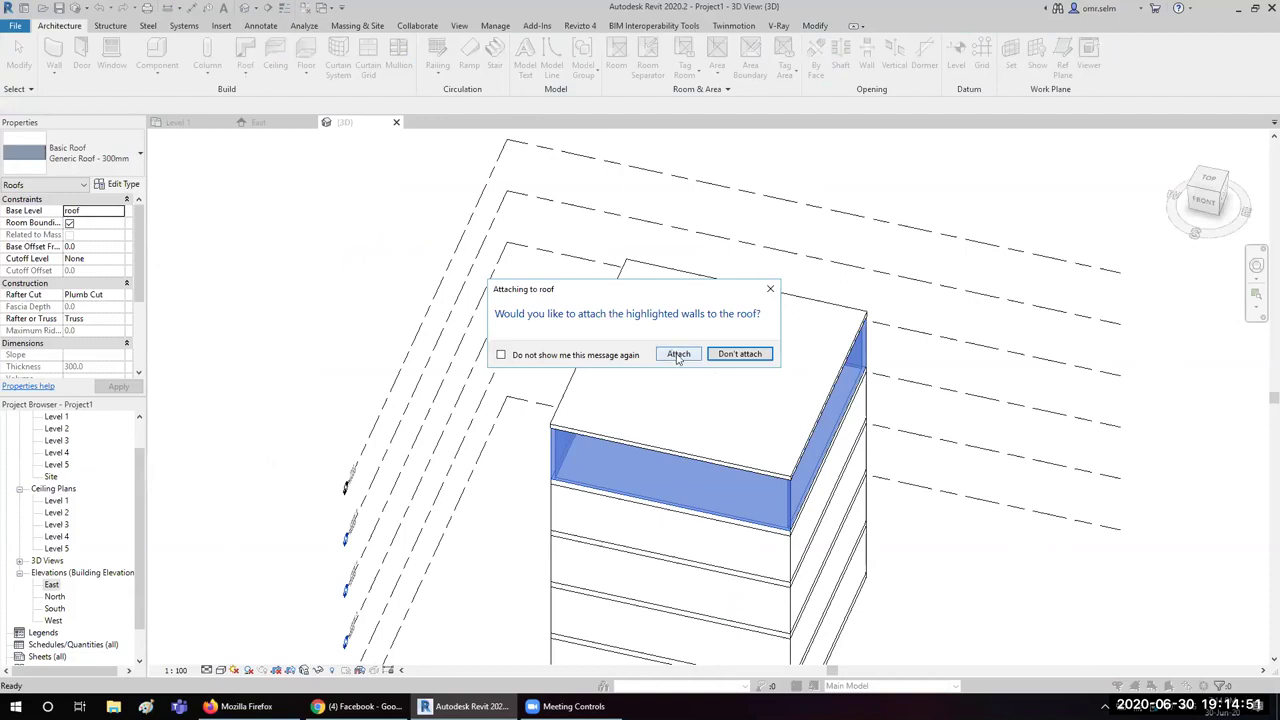
{"action": "left_click", "coordinate": [677, 355]}
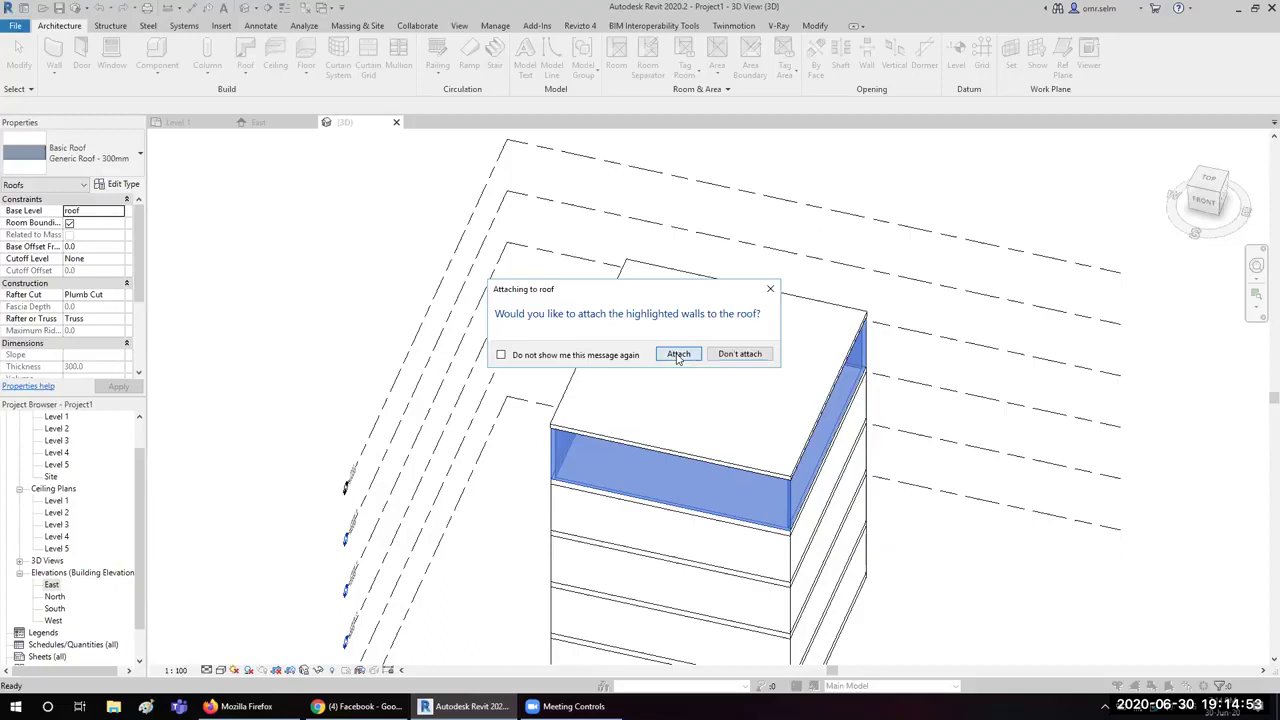
{"action": "scroll", "coordinate": [694, 440], "scroll_direction": "down", "scroll_amount": 2}
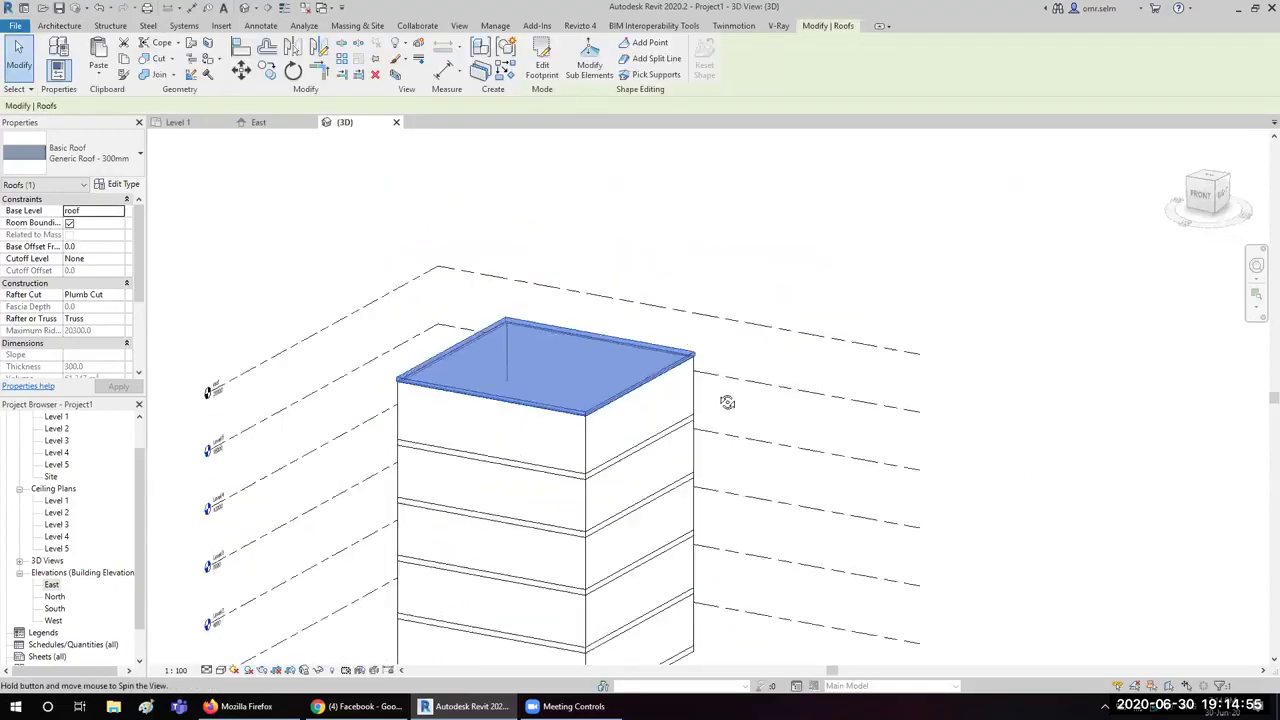
Step: Orbit and zoom around the building to inspect the new roof from several angles
{"action": "middle_click_drag", "start_coordinate": [694, 440], "coordinate": [743, 334], "text": "shift"}
{"action": "key", "text": "Escape"}
{"action": "scroll", "coordinate": [536, 376], "scroll_direction": "up", "scroll_amount": 3}
{"action": "left_click", "coordinate": [566, 347]}
{"action": "mouse_move", "coordinate": [566, 347]}
{"action": "middle_mouse_down", "text": "shift"}
{"action": "mouse_move", "coordinate": [360, 357]}
{"action": "mouse_move", "coordinate": [320, 297]}
{"action": "mouse_move", "coordinate": [193, 368]}
{"action": "middle_mouse_up", "text": "shift"}
{"action": "scroll", "coordinate": [195, 368], "scroll_direction": "up", "scroll_amount": 1}
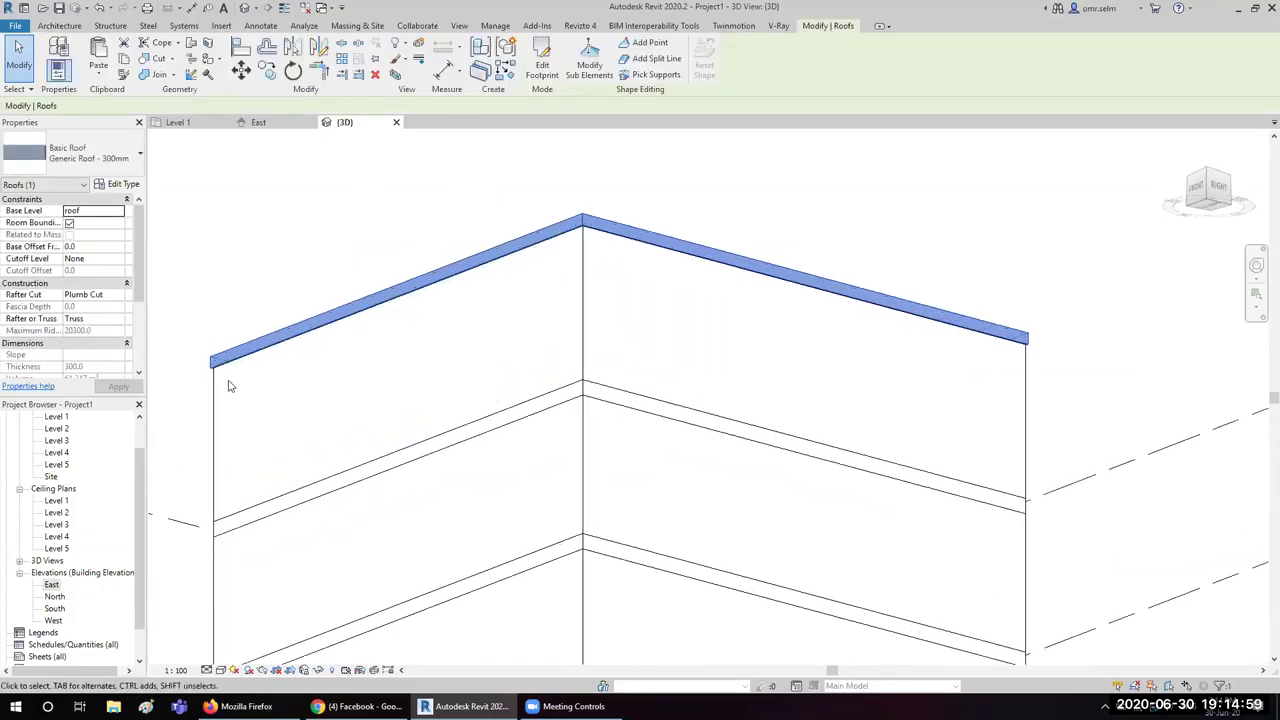
{"action": "scroll", "coordinate": [205, 345], "scroll_direction": "up", "scroll_amount": 2}
{"action": "scroll", "coordinate": [229, 379], "scroll_direction": "down", "scroll_amount": 3}
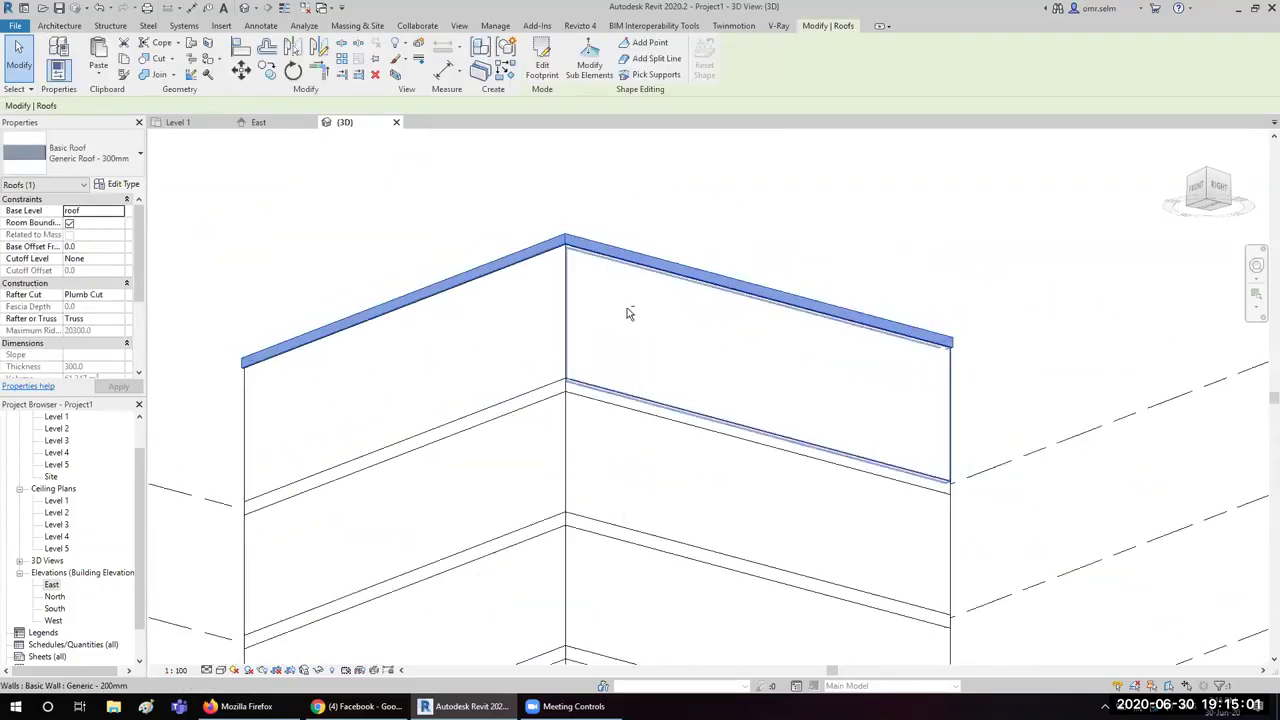
{"action": "mouse_move", "coordinate": [589, 449]}
{"action": "middle_mouse_down", "text": "shift"}
{"action": "mouse_move", "coordinate": [451, 580]}
{"action": "mouse_move", "coordinate": [797, 406]}
{"action": "mouse_move", "coordinate": [630, 488]}
{"action": "mouse_move", "coordinate": [569, 423]}
{"action": "middle_mouse_up", "text": "shift"}
{"action": "scroll", "coordinate": [569, 423], "scroll_direction": "down", "scroll_amount": 1}
{"action": "scroll", "coordinate": [567, 377], "scroll_direction": "down", "scroll_amount": 2}
{"action": "scroll", "coordinate": [567, 376], "scroll_direction": "down", "scroll_amount": 2}
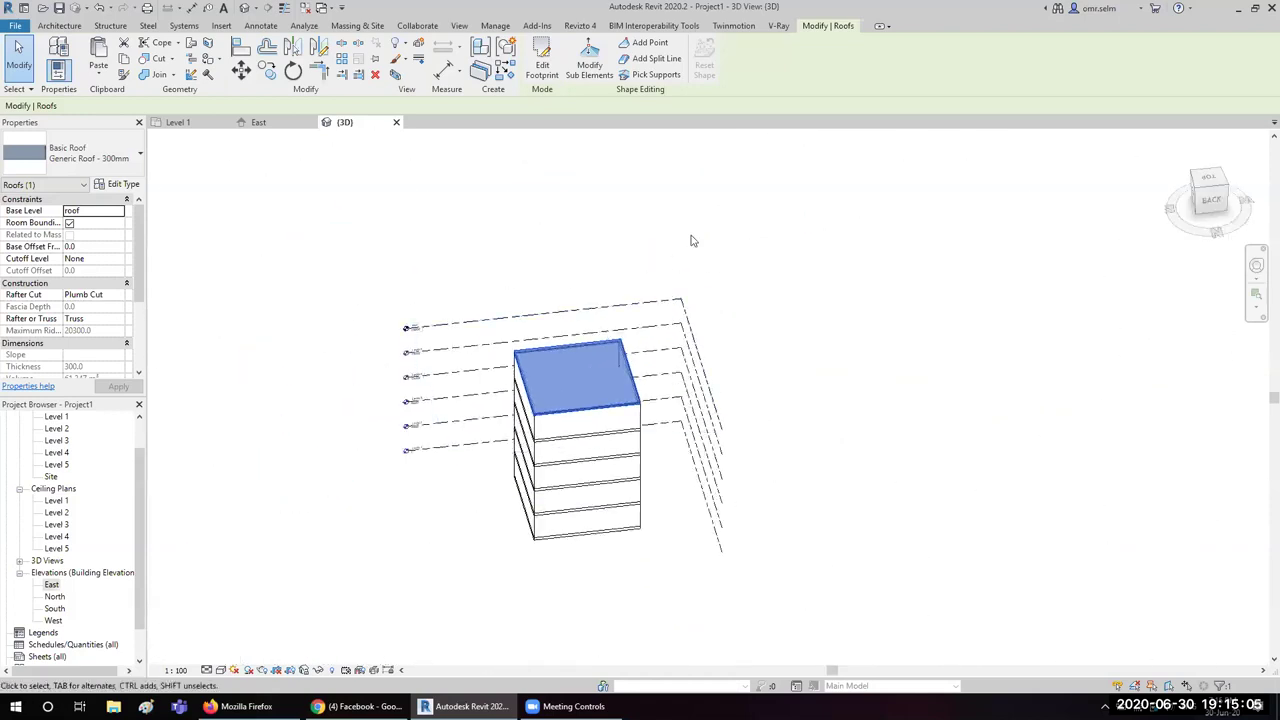
{"action": "key", "text": "Escape"}
{"action": "scroll", "coordinate": [75, 341], "scroll_direction": "down", "scroll_amount": 2}
{"action": "scroll", "coordinate": [73, 346], "scroll_direction": "down", "scroll_amount": 2}
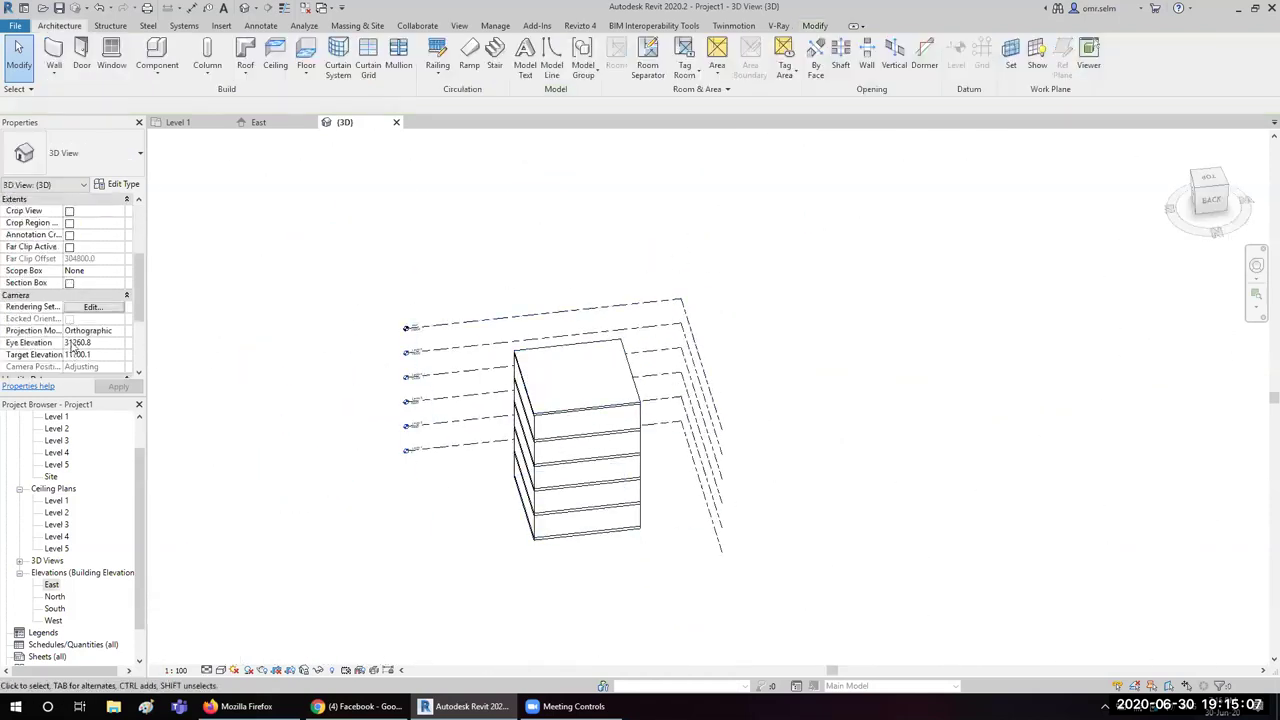
Step: Turn on a section box and drag its side in to cut through the floor slabs
{"action": "left_click", "coordinate": [70, 283]}
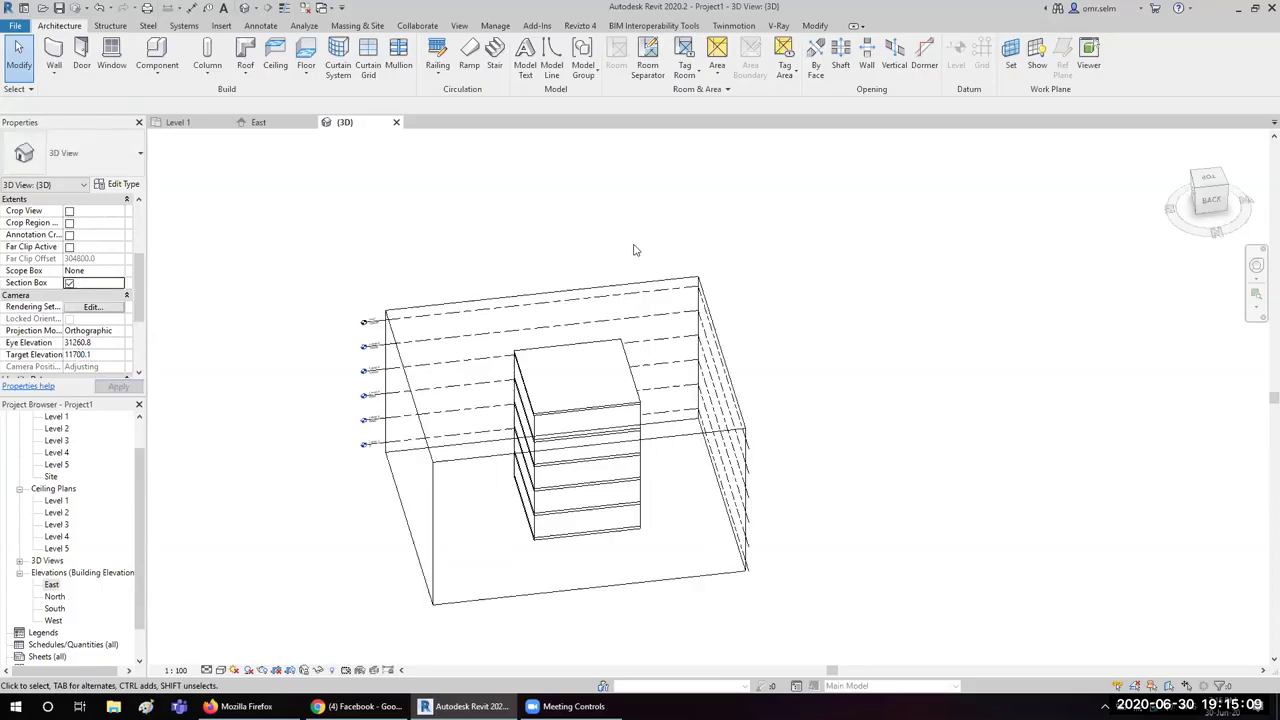
{"action": "left_click", "coordinate": [697, 576]}
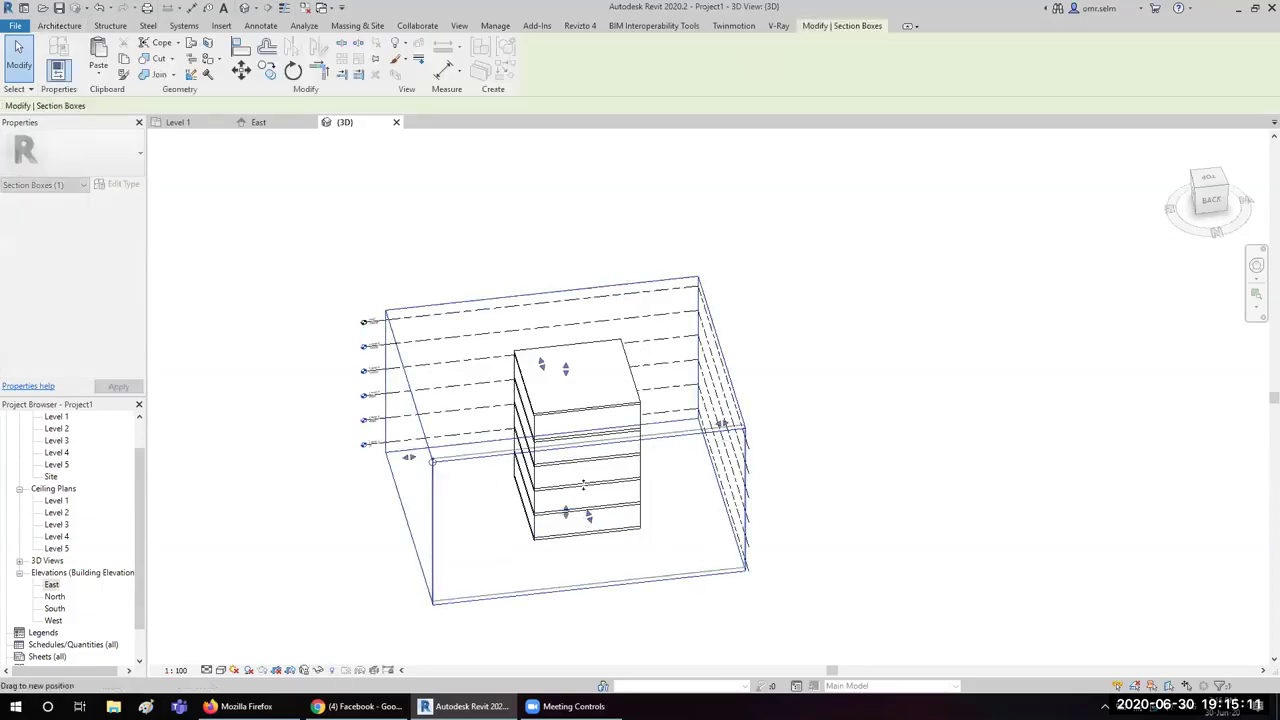
{"action": "middle_click_drag", "start_coordinate": [581, 438], "coordinate": [450, 457], "text": "shift"}
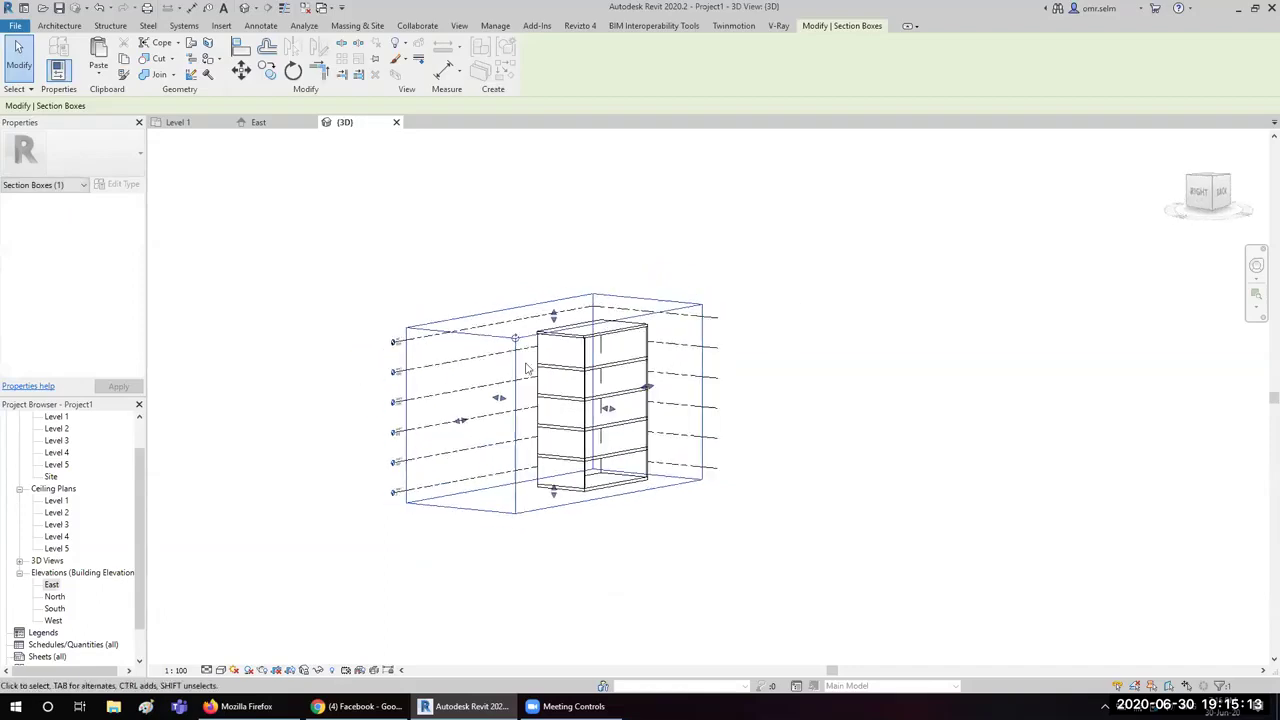
{"action": "left_click_drag", "start_coordinate": [486, 457], "coordinate": [720, 457]}
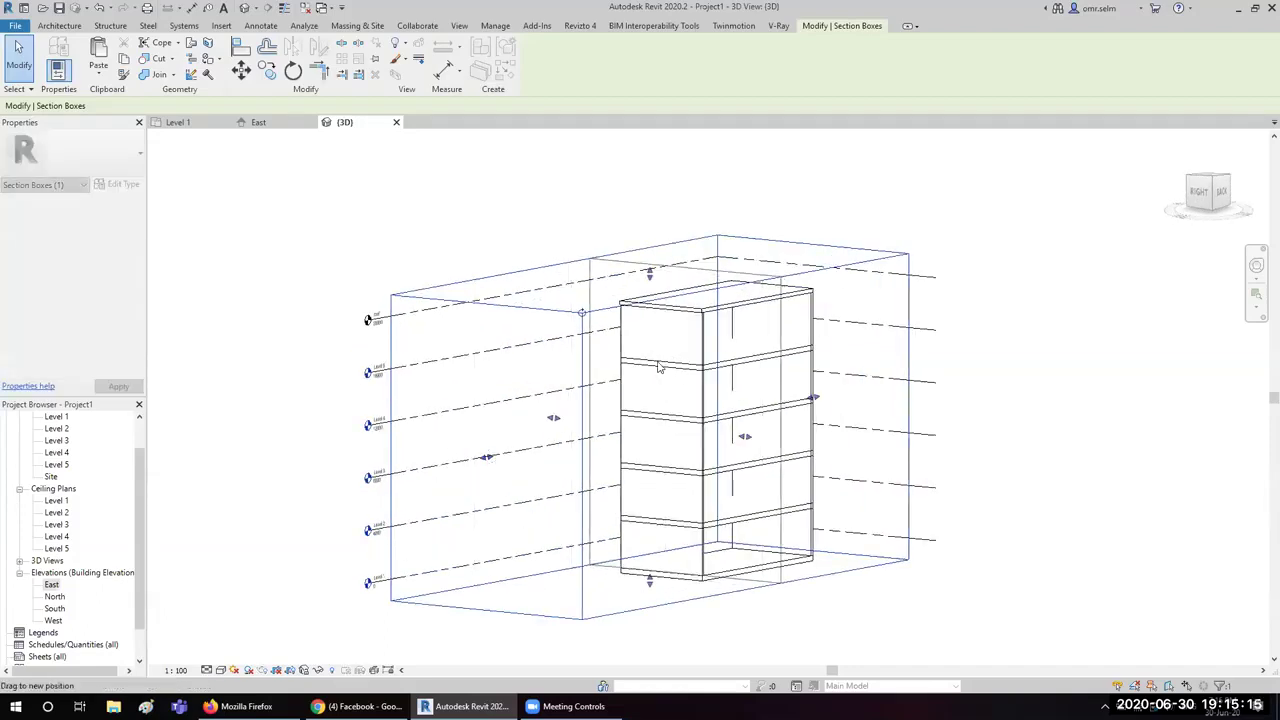
{"action": "middle_click_drag", "start_coordinate": [720, 457], "coordinate": [489, 526], "text": "shift"}
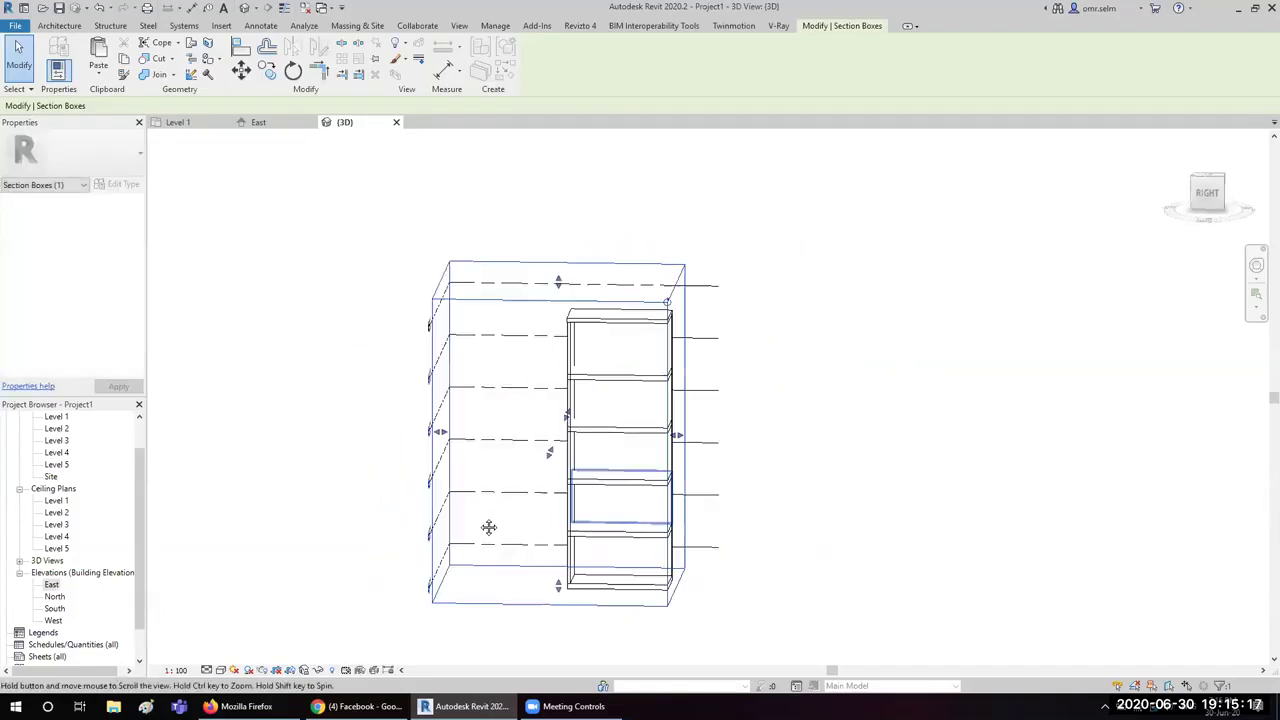
{"action": "mouse_move", "coordinate": [423, 410]}
{"action": "middle_mouse_down", "text": "shift"}
{"action": "mouse_move", "coordinate": [581, 429]}
{"action": "mouse_move", "coordinate": [669, 557]}
{"action": "middle_mouse_up", "text": "shift"}
{"action": "scroll", "coordinate": [549, 343], "scroll_direction": "up", "scroll_amount": 2}
{"action": "scroll", "coordinate": [663, 357], "scroll_direction": "up", "scroll_amount": 2}
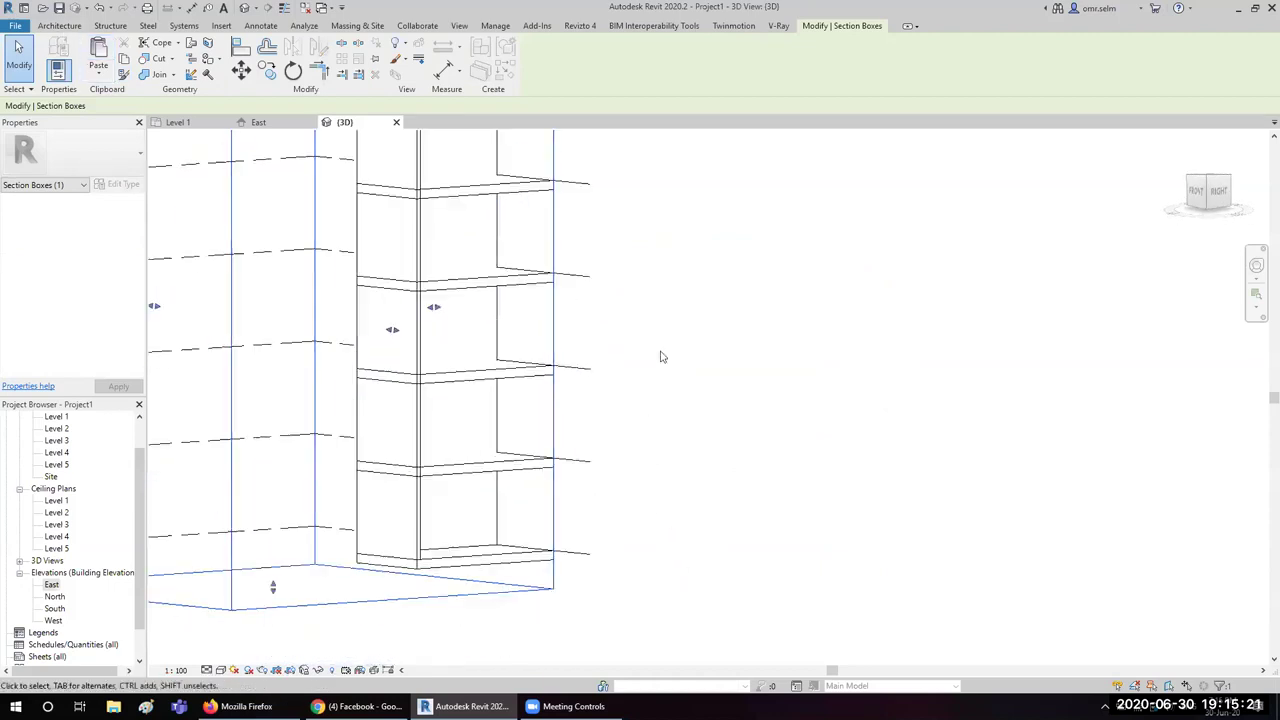
{"action": "key", "text": "Escape"}
{"action": "scroll", "coordinate": [490, 475], "scroll_direction": "down", "scroll_amount": 3}
{"action": "middle_click_drag", "start_coordinate": [509, 420], "coordinate": [400, 450], "text": "shift"}
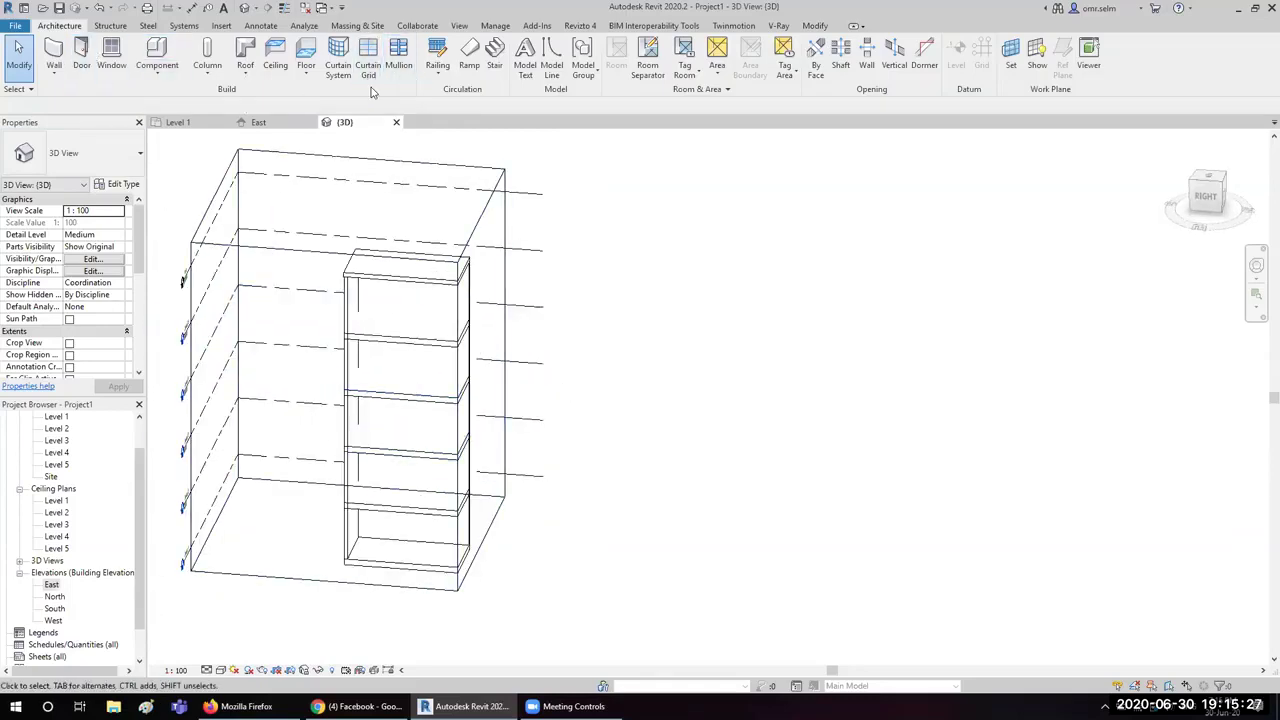
Step: Add a cornice wall sweep along the top of the side wall
{"action": "left_click", "coordinate": [56, 78]}
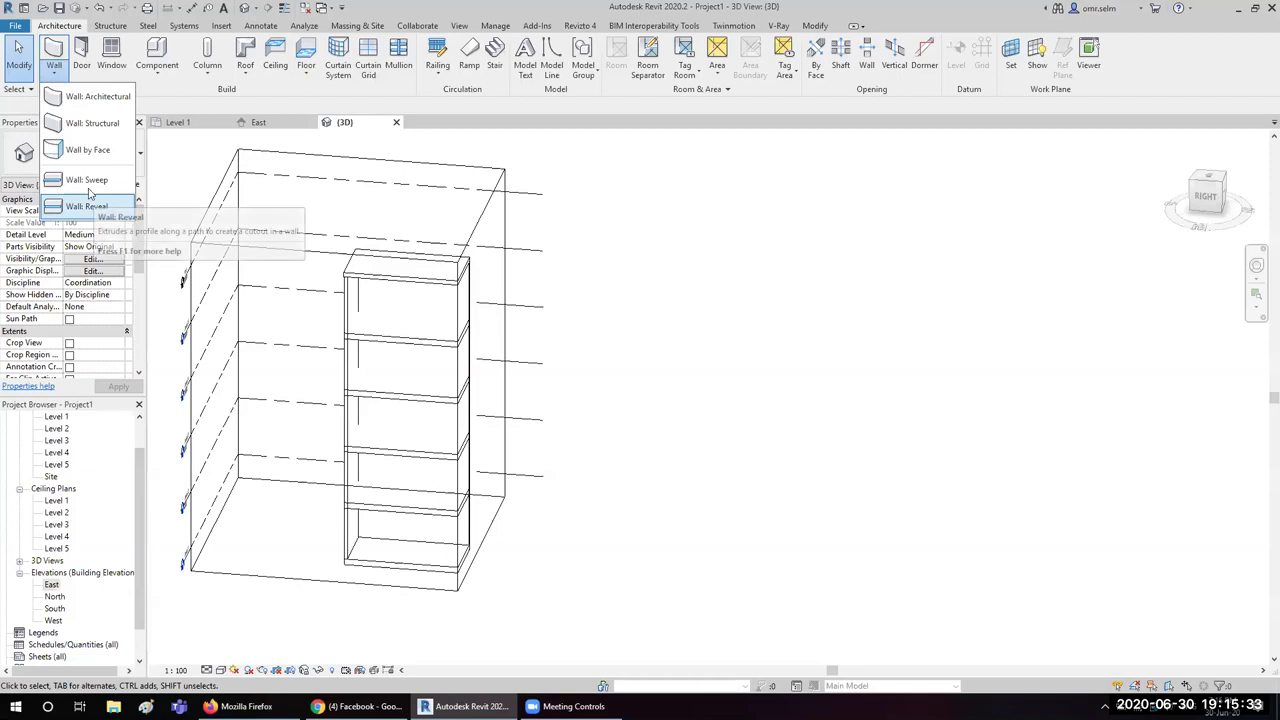
{"action": "left_click", "coordinate": [90, 182]}
{"action": "scroll", "coordinate": [372, 397], "scroll_direction": "up", "scroll_amount": 2}
{"action": "scroll", "coordinate": [372, 397], "scroll_direction": "up", "scroll_amount": 3}
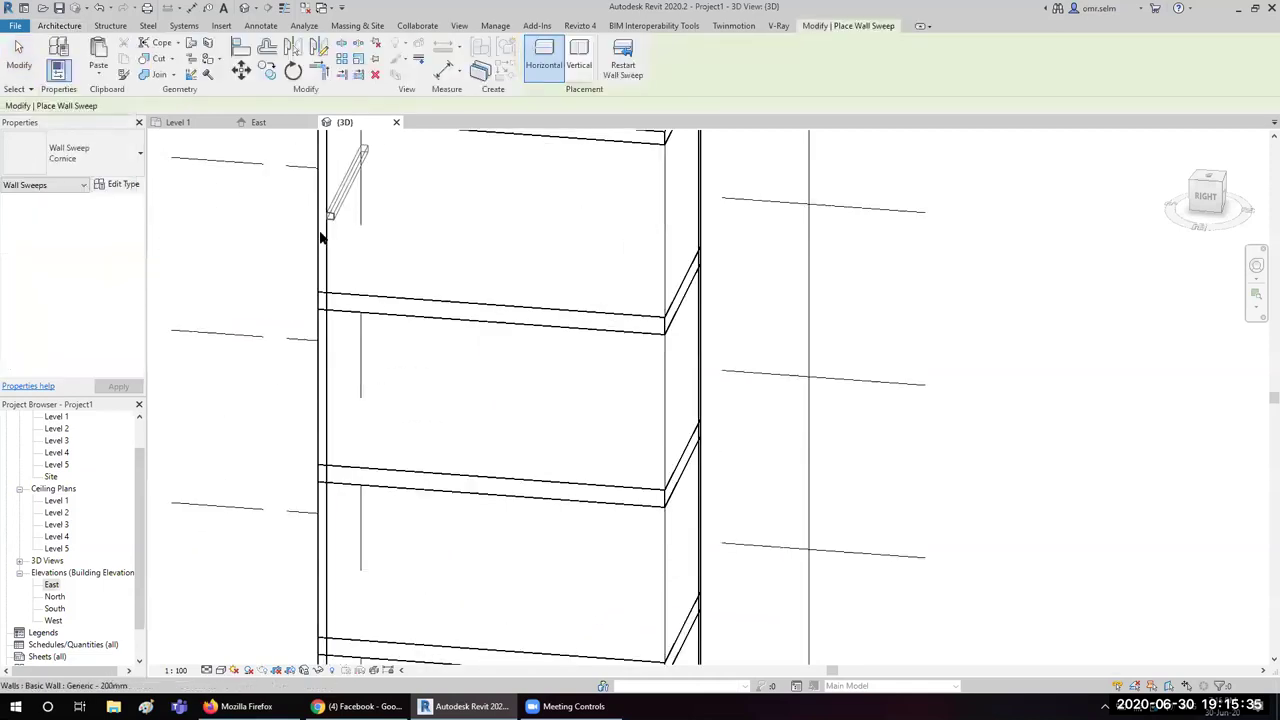
{"action": "left_click", "coordinate": [410, 195]}
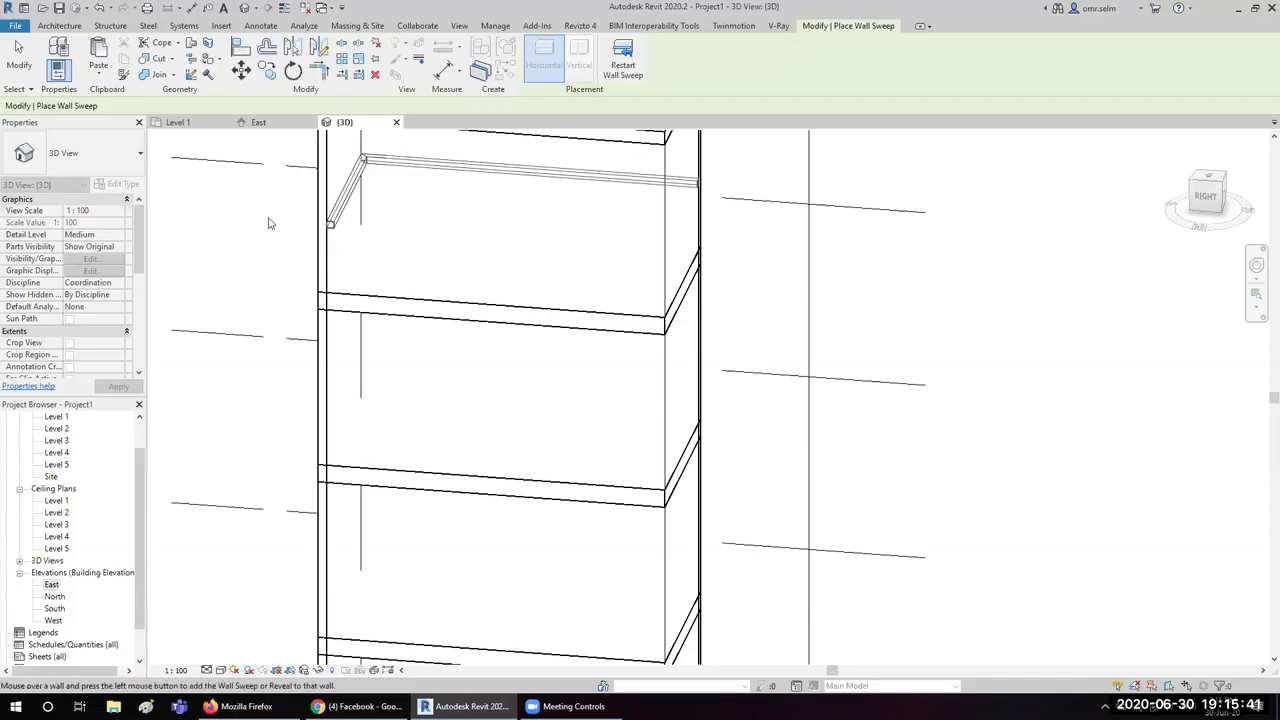
{"action": "key", "text": "Escape"}
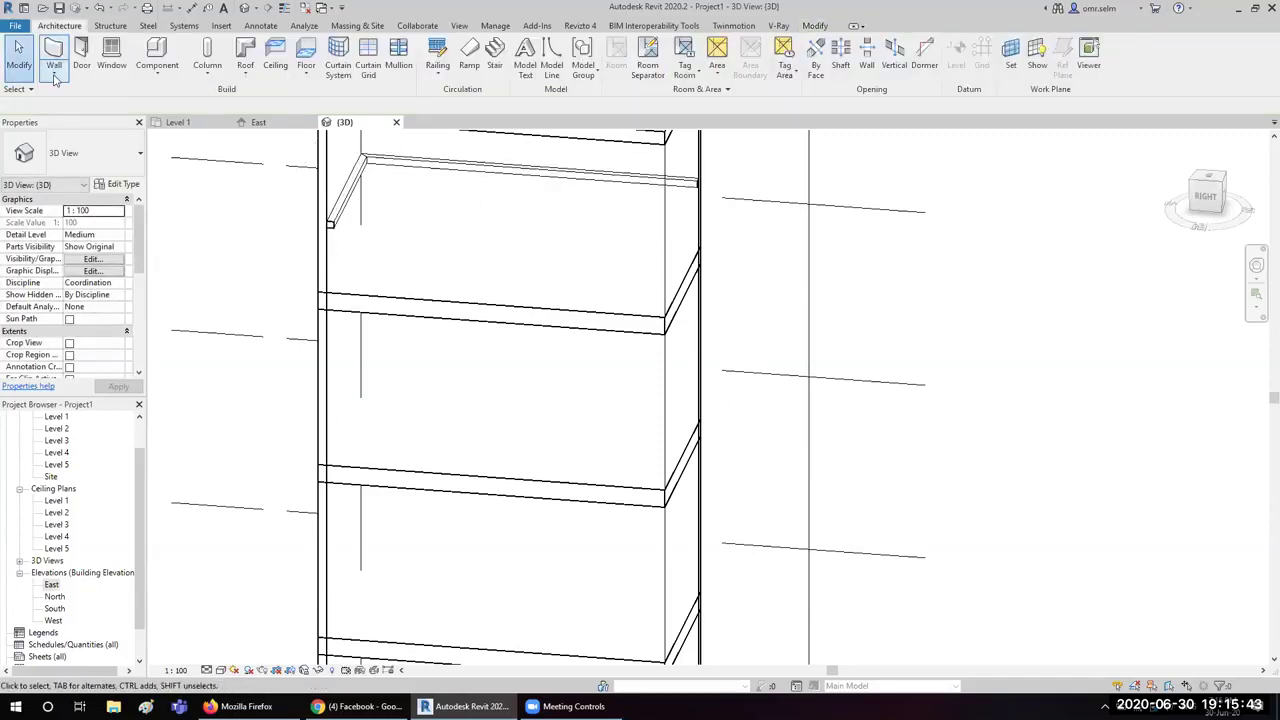
Step: Add a horizontal wall reveal one floor lower on the same wall
{"action": "left_click", "coordinate": [54, 72]}
{"action": "left_click", "coordinate": [87, 206]}
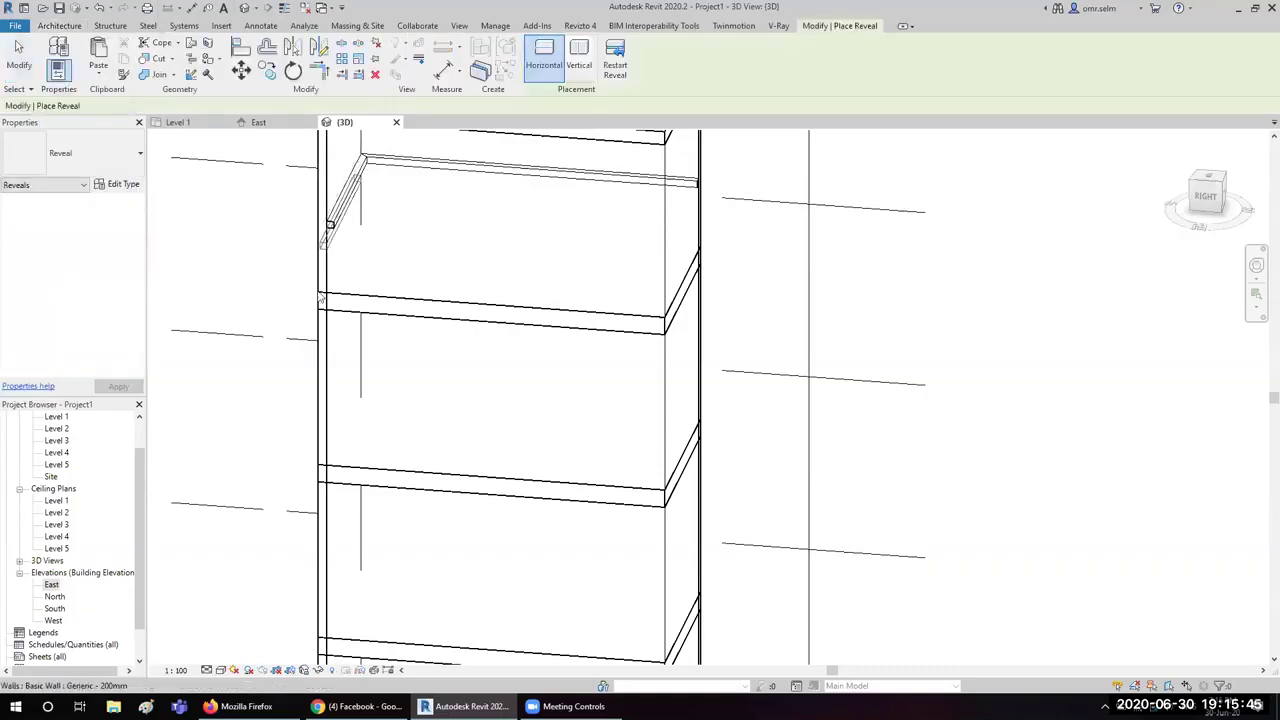
{"action": "left_click", "coordinate": [338, 406]}
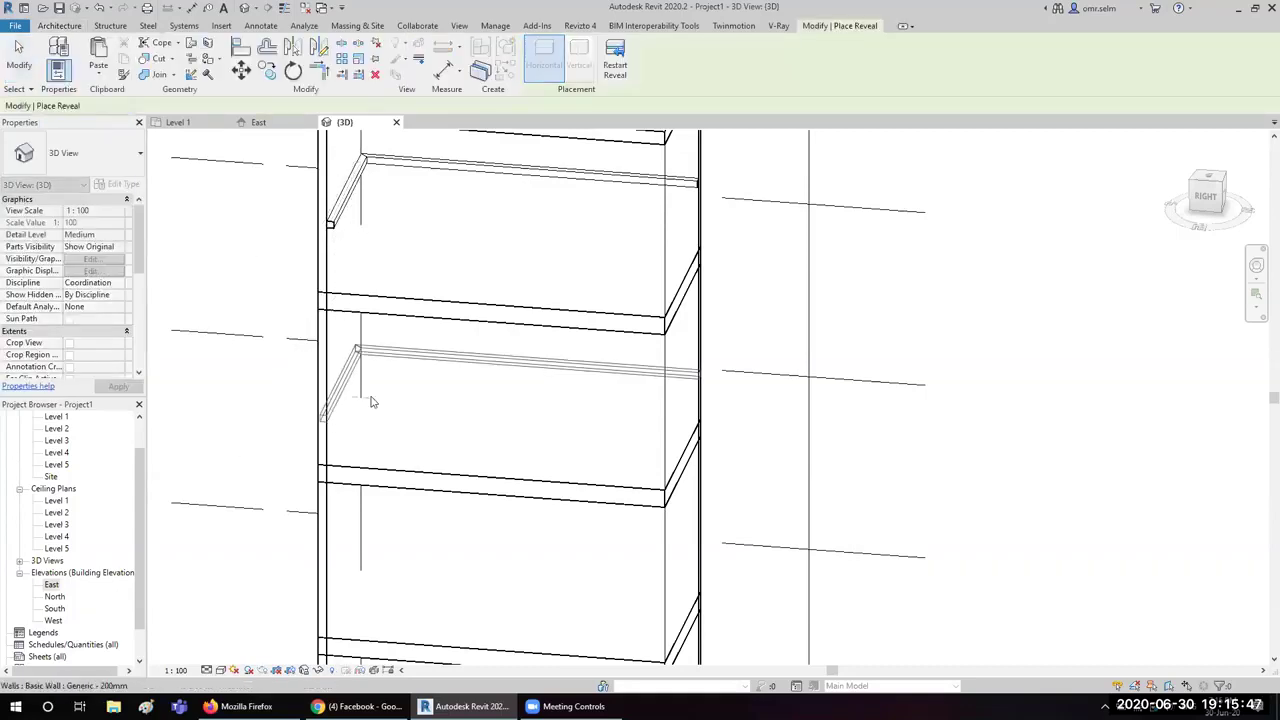
{"action": "scroll", "coordinate": [285, 405], "scroll_direction": "up", "scroll_amount": 2}
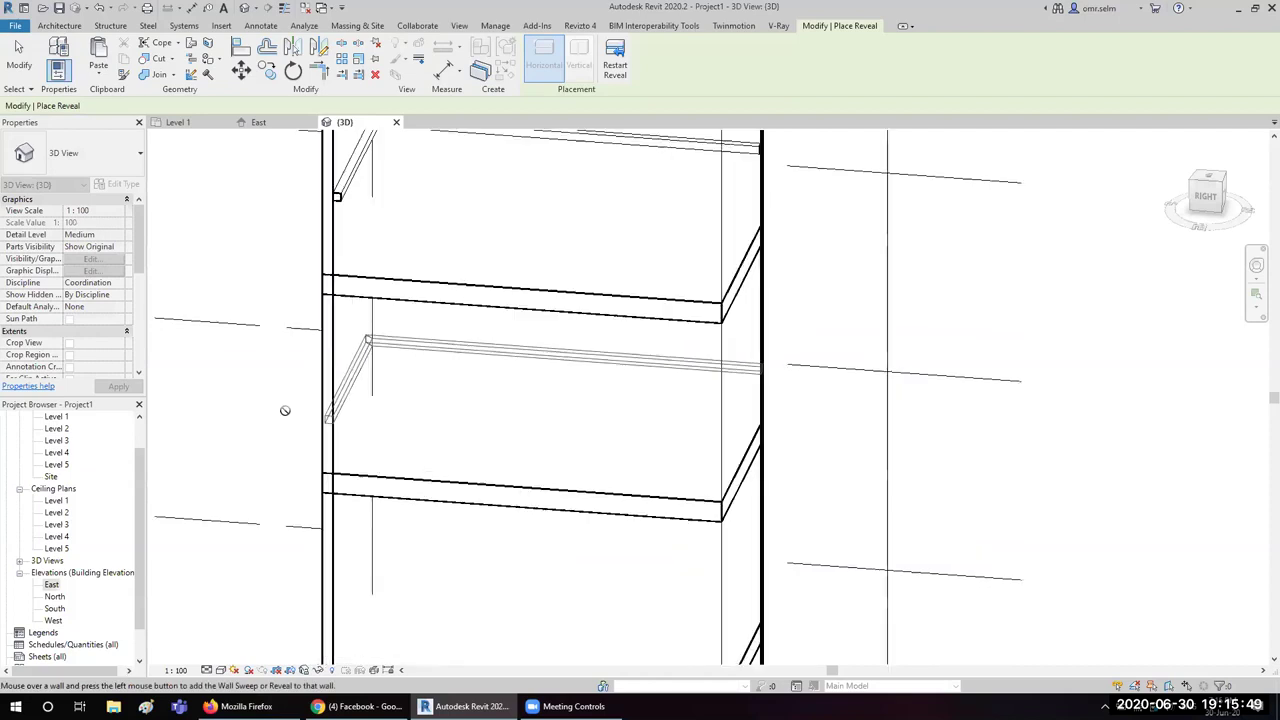
{"action": "scroll", "coordinate": [414, 491], "scroll_direction": "up", "scroll_amount": 3}
{"action": "key", "text": "Escape"}
{"action": "scroll", "coordinate": [414, 500], "scroll_direction": "down", "scroll_amount": 3}
{"action": "scroll", "coordinate": [420, 450], "scroll_direction": "down", "scroll_amount": 3}
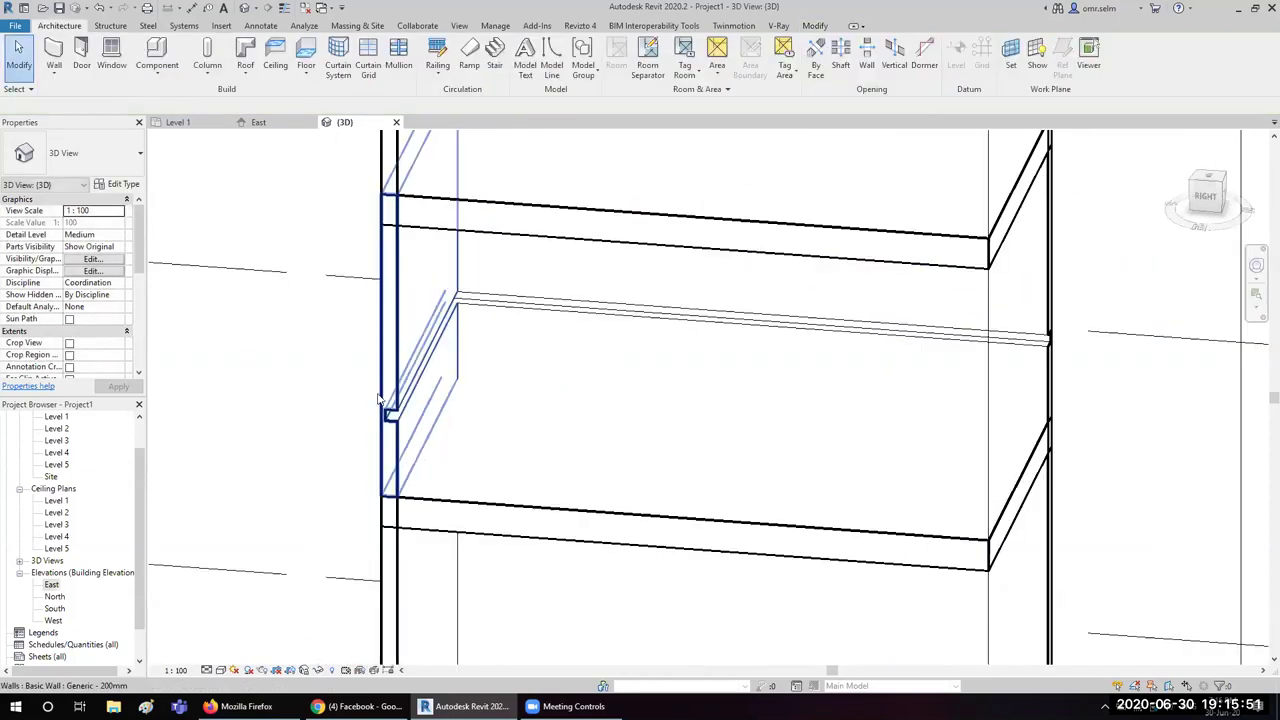
{"action": "scroll", "coordinate": [436, 360], "scroll_direction": "down", "scroll_amount": 1}
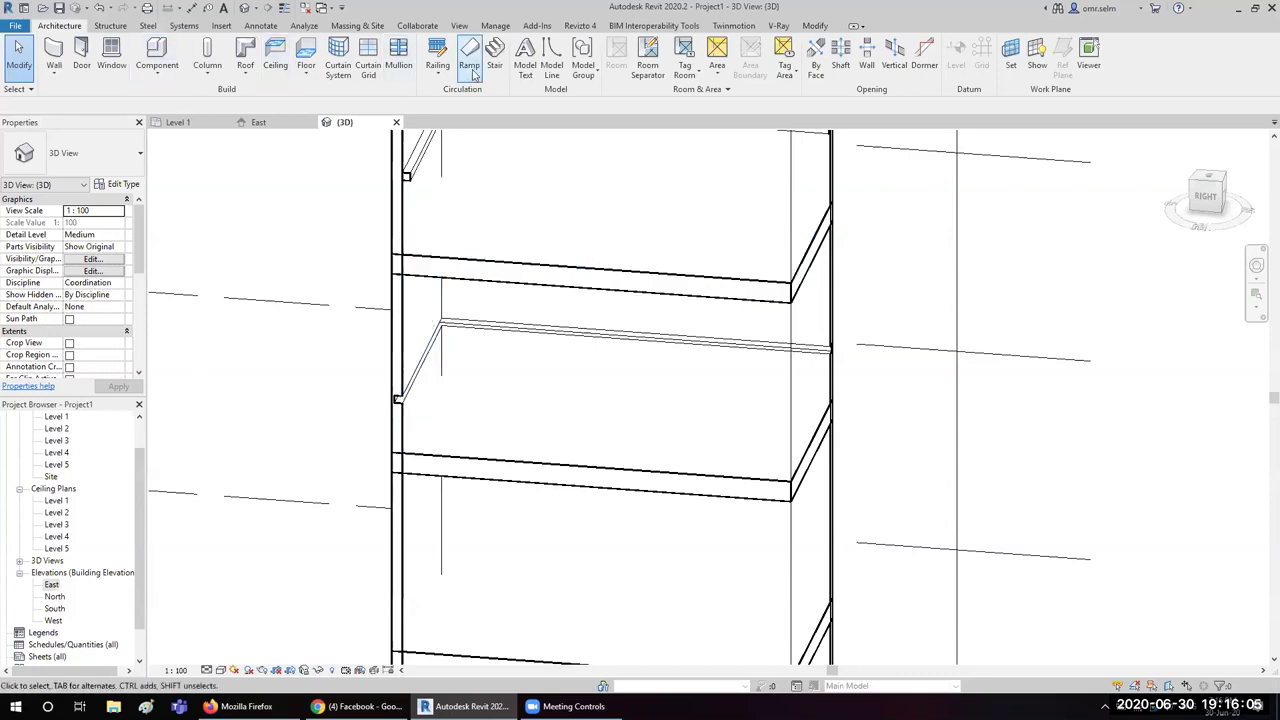
{"action": "left_click", "coordinate": [438, 72]}
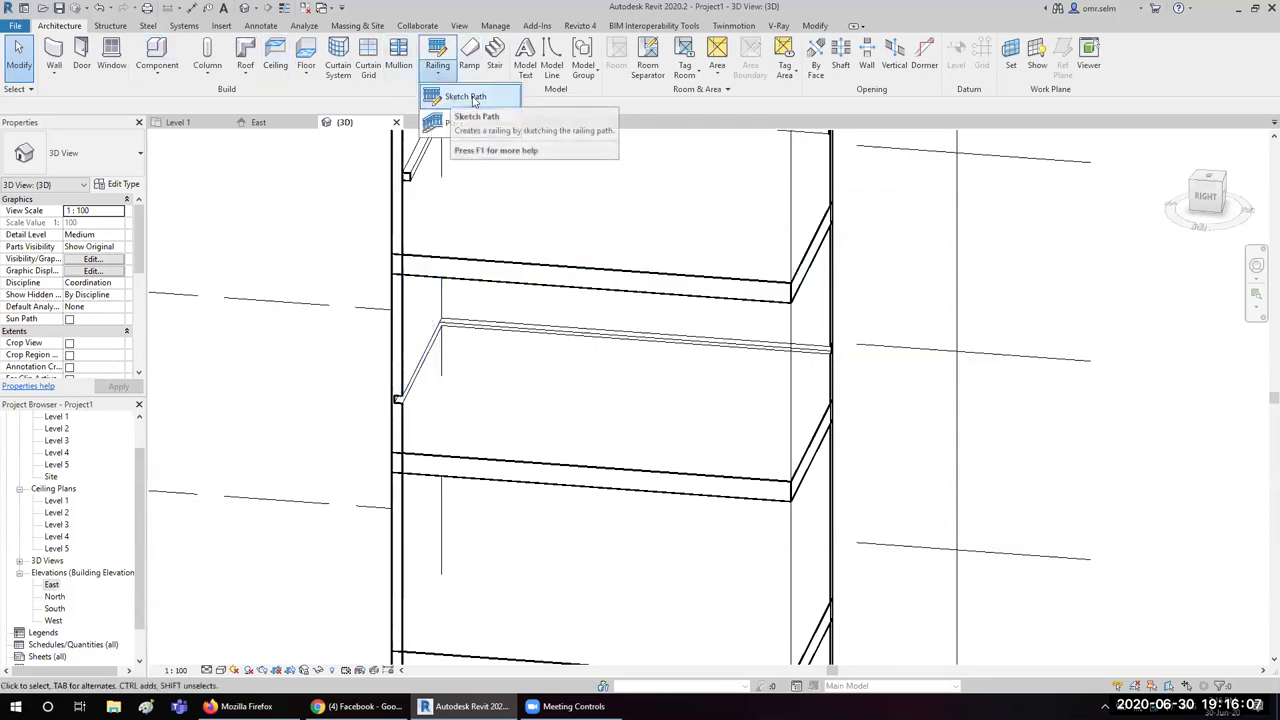
{"action": "left_click", "coordinate": [466, 96]}
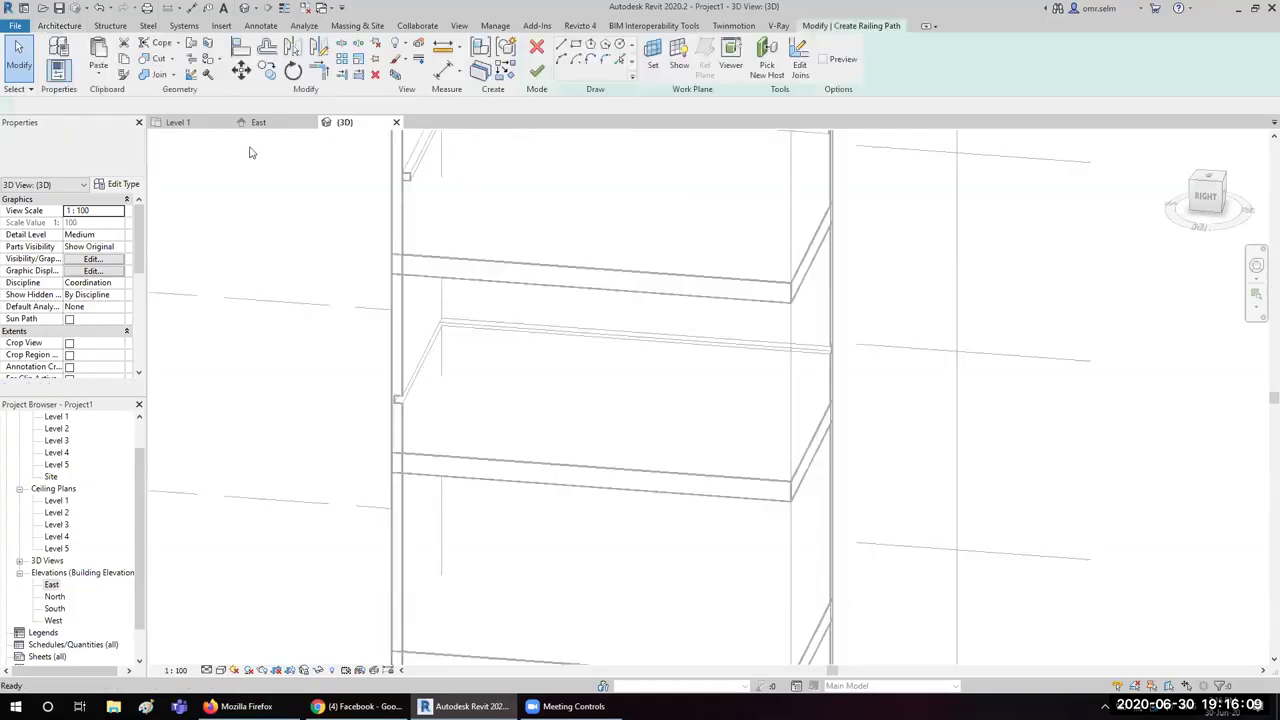
{"action": "left_click", "coordinate": [122, 184]}
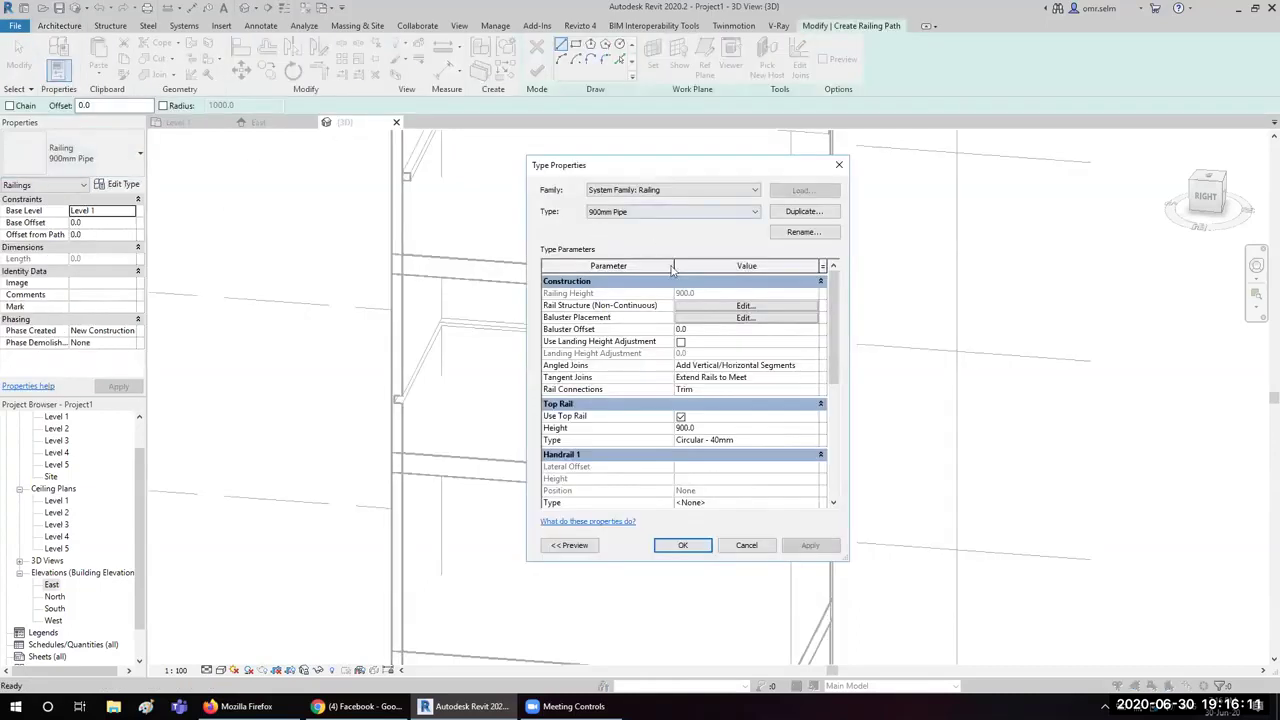
{"action": "left_click", "coordinate": [768, 318]}
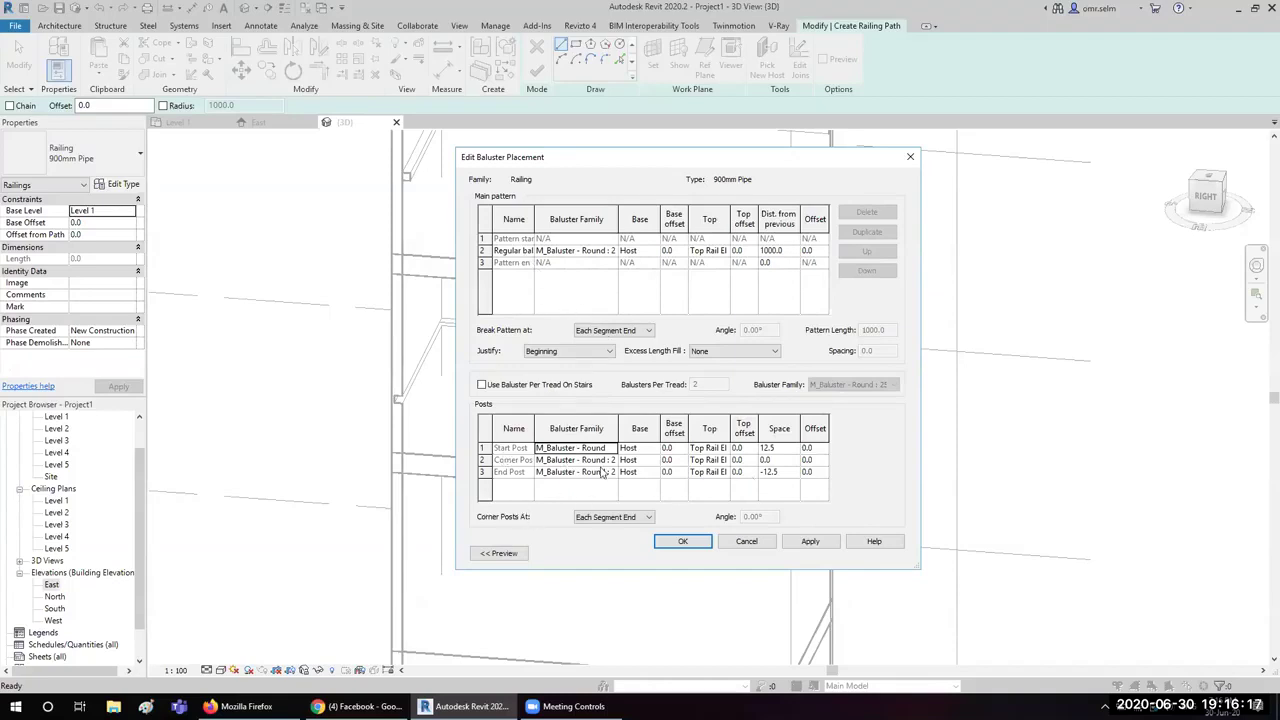
{"action": "left_click", "coordinate": [745, 542]}
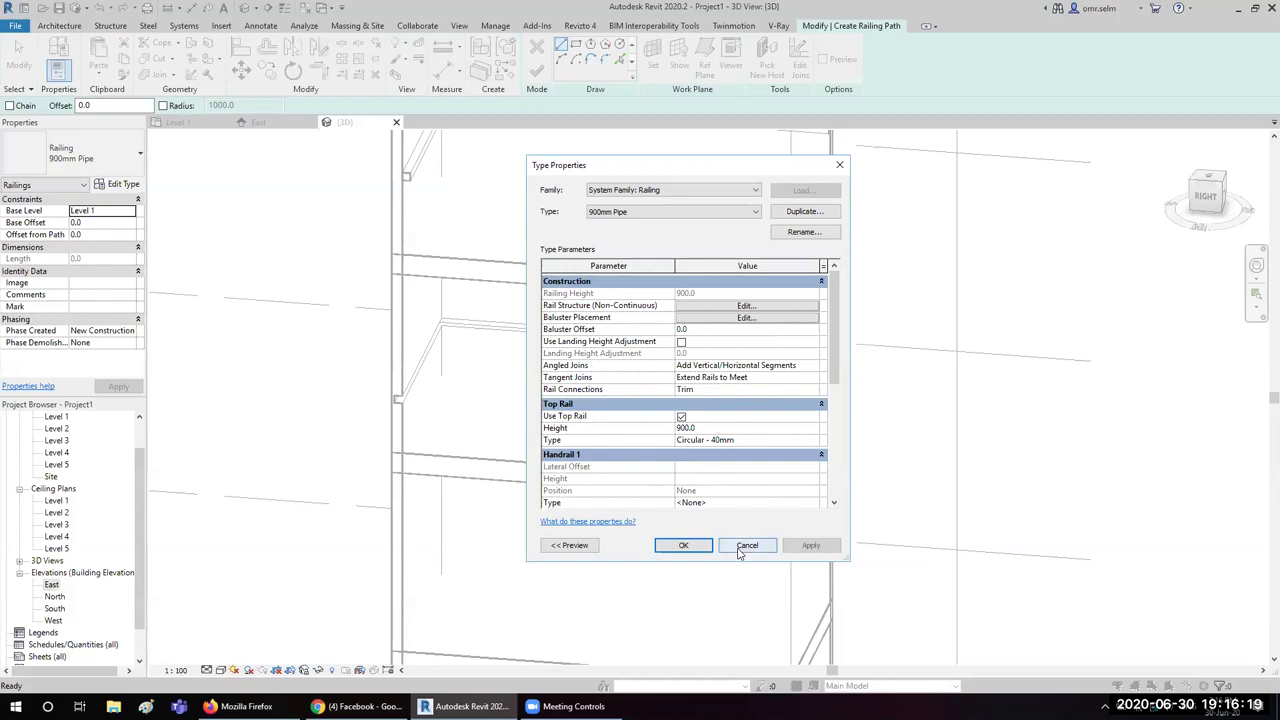
{"action": "left_click", "coordinate": [748, 546]}
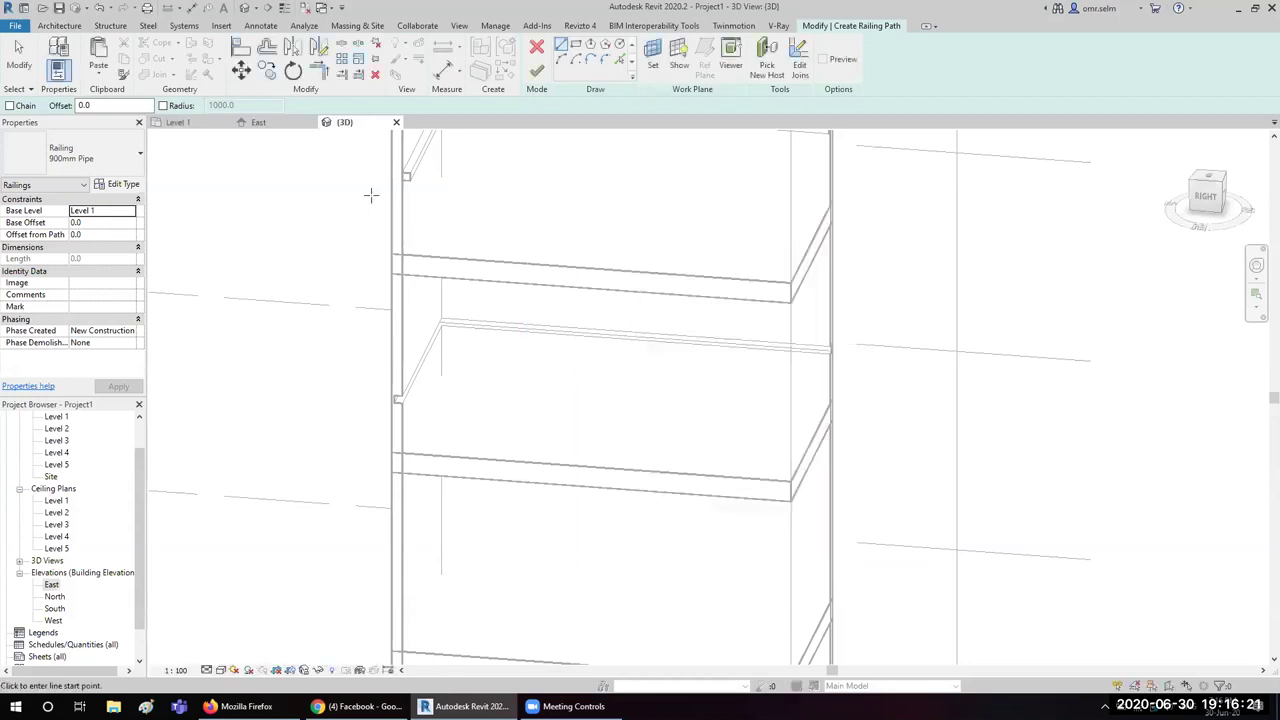
{"action": "key", "text": "Escape"}
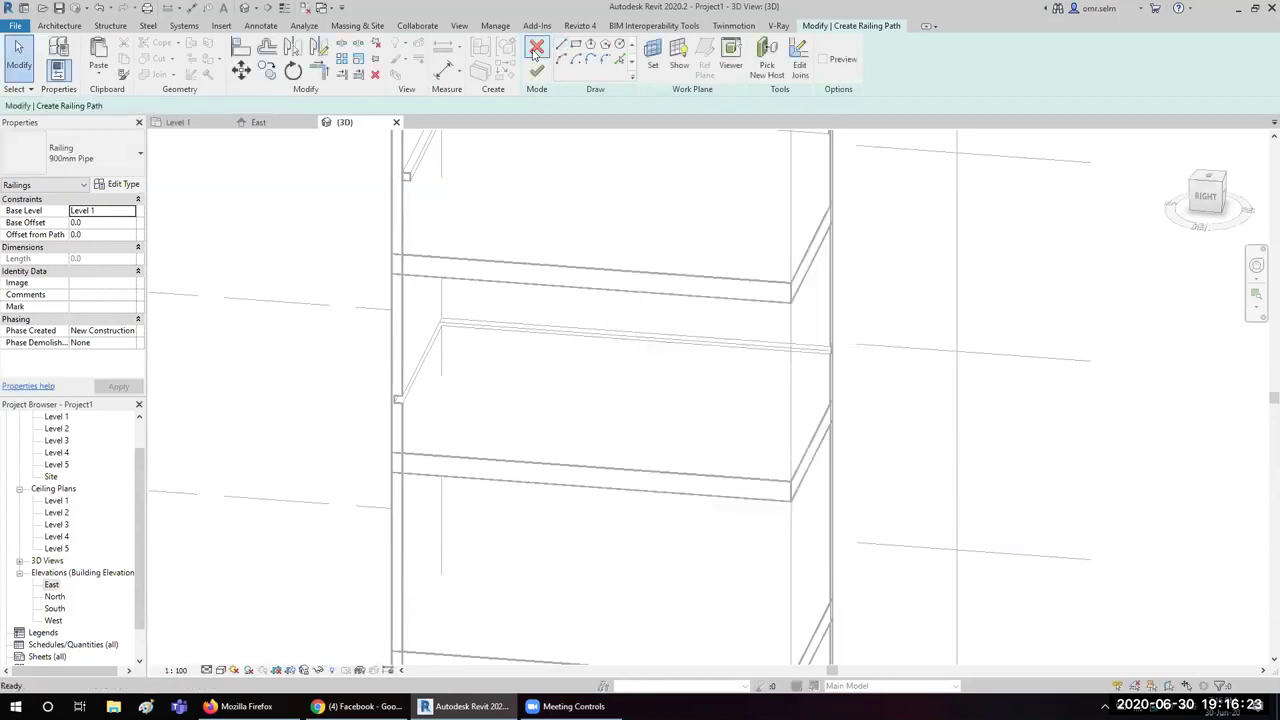
{"action": "left_click", "coordinate": [537, 71]}
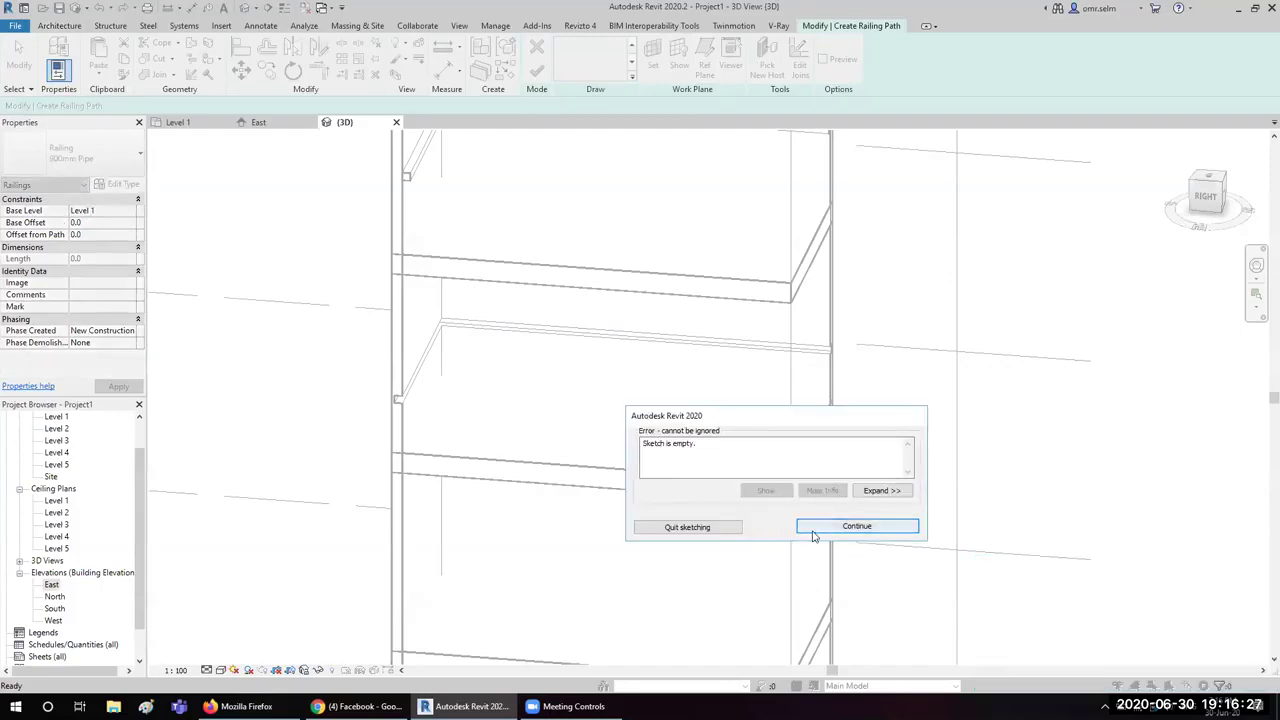
{"action": "left_click", "coordinate": [730, 527]}
Step: Orbit around the five-storey building, then select Schedules/Quantities in the Project Browser
{"action": "scroll", "coordinate": [568, 527], "scroll_direction": "down", "scroll_amount": 3}
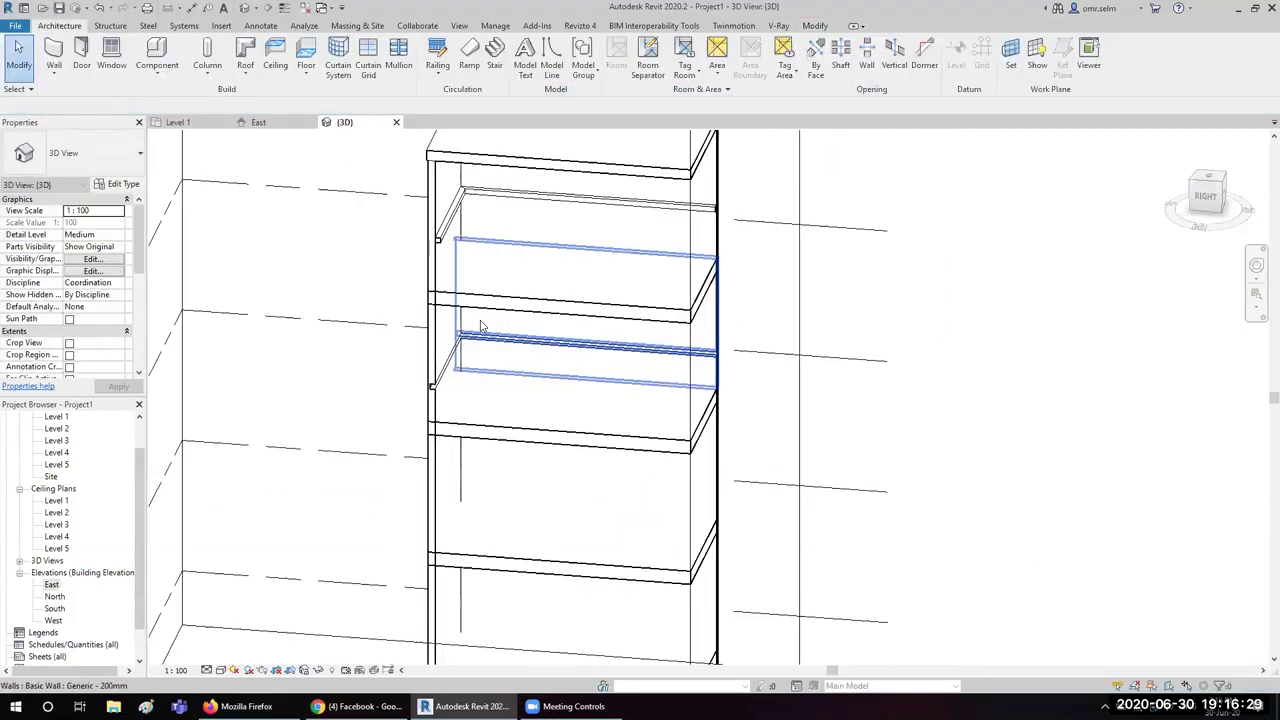
{"action": "scroll", "coordinate": [486, 323], "scroll_direction": "down", "scroll_amount": 2}
{"action": "scroll", "coordinate": [380, 191], "scroll_direction": "up", "scroll_amount": 2}
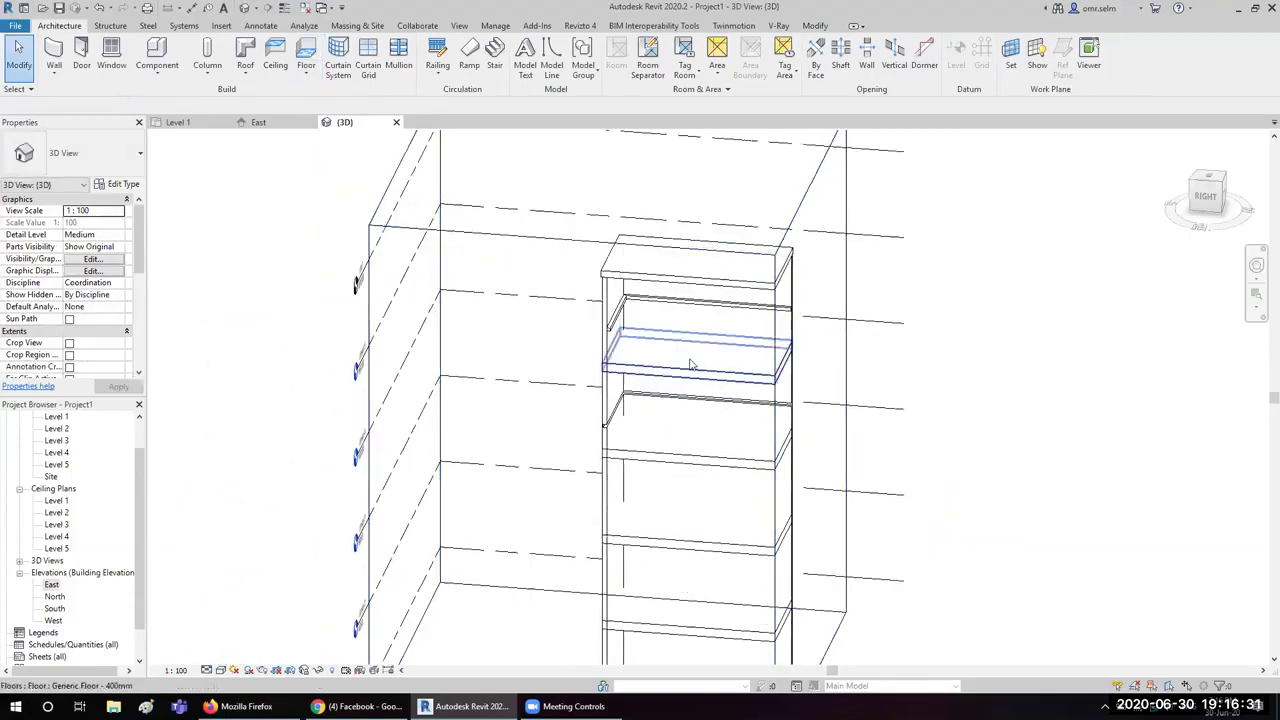
{"action": "mouse_move", "coordinate": [650, 390]}
{"action": "middle_mouse_down", "text": "shift"}
{"action": "mouse_move", "coordinate": [563, 400]}
{"action": "mouse_move", "coordinate": [429, 463]}
{"action": "middle_mouse_up", "text": "shift"}
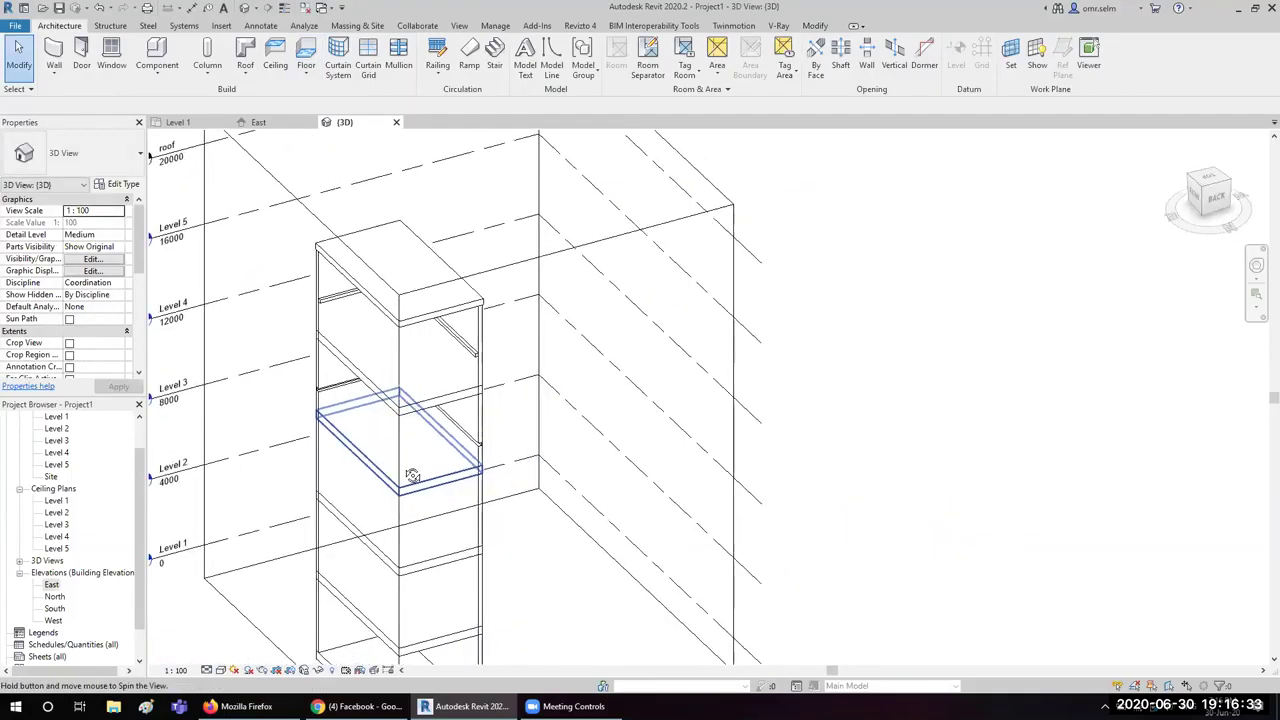
{"action": "mouse_move", "coordinate": [611, 399]}
{"action": "middle_mouse_down", "text": "shift"}
{"action": "mouse_move", "coordinate": [598, 336]}
{"action": "mouse_move", "coordinate": [571, 314]}
{"action": "middle_mouse_up", "text": "shift"}
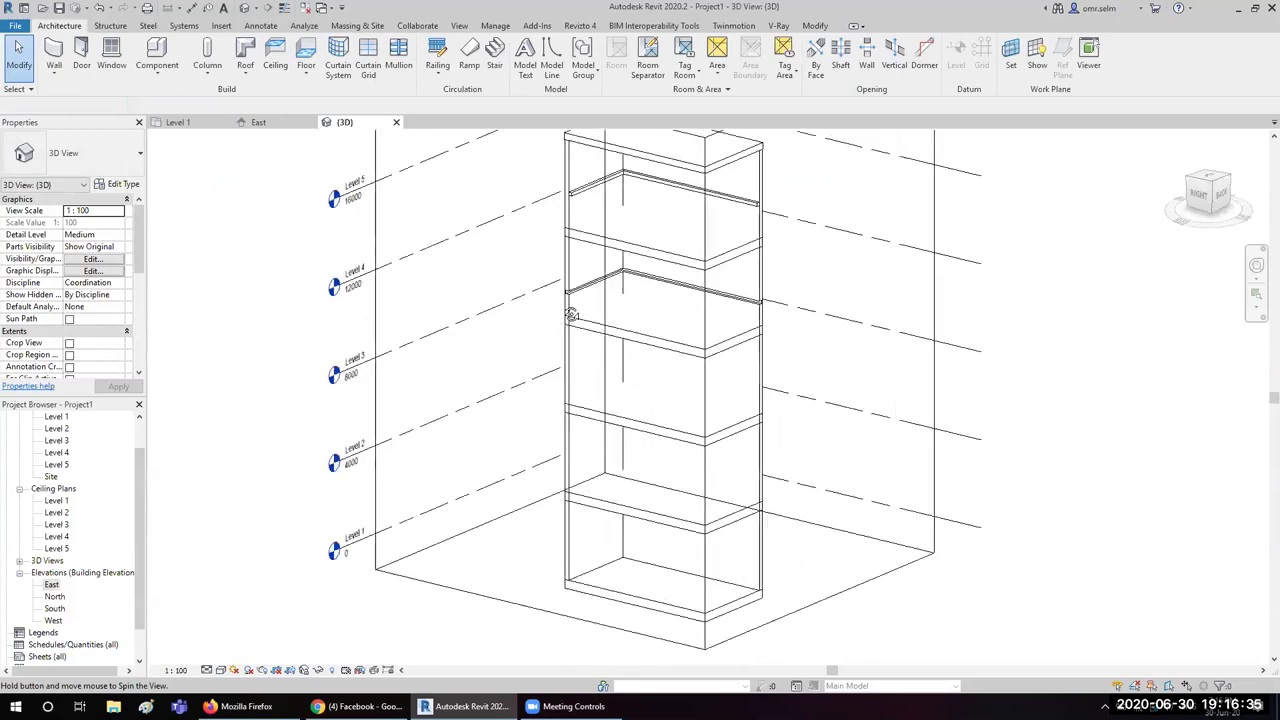
{"action": "scroll", "coordinate": [305, 350], "scroll_direction": "down", "scroll_amount": 3}
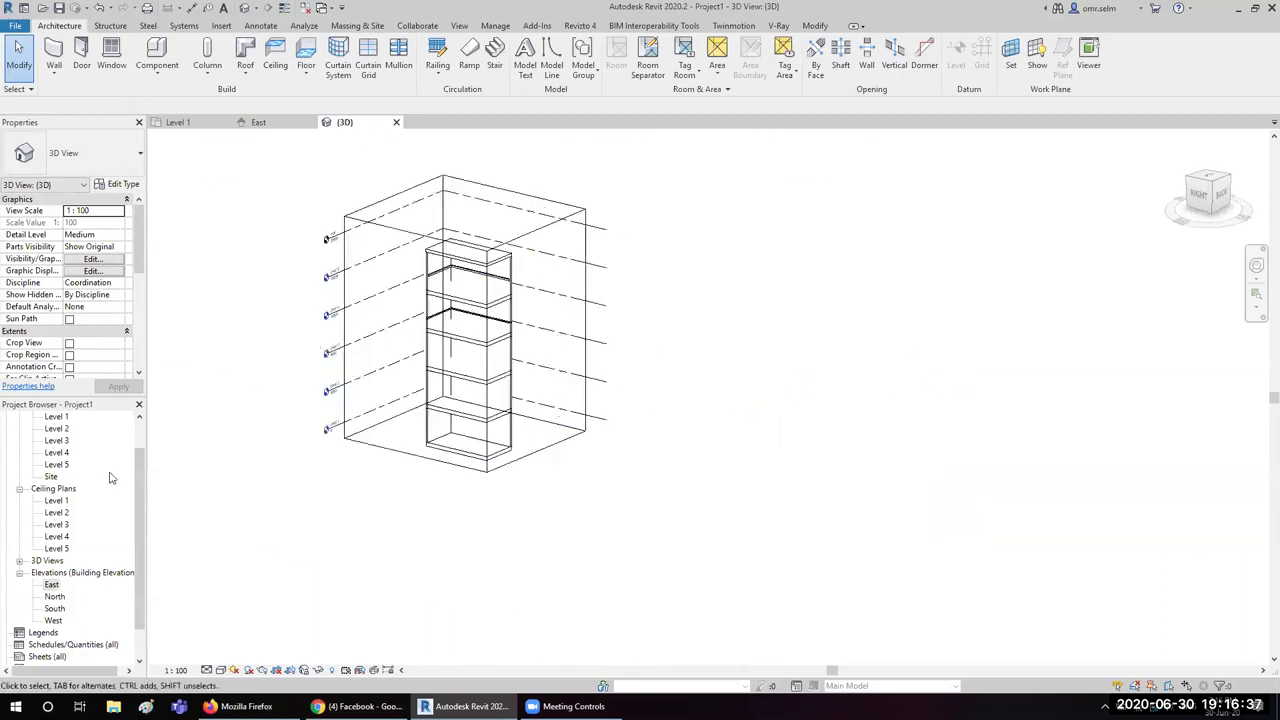
{"action": "scroll", "coordinate": [110, 477], "scroll_direction": "down", "scroll_amount": 1}
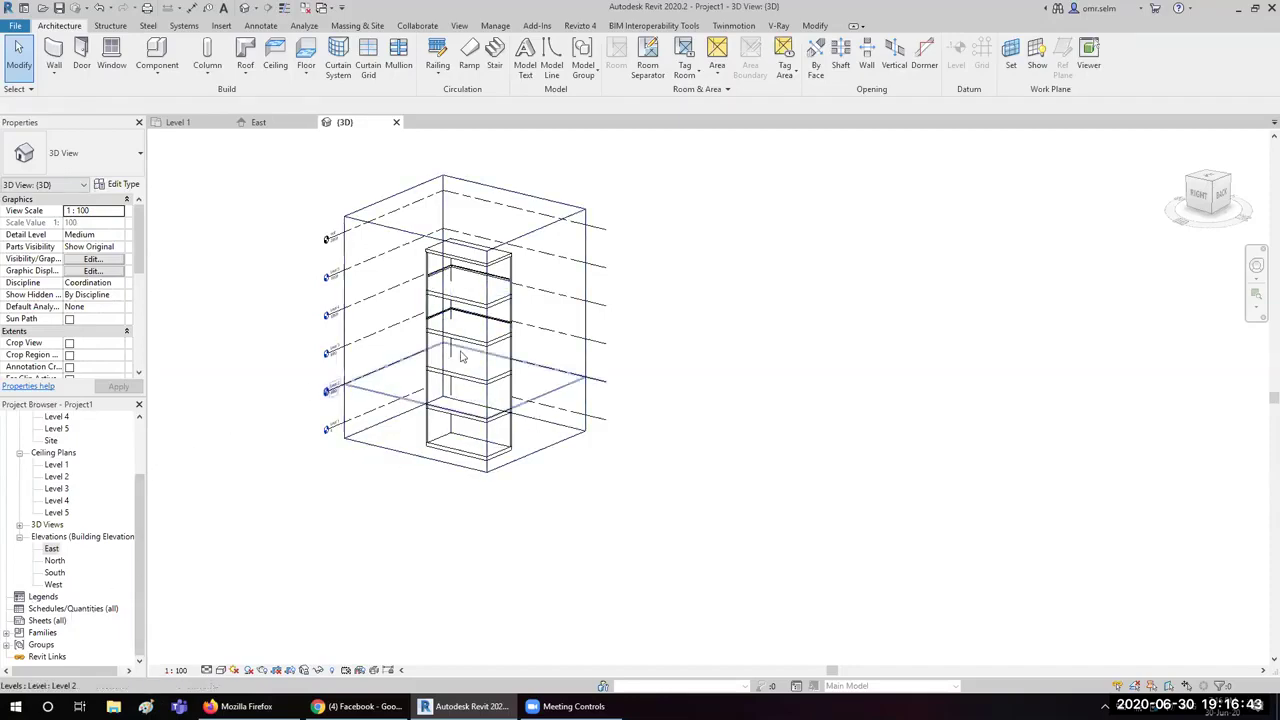
{"action": "left_click", "coordinate": [80, 610]}
Step: Create a Walls-category schedule called Wall Schedule, keeping New Construction as its phase
{"action": "right_click", "coordinate": [80, 610]}
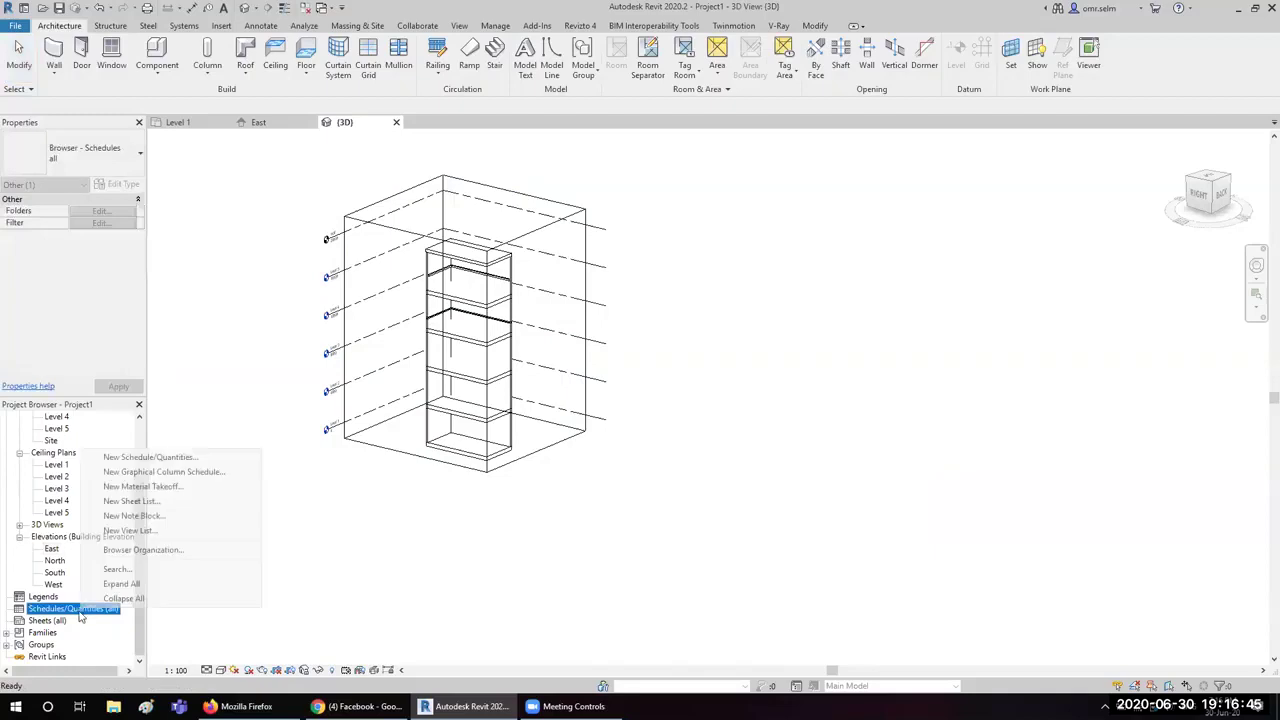
{"action": "left_click", "coordinate": [190, 458]}
{"action": "scroll", "coordinate": [590, 345], "scroll_direction": "down", "scroll_amount": 1}
{"action": "scroll", "coordinate": [590, 345], "scroll_direction": "down", "scroll_amount": 4}
{"action": "scroll", "coordinate": [597, 340], "scroll_direction": "down", "scroll_amount": 4}
{"action": "left_click_drag", "start_coordinate": [620, 333], "coordinate": [622, 392]}
{"action": "left_click", "coordinate": [533, 374]}
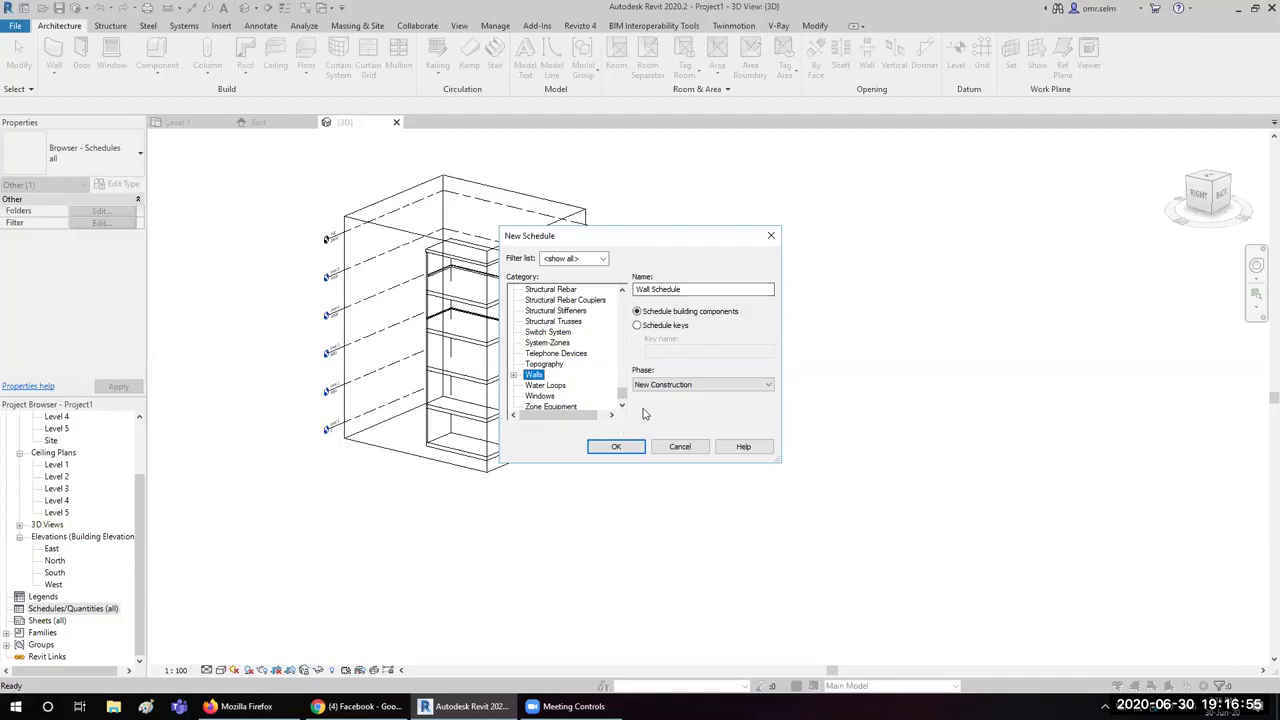
{"action": "left_click", "coordinate": [672, 391]}
{"action": "left_click", "coordinate": [675, 392]}
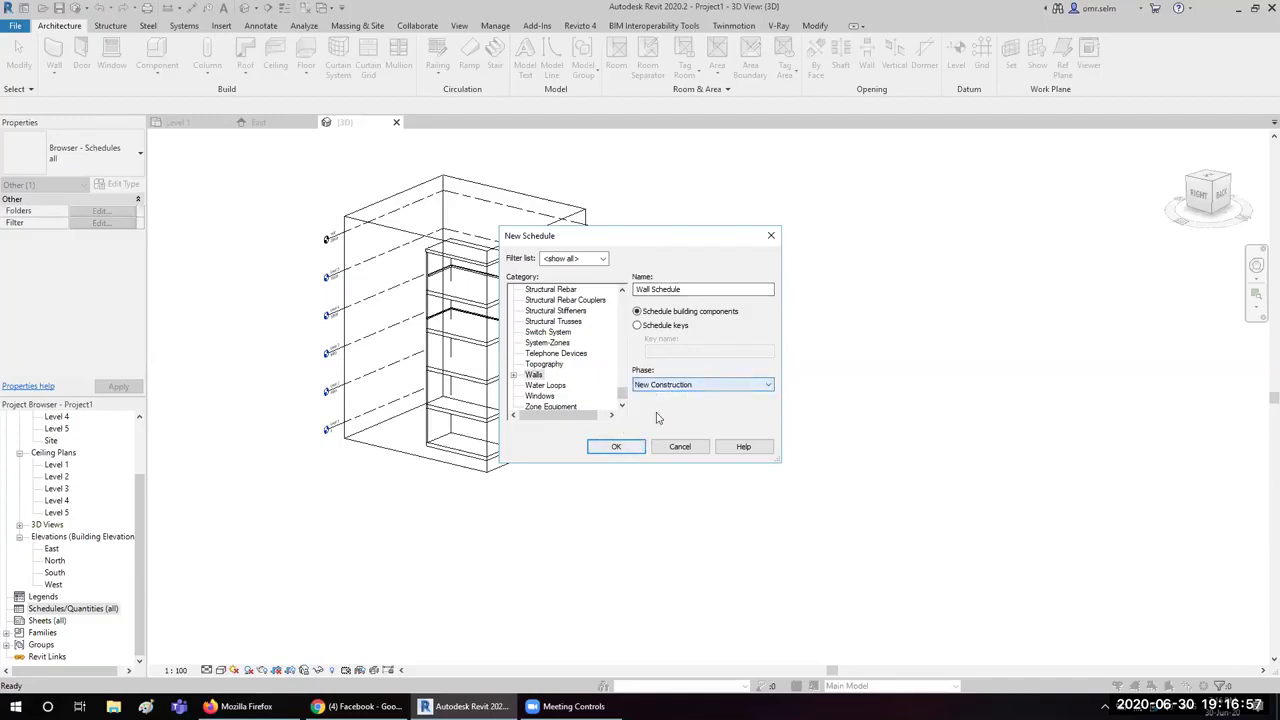
{"action": "left_click", "coordinate": [672, 388]}
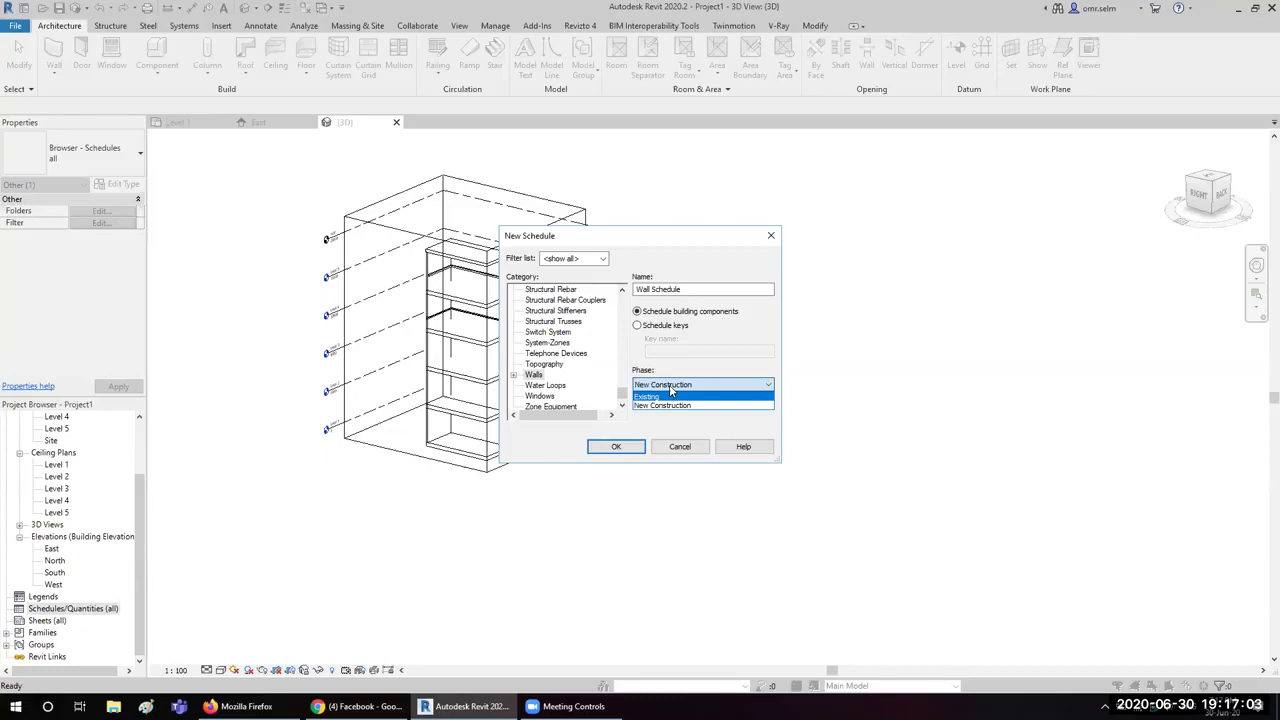
{"action": "left_click", "coordinate": [646, 406]}
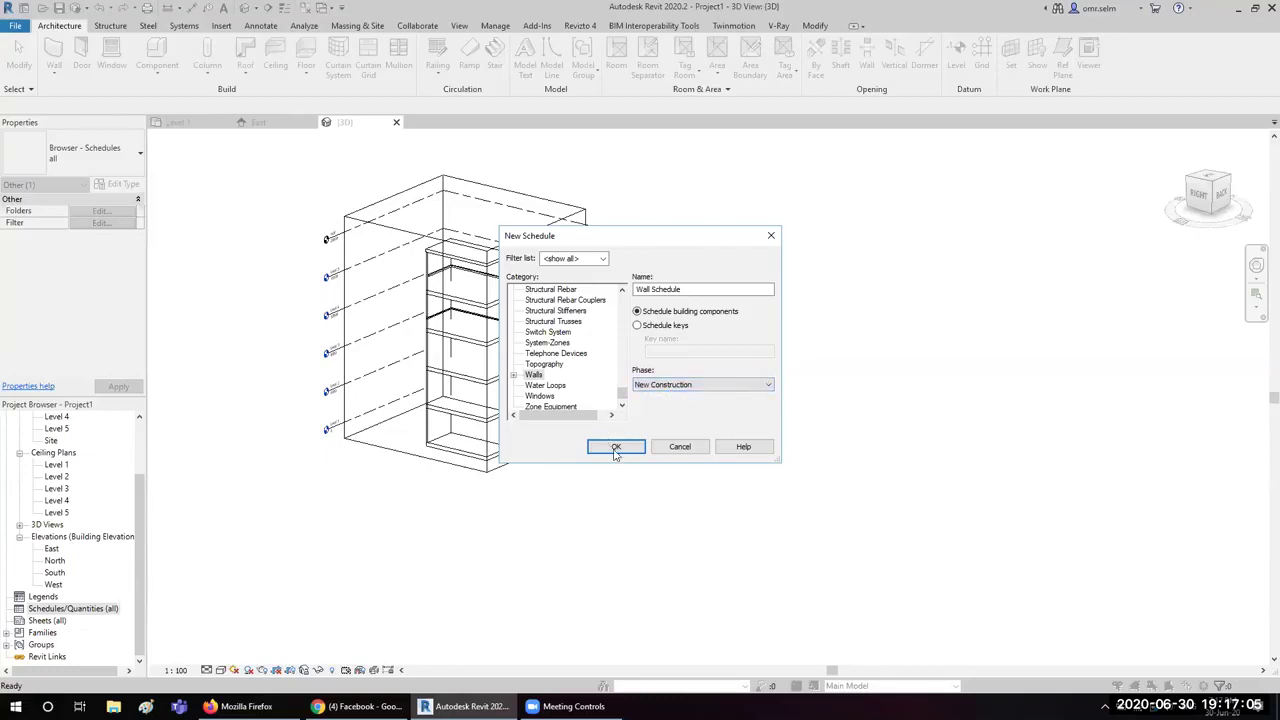
{"action": "left_click", "coordinate": [616, 447]}
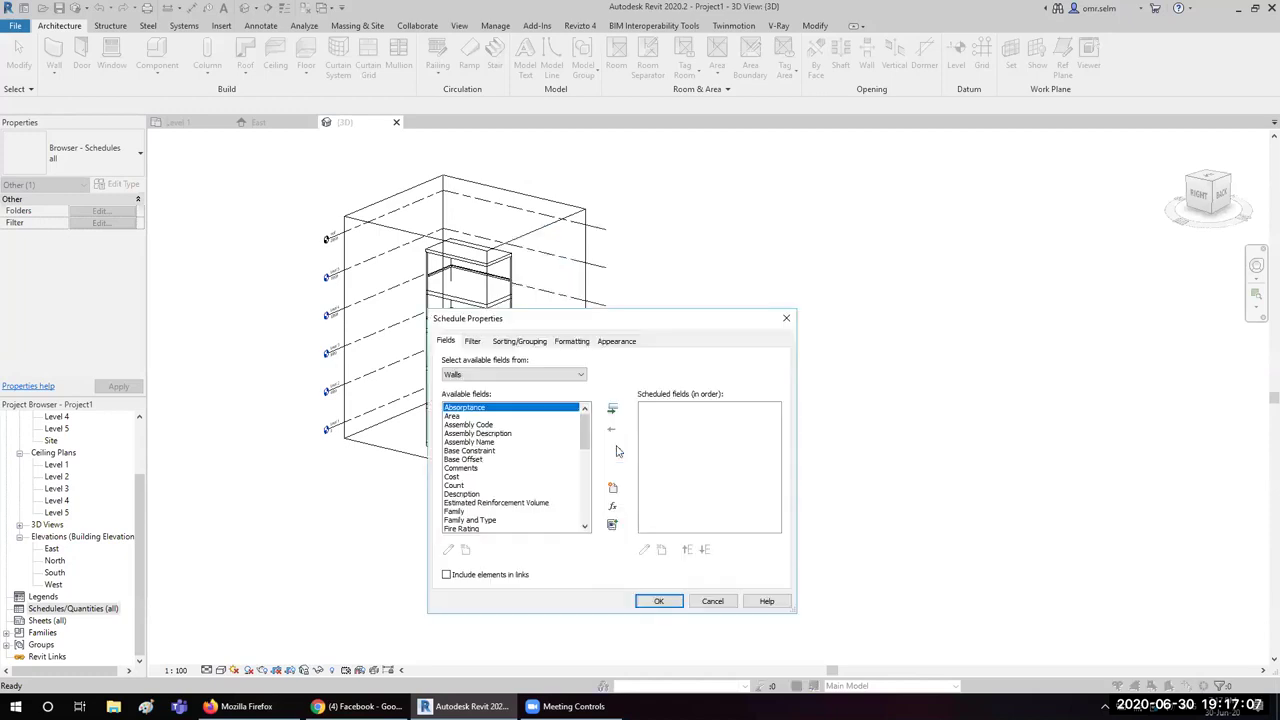
Step: Add Width, Count and Cost to the schedule's scheduled fields
{"action": "scroll", "coordinate": [460, 470], "scroll_direction": "down", "scroll_amount": 4}
{"action": "scroll", "coordinate": [470, 490], "scroll_direction": "down", "scroll_amount": 4}
{"action": "scroll", "coordinate": [489, 514], "scroll_direction": "down", "scroll_amount": 4}
{"action": "double_click", "coordinate": [465, 520]}
{"action": "scroll", "coordinate": [530, 470], "scroll_direction": "up", "scroll_amount": 2}
{"action": "scroll", "coordinate": [456, 434], "scroll_direction": "up", "scroll_amount": 2}
{"action": "left_click", "coordinate": [468, 416]}
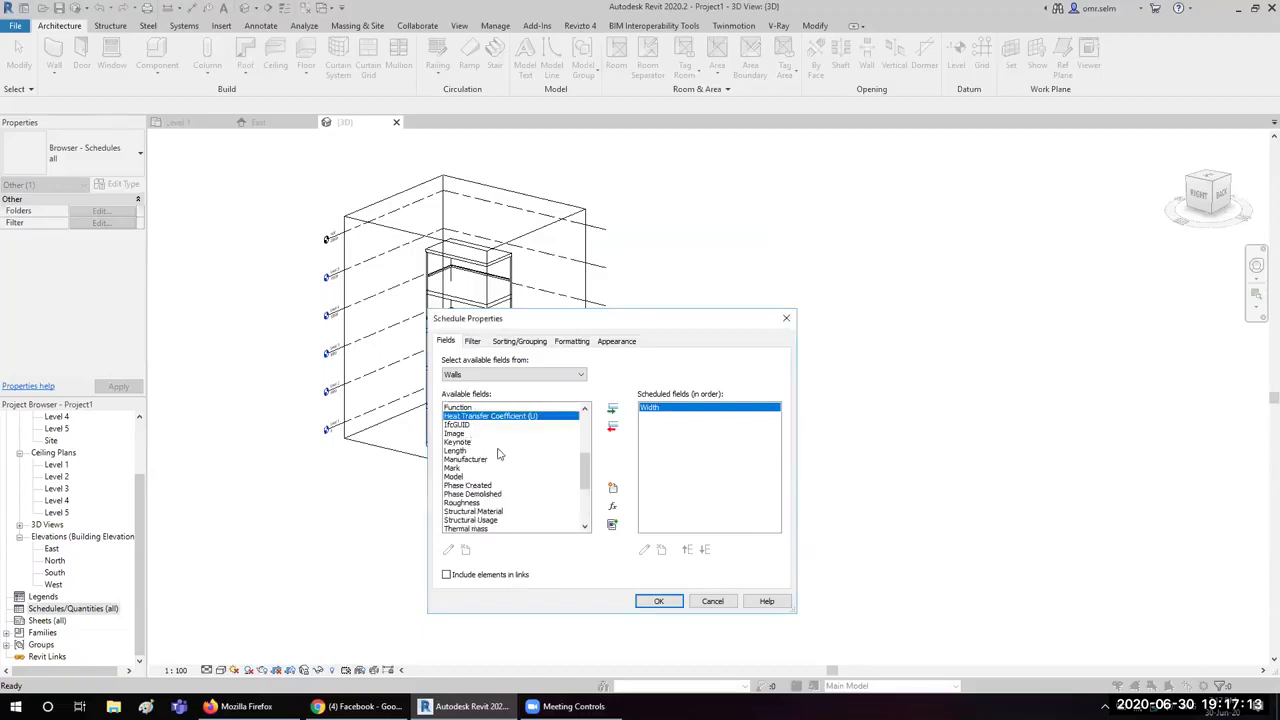
{"action": "scroll", "coordinate": [483, 453], "scroll_direction": "up", "scroll_amount": 2}
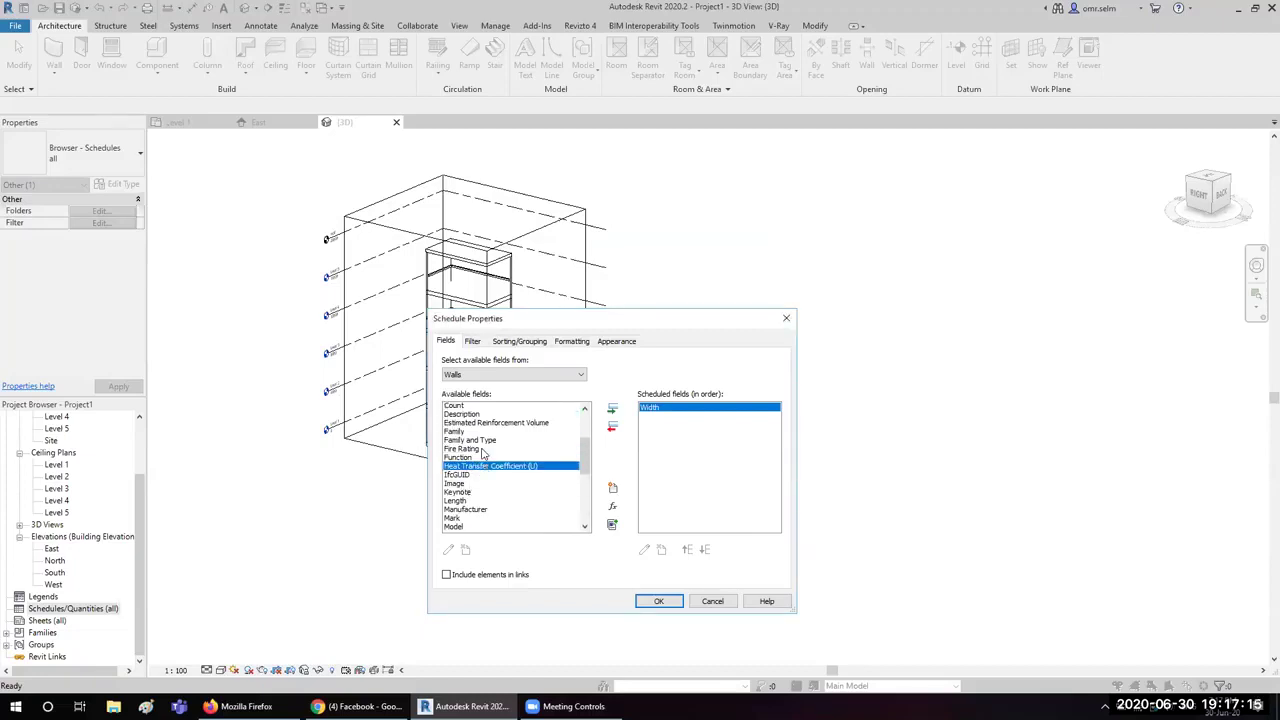
{"action": "scroll", "coordinate": [487, 456], "scroll_direction": "up", "scroll_amount": 2}
{"action": "key", "text": "shift+Down"}
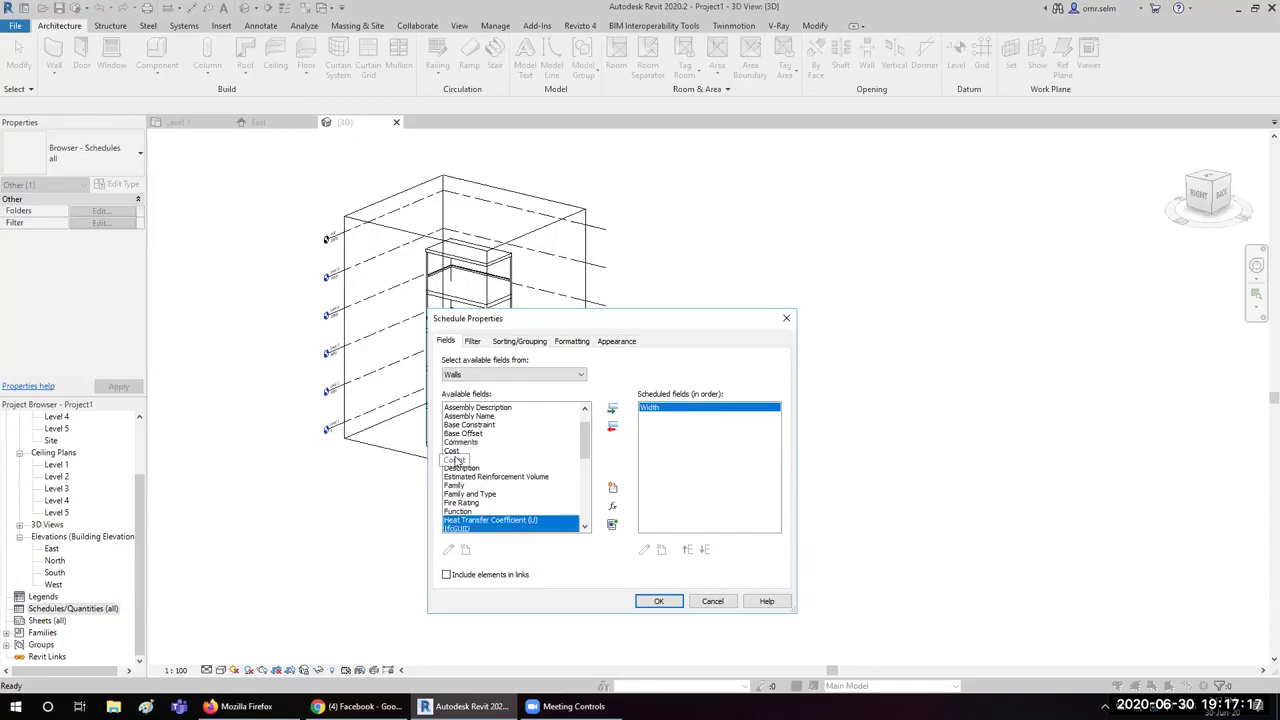
{"action": "double_click", "coordinate": [466, 459]}
{"action": "double_click", "coordinate": [458, 451]}
Step: Add Length and Type, then build the Wall Schedule listing all 20 walls
{"action": "scroll", "coordinate": [515, 481], "scroll_direction": "down", "scroll_amount": 1}
{"action": "scroll", "coordinate": [512, 482], "scroll_direction": "down", "scroll_amount": 1}
{"action": "scroll", "coordinate": [505, 484], "scroll_direction": "down", "scroll_amount": 1}
{"action": "double_click", "coordinate": [468, 459]}
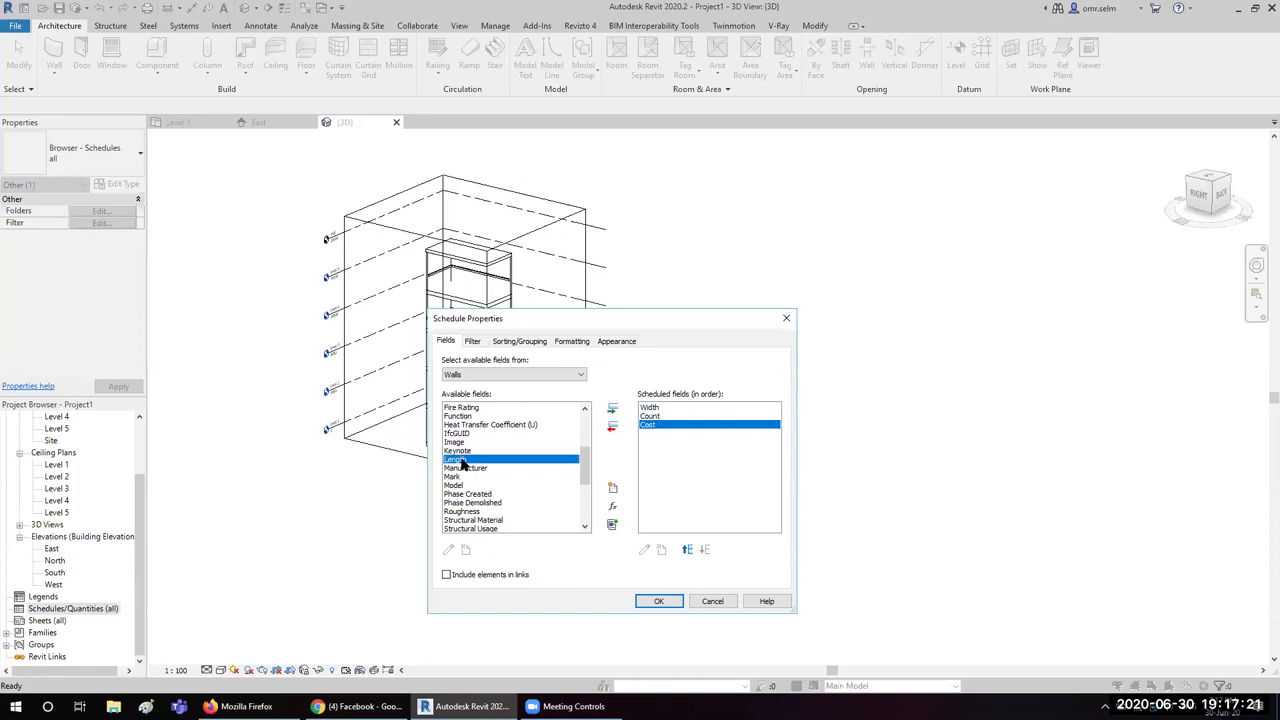
{"action": "scroll", "coordinate": [520, 484], "scroll_direction": "down", "scroll_amount": 2}
{"action": "scroll", "coordinate": [490, 495], "scroll_direction": "down", "scroll_amount": 1}
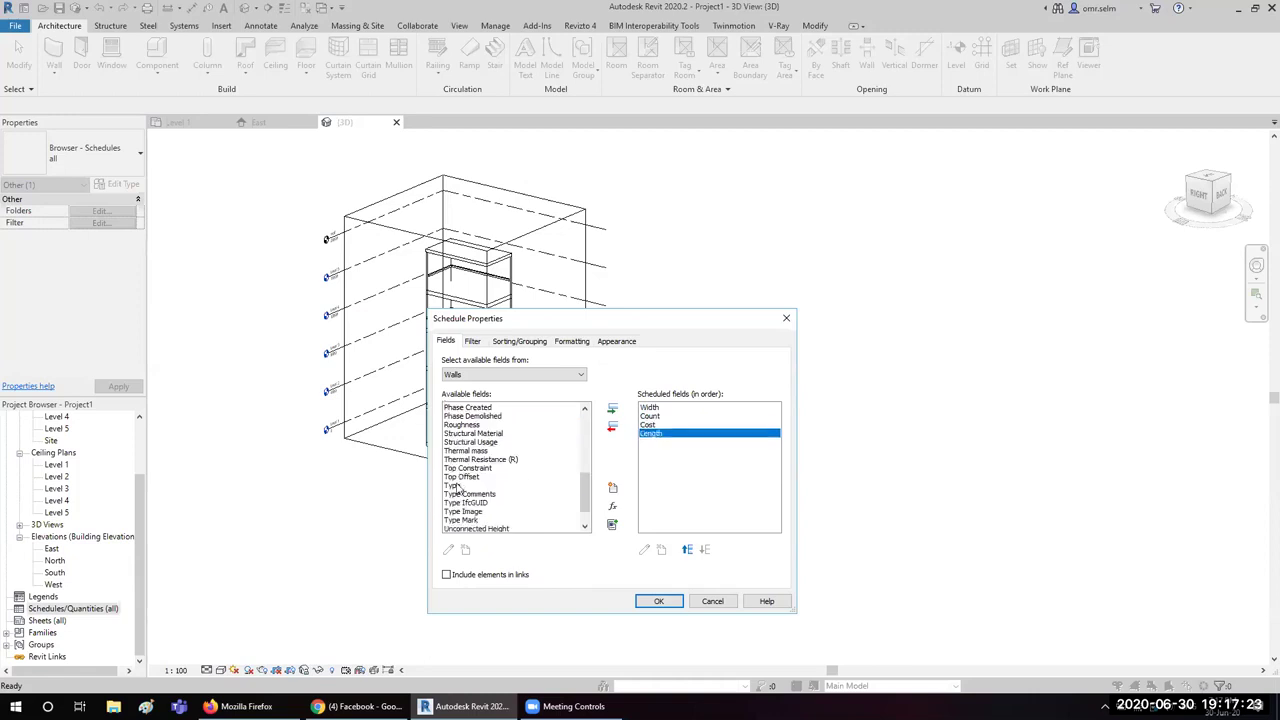
{"action": "double_click", "coordinate": [455, 485]}
{"action": "left_click", "coordinate": [662, 600]}
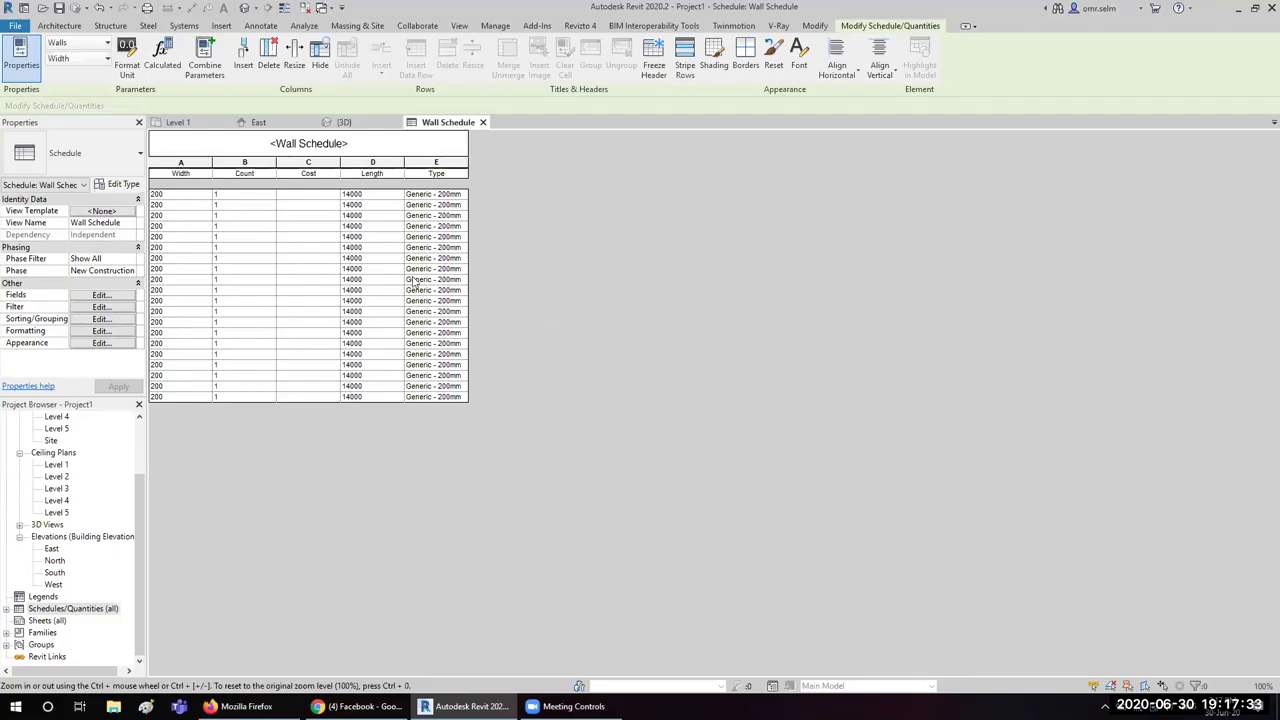
Step: Change one wall to Generic - 250mm and two walls to Foundation - 300mm in the schedule
{"action": "left_click", "coordinate": [464, 280]}
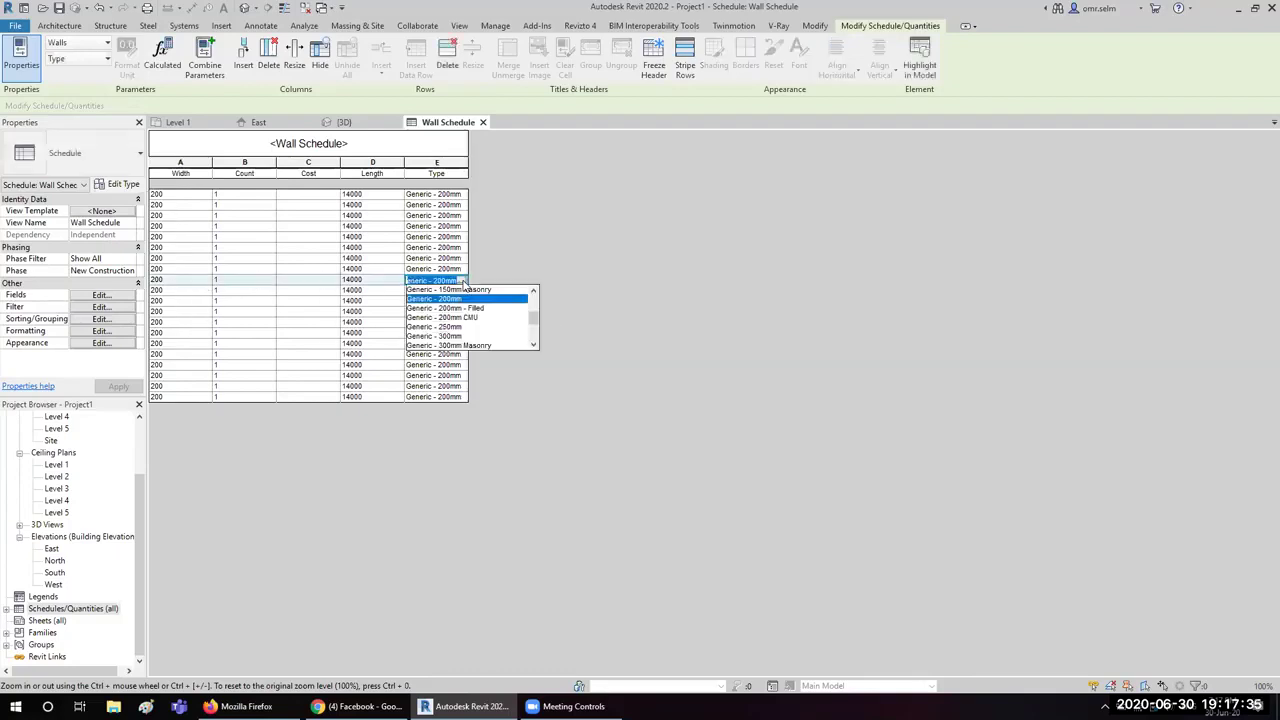
{"action": "left_click", "coordinate": [455, 325]}
{"action": "left_click", "coordinate": [462, 343]}
{"action": "left_click", "coordinate": [455, 372]}
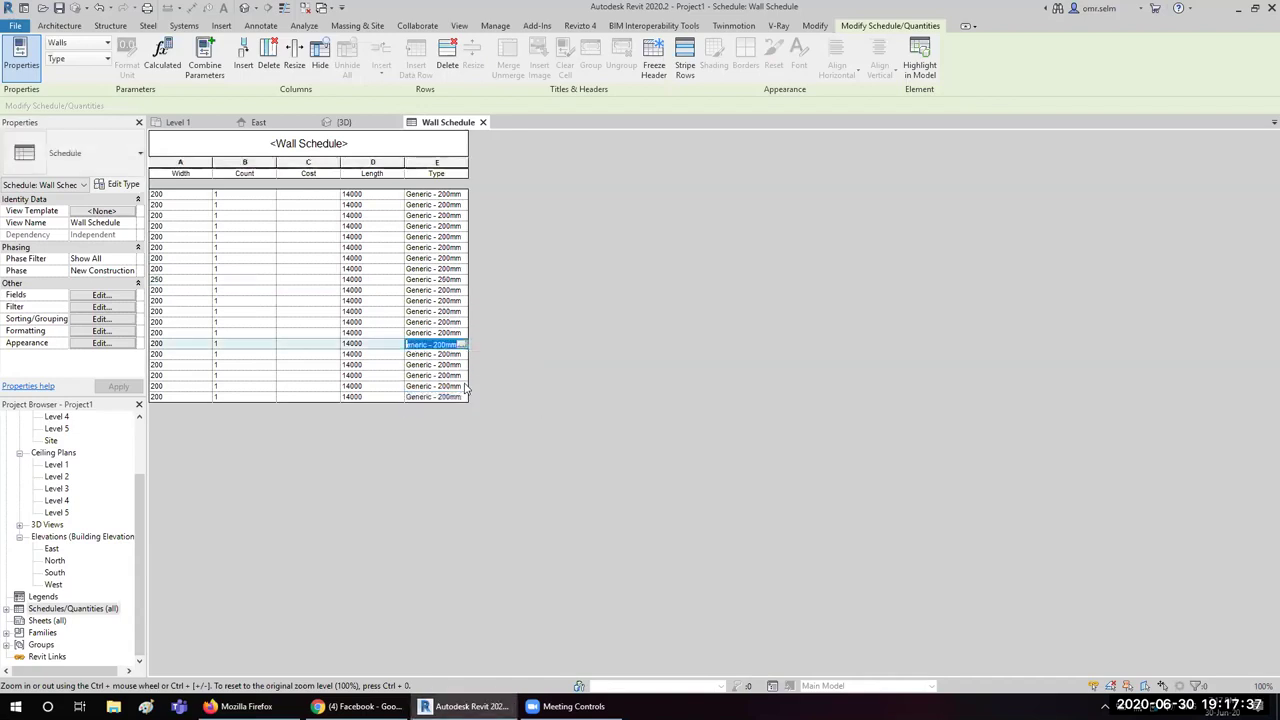
{"action": "left_click", "coordinate": [440, 386]}
{"action": "left_click", "coordinate": [462, 386]}
{"action": "left_click", "coordinate": [455, 415]}
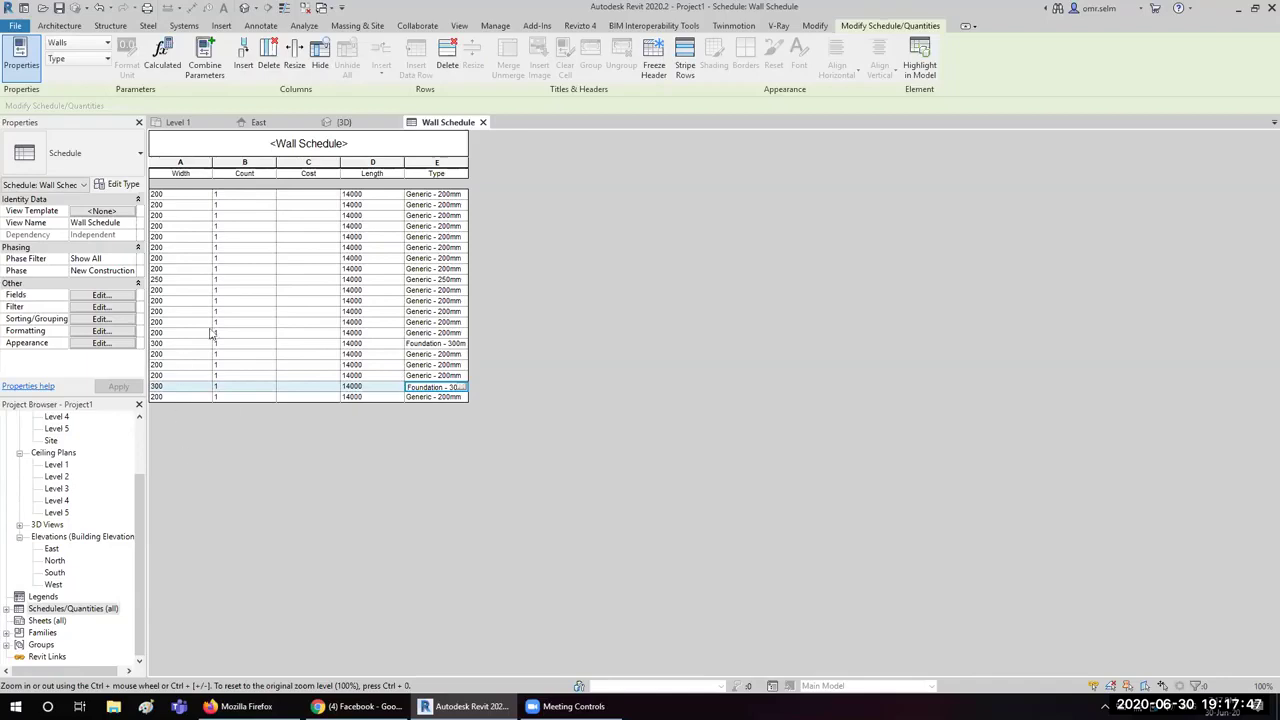
{"action": "left_click", "coordinate": [127, 297]}
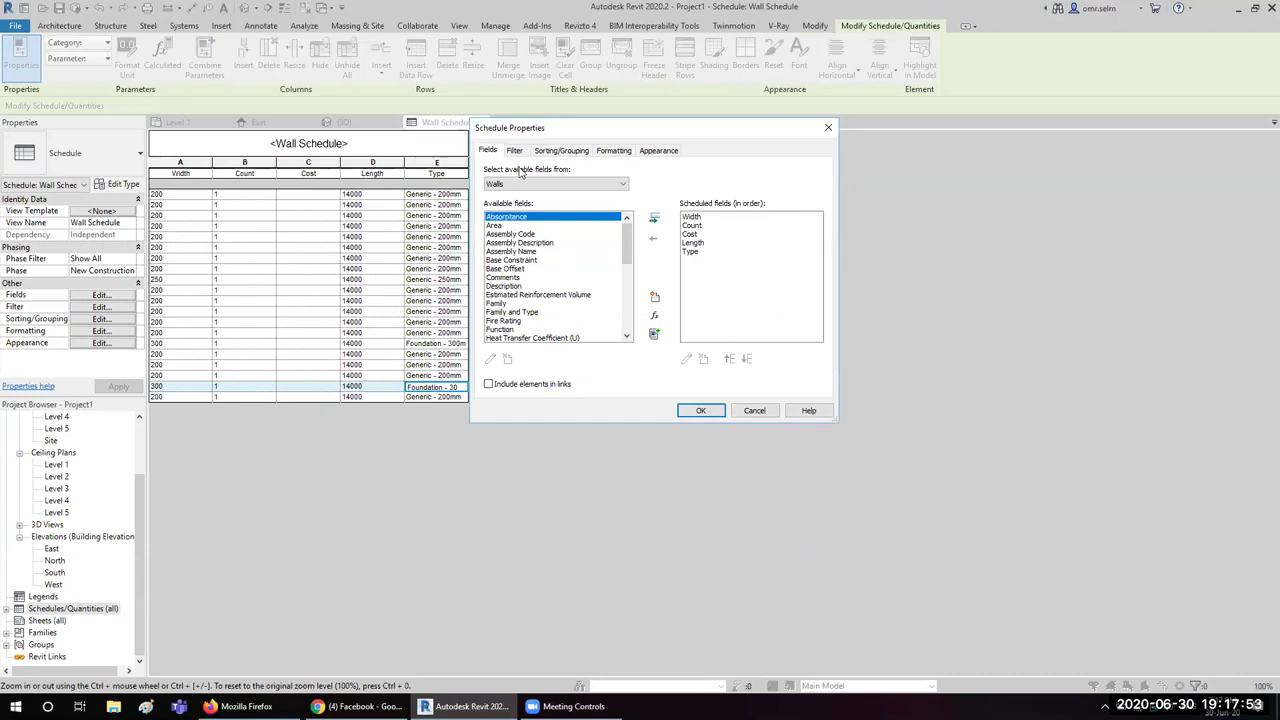
Step: Sort the schedule by Type with Itemize every instance off, giving three type rows
{"action": "left_click", "coordinate": [515, 151]}
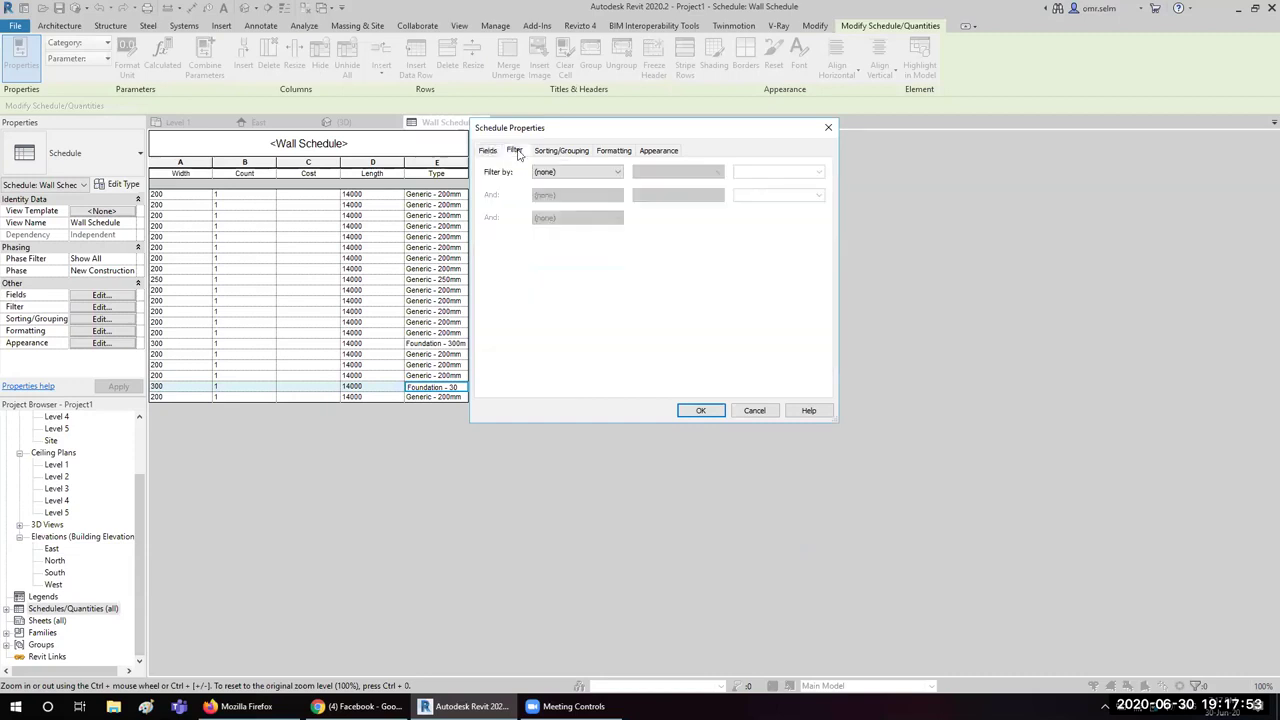
{"action": "left_click", "coordinate": [609, 177]}
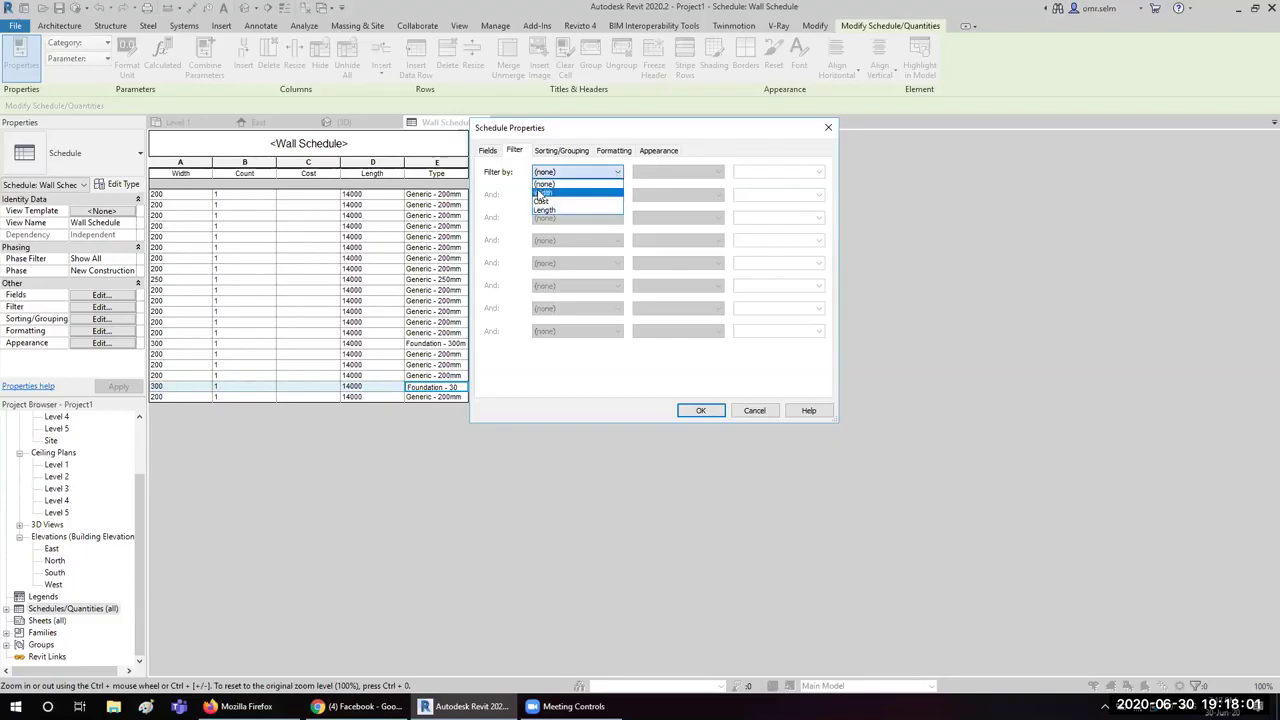
{"action": "left_click", "coordinate": [552, 151]}
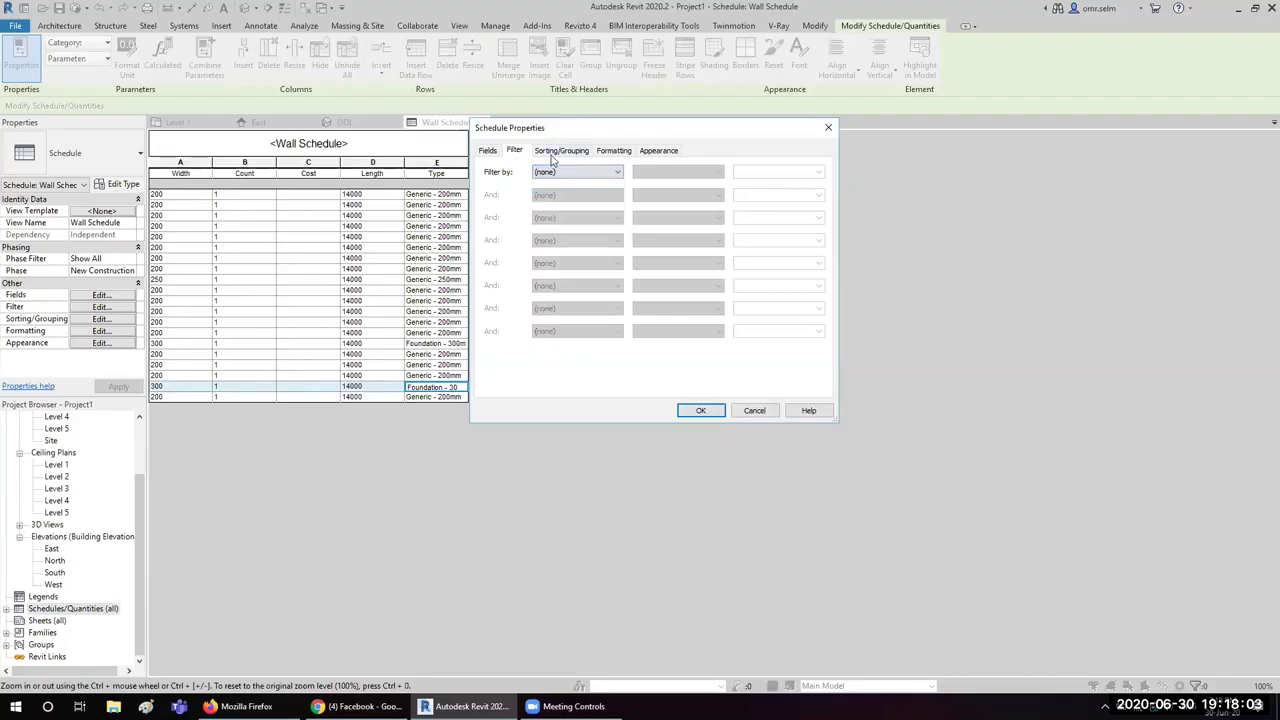
{"action": "left_click", "coordinate": [558, 150]}
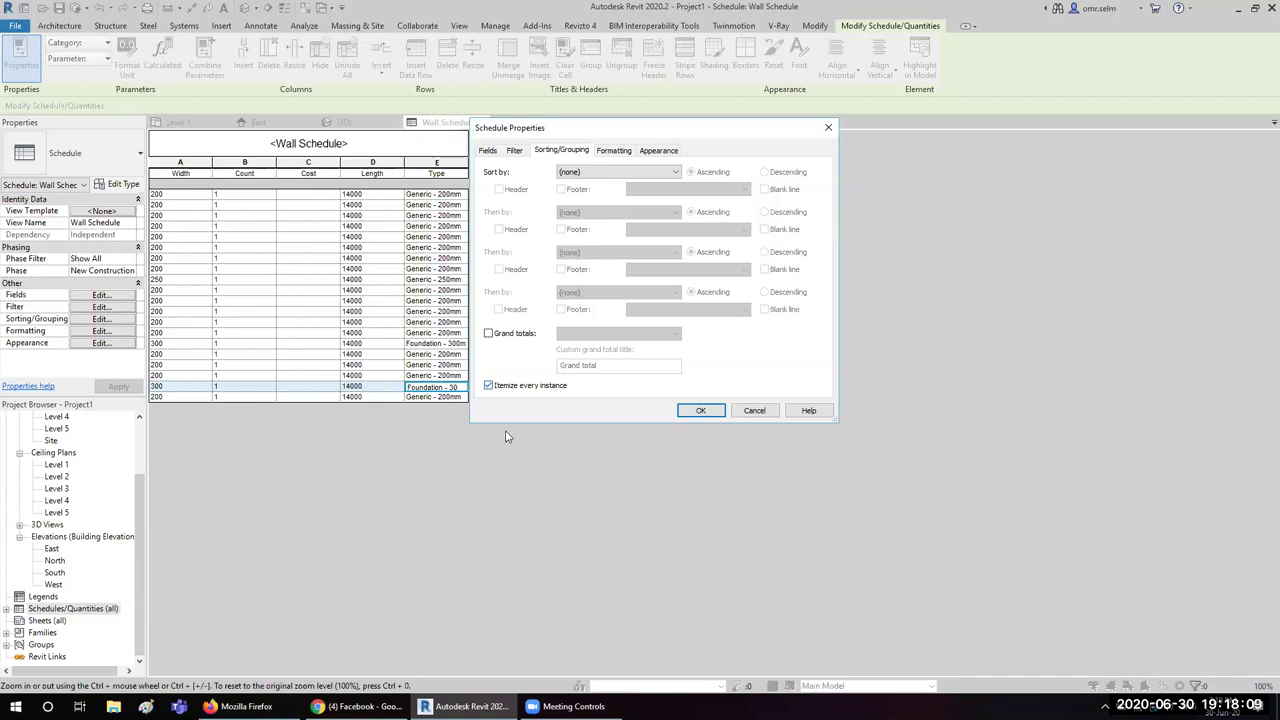
{"action": "left_click", "coordinate": [516, 390]}
{"action": "left_click", "coordinate": [602, 172]}
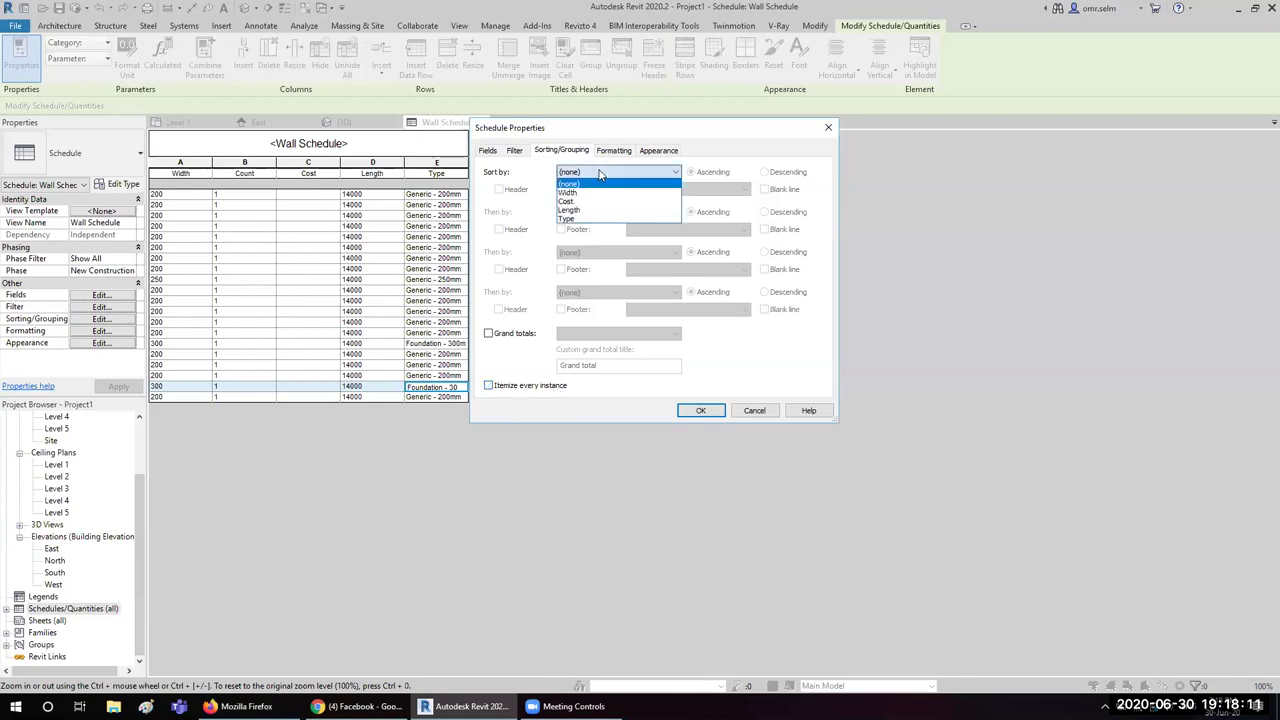
{"action": "left_click", "coordinate": [579, 220]}
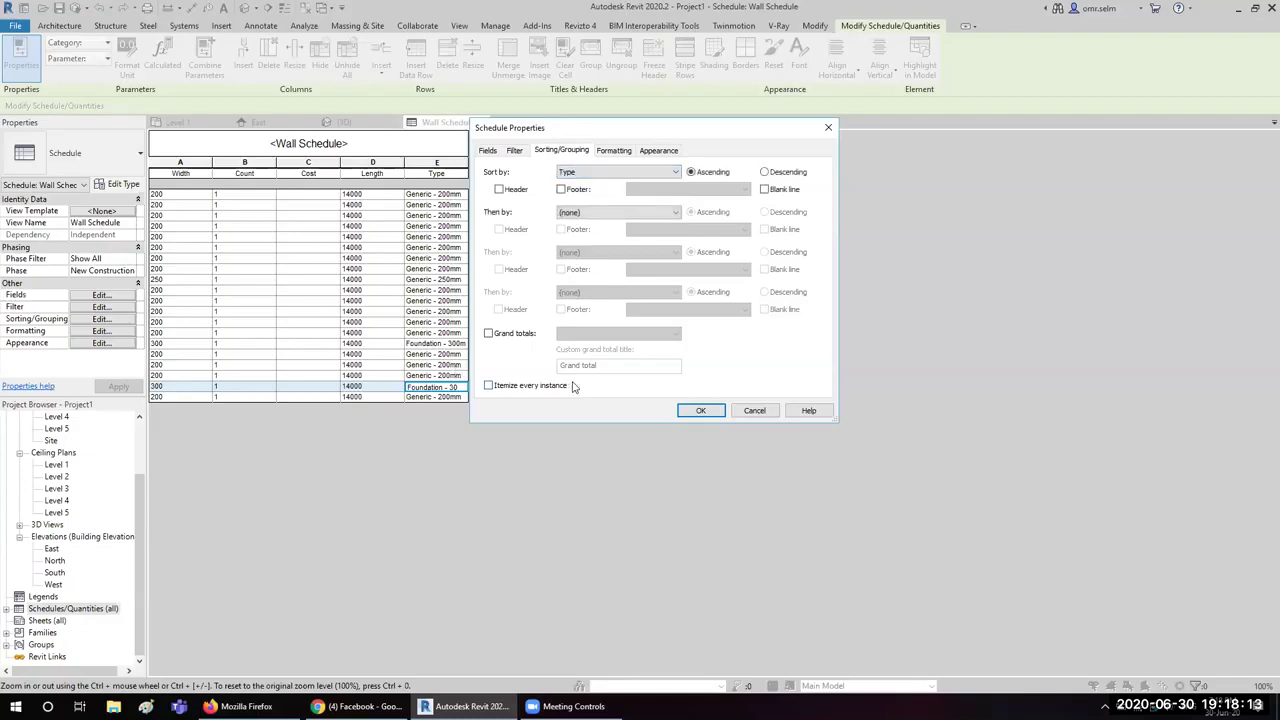
{"action": "left_click", "coordinate": [697, 411]}
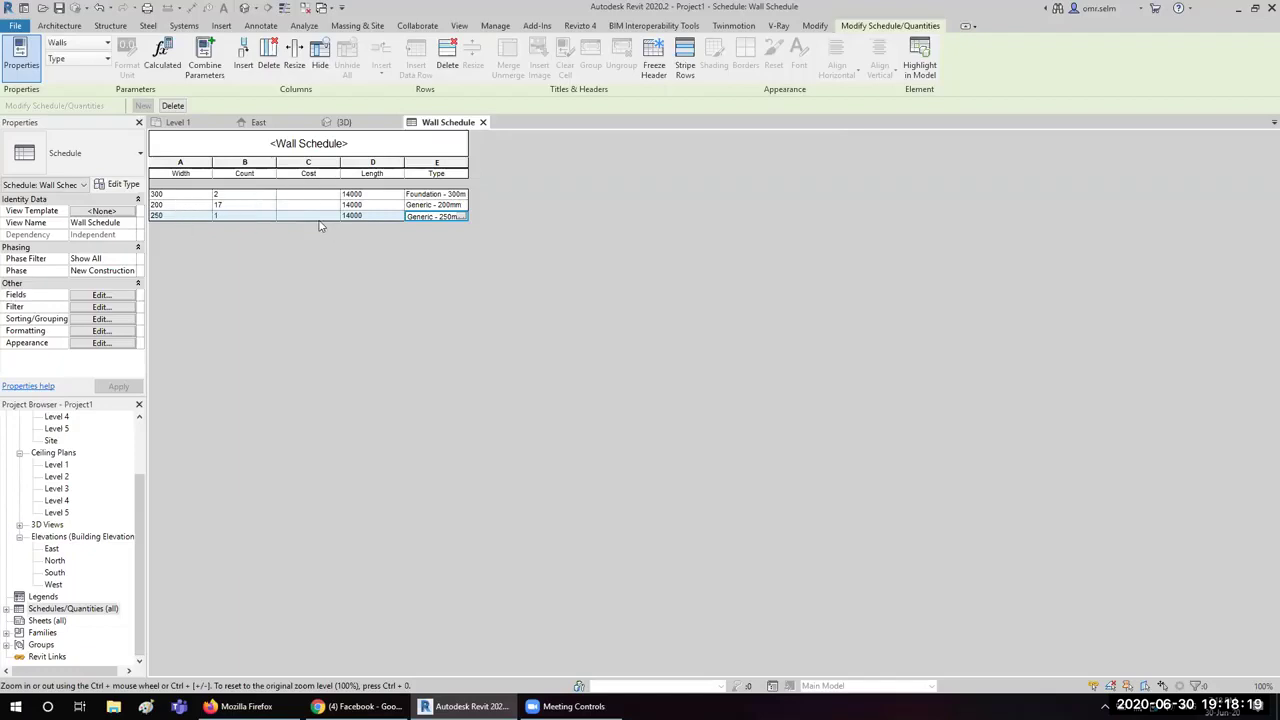
Step: Turn on Grand totals for the schedule, leaving the Type grouping without a footer
{"action": "left_click", "coordinate": [113, 298]}
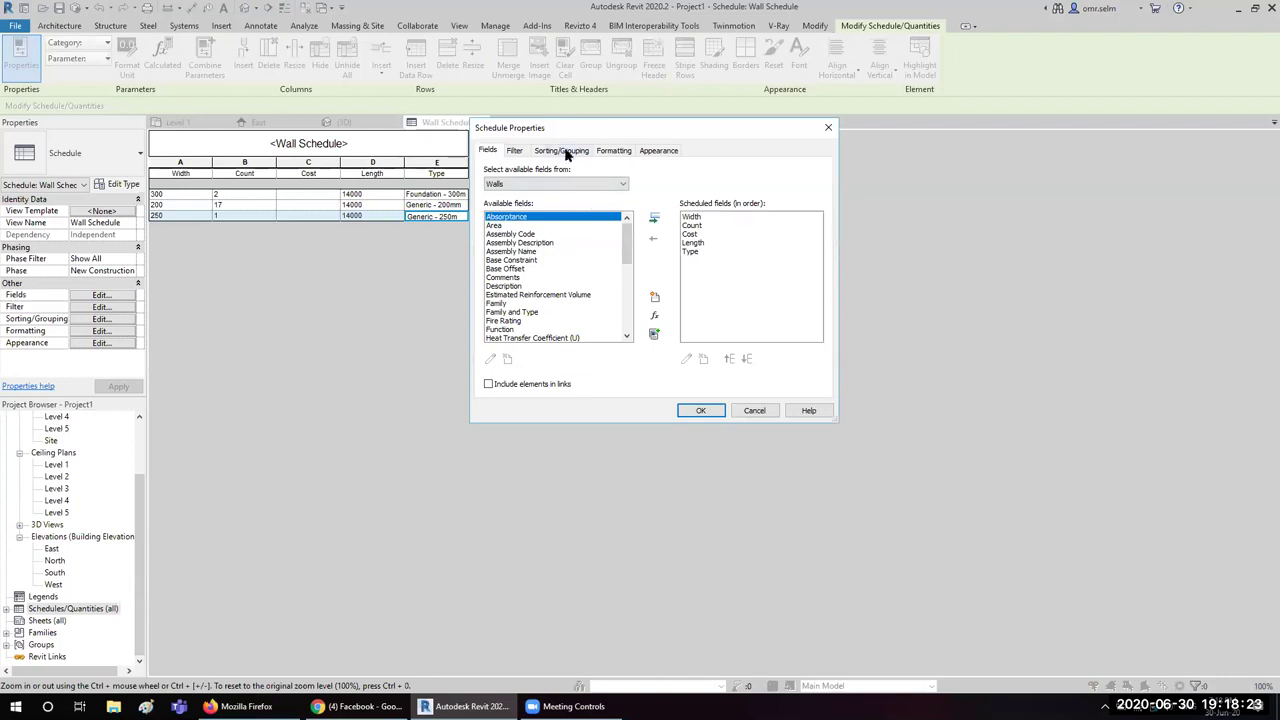
{"action": "left_click", "coordinate": [563, 150]}
{"action": "left_click", "coordinate": [624, 151]}
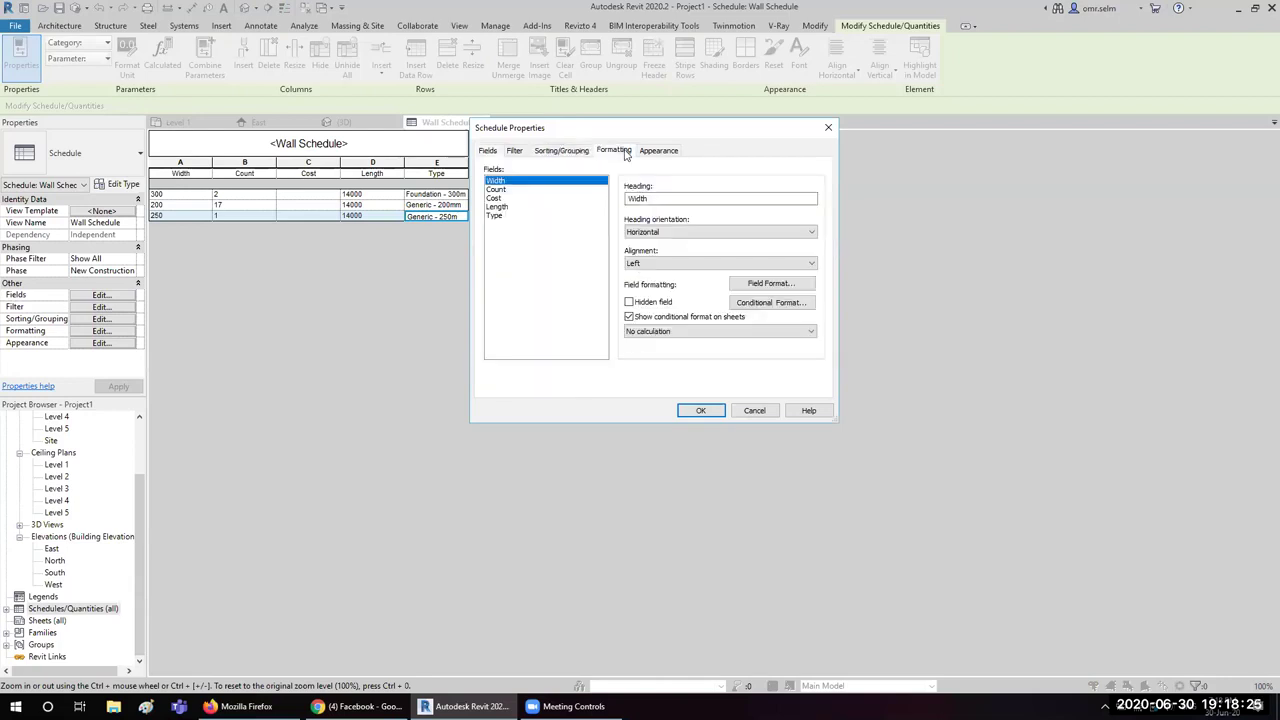
{"action": "left_click", "coordinate": [517, 208]}
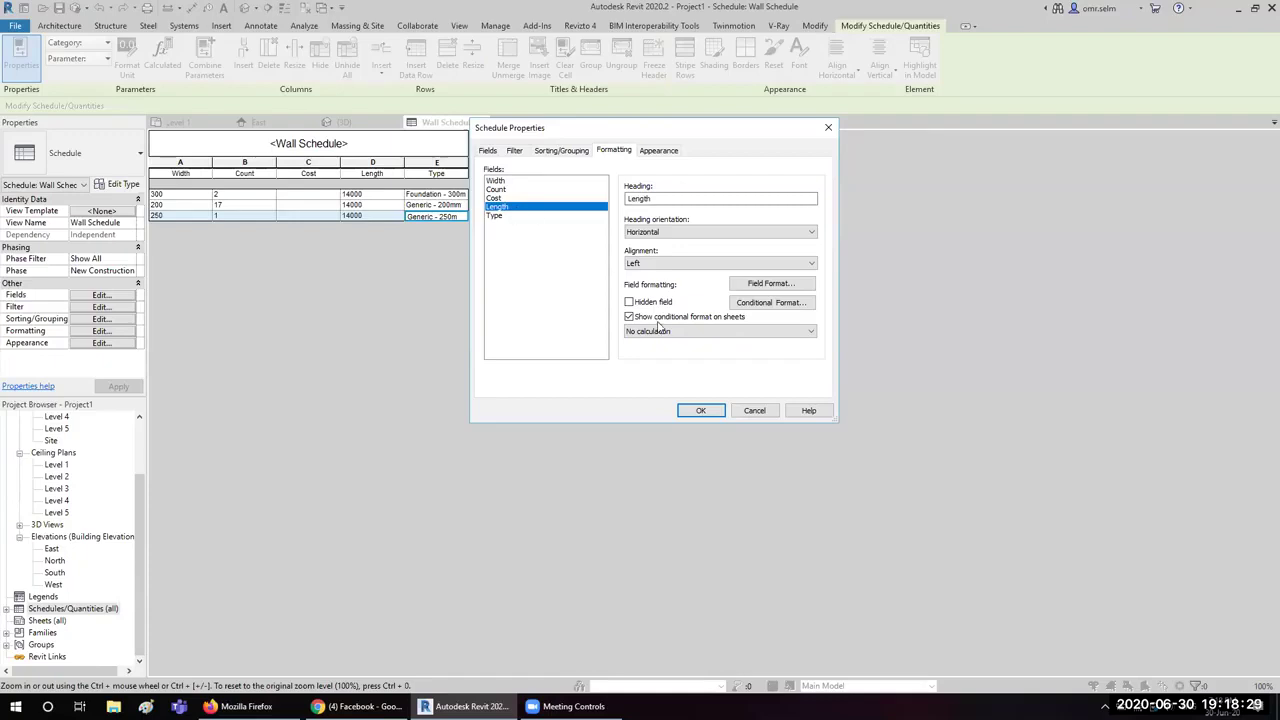
{"action": "left_click", "coordinate": [494, 198]}
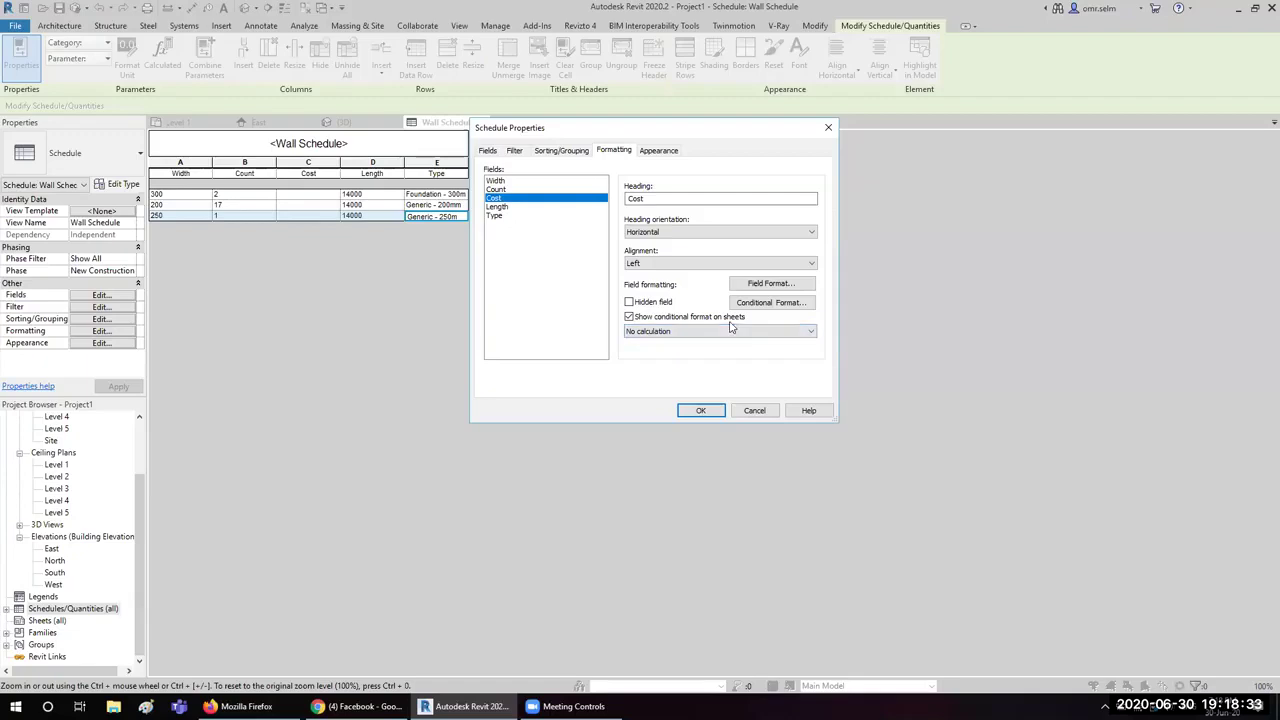
{"action": "left_click", "coordinate": [555, 152]}
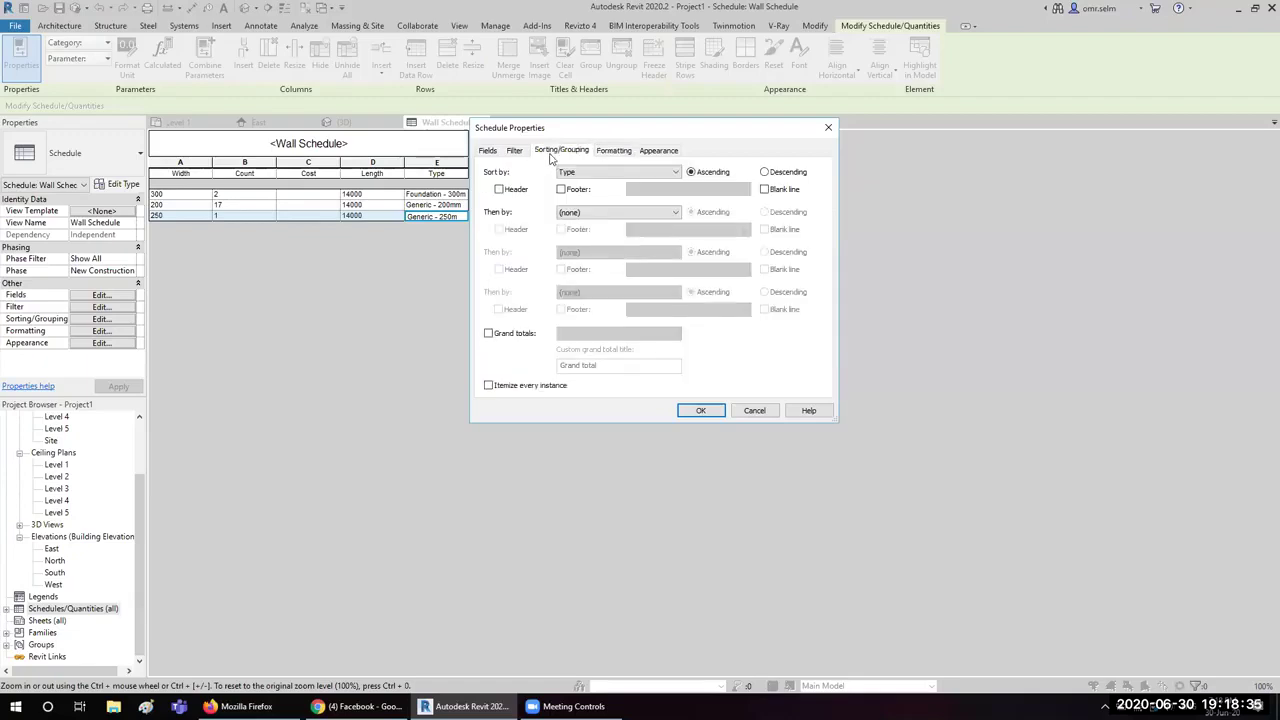
{"action": "left_click", "coordinate": [587, 192]}
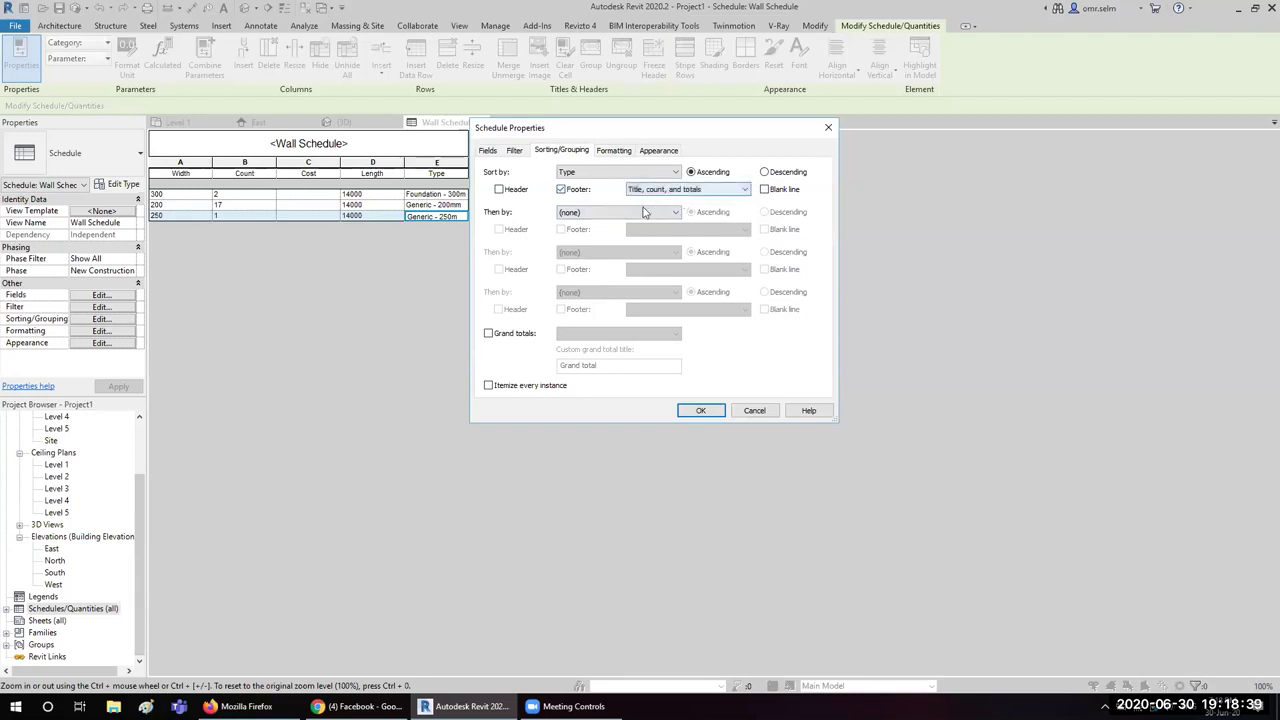
{"action": "left_click", "coordinate": [597, 193]}
{"action": "left_click", "coordinate": [524, 334]}
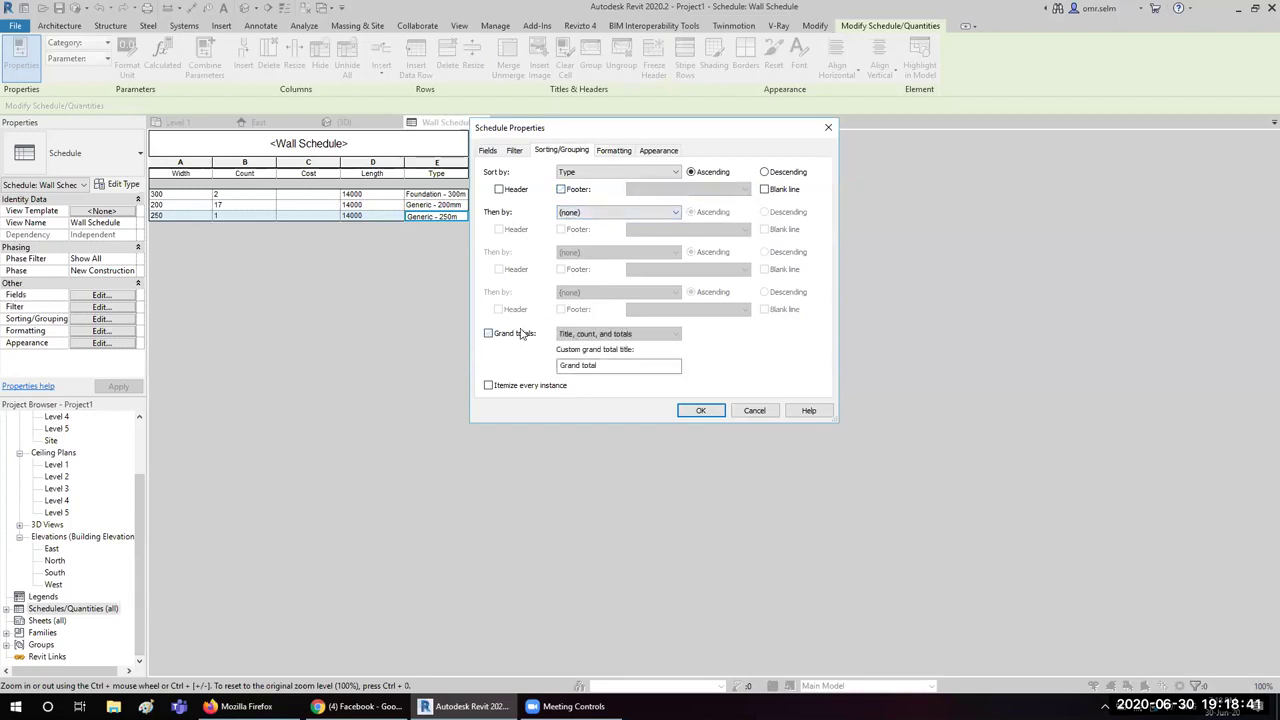
Step: Set the Count column to Calculate totals so the grand total reads 20
{"action": "left_click", "coordinate": [614, 150]}
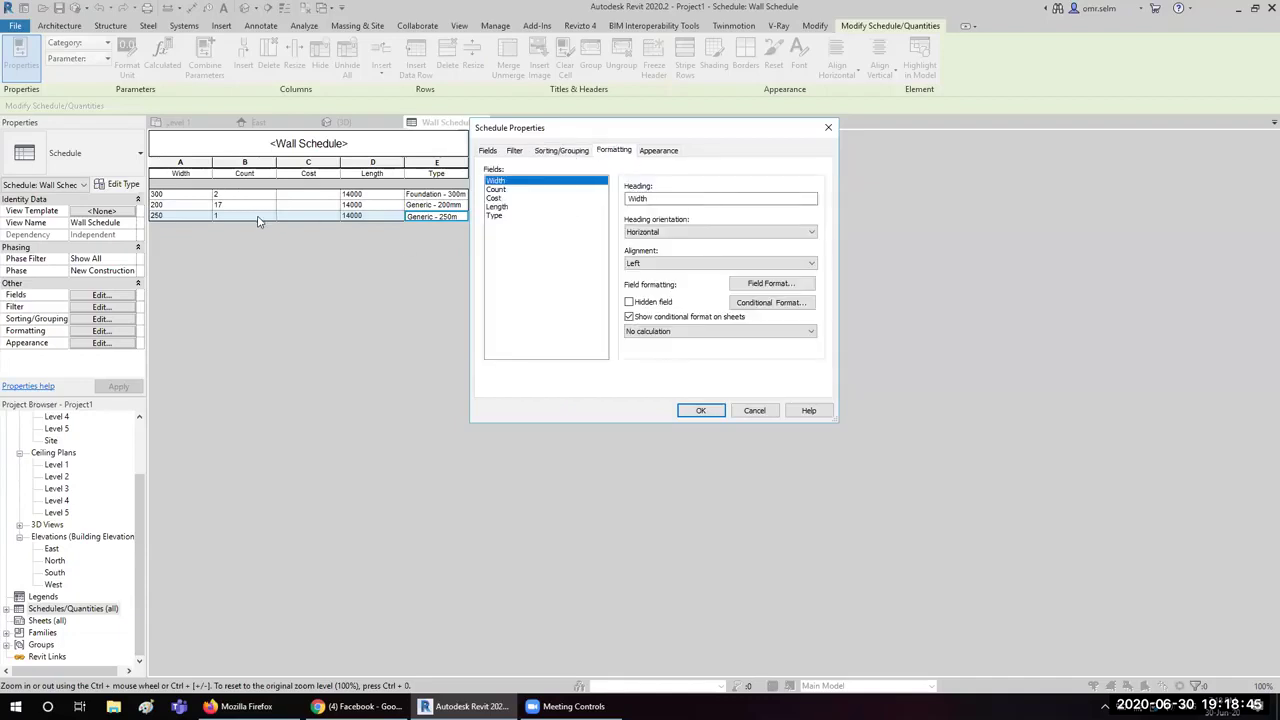
{"action": "left_click", "coordinate": [496, 189]}
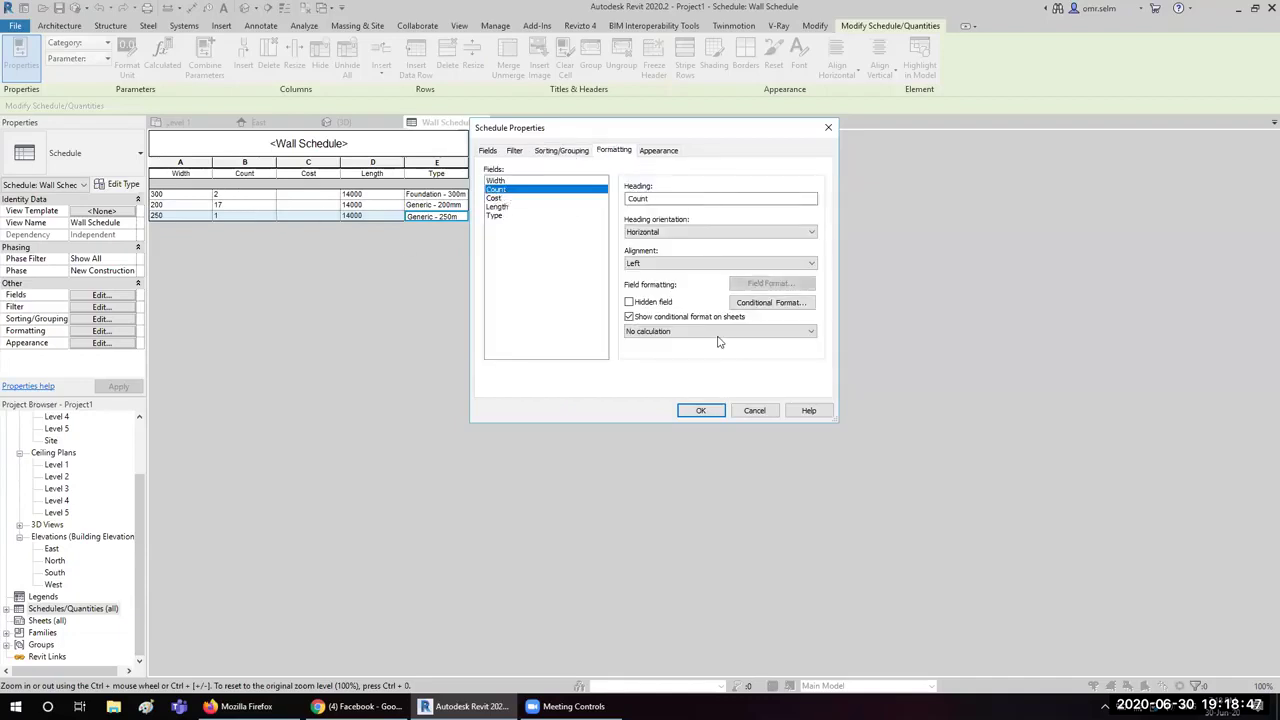
{"action": "left_click", "coordinate": [718, 332]}
{"action": "left_click", "coordinate": [703, 352]}
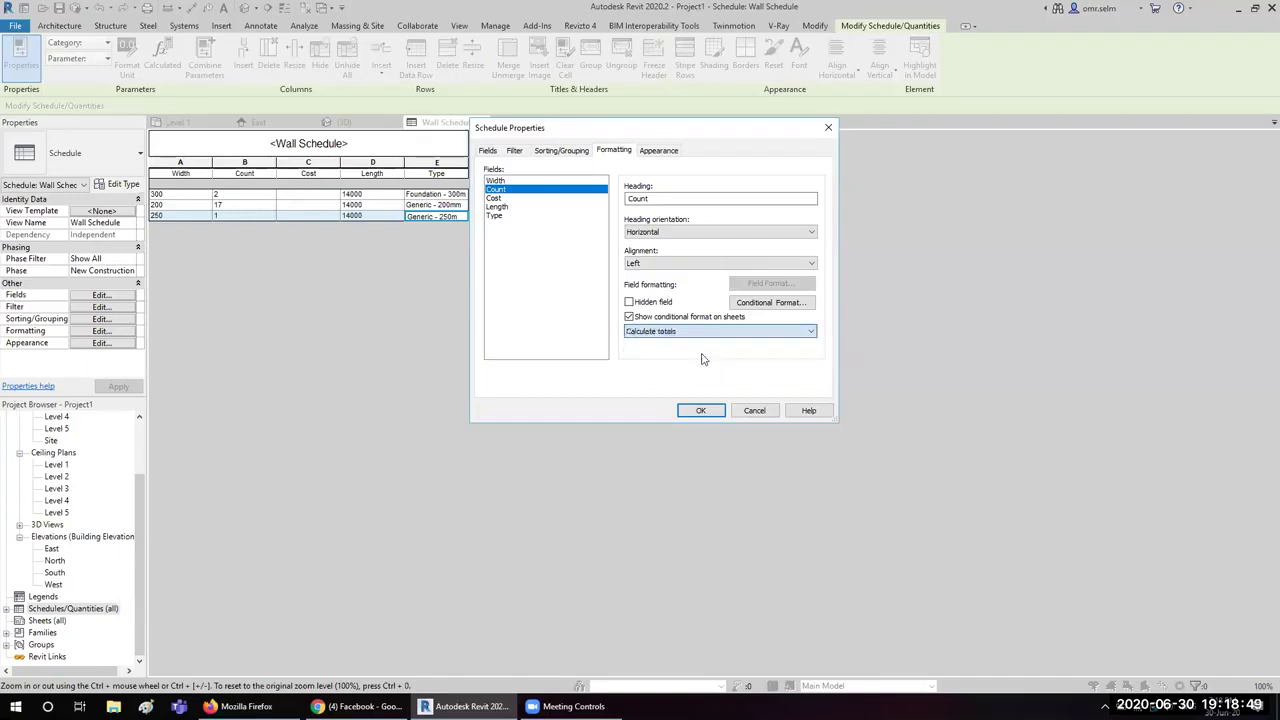
{"action": "left_click", "coordinate": [690, 334]}
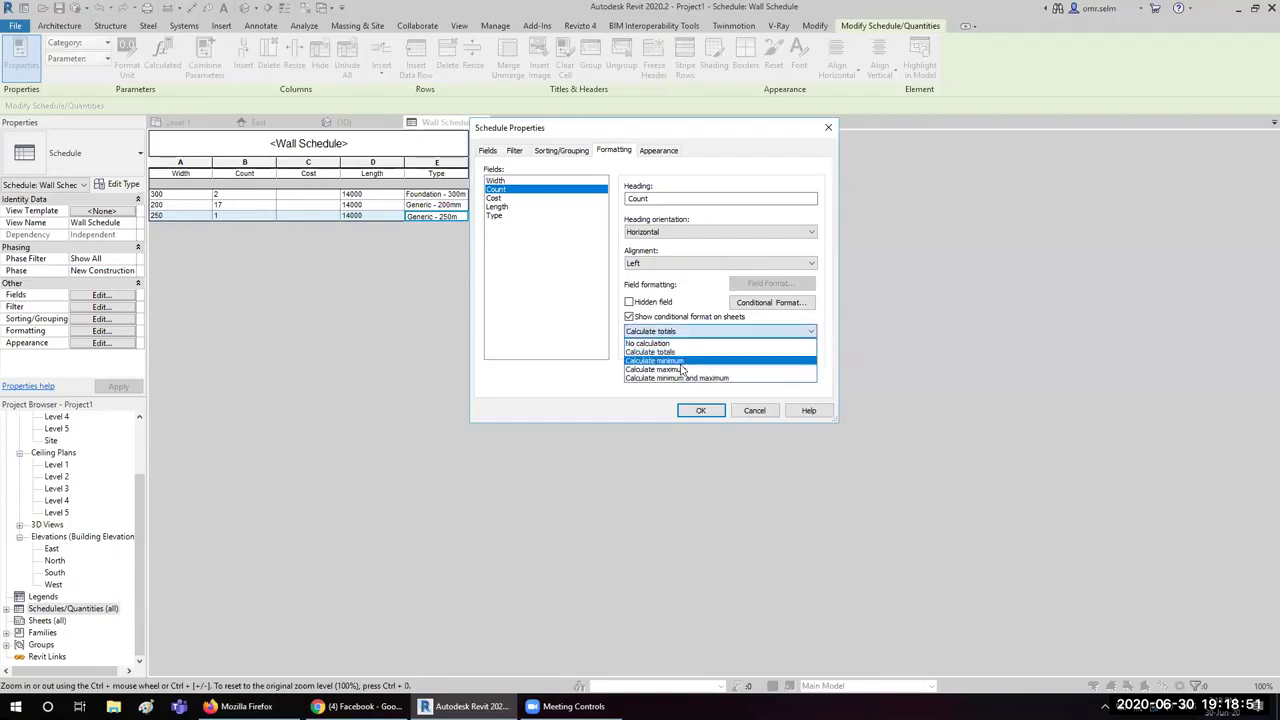
{"action": "left_click", "coordinate": [632, 402]}
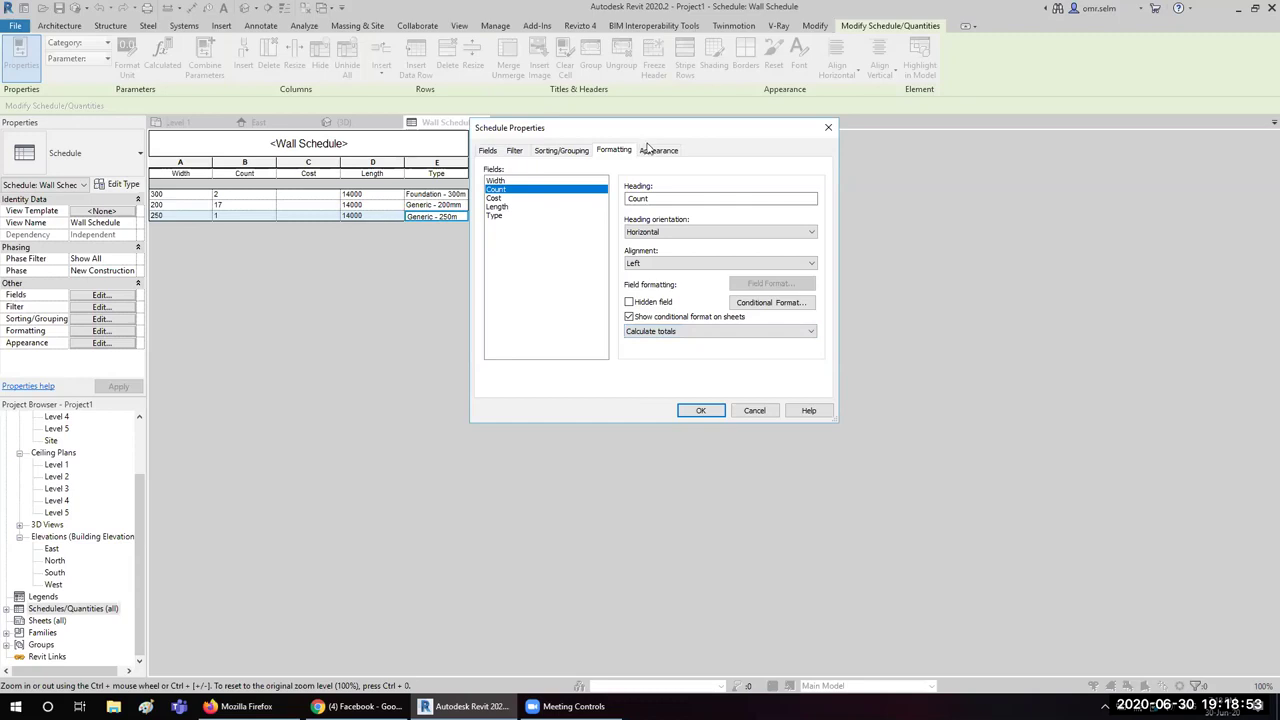
{"action": "left_click", "coordinate": [652, 150]}
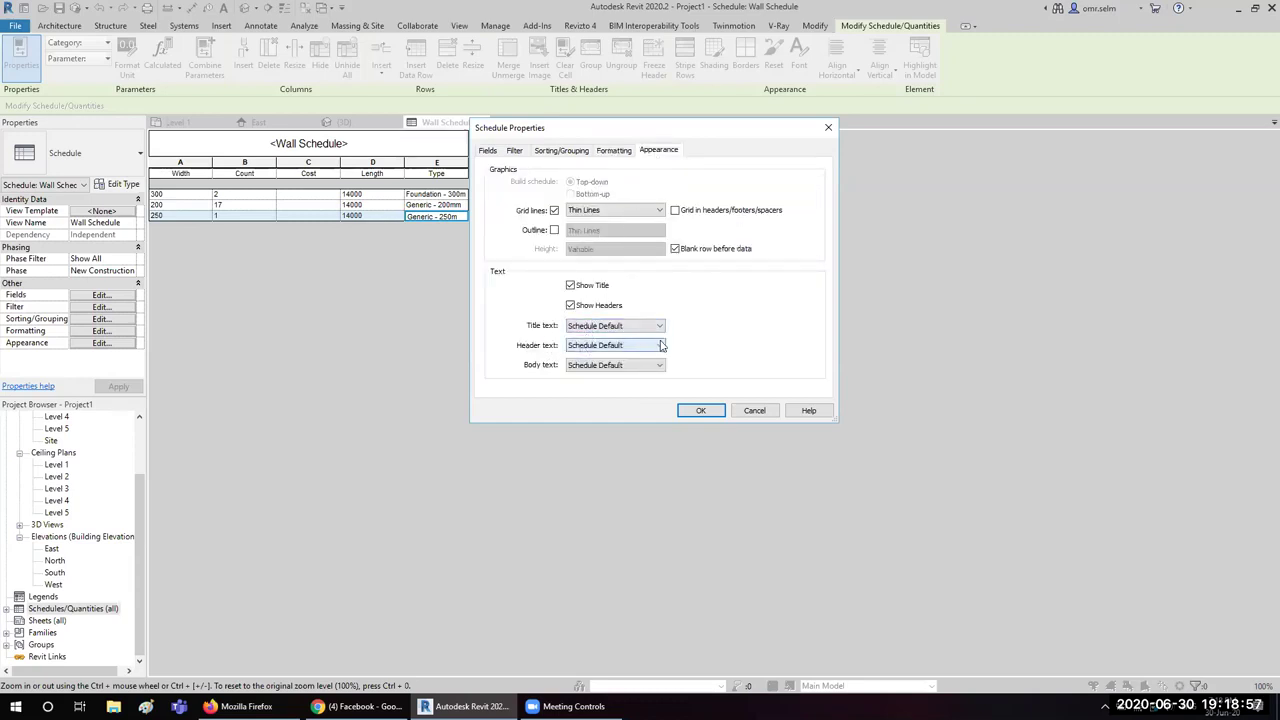
{"action": "left_click", "coordinate": [686, 412]}
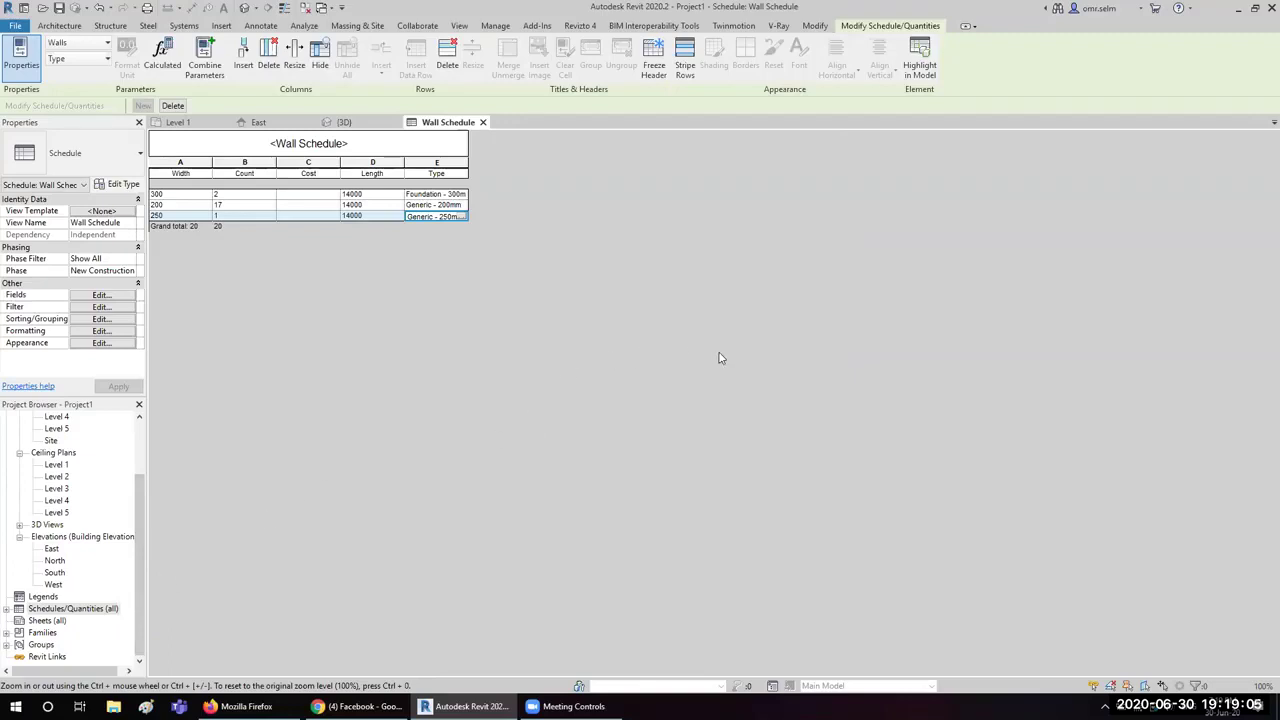
{"action": "scroll", "coordinate": [56, 444], "scroll_direction": "up", "scroll_amount": 2}
Step: Open the Level 1 floor plan, check the Foundation - 300mm wall, and recentre the building
{"action": "double_click", "coordinate": [56, 452]}
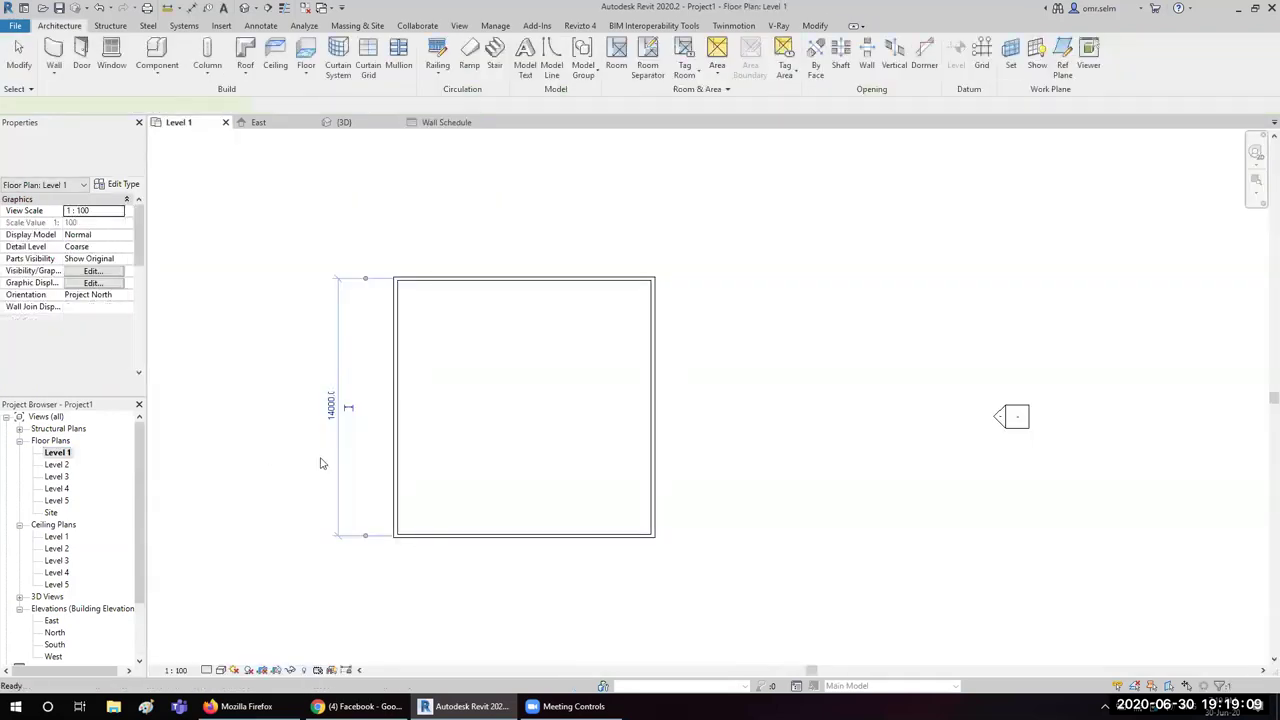
{"action": "left_click", "coordinate": [396, 465]}
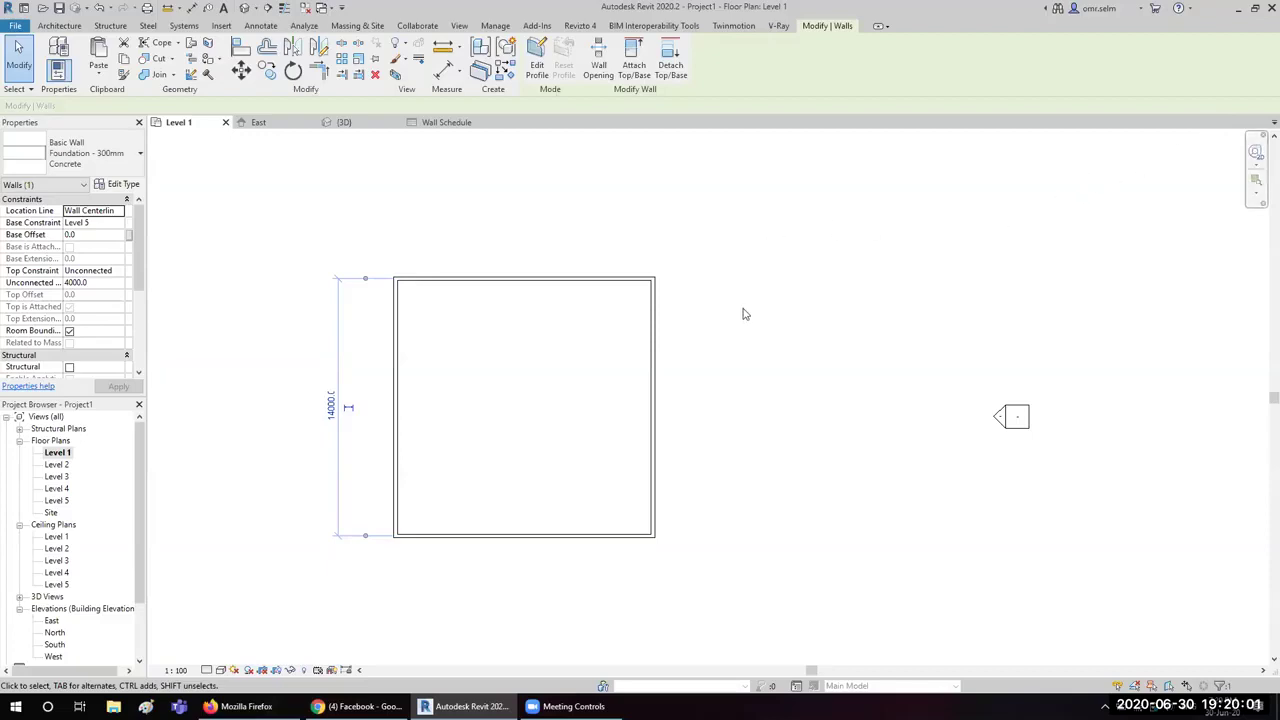
{"action": "scroll", "coordinate": [632, 411], "scroll_direction": "up", "scroll_amount": 2}
{"action": "middle_click_drag", "start_coordinate": [632, 428], "coordinate": [800, 410]}
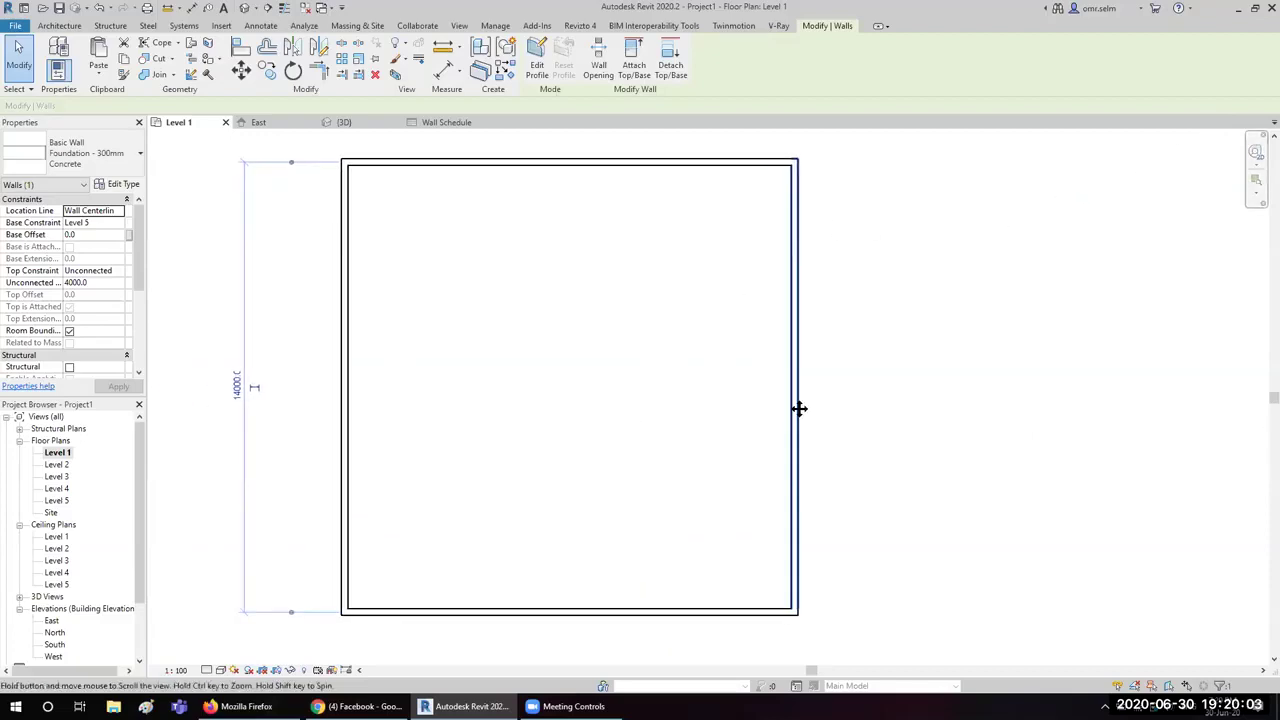
{"action": "scroll", "coordinate": [785, 423], "scroll_direction": "down", "scroll_amount": 1}
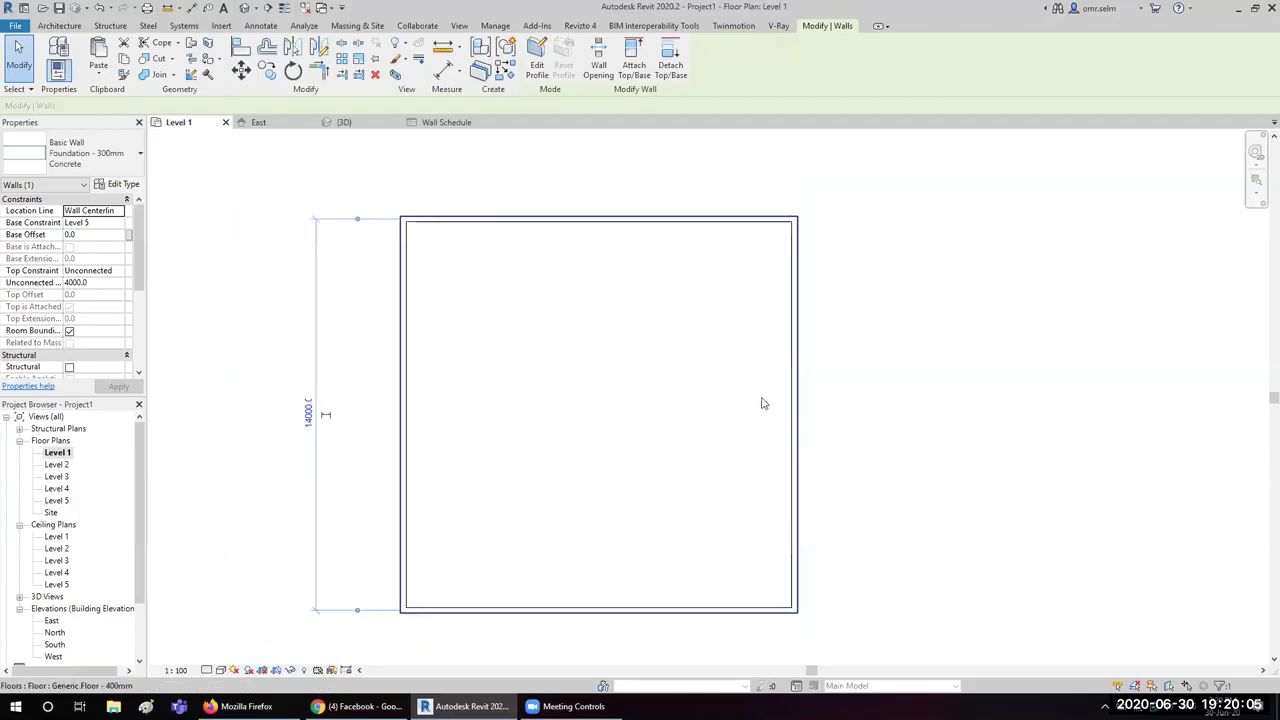
{"action": "left_click", "coordinate": [834, 391]}
{"action": "left_click", "coordinate": [845, 393]}
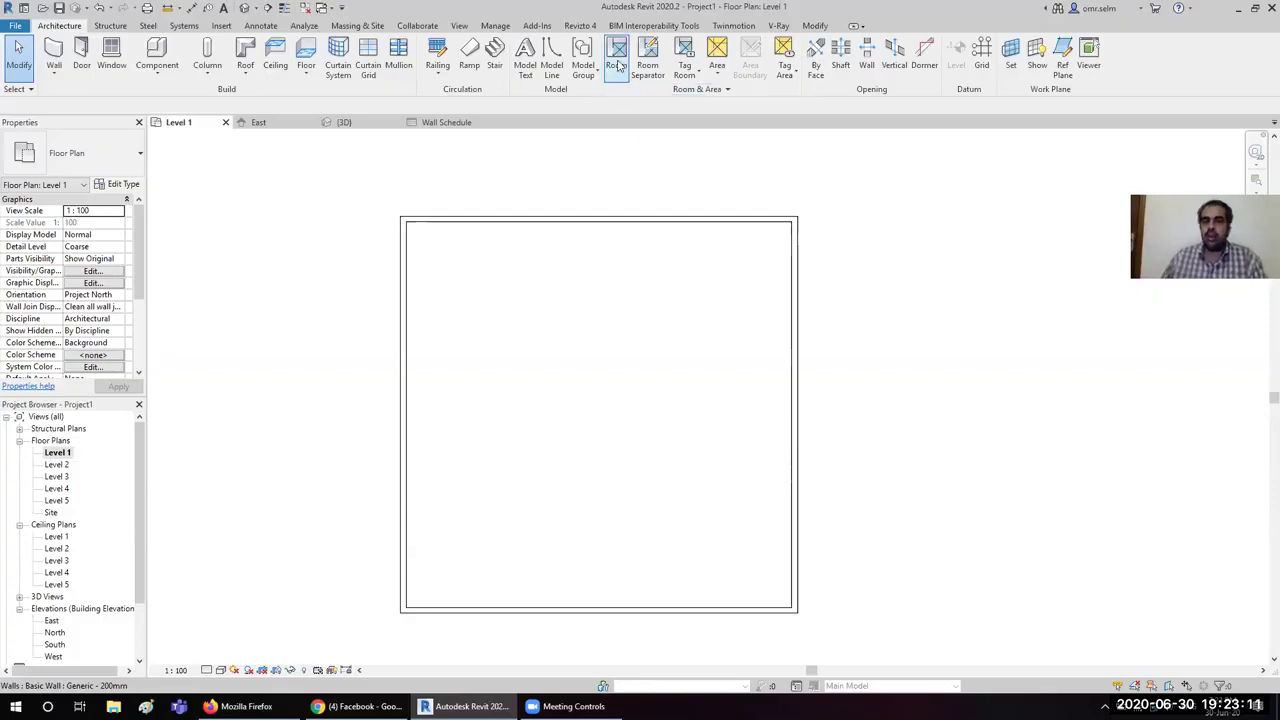
Step: Start the structural Column tool with W250X73 and zoom in on the Level 1 plan
{"action": "scroll", "coordinate": [99, 552], "scroll_direction": "down", "scroll_amount": 1}
{"action": "scroll", "coordinate": [99, 552], "scroll_direction": "down", "scroll_amount": 1}
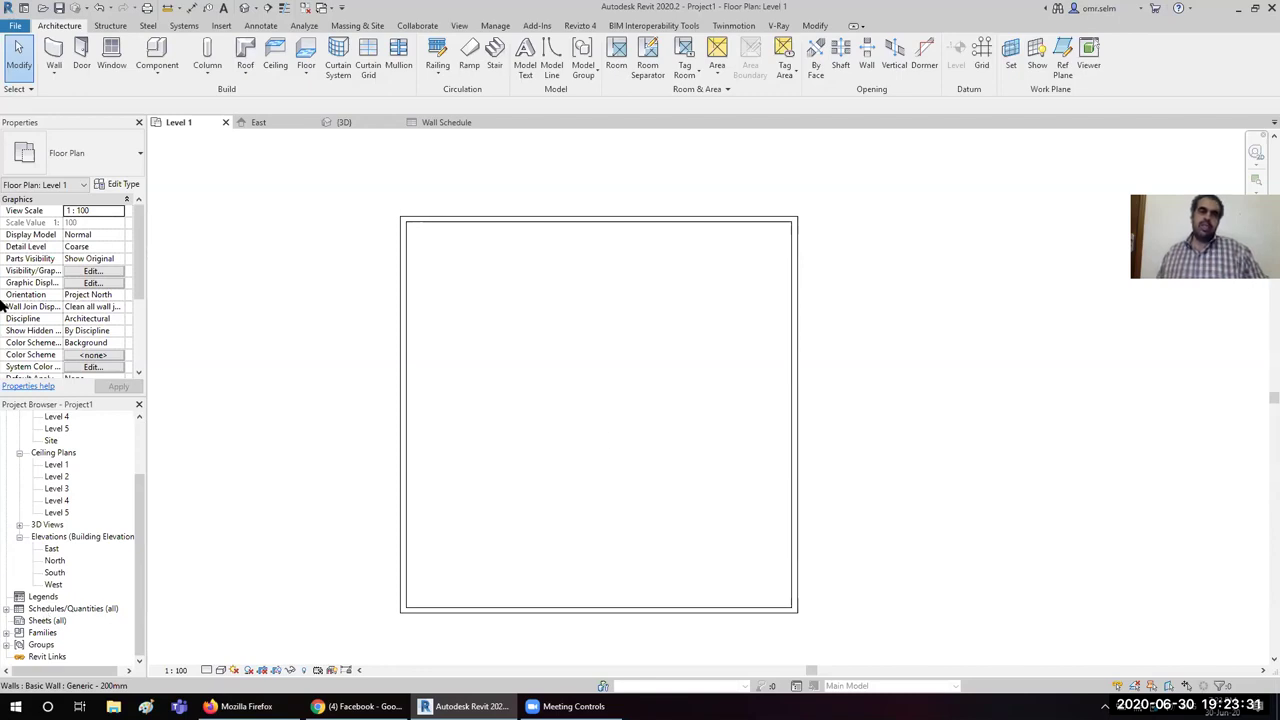
{"action": "left_click", "coordinate": [207, 52]}
{"action": "scroll", "coordinate": [560, 277], "scroll_direction": "up", "scroll_amount": 3}
{"action": "scroll", "coordinate": [565, 278], "scroll_direction": "up", "scroll_amount": 3}
{"action": "scroll", "coordinate": [535, 230], "scroll_direction": "up", "scroll_amount": 2}
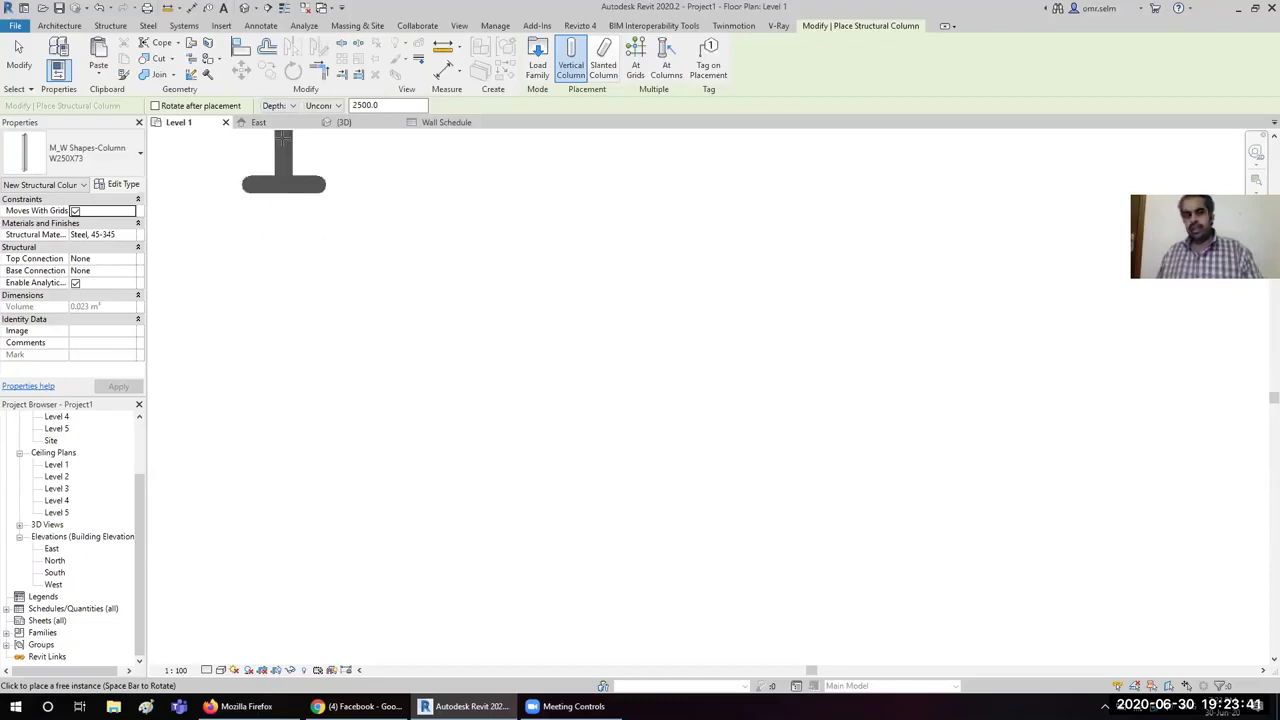
Step: Place one W250X73 column in the plan extending by Height instead of Depth
{"action": "left_click", "coordinate": [280, 105]}
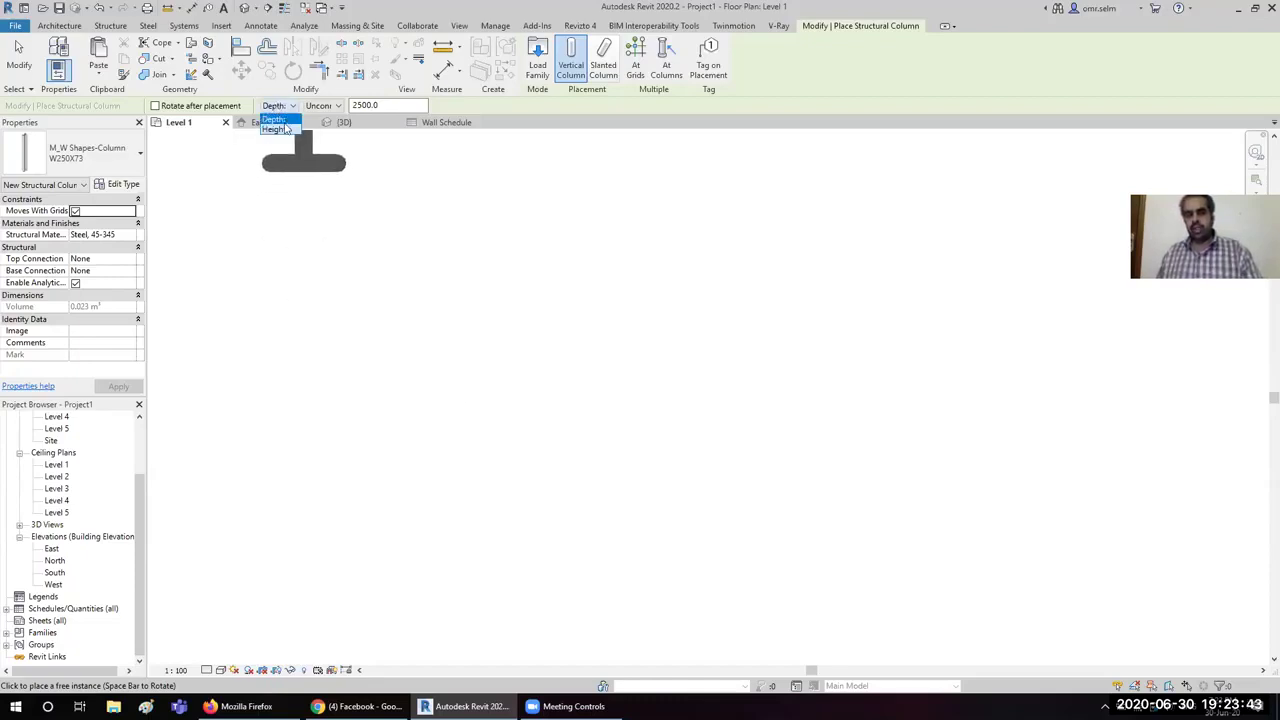
{"action": "left_click", "coordinate": [276, 117]}
{"action": "left_click", "coordinate": [525, 337]}
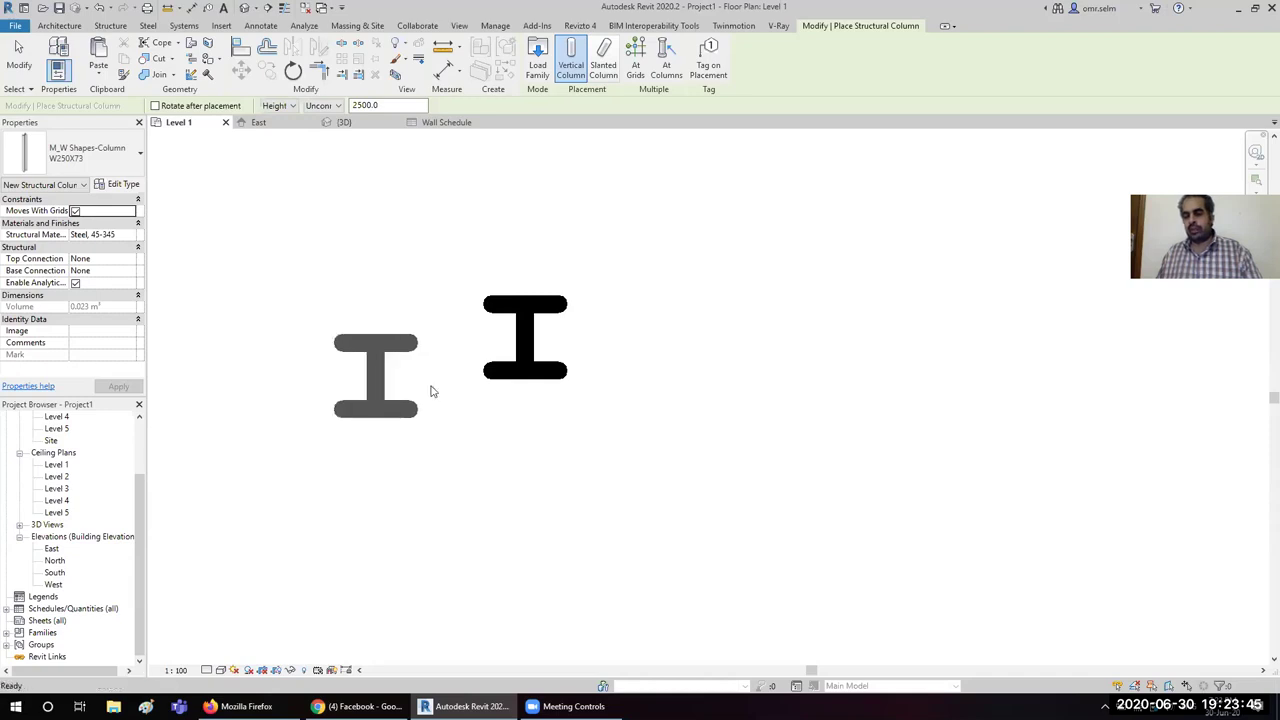
{"action": "key", "text": "Escape"}
{"action": "key", "text": "Escape"}
{"action": "scroll", "coordinate": [660, 422], "scroll_direction": "down", "scroll_amount": 3}
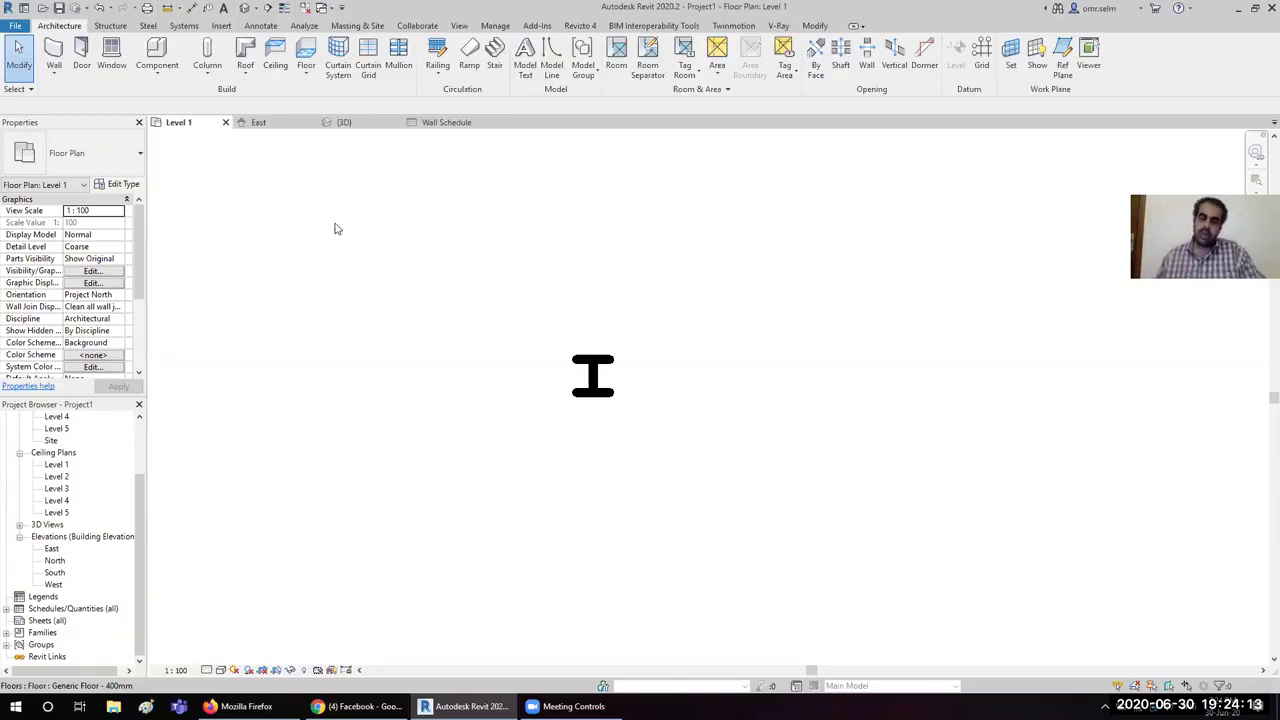
{"action": "left_click", "coordinate": [494, 27]}
Step: Launch Dynamo, try the missing recent graphs line, line test and space_name, then close it
{"action": "left_click", "coordinate": [1213, 62]}
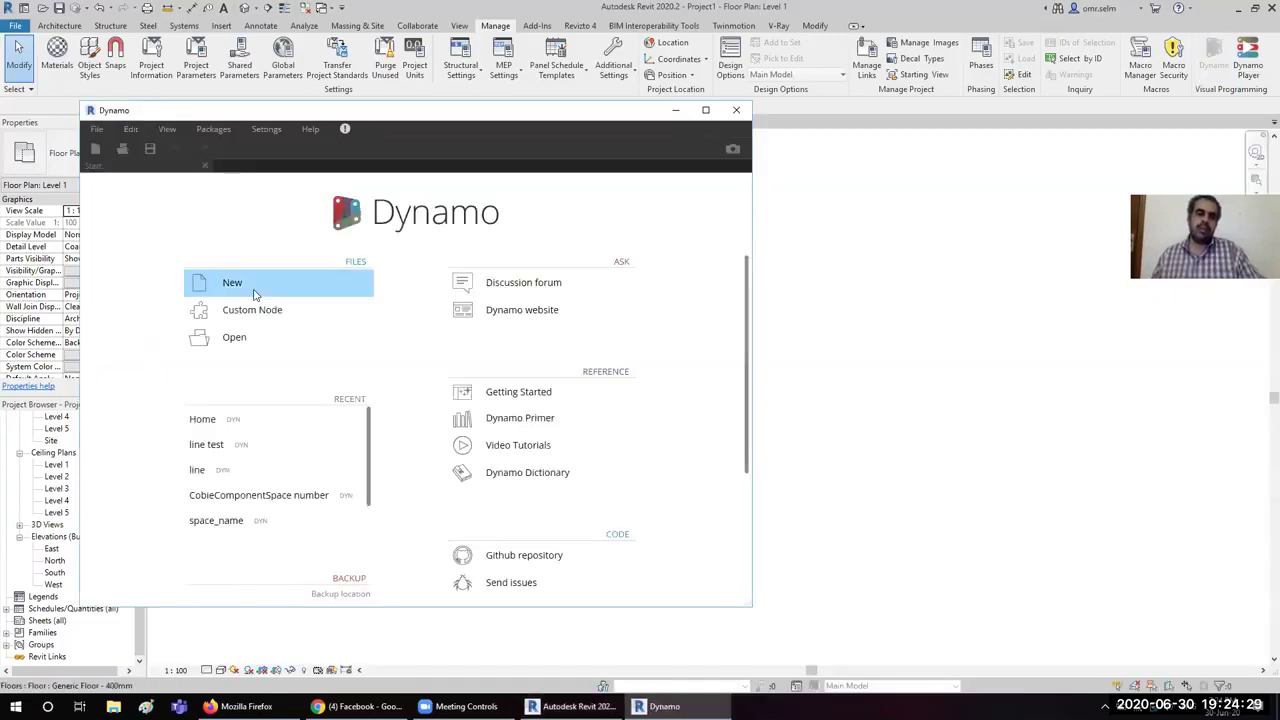
{"action": "left_click", "coordinate": [200, 470]}
{"action": "left_click", "coordinate": [486, 384]}
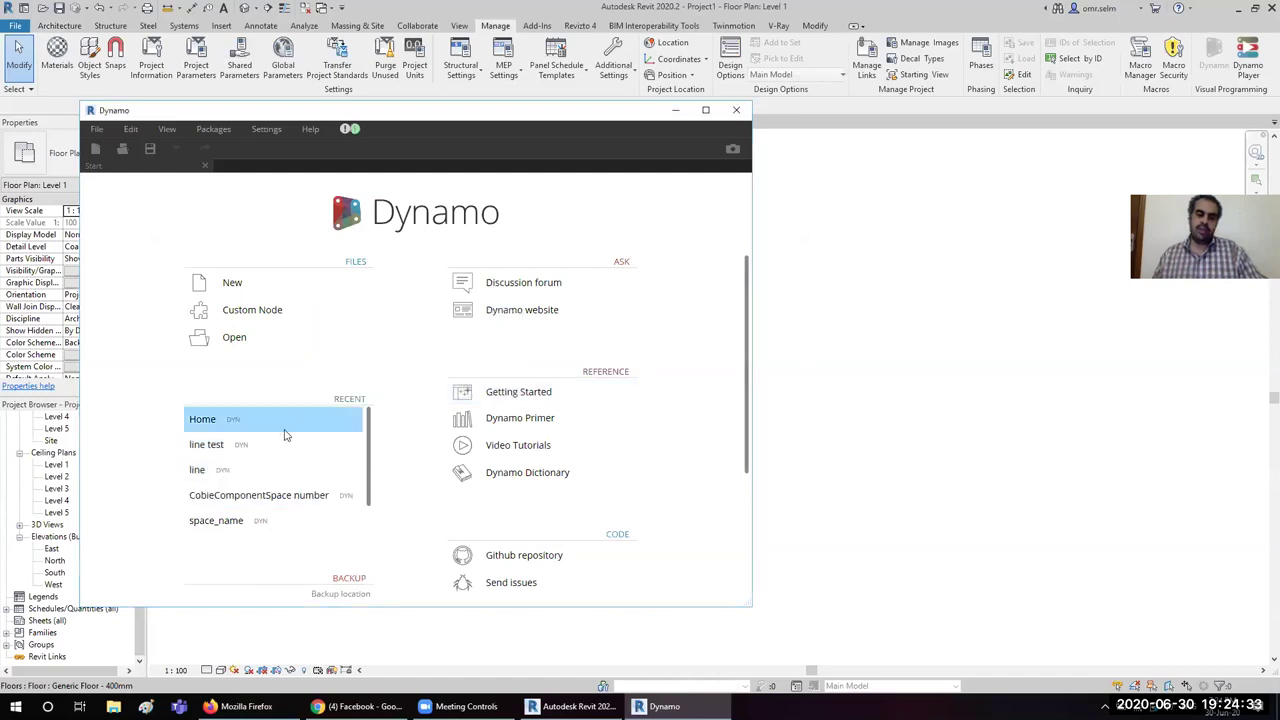
{"action": "left_click", "coordinate": [245, 450]}
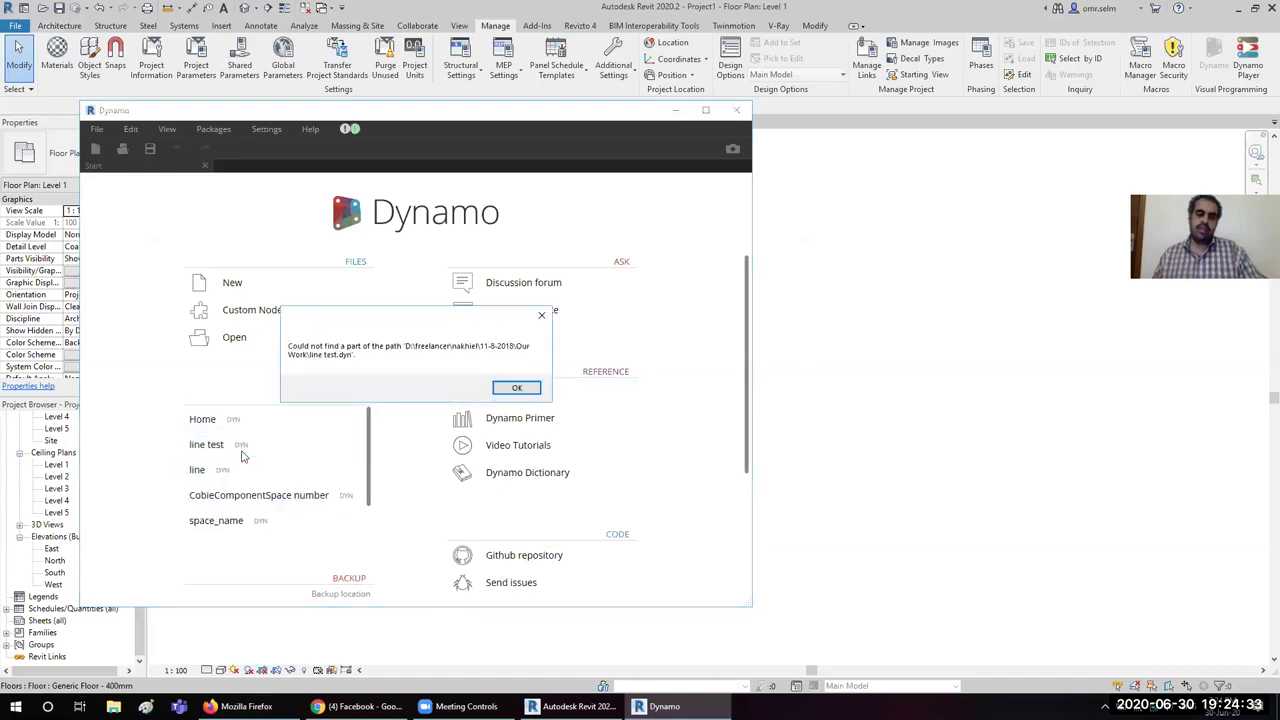
{"action": "left_click", "coordinate": [505, 388]}
{"action": "left_click", "coordinate": [233, 535]}
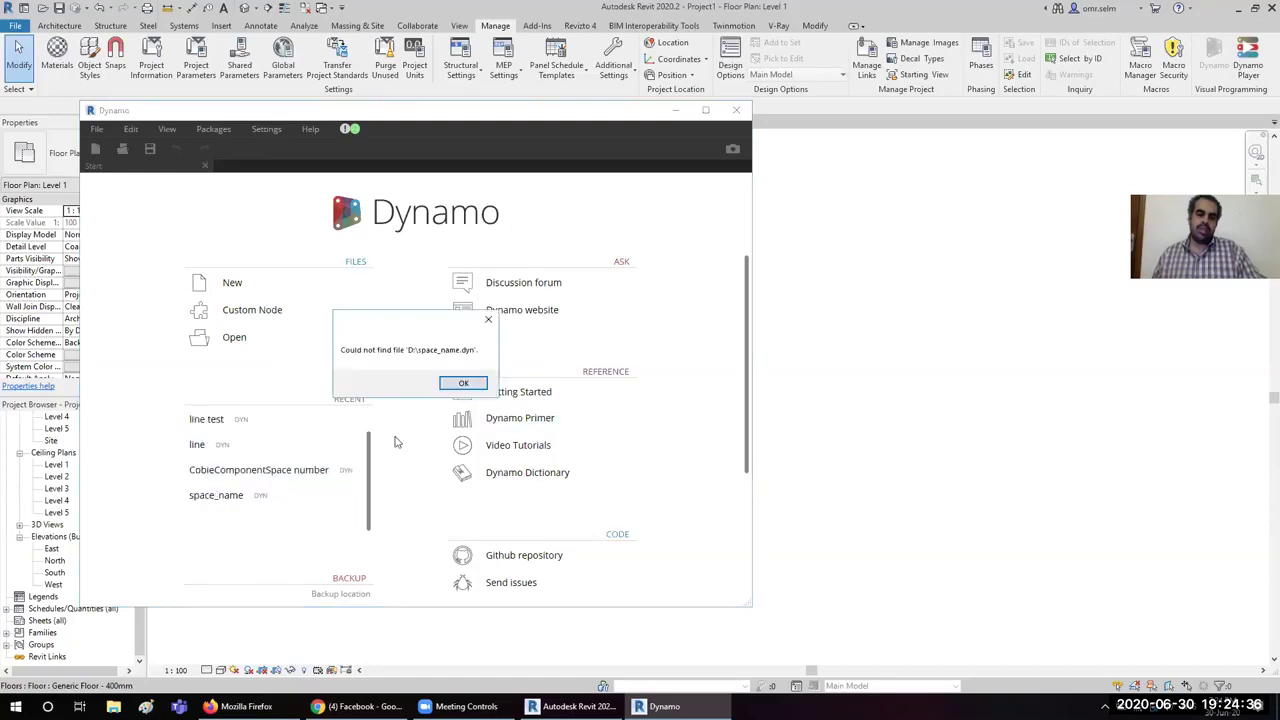
{"action": "left_click", "coordinate": [460, 384]}
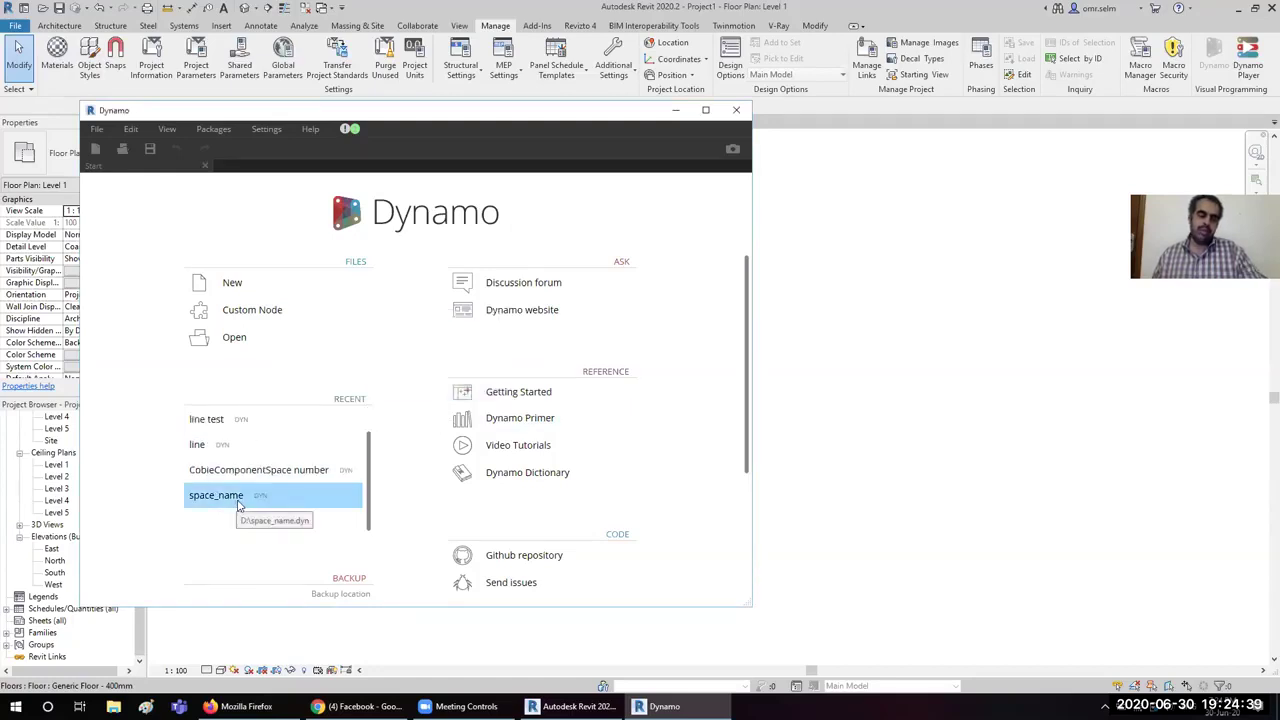
{"action": "left_click", "coordinate": [736, 111]}
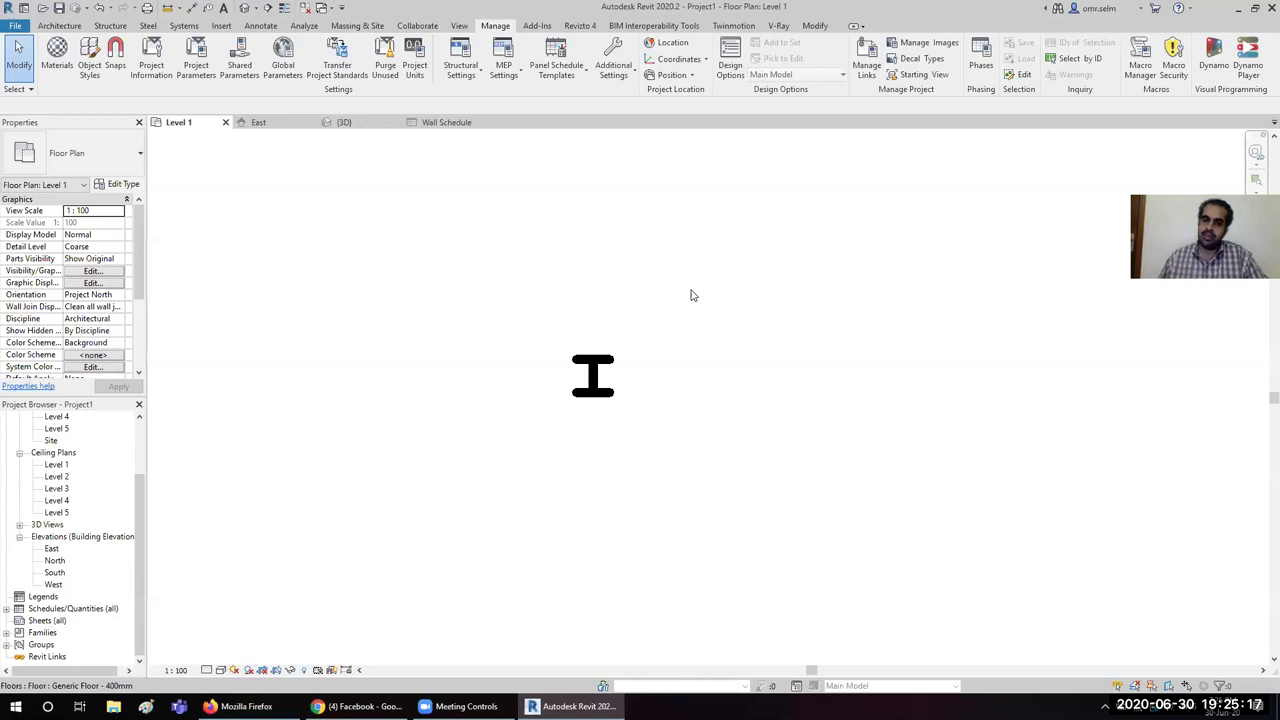
Step: Show the Twinmotion ribbon tools: See in Twinmotion, Settings and Export
{"action": "left_click", "coordinate": [749, 33]}
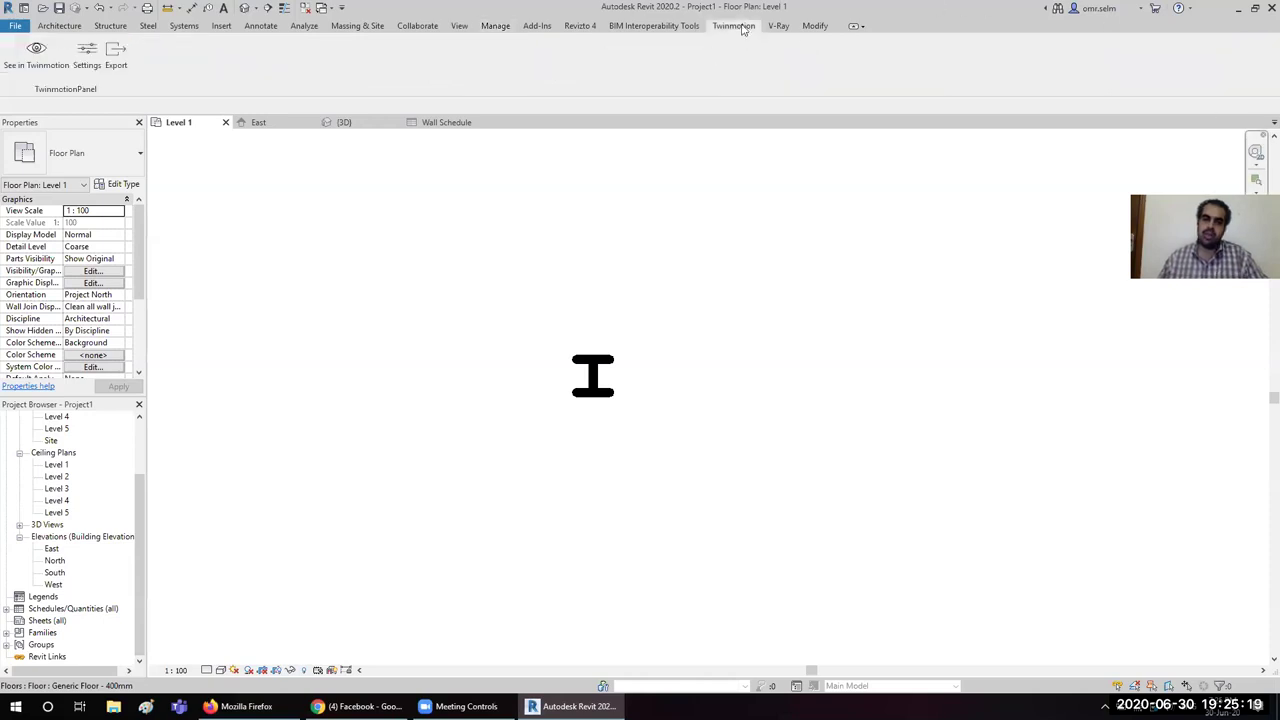